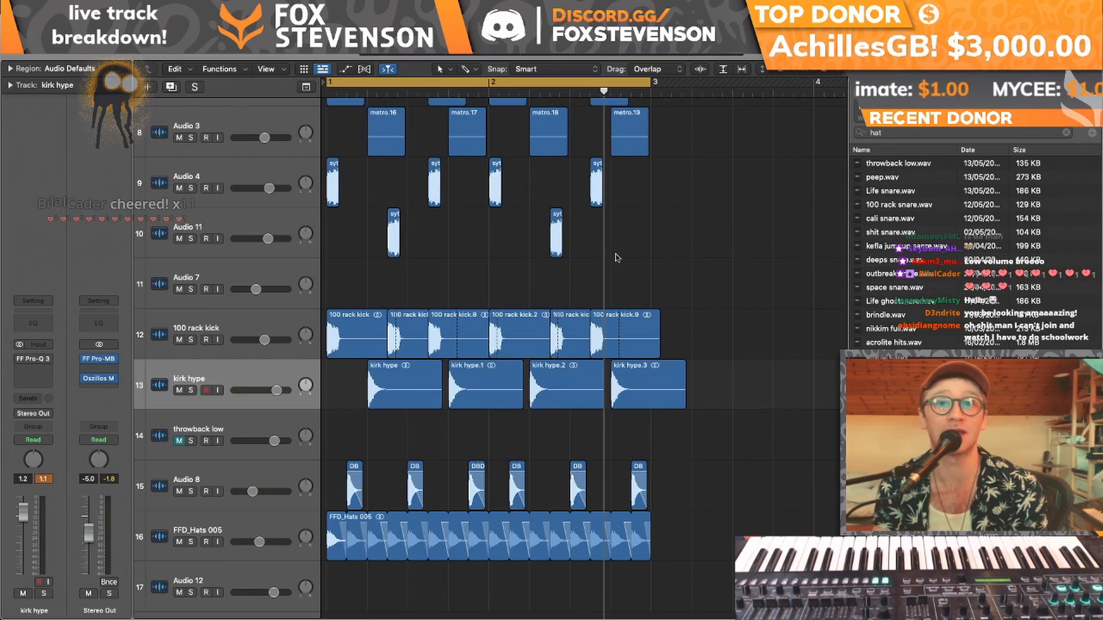
- Open the recent project "Like that mixdown arrange.logicx" and dismiss the dialogs that follow
left_click(91, 7)
mouse_move(116, 7)
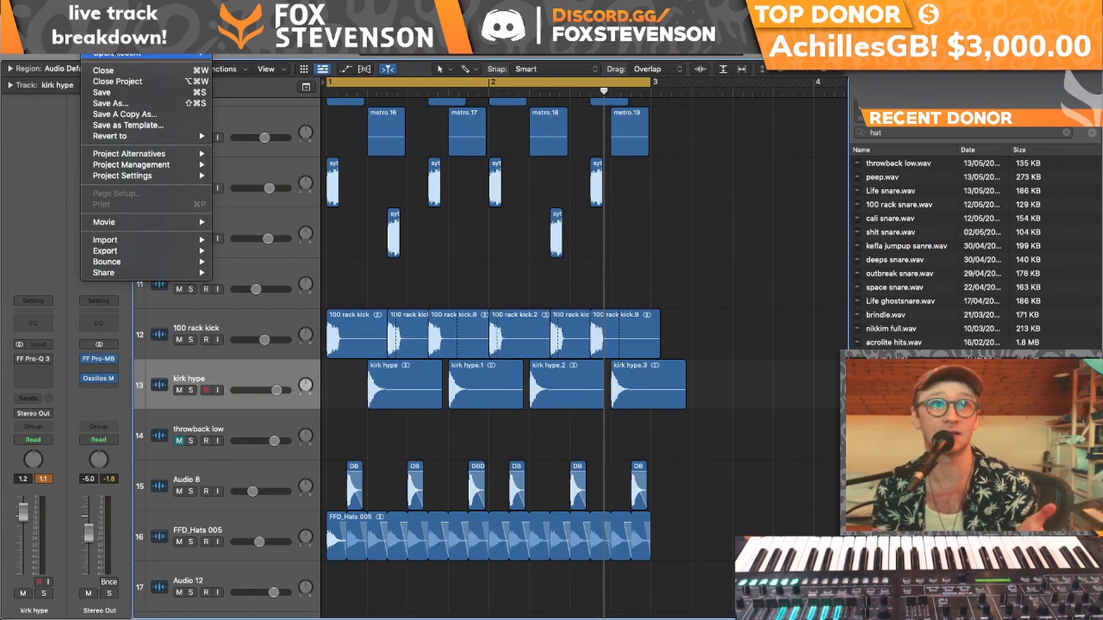
mouse_move(116, 53)
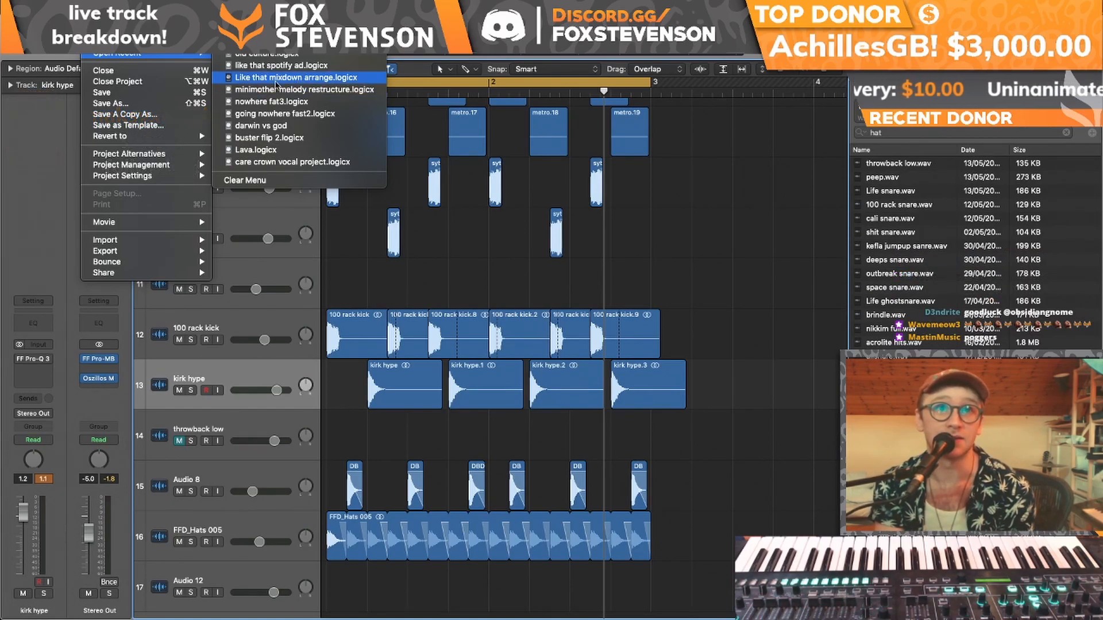
left_click(276, 80)
left_click(661, 216)
left_click(665, 216)
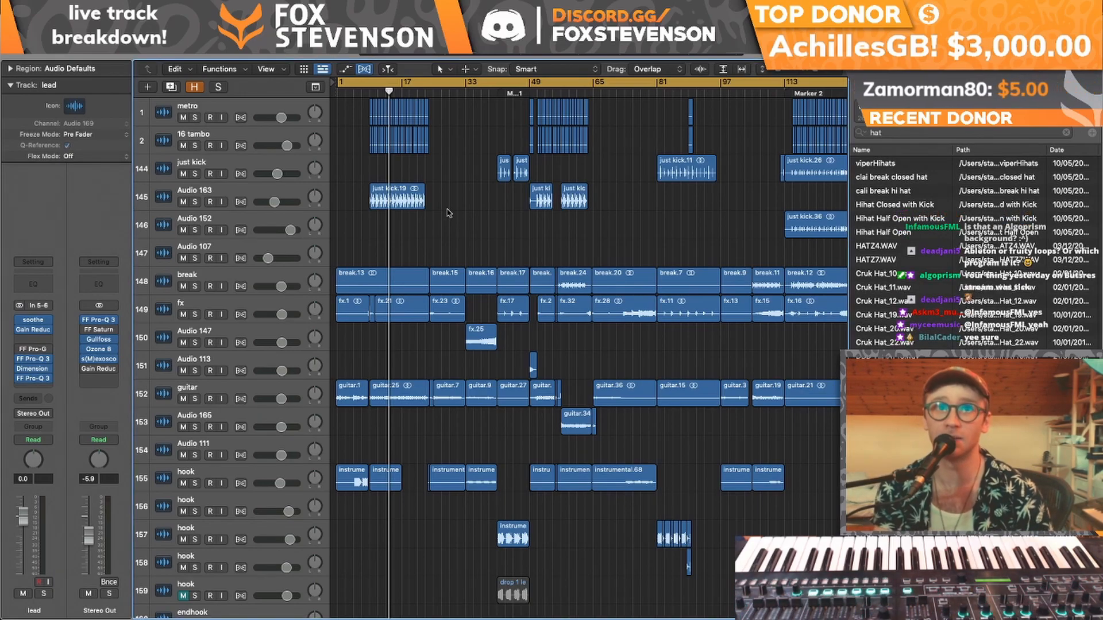
- Play from the beginning with the minim2 track soloed and the Stereo Out effects Pro-Q 3, Gullfoss and Ozone 8 bypassed
key("Return")
key("space")
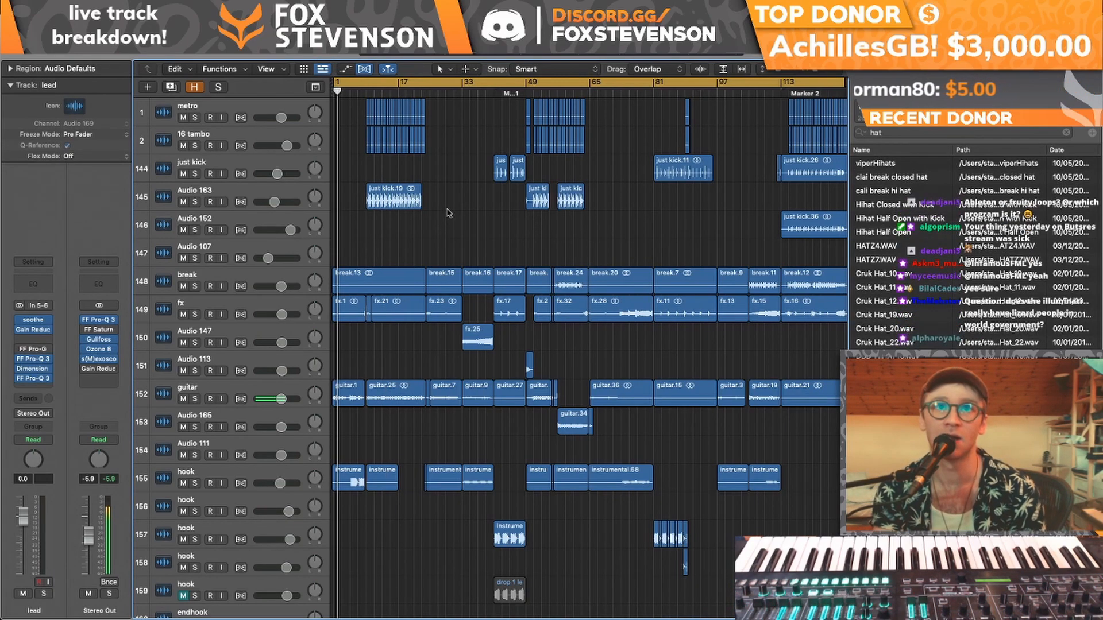
scroll(449, 213, "down", 20)
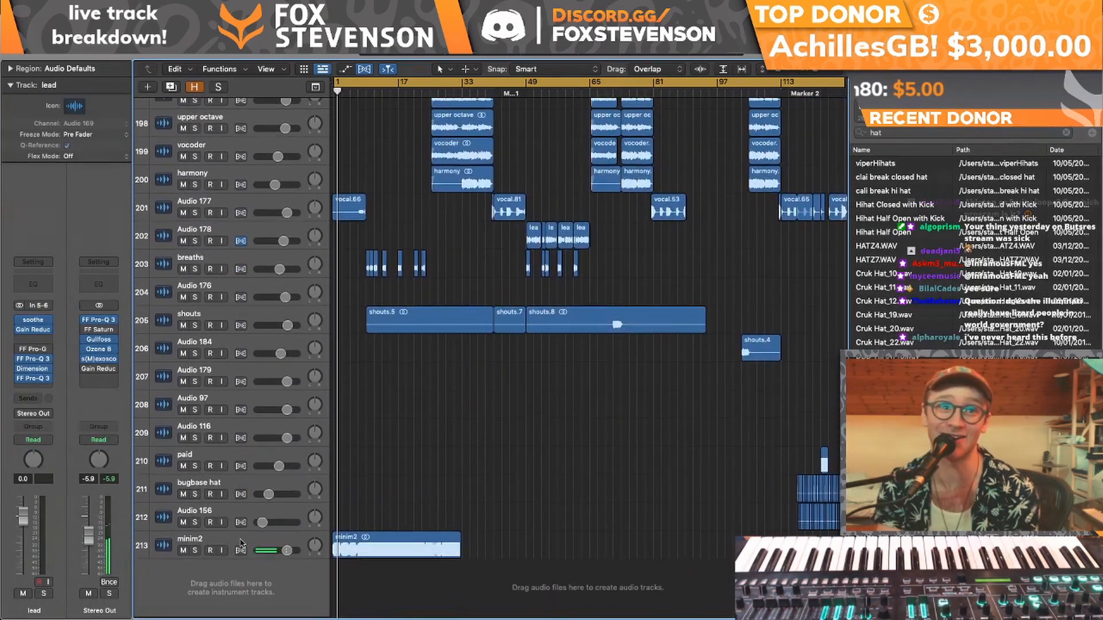
left_click(188, 542)
scroll(188, 542, "up", 10)
scroll(470, 376, "down", 10)
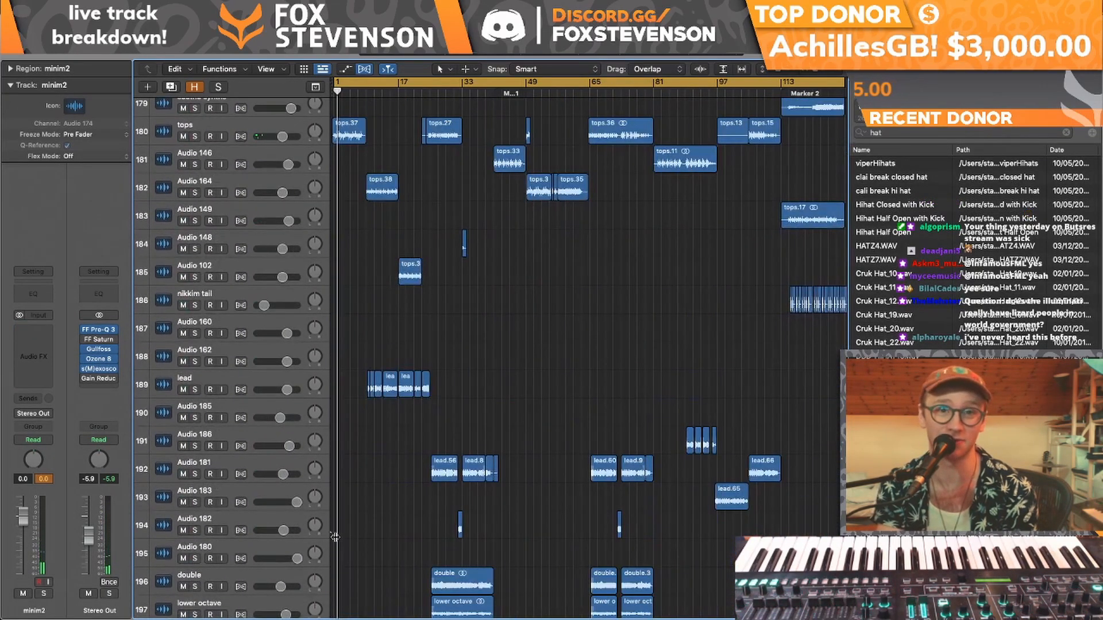
scroll(470, 376, "up", 2)
left_click(195, 553)
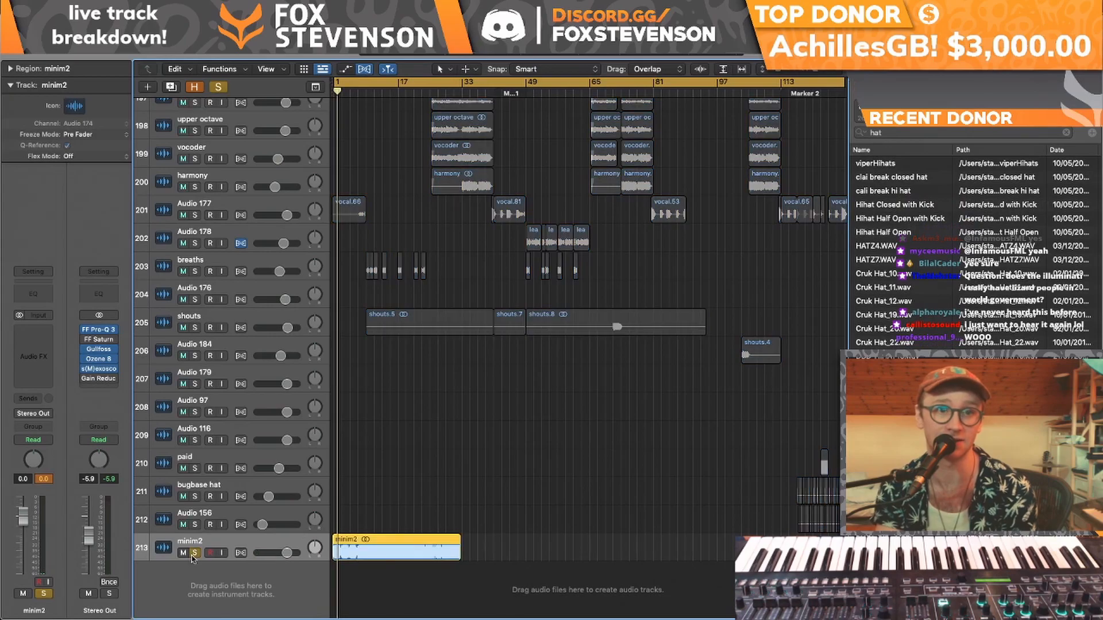
left_click(84, 360)
left_click(87, 343)
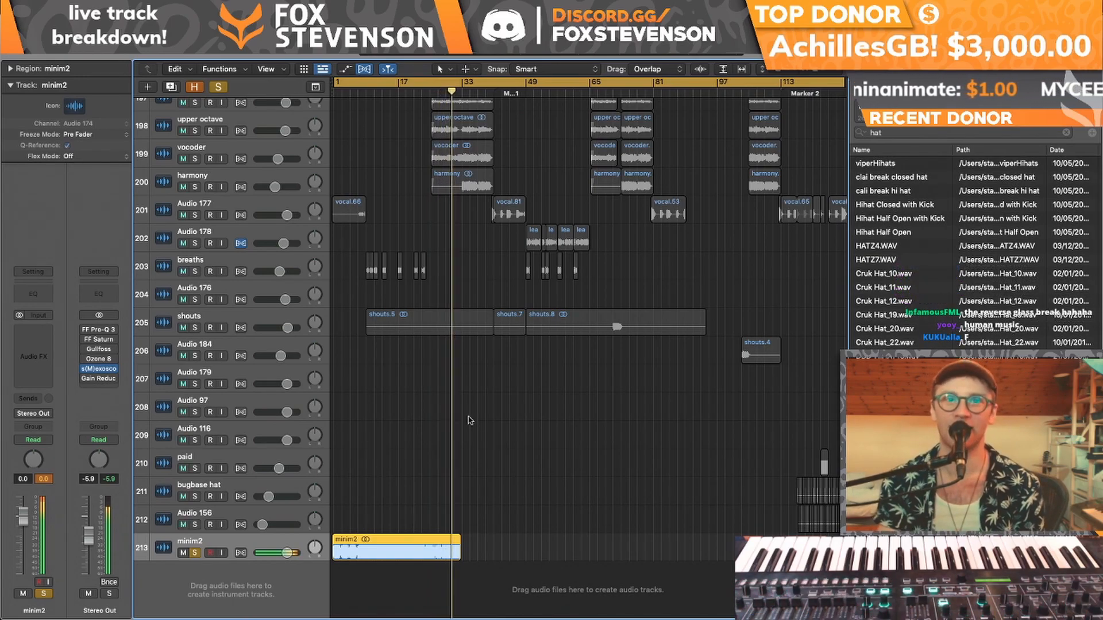
- Clear the minim2 solo and play the full arrangement from bar 1
left_click(469, 454)
scroll(470, 455, "up", 20)
scroll(469, 454, "down", 20)
left_click(411, 540)
scroll(412, 545, "up", 20)
left_click(413, 545)
key("space")
scroll(413, 545, "down", 2)
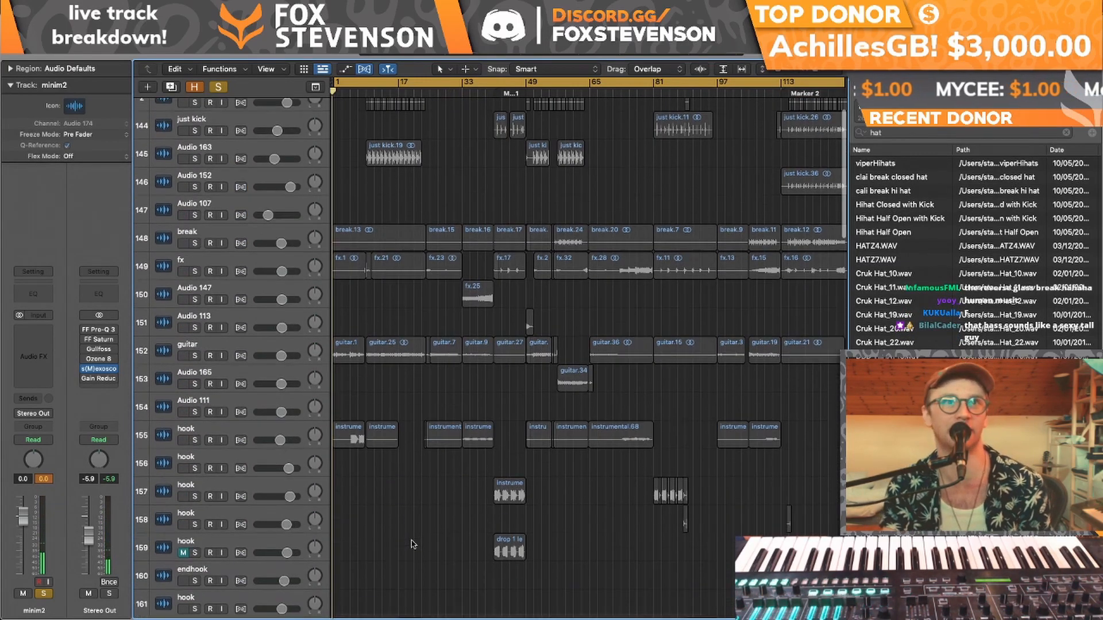
left_click(219, 90)
left_click(218, 90)
key("space")
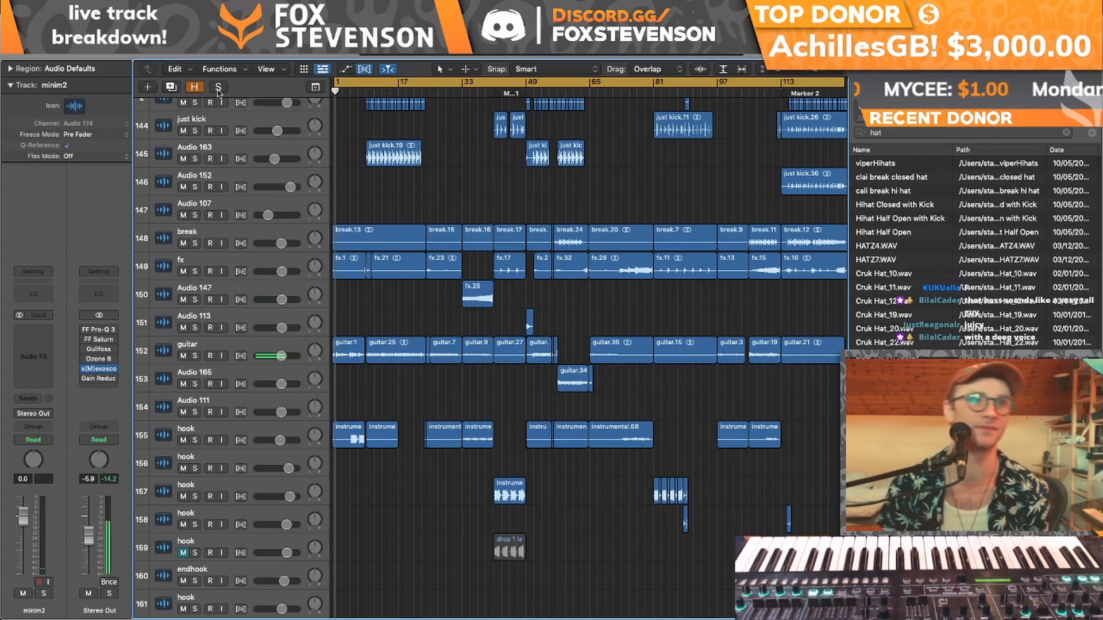
- Re-enable the bypassed Pro-Q 3, Gullfoss and Ozone 8 on Stereo Out and raise its fader to -0.7 dB
left_click(84, 350)
left_click(84, 360)
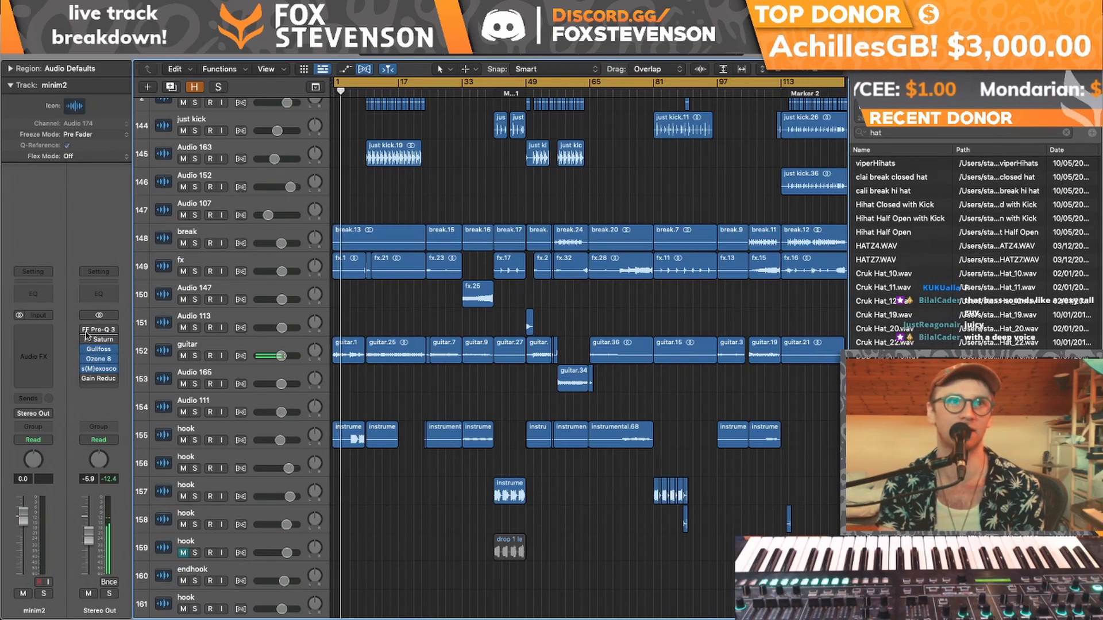
left_click(84, 330)
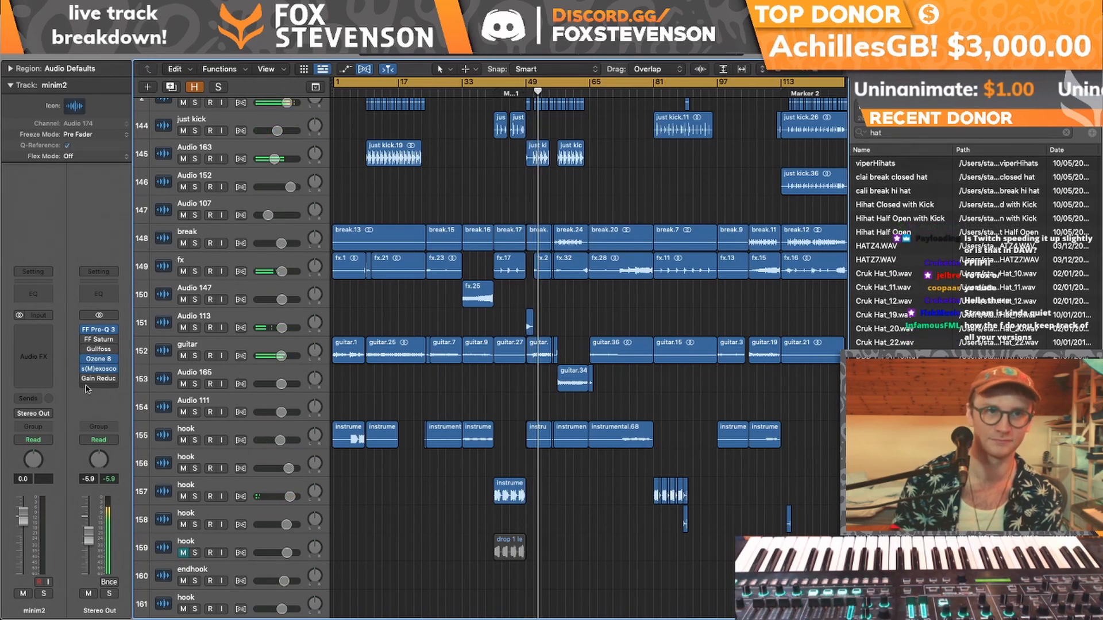
left_click_drag(89, 535, 89, 518)
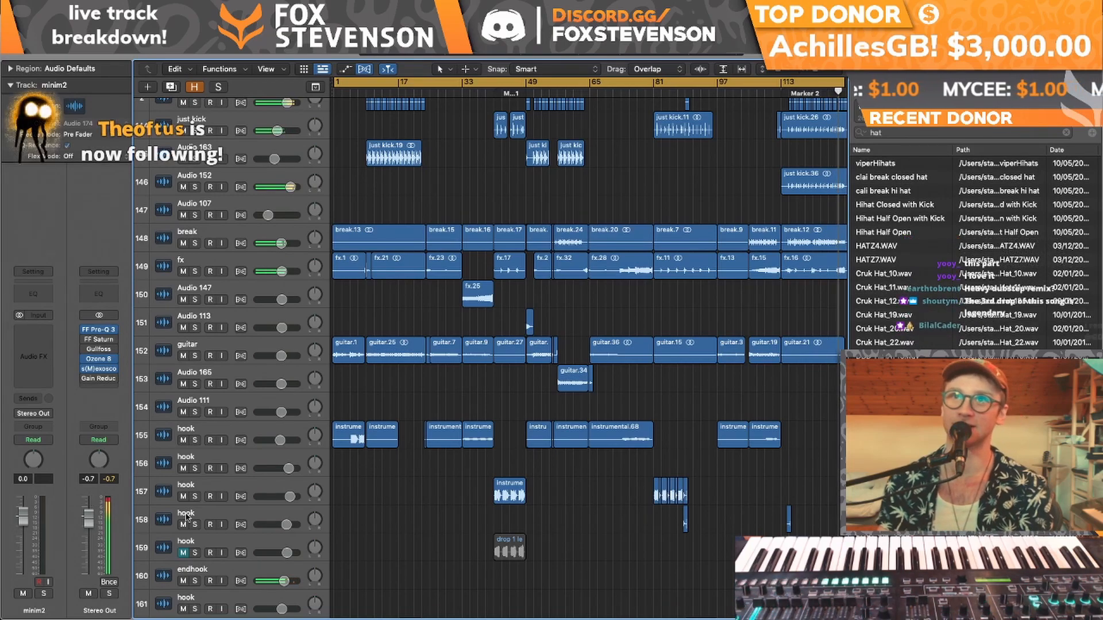
scroll(655, 341, "right", 3)
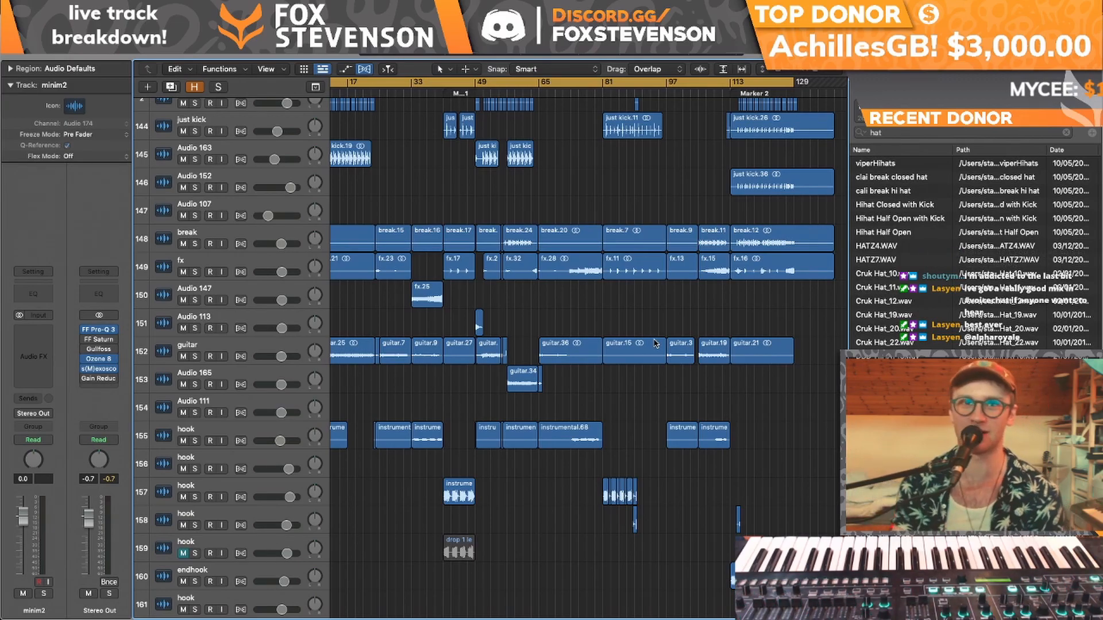
scroll(654, 343, "down", 15)
scroll(655, 343, "left", 3)
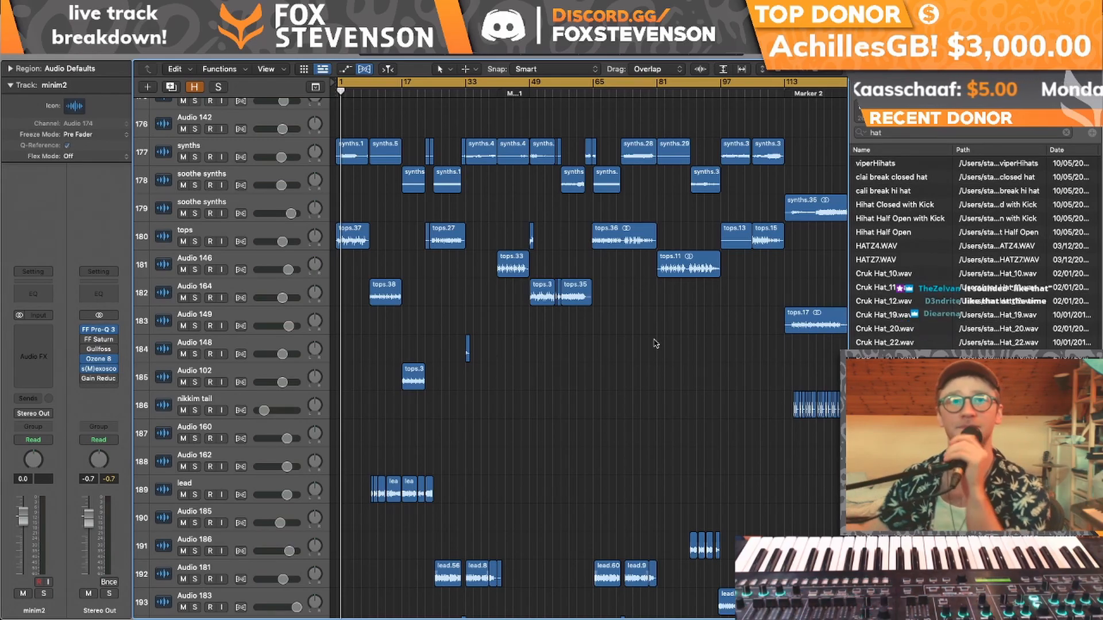
scroll(655, 343, "up", 15)
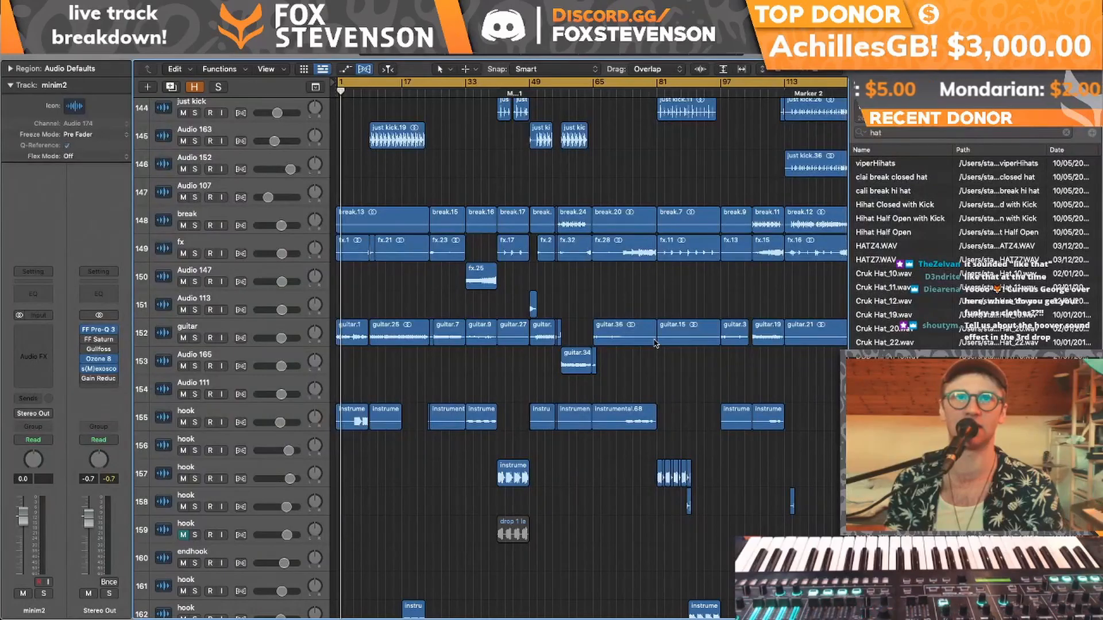
scroll(655, 344, "down", 15)
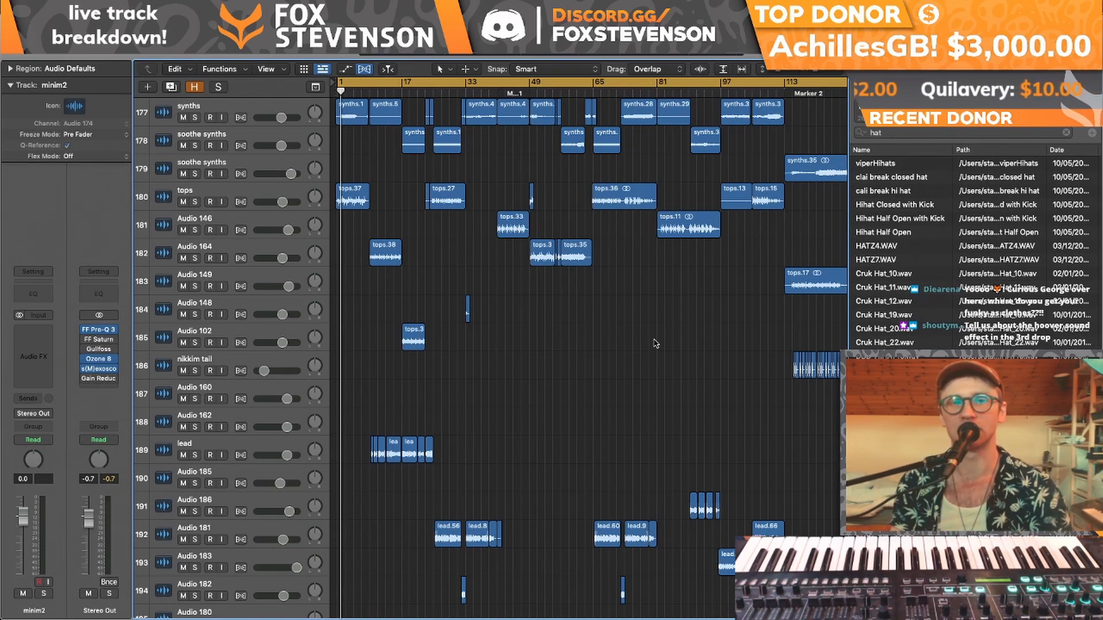
- Set a cycle range over the first drop, from bar 9 to about bar 24, and widen the timeline zoom
scroll(656, 344, "up", 15)
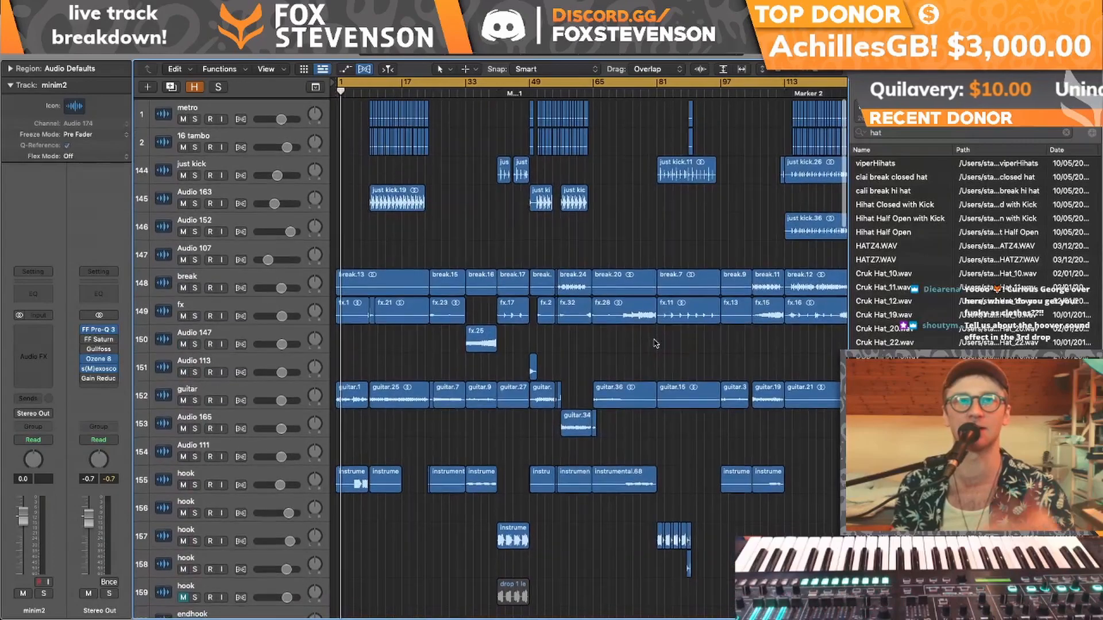
left_click_drag(369, 87, 428, 87)
left_click_drag(826, 68, 833, 67)
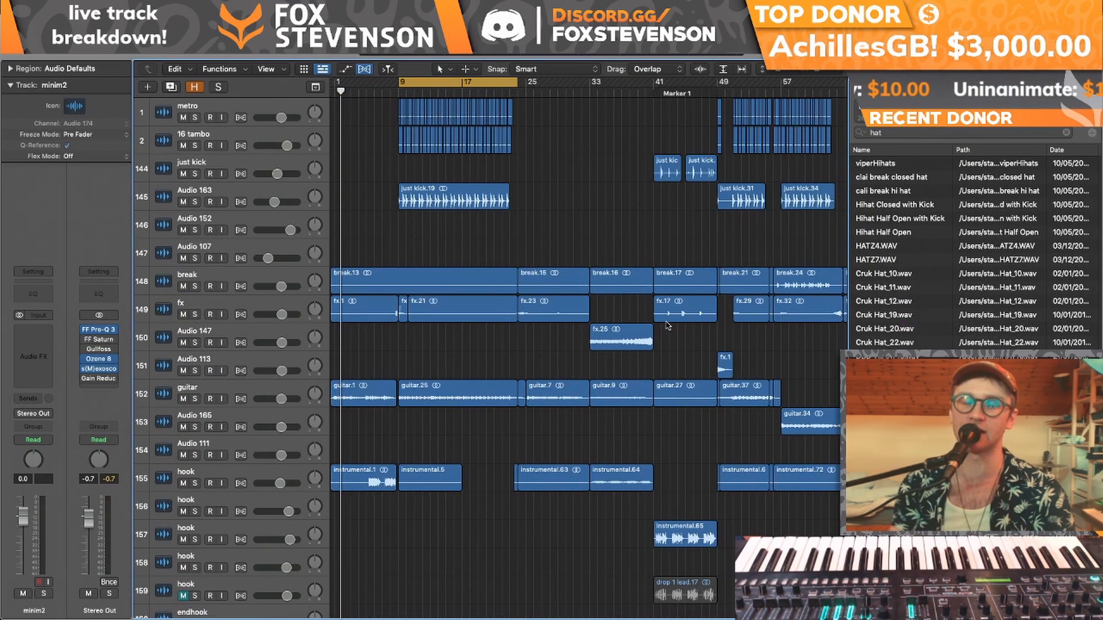
- Play the cycled section, comparing the soloed guitar track with the full mix
left_click(194, 399)
key("space")
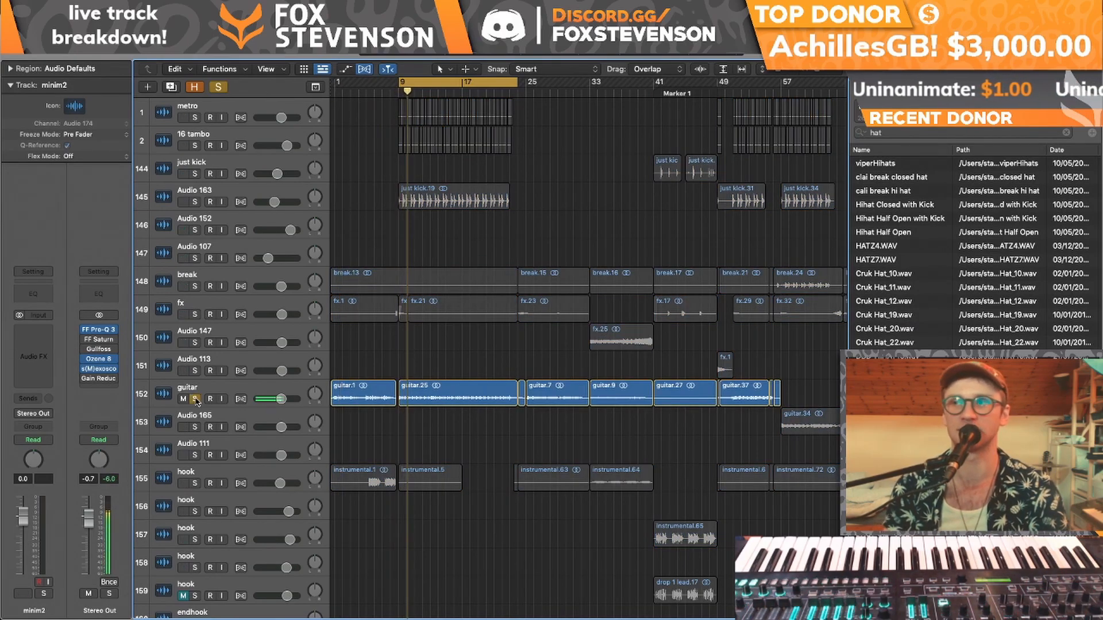
left_click(166, 395)
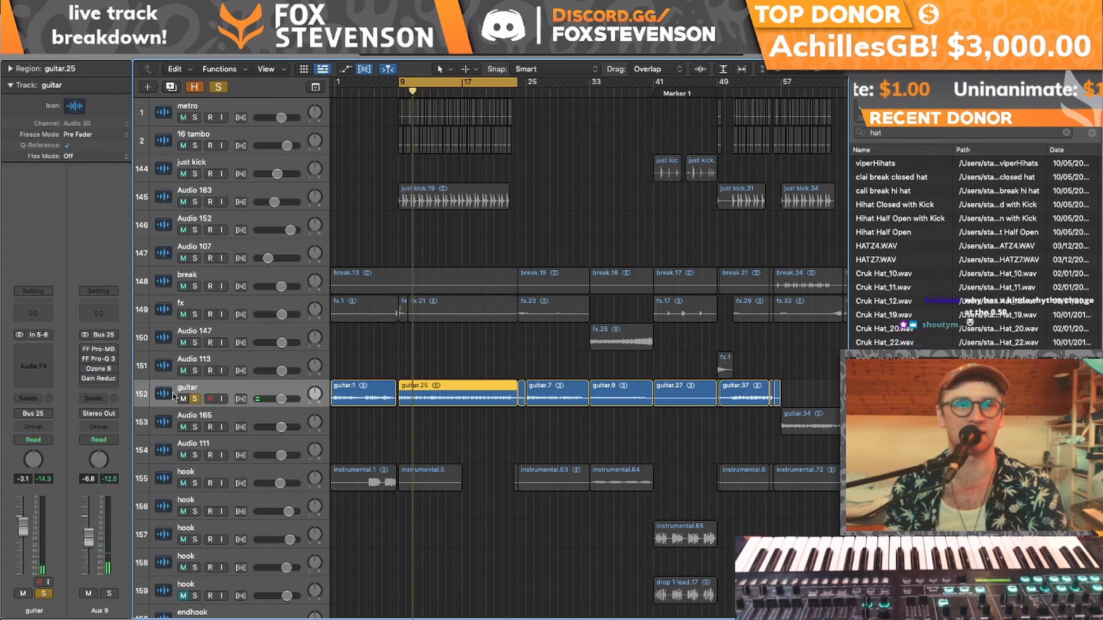
left_click(197, 399)
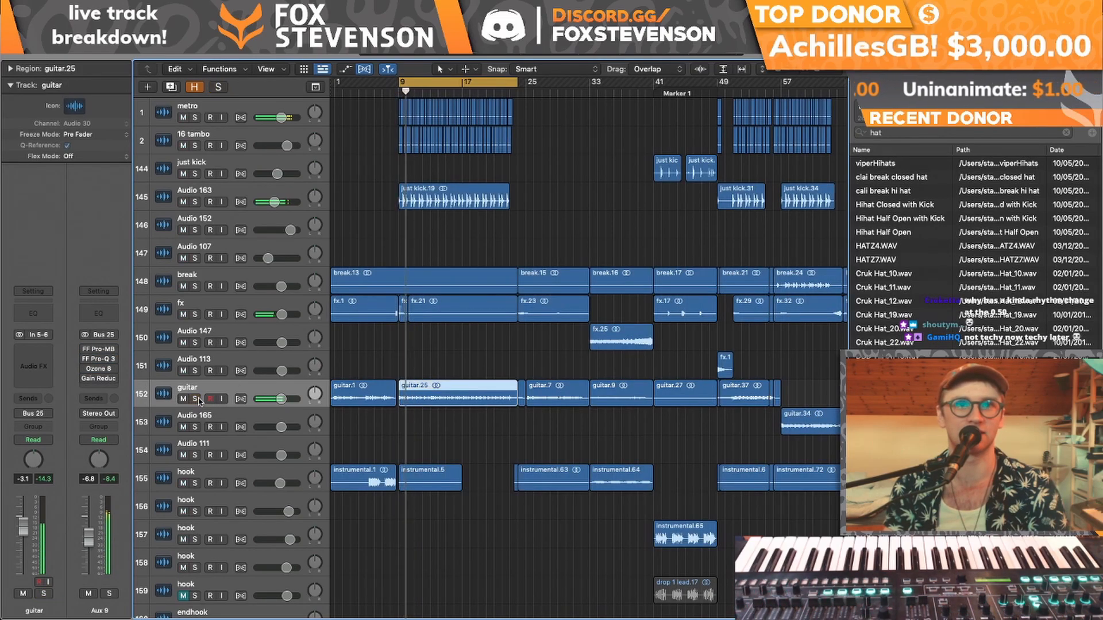
left_click(198, 400)
left_click(195, 399)
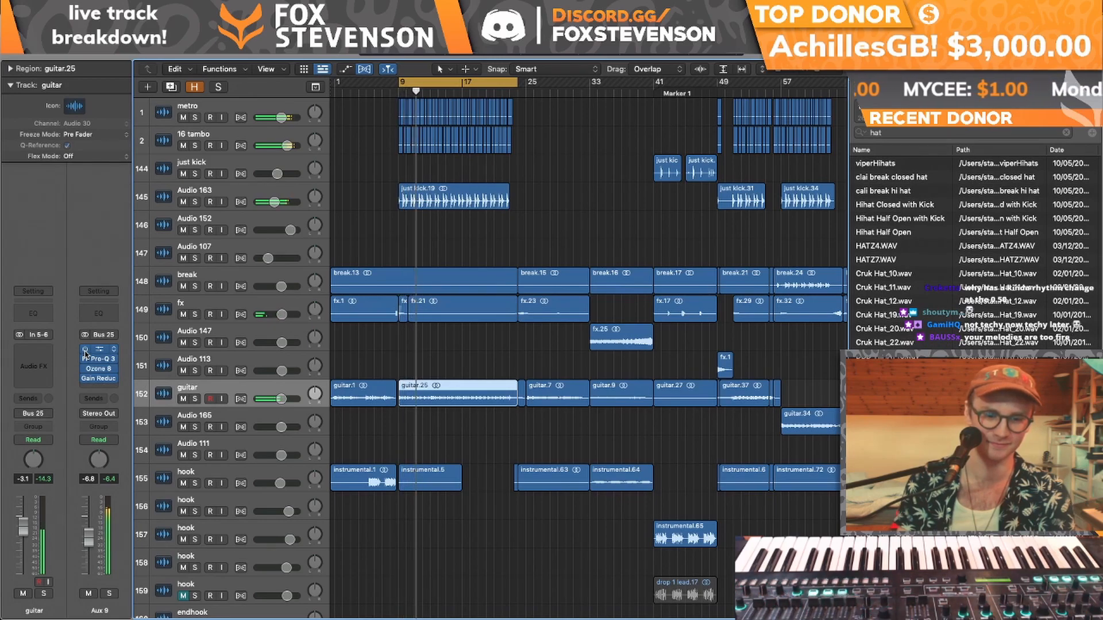
left_click(455, 86)
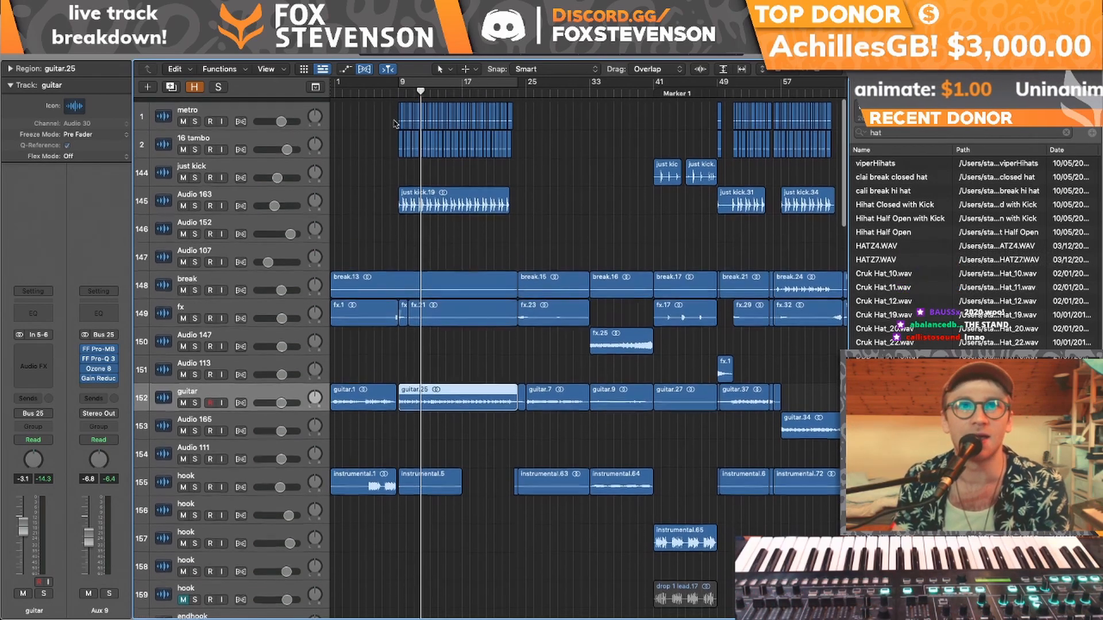
left_click_drag(401, 82, 526, 84)
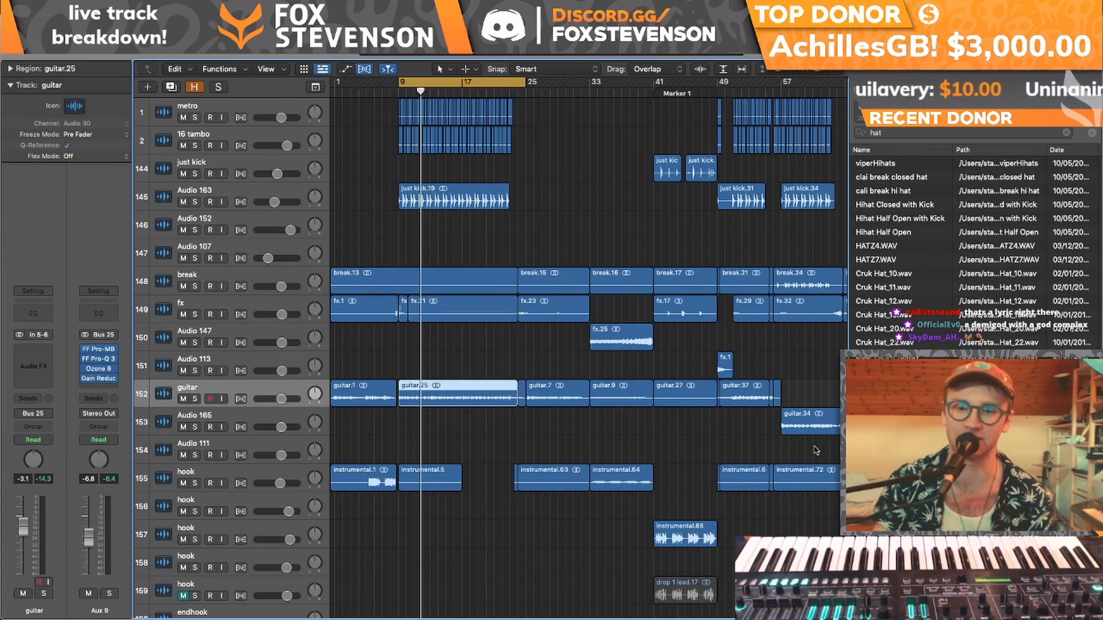
left_click(499, 81)
- Turn on the cycle range from bar 9 to about bar 24 and play the section
scroll(577, 314, "down", 15)
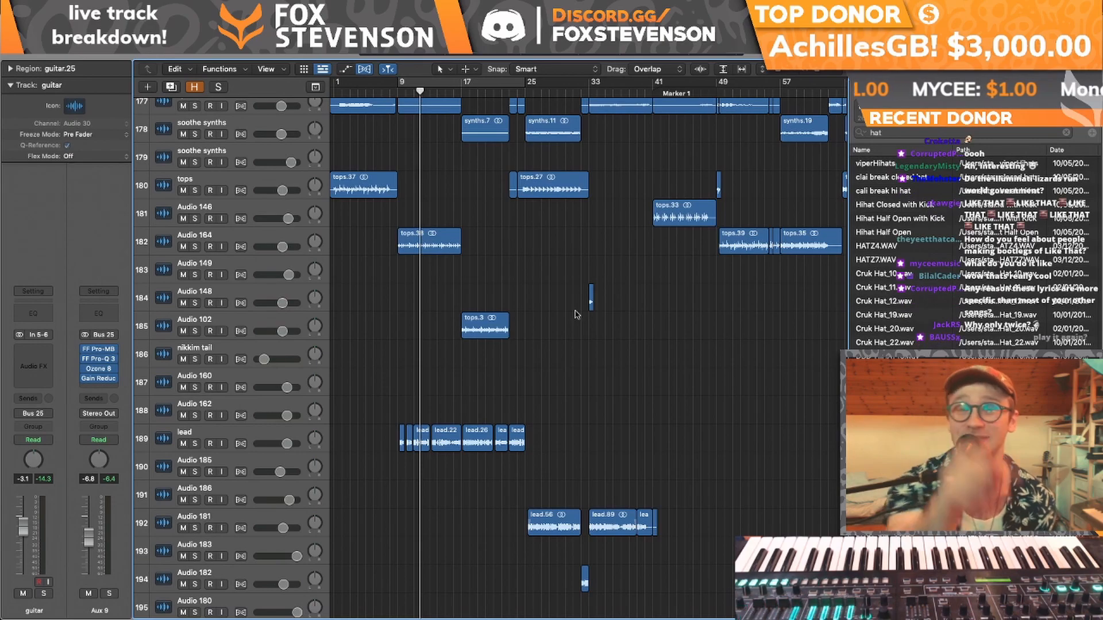
scroll(577, 314, "up", 15)
scroll(577, 315, "right", 1)
scroll(576, 315, "up", 5)
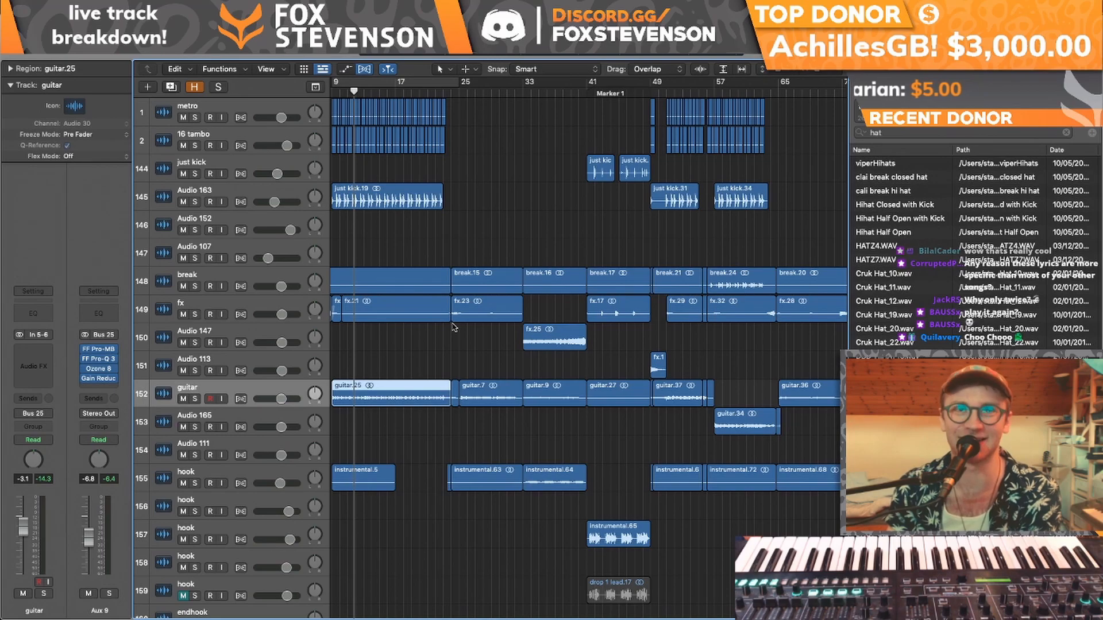
scroll(410, 86, "left", 3)
left_click(410, 87)
key("space")
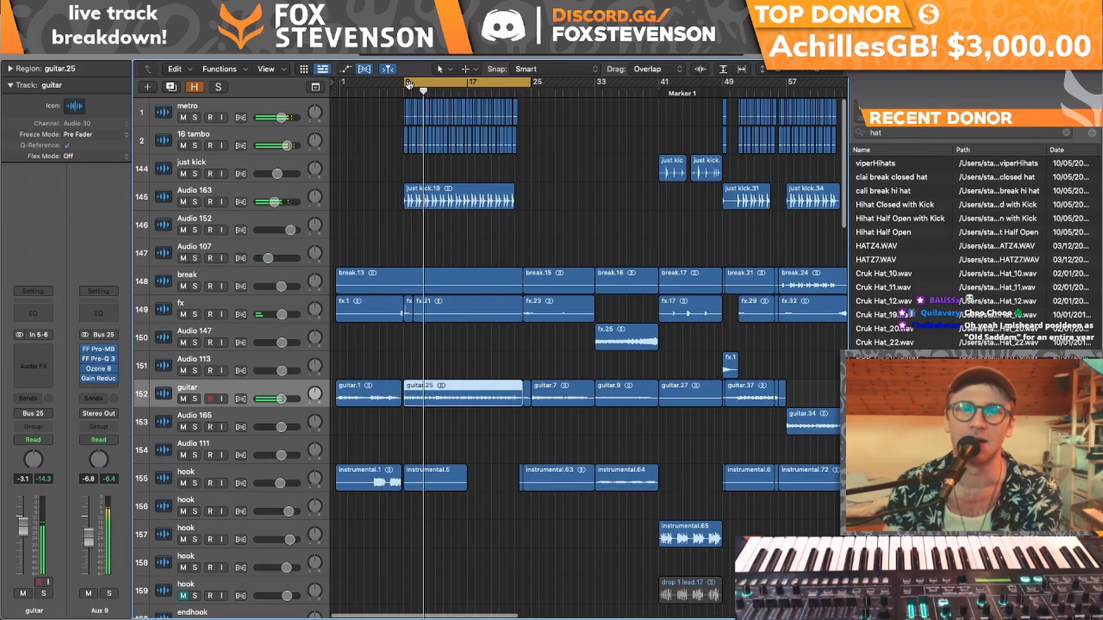
- Mute all the vocal tracks from lead down through harmony
scroll(511, 220, "down", 4)
scroll(511, 220, "down", 20)
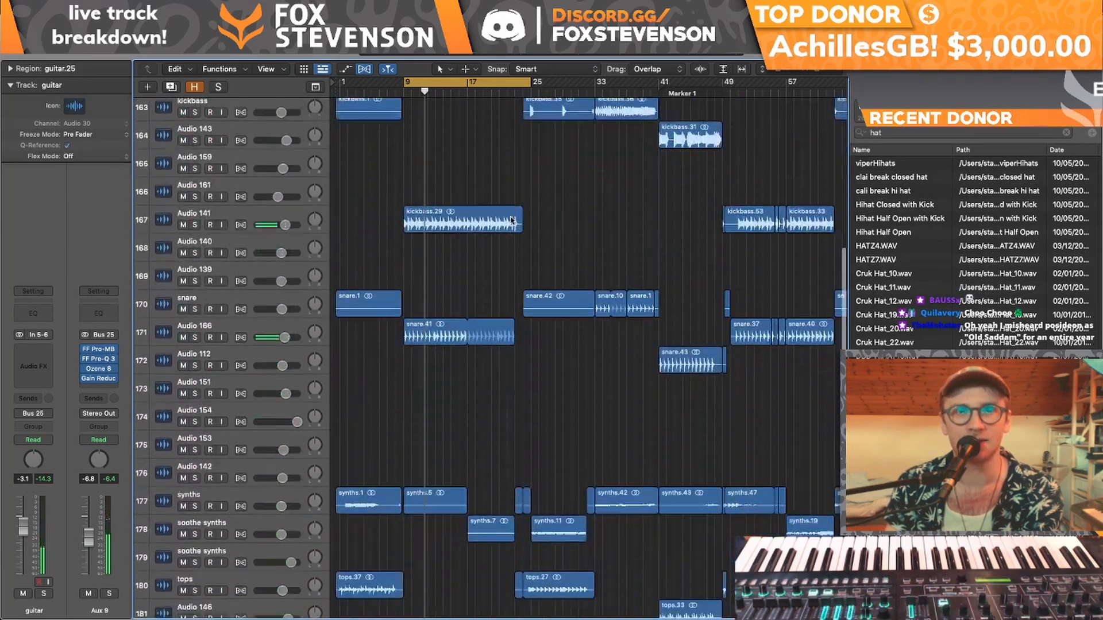
left_click_drag(183, 176, 171, 474)
scroll(413, 391, "up", 1)
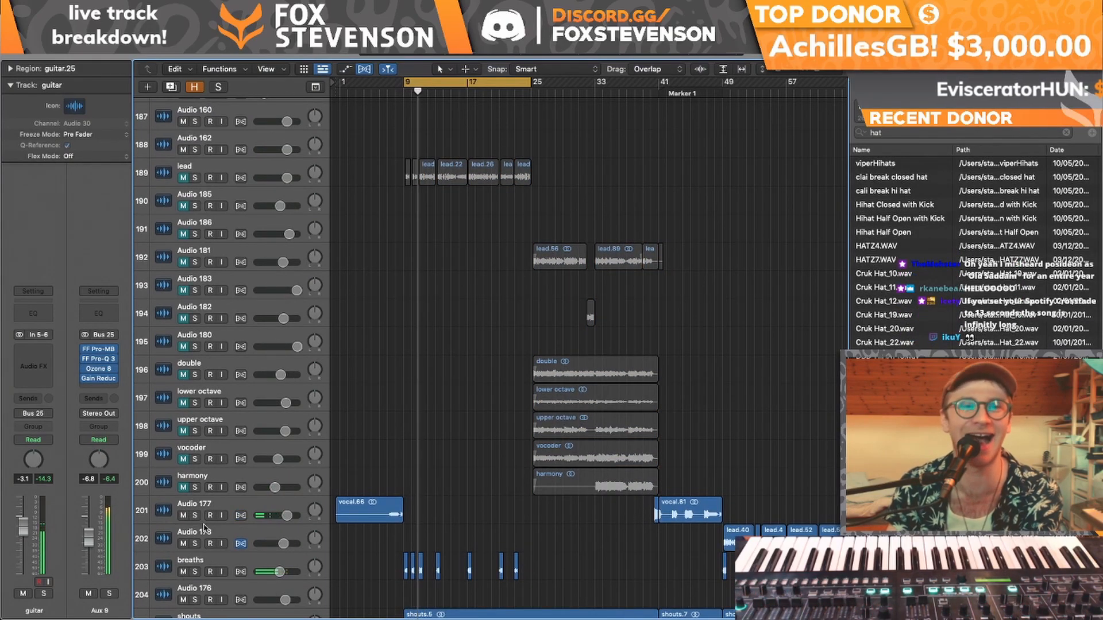
- Solo the breaths track and listen to it within the cycled section
left_click(194, 572)
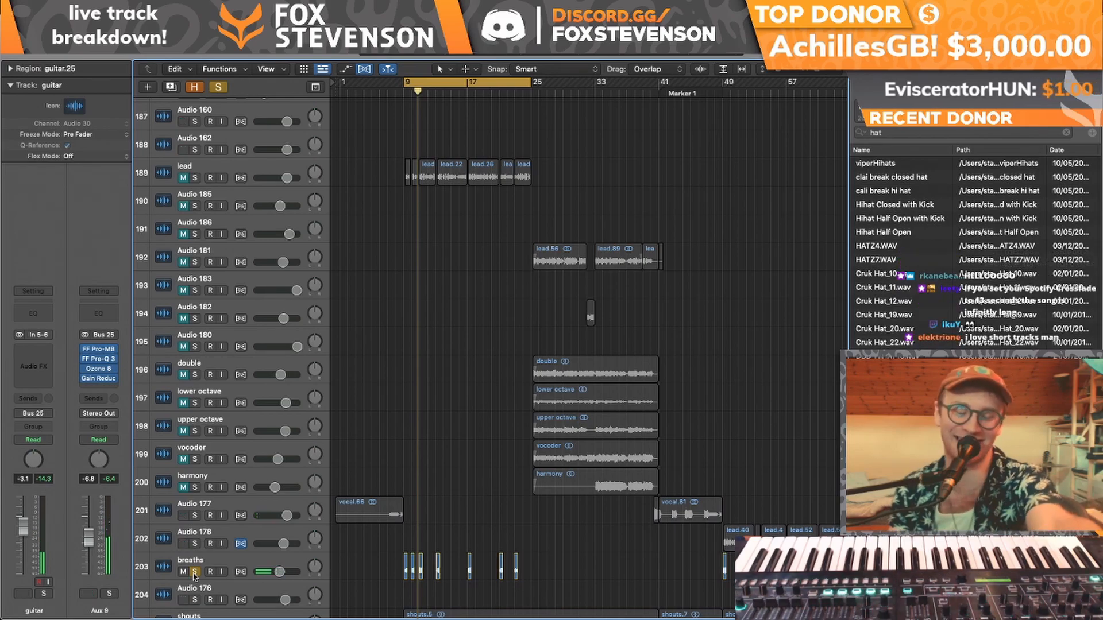
key("space")
key("space")
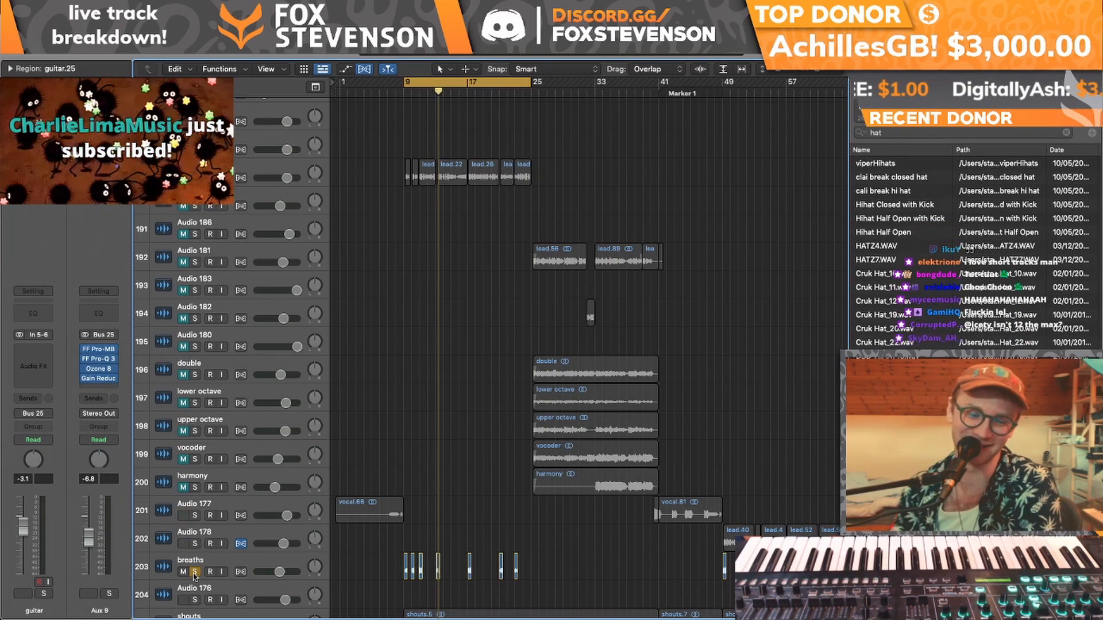
- Move the breaths track directly below the lead track and switch it from soloed to muted
left_click_drag(164, 566, 163, 196)
scroll(198, 284, "up", 10)
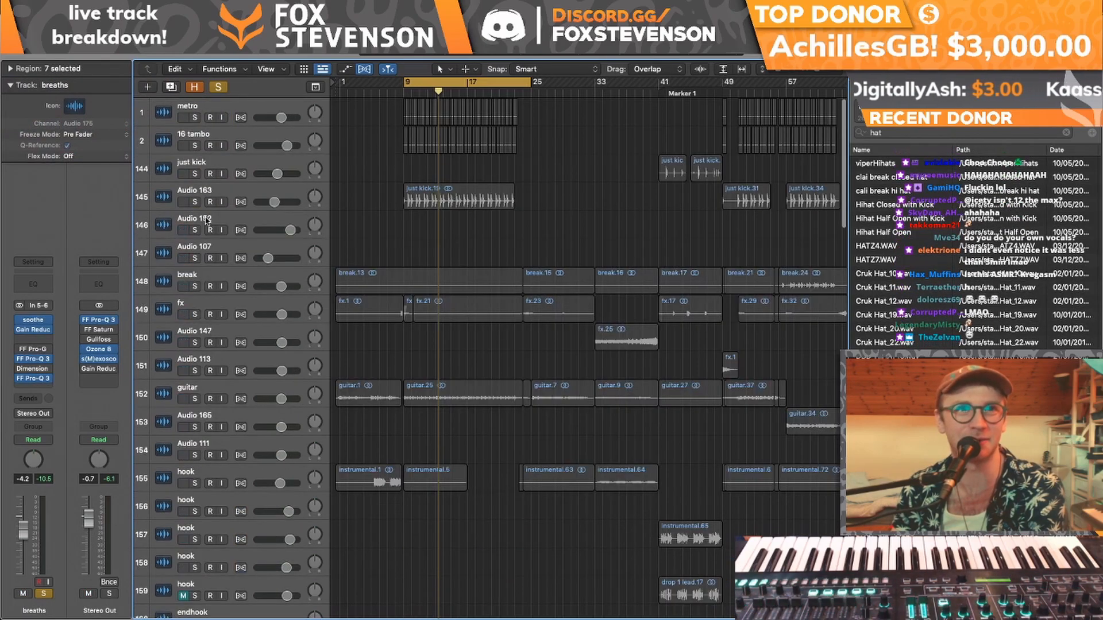
scroll(199, 283, "down", 9)
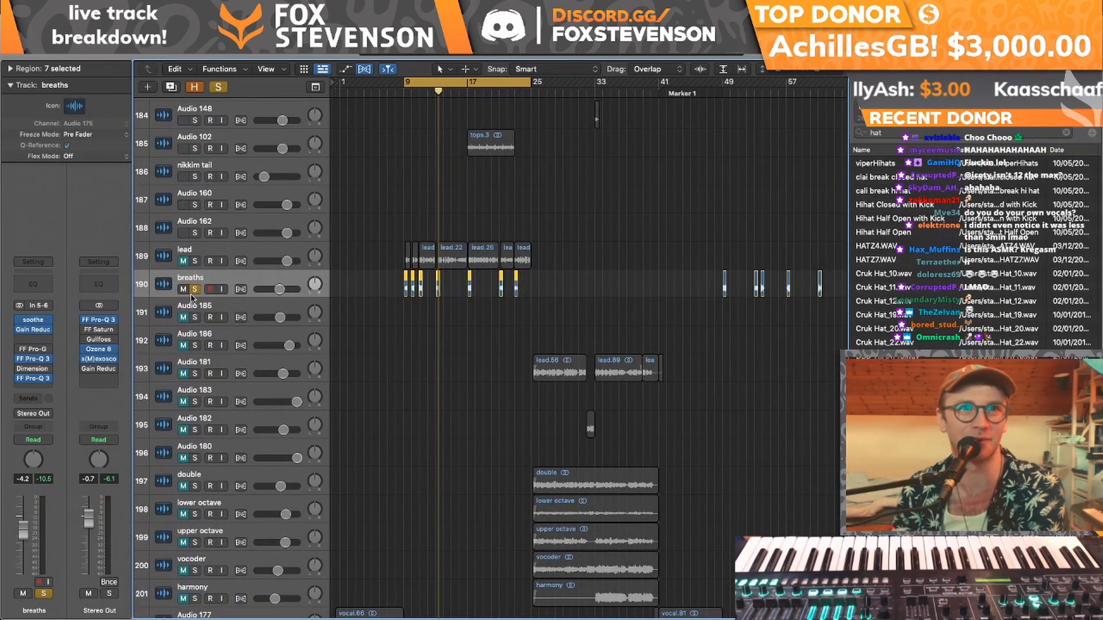
left_click(193, 290)
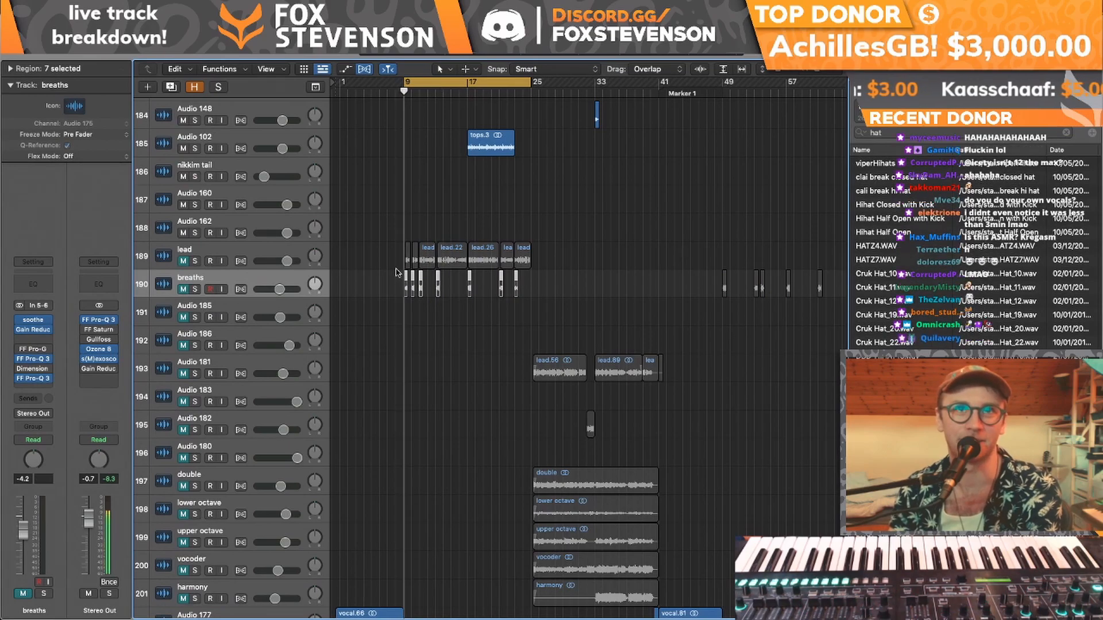
- Listen to the cycled section without the vocals and inspect the Pro-Q 3 EQ curve on the Stereo Out
scroll(400, 272, "down", 6)
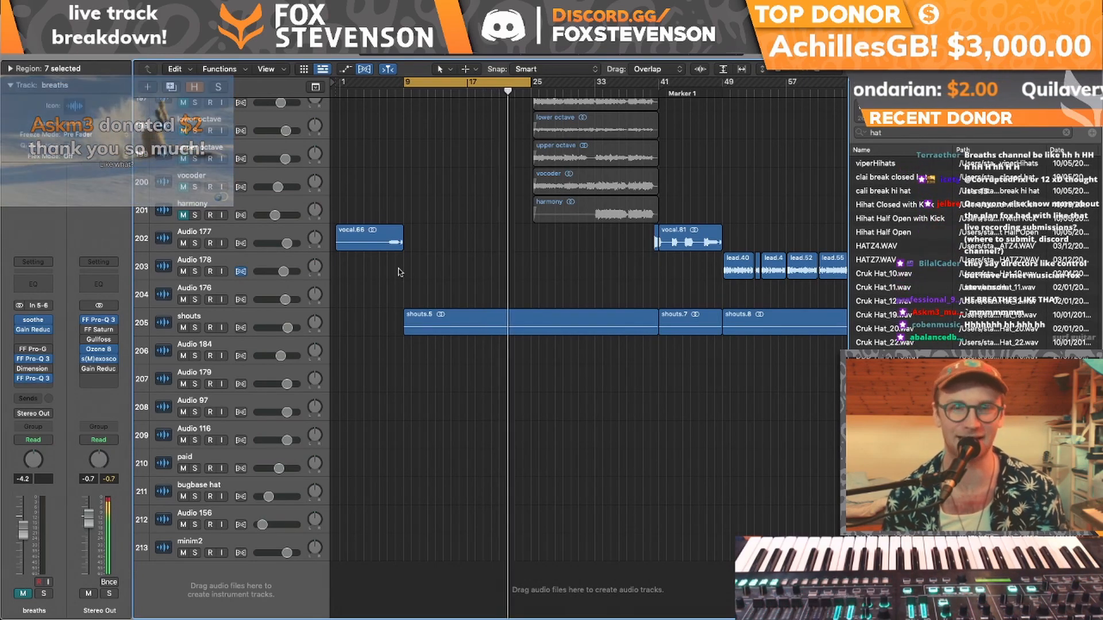
scroll(458, 251, "up", 10)
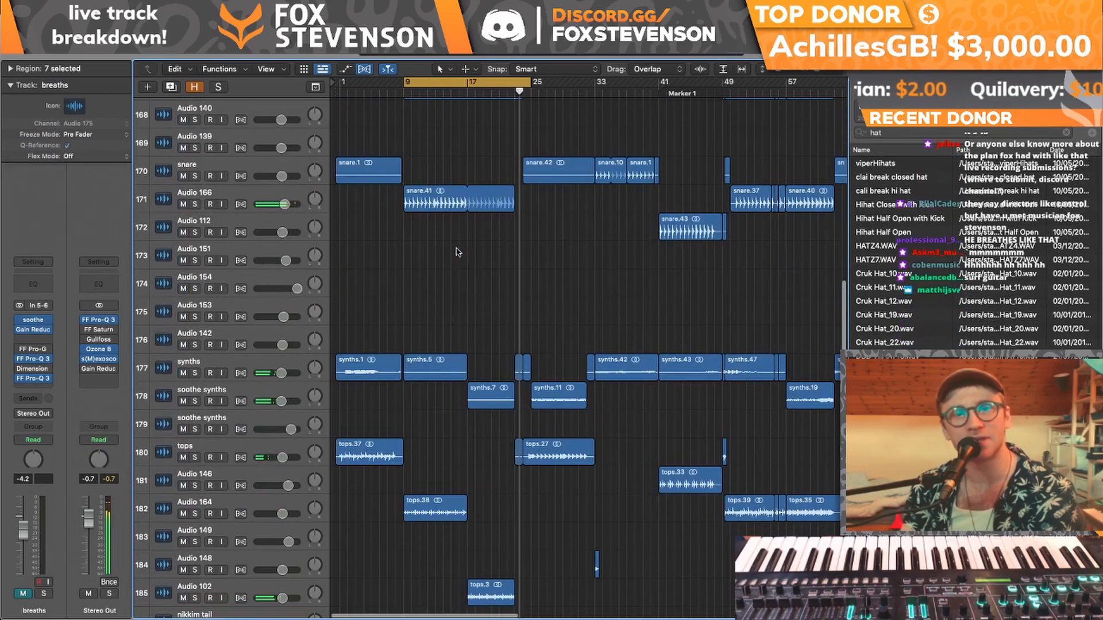
scroll(374, 320, "down", 5)
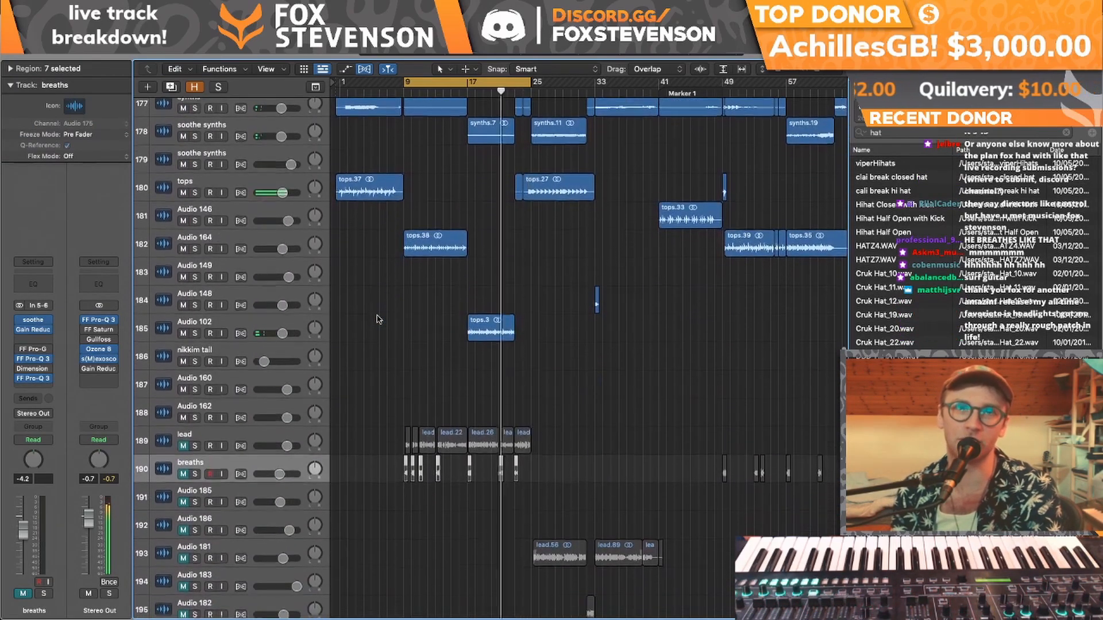
scroll(378, 320, "up", 8)
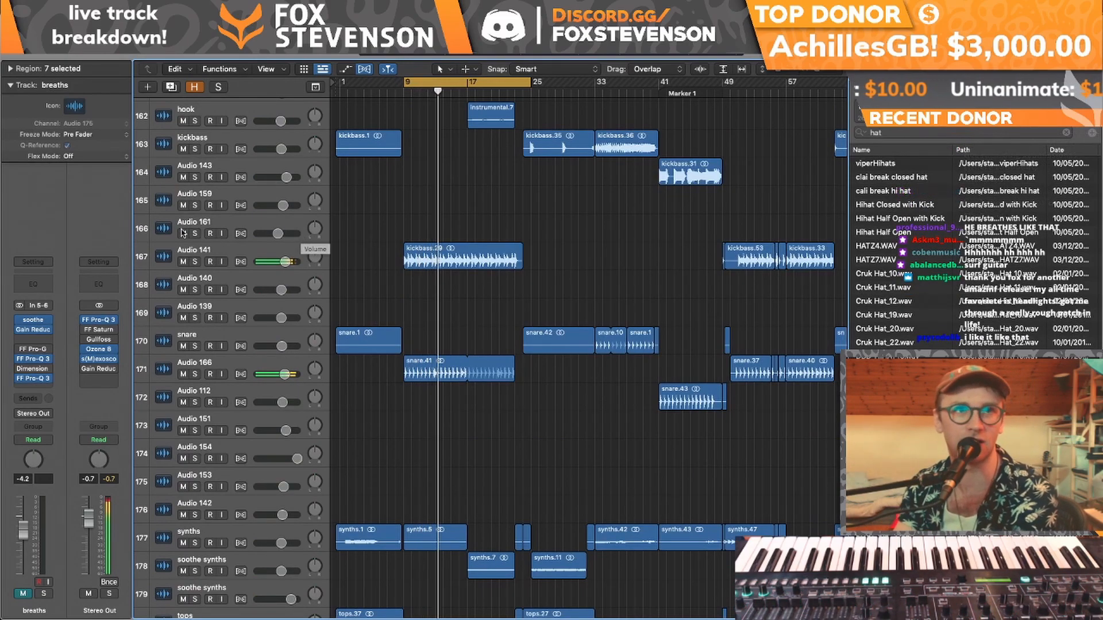
left_click(99, 323)
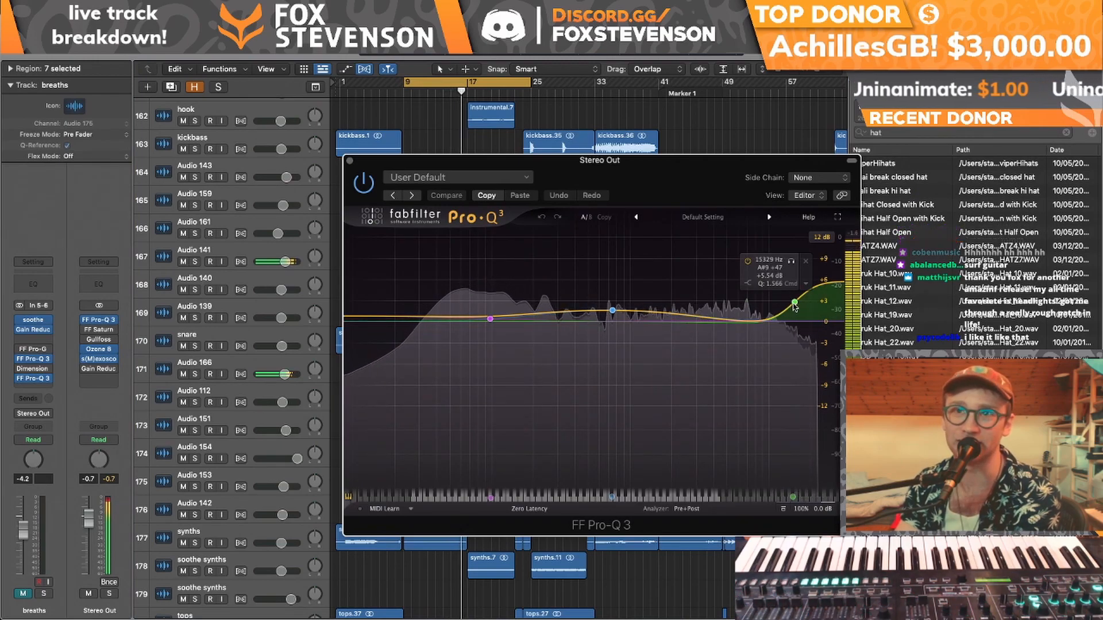
left_click(350, 161)
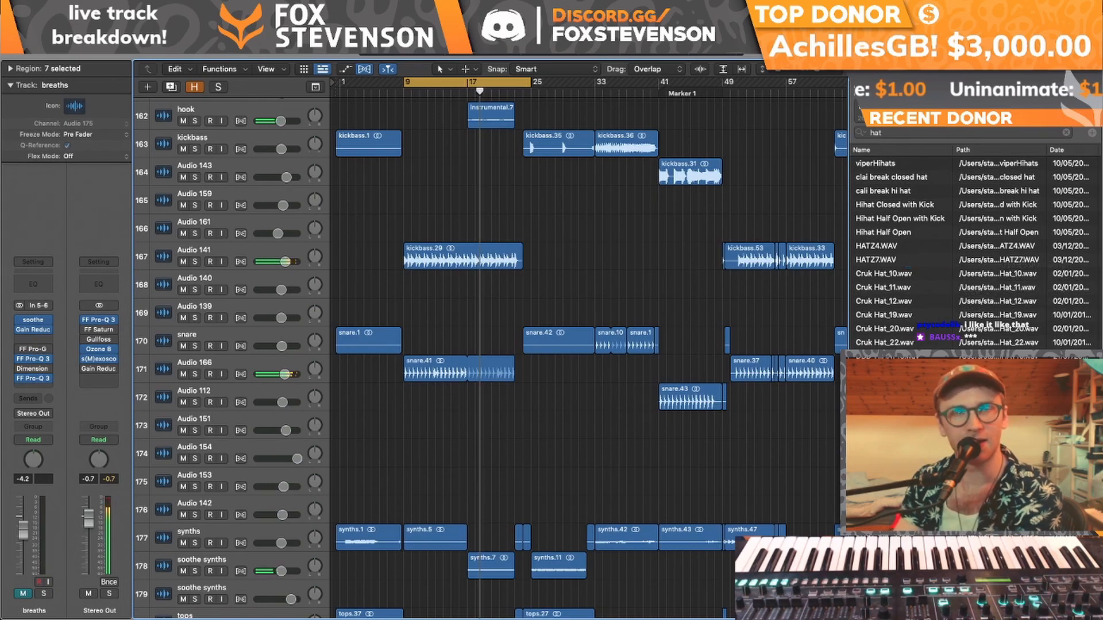
- Set the cycle range to about bars 25 to 41 and listen to that section while reviewing the tracks
left_click_drag(537, 82, 625, 84)
scroll(543, 159, "down", 1)
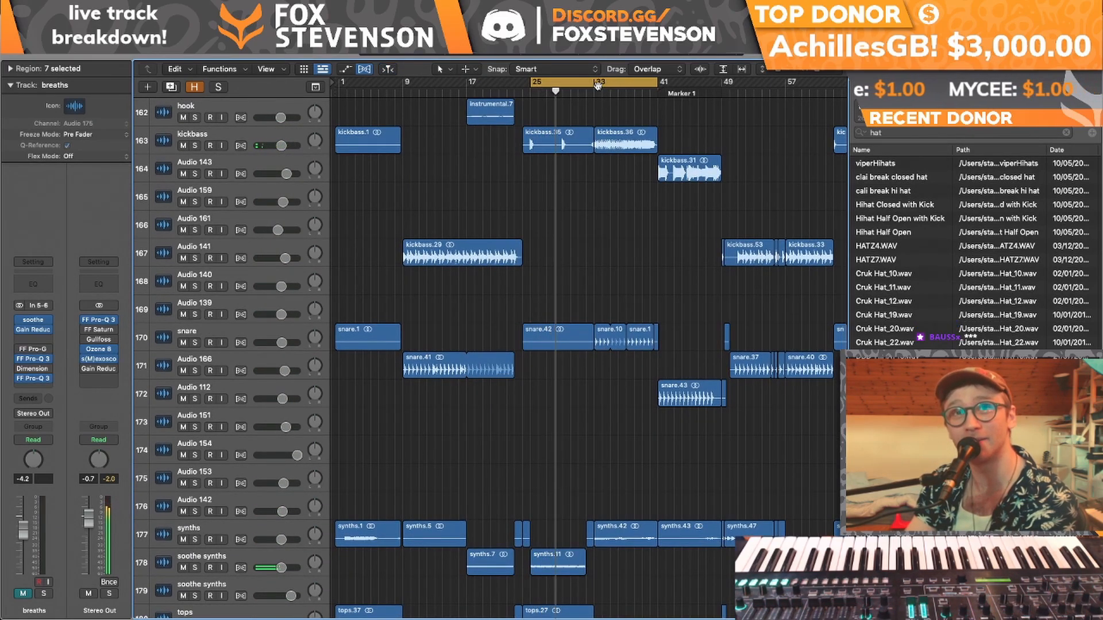
scroll(565, 179, "down", 15)
scroll(567, 182, "down", 5)
scroll(567, 181, "up", 12)
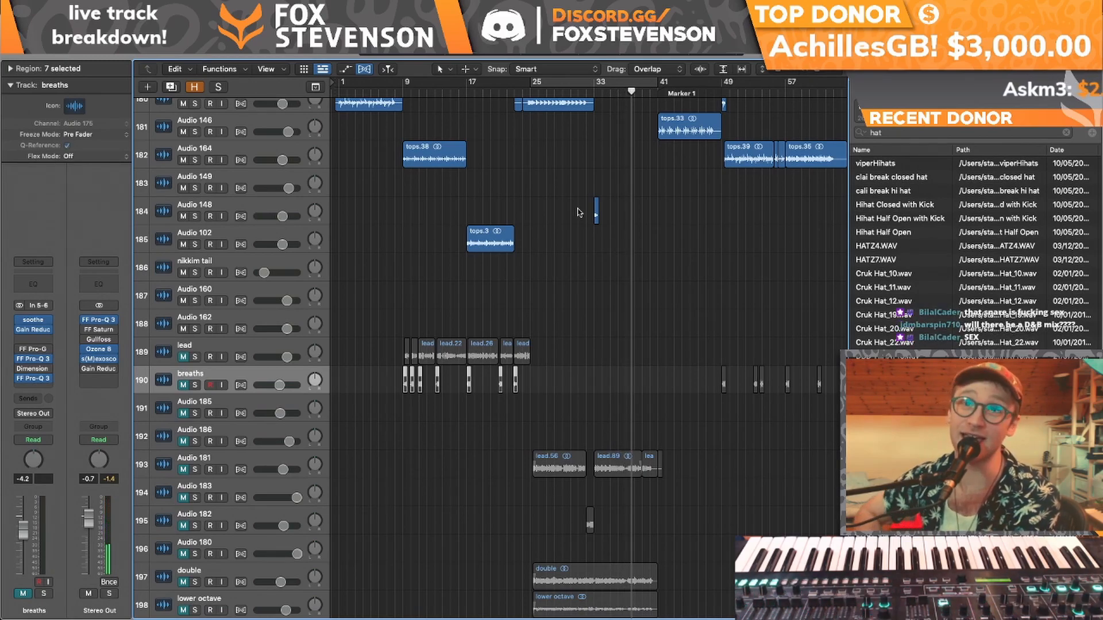
scroll(579, 212, "up", 15)
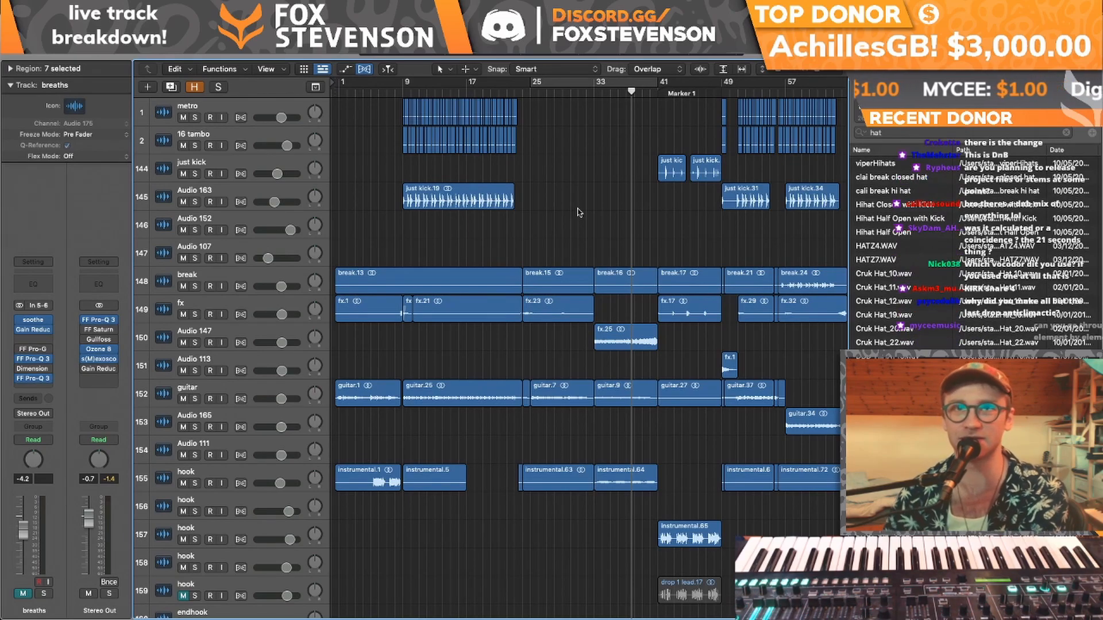
- Audition Audio 143 and Audio 112 soloed with the cycle set to bars 41 to 49, and clear the solos
scroll(579, 213, "right", 5)
scroll(579, 212, "down", 10)
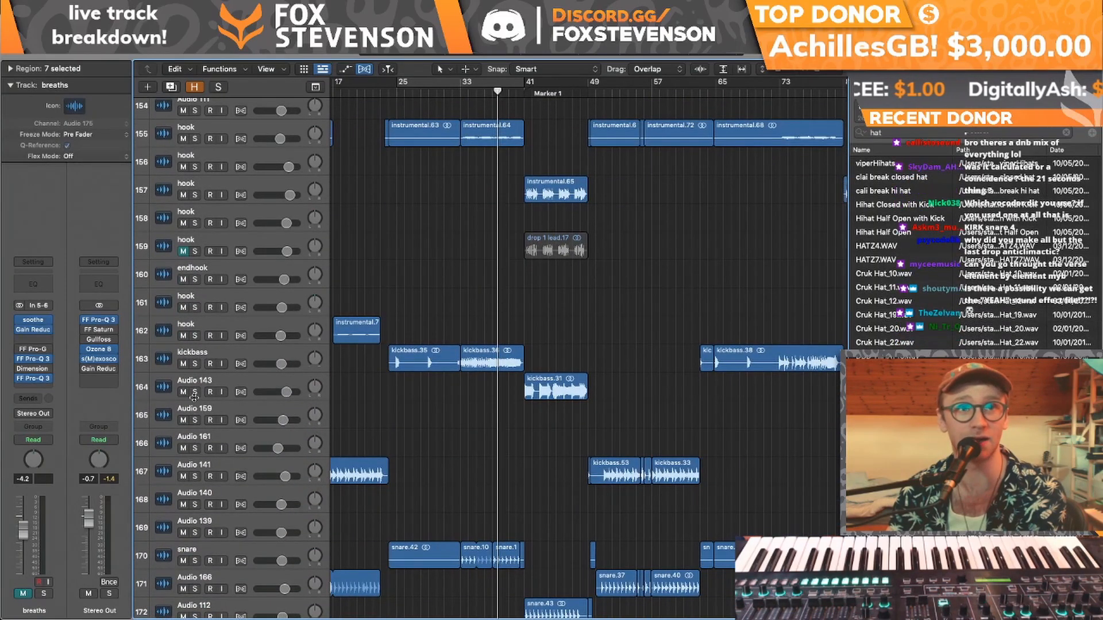
key("ctrl+s")
scroll(326, 235, "up", 10)
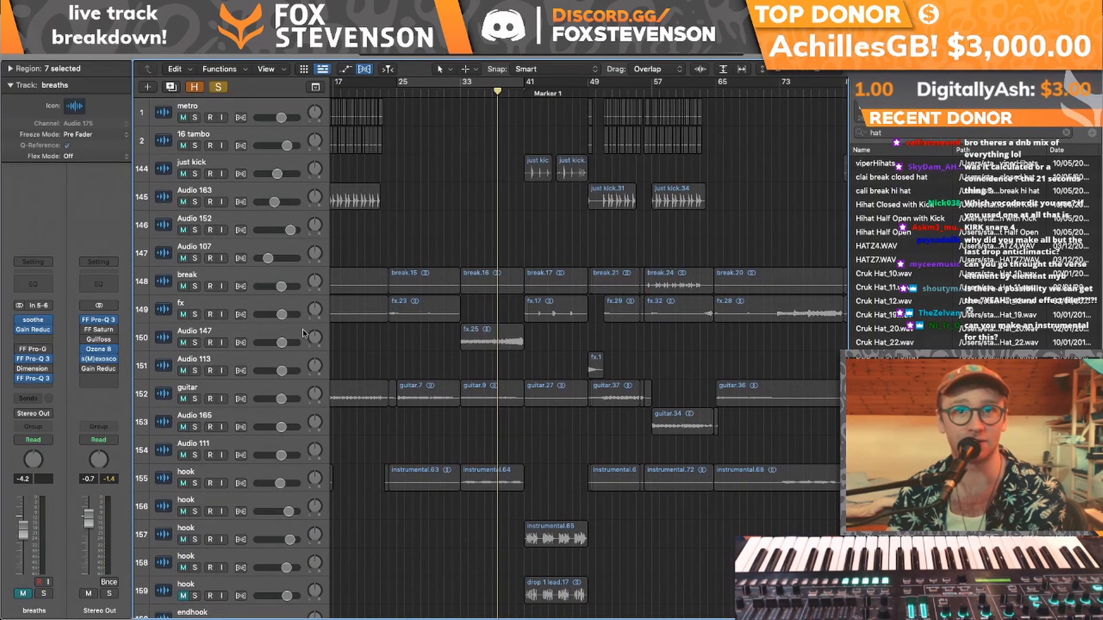
scroll(305, 333, "down", 12)
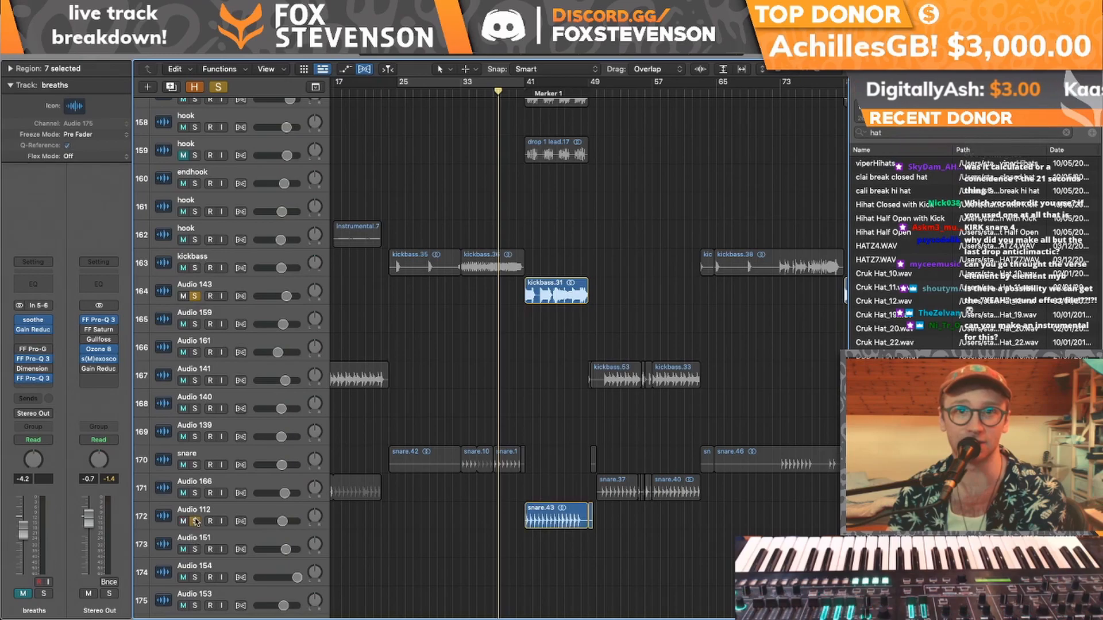
left_click_drag(527, 82, 587, 83)
key("space")
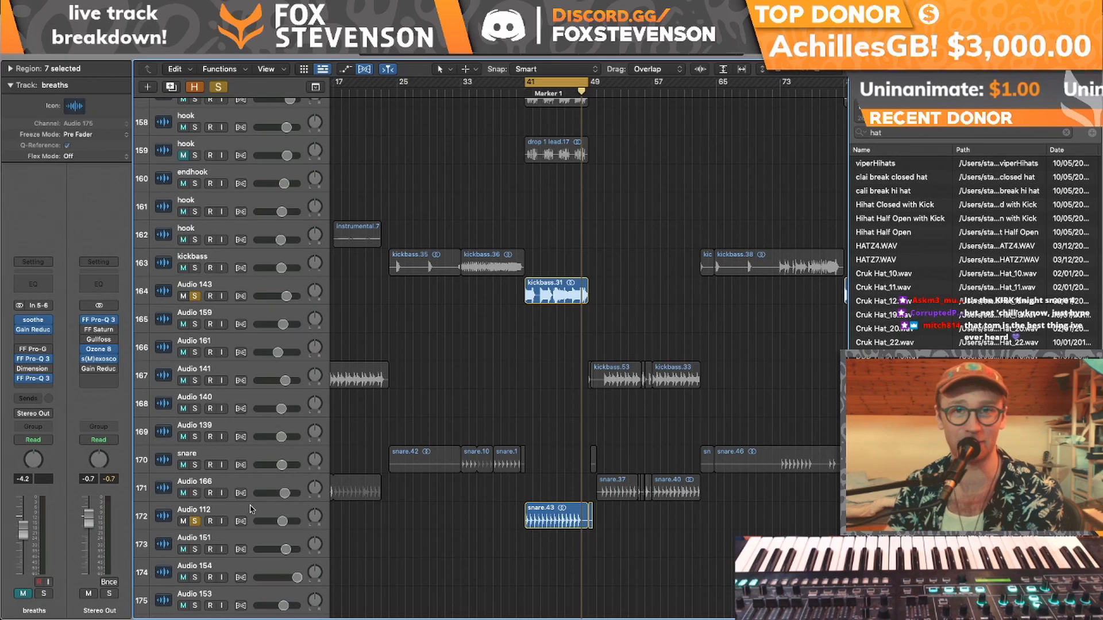
key("ctrl+s")
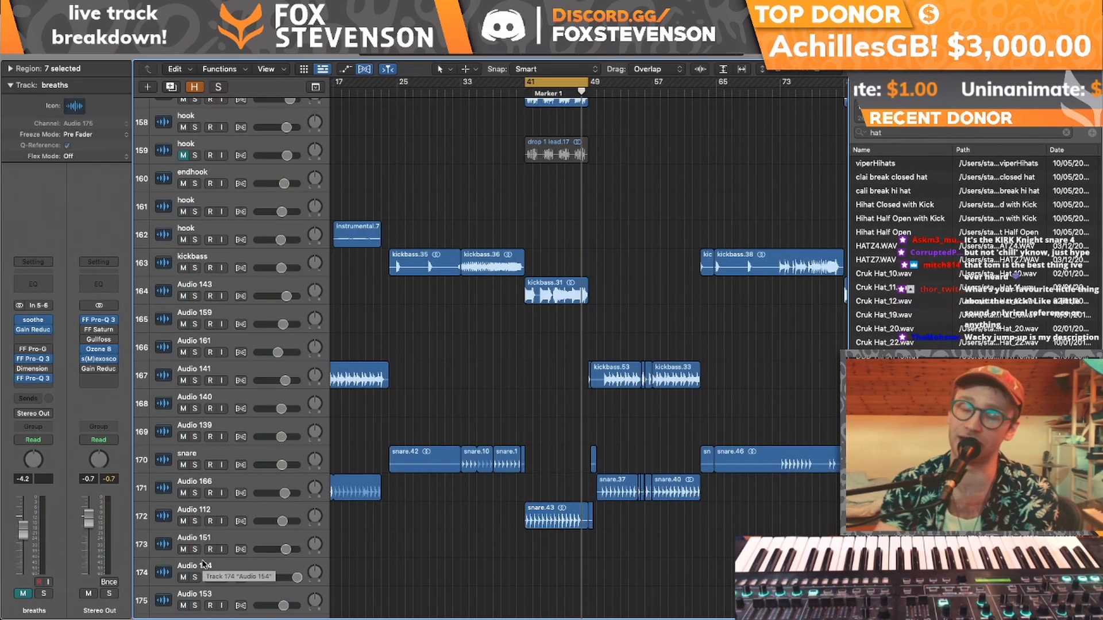
- Audition hook track 157 soloed within a cycle from bar 41 to 49, and turn its solo off
scroll(589, 138, "up", 10)
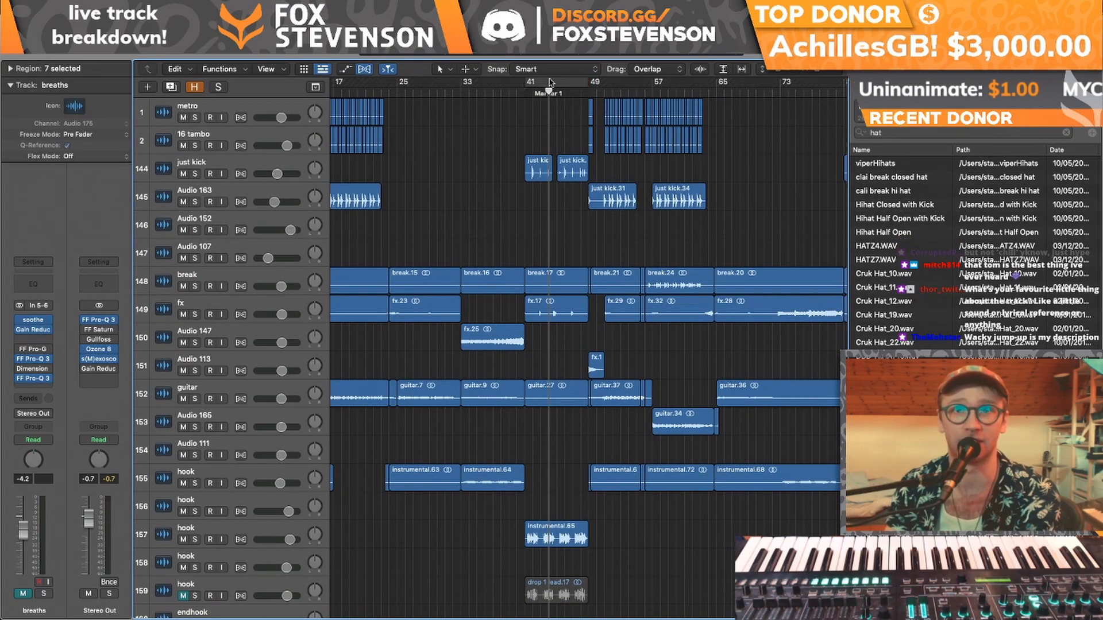
scroll(521, 212, "left", 5)
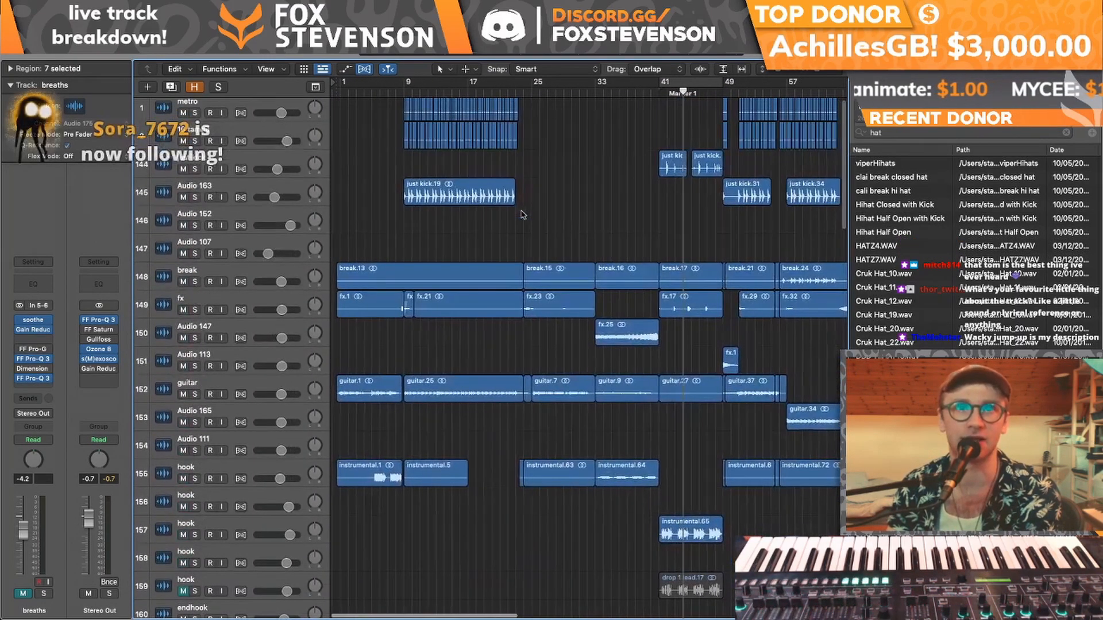
scroll(522, 214, "down", 6)
scroll(522, 214, "right", 2)
scroll(567, 258, "down", 1)
left_click(196, 253)
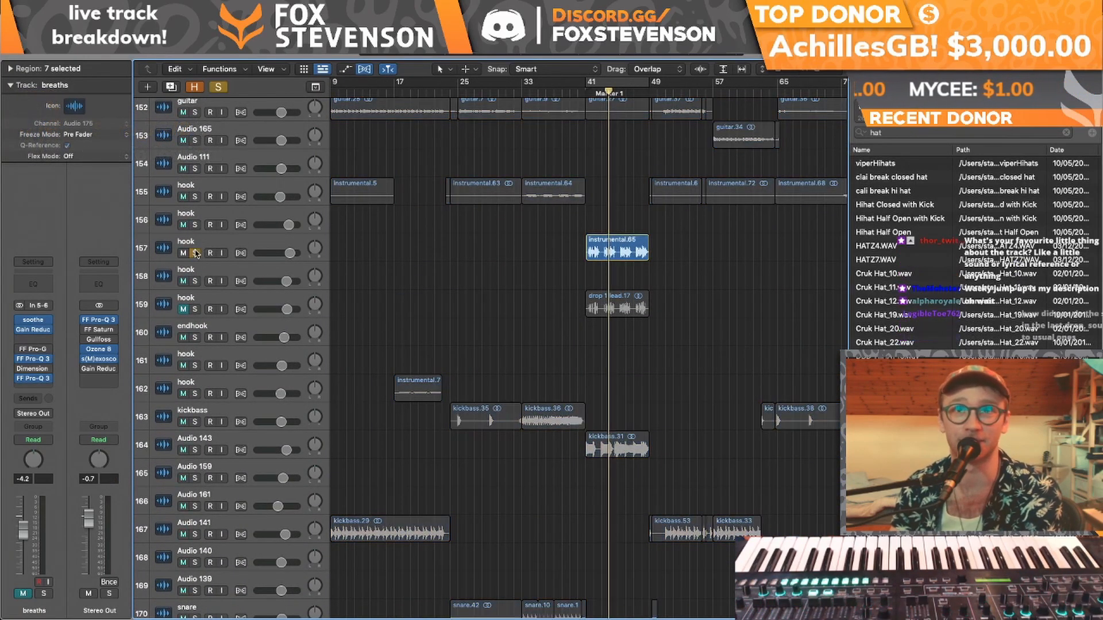
left_click_drag(587, 83, 651, 86)
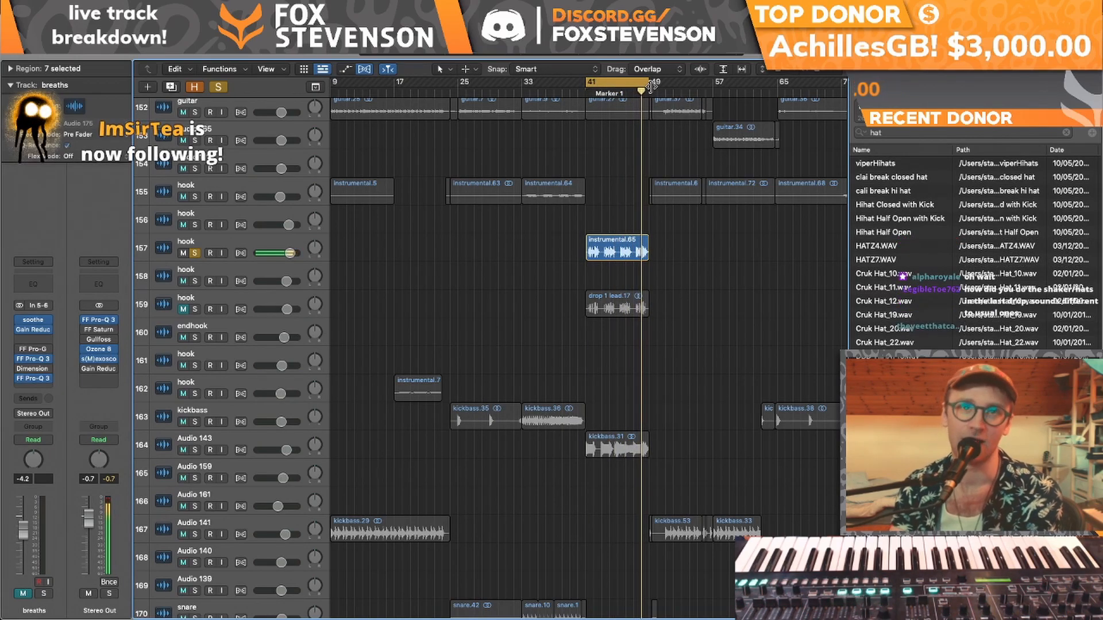
left_click(196, 252)
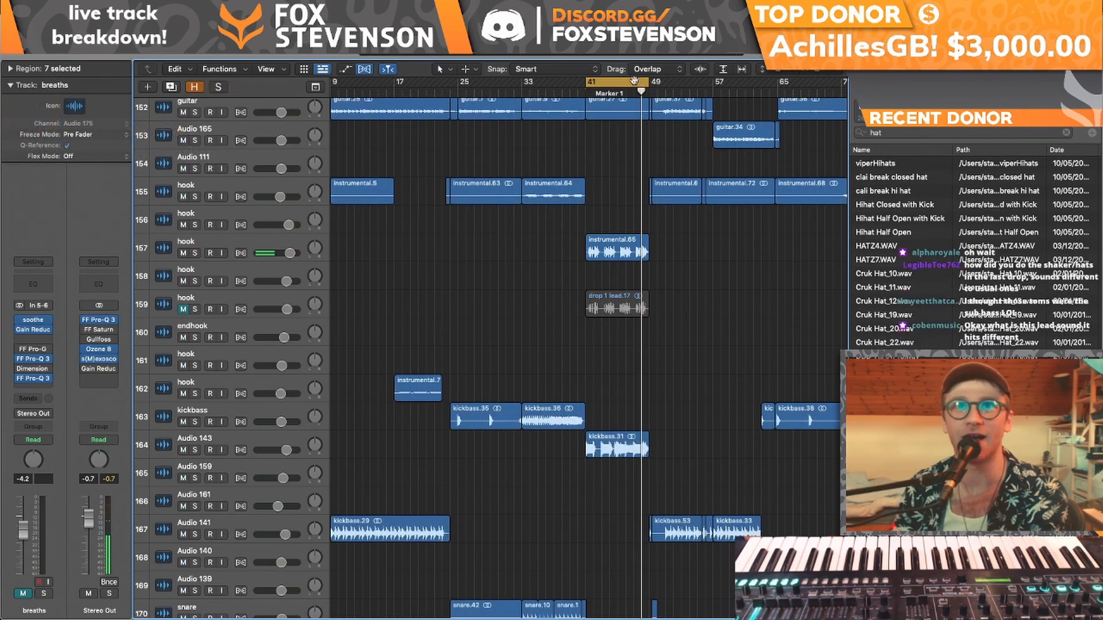
- Solo the vocal tracks from Audio 181 down through harmony and play them from about bar 65
scroll(632, 86, "down", 10)
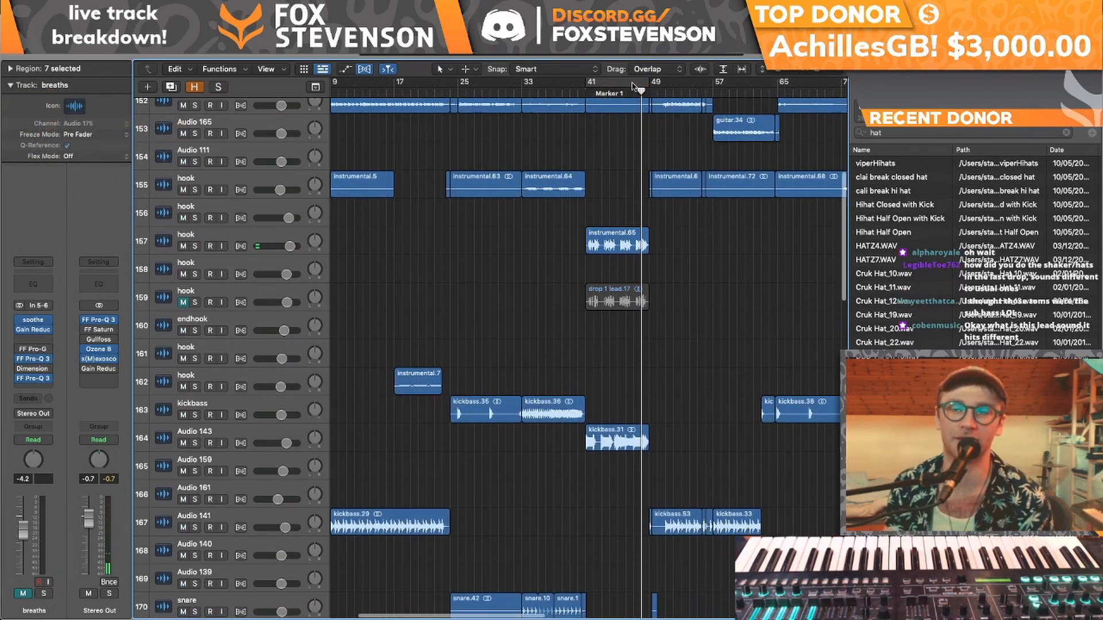
scroll(632, 87, "right", 5)
scroll(631, 86, "down", 8)
scroll(632, 87, "right", 4)
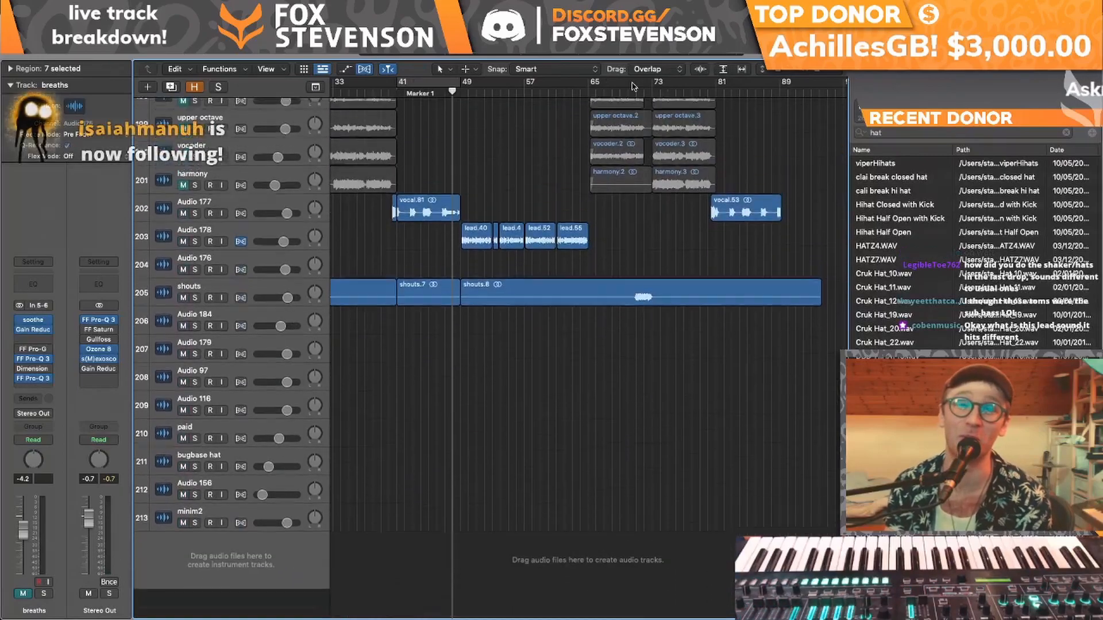
scroll(211, 391, "up", 2)
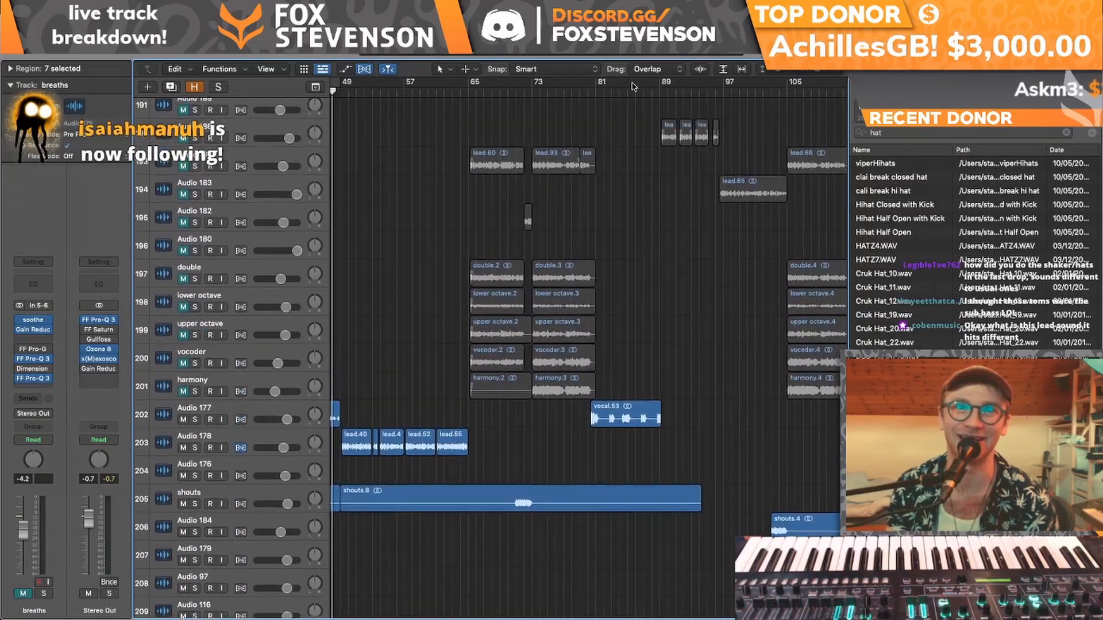
left_click_drag(195, 287, 196, 512)
left_click(469, 82)
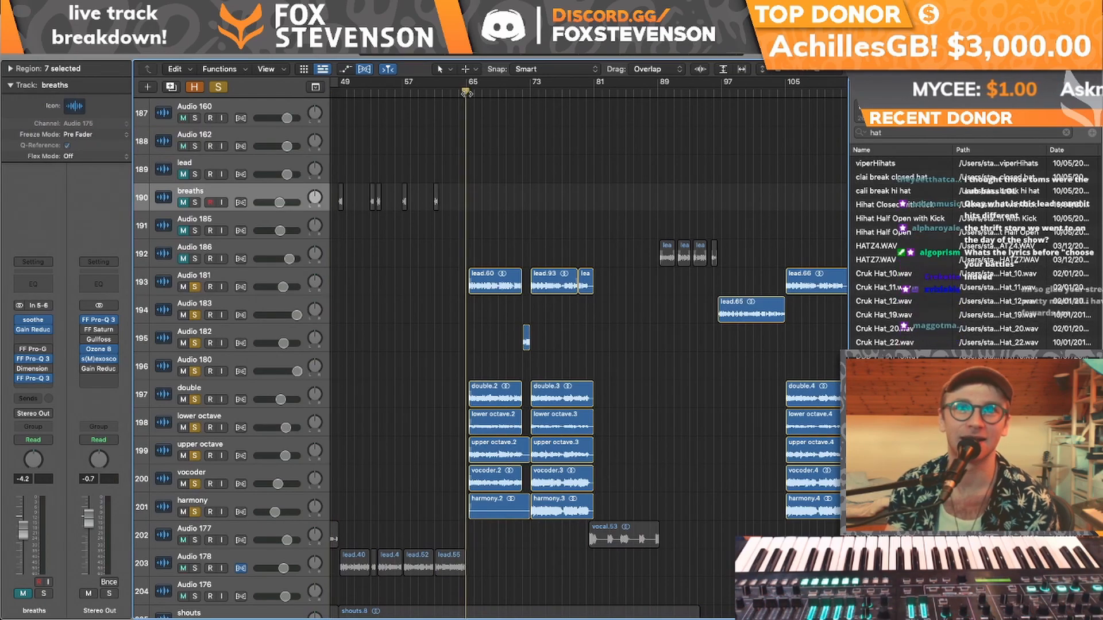
- Add the shouts track to the soloed vocals and replay from shortly before bar 73
scroll(531, 216, "up", 7)
scroll(531, 216, "down", 10)
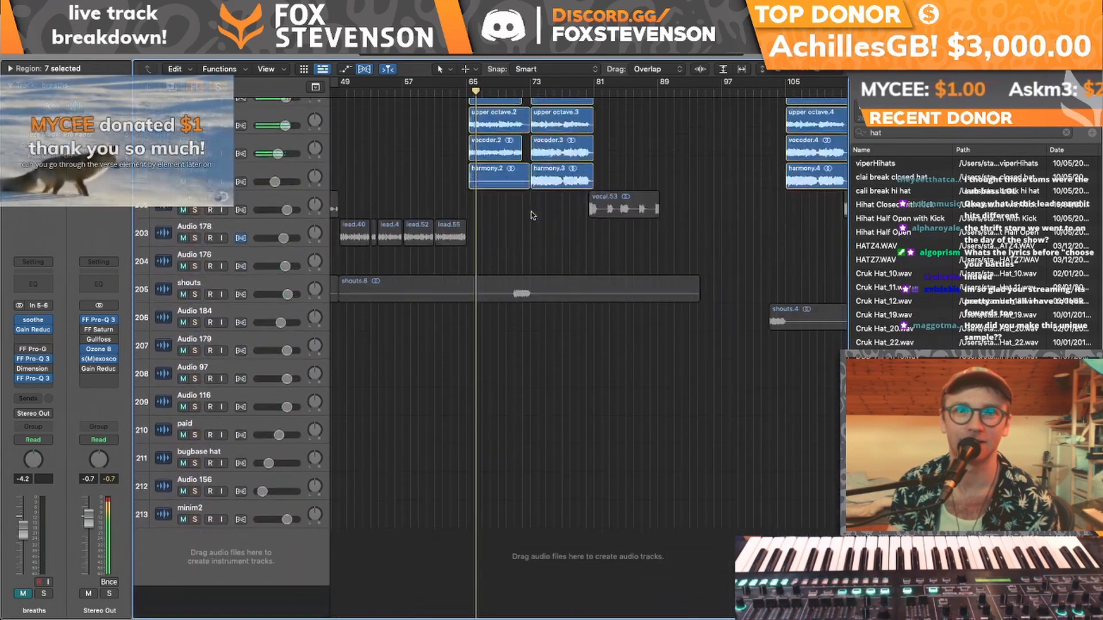
scroll(531, 216, "up", 15)
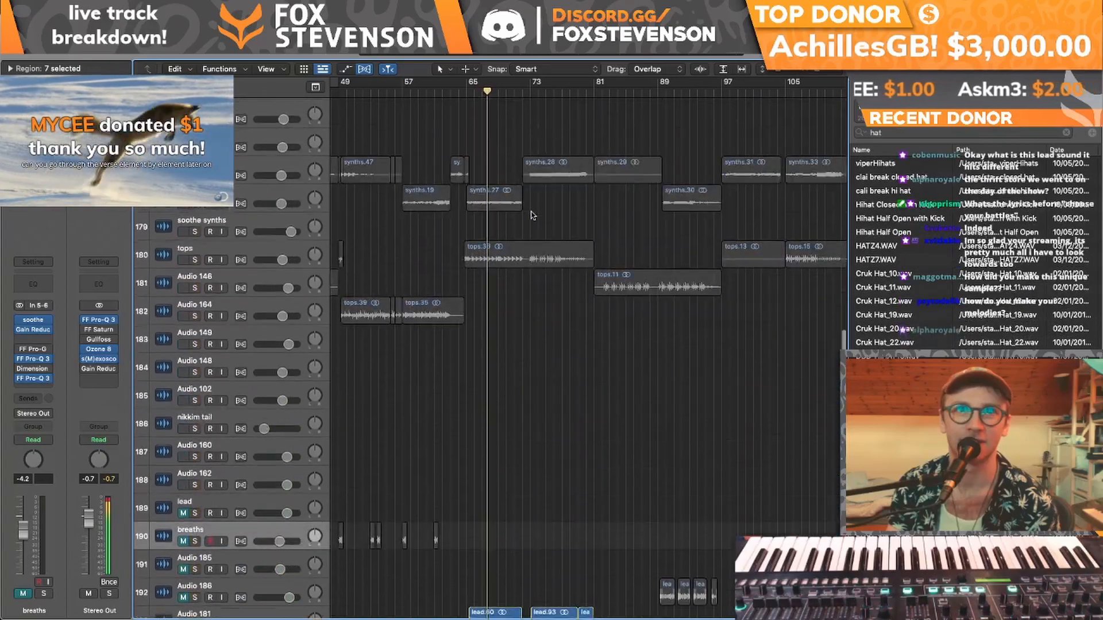
scroll(531, 215, "down", 3)
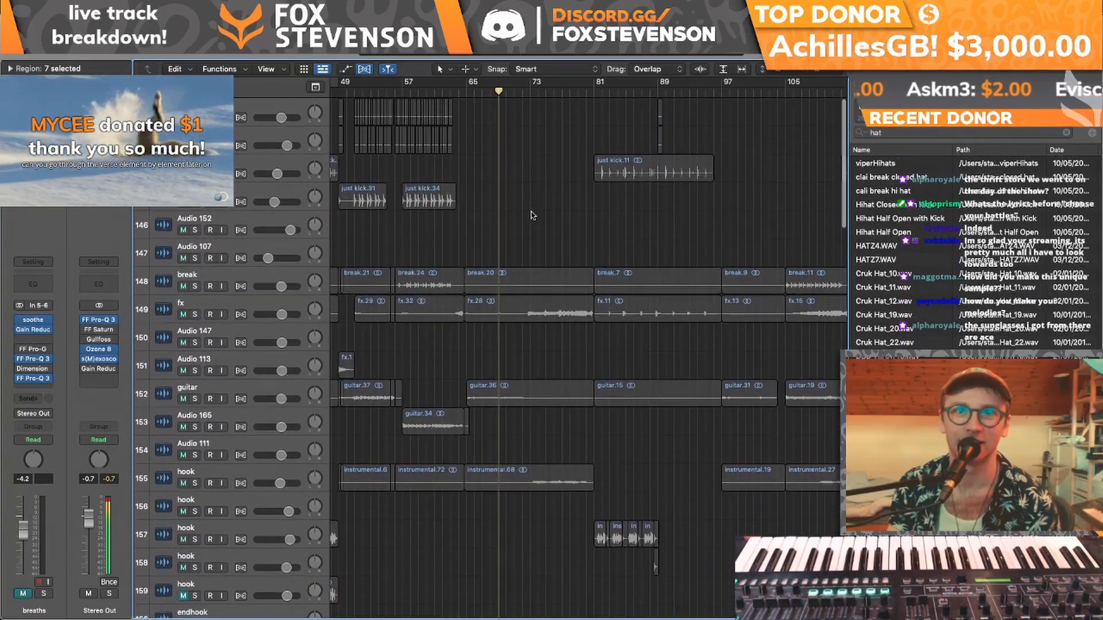
scroll(530, 215, "down", 8)
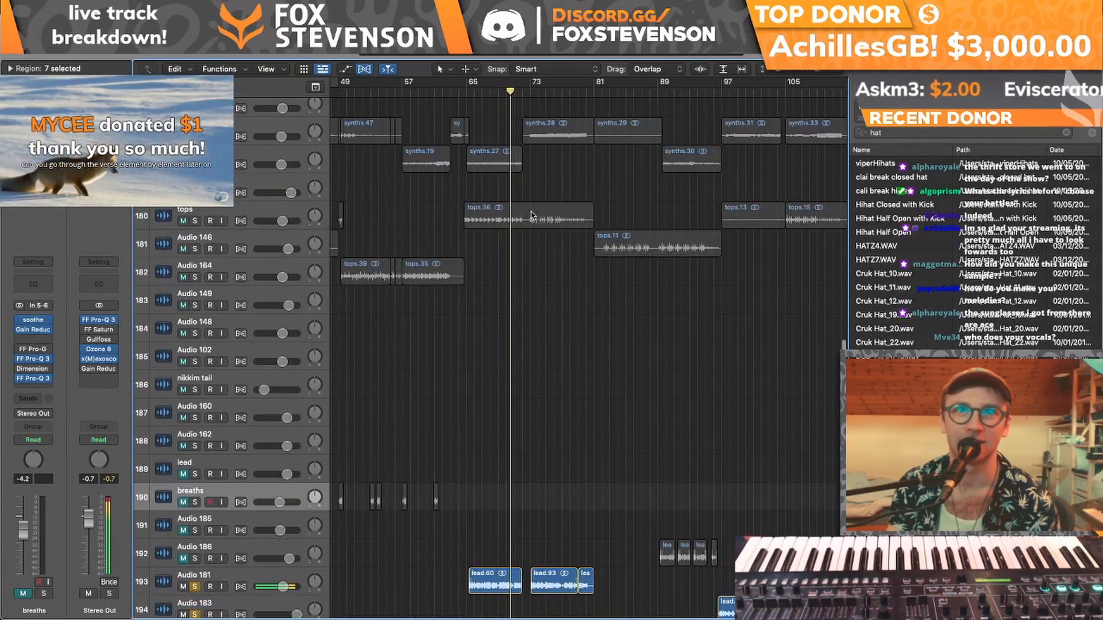
scroll(530, 215, "down", 6)
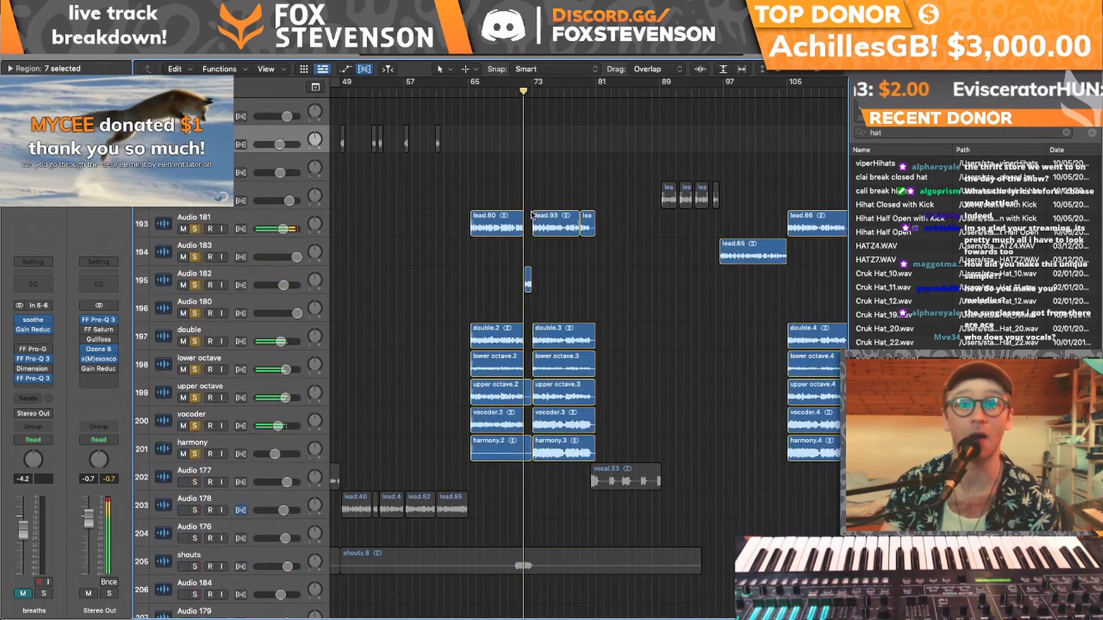
left_click(195, 566)
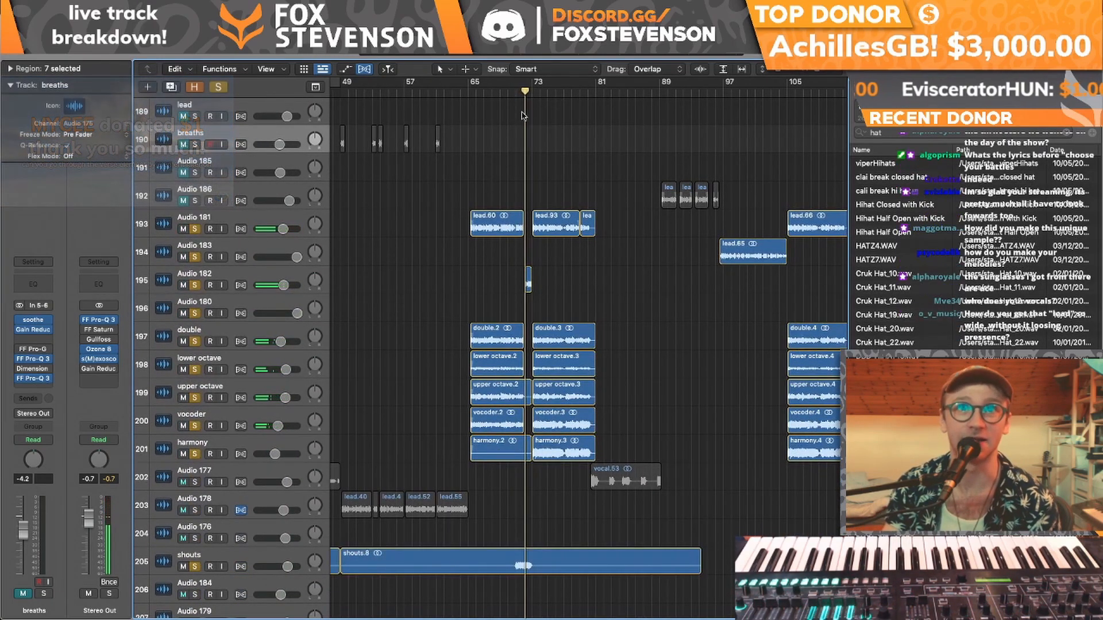
left_click(511, 93)
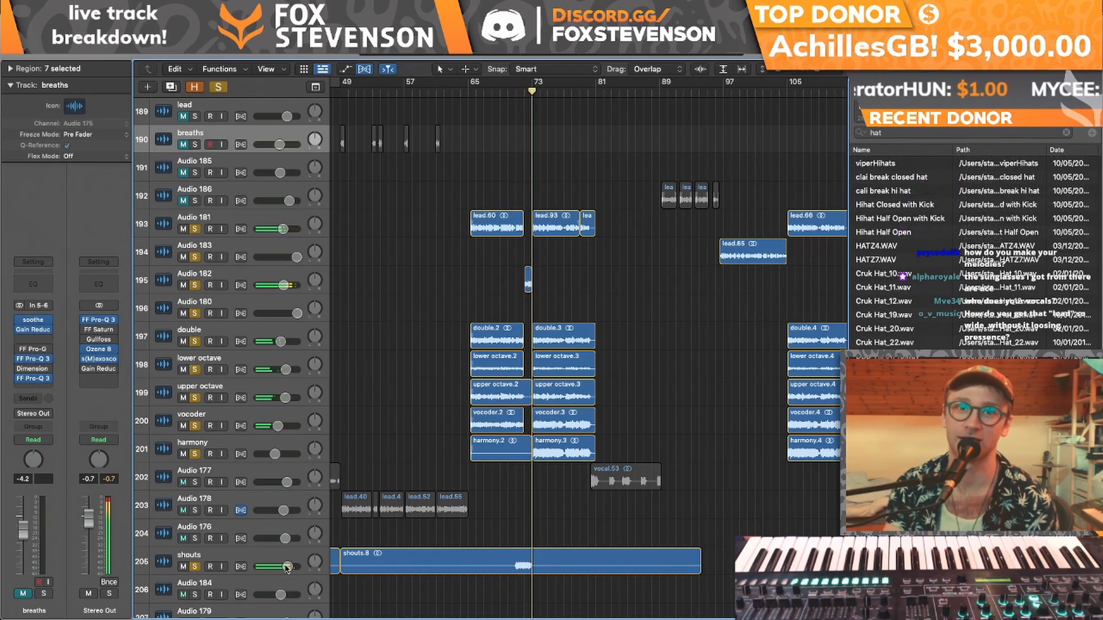
- Clear all track solos so the full arrangement is active again
scroll(591, 463, "up", 15)
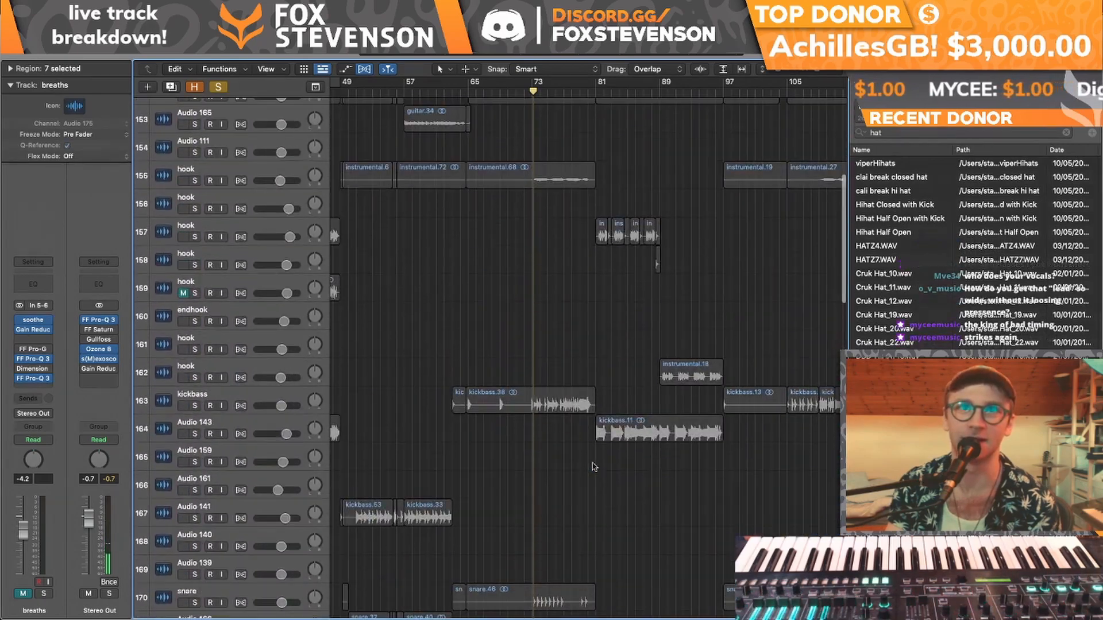
scroll(594, 466, "up", 5)
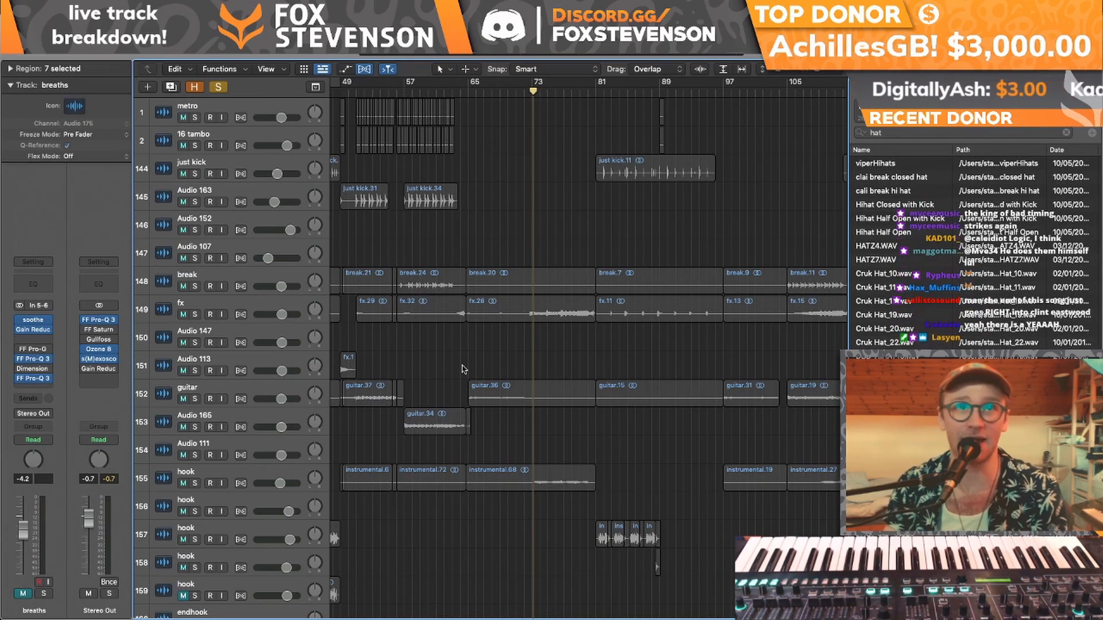
left_click(219, 87)
- Cycle from bar 9 to about bar 24, solo the guitar track and play it
scroll(367, 288, "left", 10)
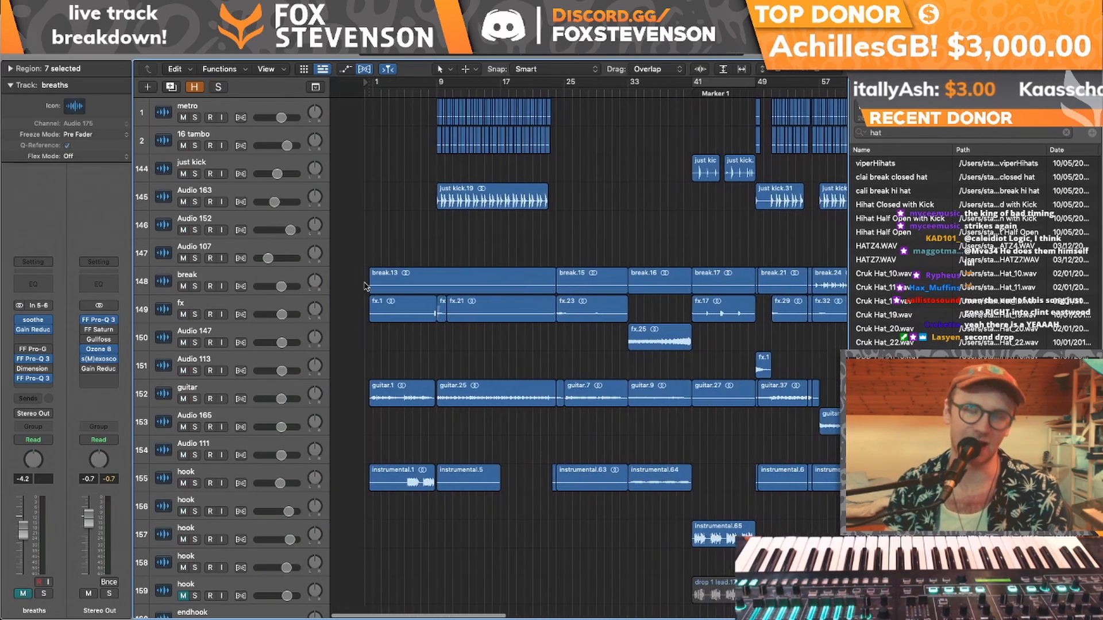
left_click_drag(425, 85, 530, 85)
left_click(230, 390)
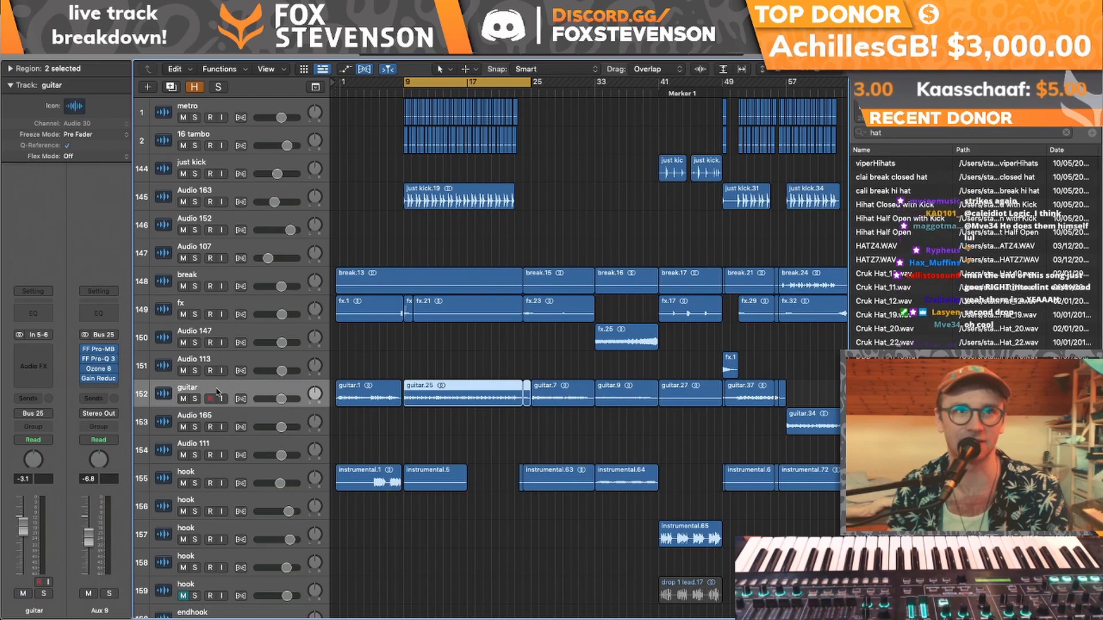
left_click(195, 398)
key("space")
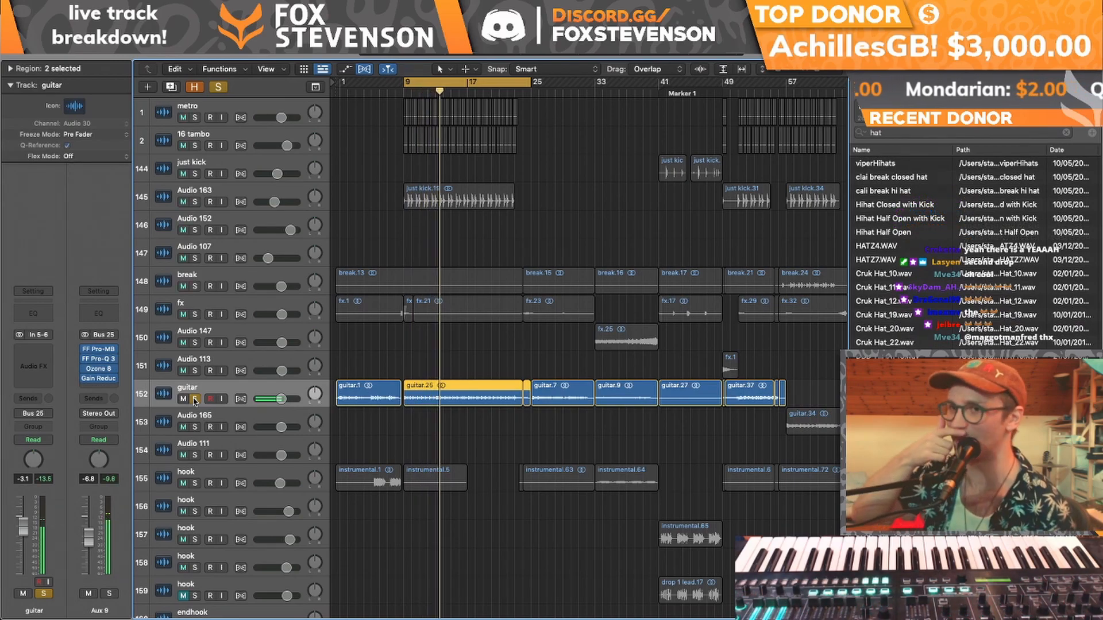
- Add the Audio 141 kickbass, Audio 163 kick and 16 tambo tracks to the soloed guitar and play from bar 9
scroll(343, 409, "down", 10)
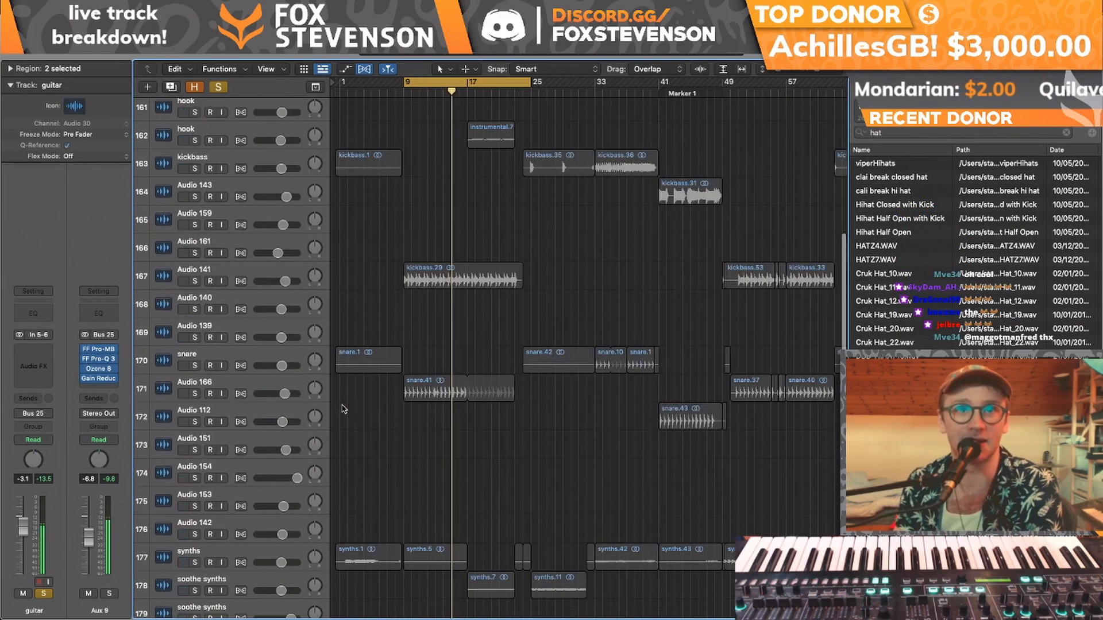
left_click(195, 282)
left_click(160, 279)
scroll(159, 279, "up", 10)
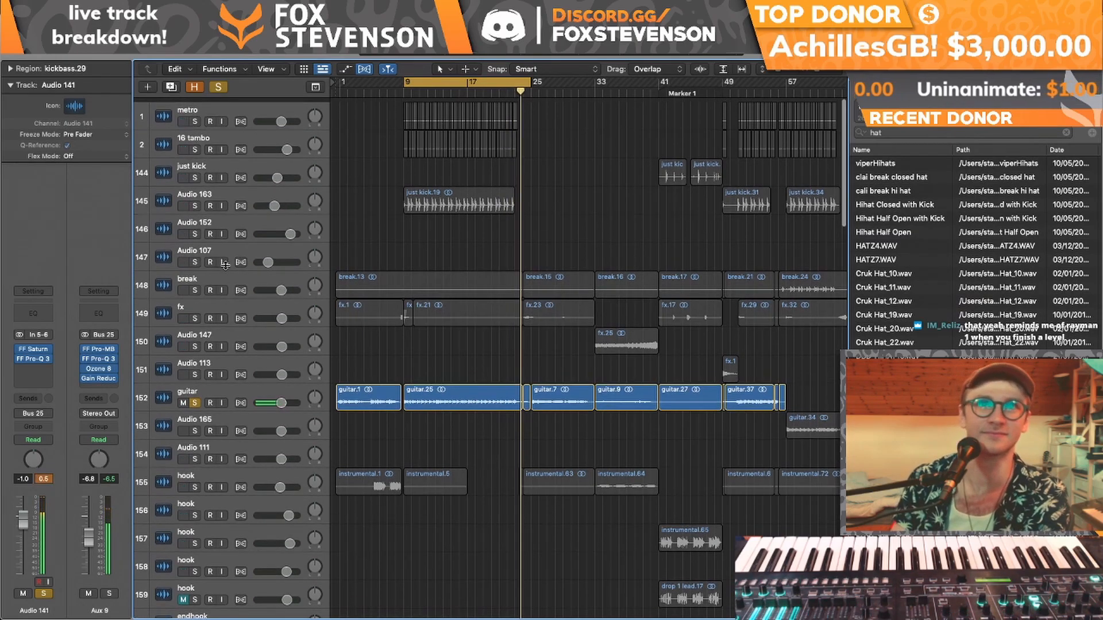
left_click(195, 203)
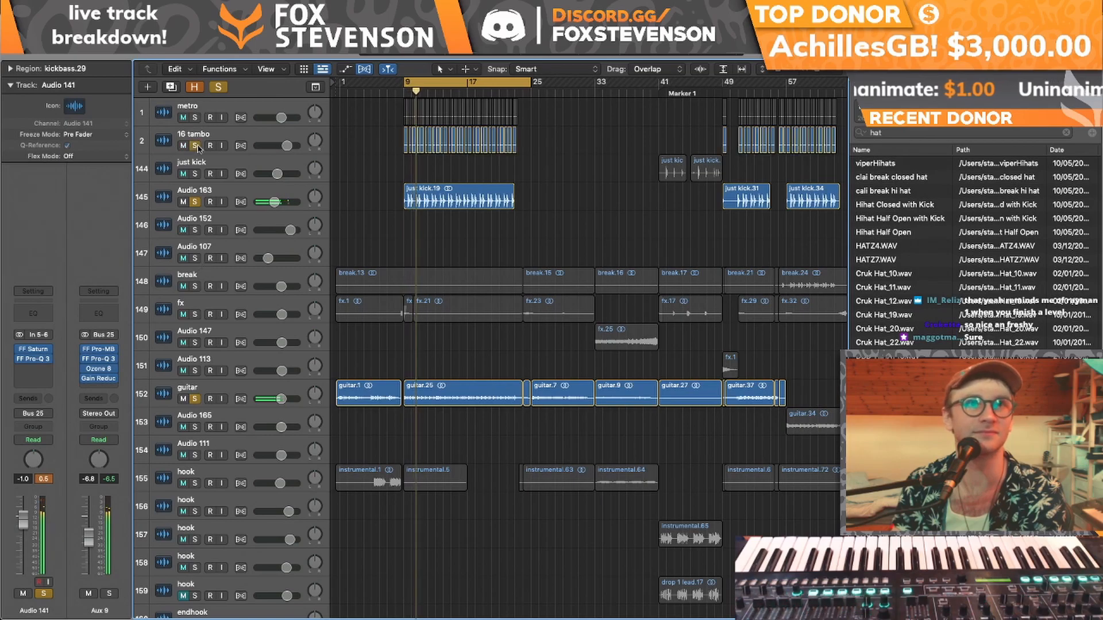
- Add the Audio 166 snare track to the soloed group, listen to the section and stop playback
scroll(248, 335, "down", 10)
scroll(249, 335, "down", 4)
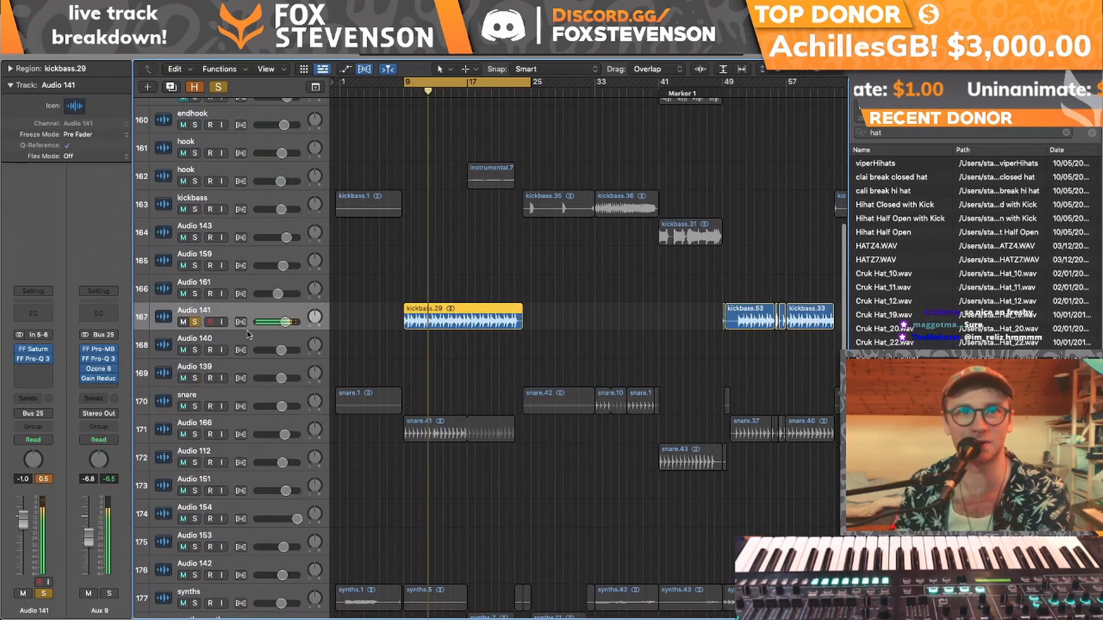
left_click(196, 434)
scroll(197, 436, "down", 10)
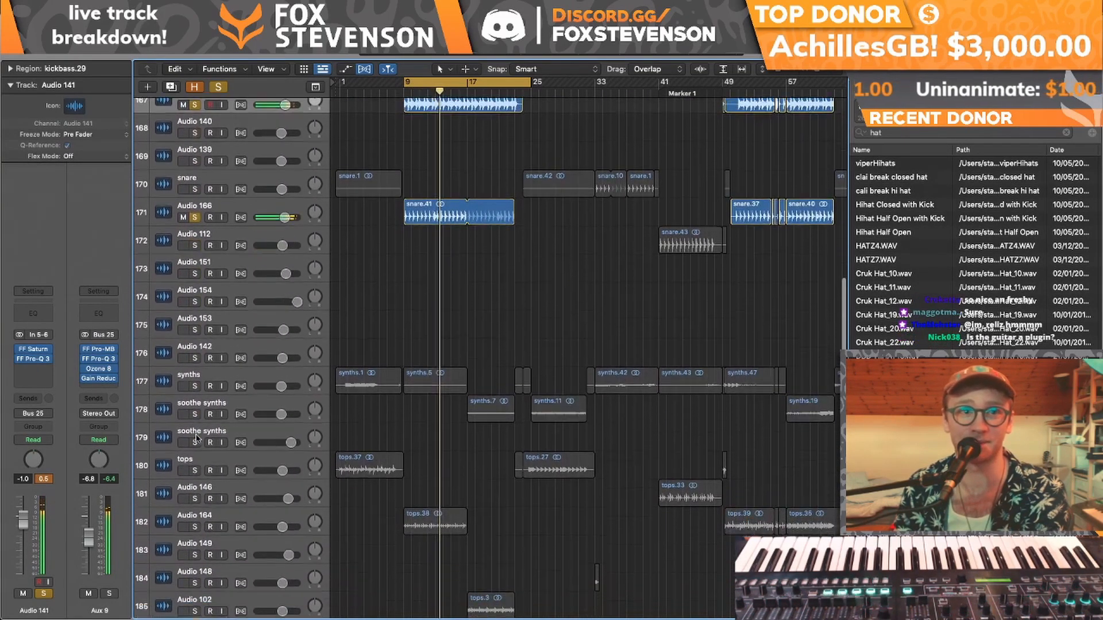
key("space")
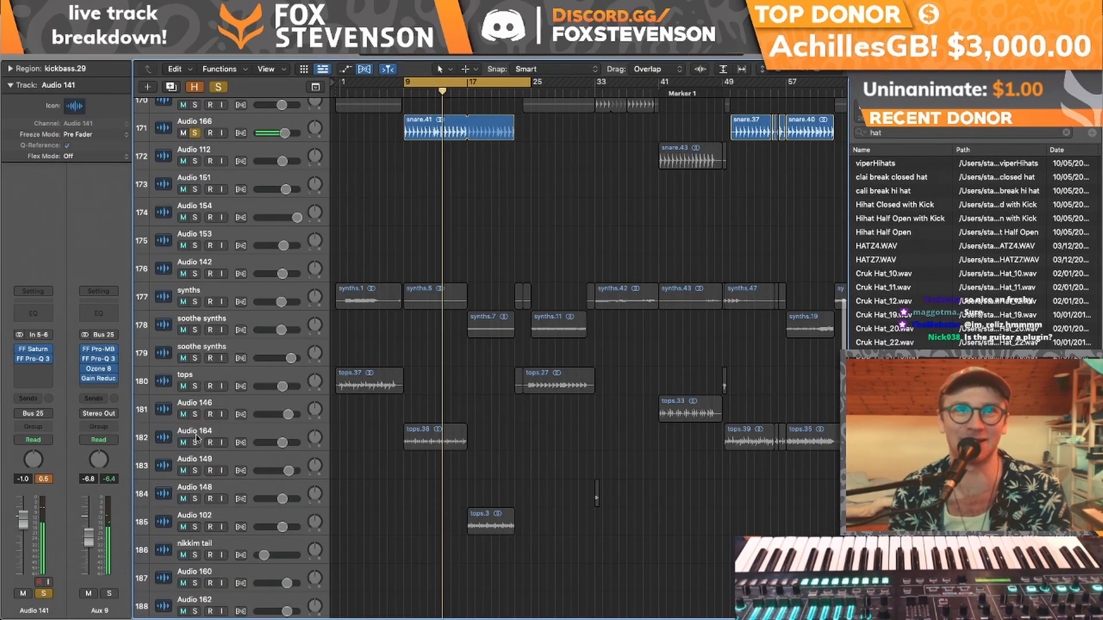
- Replace the current solos with tops, Audio 146 and Audio 164, and play from the song start with cycling off
key("c")
key("Return")
left_click(195, 133)
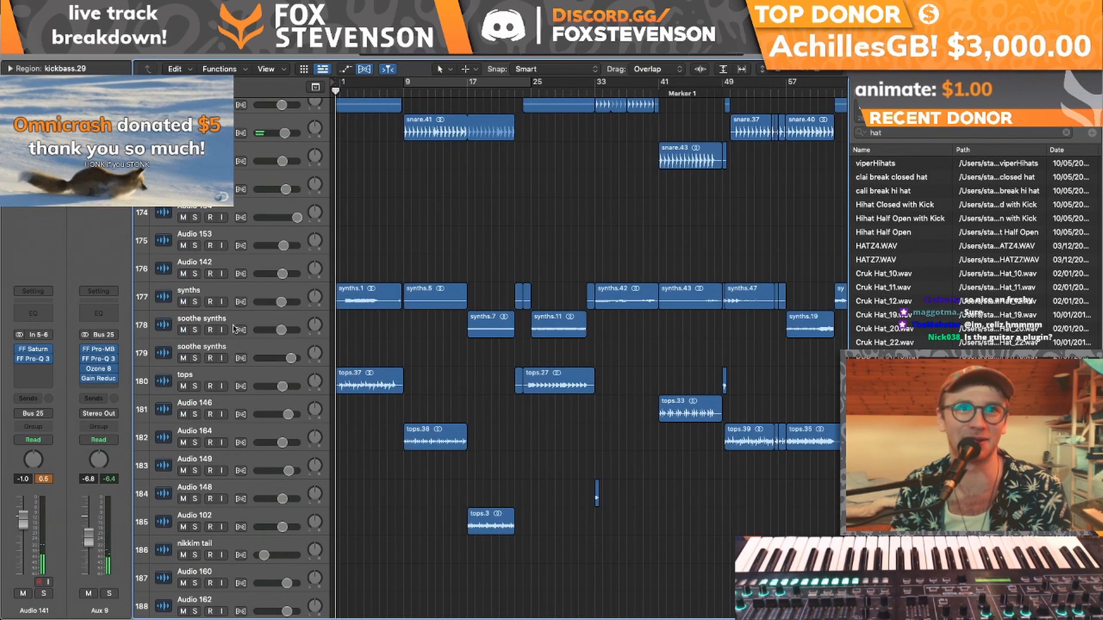
left_click_drag(195, 386, 196, 441)
key("space")
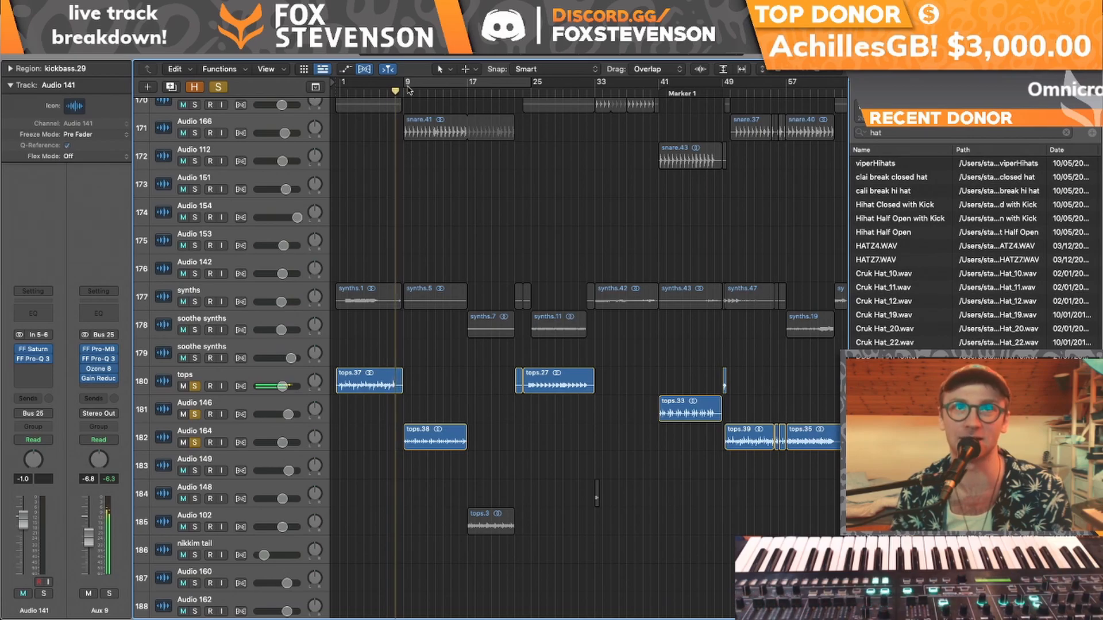
- Add the kickbass and snare tracks from Audio 141 through Audio 166 to the soloed tops during playback
scroll(206, 344, "up", 5)
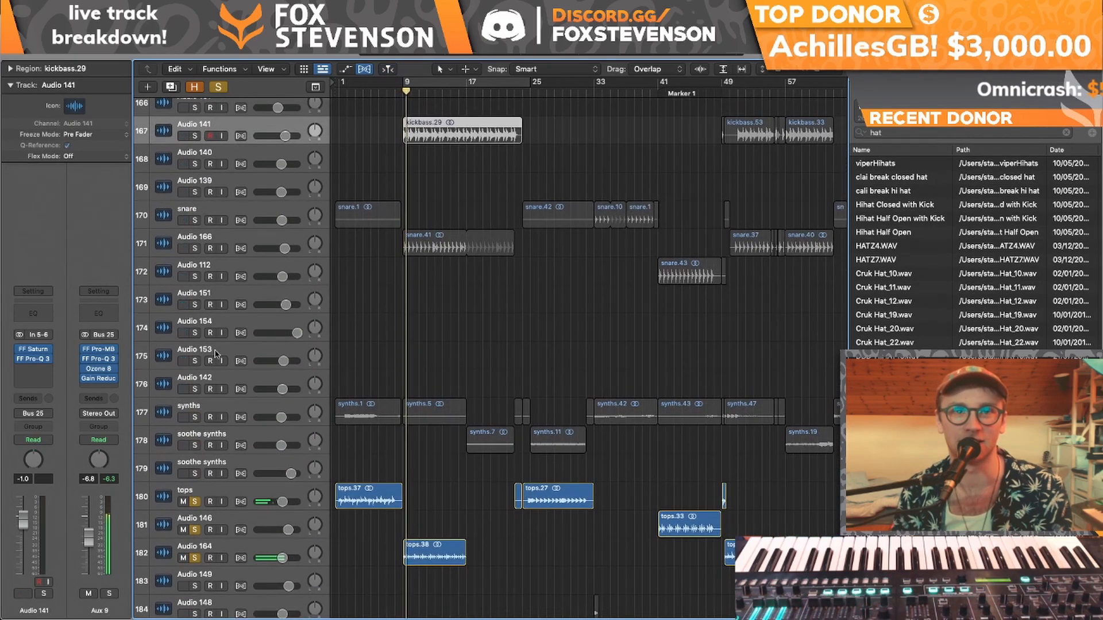
left_click_drag(195, 249, 194, 136)
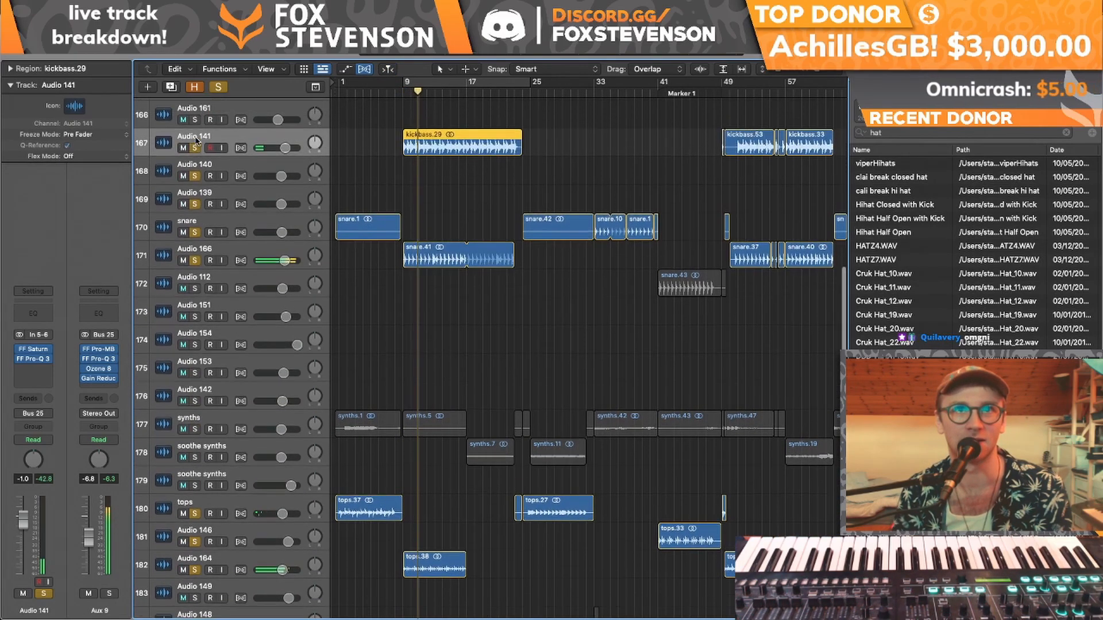
scroll(196, 138, "up", 6)
scroll(196, 141, "up", 9)
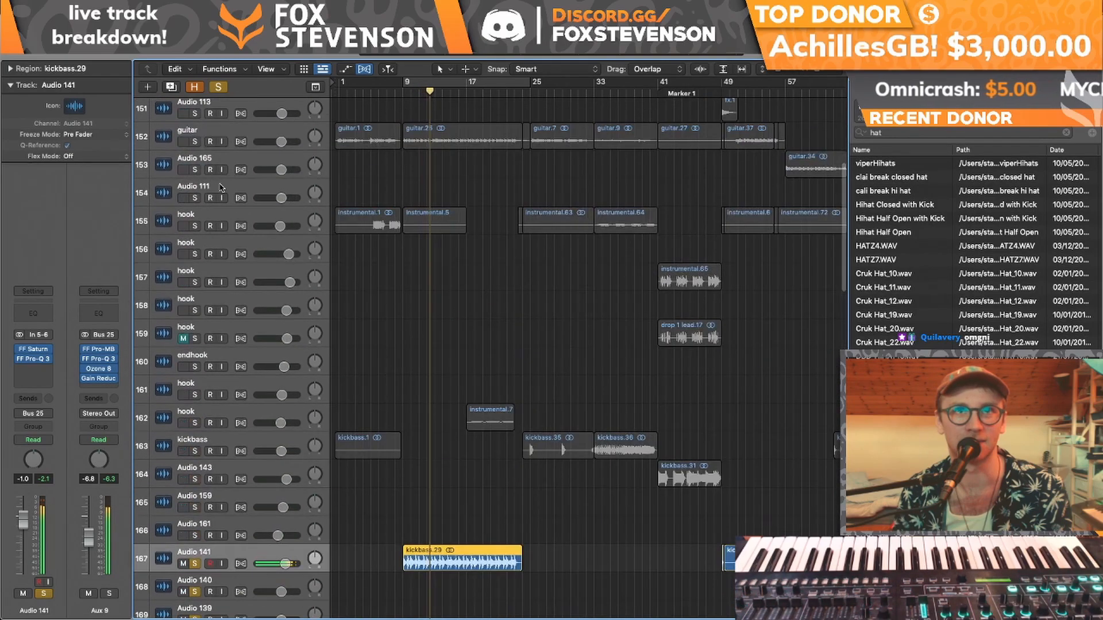
scroll(217, 168, "down", 15)
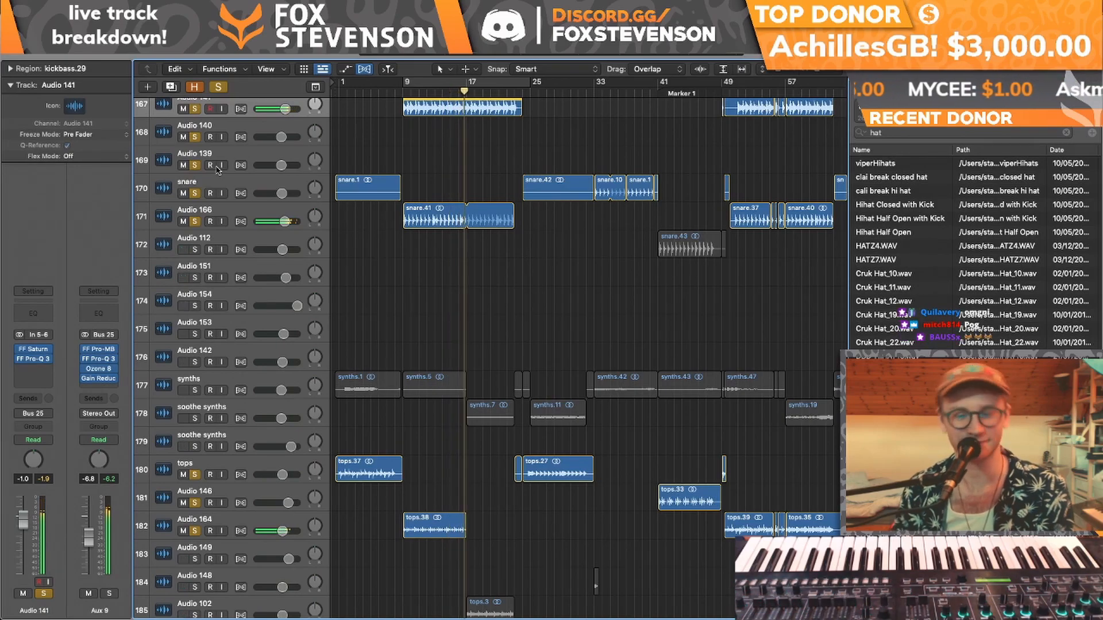
- Clear all track solos and set the cycle range from bar 17 to about bar 25
key("s")
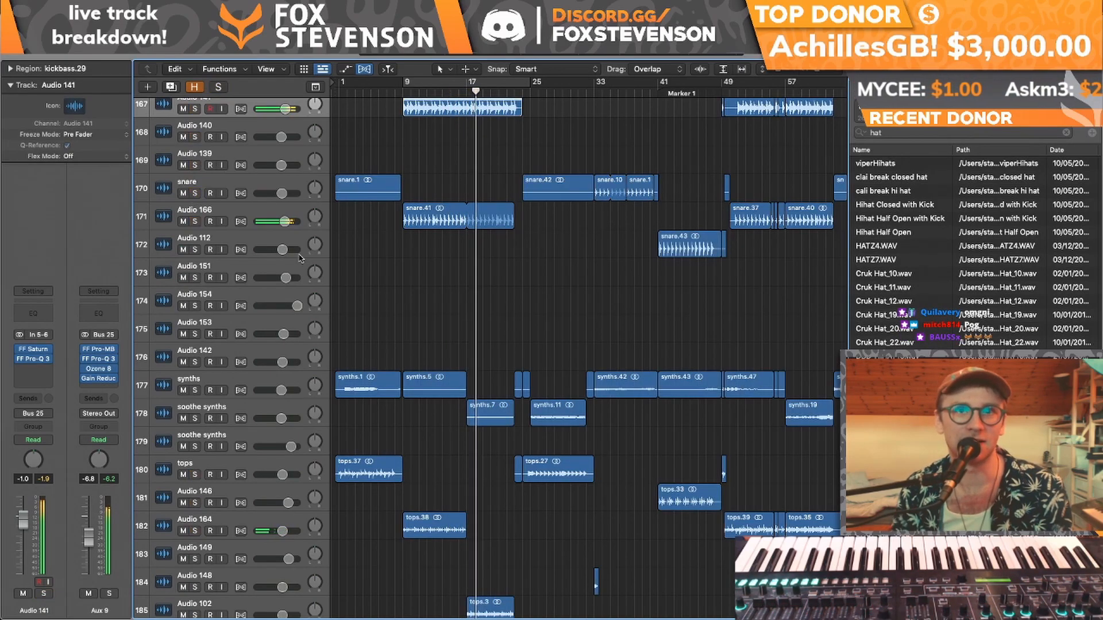
left_click_drag(468, 82, 531, 84)
scroll(534, 90, "down", 10)
scroll(534, 90, "up", 4)
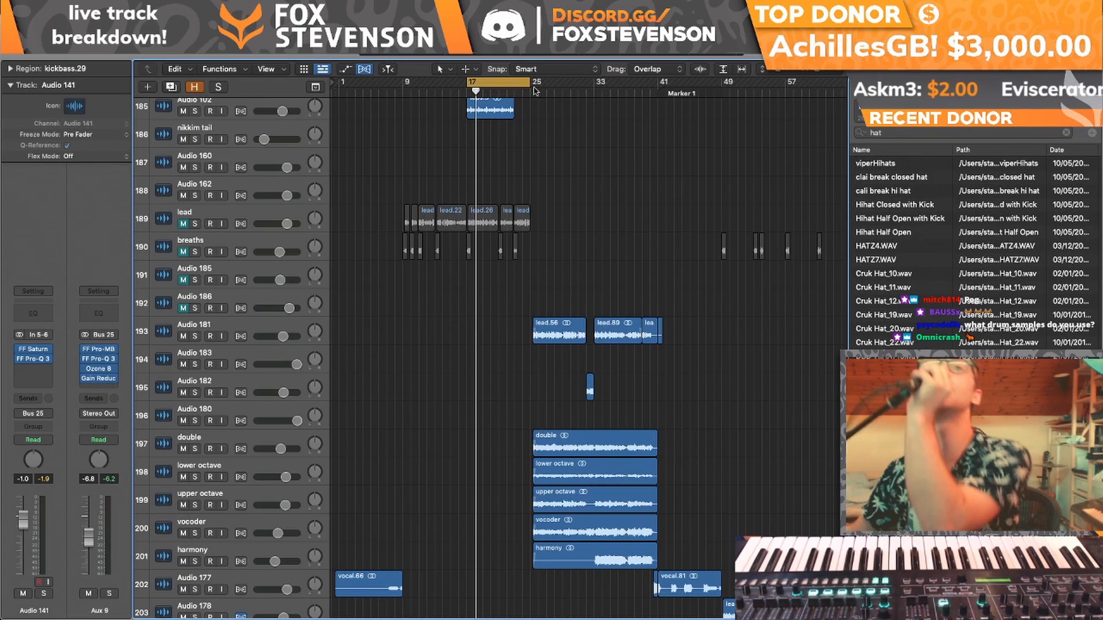
scroll(534, 90, "up", 4)
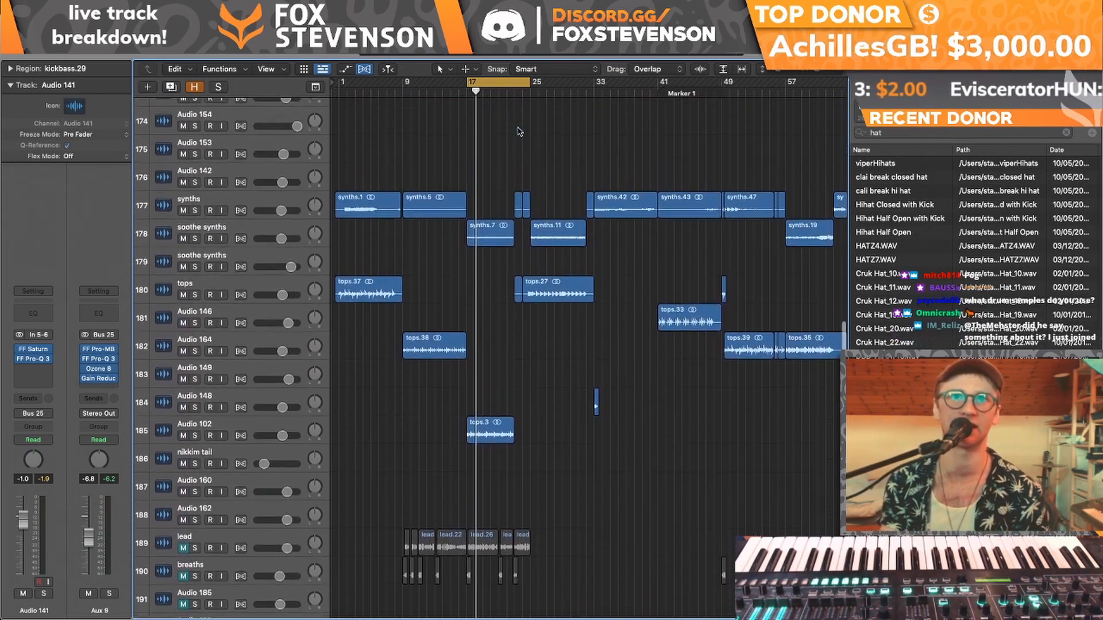
- Solo the hook track with the instrumental region at bar 17, leaving soothe synths unsoloed, and play the cycle
left_click(195, 241)
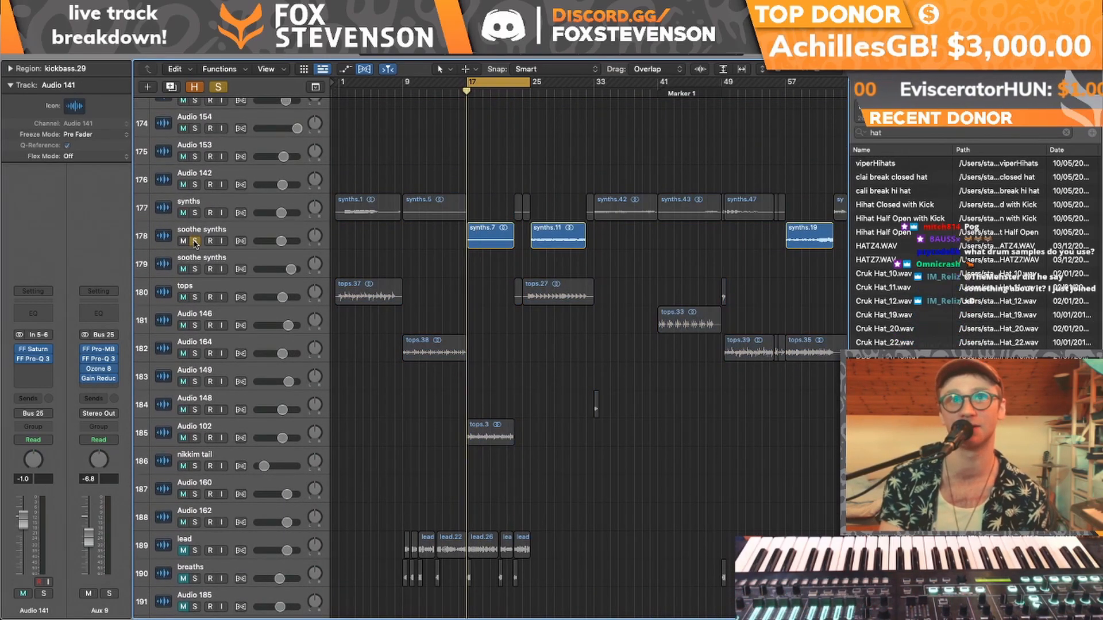
left_click(194, 241)
scroll(195, 242, "up", 5)
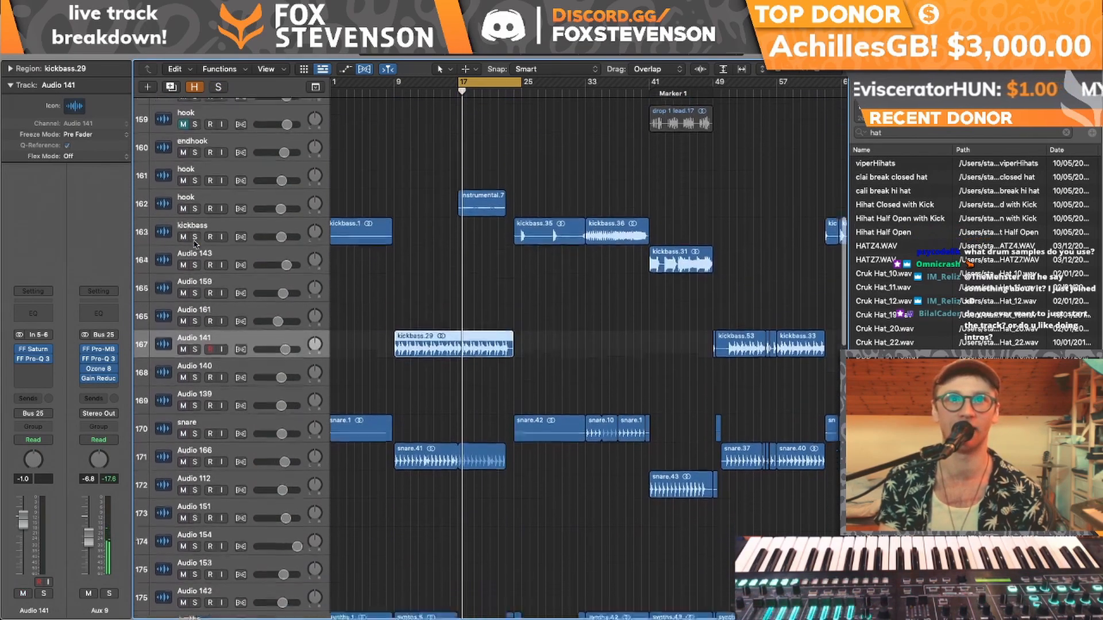
left_click(195, 202)
key("space")
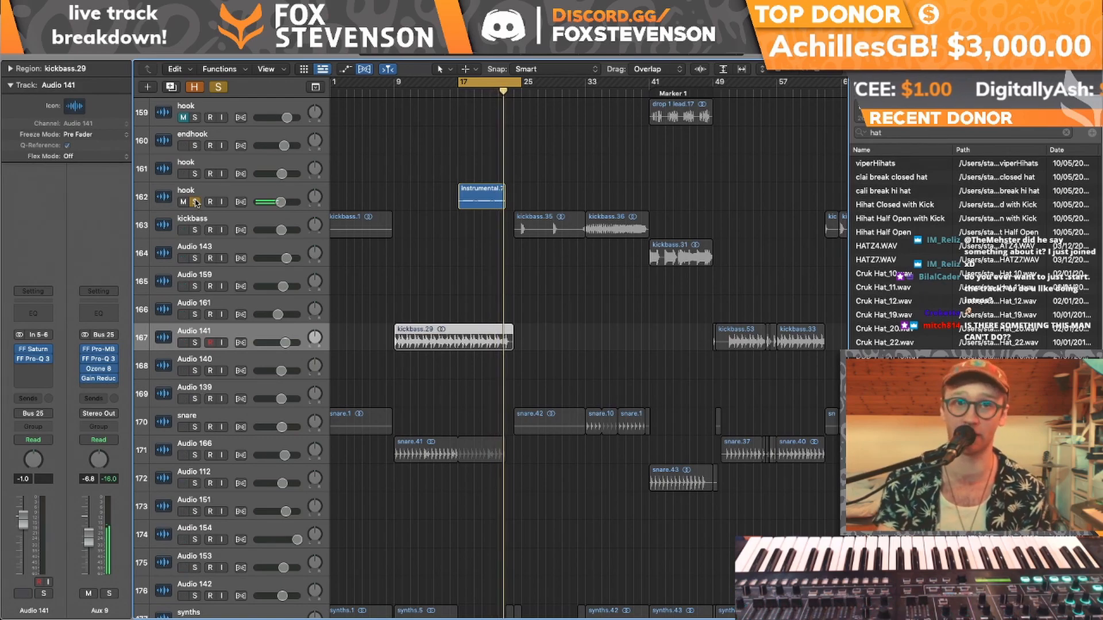
- Clear the hook solo and play the full arrangement from bar 17
left_click(218, 87)
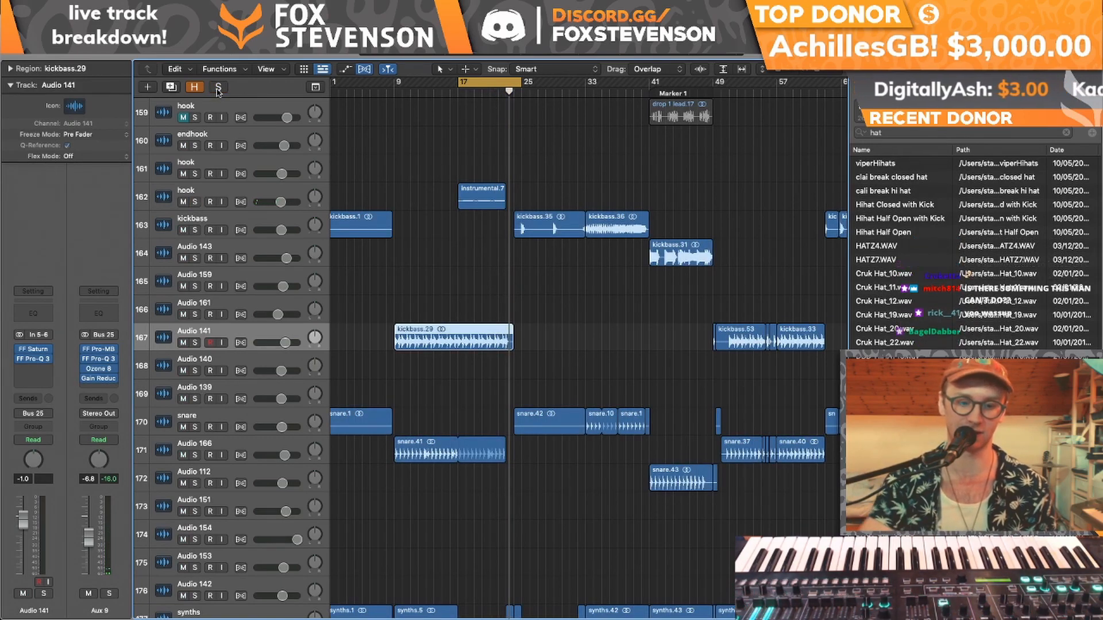
key("space")
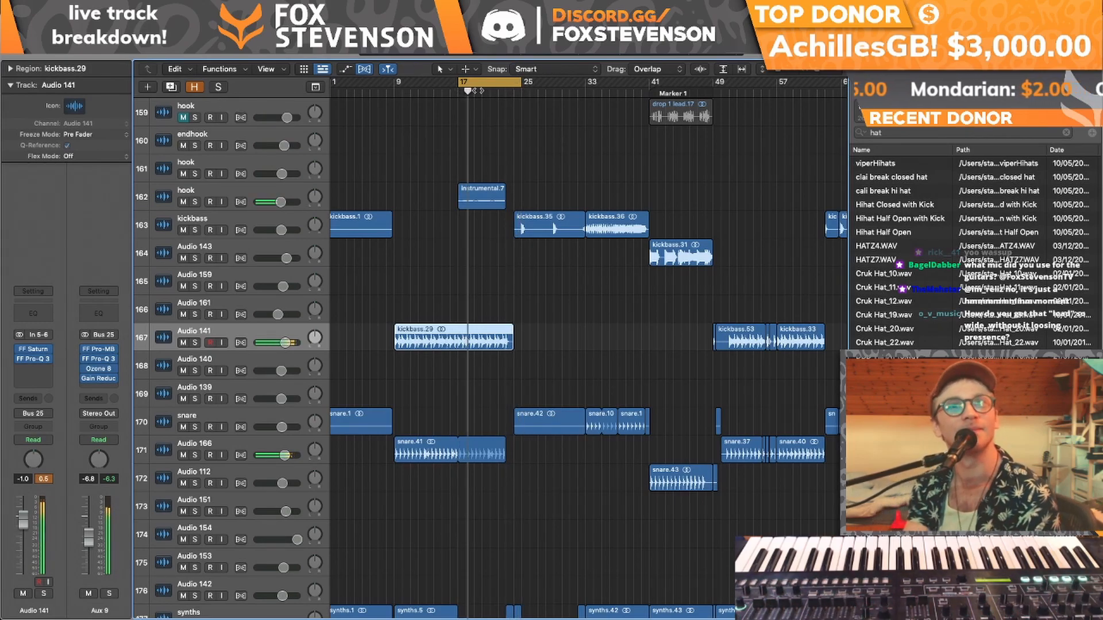
scroll(371, 346, "down", 8)
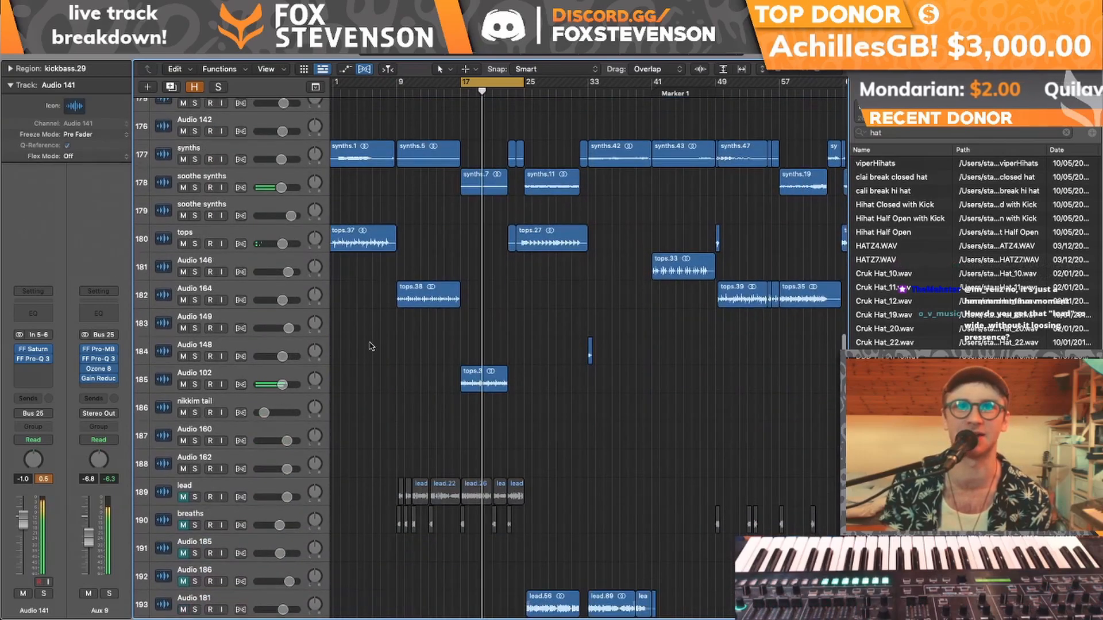
- Audition the soothe synths track at bar 17 on its own and clear its solo
left_click(194, 188)
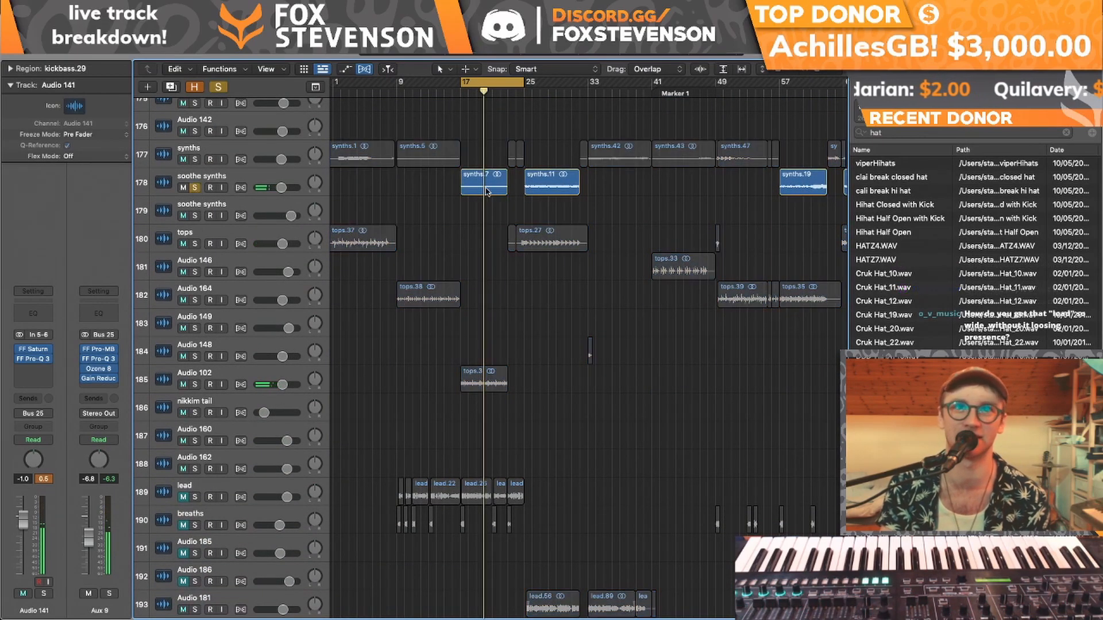
key("space")
key("space")
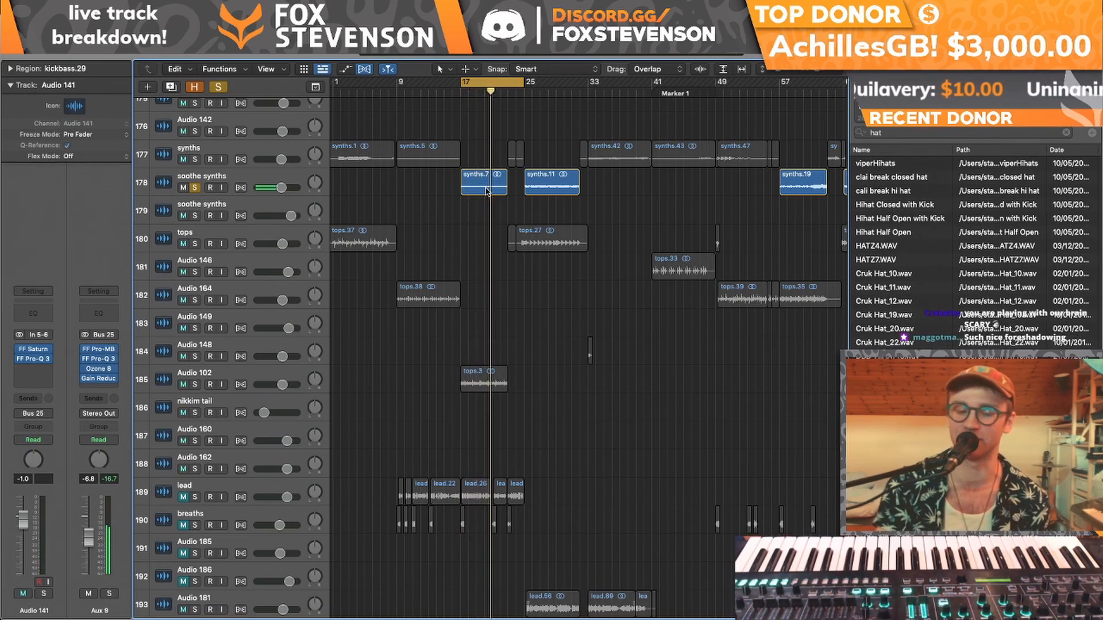
left_click(219, 87)
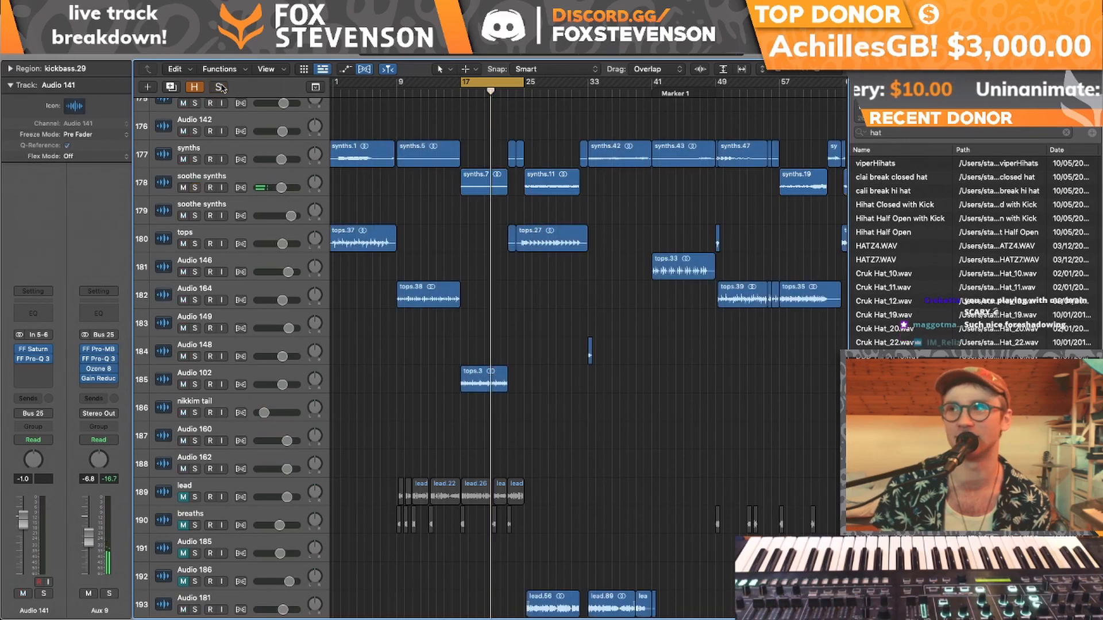
- Mute the soothe synths track and play the section with the lead vocal track briefly unmuted
left_click(183, 188)
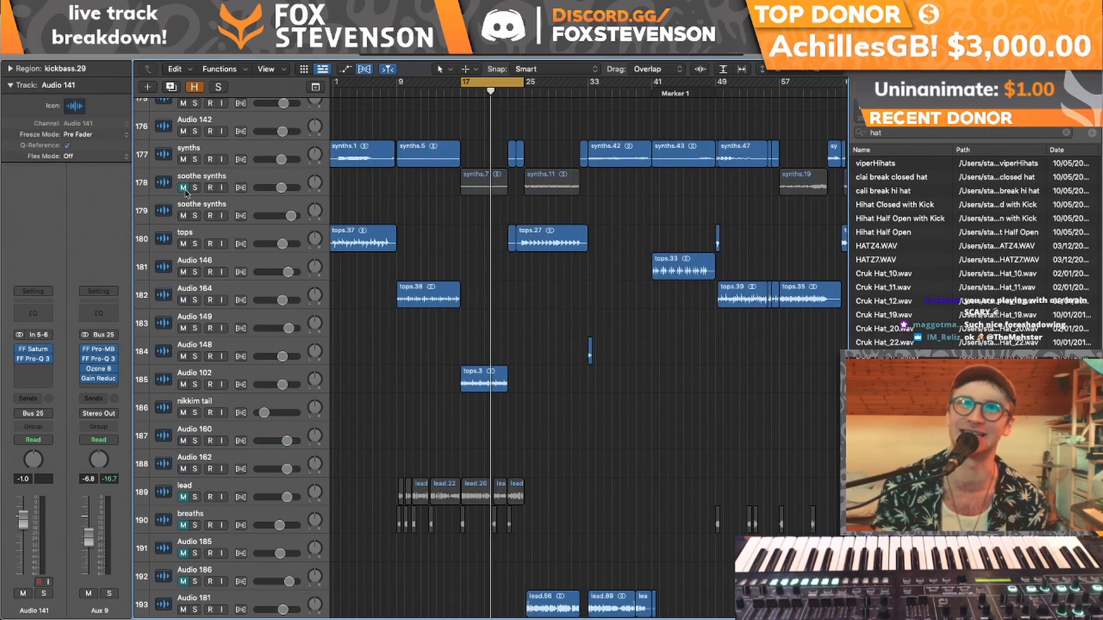
key("space")
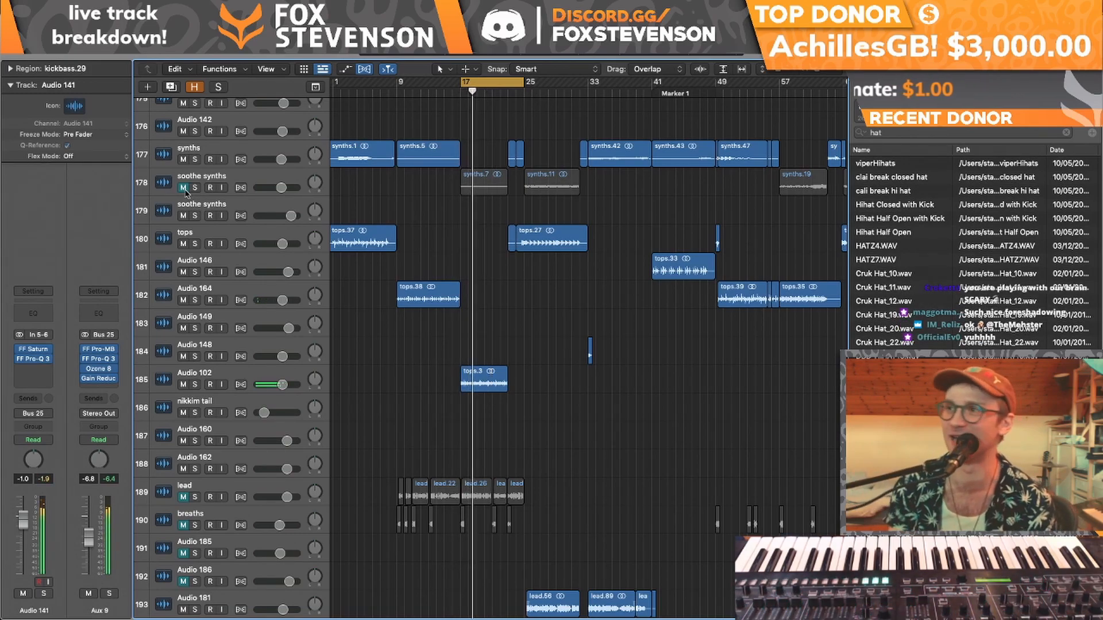
left_click(183, 498)
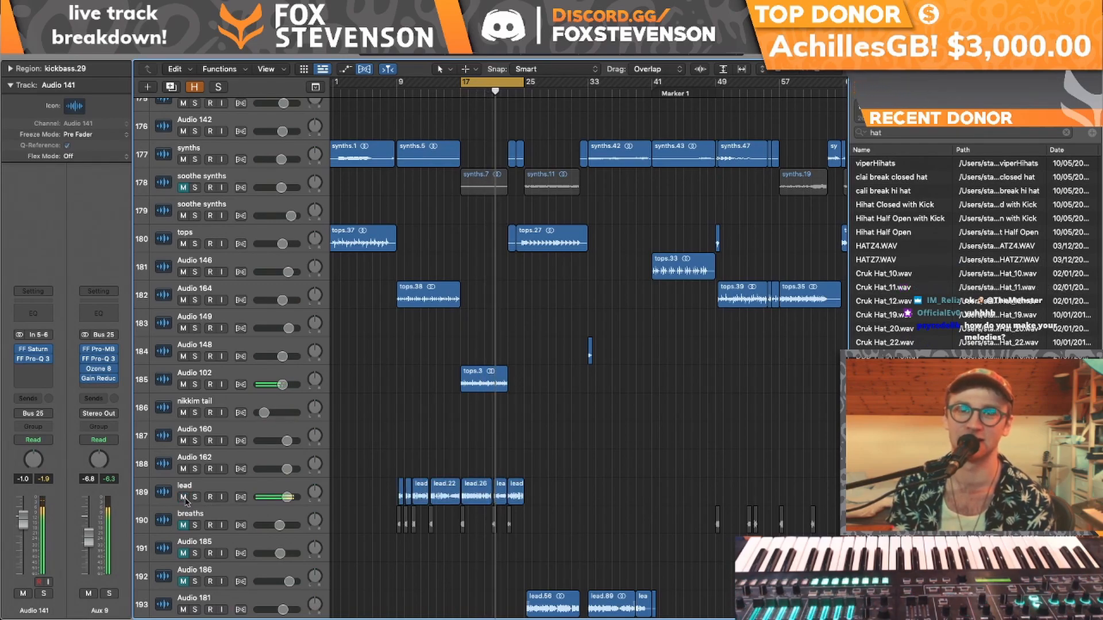
left_click(184, 498)
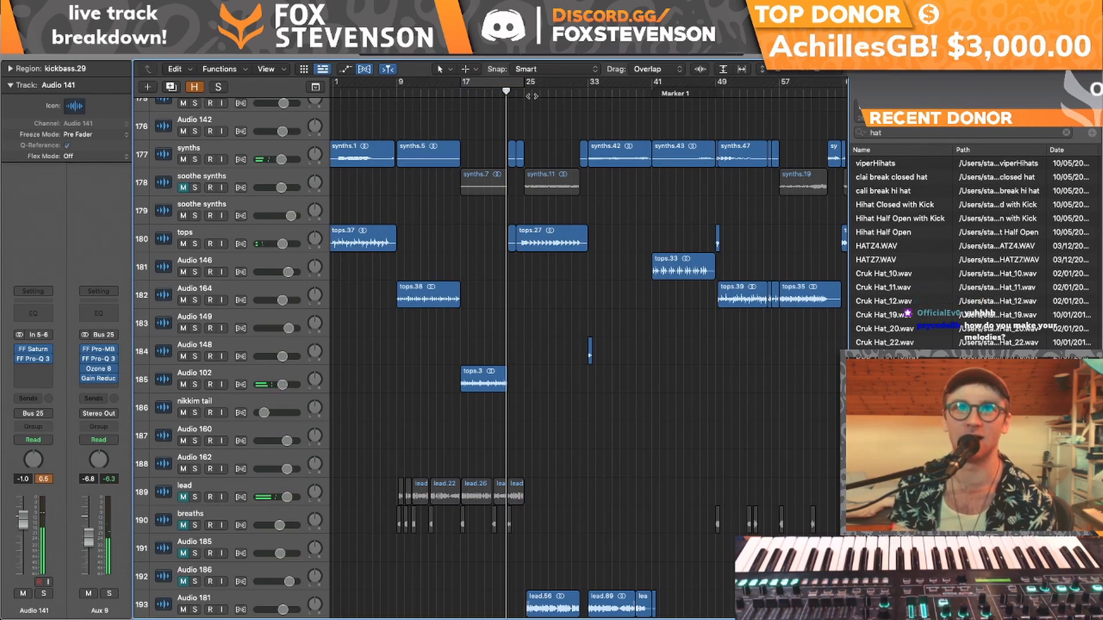
- Set the cycle range from bar 25 to about bar 41
left_click_drag(527, 82, 597, 83)
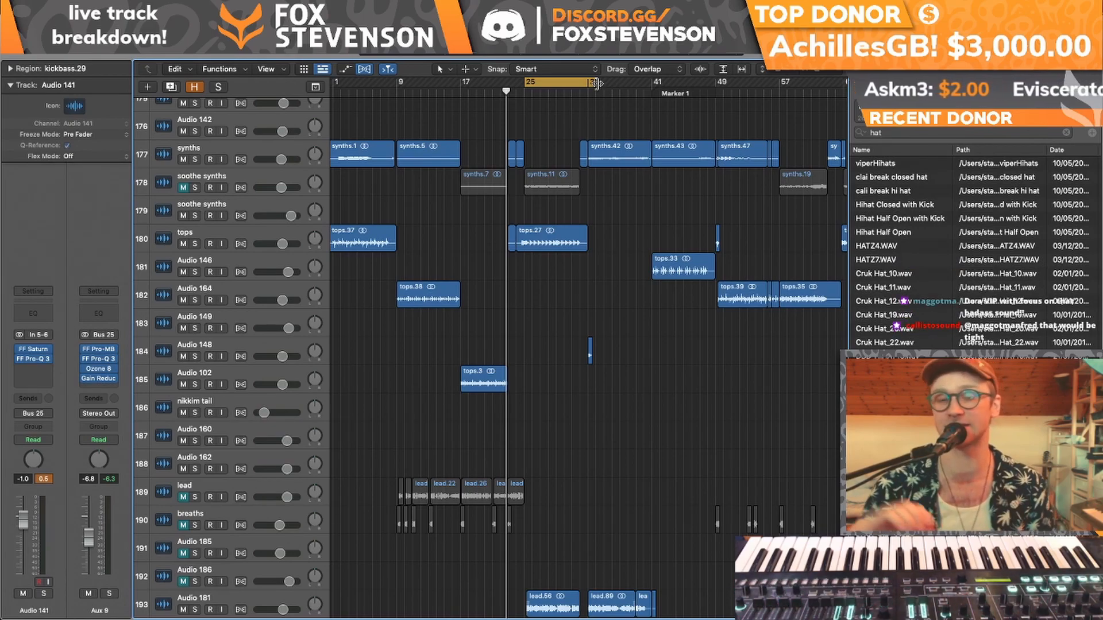
left_click_drag(531, 87, 653, 86)
scroll(653, 86, "down", 10)
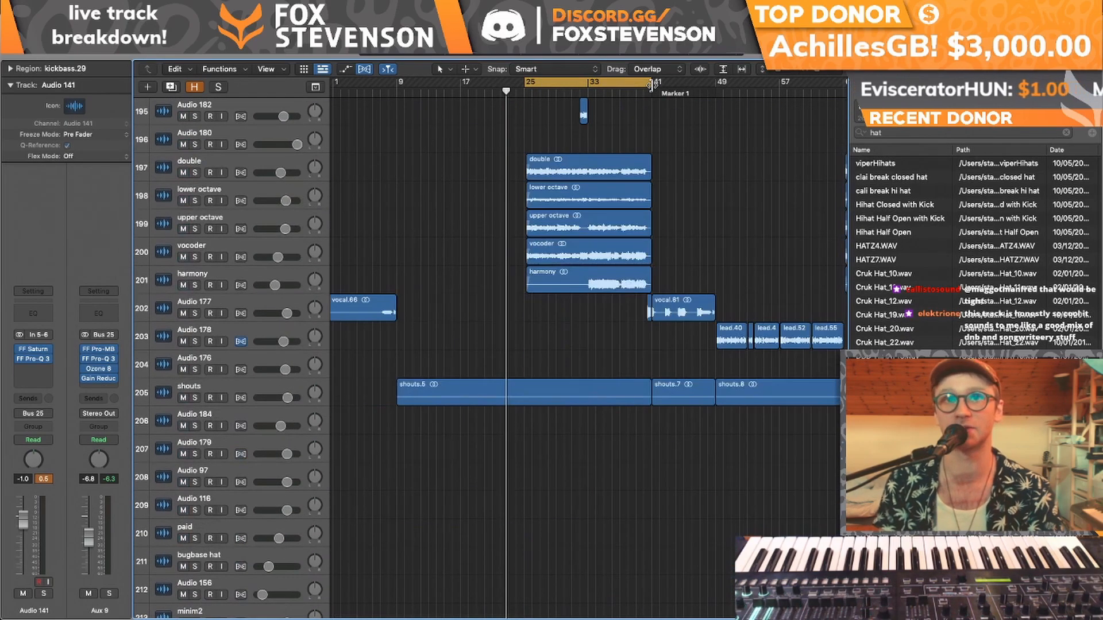
scroll(652, 85, "up", 10)
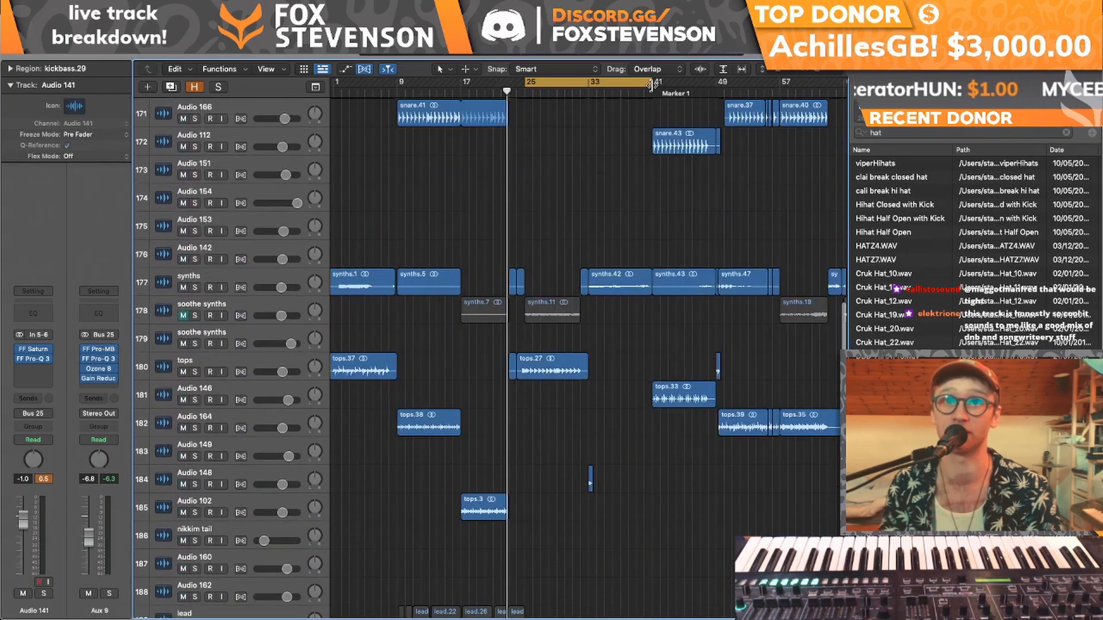
scroll(653, 85, "up", 8)
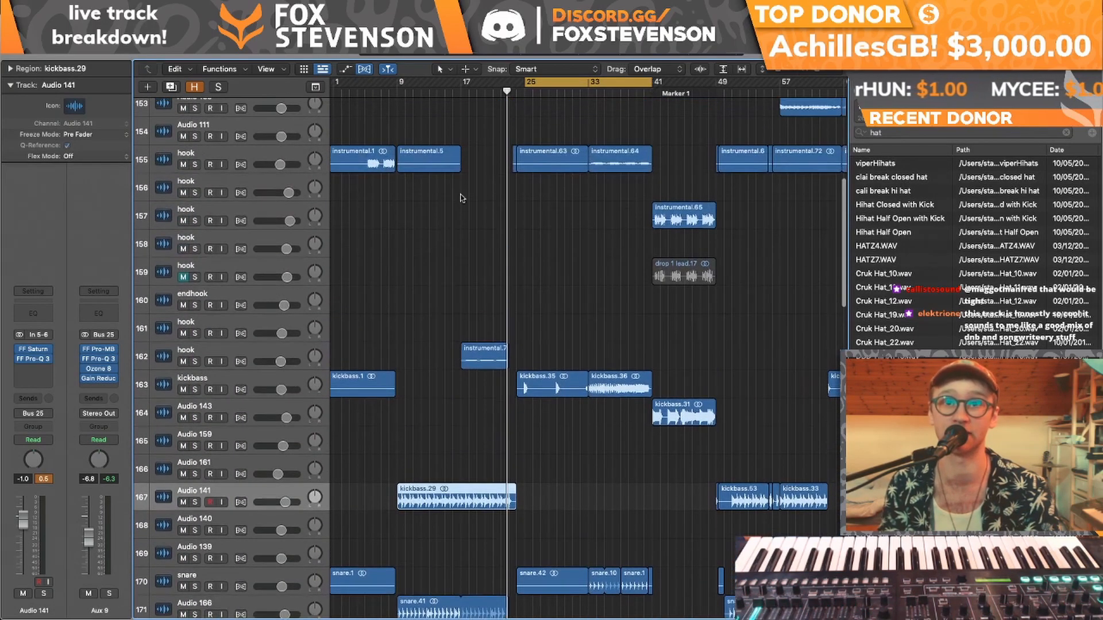
- Solo the kickbass, snare and Audio 147 fx tracks and play them in a cycle from bar 33 to about bar 41
left_click(195, 389)
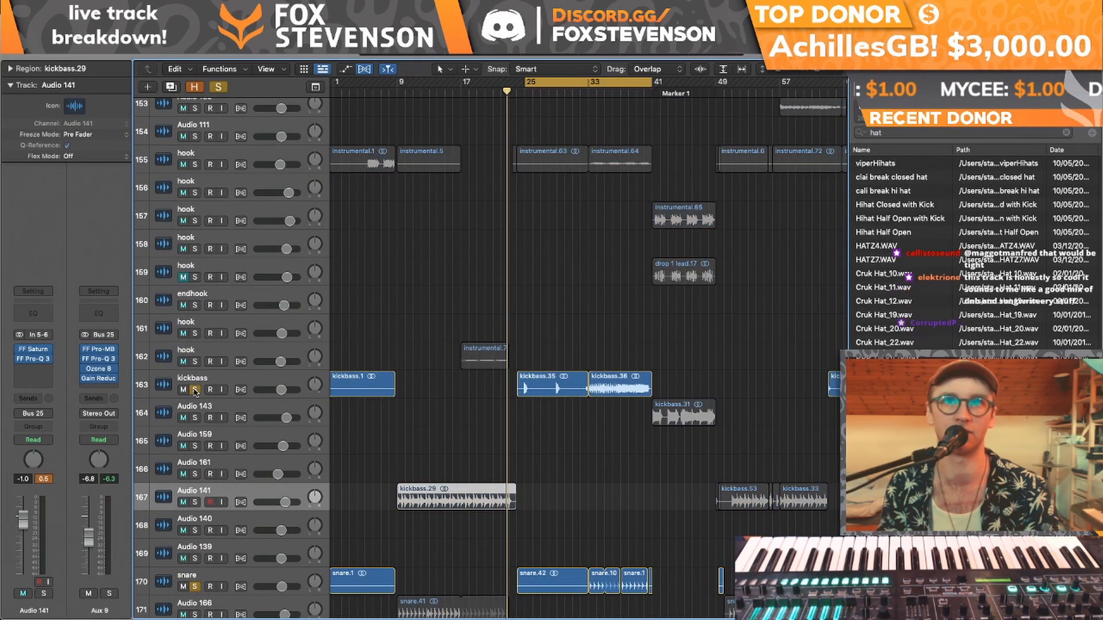
scroll(454, 311, "up", 4)
scroll(454, 312, "up", 1)
left_click(195, 245)
left_click_drag(591, 82, 649, 83)
key("space")
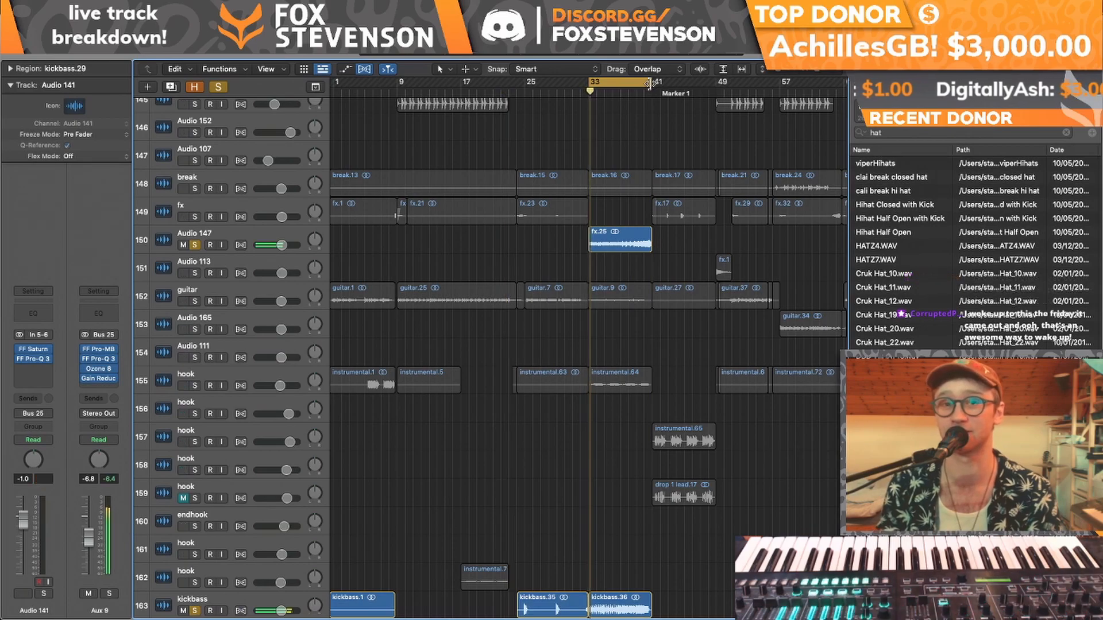
scroll(628, 240, "down", 5)
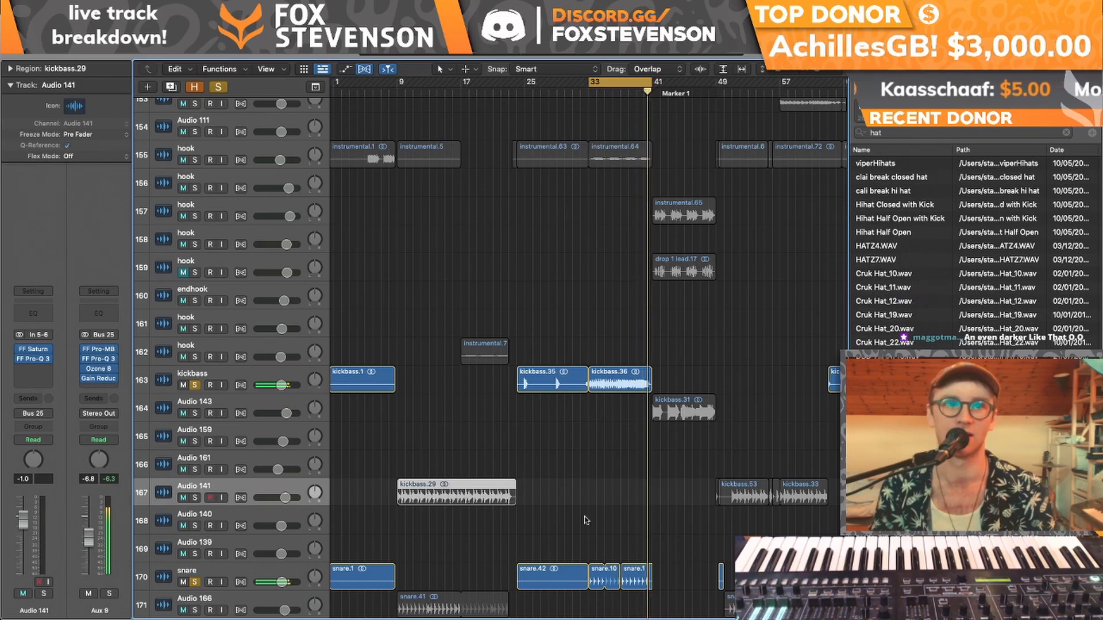
- Move the kickbass track down the track list to just below Audio 141, closer to the snare track
left_click(159, 576)
scroll(272, 516, "down", 3)
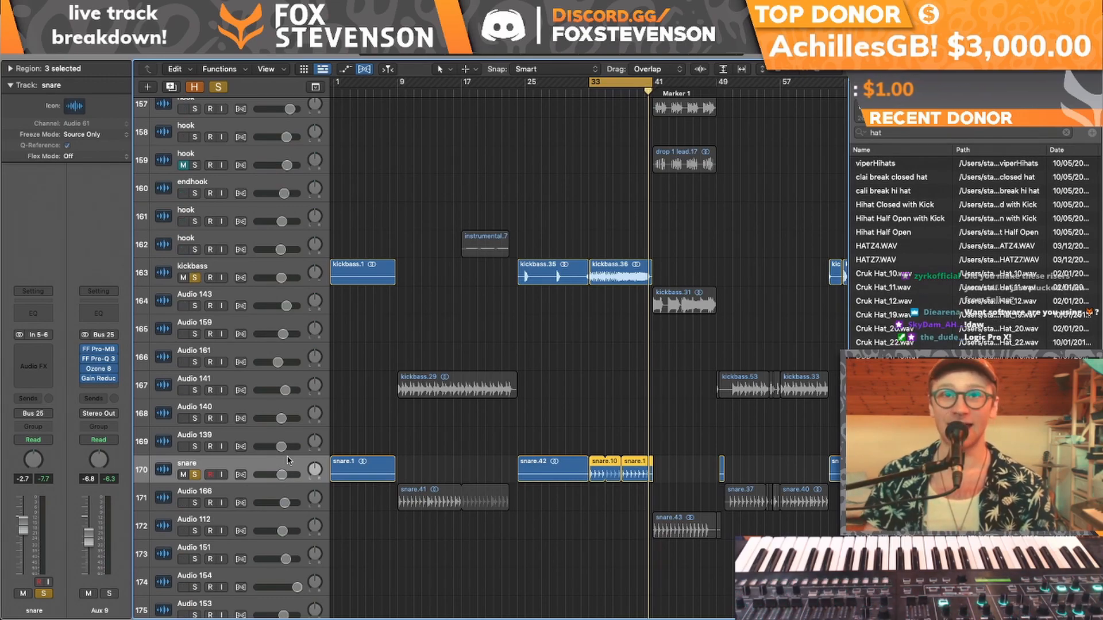
left_click(193, 269)
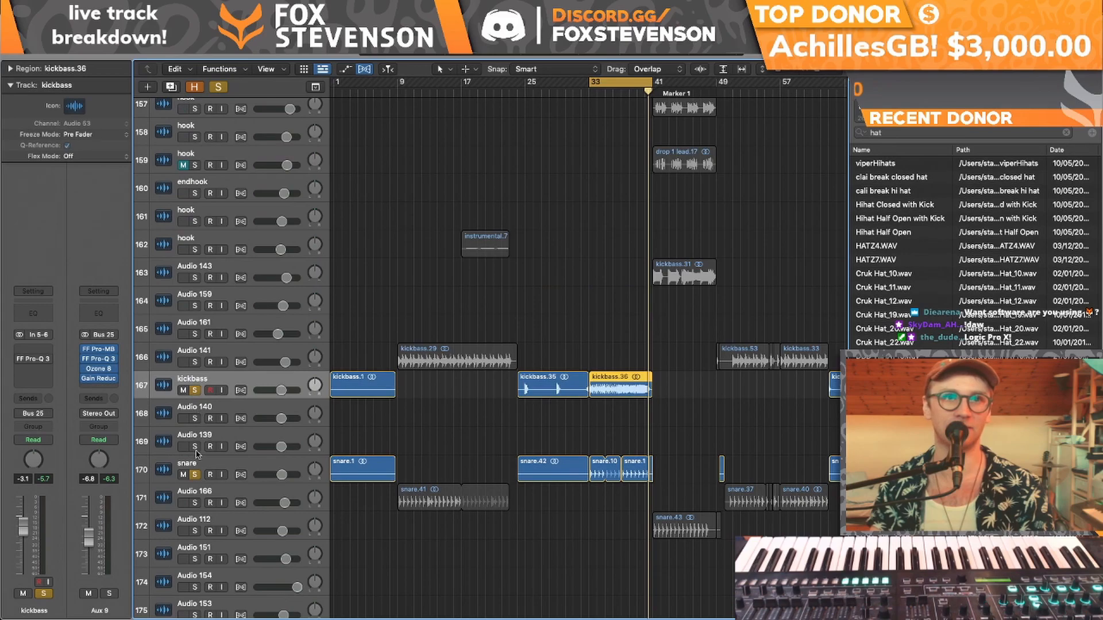
- Clear all track solos and extend the cycle range so that it starts at bar 25
scroll(200, 451, "up", 5)
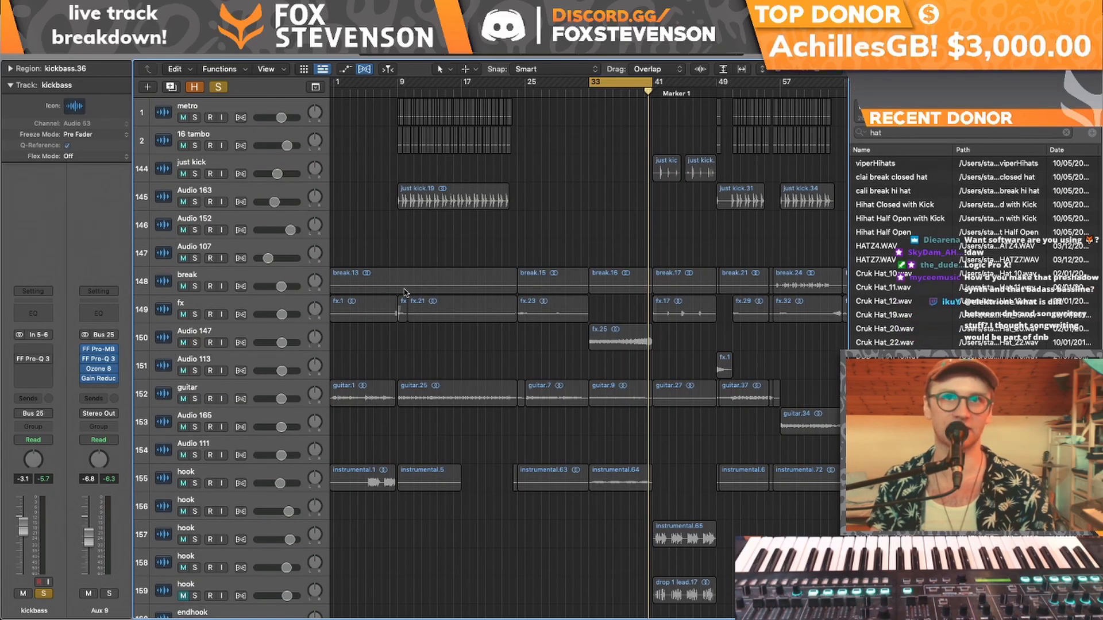
scroll(405, 292, "down", 10)
scroll(405, 293, "up", 1)
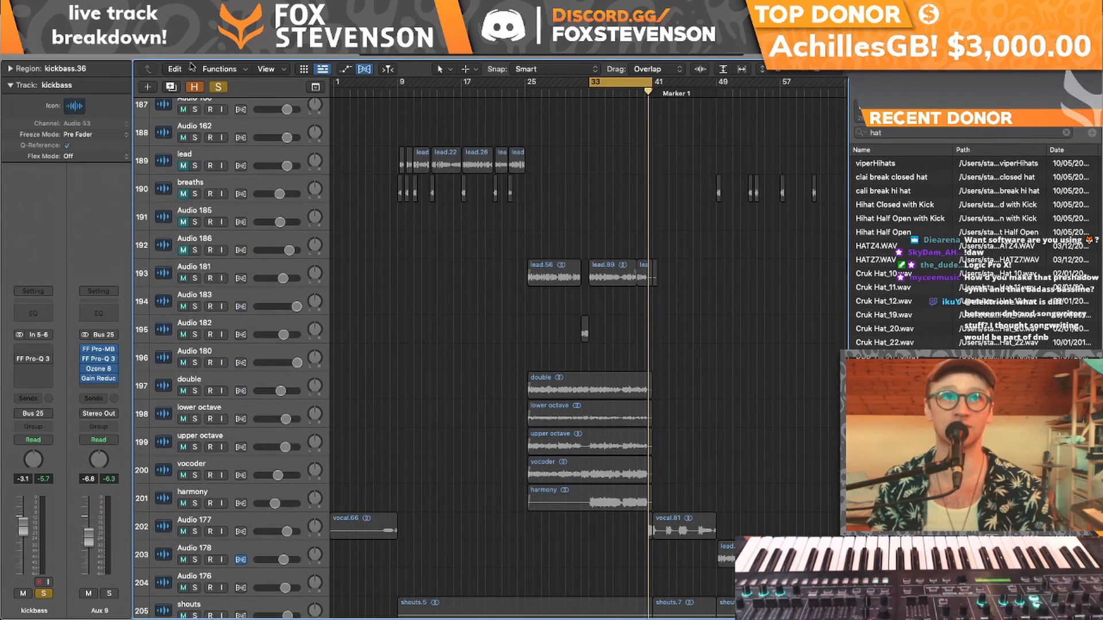
left_click(217, 88)
left_click_drag(592, 82, 528, 82)
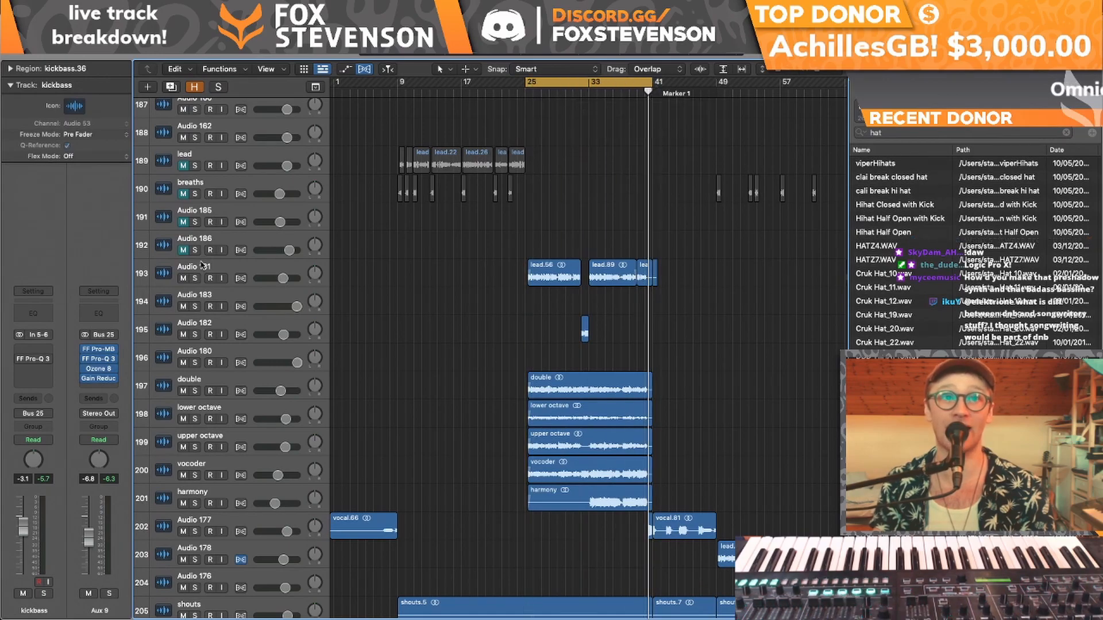
- Solo and play the backing vocal tracks from Audio 183 to harmony without Audio 182, and select the vocoder track
left_click_drag(195, 306, 189, 503)
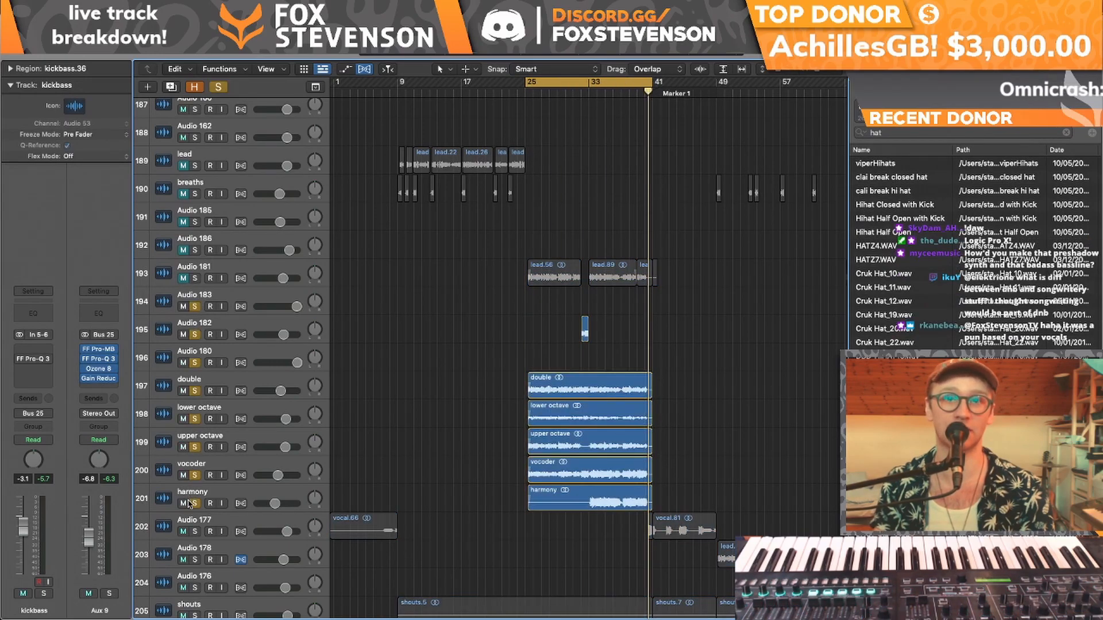
key("space")
left_click(195, 334)
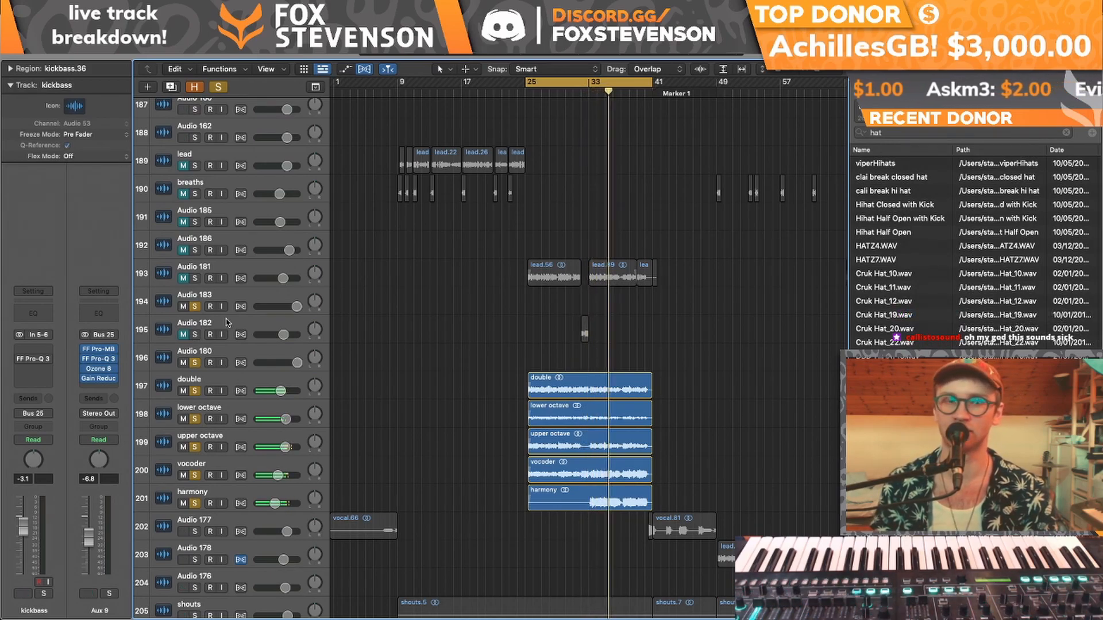
left_click(191, 459)
scroll(195, 477, "up", 20)
scroll(196, 476, "down", 20)
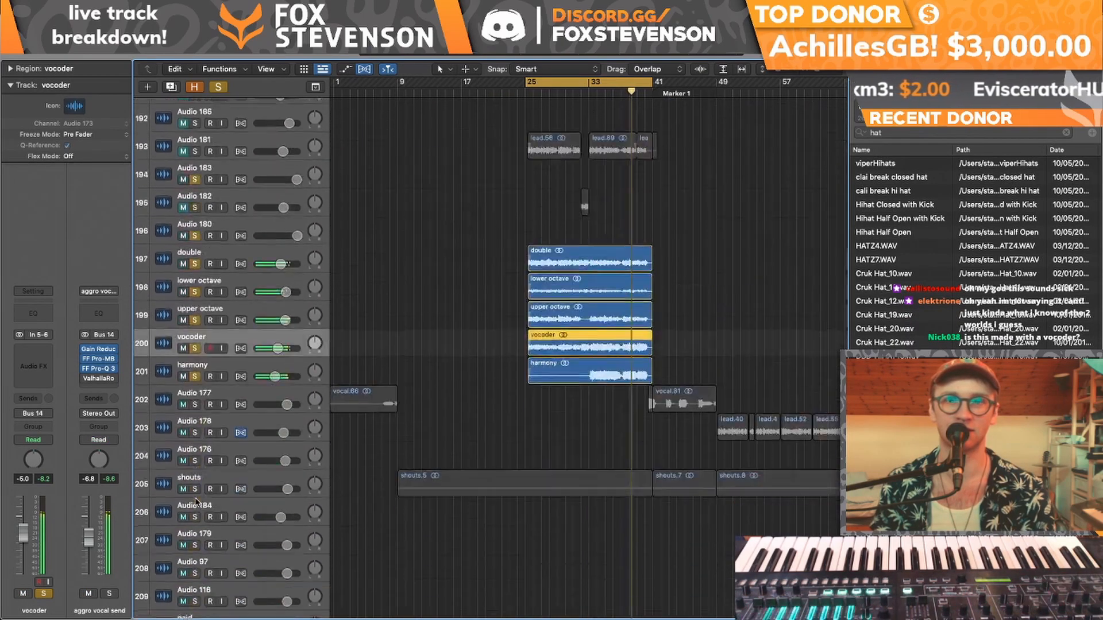
scroll(196, 501, "up", 2)
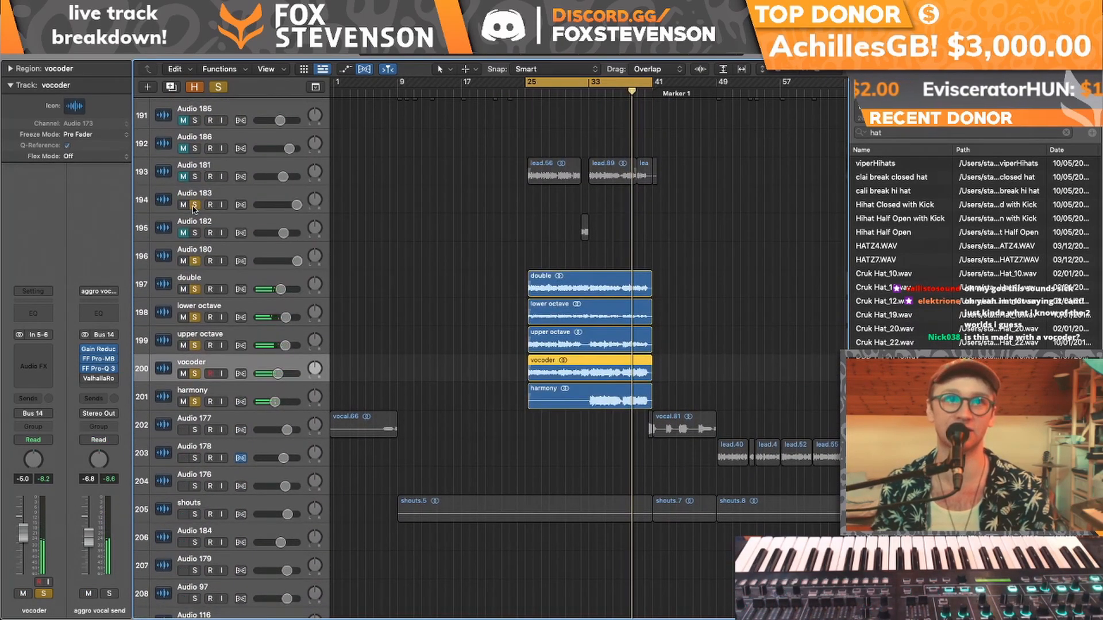
- Clear the backing vocal solos and play the Audio 181 lead vocal on its own from bar 25
left_click(194, 205, "alt")
left_click(195, 176)
scroll(215, 323, "up", 20)
scroll(214, 323, "down", 20)
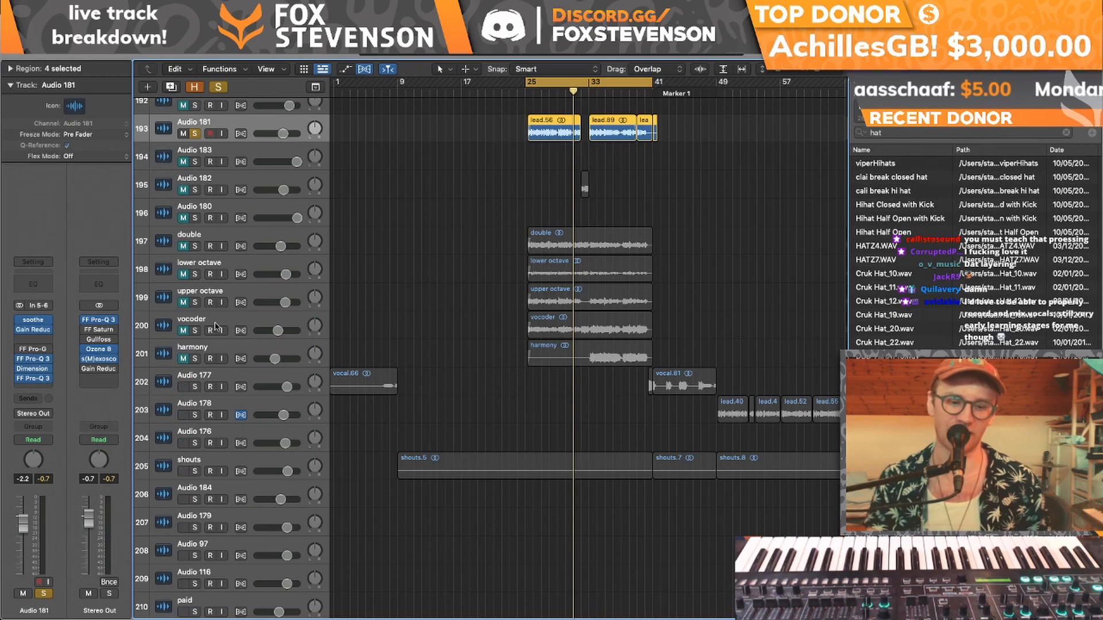
scroll(374, 259, "down", 10)
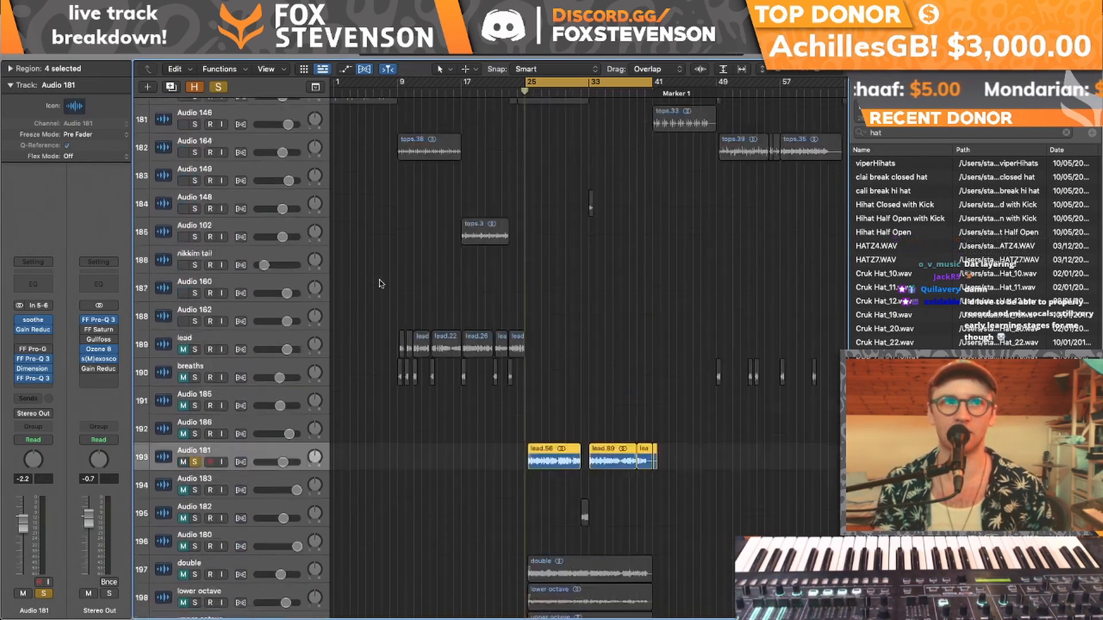
scroll(379, 284, "up", 10)
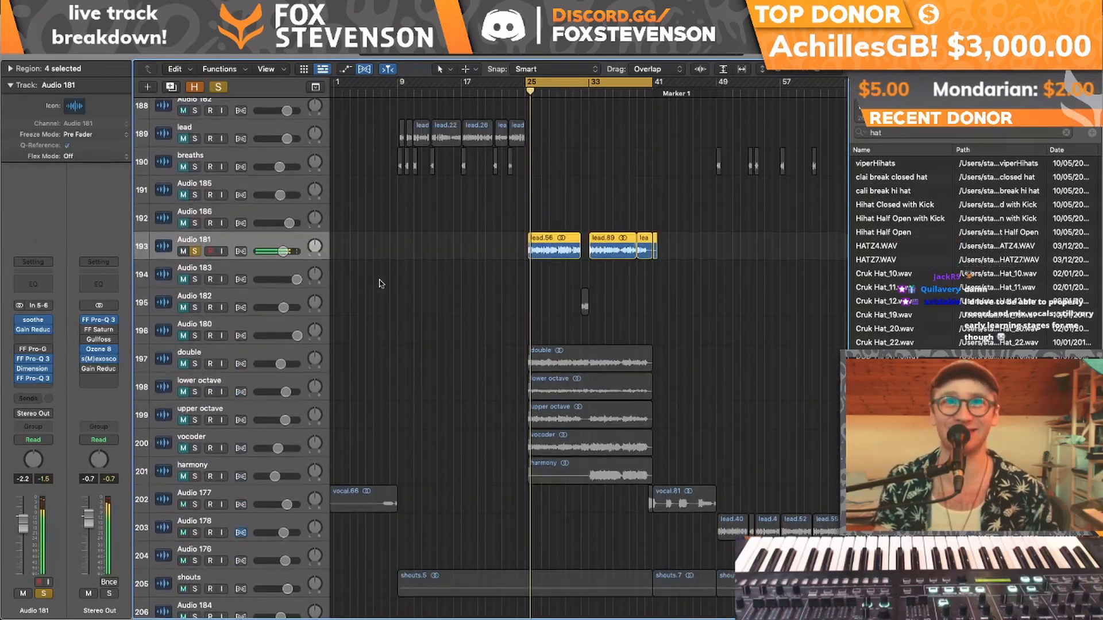
- Bypass the insert effects on the Audio 181 channel and compare the dry lead vocal with the processed one
left_click(28, 317)
left_click(22, 320)
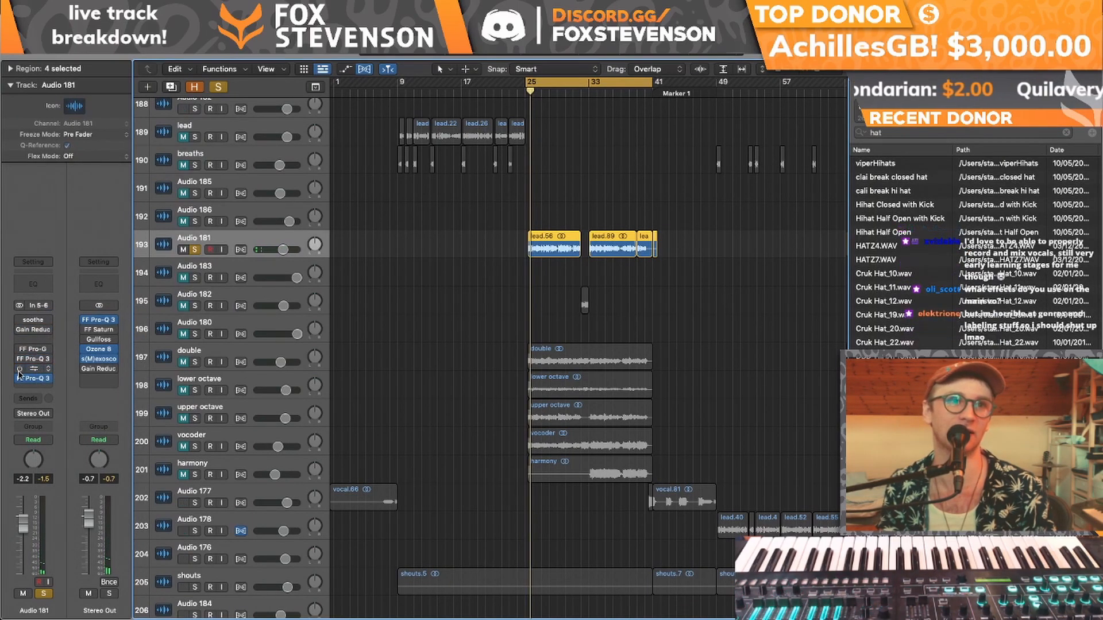
key("space")
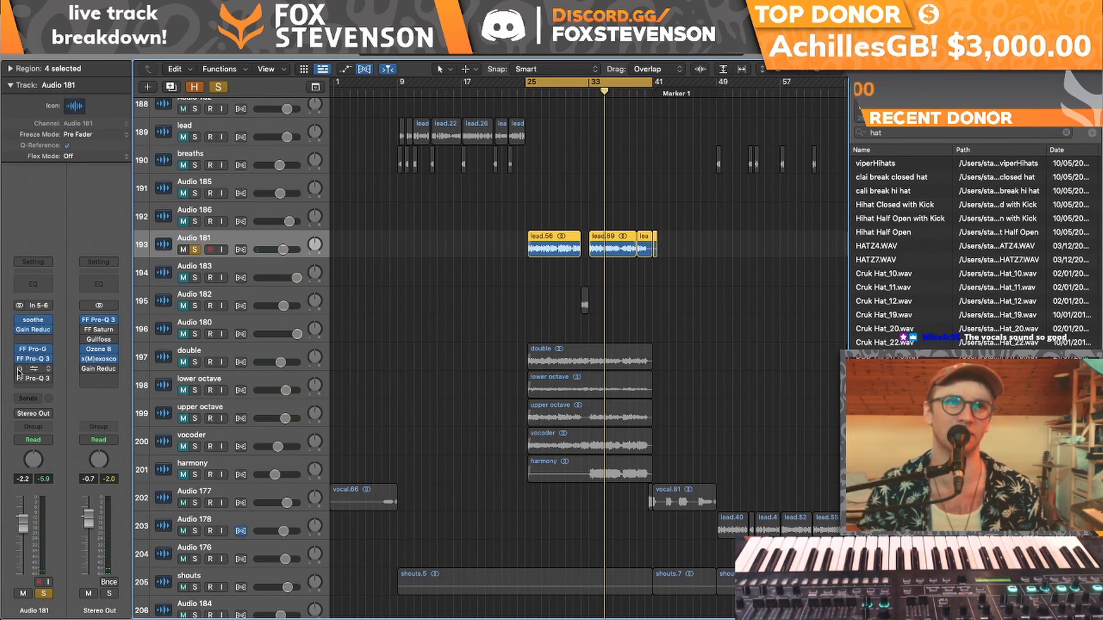
key("space")
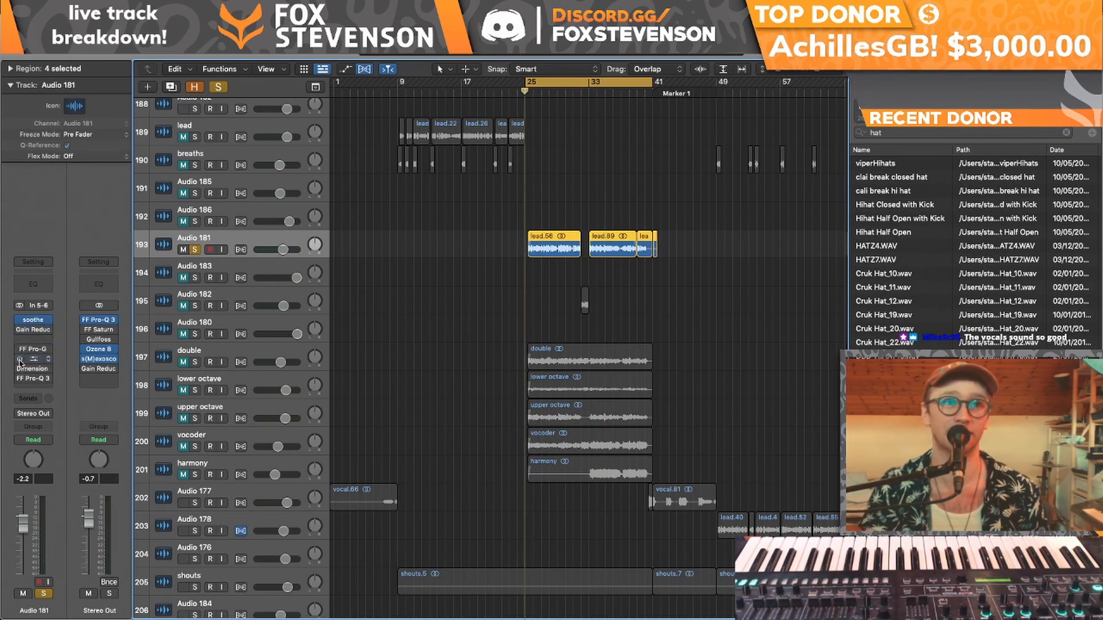
- Open soothe on Audio 181, try FF Pro-G during playback, and re-enable the FF Pro-Q 3 and Dimension inserts
left_click(33, 320)
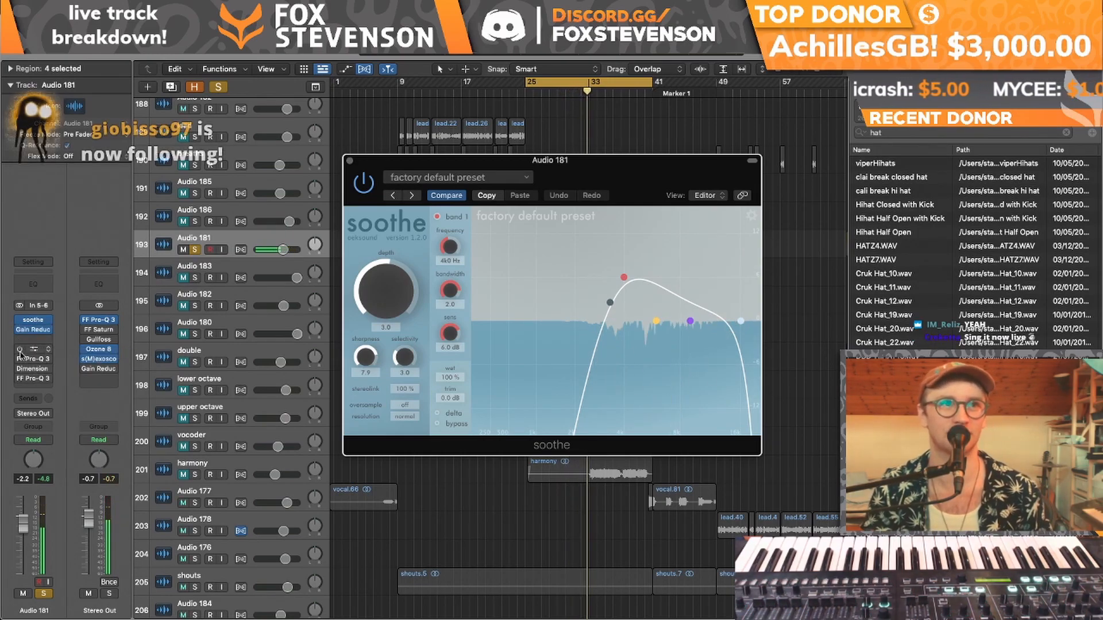
left_click(20, 349)
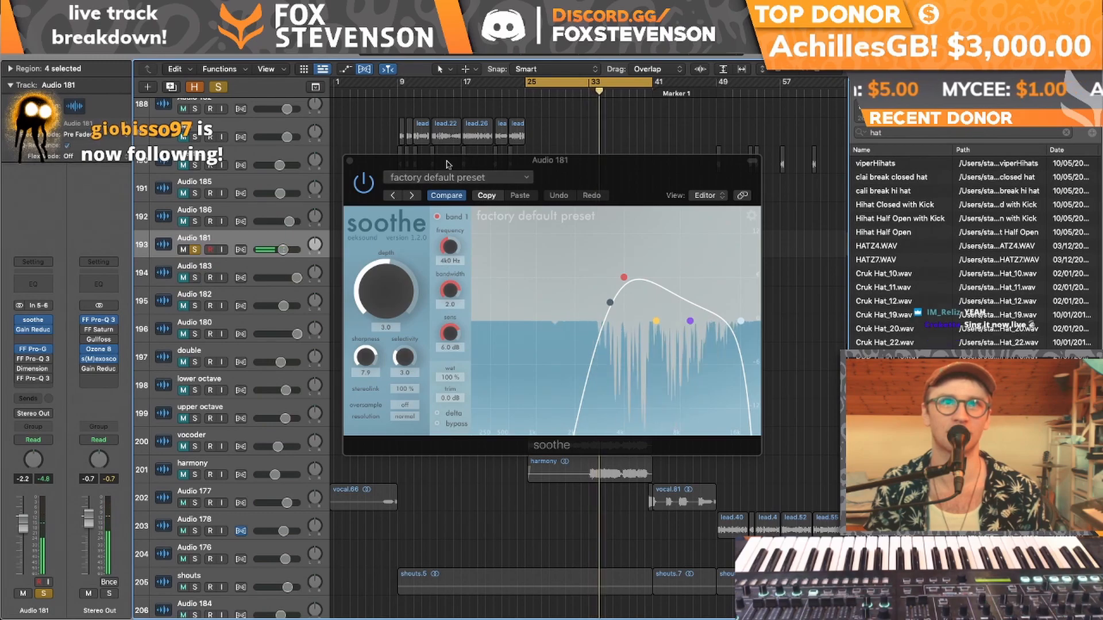
left_click_drag(438, 166, 550, 120)
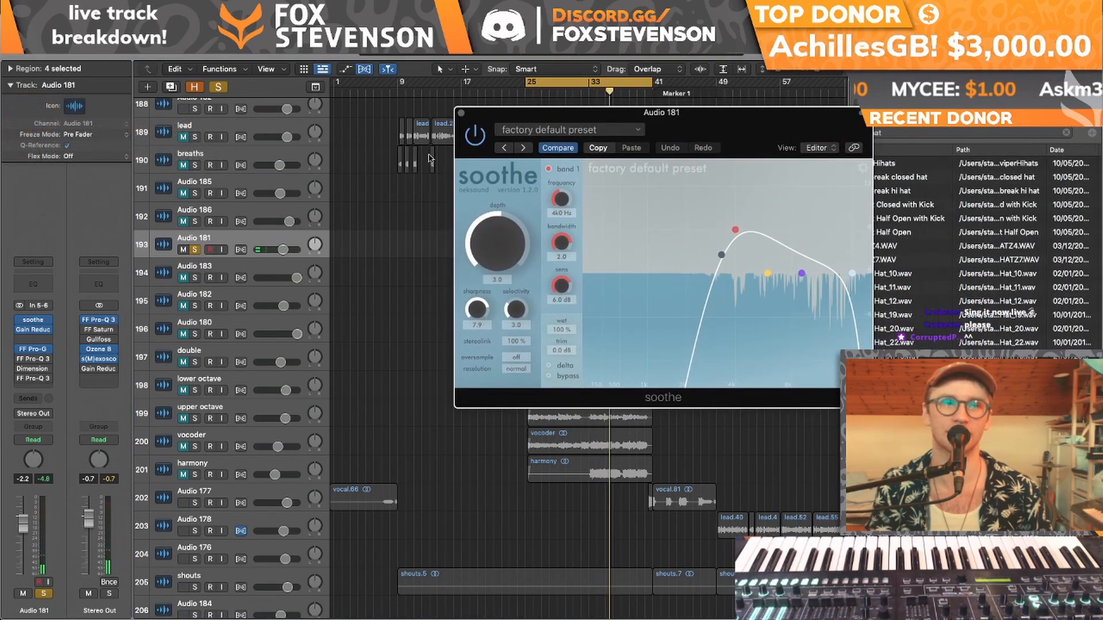
left_click(20, 358)
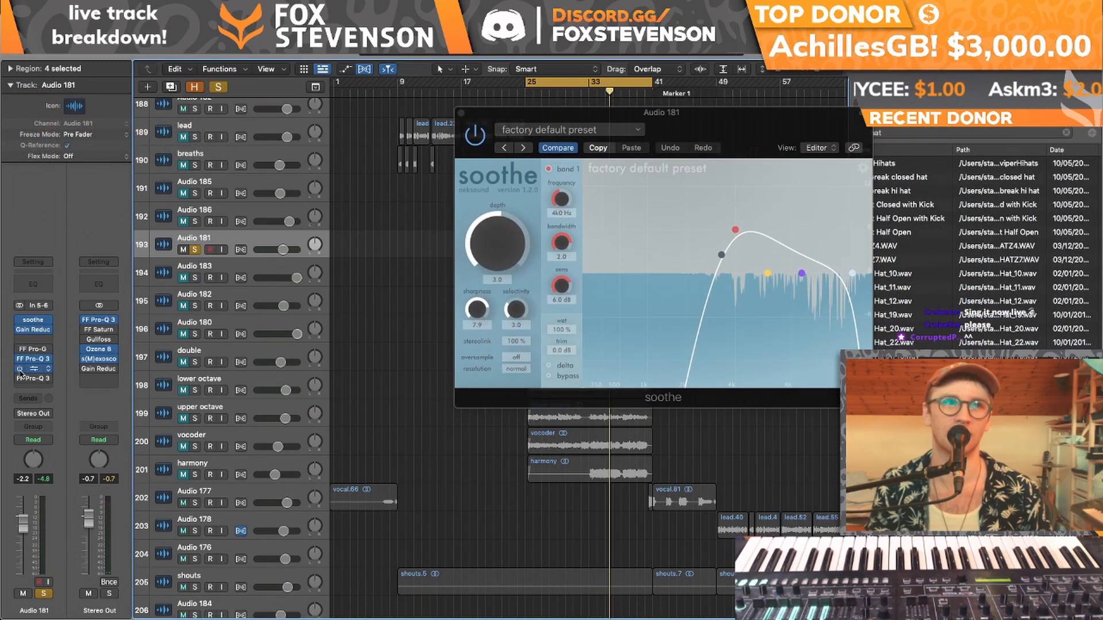
key("space")
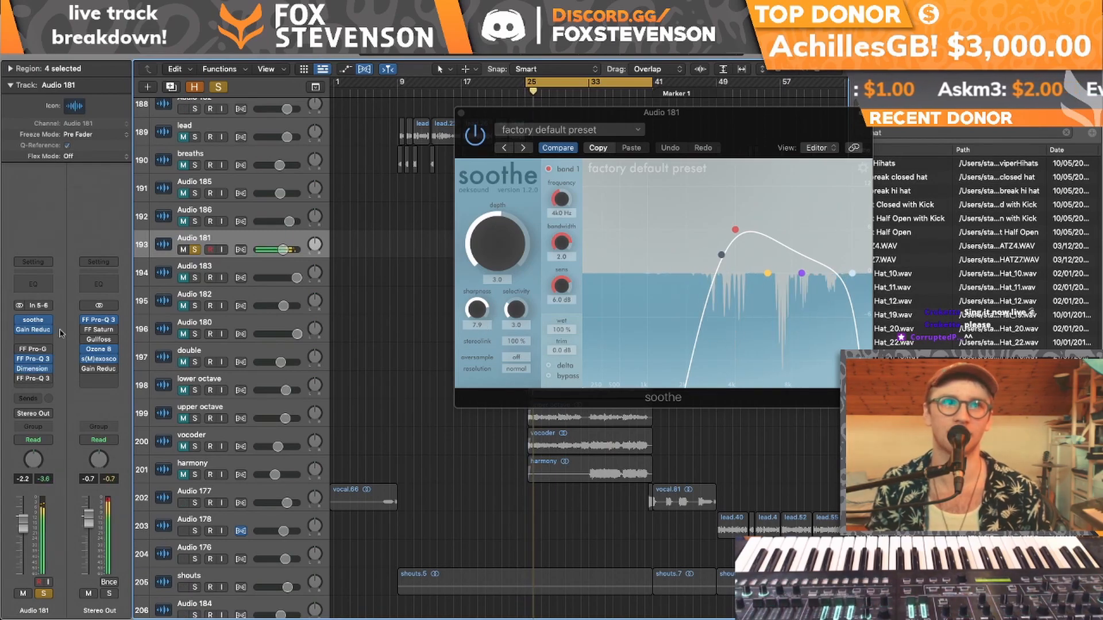
- Show the Dimension Expander settings on Audio 181 and close both open plug-in windows
left_click(32, 368)
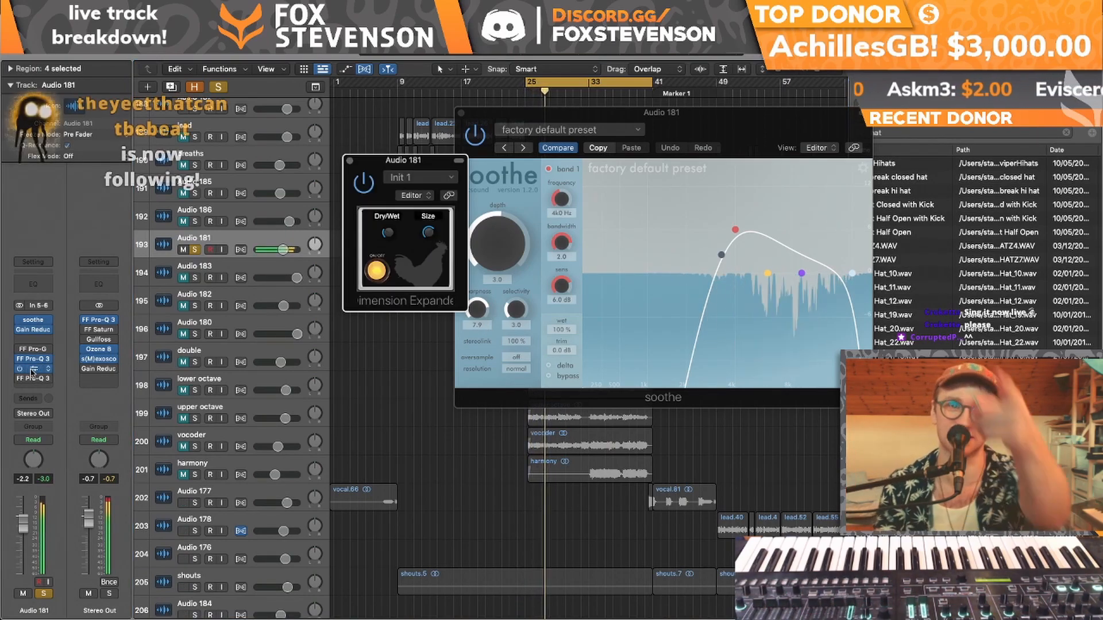
left_click(349, 160)
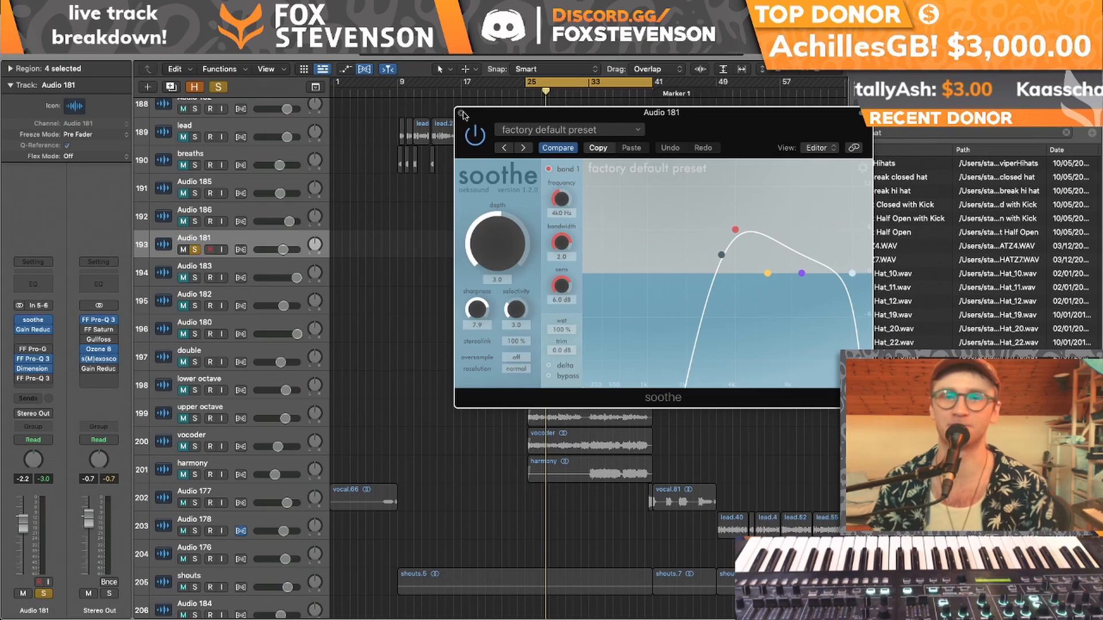
left_click(462, 113)
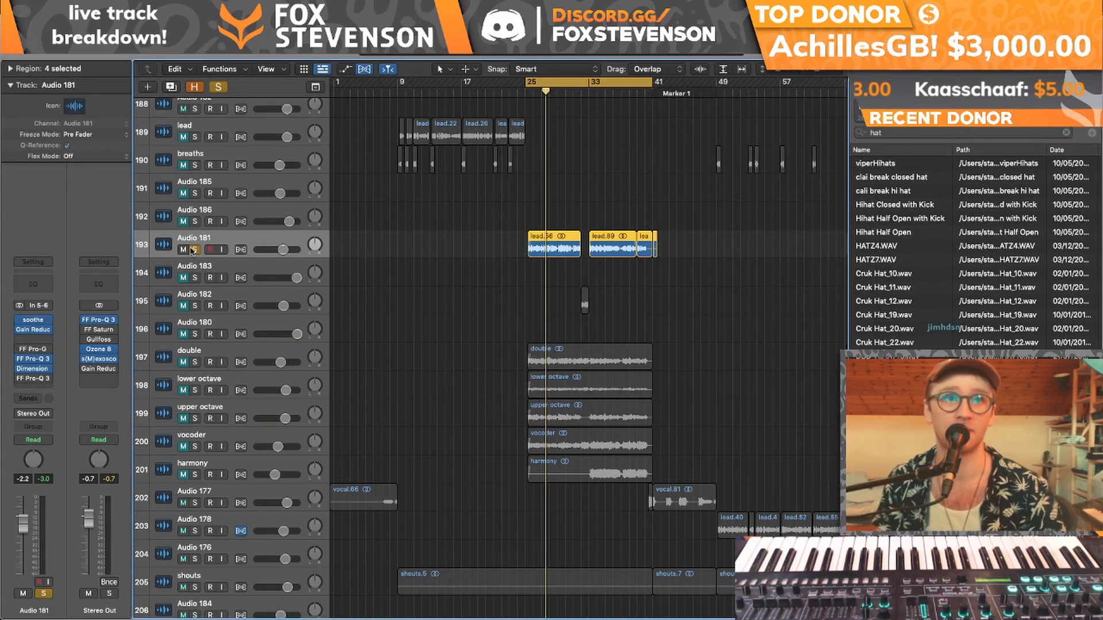
- Play the double vocal track alone instead of Audio 181 and select it to show its channel strip
key("space")
left_click(195, 363)
left_click(196, 250)
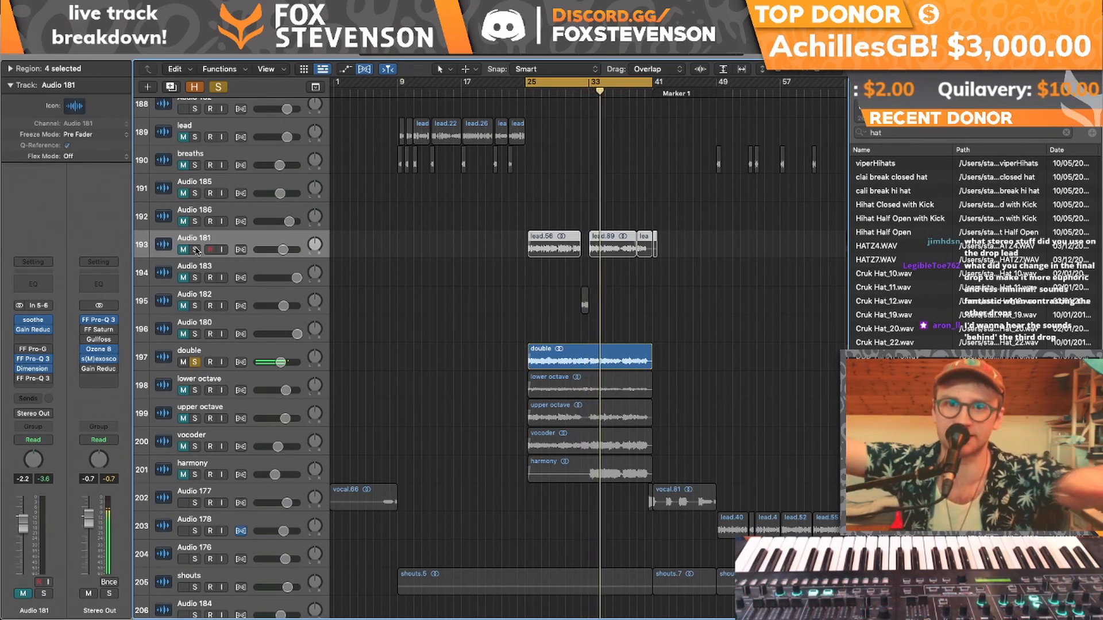
key("space")
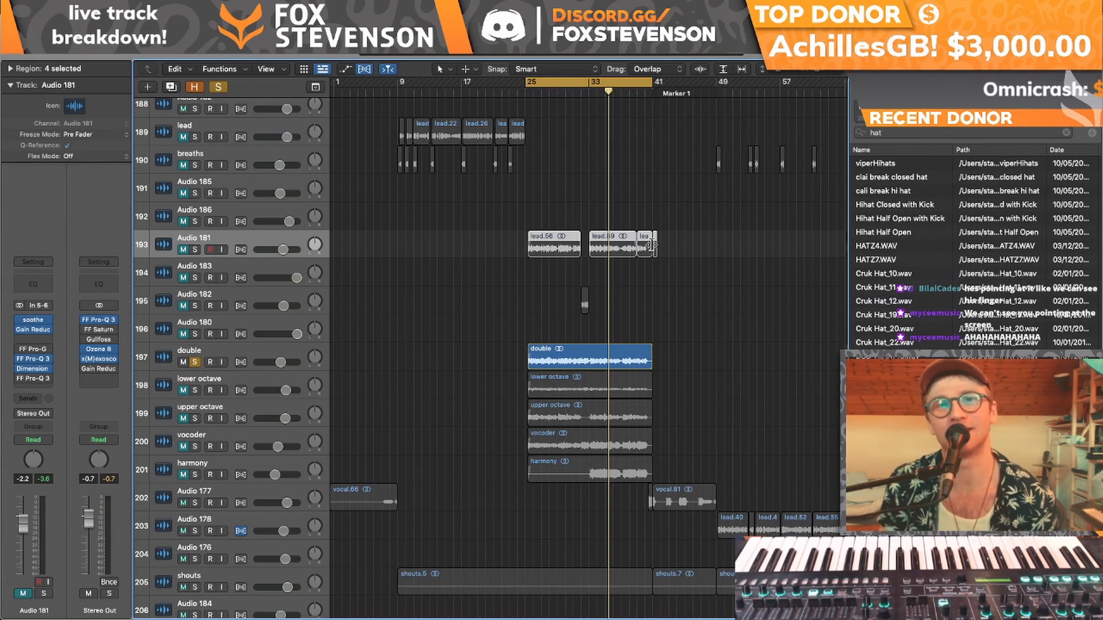
left_click(195, 349)
scroll(172, 365, "up", 5)
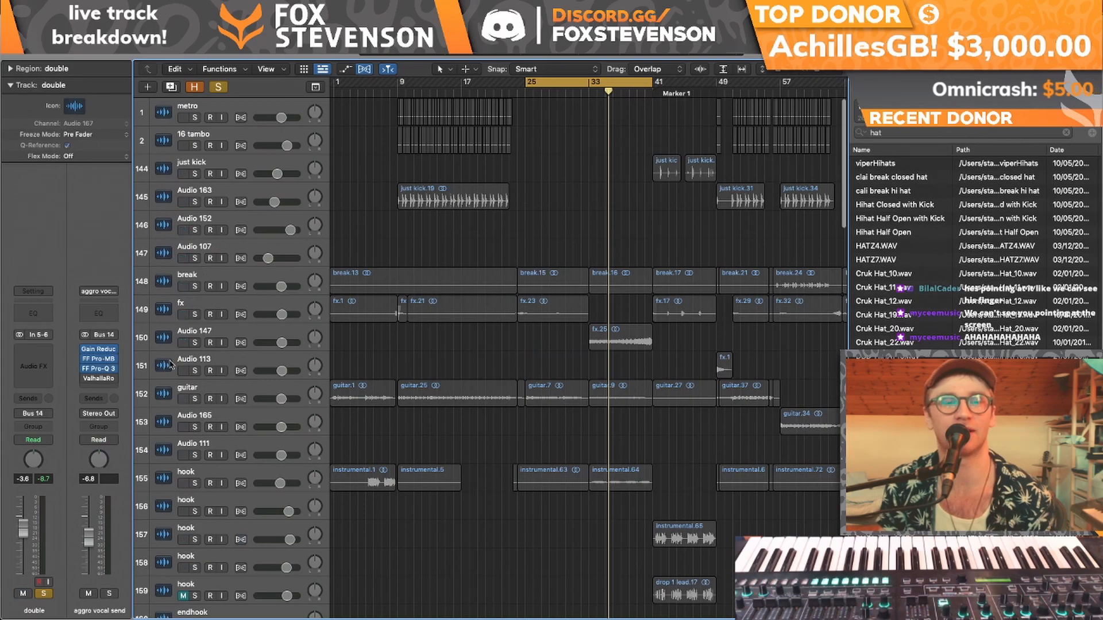
scroll(369, 366, "down", 7)
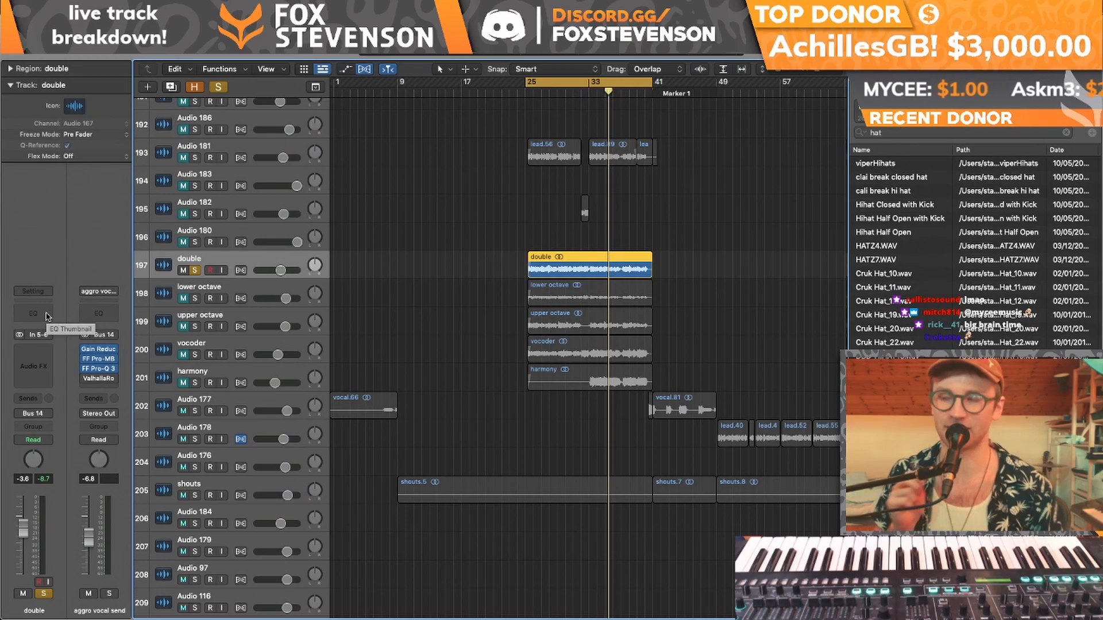
- Solo Audio 181 together with the double track and play the two vocals from bar 25
left_click(195, 157)
key("space")
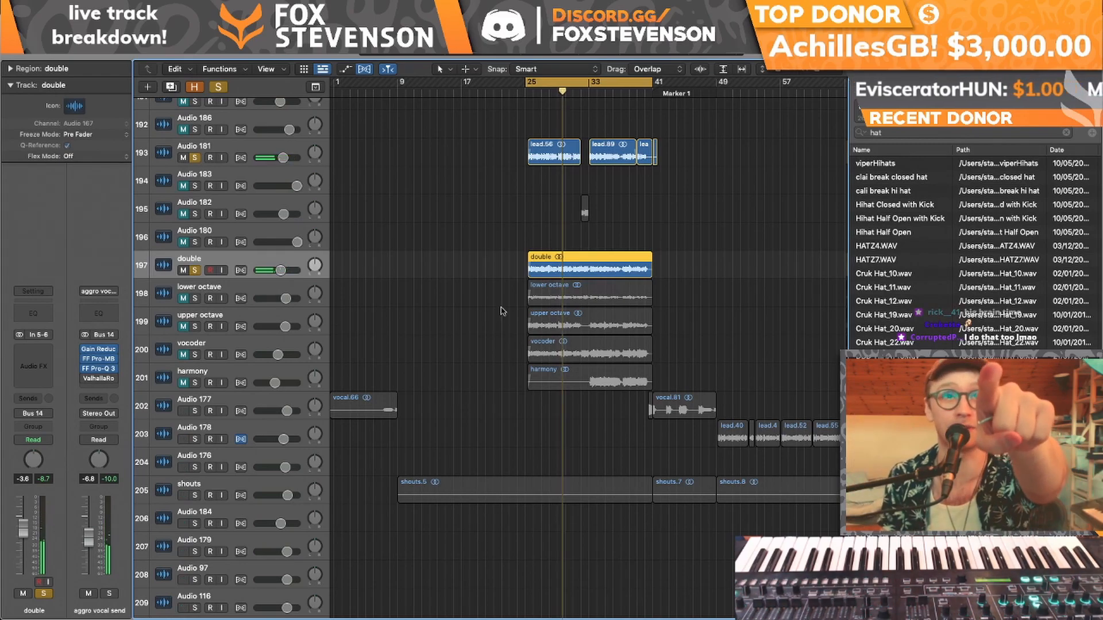
scroll(501, 311, "left", 1)
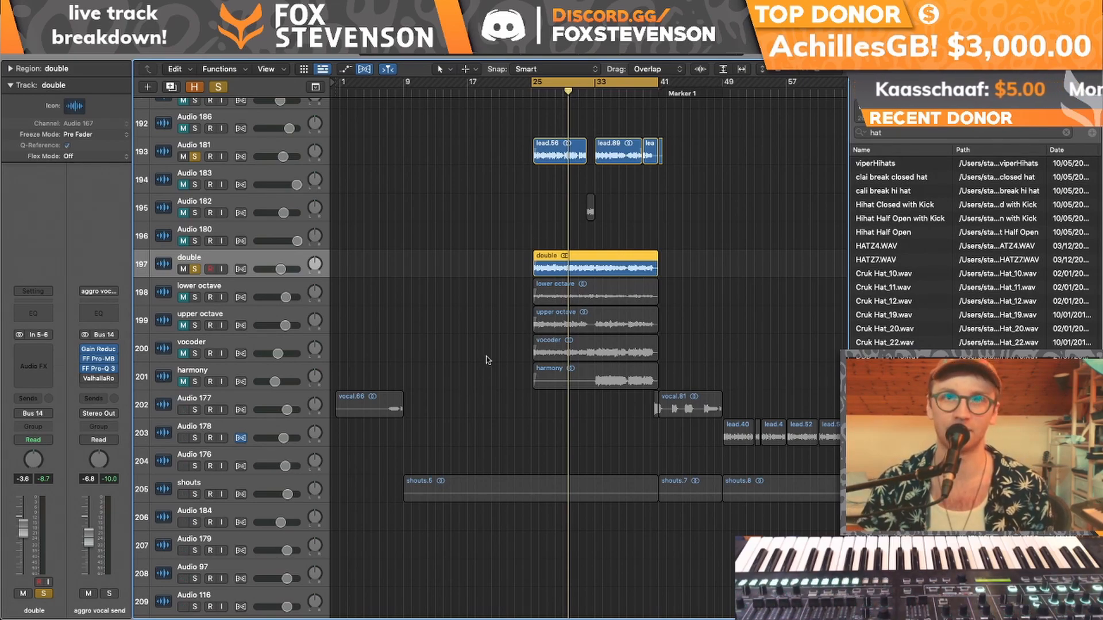
- Replace the double track's solo with lower octave, play it, and clear the Audio 181 solo to hear it alone
left_click(196, 296)
left_click(196, 270)
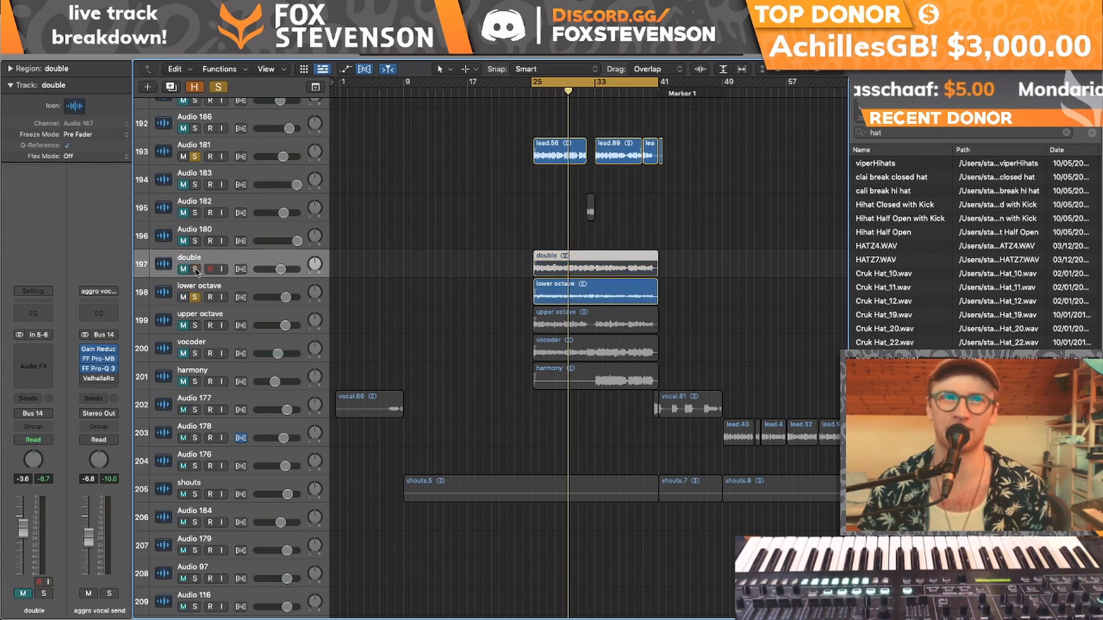
key("space")
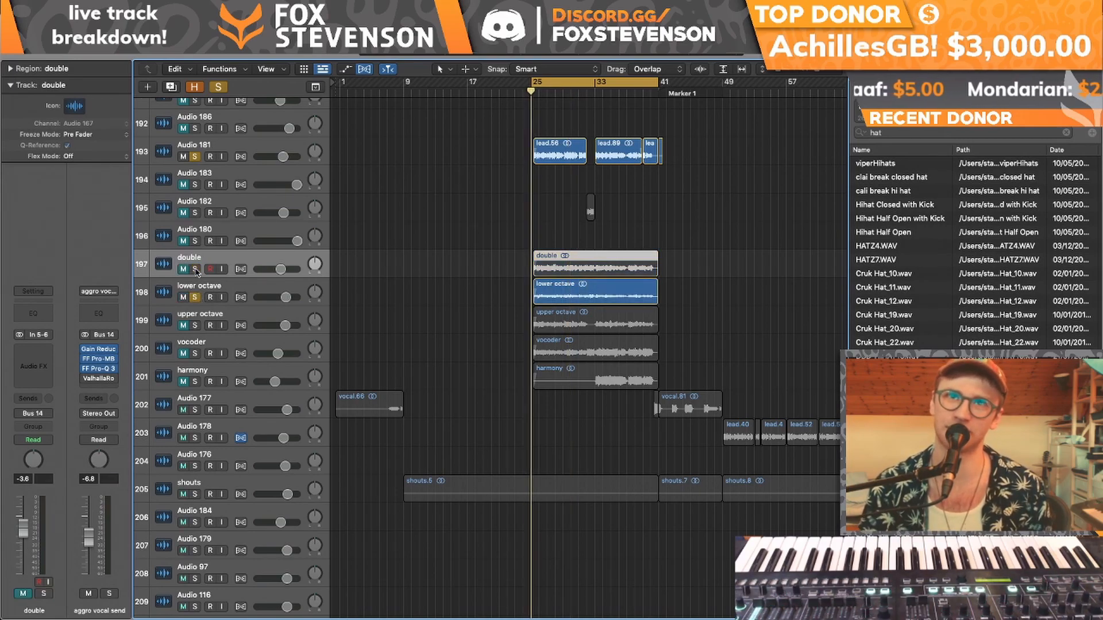
left_click(195, 156)
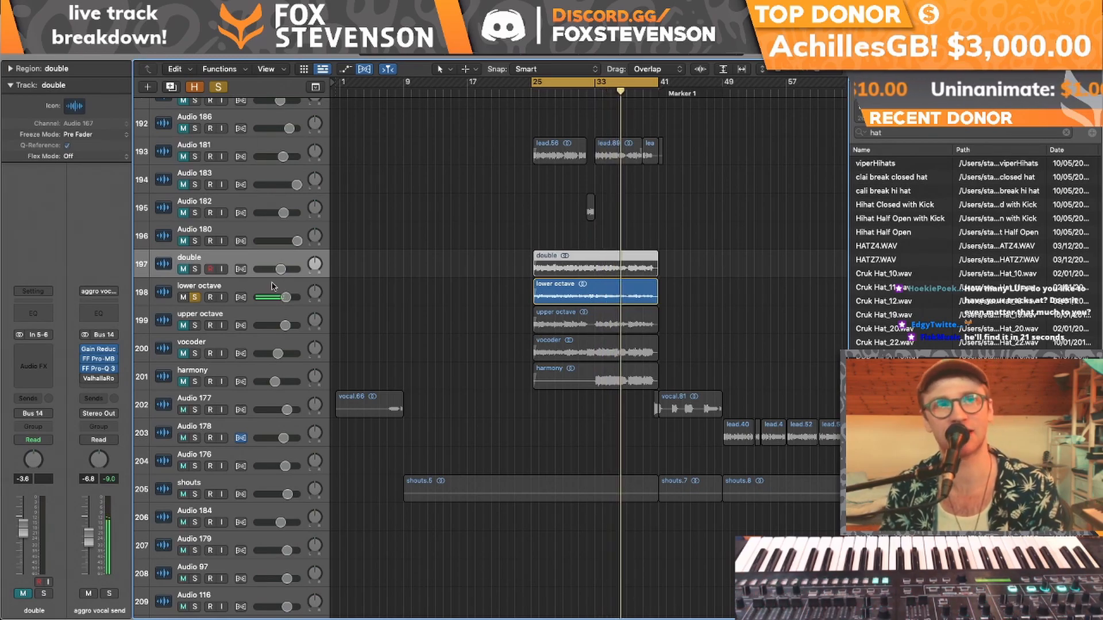
- Play Audio 181, double and lower octave together, and clear the solos on Audio 181 and lower octave
left_click(195, 269)
left_click(196, 156)
key("space")
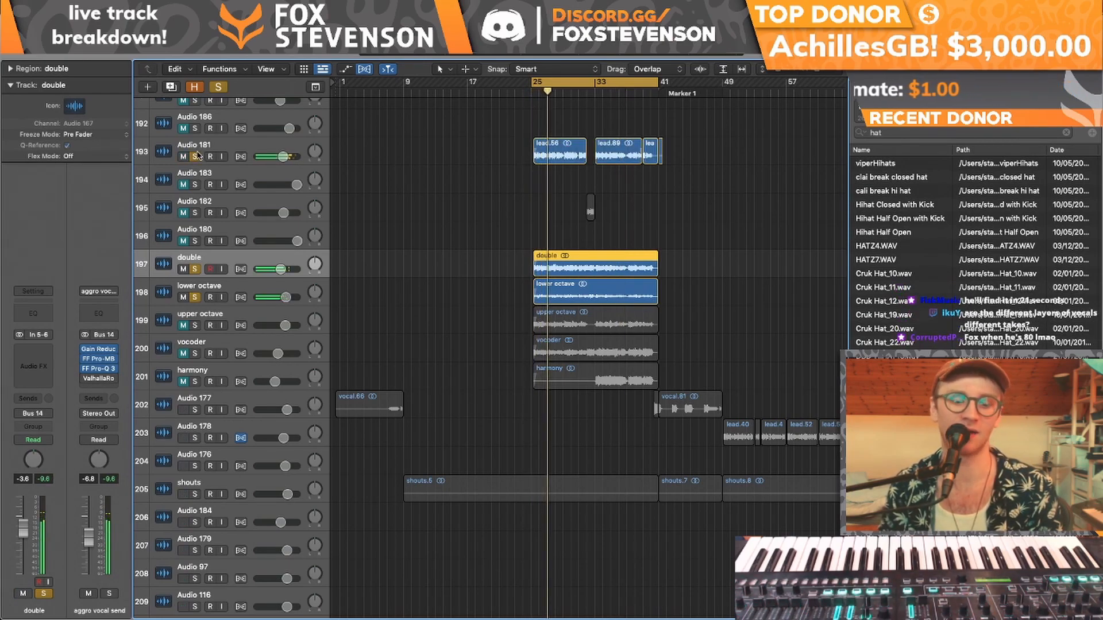
left_click(196, 156)
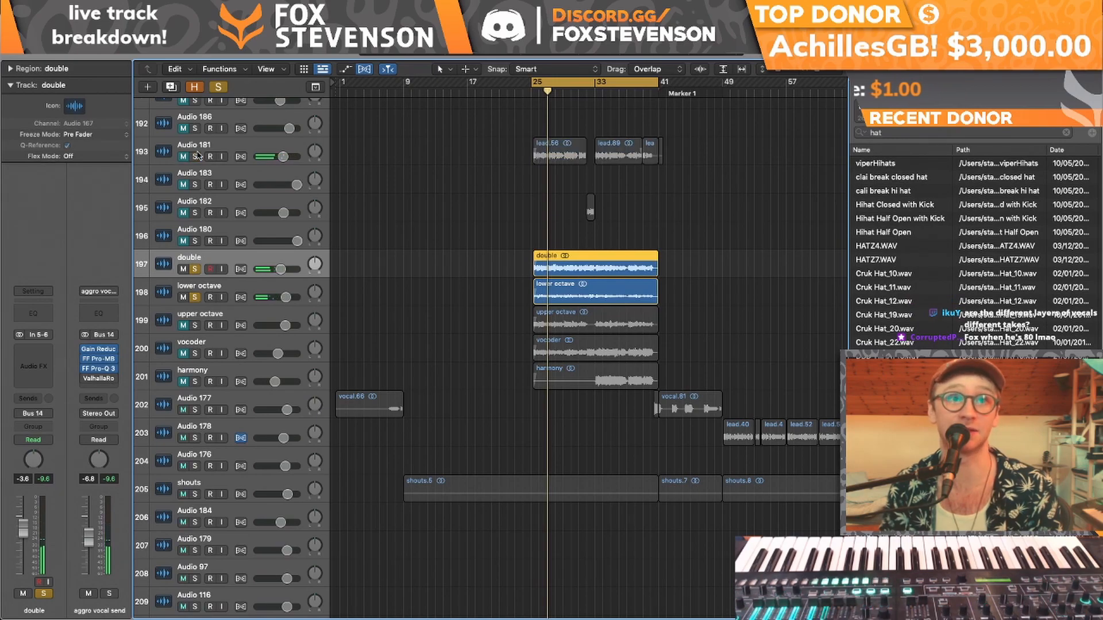
left_click(196, 298)
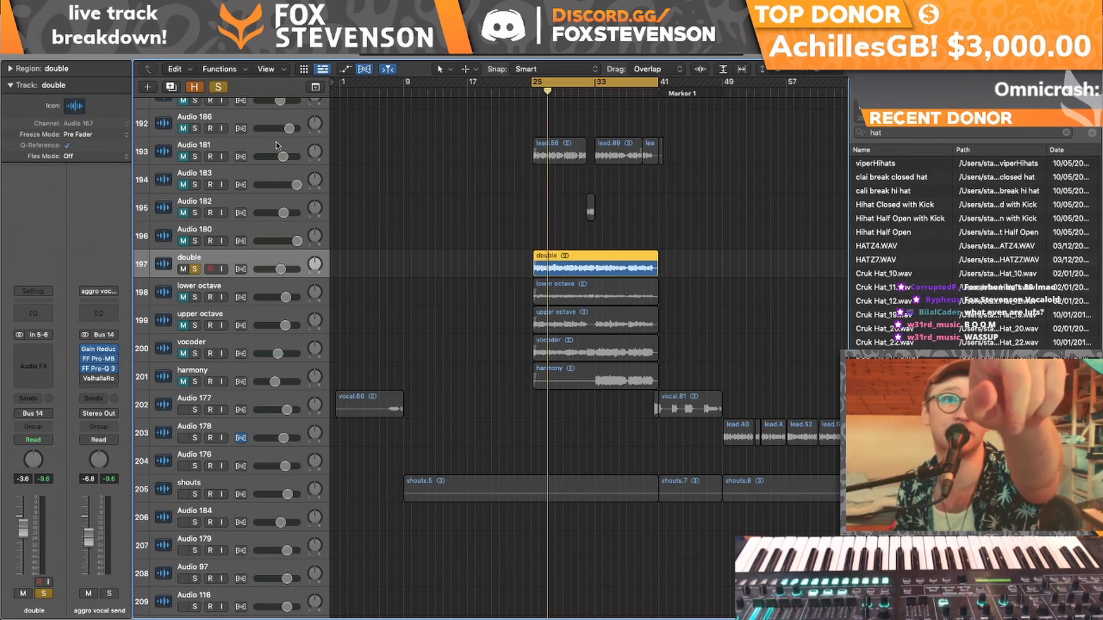
- Select the Audio 181 track and then the double track to compare their channel strips
left_click(229, 146)
scroll(261, 234, "up", 20)
scroll(261, 234, "down", 20)
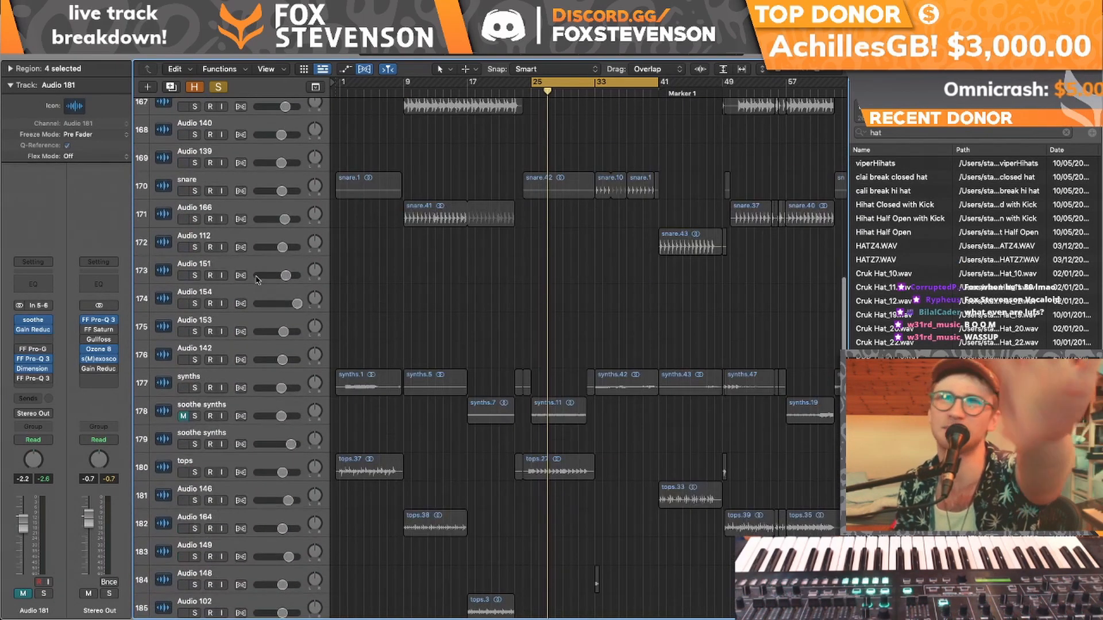
scroll(257, 281, "down", 10)
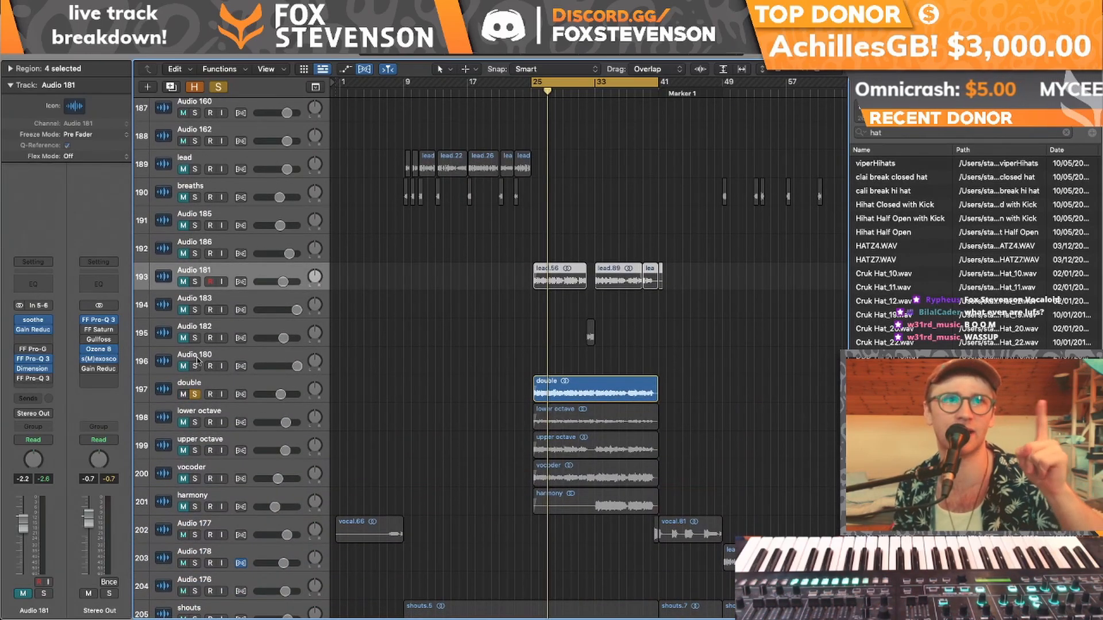
left_click(168, 400)
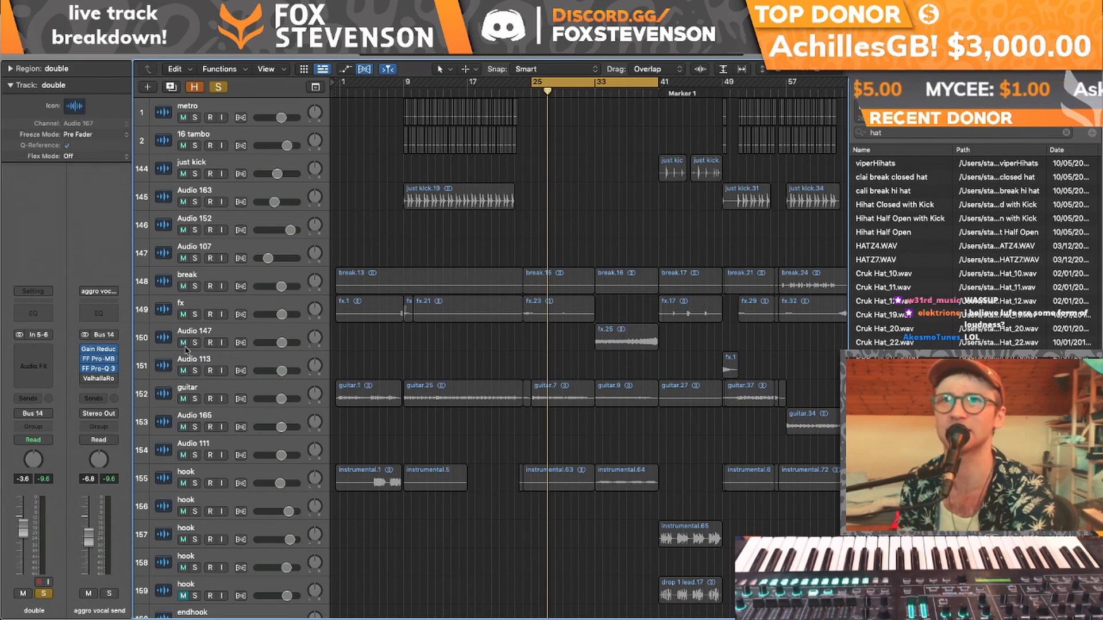
scroll(172, 349, "down", 20)
scroll(185, 349, "down", 1)
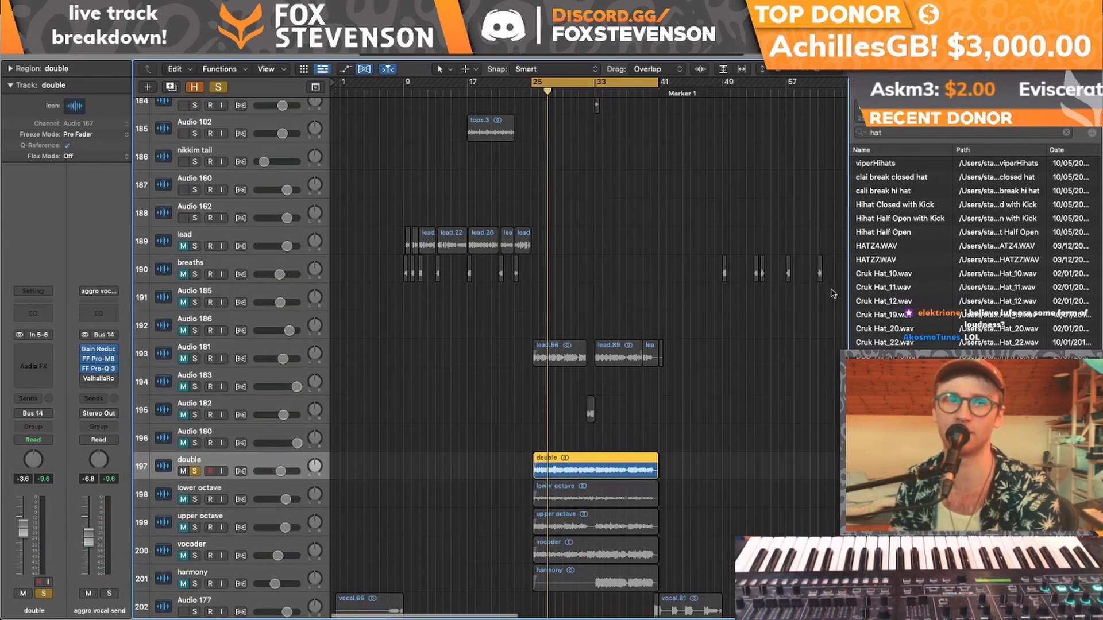
scroll(597, 420, "down", 5)
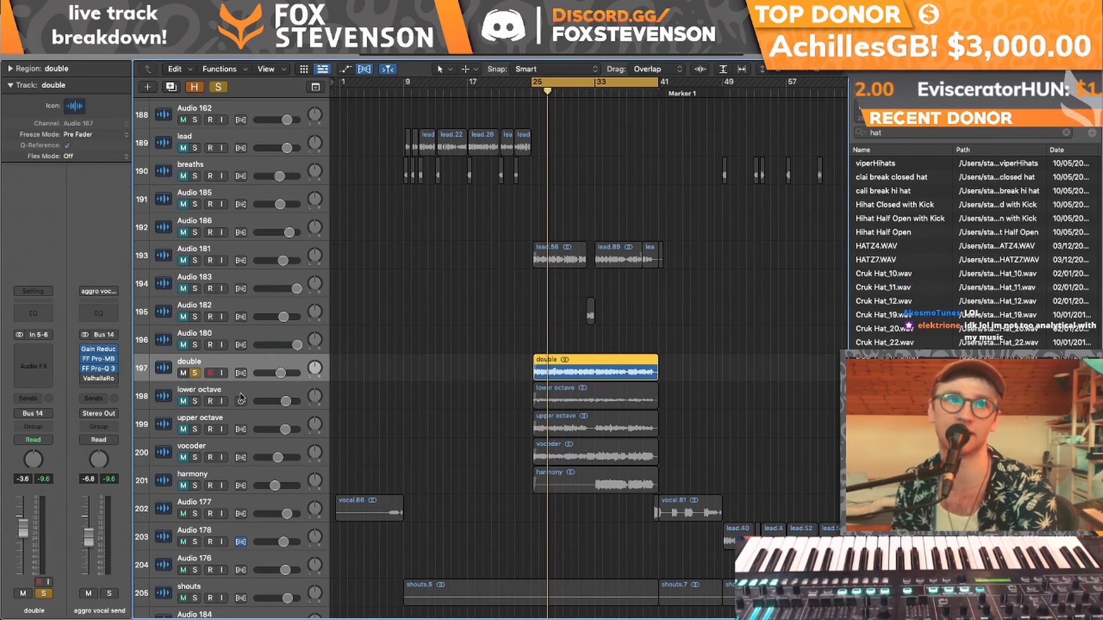
- Select lower octave to show its channel strip, and play upper octave alone in place of the double track
left_click(213, 393)
scroll(212, 390, "down", 8)
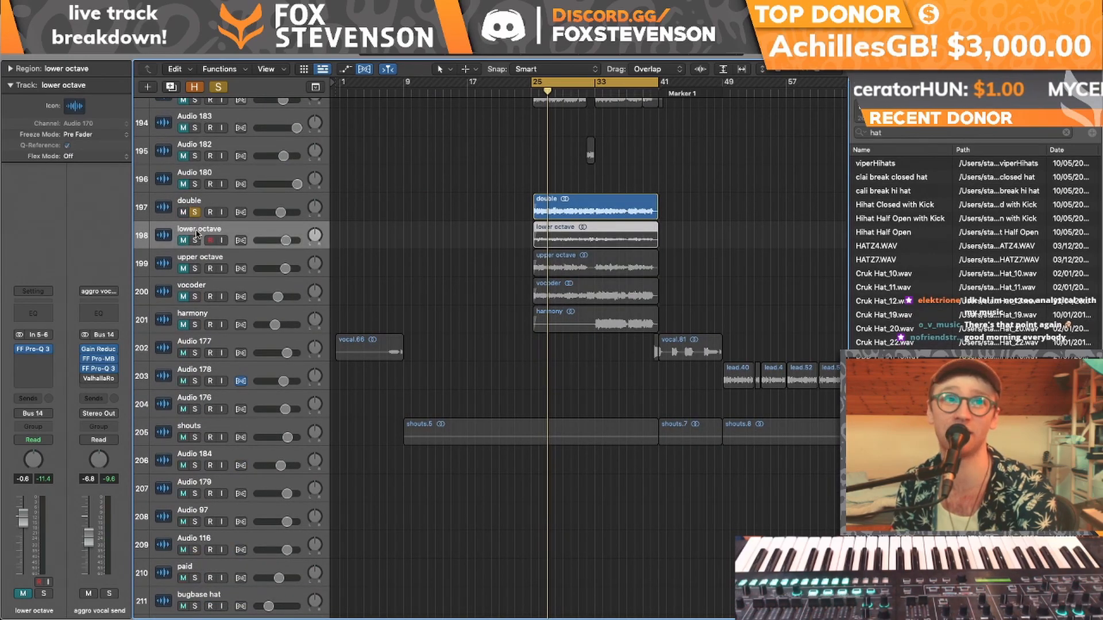
left_click(195, 269)
left_click(195, 213)
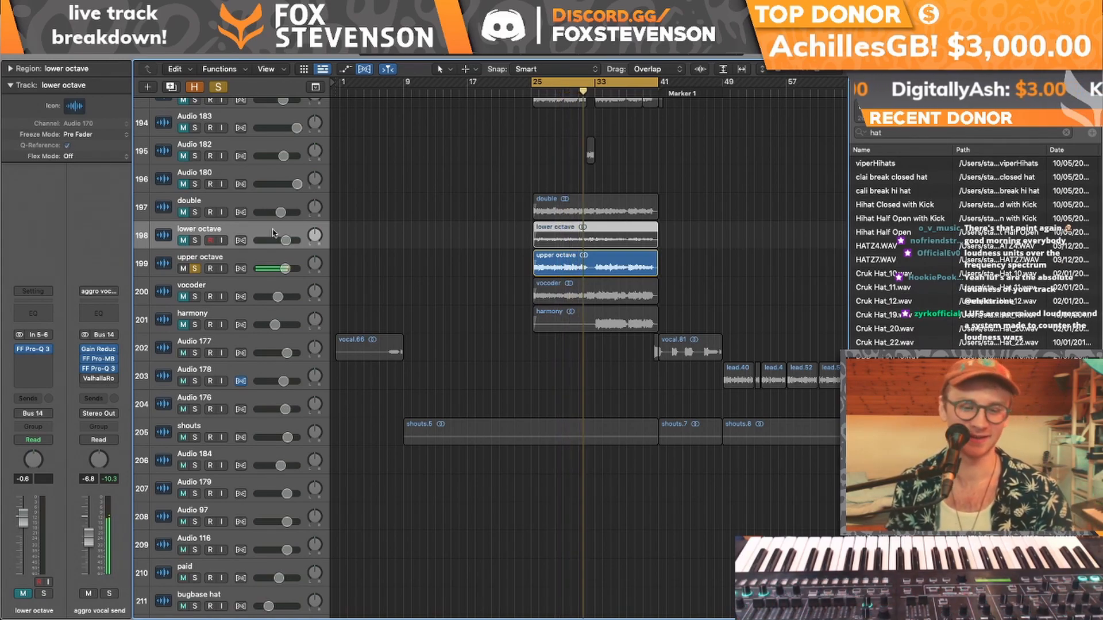
- Play upper octave together with lower octave, double and Audio 181 from bar 25, and clear all the solos
left_click(196, 241)
left_click(196, 212)
key("space")
key("space")
scroll(197, 213, "up", 3)
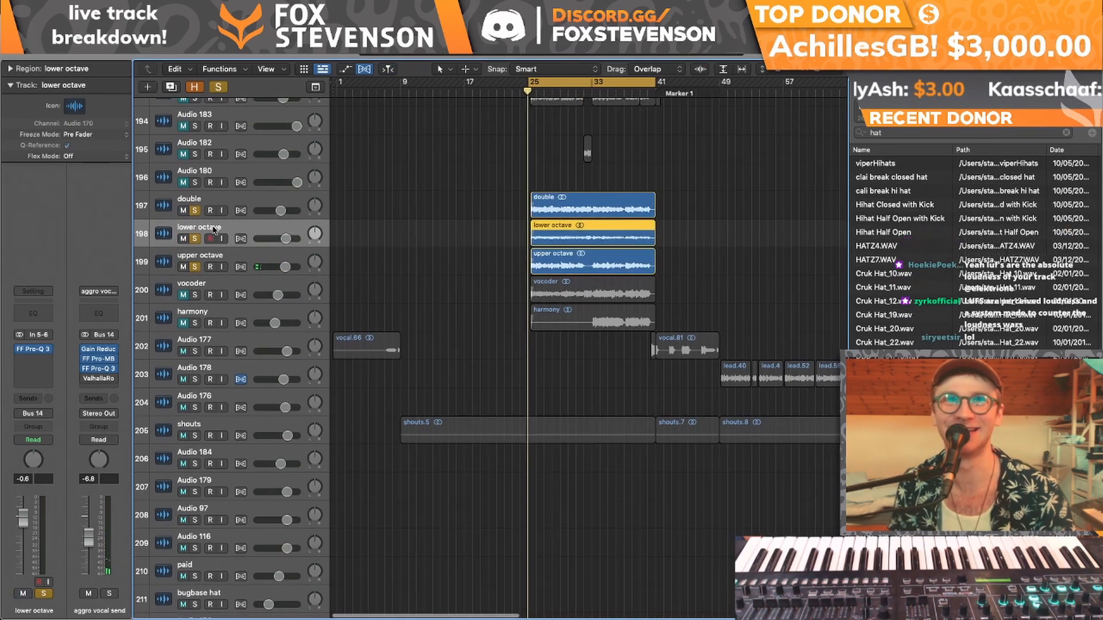
left_click(196, 155)
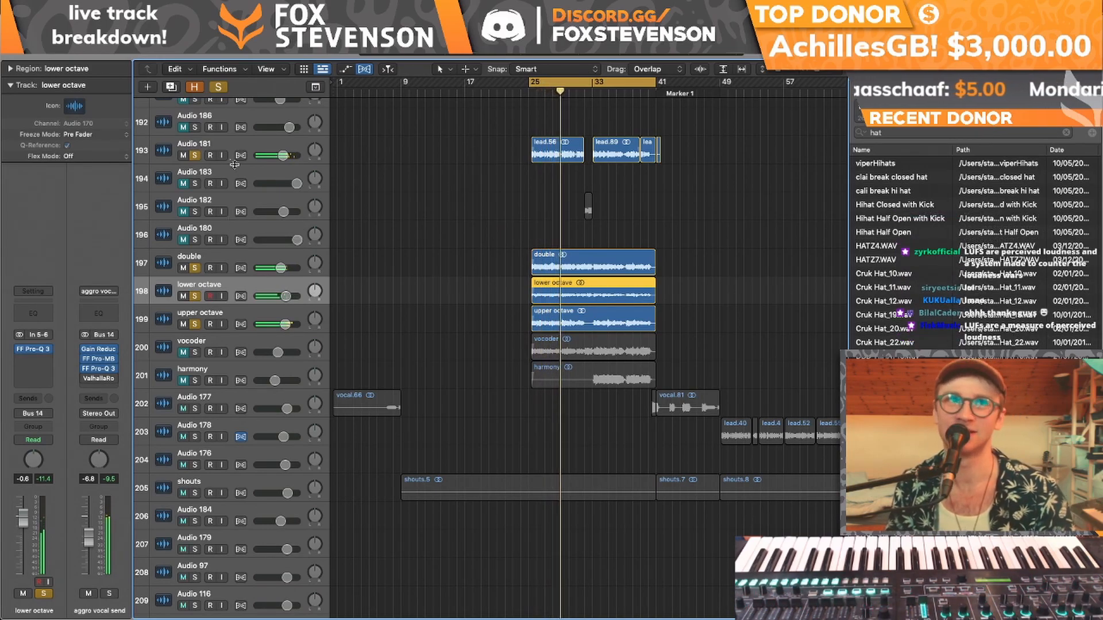
left_click(195, 155)
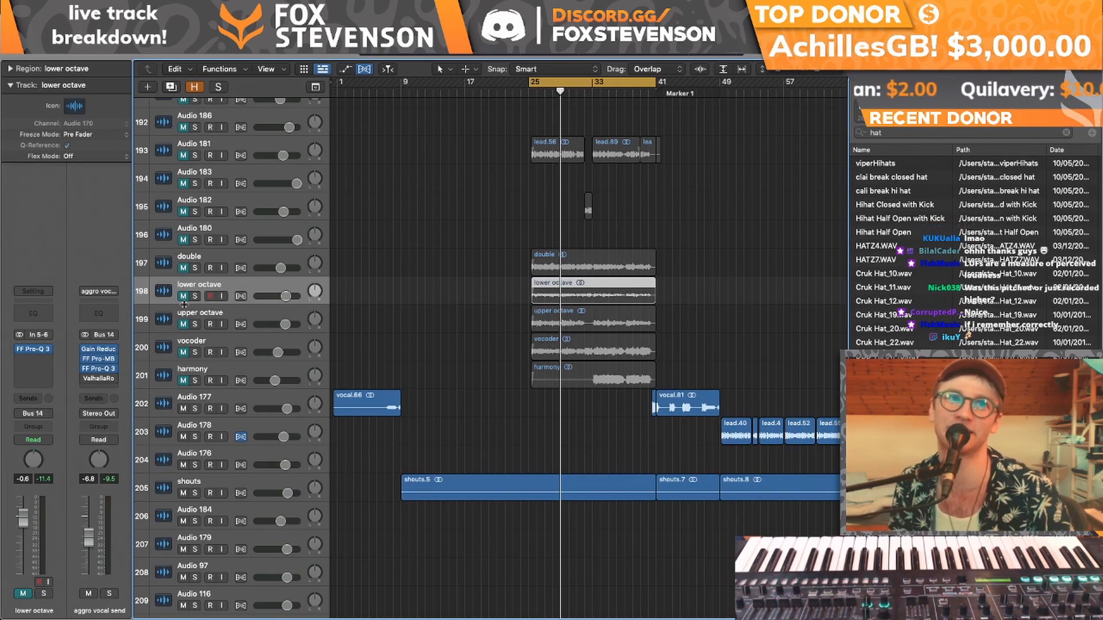
- Solo the vocoder and harmony tracks, play them from bar 25, and select vocoder to show its channel strip
left_click_drag(196, 353, 196, 382)
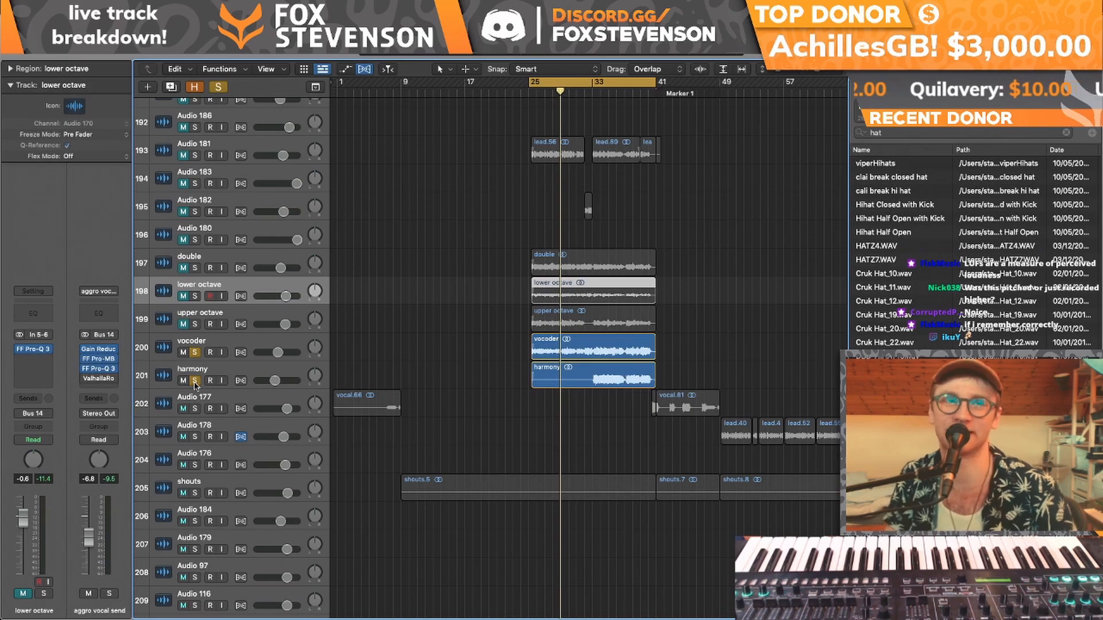
key("space")
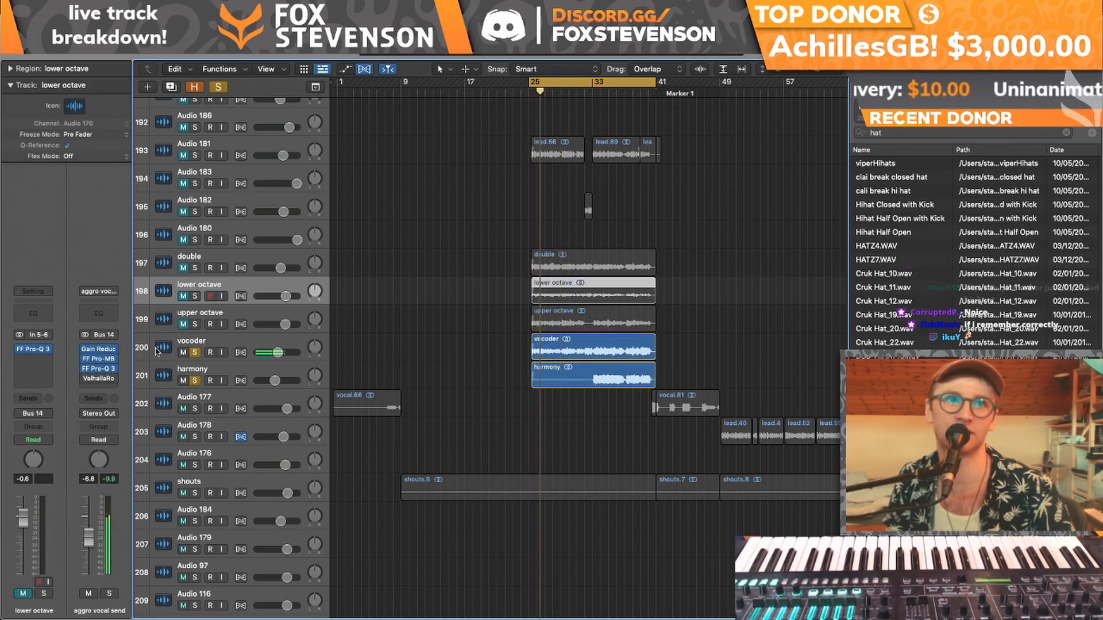
left_click(609, 347)
scroll(619, 290, "up", 20)
scroll(619, 290, "down", 15)
scroll(619, 290, "down", 10)
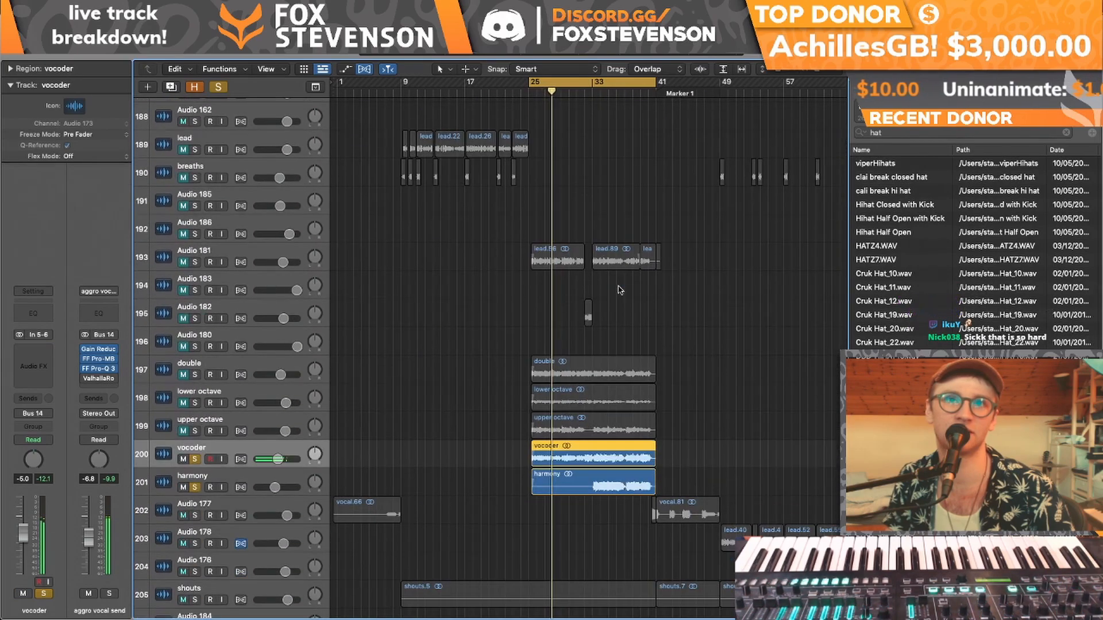
- Extend the solos from upper octave up through Audio 181 to hear all the vocal layers with vocoder and harmony
left_click(194, 421)
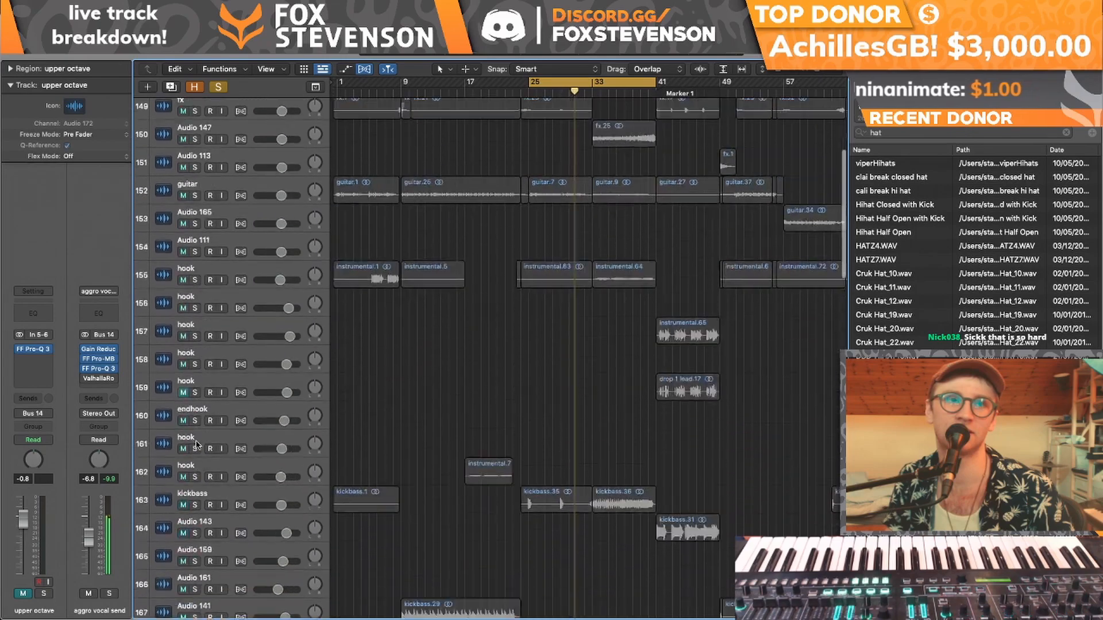
scroll(195, 431, "up", 10)
scroll(195, 439, "down", 10)
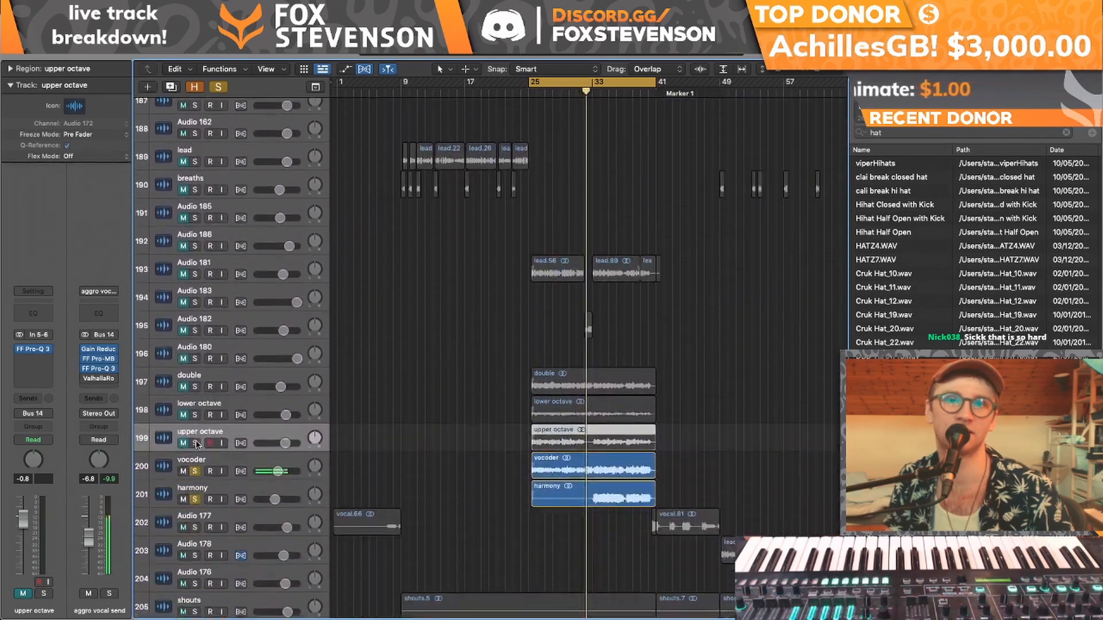
left_click_drag(194, 429, 194, 245)
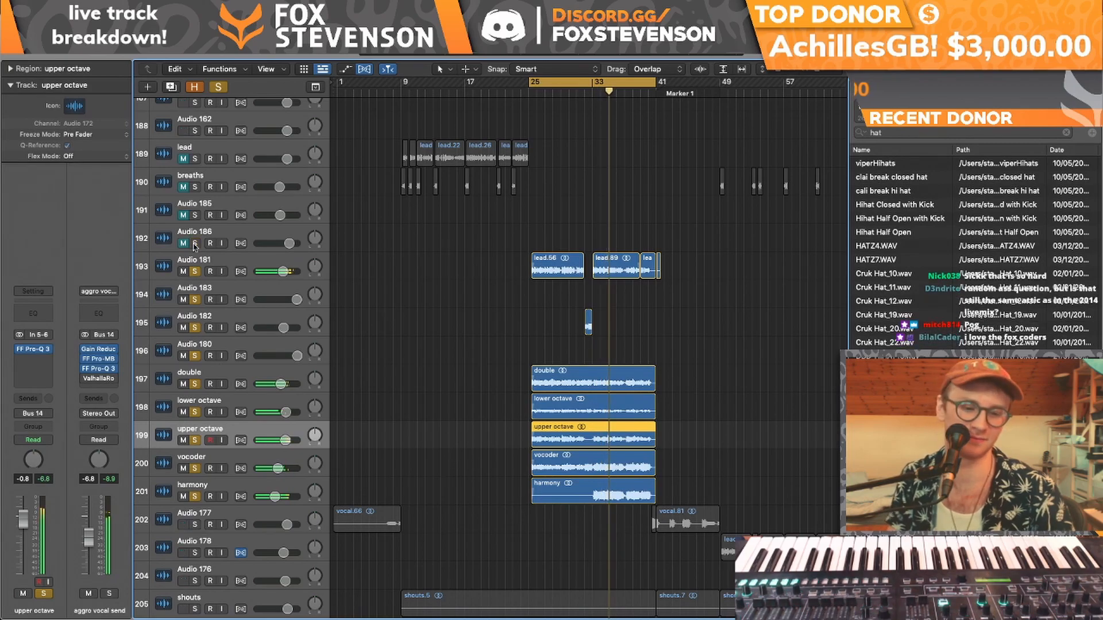
scroll(488, 316, "down", 5)
scroll(486, 318, "right", 4)
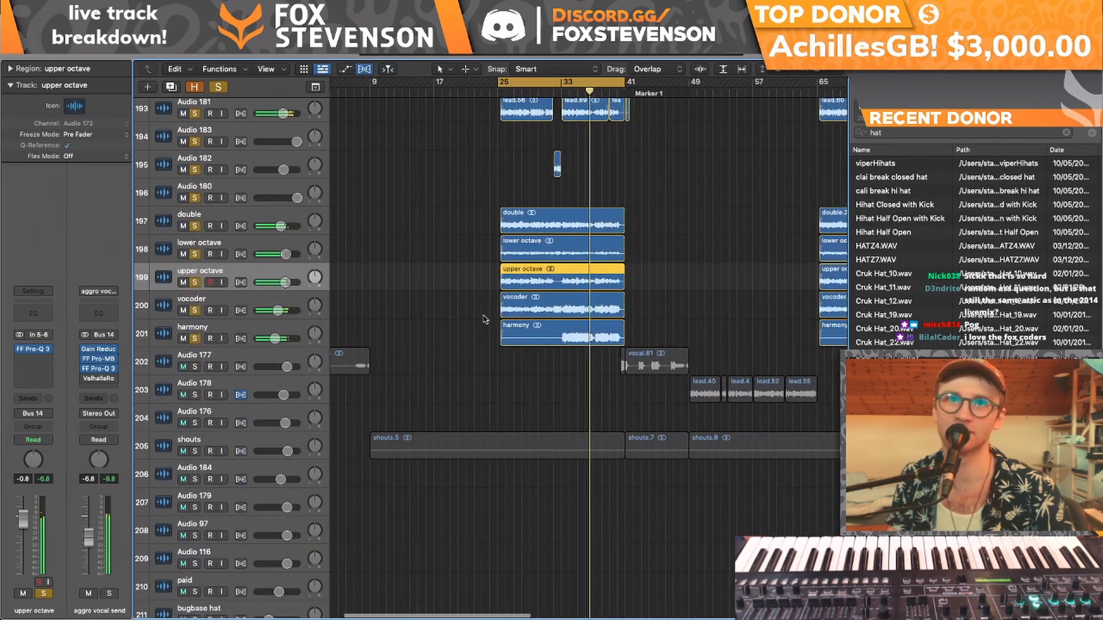
- Play the harmony track alone with bars 33 to 41 cycled, and switch the cycle off
left_click_drag(497, 80, 558, 81)
left_click_drag(194, 313, 198, 113)
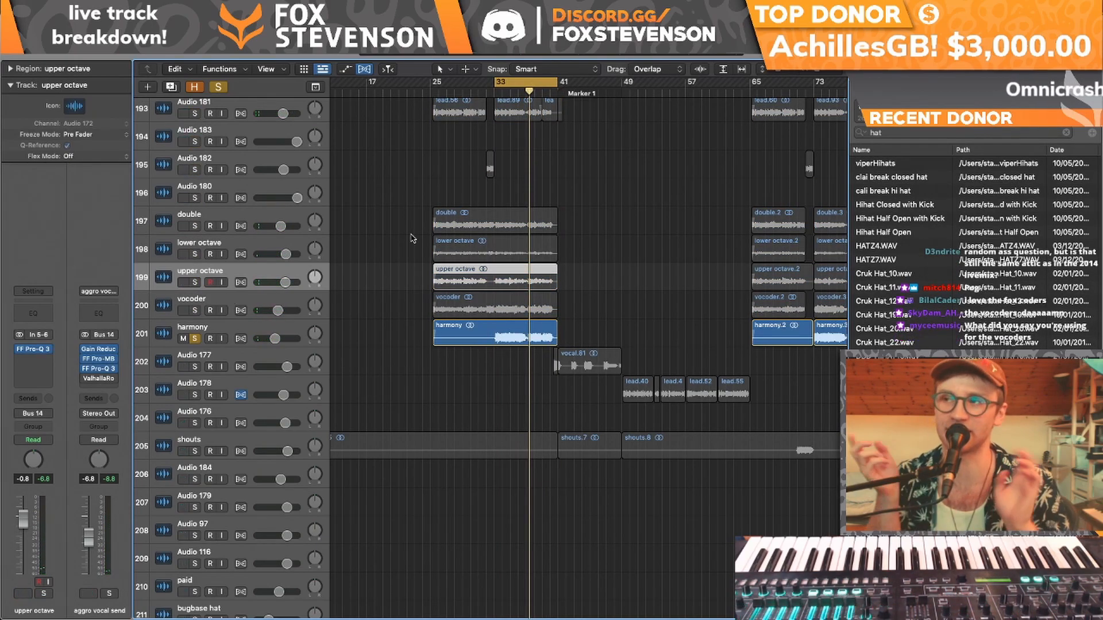
key("space")
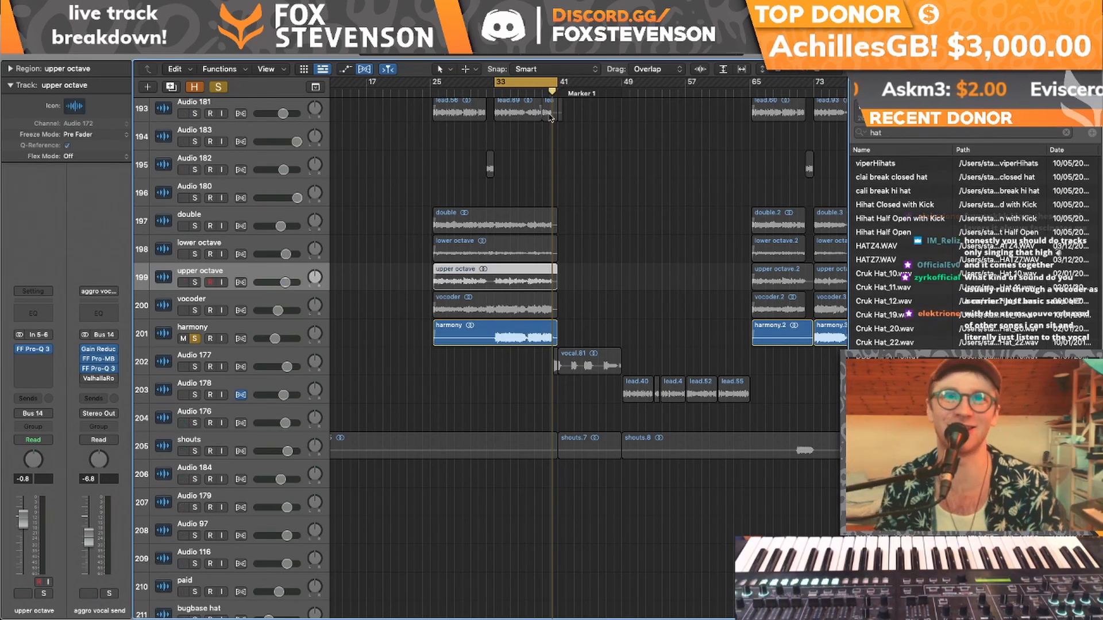
left_click(518, 94)
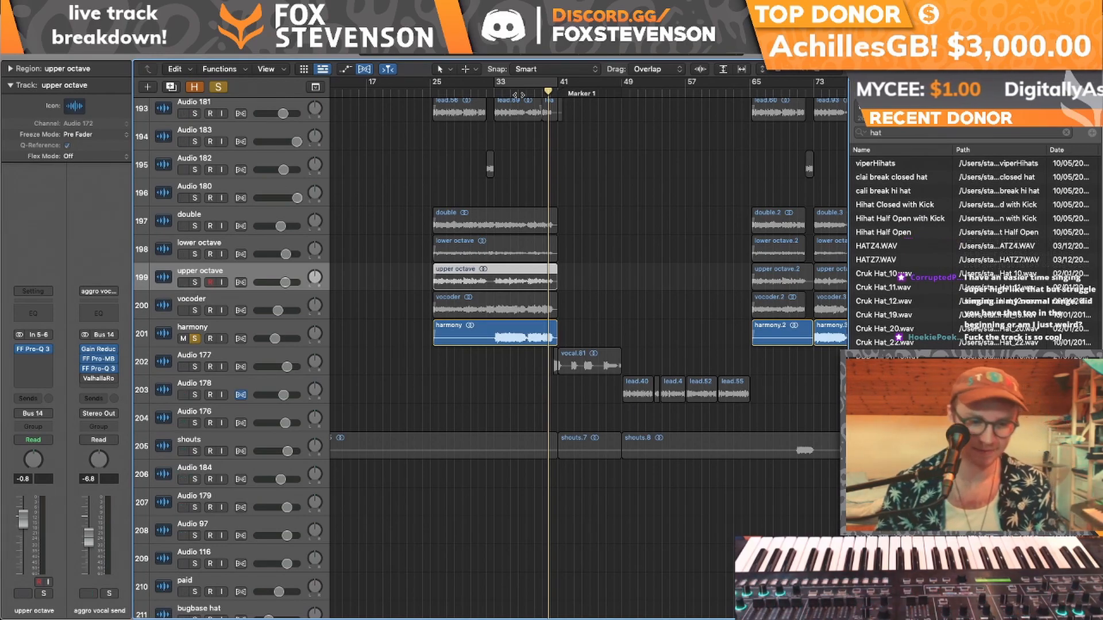
scroll(462, 136, "up", 2)
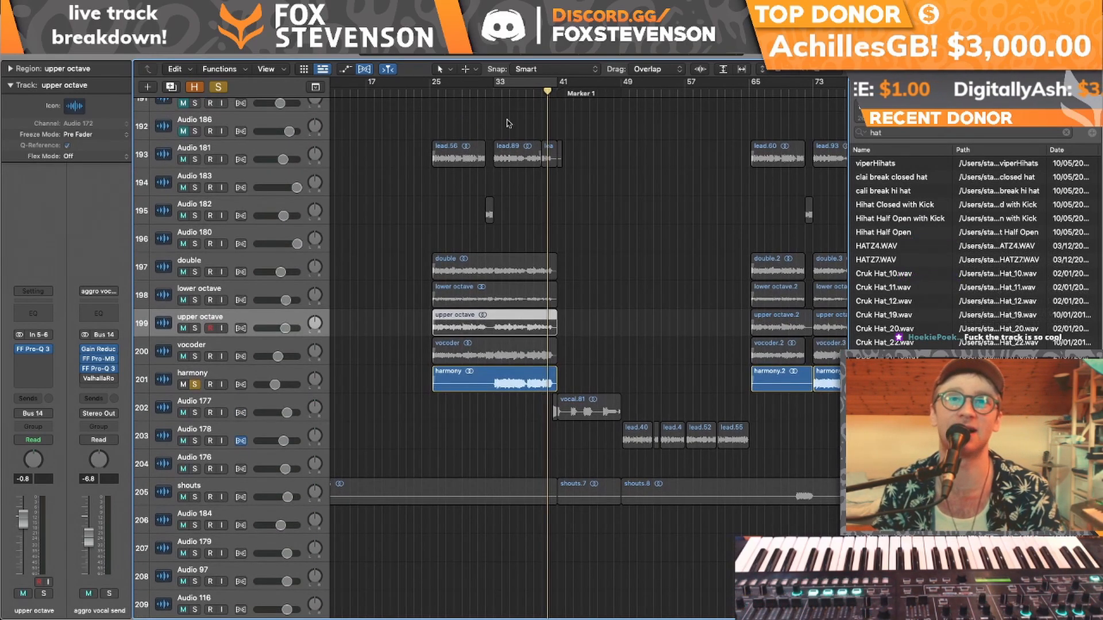
- Cycle bars 33 to 41 and play harmony together with double, upper octave and Audio 181
left_click_drag(498, 88, 561, 88)
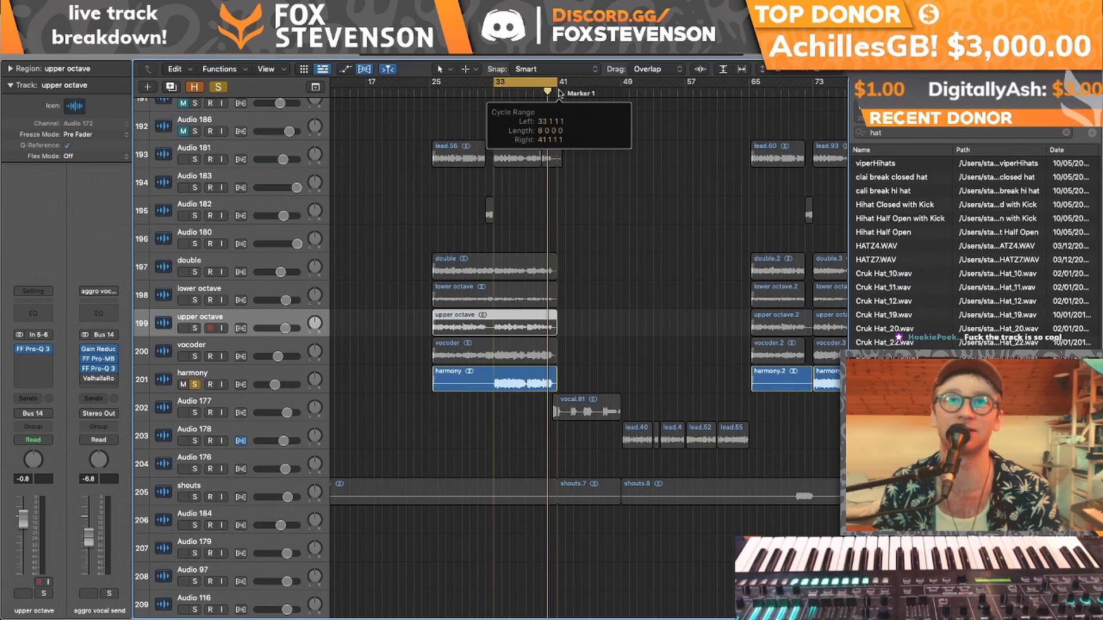
left_click(195, 300)
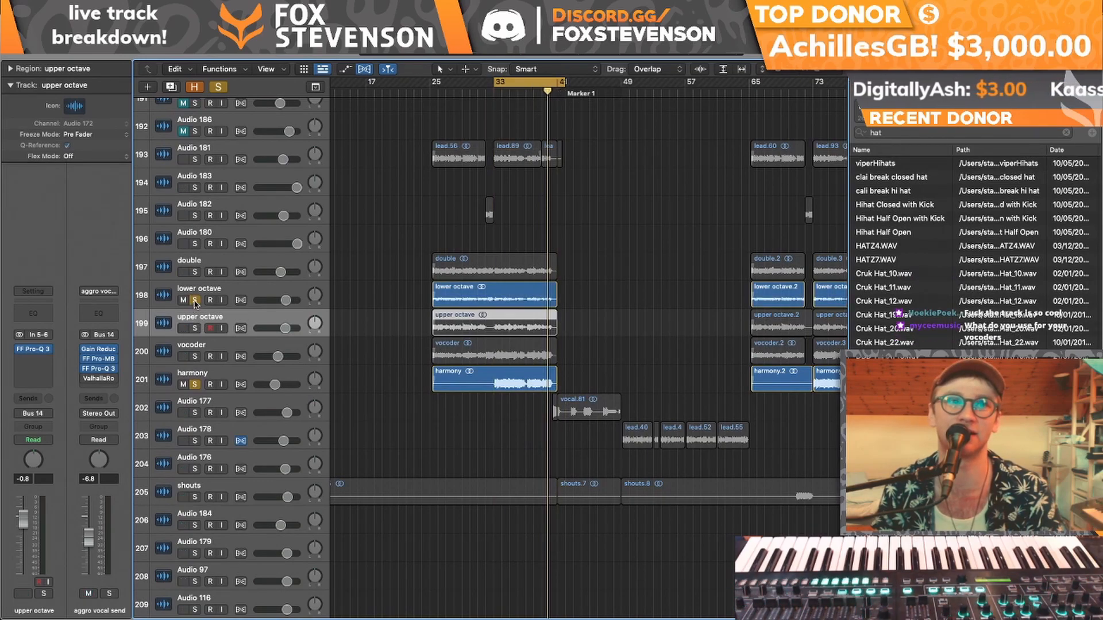
left_click(195, 300)
left_click(195, 271)
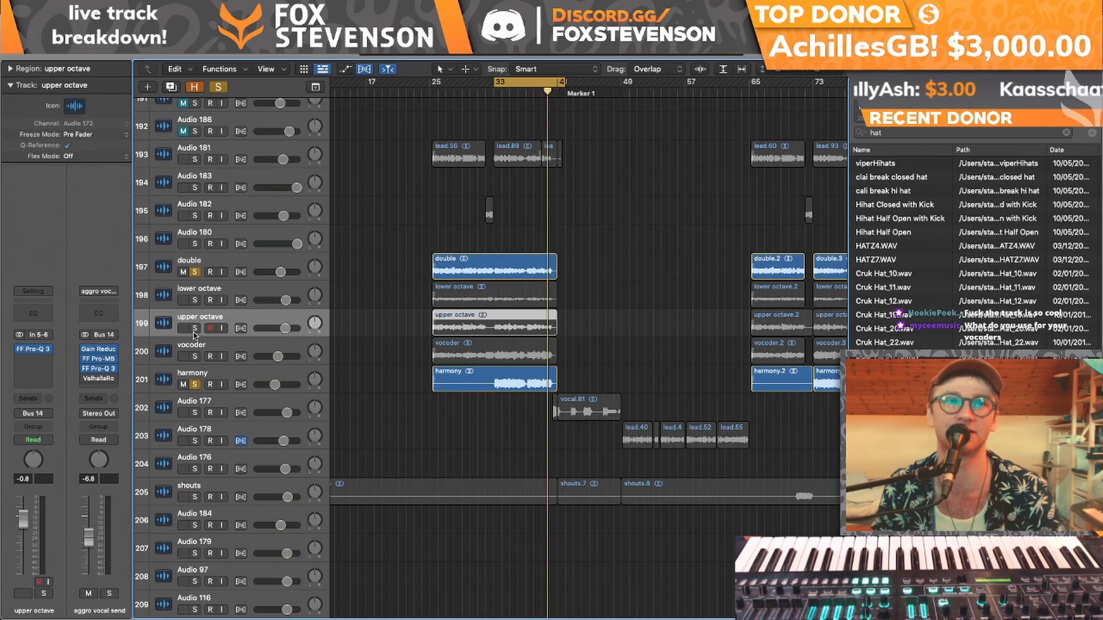
left_click(195, 328)
key("space")
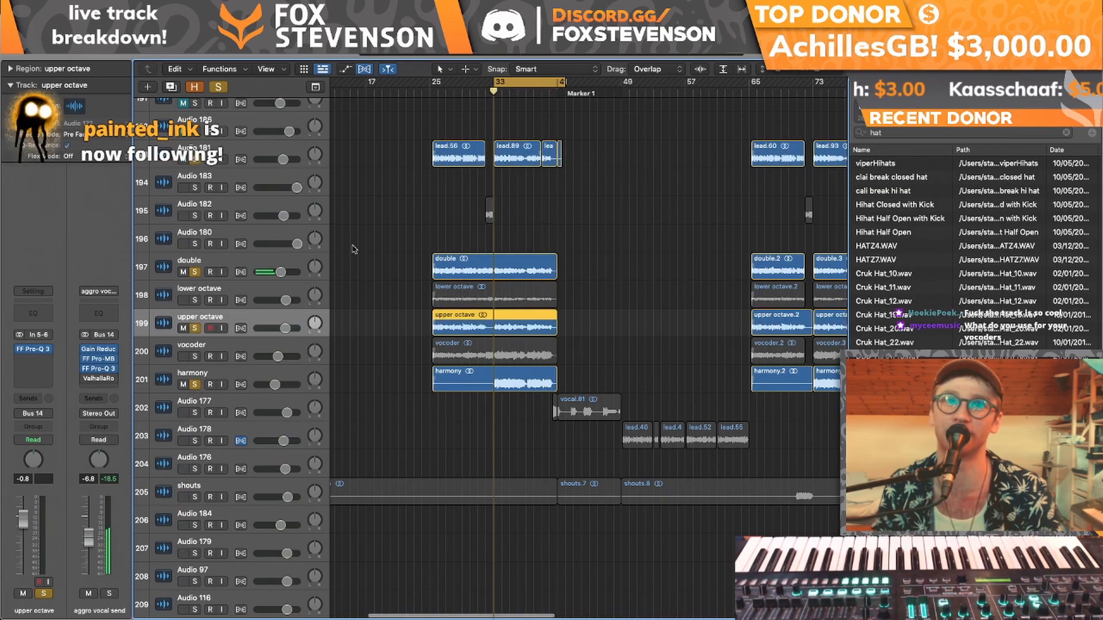
- Clear all the solos and play the full mix with bars 41 to 53 cycled
left_click(195, 329)
left_click(516, 83)
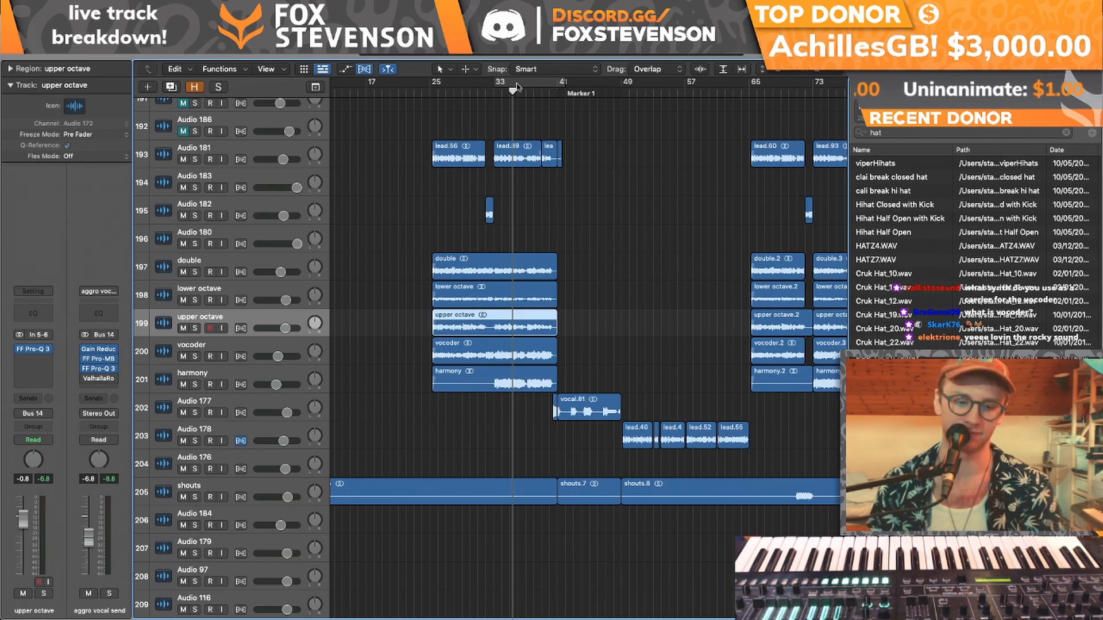
scroll(659, 169, "right", 3)
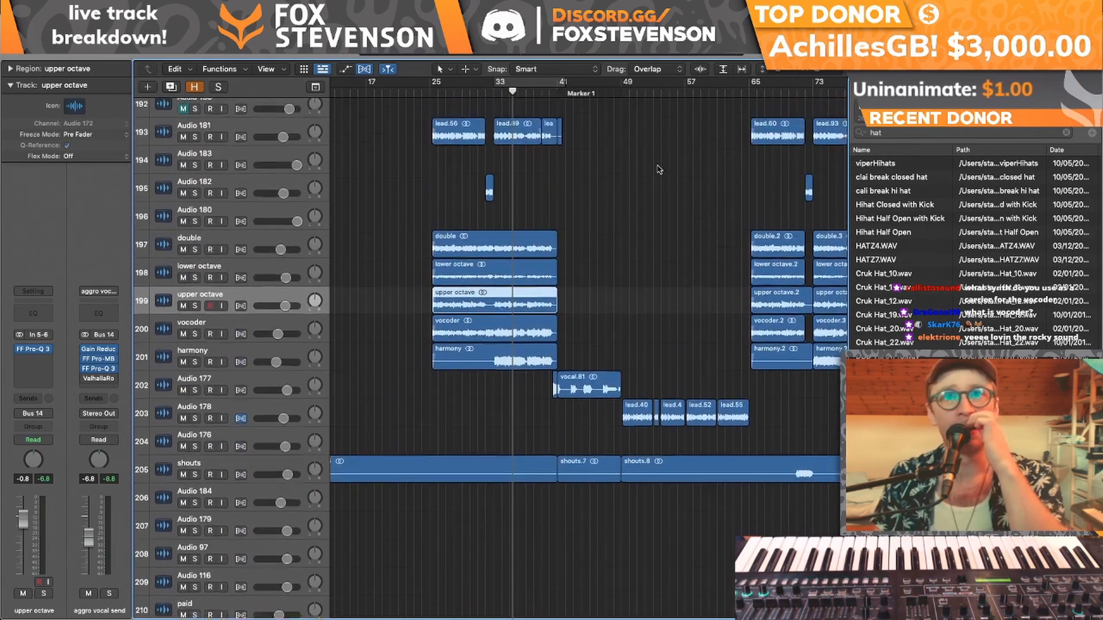
left_click_drag(503, 85, 596, 85)
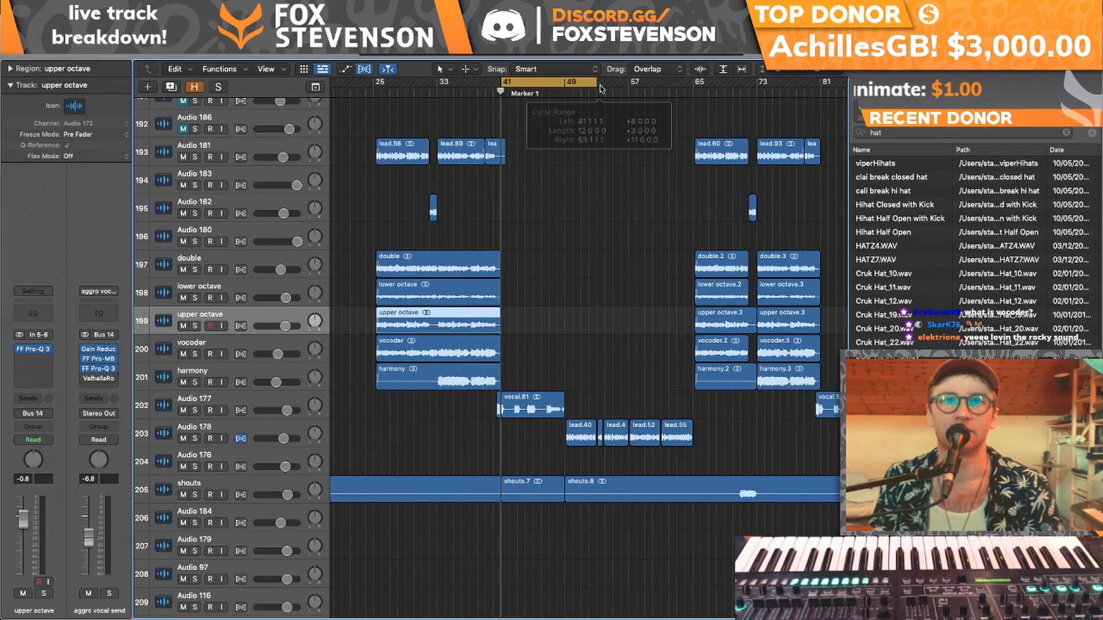
scroll(598, 349, "up", 15)
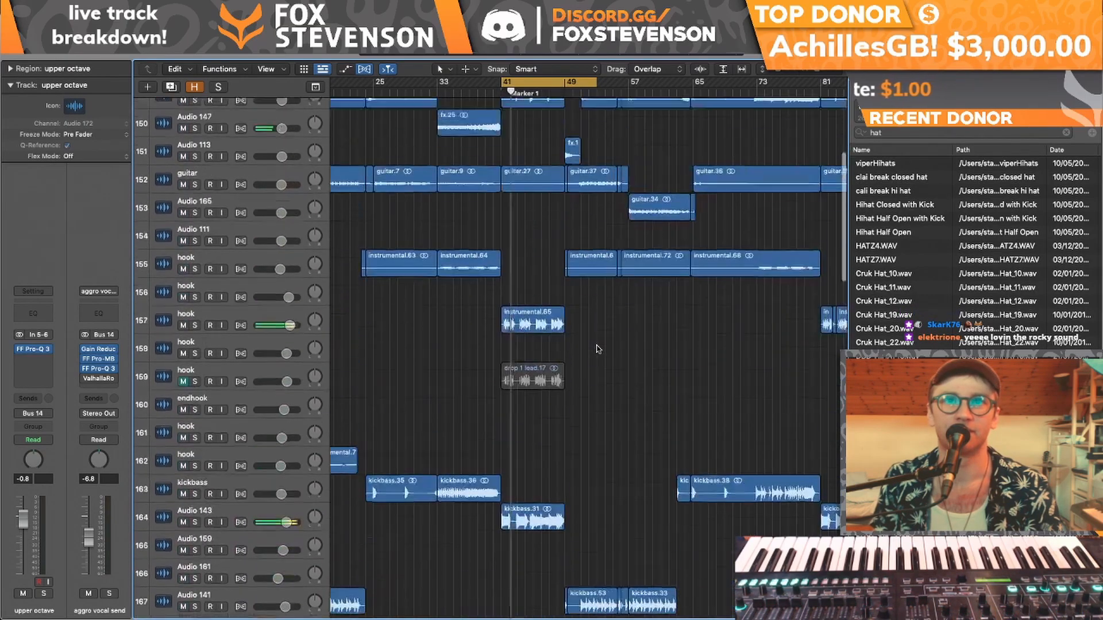
scroll(598, 349, "up", 3)
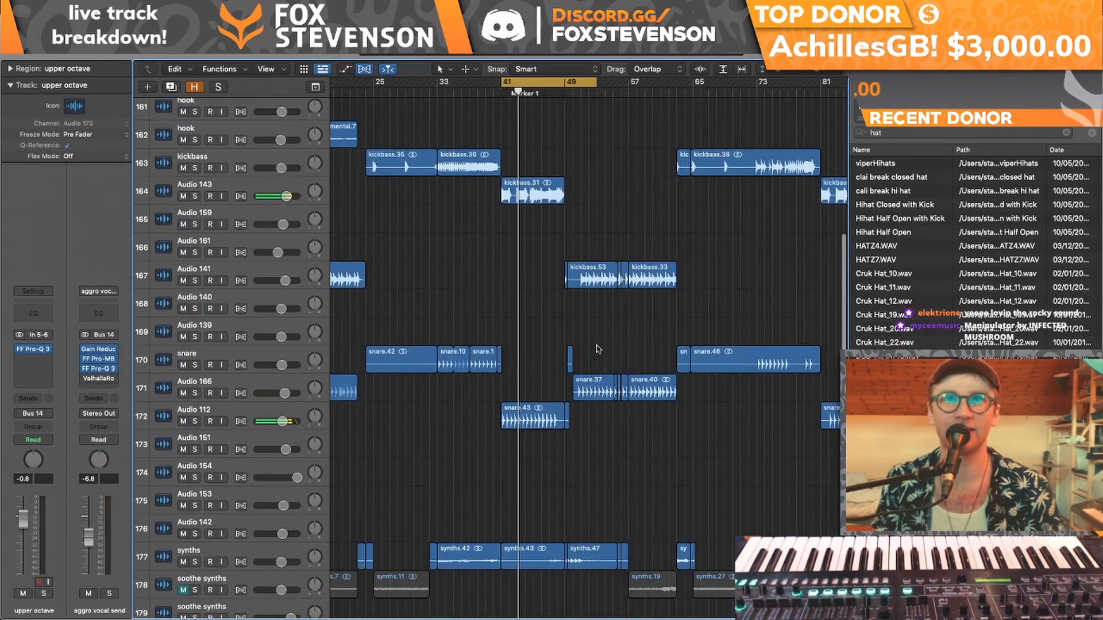
- Select the Audio 143 kickbass track to show its channel strip and look over the tracks used from bar 41
left_click(191, 204)
scroll(172, 201, "up", 10)
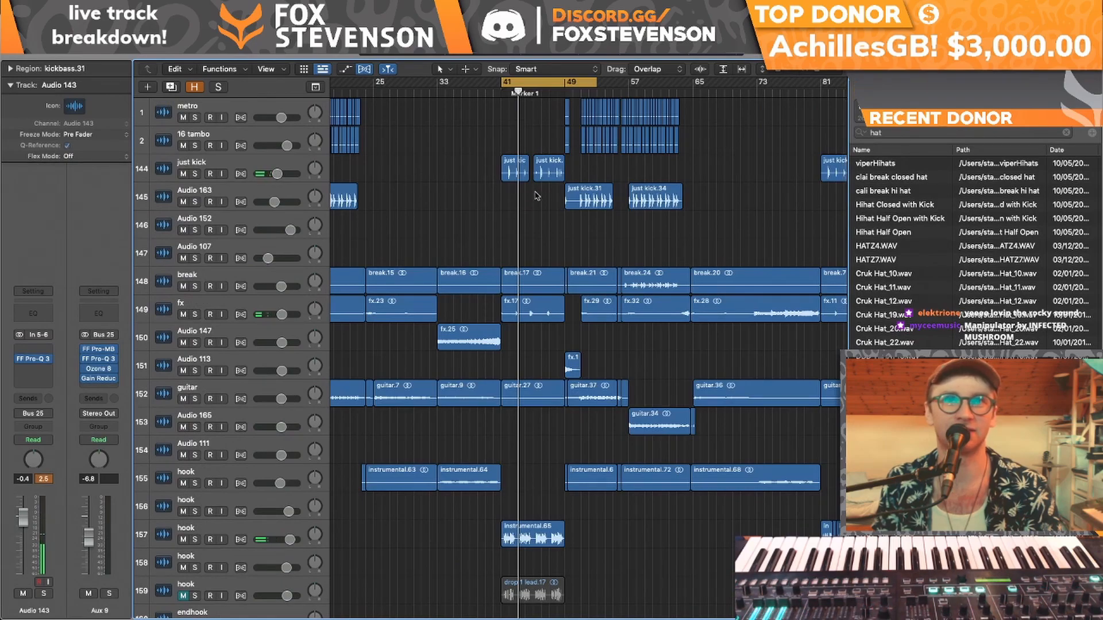
scroll(529, 203, "down", 20)
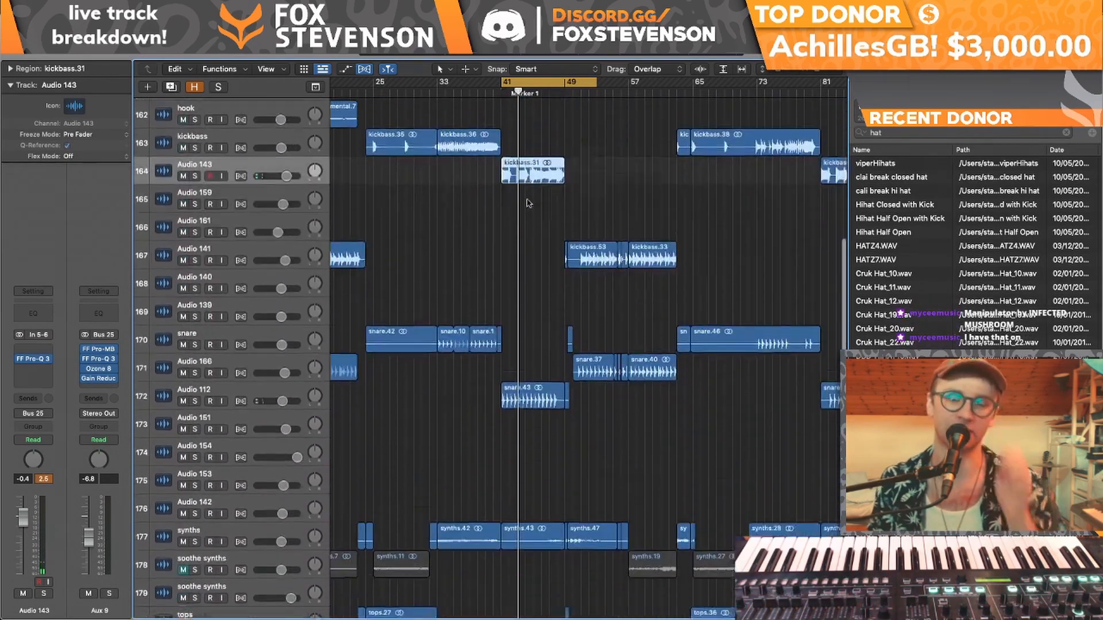
scroll(529, 204, "down", 1)
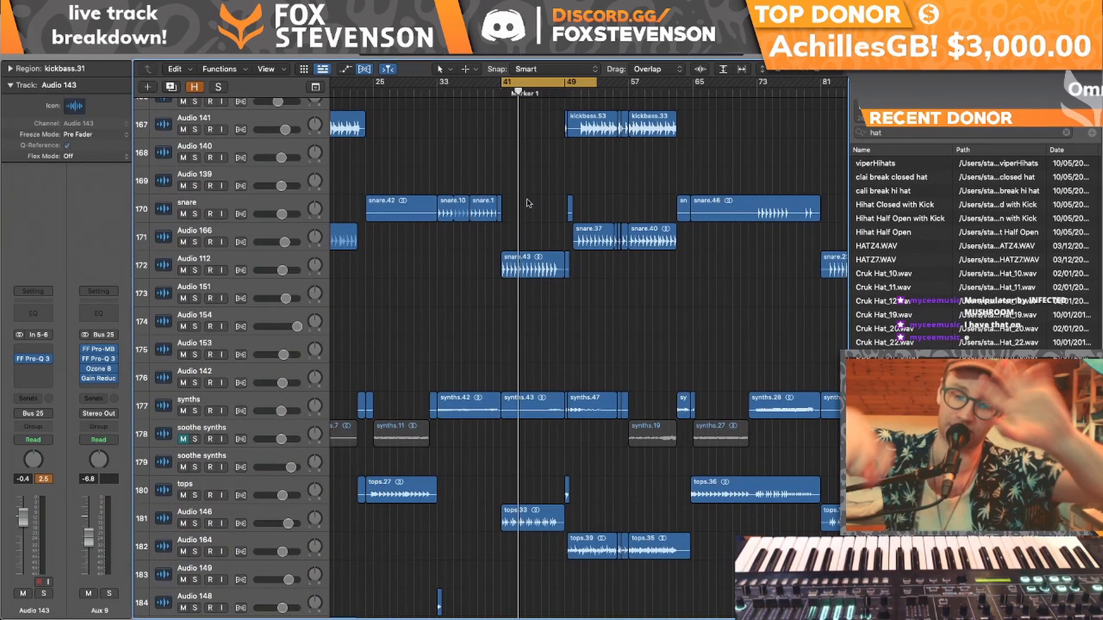
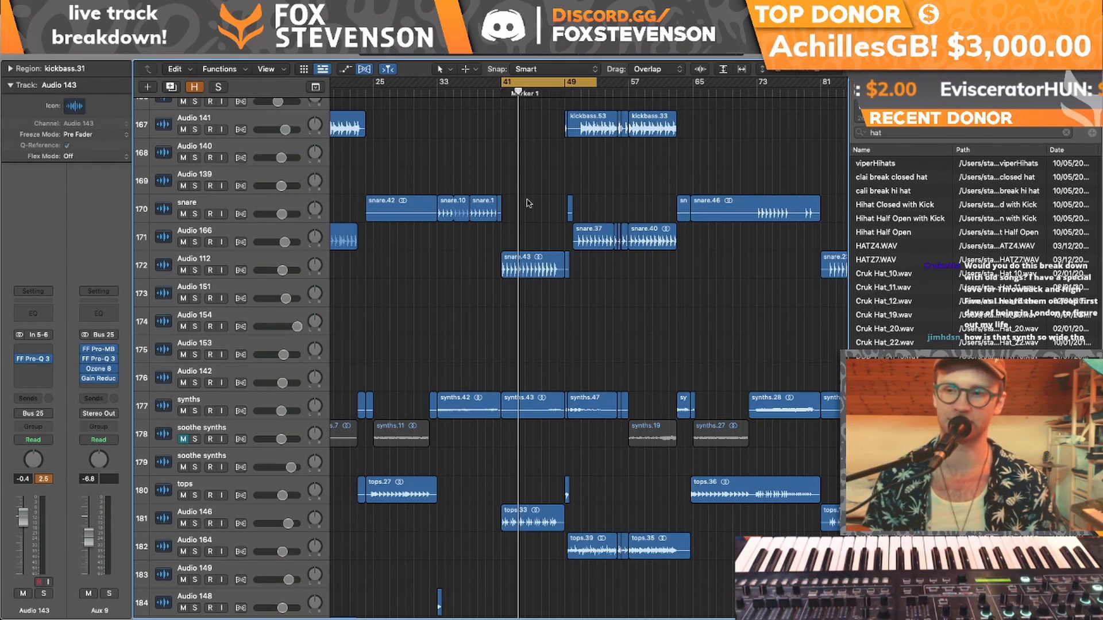
scroll(525, 204, "down", 10)
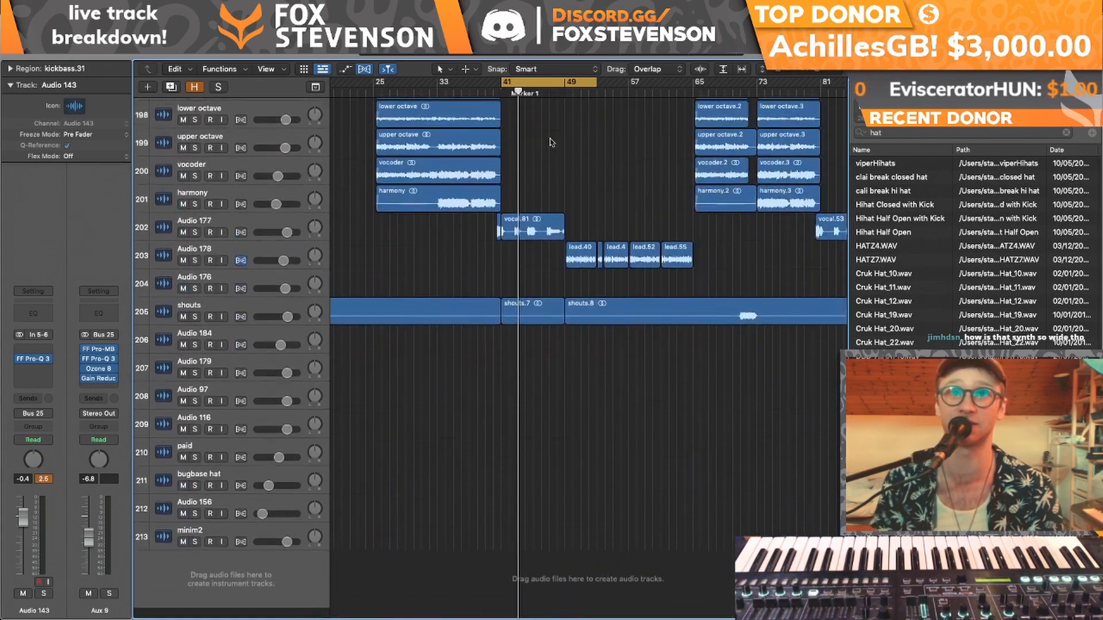
- Play the full mix with bars 49 to 65 cycled and look over the tracks used in that section
left_click_drag(566, 82, 693, 83)
key("space")
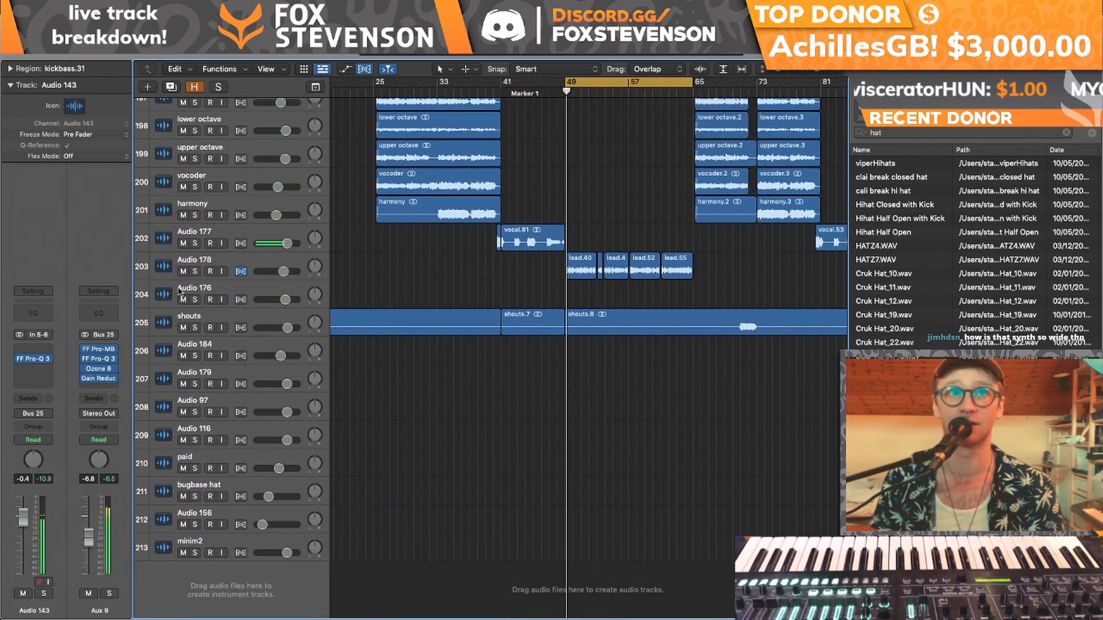
scroll(195, 276, "up", 3)
scroll(195, 277, "right", 1)
scroll(402, 257, "up", 9)
scroll(402, 256, "right", 1)
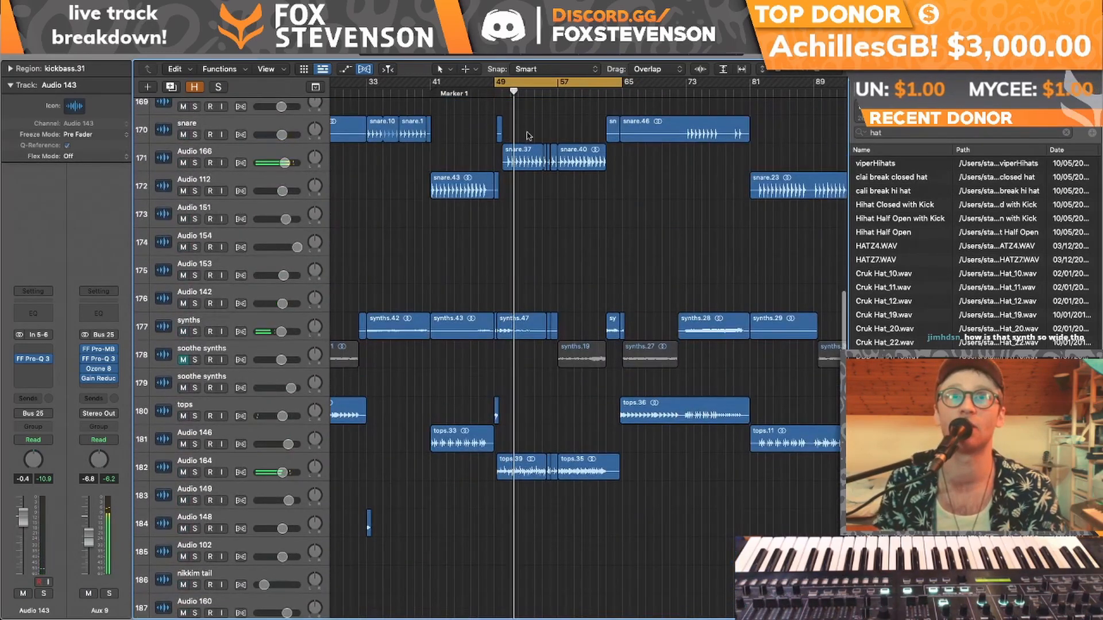
scroll(499, 206, "up", 9)
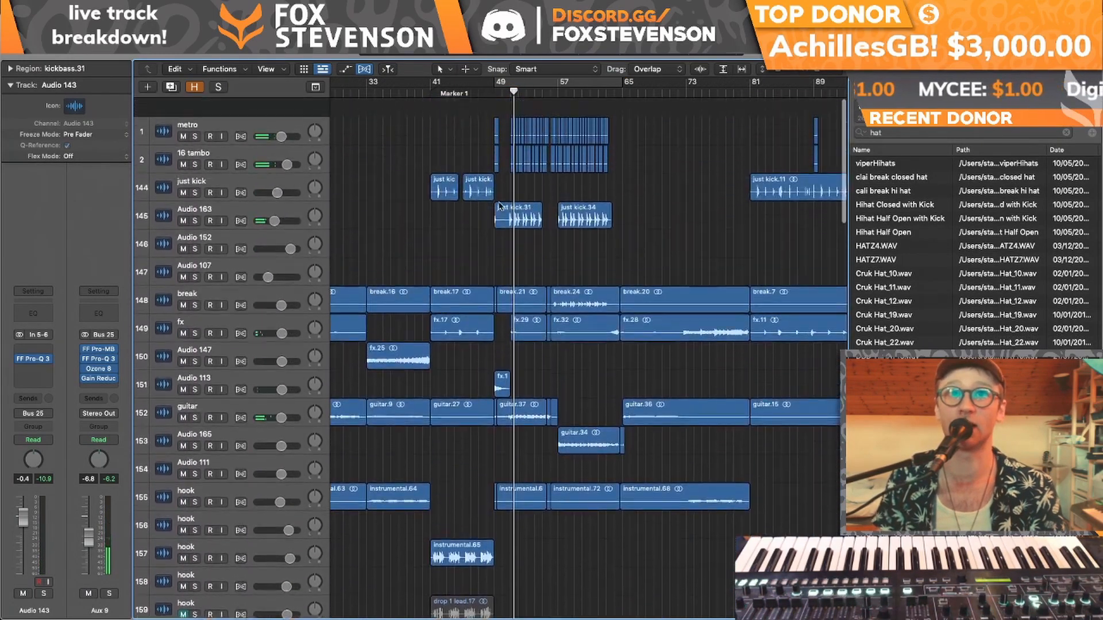
left_click_drag(495, 90, 622, 90)
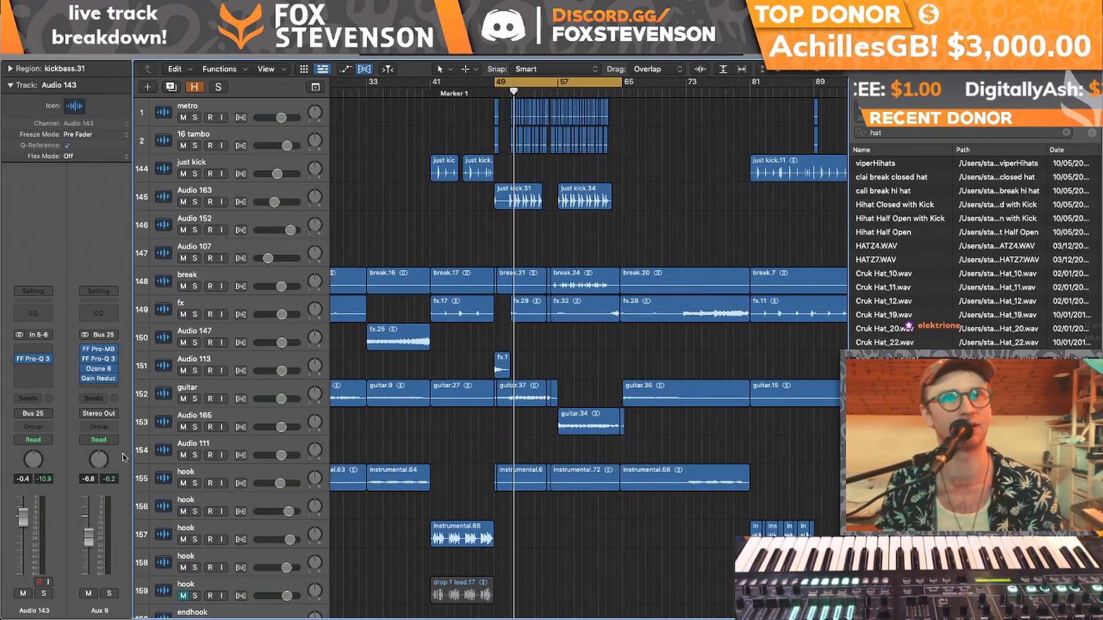
- Solo the guitar track with the cycle off, compare its playback from about bar 10 and bar 49, and clear the solo
left_click(154, 396)
mouse_move(195, 398)
left_mouse_down()
mouse_move(198, 441)
mouse_move(195, 396)
left_mouse_up()
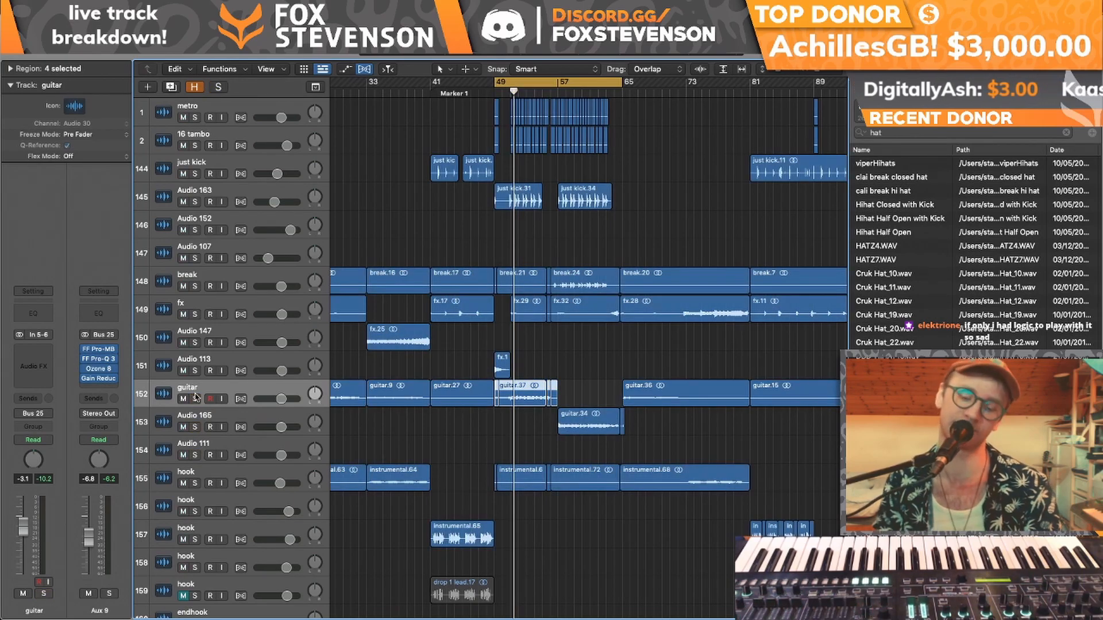
scroll(442, 336, "left", 10)
left_click(410, 93)
left_click(195, 399)
key("space")
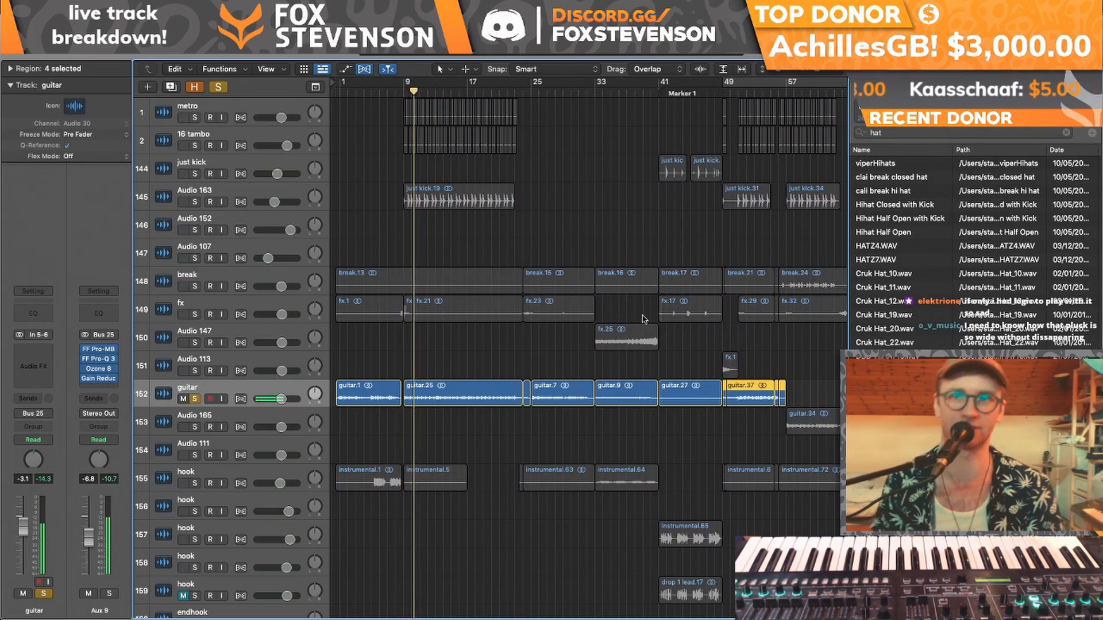
left_click(722, 90)
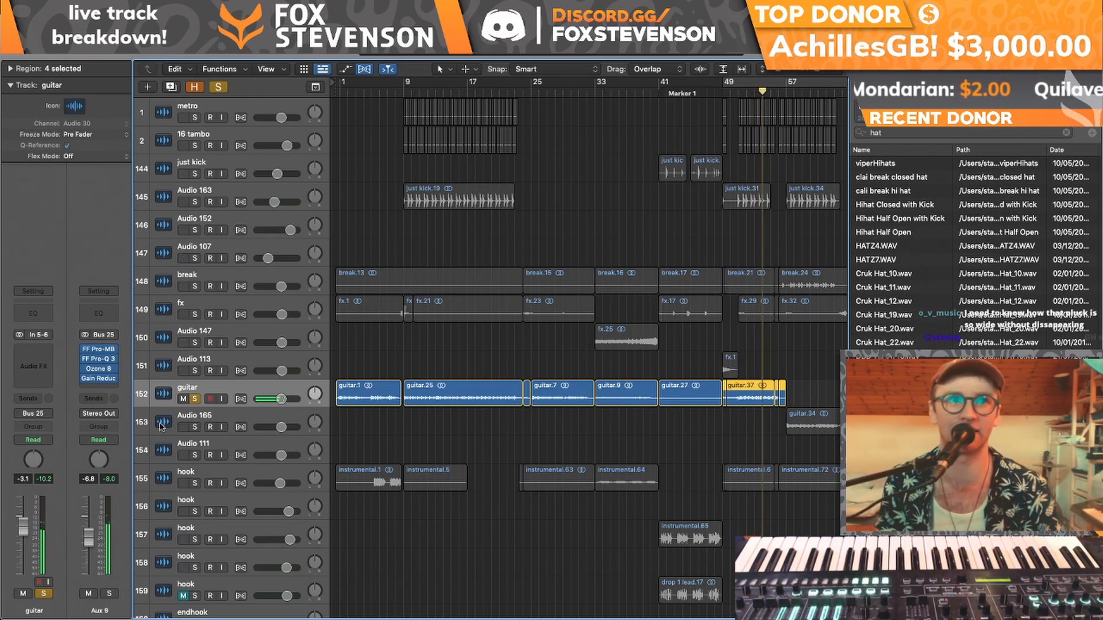
key("s")
- Mute the Audio 178 lead vocal and compare the rest of the mix from about bar 10 and about bar 51
scroll(390, 323, "right", 5)
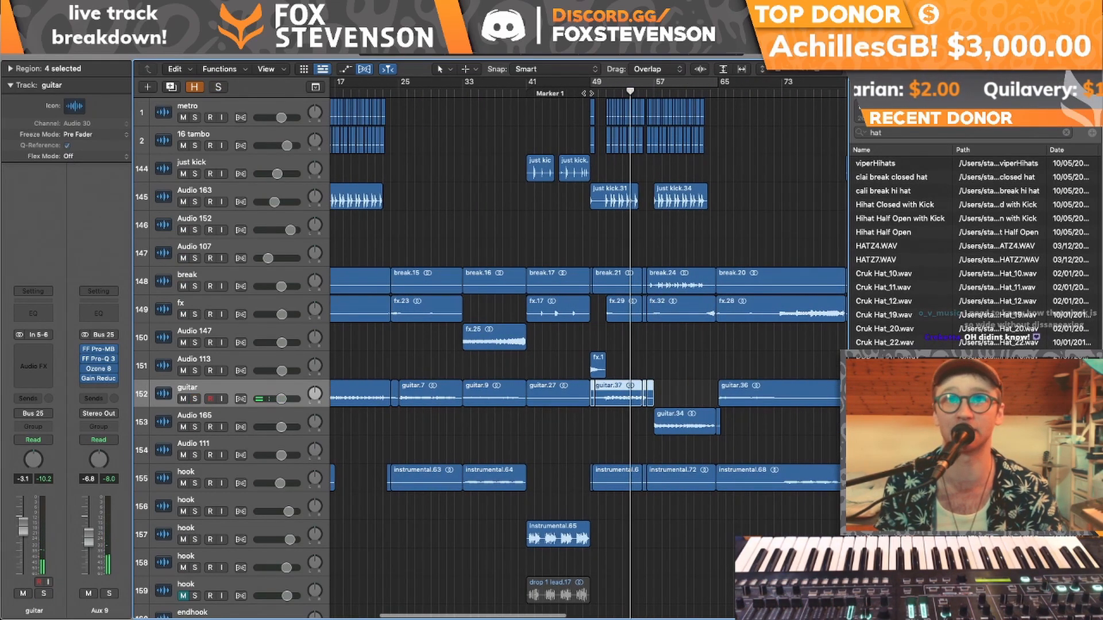
scroll(576, 99, "down", 15)
scroll(586, 94, "left", 3)
scroll(545, 318, "down", 10)
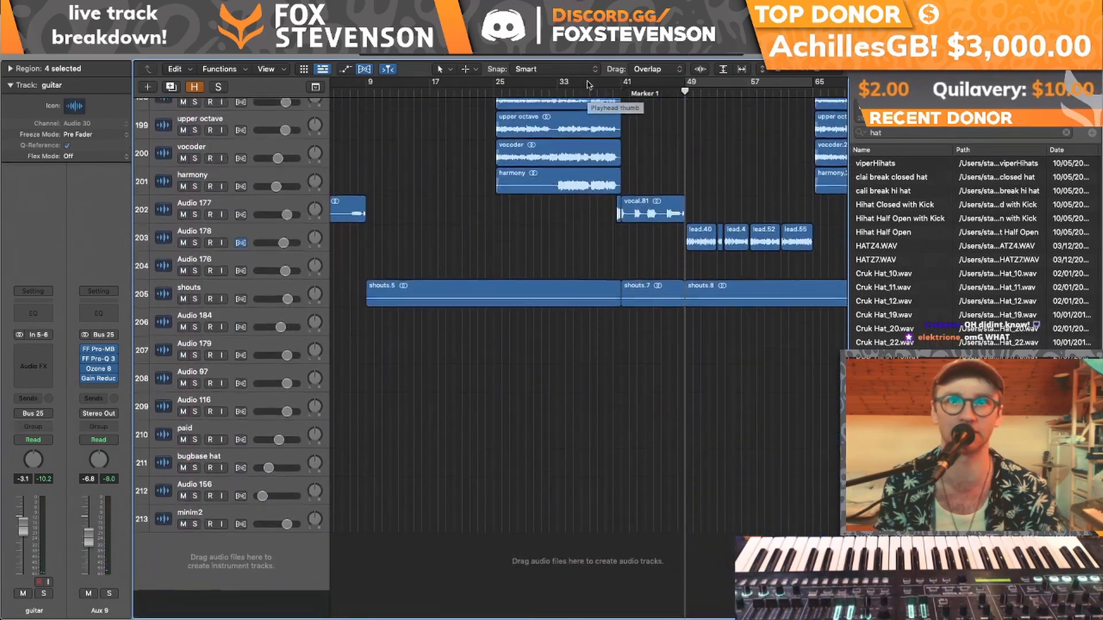
scroll(544, 318, "up", 4)
left_click(182, 420)
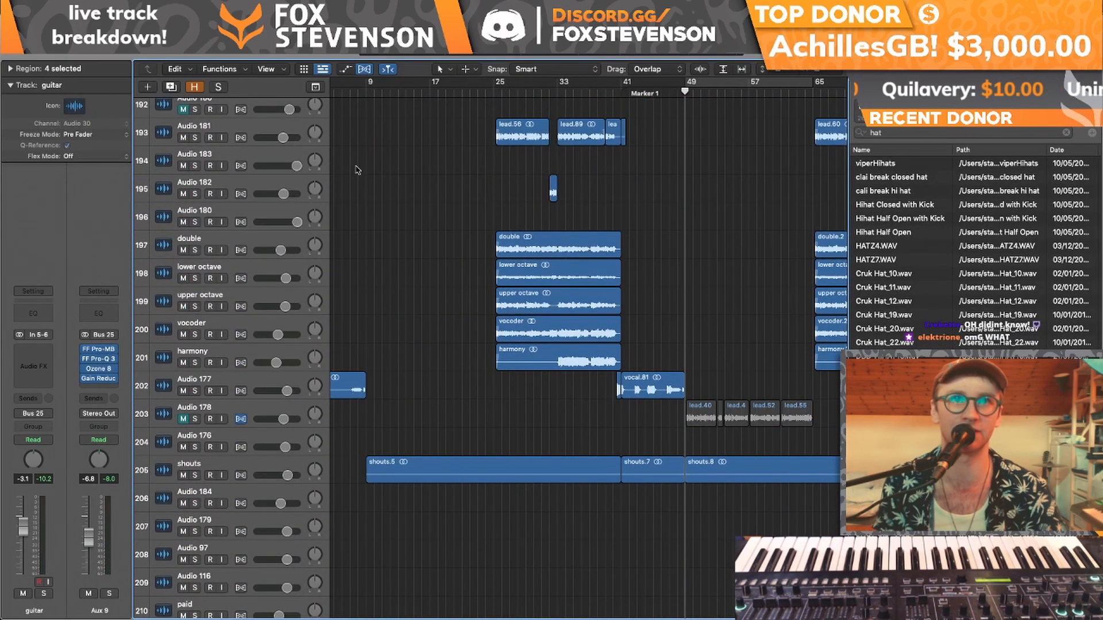
double_click(379, 93)
scroll(653, 199, "up", 10)
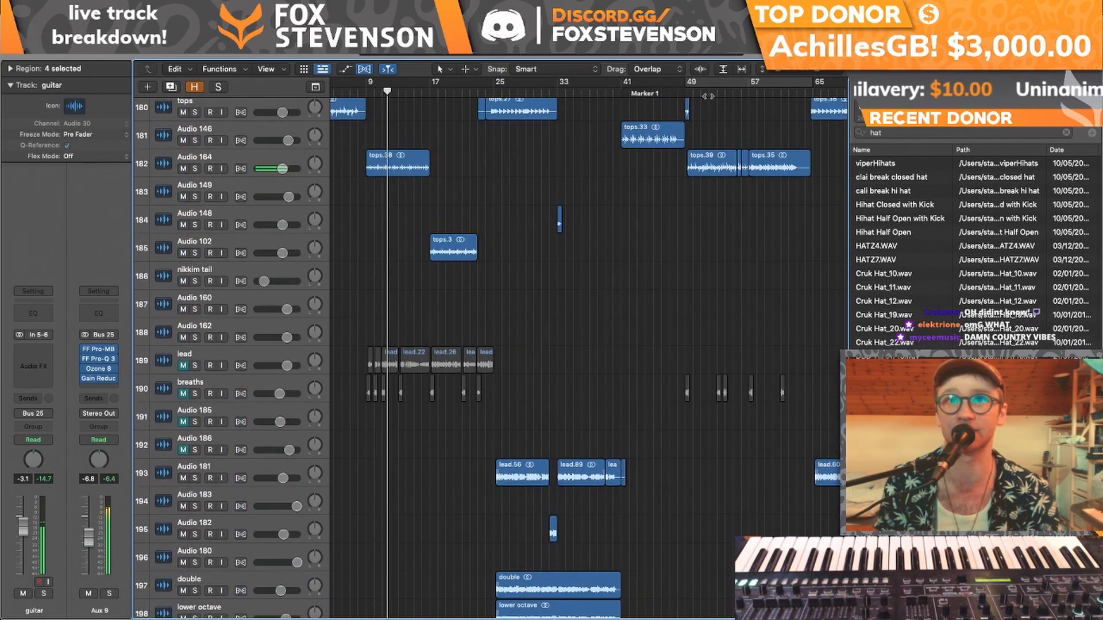
left_click(710, 92)
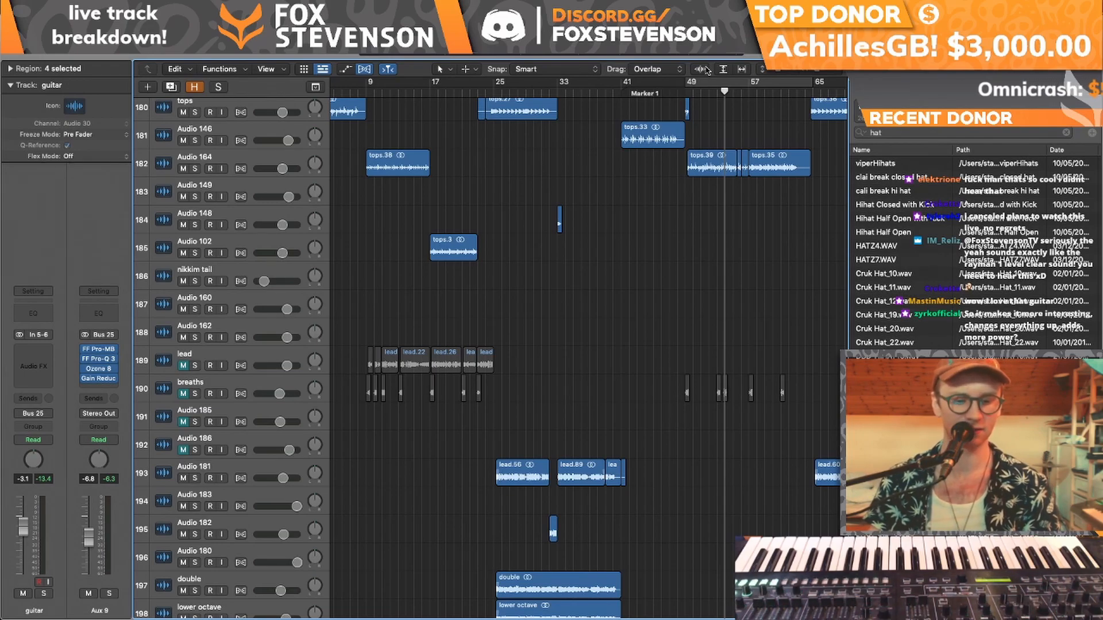
- Cycle bars 49 to 65 and play the synths track alone
scroll(670, 362, "up", 8)
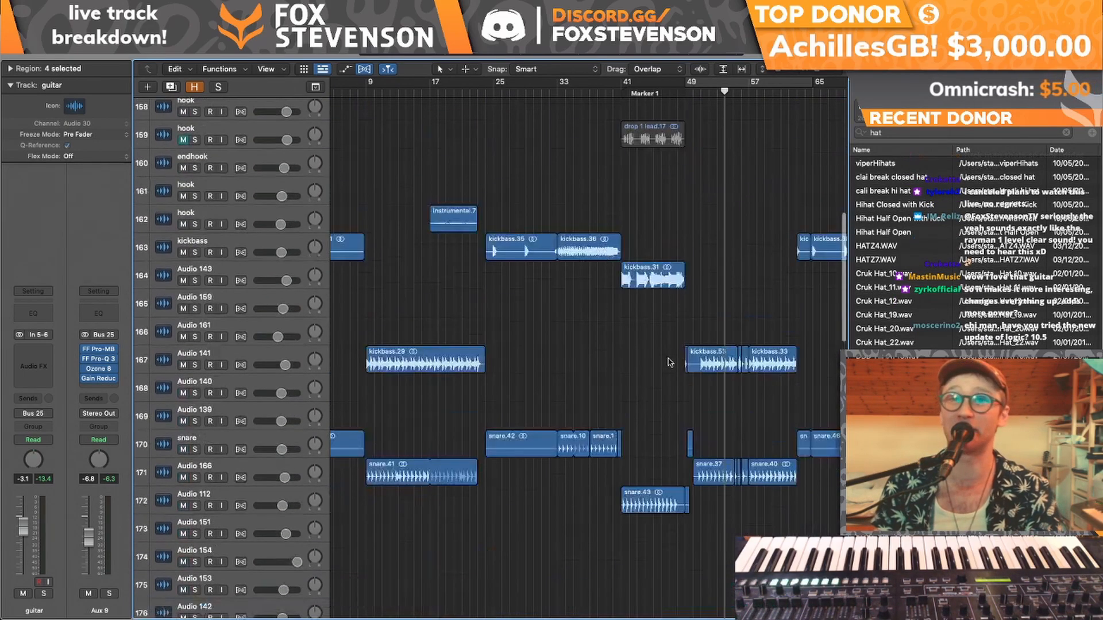
scroll(670, 363, "up", 6)
scroll(669, 363, "right", 2)
left_click_drag(582, 82, 711, 82)
scroll(633, 290, "down", 2)
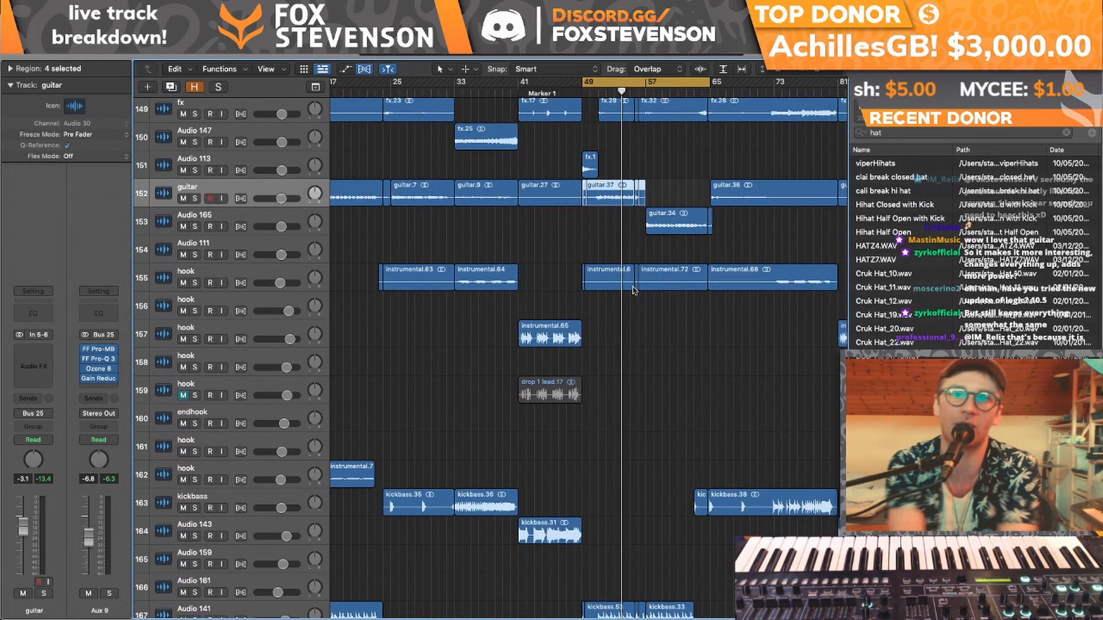
scroll(633, 290, "up", 4)
scroll(633, 290, "down", 12)
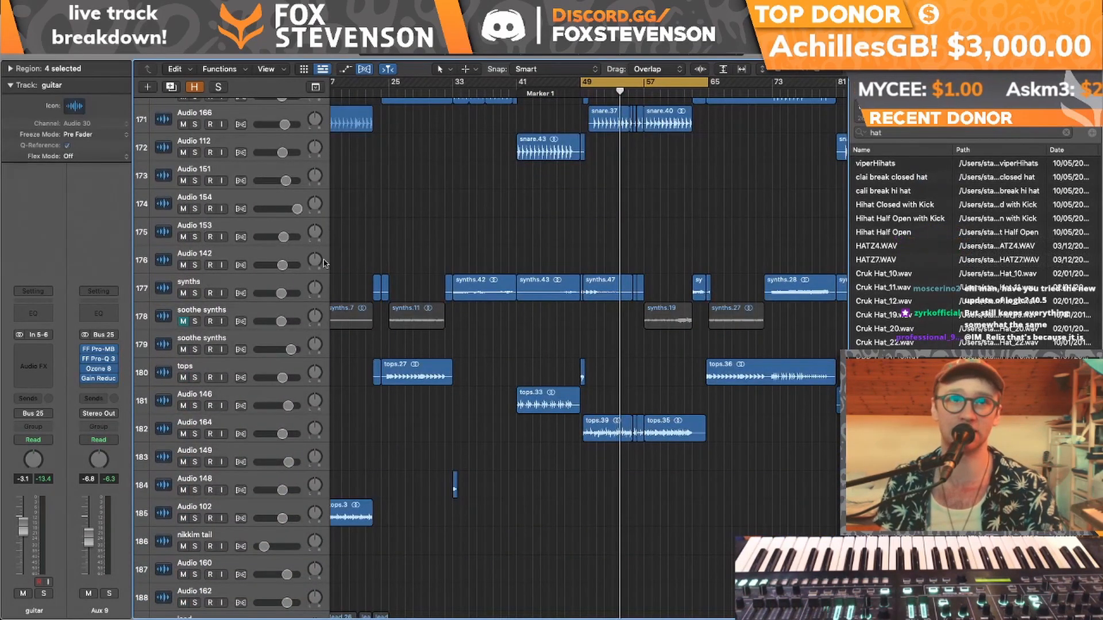
left_click(194, 293)
key("space")
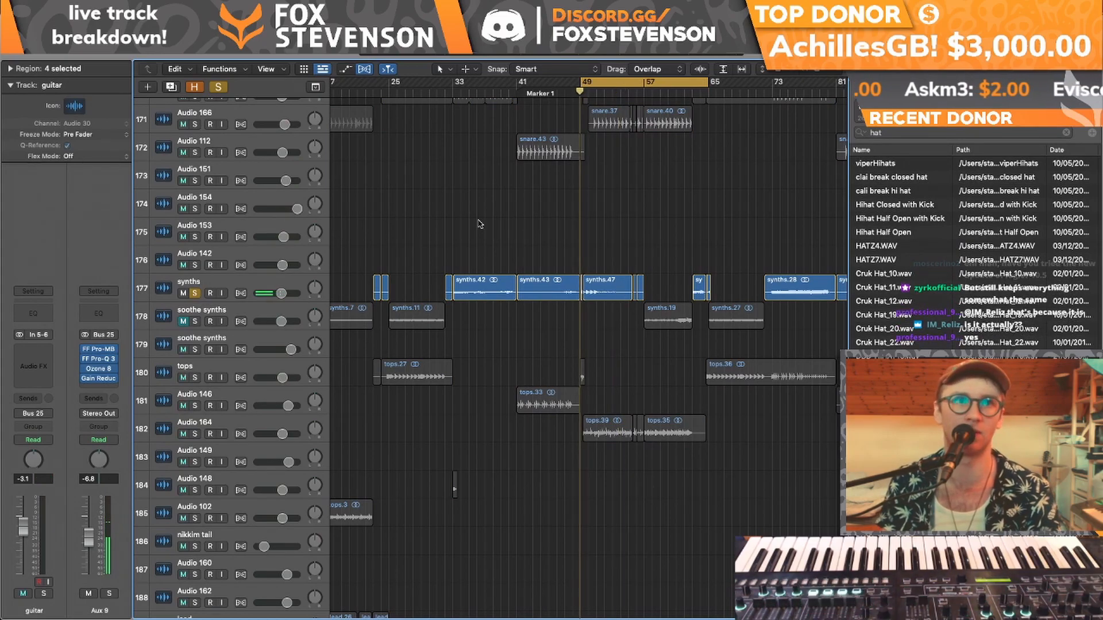
scroll(455, 482, "up", 12)
scroll(459, 282, "down", 12)
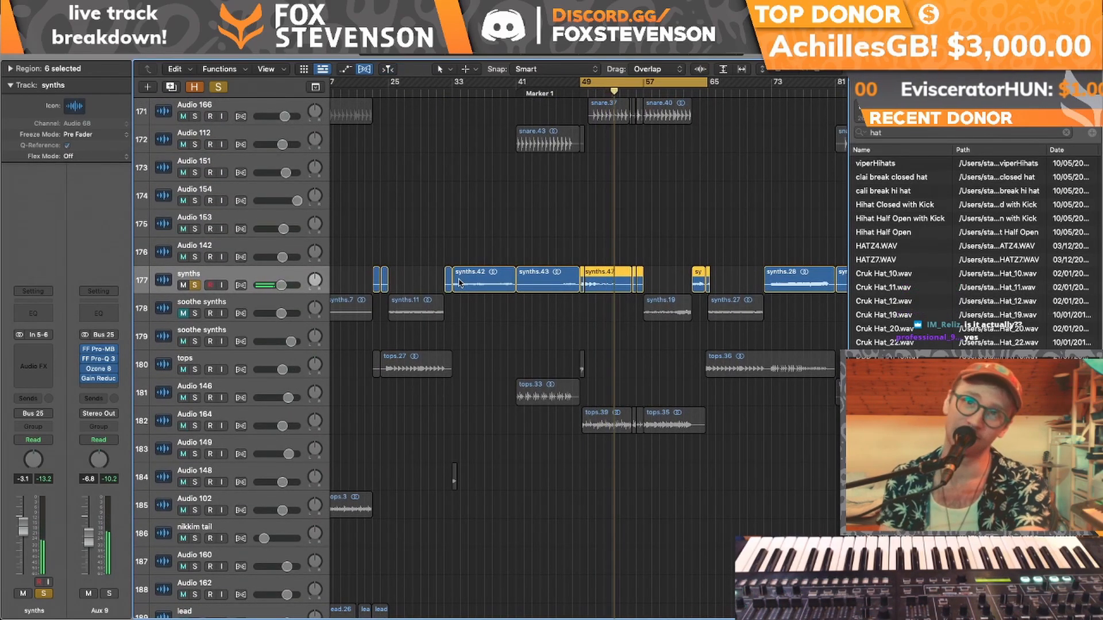
- Switch the cycle off and play the soloed synths from the start of the song
key("x")
key("x")
key("c")
key("Return")
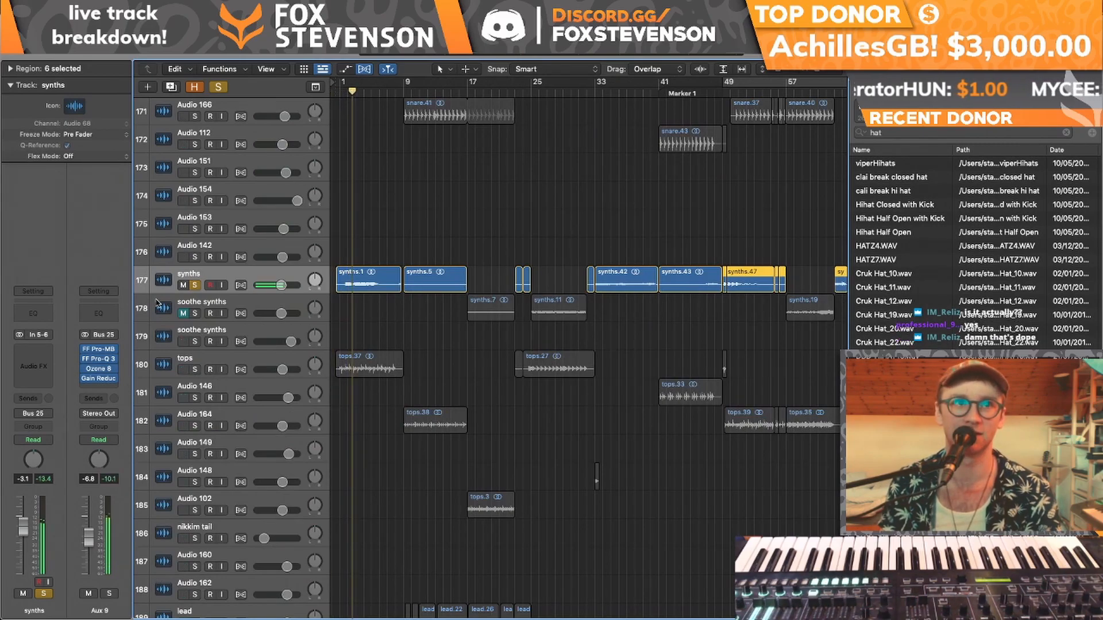
scroll(158, 302, "up", 10)
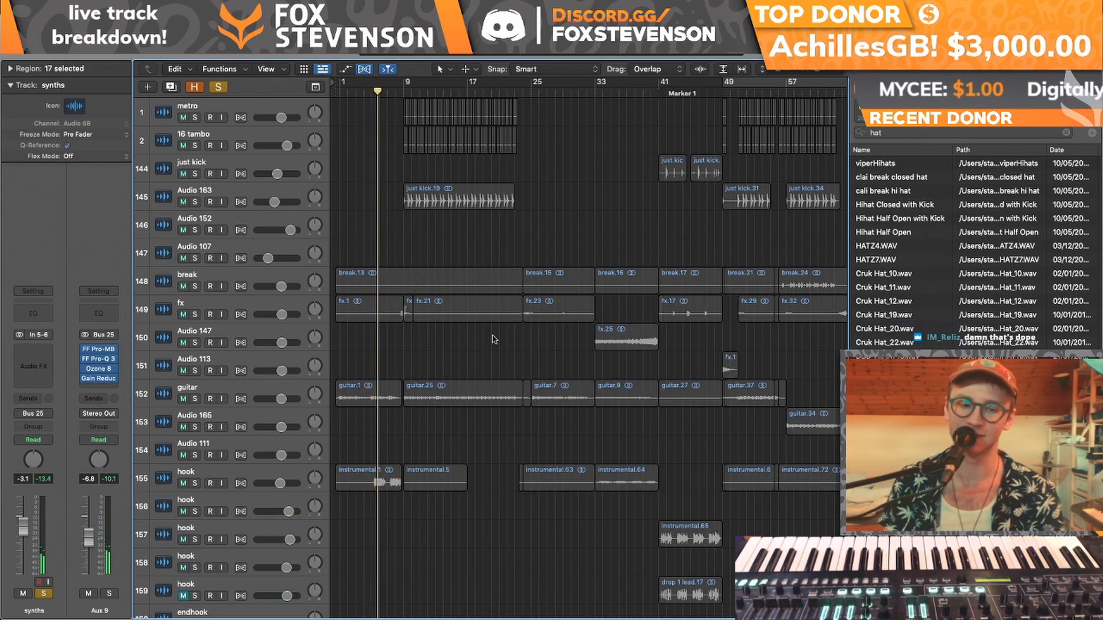
- Turn the cycle for bars 49 to 65 back on and play the soloed synths within it
scroll(492, 339, "right", 10)
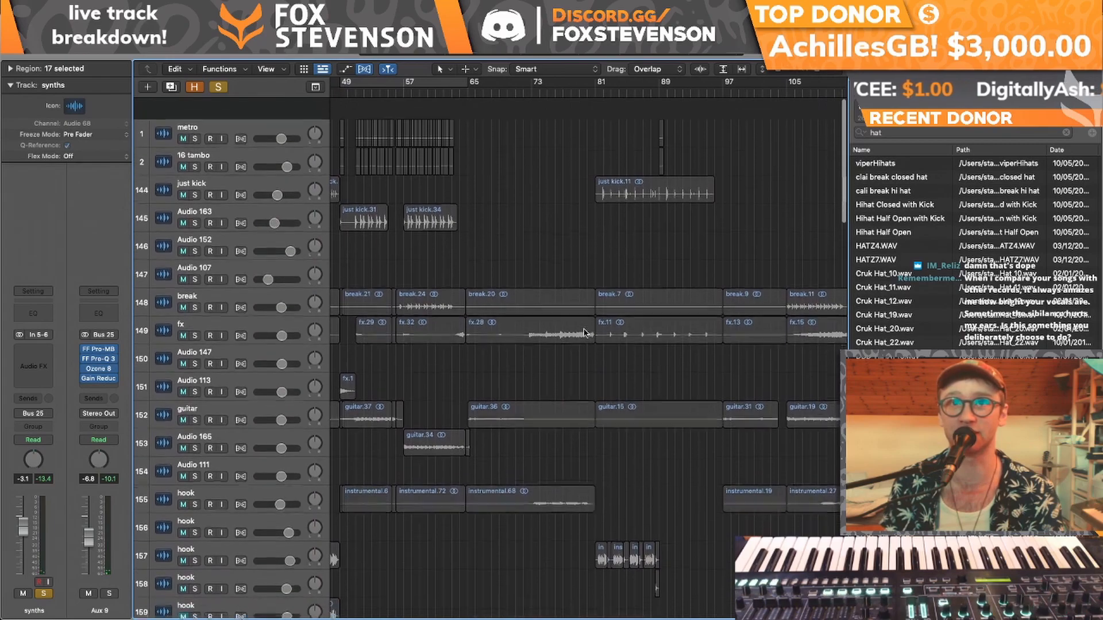
scroll(586, 335, "left", 5)
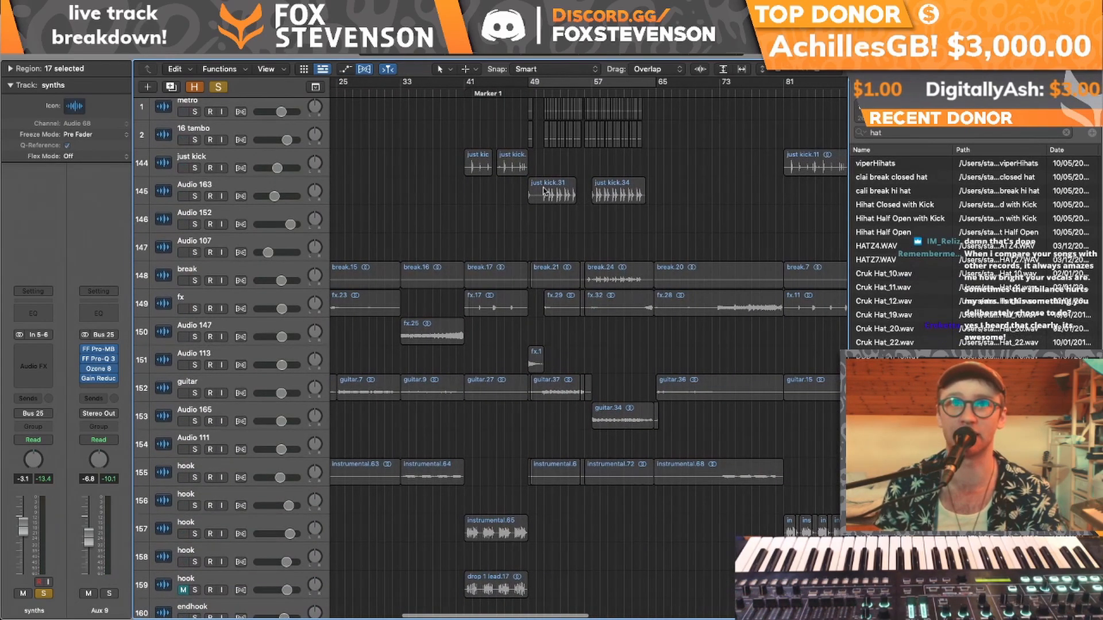
left_click(532, 82)
key("space")
scroll(446, 278, "down", 15)
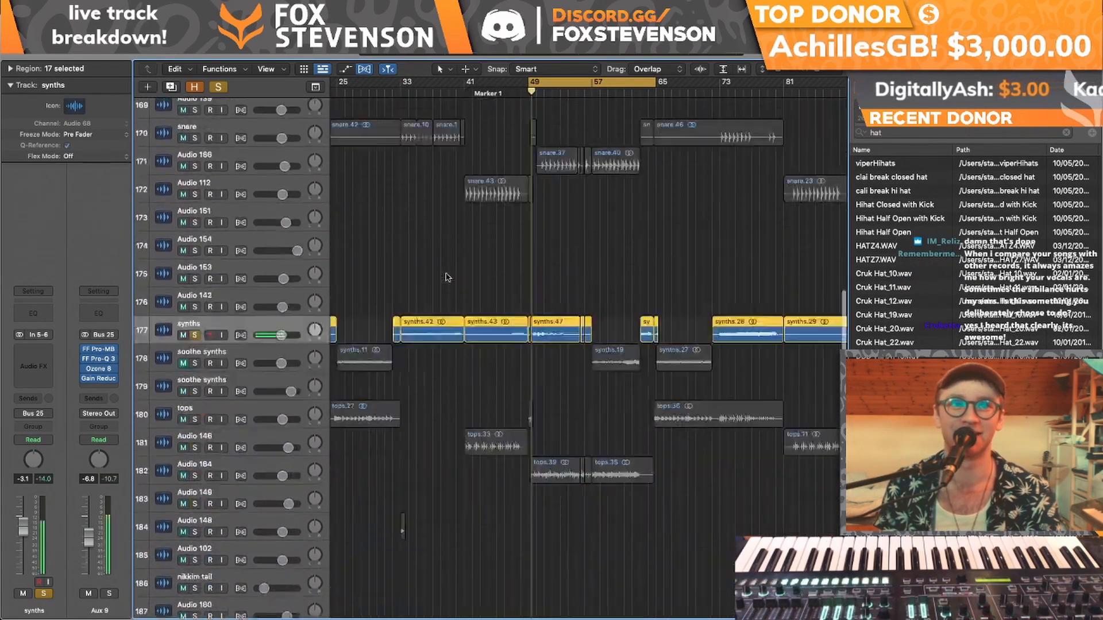
- Clear the synths solo, play the Audio 164 tops track alone, and clear its solo
left_click(195, 117)
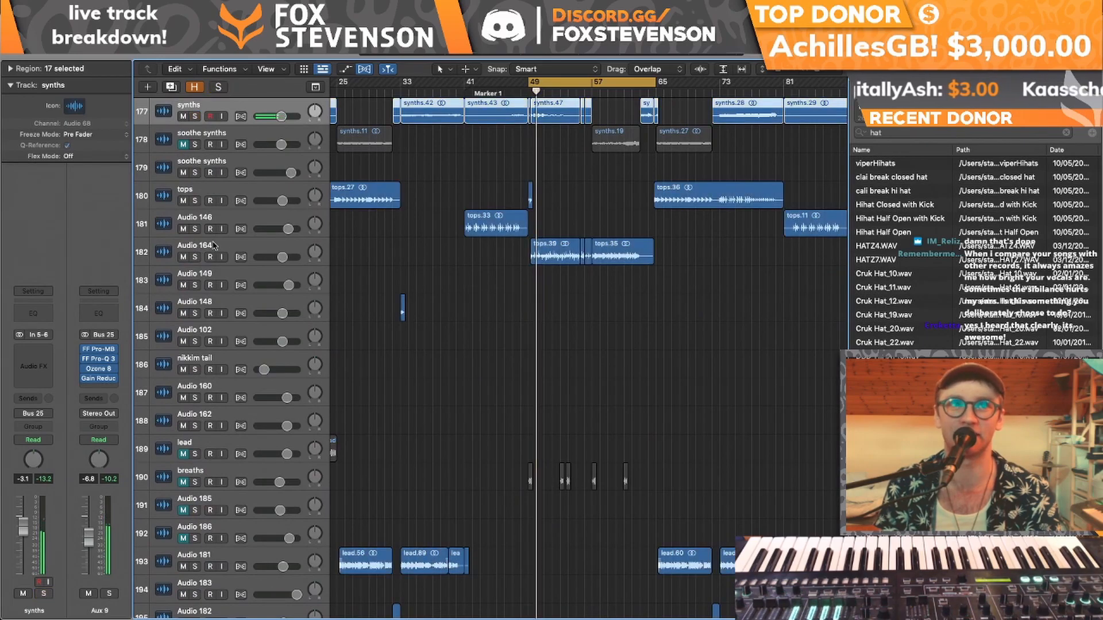
left_click(194, 256)
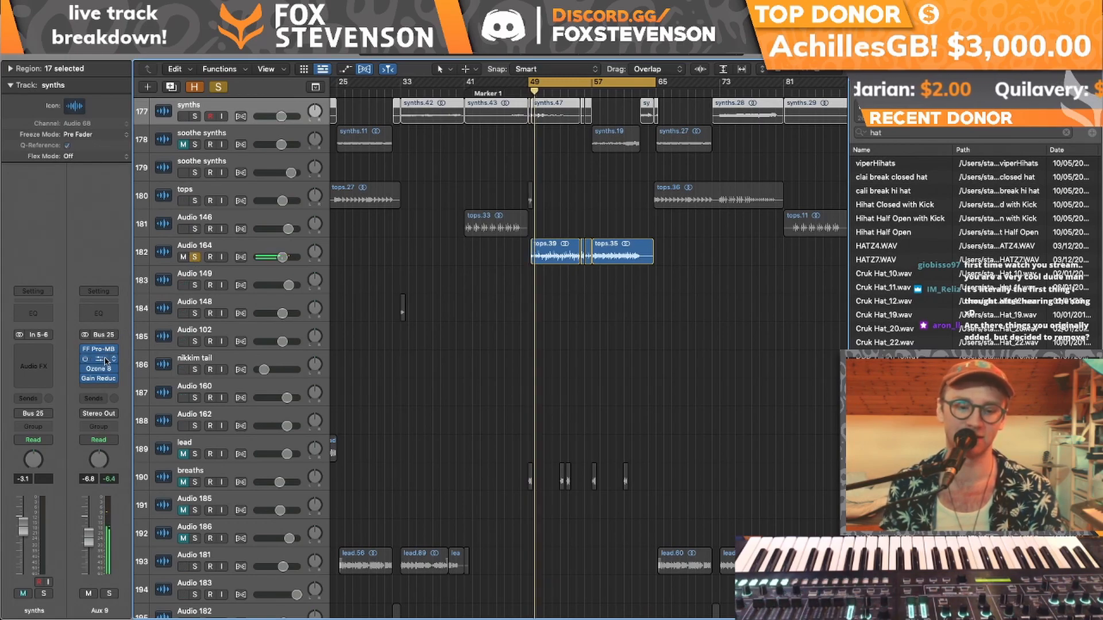
left_click(224, 86)
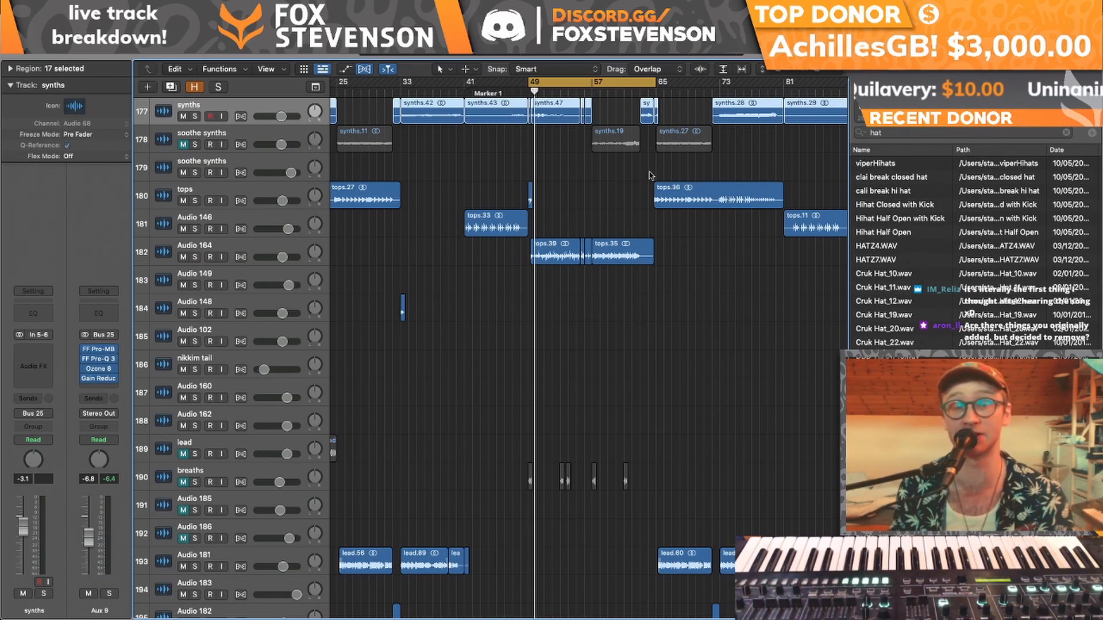
- Switch the cycle off and play the soothe synths track alone from about bar 57
left_click(621, 79)
scroll(408, 115, "right", 5)
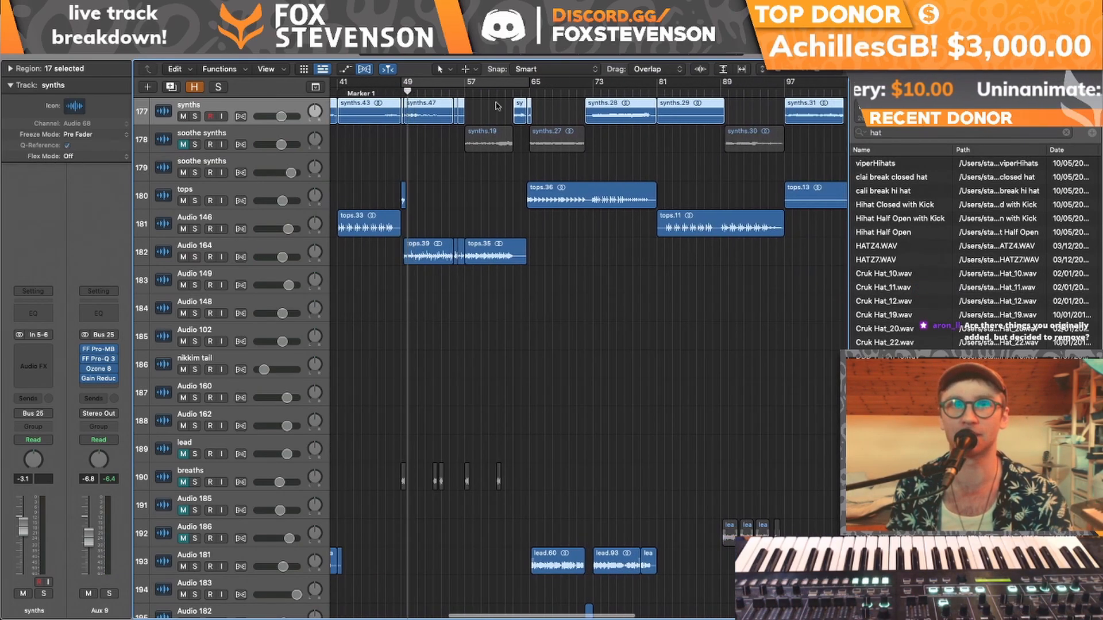
key("space")
left_click(194, 145)
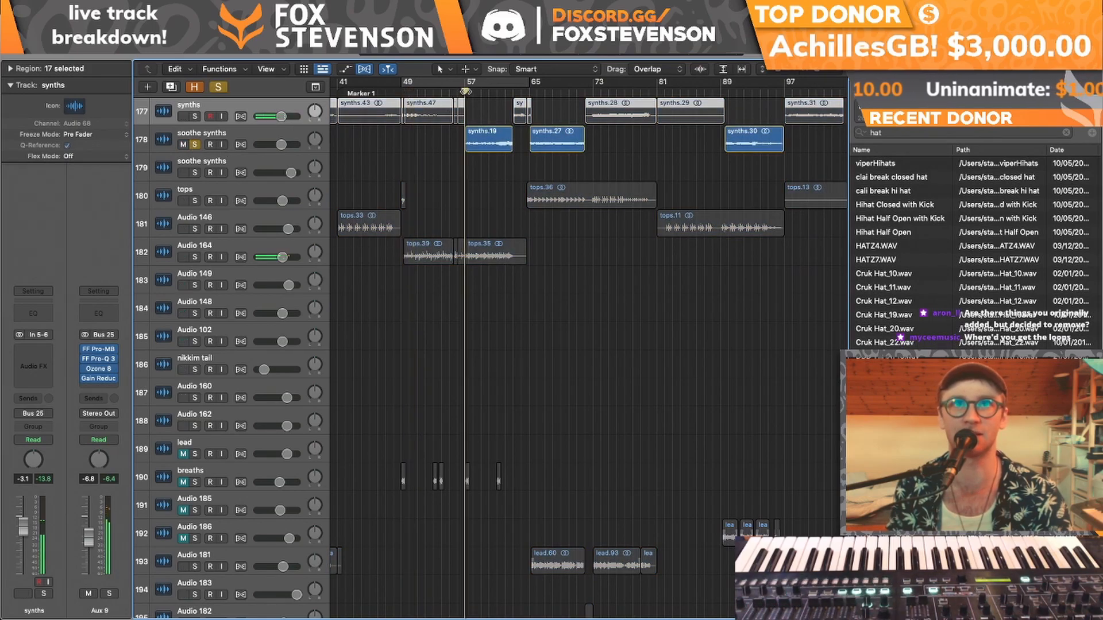
left_click(195, 145)
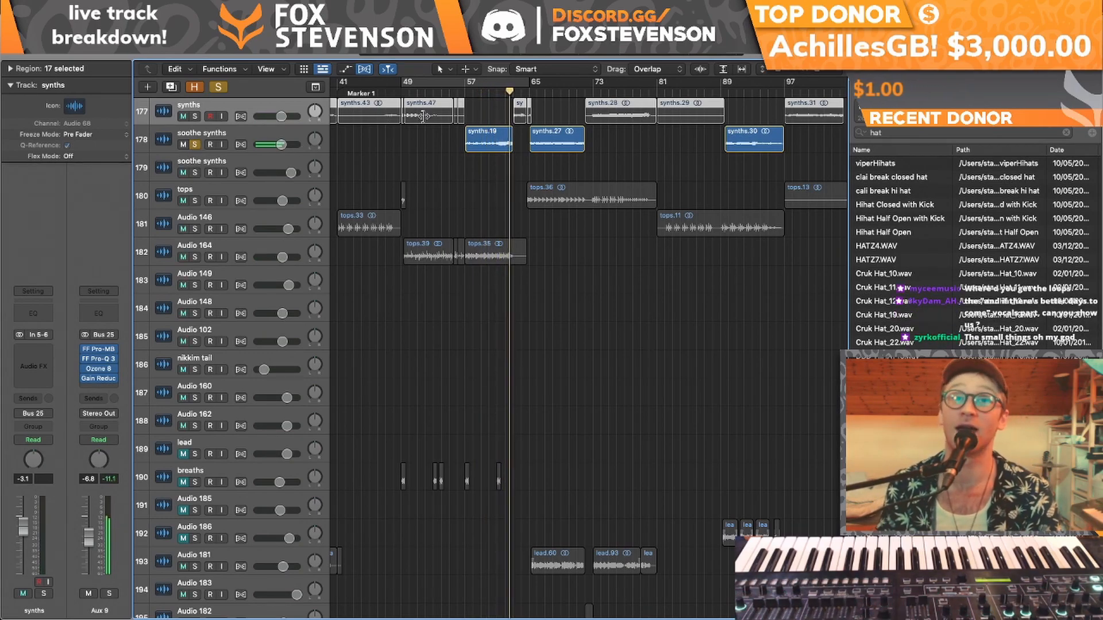
- Play synths together with soothe synths with bars 61 to 65 cycled, and clear all the solos
left_click(196, 116)
left_click_drag(495, 87, 534, 86)
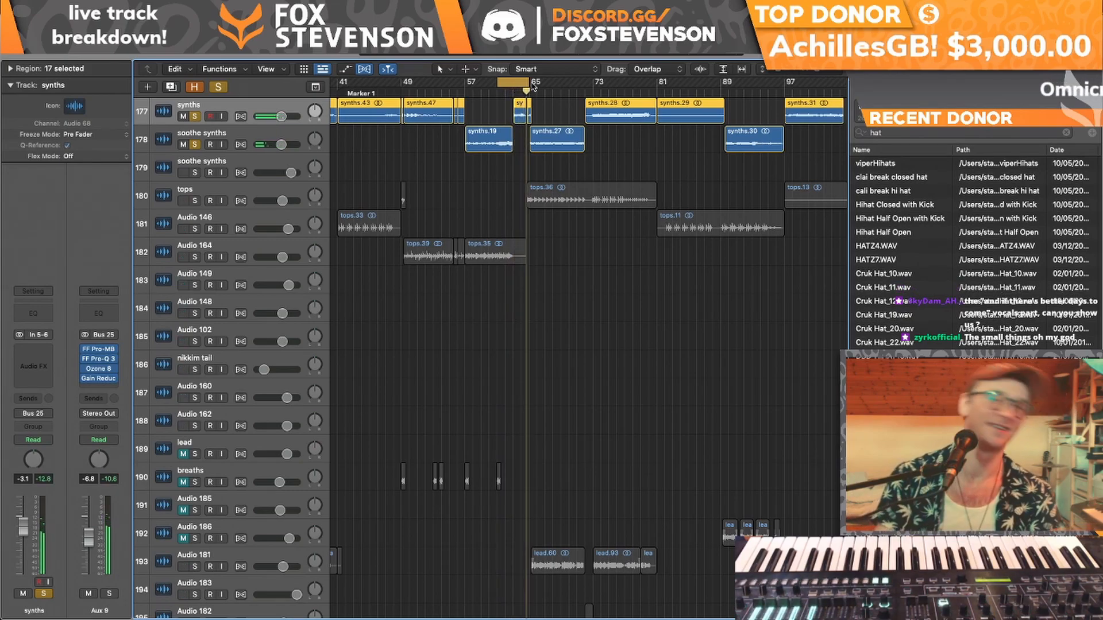
left_click(218, 87)
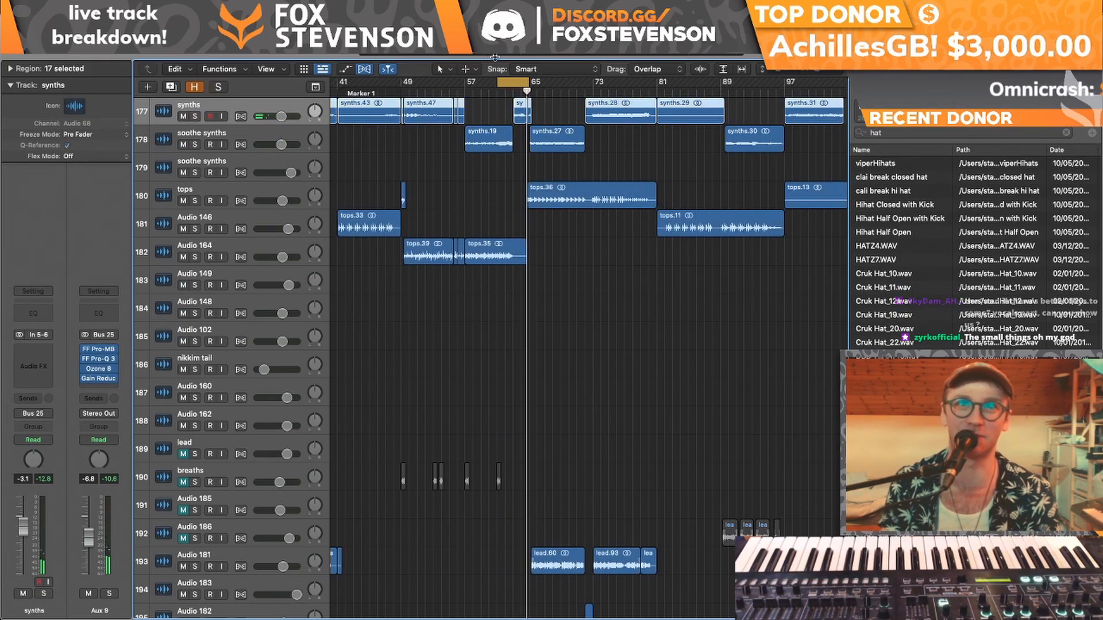
- Play the full mix on past bar 65 with the cycle off, and select the Audio 181 vocal track to show its channel strip
scroll(490, 112, "down", 10)
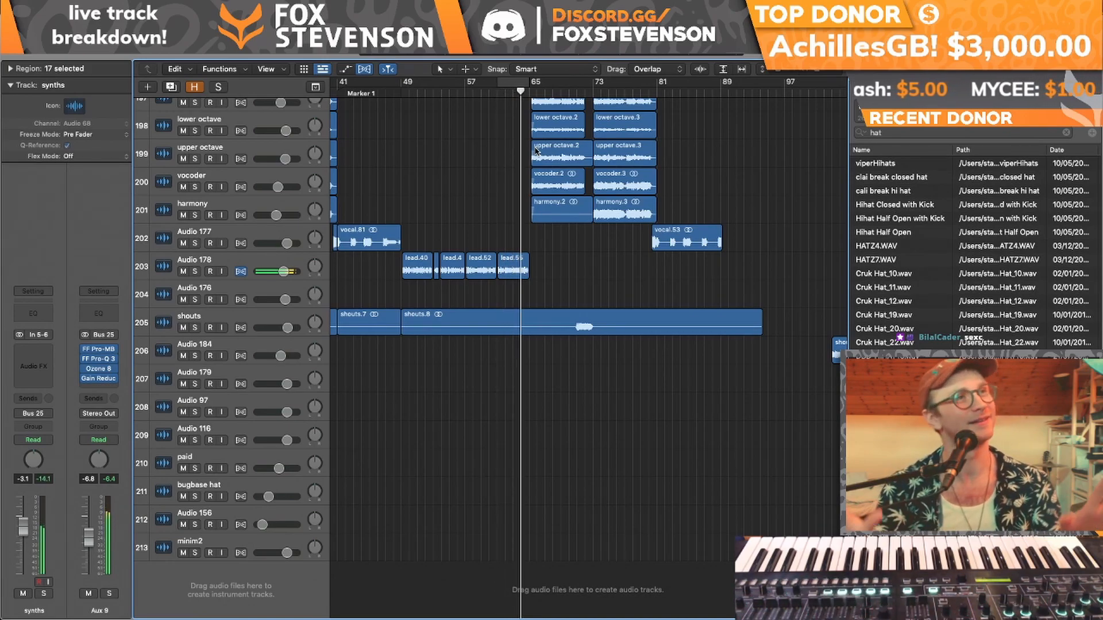
scroll(596, 216, "right", 3)
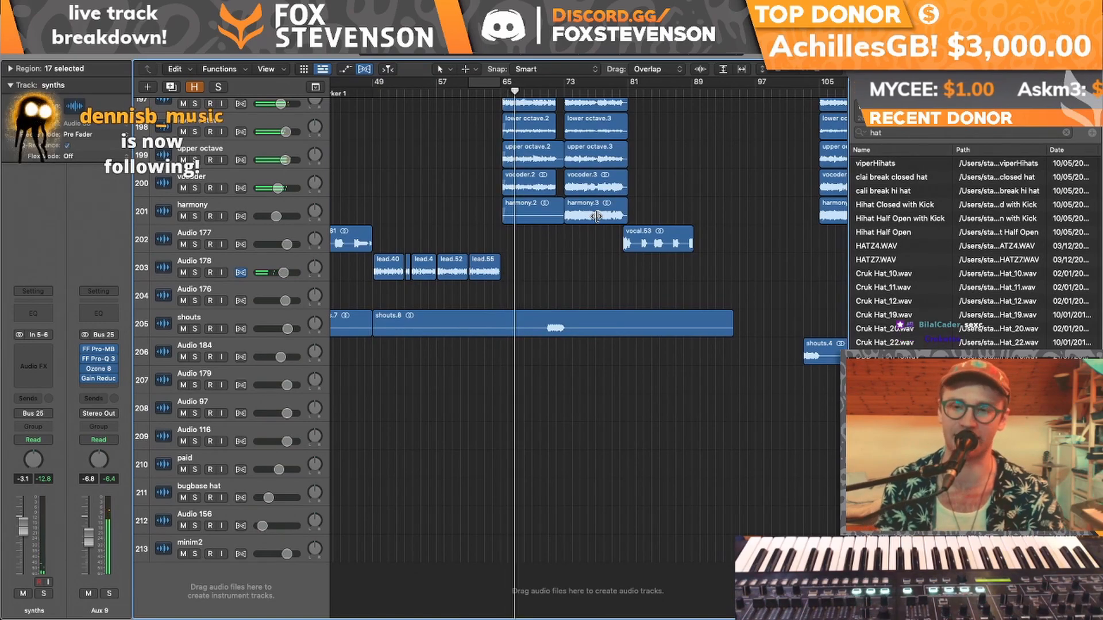
scroll(613, 309, "up", 3)
scroll(613, 309, "right", 2)
scroll(614, 309, "up", 3)
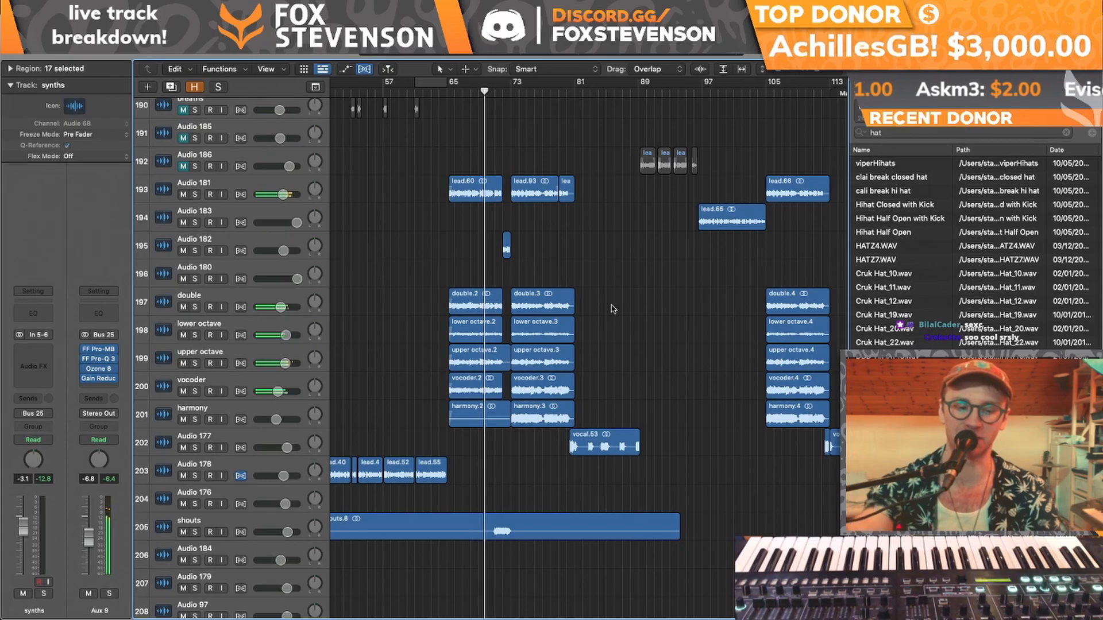
scroll(614, 309, "left", 10)
scroll(613, 309, "up", 4)
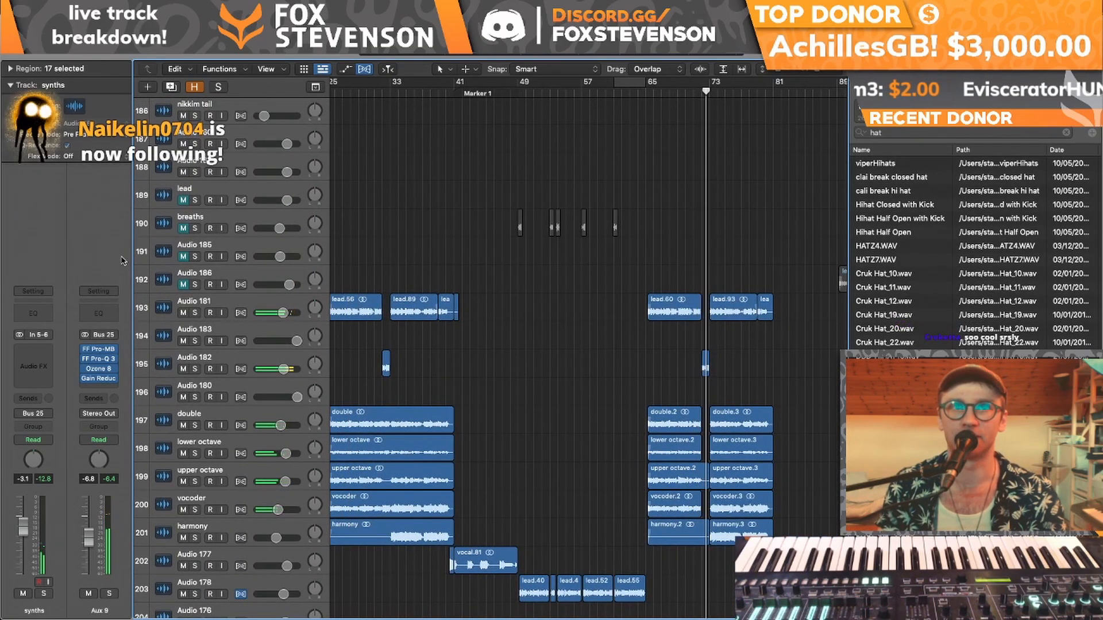
left_click(253, 304)
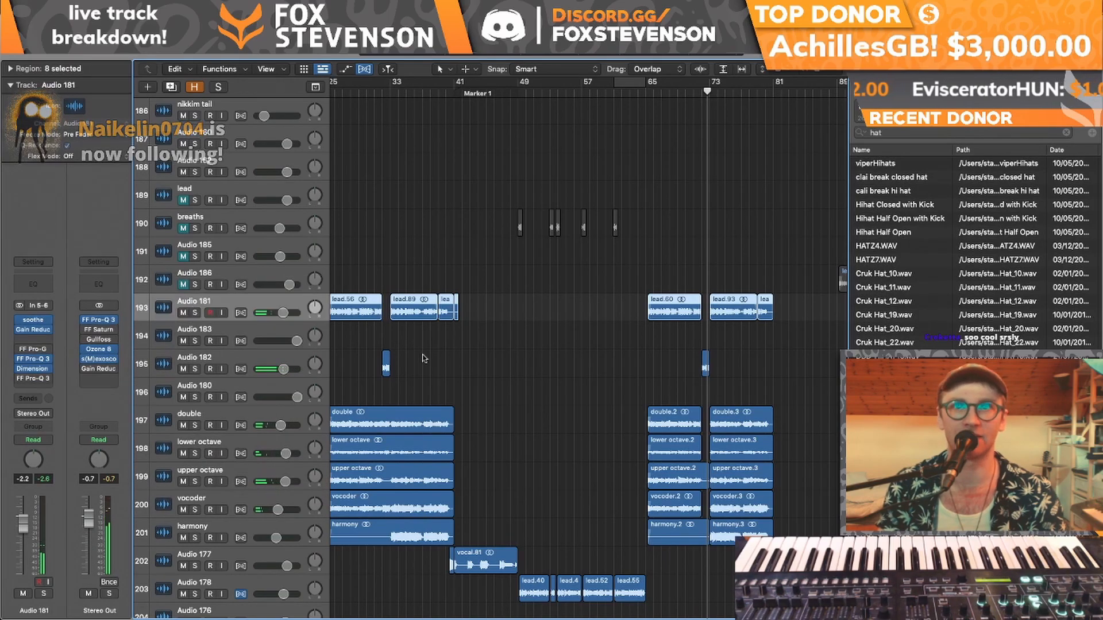
- Mute the vocal tracks from Audio 181 down to Audio 177 and play the mix without them from about bar 32
scroll(359, 339, "down", 5)
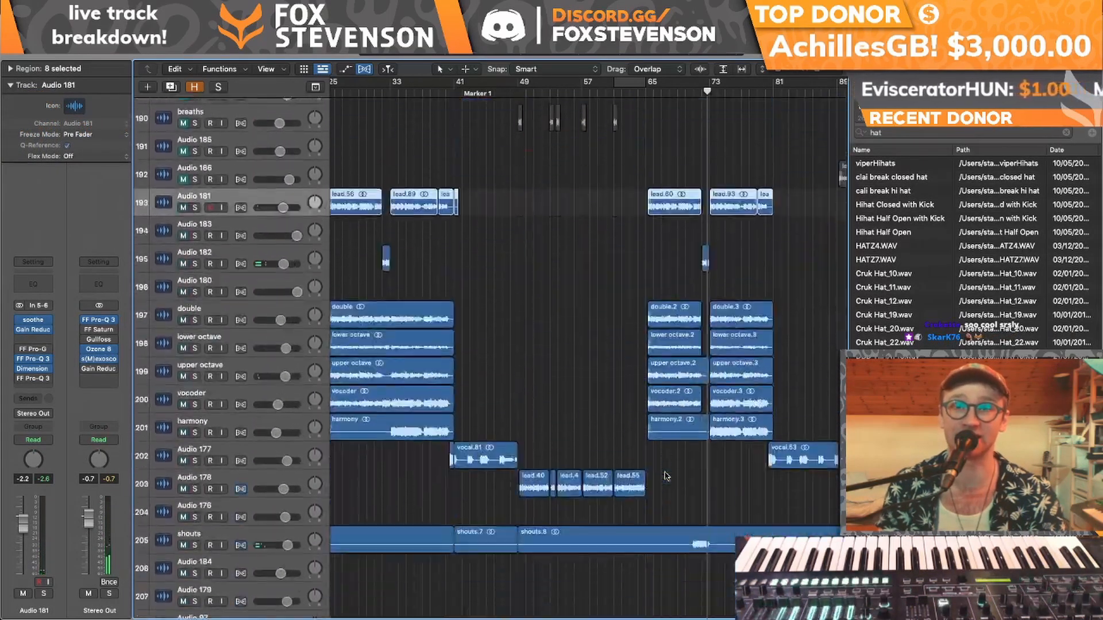
scroll(666, 476, "down", 2)
left_click_drag(187, 290, 182, 419)
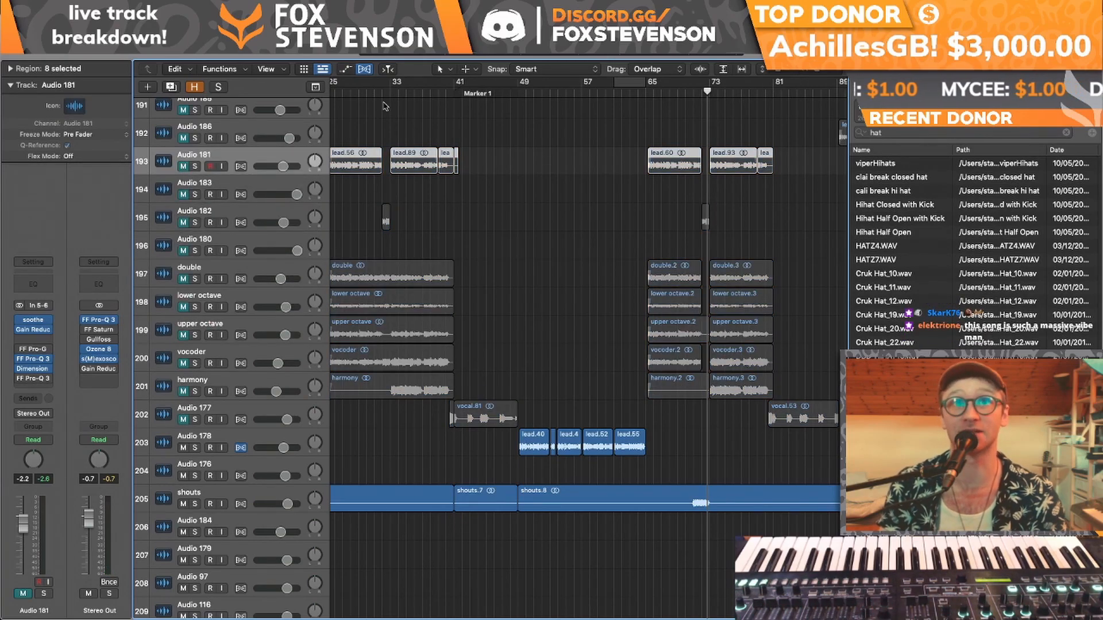
left_click(389, 92)
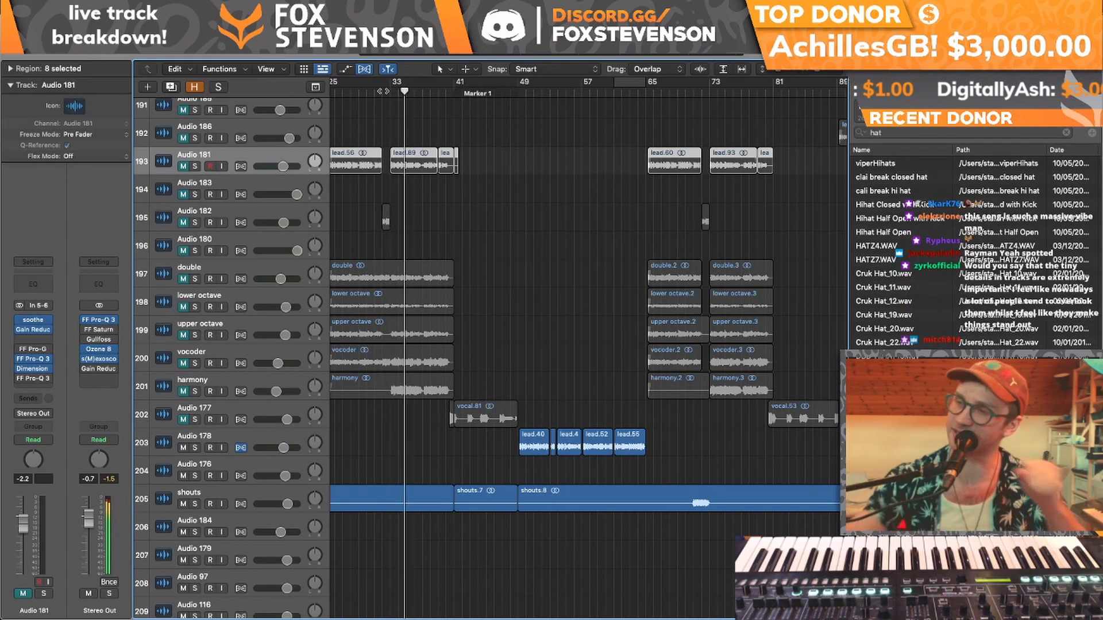
- Play the instrumental from around bar 71, and unmute the vocal tracks from Audio 181 down to Audio 177
left_click(705, 92)
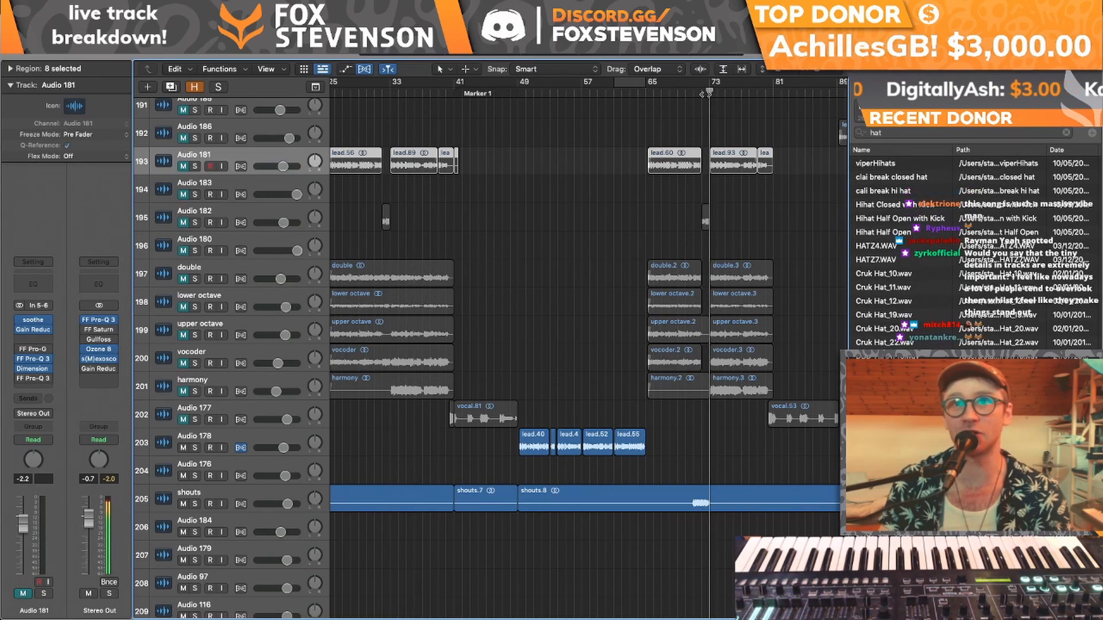
left_click(694, 93)
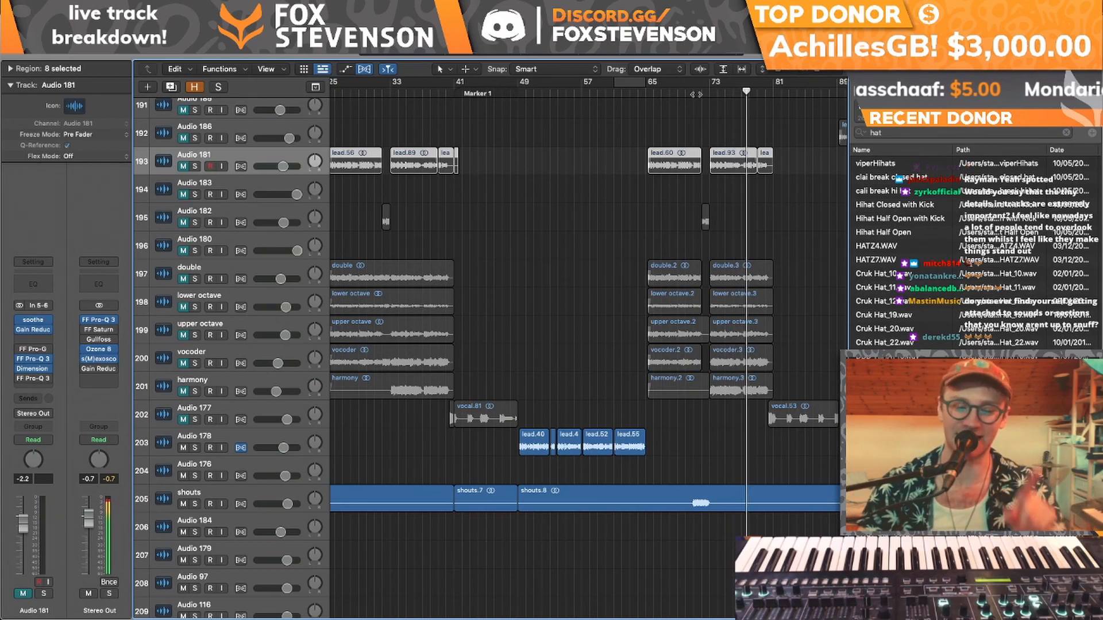
left_click_drag(183, 166, 178, 418)
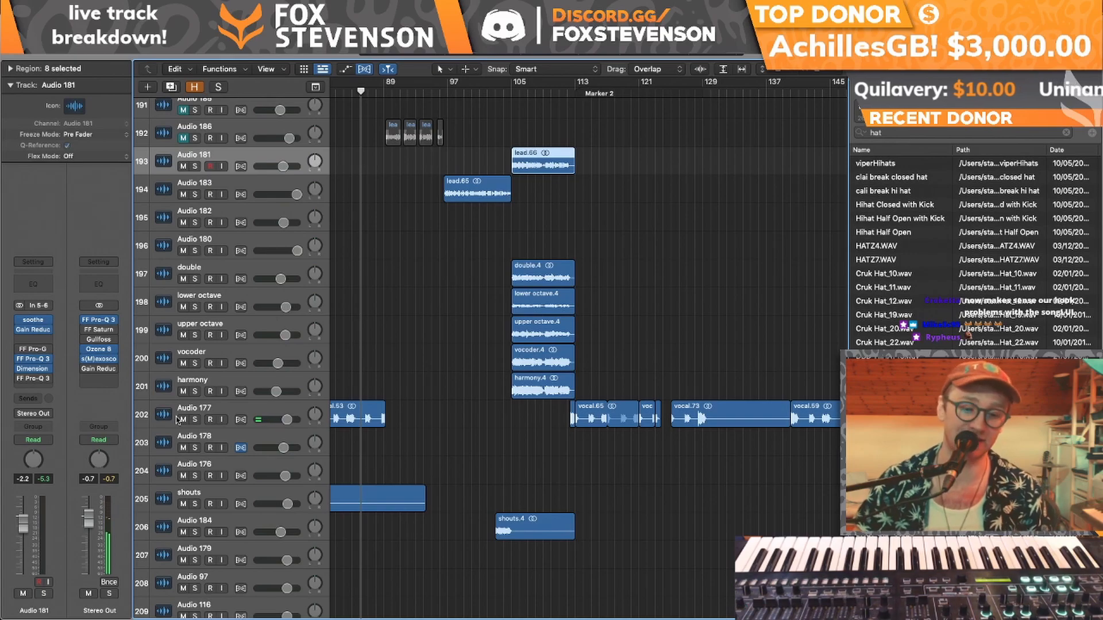
- Play the soothe synths track alone from bar 17, and clear its solo and mute
scroll(213, 440, "right", 1)
scroll(213, 440, "up", 1)
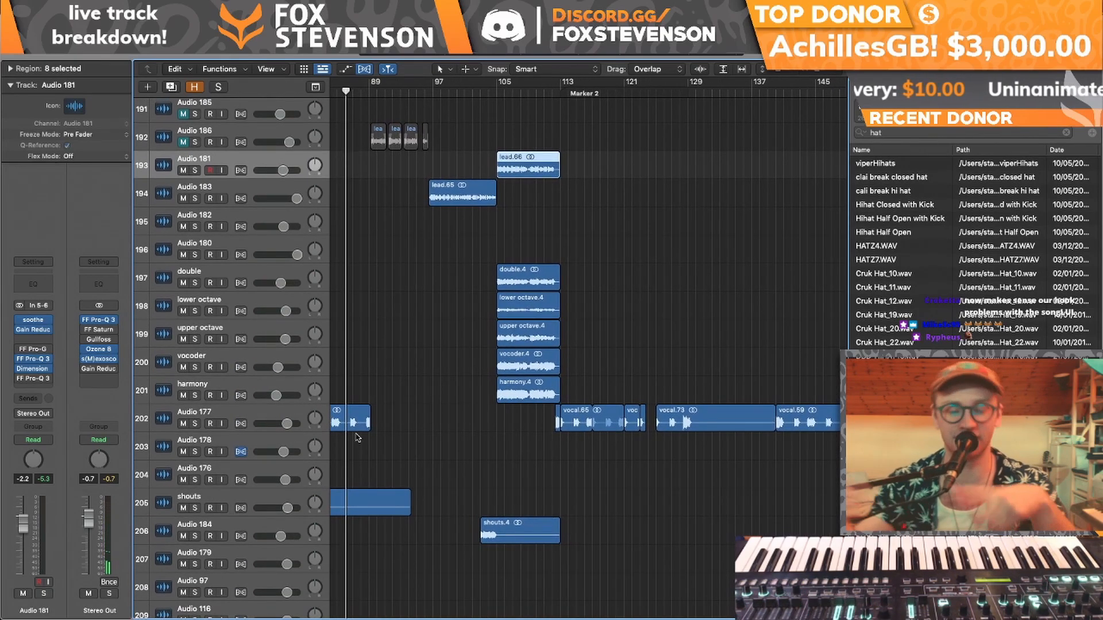
scroll(400, 411, "up", 10)
scroll(400, 412, "left", 15)
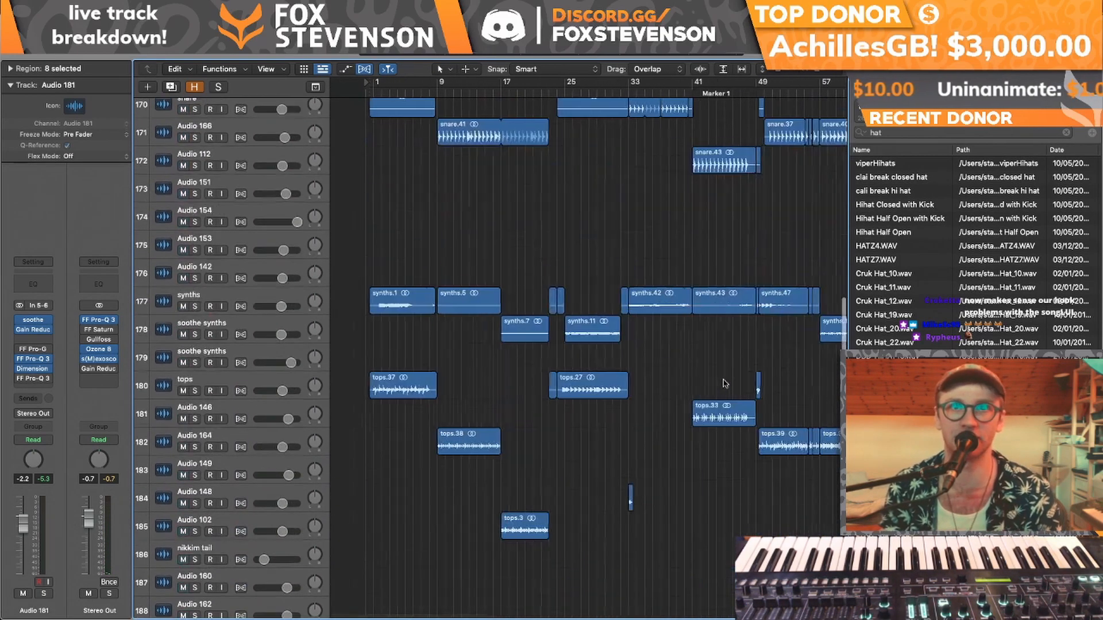
left_click(468, 87)
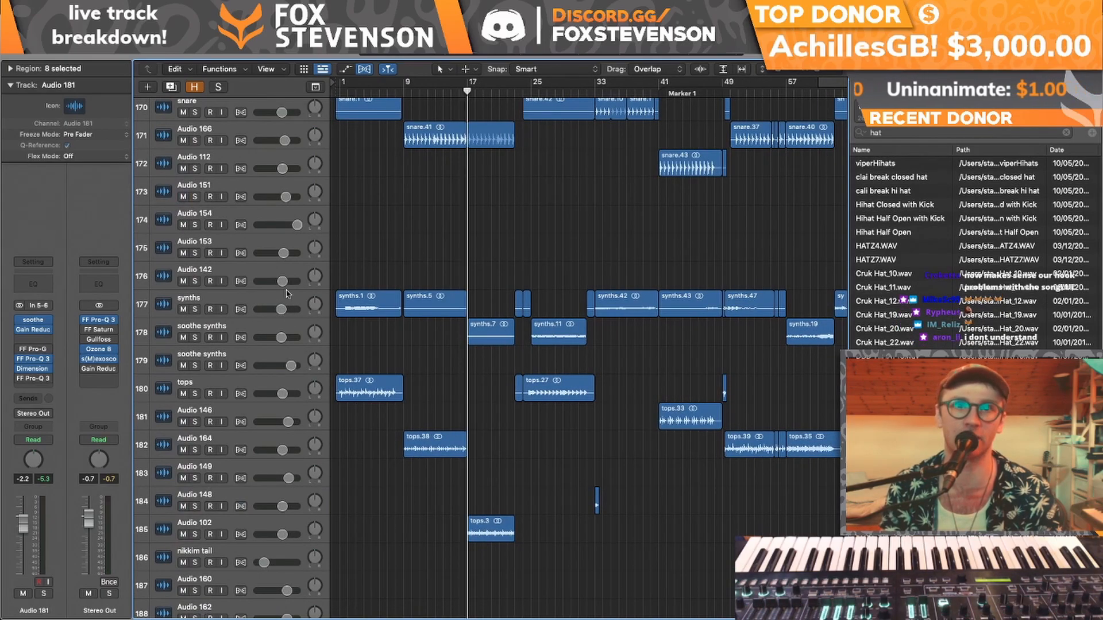
left_click(196, 338)
key("space")
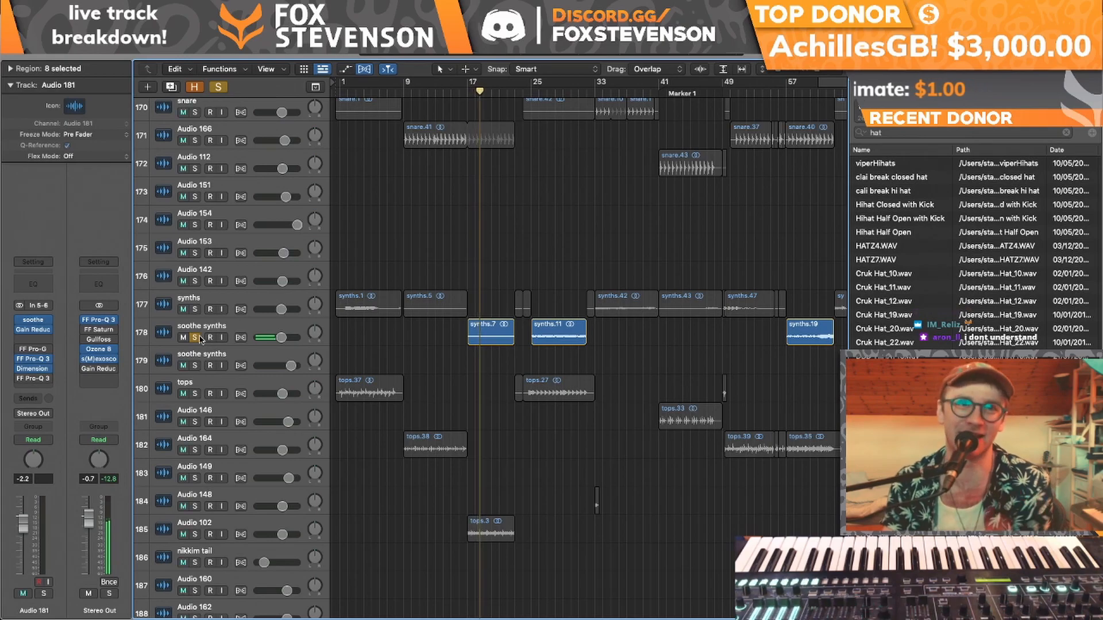
left_click(199, 338)
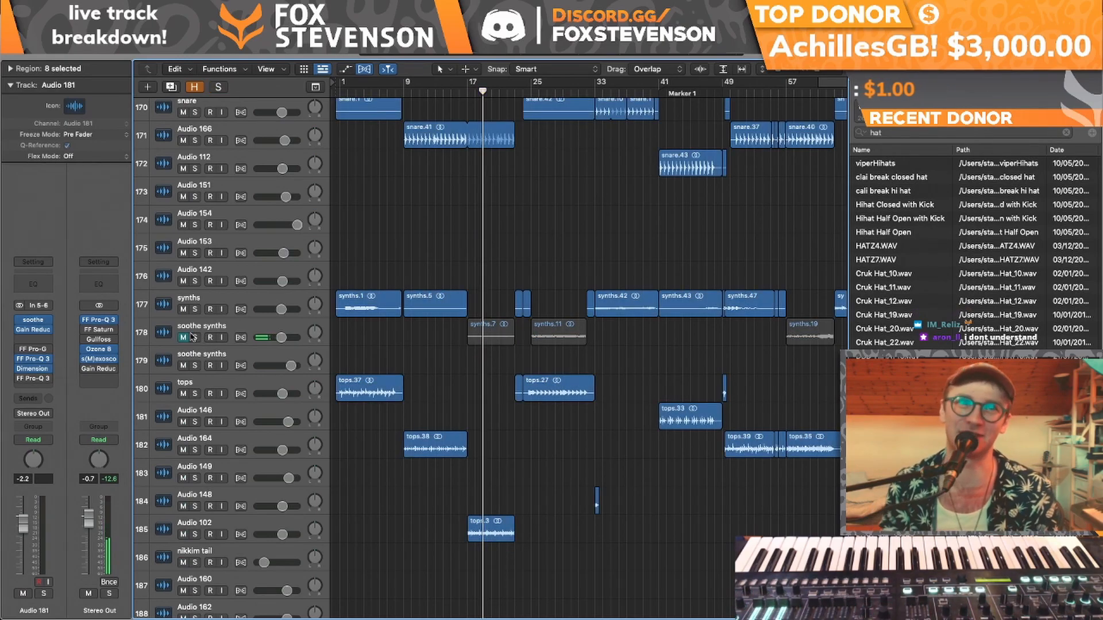
left_click(184, 338)
- Set a cycle from bar 89 to about bar 95 and play that section with the Audio 186 vocal track unmuted
scroll(655, 331, "right", 15)
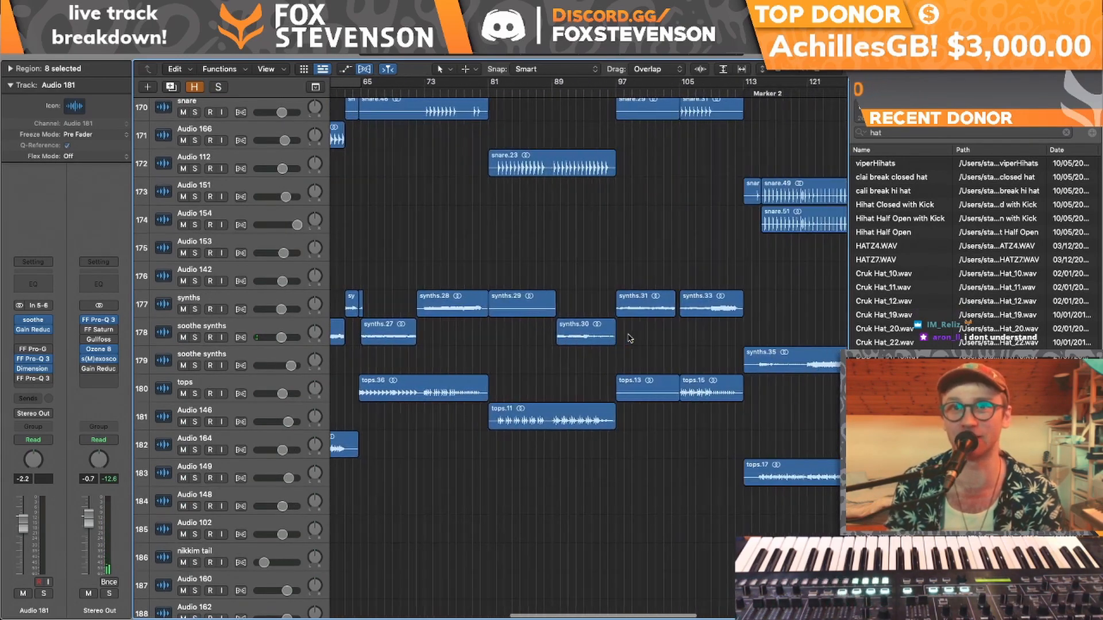
scroll(630, 339, "left", 5)
scroll(630, 339, "down", 5)
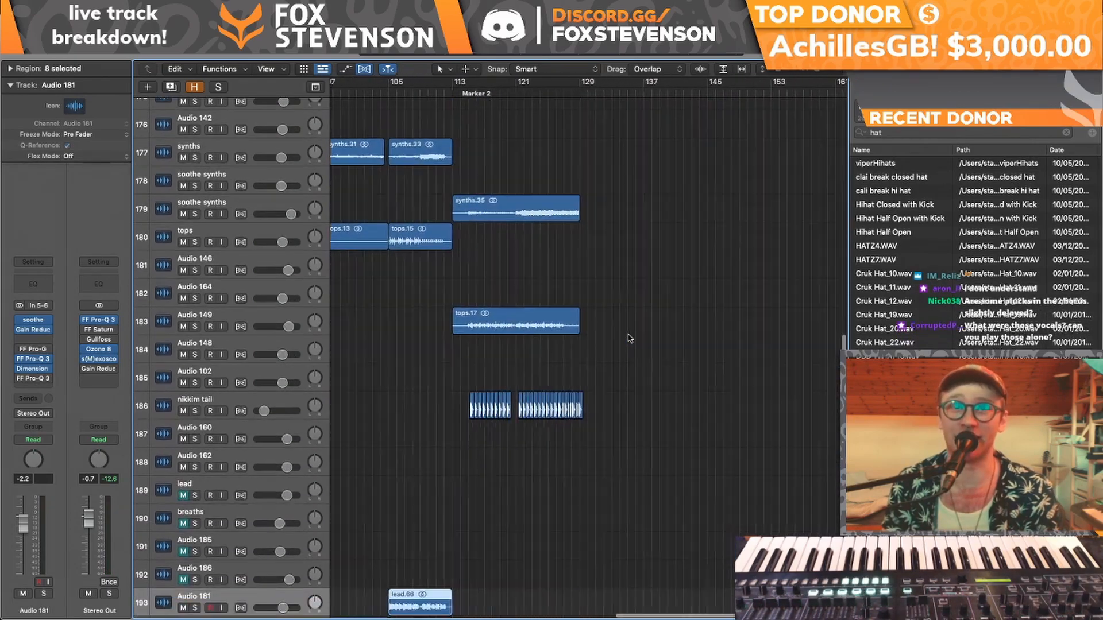
scroll(630, 339, "down", 10)
scroll(630, 339, "left", 3)
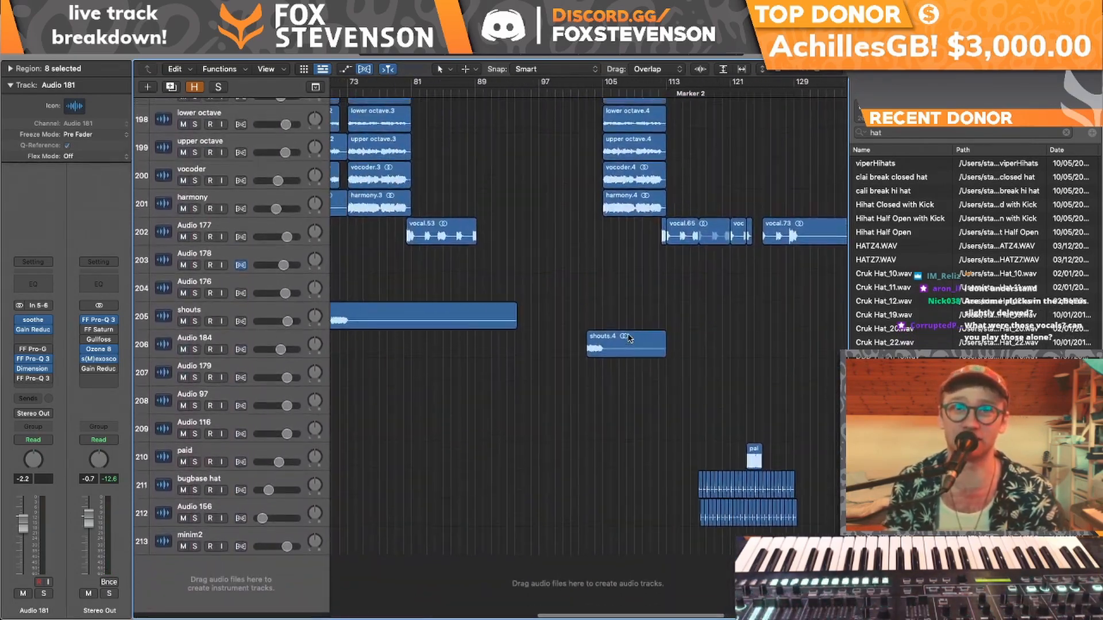
left_click_drag(540, 81, 691, 82)
key("space")
scroll(533, 179, "left", 5)
key("space")
key("space")
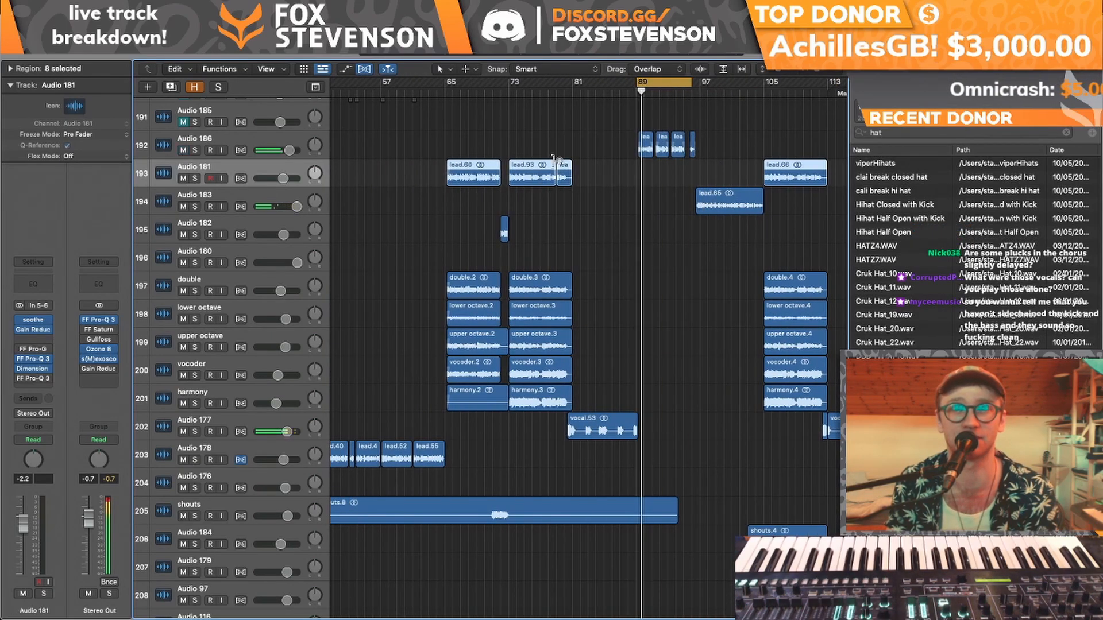
- Solo the Audio 186 vocal track and select it to show its channel strip
scroll(247, 197, "up", 4)
left_click(194, 260)
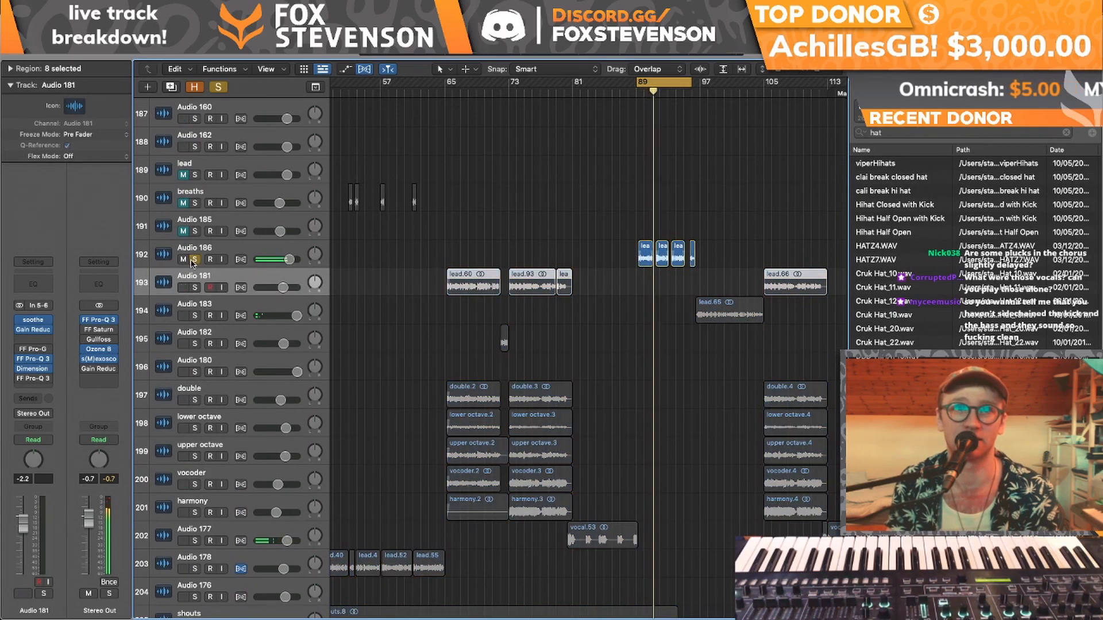
left_click(162, 253)
- Extend the end of the cycle to bar 97 and clear the Audio 186 solo
scroll(573, 243, "up", 20)
left_click_drag(688, 82, 699, 82)
scroll(649, 274, "down", 10)
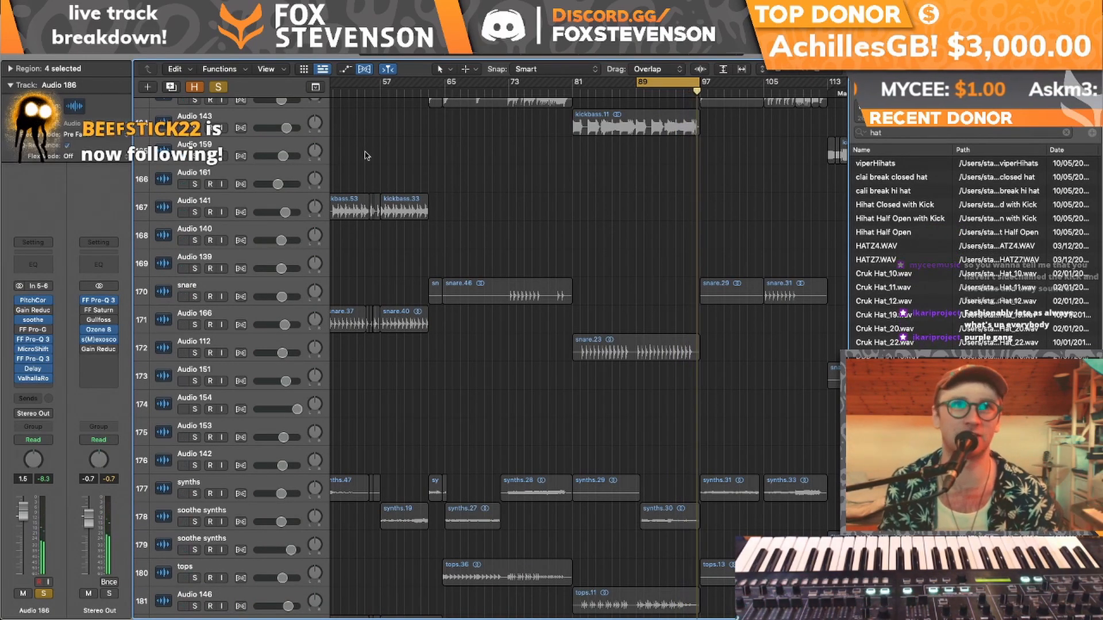
key("super+a")
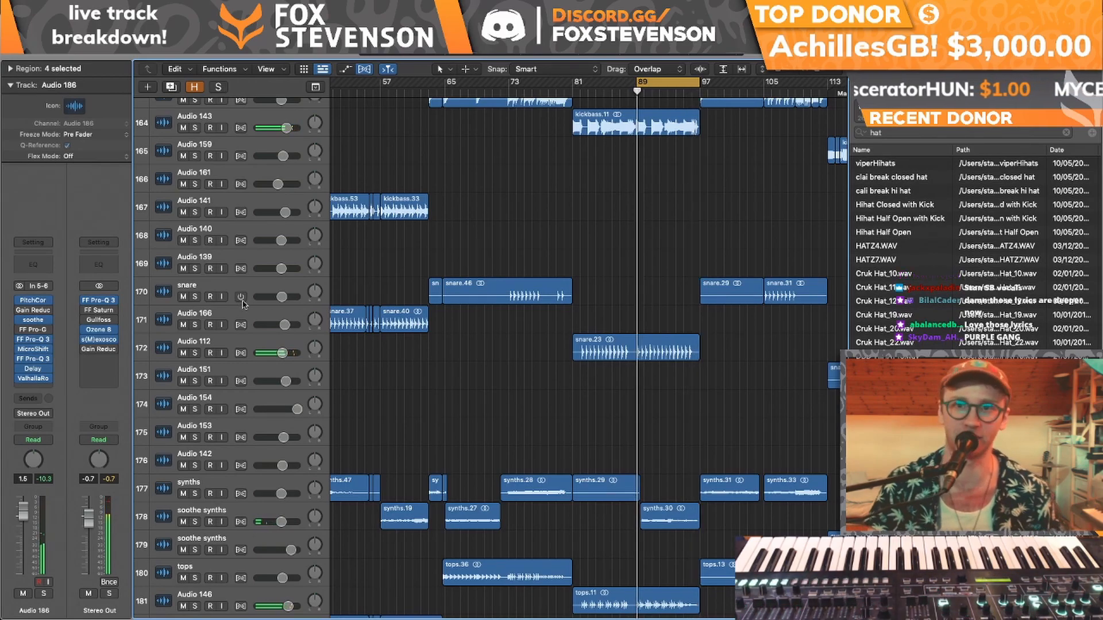
- Play the soothe synths track alone within the cycle from bar 89, and clear its solo
scroll(350, 383, "down", 3)
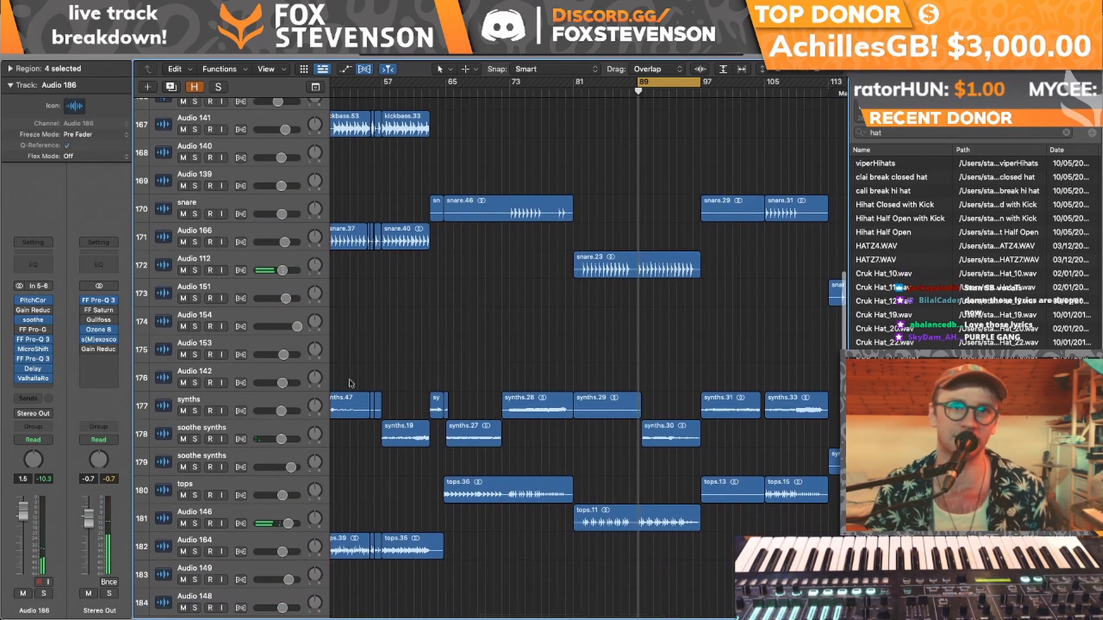
left_click(195, 439)
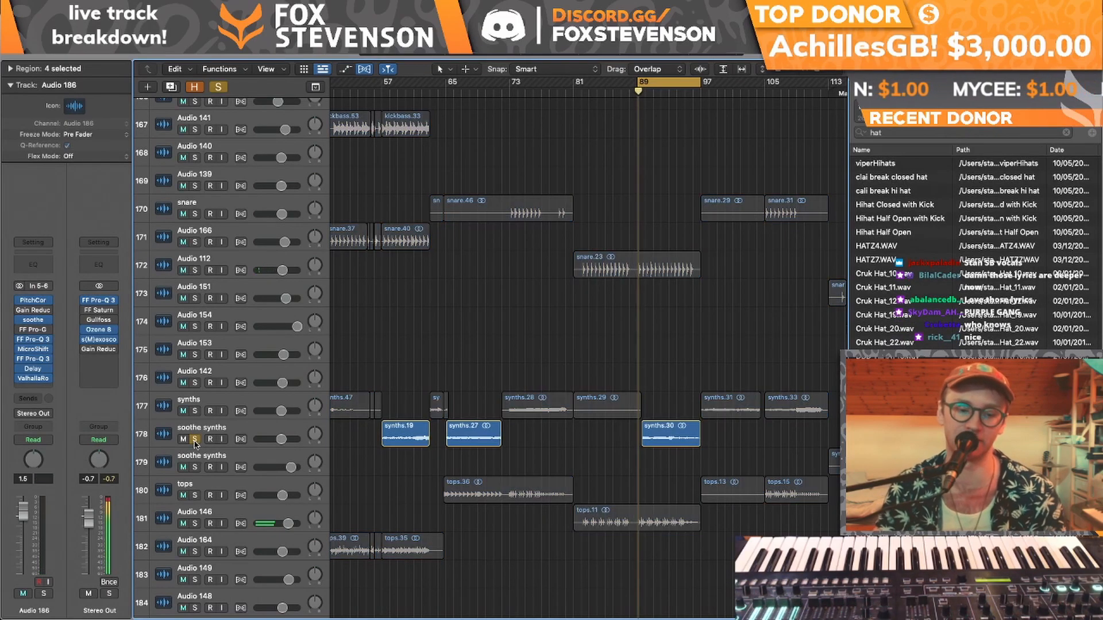
left_click(194, 439)
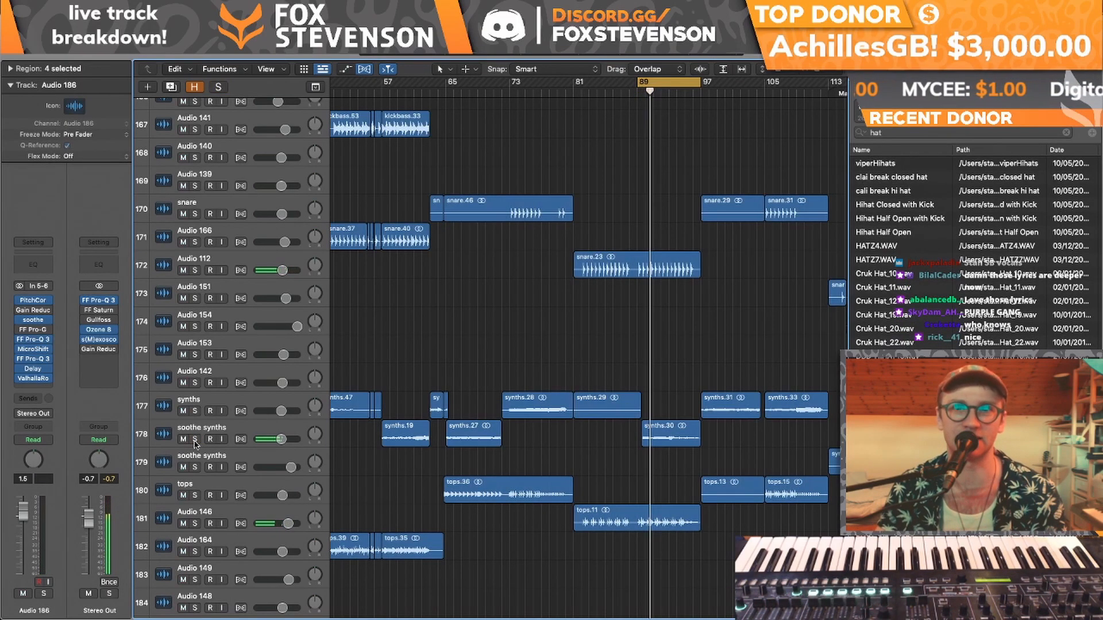
- Set the cycle range to bars 97 to 113
scroll(580, 291, "right", 3)
scroll(580, 291, "right", 3)
scroll(580, 291, "down", 1)
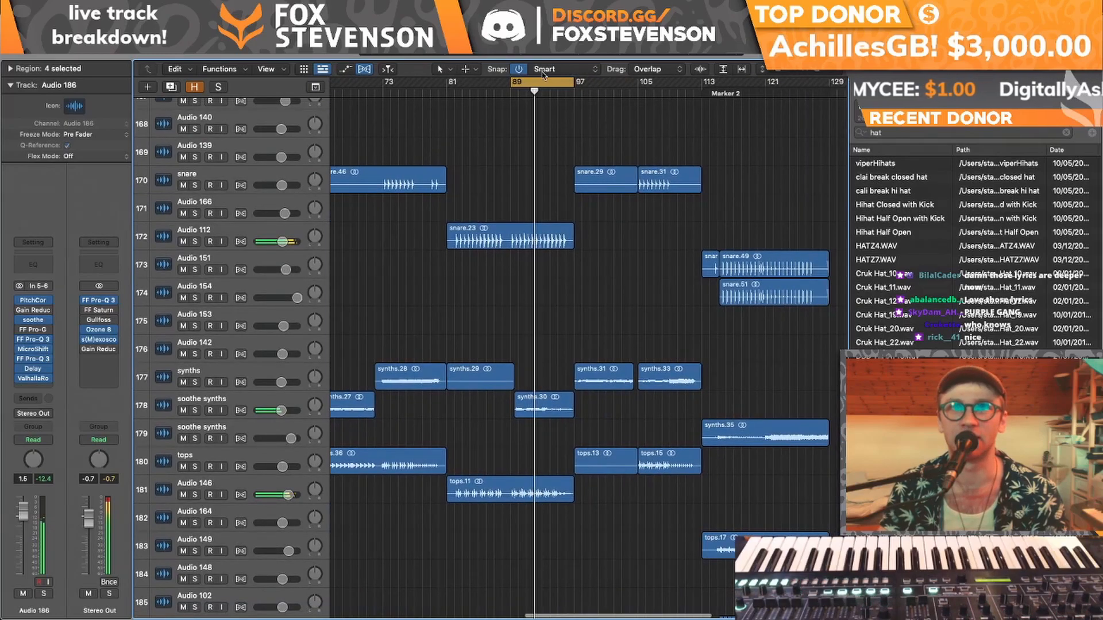
left_click(559, 88)
left_click_drag(576, 86, 702, 95)
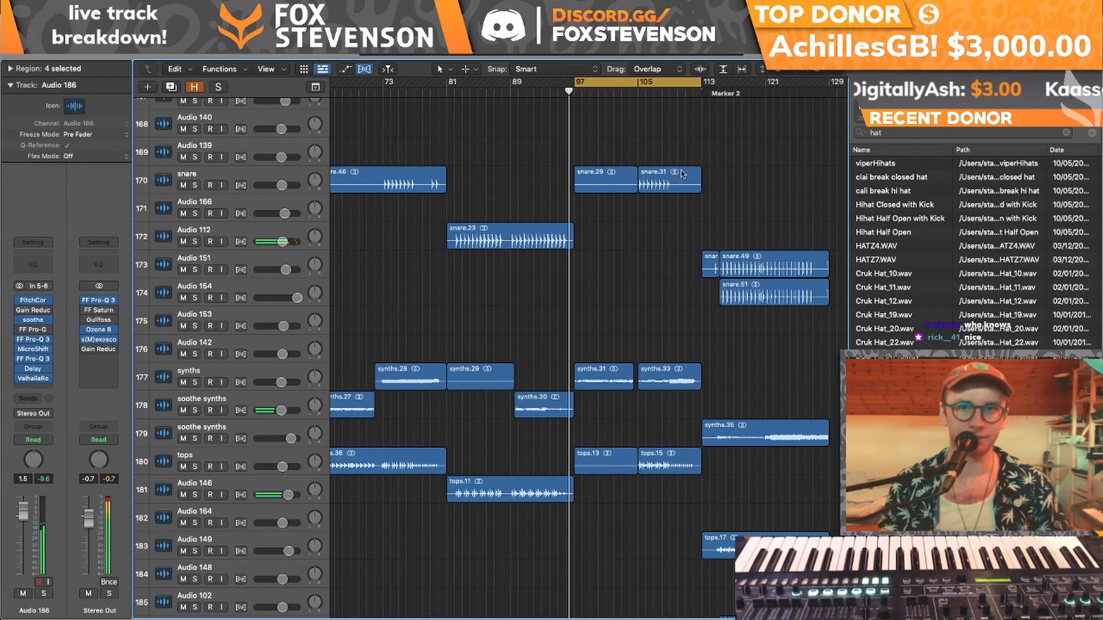
- Mute the Audio 183 vocal track and shorten the cycle to bars 97 to 105
scroll(678, 198, "down", 5)
scroll(679, 198, "down", 2)
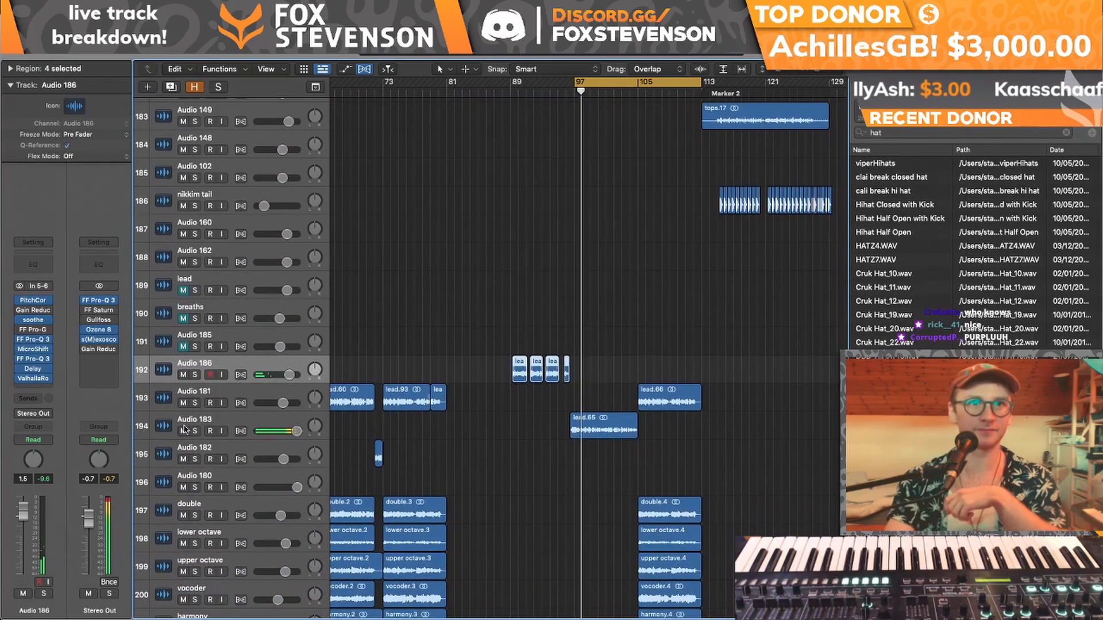
left_click(182, 431)
left_click(578, 85)
left_click_drag(576, 85, 635, 87)
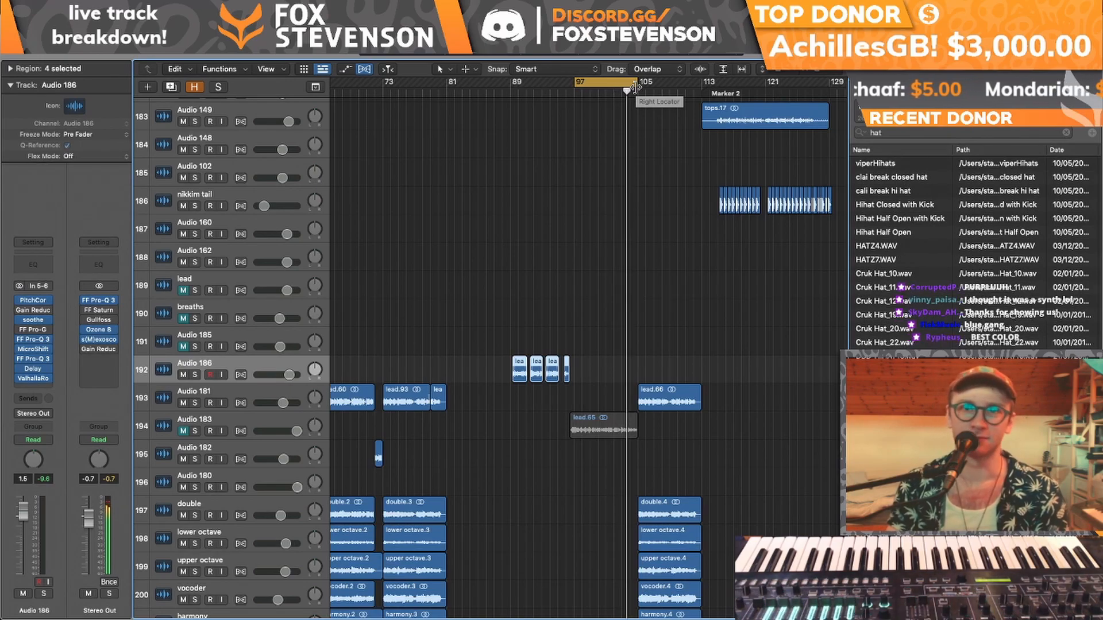
- Mute the Audio 184 and shouts tracks to hear the cycled section without them
scroll(636, 296, "down", 10)
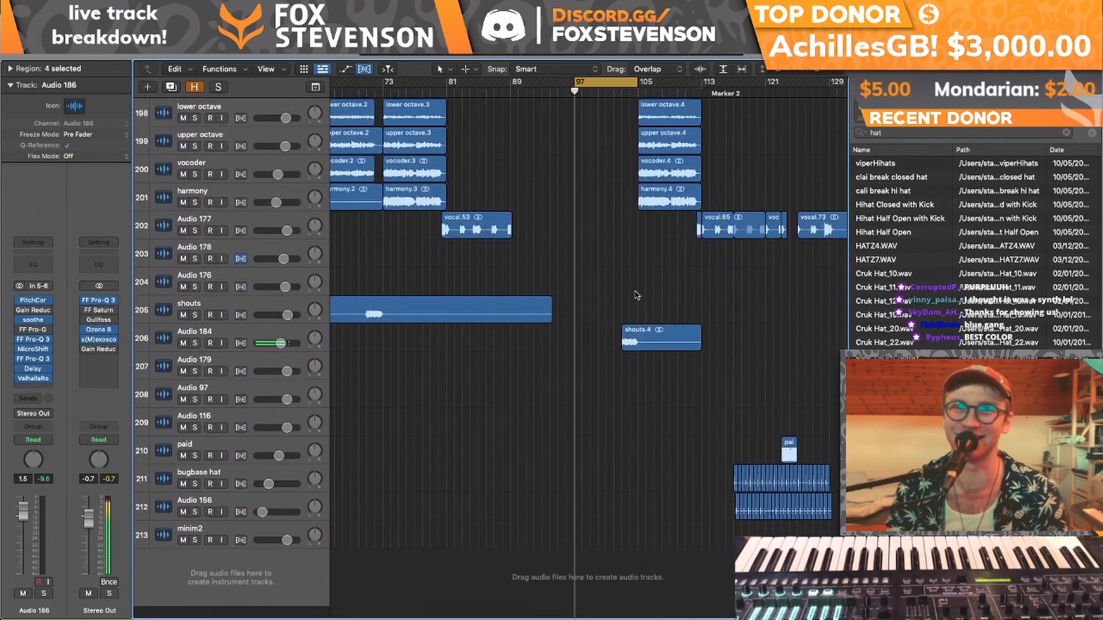
left_click(185, 354)
left_click(185, 328)
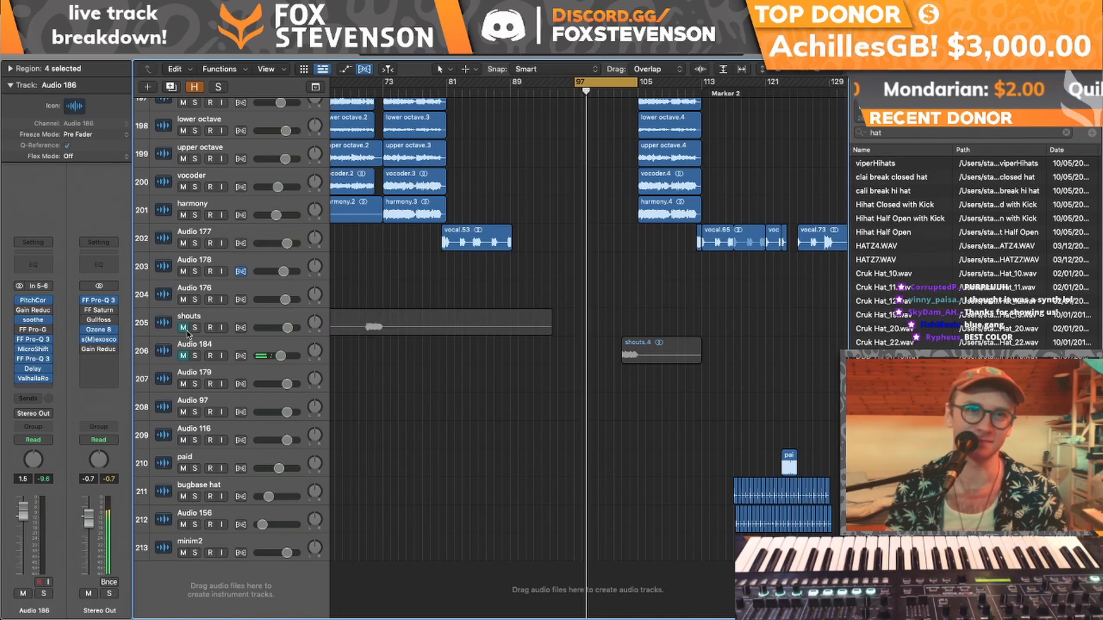
- Play the section with Audio 183 and Audio 184 unmuted, and select Audio 183 to show its channel strip
scroll(452, 330, "up", 12)
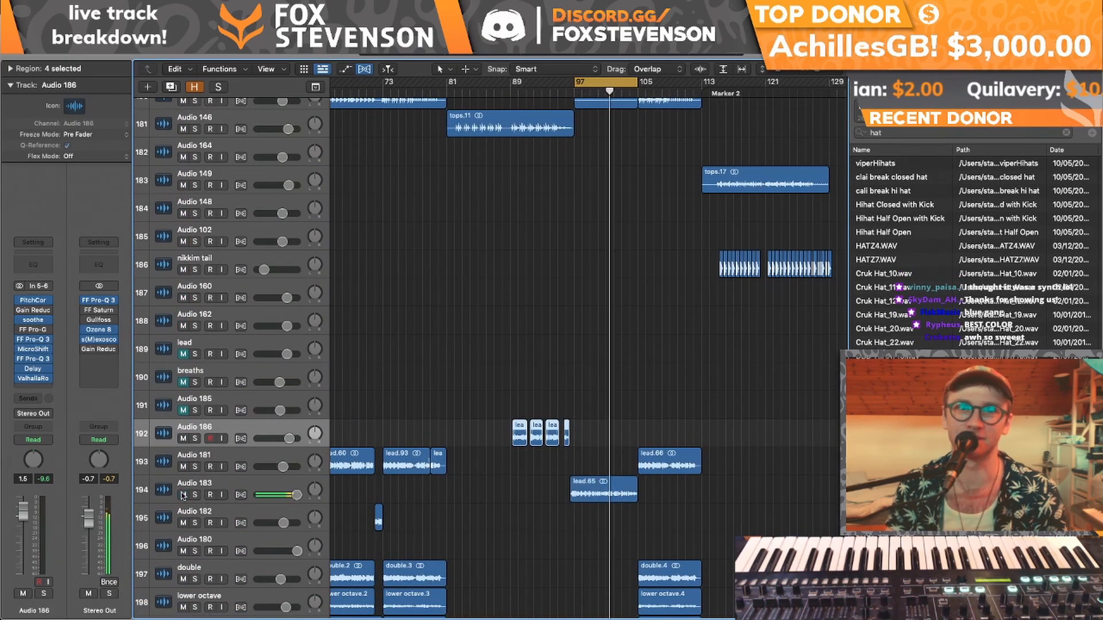
scroll(173, 488, "down", 11)
scroll(185, 396, "up", 4)
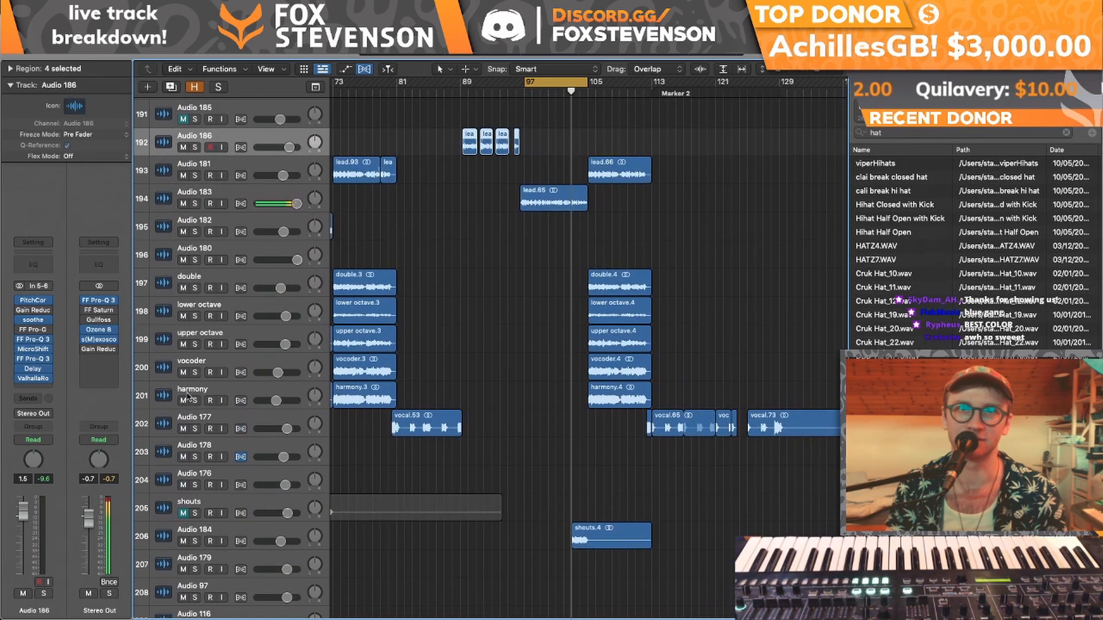
left_click(163, 203)
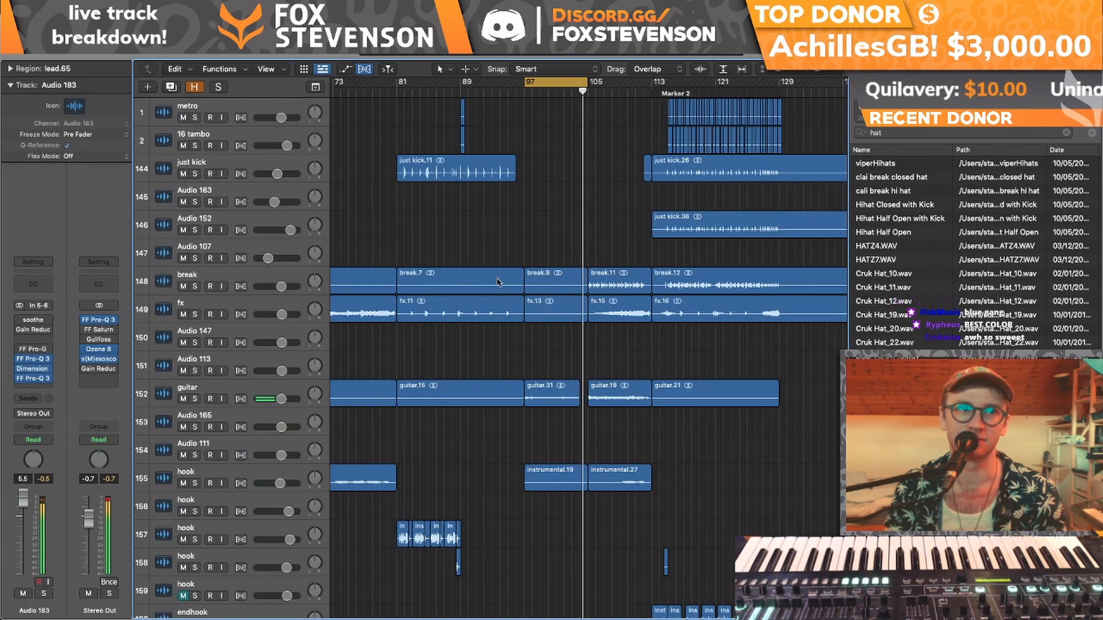
- Move the cycle on to bars 105 to 113 and play that section of the full mix
scroll(506, 281, "down", 20)
left_click_drag(557, 82, 612, 82)
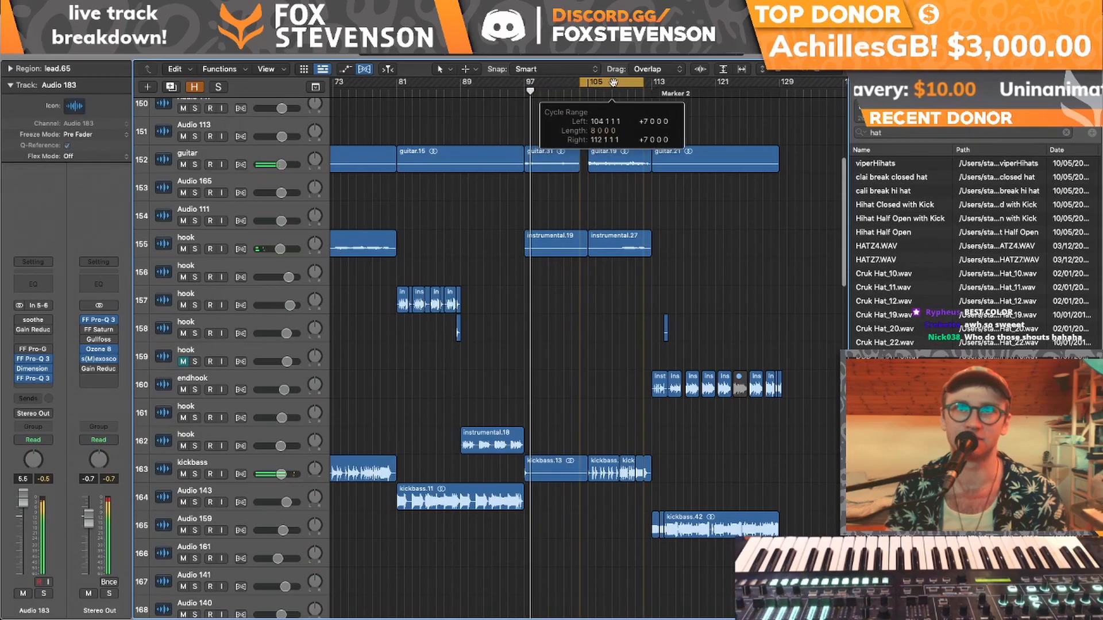
key("space")
scroll(596, 236, "down", 4)
scroll(596, 236, "down", 5)
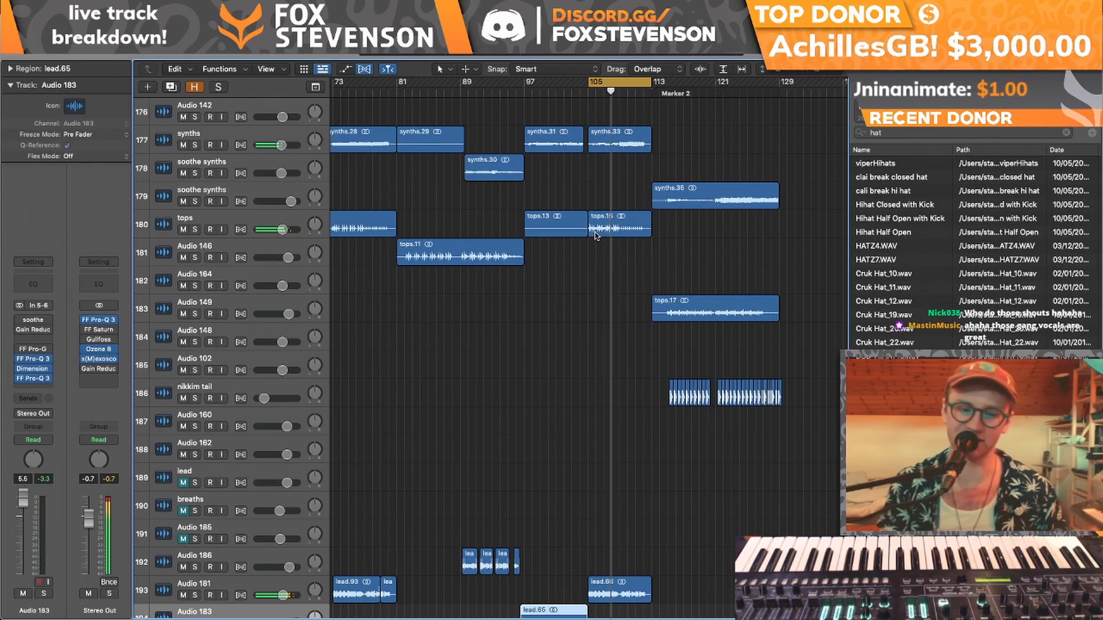
- Play the Audio 184 shouts alone with bars 103 to 105 cycled, and select the track to show its channel strip
scroll(608, 238, "down", 8)
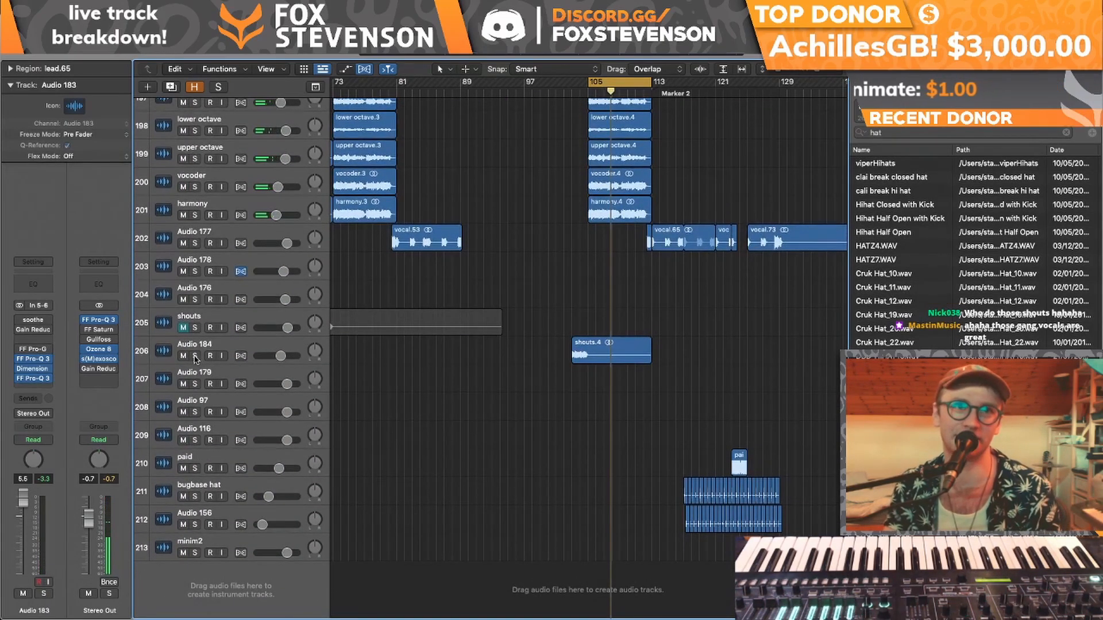
left_click(194, 356)
left_click(576, 84)
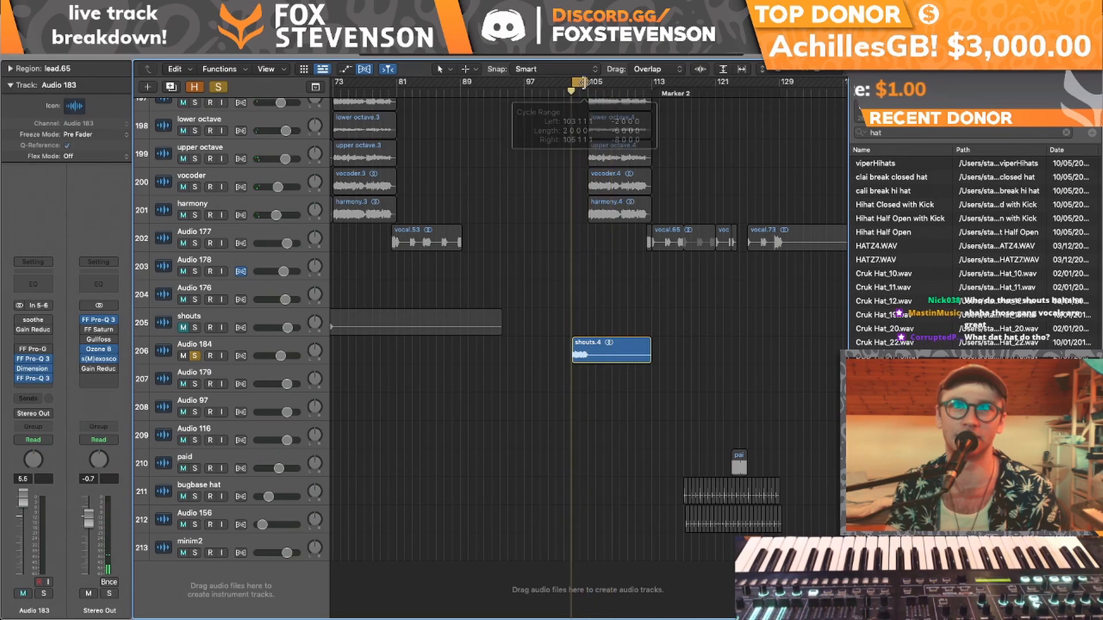
scroll(410, 351, "up", 15)
scroll(410, 352, "down", 15)
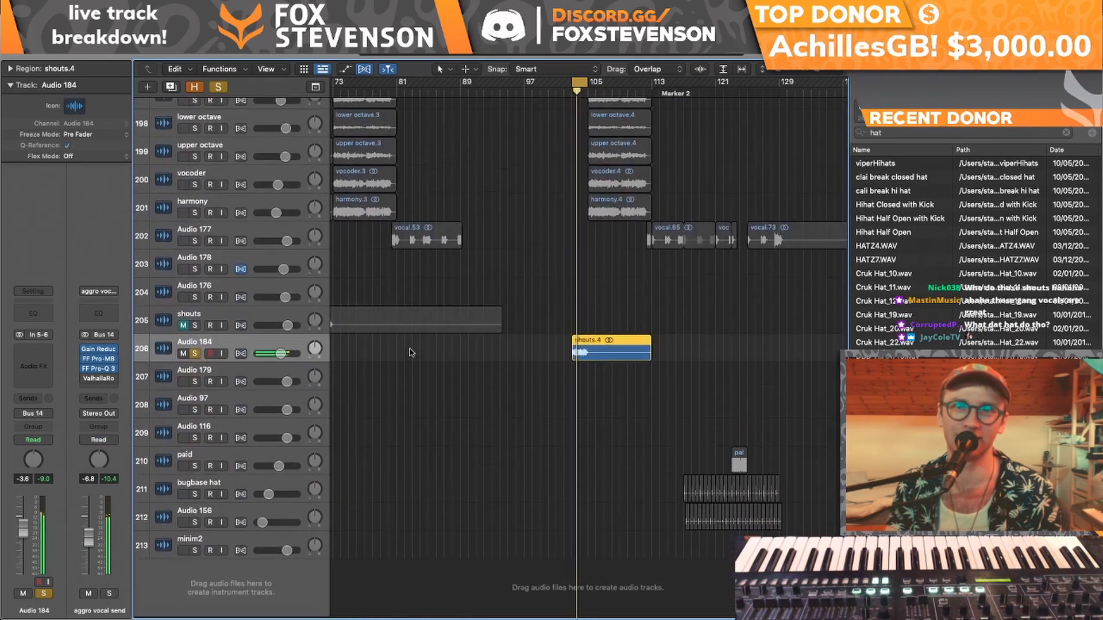
- Cycle bars 97 to 105 of the unsoloed mix and compare the section with Audio 183 muted and unmuted
left_click(195, 356)
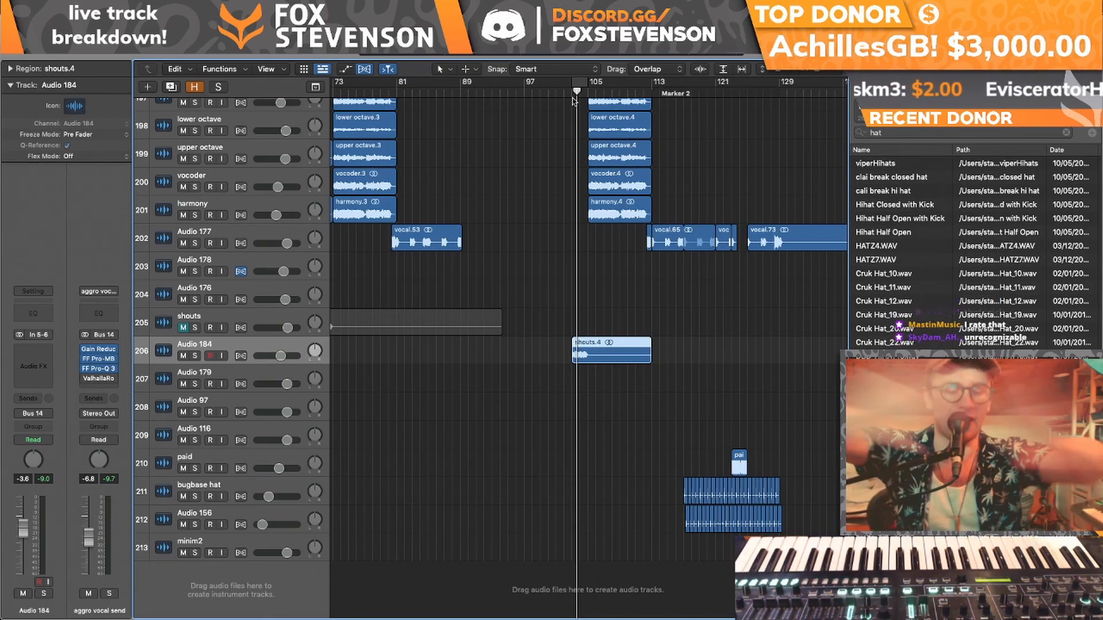
left_click_drag(531, 91, 588, 87)
scroll(460, 280, "up", 8)
left_click(182, 467)
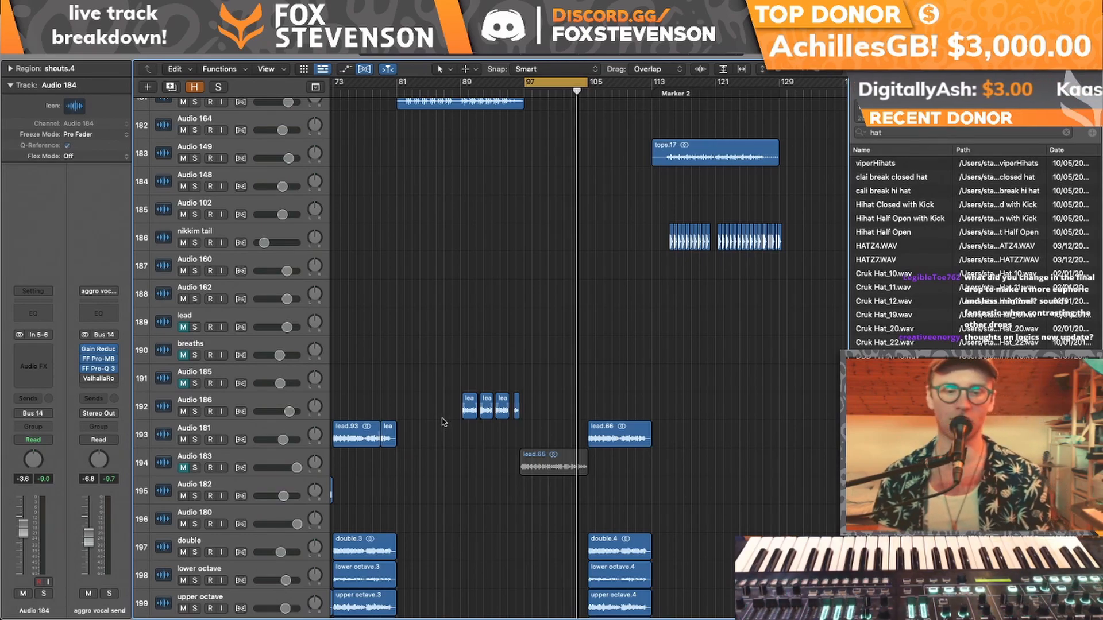
left_click(183, 467)
- Move the cycle on to bars 105 to 113 and on to bars 113 to 121 while playing the full mix
left_click_drag(589, 81, 652, 80)
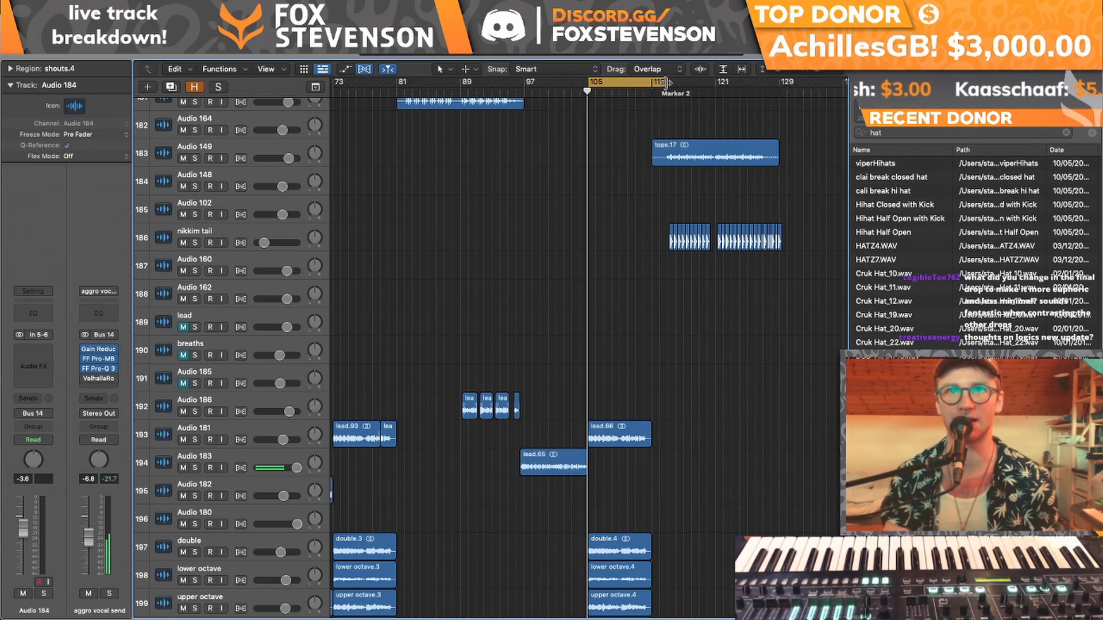
scroll(564, 404, "down", 10)
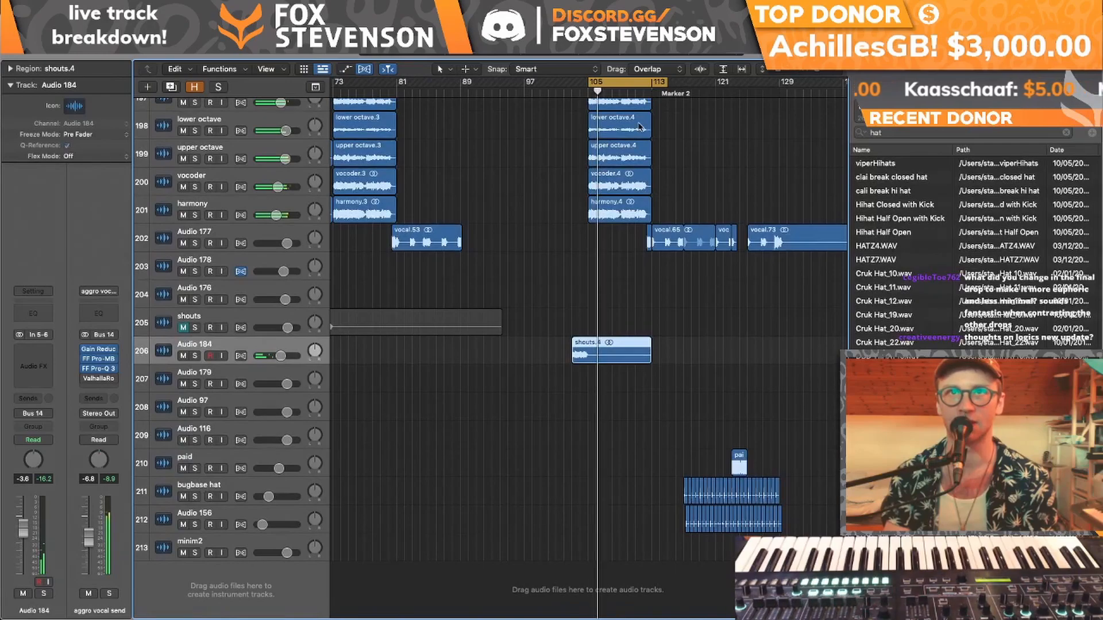
left_click_drag(646, 83, 709, 82)
scroll(723, 145, "up", 15)
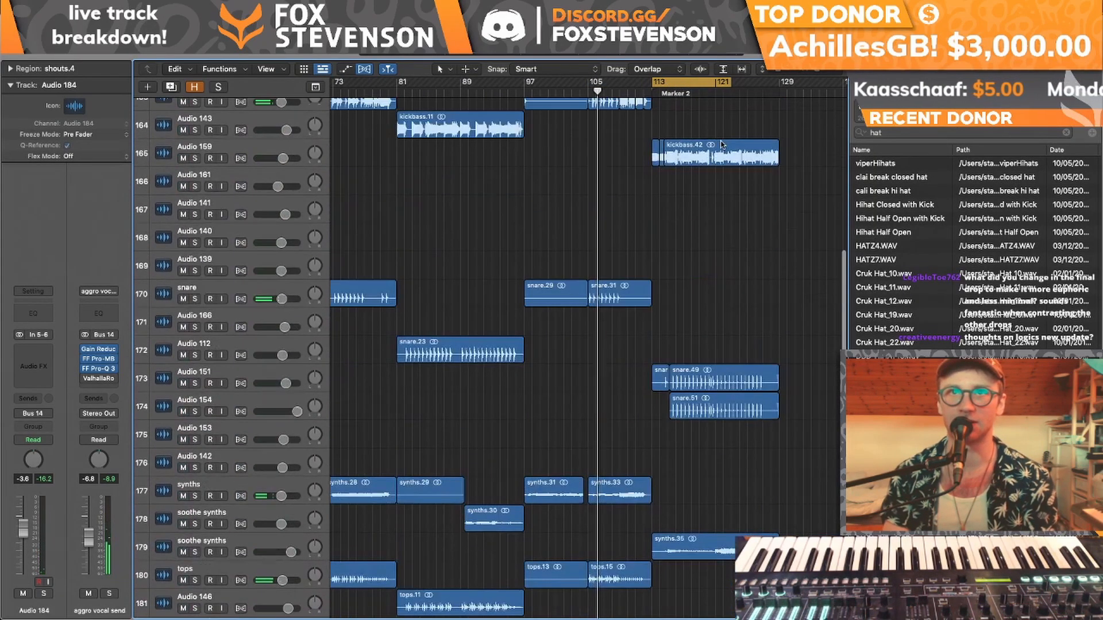
scroll(722, 145, "up", 5)
- Cycle bars 113 to 129 and play that section of the full mix, looking through its tracks
left_click_drag(656, 85, 778, 84)
left_click(690, 92)
left_click(694, 83)
scroll(757, 179, "down", 3)
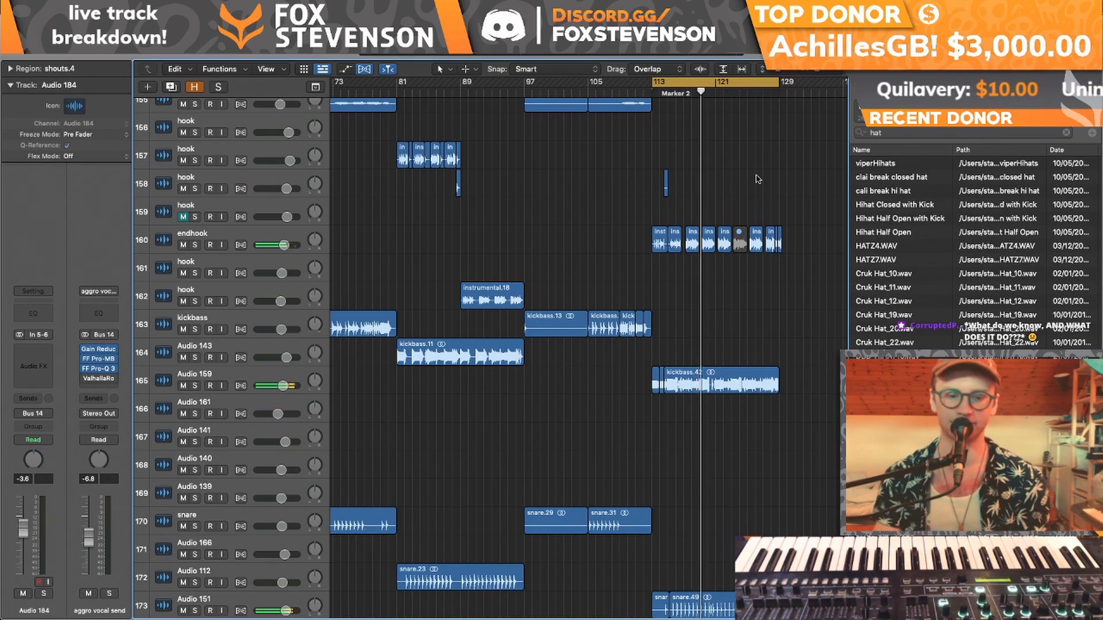
scroll(611, 319, "down", 15)
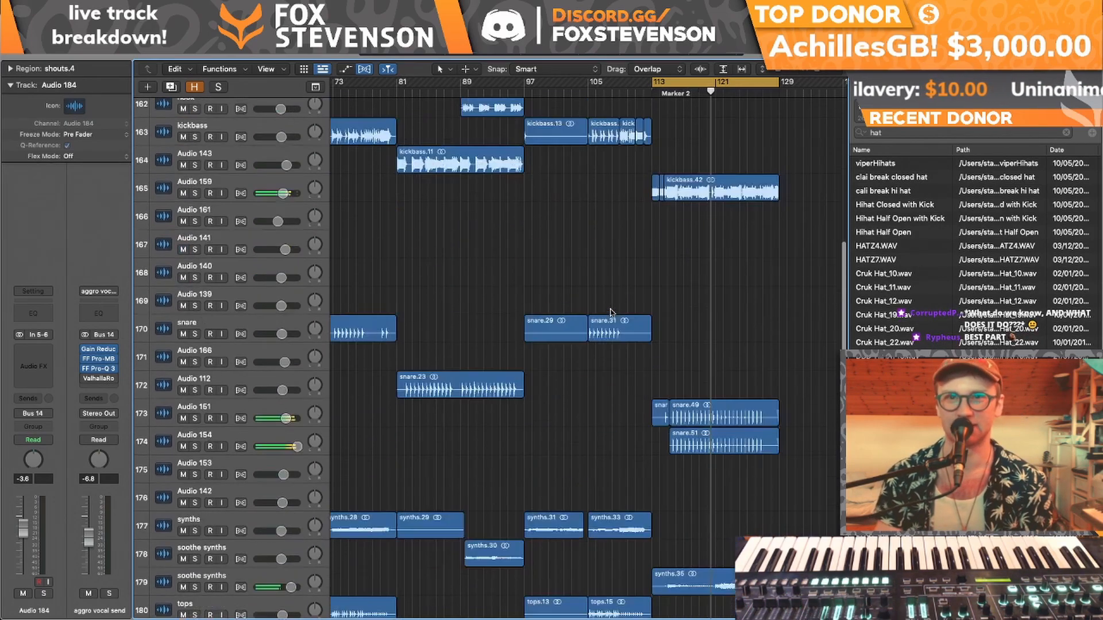
scroll(611, 318, "down", 5)
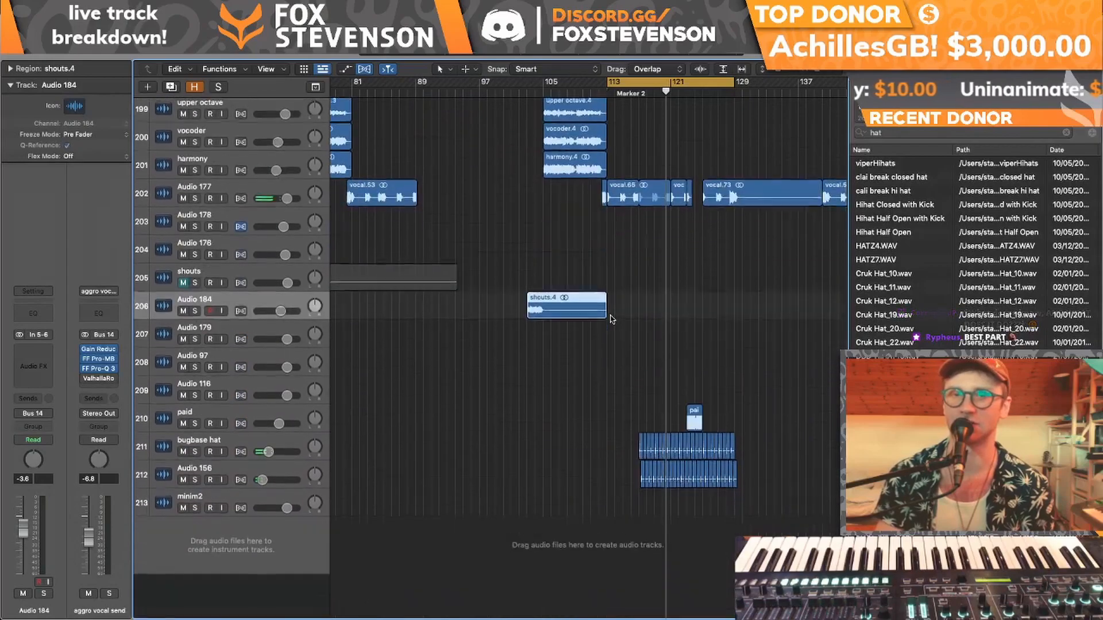
- Move the break track above Audio 107 and play the cycled section with all tracks from metro down to Audio 107 soloed
left_click(163, 492)
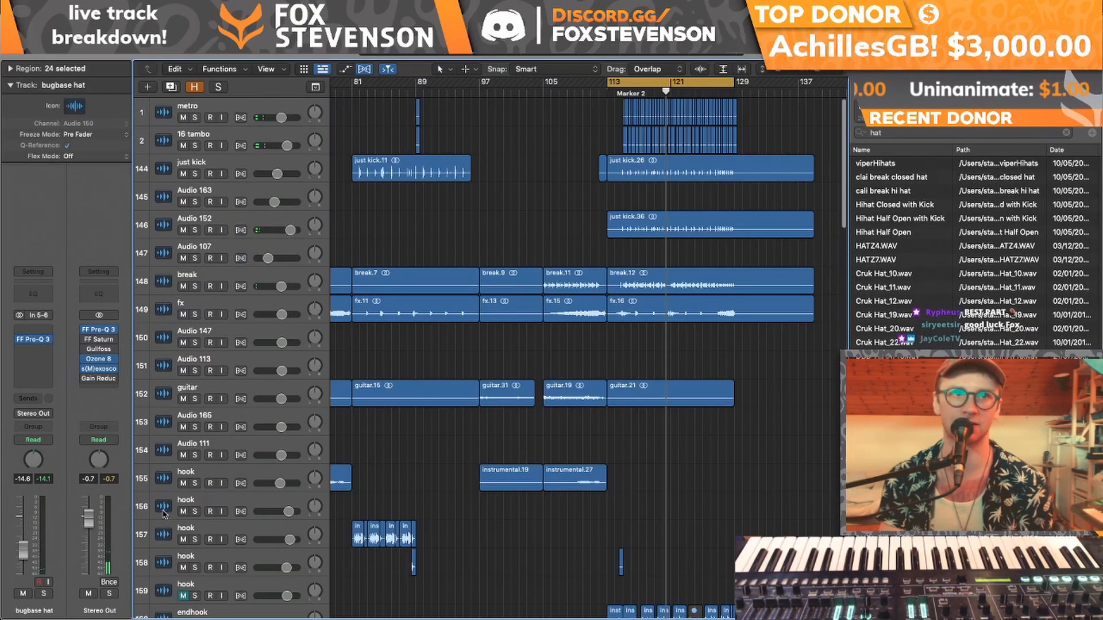
scroll(627, 247, "up", 5)
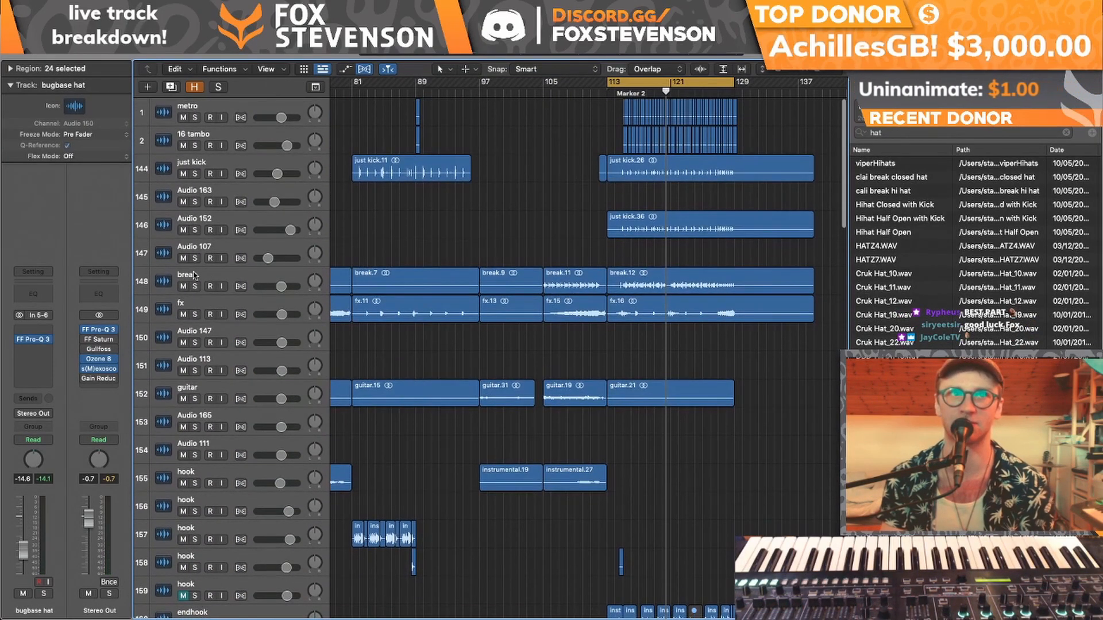
left_click(206, 276)
left_click_drag(195, 248, 196, 117)
left_click(195, 286)
key("space")
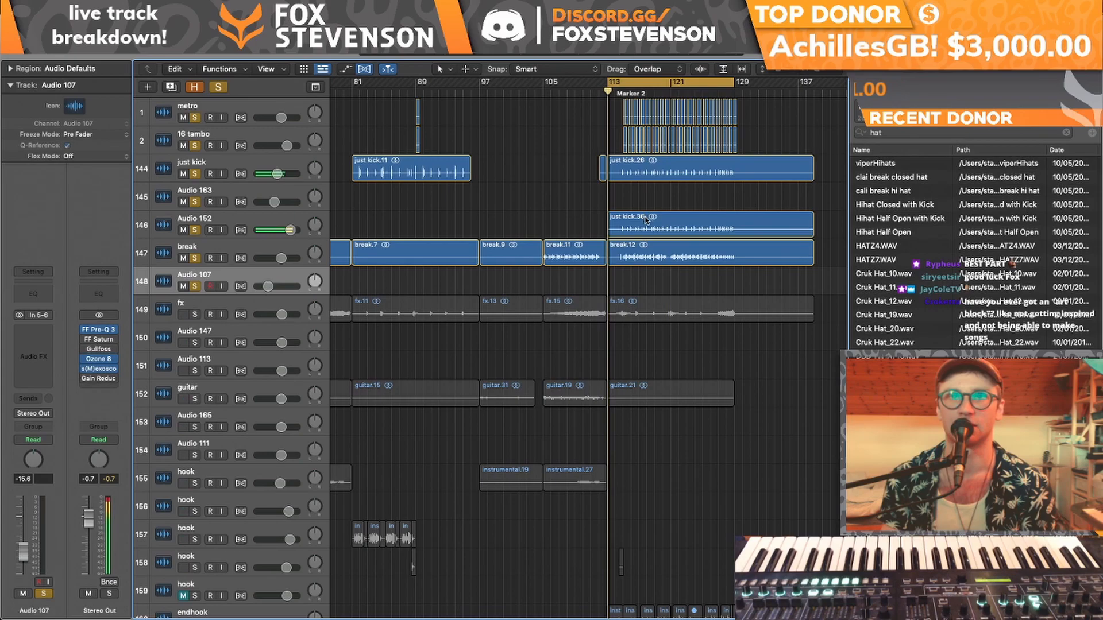
- Add Audio 151, Audio 154 and nikkim tail to the soloed drums to hear them, and clear all solos
scroll(647, 220, "down", 2)
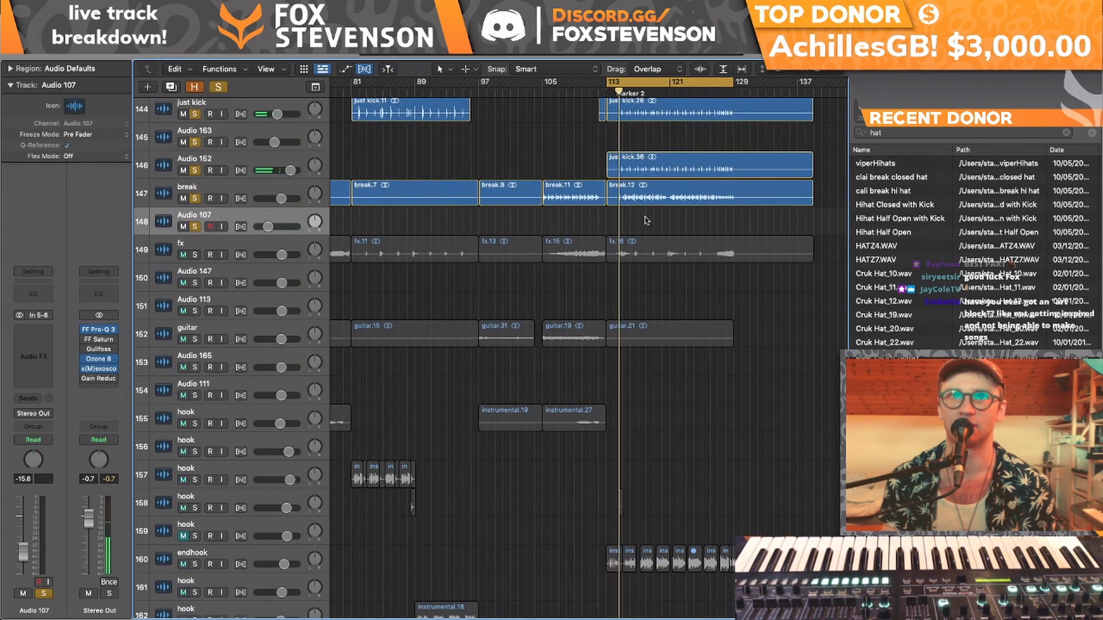
scroll(647, 220, "down", 3)
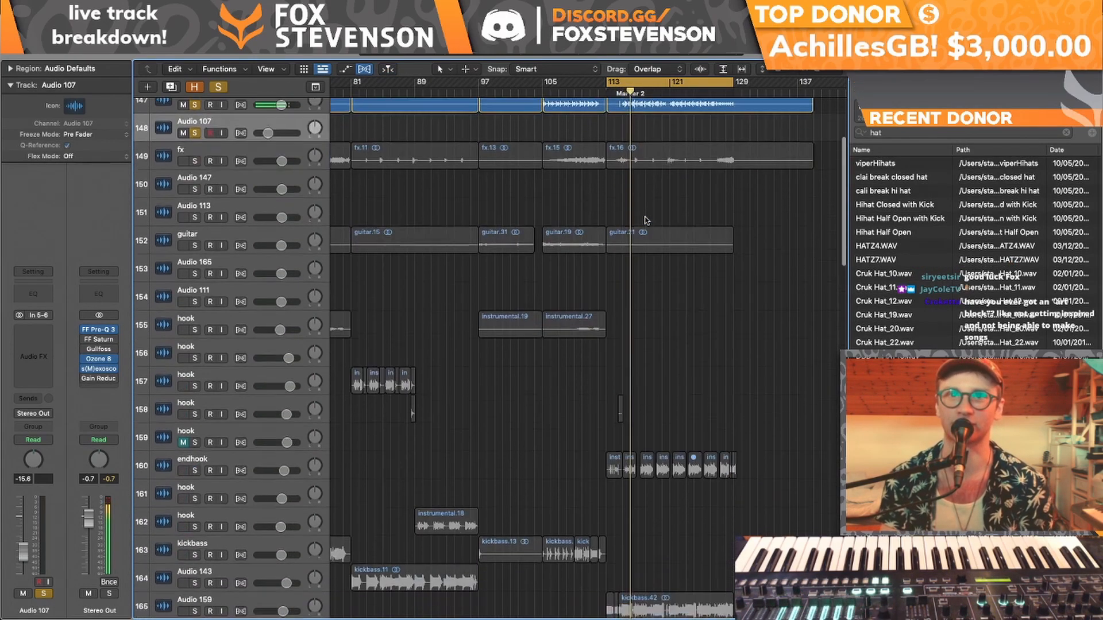
scroll(647, 220, "down", 8)
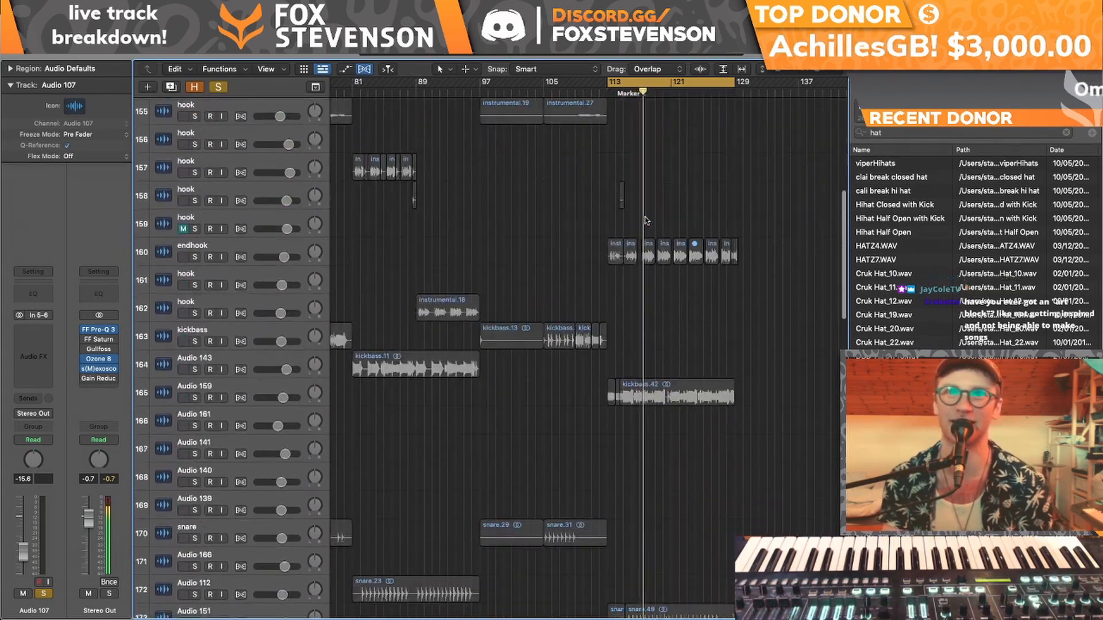
scroll(646, 220, "down", 9)
left_click_drag(194, 377, 196, 404)
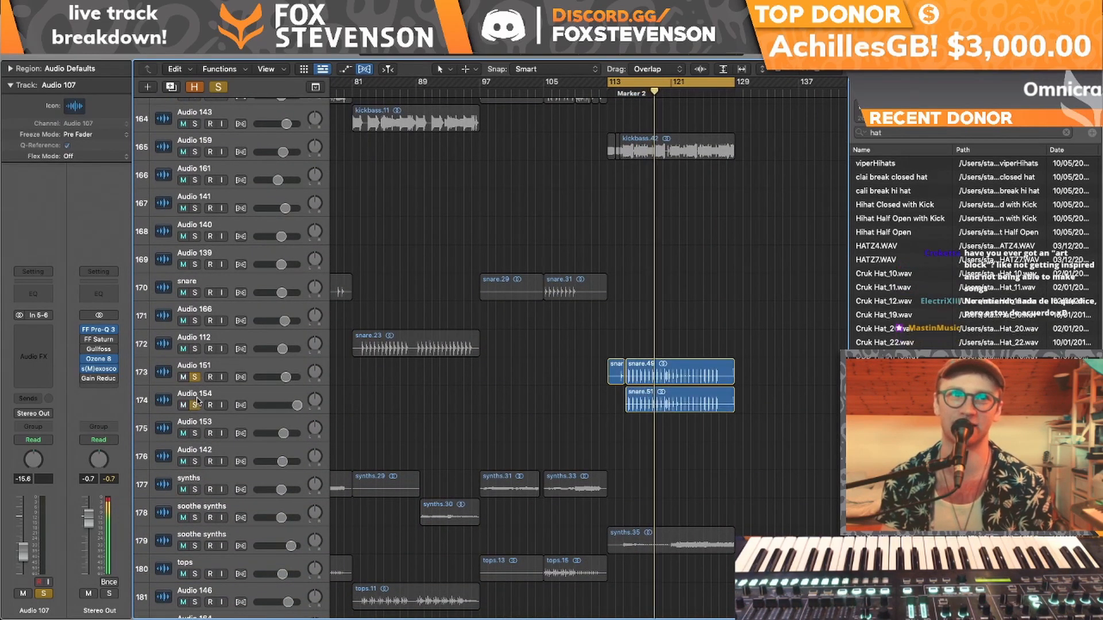
scroll(290, 515, "down", 6)
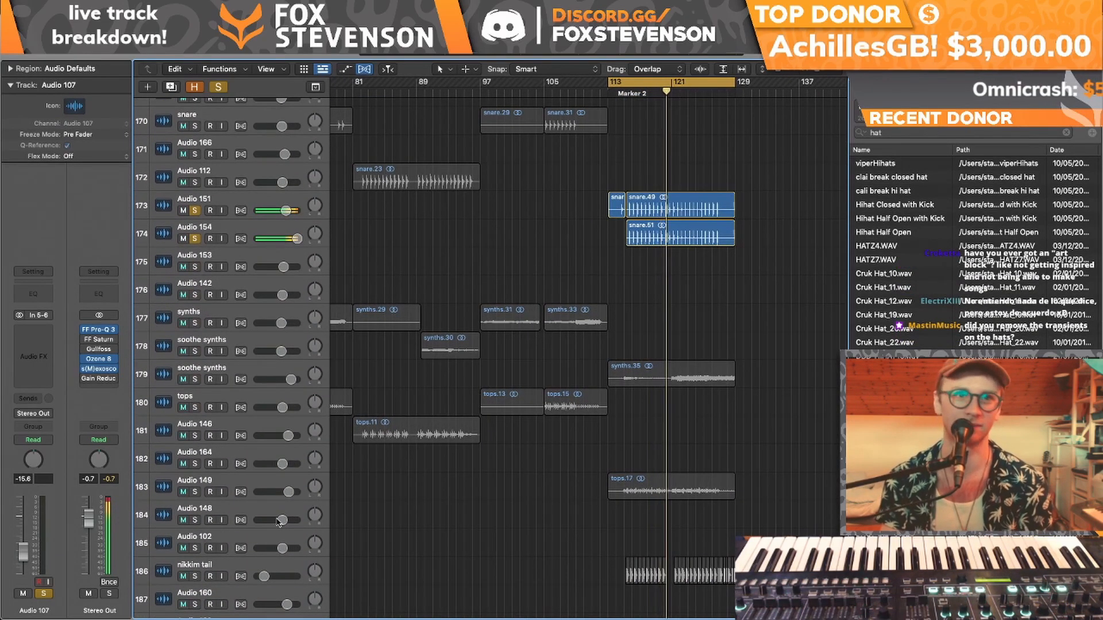
left_click(195, 576)
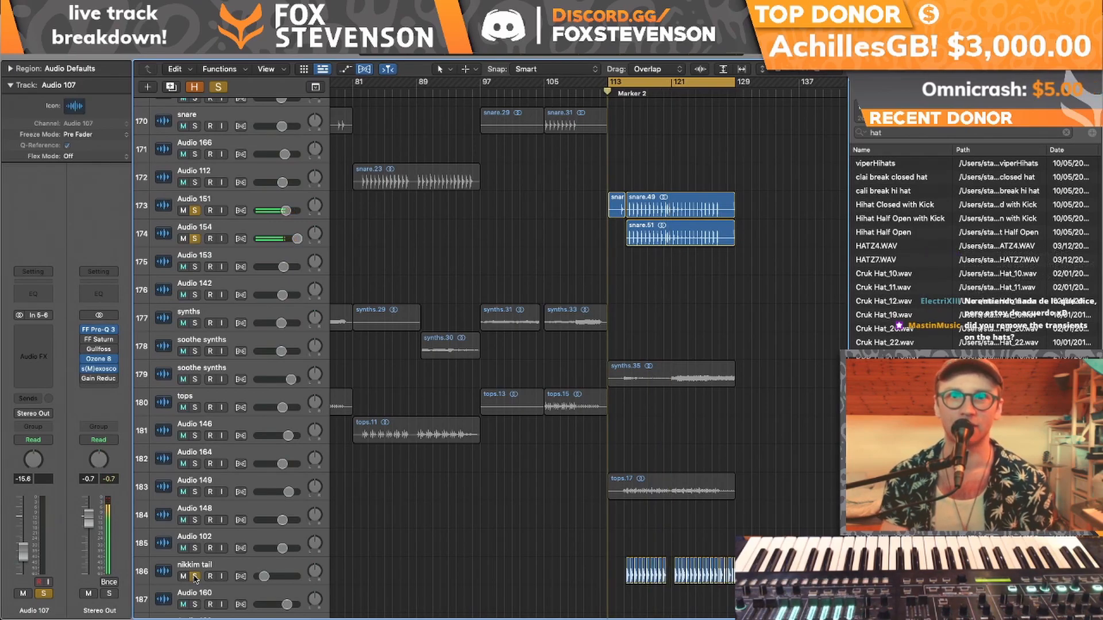
left_click(218, 87)
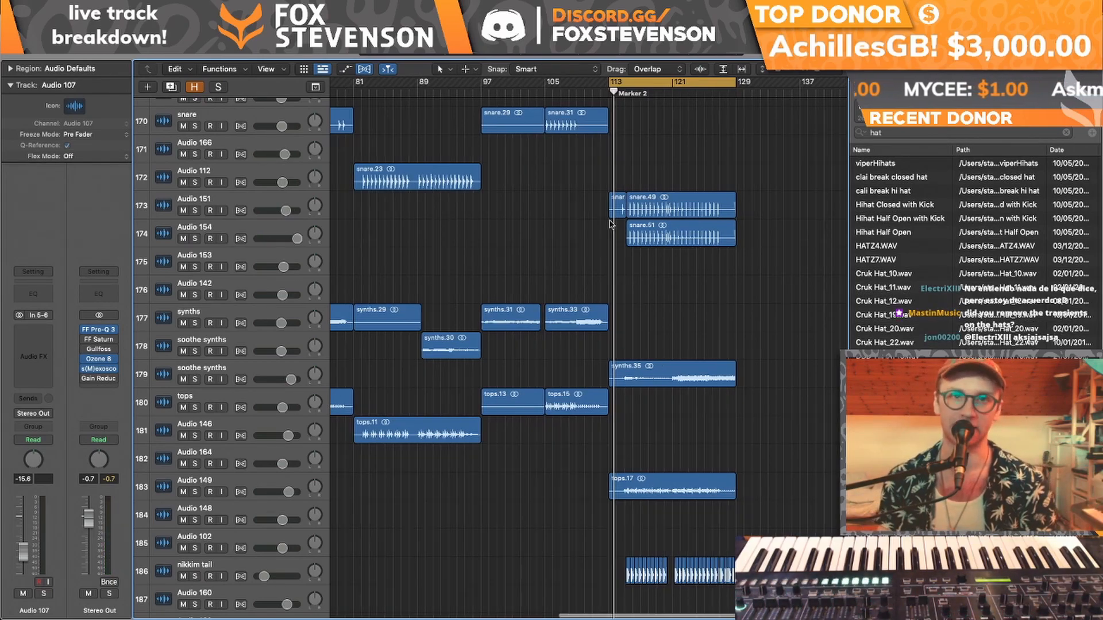
- Look over the arrangement's earlier sections to find the hook, drum and bass regions around bar 41
scroll(569, 235, "down", 10)
scroll(569, 235, "left", 15)
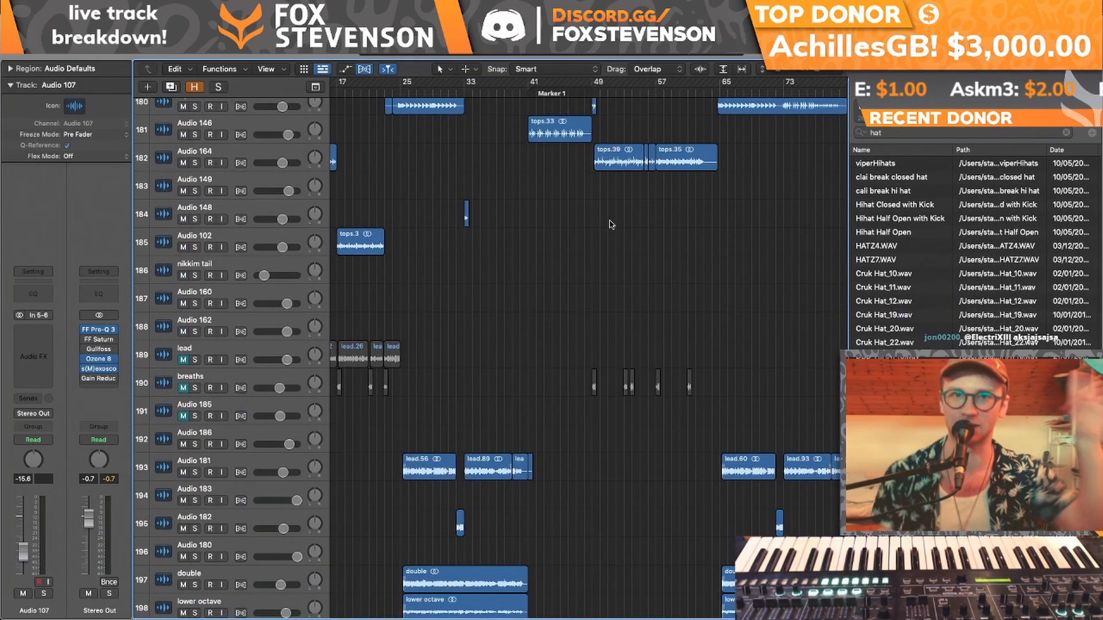
scroll(654, 224, "up", 8)
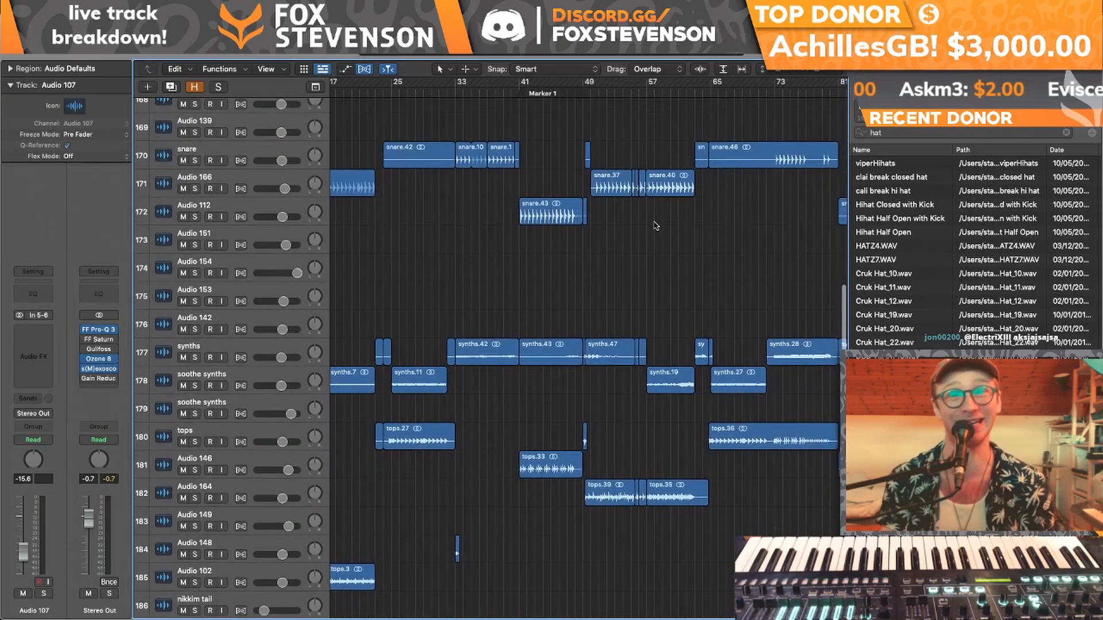
scroll(655, 225, "down", 20)
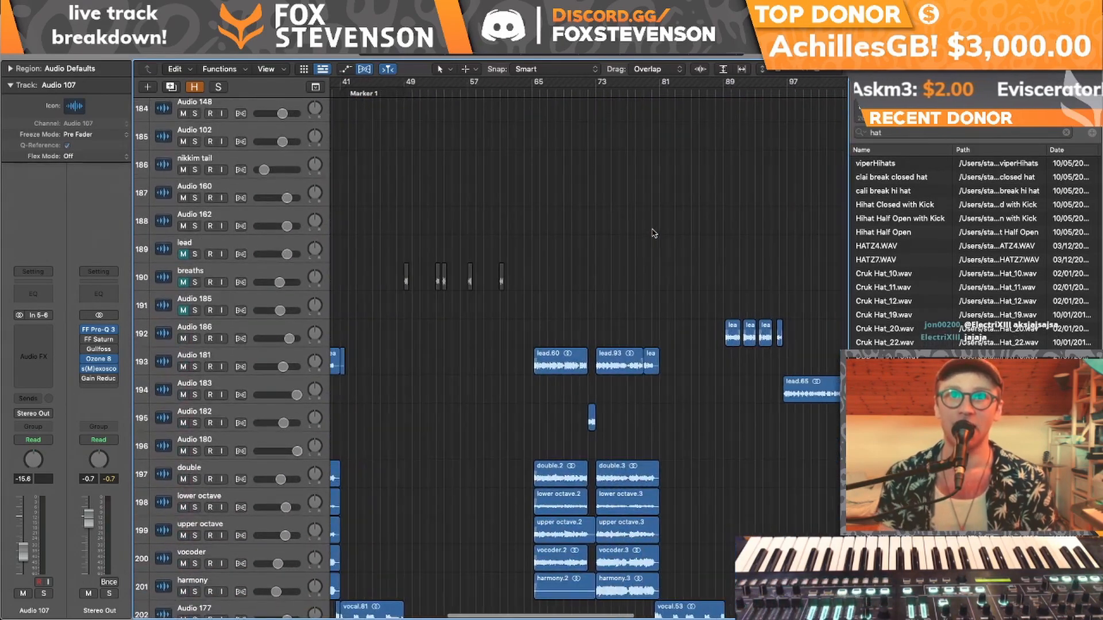
scroll(654, 229, "right", 6)
scroll(654, 232, "up", 13)
scroll(654, 232, "left", 4)
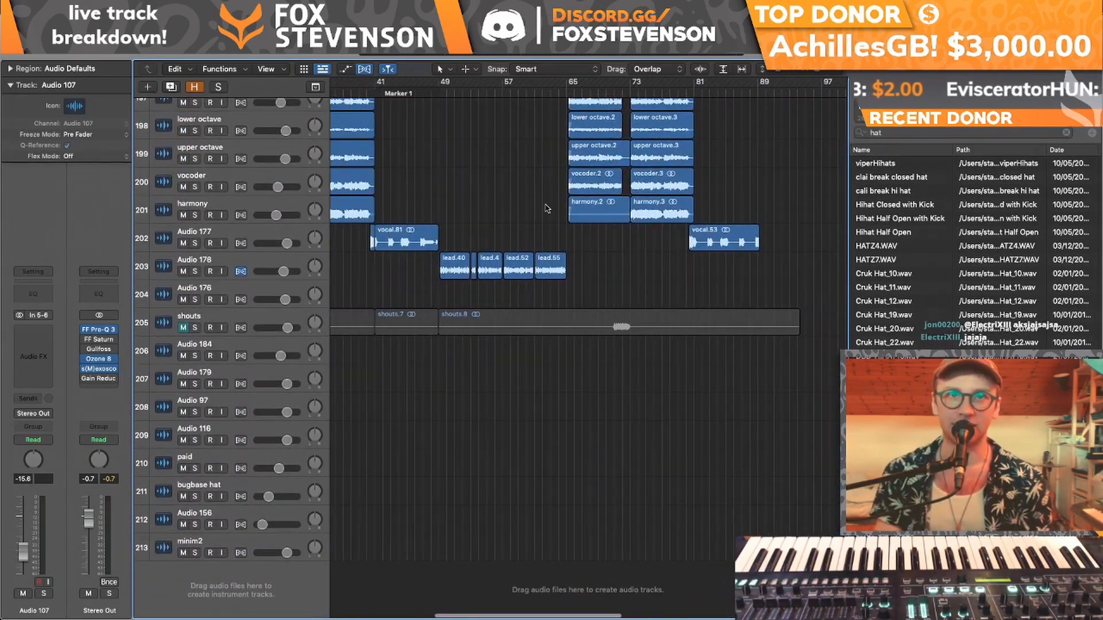
scroll(546, 208, "up", 15)
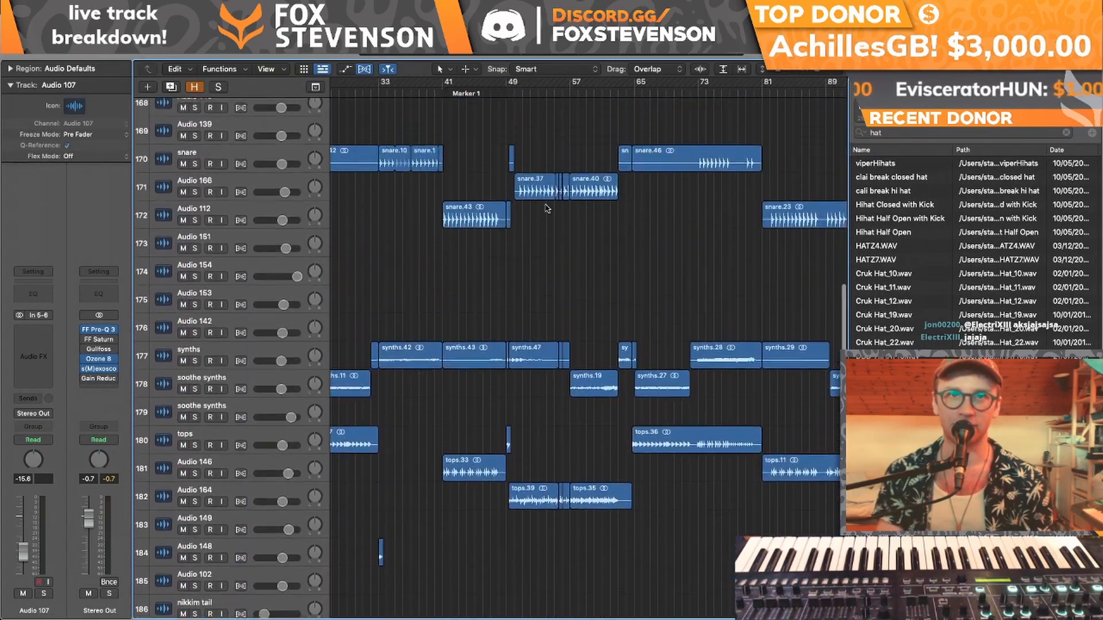
scroll(517, 172, "up", 4)
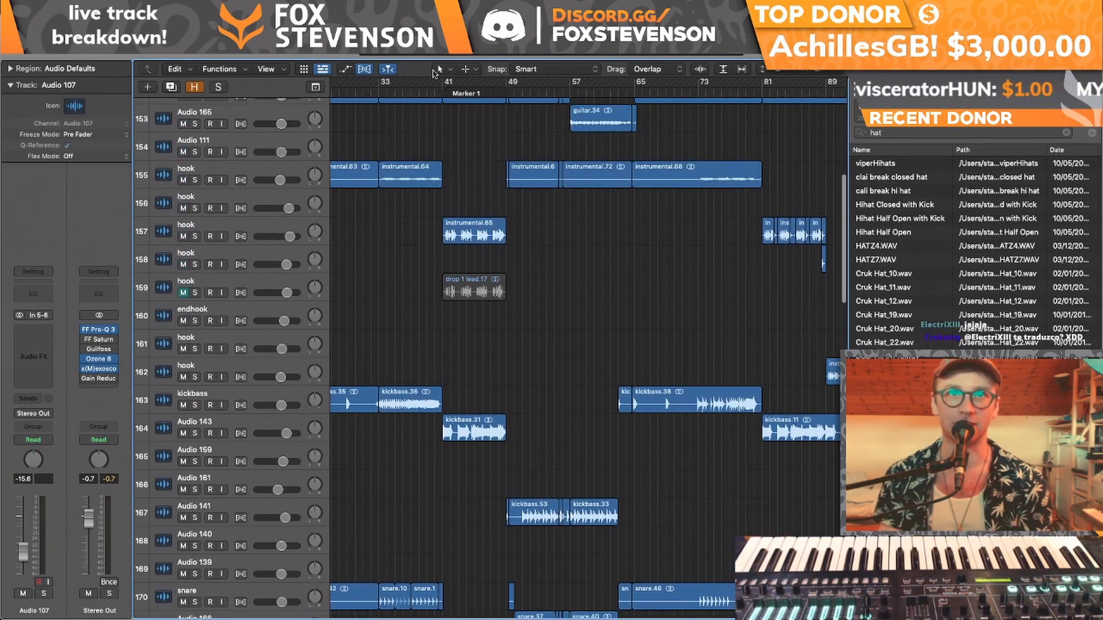
- Cycle bars 41 to 49 and play the hook track containing instrumental.65 on its own
left_click_drag(443, 83, 507, 84)
key("super+Right")
key("super+Right")
key("super+Right")
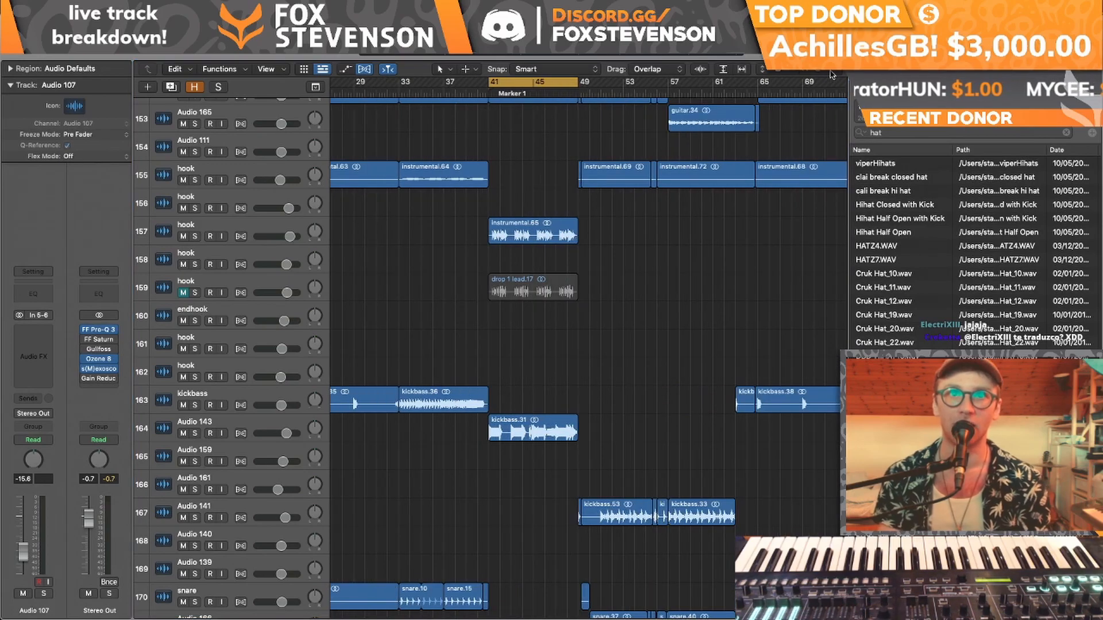
left_click(195, 236)
key("space")
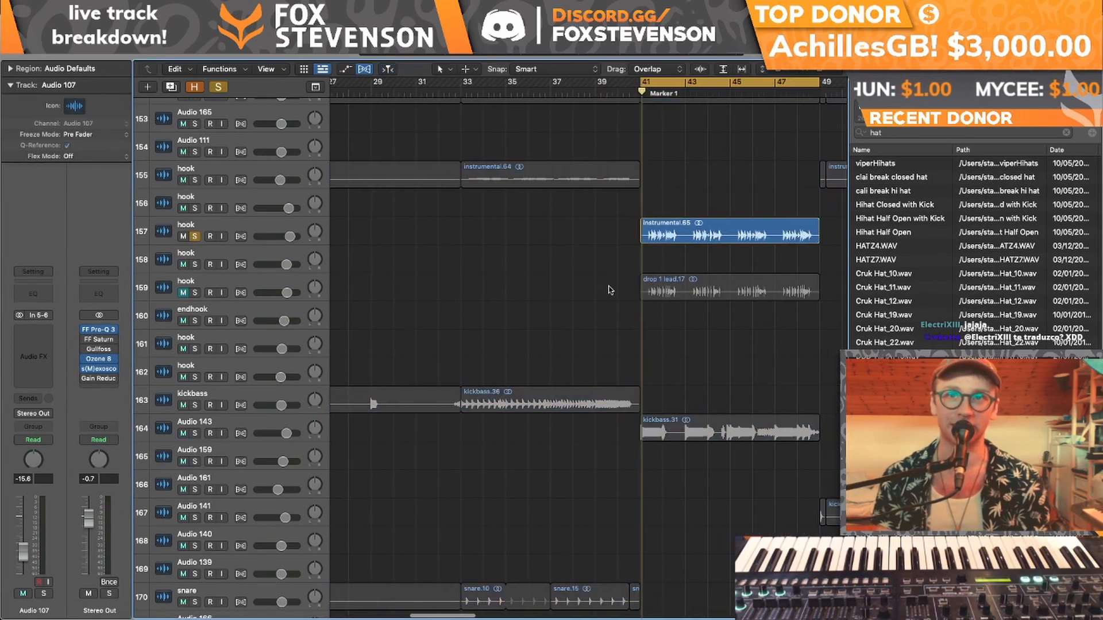
- Examine the soloed hook's timing close up, placing the playhead just before its first note at about 41 2 3 and playing it with the cycle on
key("super+Right")
key("super+Right")
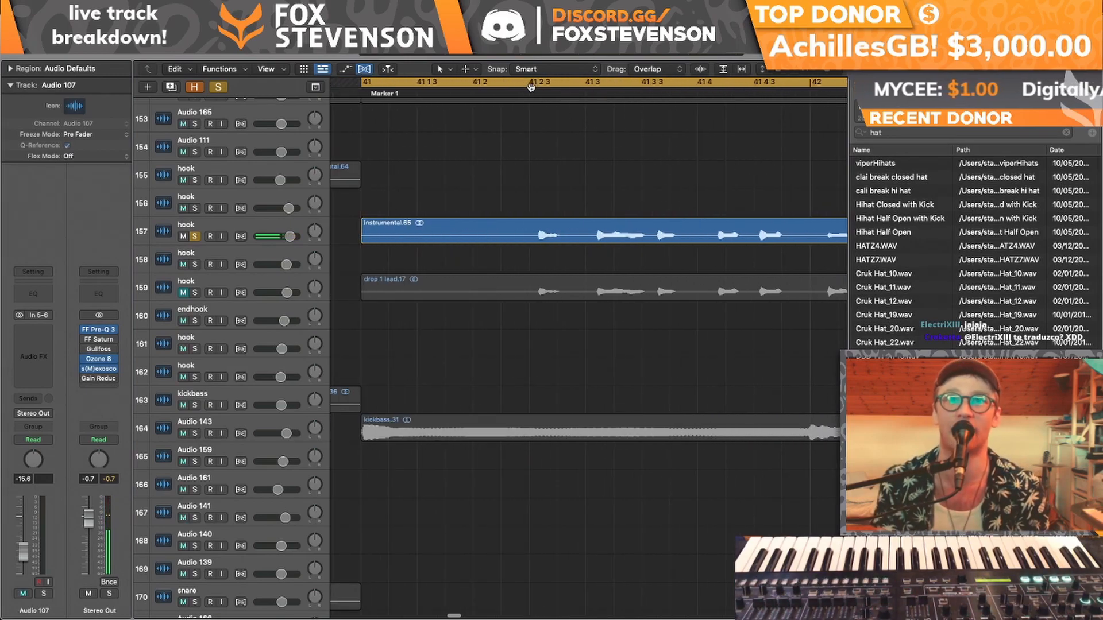
left_click(531, 87)
scroll(533, 163, "right", 3)
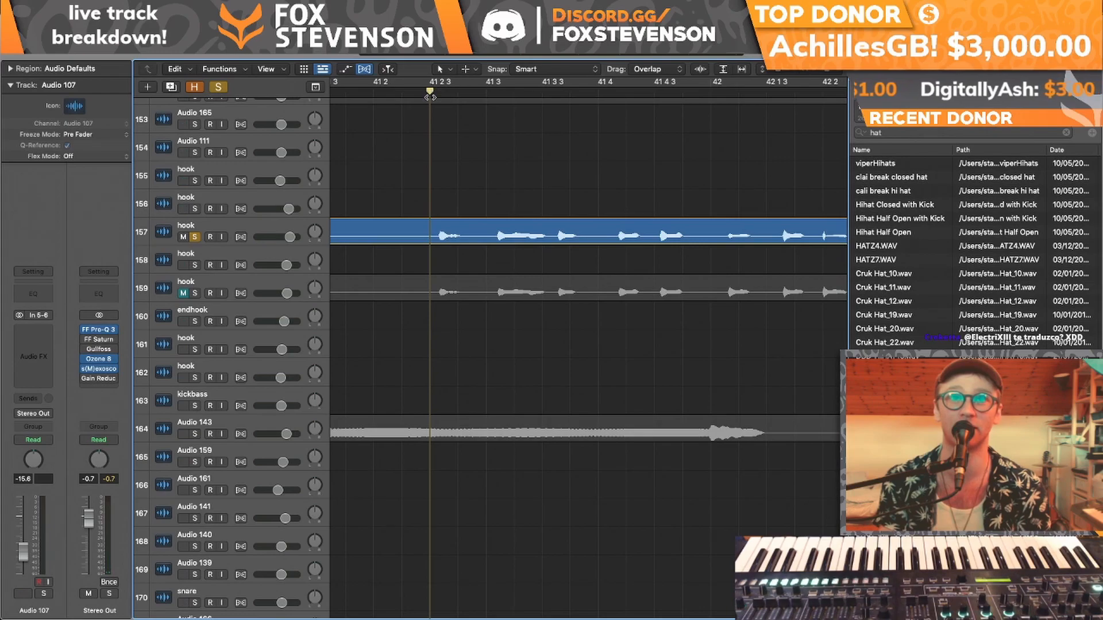
scroll(430, 96, "left", 5)
key("c")
key("space")
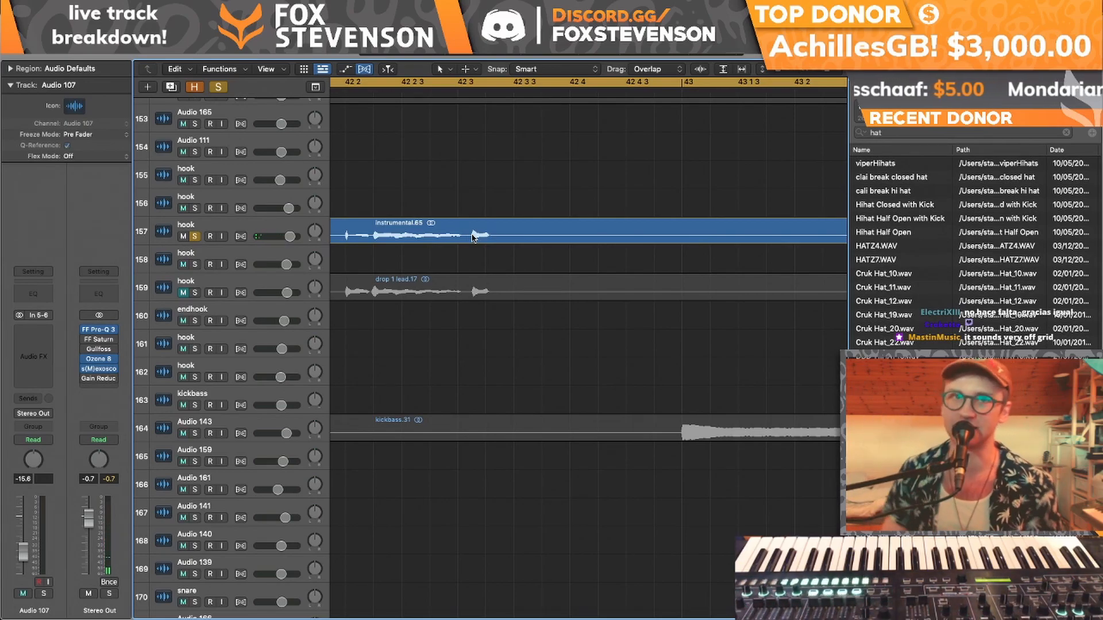
- Mute the soloed hook track with instrumental.65 and unmute it again
scroll(182, 233, "up", 5)
left_click(184, 239)
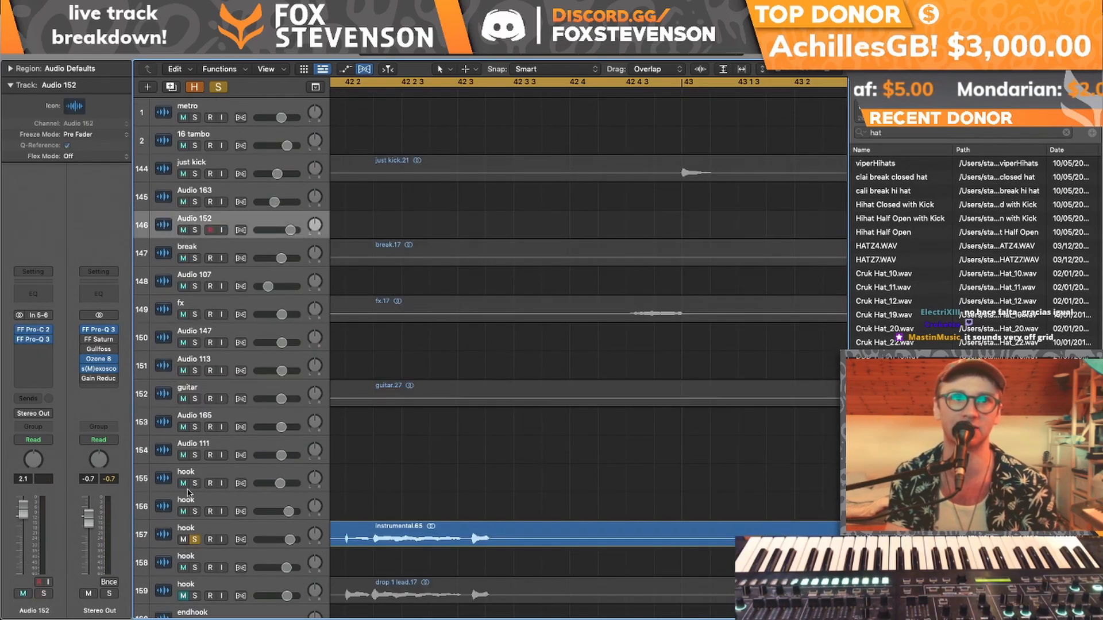
left_click(185, 540)
key("space")
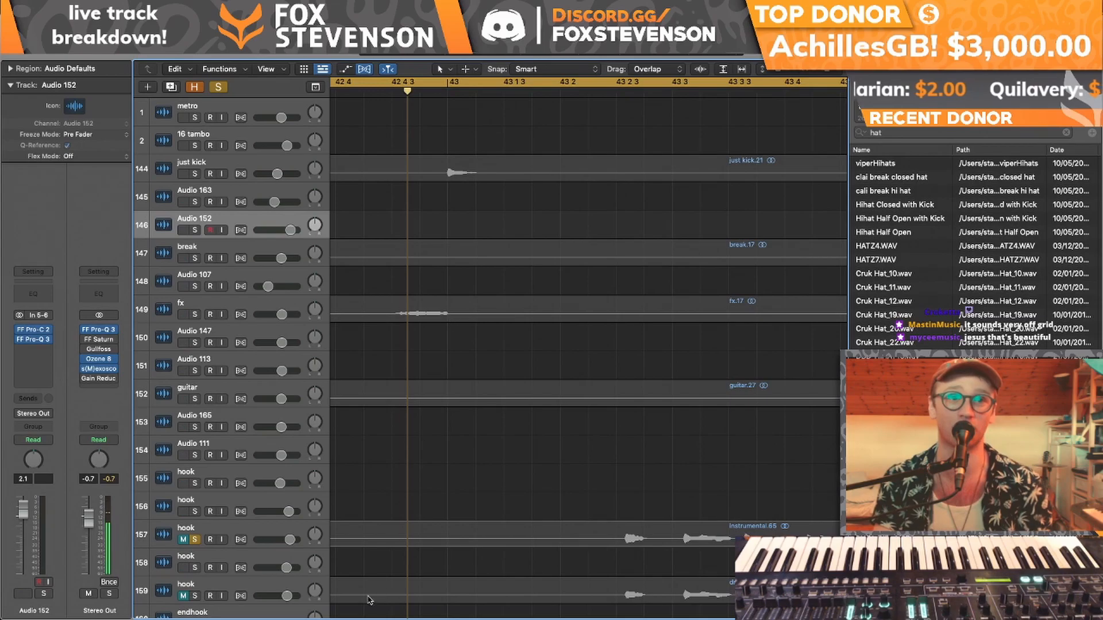
left_click(183, 539)
- Clear the hook's solo and play the start of the bar 41 section in the full mix
scroll(268, 525, "down", 10)
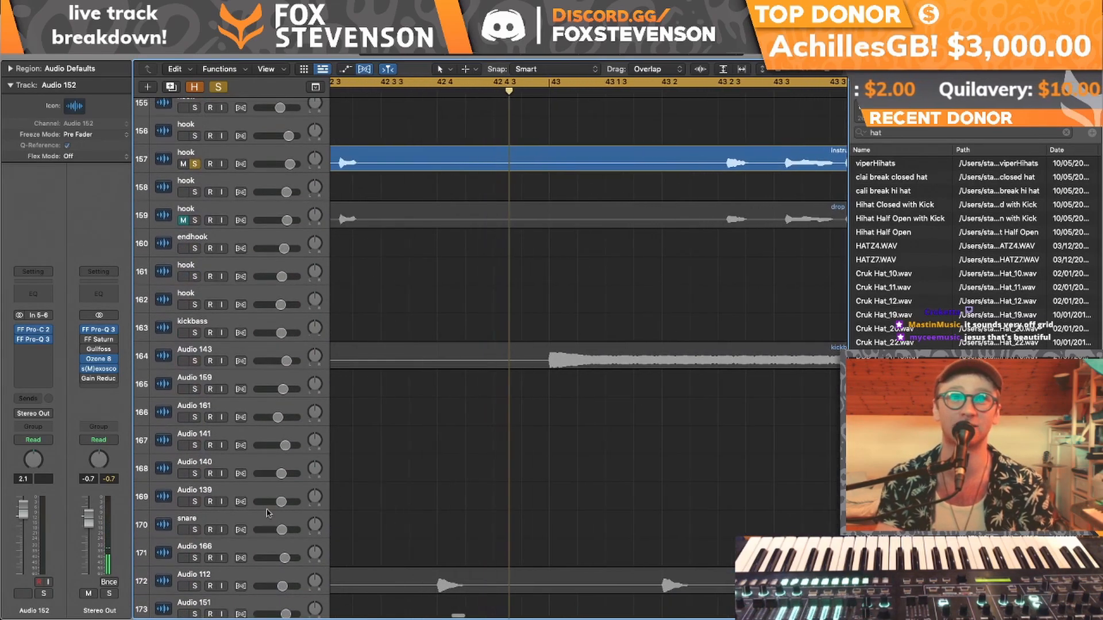
left_click(195, 164)
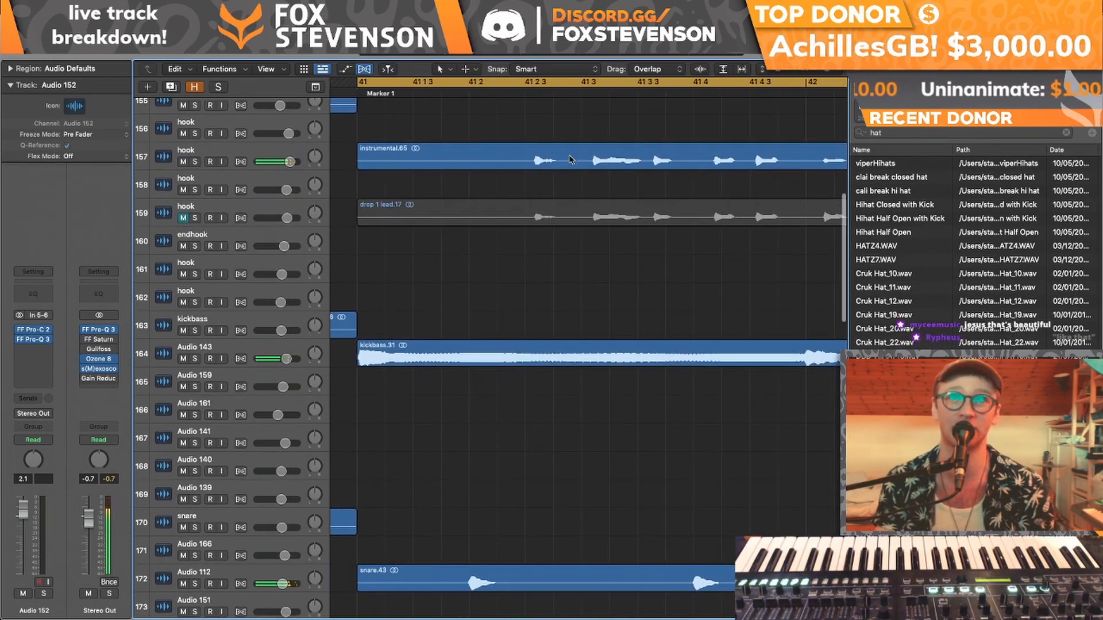
key("space")
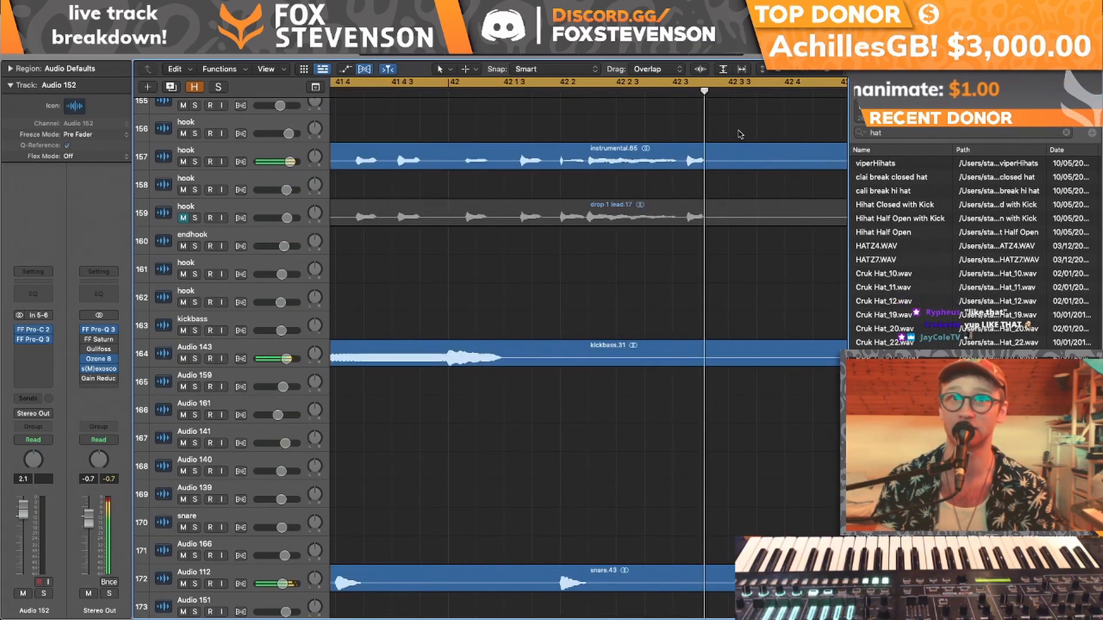
- Try playing the lead-in to bar 41 with the cycle off and instrumental.65 shifted slightly earlier, and undo the shift
left_click_drag(671, 156, 658, 173)
scroll(651, 208, "left", 5)
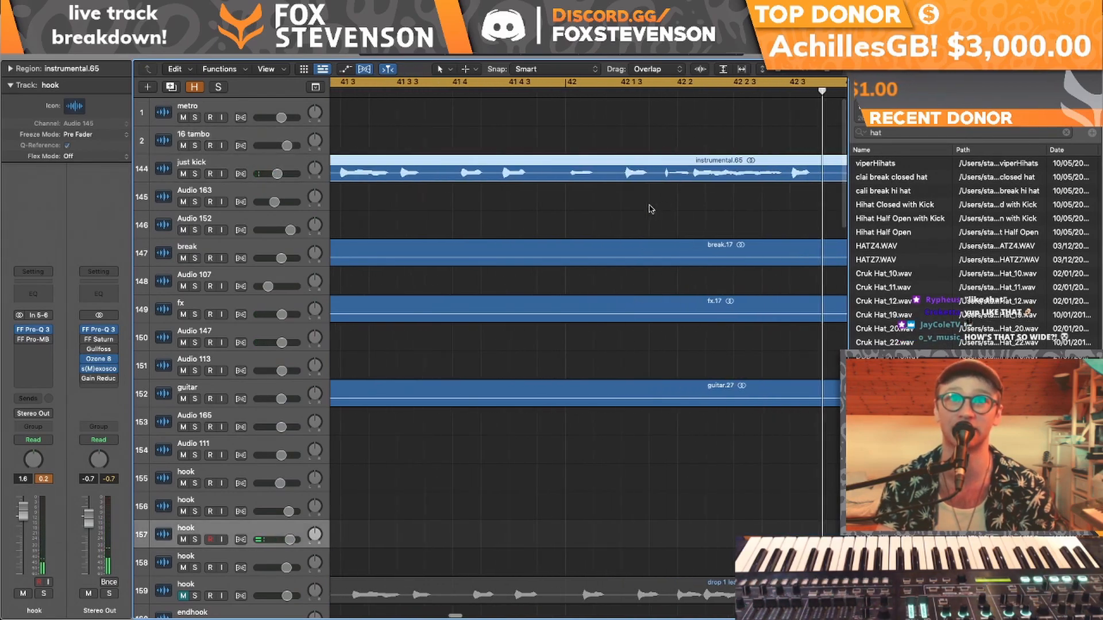
left_click(534, 172)
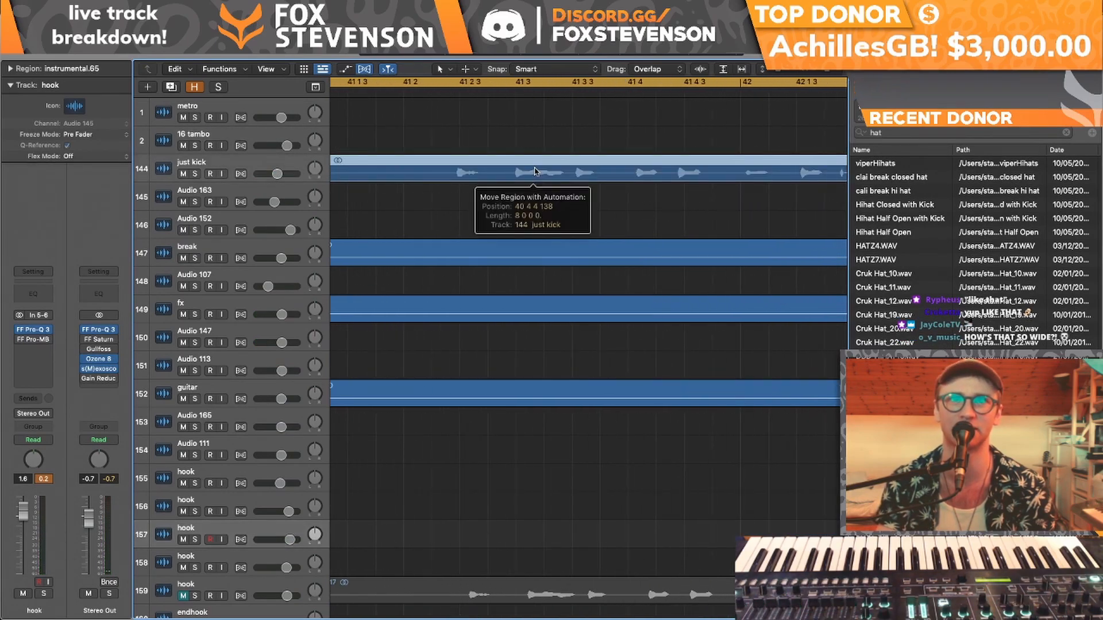
key("c")
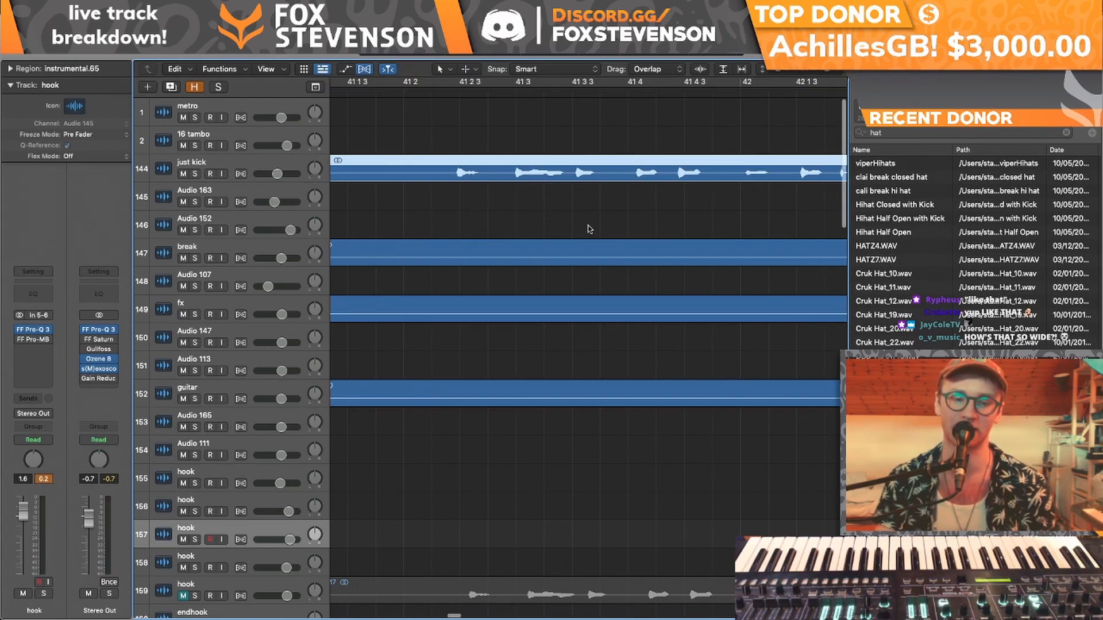
scroll(588, 229, "left", 5)
scroll(396, 94, "left", 8)
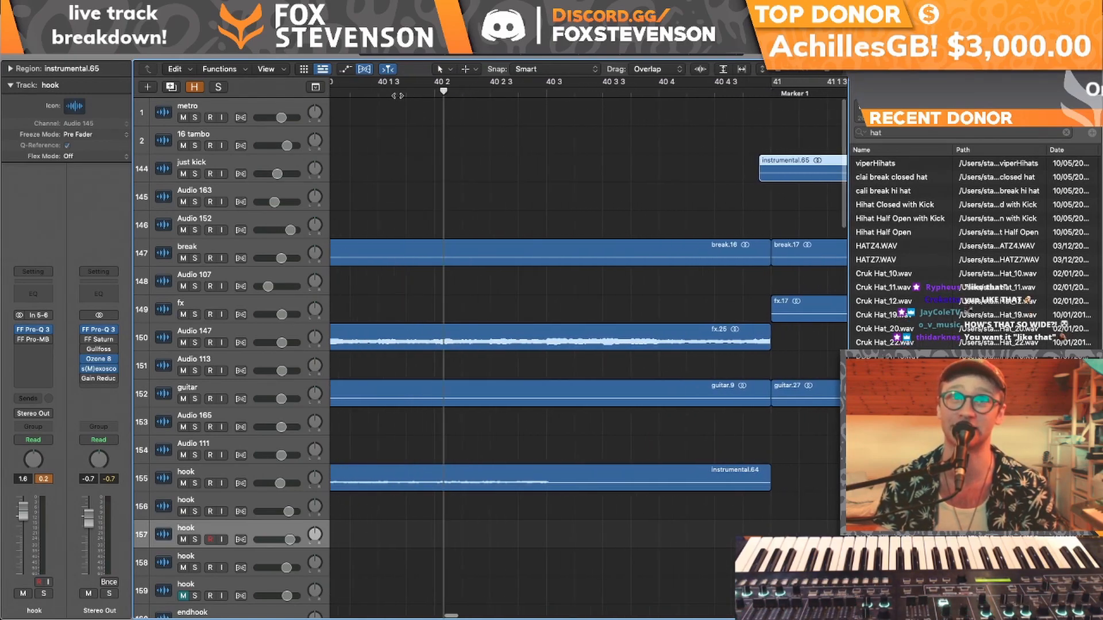
key("space")
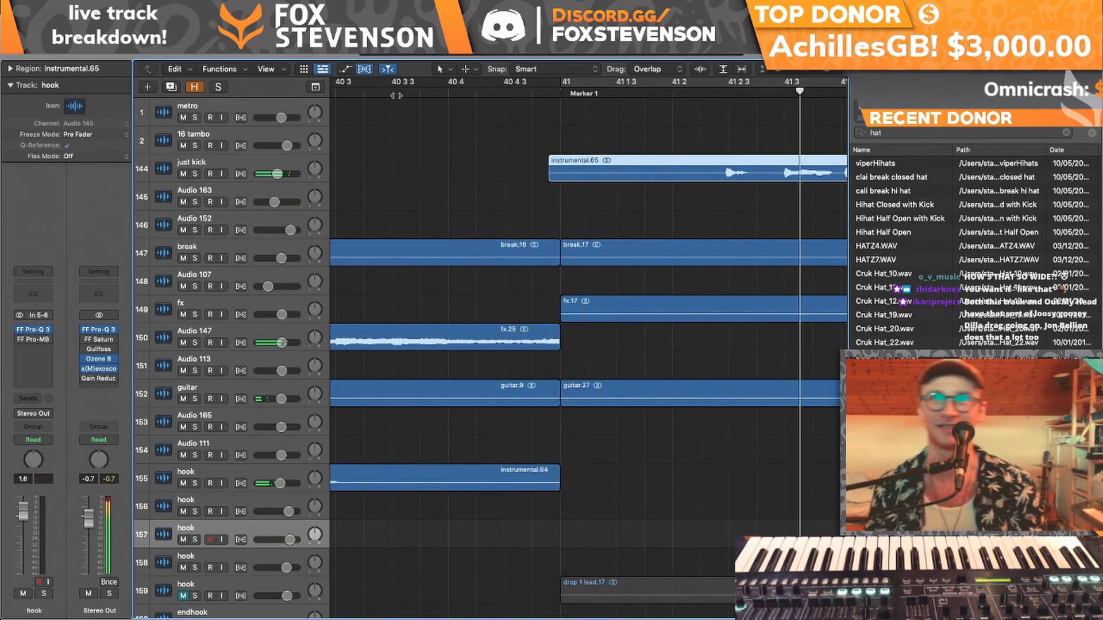
scroll(373, 195, "left", 15)
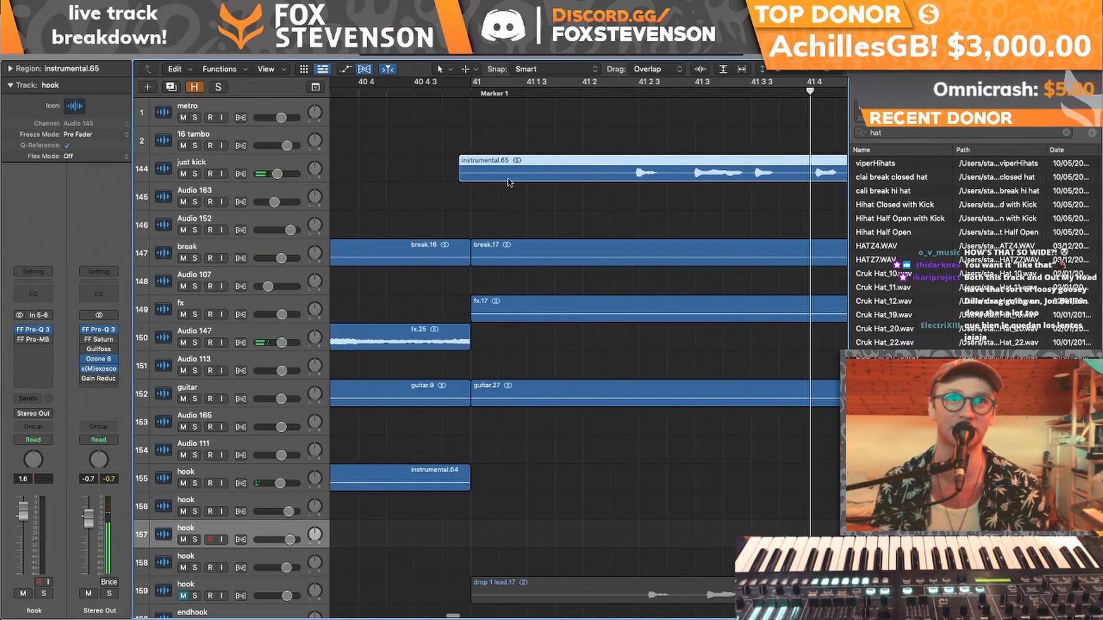
key("super+z")
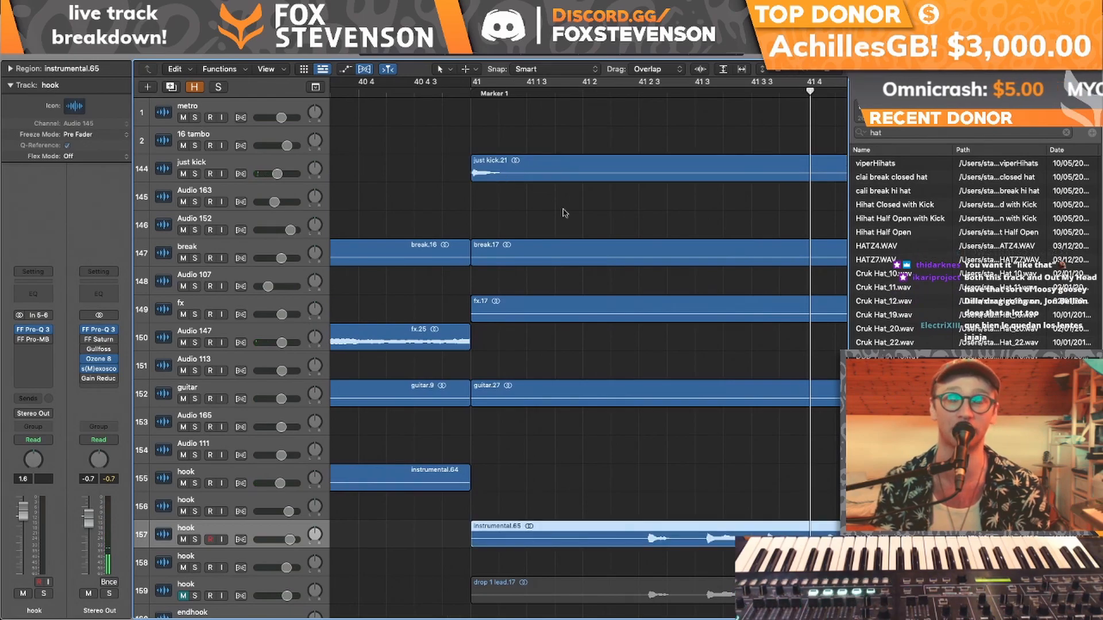
- Shift instrumental.65 slightly ahead of bar 41 on its hook track and play the transition into that section
scroll(562, 219, "down", 5)
left_click_drag(588, 396, 579, 397)
scroll(580, 377, "left", 15)
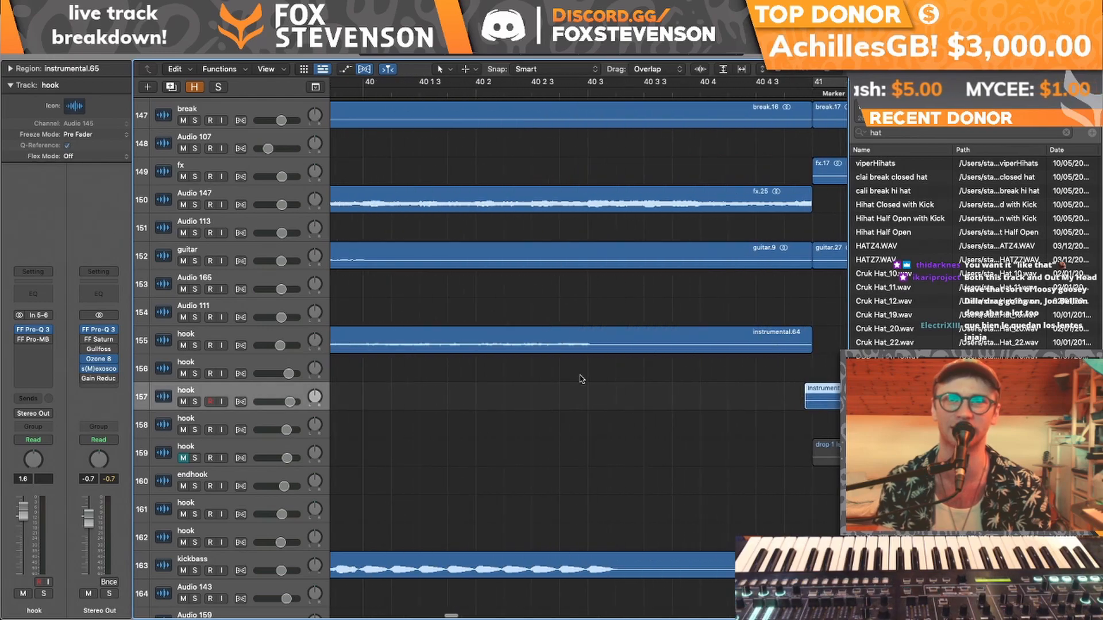
key("space")
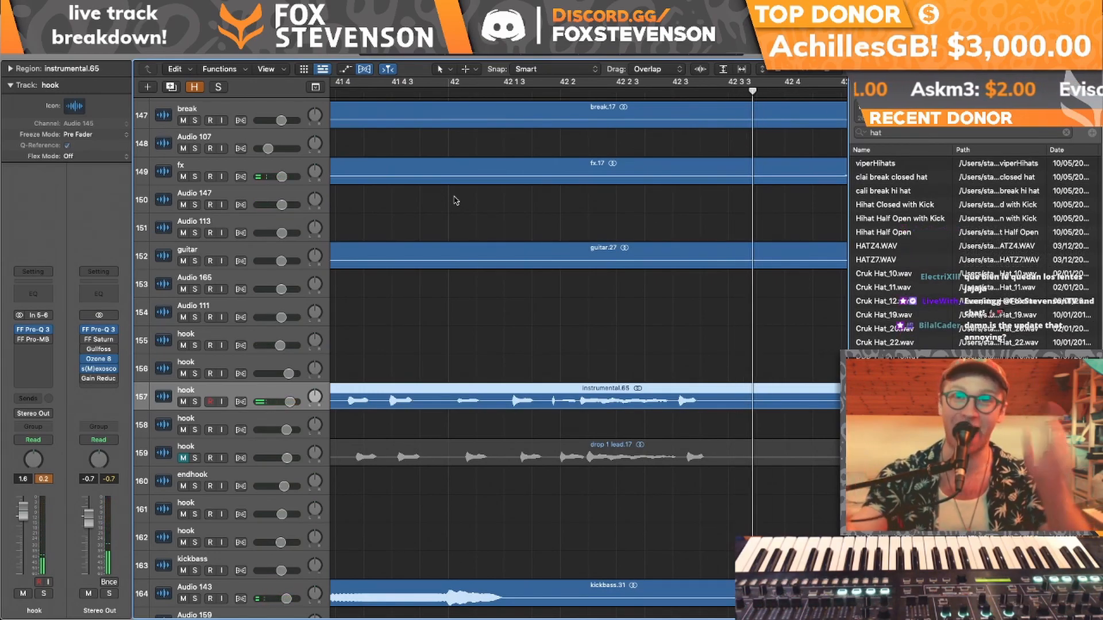
scroll(594, 215, "left", 10)
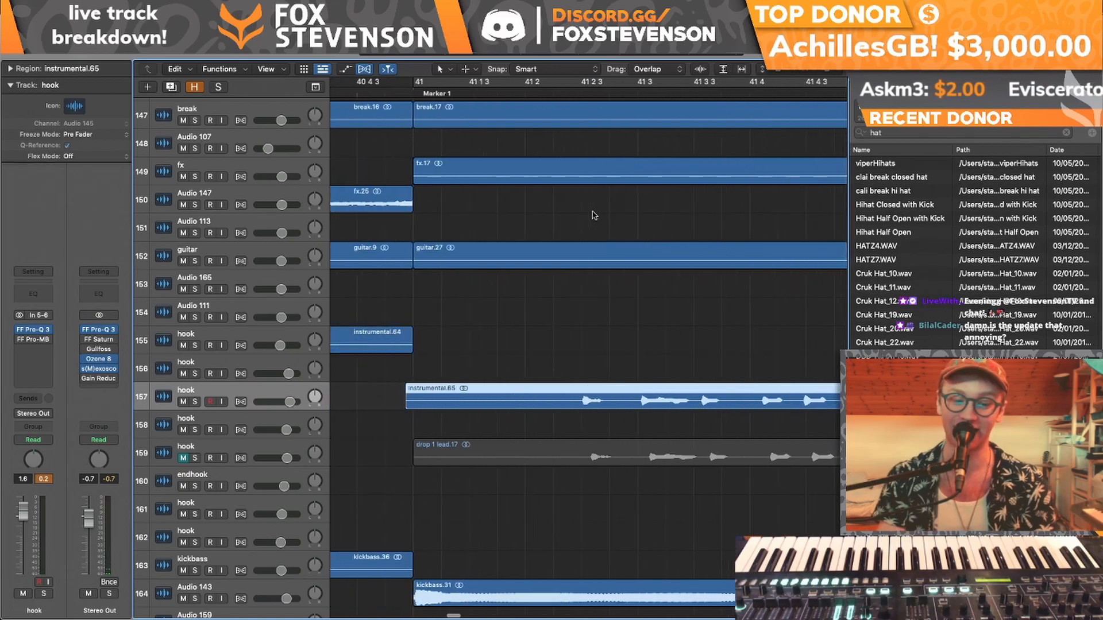
scroll(357, 102, "up", 5)
left_click(357, 96)
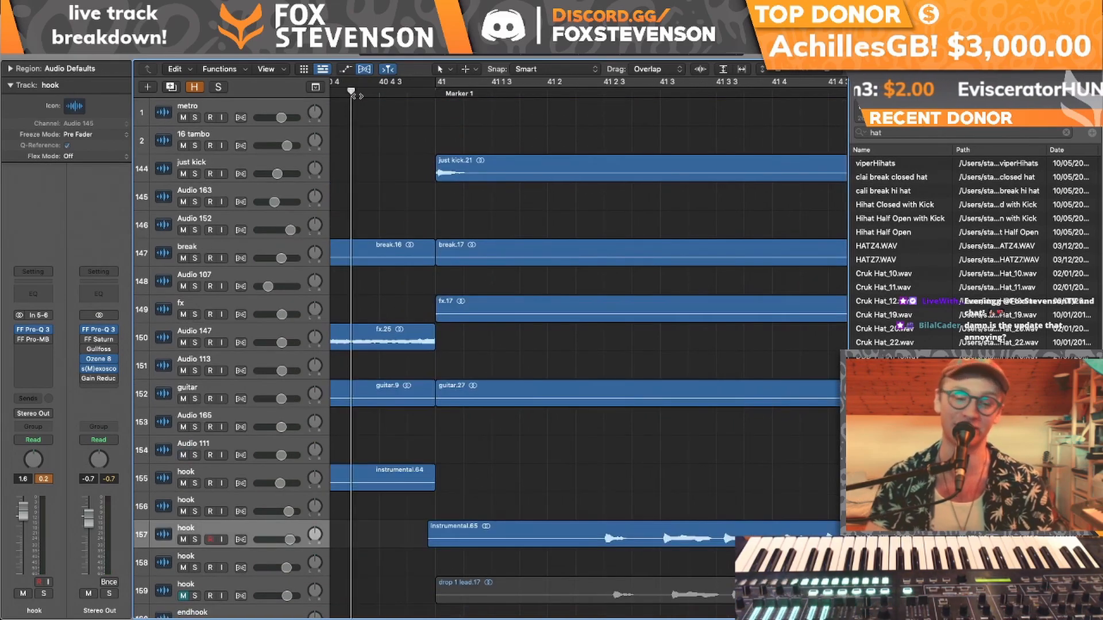
key("space")
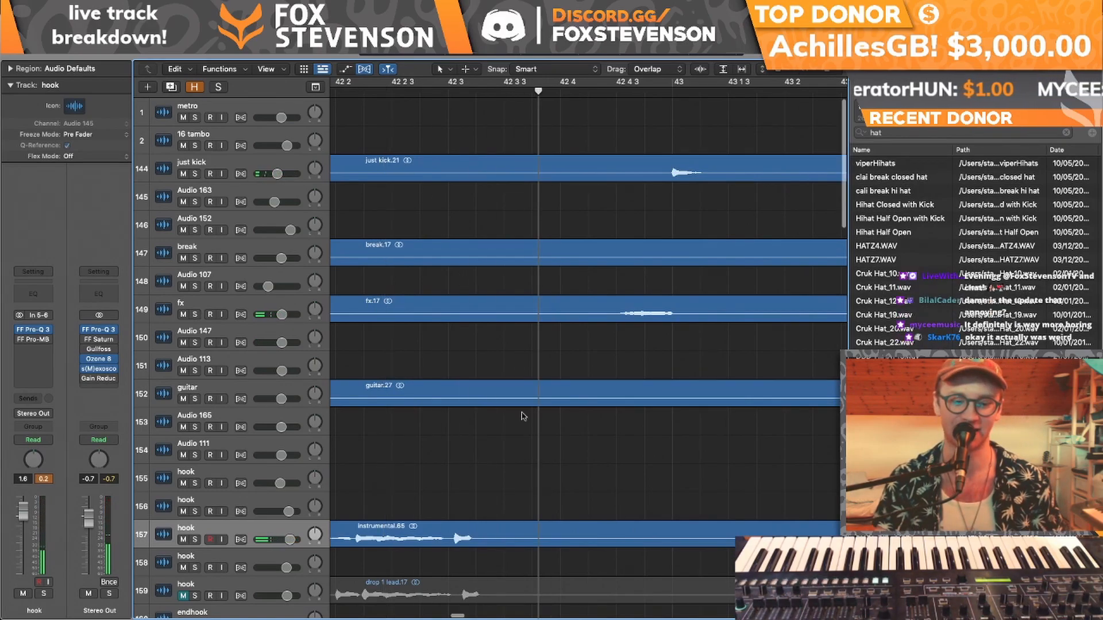
- Move instrumental.65 back so that it starts exactly at bar 41 on its hook track
scroll(523, 416, "left", 10)
scroll(522, 416, "down", 3)
left_click_drag(650, 466, 658, 539)
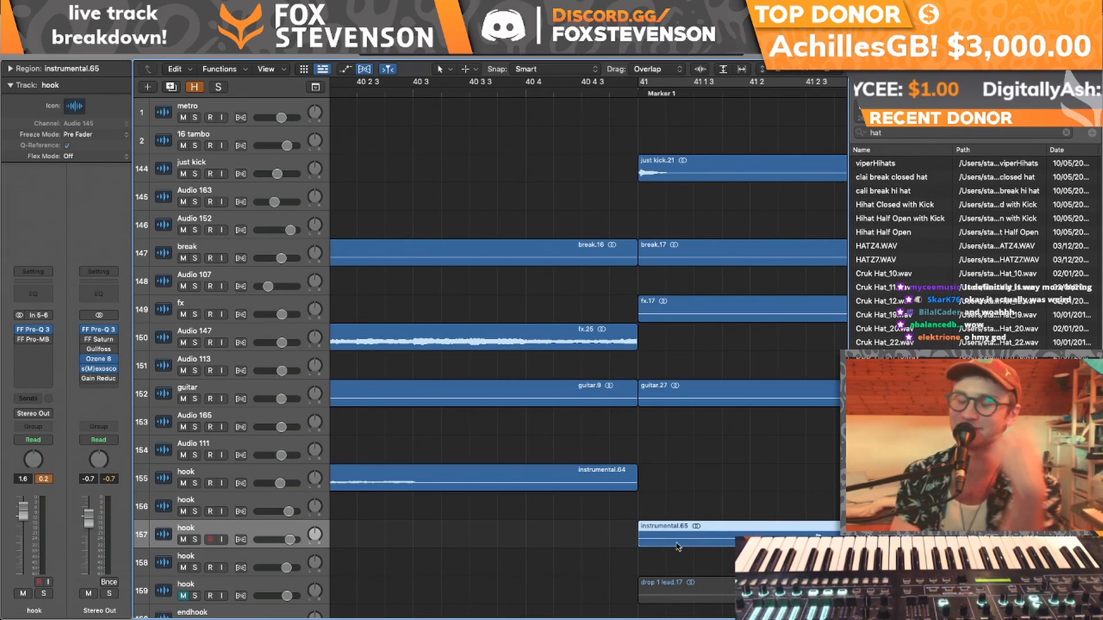
- Set the cycle to bars 115 to 125, two bars after Marker 2
key("super+Left")
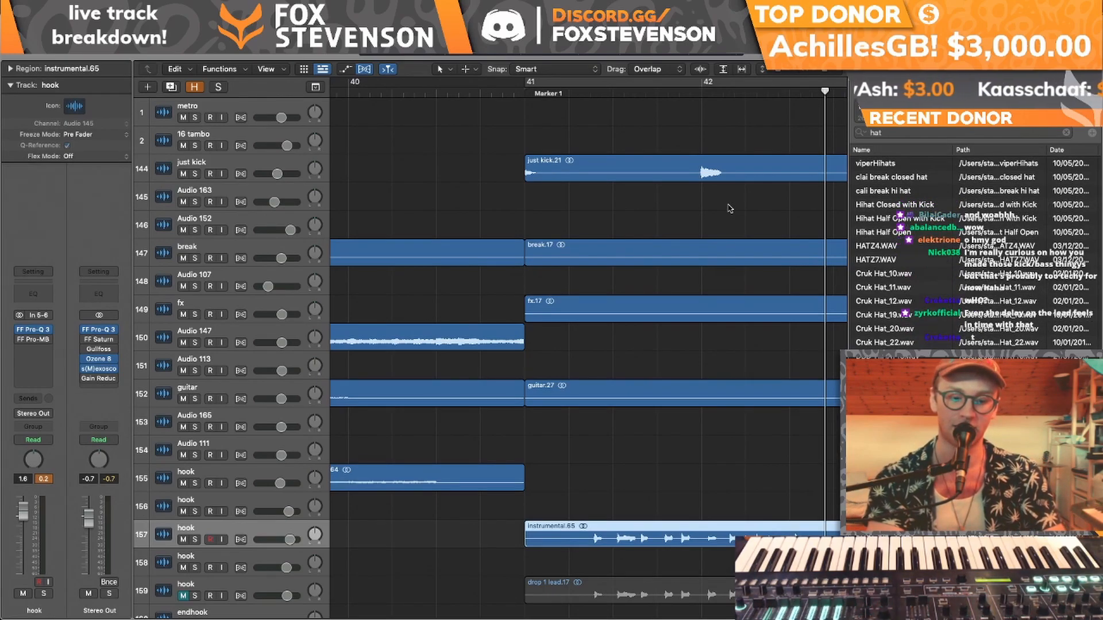
scroll(747, 172, "right", 10)
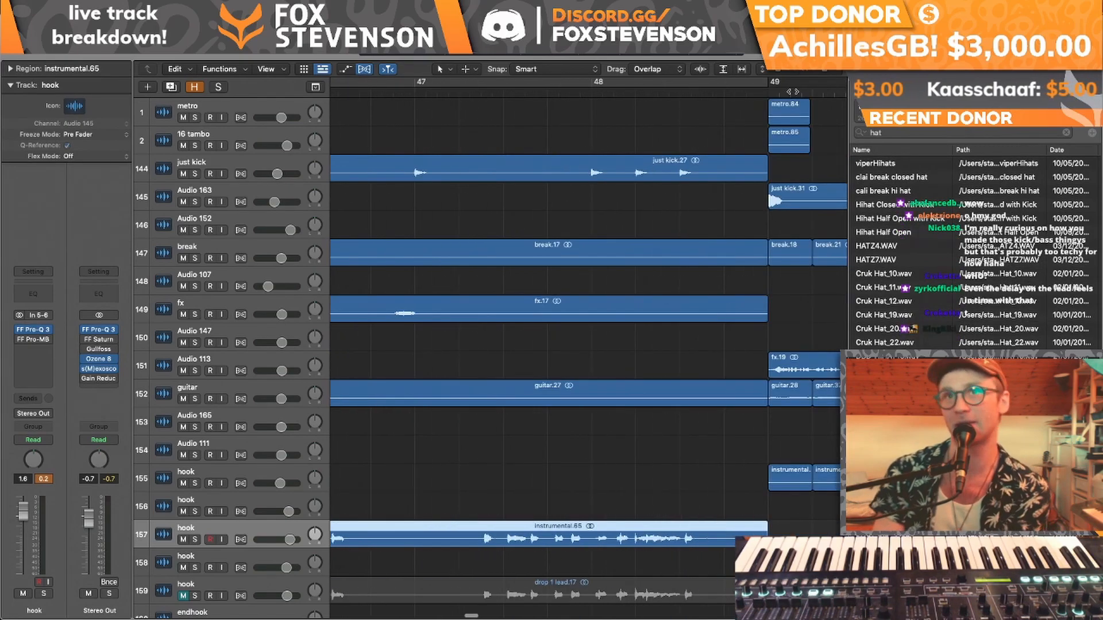
scroll(476, 366, "down", 5)
scroll(476, 366, "up", 5)
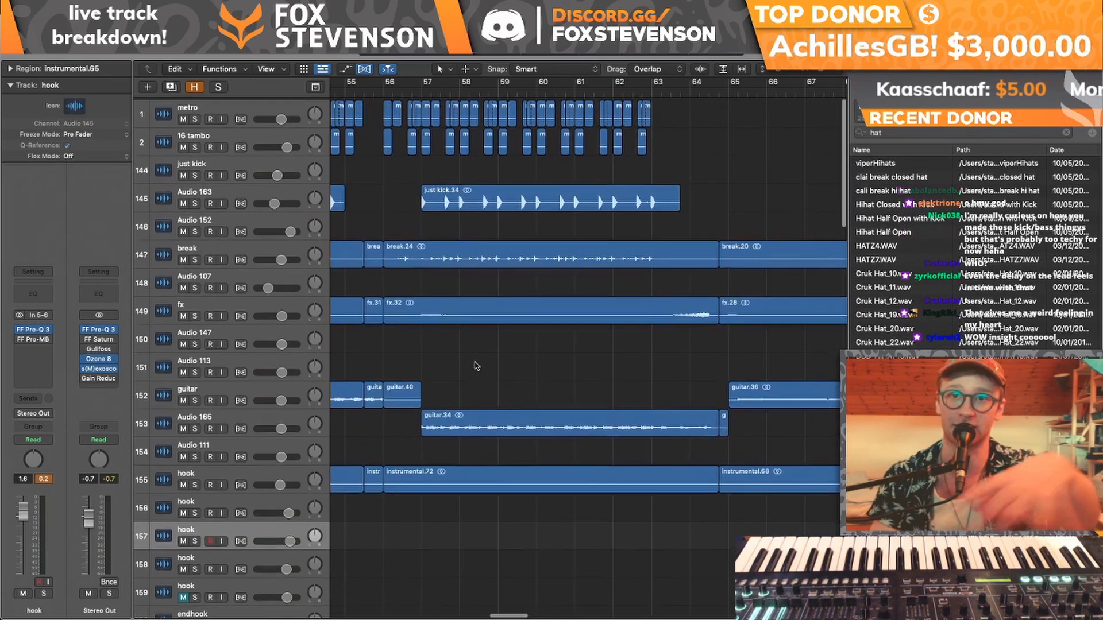
scroll(475, 365, "right", 15)
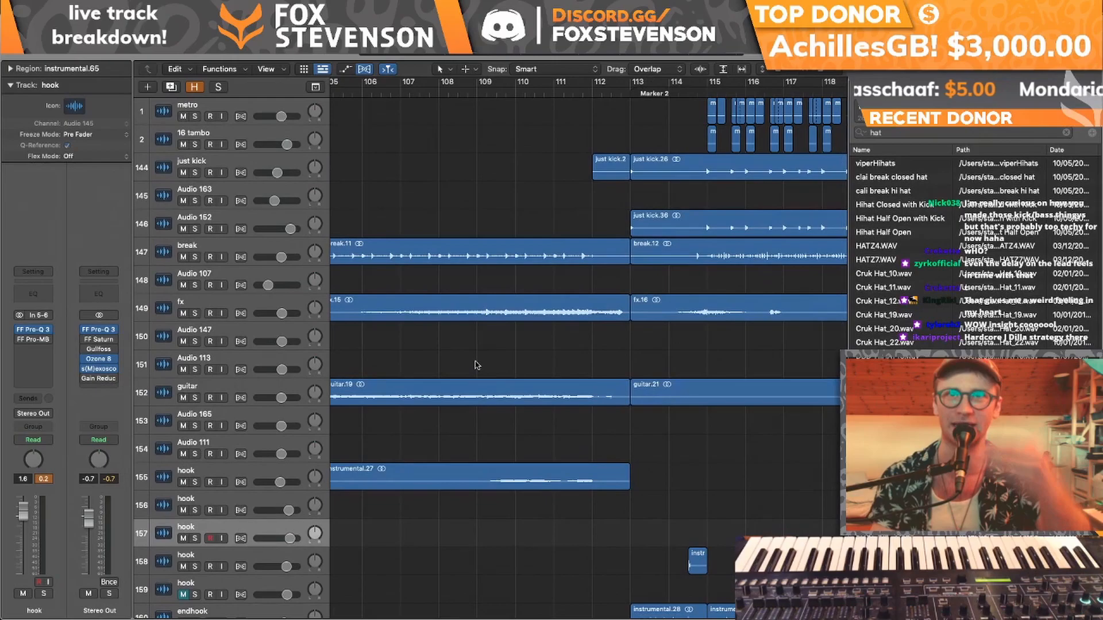
scroll(476, 360, "left", 6)
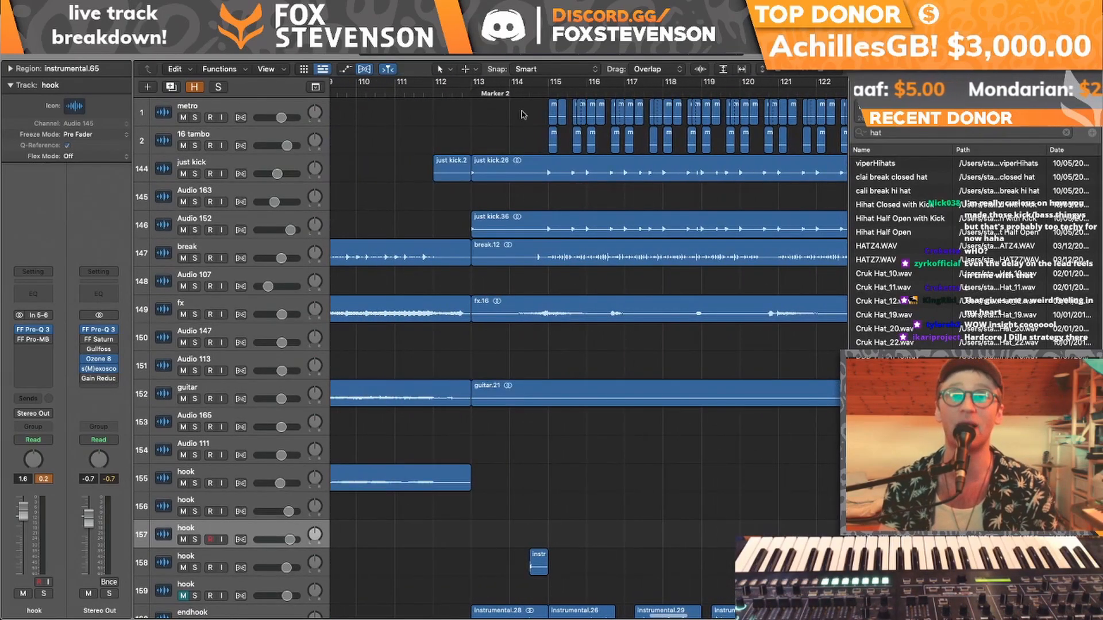
left_click(551, 82)
scroll(629, 248, "right", 2)
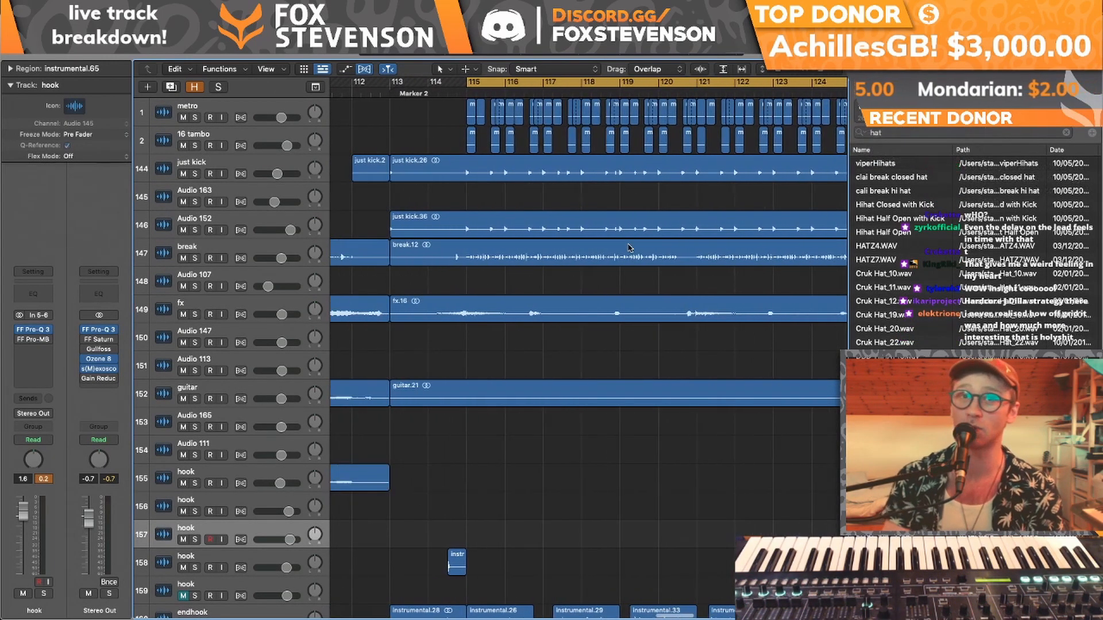
- Solo the break track containing break.12 and play it within the cycle from bar 115
scroll(629, 248, "left", 4)
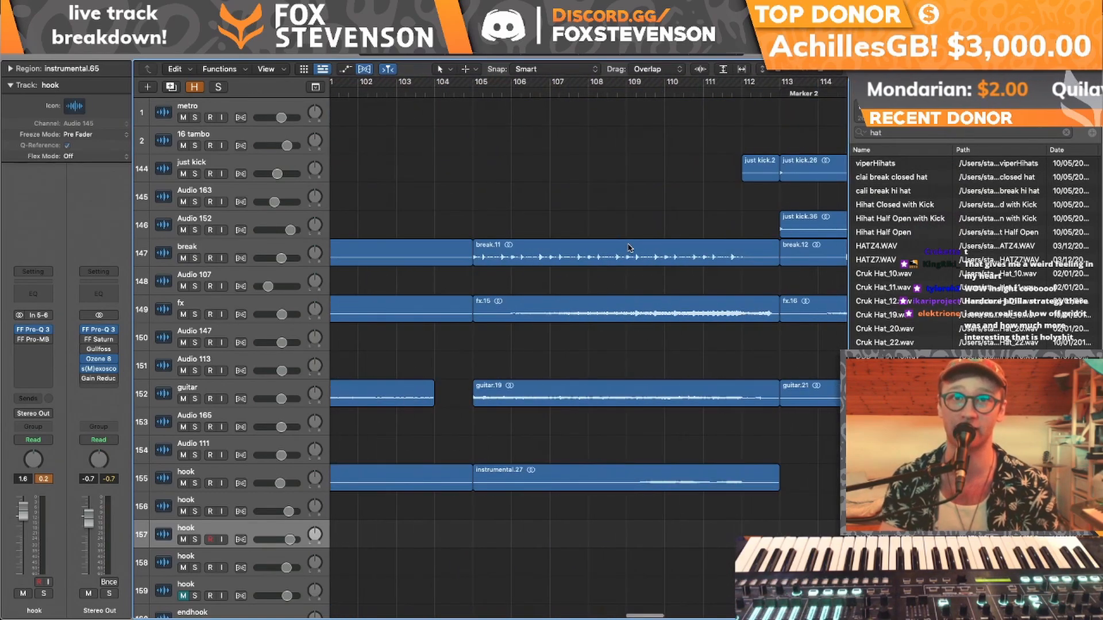
scroll(629, 248, "right", 5)
left_click(194, 258)
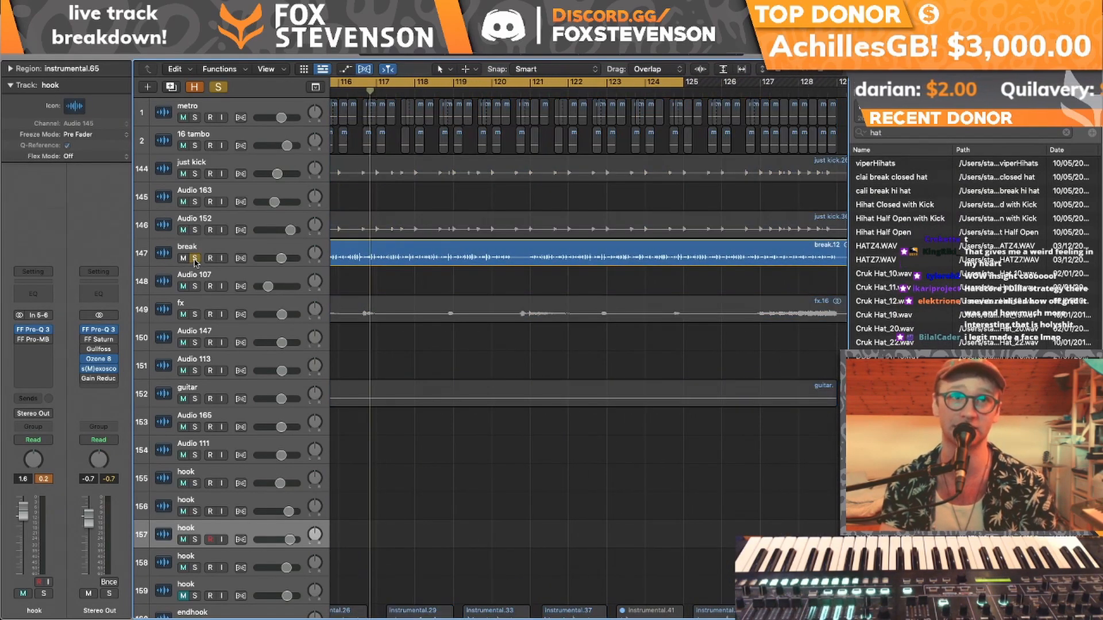
key("space")
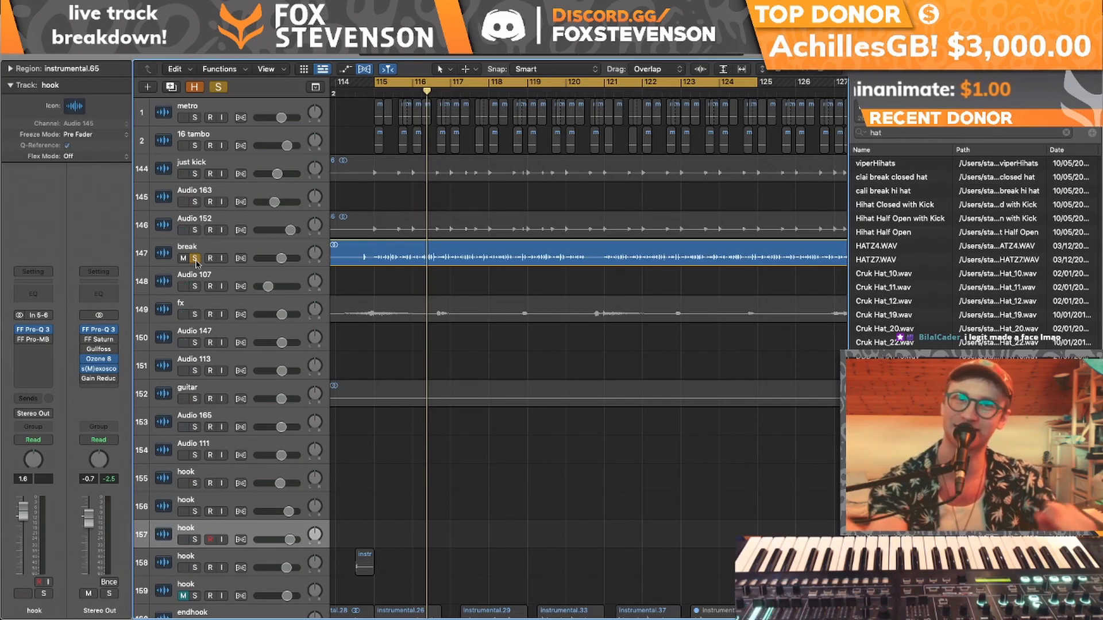
- Switch the solo from the break track to the endhook track and play it
scroll(196, 262, "down", 5)
left_click(195, 335)
scroll(200, 336, "up", 5)
left_click(198, 237)
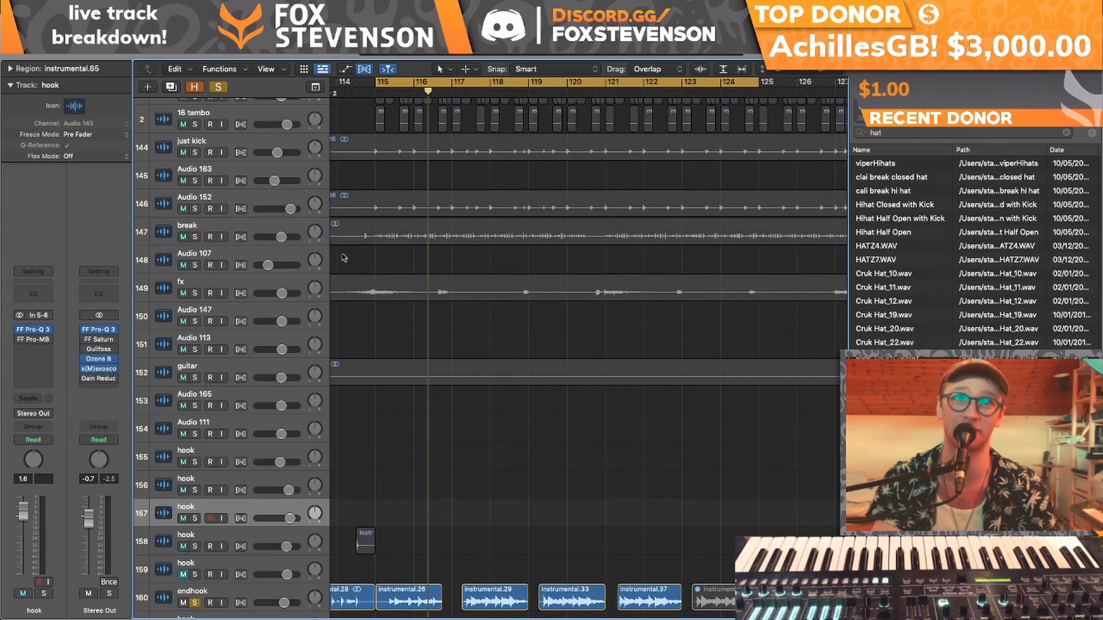
key("space")
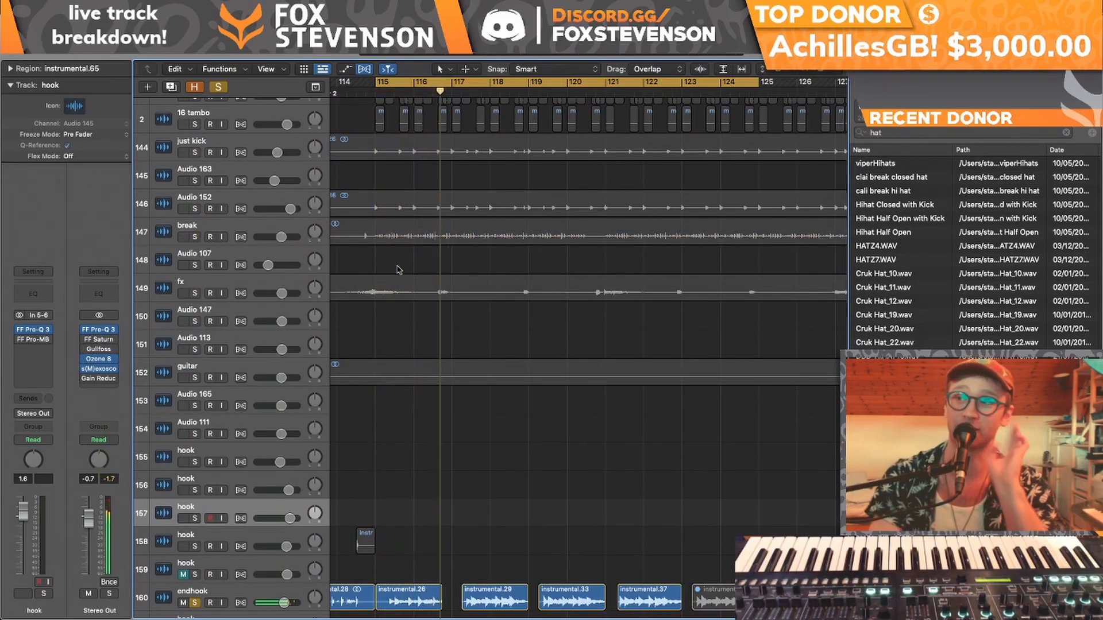
- Clear the solo and play the full mix from Marker 2 at bar 113 with the cycle off
left_click(219, 87)
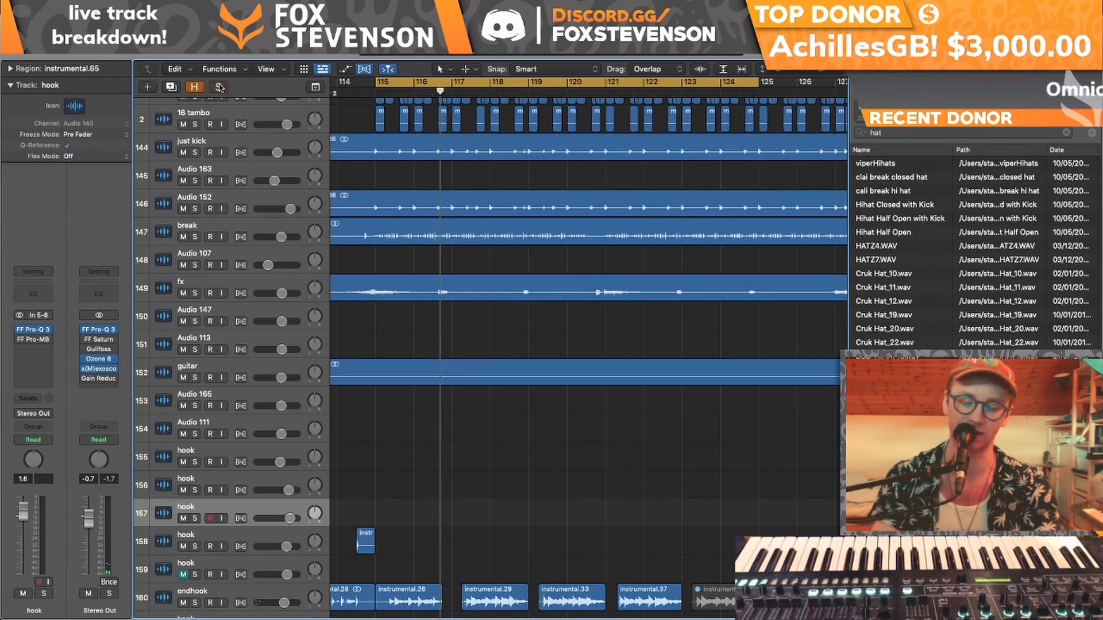
key("x")
key("x")
scroll(467, 94, "left", 5)
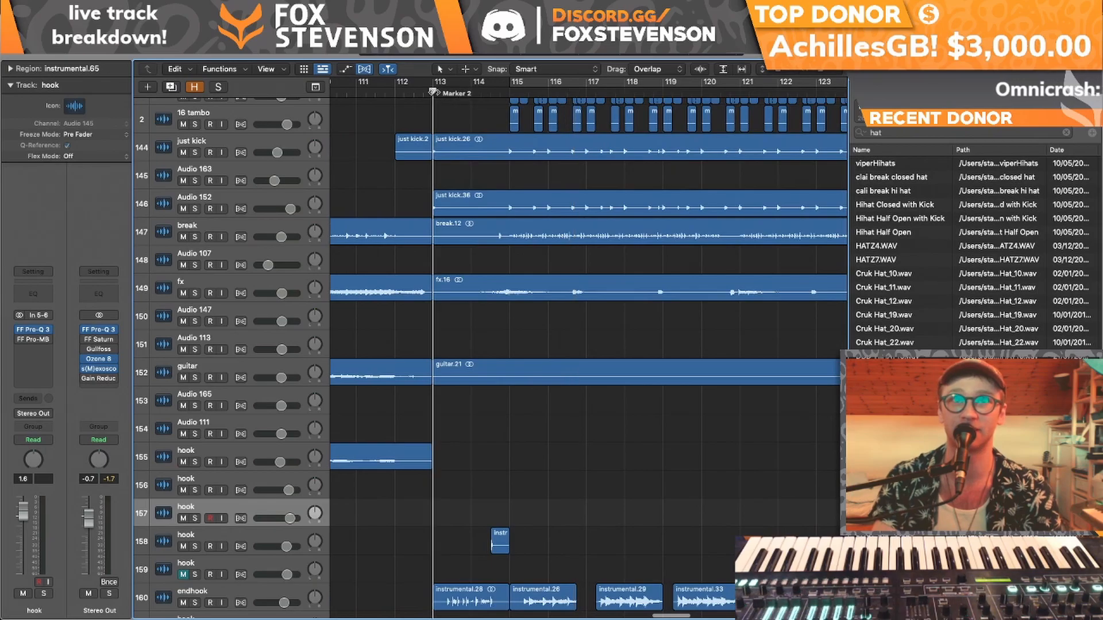
- Solo the endhook track and cycle bars 115 to 123 to play its instrumental regions
scroll(339, 214, "down", 7)
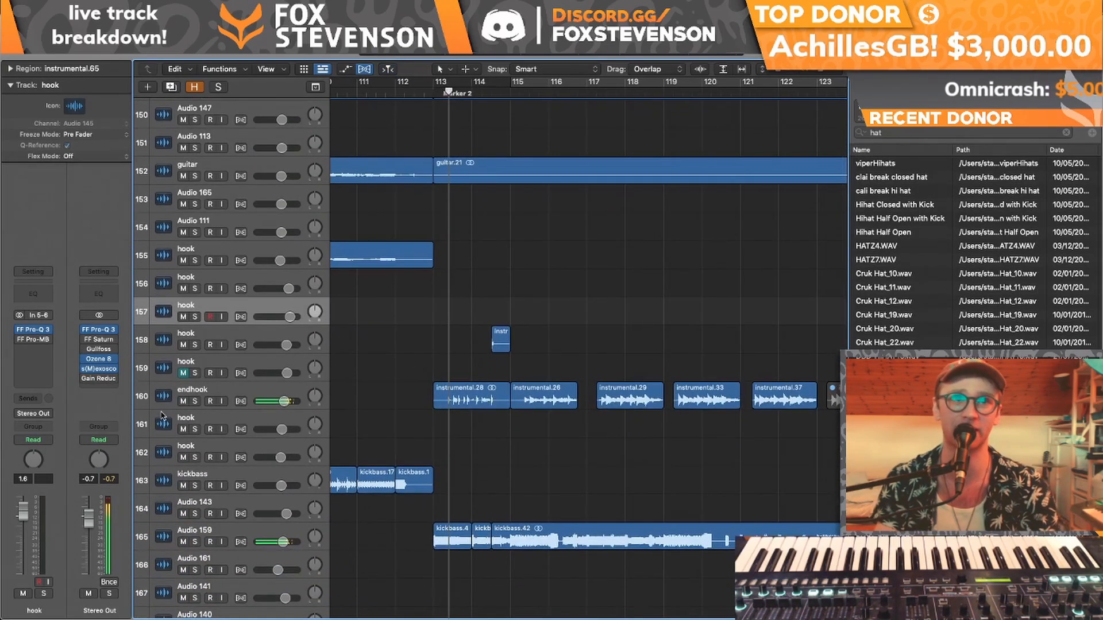
left_click(195, 402)
left_click_drag(513, 81, 815, 84)
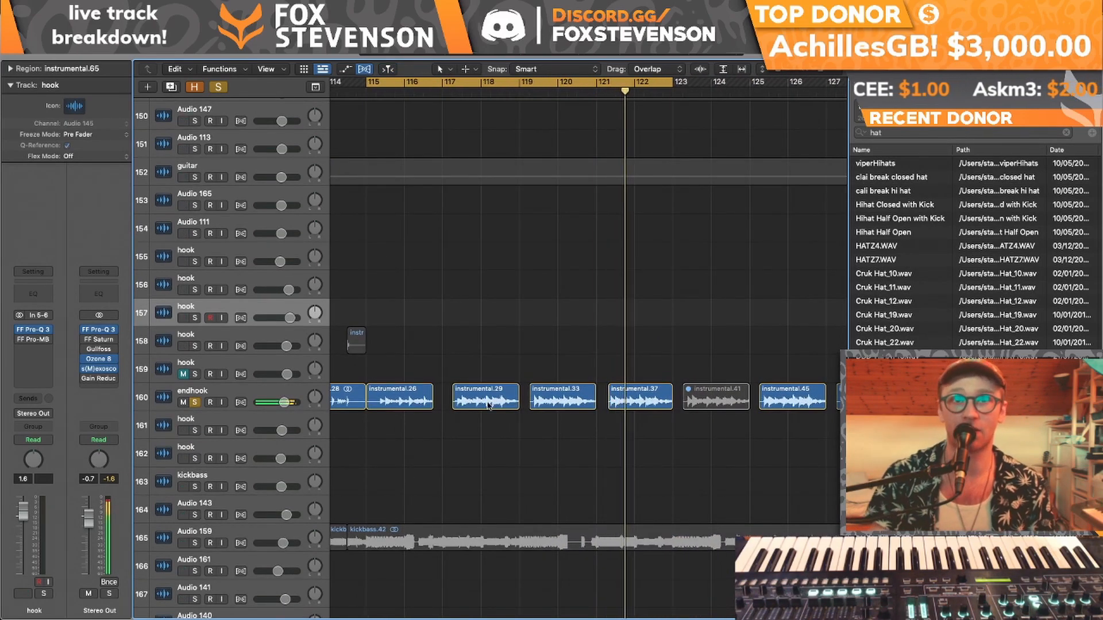
- Solo the fx track and the Audio 177 vocal track alongside endhook and play the three together
scroll(459, 426, "up", 1)
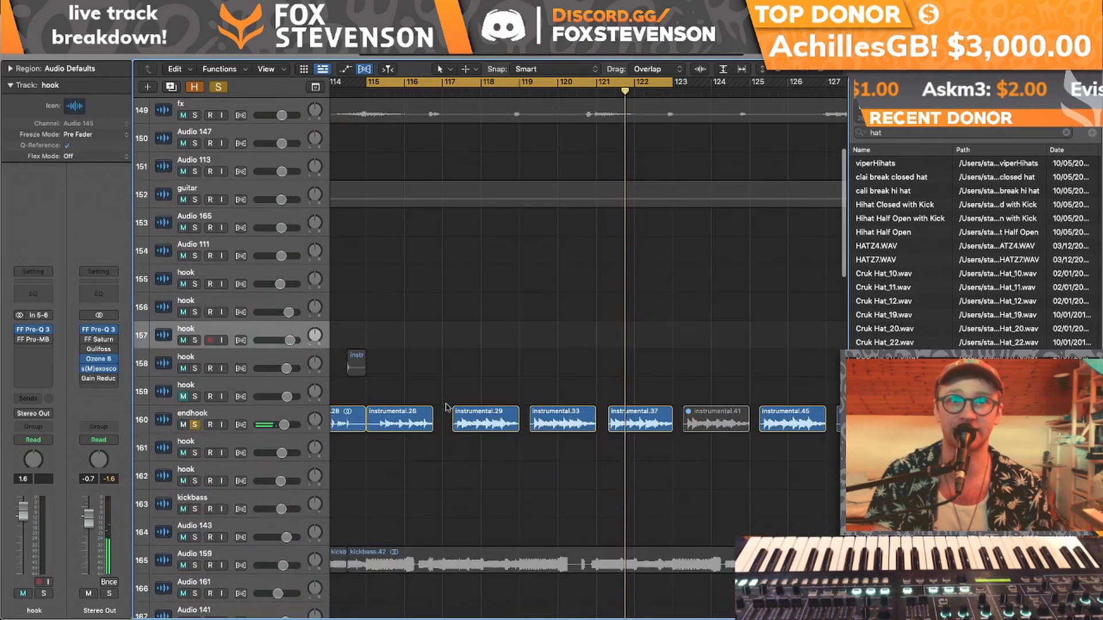
scroll(389, 355, "up", 1)
left_click(191, 148)
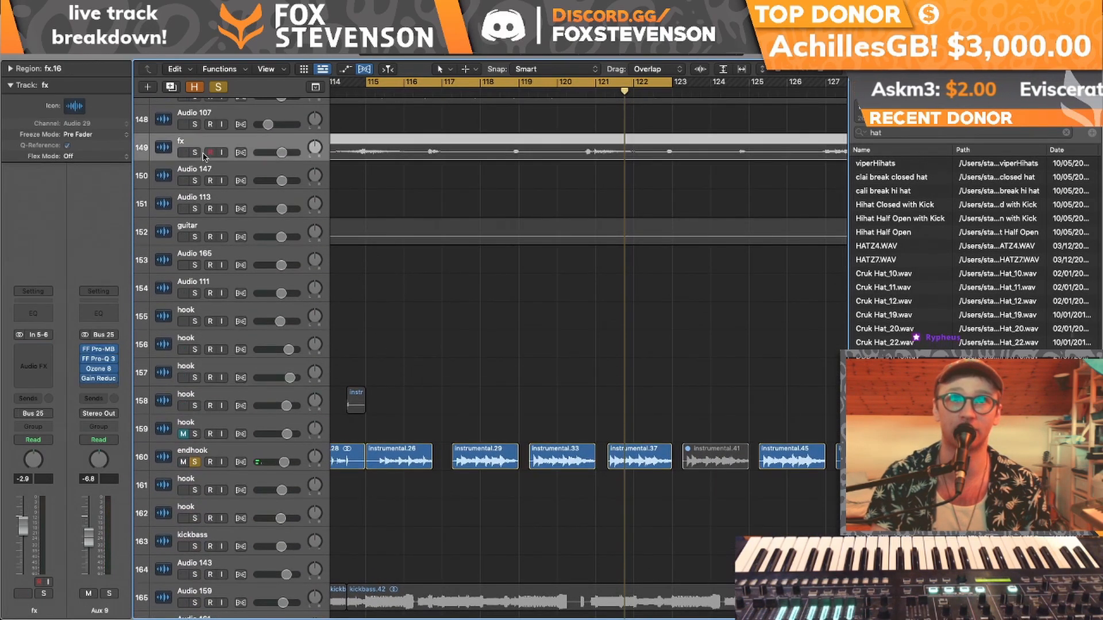
scroll(226, 332, "up", 3)
left_click(196, 260)
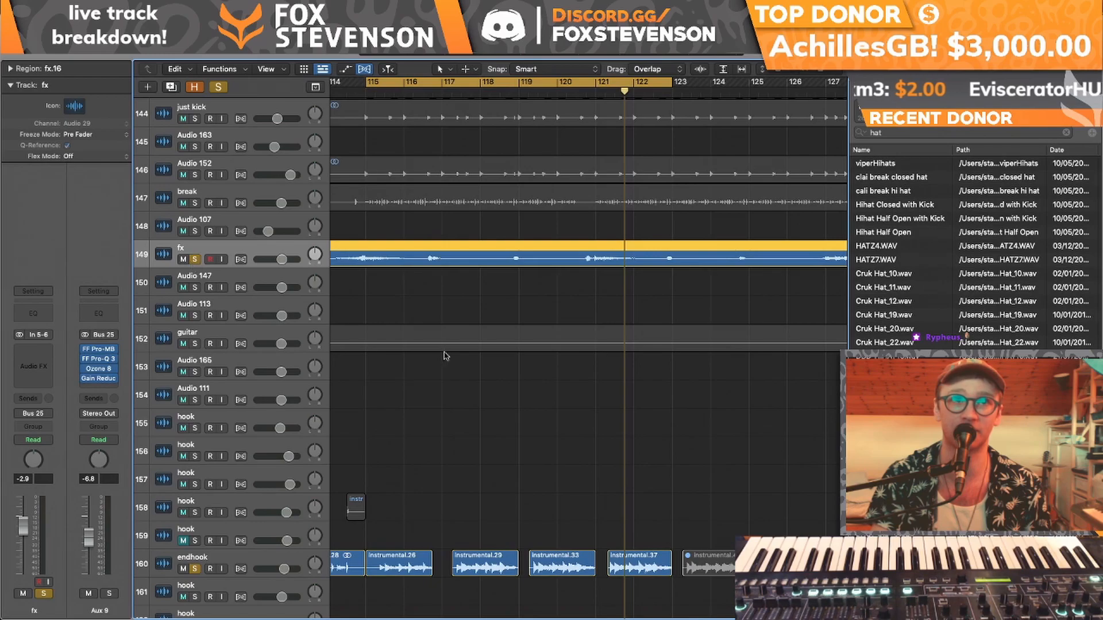
scroll(436, 359, "down", 20)
scroll(445, 356, "down", 5)
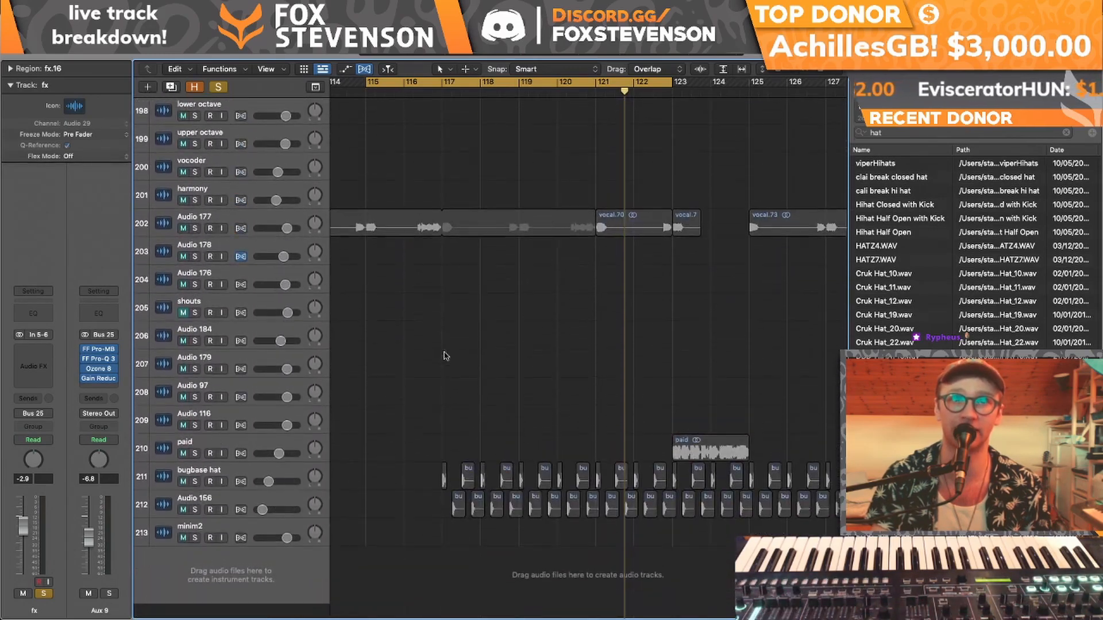
left_click(196, 243)
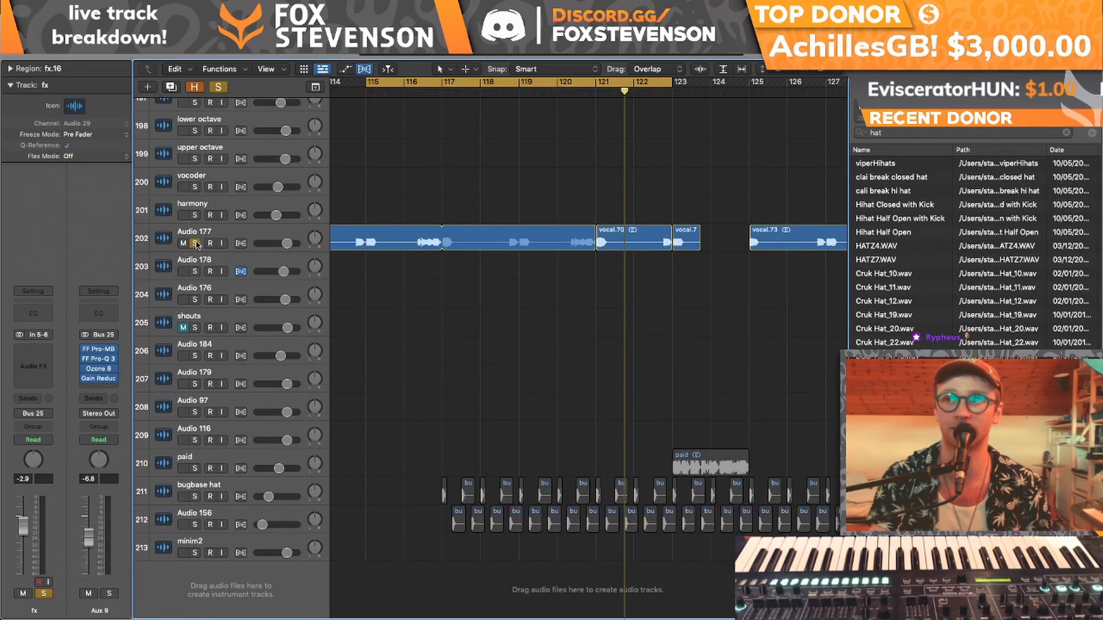
key("space")
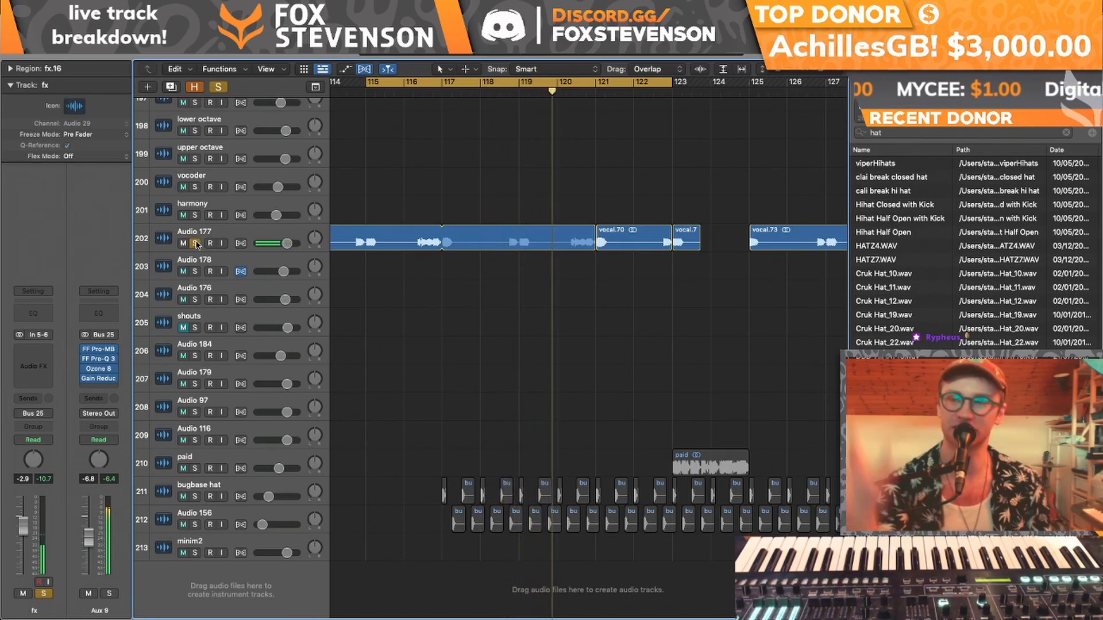
- Clear all track solos to restore the full mix
left_click(216, 88)
key("x")
key("x")
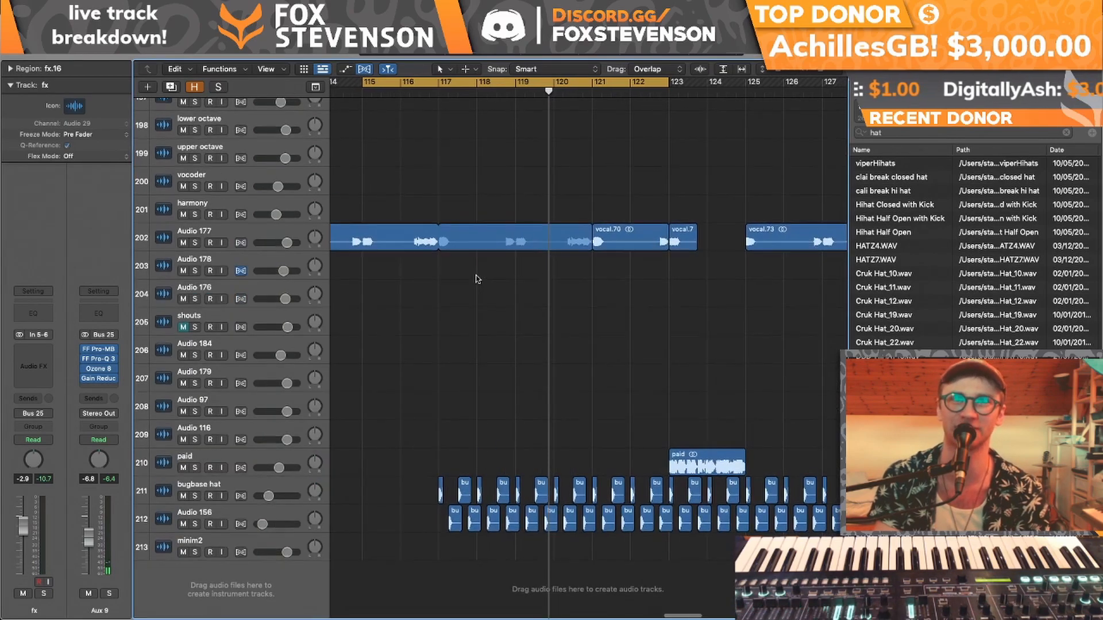
- Solo the endhook track after Marker 2 and play its instrumental regions from about bar 120
scroll(477, 269, "up", 10)
scroll(476, 278, "left", 5)
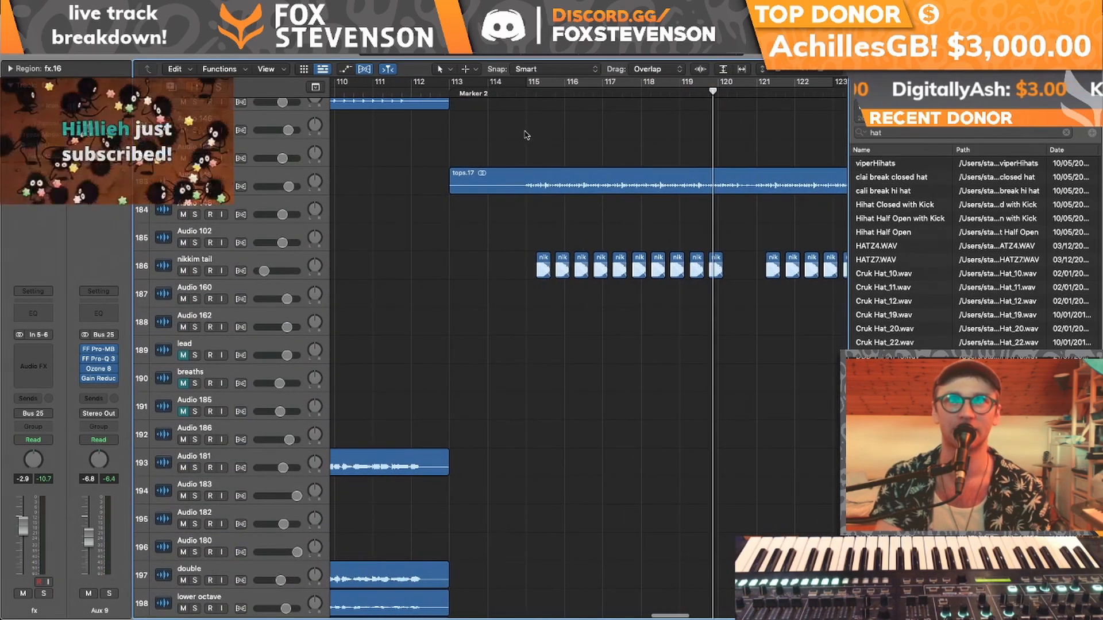
scroll(512, 144, "down", 10)
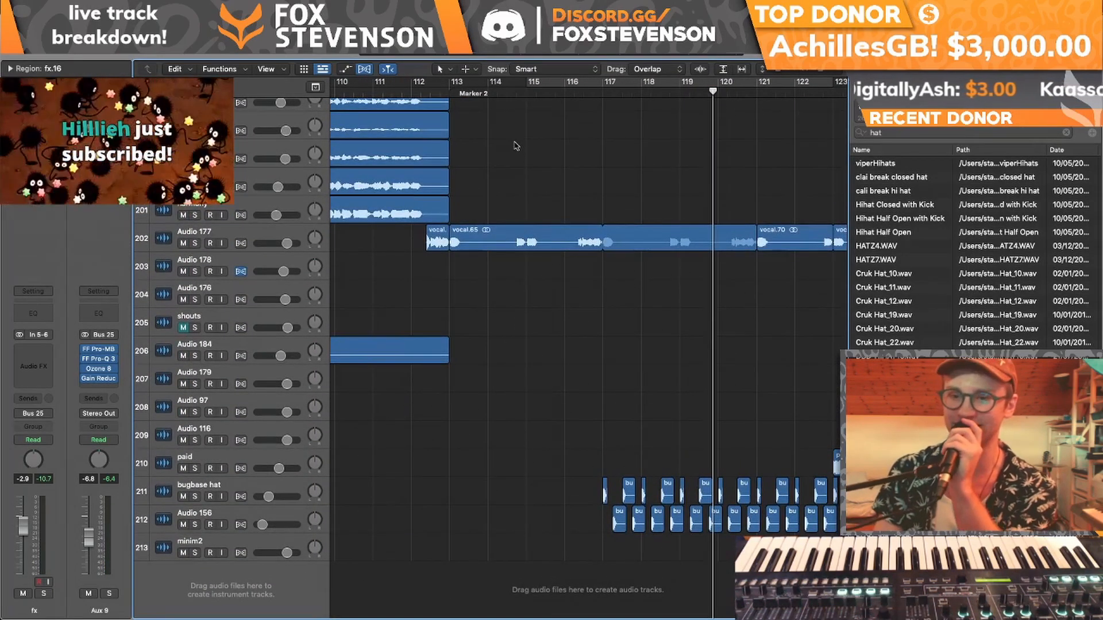
scroll(515, 145, "up", 1)
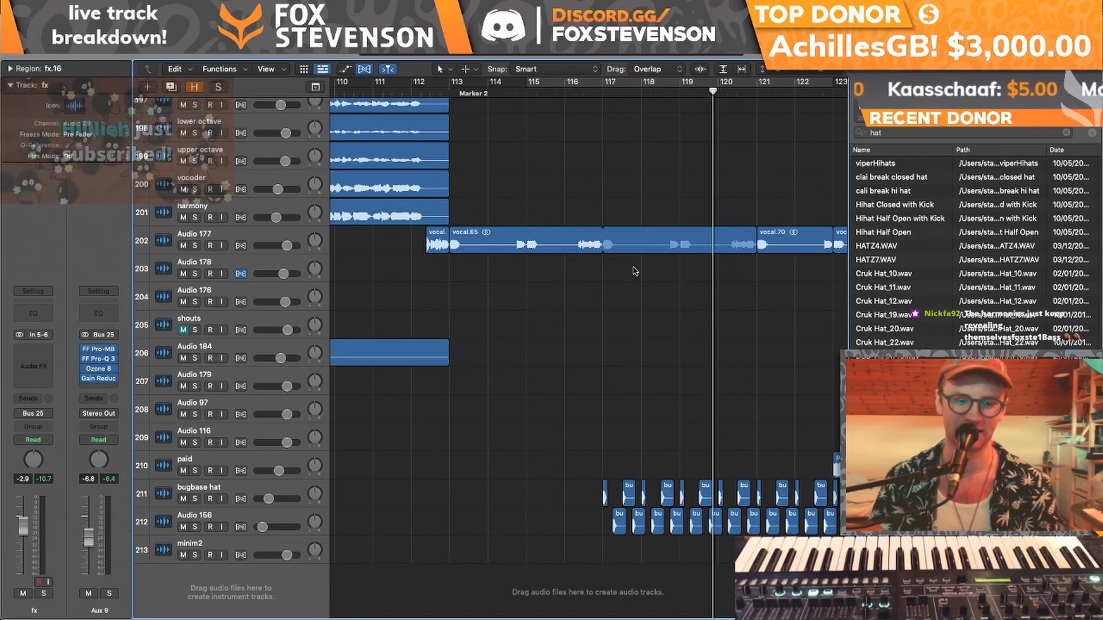
scroll(633, 295, "up", 15)
scroll(633, 295, "up", 2)
key("space")
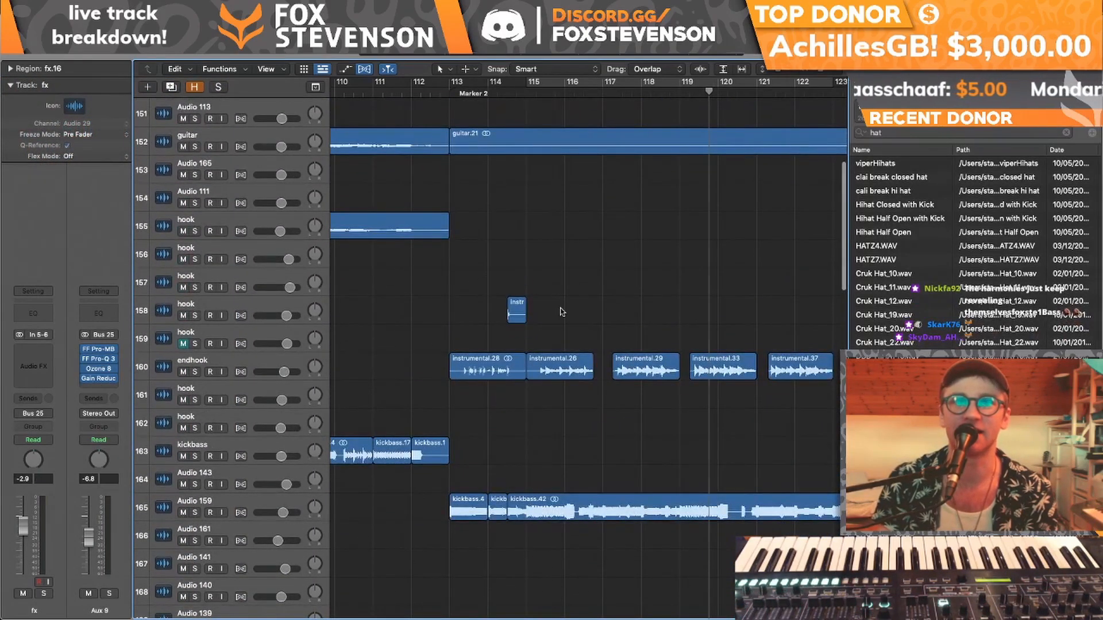
left_click(195, 371)
scroll(470, 371, "right", 10)
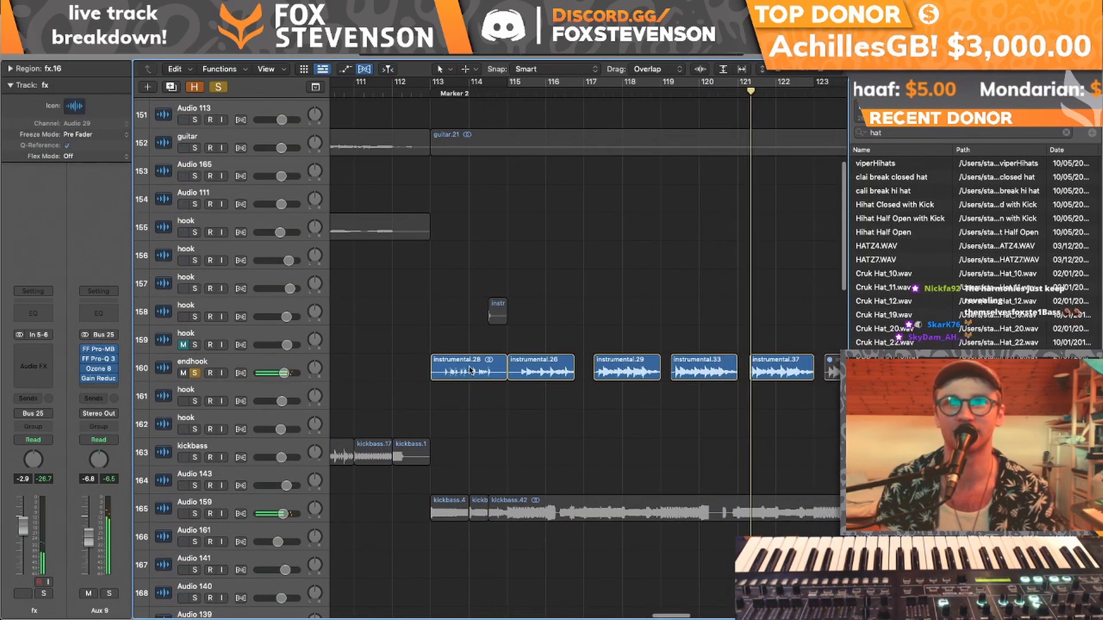
- Solo the soothe synths track holding the synths.35 region instead of endhook and play it from just before bar 115
scroll(469, 371, "down", 10)
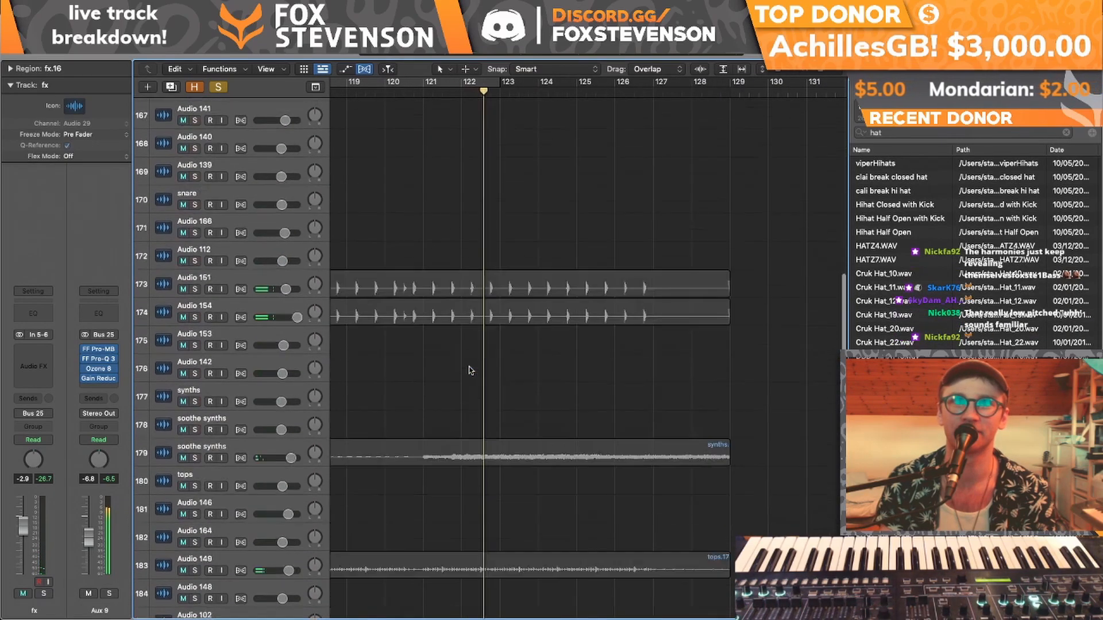
left_click(195, 396)
scroll(194, 344, "left", 3)
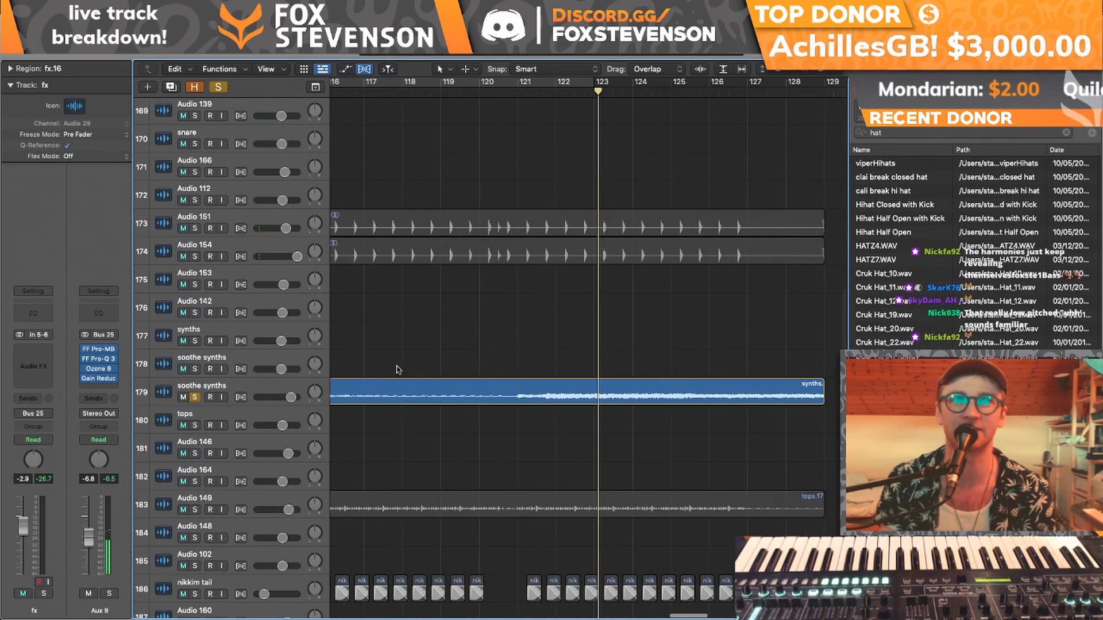
scroll(194, 258, "up", 5)
scroll(493, 251, "down", 6)
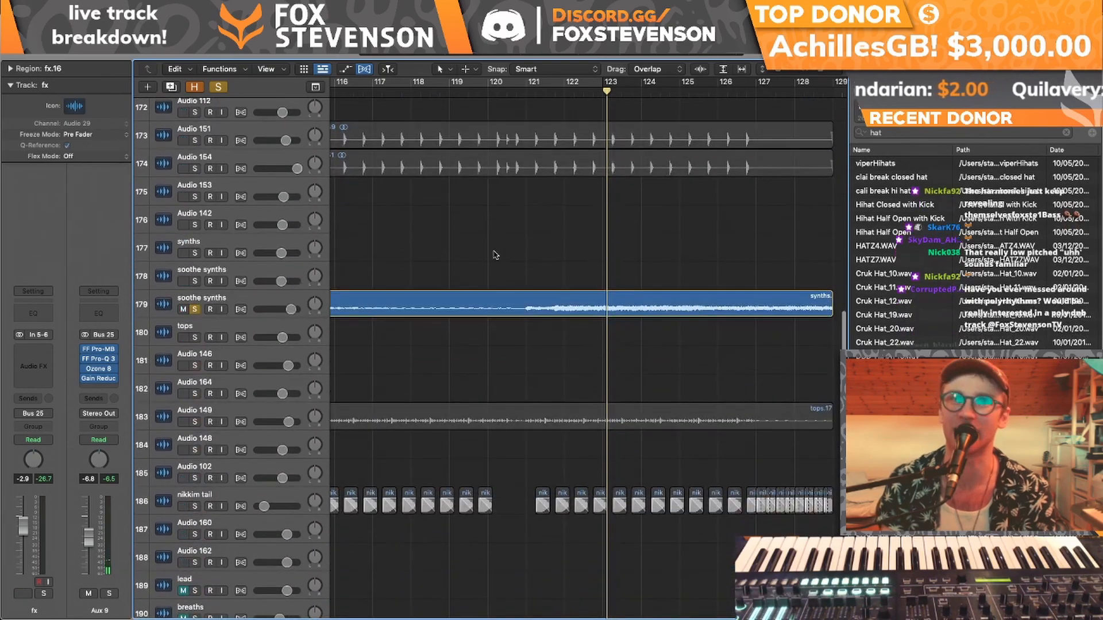
scroll(495, 255, "left", 5)
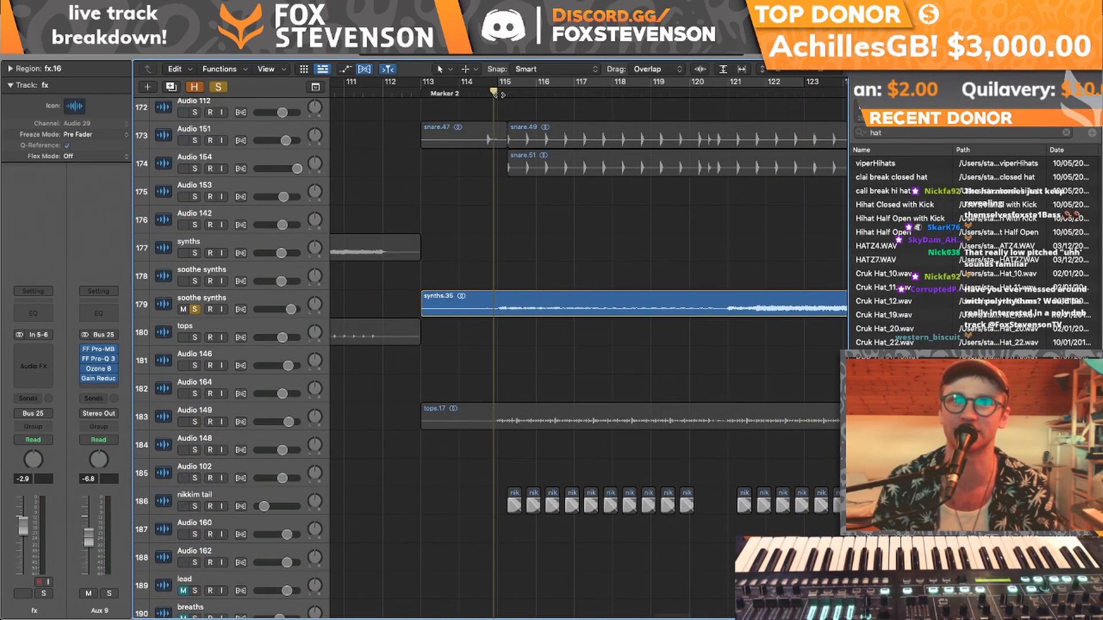
scroll(511, 133, "up", 5)
scroll(514, 136, "right", 5)
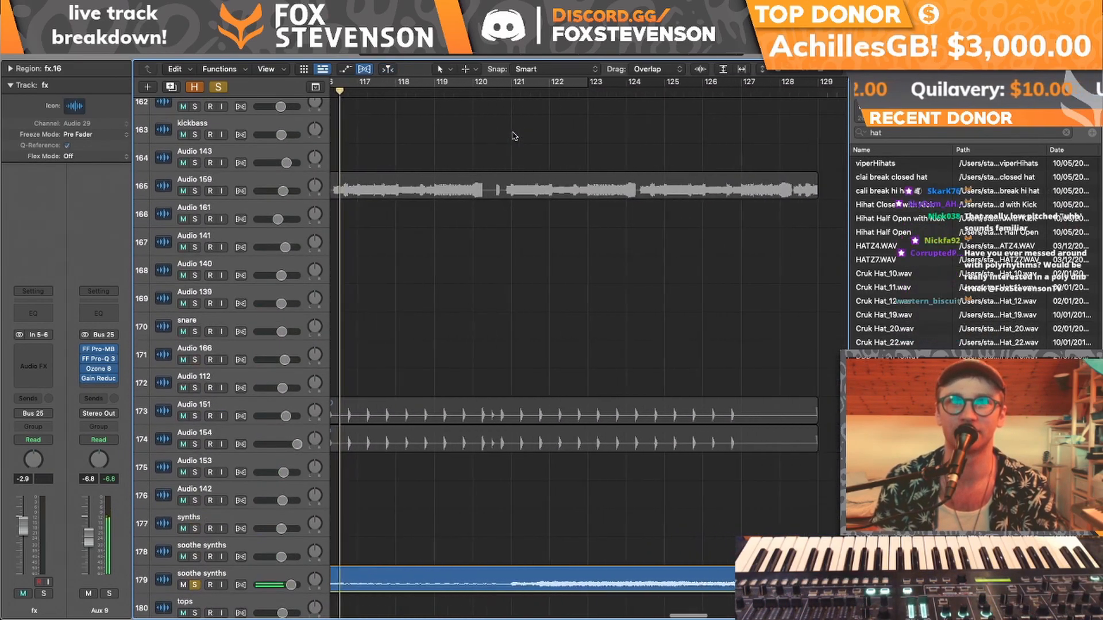
scroll(514, 137, "left", 2)
scroll(514, 136, "down", 5)
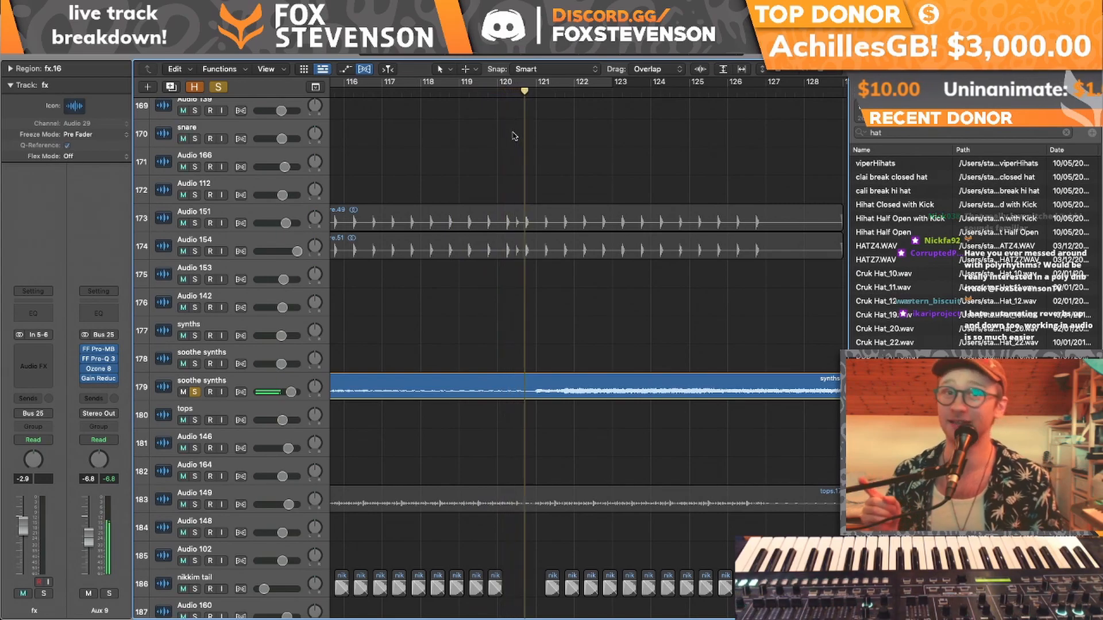
- Select the soloed soothe synths track and set its volume fader to 1.2 dB
left_click(173, 398)
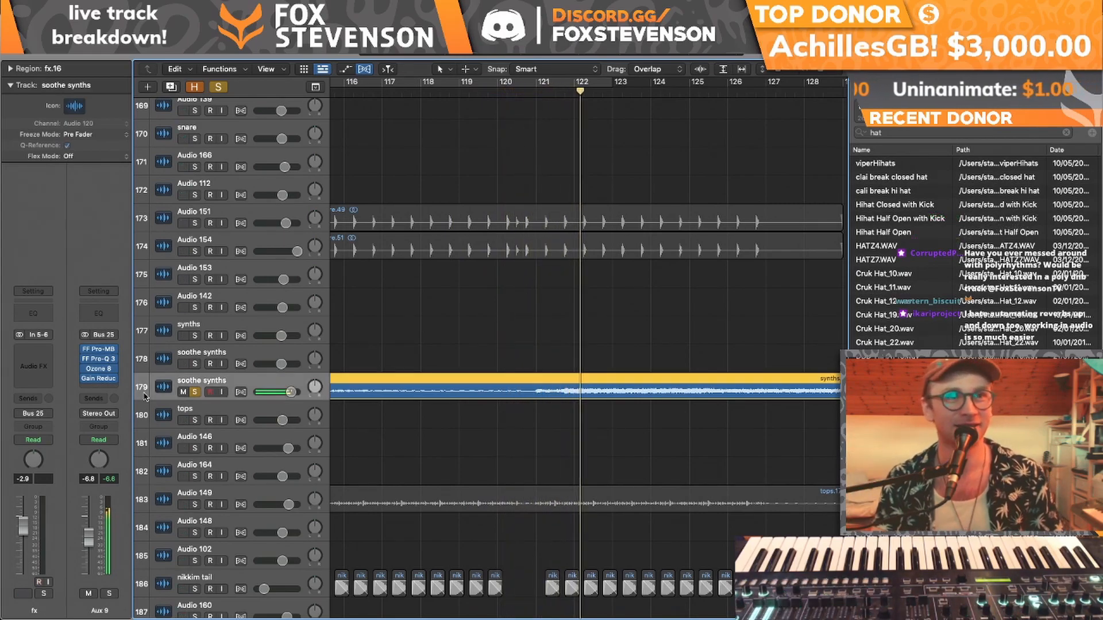
scroll(370, 378, "up", 6)
scroll(370, 378, "down", 2)
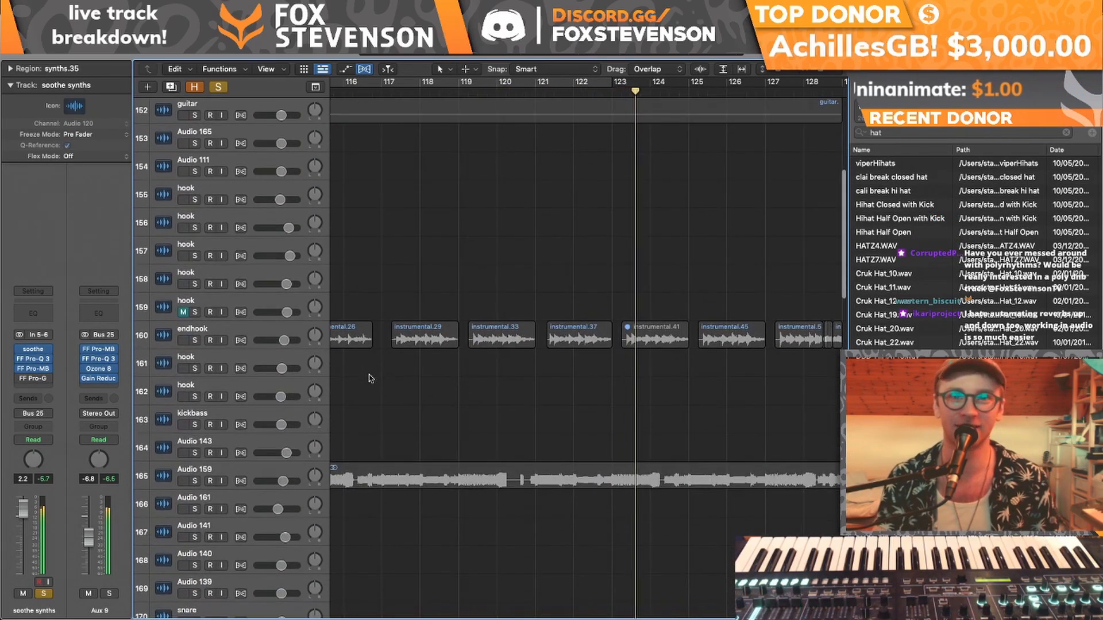
left_click_drag(23, 515, 24, 516)
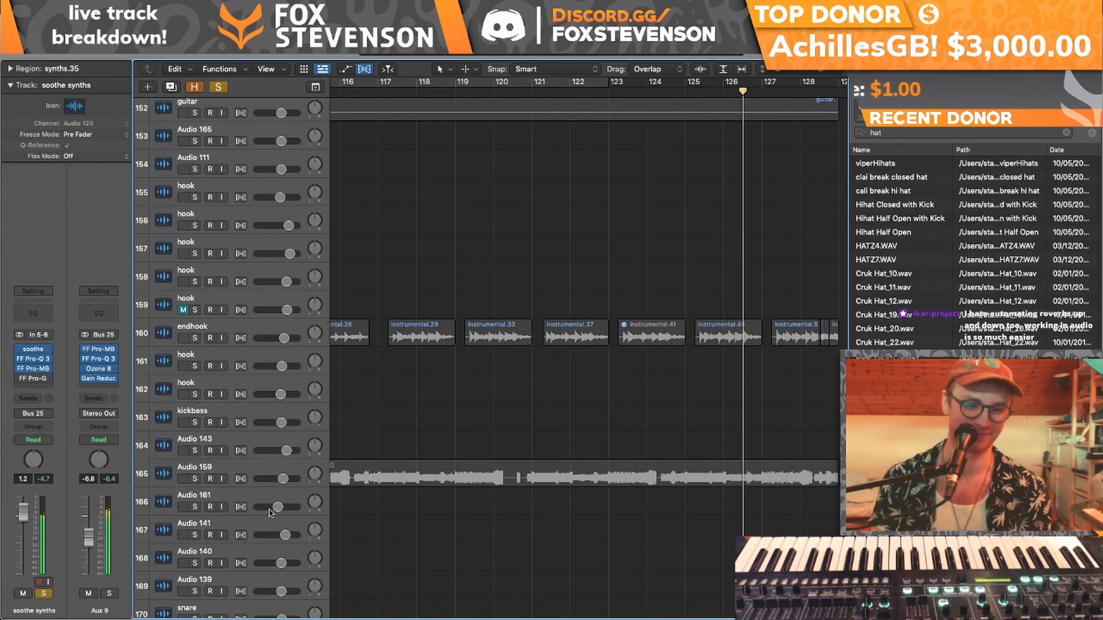
- Clear the soothe synths solo and play the full mix through the section after Marker 2
scroll(427, 492, "down", 10)
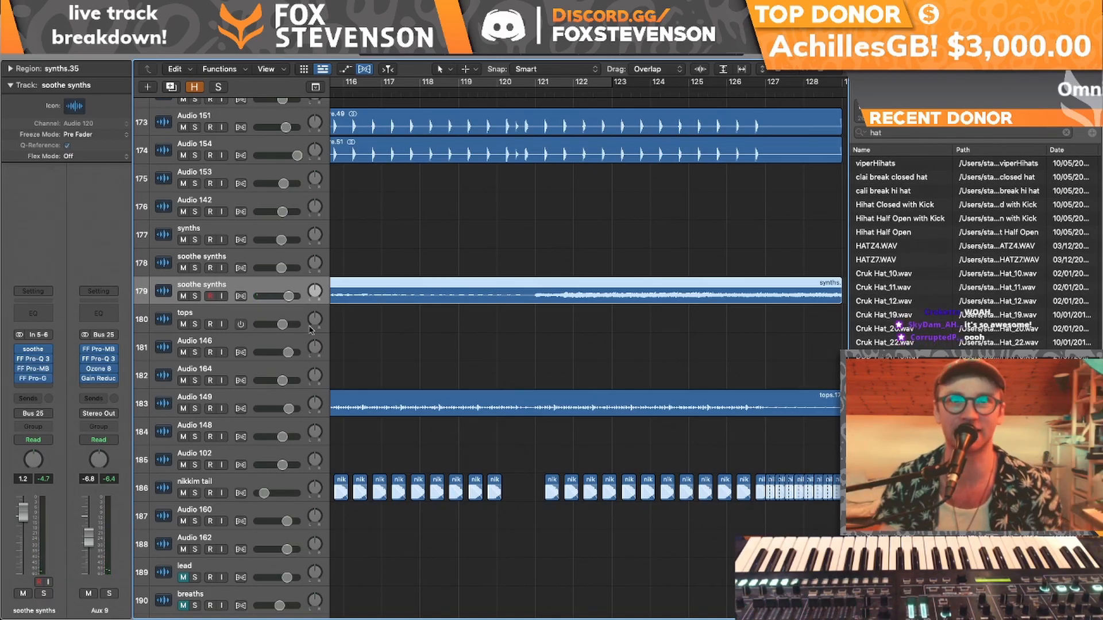
scroll(454, 274, "left", 5)
key("space")
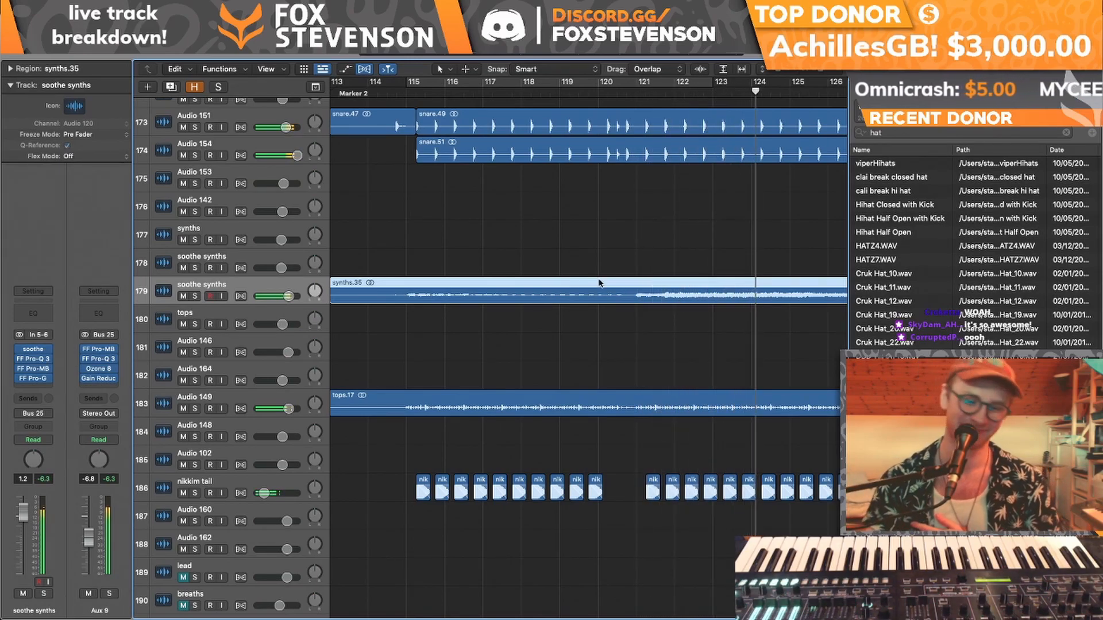
scroll(599, 284, "down", 1)
scroll(599, 283, "left", 2)
scroll(599, 283, "down", 1)
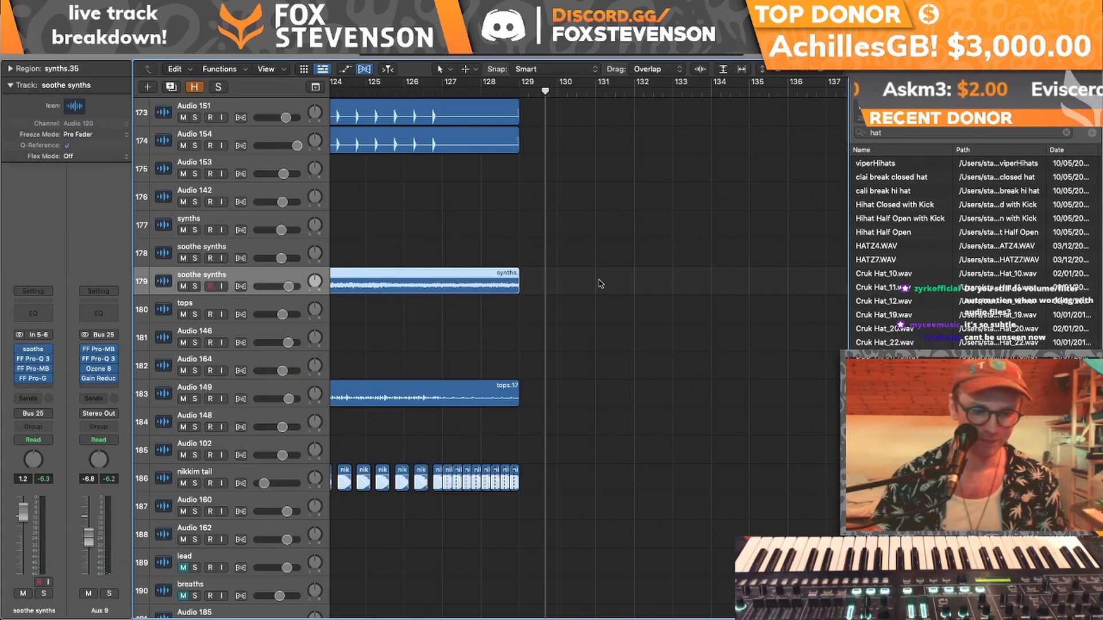
- Solo the Audio 159 kickbass track and cycle its part from bar 113, narrowing the cycle to bar 118
scroll(701, 332, "up", 10)
scroll(701, 332, "left", 5)
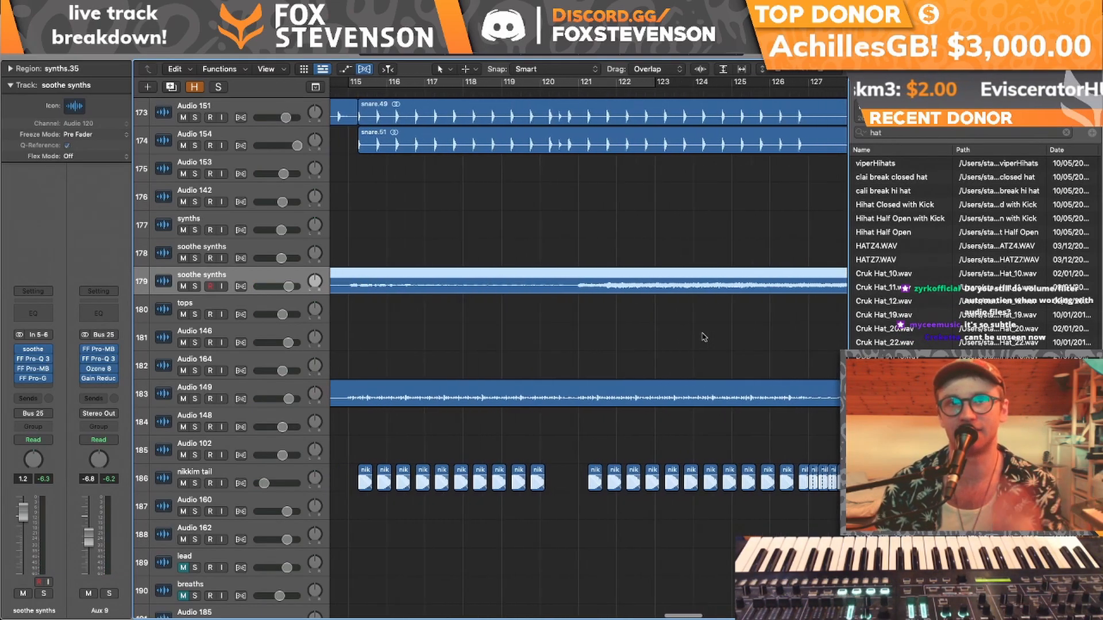
scroll(734, 283, "left", 2)
scroll(734, 282, "down", 1)
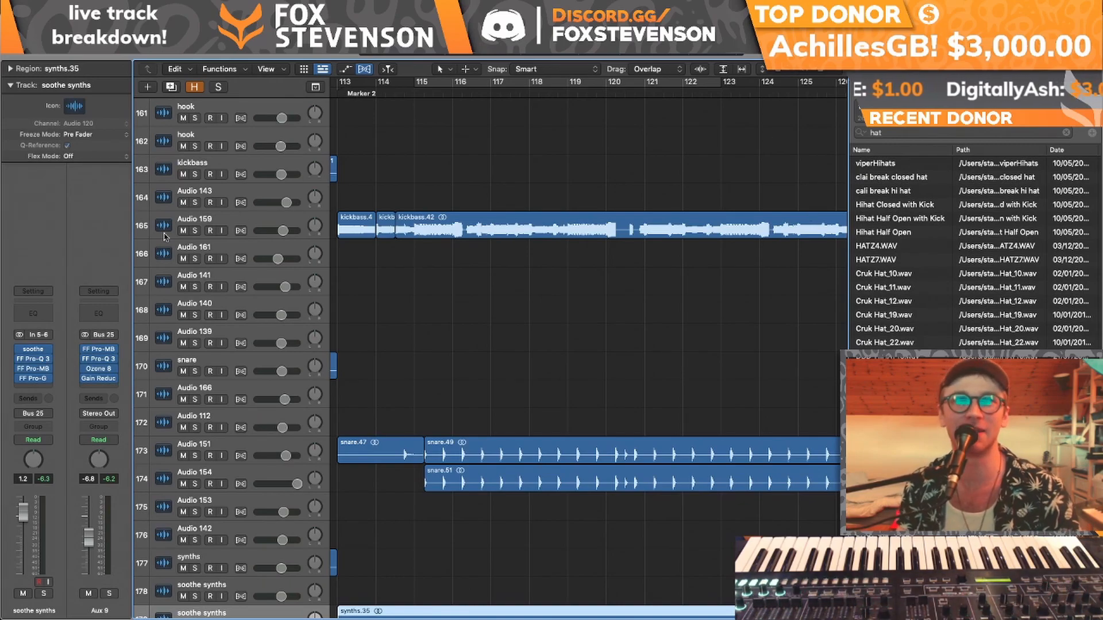
left_click(195, 230)
left_click_drag(422, 82, 804, 81)
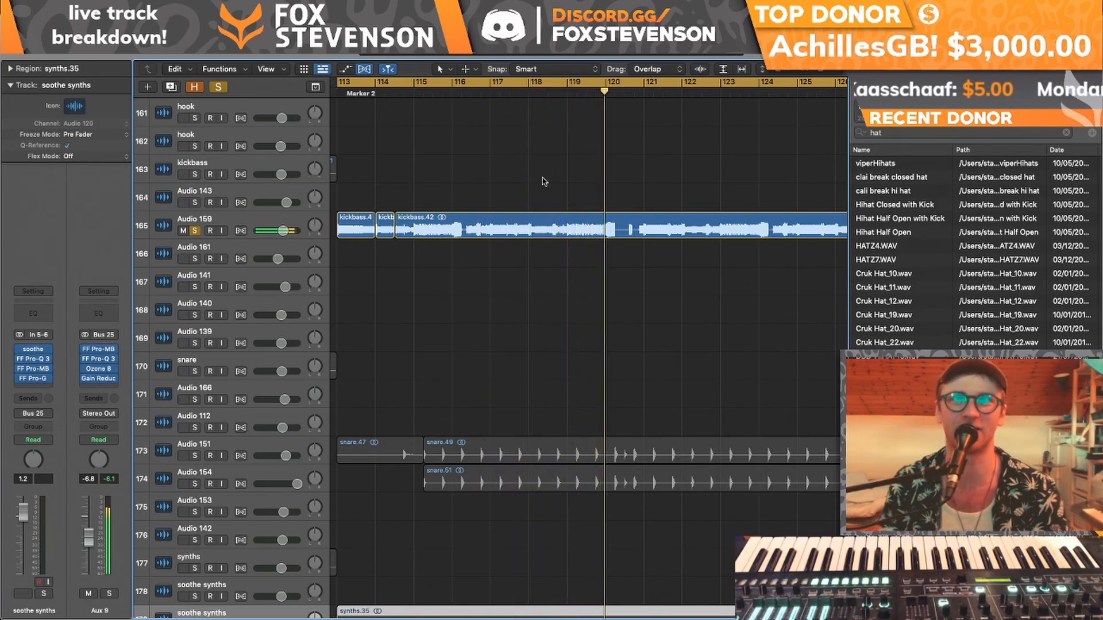
key("Return")
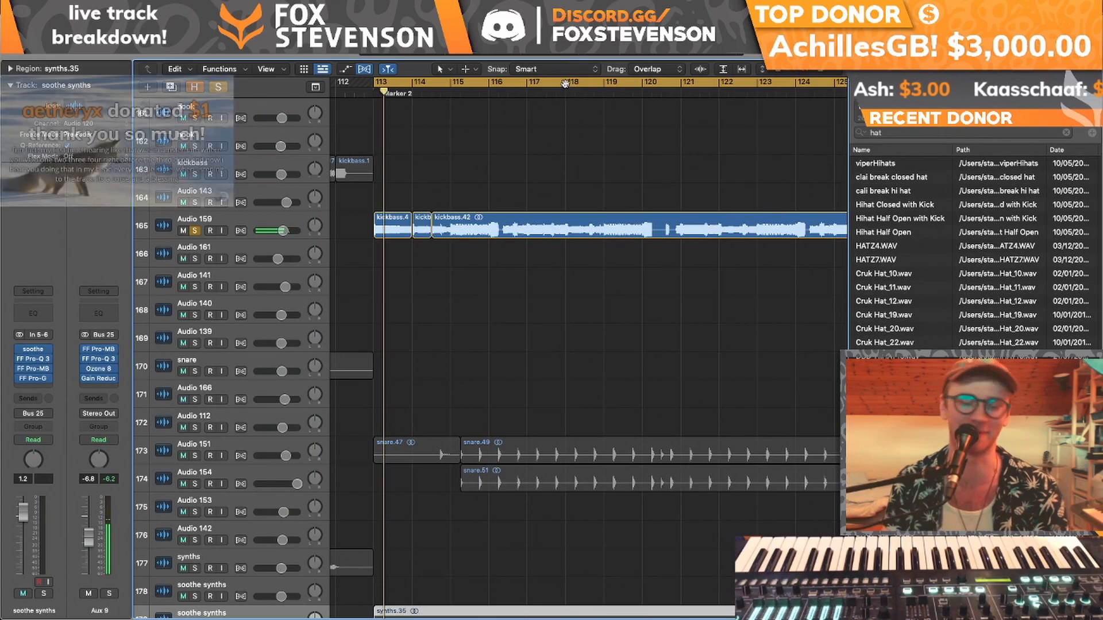
left_click_drag(561, 86, 610, 86)
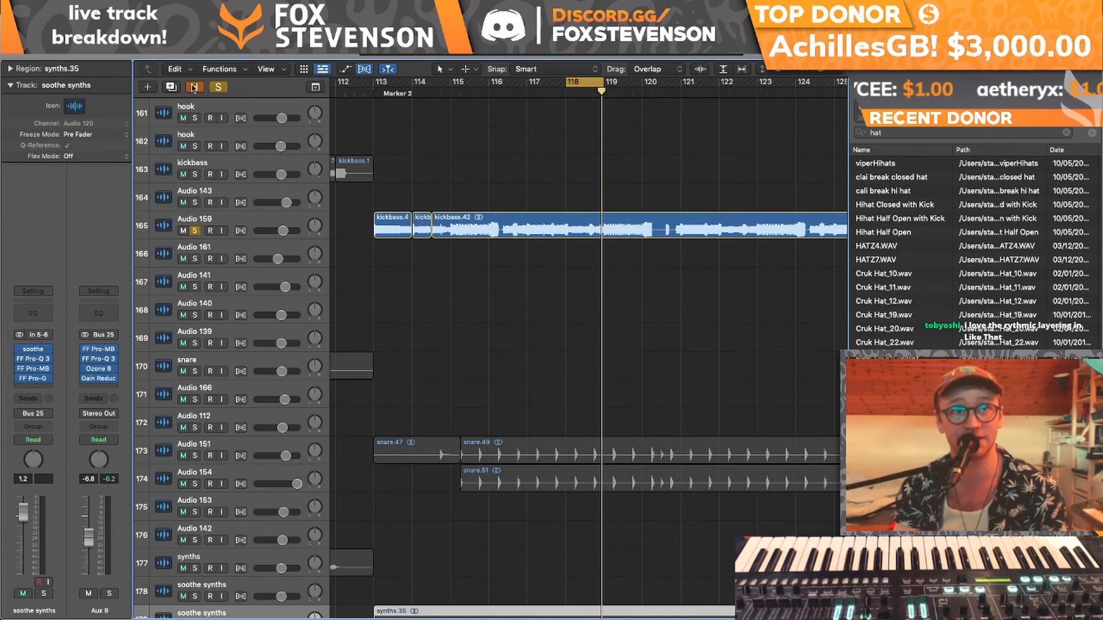
- Clear the Audio 159 solo and turn off cycle playback
left_click(224, 86)
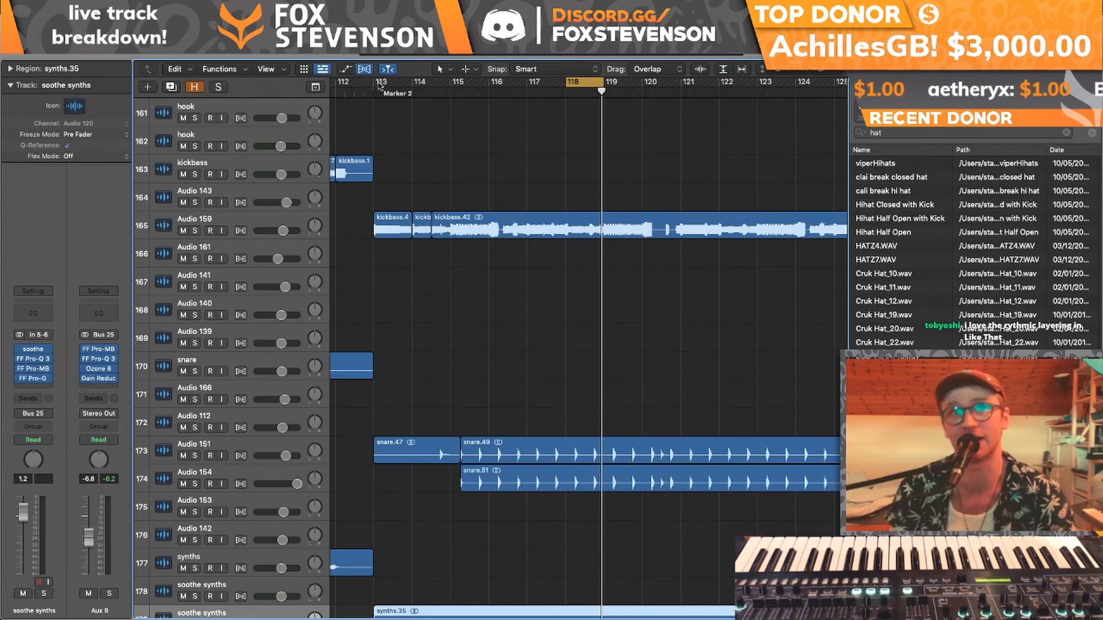
left_click_drag(379, 86, 620, 92)
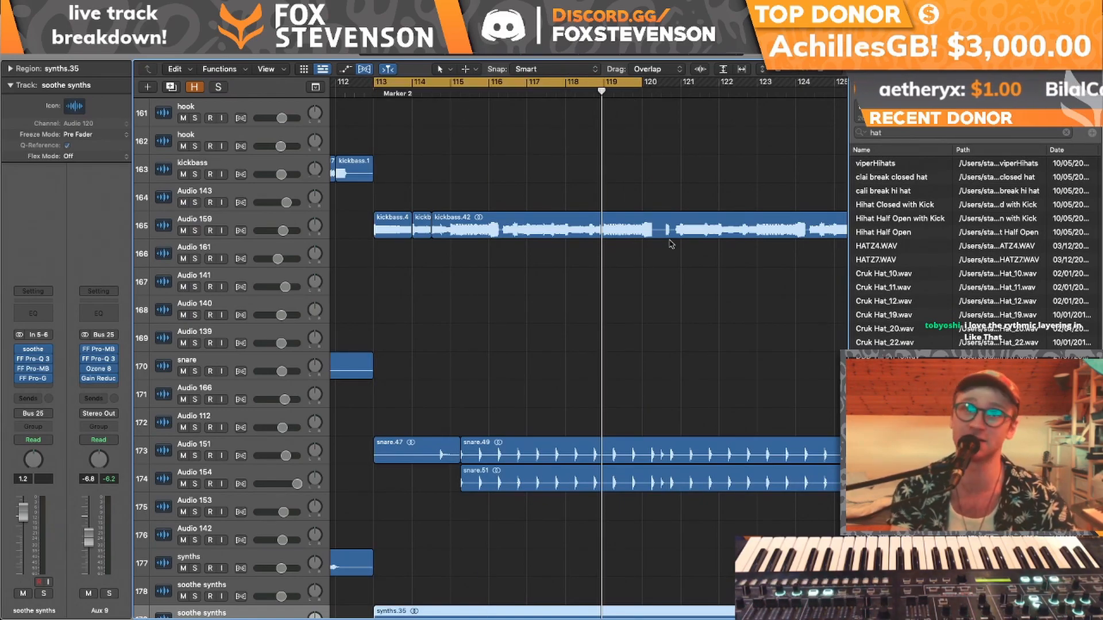
key("x")
key("x")
key("c")
- Mute the endhook track and play the rest of the mix from Marker 2 at bar 113
scroll(655, 299, "up", 10)
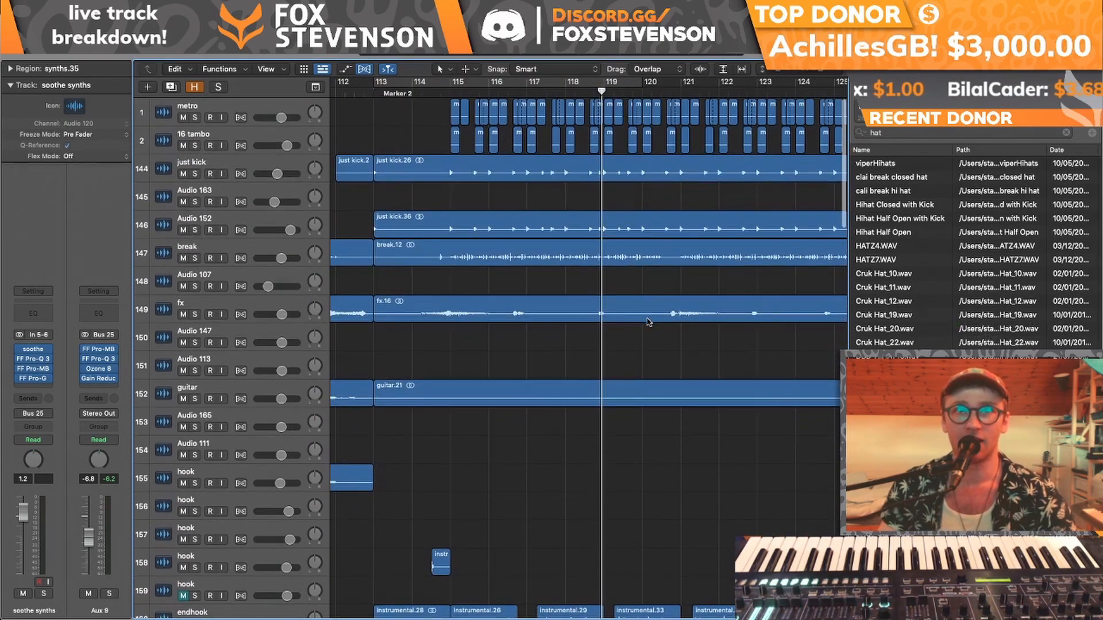
scroll(646, 322, "down", 3)
scroll(580, 336, "down", 8)
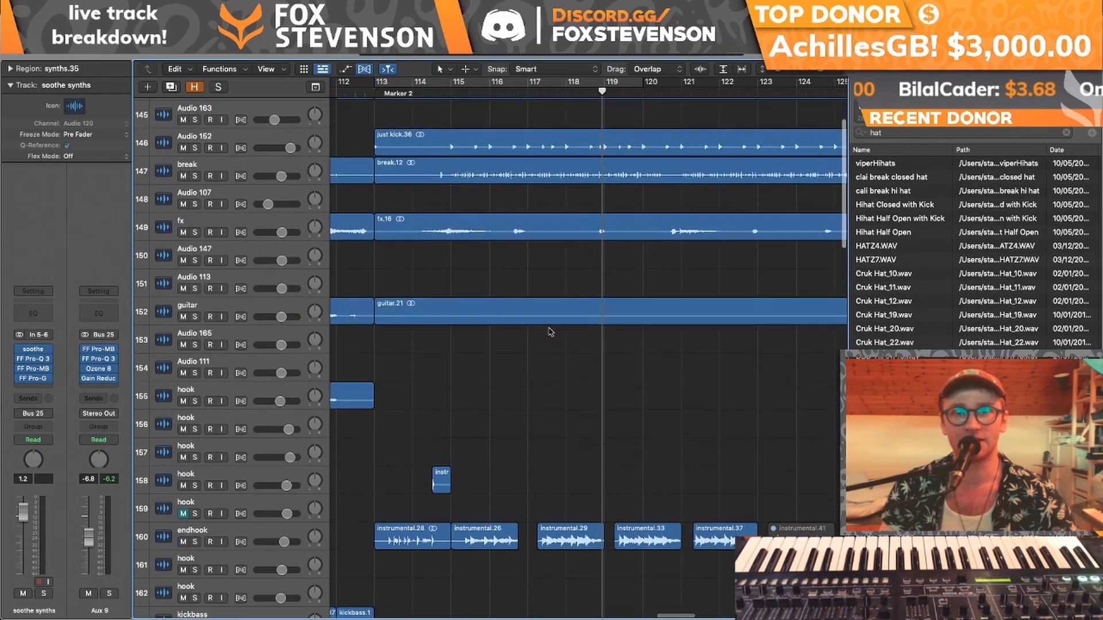
left_click(184, 359)
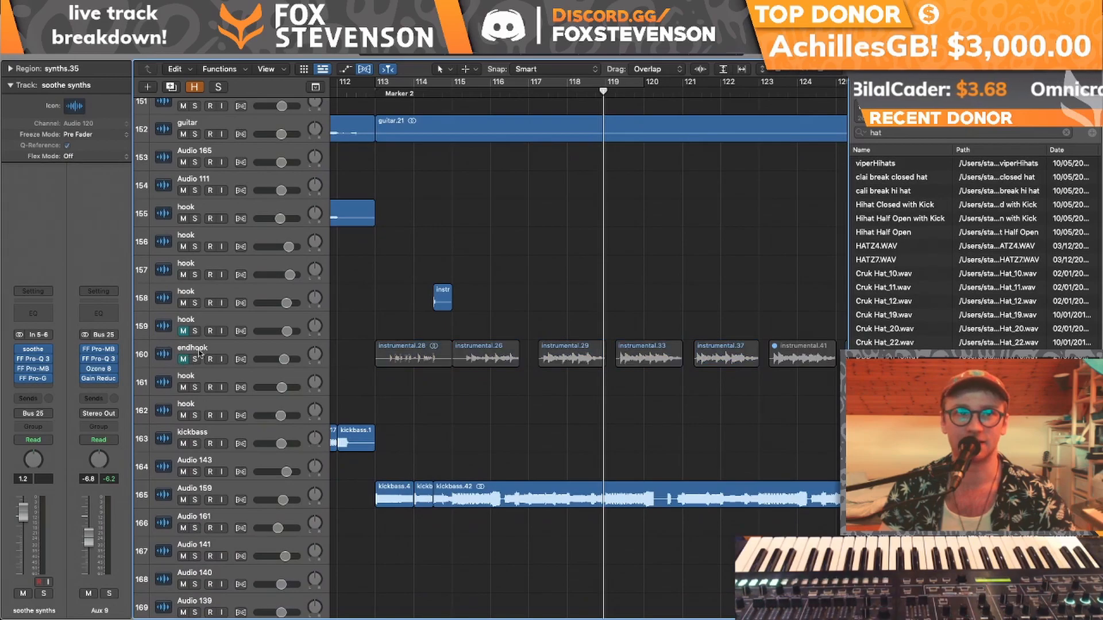
left_click(378, 106)
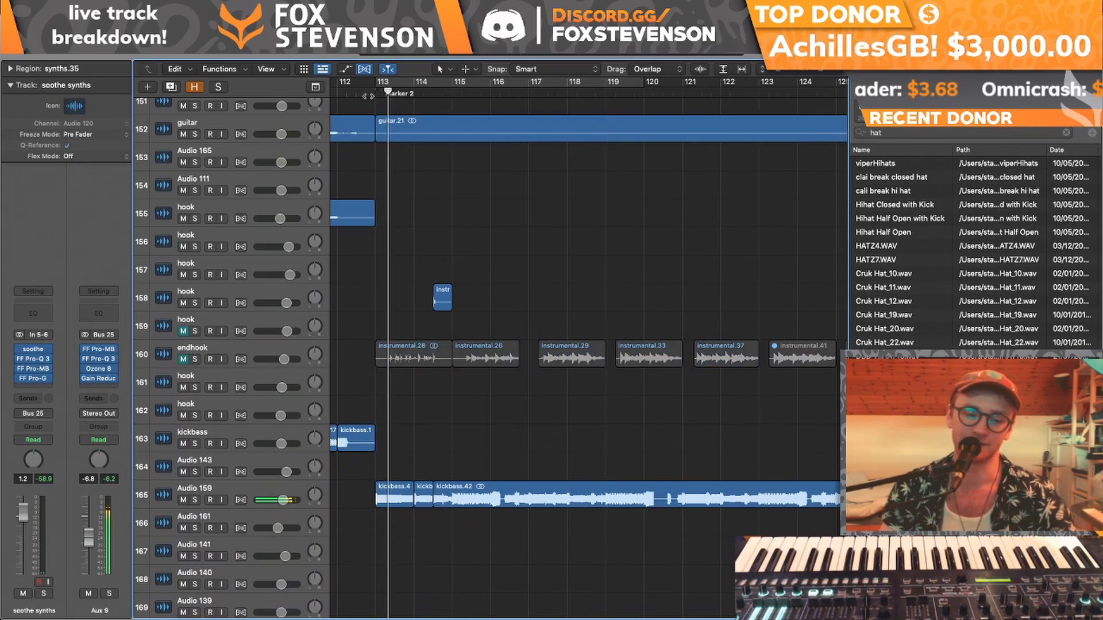
scroll(603, 345, "down", 12)
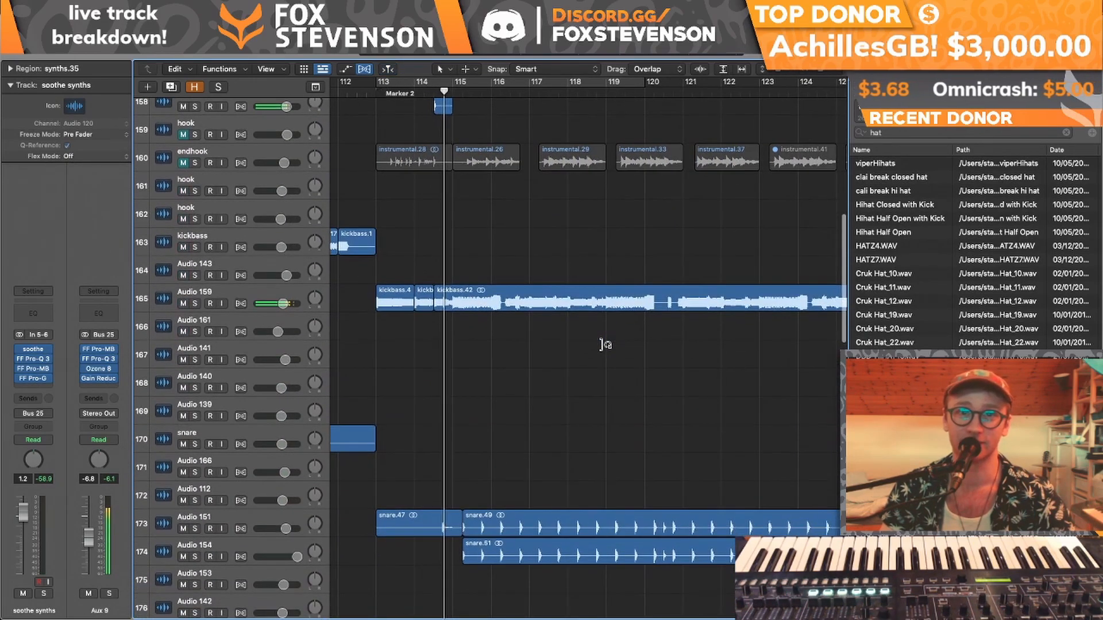
scroll(604, 344, "down", 3)
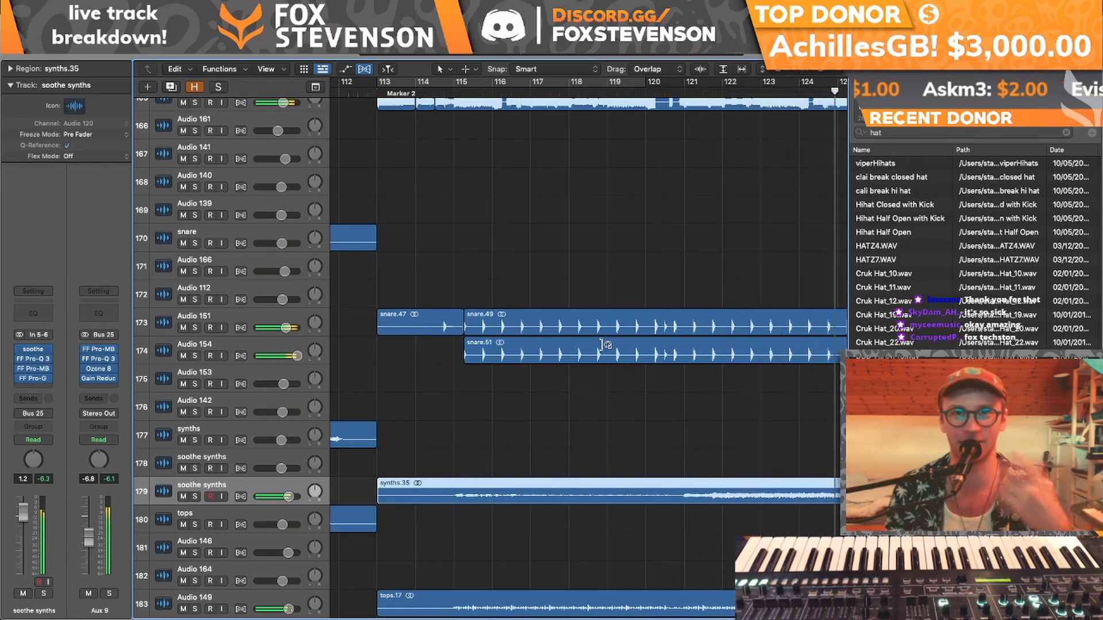
- Set the cycle range to bars 123 to 125 and solo the paid track to hear it alone
scroll(604, 345, "down", 15)
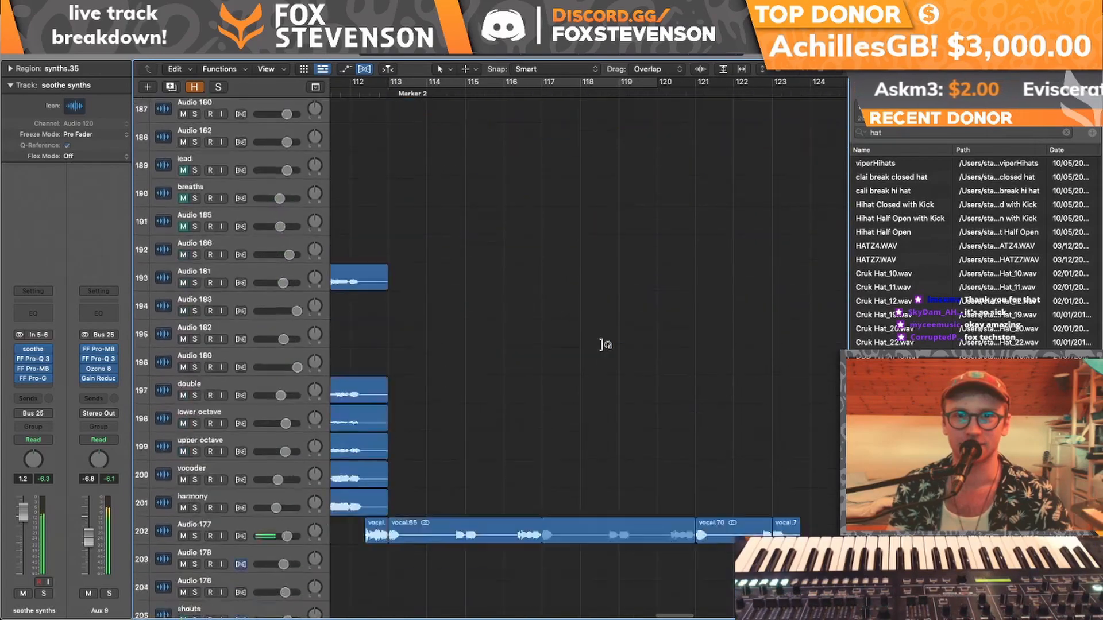
scroll(605, 344, "right", 4)
scroll(604, 345, "left", 3)
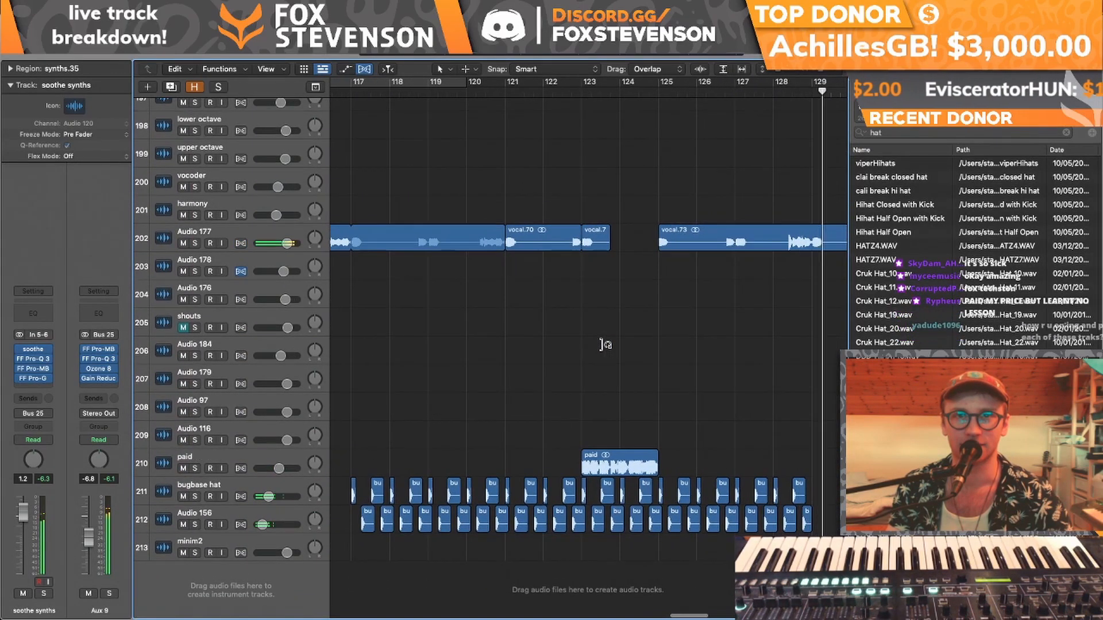
left_click_drag(582, 82, 659, 82)
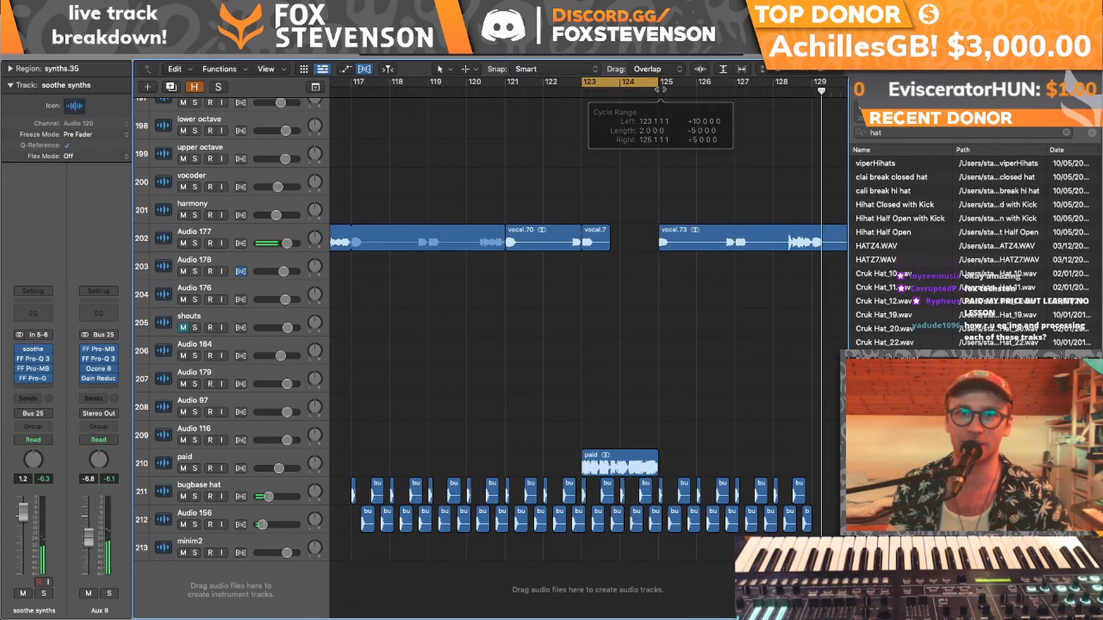
left_click(194, 469)
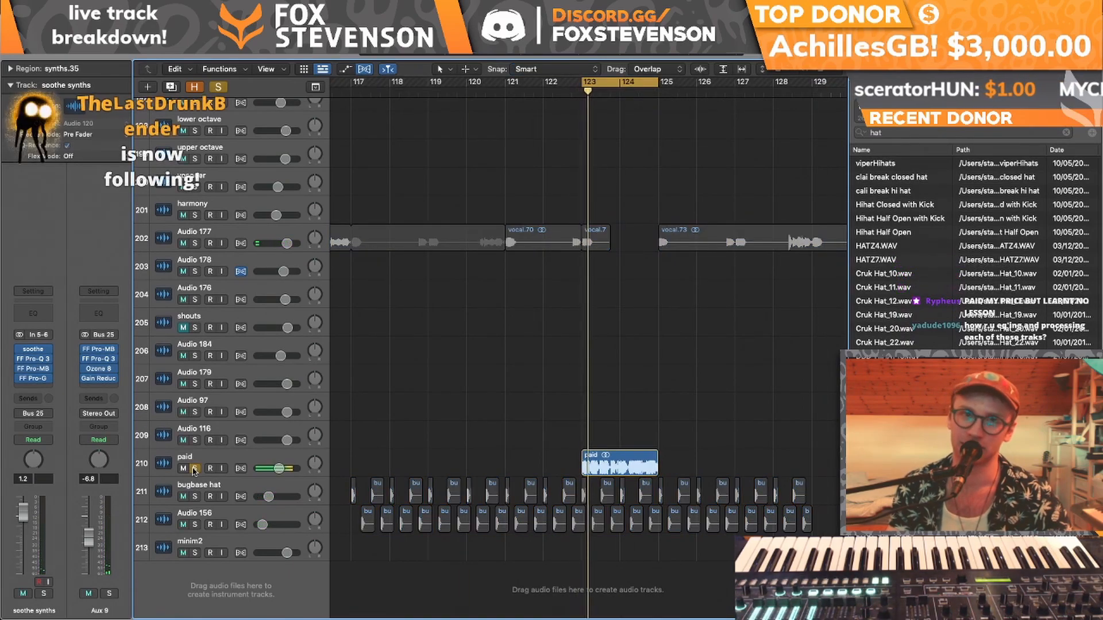
- Select the paid track to show its channel strip and turn its solo off
left_click(167, 461)
scroll(217, 563, "down", 2)
scroll(217, 560, "up", 2)
left_click(196, 468)
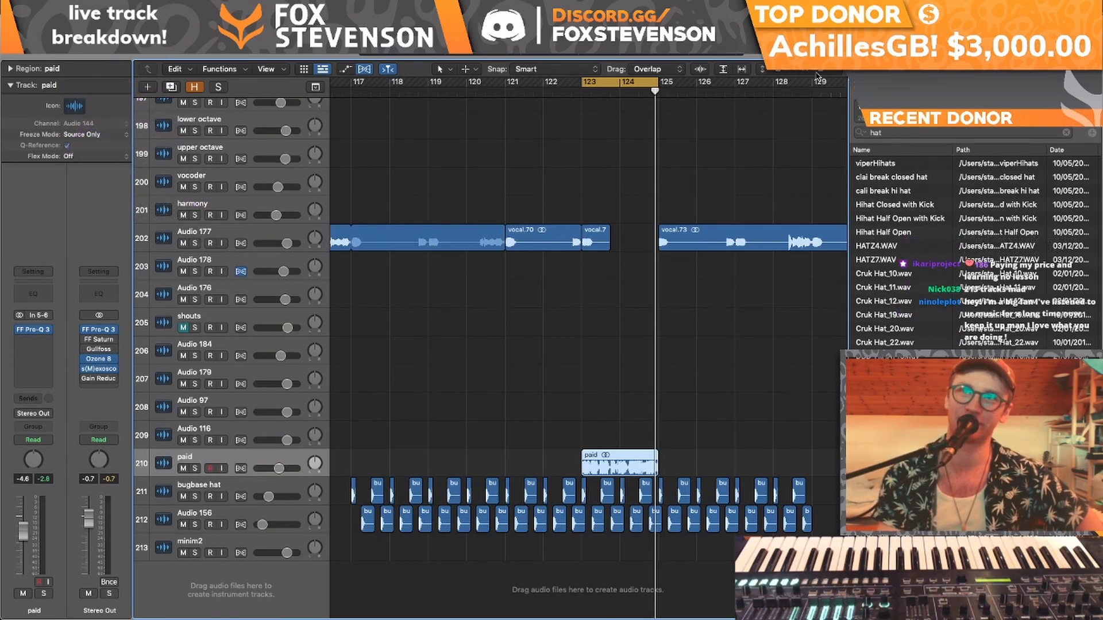
- Unmute the endhook track
key("super+Left")
scroll(515, 373, "up", 20)
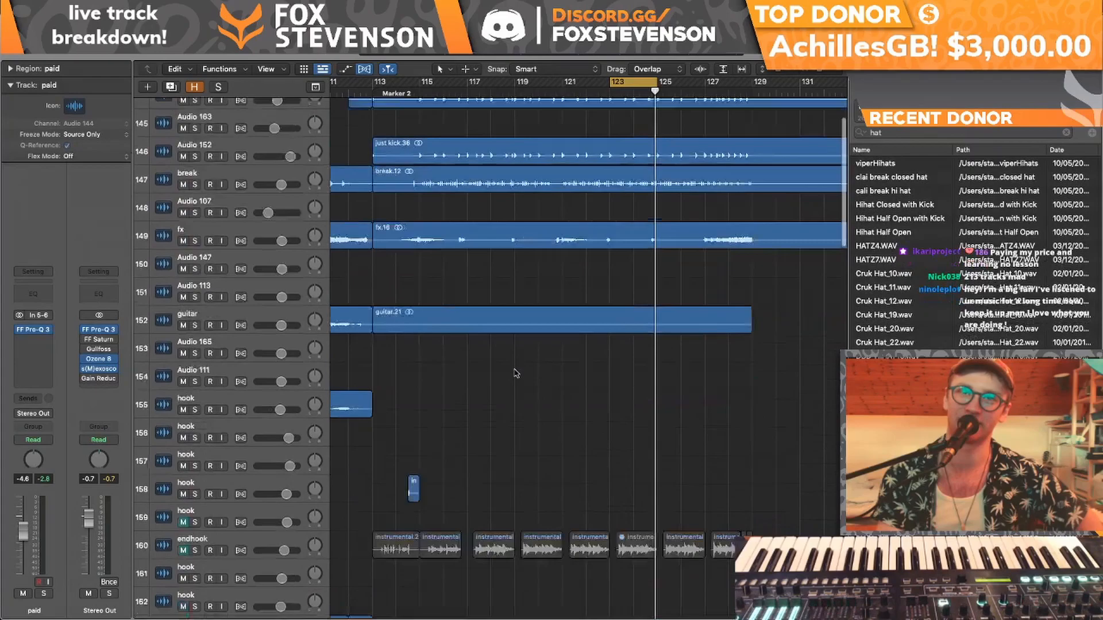
scroll(516, 373, "down", 7)
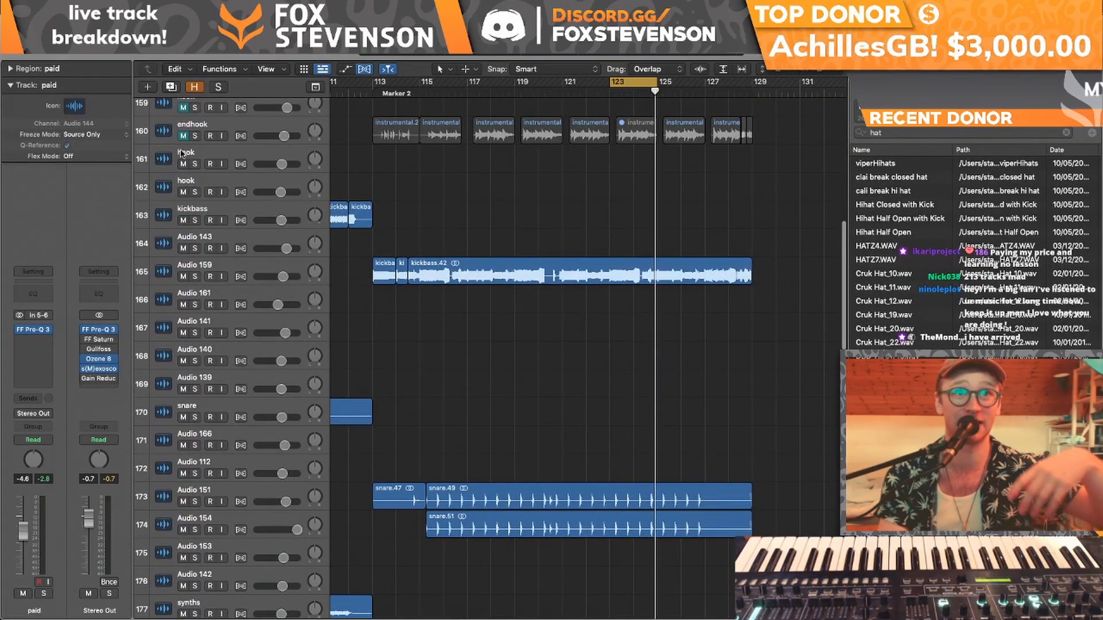
left_click(182, 136)
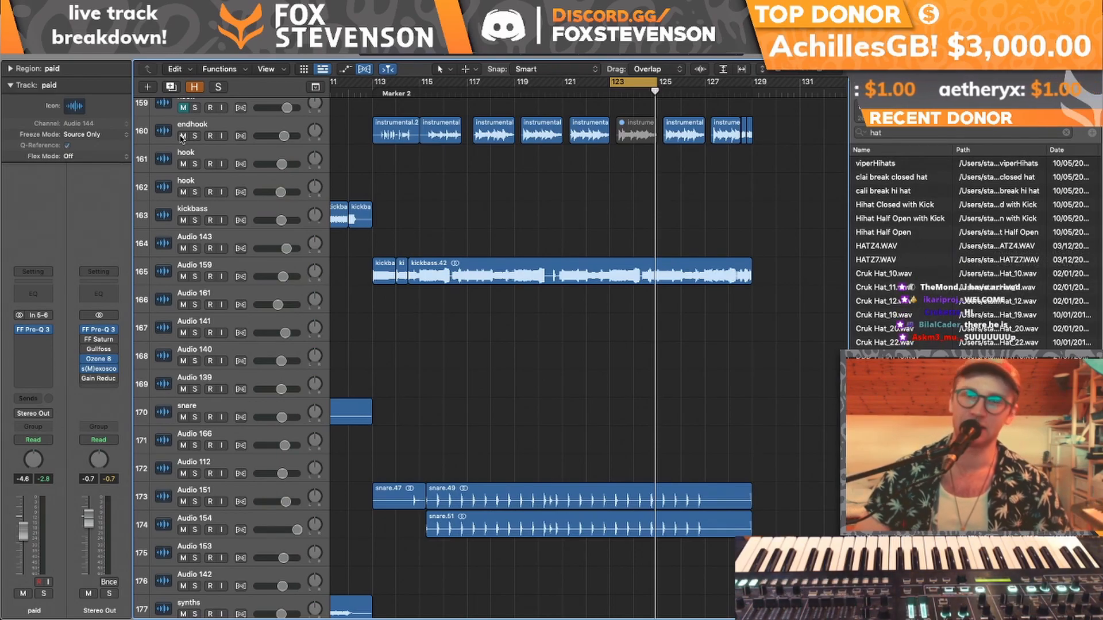
- Hide the audio file browser so the arrangement gets the full width
scroll(581, 253, "down", 10)
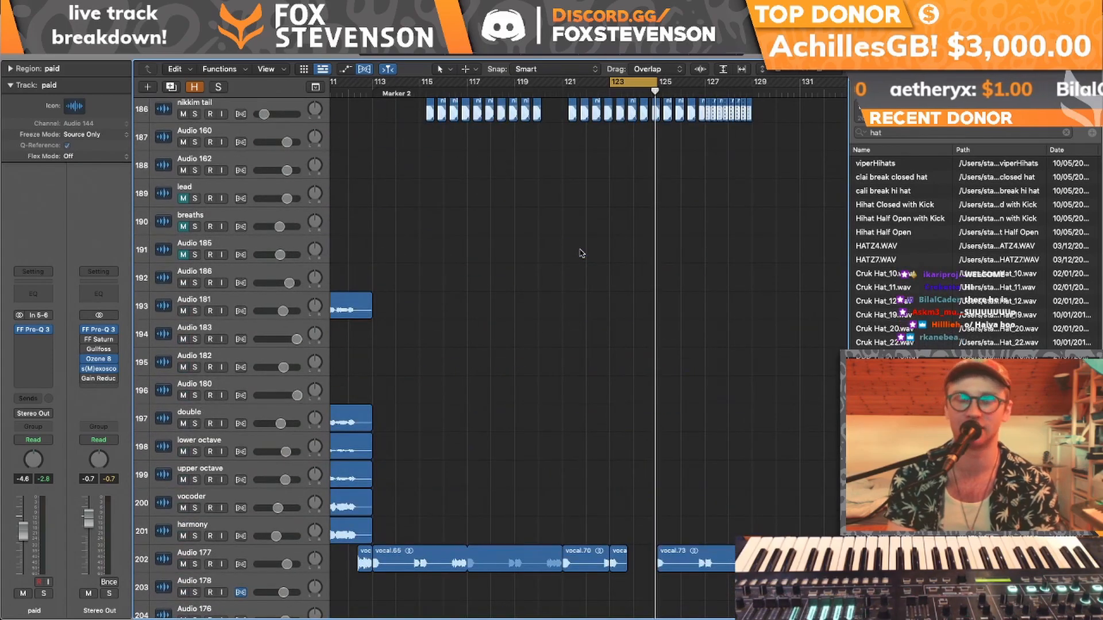
key("x")
key("x")
key("d")
key("d")
- Delete all unused tracks from the project
scroll(767, 202, "left", 7)
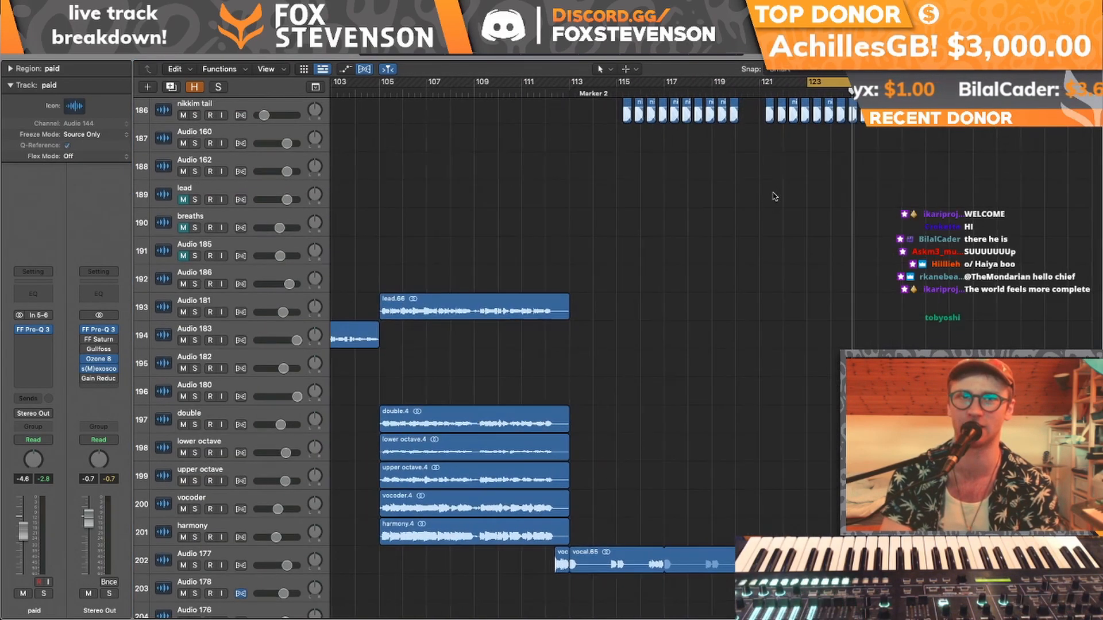
key("super+Left")
key("super+Left")
key("super+Left")
key("super+Left")
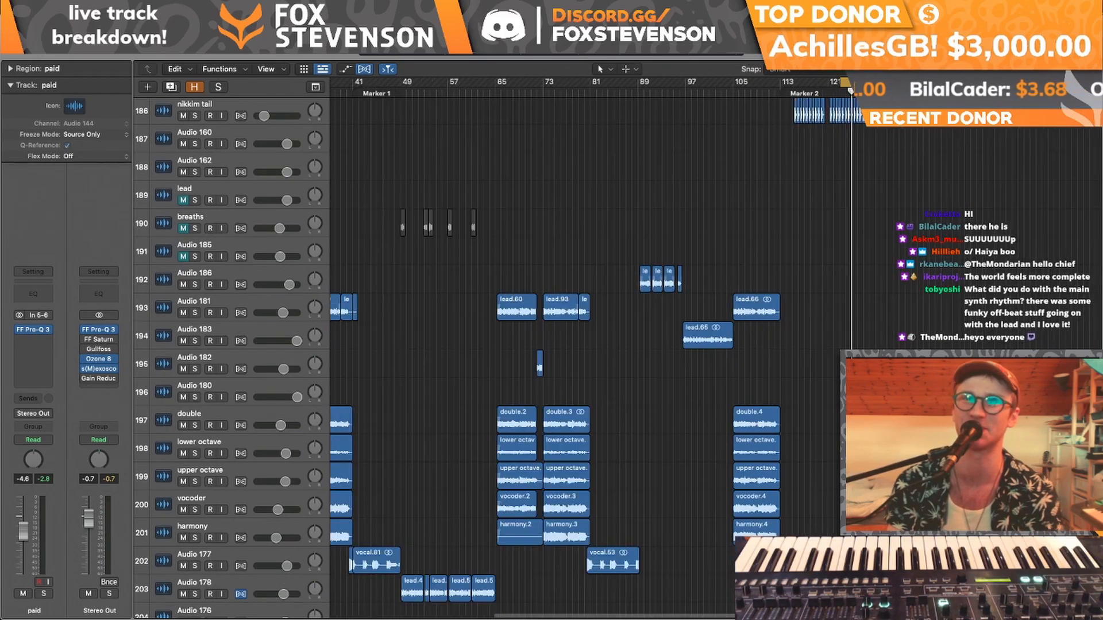
scroll(814, 244, "up", 10)
scroll(813, 247, "down", 6)
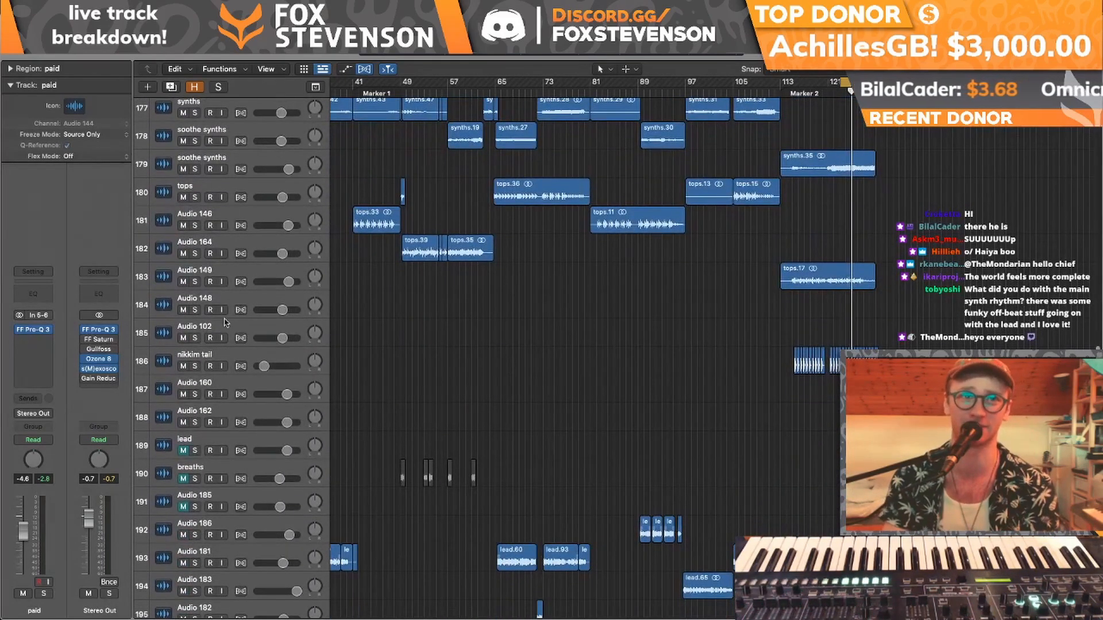
right_click(217, 305)
left_click(265, 396)
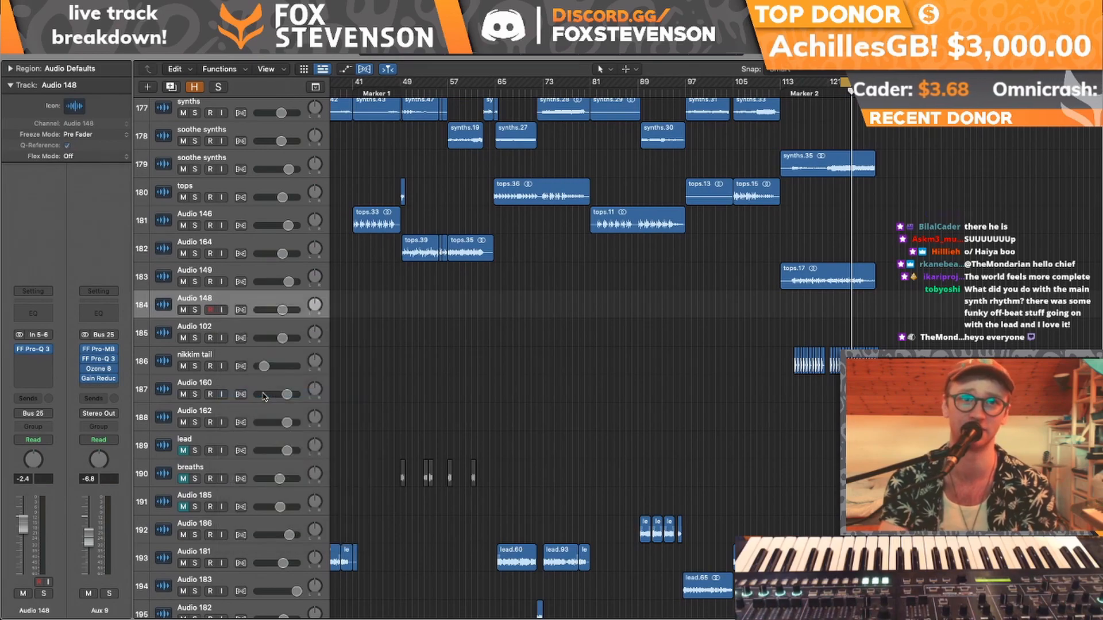
scroll(268, 392, "down", 15)
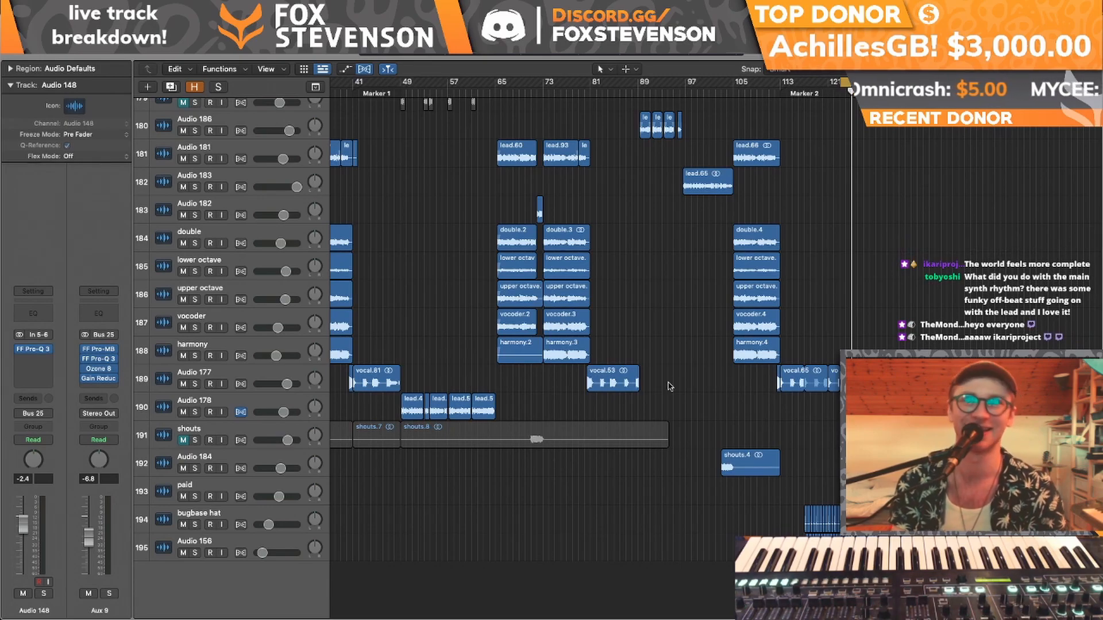
- Select the snare tracks Audio 154 and Audio 151 in turn to show their channel strips
scroll(670, 386, "up", 10)
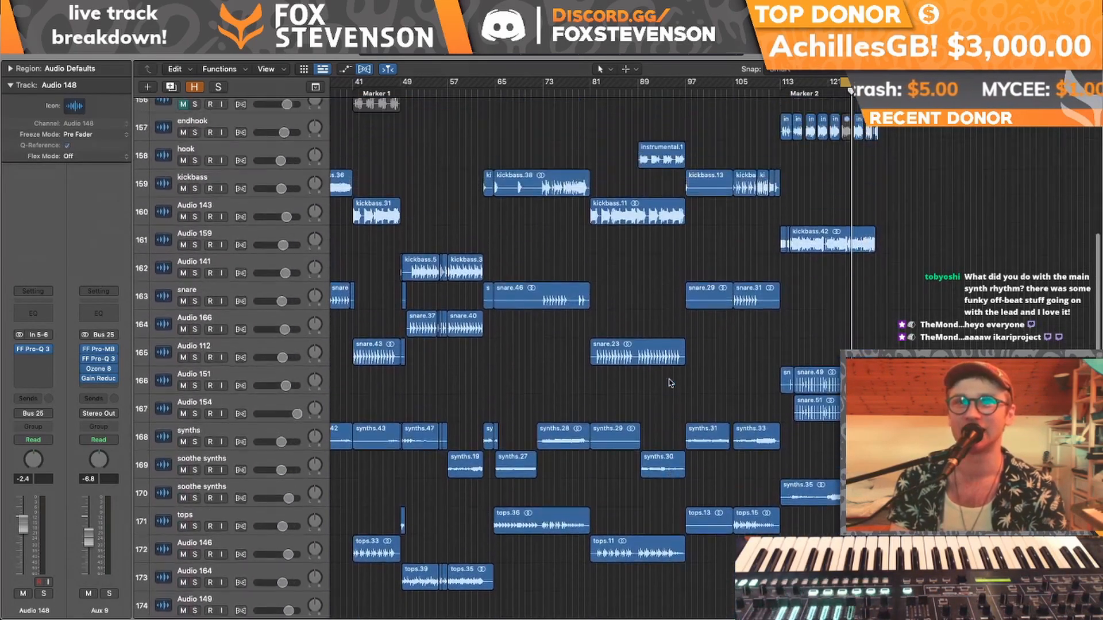
scroll(670, 383, "up", 1)
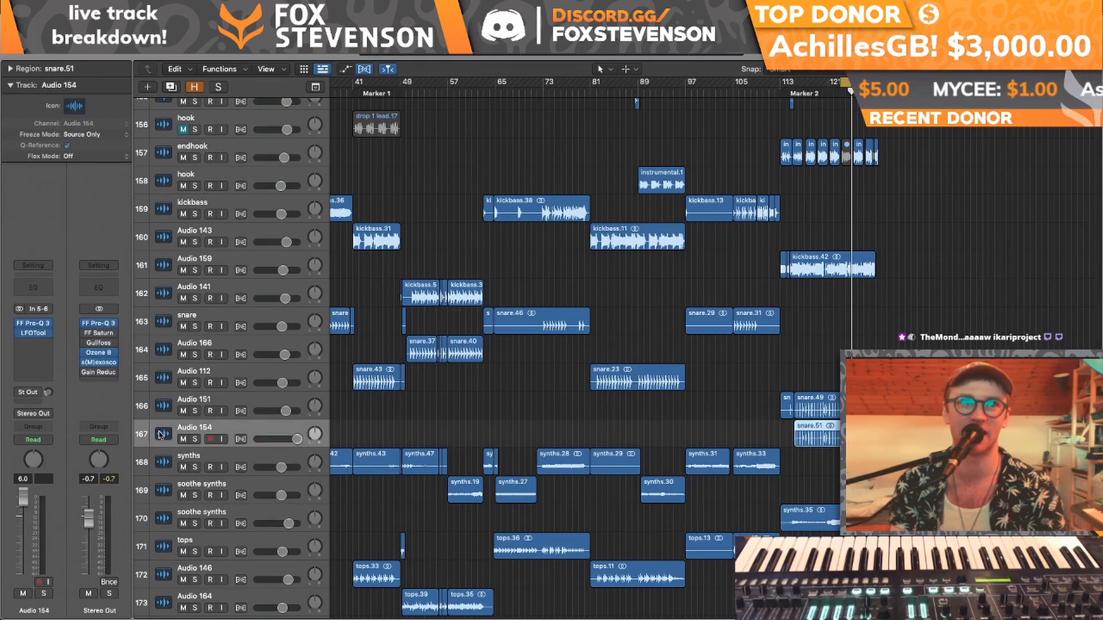
left_click(161, 435)
scroll(550, 421, "up", 3)
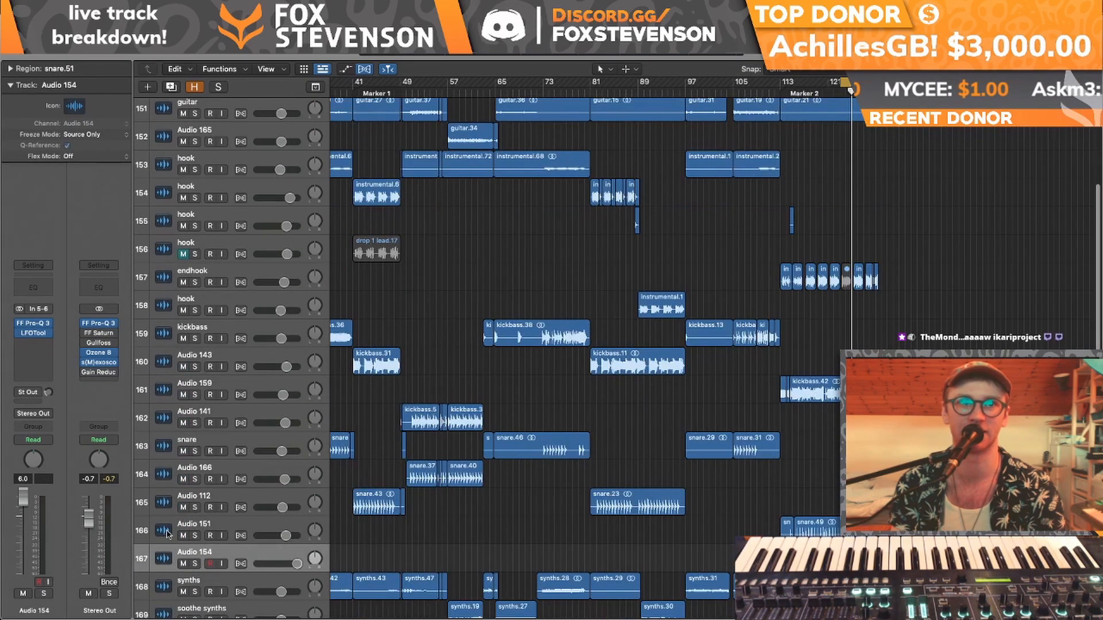
left_click(167, 531)
- Look over the whole arrangement, from the metro track down to the vocals and hats and back to bar 1
scroll(166, 535, "up", 4)
scroll(528, 426, "down", 2)
scroll(603, 402, "right", 3)
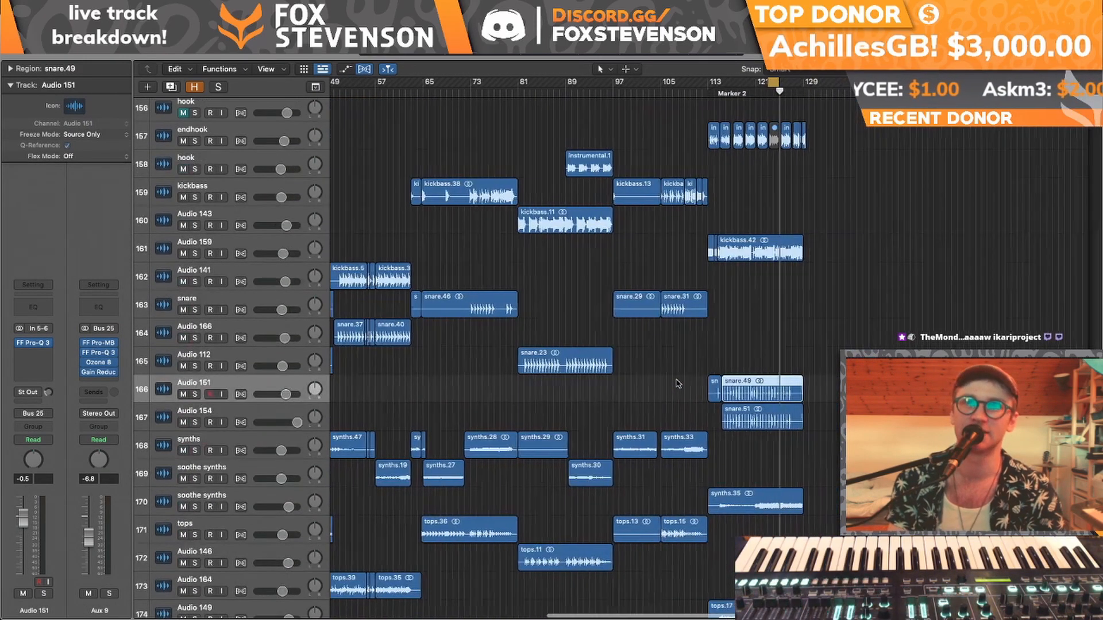
scroll(678, 383, "left", 8)
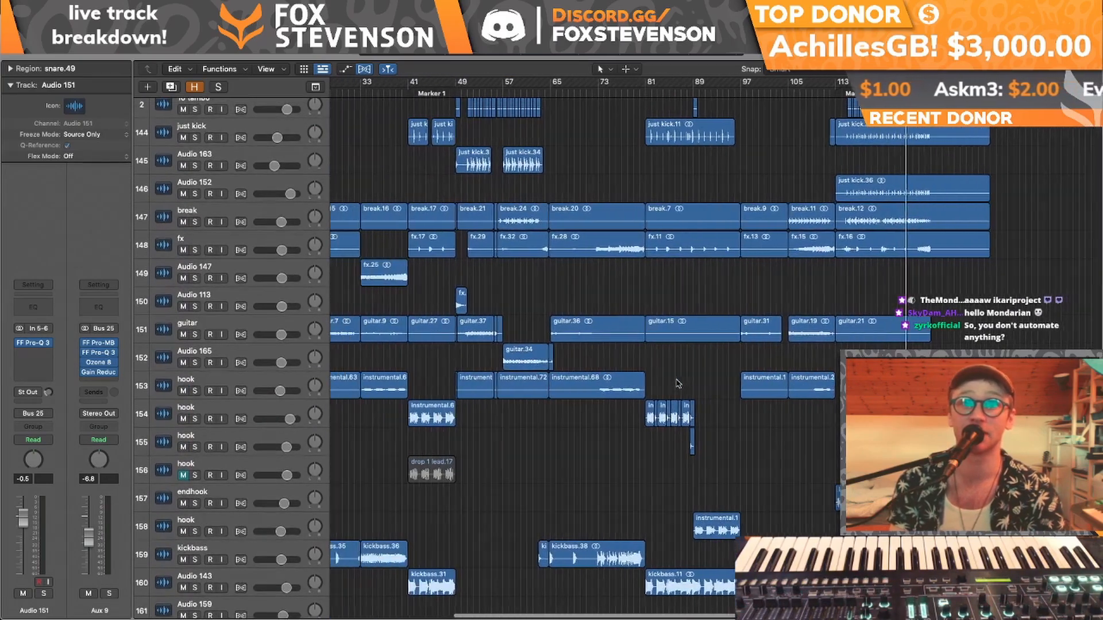
scroll(677, 383, "up", 2)
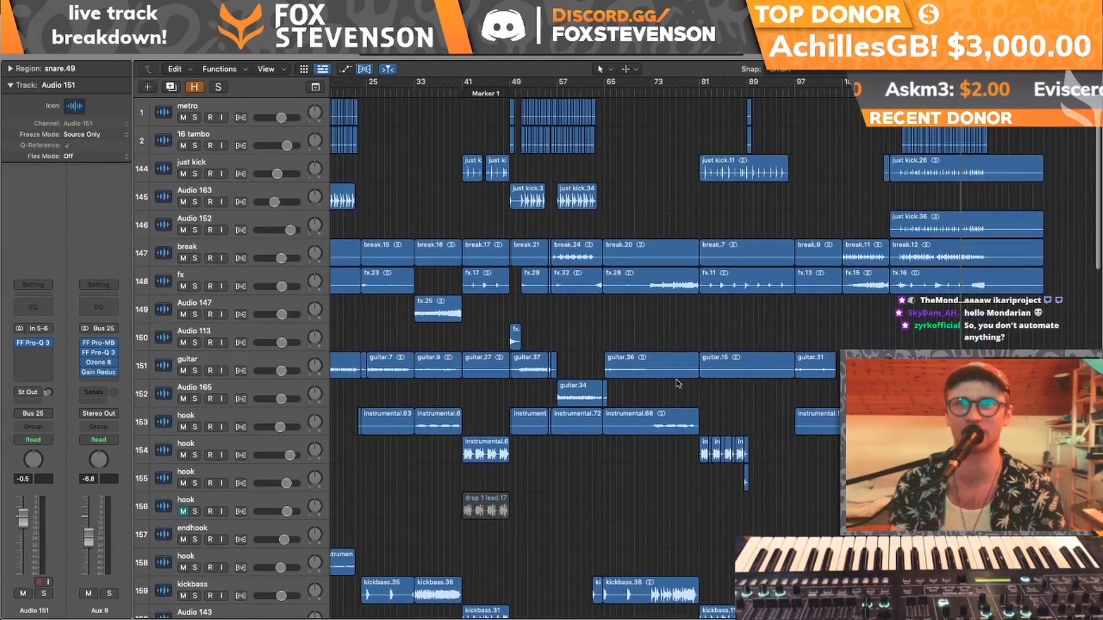
scroll(678, 383, "down", 5)
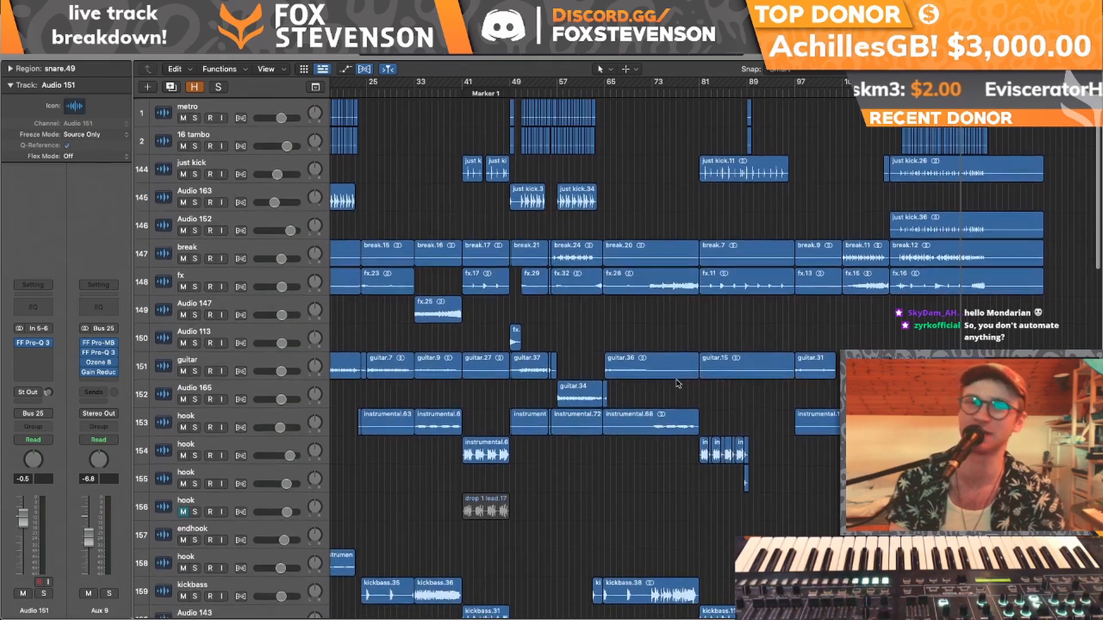
scroll(678, 383, "down", 12)
scroll(677, 383, "left", 7)
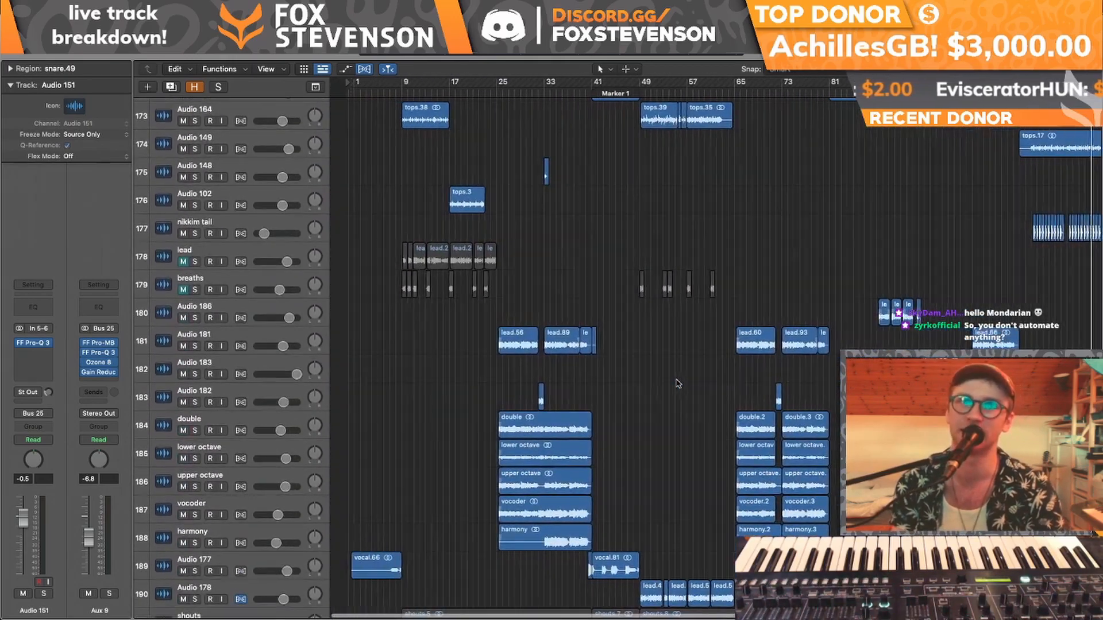
scroll(678, 383, "down", 4)
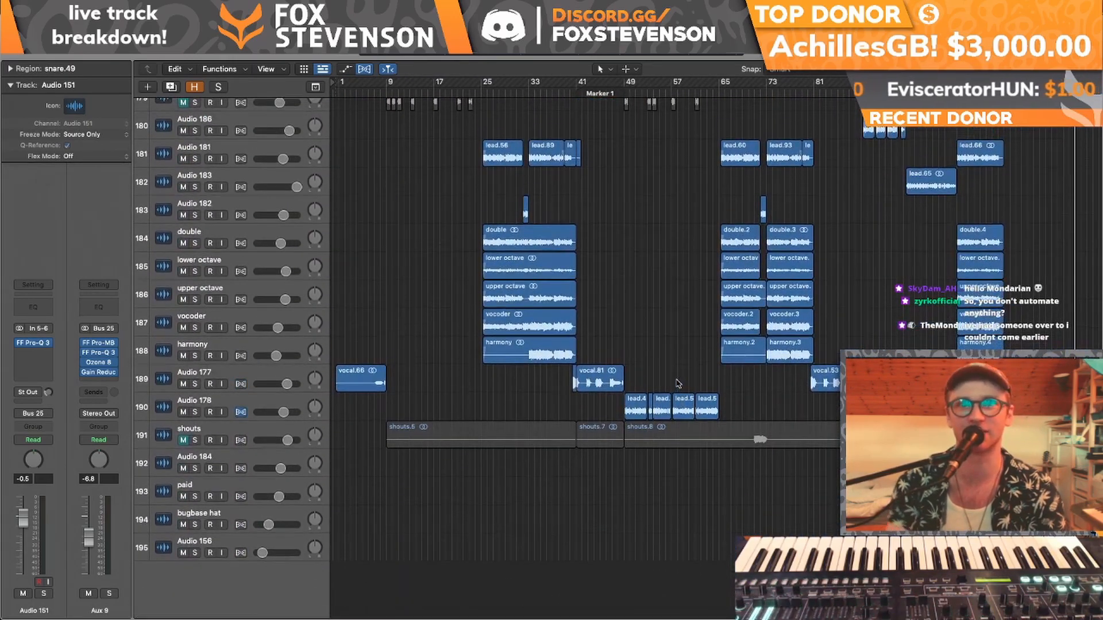
scroll(677, 383, "up", 18)
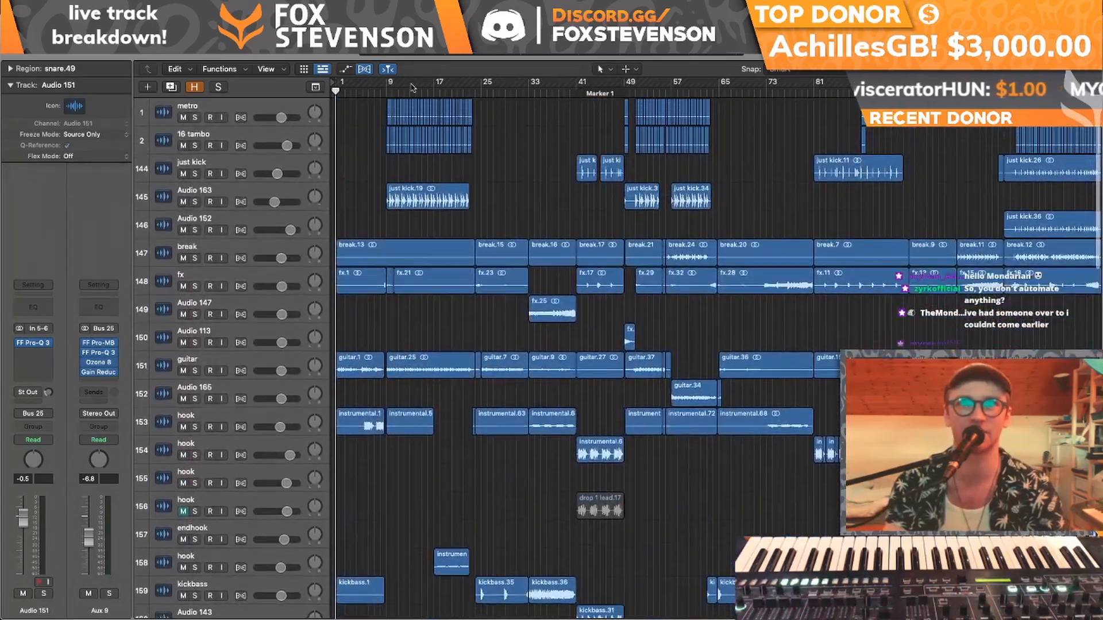
- Examine the kickbass, snare, synths and tops regions and play the song from Marker 1 at bar 41
left_click_drag(385, 86, 472, 86)
left_click(462, 86)
scroll(461, 86, "down", 1)
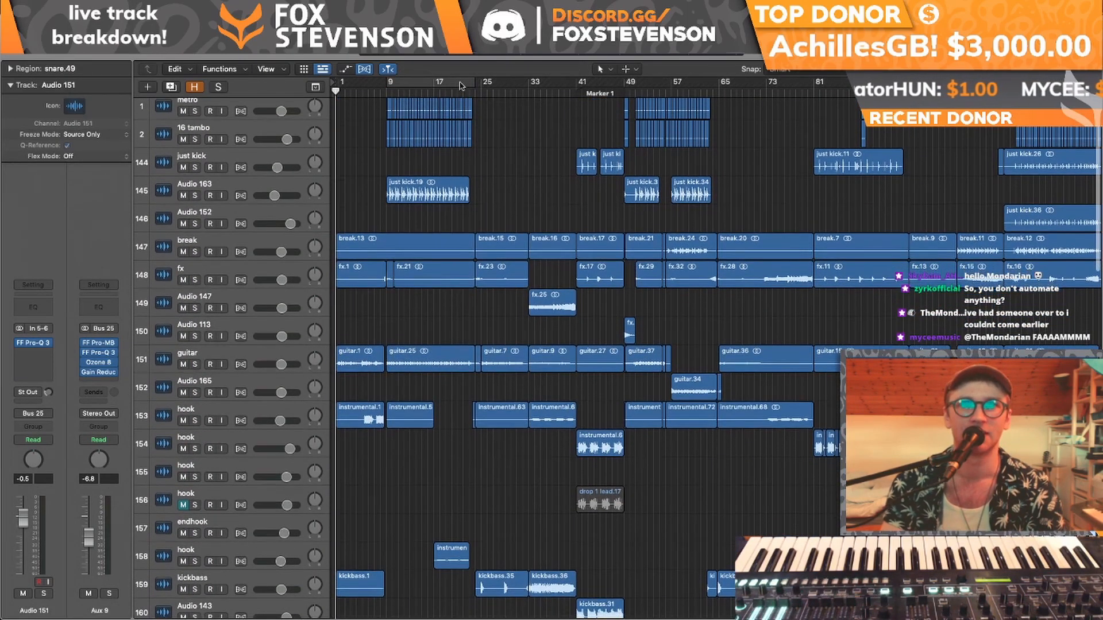
scroll(462, 86, "down", 1)
scroll(459, 86, "down", 10)
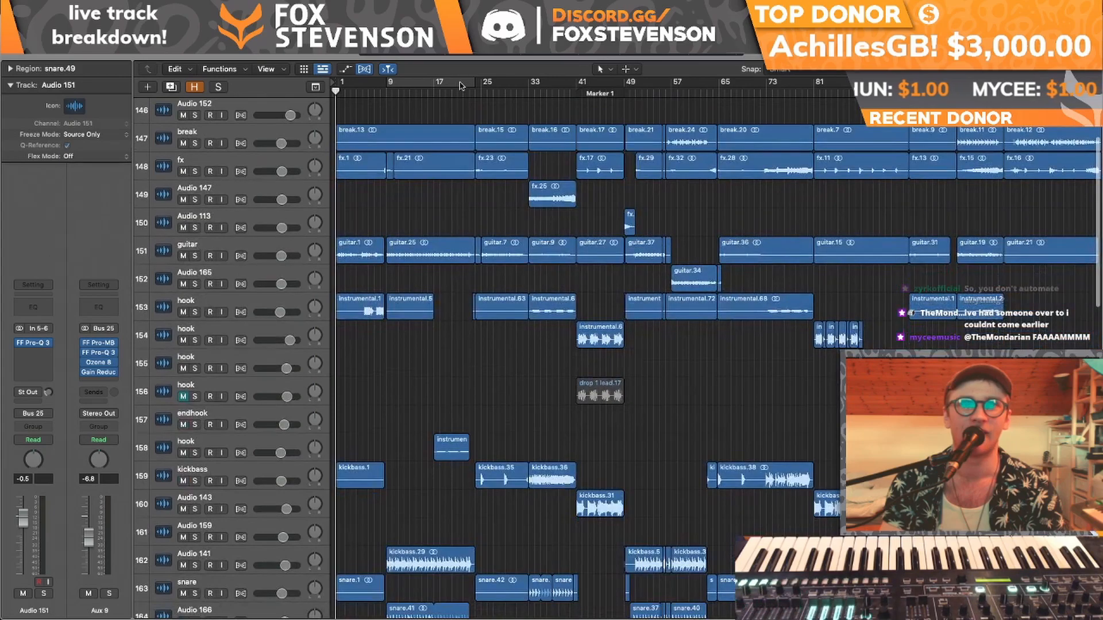
scroll(459, 87, "right", 3)
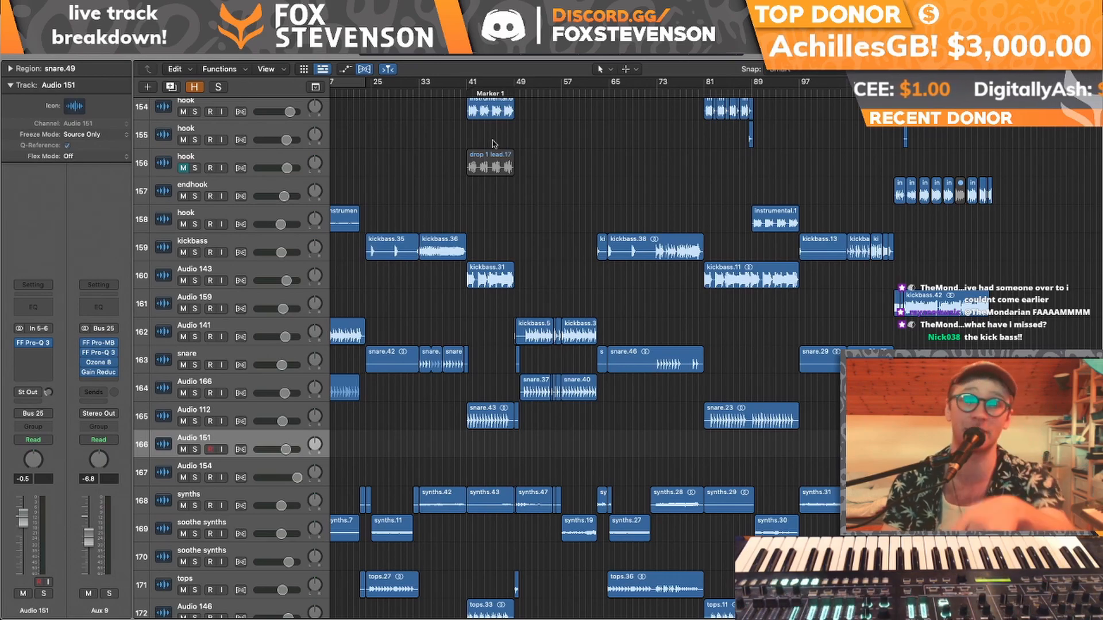
scroll(492, 143, "down", 6)
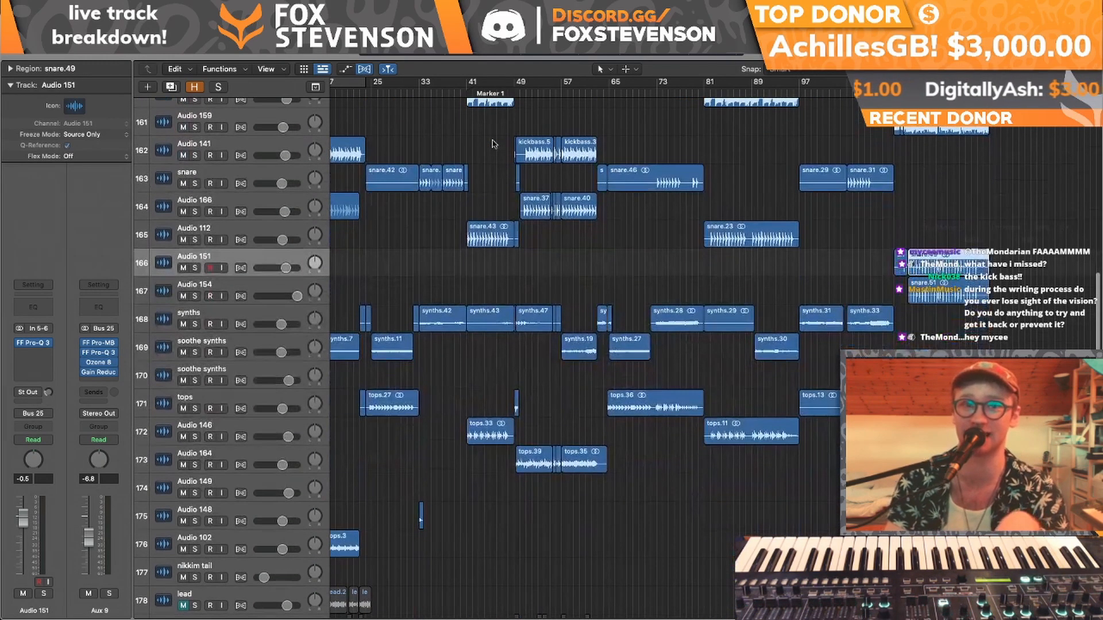
scroll(492, 143, "down", 4)
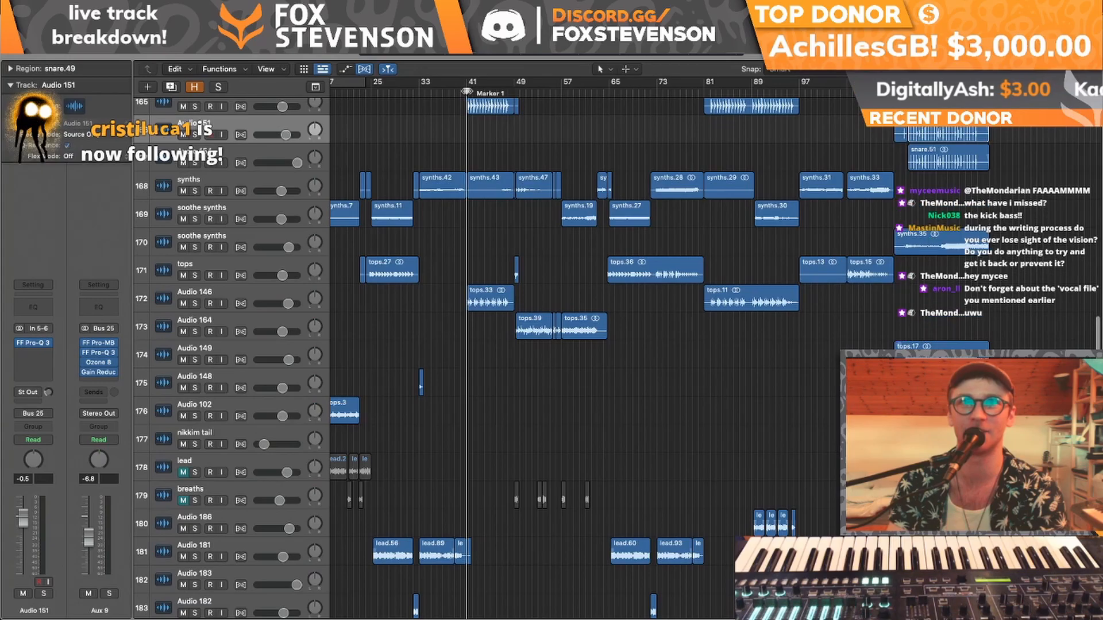
scroll(197, 303, "up", 15)
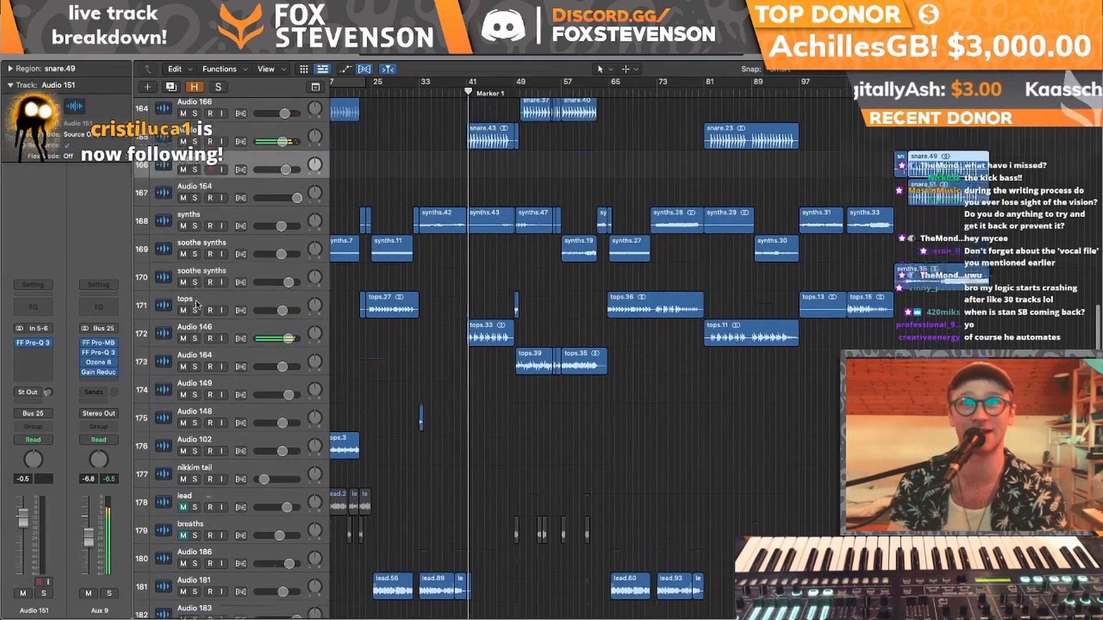
scroll(377, 246, "down", 1)
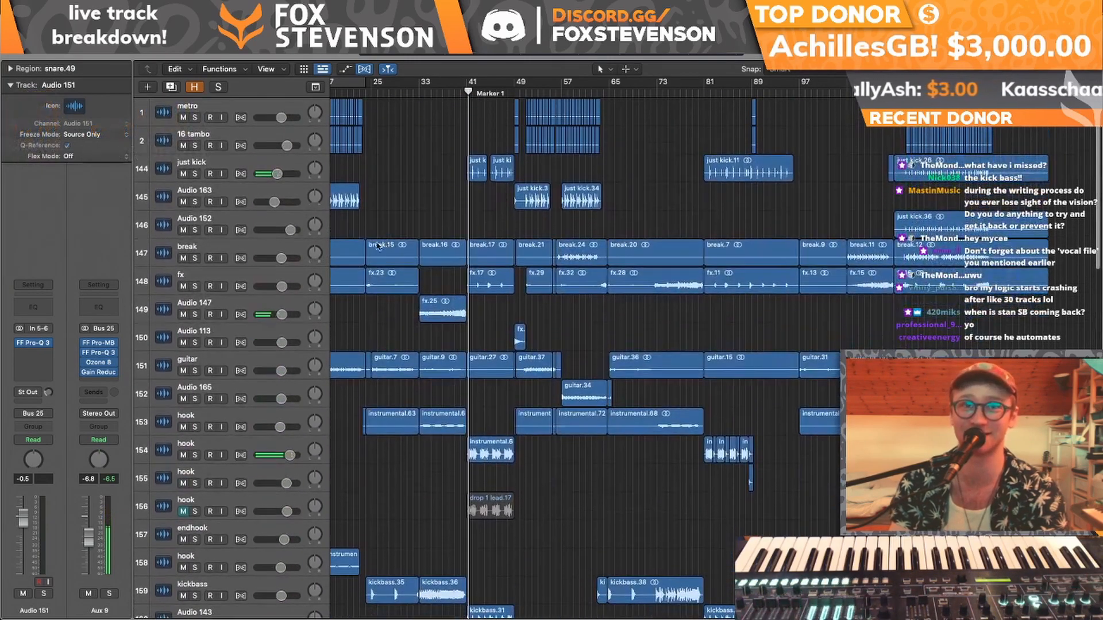
- Solo the fx track and play it in a cycle range starting at bar 81
left_click(195, 286)
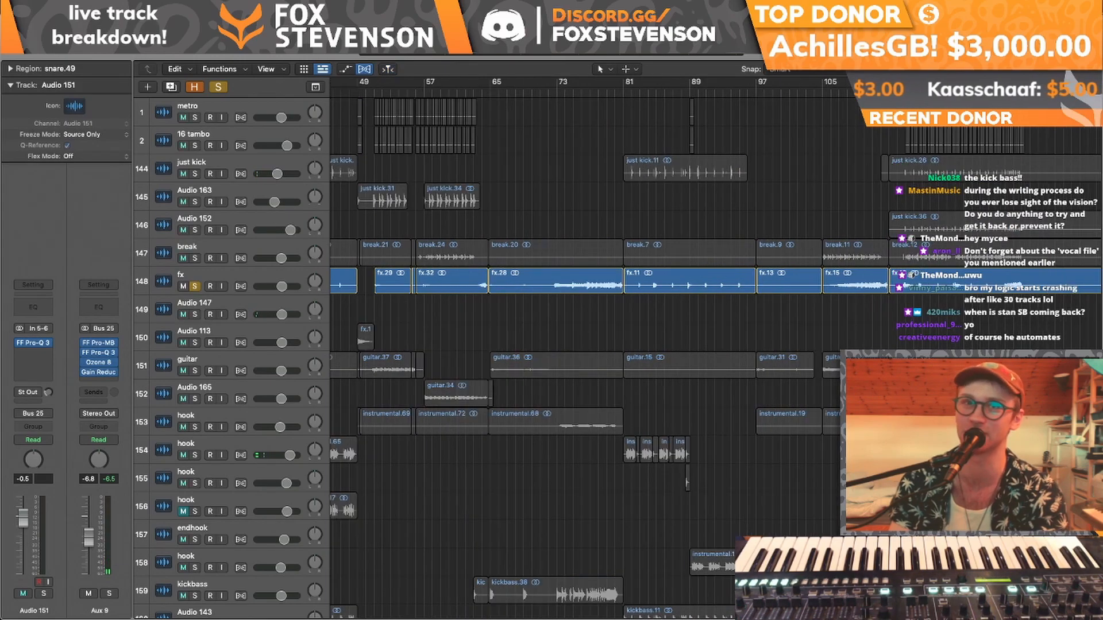
key("super+Right")
key("super+Right")
key("super+Right")
scroll(741, 233, "right", 10)
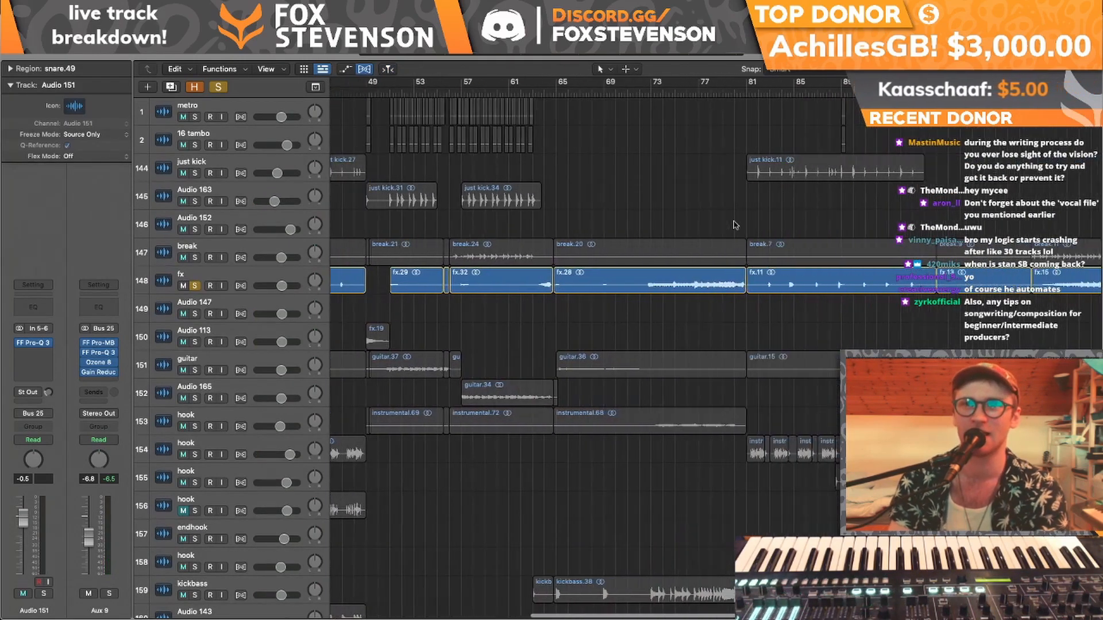
left_click_drag(697, 81, 875, 81)
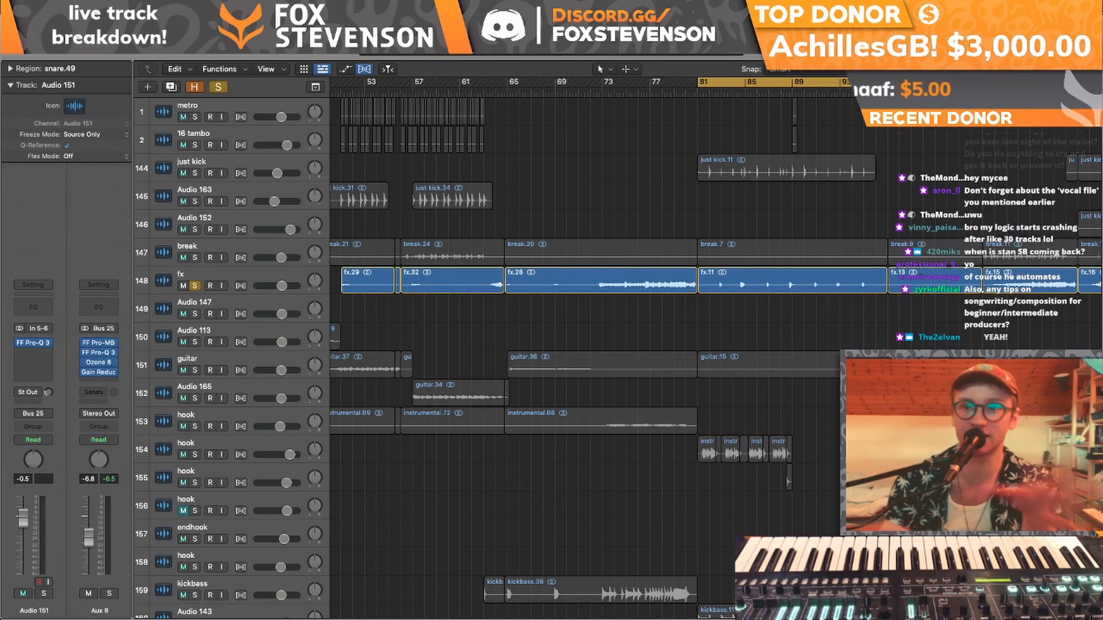
key("space")
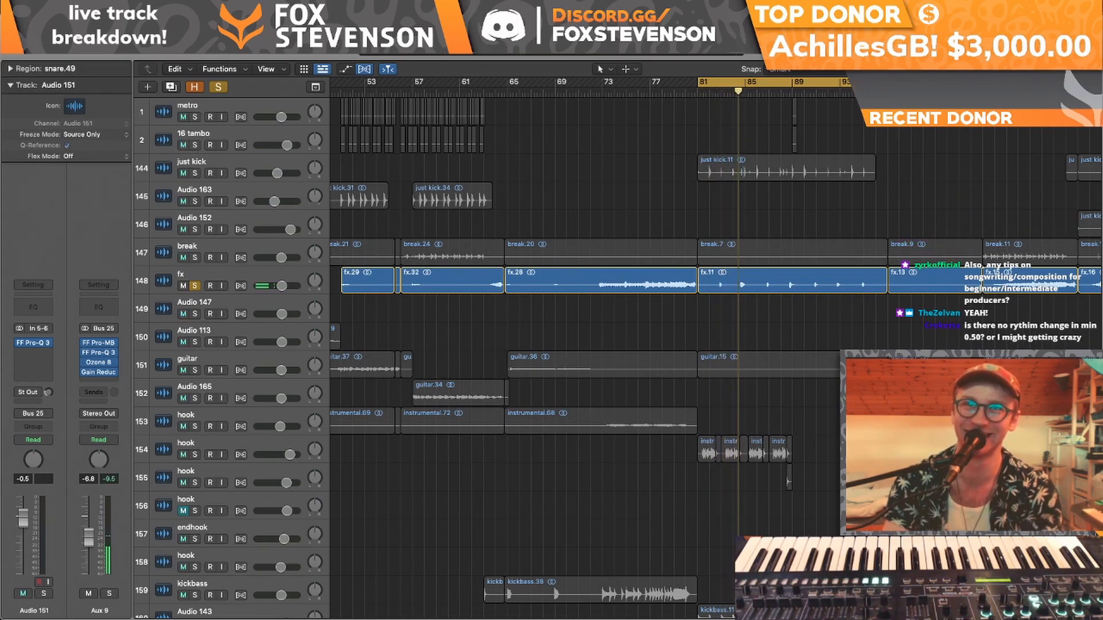
- Solo the Audio 143 kickbass and Audio 112 snare tracks and play them together from bar 81
scroll(772, 242, "right", 3)
scroll(773, 242, "down", 2)
scroll(772, 242, "right", 2)
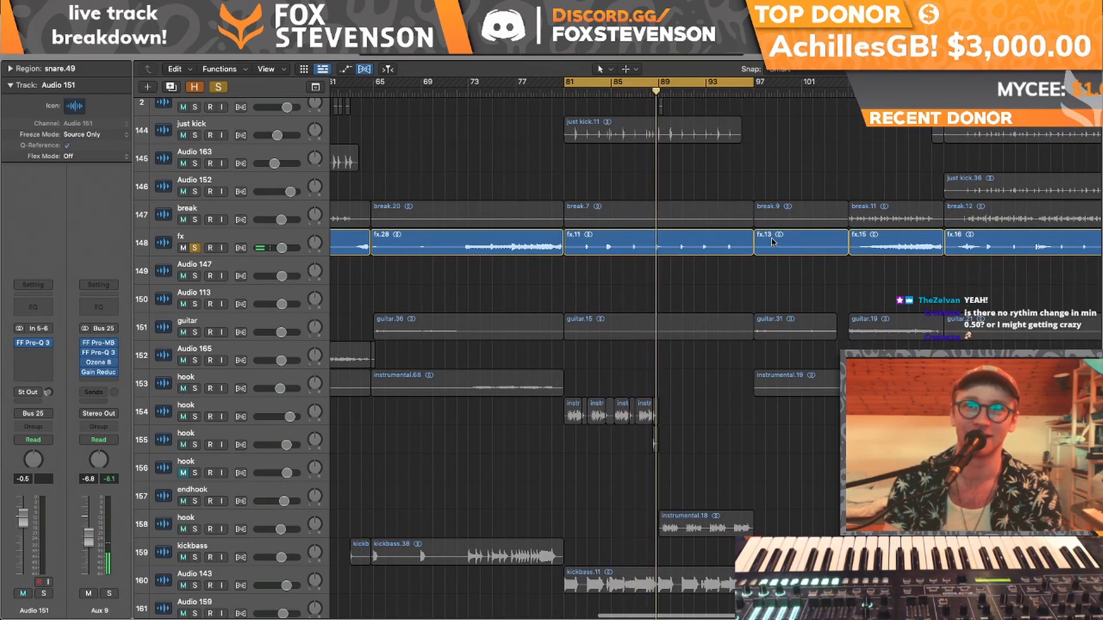
scroll(773, 242, "down", 8)
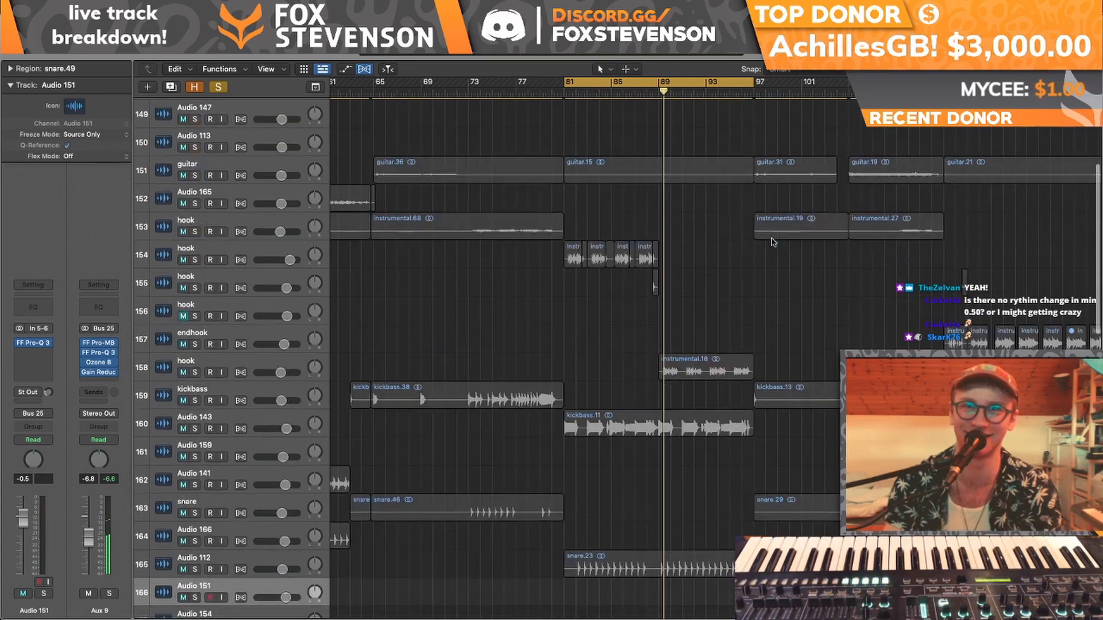
left_click(195, 428)
scroll(195, 477, "down", 2)
left_click(194, 529)
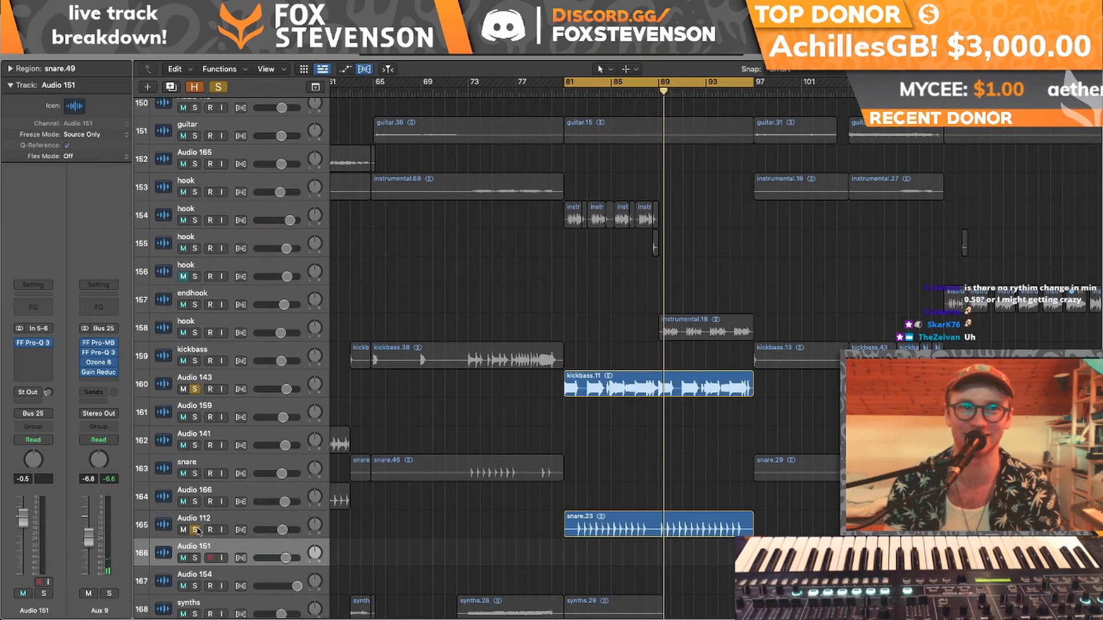
left_click(568, 82)
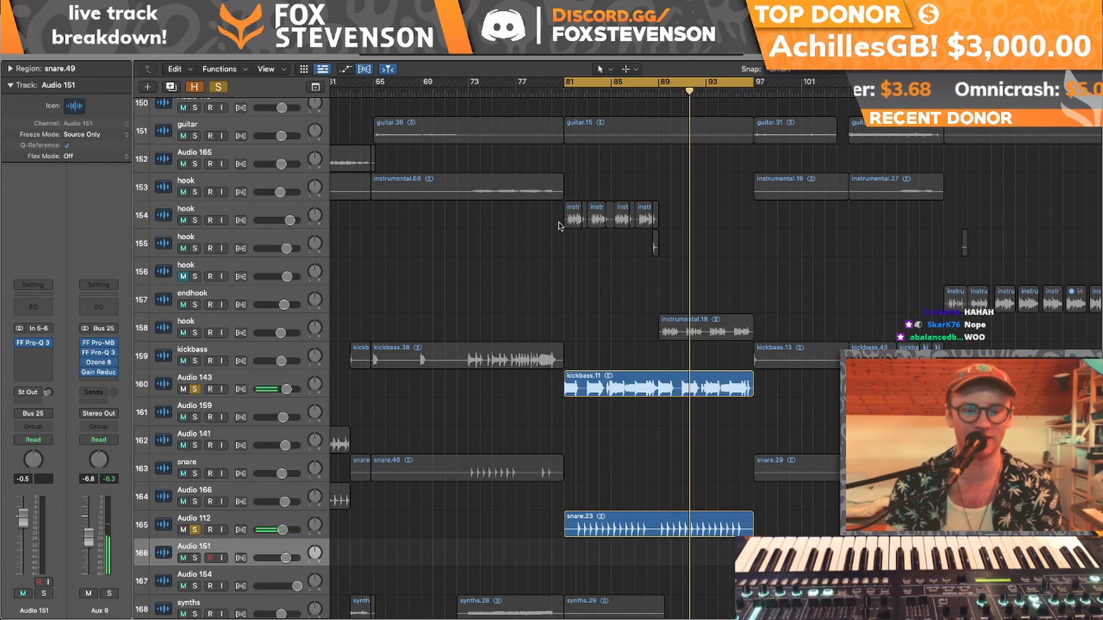
- Clear all solos and play the full mix from about bar 73, in the second buildup
left_click(217, 86)
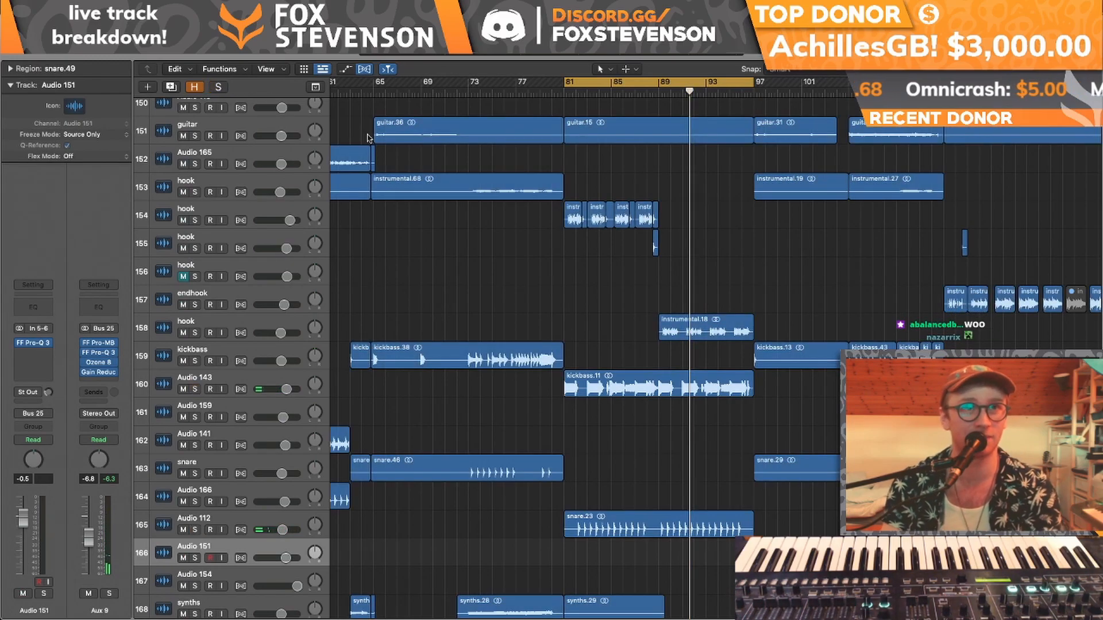
key("Return")
left_click_drag(480, 95, 719, 145)
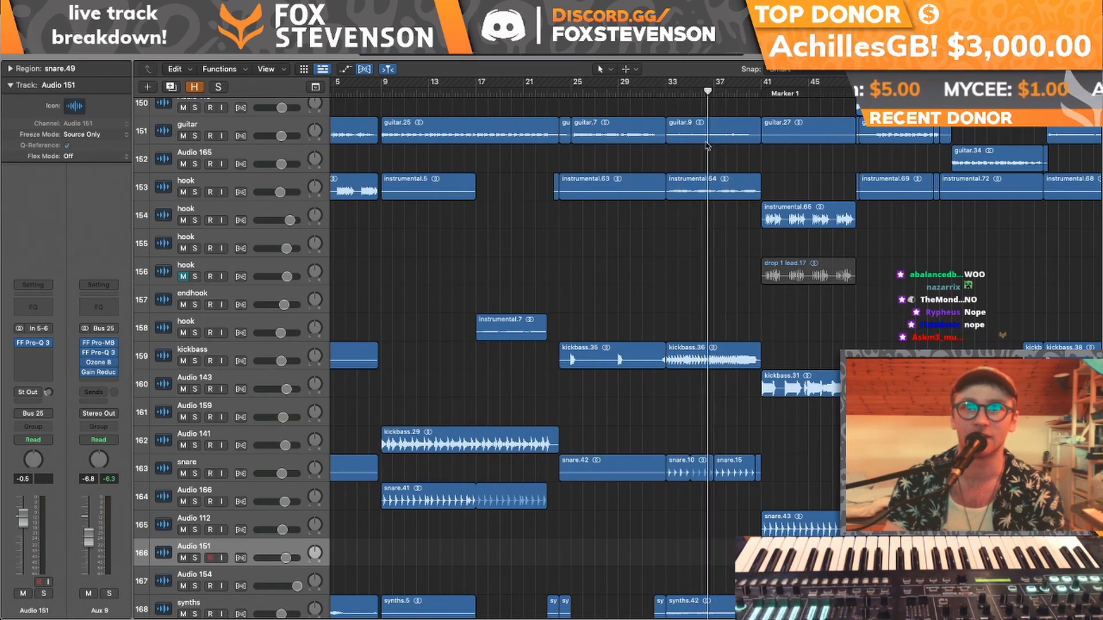
scroll(708, 148, "right", 10)
scroll(692, 154, "left", 3)
scroll(692, 154, "left", 4)
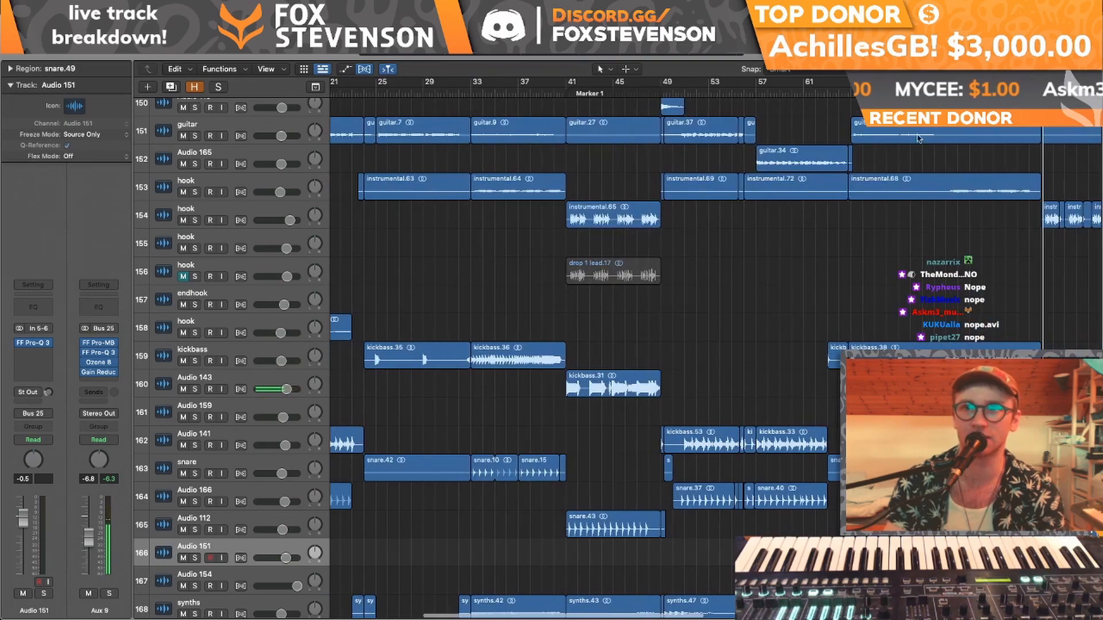
left_click_drag(946, 82, 1053, 82)
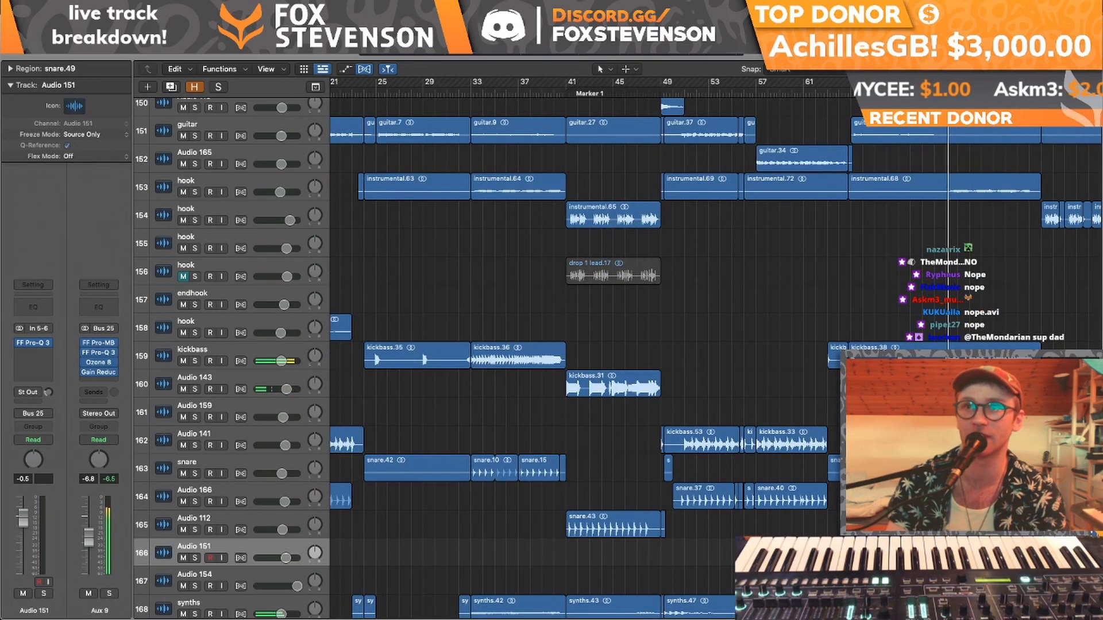
- Return to the first buildup and play it from just before bar 37
scroll(857, 233, "right", 5)
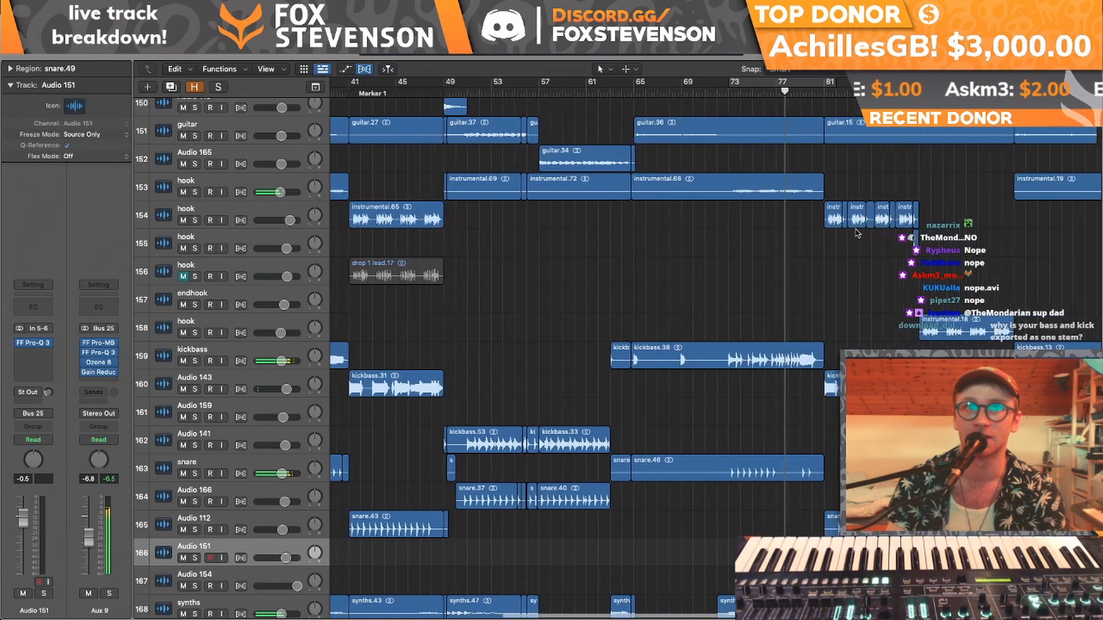
scroll(857, 233, "left", 5)
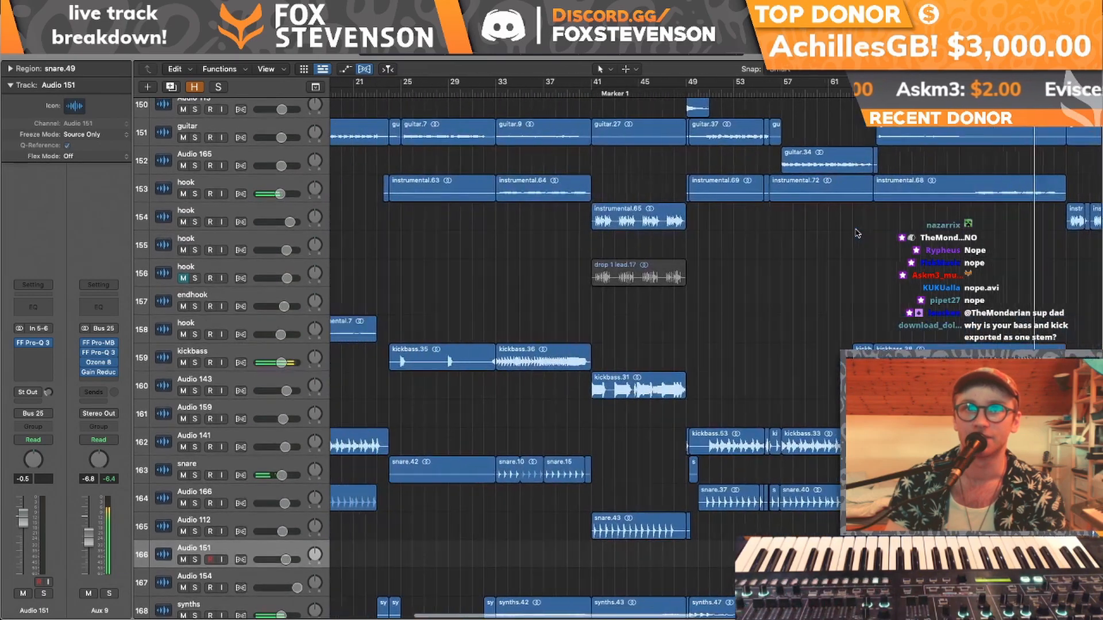
scroll(857, 233, "left", 3)
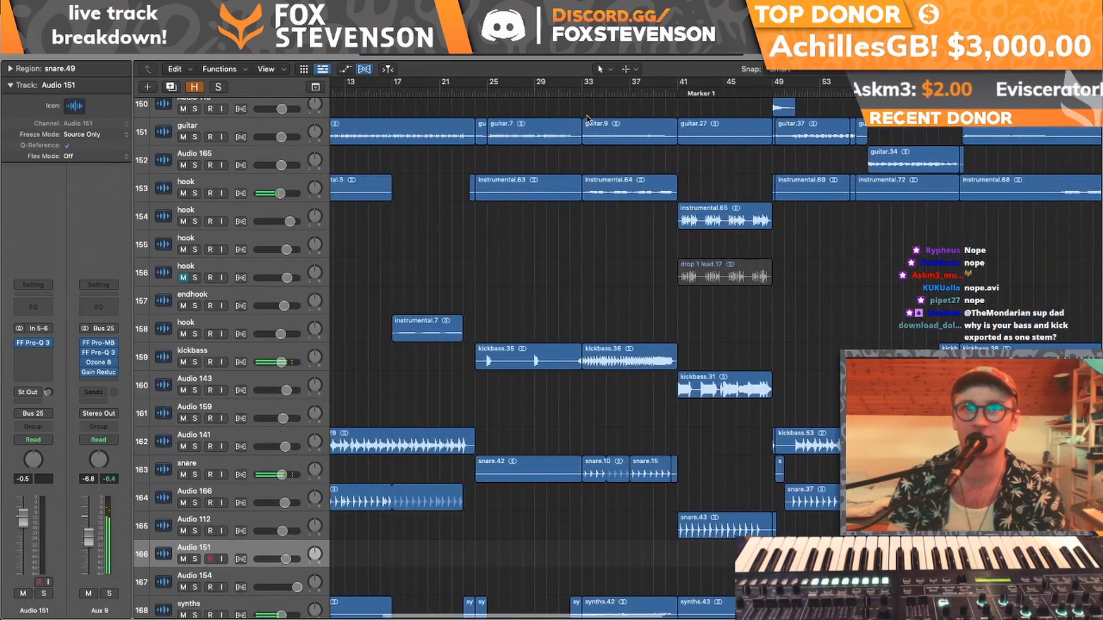
left_click(630, 97)
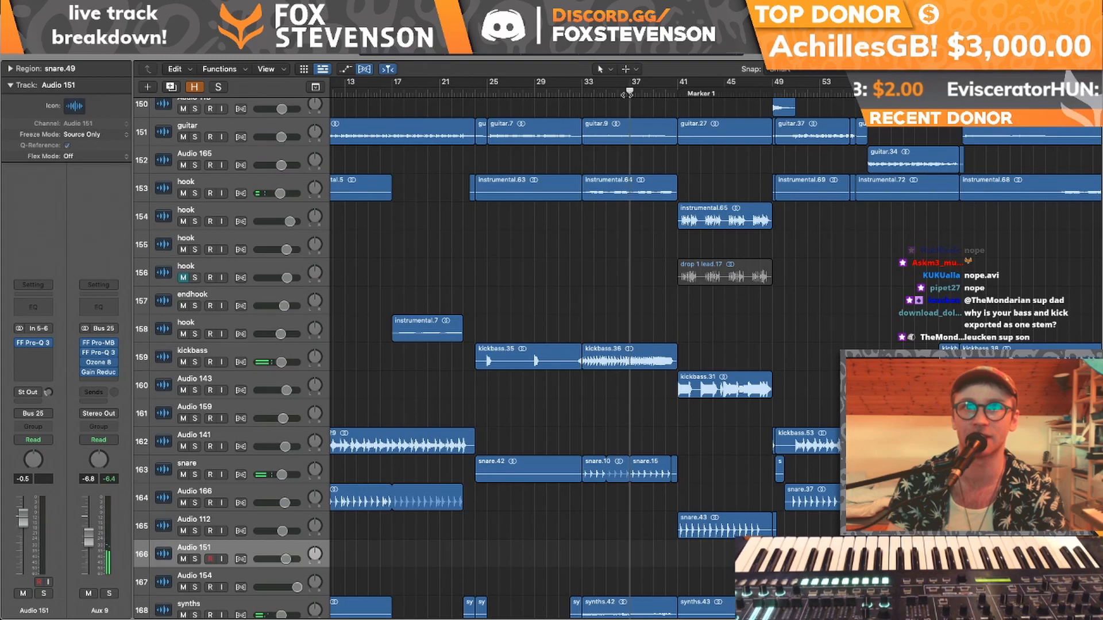
- Set a cycle range from bar 33 to 41, audition the kickbass track soloed within it, and release the solo
scroll(631, 95, "down", 3)
scroll(631, 95, "right", 3)
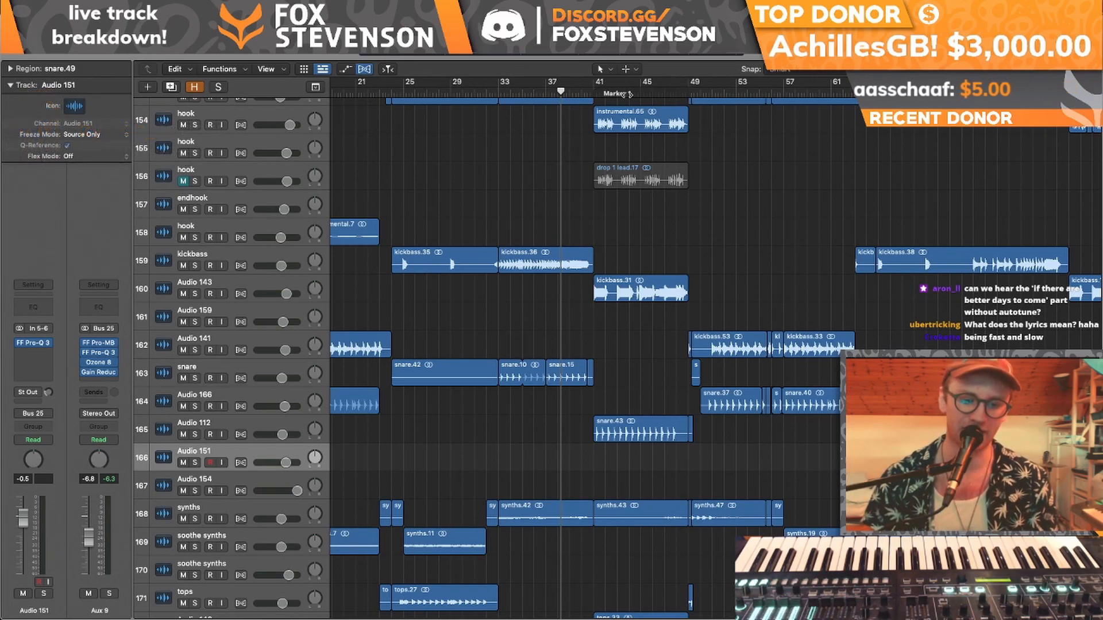
left_click_drag(498, 82, 594, 82)
scroll(524, 197, "down", 10)
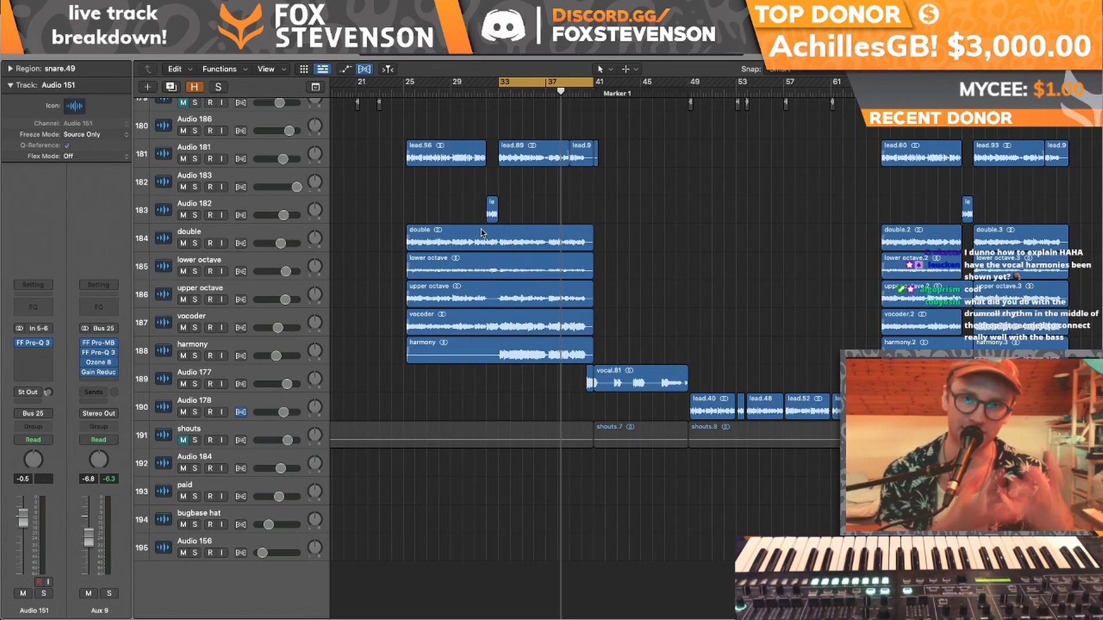
scroll(482, 232, "up", 15)
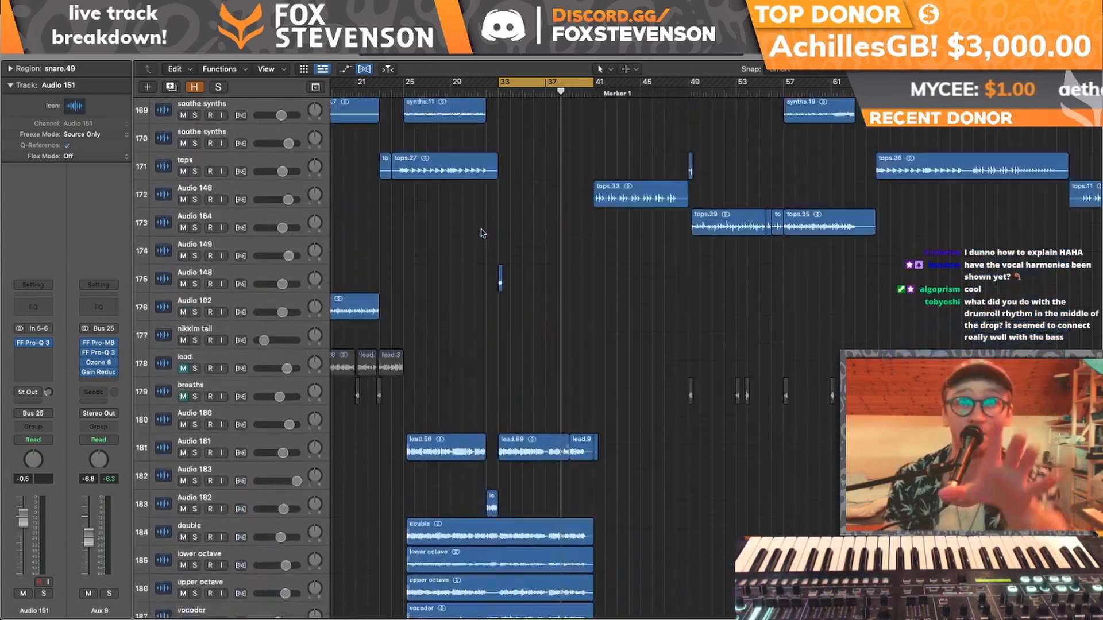
left_click(195, 231)
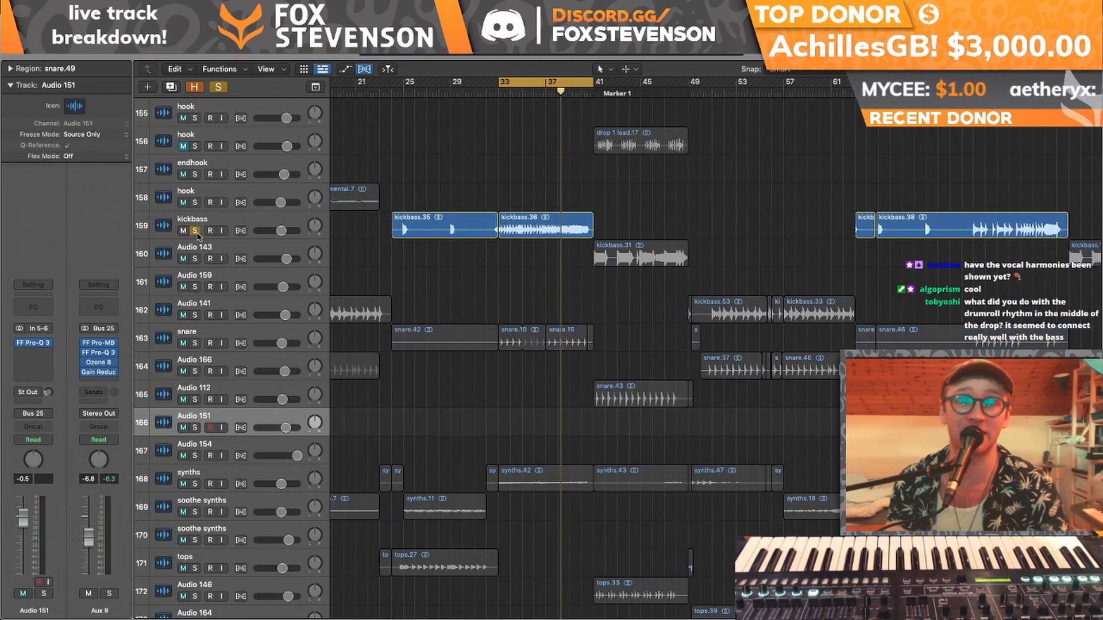
key("space")
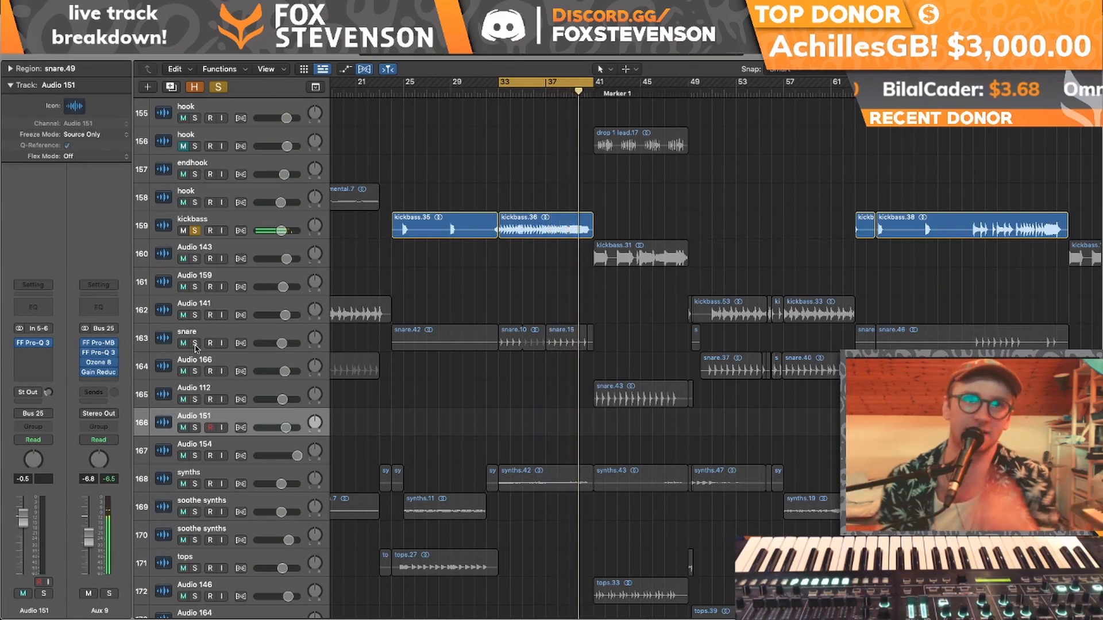
left_click(196, 231)
key("space")
- Turn off the cycle range and play the full mix from about bar 7, near the end of the intro
scroll(505, 253, "left", 10)
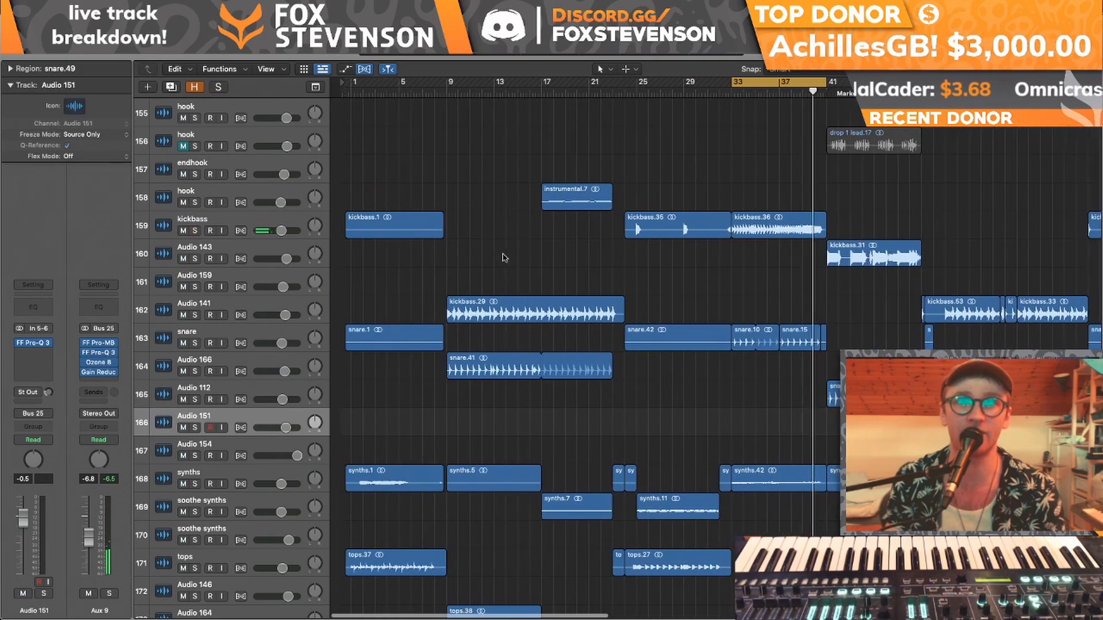
left_click_drag(441, 84, 814, 113)
left_click(737, 85)
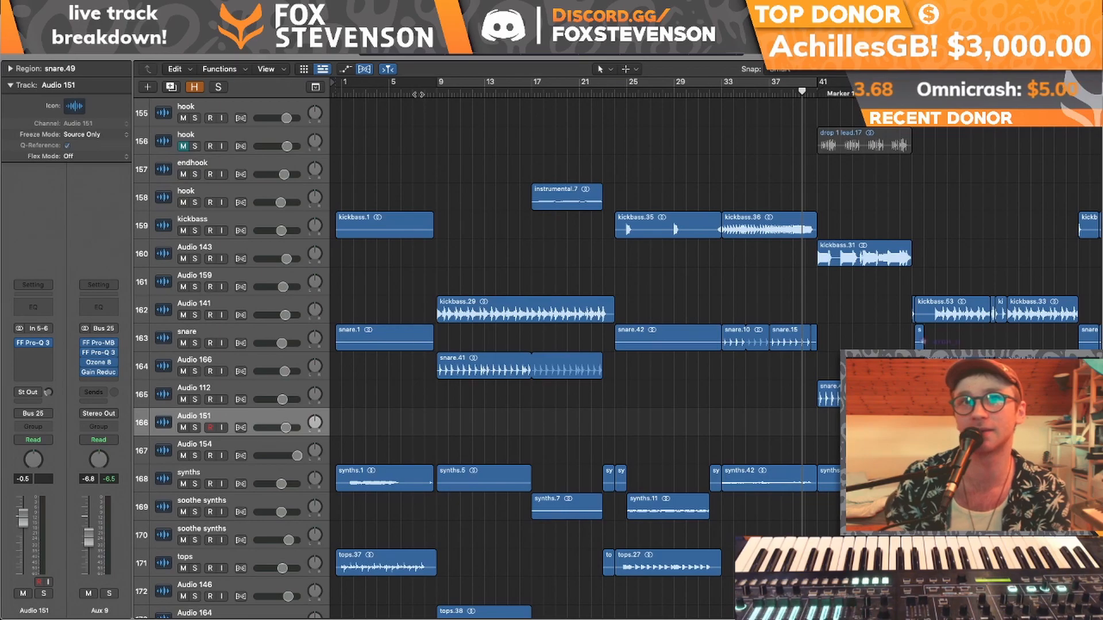
left_click(411, 94)
key("space")
scroll(728, 147, "right", 10)
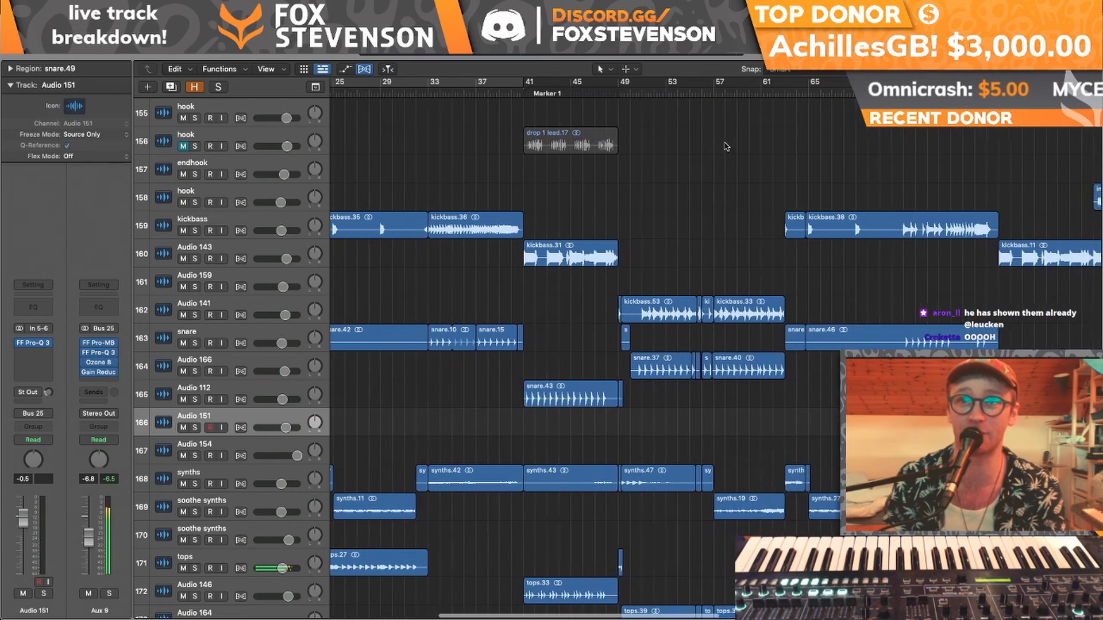
scroll(668, 117, "left", 5)
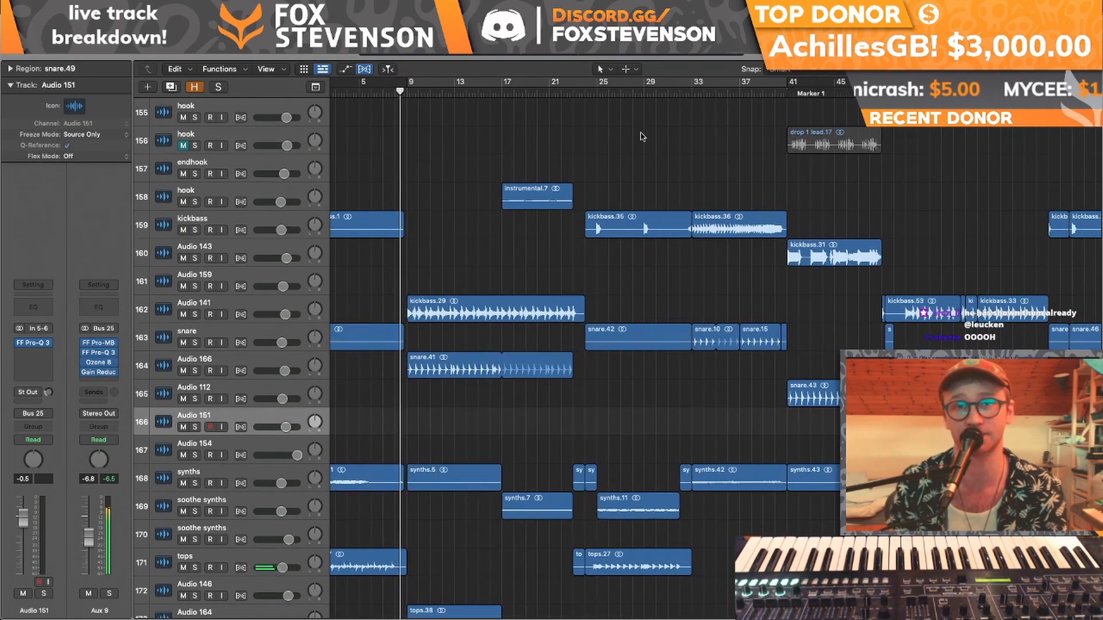
- Zoom in on the timeline and play the section between bars 49 and 65 from several positions
scroll(643, 135, "right", 5)
left_click(693, 93)
scroll(785, 109, "right", 5)
left_click_drag(826, 86, 459, 93)
left_click(637, 87)
key("super+Right")
key("super+Right")
left_click_drag(722, 82, 715, 83)
left_click(713, 84)
left_click(598, 92)
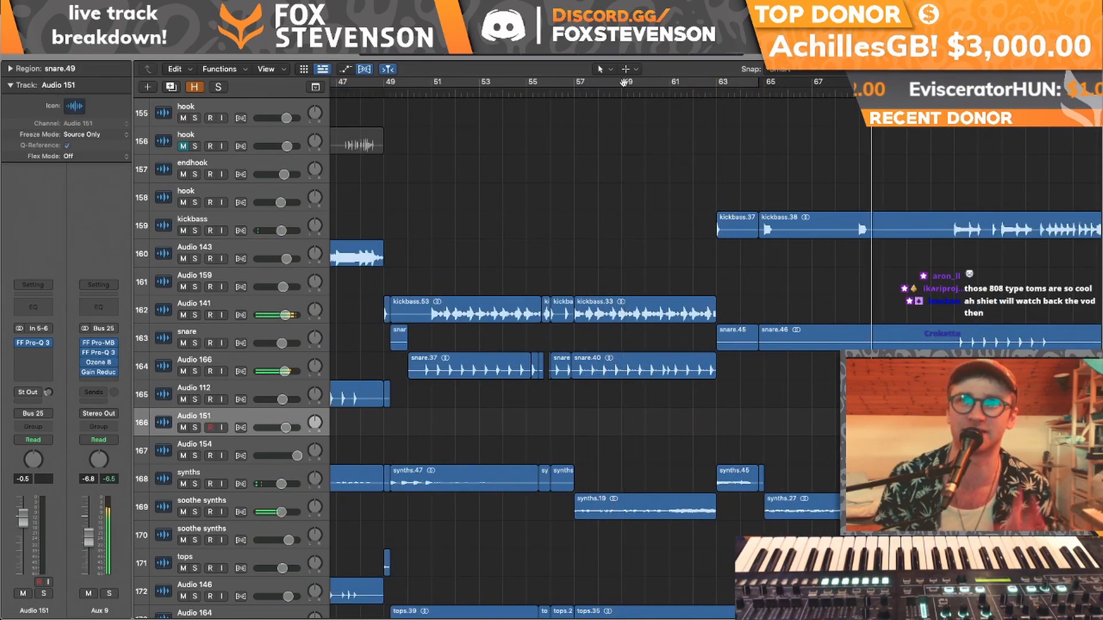
left_click(625, 82)
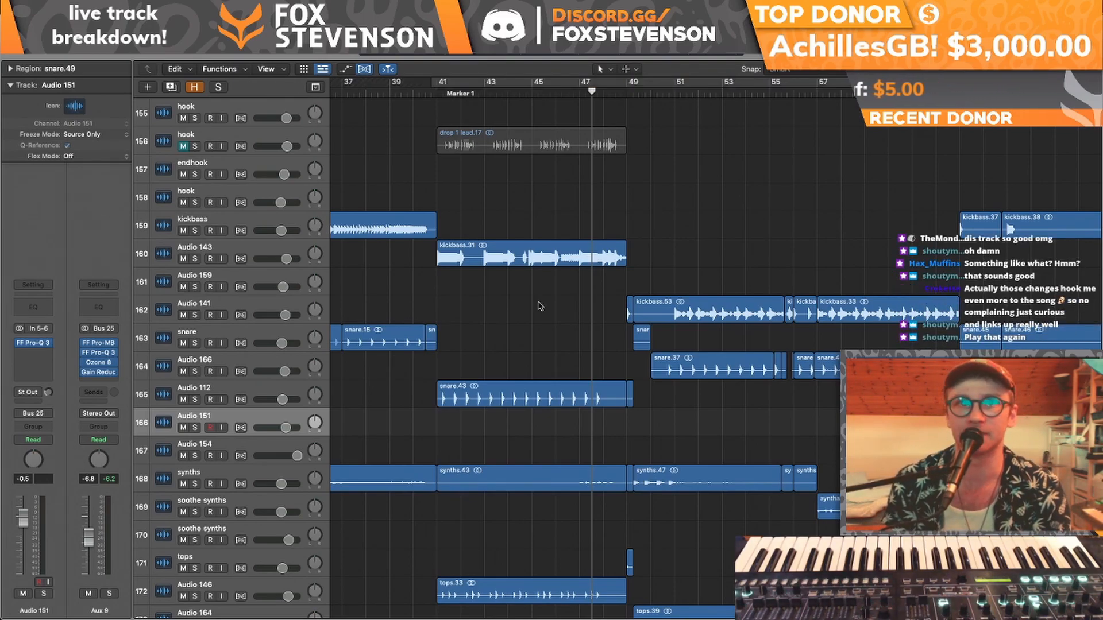
- Play the transition into the drop at Marker 1 from just before bar 37, with the upper tracks in view
scroll(538, 309, "up", 10)
scroll(539, 309, "left", 3)
scroll(539, 307, "up", 3)
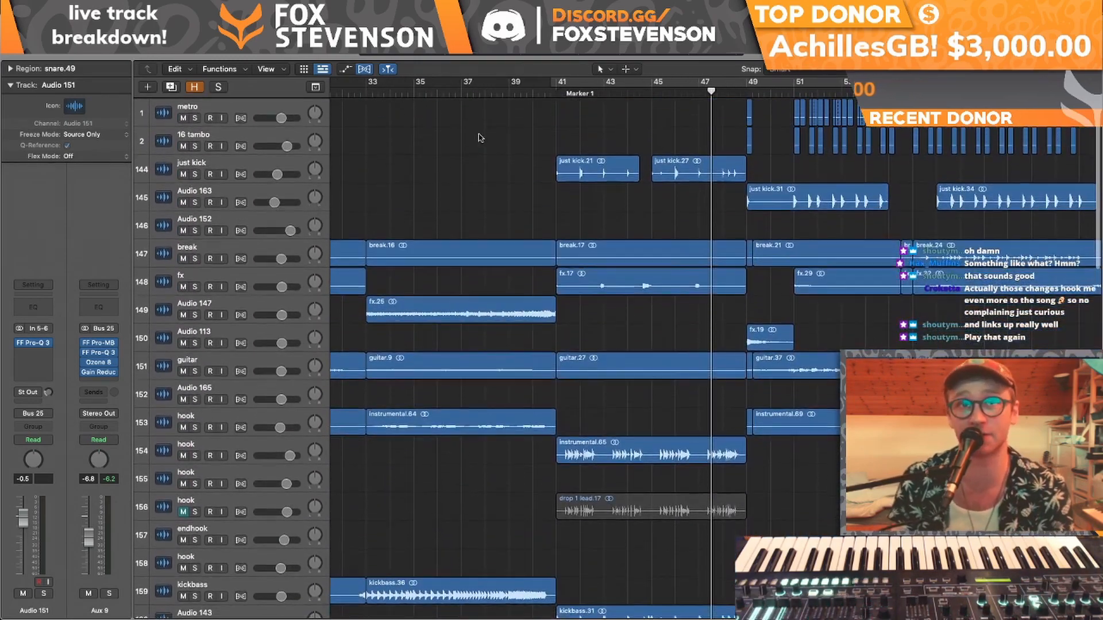
left_click(461, 91)
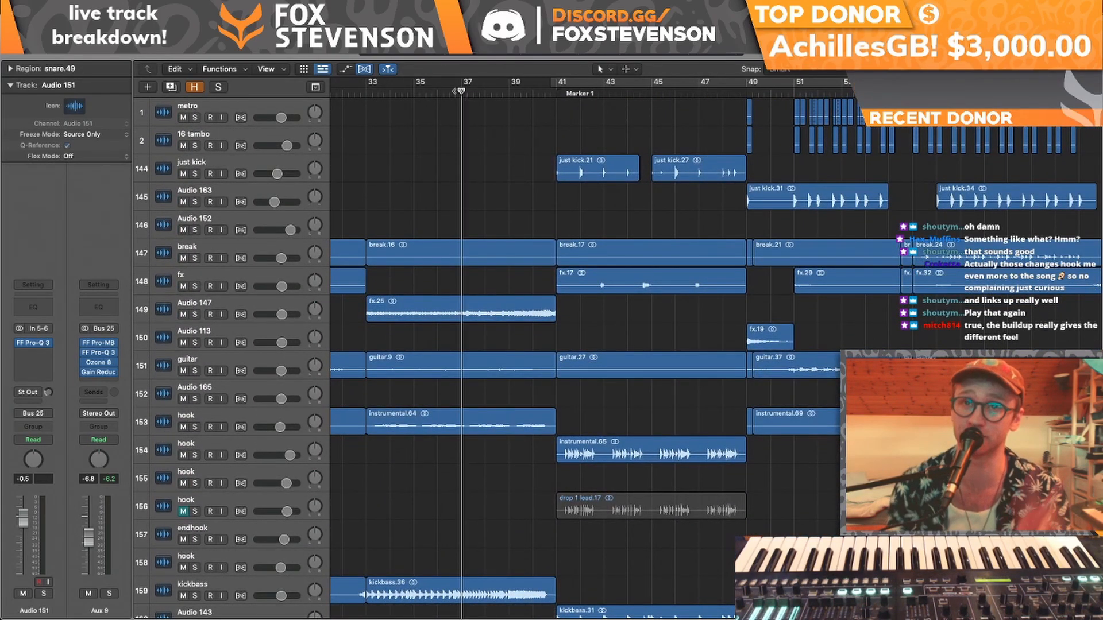
key("space")
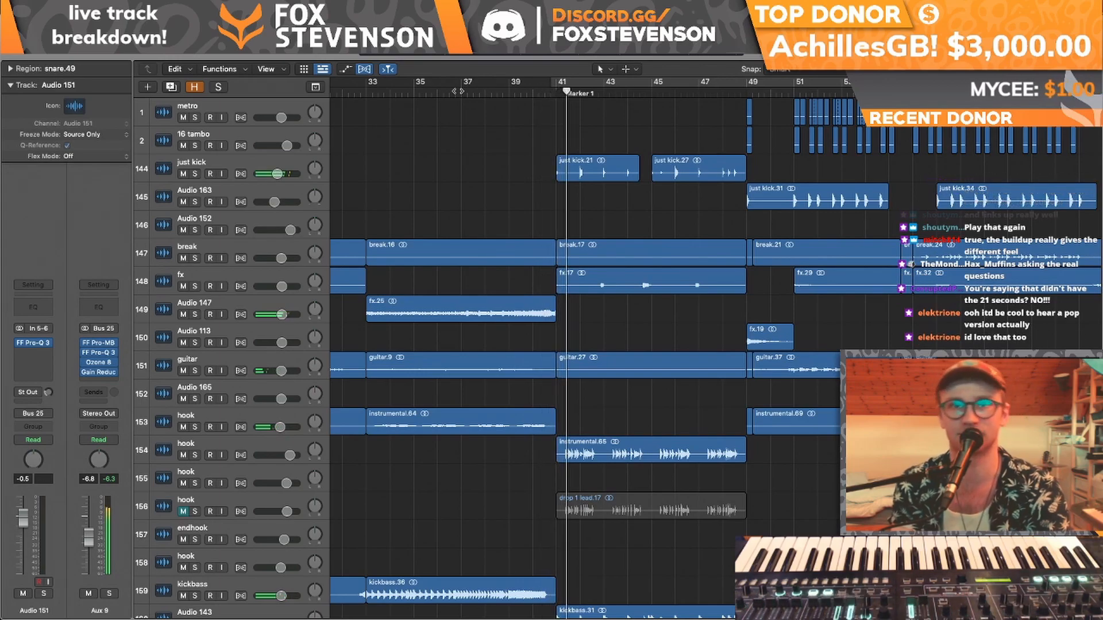
key("space")
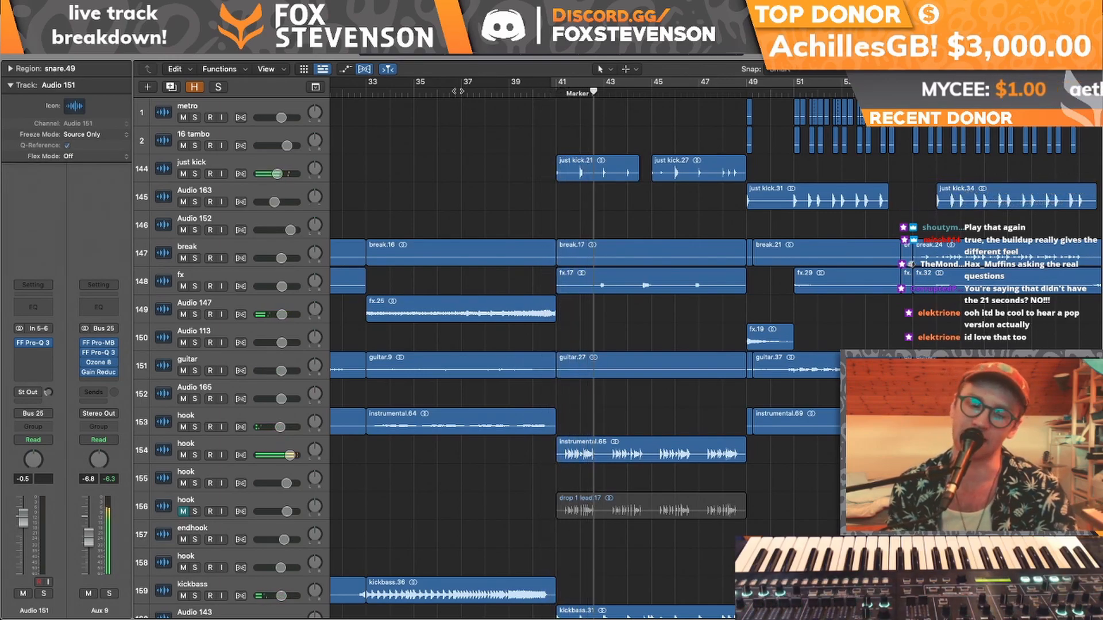
scroll(503, 406, "left", 5)
scroll(488, 391, "down", 1)
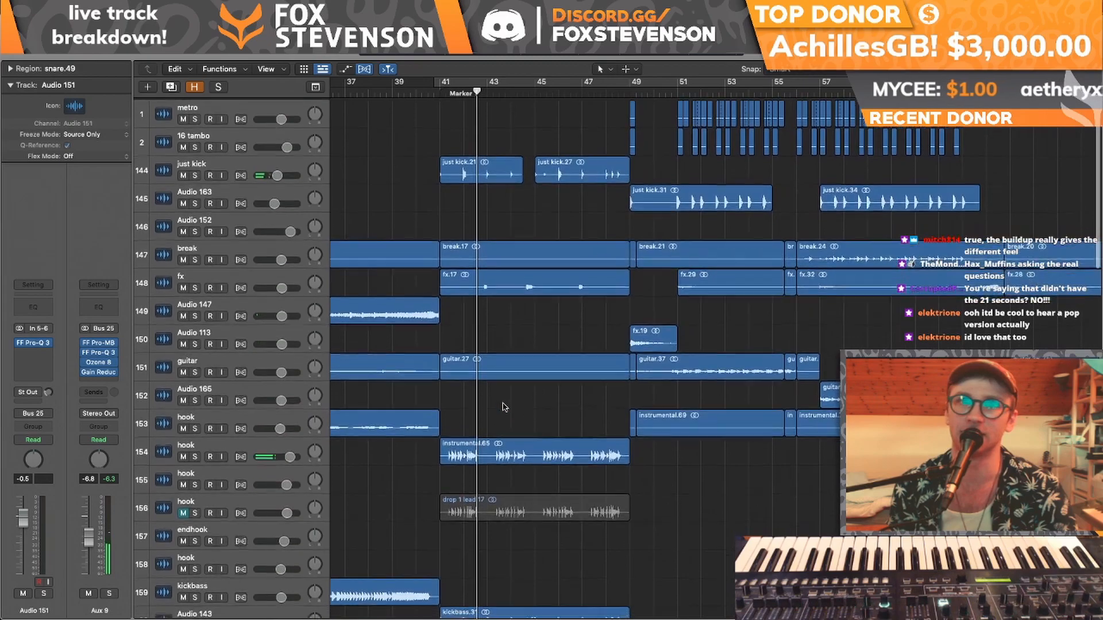
scroll(479, 372, "down", 5)
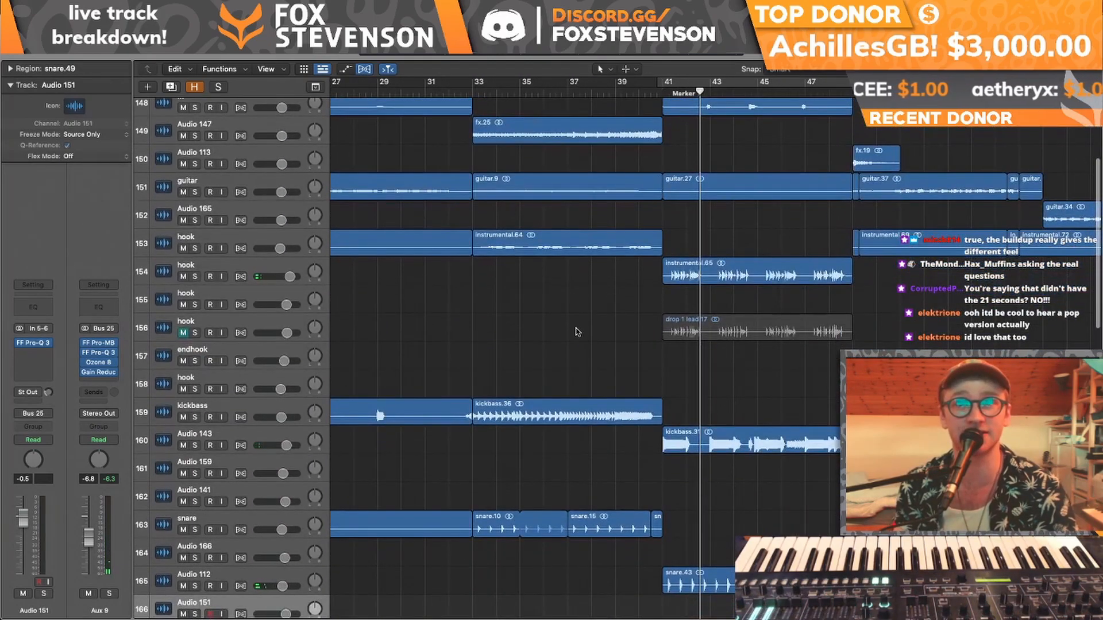
scroll(578, 332, "left", 3)
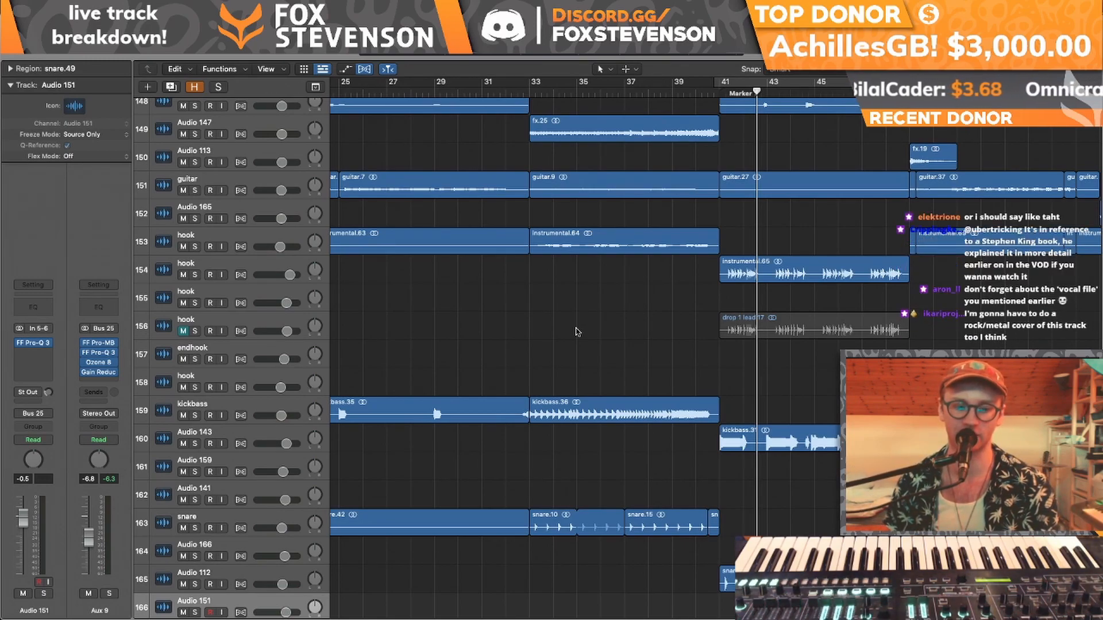
left_click(113, 6)
left_click(113, 6)
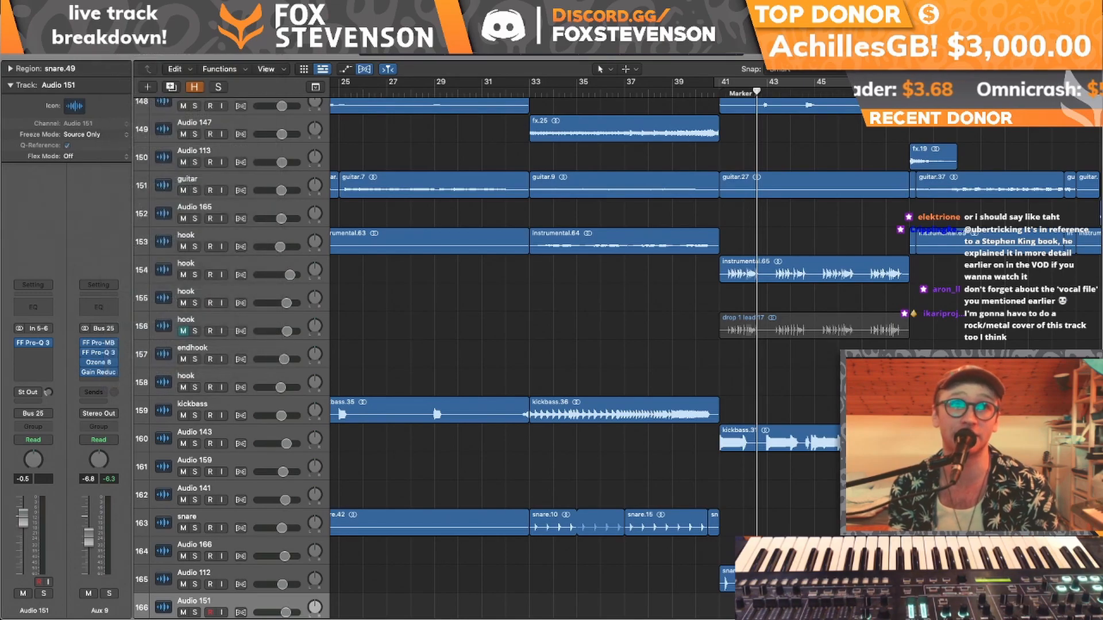
left_click(91, 6)
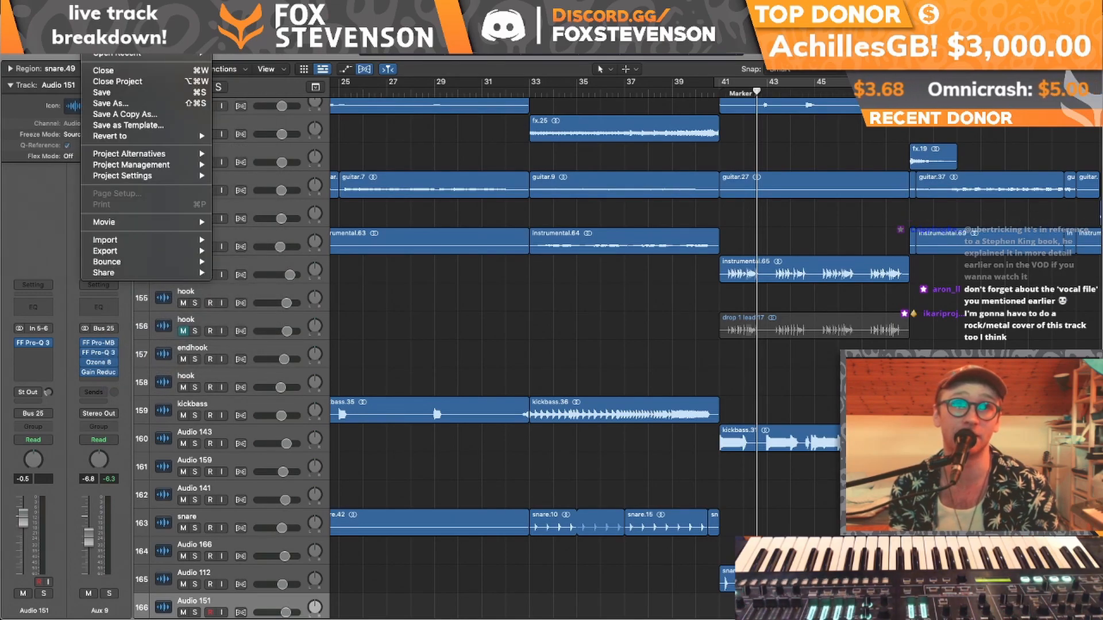
left_click(591, 285)
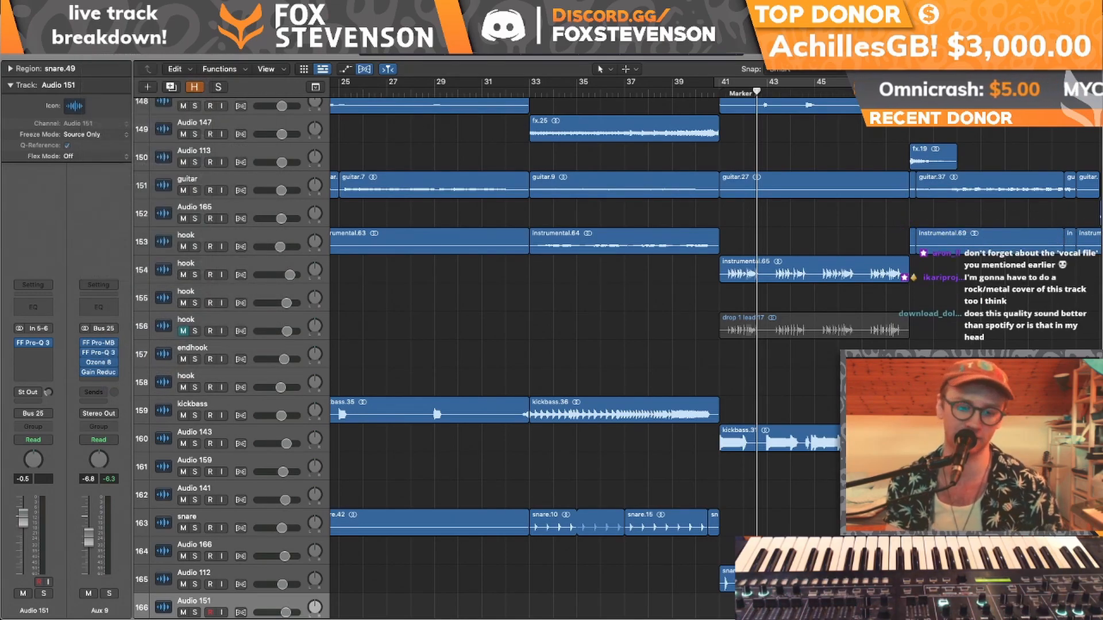
- Switch to the Finder window with the "works in progress" search, move it aside, and switch away again
key("super+Tab")
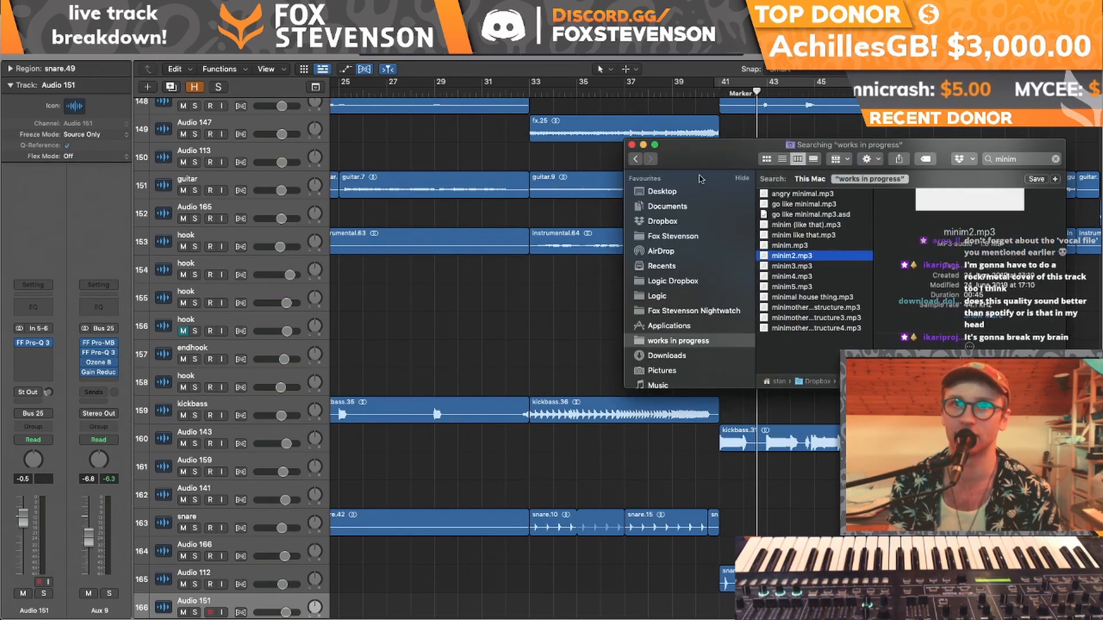
left_click_drag(706, 169, 550, 508)
key("super+Tab")
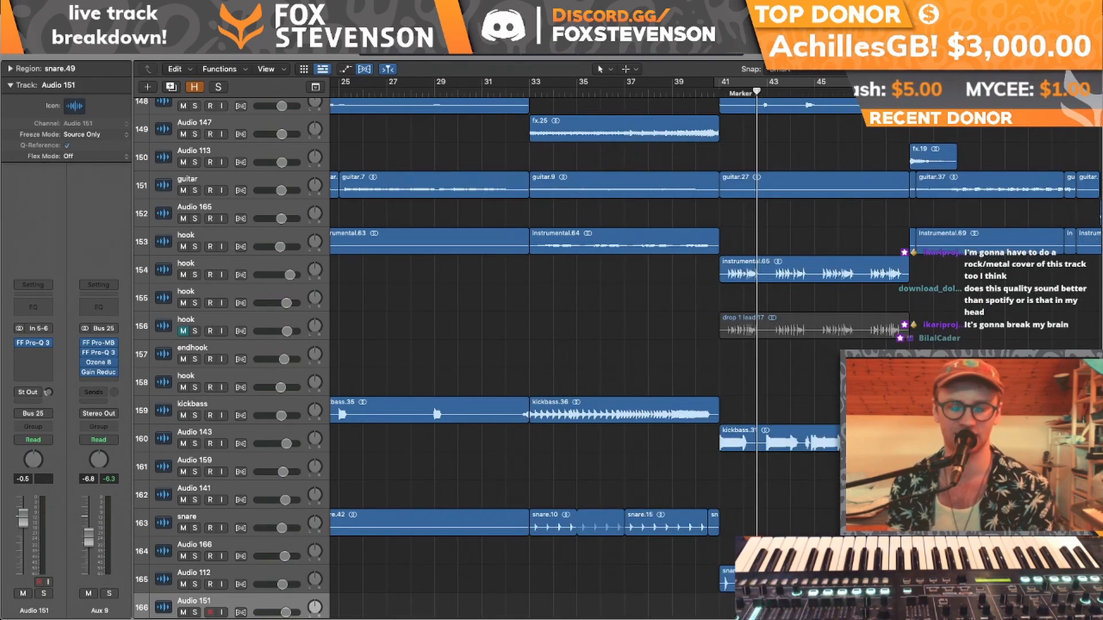
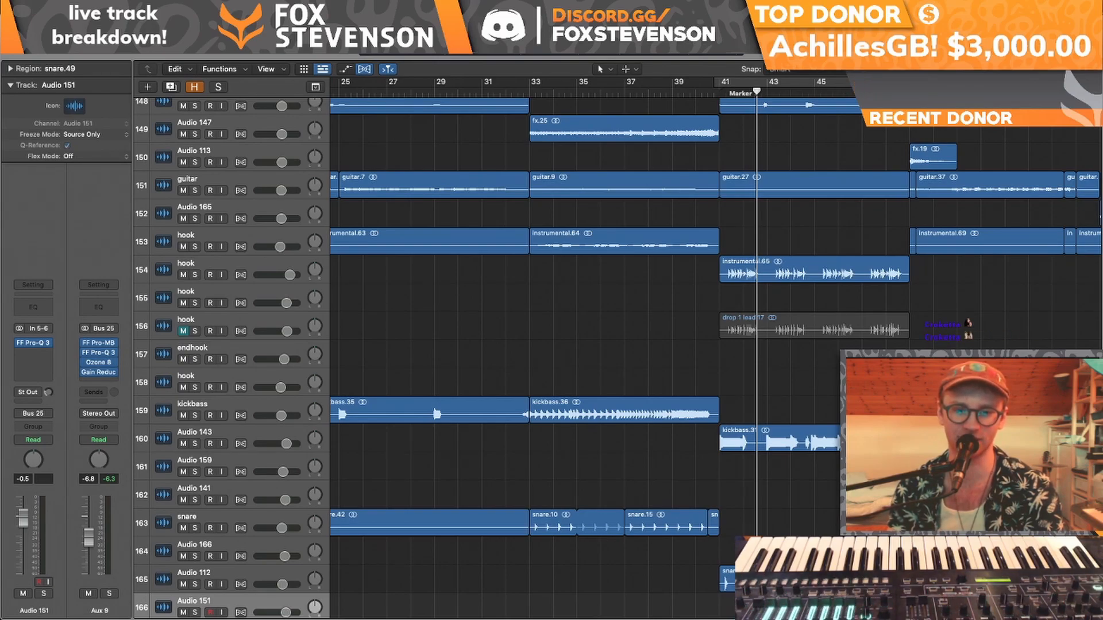
- Close the "Like that mixdown arrange" project, saving its changes, and open the vocal project
key("super+o")
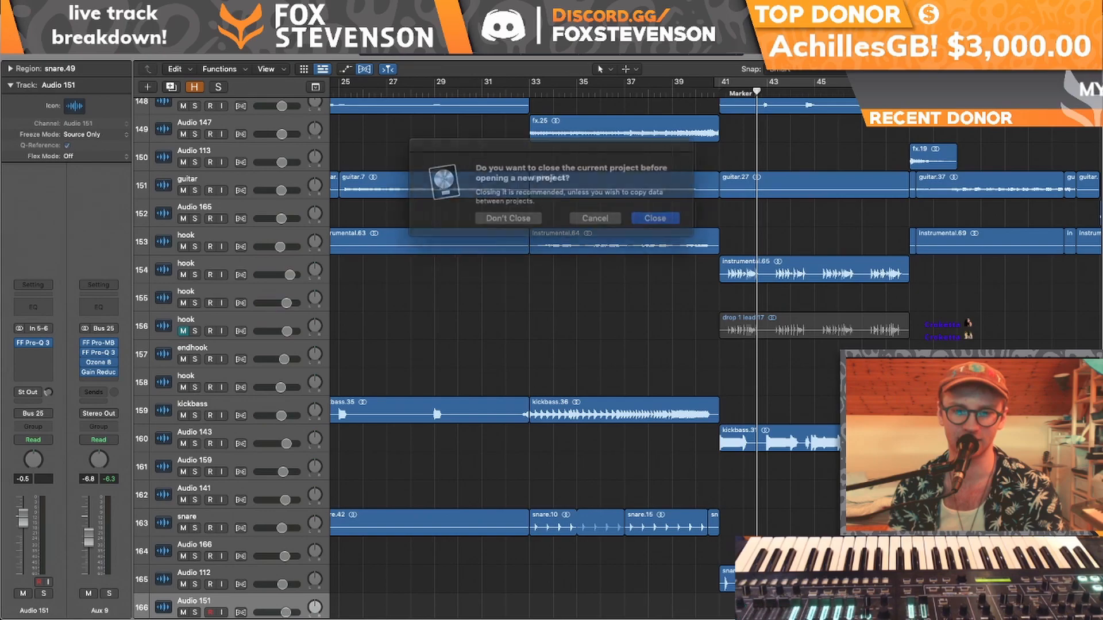
left_click(642, 216)
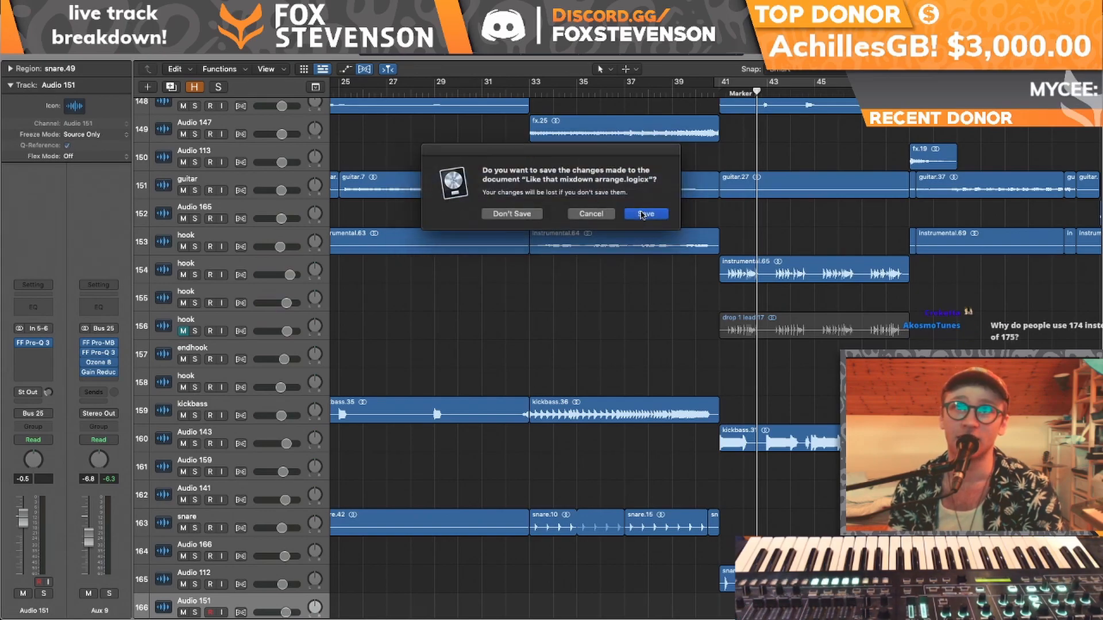
left_click(642, 215)
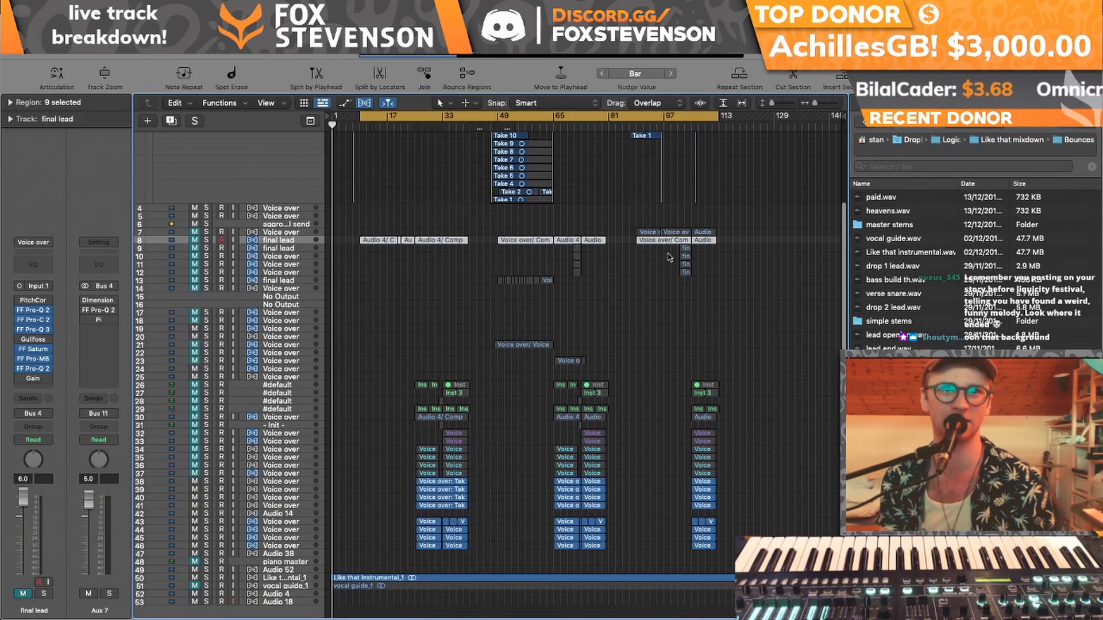
- With the cycle range off, audition the vocal guide_1 and Like that instrumental_1 tracks one at a time from about bar 15
key("super+Down")
key("super+Down")
key("super+Down")
scroll(574, 256, "down", 10)
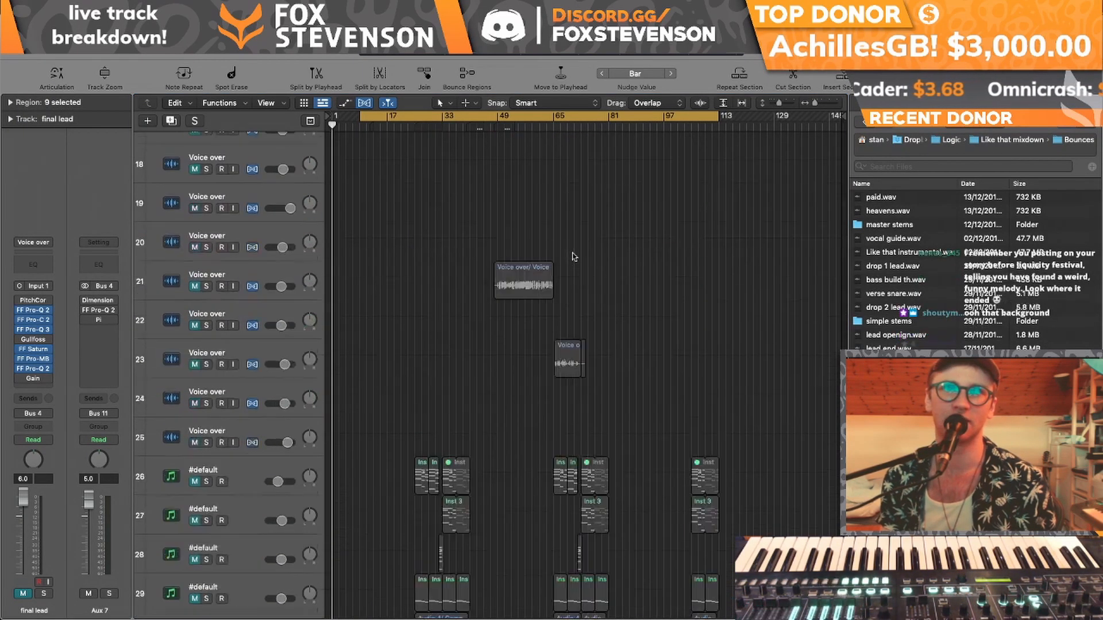
scroll(573, 256, "down", 15)
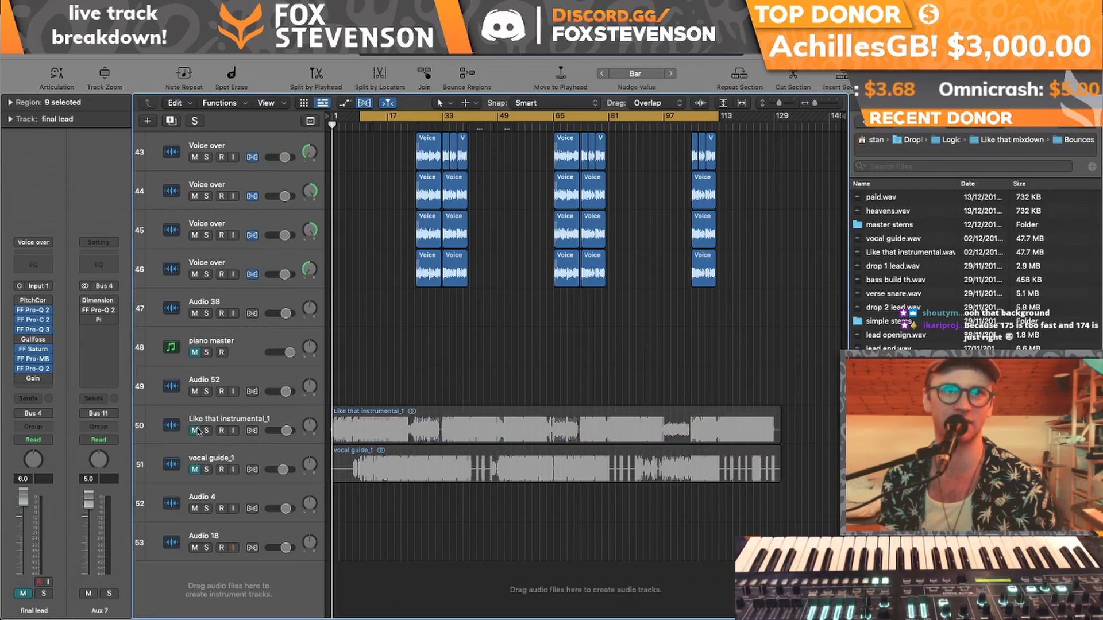
left_click(206, 470)
left_click(386, 113)
left_click(378, 119)
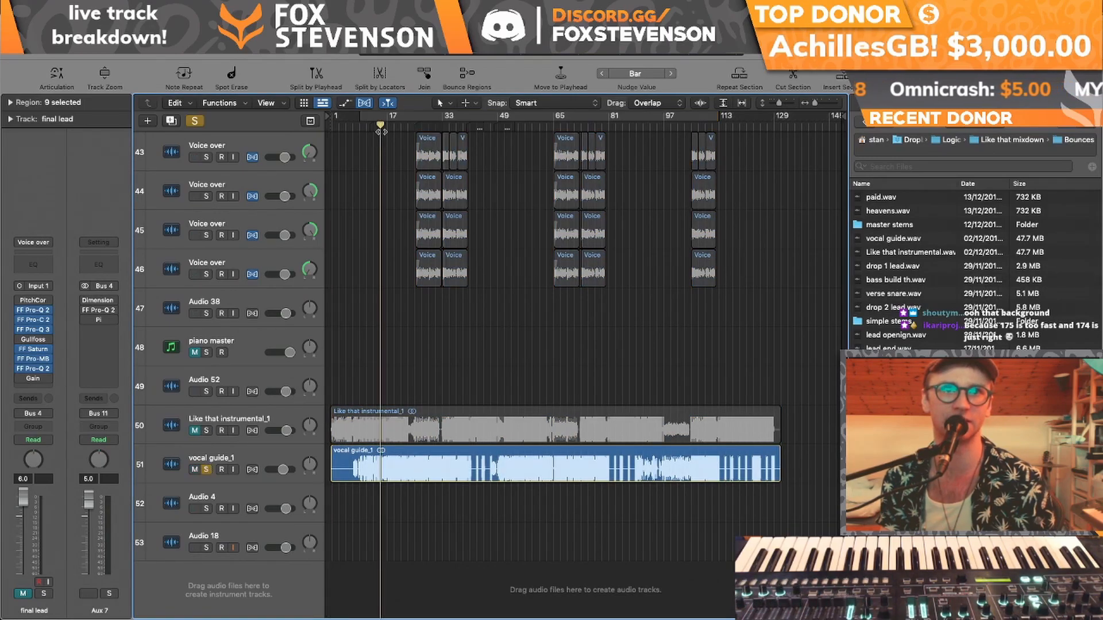
left_click(206, 469)
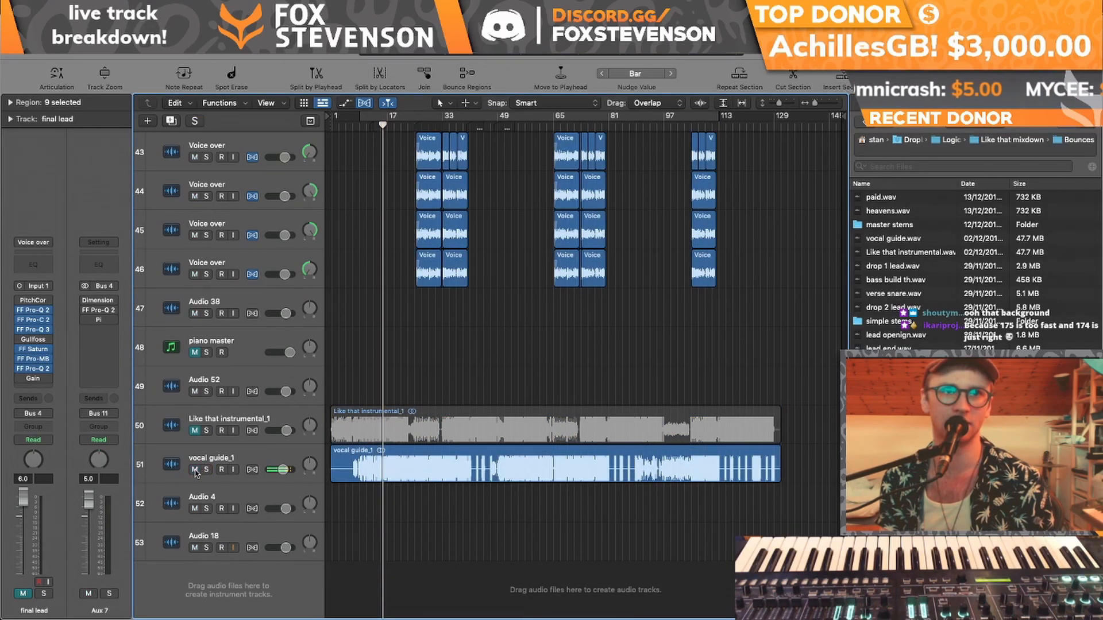
left_click(195, 469)
left_click(205, 431)
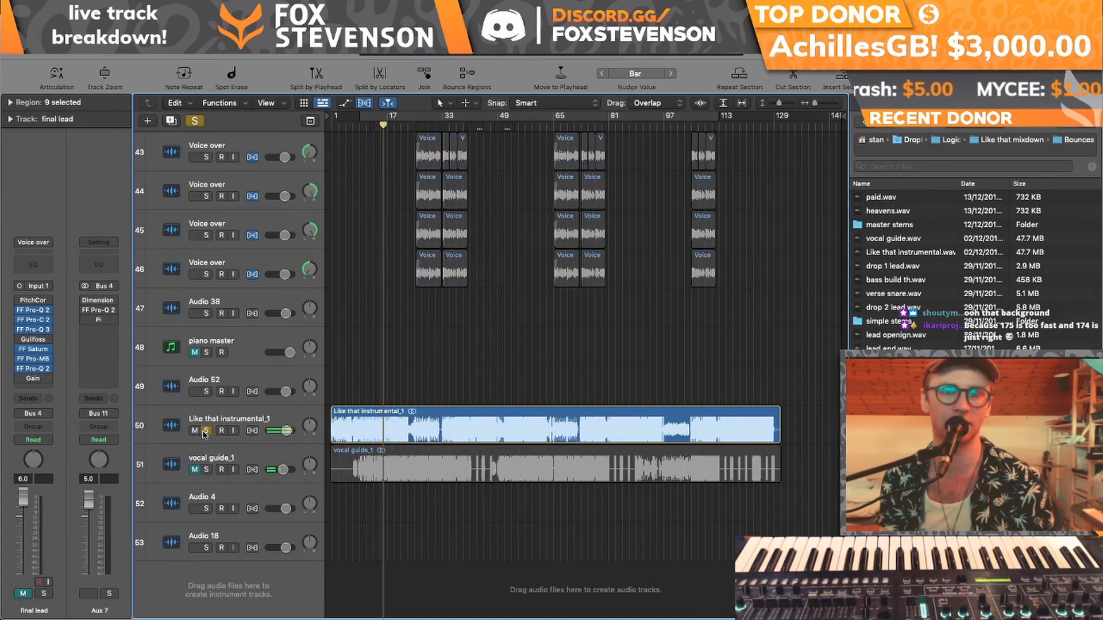
left_click(205, 432)
- Reduce the track height and unmute the lead, backing vocal and instrument tracks 8 to 20 and 23 to 37
scroll(203, 434, "up", 20)
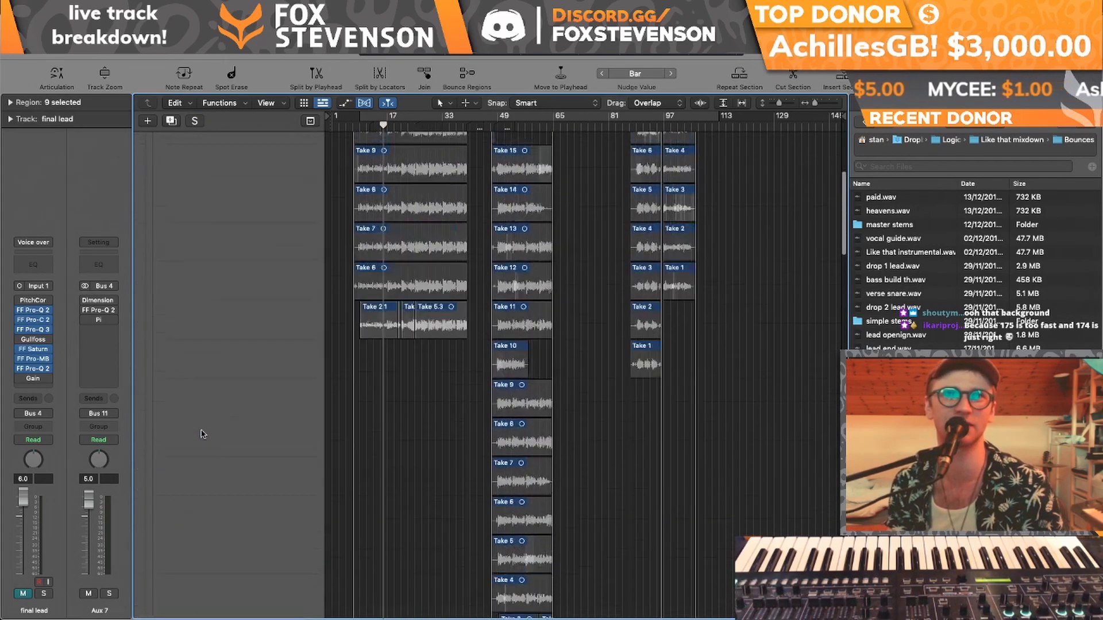
scroll(203, 434, "down", 10)
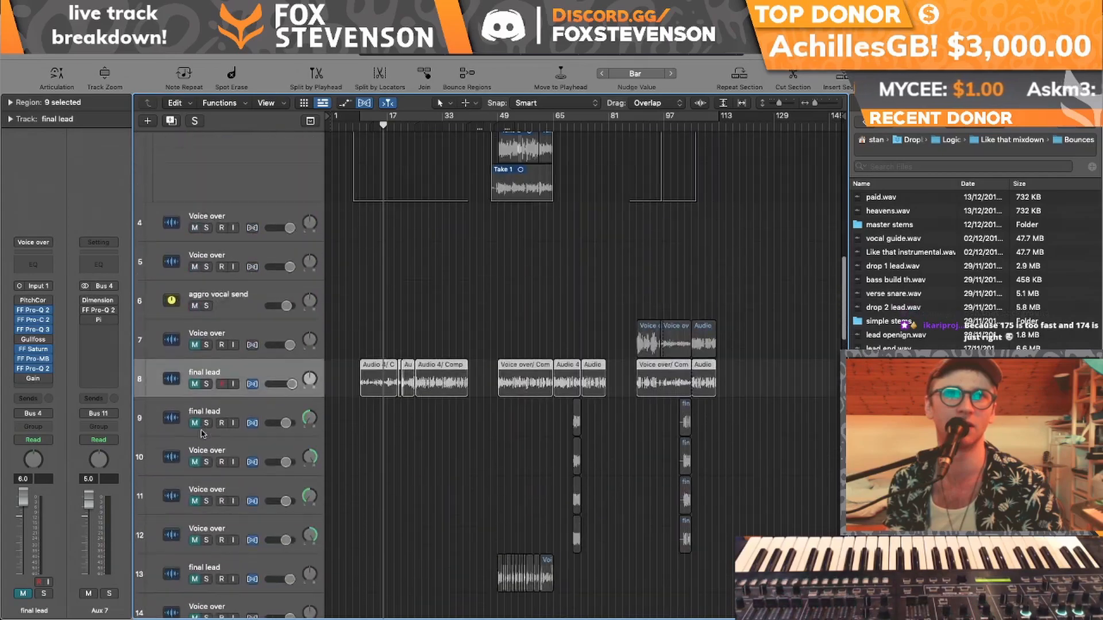
scroll(202, 434, "down", 10)
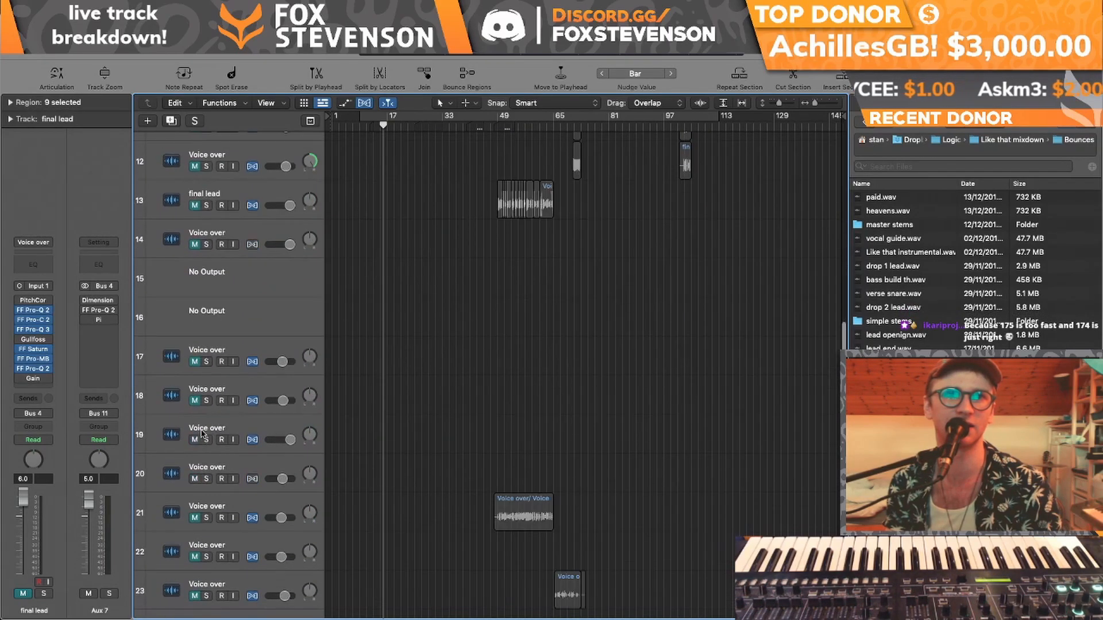
scroll(202, 434, "down", 7)
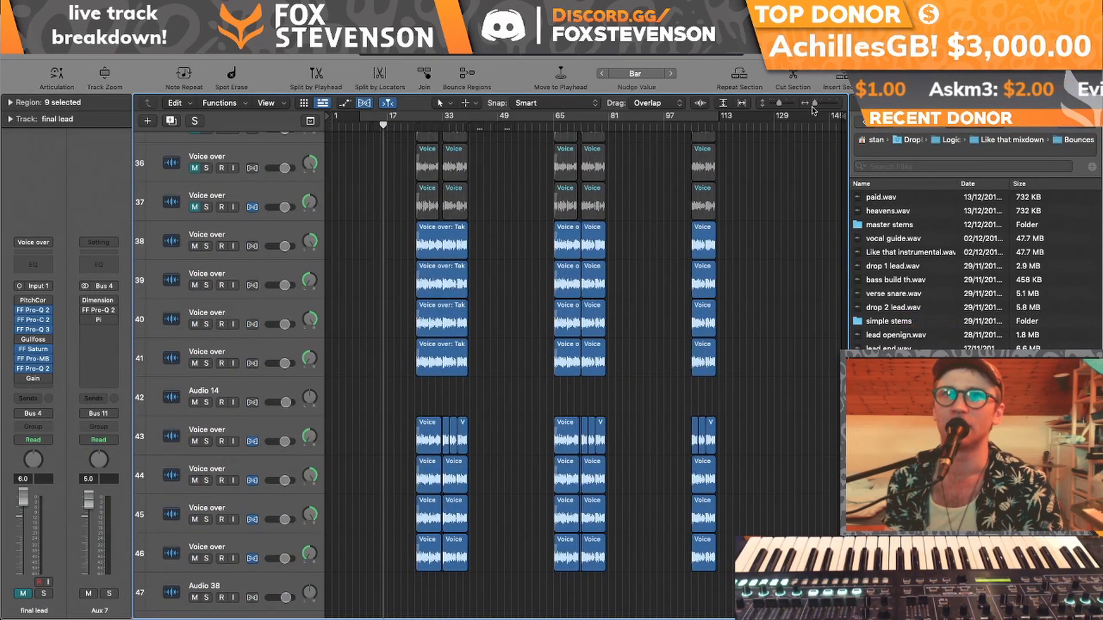
left_click_drag(779, 105, 774, 104)
scroll(503, 379, "up", 8)
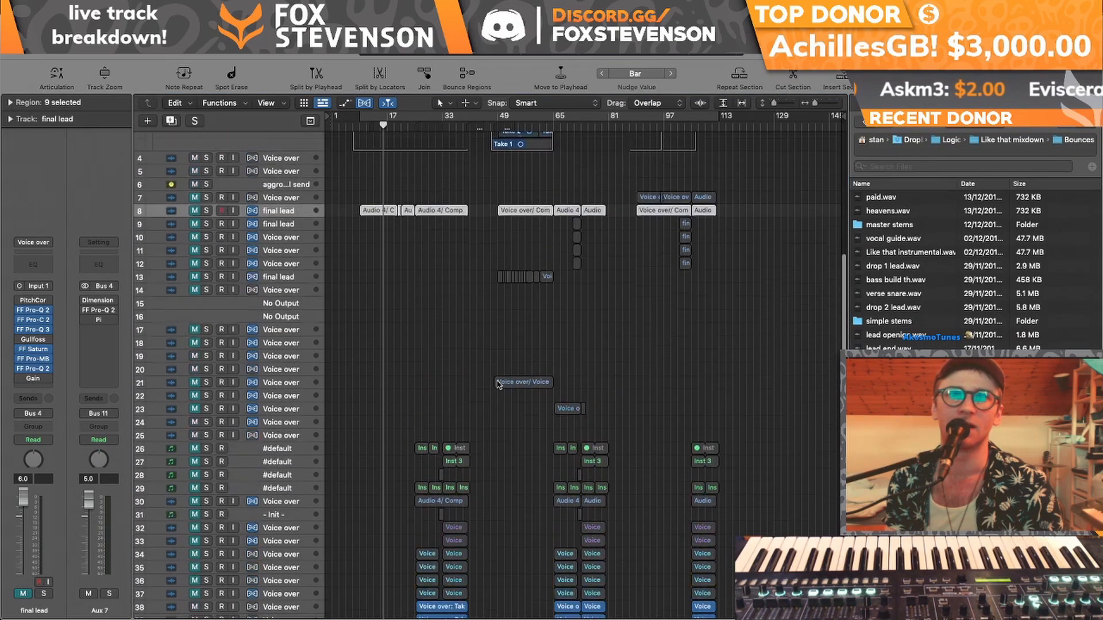
scroll(497, 385, "up", 7)
scroll(498, 385, "down", 14)
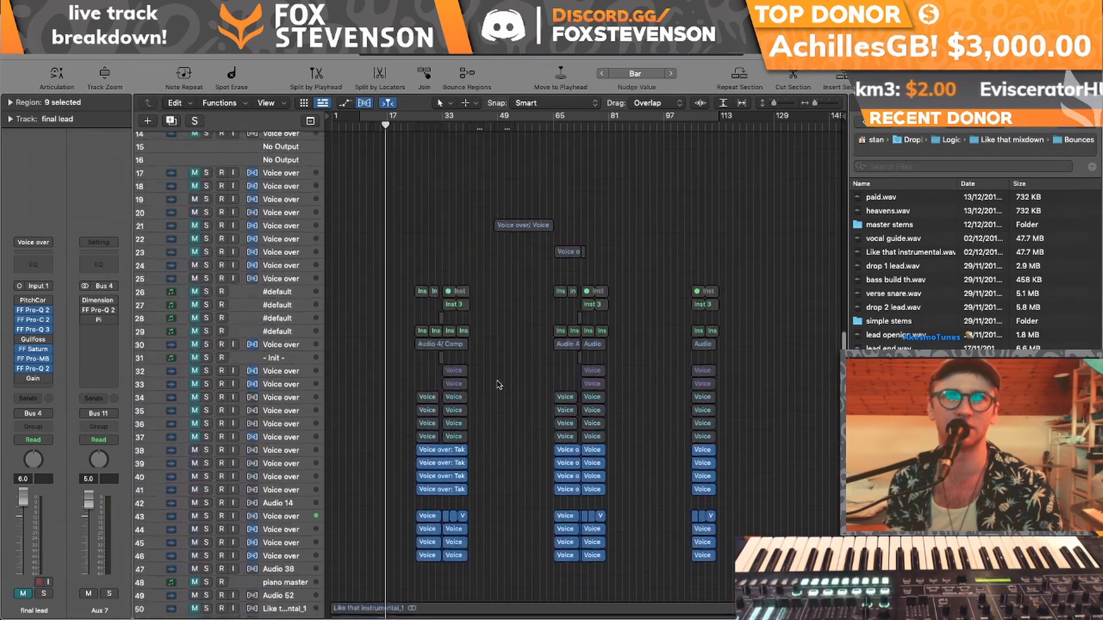
scroll(498, 384, "up", 3)
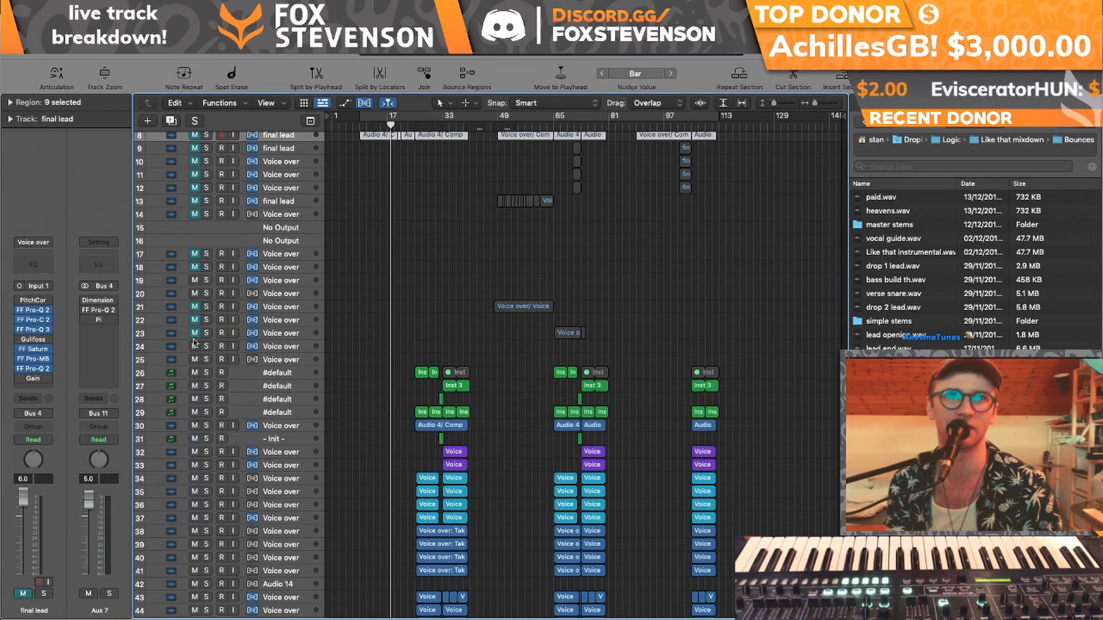
scroll(198, 413, "up", 5)
left_click_drag(195, 311, 195, 444)
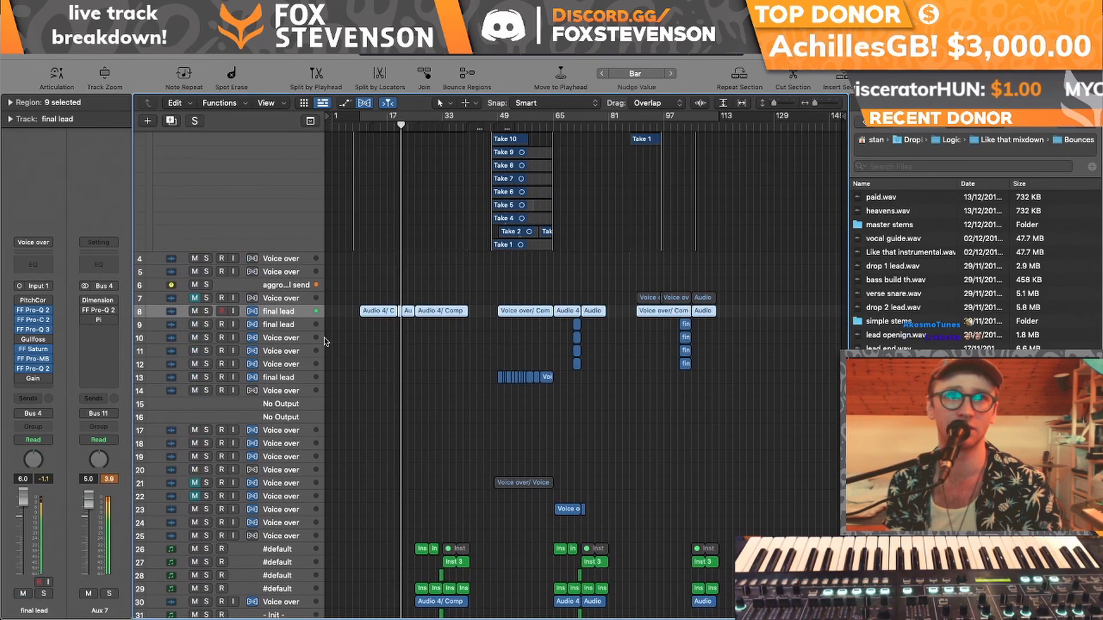
- Play the vocals into the first chorus while looking over the lead track and the stacked backing layers
scroll(438, 383, "down", 8)
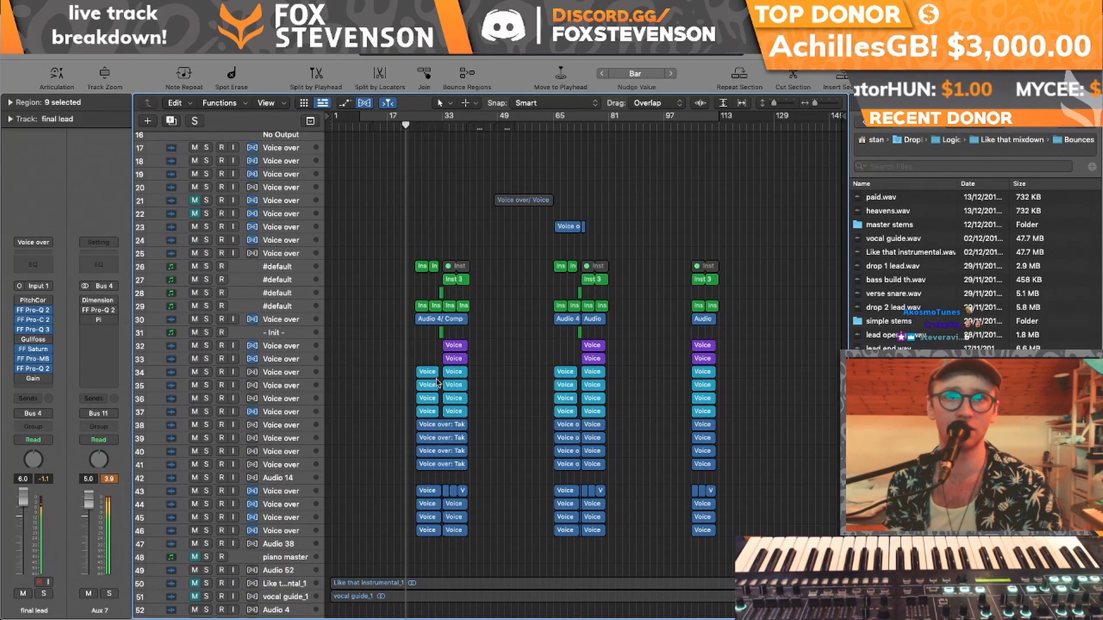
scroll(438, 384, "down", 2)
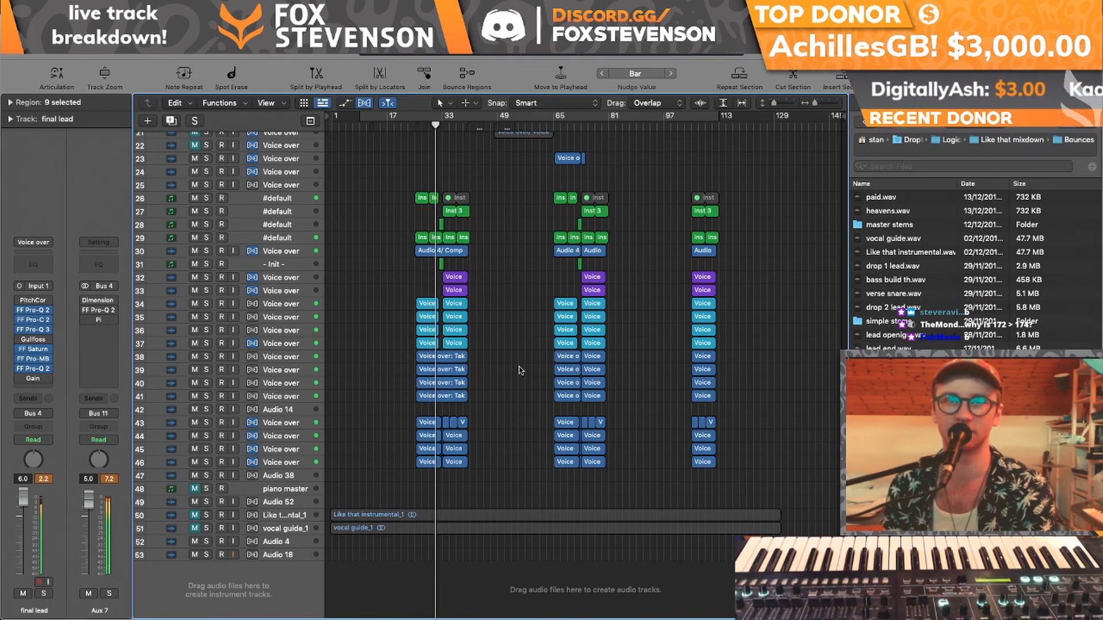
scroll(519, 370, "up", 15)
scroll(519, 370, "down", 6)
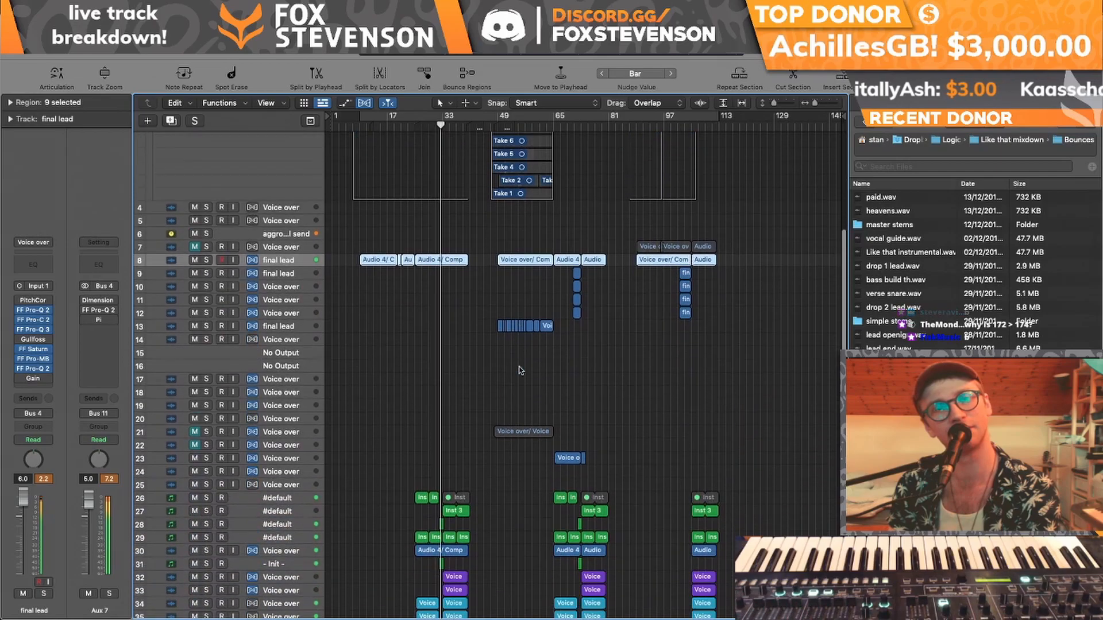
scroll(520, 370, "down", 4)
scroll(518, 370, "down", 4)
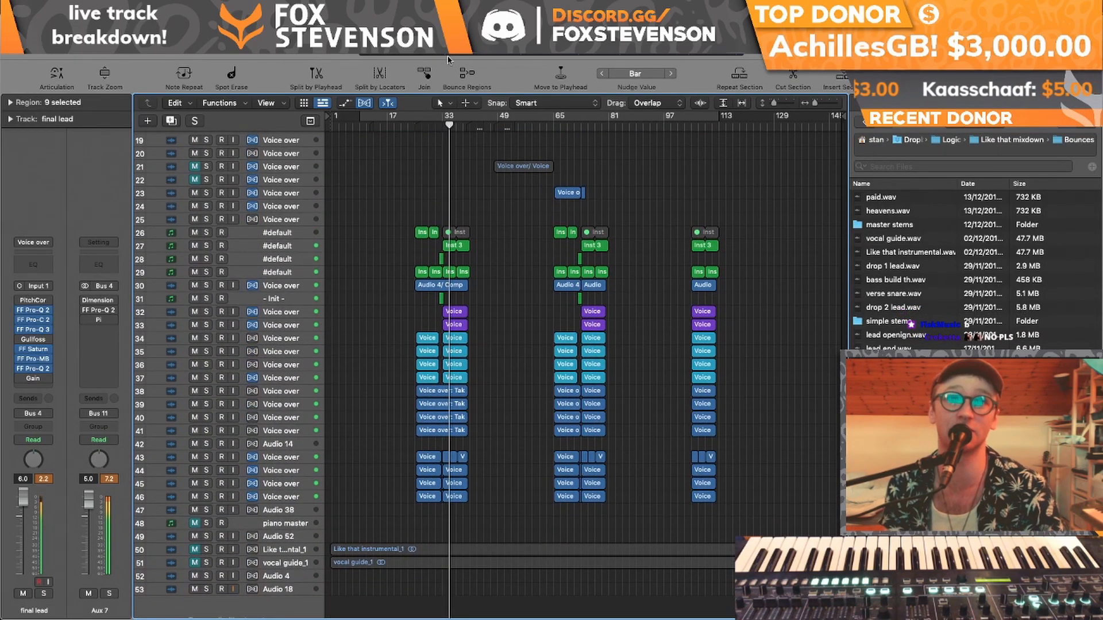
- Set a cycle range over the first chorus vocals, bars 25 to 41, and play it at a closer timeline zoom
mouse_move(416, 116)
left_mouse_down()
mouse_move(483, 119)
mouse_move(471, 119)
left_mouse_up()
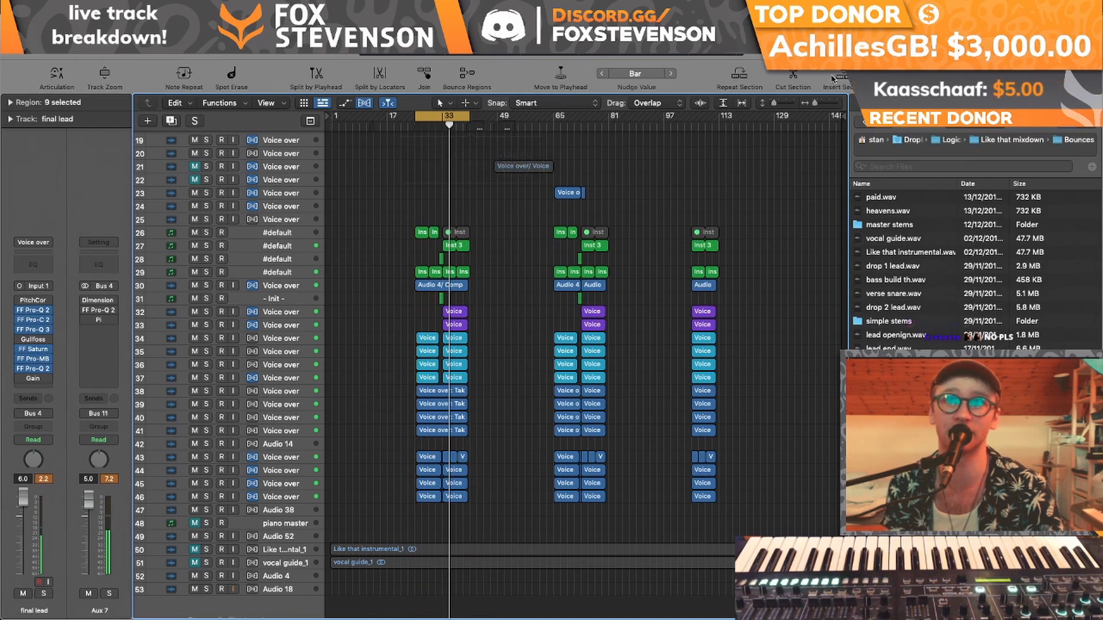
left_click(831, 104)
left_click(830, 104)
scroll(364, 260, "right", 4)
key("space")
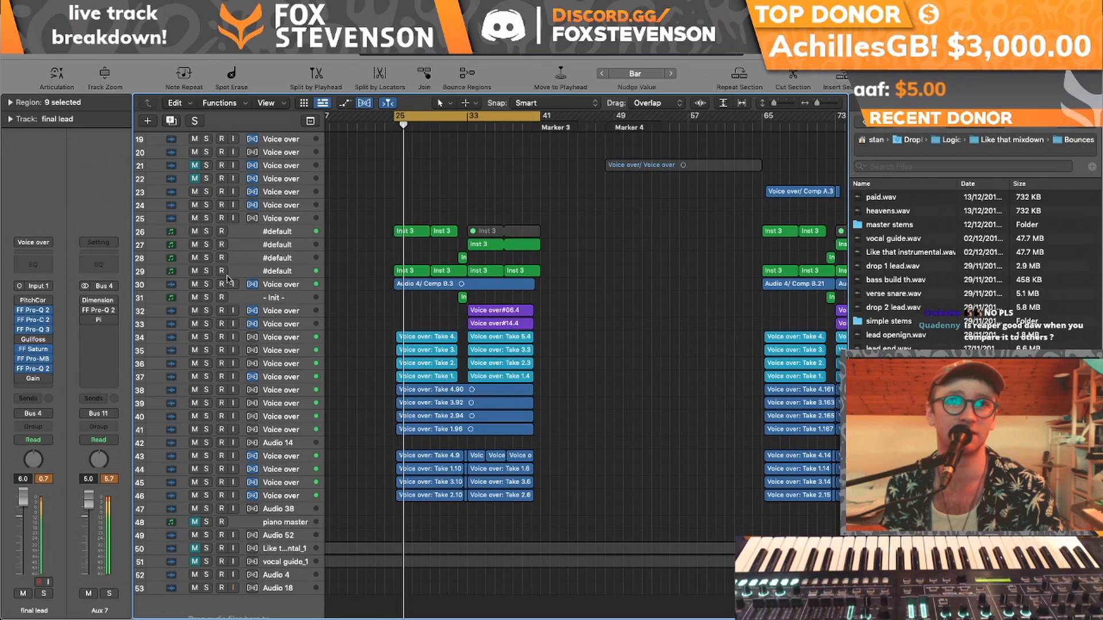
- Briefly solo Voice over tracks 30, 36 and 38 in turn to audition the chorus vocal layers
left_click(206, 285)
left_click(206, 284)
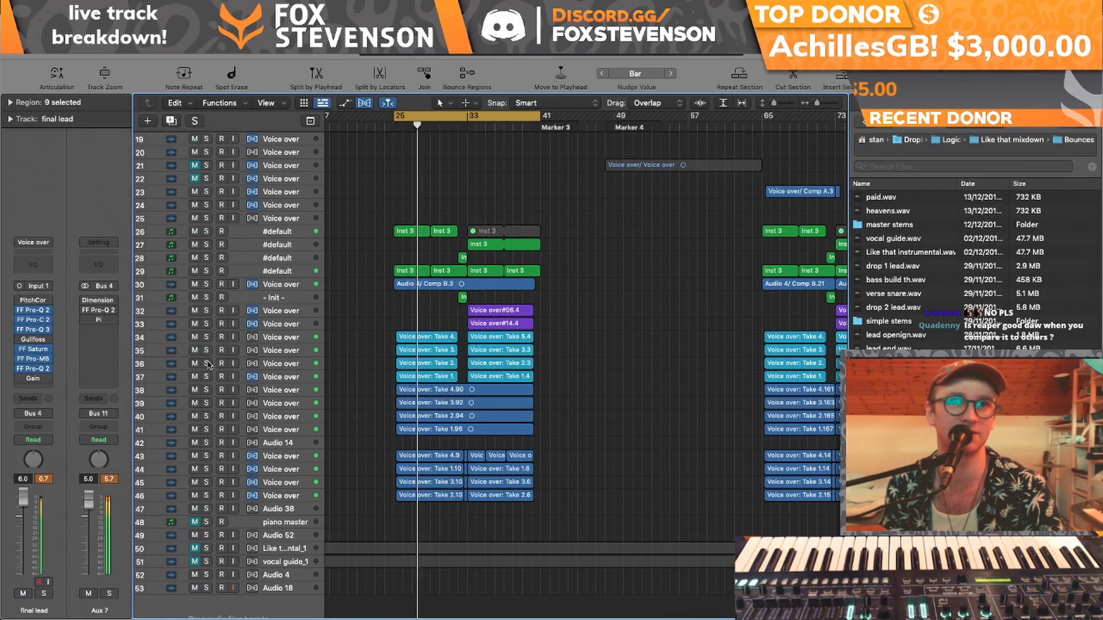
left_click(206, 363)
left_click(207, 364)
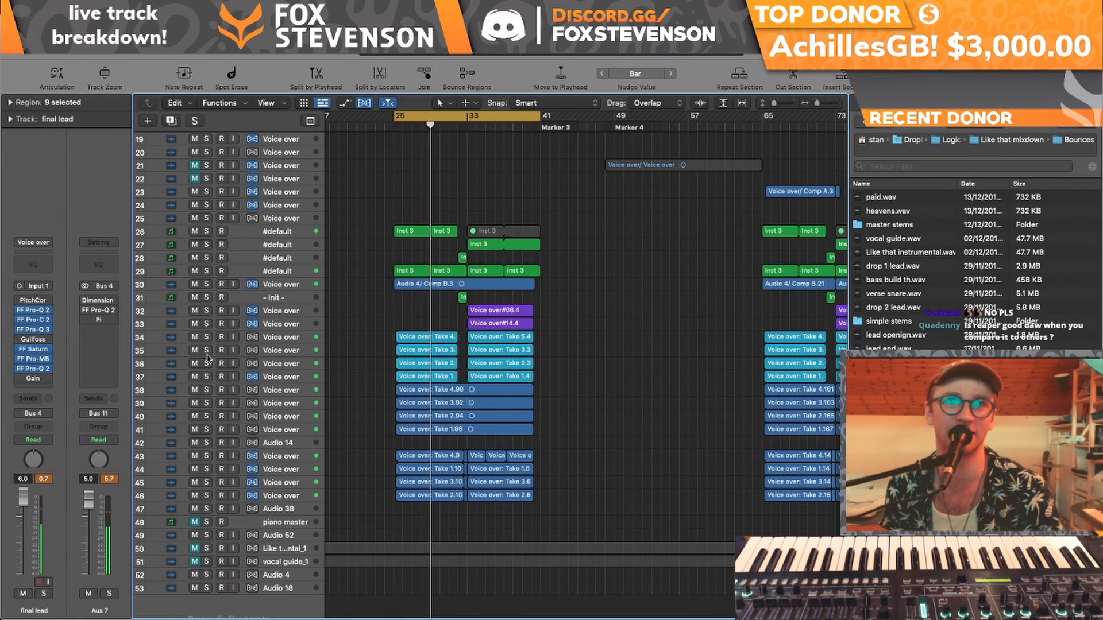
left_click(207, 391)
left_click(207, 391)
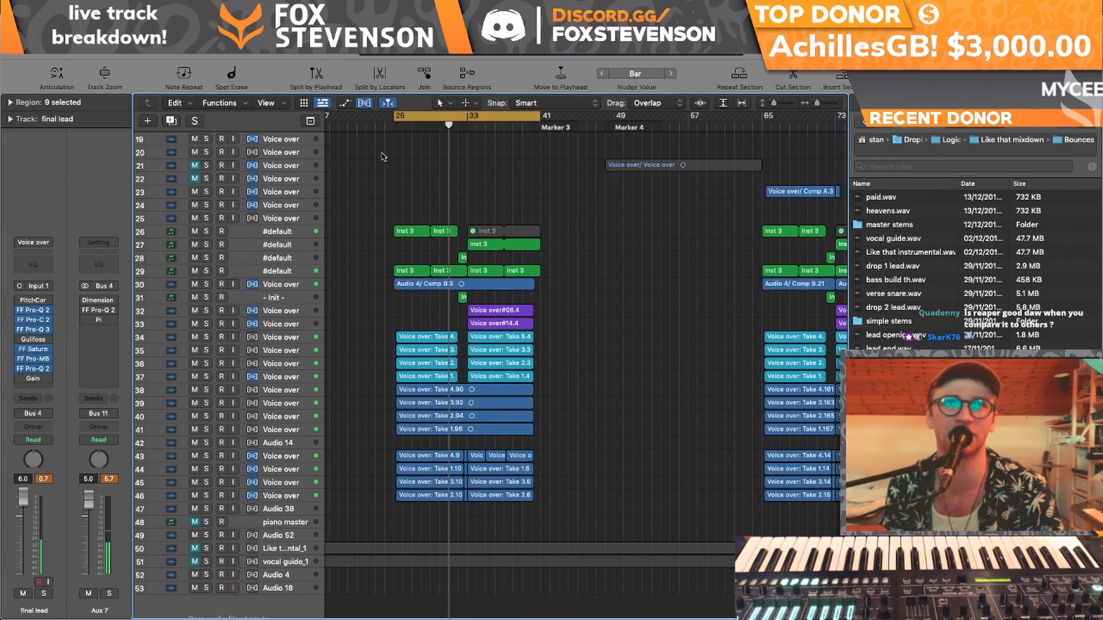
- Close the "do it like that vocal final" project without saving and open another version of the vocal project
scroll(455, 234, "up", 10)
scroll(456, 234, "left", 5)
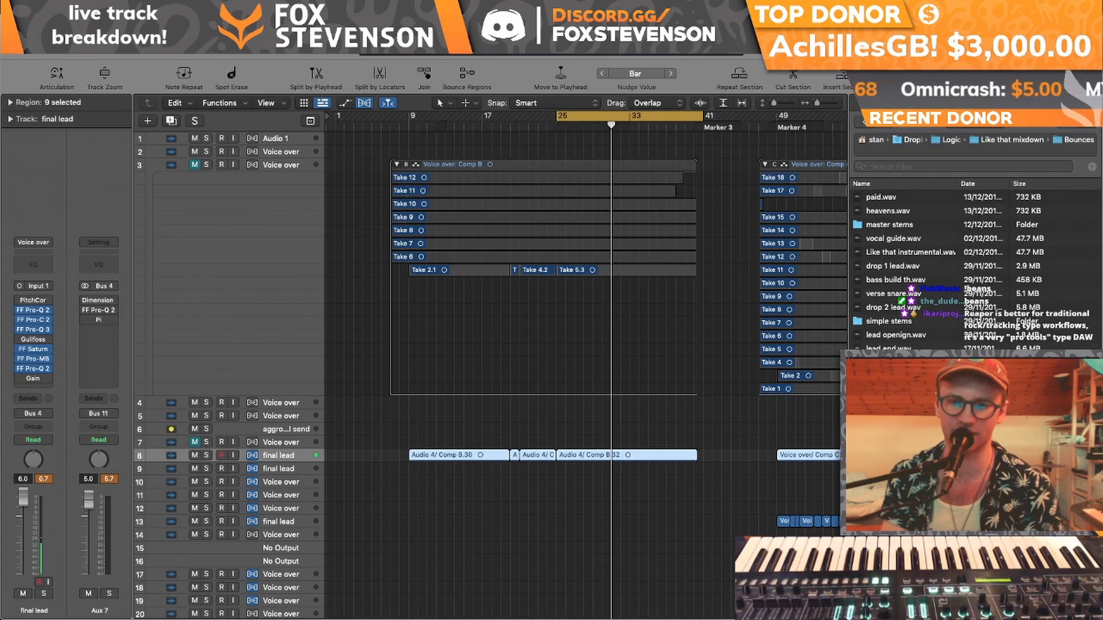
left_click(647, 217)
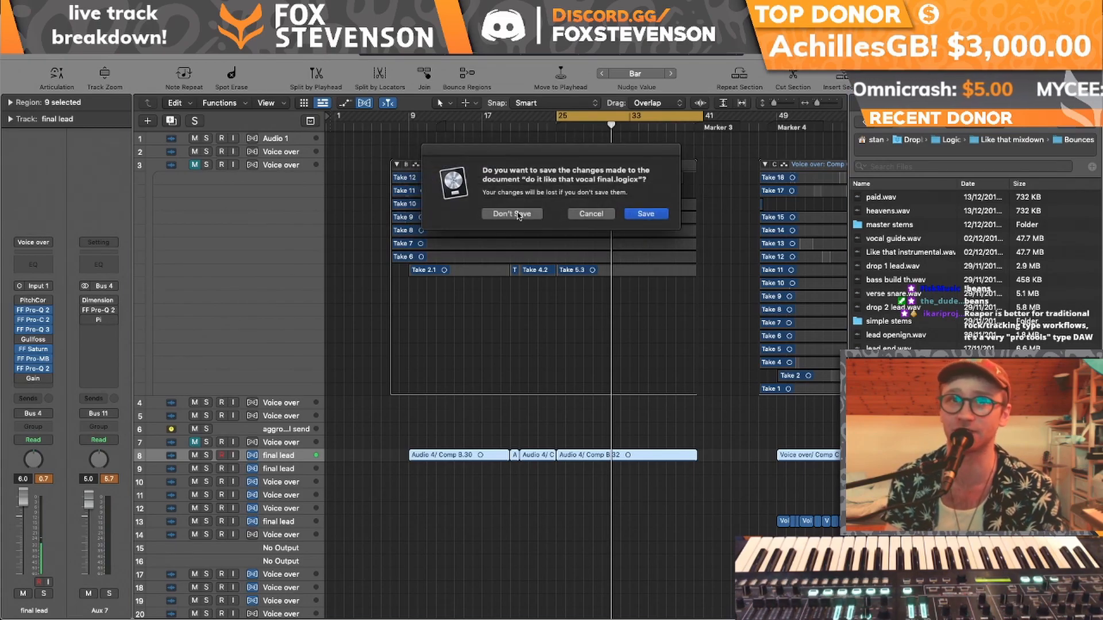
left_click(516, 215)
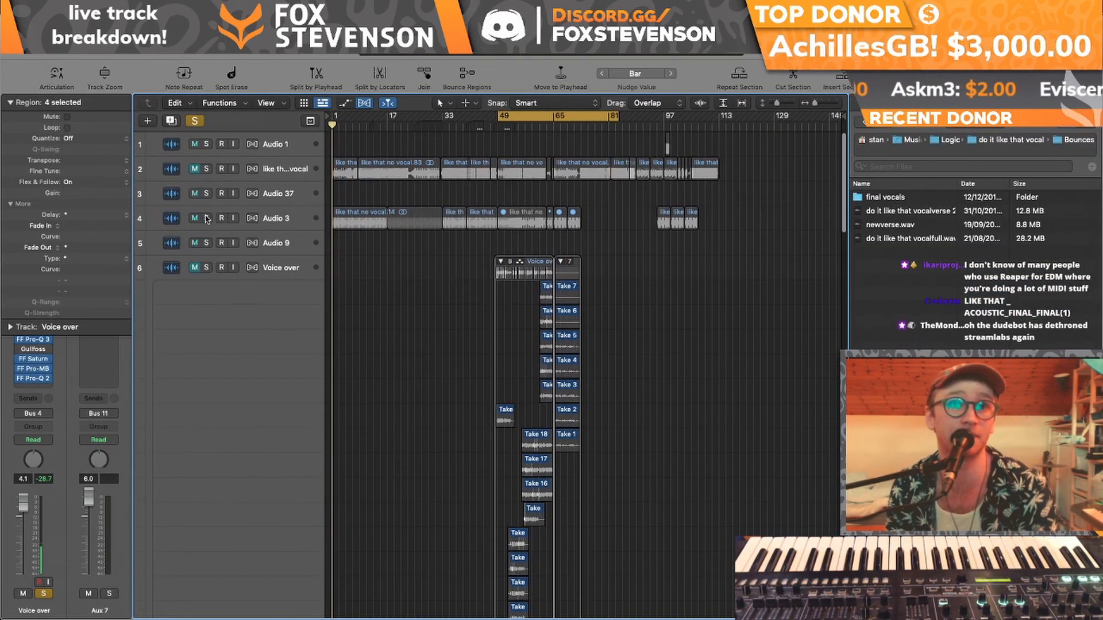
- Turn off the cycle range and clear all solos, and start playback from the beginning
left_click(527, 113)
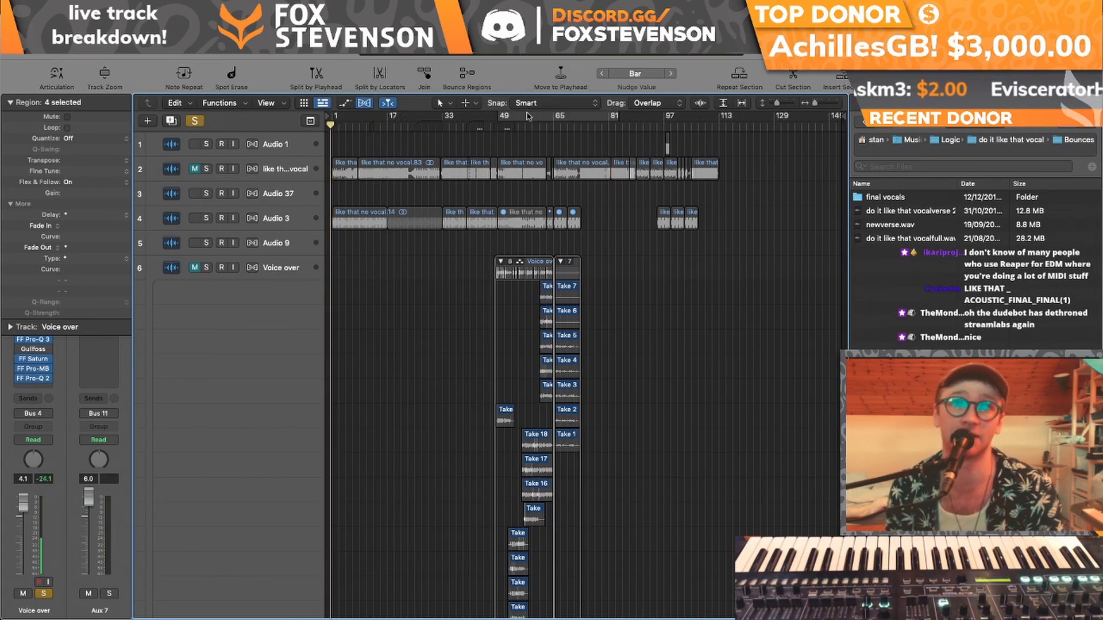
left_click(195, 120)
scroll(492, 284, "down", 20)
scroll(491, 284, "up", 20)
key("space")
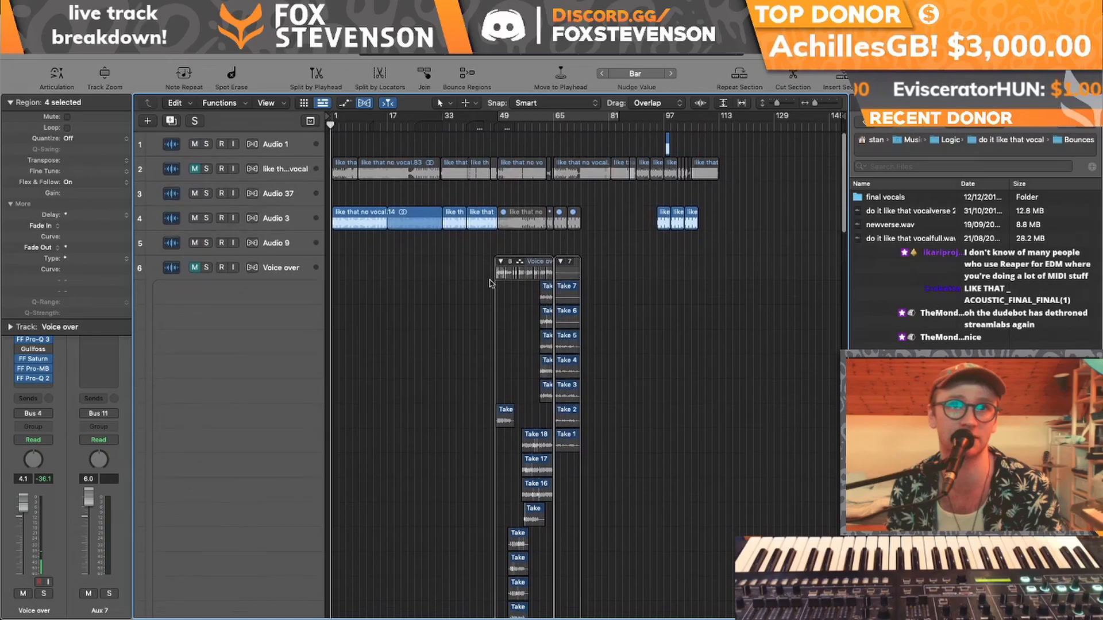
- Select the Audio 3 track, raise the Stereo Out level to -3.0 dB, and look over the Voice over takes further down
left_click(283, 219)
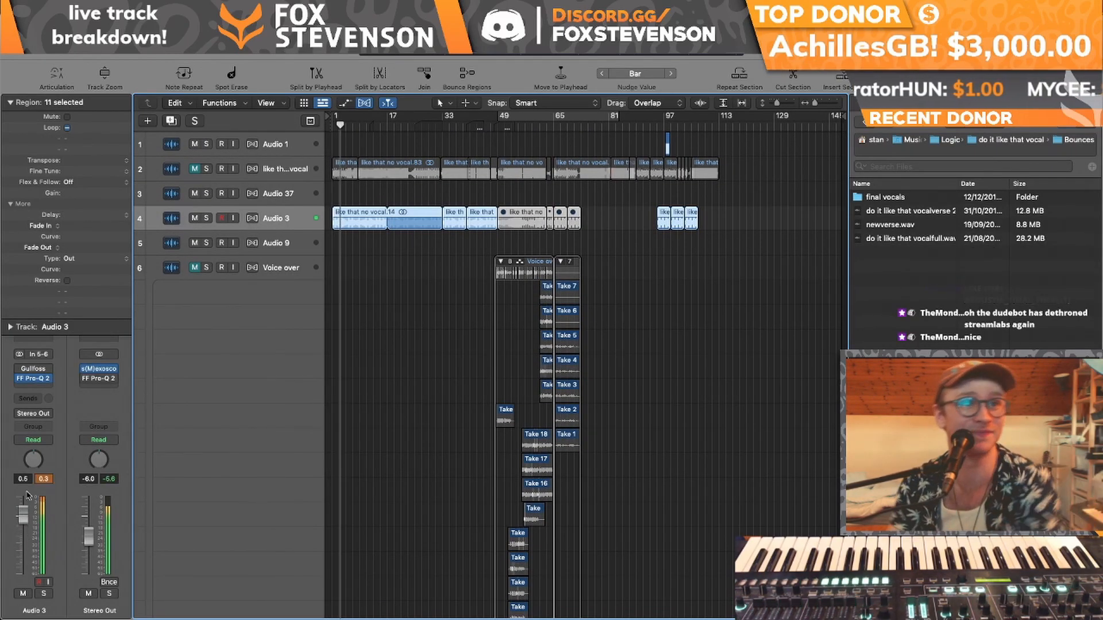
left_click_drag(89, 522, 90, 521)
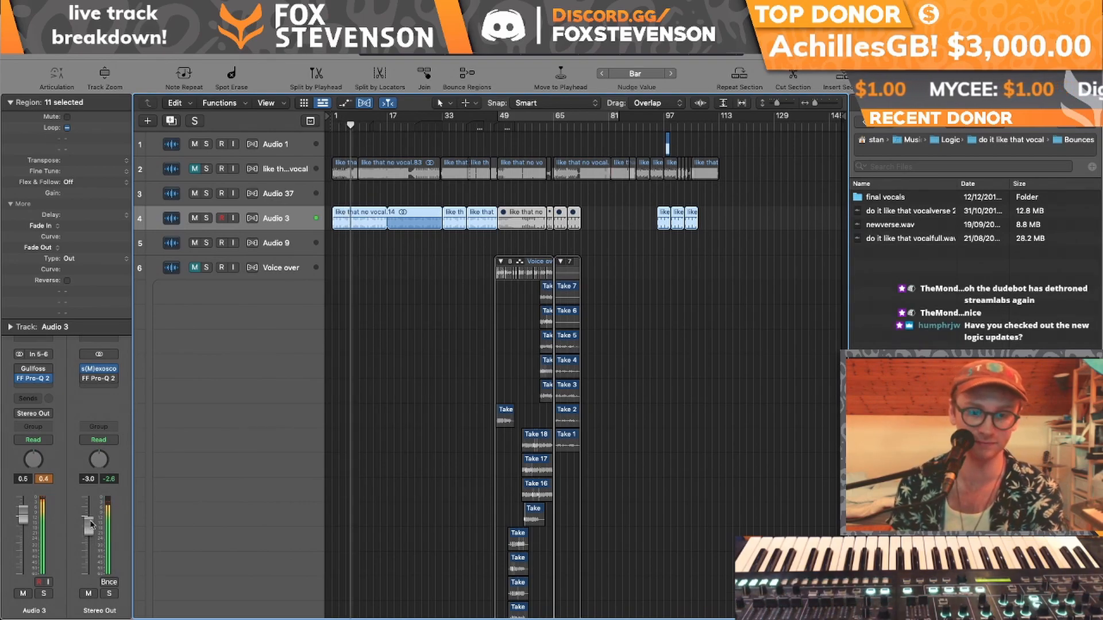
mouse_move(92, 619)
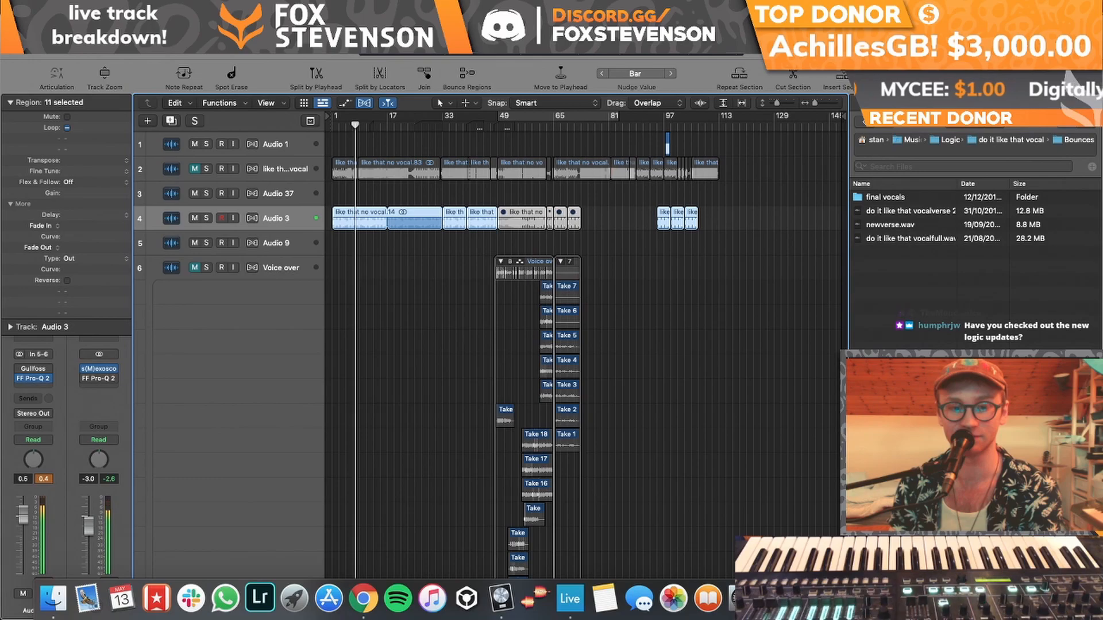
scroll(406, 258, "down", 10)
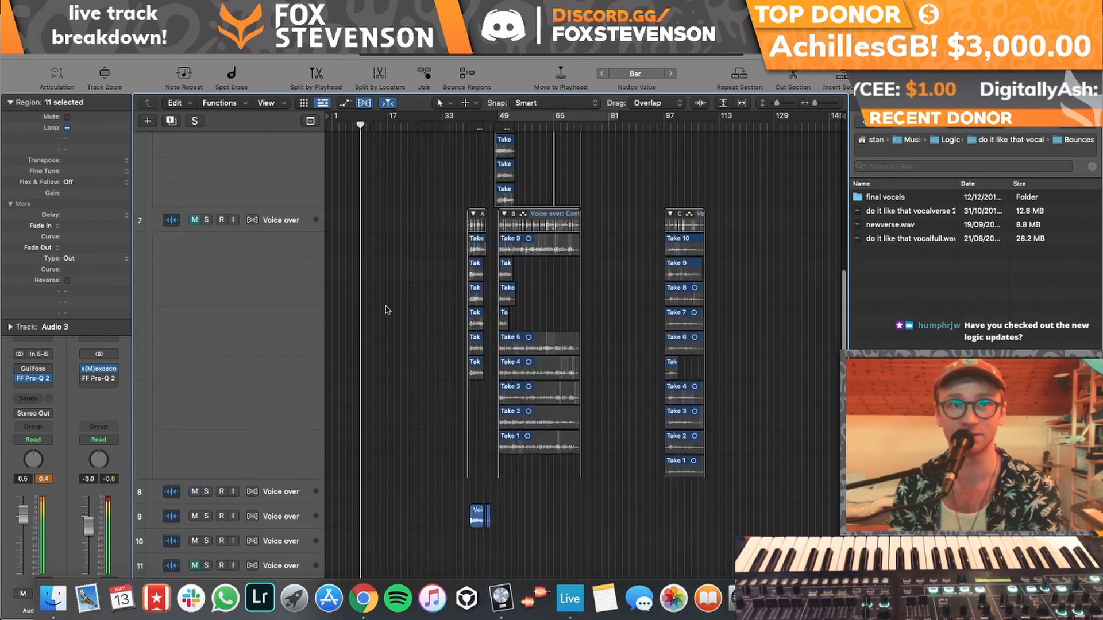
- Clear the region selection and look over the Voice over, instrument and backing vocal tracks during playback
left_click(404, 418)
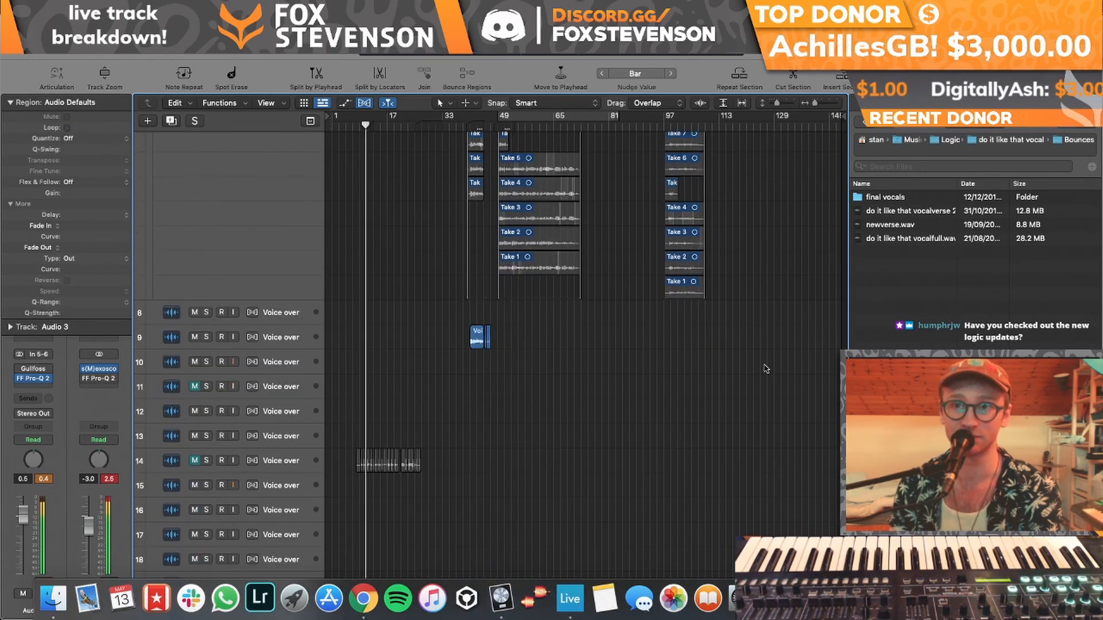
scroll(766, 369, "down", 15)
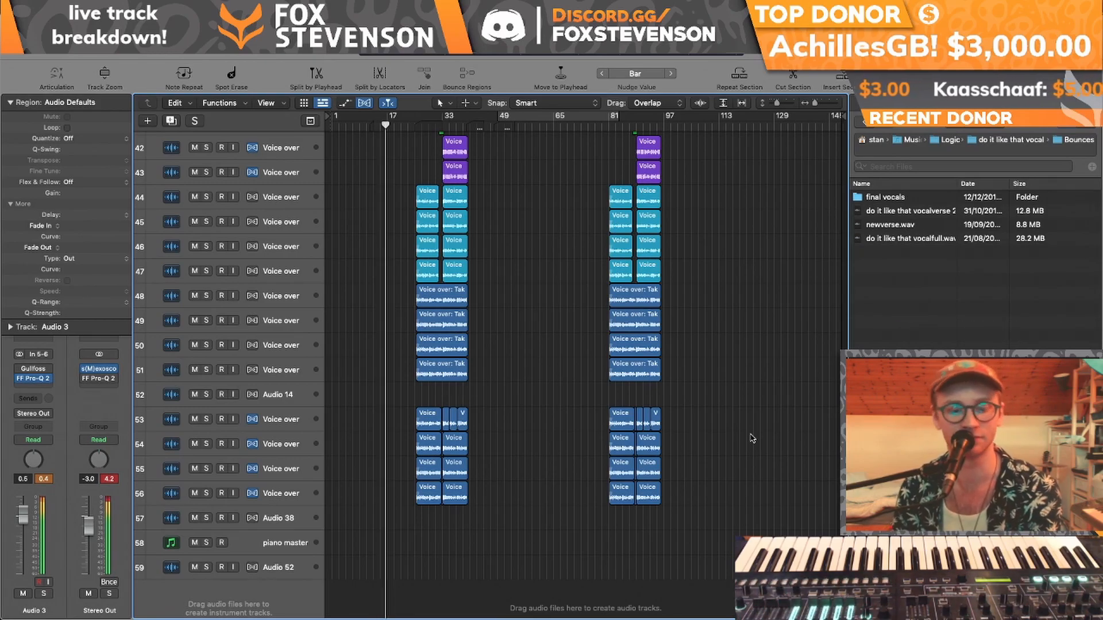
scroll(721, 437, "up", 5)
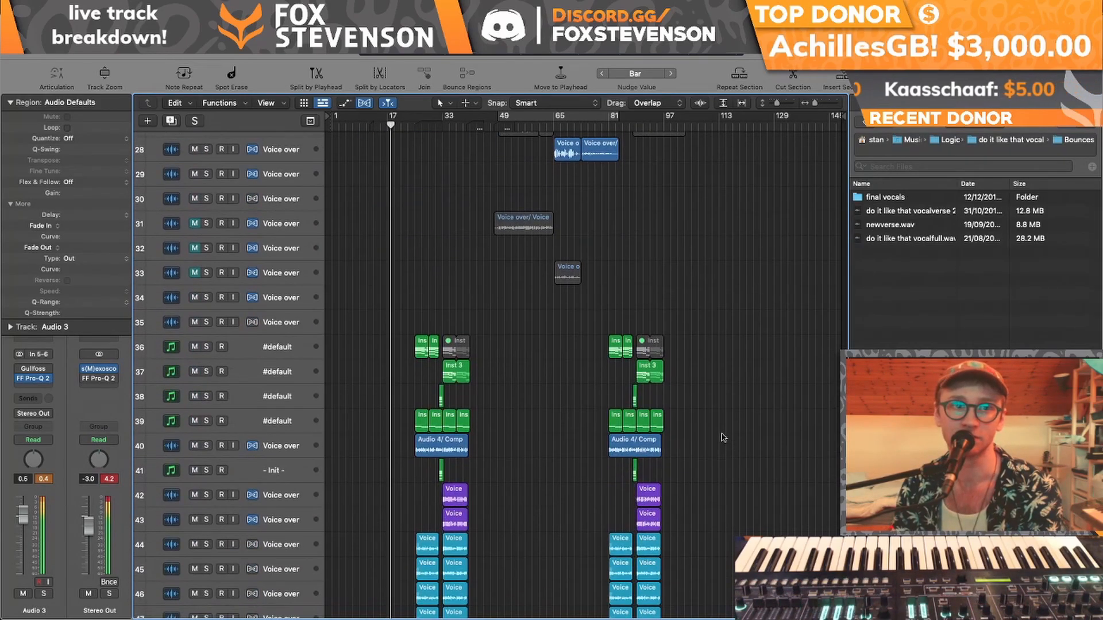
scroll(722, 438, "down", 2)
scroll(88, 552, "up", 3)
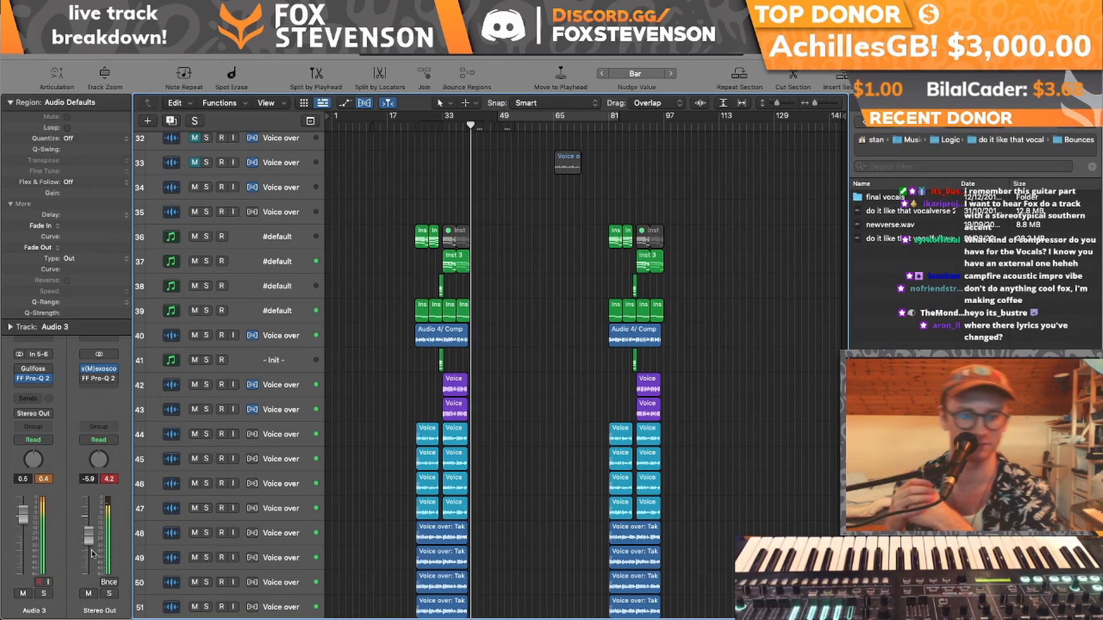
scroll(400, 348, "up", 4)
scroll(400, 348, "up", 10)
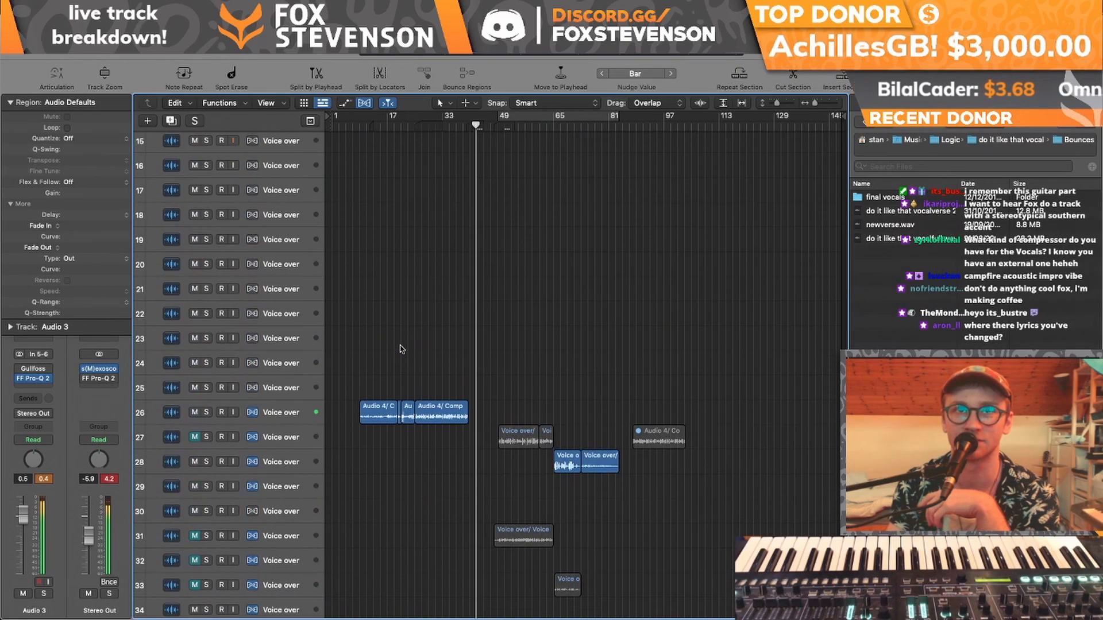
scroll(400, 349, "down", 5)
scroll(400, 348, "up", 15)
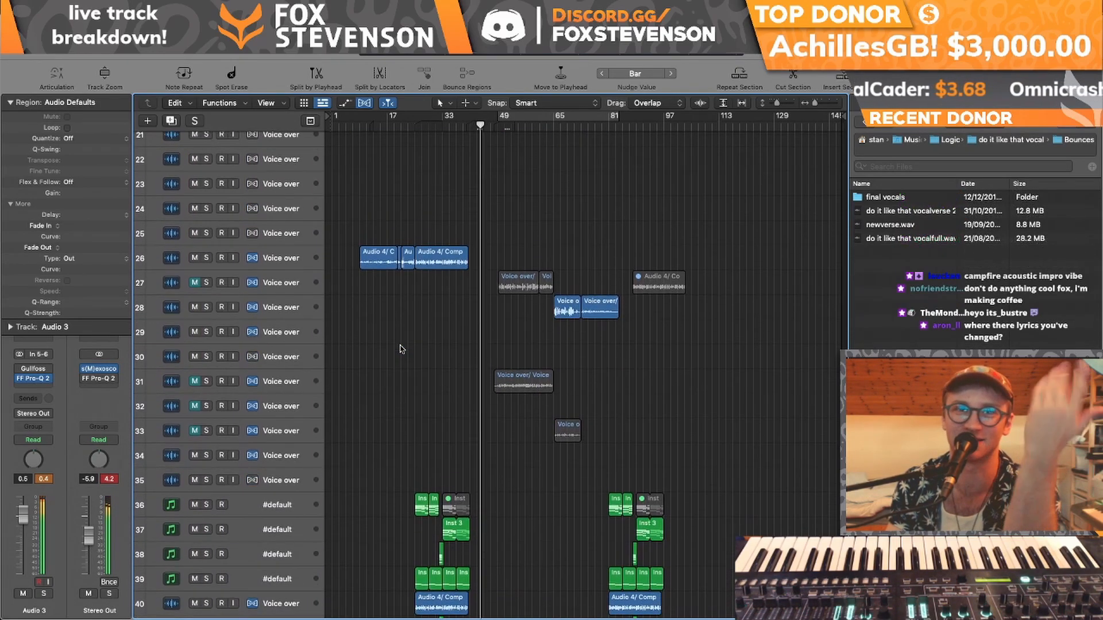
scroll(400, 348, "down", 2)
scroll(400, 348, "down", 15)
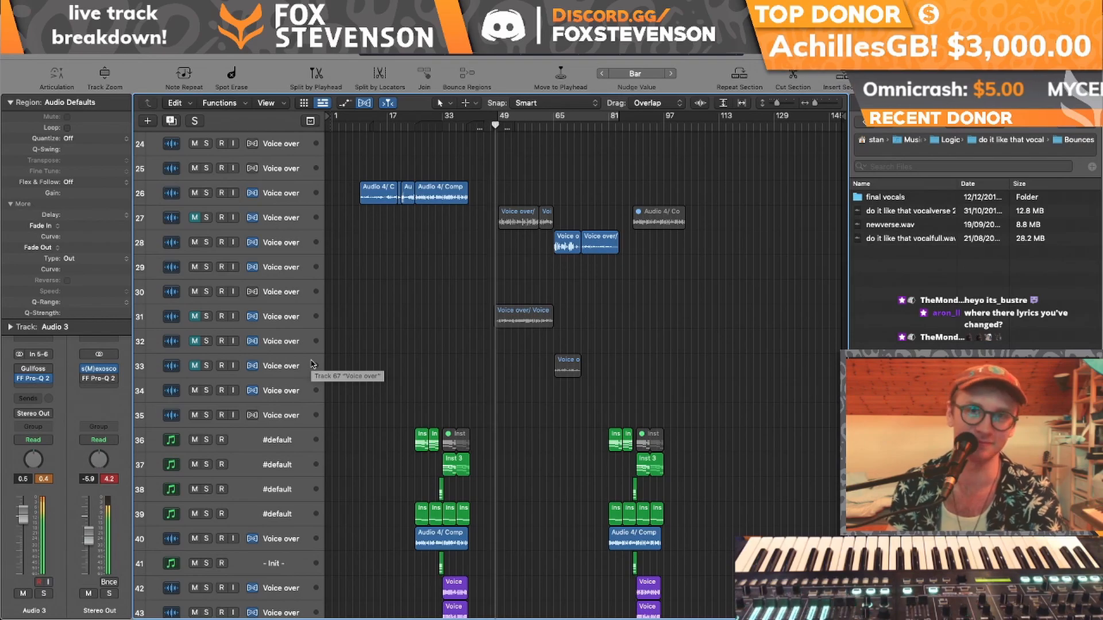
- Briefly unmute Voice over track 31 to audition it, and select the muted regions on the Audio 3 track
scroll(311, 364, "up", 1)
left_click(195, 319)
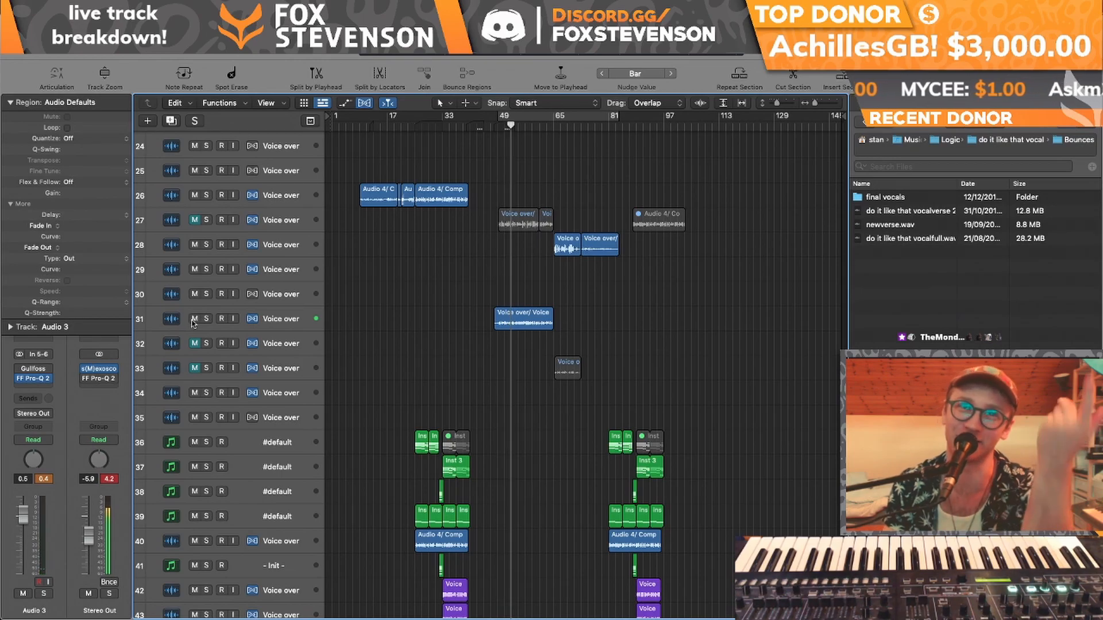
left_click(195, 319)
scroll(546, 312, "up", 20)
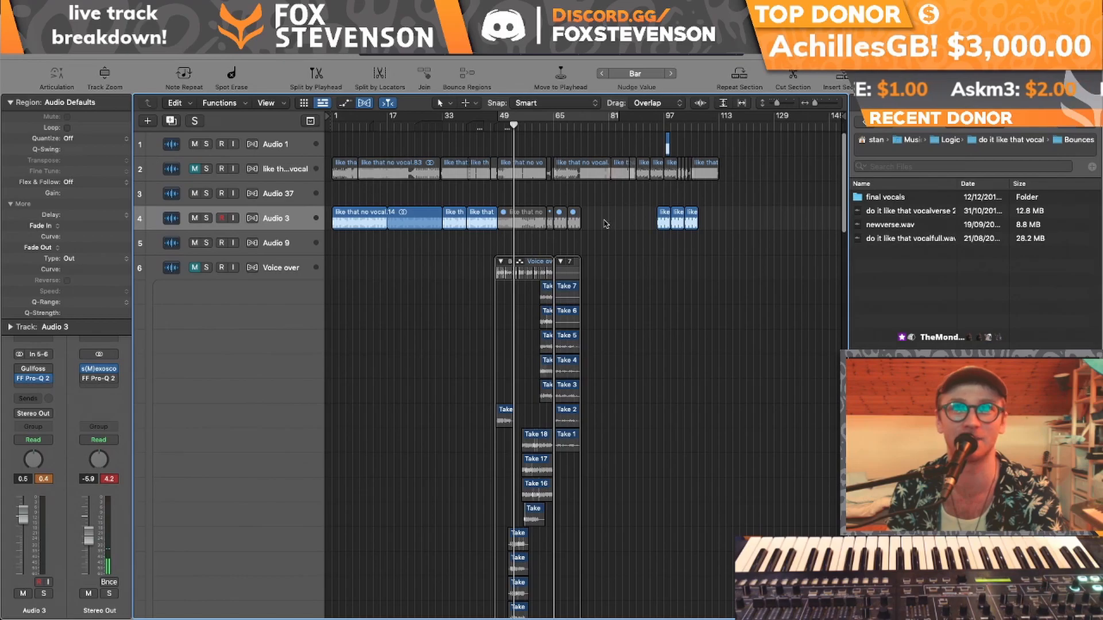
left_click_drag(606, 224, 541, 218)
scroll(541, 218, "down", 20)
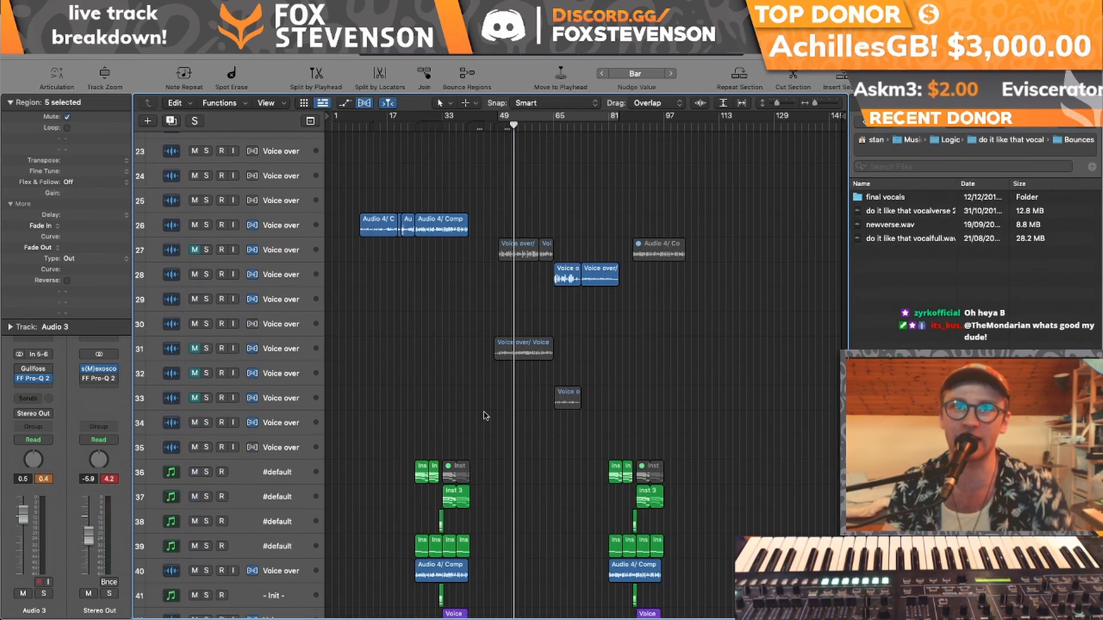
left_click(394, 124)
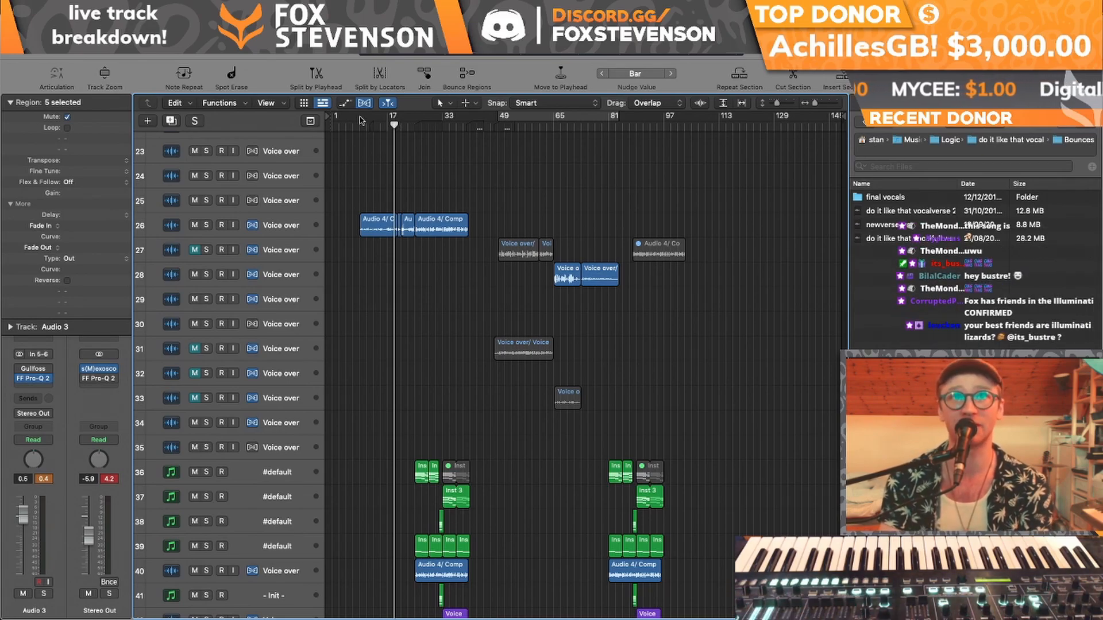
left_click_drag(360, 117, 467, 118)
scroll(339, 167, "up", 10)
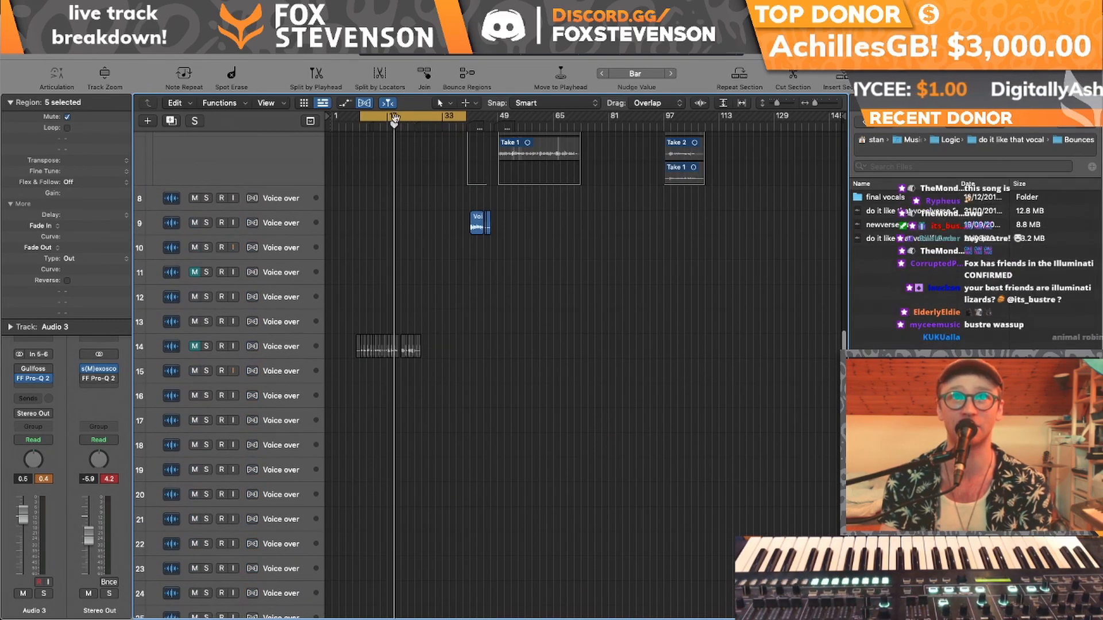
left_click(394, 117)
scroll(397, 131, "down", 10)
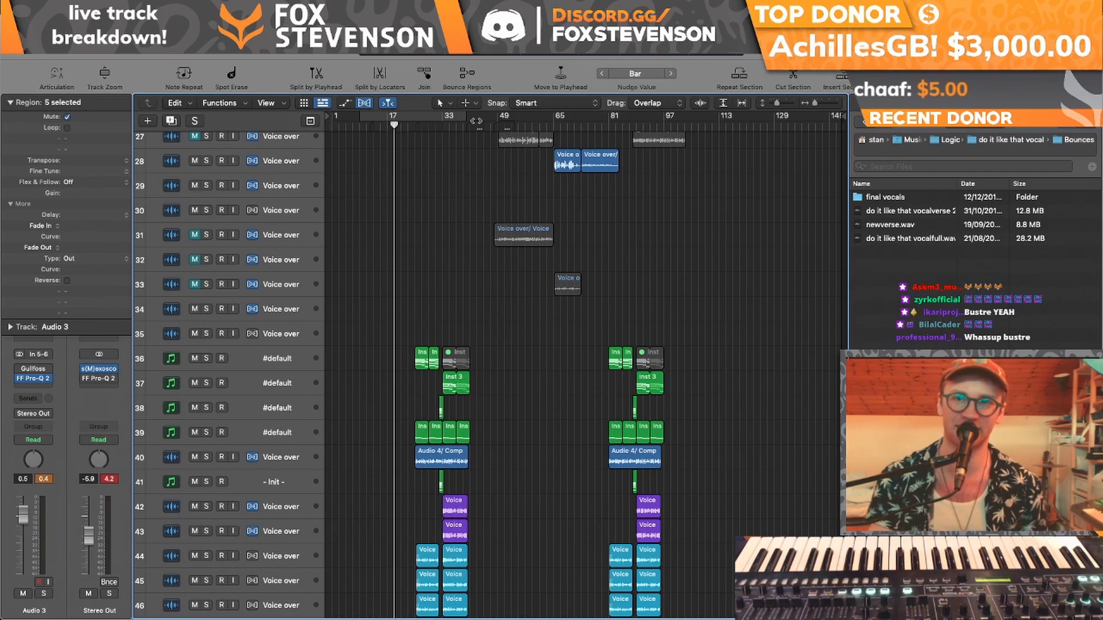
- Play the song from about bar 72 and look over the Voice over takes and vocal layers
scroll(589, 159, "up", 10)
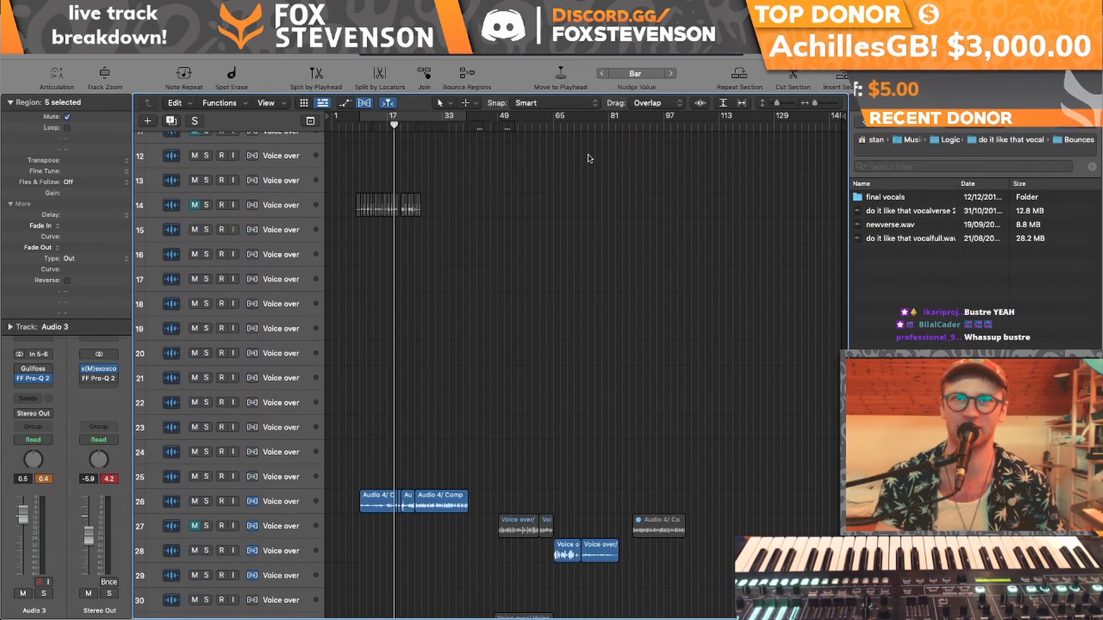
scroll(589, 158, "down", 5)
left_click(584, 122)
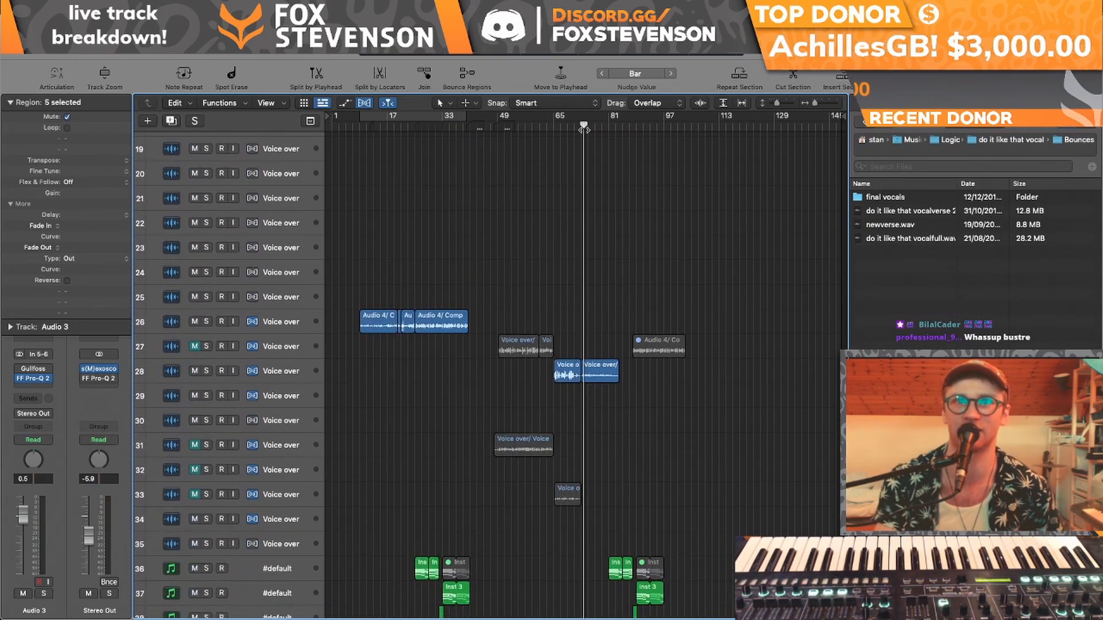
scroll(614, 310, "up", 20)
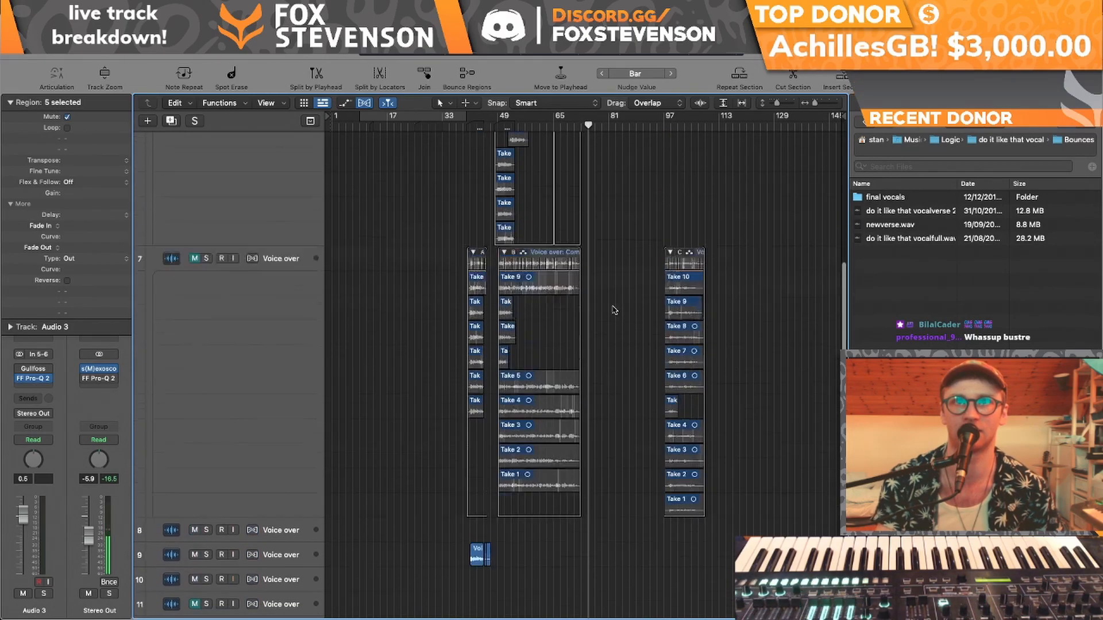
scroll(615, 310, "down", 20)
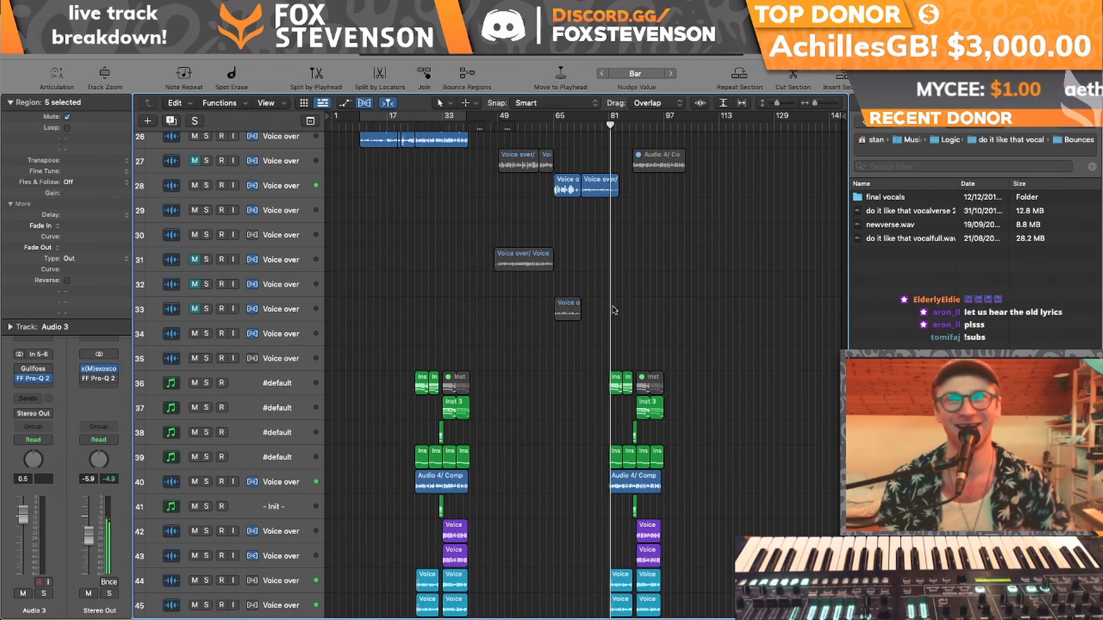
- Open the recent project "Like that mixdown arrange" in place of the current vocal project
left_click(112, 50)
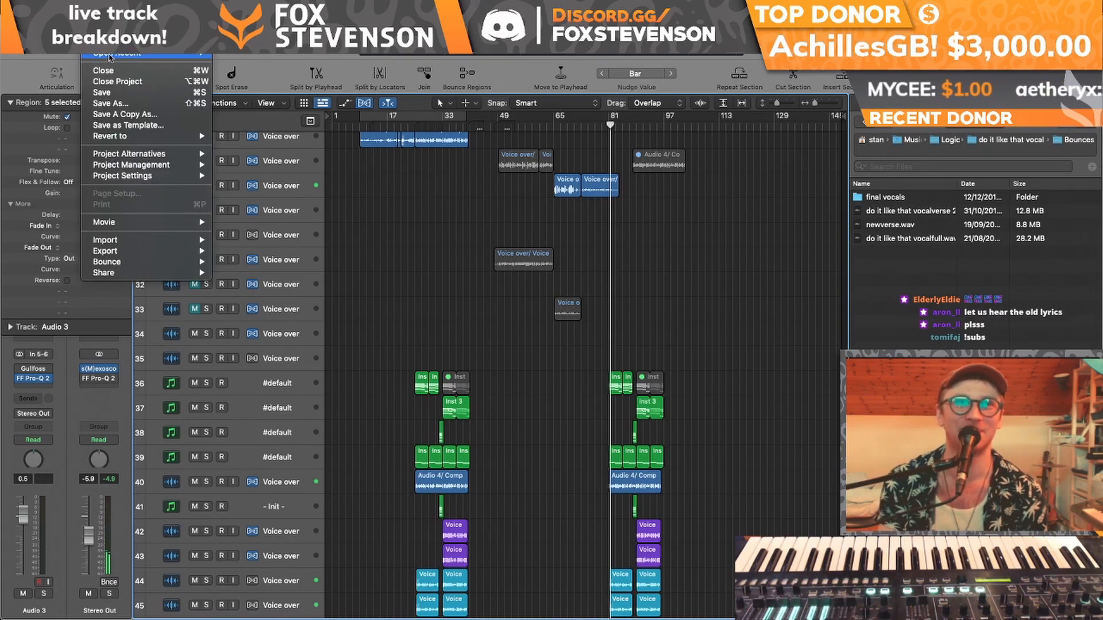
mouse_move(110, 57)
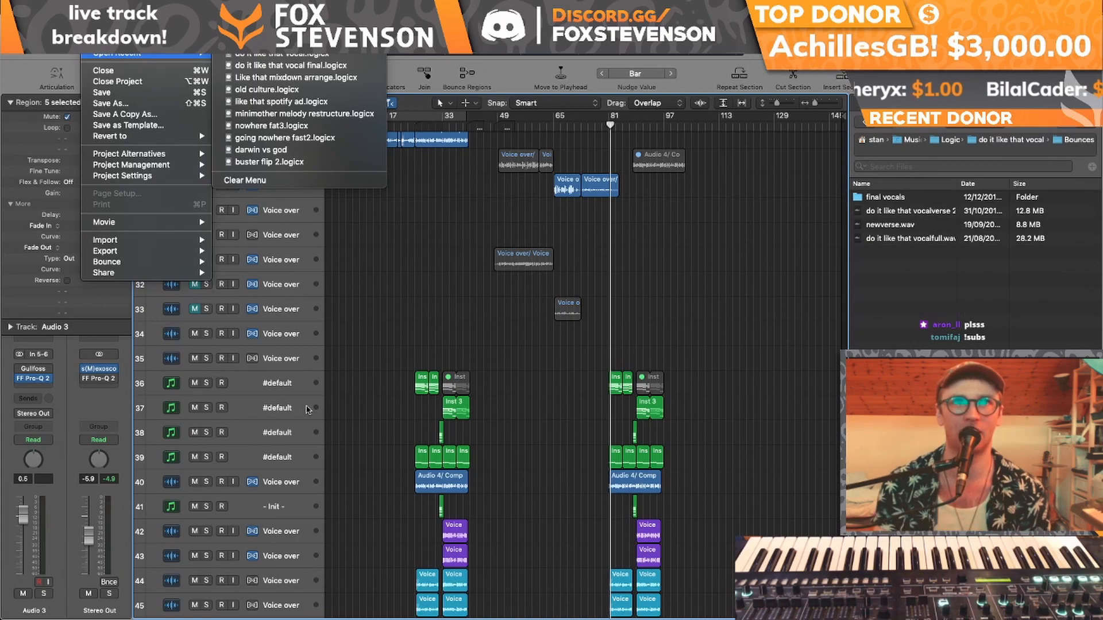
left_click(325, 81)
left_click(645, 217)
left_click(645, 216)
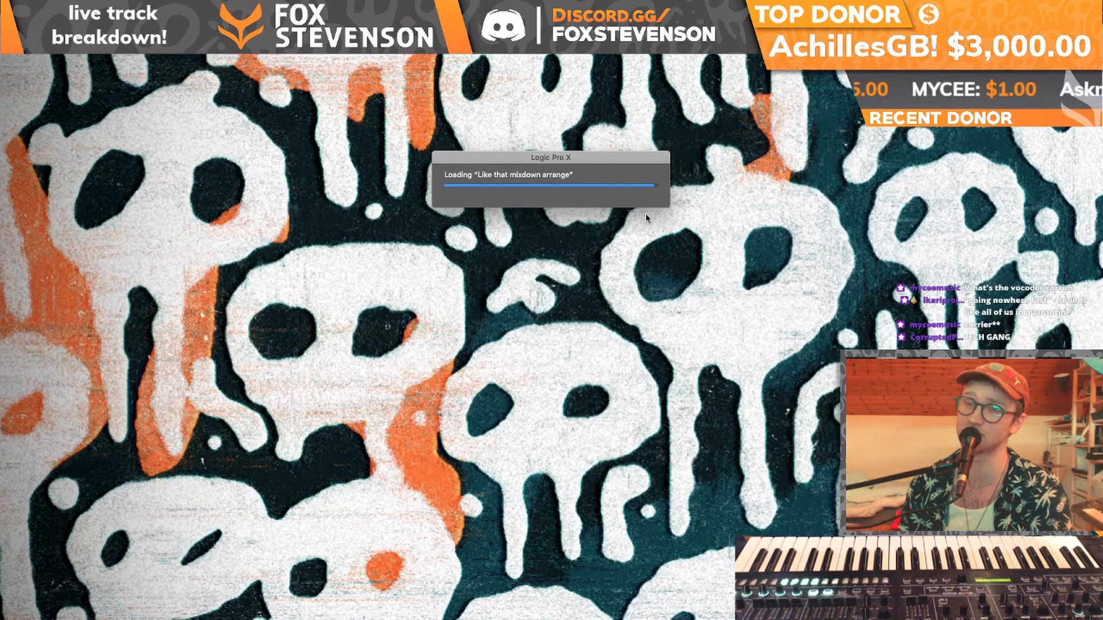
- Play the mixdown arrangement from about bar 9 and look through its drum, guitar, hook and vocal stem tracks
scroll(647, 218, "left", 10)
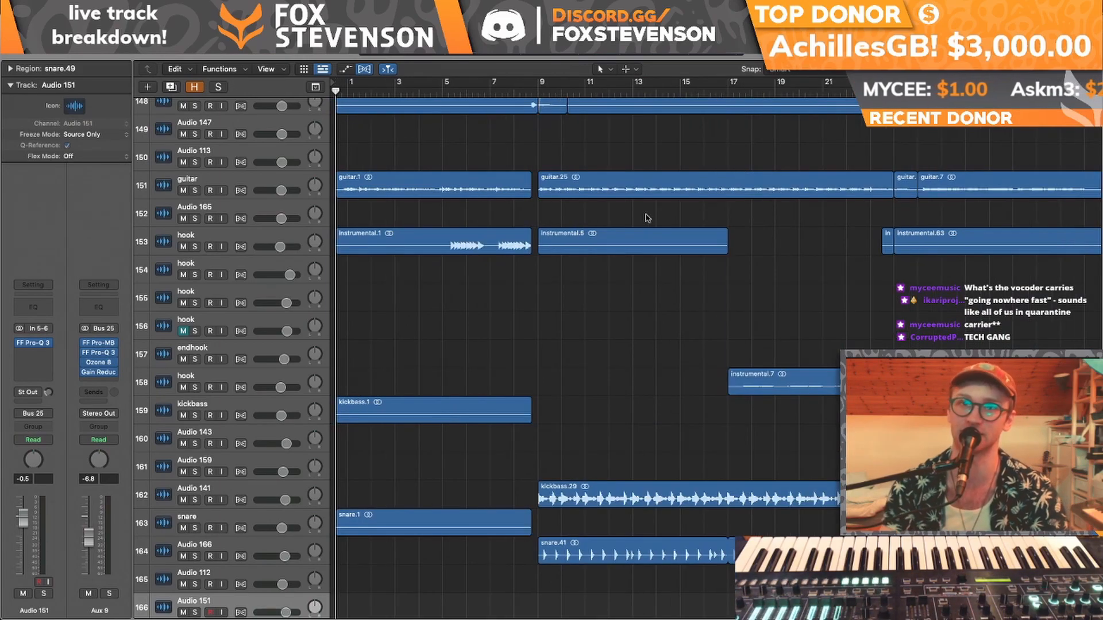
scroll(721, 247, "right", 1)
double_click(530, 99)
left_click(518, 95)
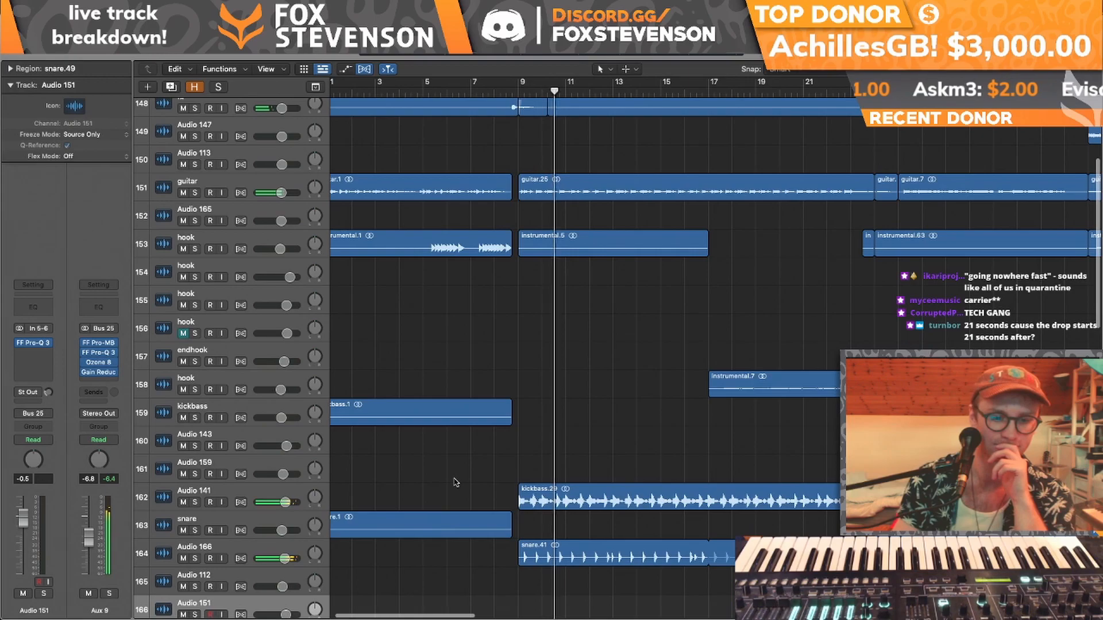
scroll(455, 482, "down", 10)
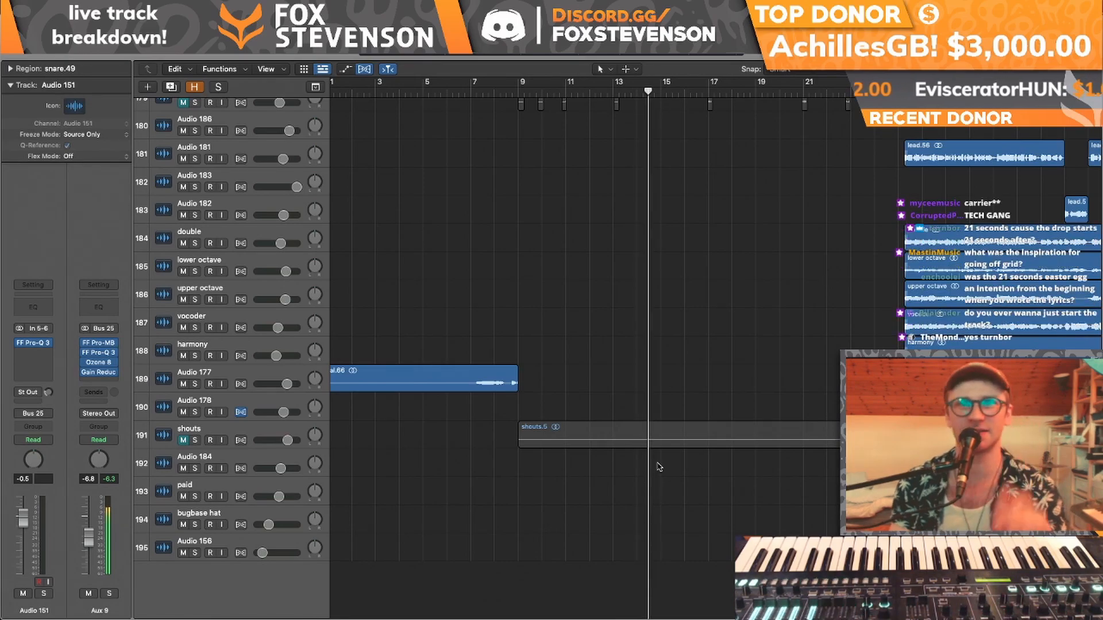
scroll(470, 539, "left", 2)
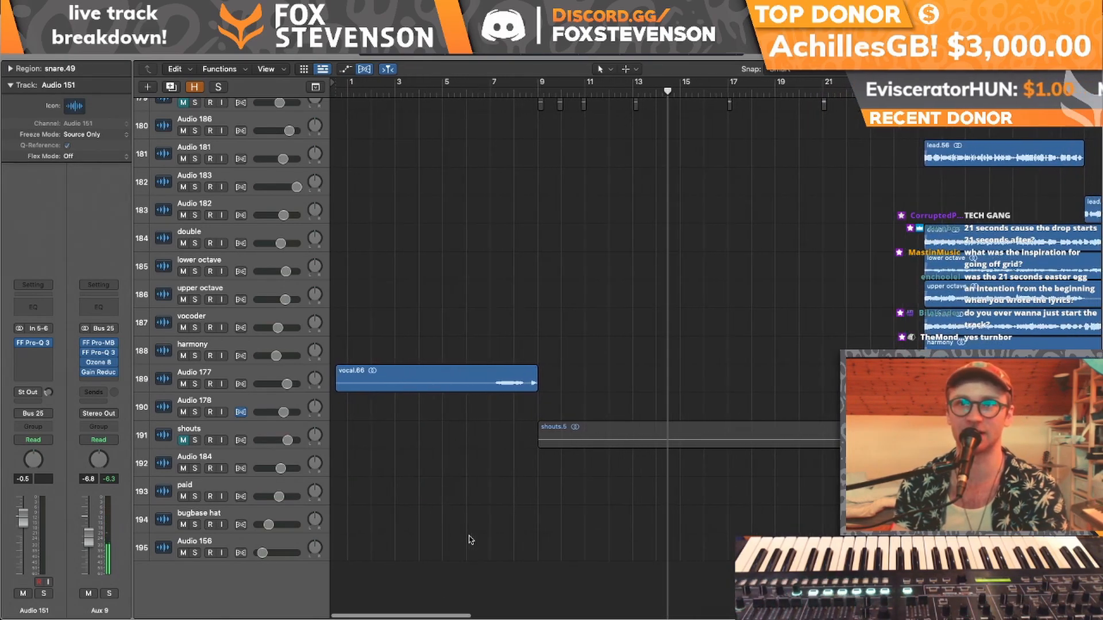
scroll(695, 285, "up", 20)
scroll(696, 286, "down", 20)
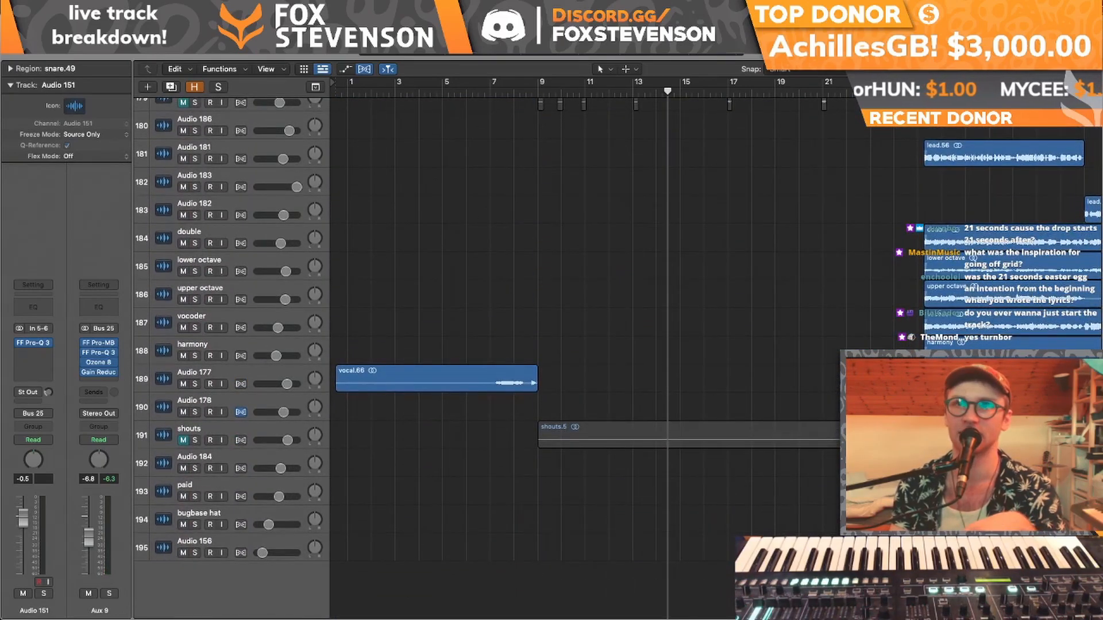
- Browse the project's audio files and add the minim2 audio on a new track below Audio 156
key("f")
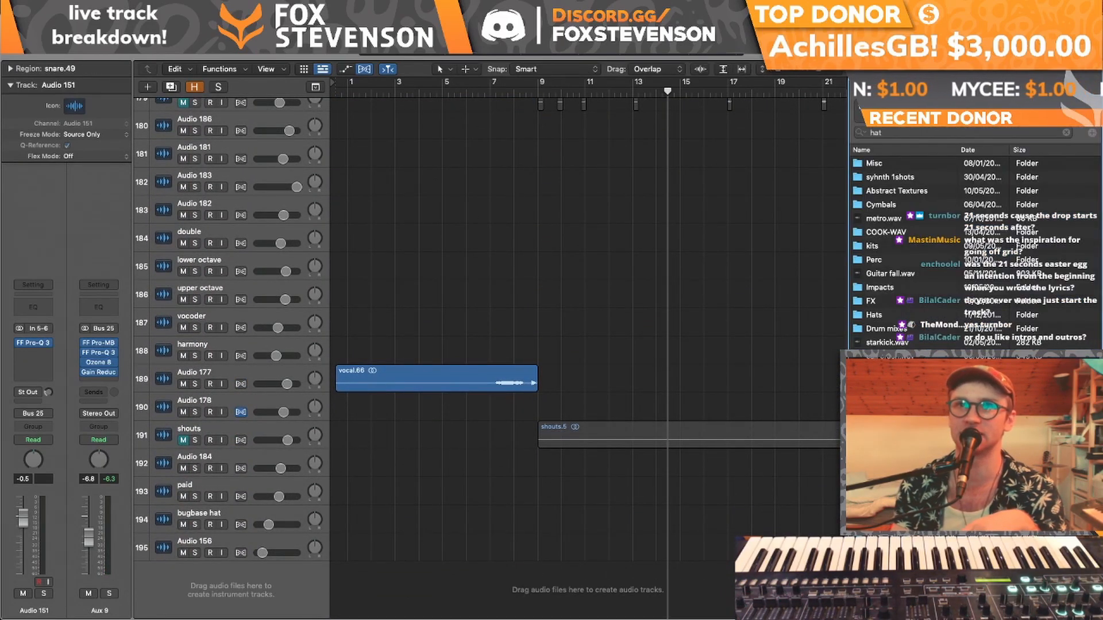
left_click(912, 116)
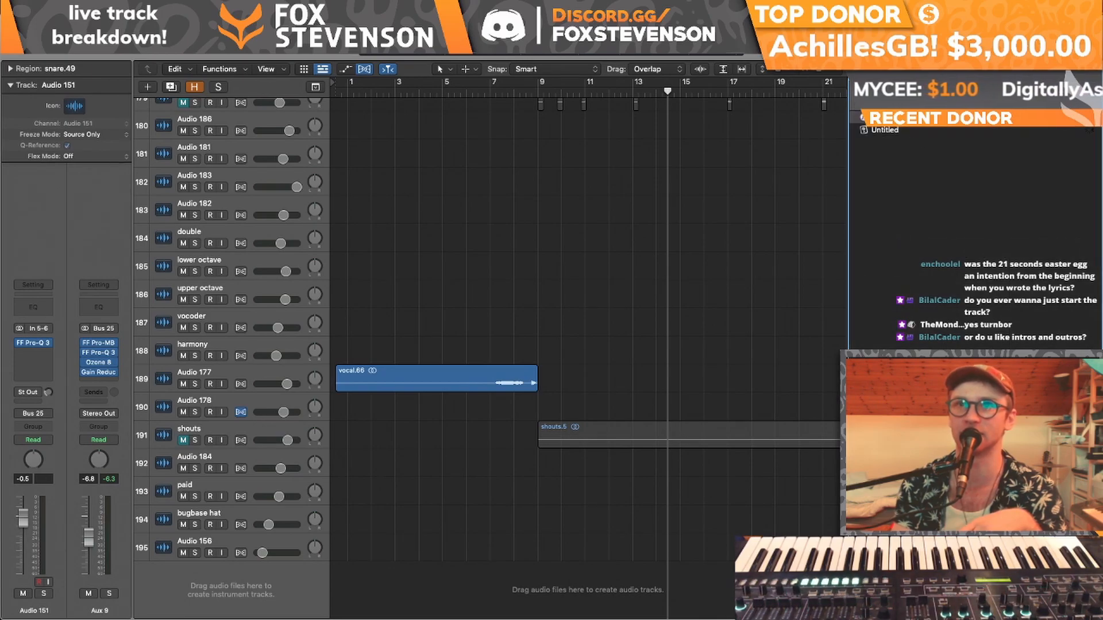
left_click(944, 69)
scroll(1021, 291, "down", 20)
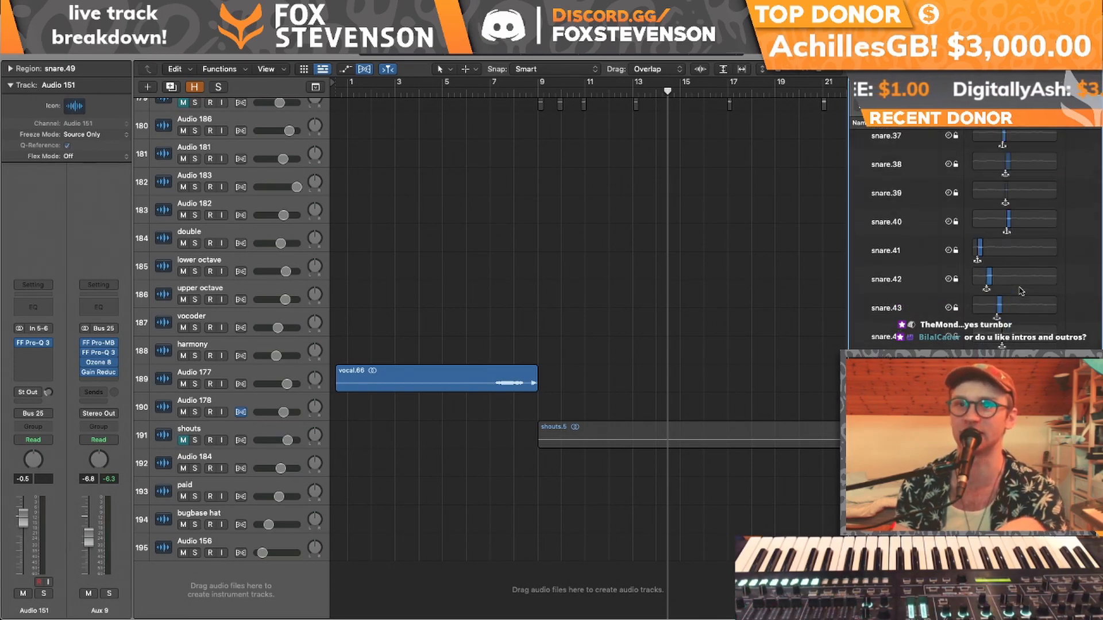
scroll(1020, 291, "down", 10)
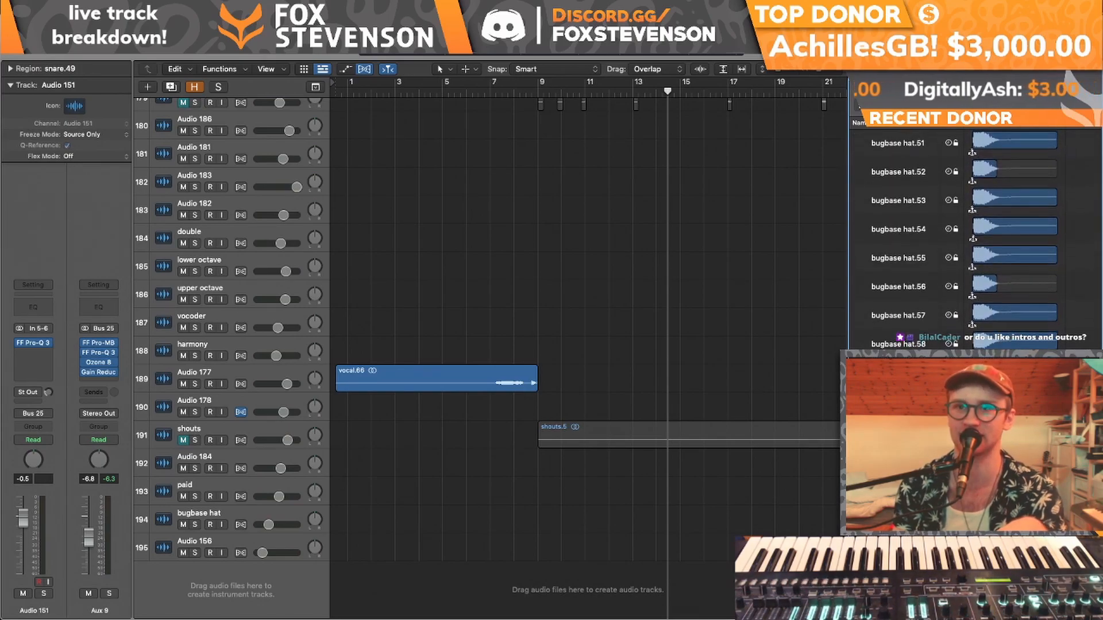
left_click_drag(902, 512, 349, 578)
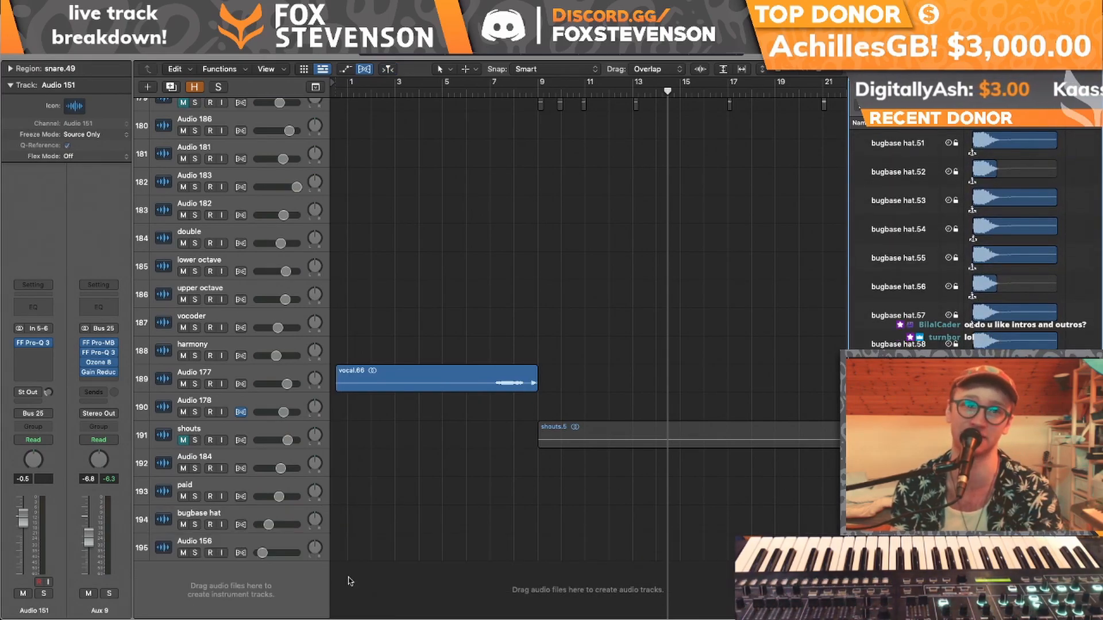
left_click_drag(212, 553, 375, 580)
left_click_drag(452, 575, 389, 569)
- Solo the minim2 track, play it and lower its volume to -10.6 dB
left_click(195, 581)
scroll(456, 372, "right", 5)
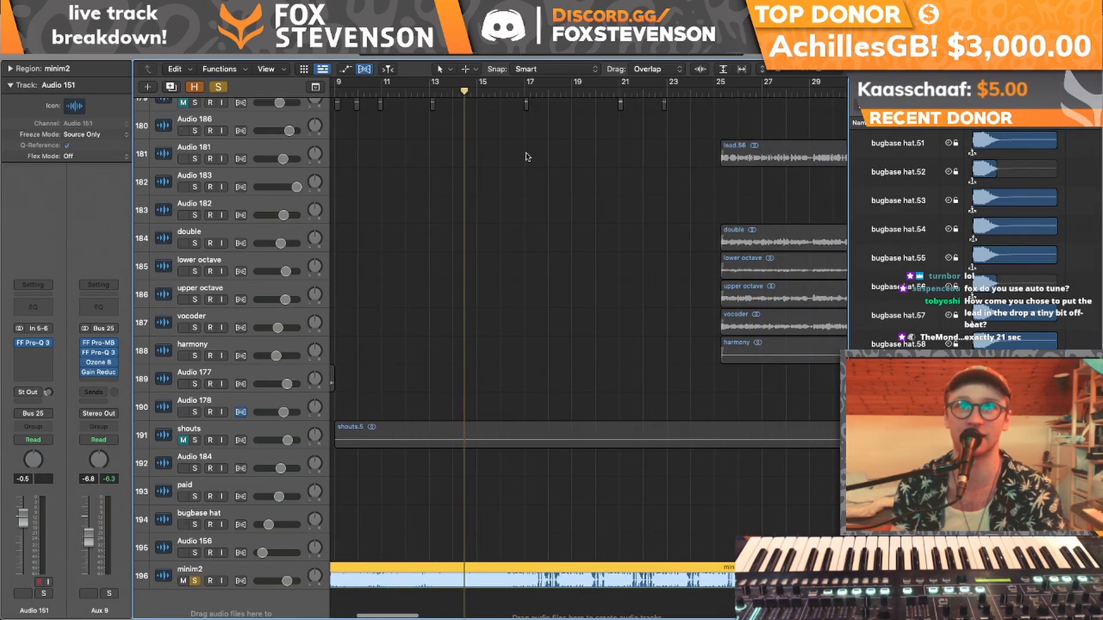
left_click_drag(286, 581, 272, 581)
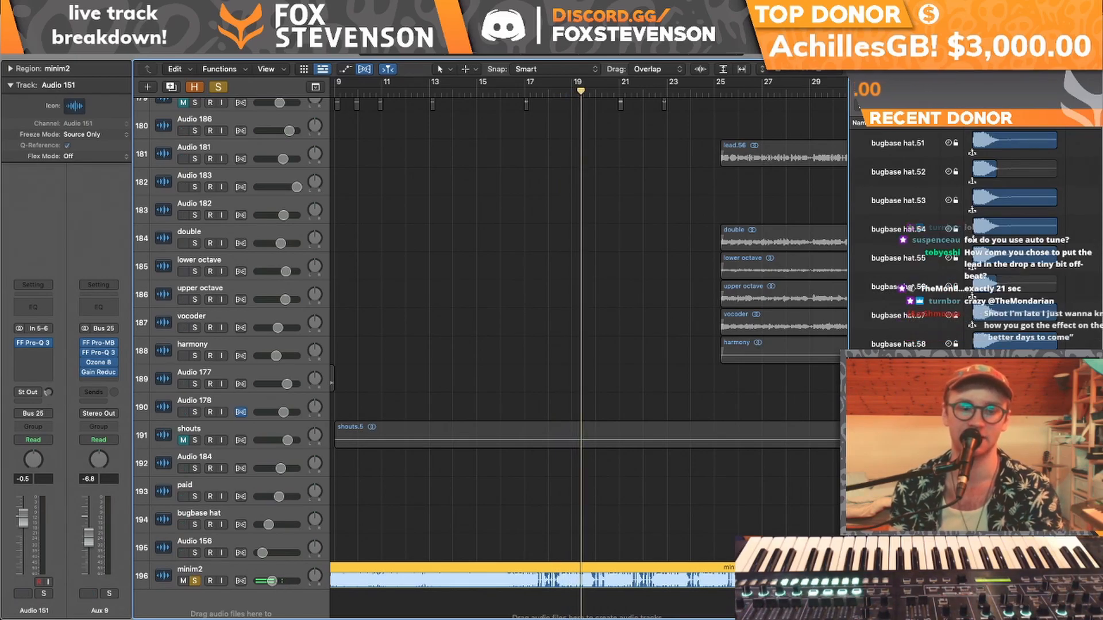
left_click(513, 494)
- Clear all solos and play the mixdown arrangement from the beginning
scroll(512, 494, "up", 20)
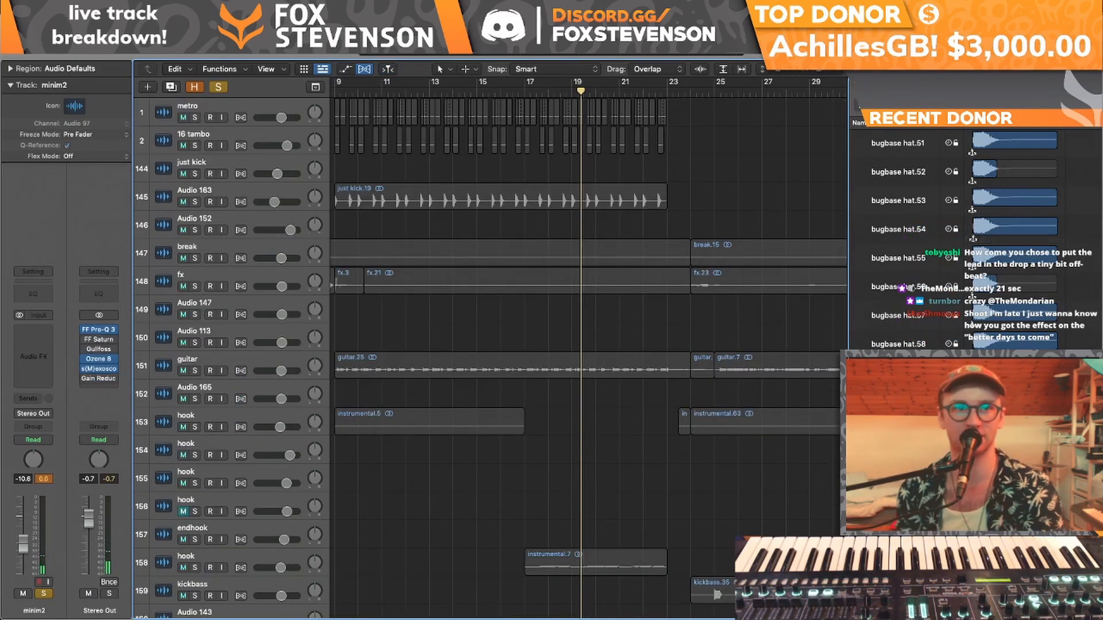
left_click(214, 87)
key("Return")
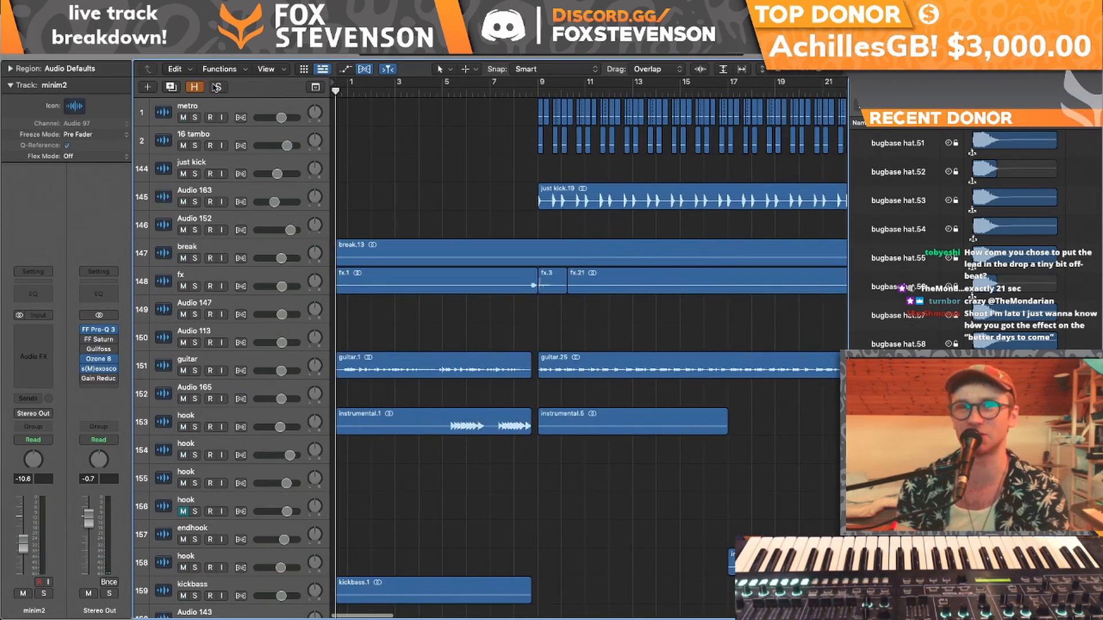
key("space")
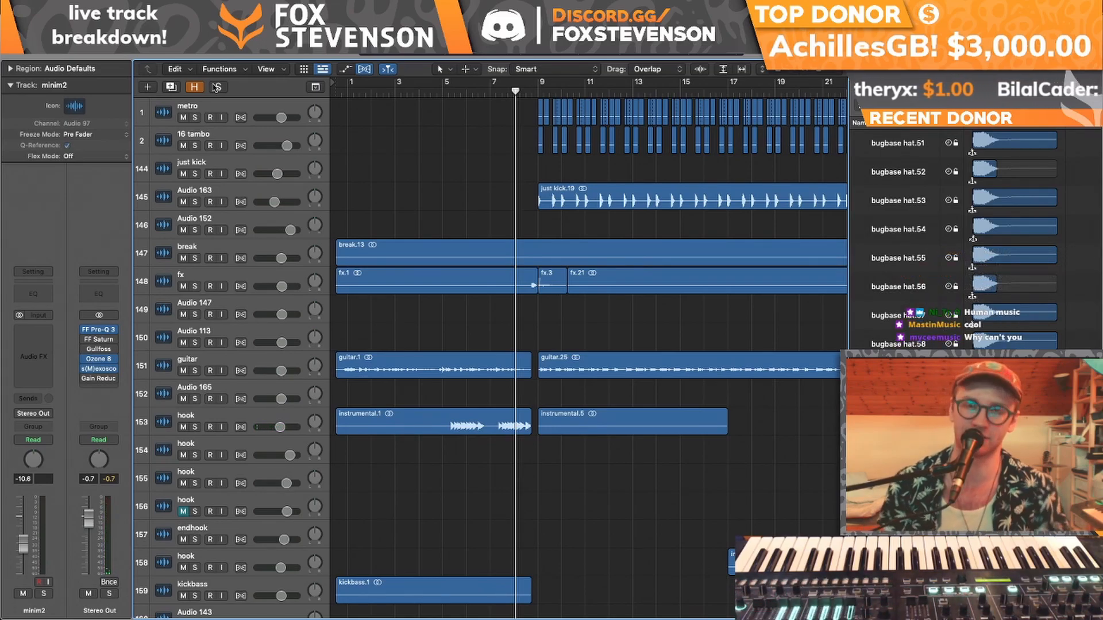
- Return to bar 1 and listen to the mixdown arrangement through to about bar 85
key("Return")
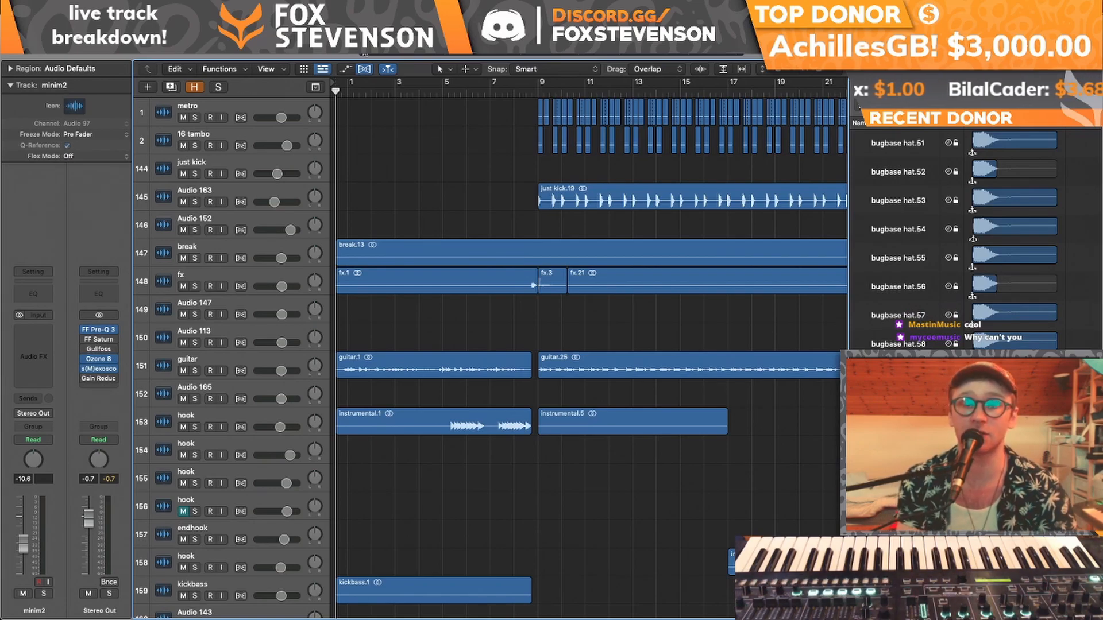
scroll(475, 230, "down", 1)
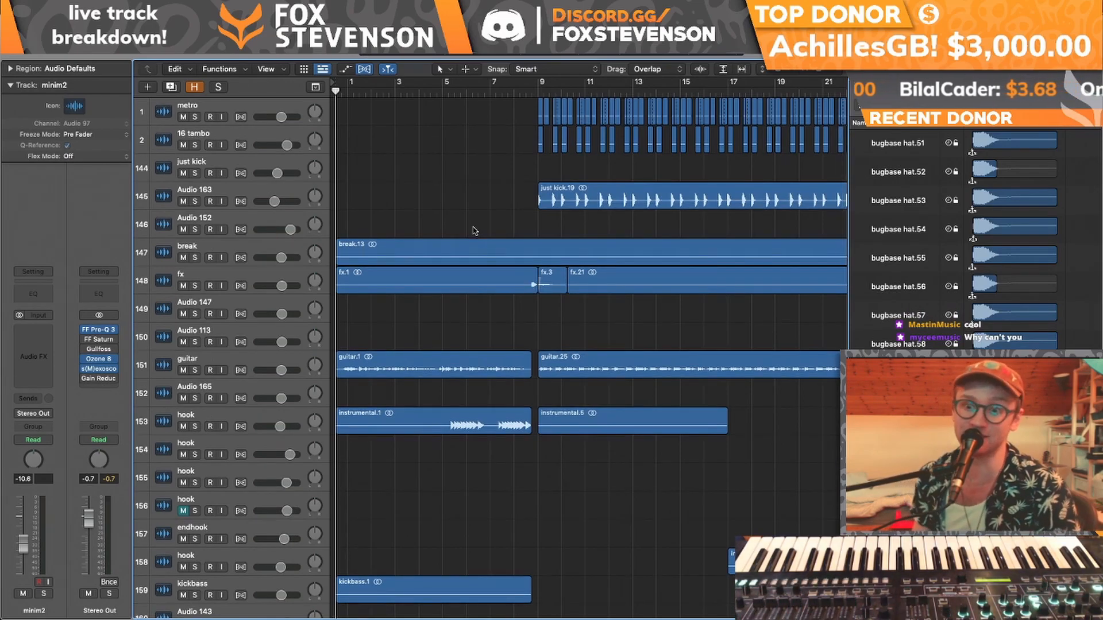
key("space")
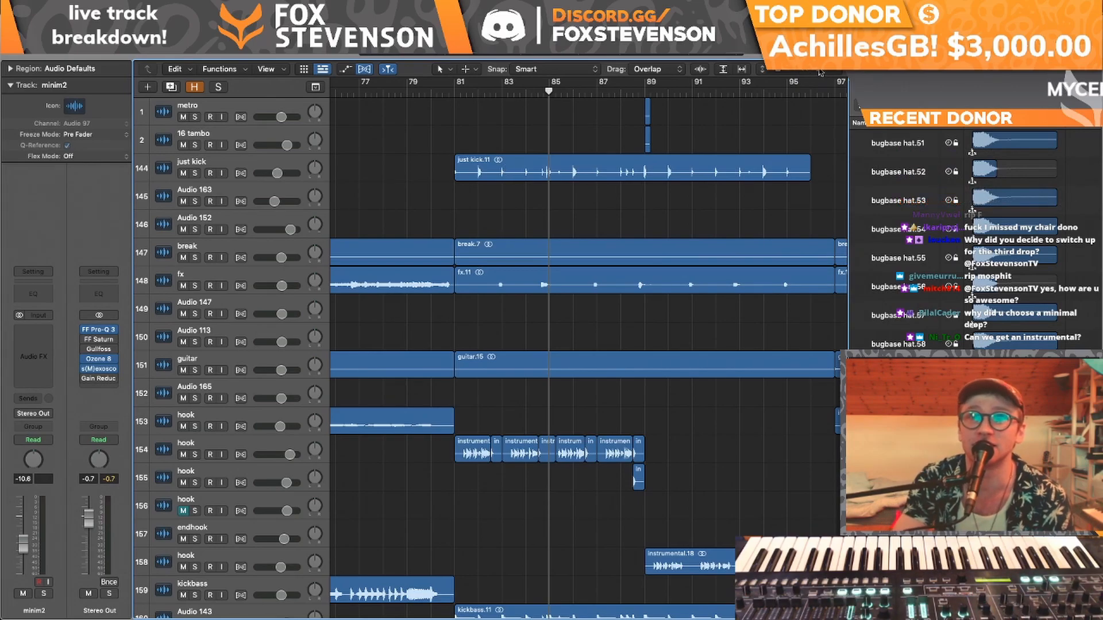
- Look through the arrangement's later half up to Marker 2, from the drum tracks down to the synths, tops and vocals
key("super+Left")
key("super+Left")
key("super+Left")
key("super+Left")
scroll(601, 172, "right", 8)
scroll(601, 172, "up", 1)
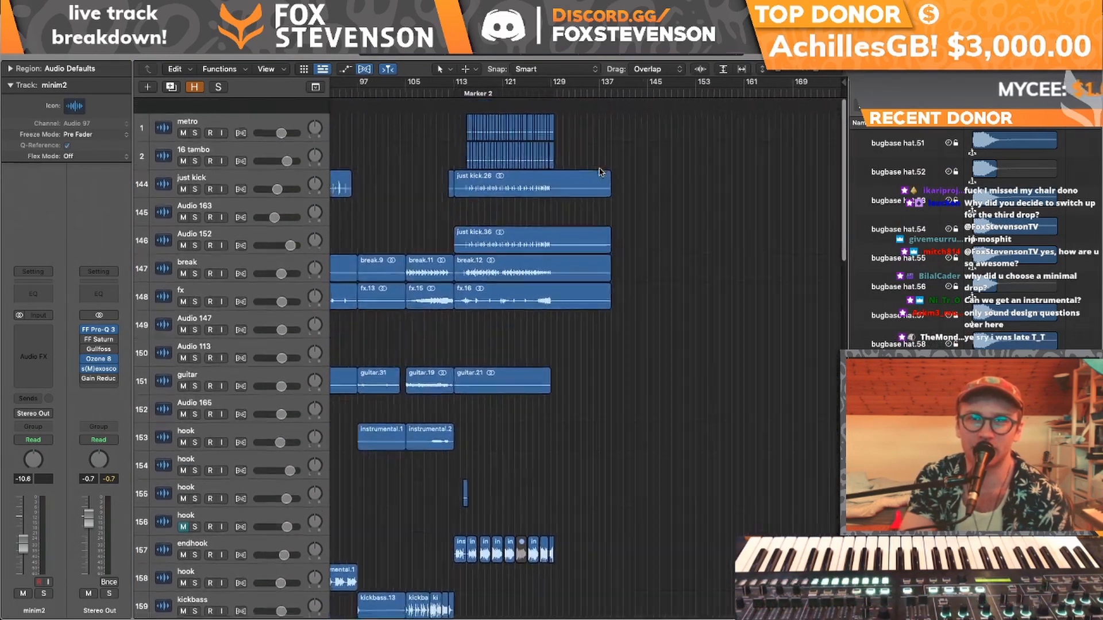
scroll(601, 172, "down", 15)
scroll(601, 172, "left", 5)
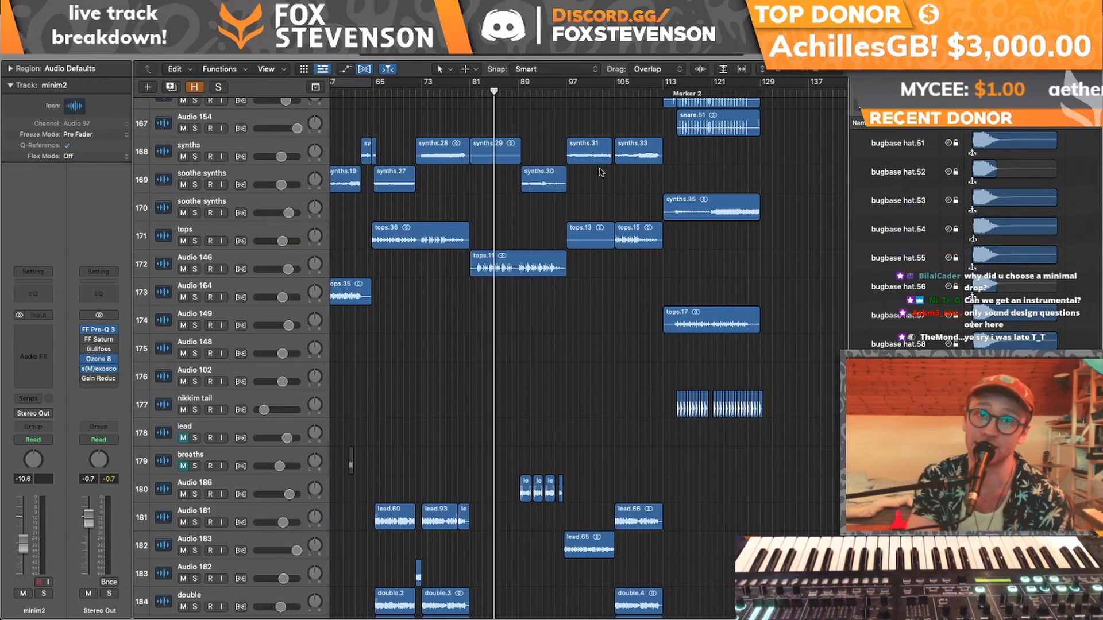
scroll(601, 172, "left", 1)
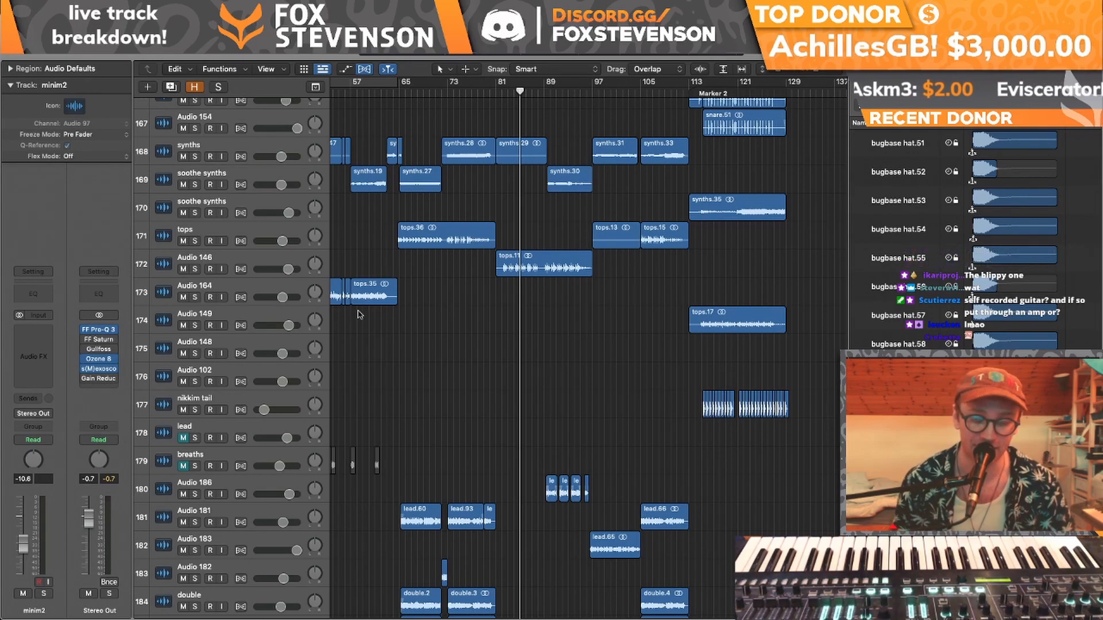
- Look over the break, guitar, hook, kickbass and snare tracks from the intro through the Marker 1 section
scroll(548, 240, "up", 15)
scroll(548, 240, "left", 10)
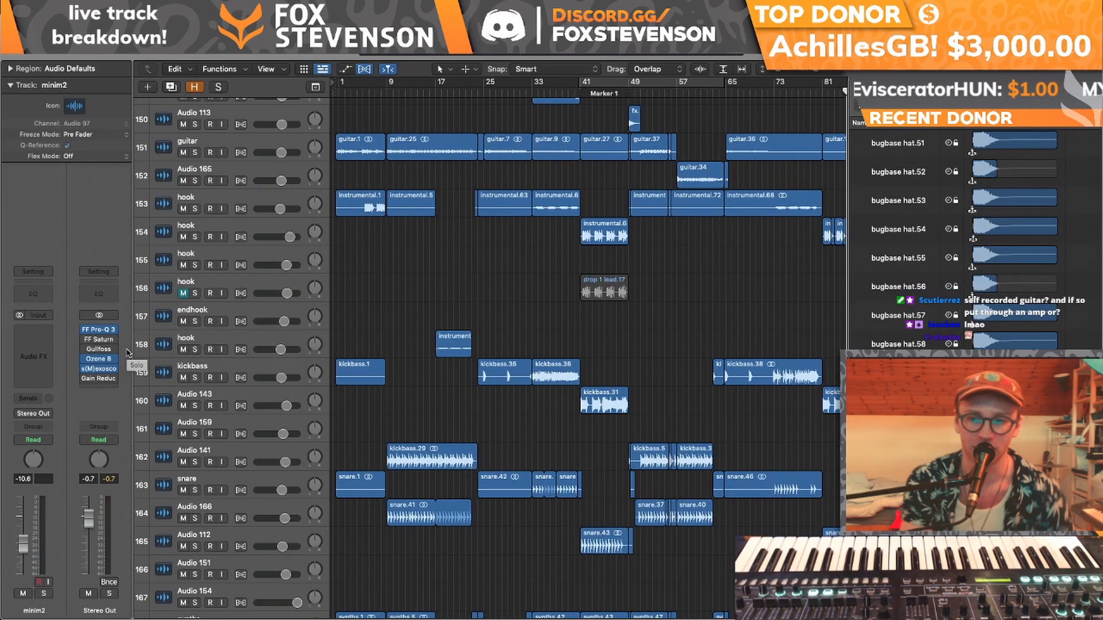
scroll(488, 369, "right", 3)
scroll(489, 369, "up", 5)
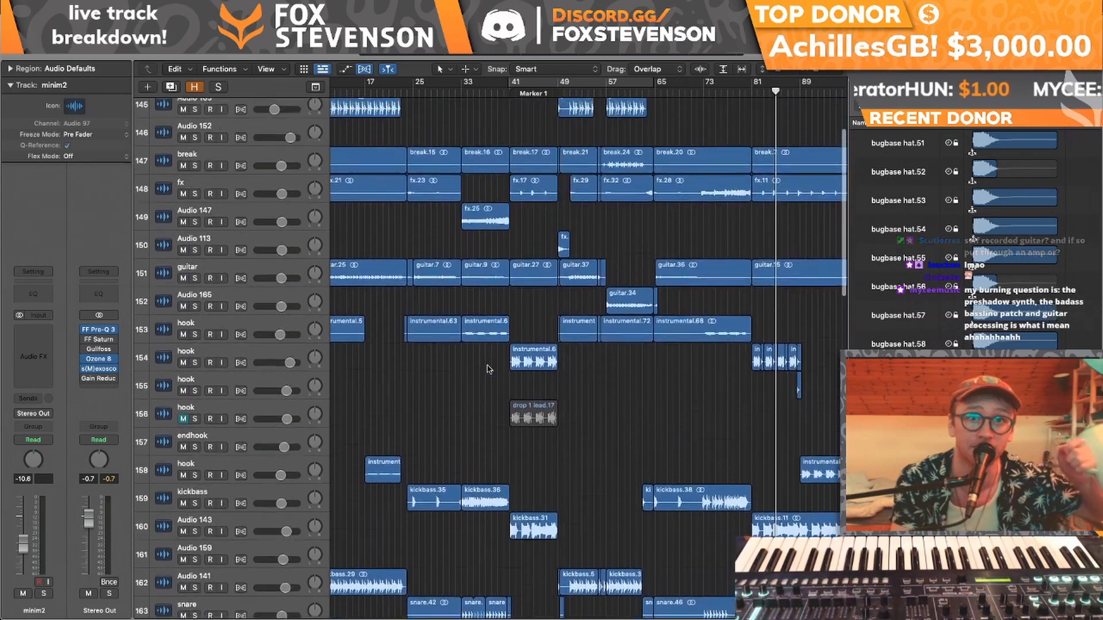
scroll(488, 369, "up", 3)
scroll(489, 370, "right", 6)
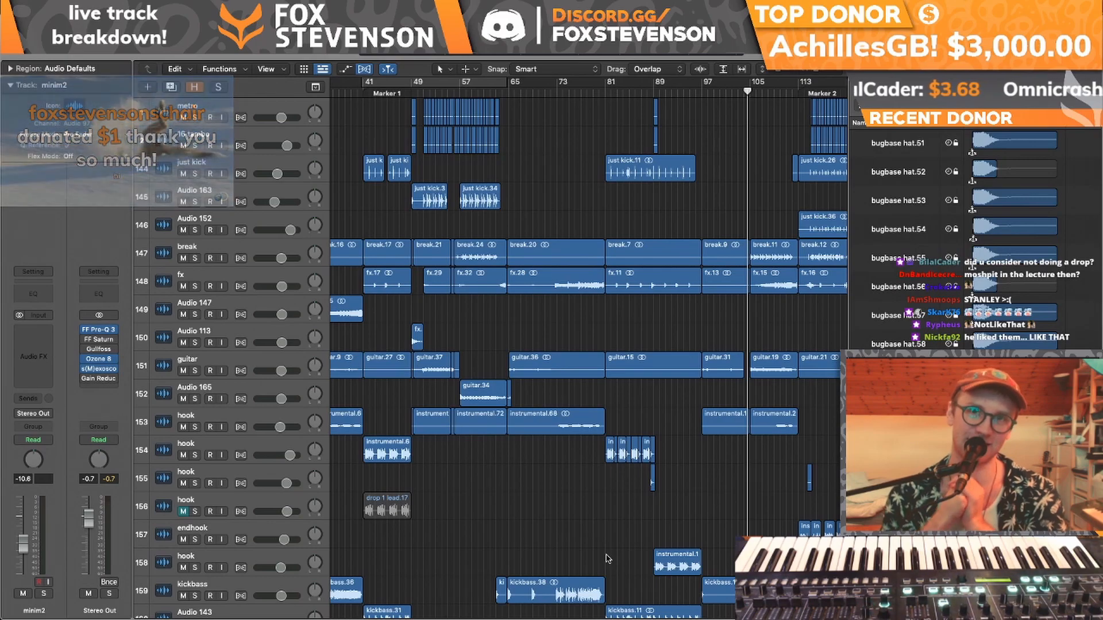
- Play the arrangement from about bar 21 and unmute the lead vocal track
key("Return")
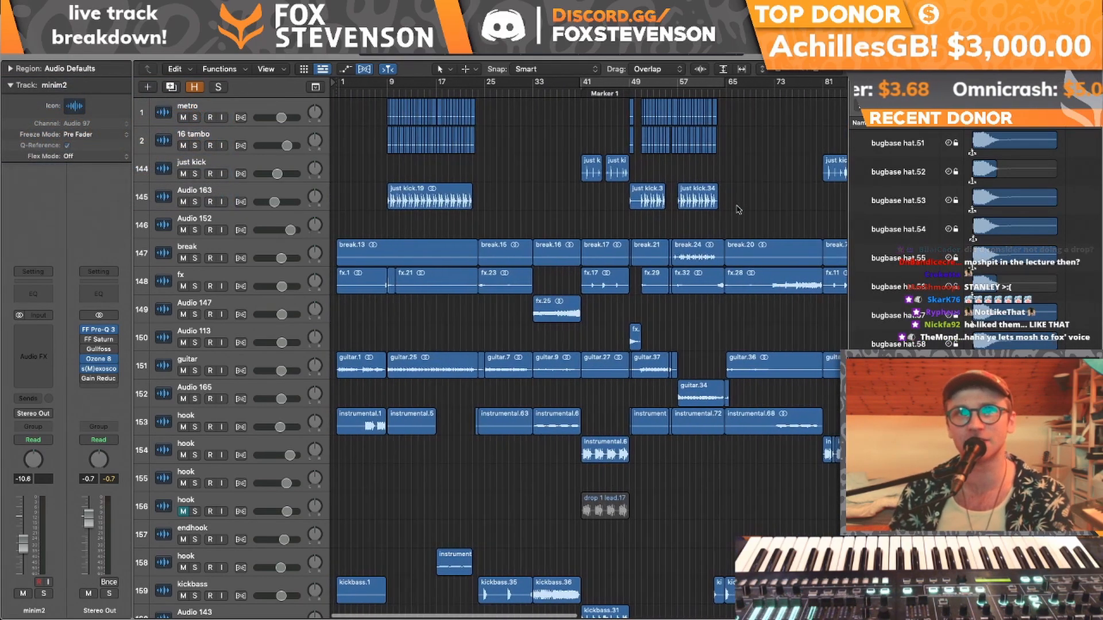
left_click(464, 94)
scroll(488, 190, "down", 10)
key("space")
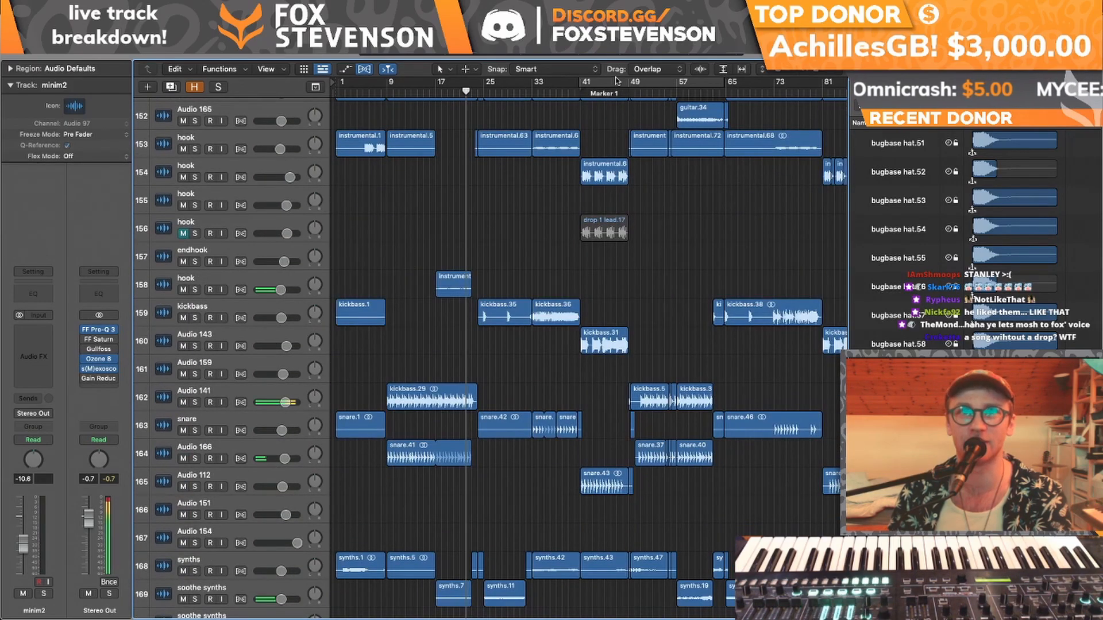
scroll(517, 266, "down", 20)
scroll(484, 367, "up", 7)
left_click(183, 426)
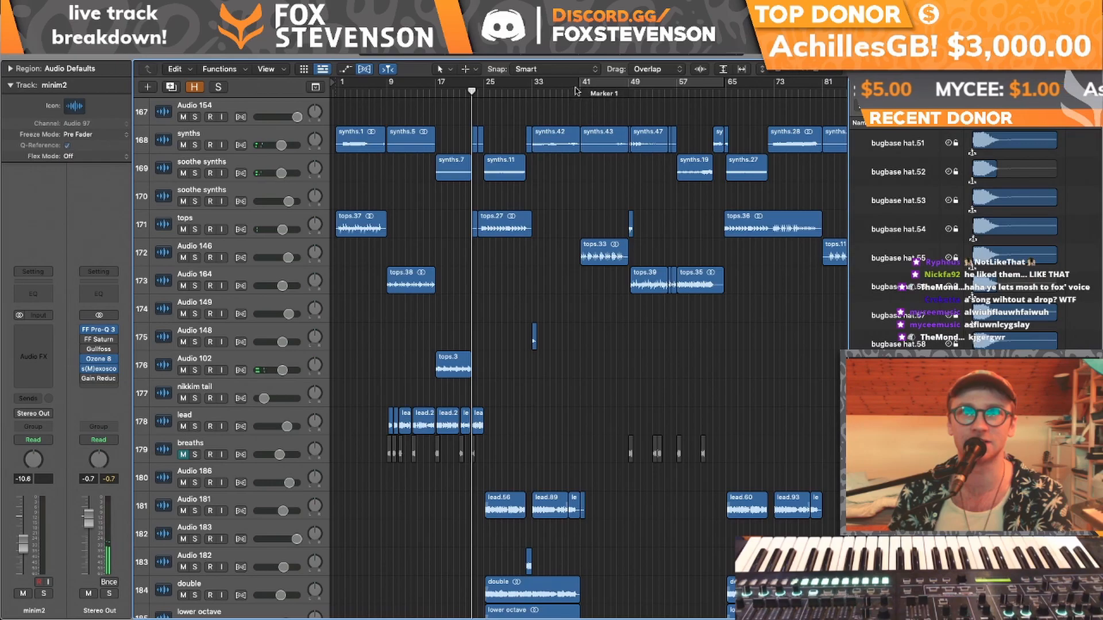
- Mark bars 25 to 41 as the cycle range, but play from about bar 16 with cycling off
left_click_drag(578, 83, 484, 81)
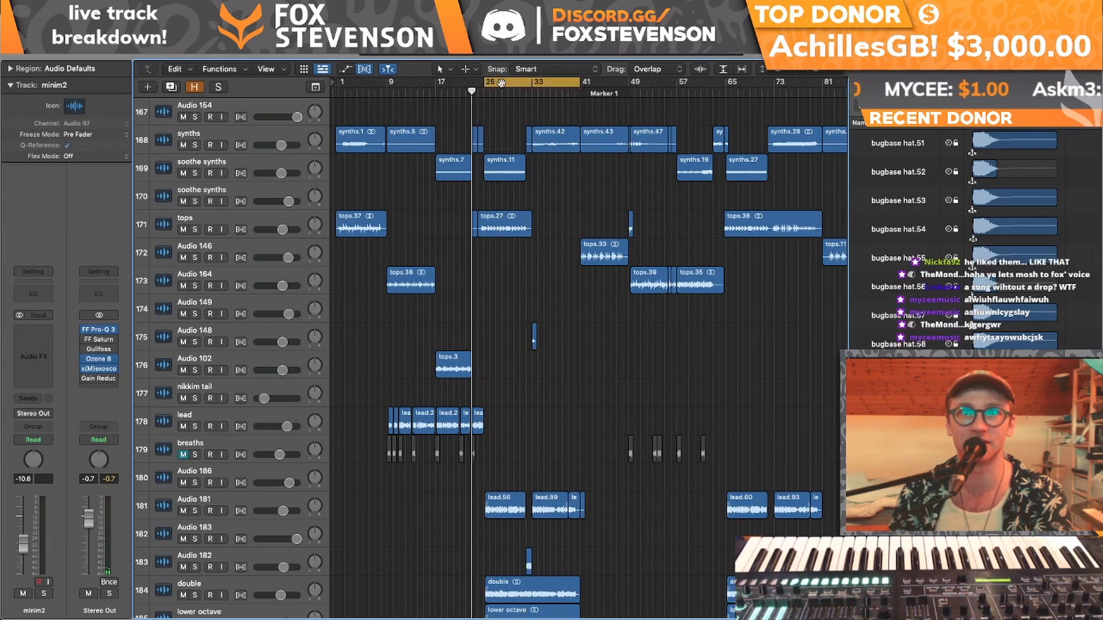
right_click(502, 83)
left_click(400, 87)
key("c")
left_click(435, 91)
key("space")
key("super+Right")
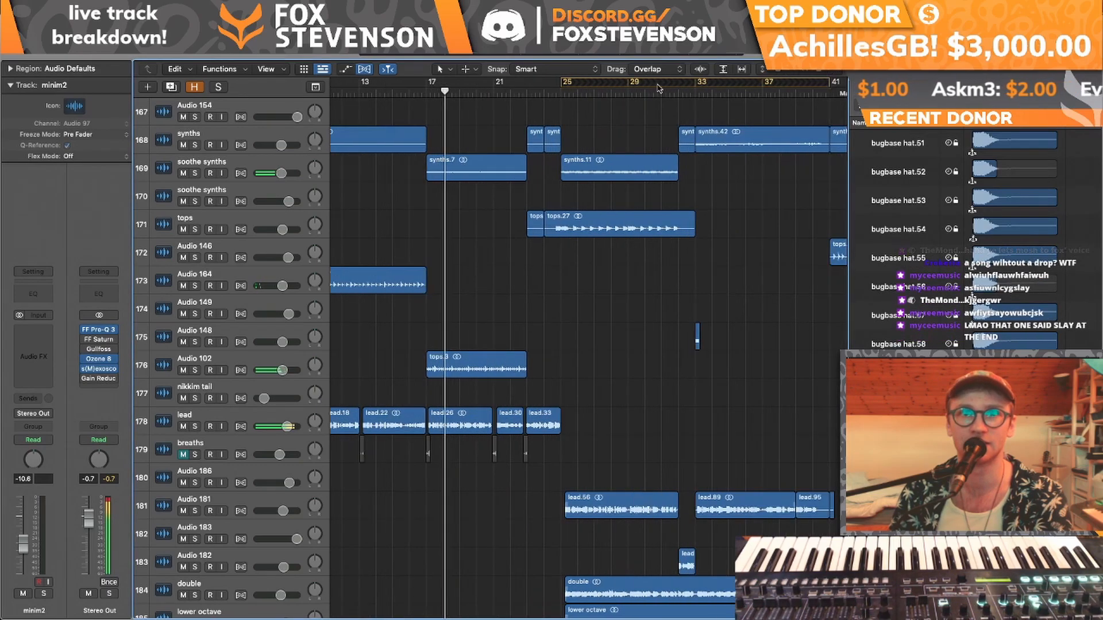
left_click_drag(589, 84, 585, 80)
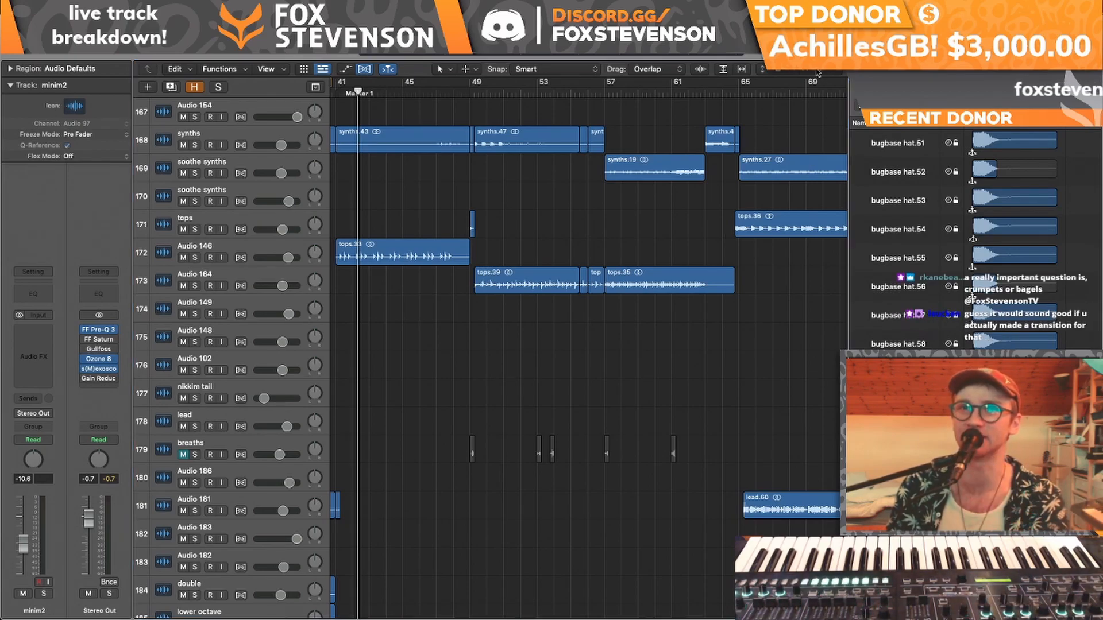
- Select the shouts track below the vocal stems
left_click_drag(823, 69, 817, 68)
scroll(722, 217, "down", 3)
scroll(723, 218, "down", 10)
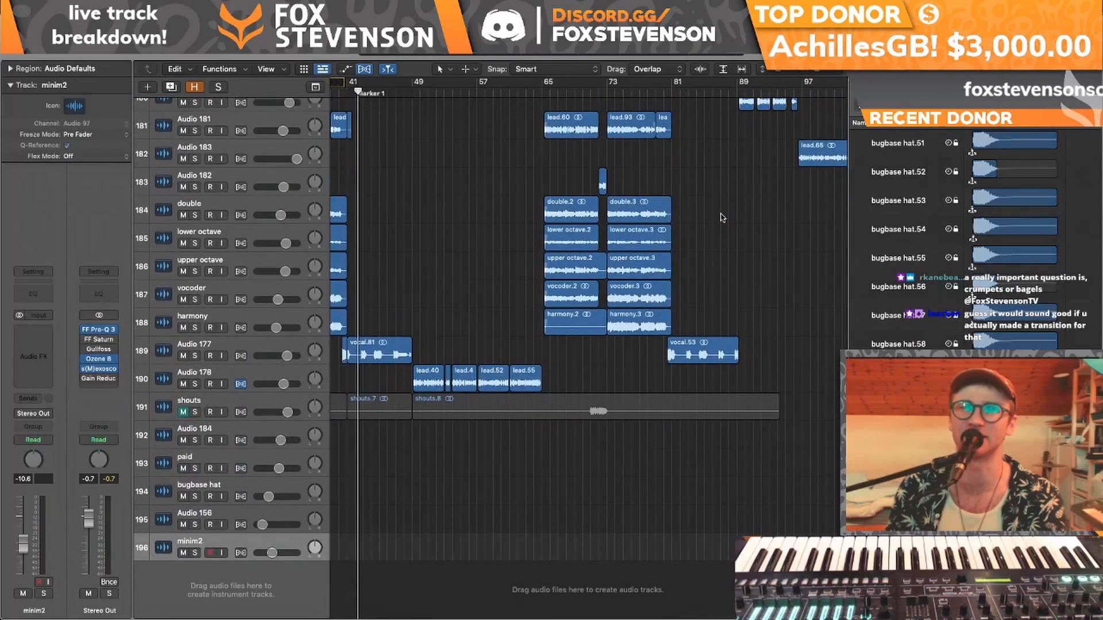
right_click(189, 412)
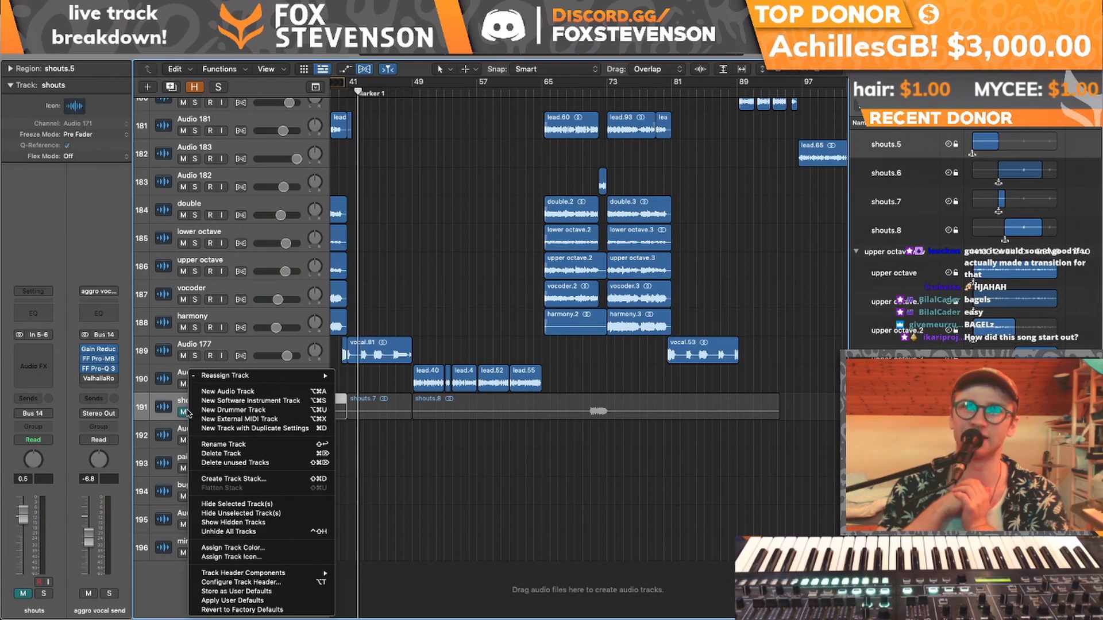
scroll(410, 254, "down", 1)
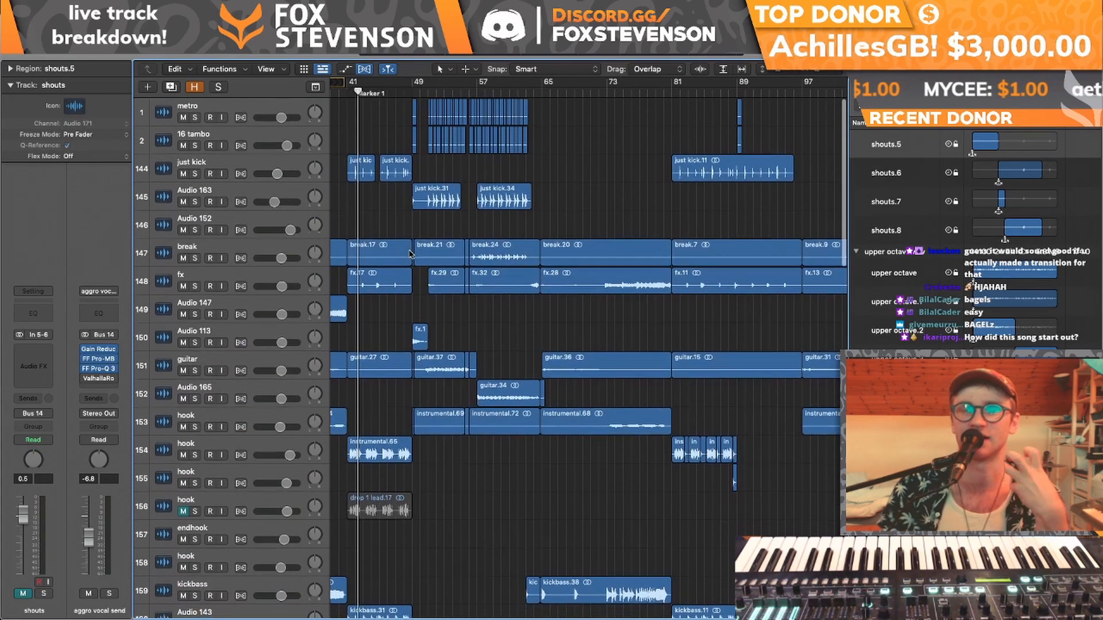
- Examine how the drum, hook, vocal and shouts regions are laid out from bar 25 to beyond Marker 2
scroll(401, 152, "left", 3)
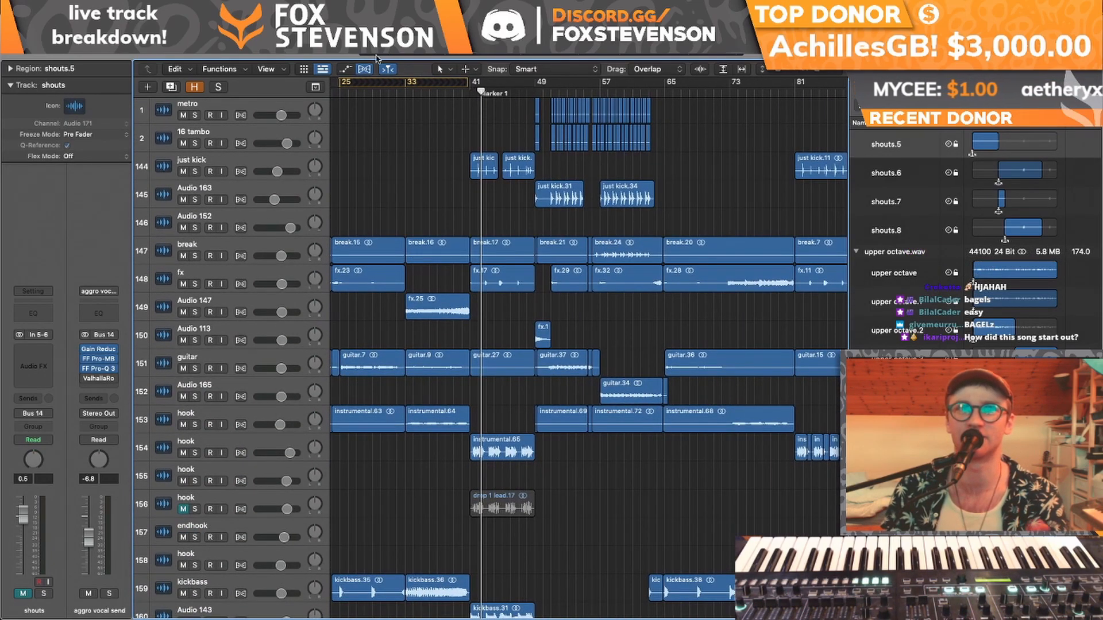
scroll(395, 190, "down", 15)
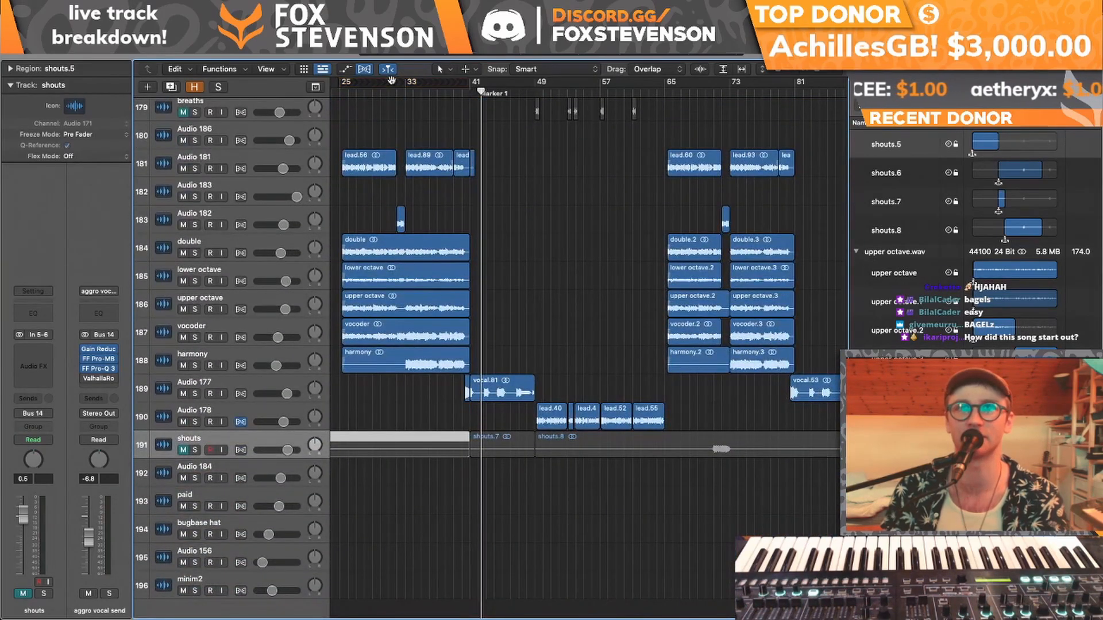
scroll(498, 189, "right", 10)
scroll(605, 297, "up", 20)
scroll(606, 297, "right", 1)
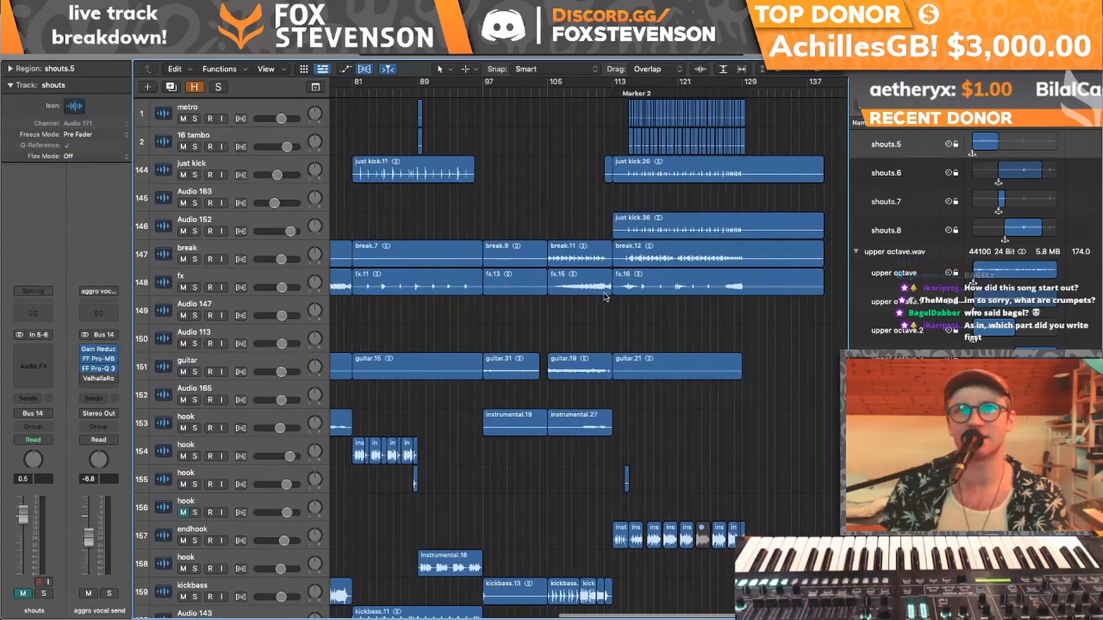
scroll(605, 297, "down", 10)
scroll(605, 297, "left", 1)
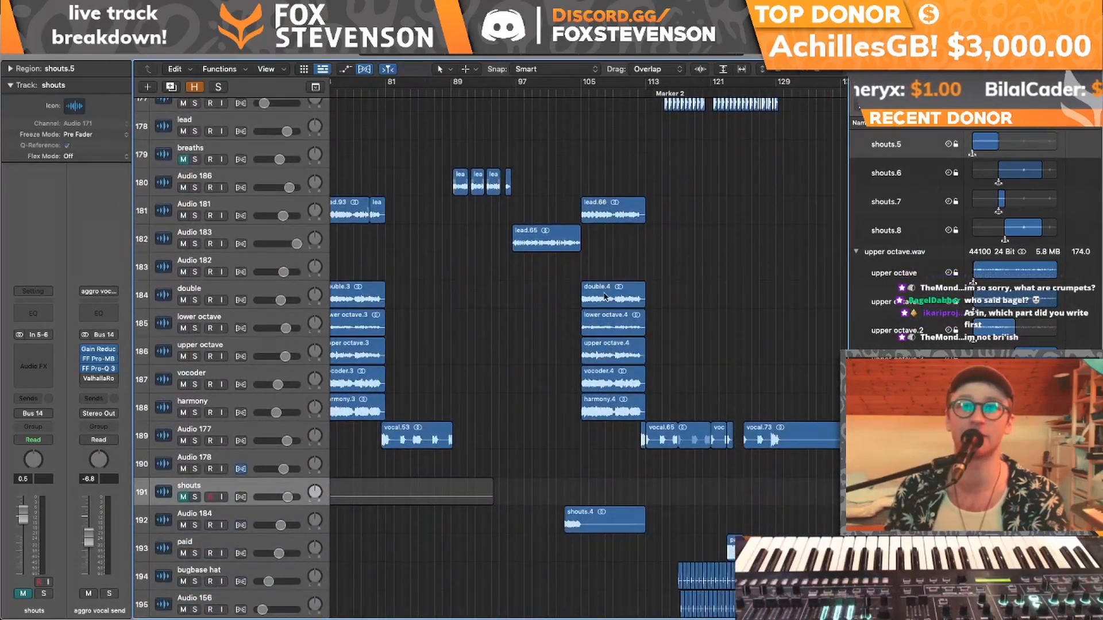
scroll(605, 296, "left", 6)
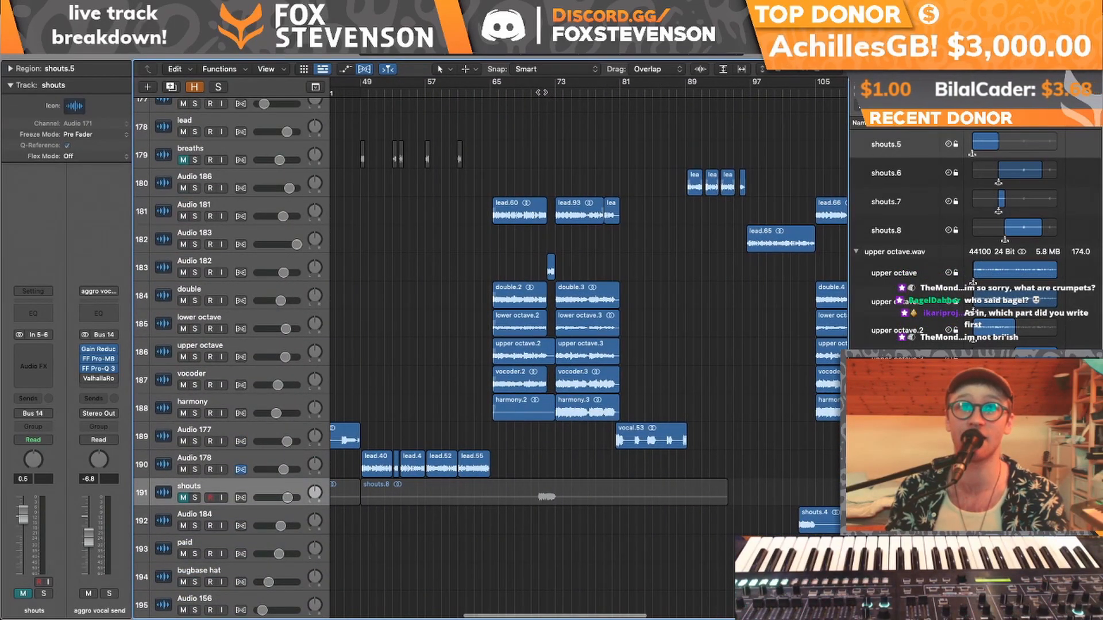
- Unmute the shouts track and play it in context from about bar 70
left_click(540, 92)
left_click(182, 497)
key("space")
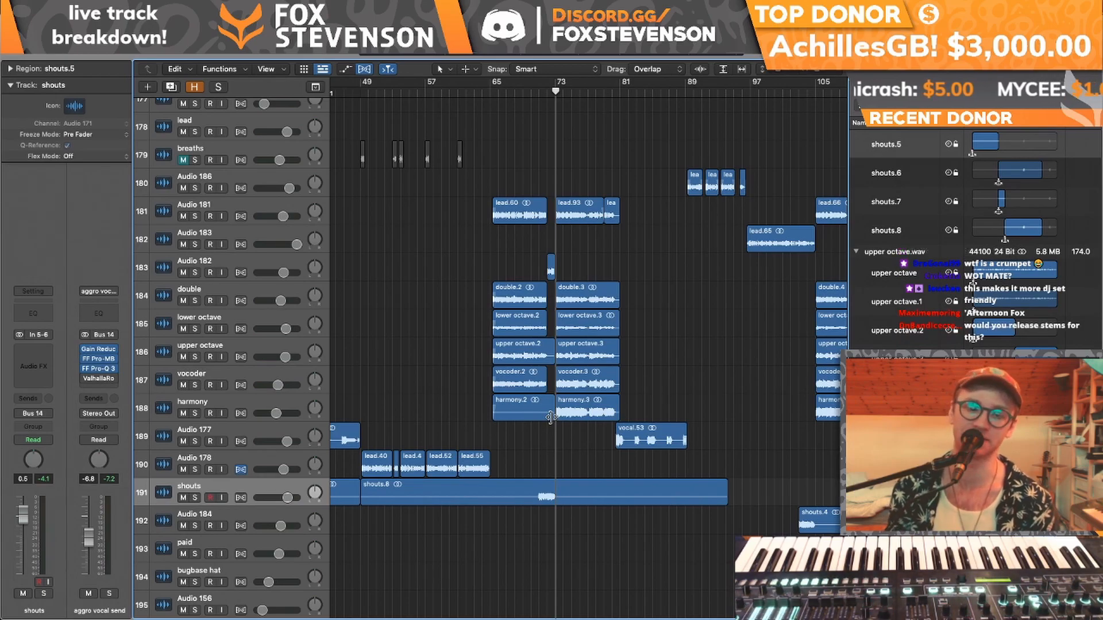
- Set a cycle range over bars 81 to 89 and play the hook, Audio 143 and Audio 112 parts there
scroll(551, 418, "left", 10)
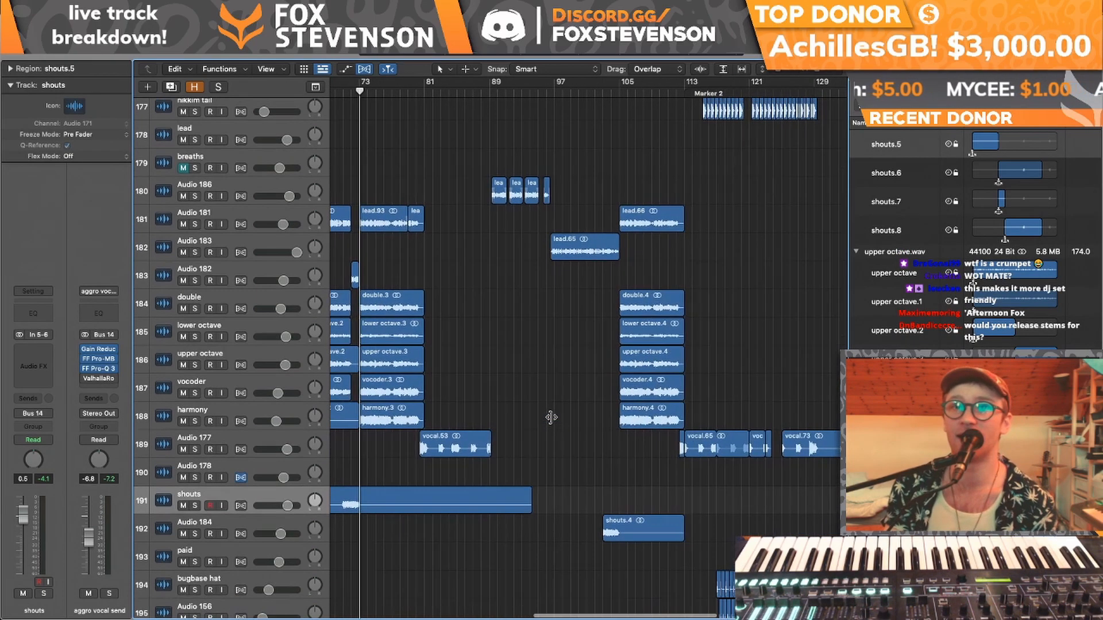
scroll(552, 417, "up", 5)
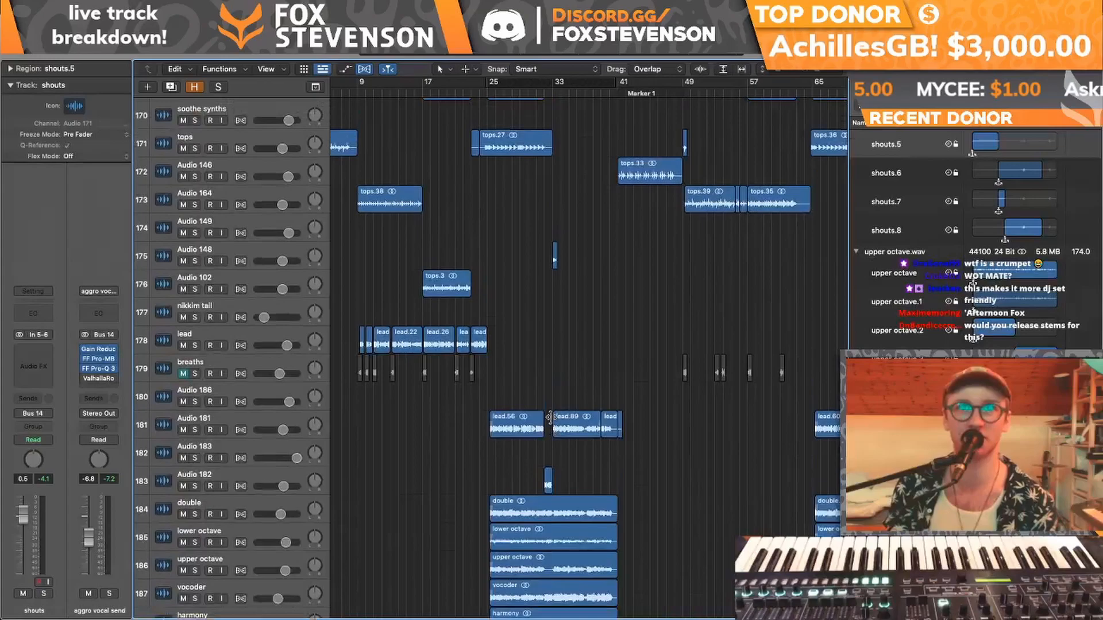
scroll(551, 418, "up", 2)
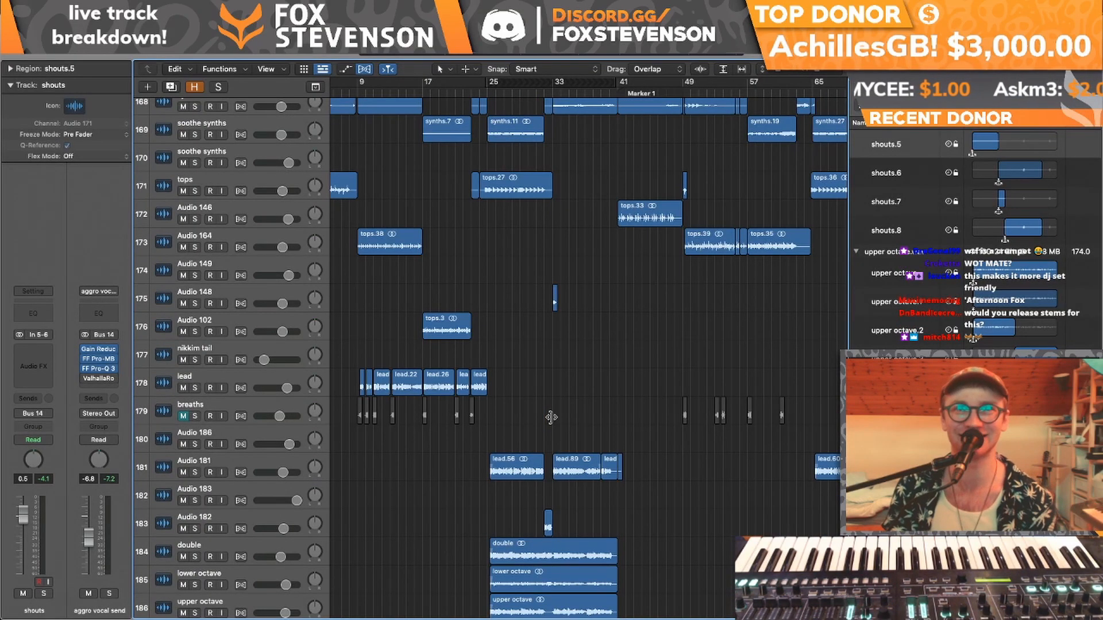
scroll(551, 418, "up", 12)
scroll(551, 417, "right", 6)
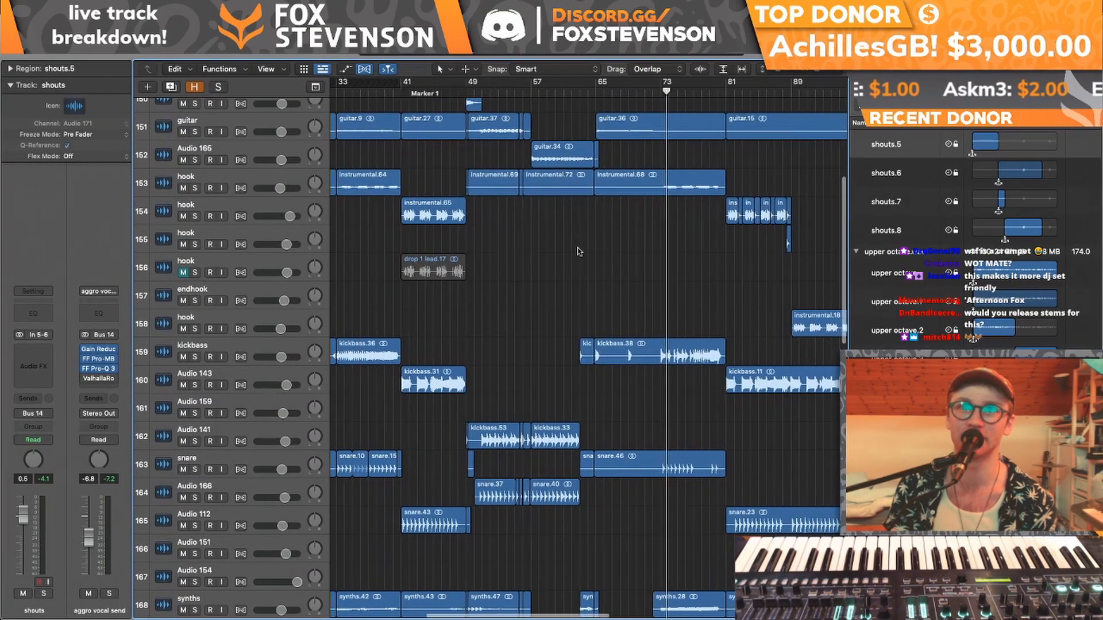
scroll(578, 252, "right", 5)
left_click_drag(577, 82, 642, 85)
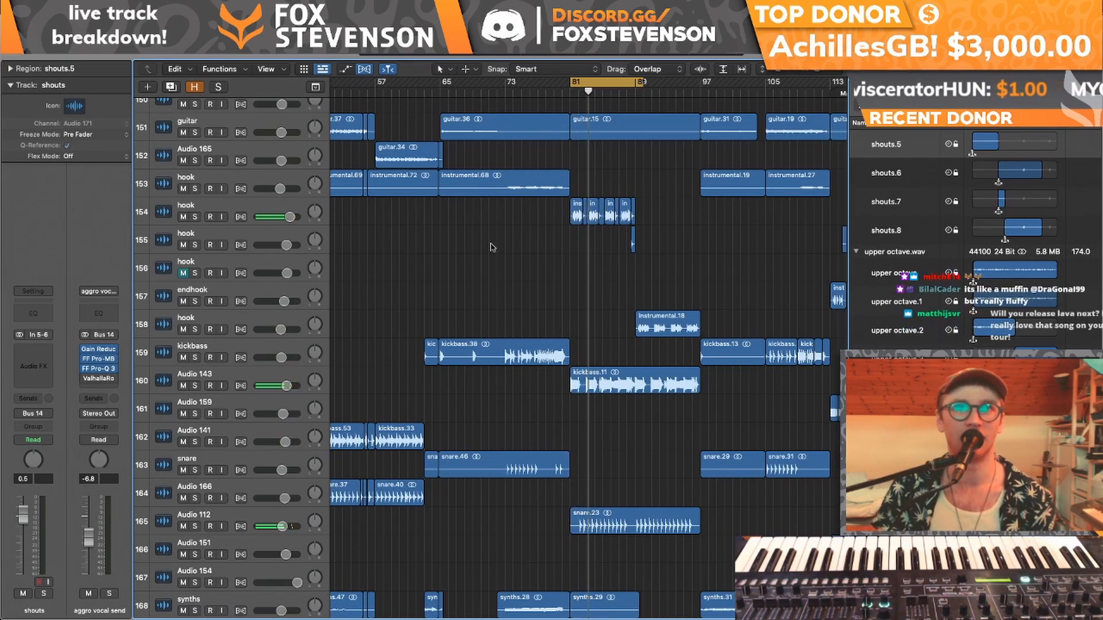
- Look through the synth, tops, lead and layered vocal tracks from bar 9 onward to the Marker 2 section
scroll(522, 239, "down", 10)
scroll(522, 239, "left", 15)
scroll(522, 239, "down", 5)
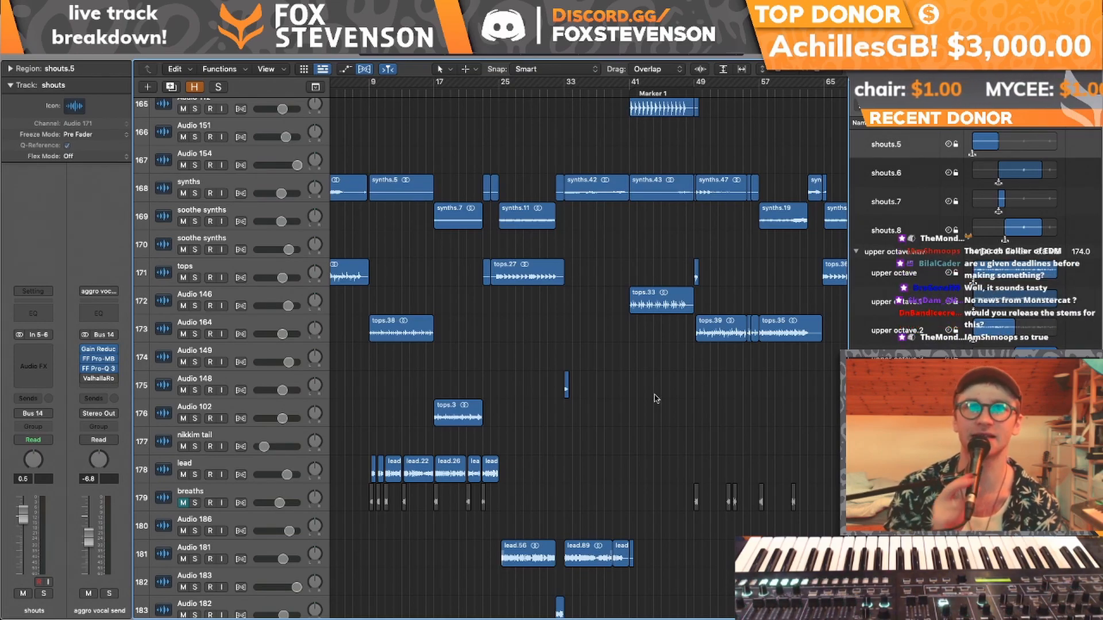
scroll(628, 371, "right", 10)
scroll(627, 371, "down", 4)
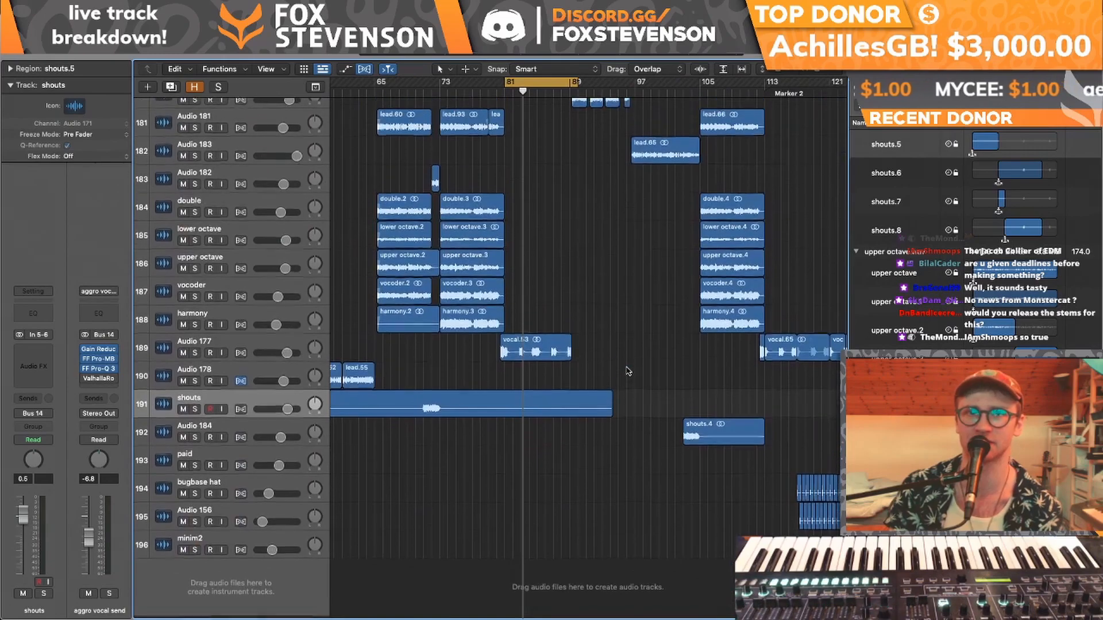
scroll(555, 179, "up", 10)
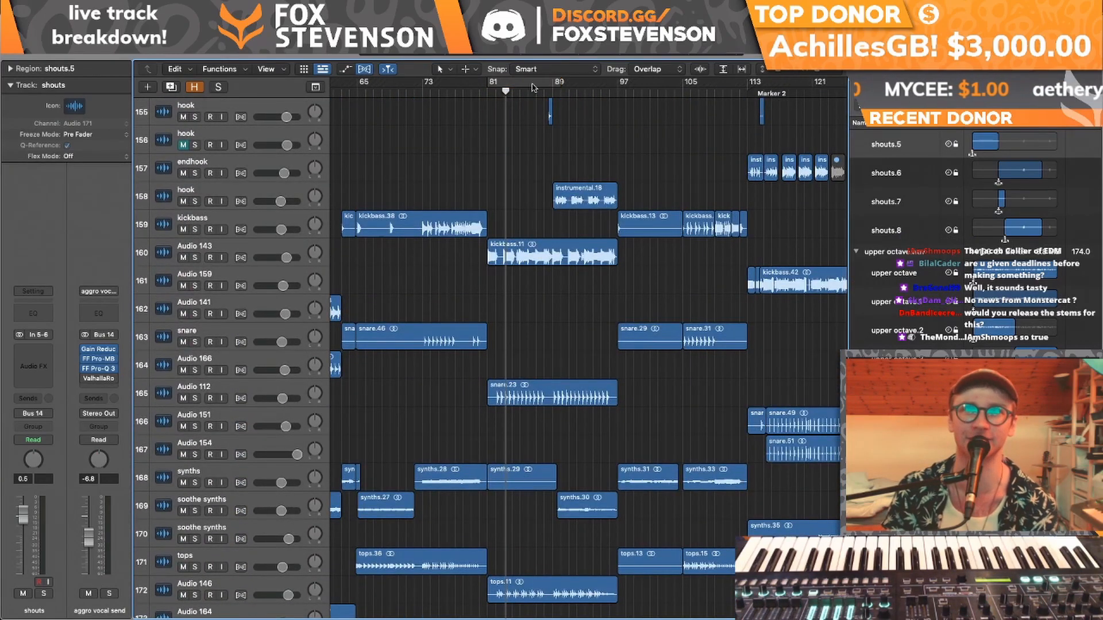
scroll(598, 234, "right", 8)
scroll(598, 235, "down", 7)
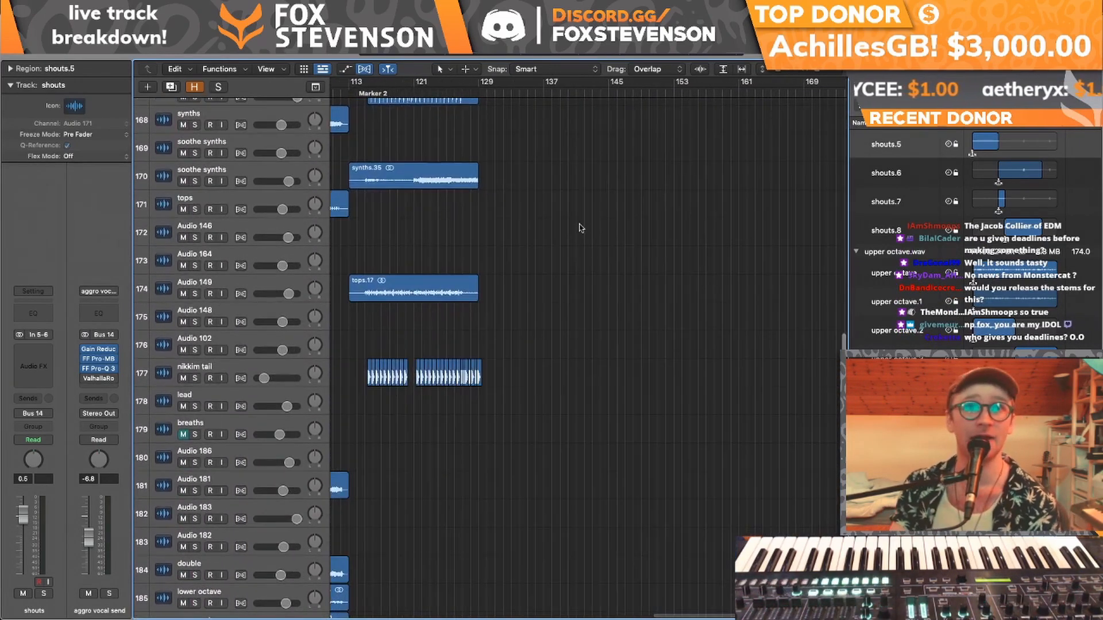
- Set the cycle range to bars 113 to 129 and mute the soothe synths track containing synths.35
scroll(425, 387, "left", 3)
left_click_drag(489, 81, 617, 82)
scroll(597, 194, "up", 8)
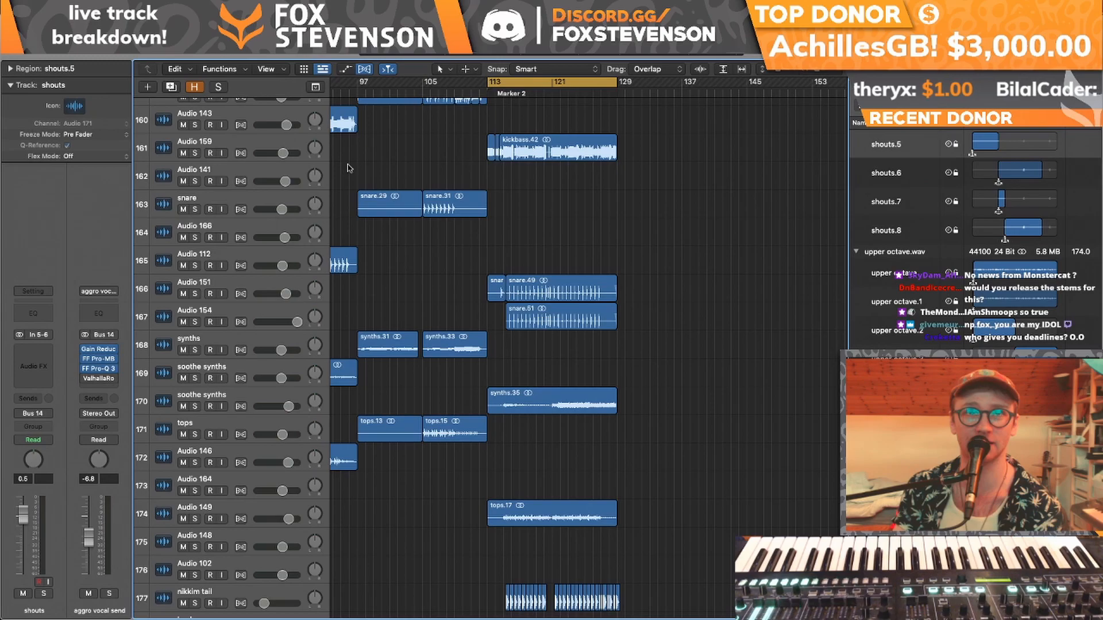
left_click(182, 406)
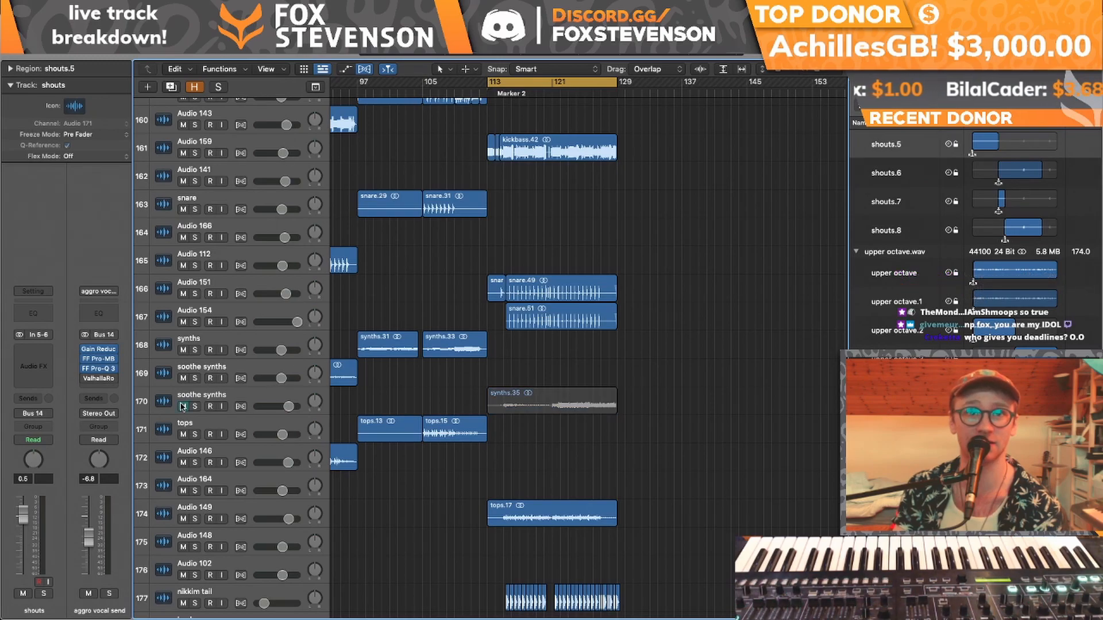
- Mute the endhook track and play the cycled section from Marker 2 without it
scroll(318, 391, "up", 10)
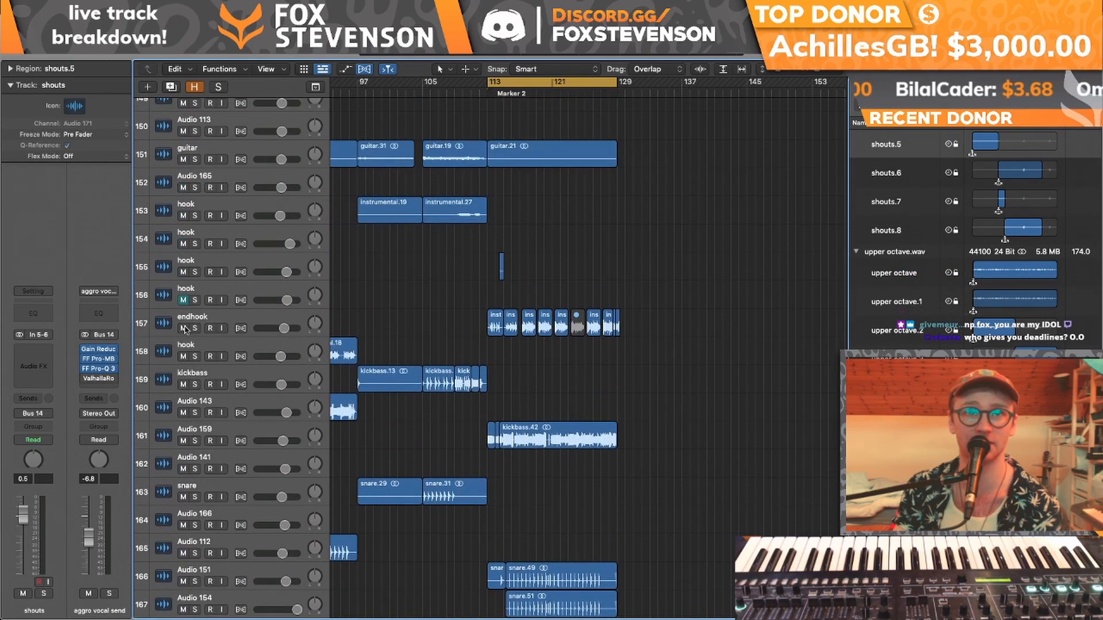
left_click(183, 329)
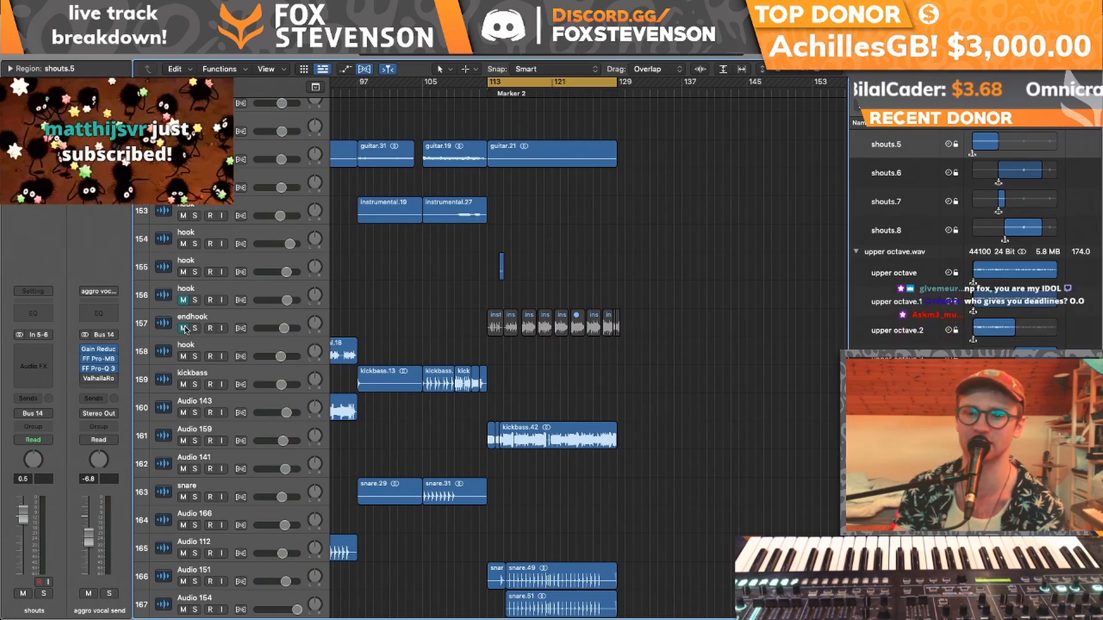
key("space")
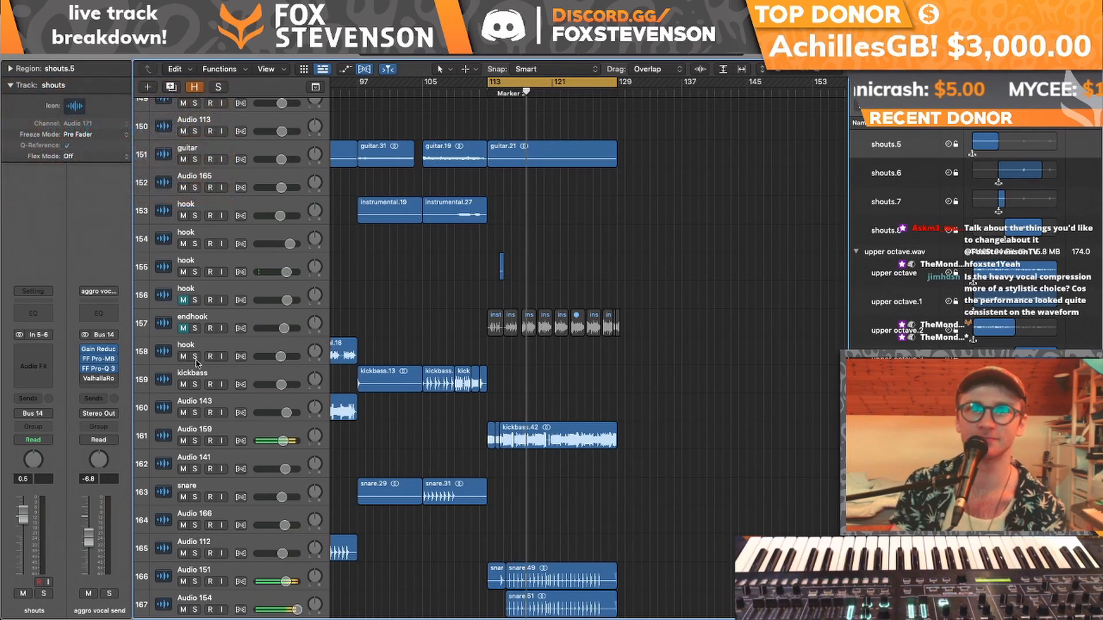
- Audition the drop without the bugbase hat, restore the hat, and mute the Audio 177 vocal track
scroll(544, 369, "down", 15)
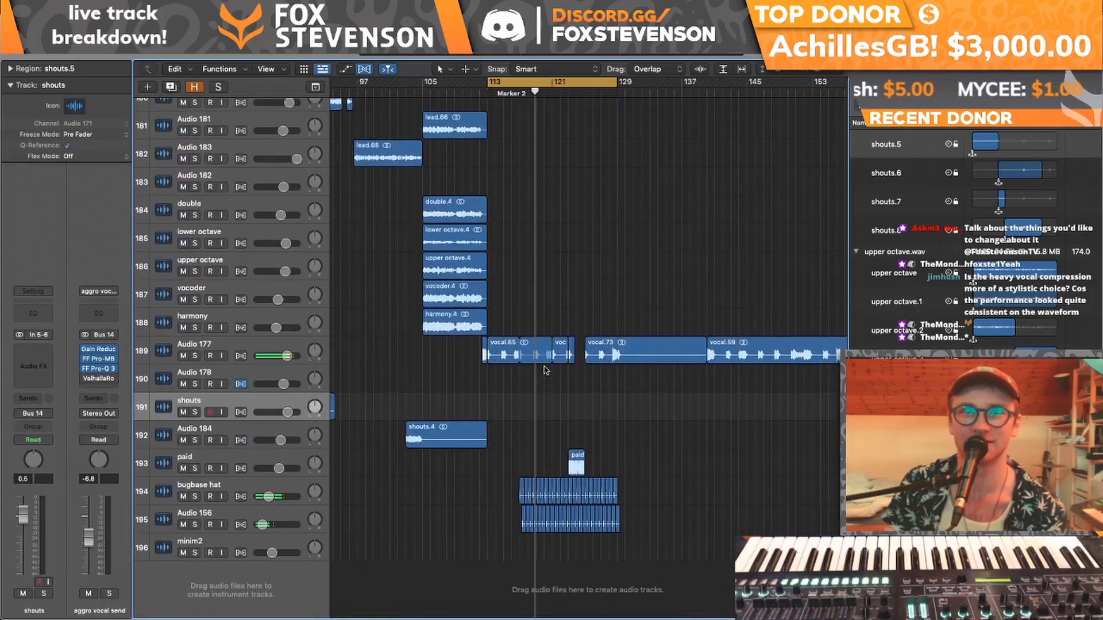
left_click(183, 496)
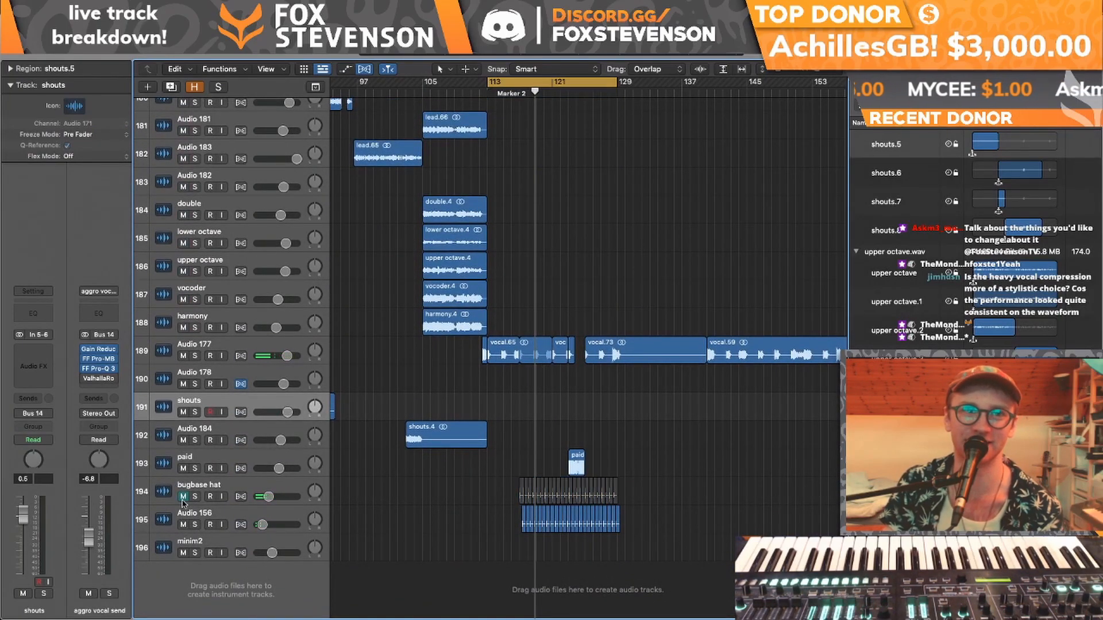
left_click(183, 497)
left_click(183, 355)
key("space")
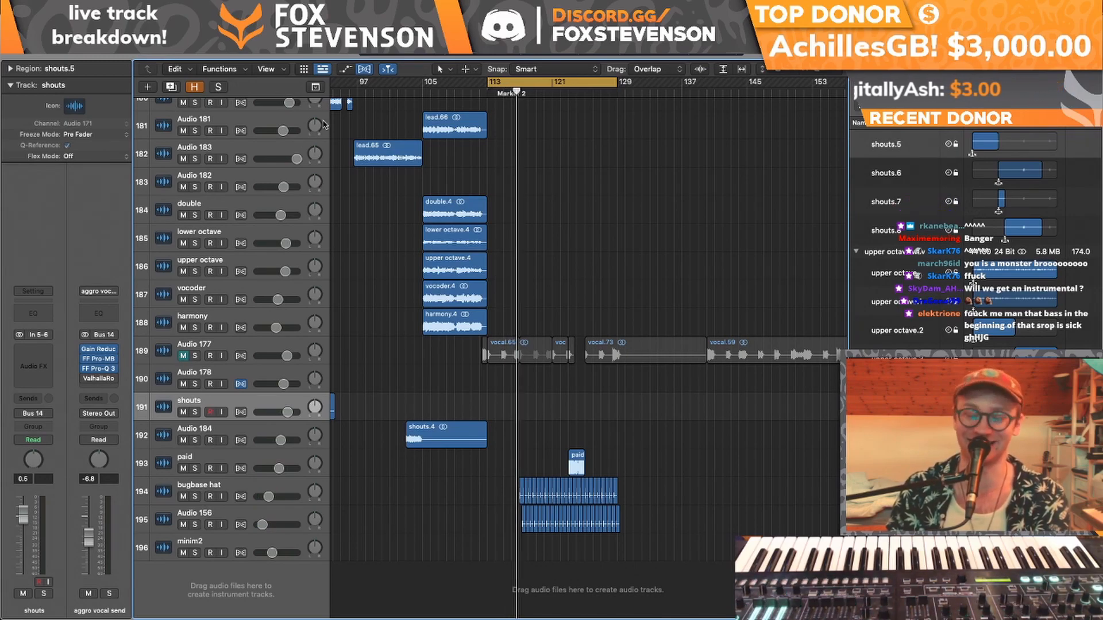
- Set the cycle range to bars 33 to 41, over the layered vocals leading up to Marker 1
scroll(552, 262, "left", 10)
key("x")
key("x")
scroll(551, 262, "up", 10)
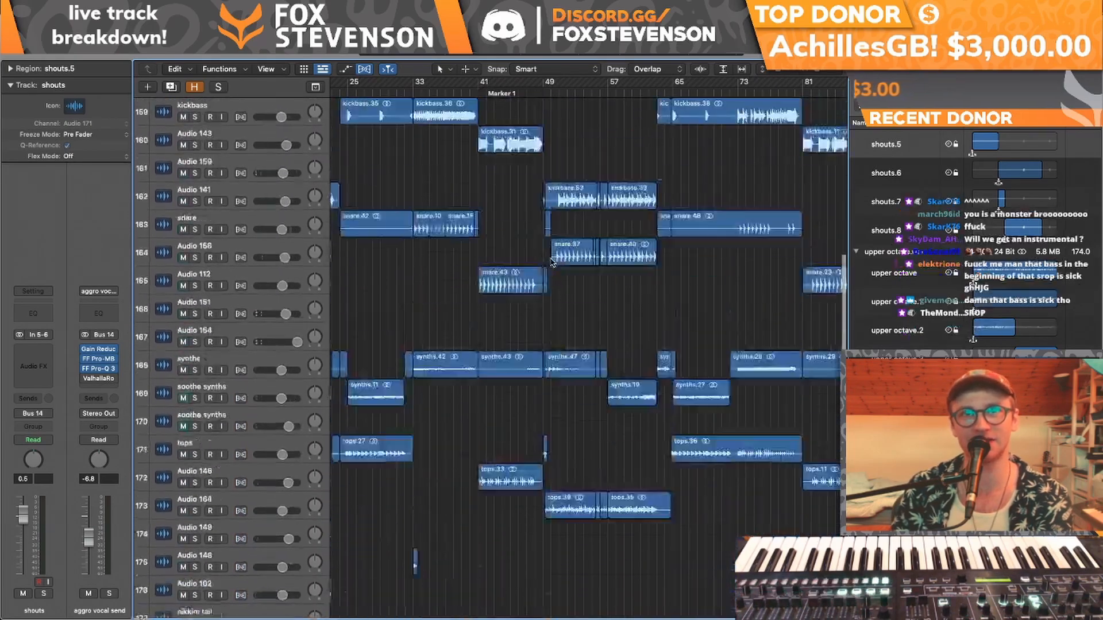
scroll(551, 262, "down", 10)
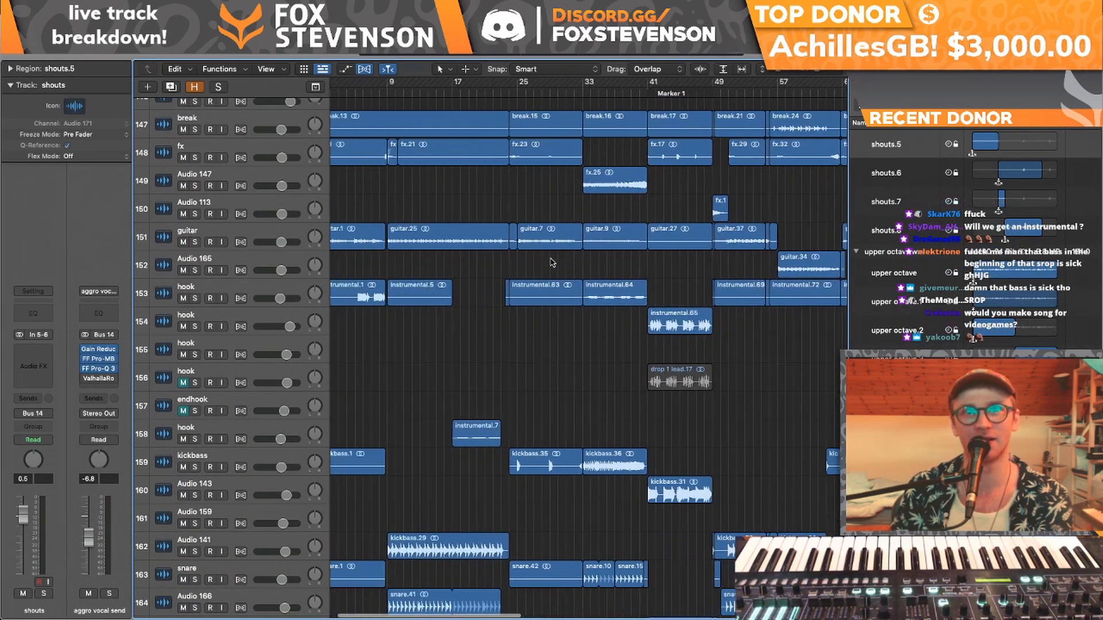
scroll(552, 261, "left", 5)
scroll(553, 263, "down", 10)
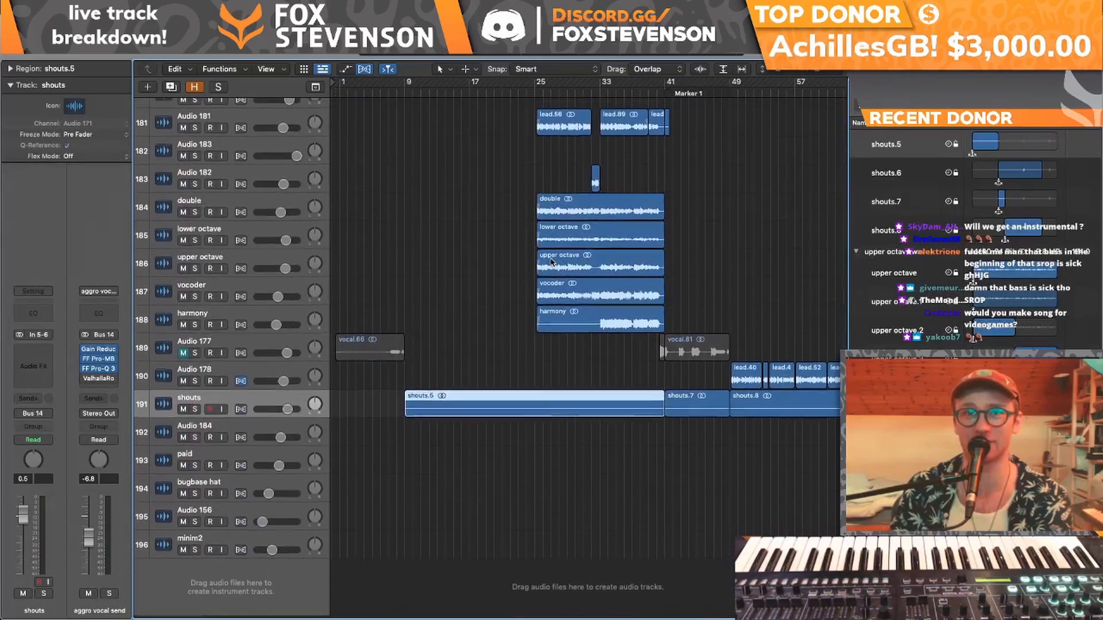
left_click_drag(600, 83, 664, 85)
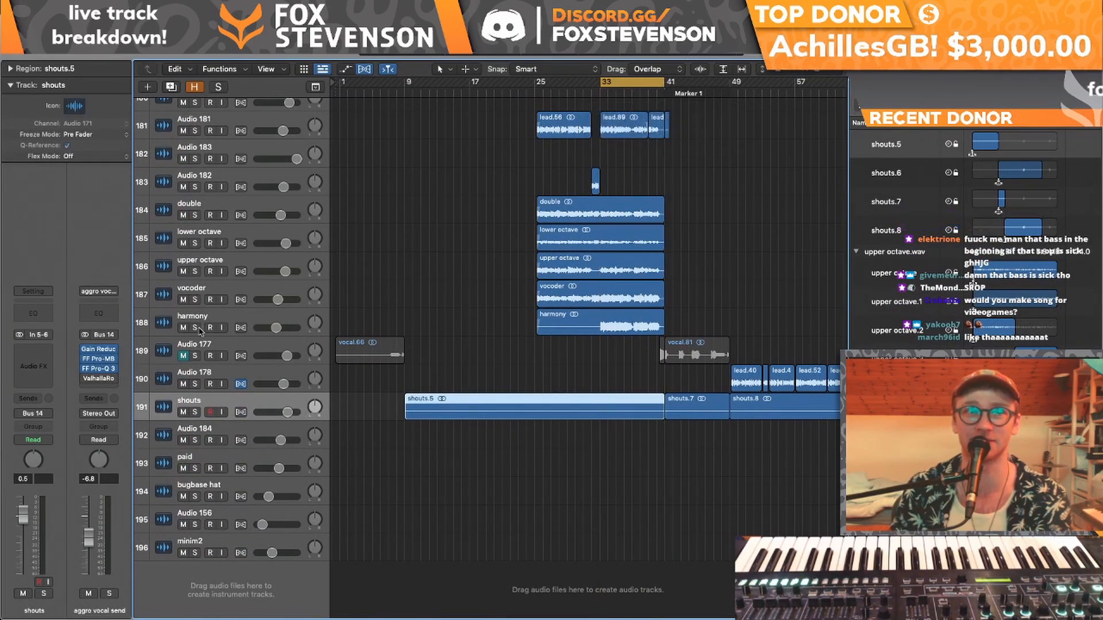
- Solo and play the harmony and Audio 181 tracks together, setting the harmony volume to -5.1 dB
left_click(195, 327)
left_click(194, 131)
key("space")
left_click_drag(276, 328, 277, 328)
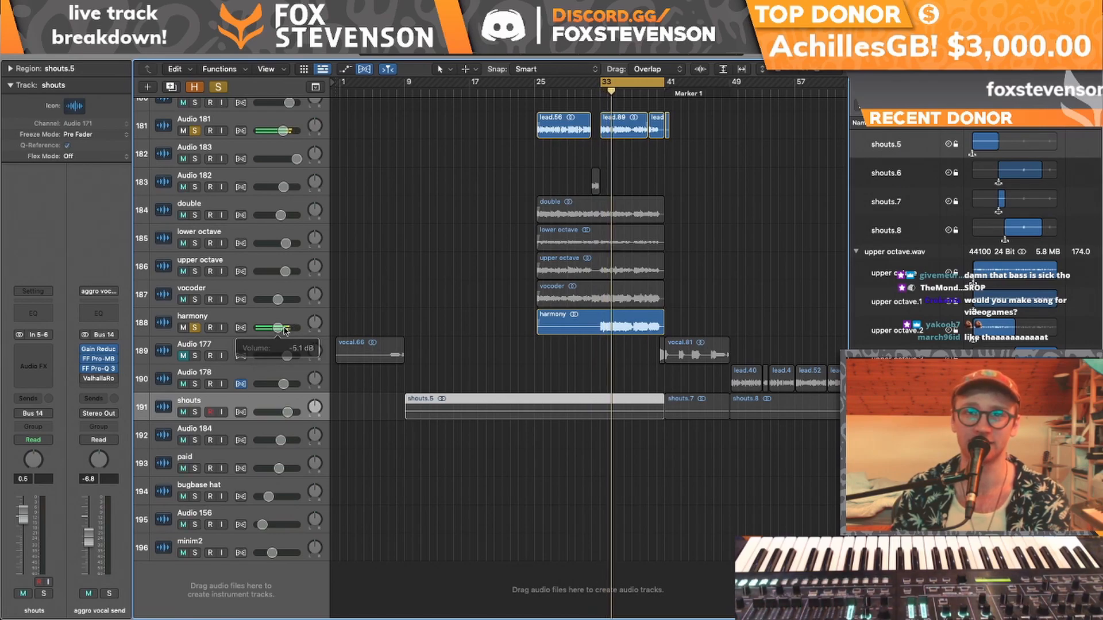
left_click(248, 320)
- Take the harmony and Audio 181 tracks out of solo
scroll(248, 320, "up", 15)
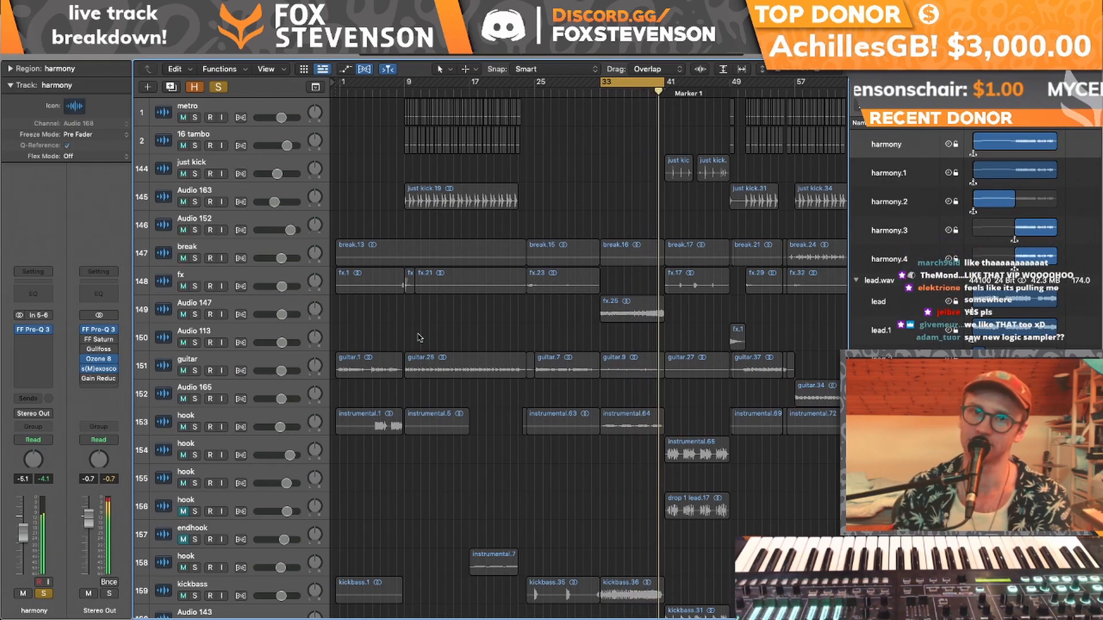
scroll(432, 333, "down", 15)
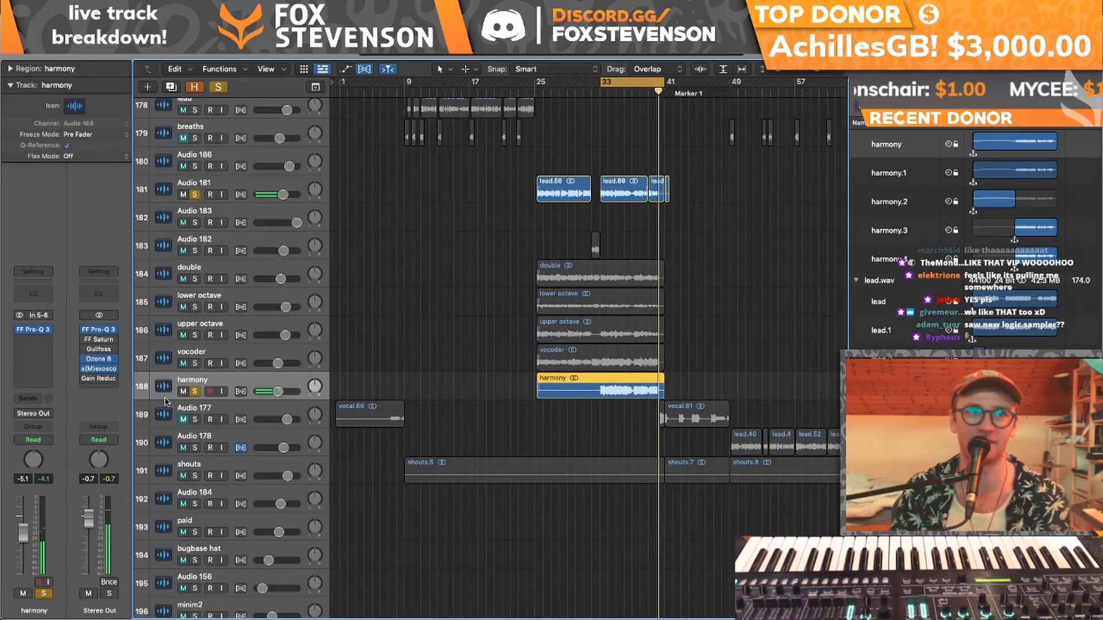
left_click(195, 393)
left_click(195, 195)
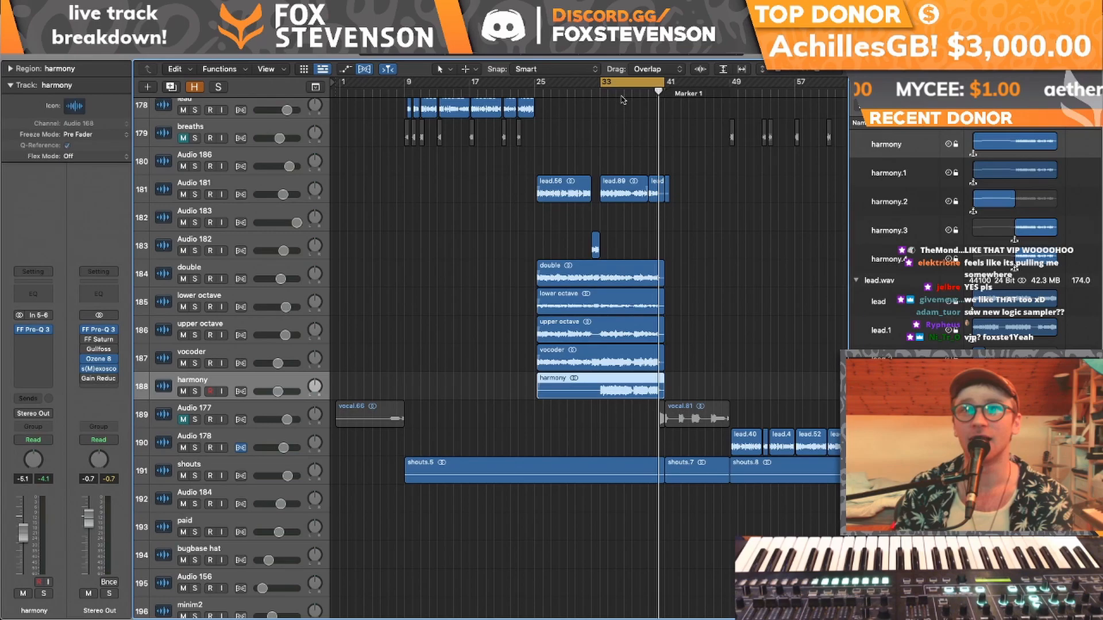
- Set the cycle range to bars 41 to 49 and start playback from just before Marker 1
scroll(684, 205, "up", 10)
scroll(684, 205, "right", 3)
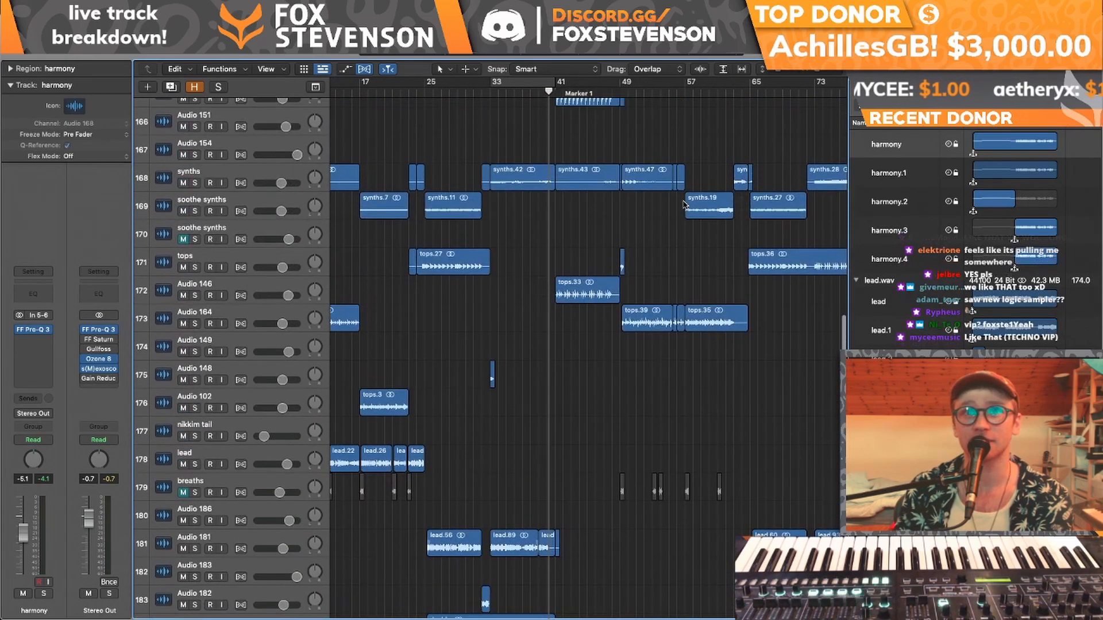
scroll(685, 205, "up", 4)
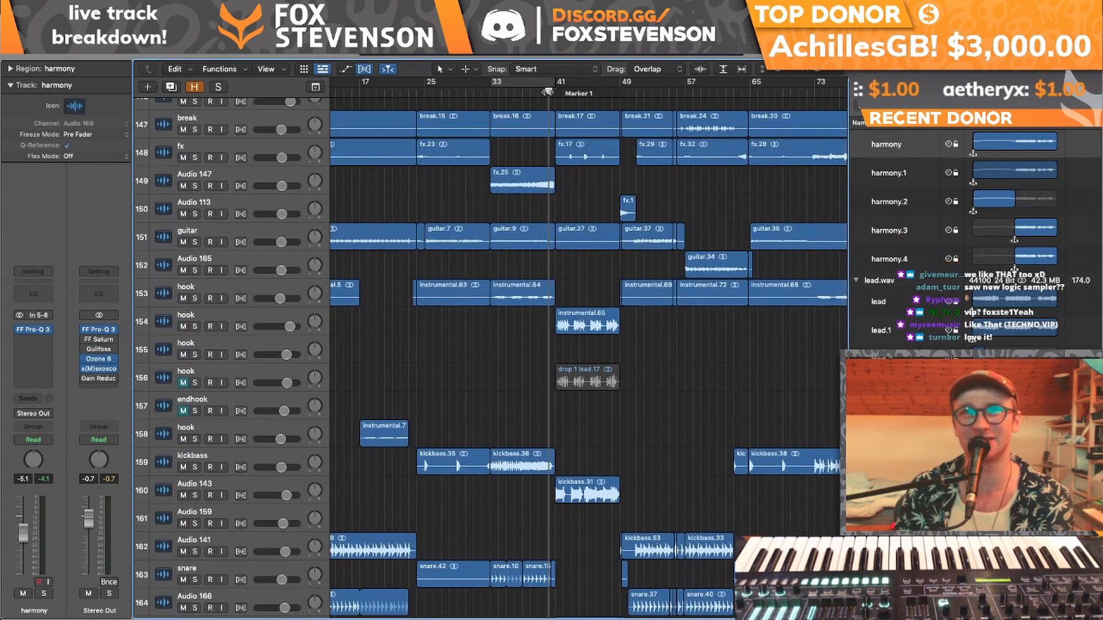
left_click_drag(554, 86, 622, 86)
left_click_drag(829, 70, 835, 70)
scroll(575, 367, "right", 7)
scroll(535, 425, "left", 3)
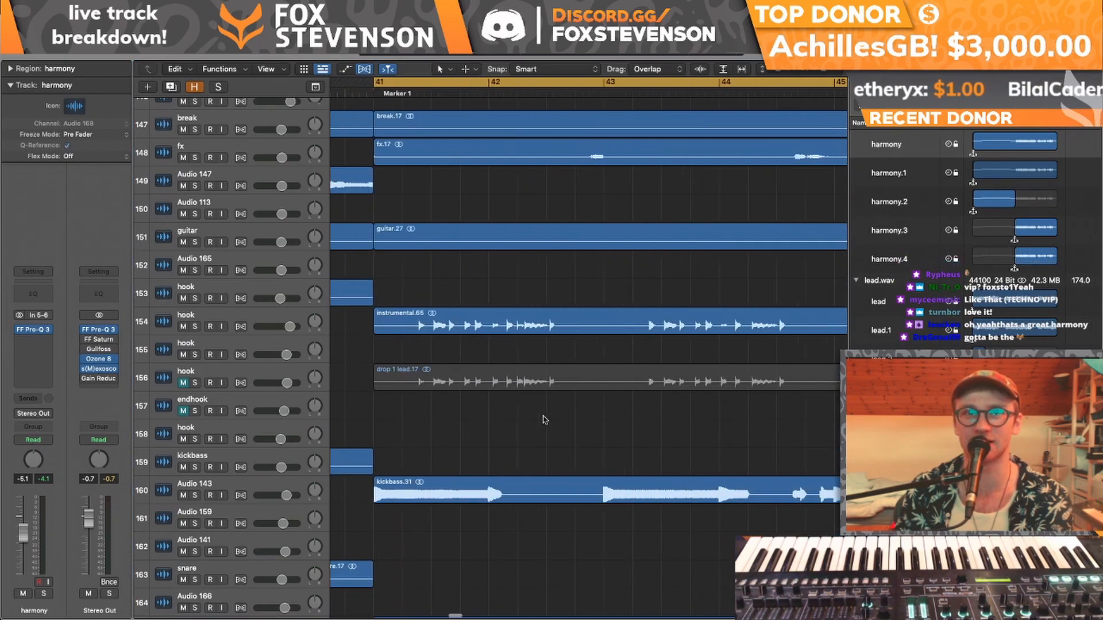
scroll(544, 419, "left", 3)
left_click_drag(833, 71, 840, 70)
key("space")
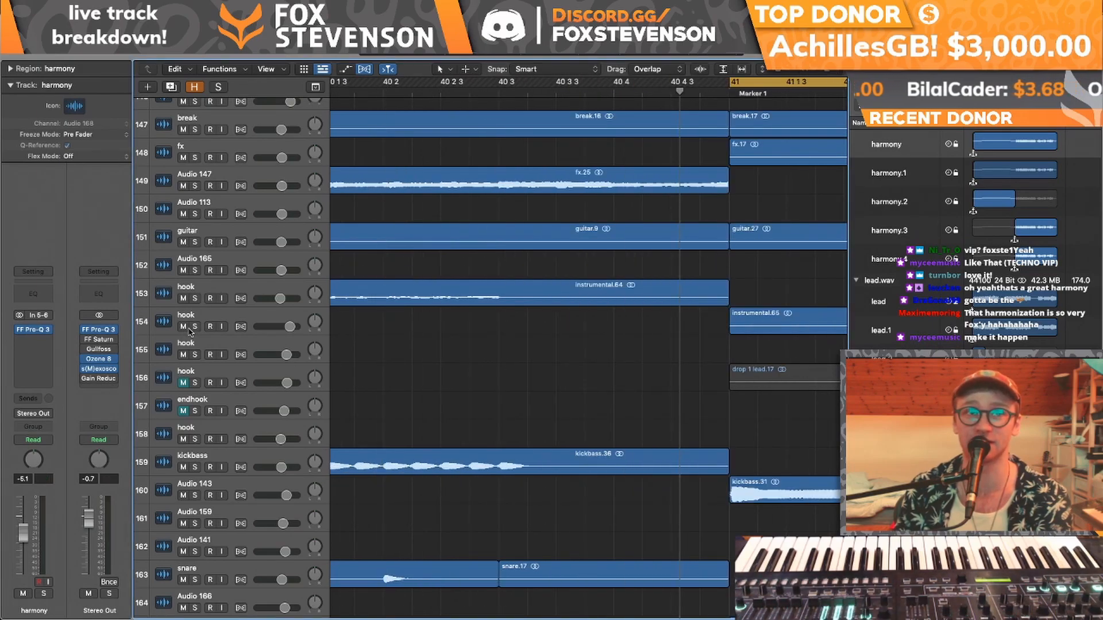
- Try shifting the instrumental.65 hook region slightly earlier, play it, undo the shift and replay the drop for comparison
left_click(194, 326)
left_click(195, 326)
left_click_drag(373, 324, 362, 452)
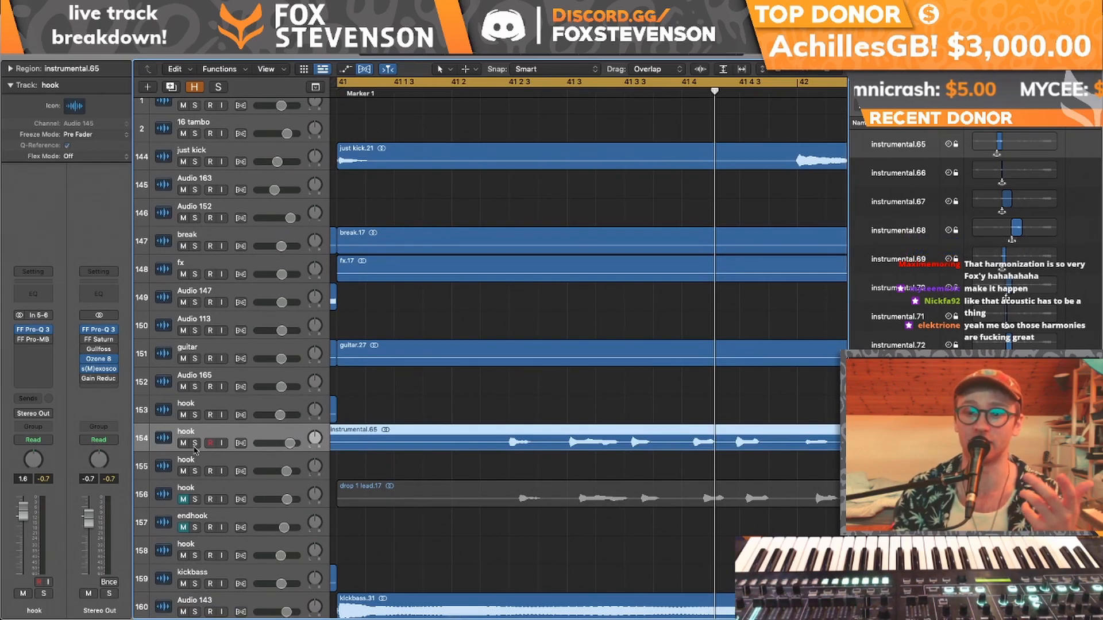
key("space")
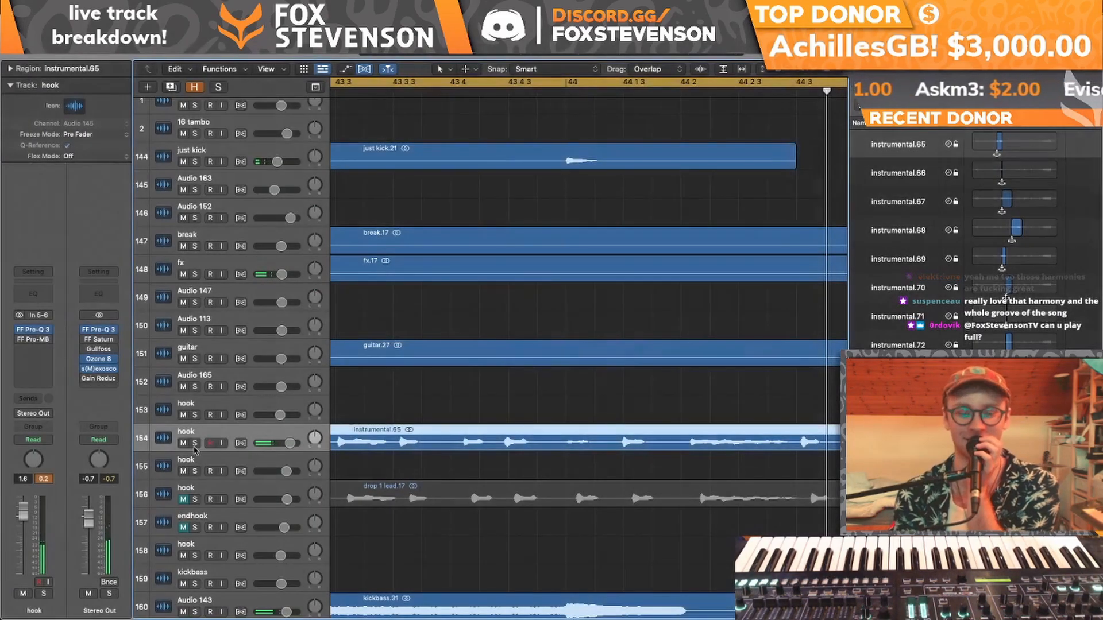
key("super+z")
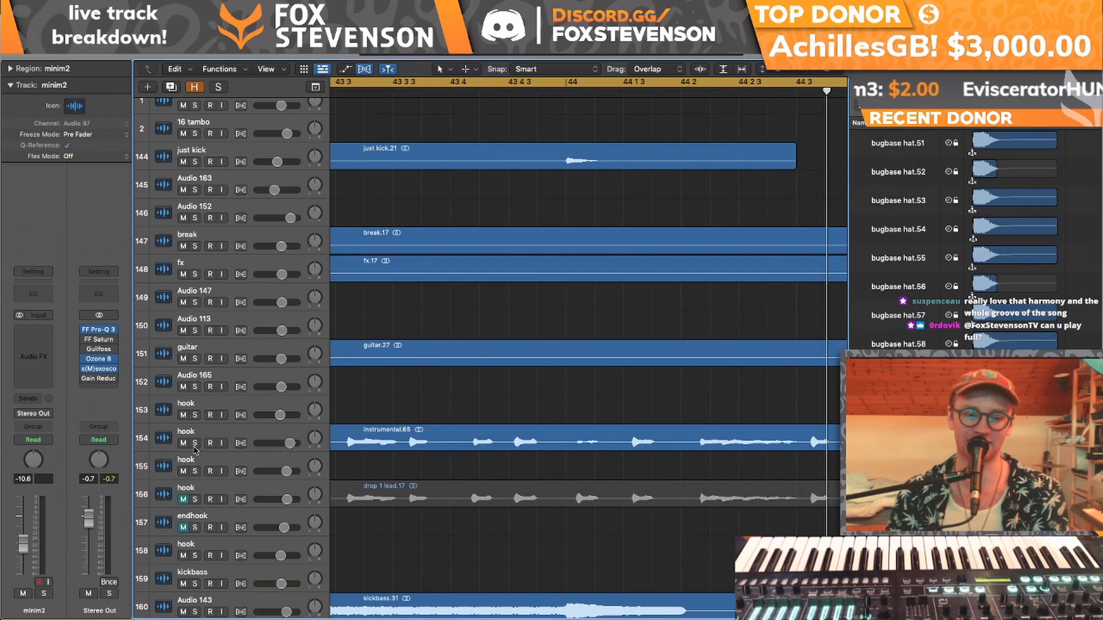
key("space")
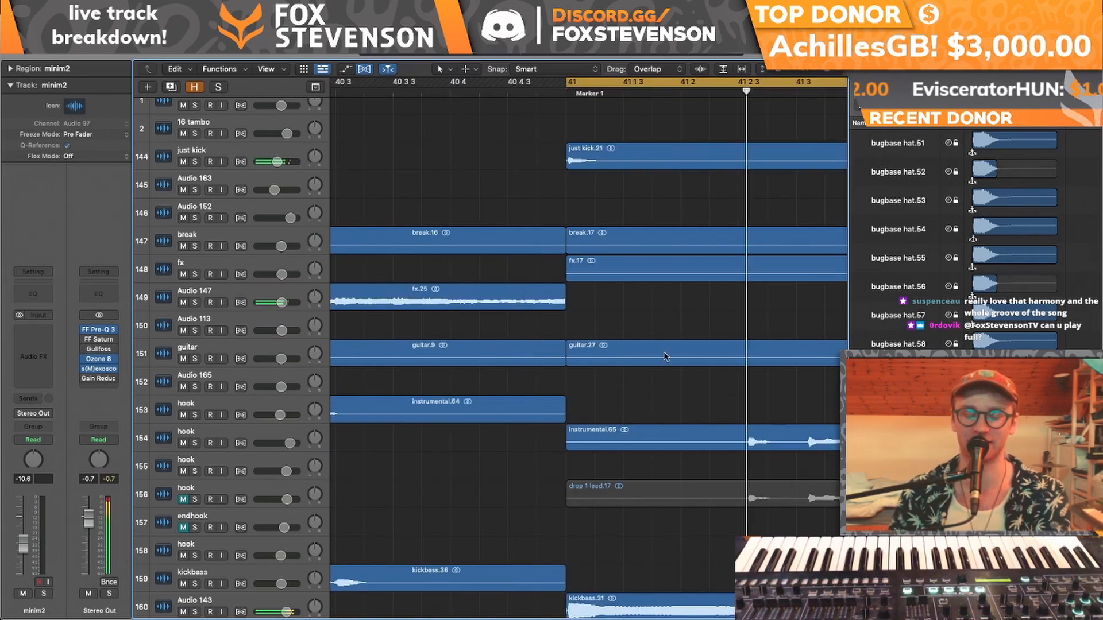
- Play the arrangement from its beginning with cycling off and mute the minim2 track
key("x")
key("x")
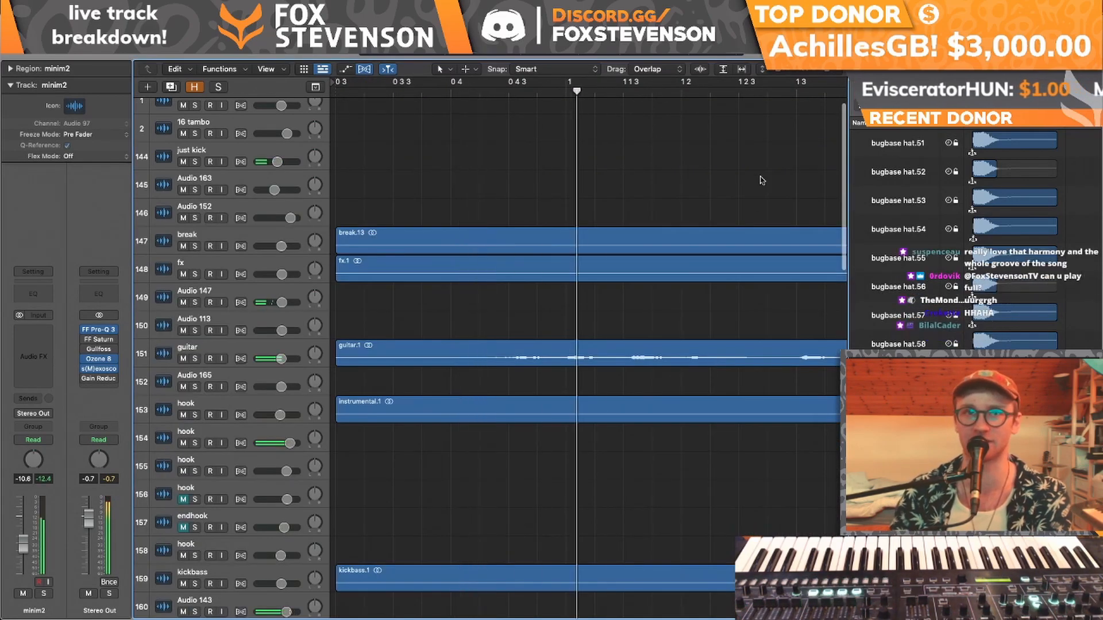
scroll(679, 310, "down", 20)
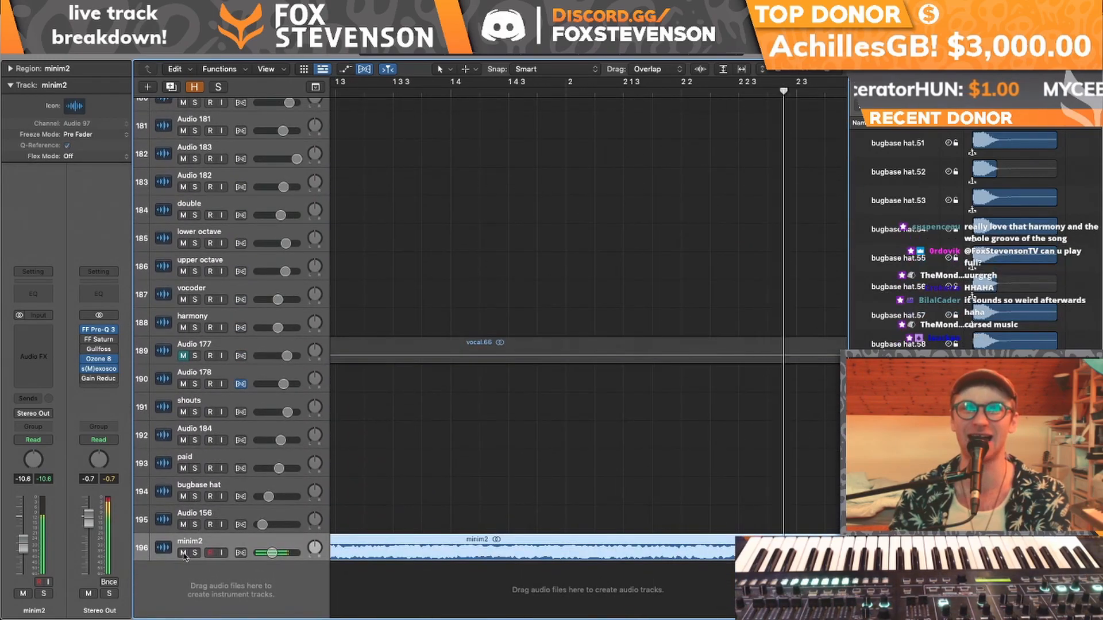
left_click(182, 551)
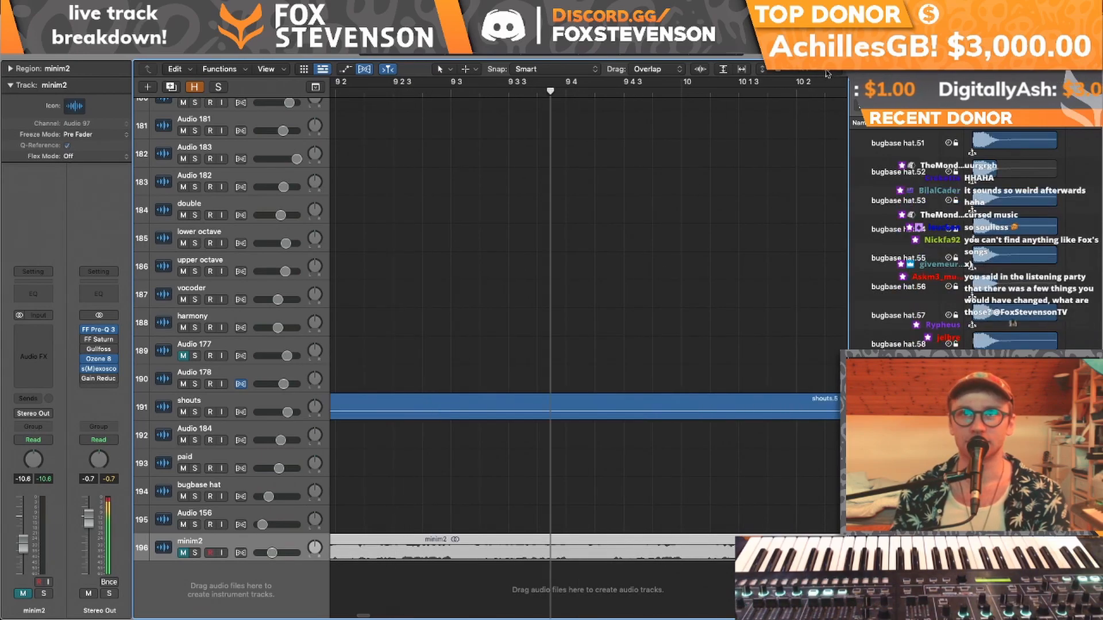
- Set the cycle range to bars 7 to 9 and play the Audio 177 vocal unmuted and soloed
left_click_drag(826, 71, 817, 71)
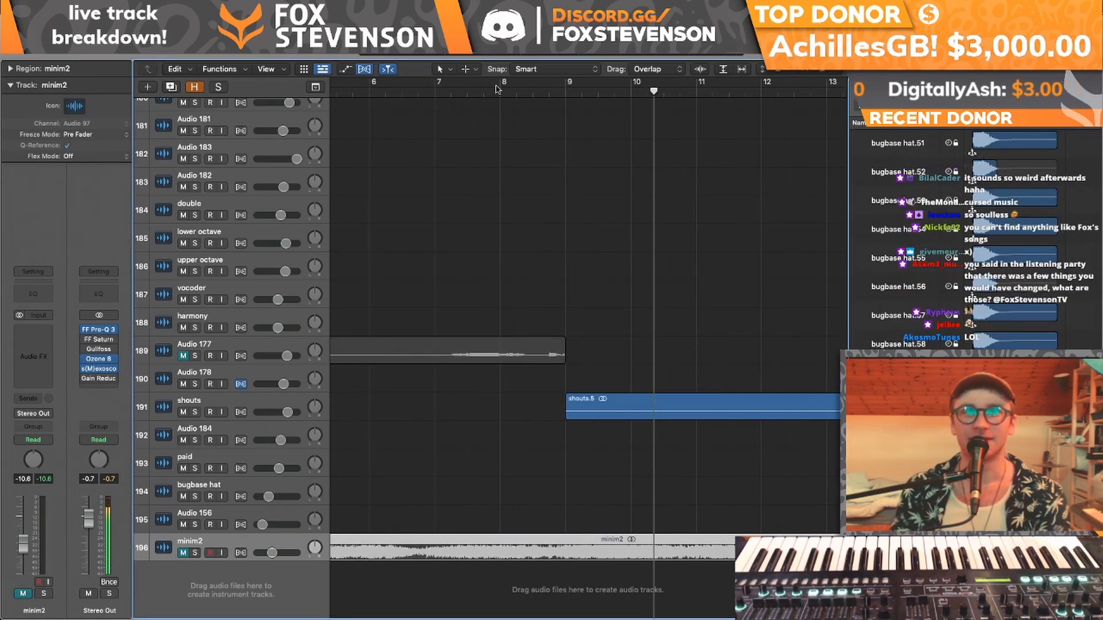
left_click_drag(442, 83, 568, 83)
left_click(183, 355)
left_click(195, 356)
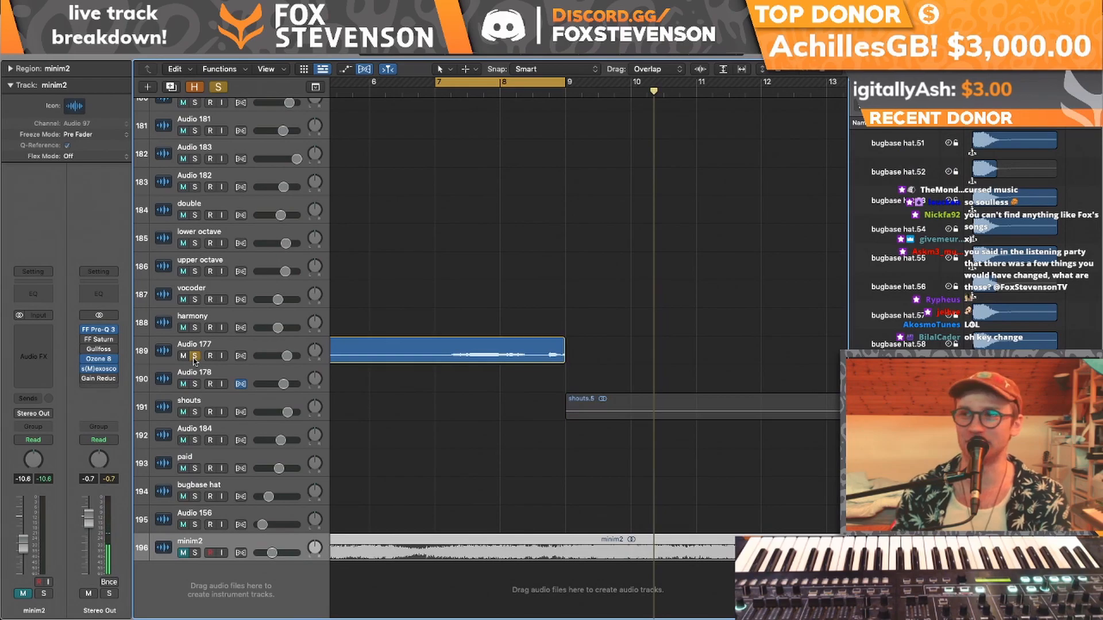
key("space")
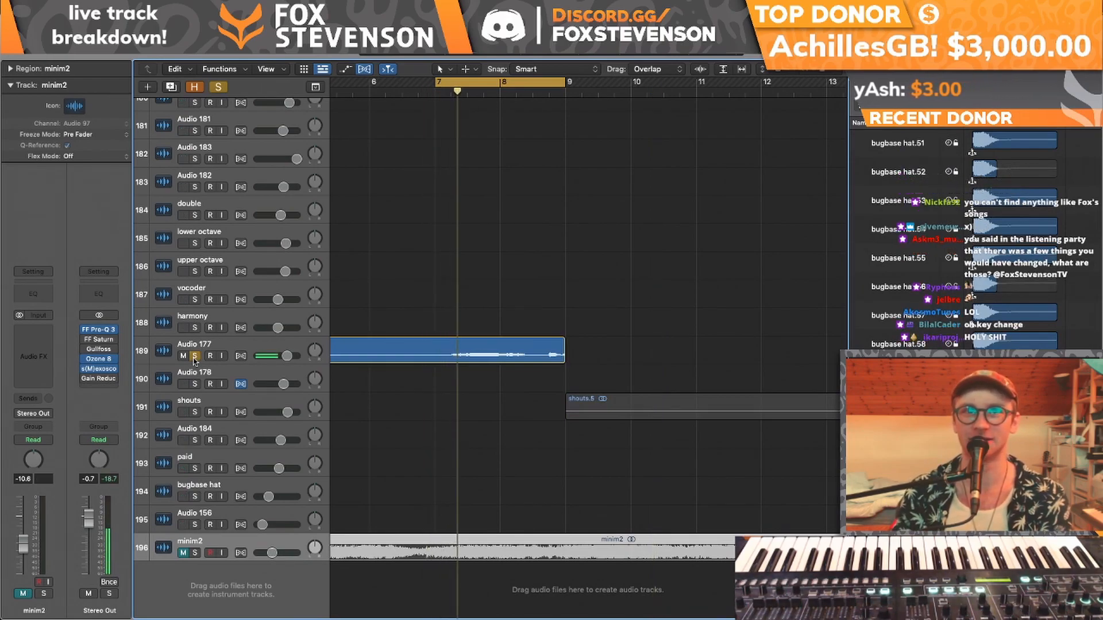
- Take Audio 177 out of solo and reduce the lower octave track's volume while the full mix plays
left_click(195, 356)
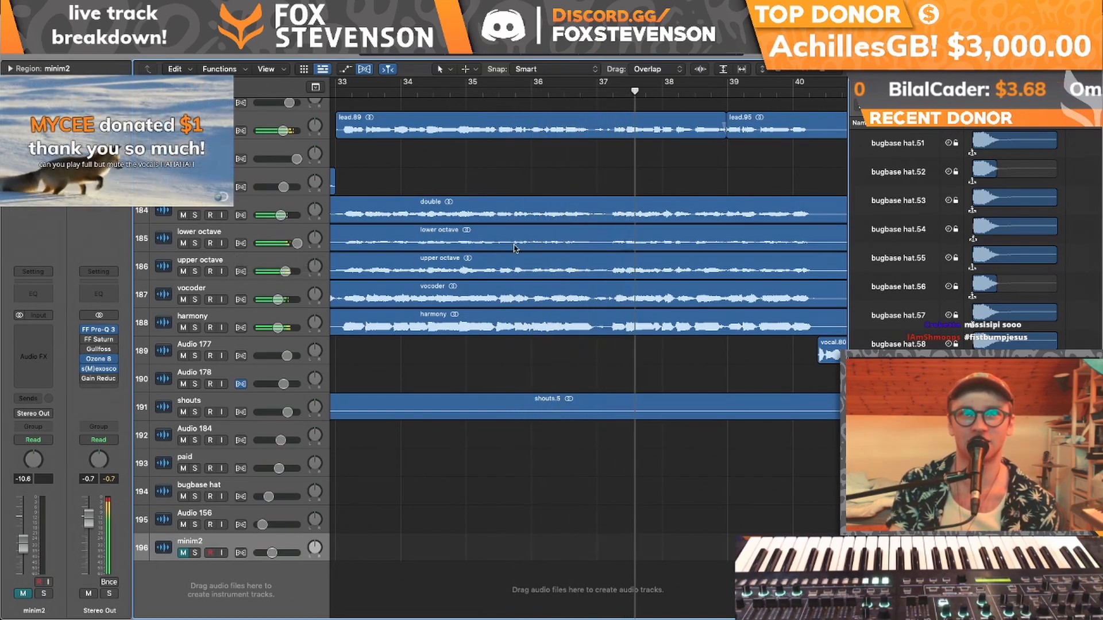
left_click_drag(296, 244, 287, 244)
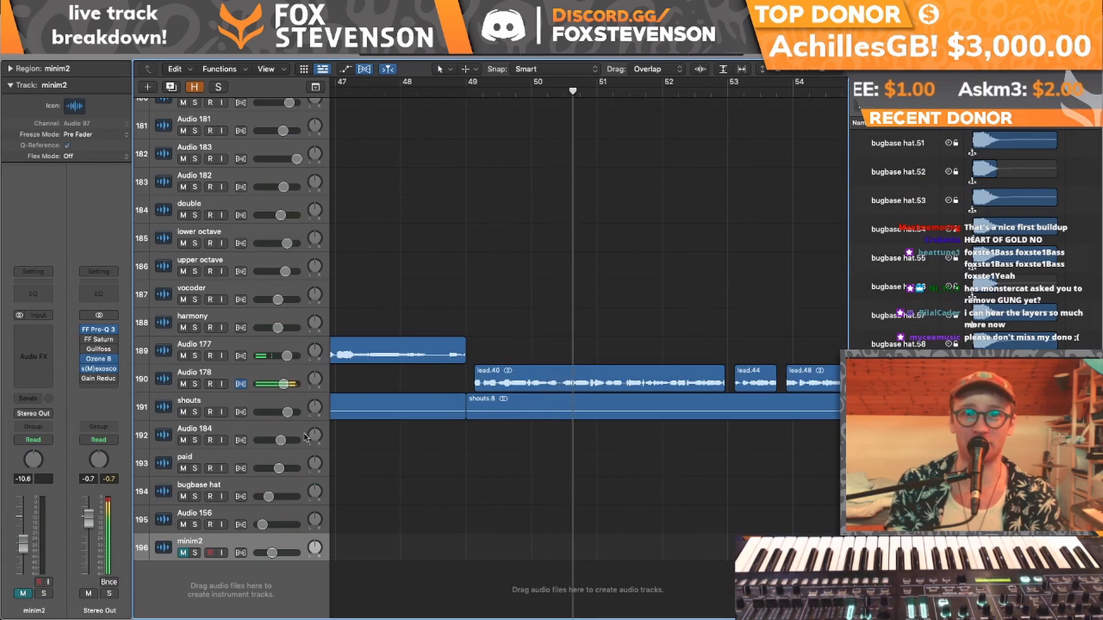
- Mute the vocal tracks from Audio 178 up to Audio 181 to hear the arrangement as an instrumental
left_click(811, 71)
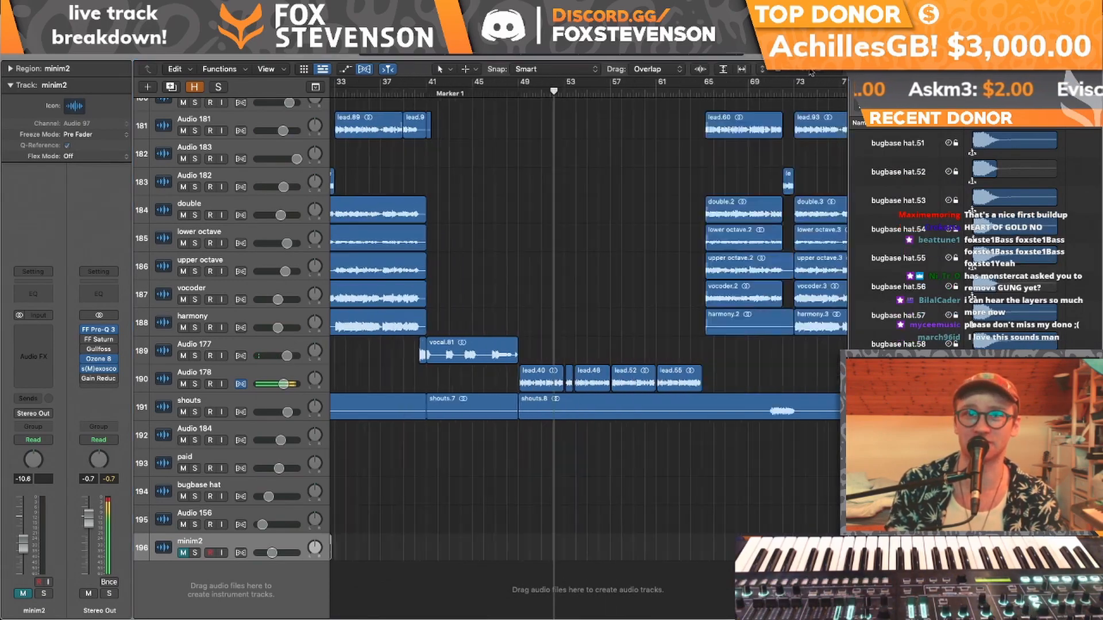
key("super+Left")
left_click_drag(184, 384, 184, 131)
scroll(511, 236, "up", 2)
scroll(511, 236, "up", 10)
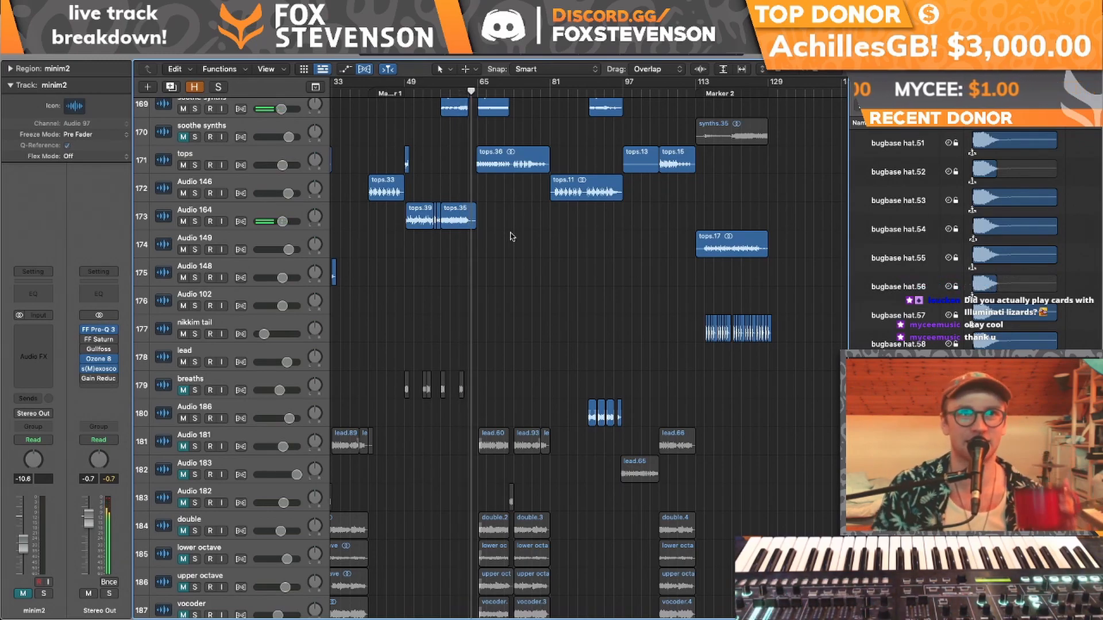
- Unmute the endhook track while the Marker 2 section plays
scroll(512, 236, "down", 5)
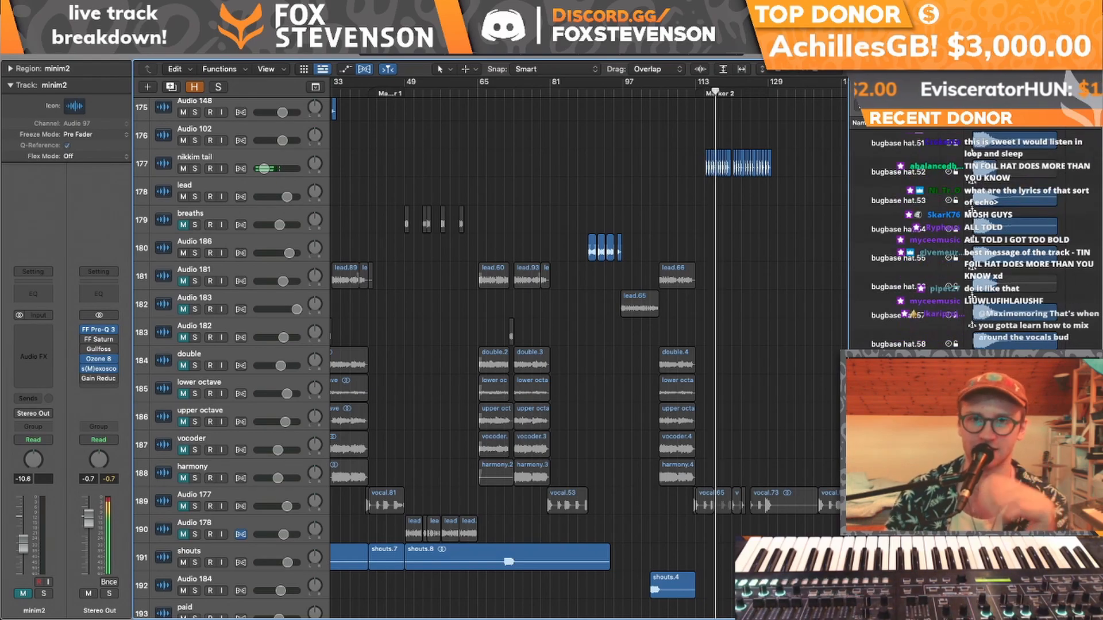
scroll(696, 409, "up", 1)
scroll(696, 409, "up", 8)
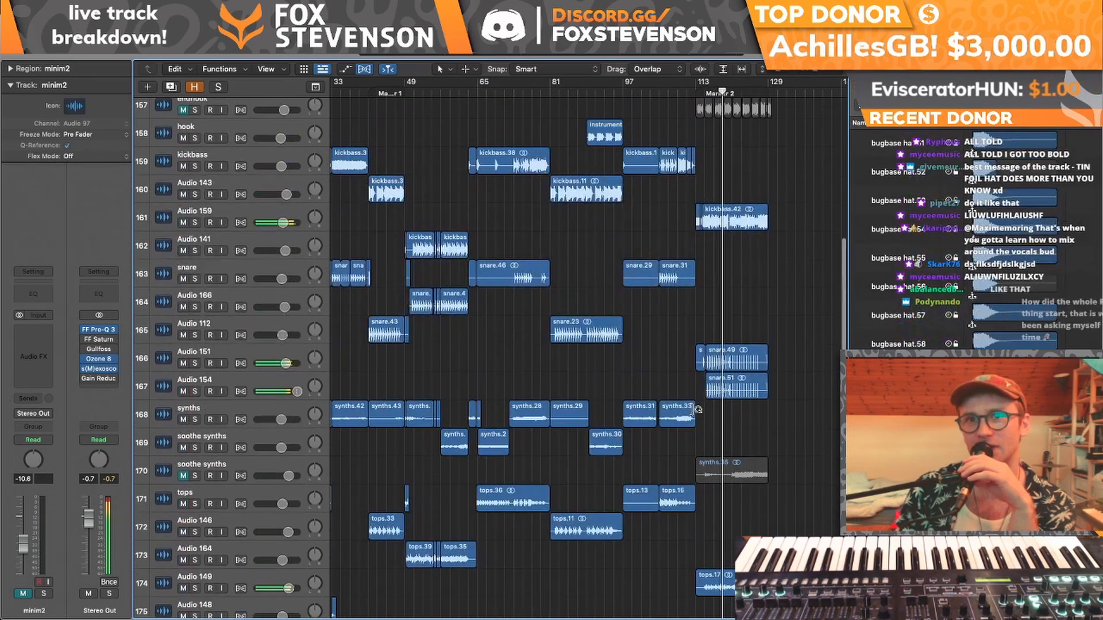
scroll(183, 402, "up", 3)
left_click(181, 263)
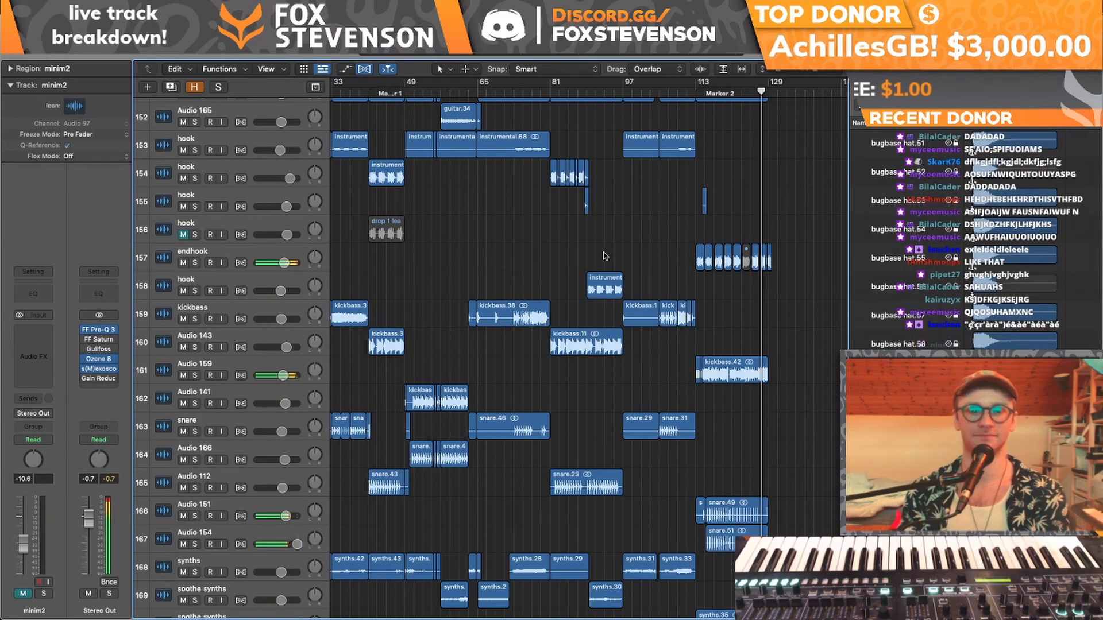
- Open the recent project minimother melody restructure.logicx, saving the changes to Like that mixdown arrange.logicx and dismissing the missing sampler instrument alert
scroll(619, 268, "down", 10)
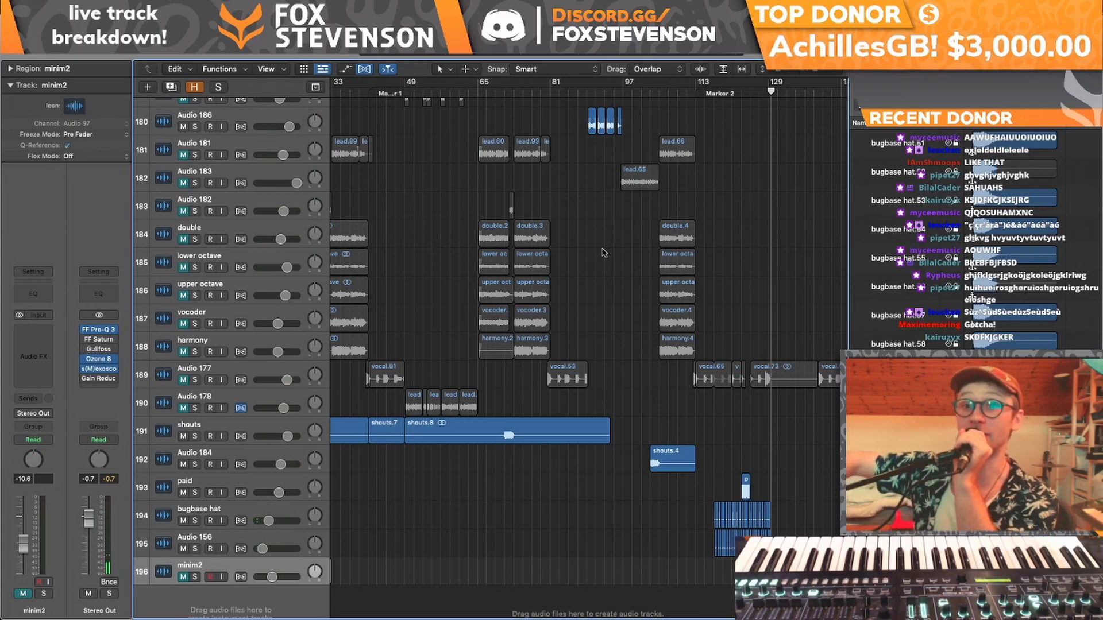
left_click(98, 48)
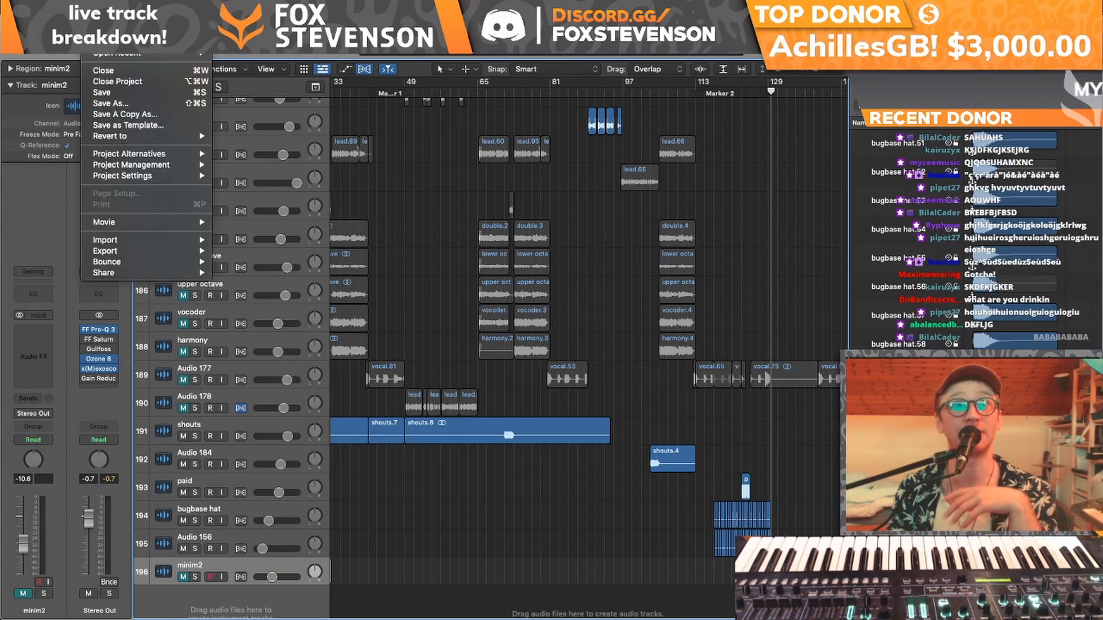
mouse_move(110, 56)
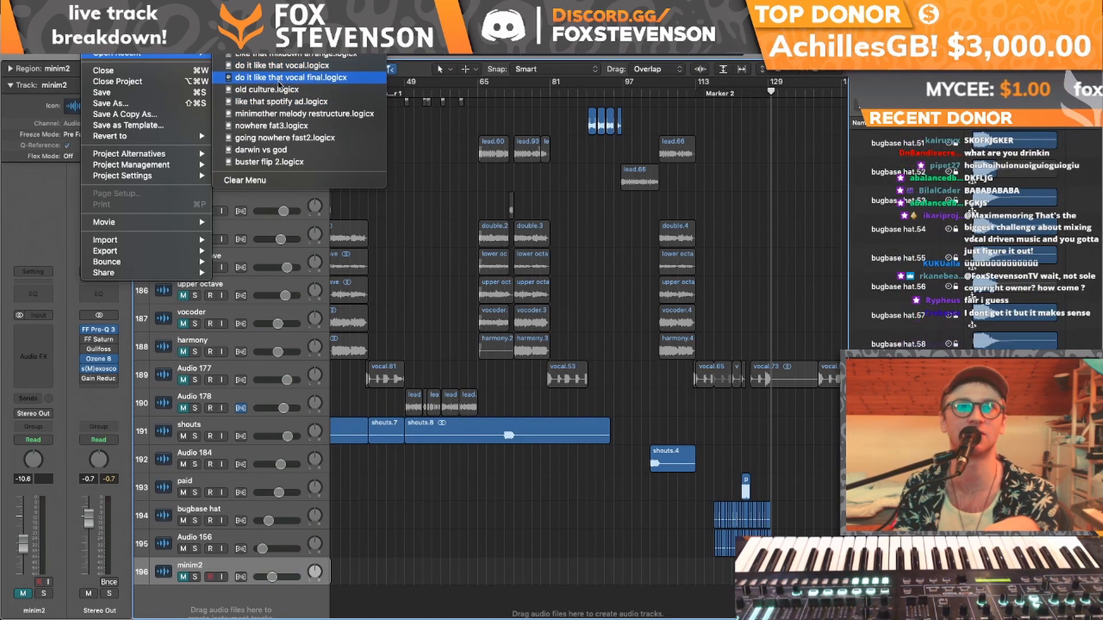
left_click(276, 113)
key("Return")
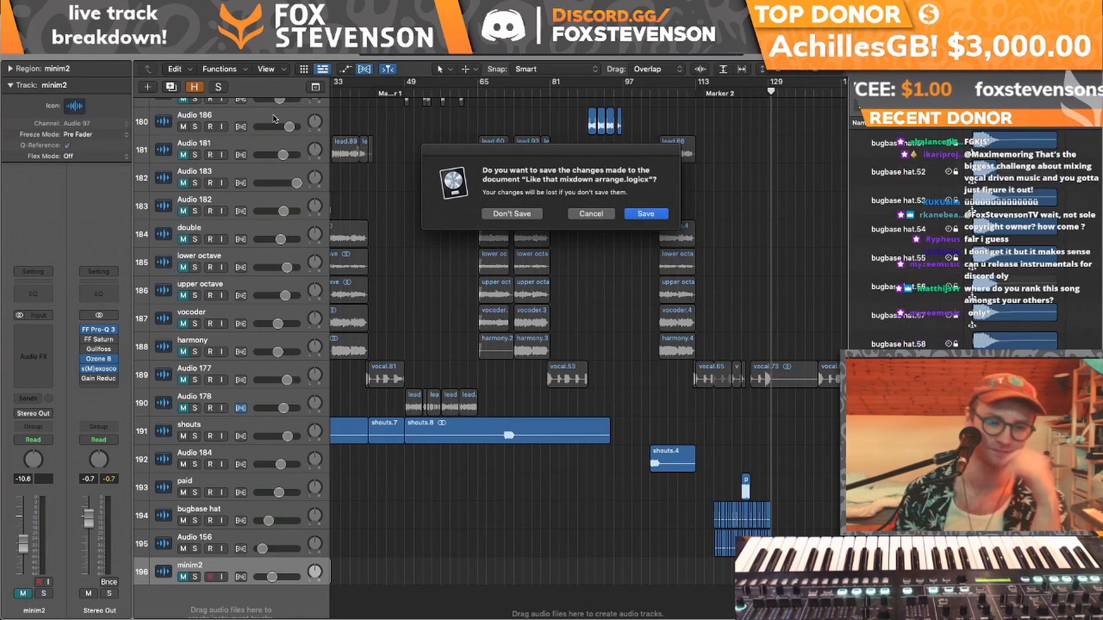
key("Return")
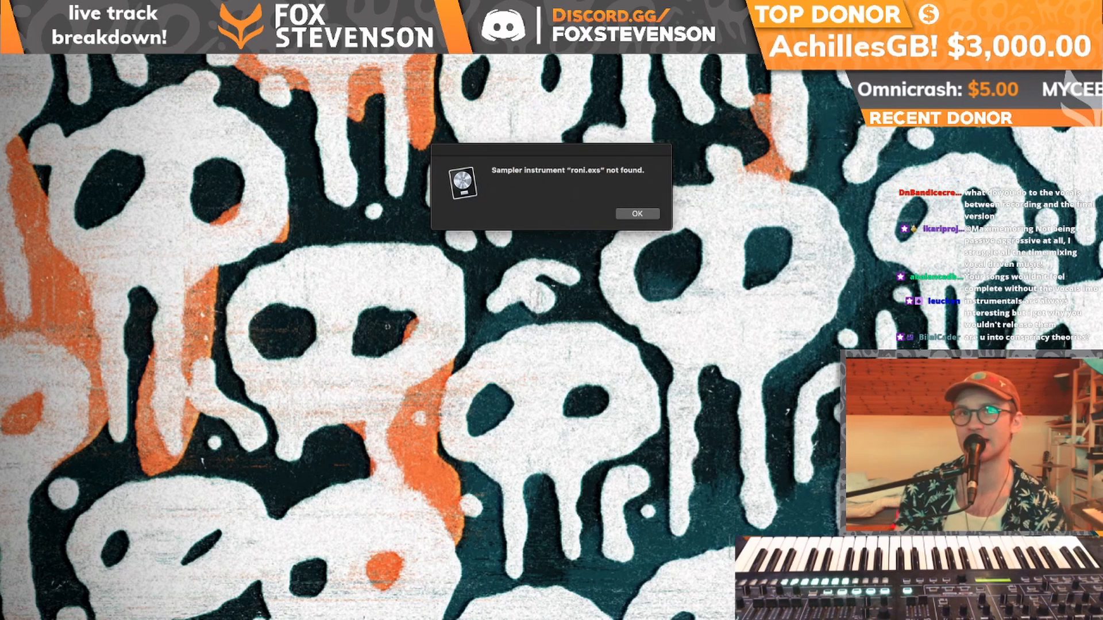
left_click(623, 214)
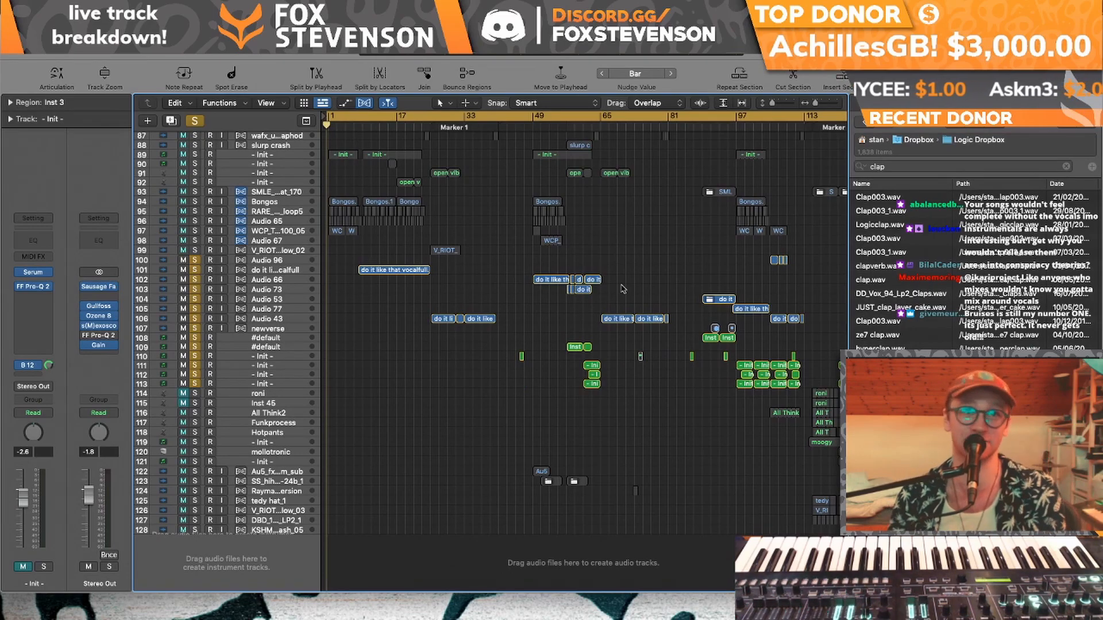
- Start playback from bar 9 and take the vocal and instrument tracks 100 to 113 out of solo
left_click_drag(182, 263, 184, 352)
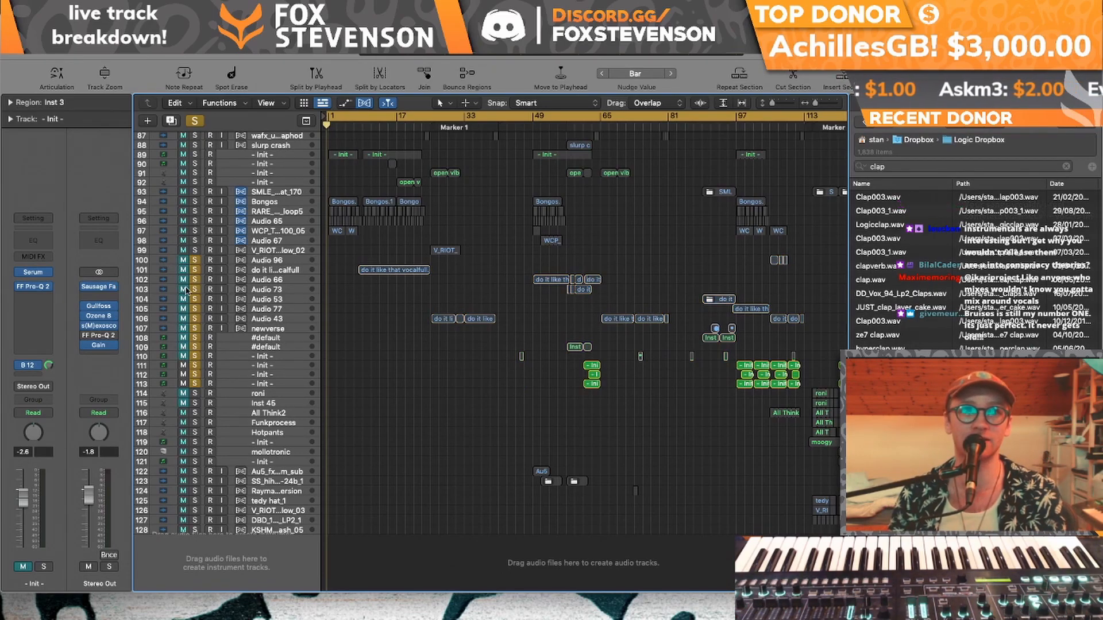
left_click_drag(184, 263, 184, 362)
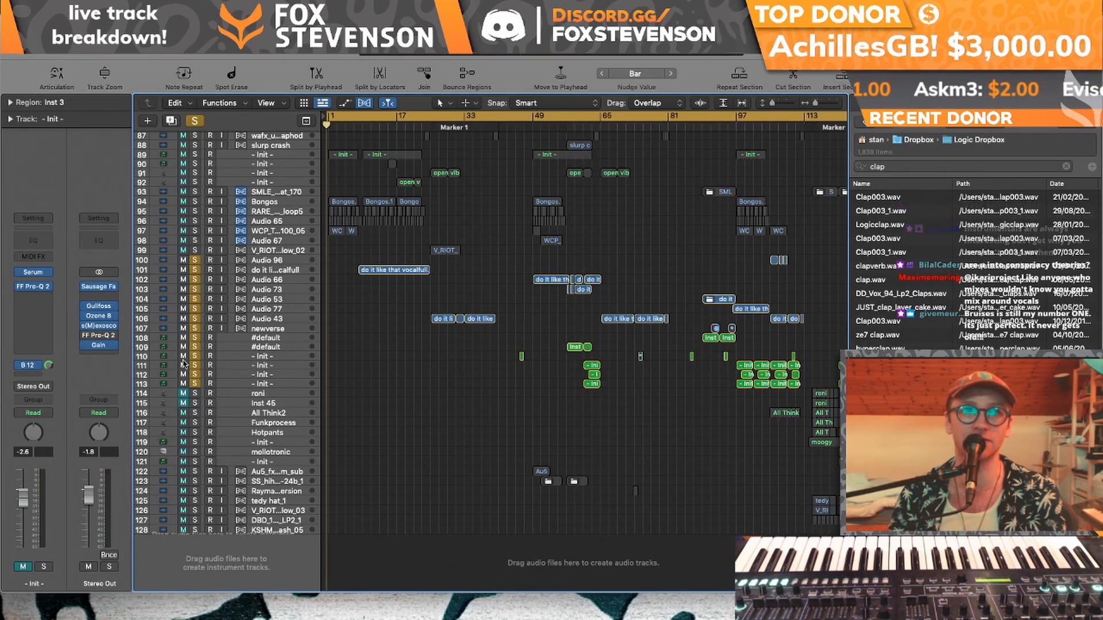
left_click(363, 119)
key("space")
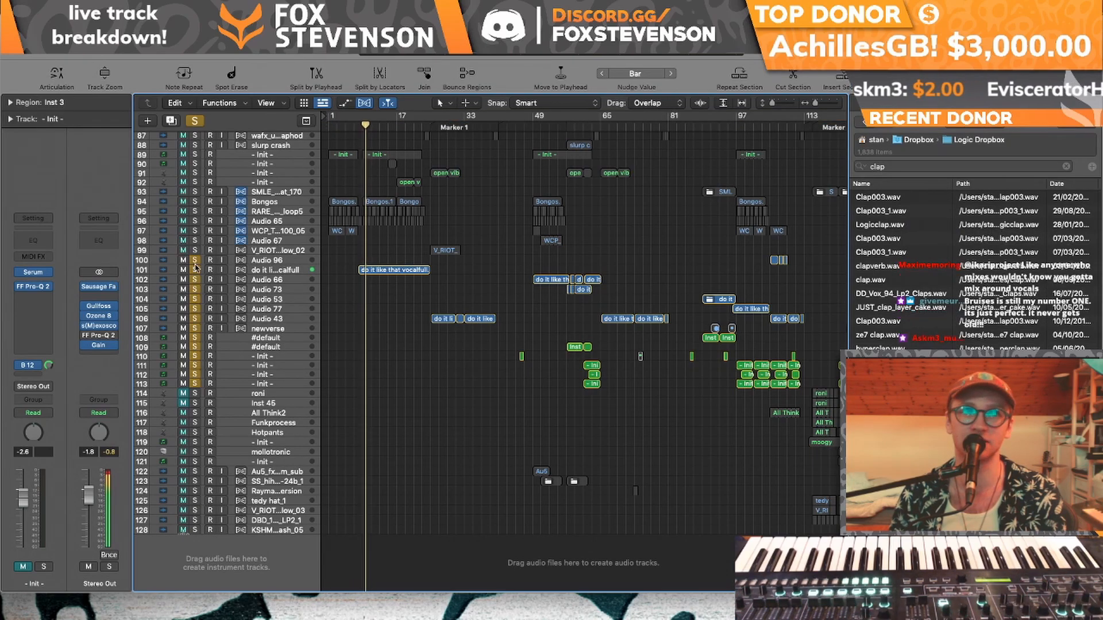
left_click_drag(194, 260, 195, 404)
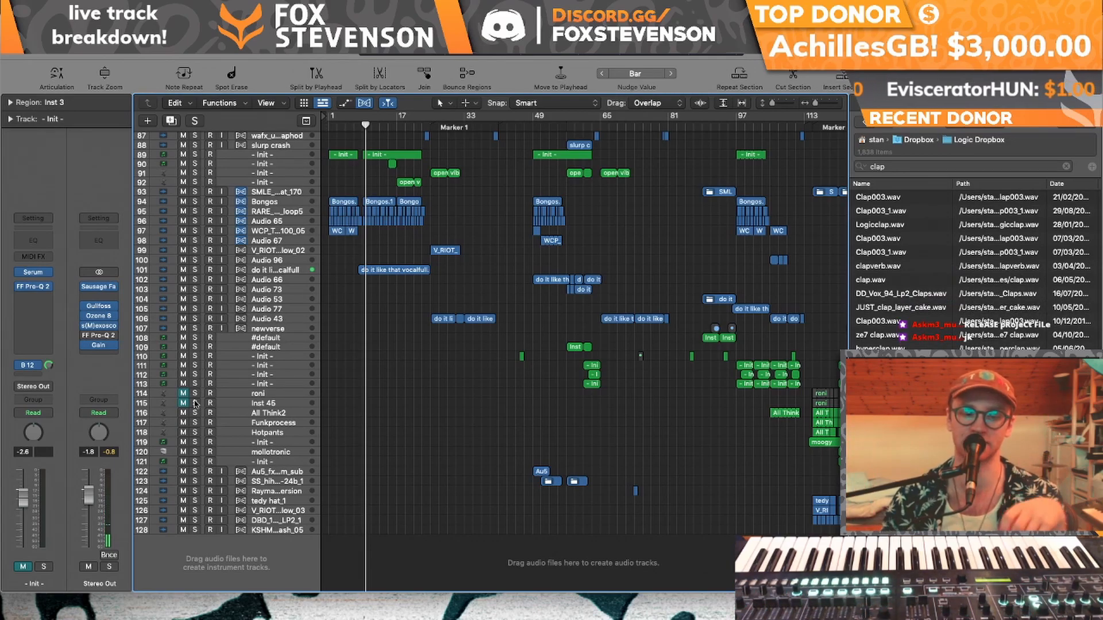
- Play the full project from the start, muting and unmuting the do it like that vocalfull track 101 to compare
key("Return")
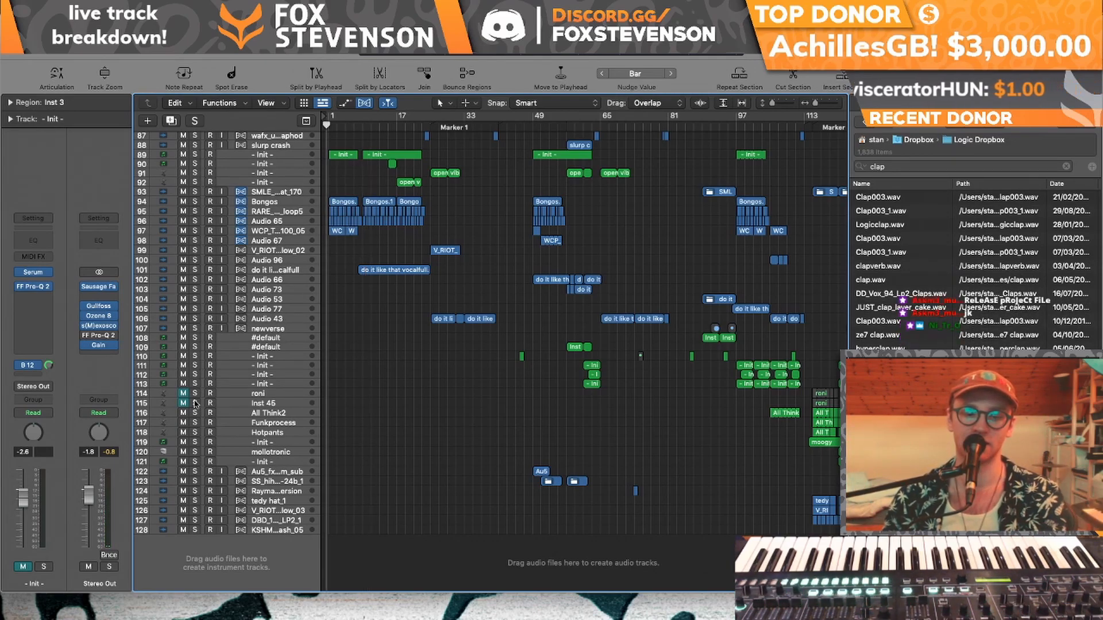
scroll(329, 459, "up", 5)
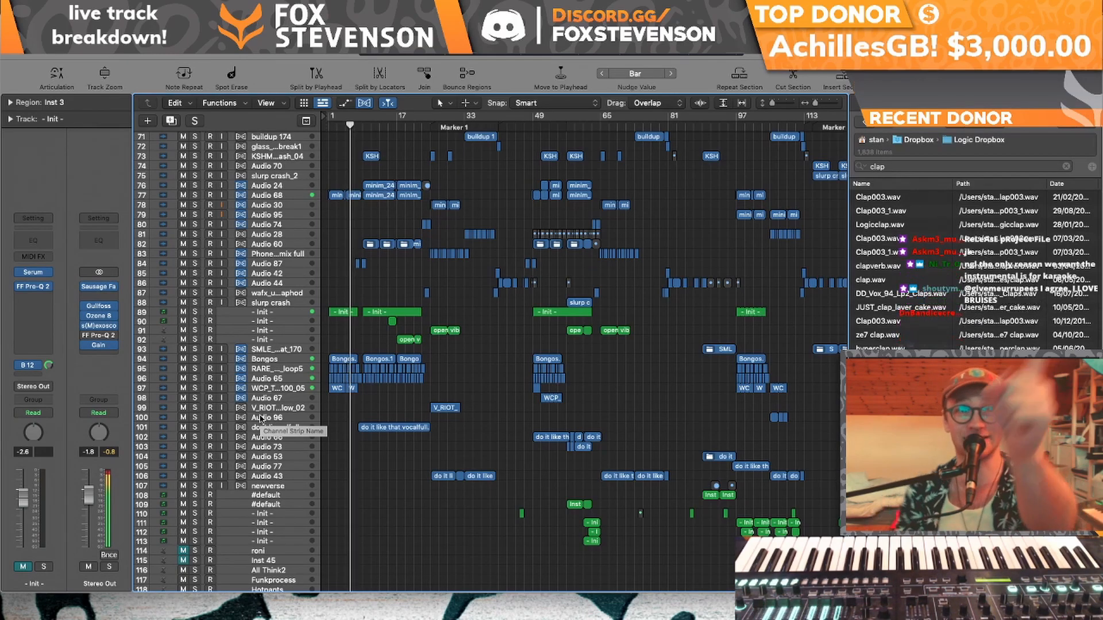
left_click(183, 428)
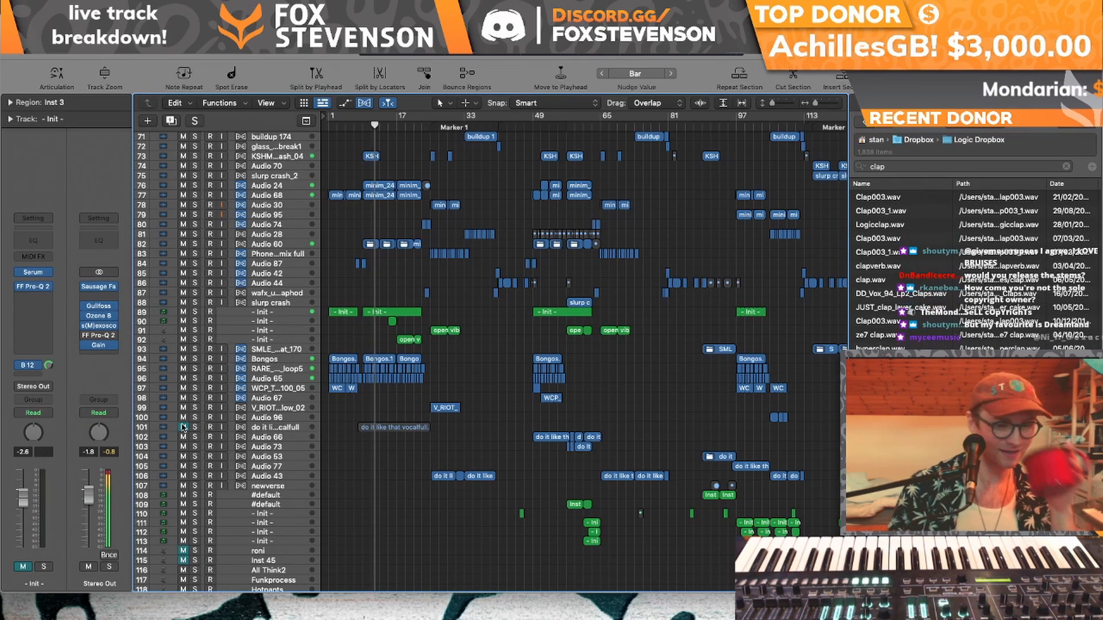
left_click(184, 428)
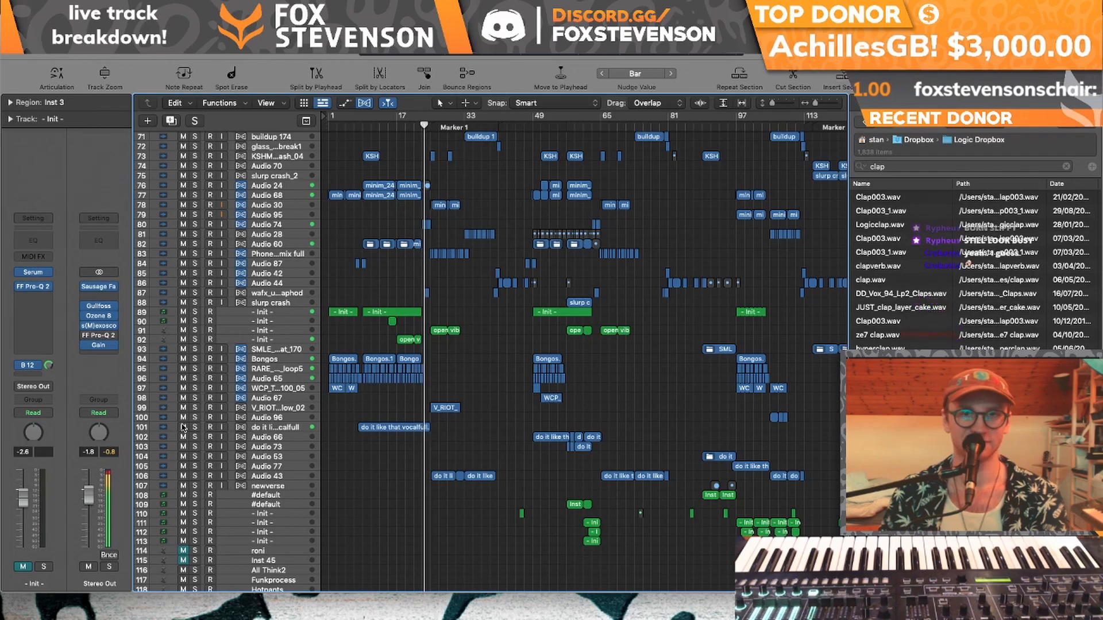
- Set the cycle range from bar 25 to about bar 44 and play the Audio 43 vocal soloed
left_click_drag(815, 103, 817, 104)
scroll(617, 261, "down", 6)
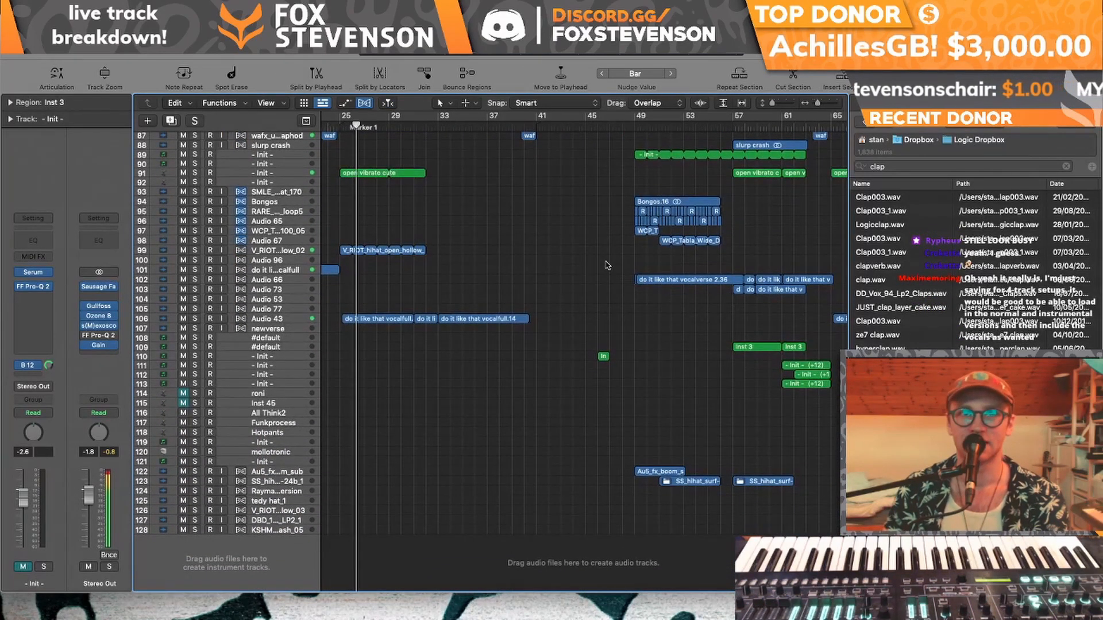
scroll(600, 261, "left", 10)
scroll(597, 260, "right", 3)
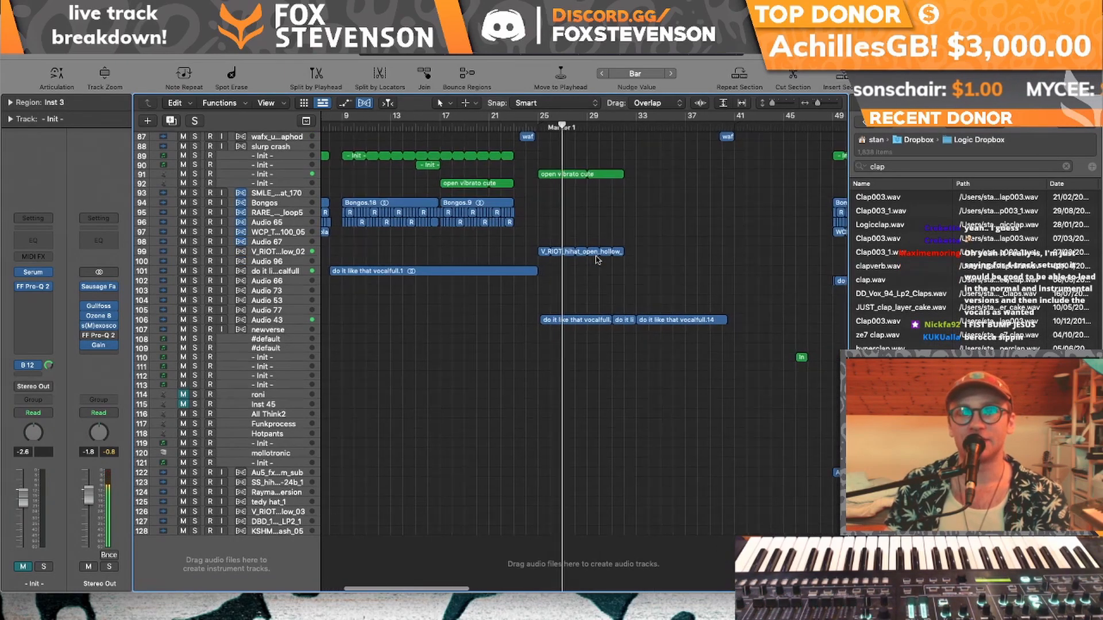
left_click_drag(560, 122, 769, 123)
left_click(168, 321)
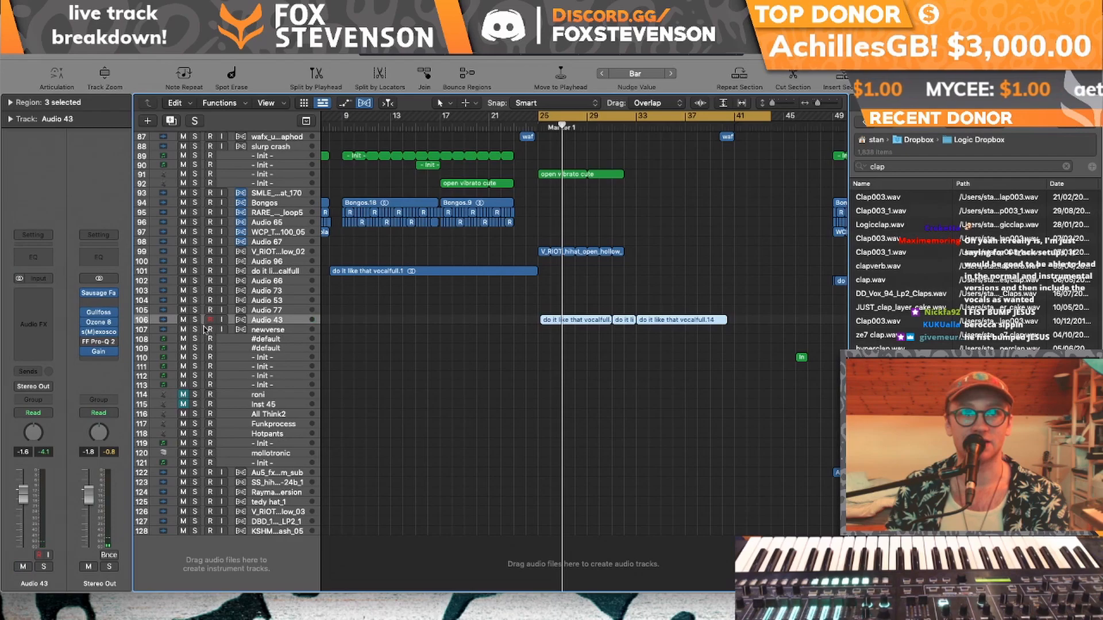
left_click(195, 320)
left_click(195, 320)
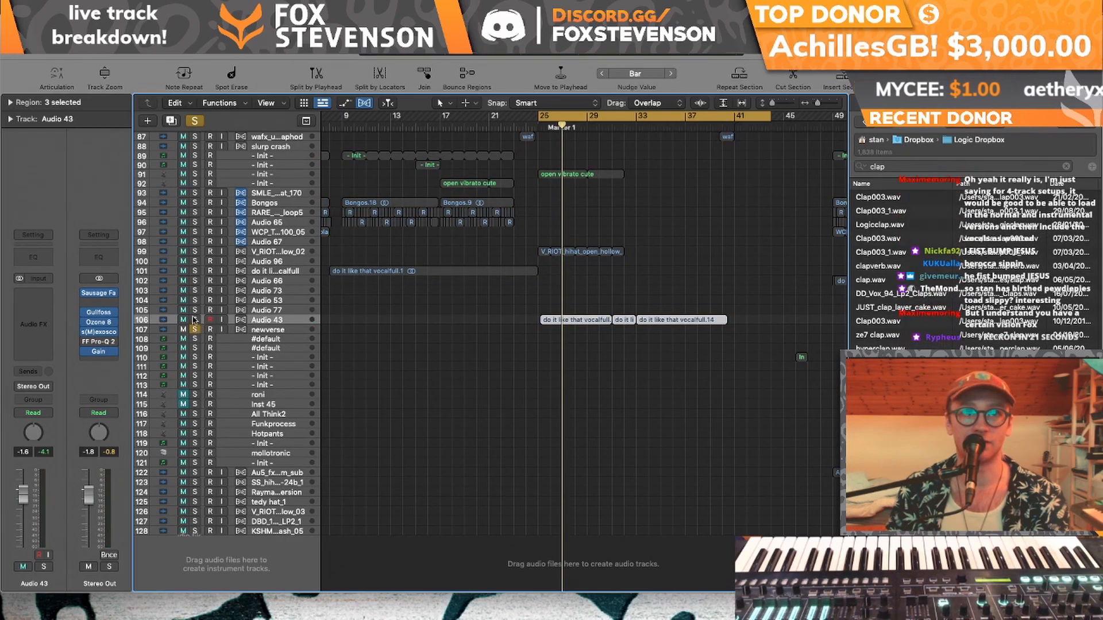
key("space")
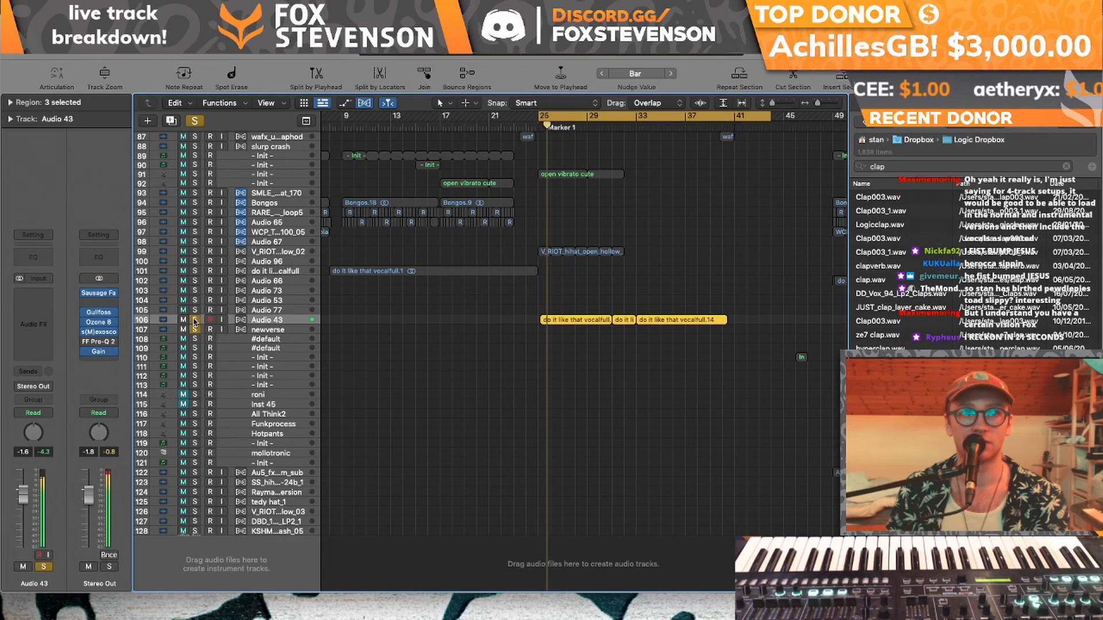
- Compare the Audio 43 vocal soloed and in the full mix, and mute it to hear the section without it
left_click(194, 319)
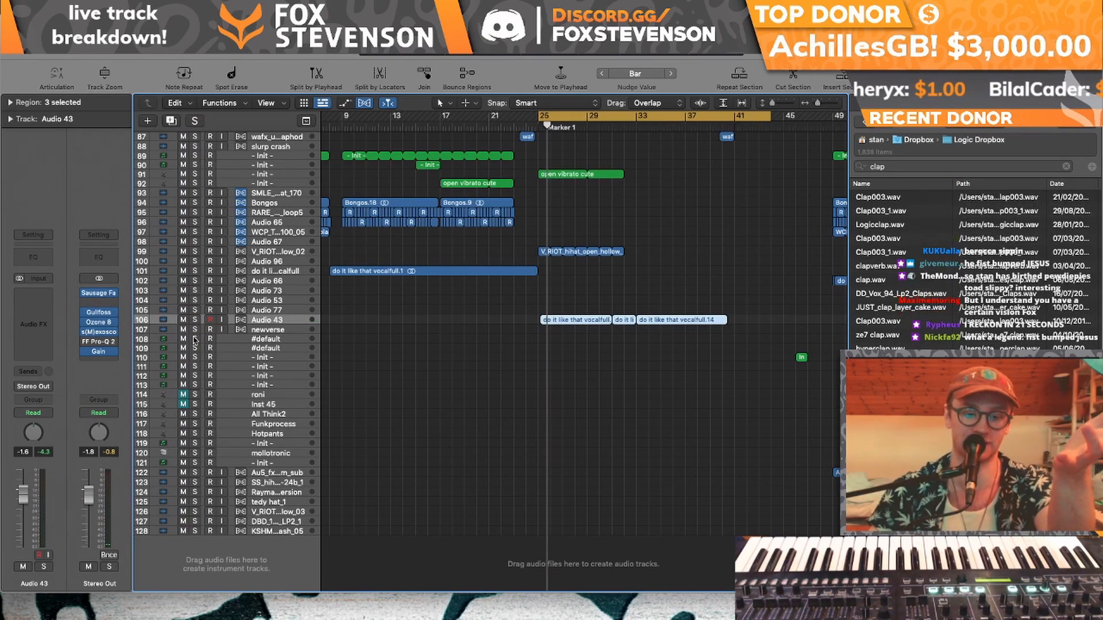
left_click(194, 320)
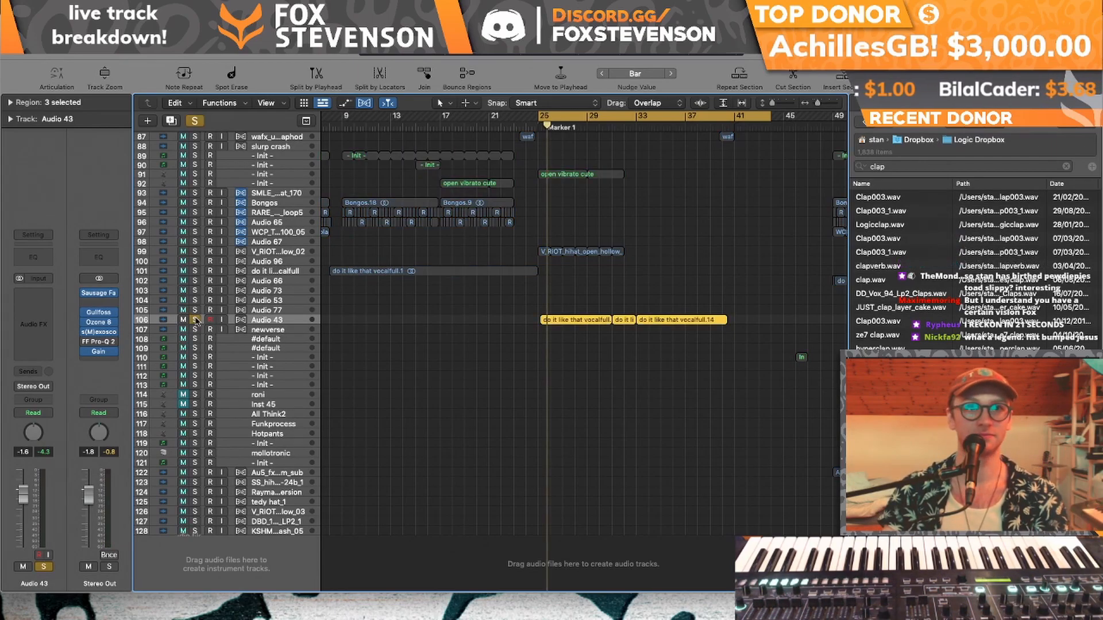
left_click(194, 320)
key("space")
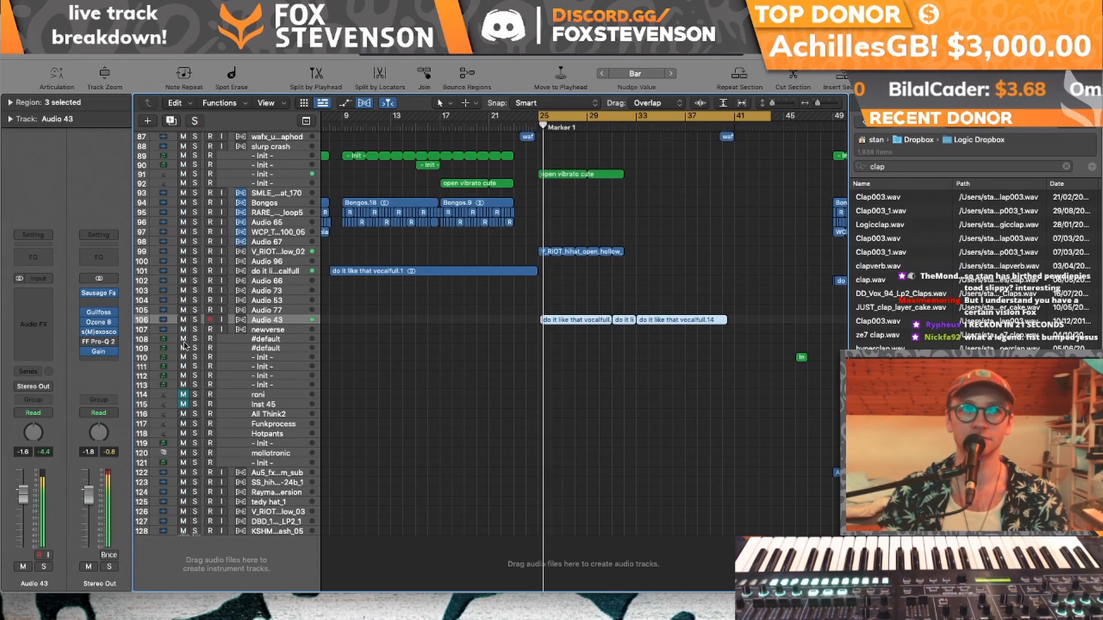
left_click(182, 319)
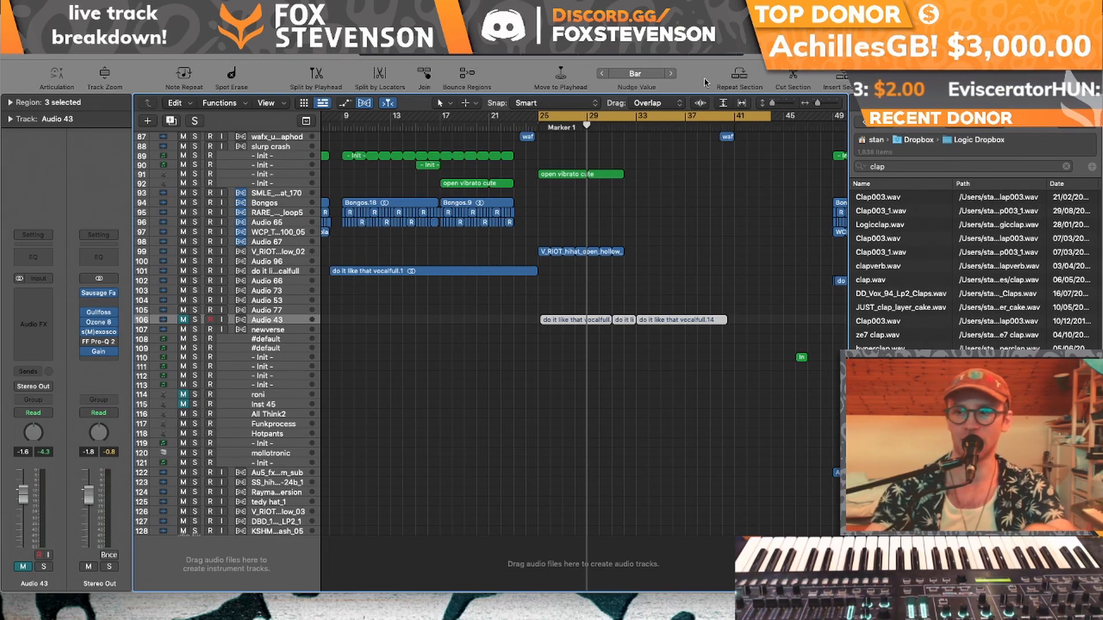
- Play bars 9 to 25 with tracks 76 to 83 soloed, drop Audio 24 from the solo, and clear all remaining solos
scroll(617, 261, "up", 15)
scroll(618, 262, "left", 5)
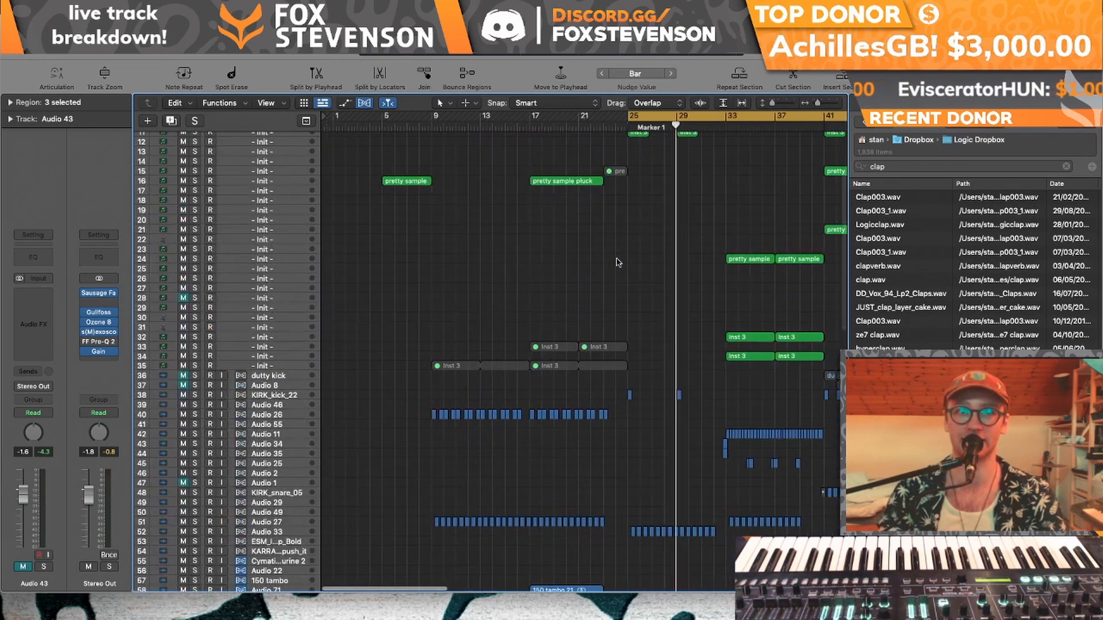
left_click_drag(432, 116, 627, 120)
scroll(546, 205, "down", 12)
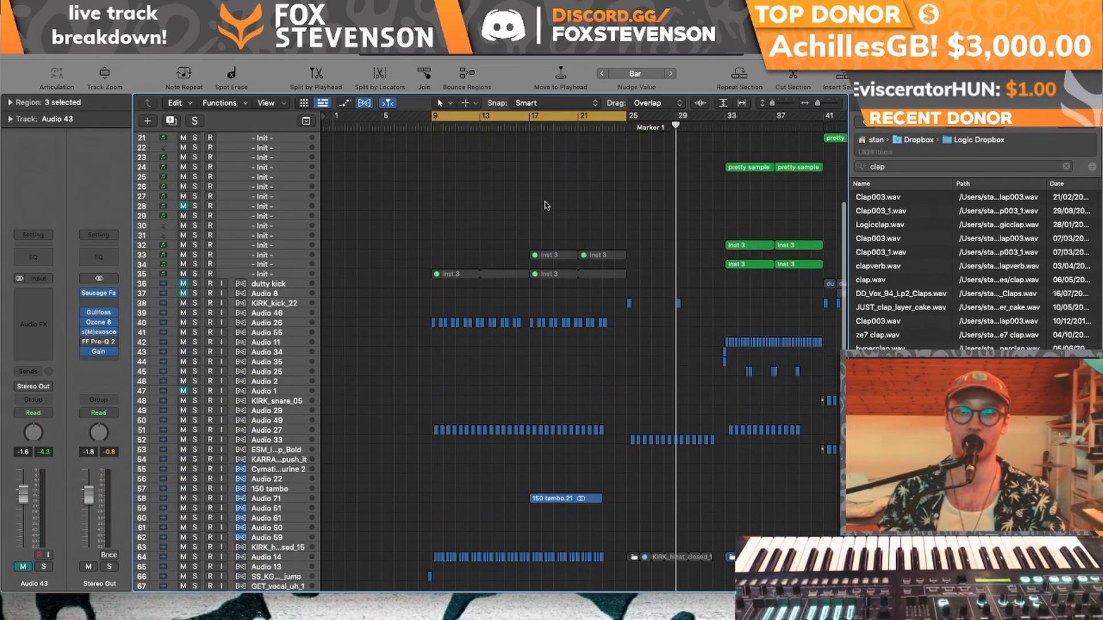
left_click_drag(194, 373, 198, 435)
key("space")
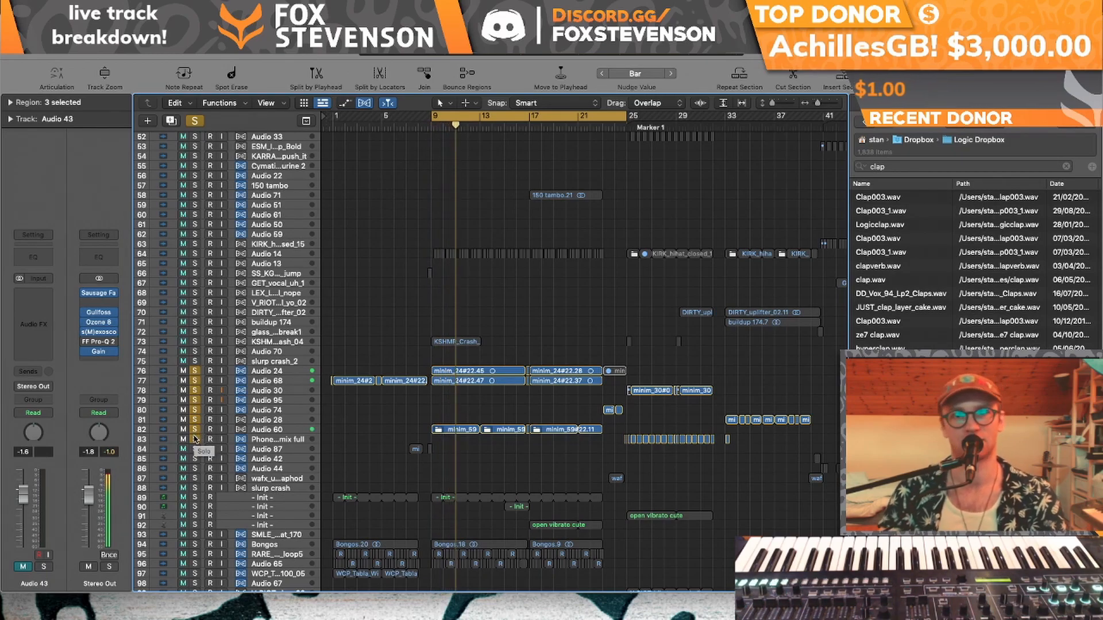
left_click(196, 373)
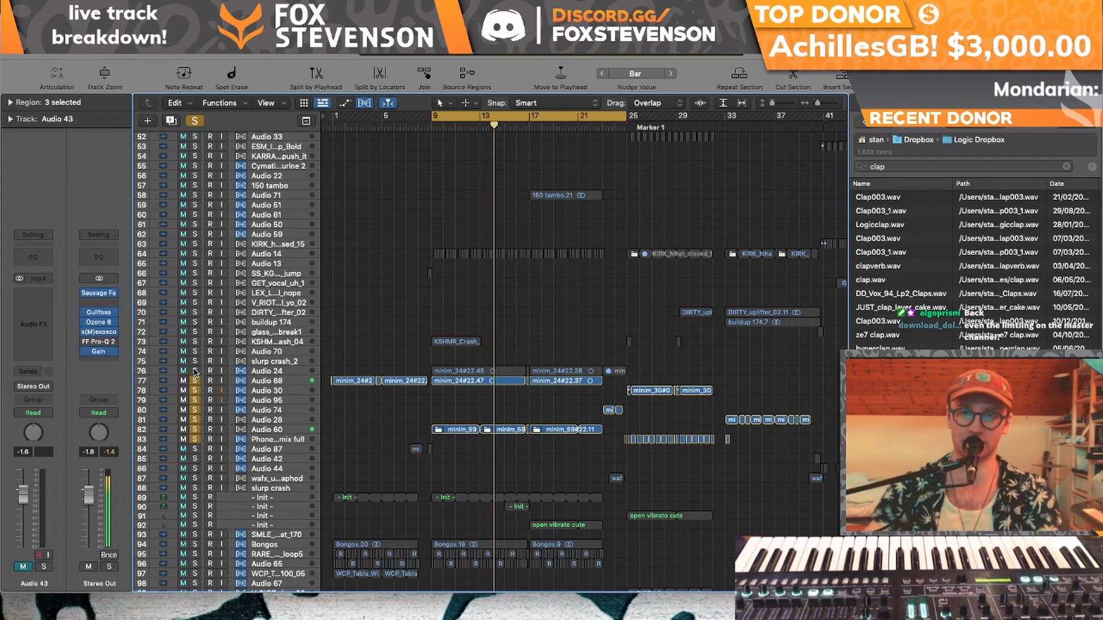
left_click(195, 386, "alt")
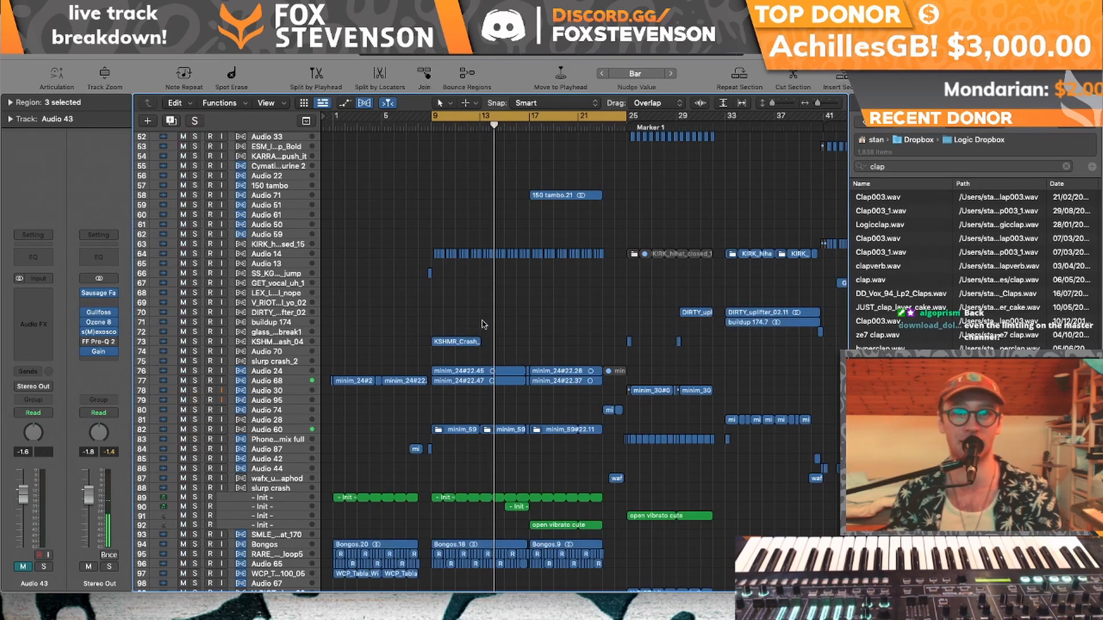
- Set the cycle range to bars 41 to 49 and play the drop in the full mix
scroll(482, 324, "up", 15)
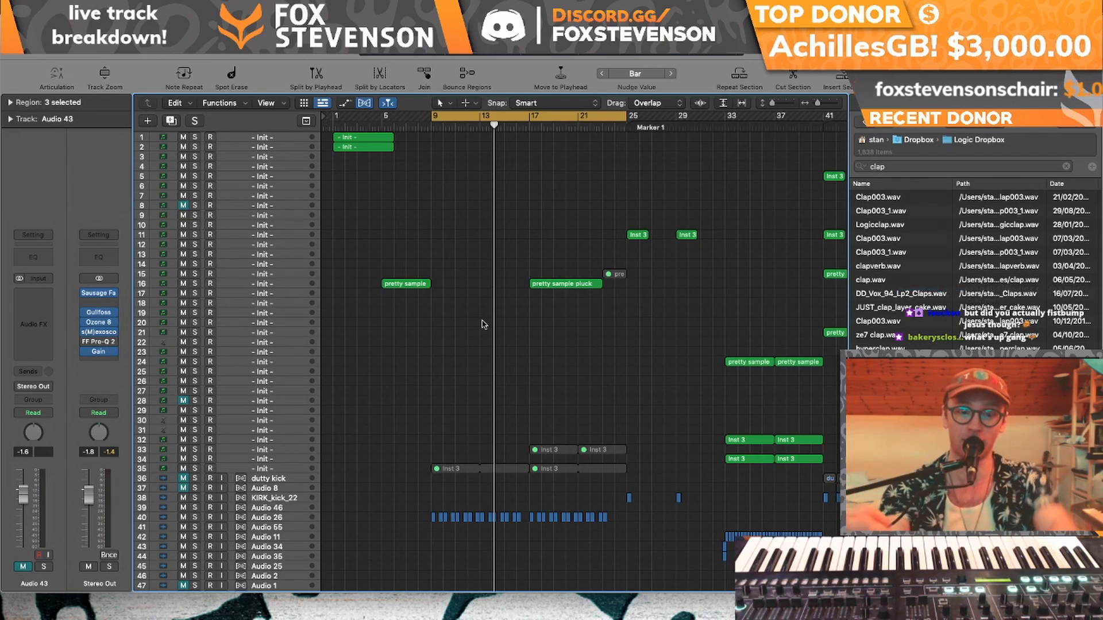
left_click(534, 118)
scroll(524, 259, "right", 10)
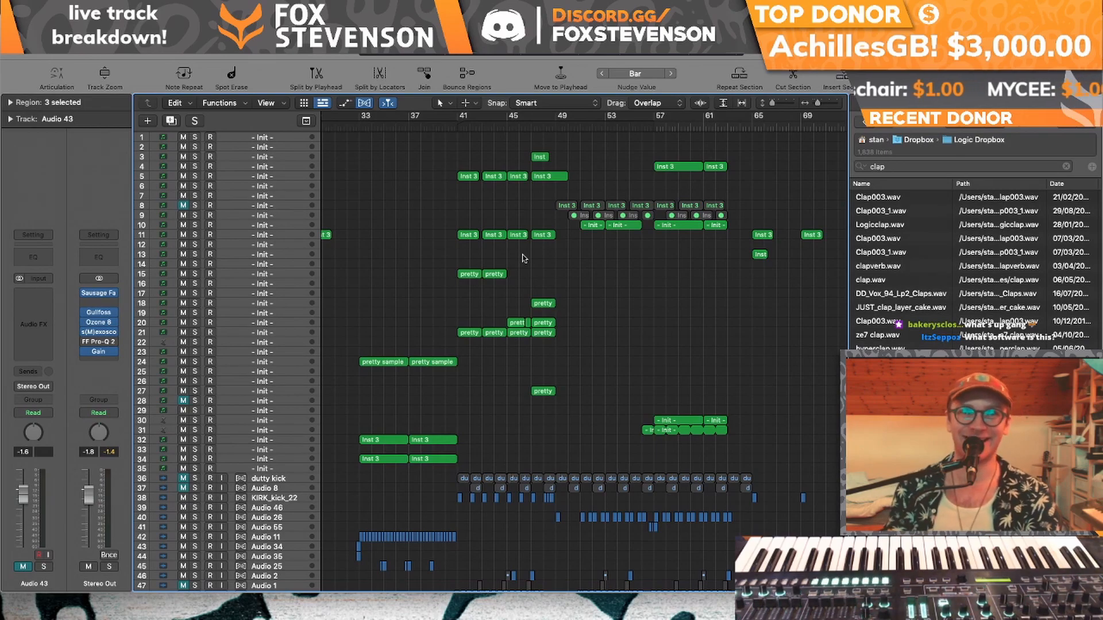
left_click_drag(472, 116, 555, 117)
key("space")
scroll(533, 232, "down", 10)
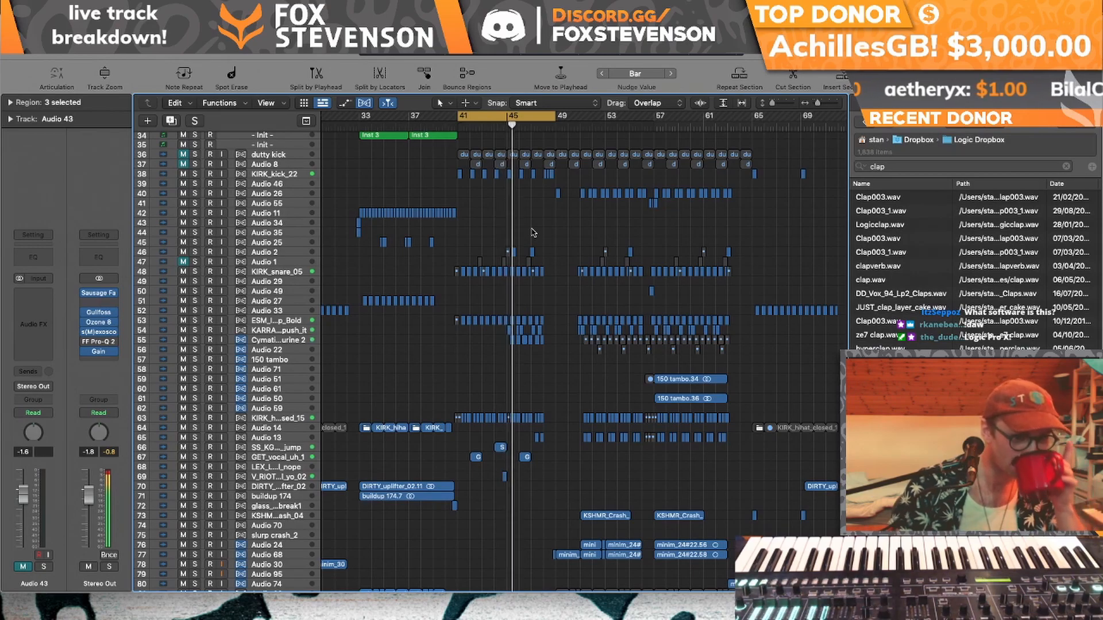
key("space")
- Replace the s(M)exoscope plug-in on the Stereo Out channel with Oszillos Mega Scope
left_click(87, 322)
left_click(109, 329)
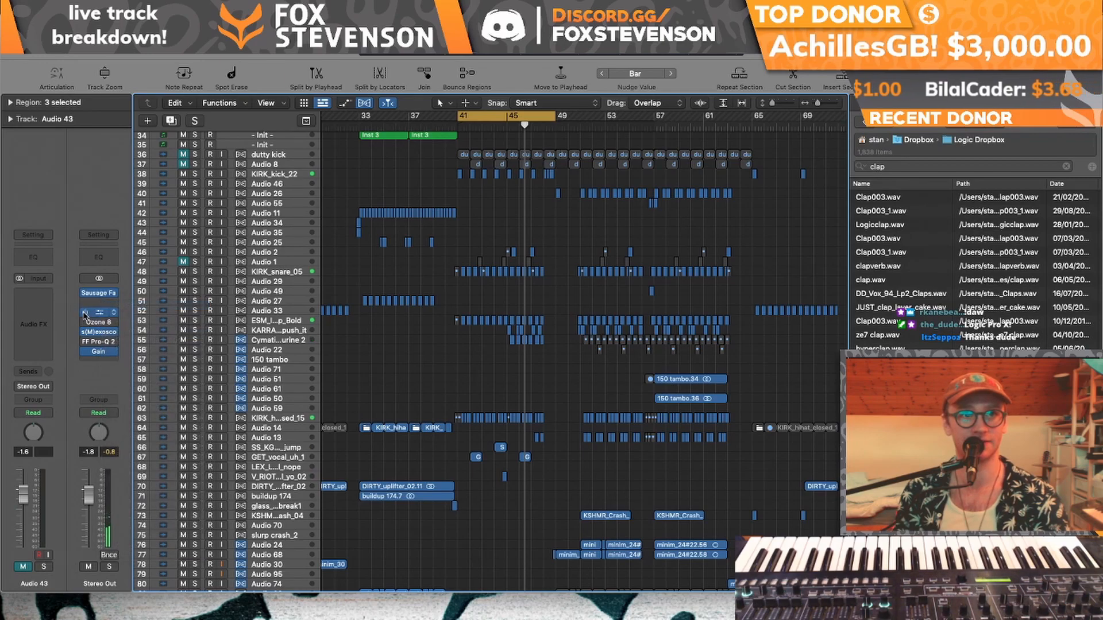
left_click(109, 331)
mouse_move(204, 586)
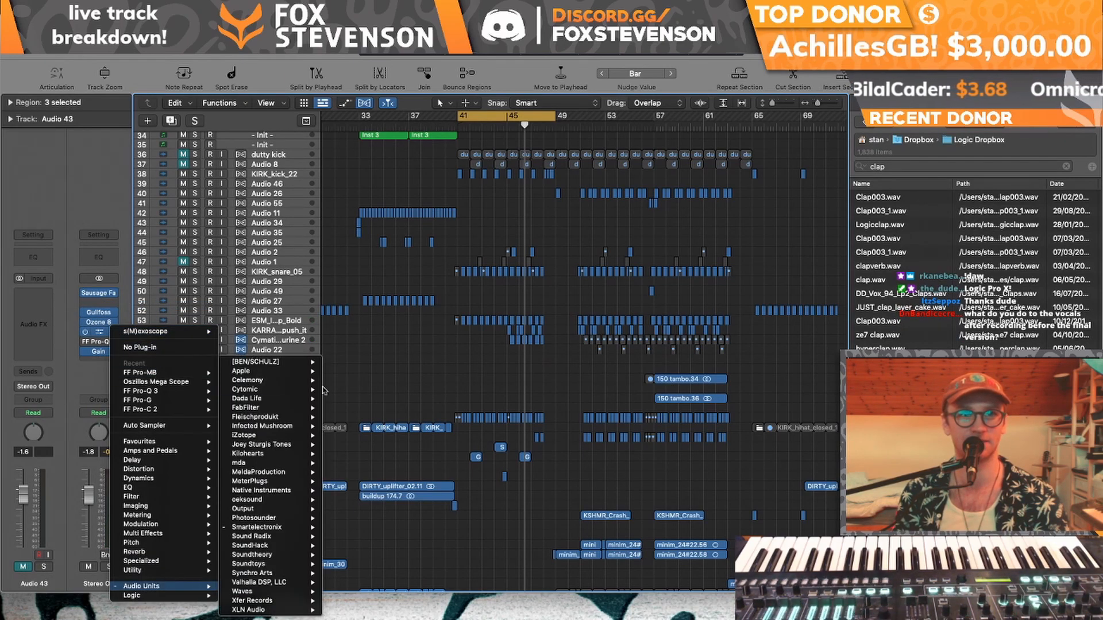
mouse_move(276, 373)
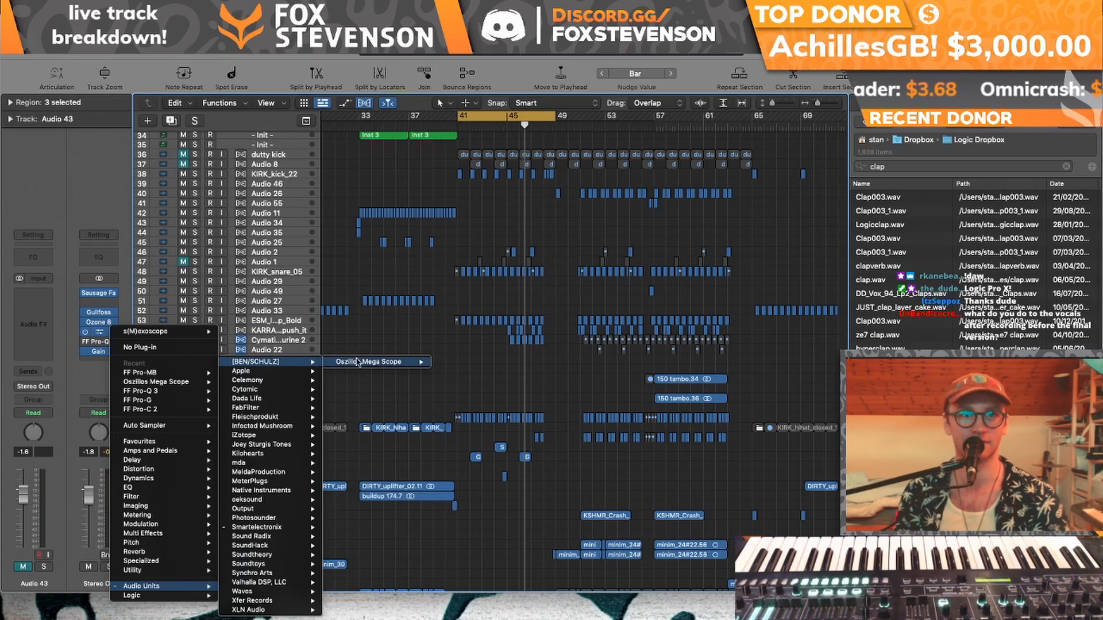
left_click(359, 364)
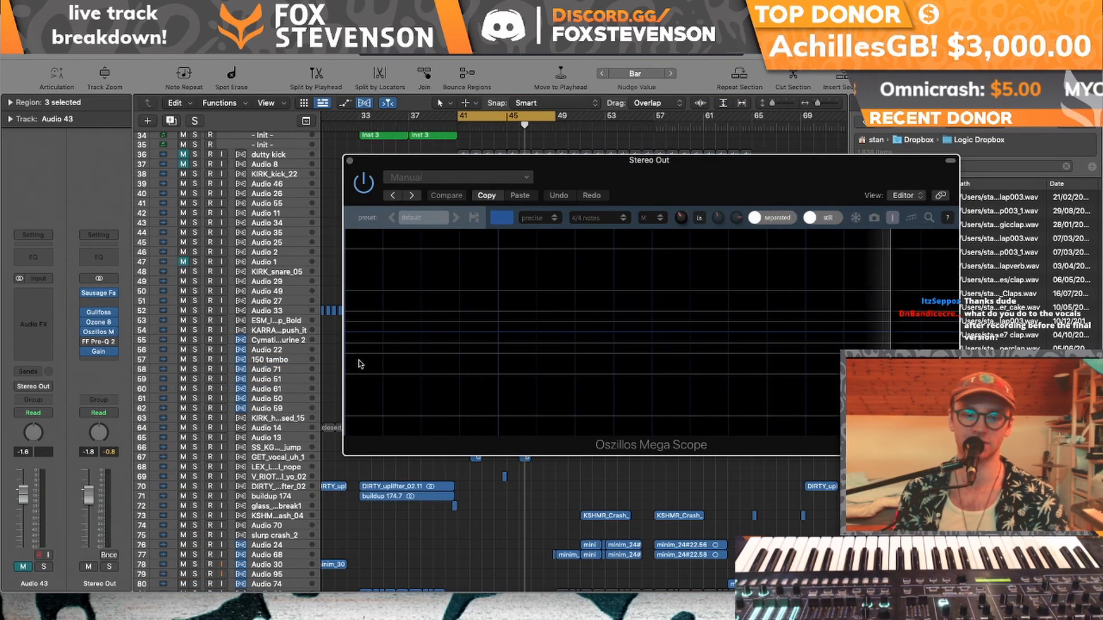
- Close the scope window and look through the arrangement's vocal, percussion and instrument tracks
left_click(350, 161)
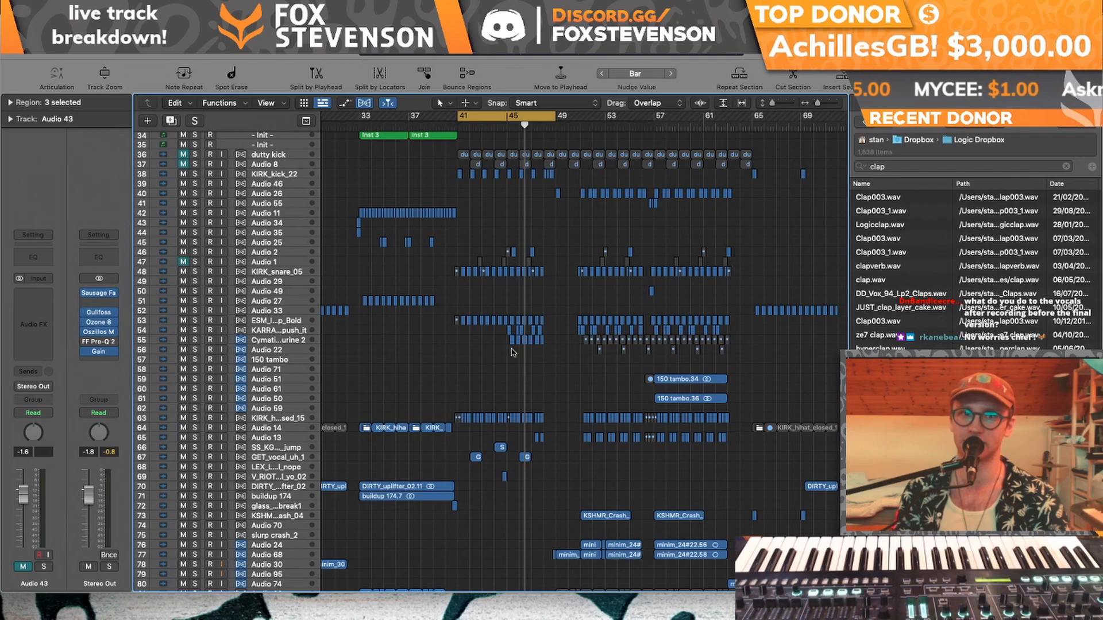
scroll(513, 352, "down", 15)
scroll(513, 352, "left", 10)
left_click(277, 270)
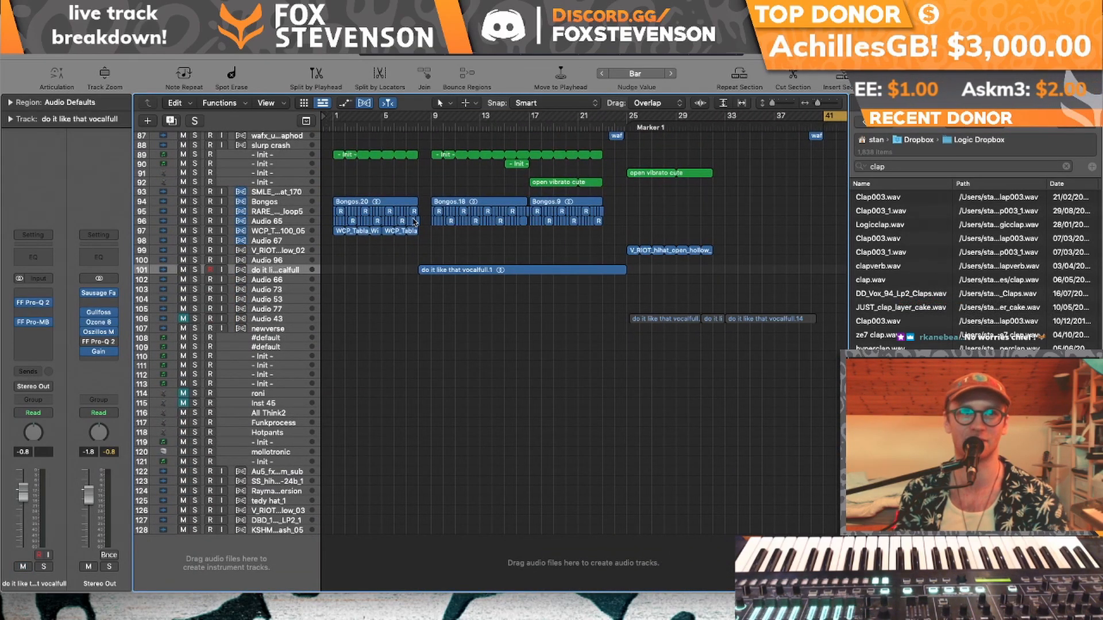
scroll(413, 222, "up", 5)
scroll(414, 221, "right", 9)
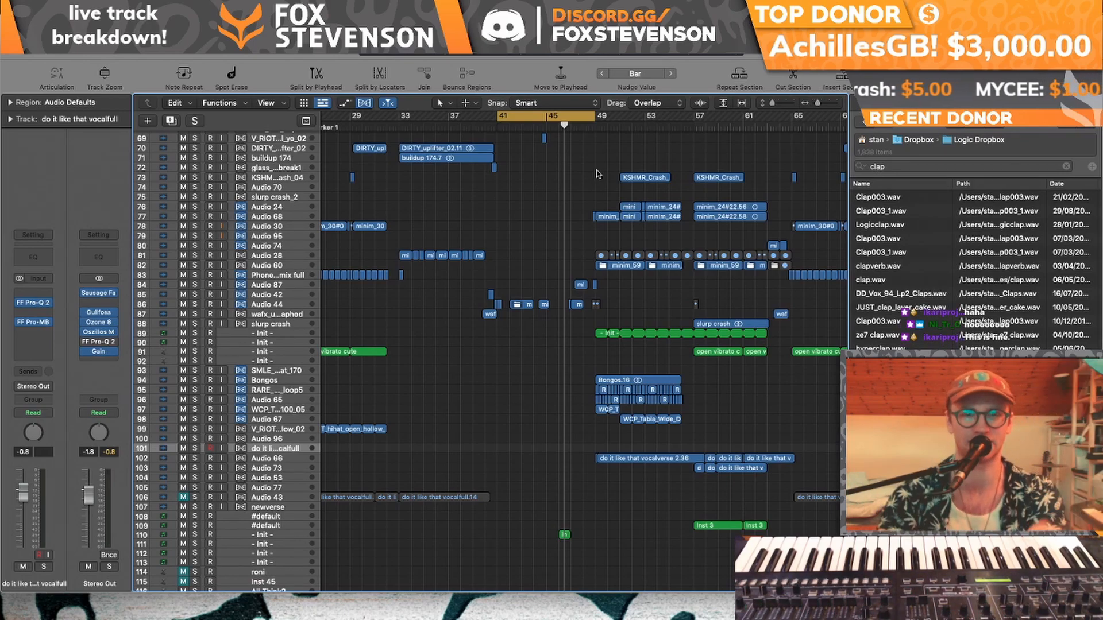
scroll(546, 236, "up", 15)
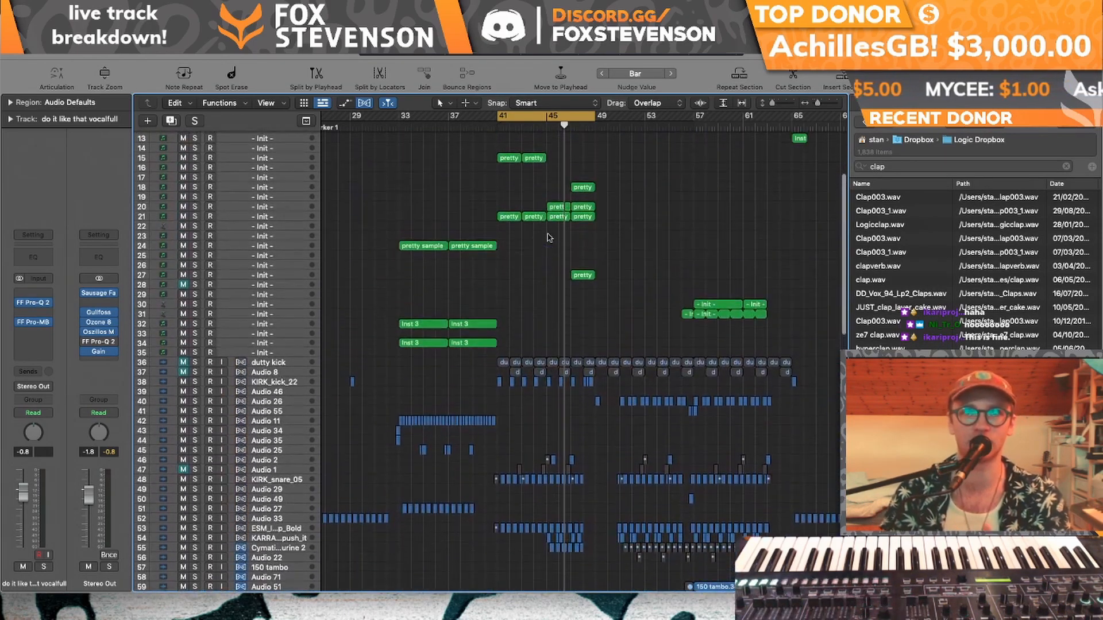
- Set the cycle range to bars 41 to 45
left_click(832, 102)
left_click(832, 102)
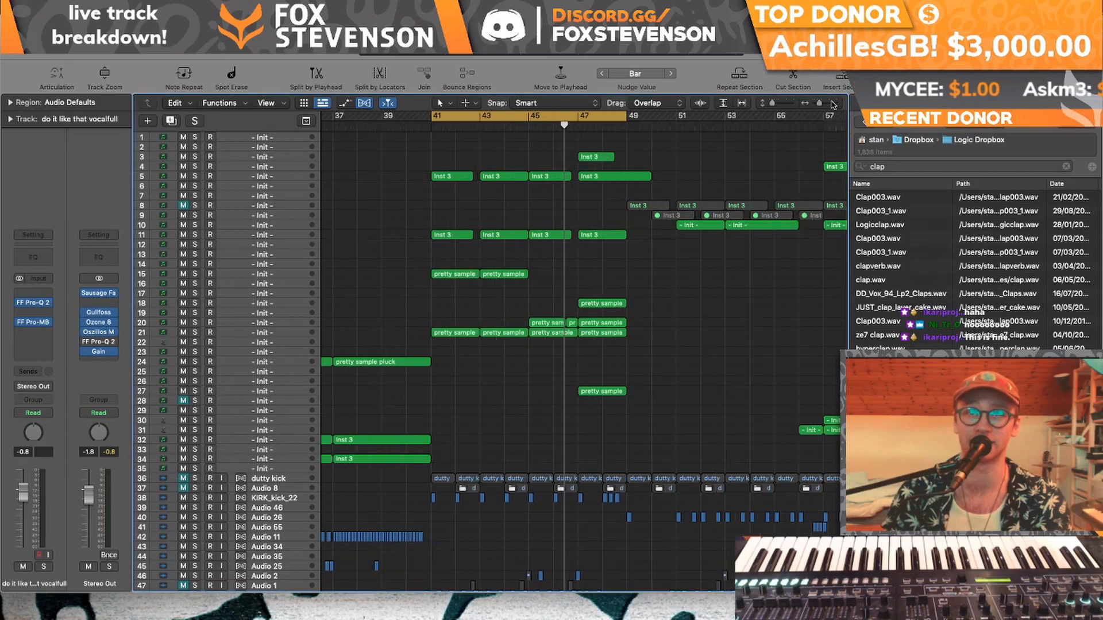
left_click(831, 102)
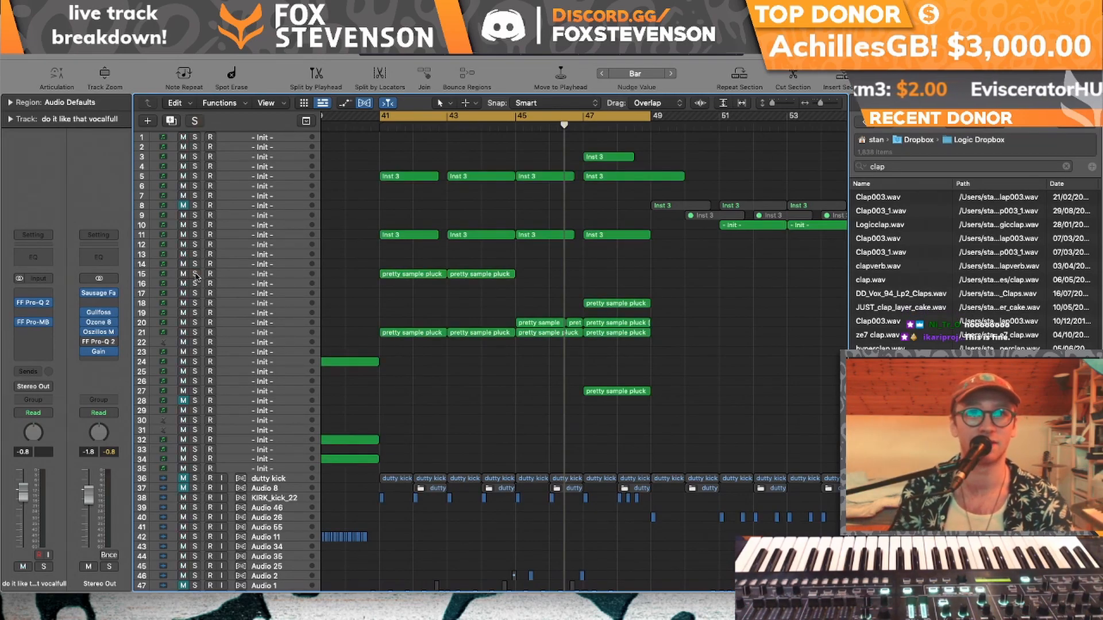
left_click(385, 117)
left_click_drag(385, 116, 516, 116)
- Solo the pretty sample pluck on track 15 and play part of its phrase
left_click_drag(772, 103, 780, 104)
scroll(544, 245, "up", 11)
scroll(543, 245, "down", 12)
scroll(543, 246, "up", 6)
left_click(166, 278)
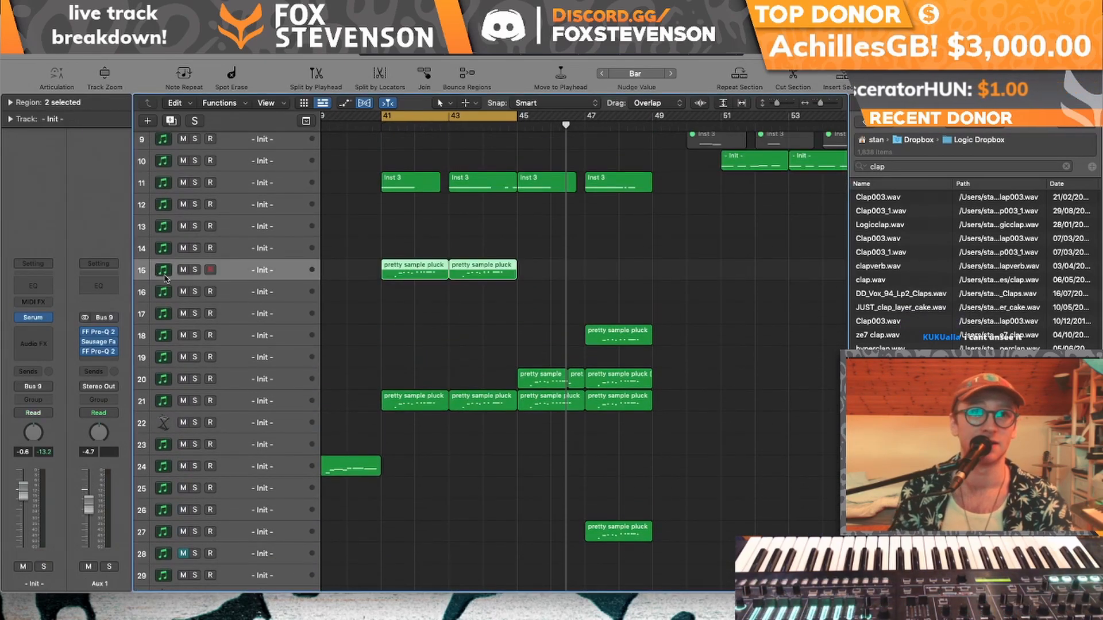
left_click(201, 270)
key("space")
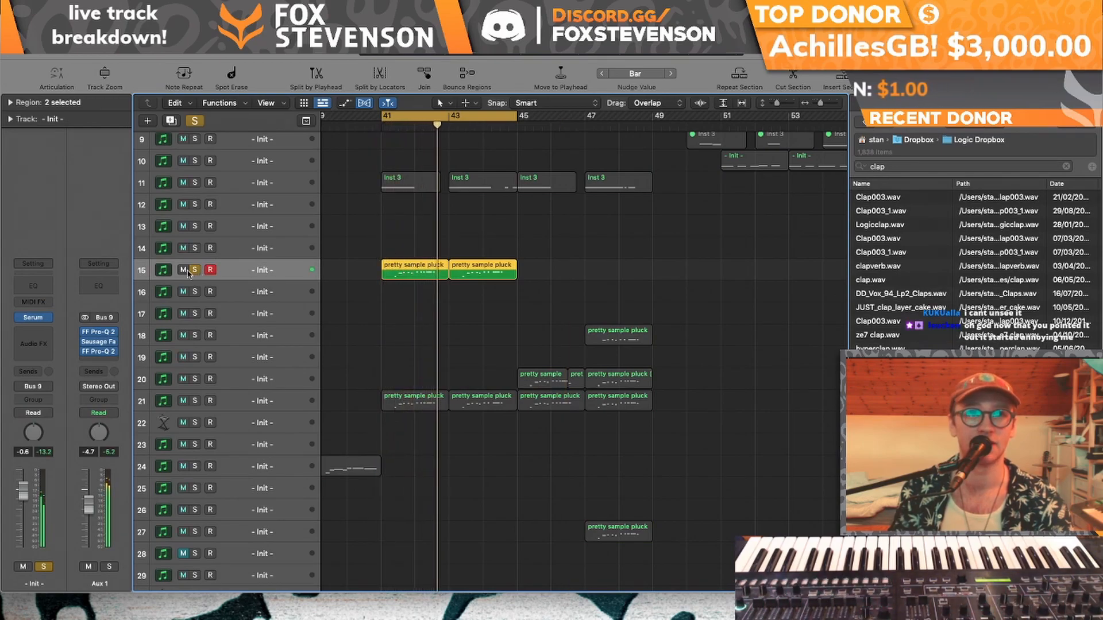
key("space")
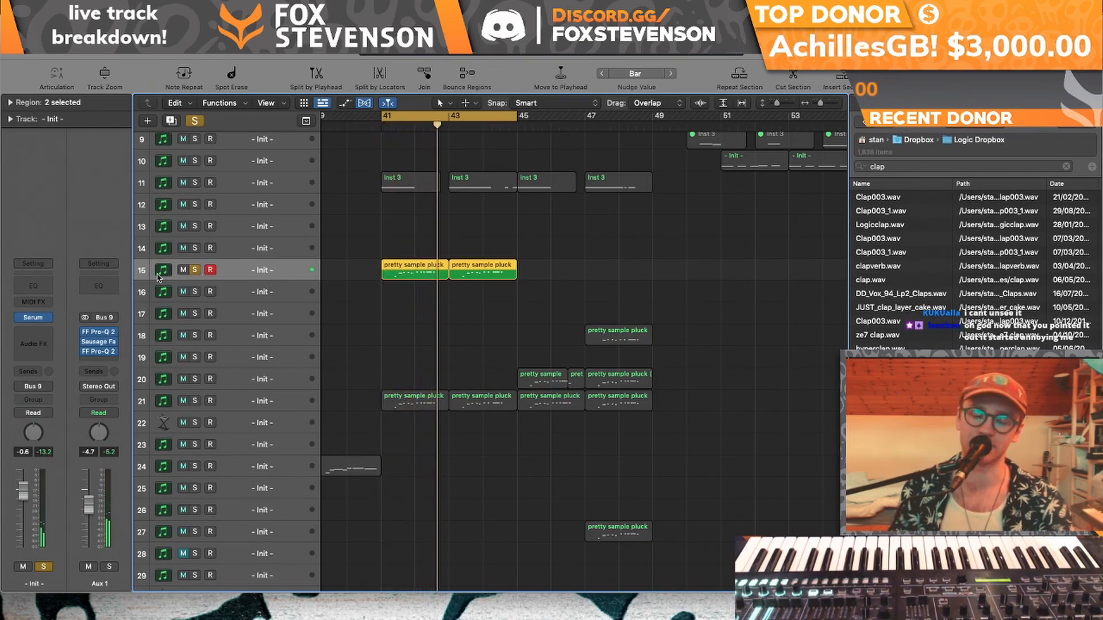
- Duplicate the Serum pluck track 15 and route the new track 16 to the Stereo Output
key("super+d")
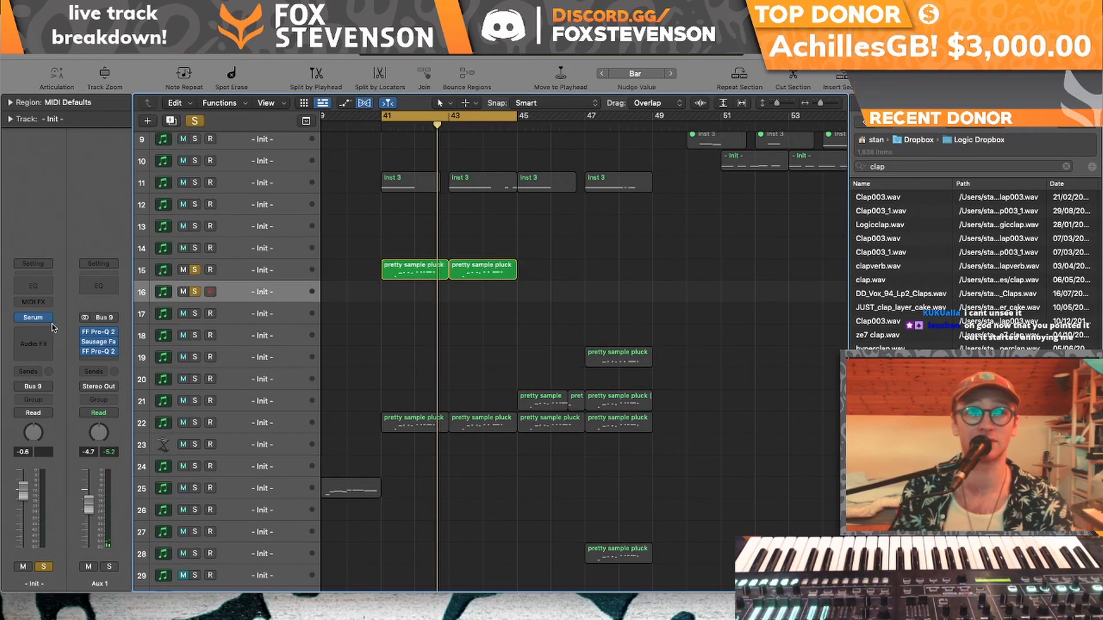
left_click(41, 388)
mouse_move(49, 418)
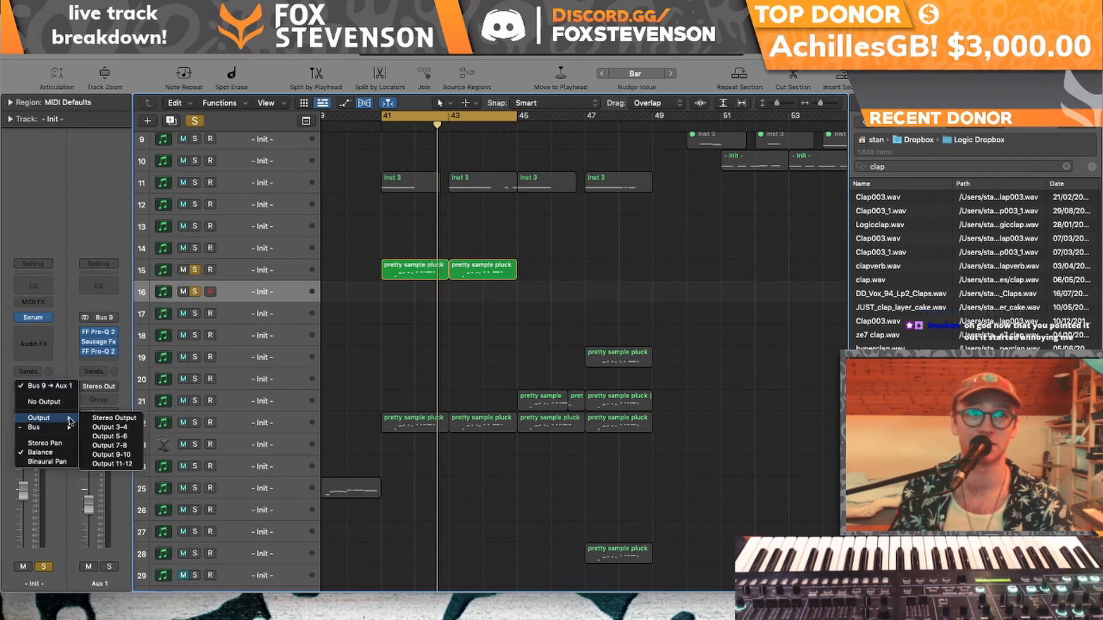
left_click(113, 418)
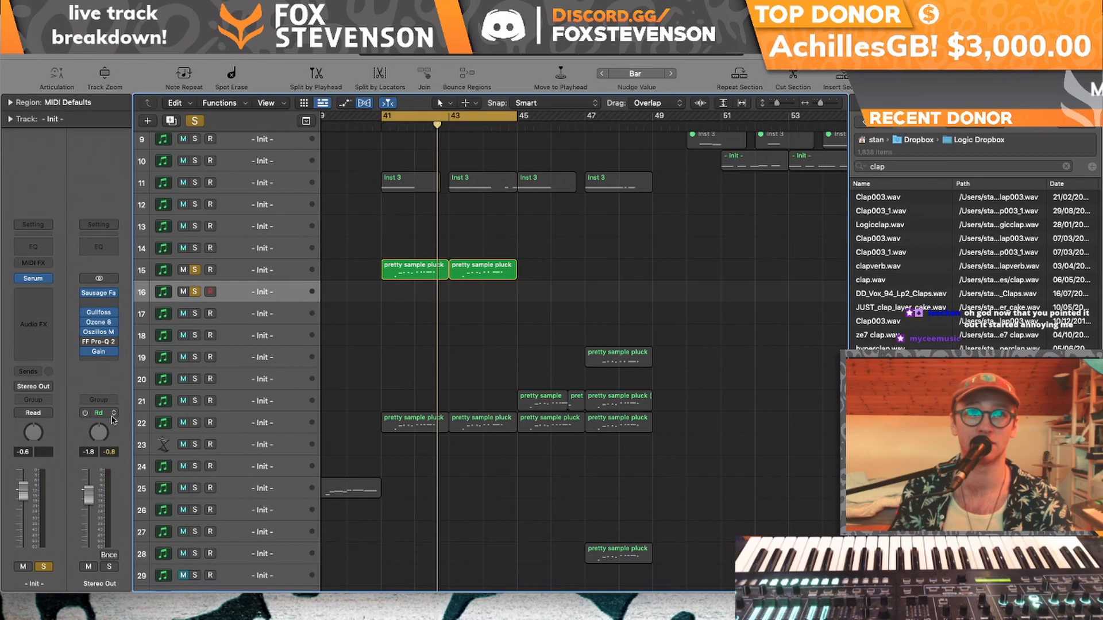
- Create an empty one-bar region at bar 41 on track 16 with the Pencil tool, and unsolo track 15
left_click(468, 103)
left_click(476, 132)
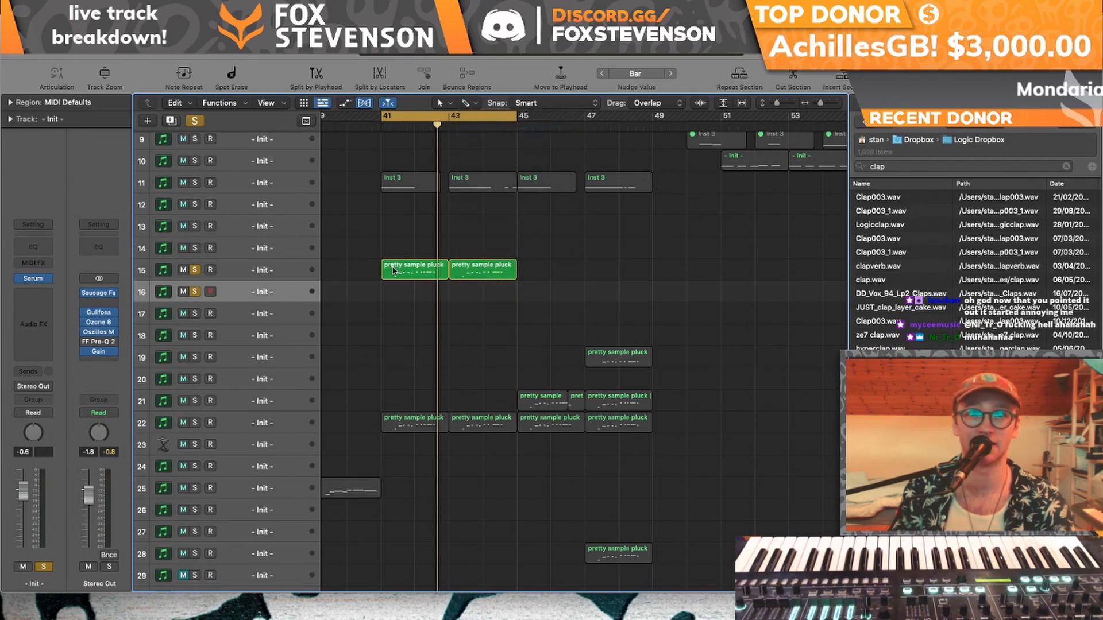
left_click(386, 292, "super")
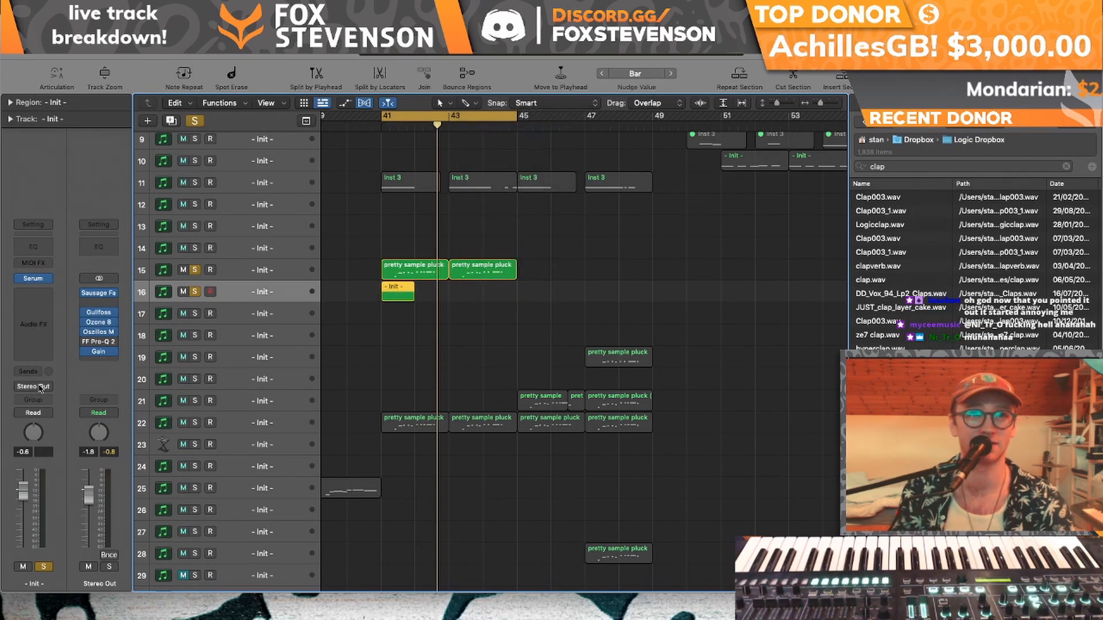
left_click(194, 270)
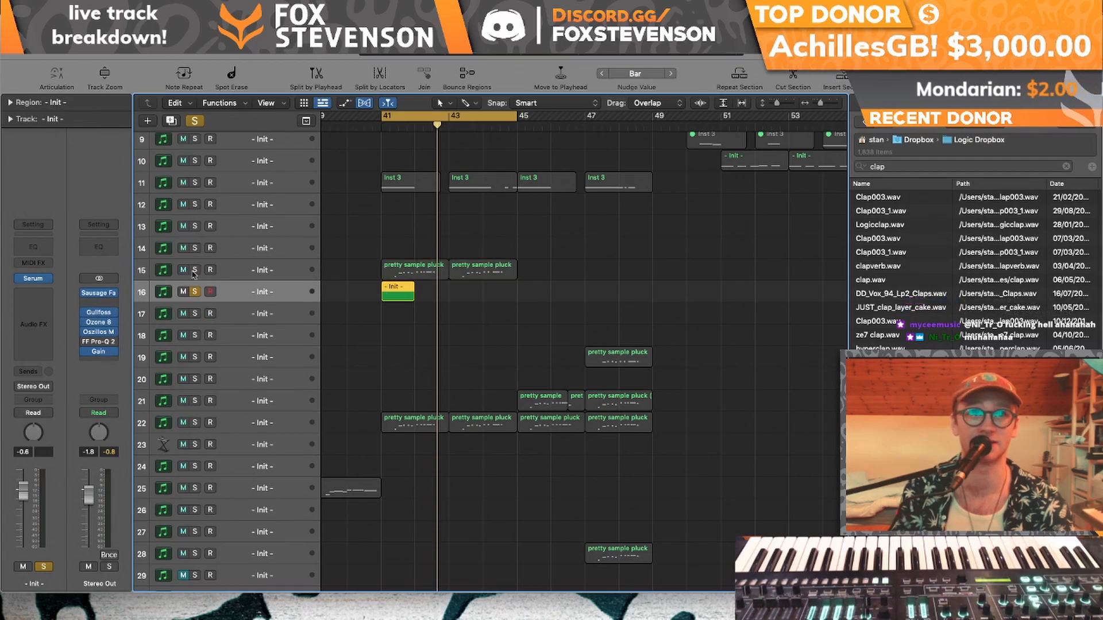
- Add one low note on the second beat of the new region in the Piano Roll, and cycle bar 41 only
double_click(387, 293)
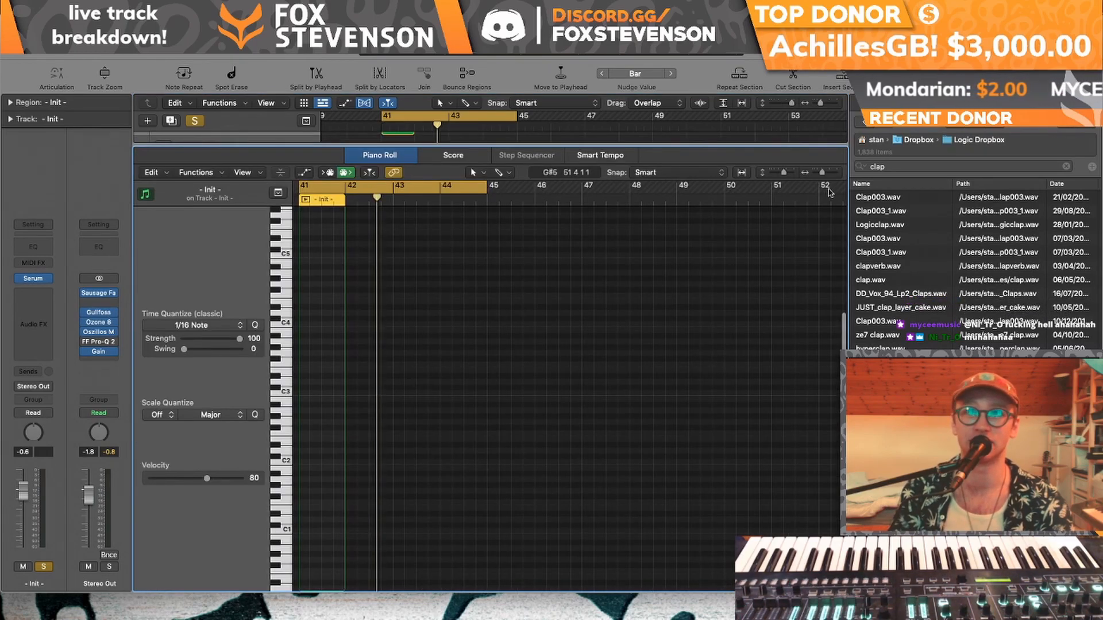
left_click(834, 174)
left_click(834, 174)
scroll(468, 445, "left", 10)
left_click(284, 435)
left_click(283, 434)
scroll(280, 437, "right", 4)
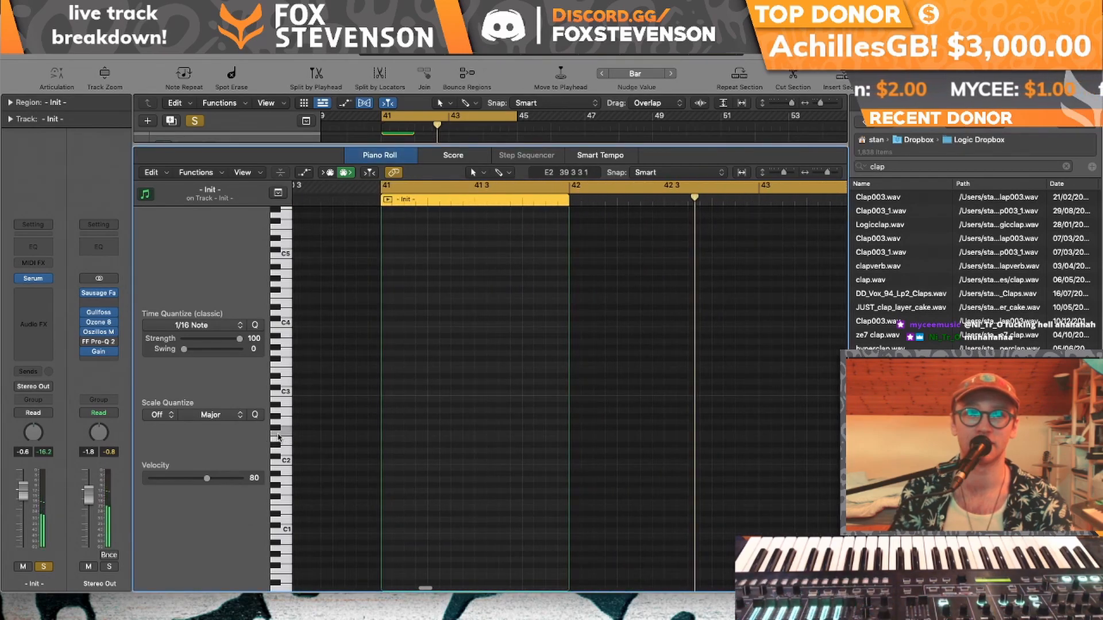
mouse_move(426, 436)
left_mouse_down()
mouse_move(398, 437)
mouse_move(428, 436)
left_mouse_up()
left_click_drag(384, 115, 414, 115)
- Remove Serum from track 16 and insert a fresh stereo instance of Serum with its default patch
left_click(43, 282)
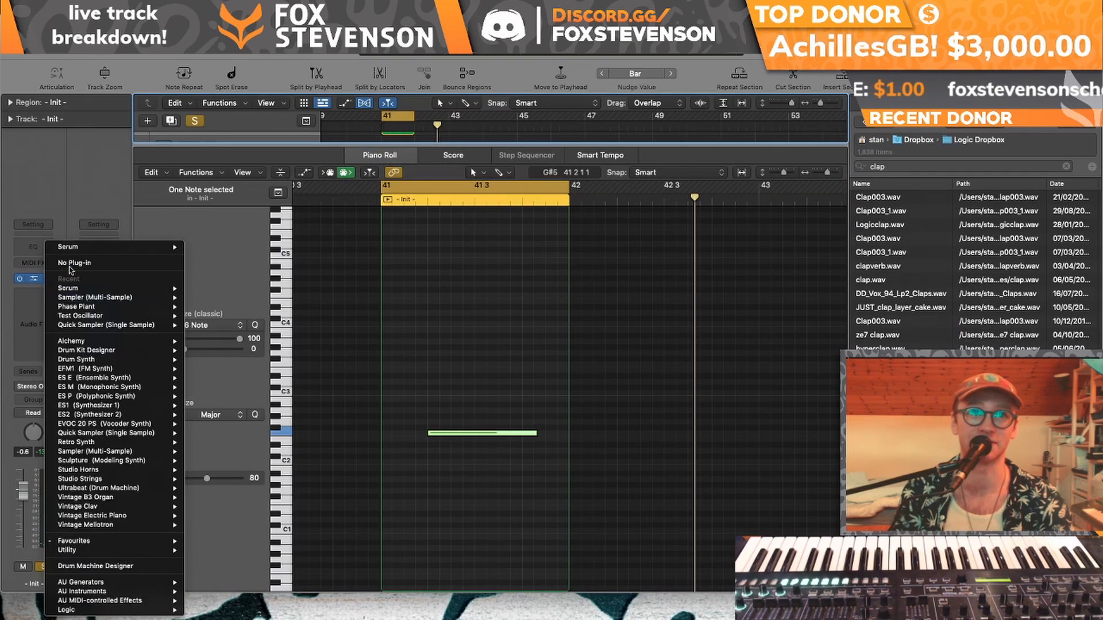
left_click(57, 267)
left_click(51, 280)
mouse_move(77, 308)
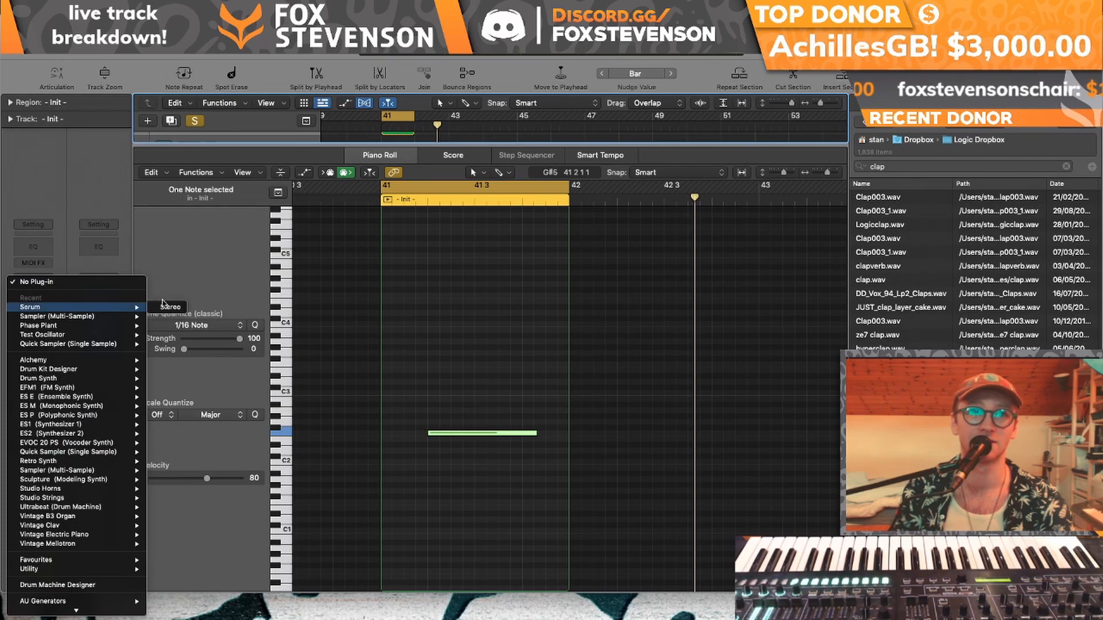
left_click(163, 309)
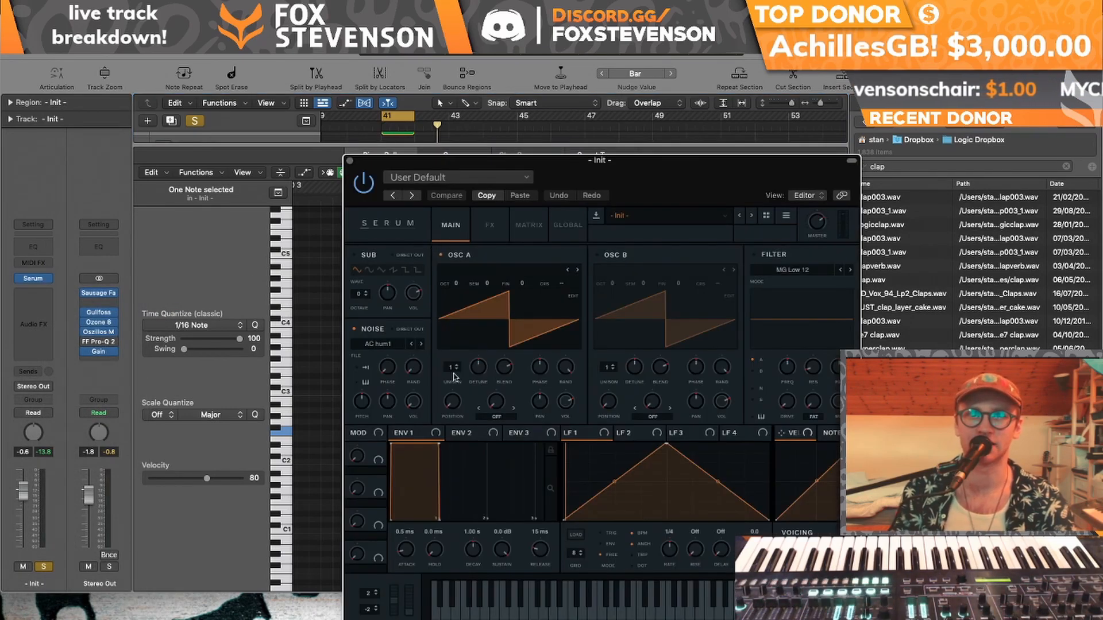
- Load the Basic Shapes wavetable in oscillator A, turn its random phase down and set its octave to +1
left_click(516, 271)
mouse_move(500, 283)
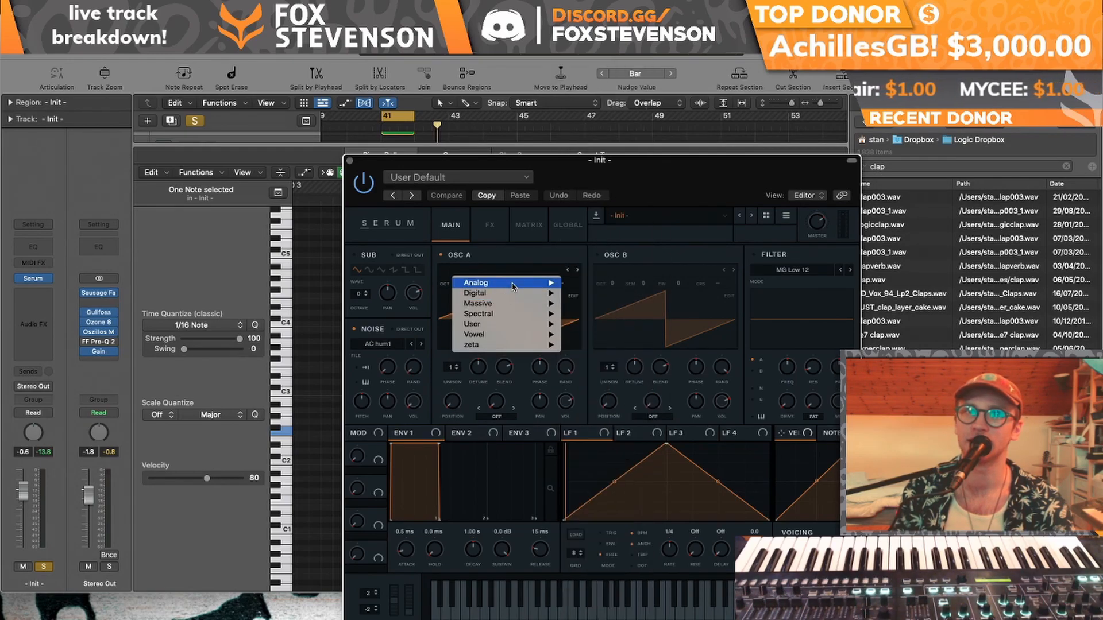
left_click(632, 236)
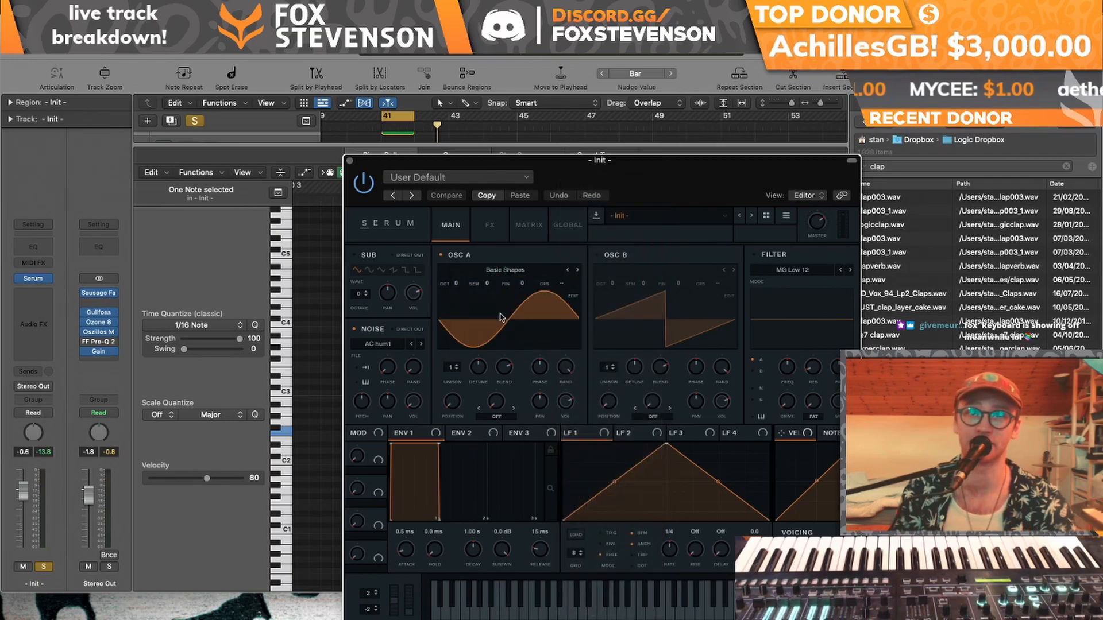
left_click_drag(561, 368, 550, 614)
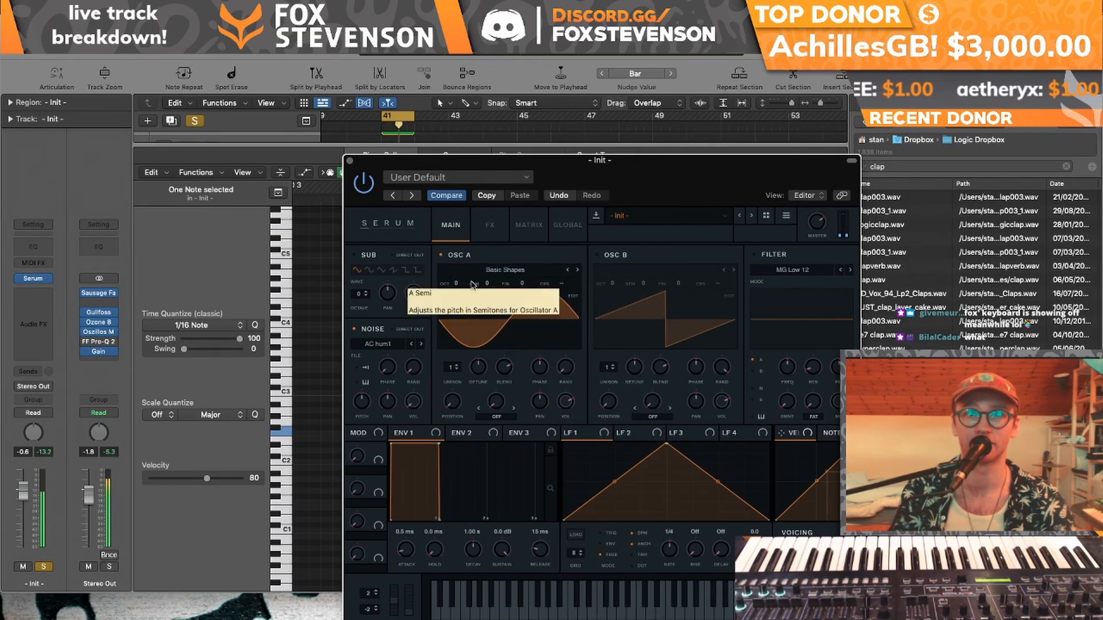
left_click_drag(459, 281, 458, 273)
- Set Env 1 to -inf dB sustain and 440 ms decay, and adjust the noise oscillator's pitch and level to about 54%
left_click_drag(500, 548, 497, 615)
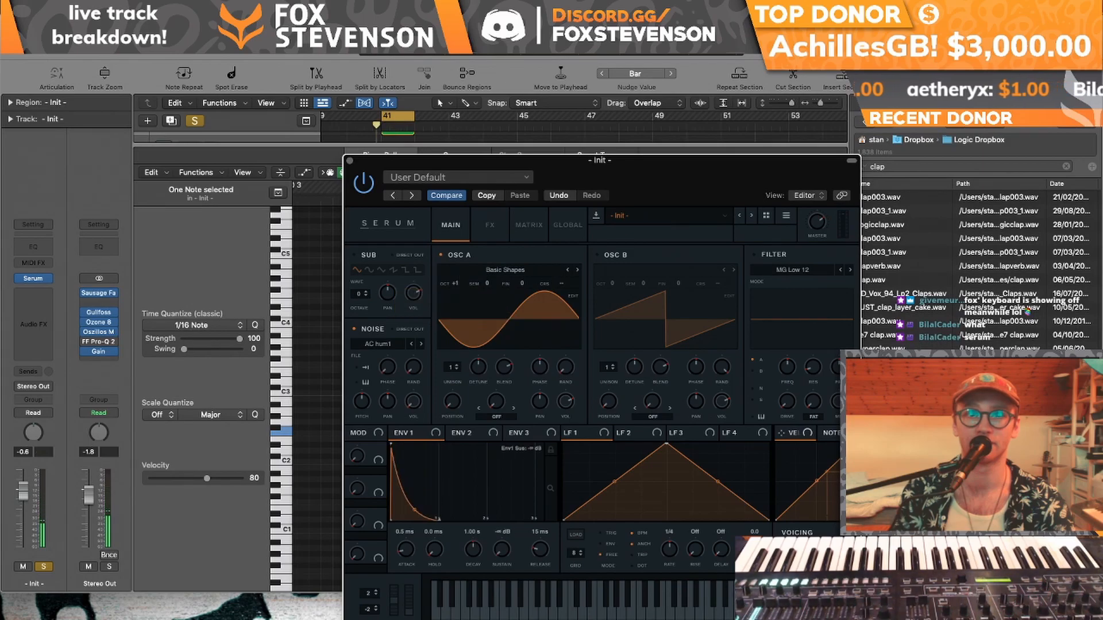
left_click_drag(476, 548, 479, 560)
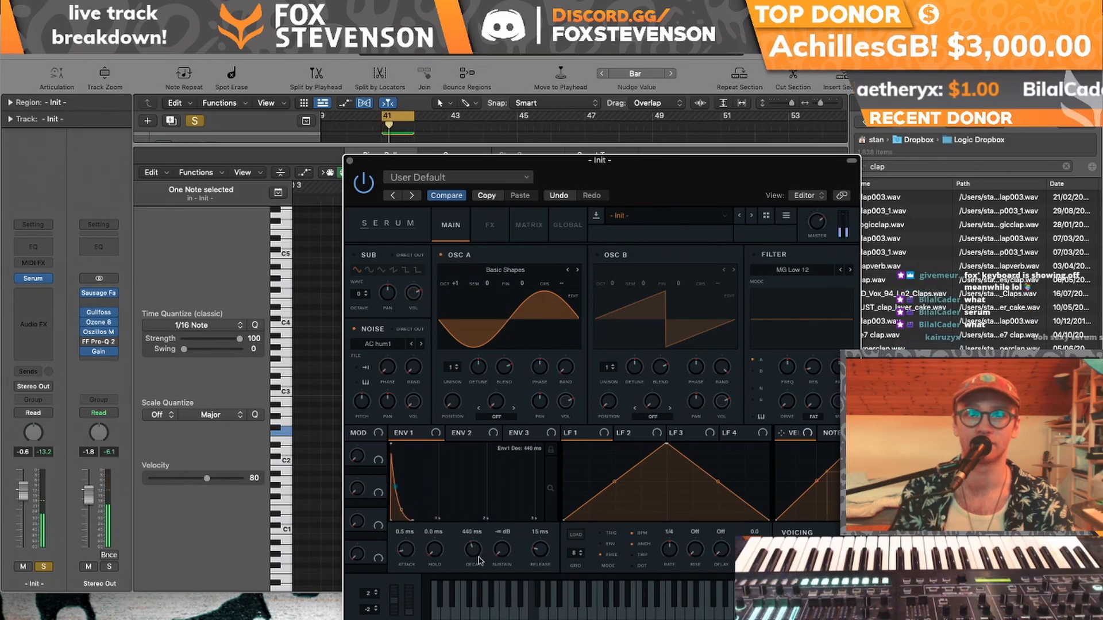
left_click_drag(414, 404, 419, 323)
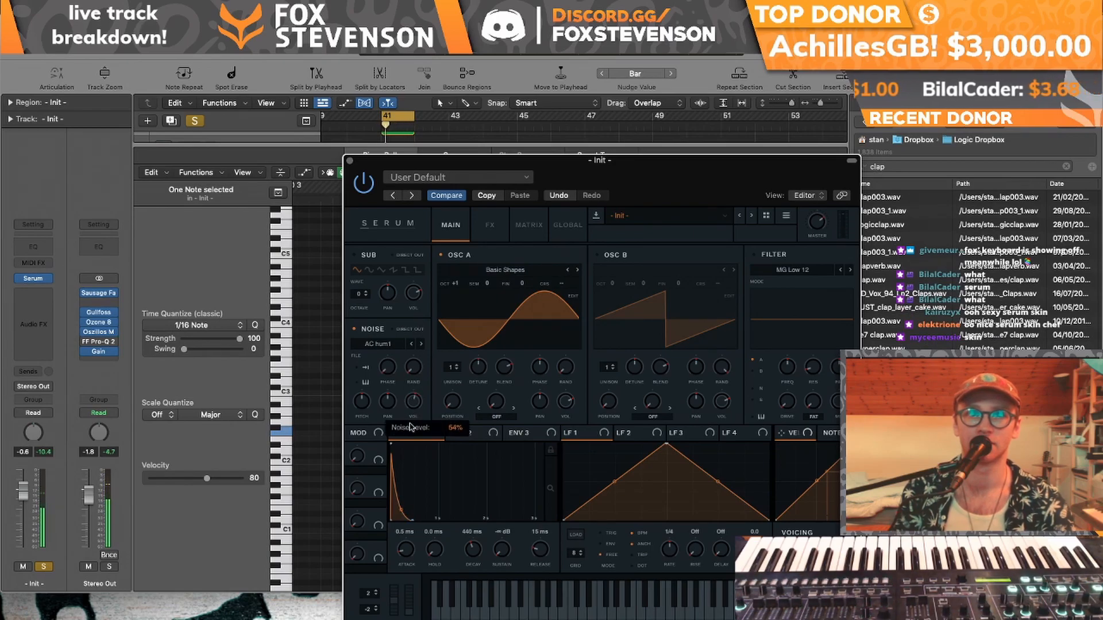
left_click_drag(363, 408, 361, 401)
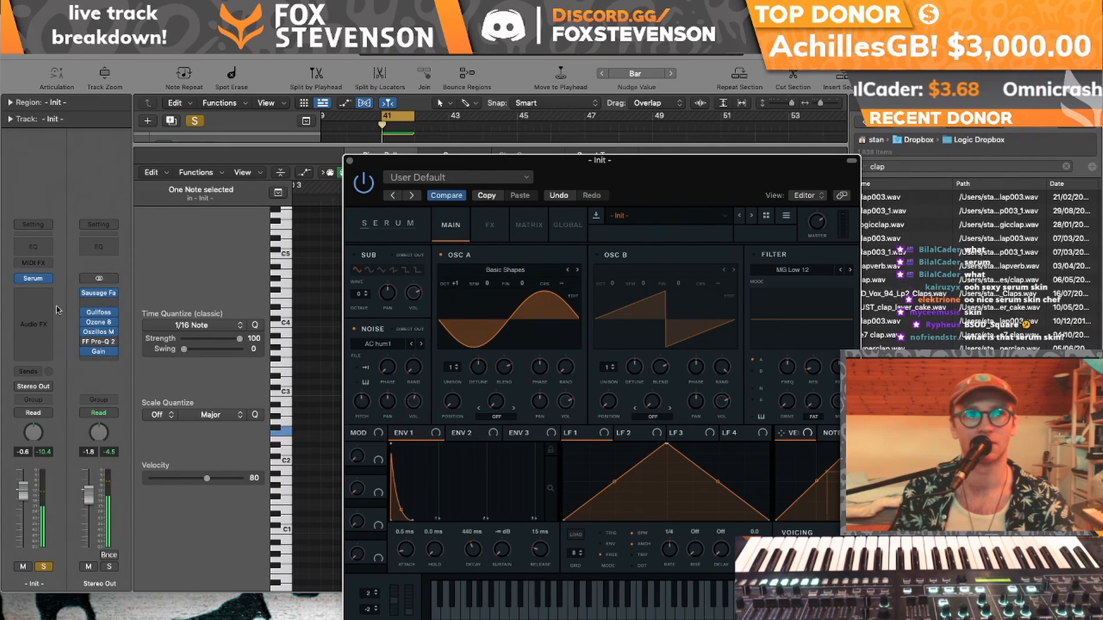
- Insert the FabFilter Pro-Q 3 equalizer as an audio effect on the Serum track
left_click(30, 292)
mouse_move(63, 529)
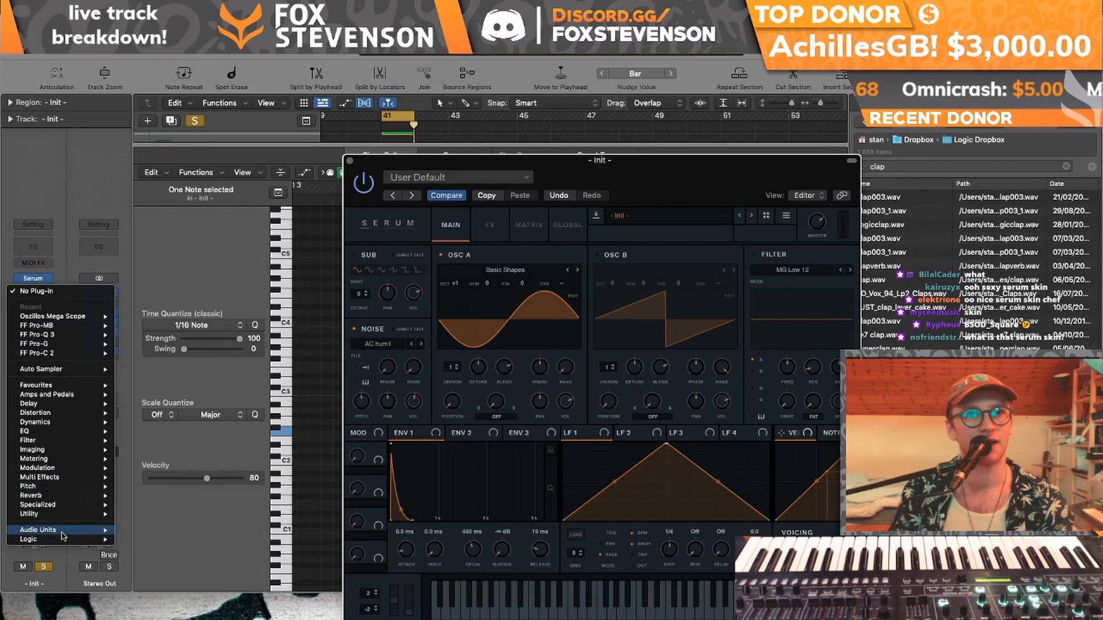
mouse_move(166, 407)
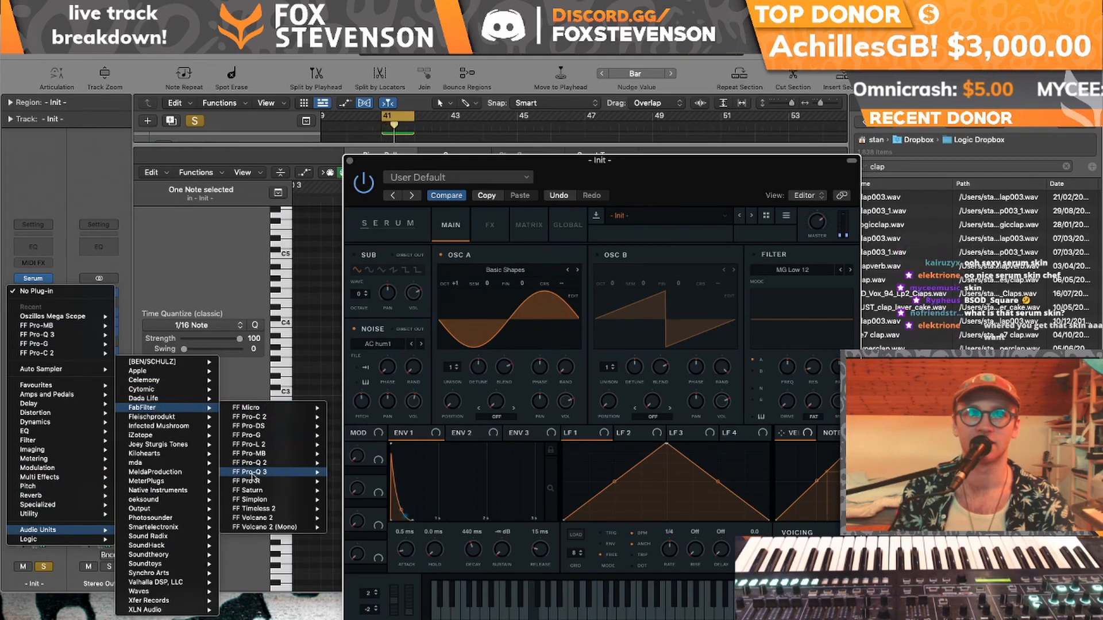
mouse_move(287, 472)
left_click(370, 478)
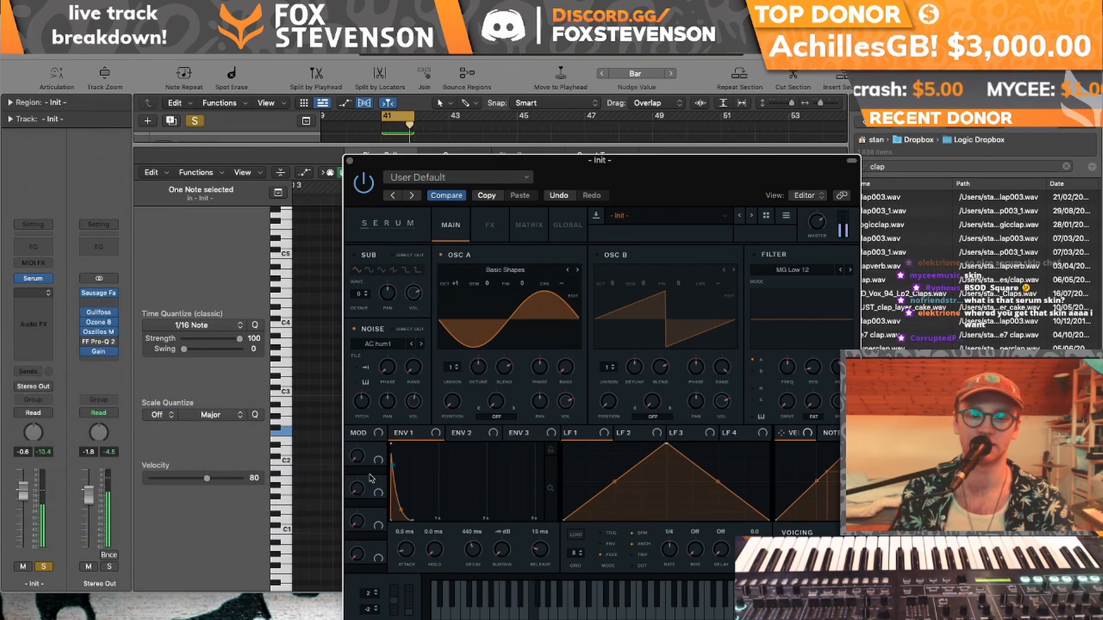
- Shape the pluck in Pro-Q 3 with a high cut, a narrow peak boost of about 11 dB and a 36 dB/oct low cut
left_click_drag(835, 334, 782, 394)
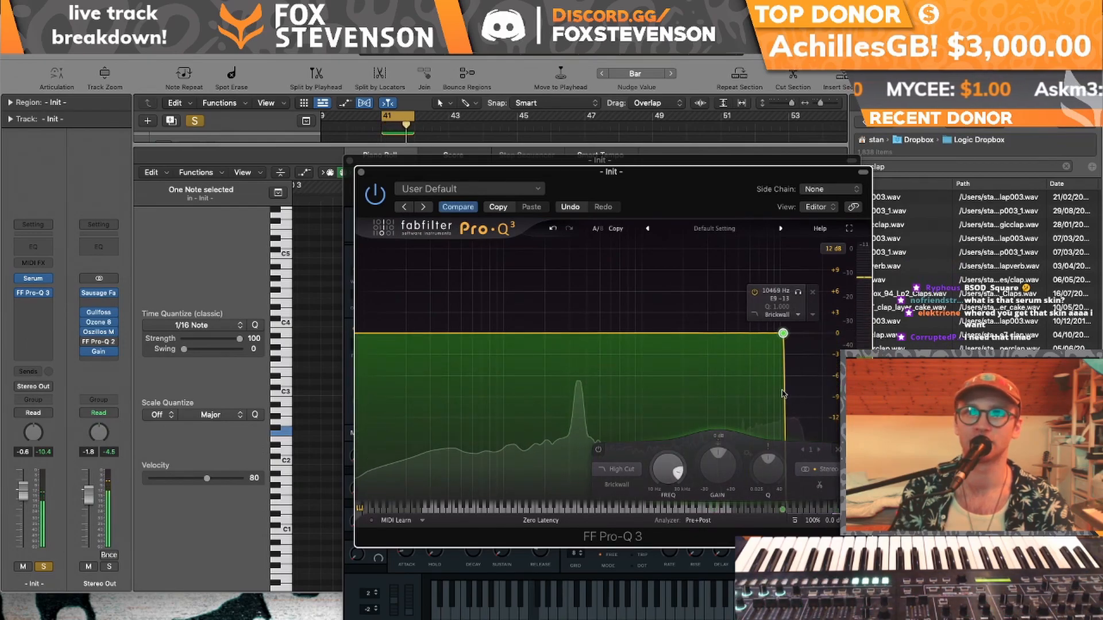
left_click_drag(781, 333, 751, 338)
left_click_drag(660, 334, 677, 254)
scroll(694, 303, "up", 5)
left_click(387, 333)
left_click_drag(387, 333, 547, 349)
key("space")
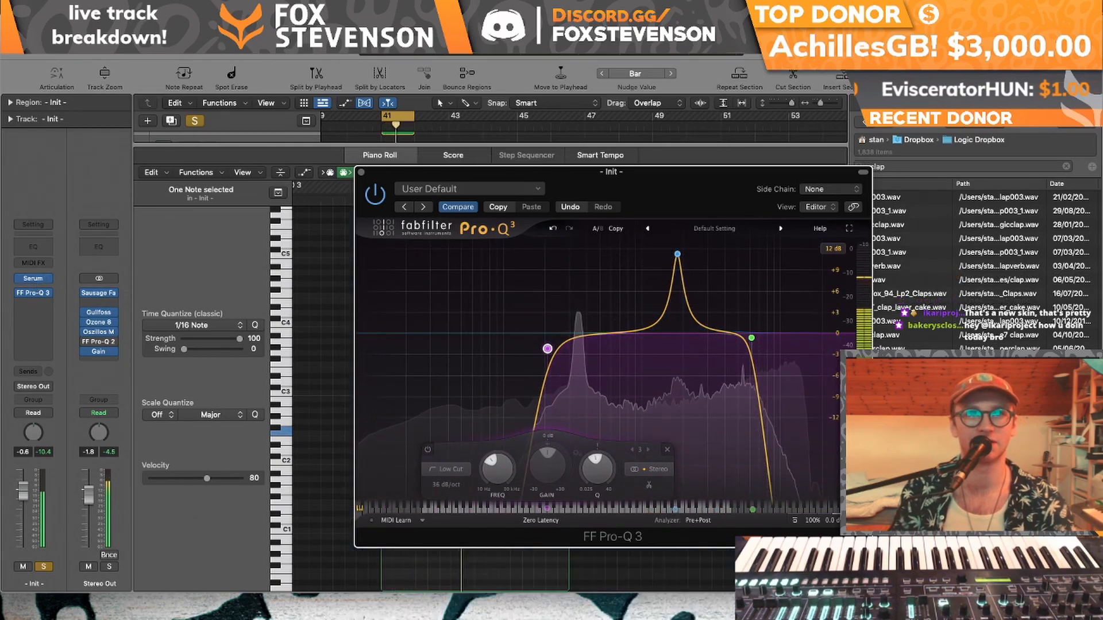
- Insert the Kilohearts Delay as an audio effect after Pro-Q 3 on the Serum track
left_click(32, 279)
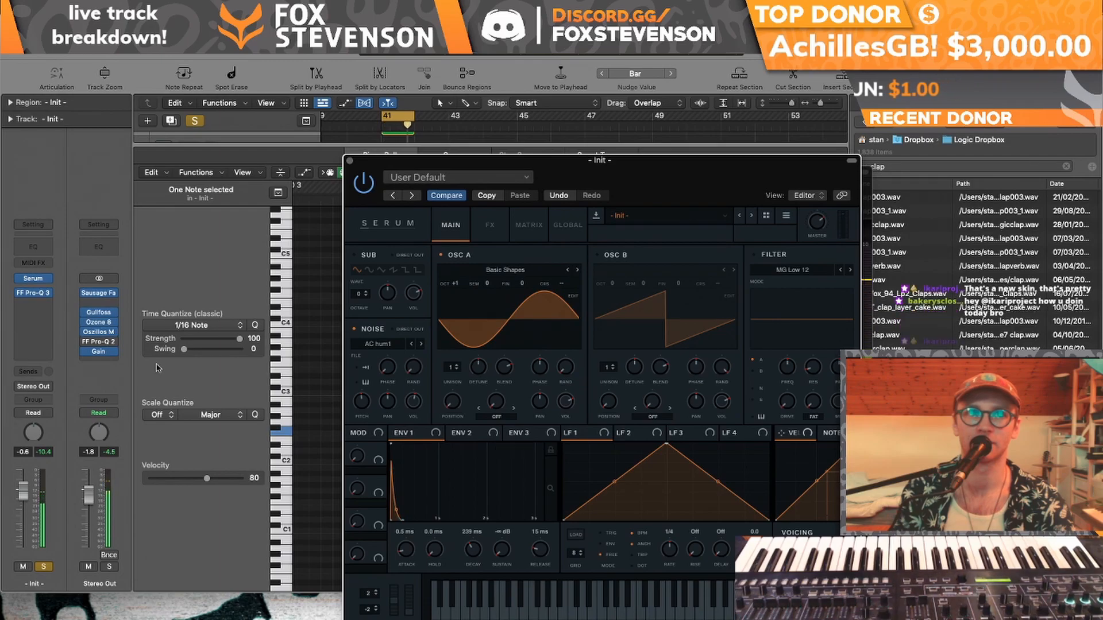
left_click(35, 302)
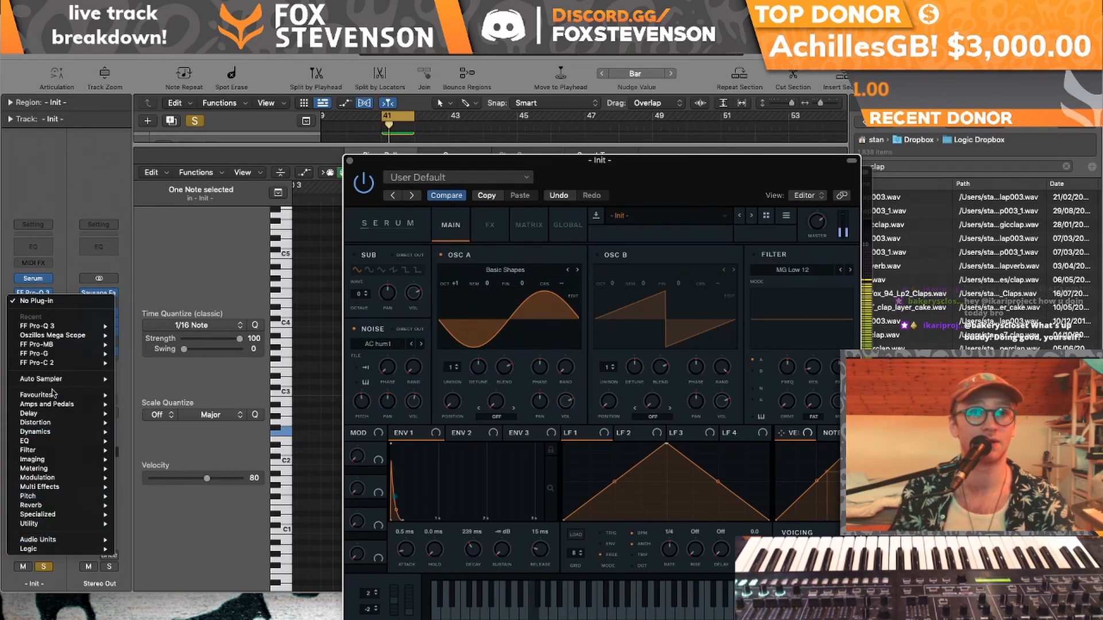
mouse_move(87, 540)
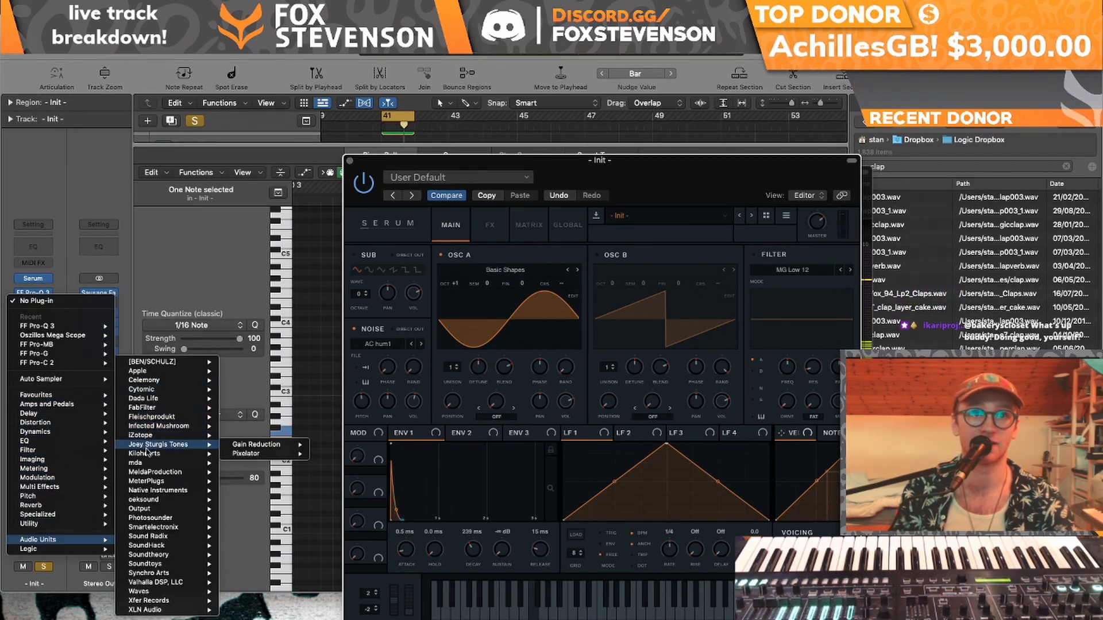
mouse_move(150, 454)
mouse_move(246, 396)
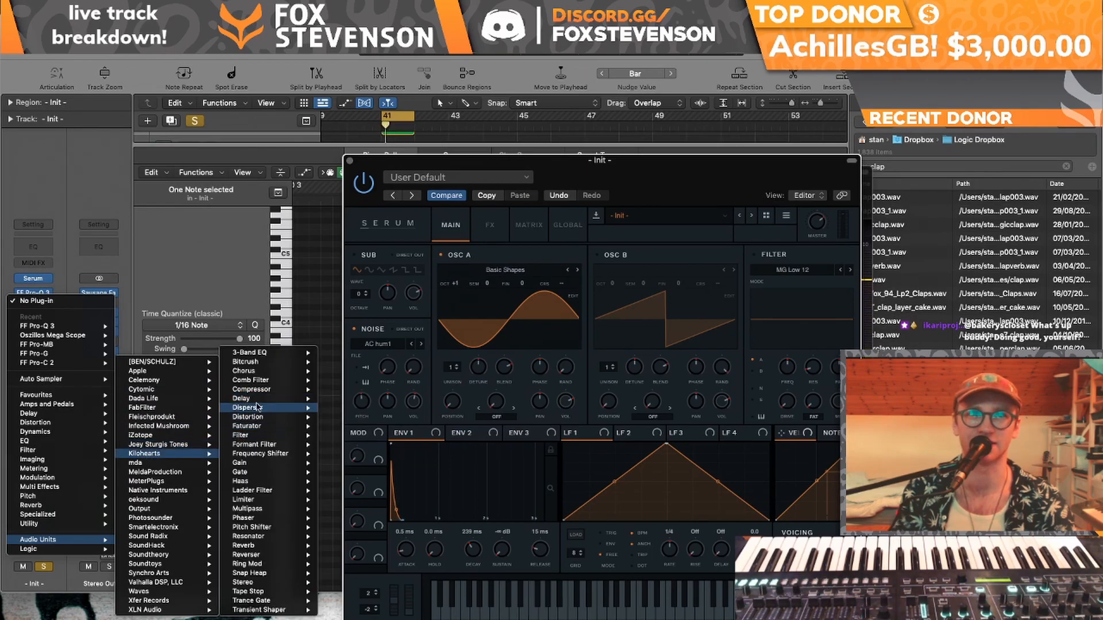
left_click(335, 400)
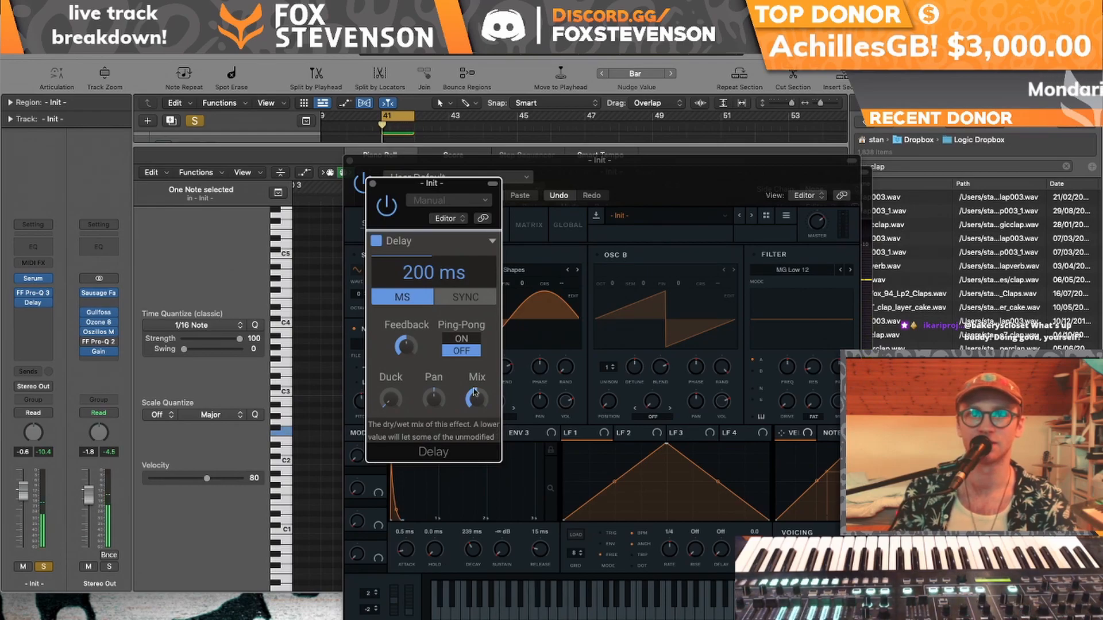
- Turn on ping-pong in the Delay, set its time to 50.0 ms and adjust its pan, feedback and mix
left_click(461, 339)
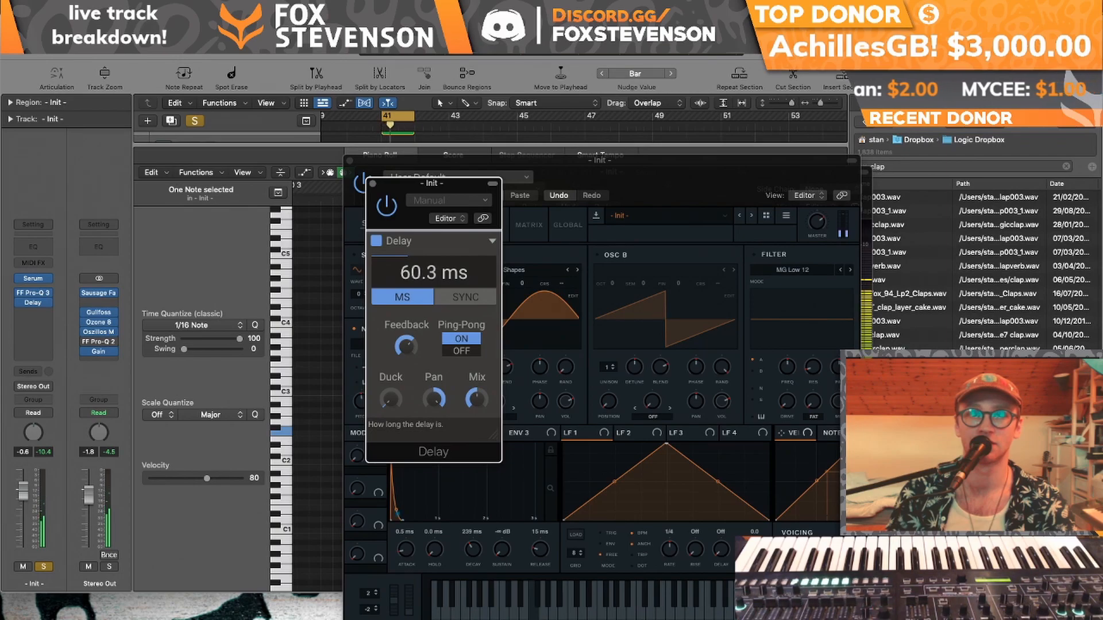
left_click_drag(409, 347, 409, 355)
left_click_drag(476, 402, 475, 401)
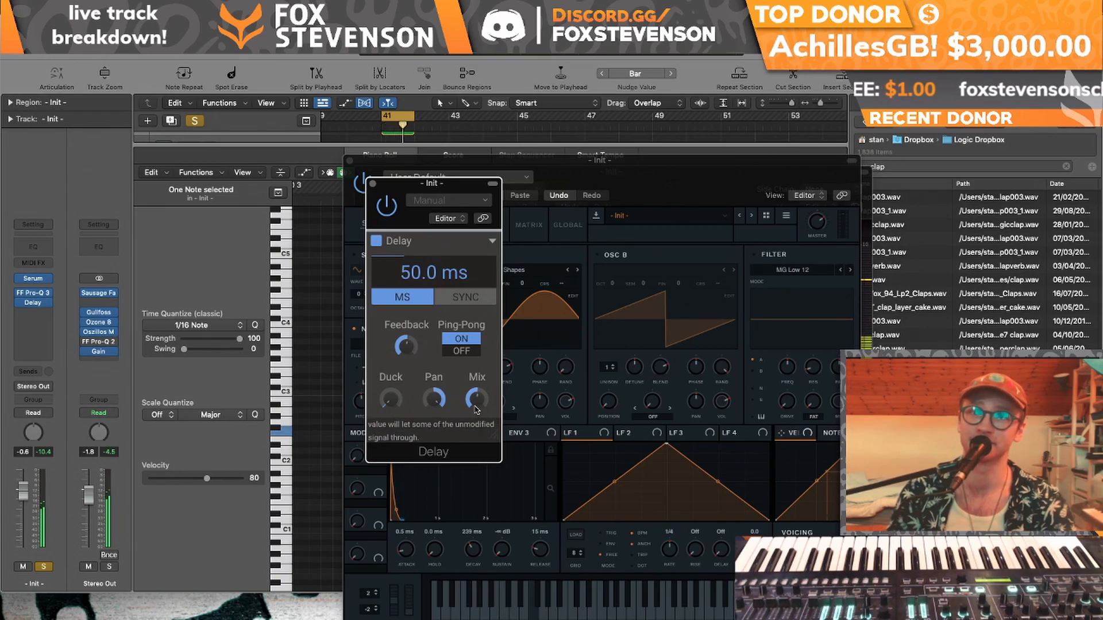
left_click(373, 184)
- Reopen the Delay effect on the Serum track and fine-tune its delay time
left_click(33, 306)
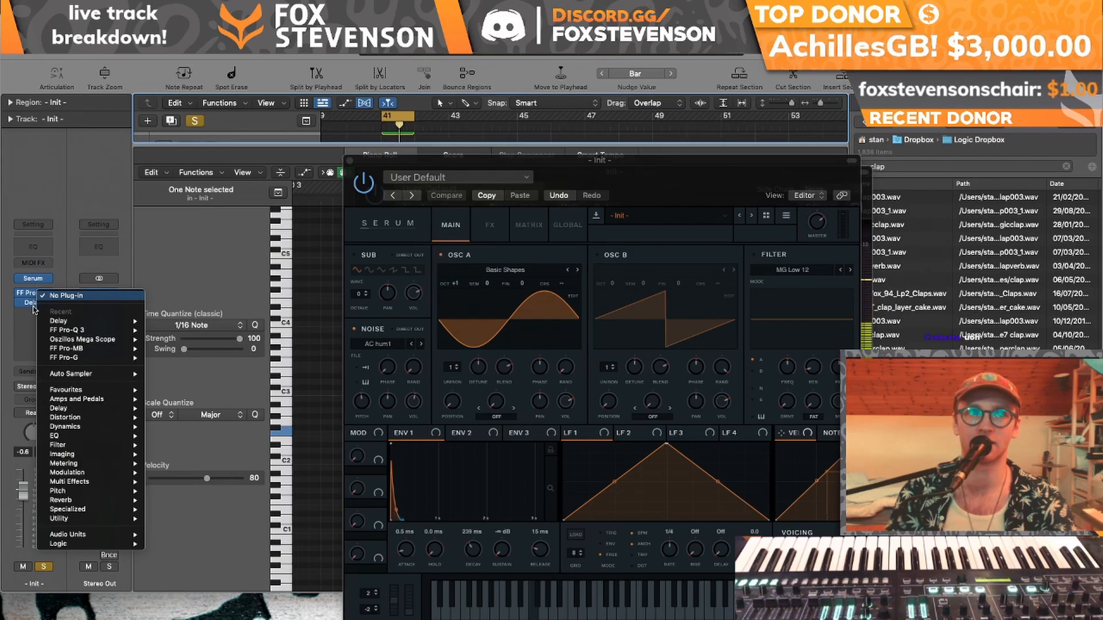
left_click(33, 305)
left_click(32, 303)
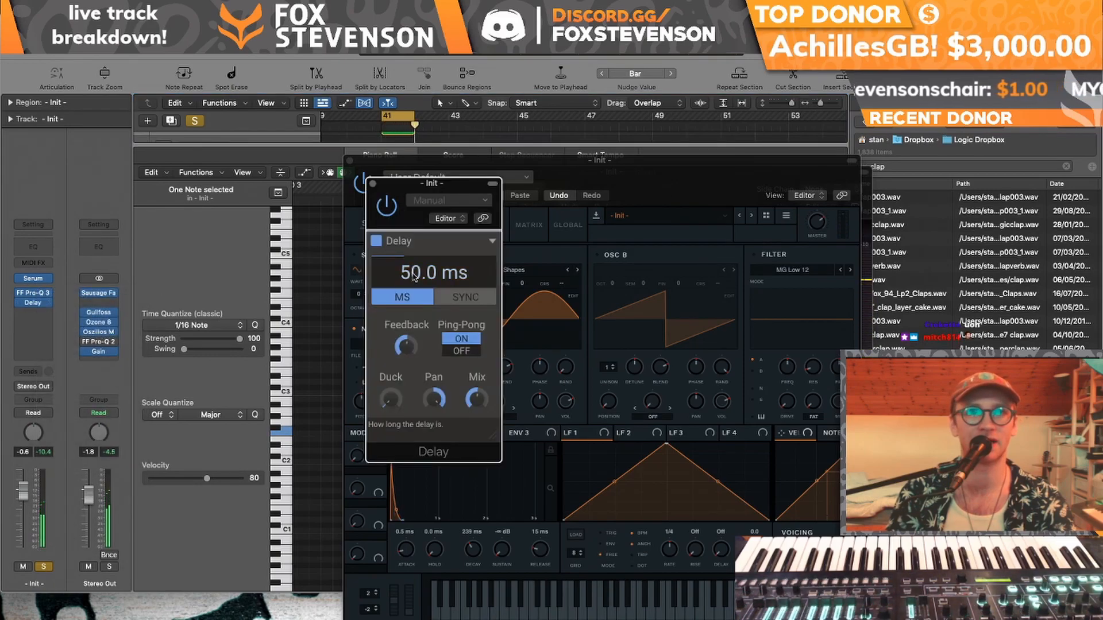
left_click_drag(414, 277, 414, 282)
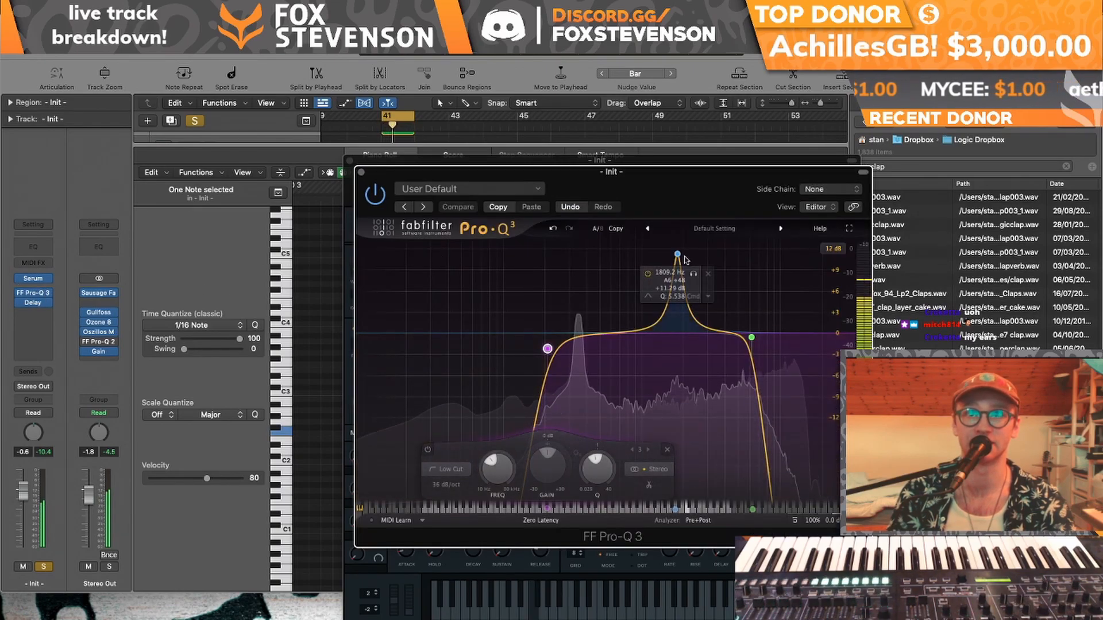
- Fine-tune the narrow peak boost in Pro-Q 3, close the plug-in windows and return to the track arrangement
mouse_move(666, 267)
left_mouse_down()
mouse_move(690, 294)
mouse_move(668, 255)
left_mouse_up()
left_click(361, 172)
left_click(351, 161)
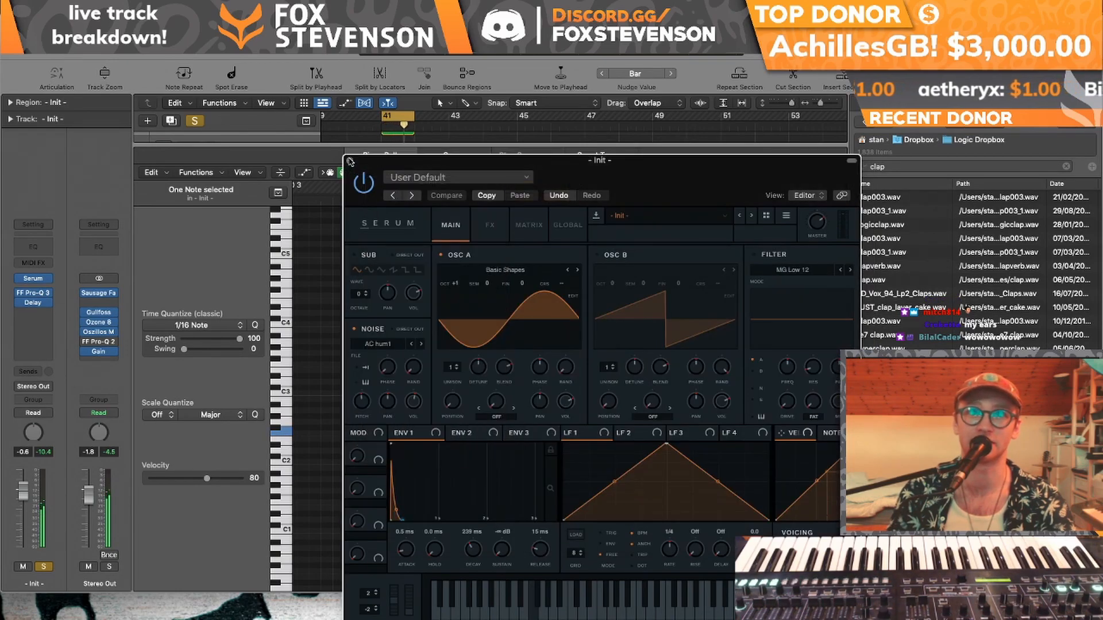
left_click(349, 159)
left_click(372, 183)
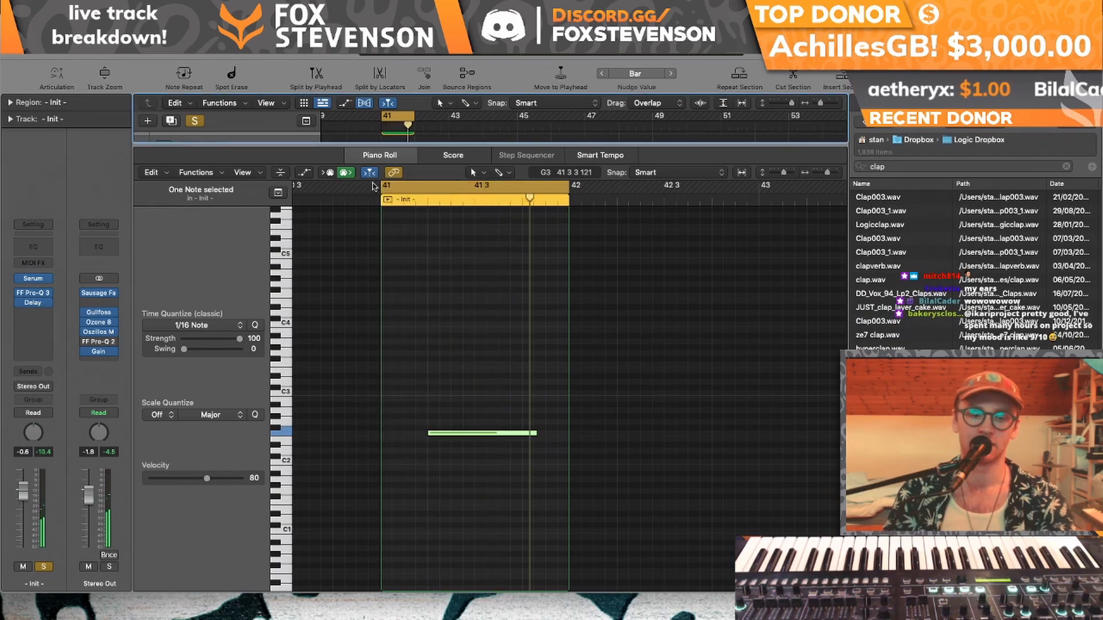
key("x")
key("x")
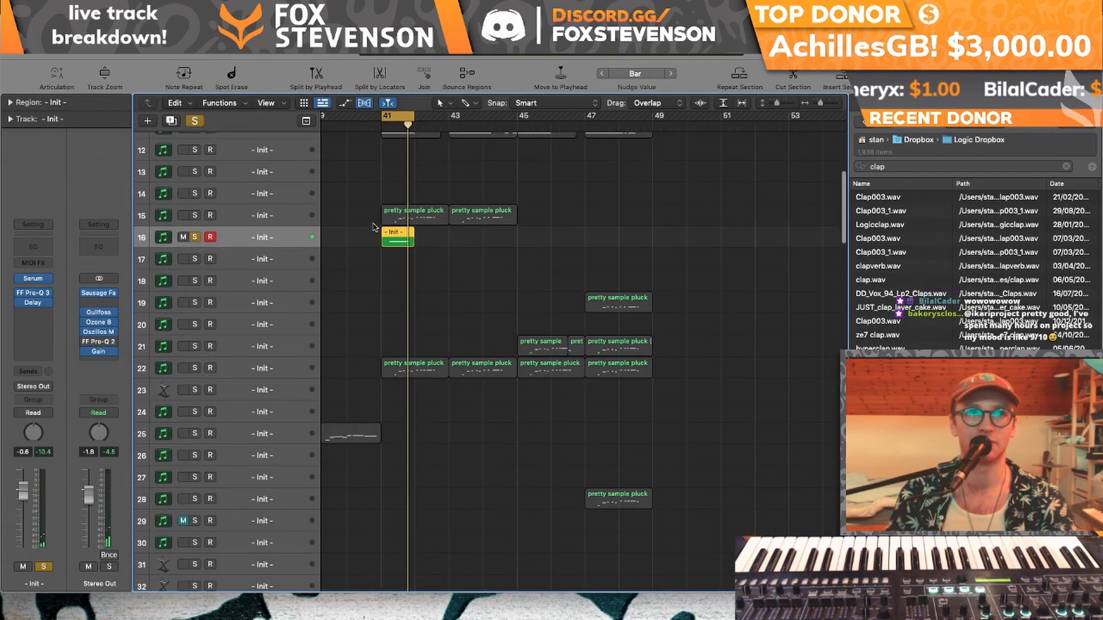
- Insert the Joey Sturgis Tones Gain Reduction plug-in after the Delay and lower its gain
left_click(33, 310)
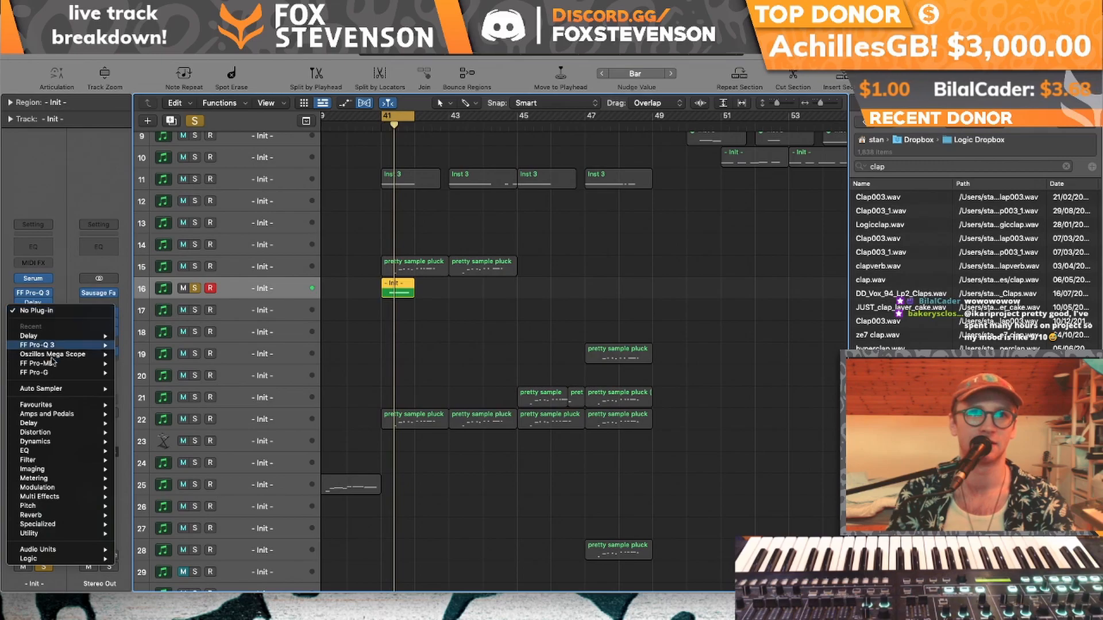
mouse_move(57, 550)
mouse_move(166, 445)
mouse_move(242, 447)
left_click(333, 445)
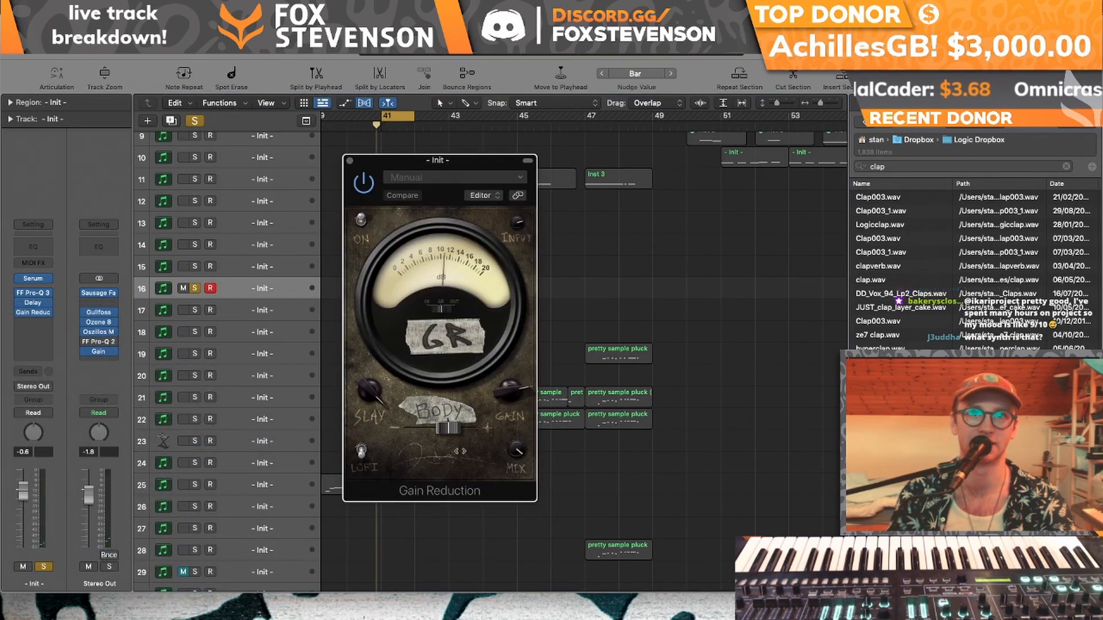
left_click_drag(504, 402, 502, 406)
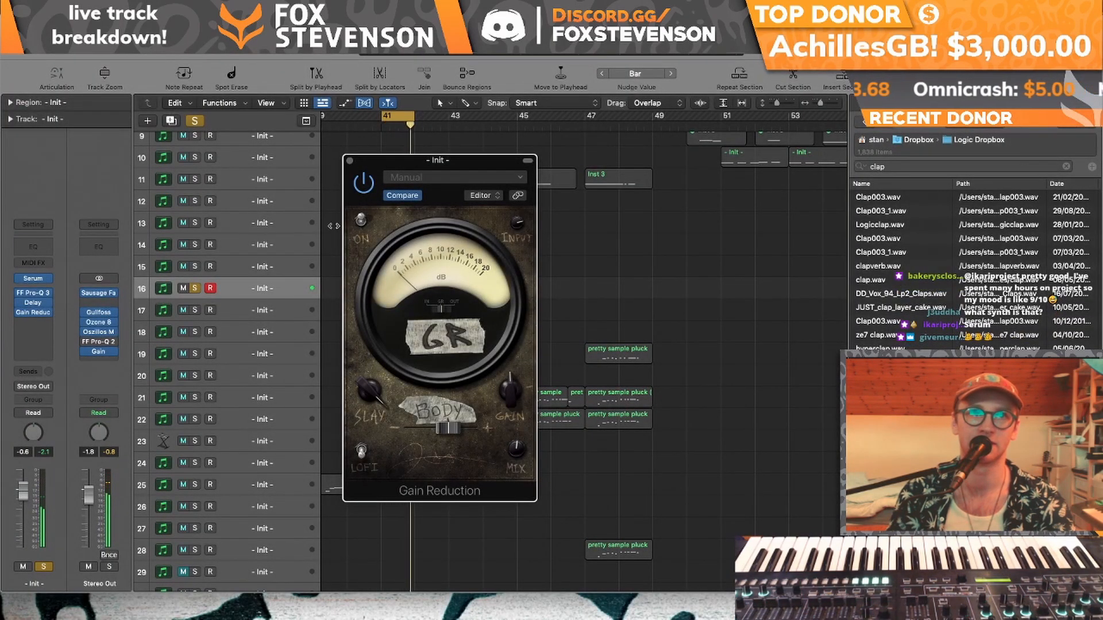
left_click(349, 161)
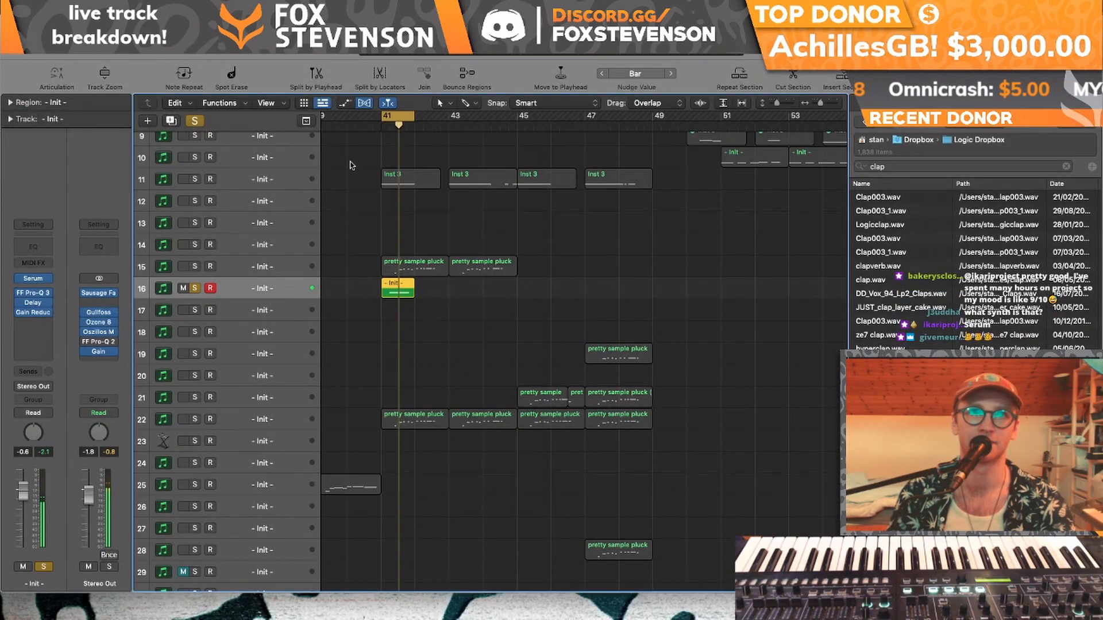
- Shorten Serum's Env 1 decay to 145 ms
left_click(33, 278)
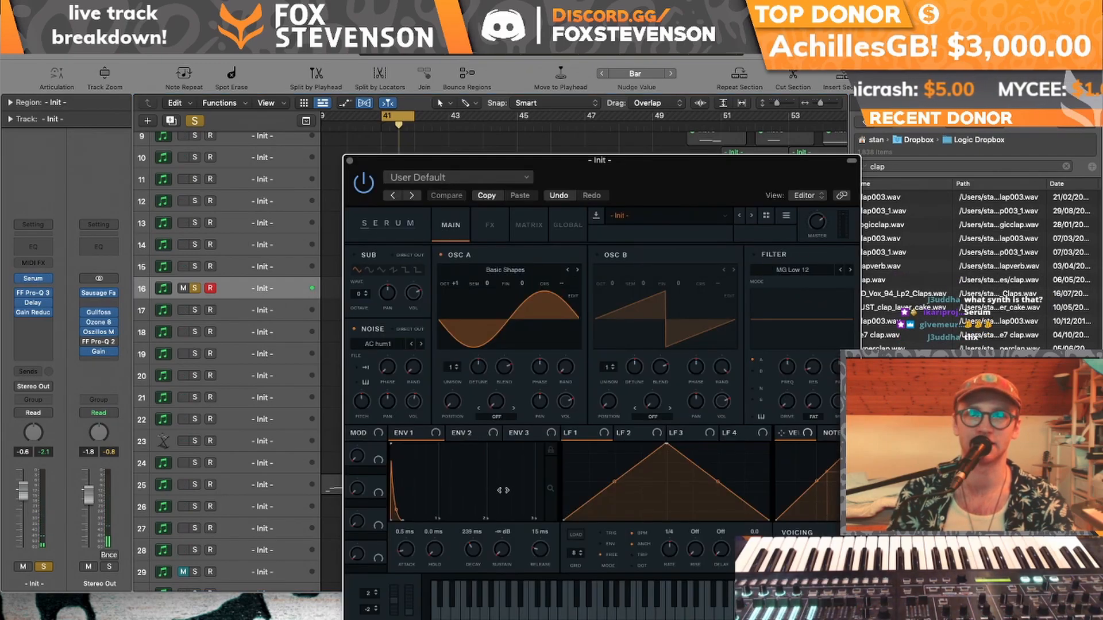
left_click_drag(472, 540, 472, 555)
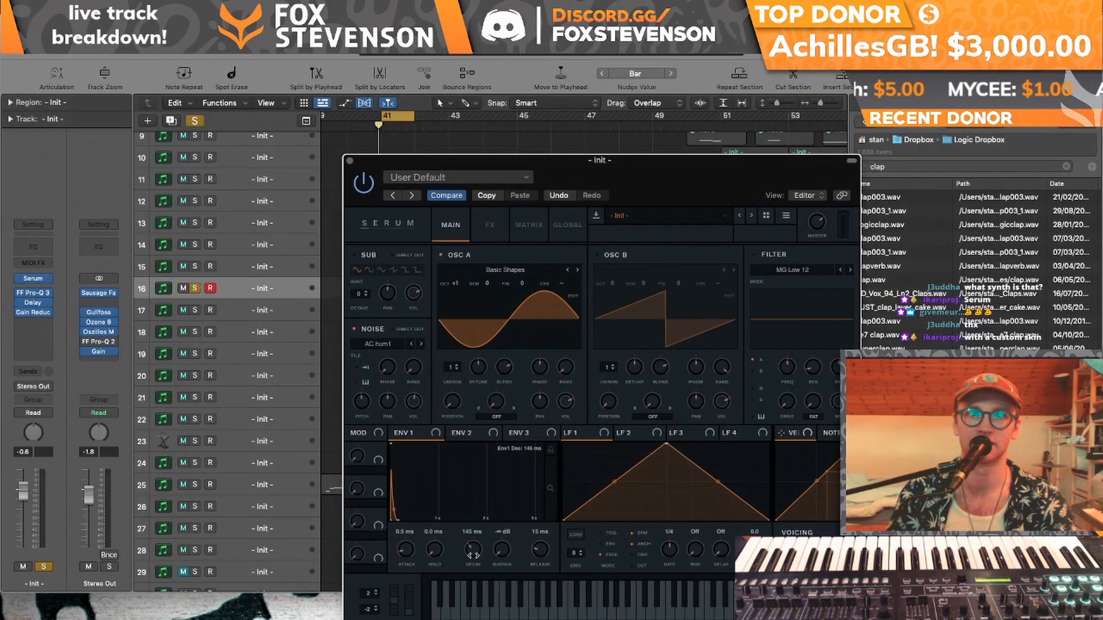
left_click(349, 160)
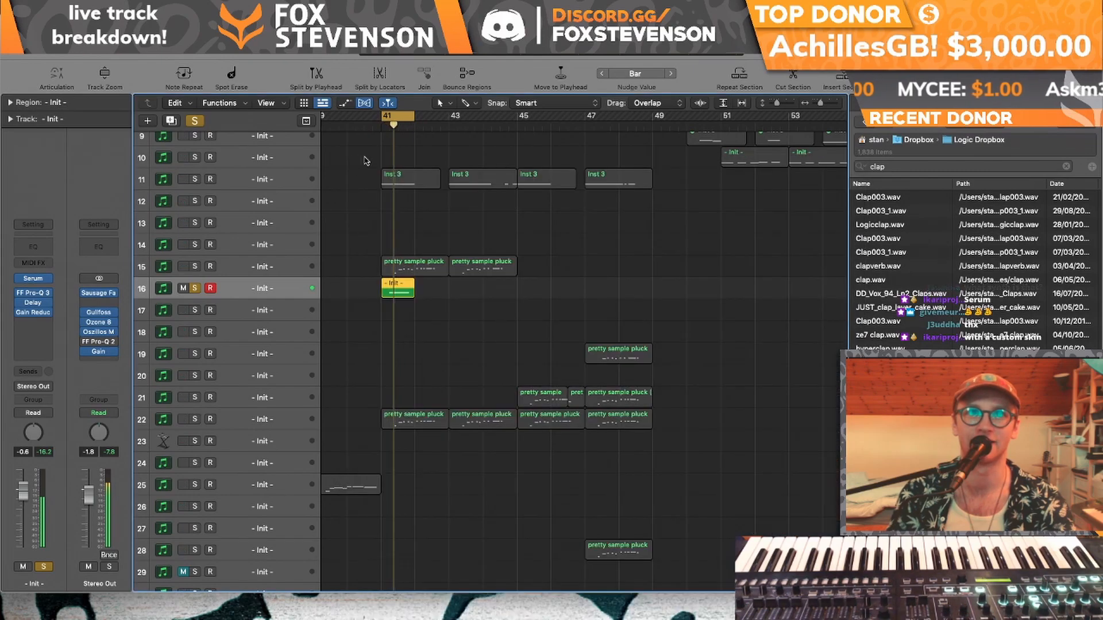
- Trim the start of the cycle range within bar 41 toward the pluck note and begin bouncing the project
key("super+Right")
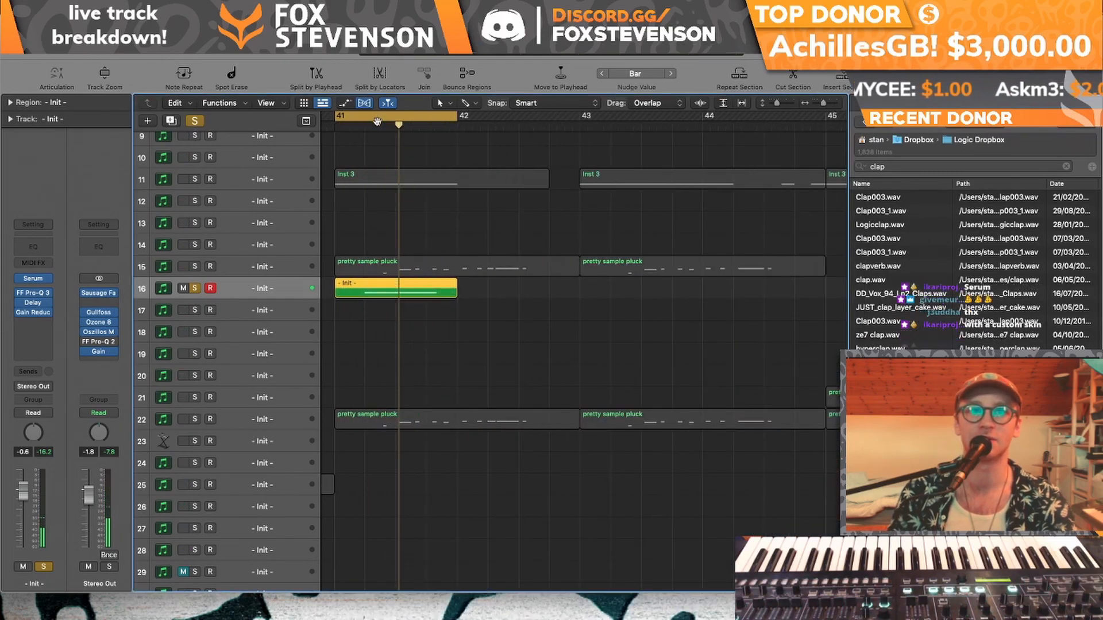
left_click_drag(371, 116, 453, 116)
left_click(95, 7)
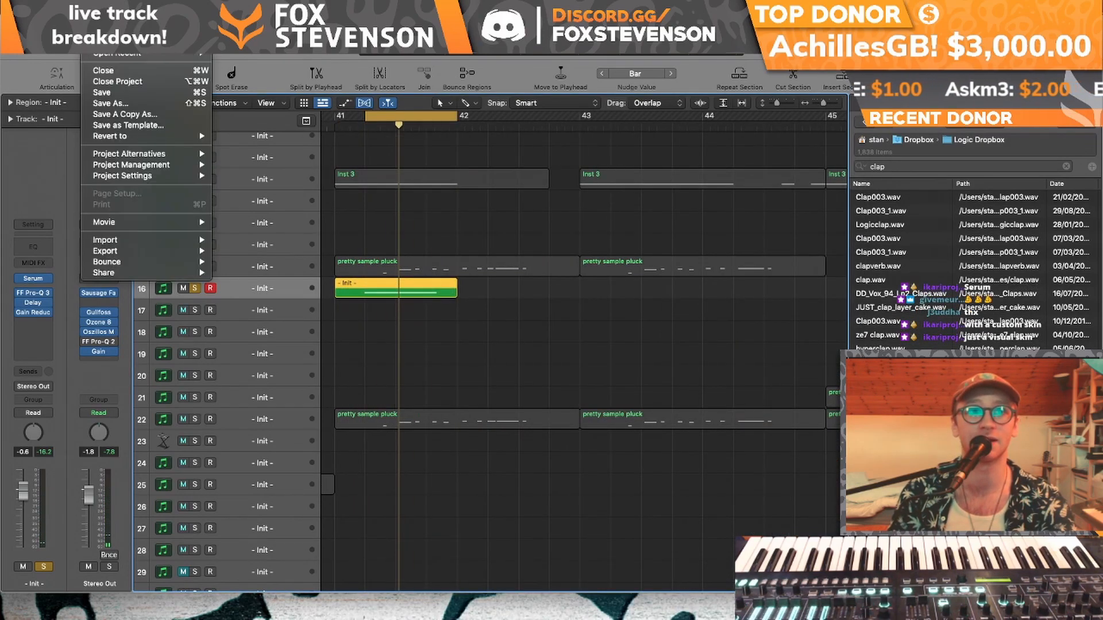
mouse_move(138, 265)
left_click(259, 301)
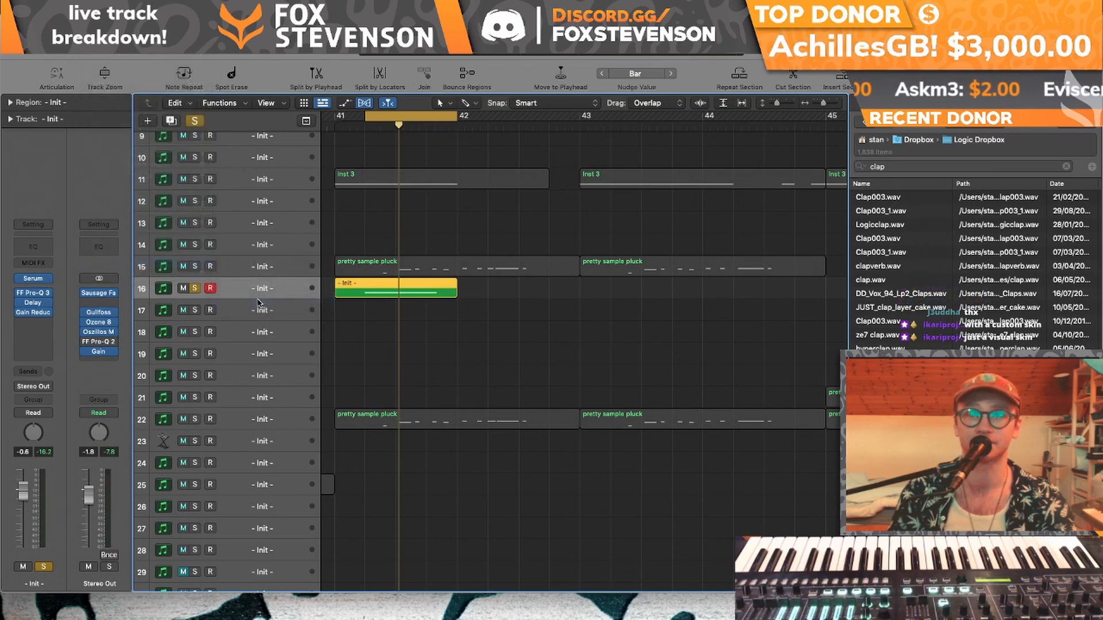
left_click(717, 336)
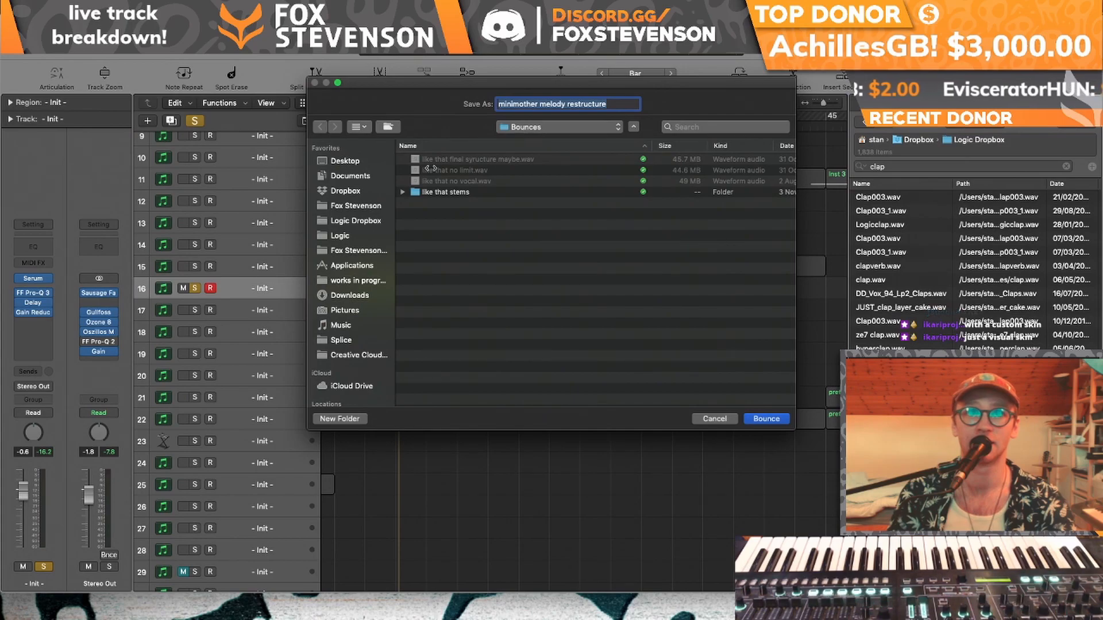
- Choose the syhnth 1shots folder inside ALL HITS as the bounce destination
left_click(507, 129)
left_click(360, 194)
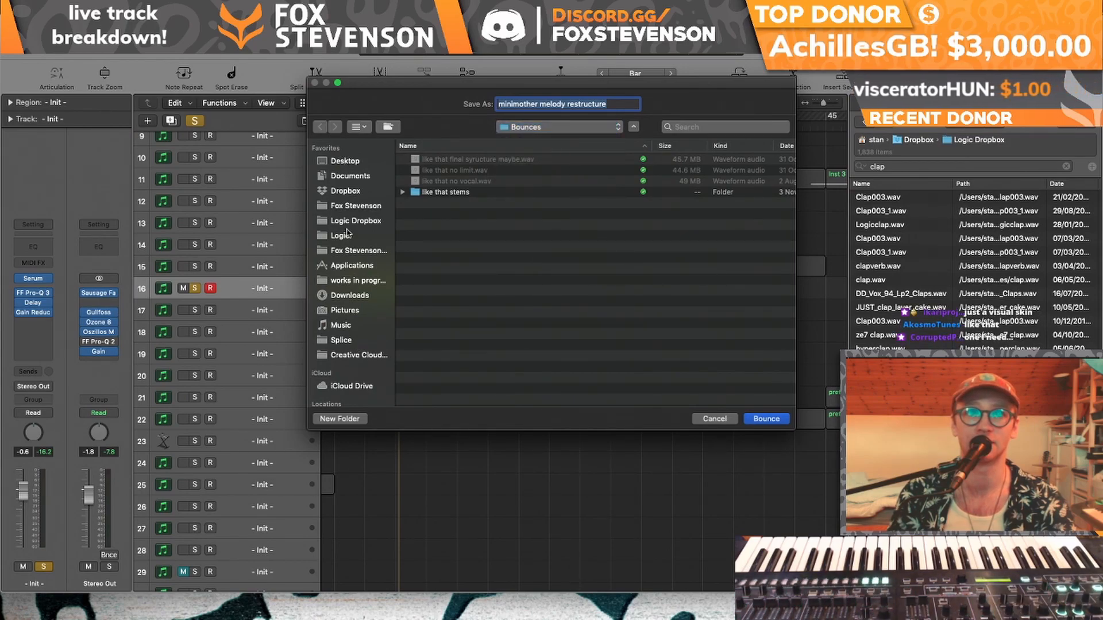
left_click(513, 129)
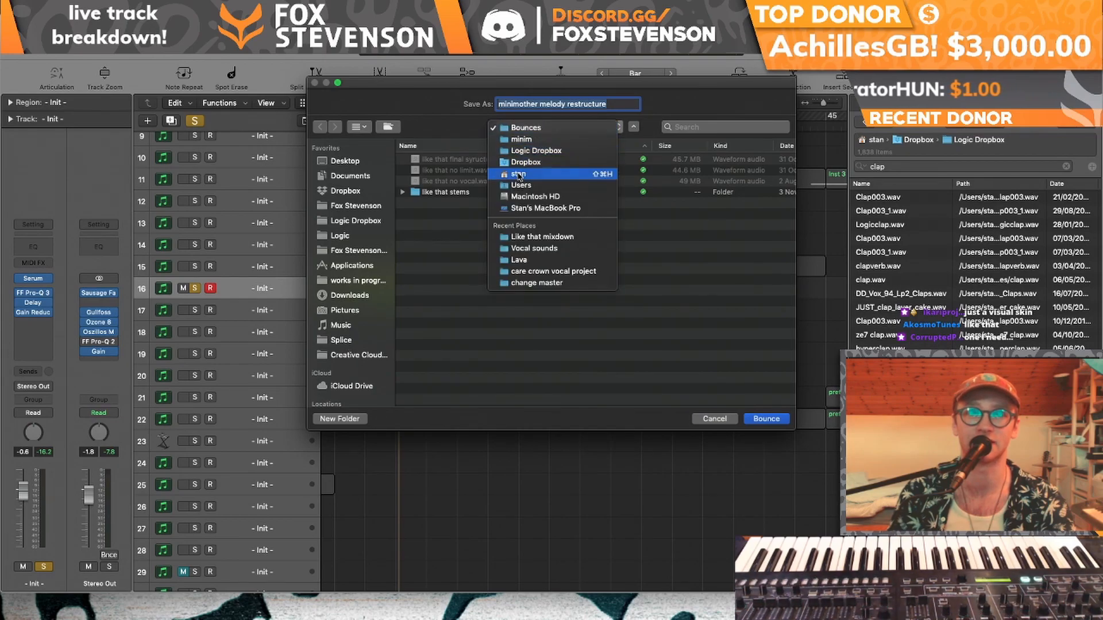
left_click(526, 173)
double_click(446, 161)
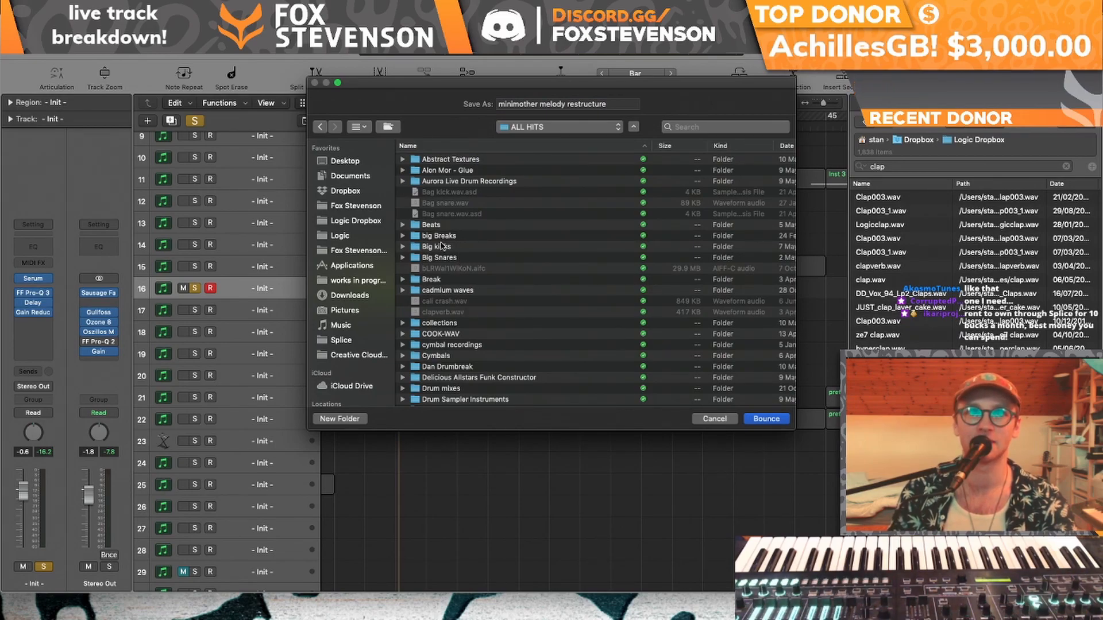
scroll(443, 246, "down", 10)
scroll(442, 245, "down", 8)
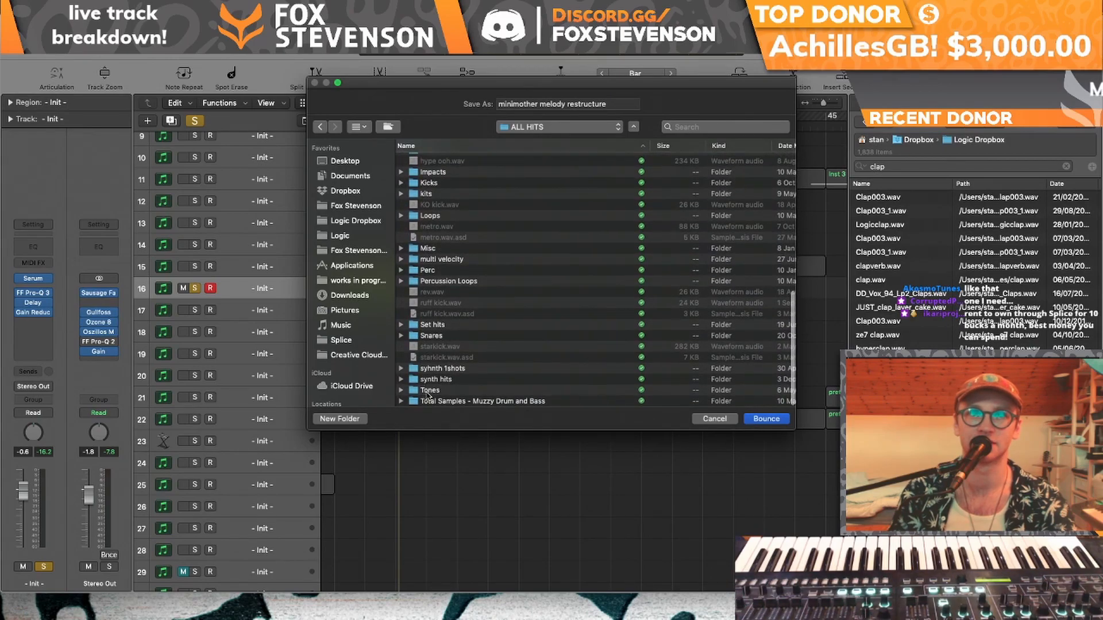
left_click(443, 370)
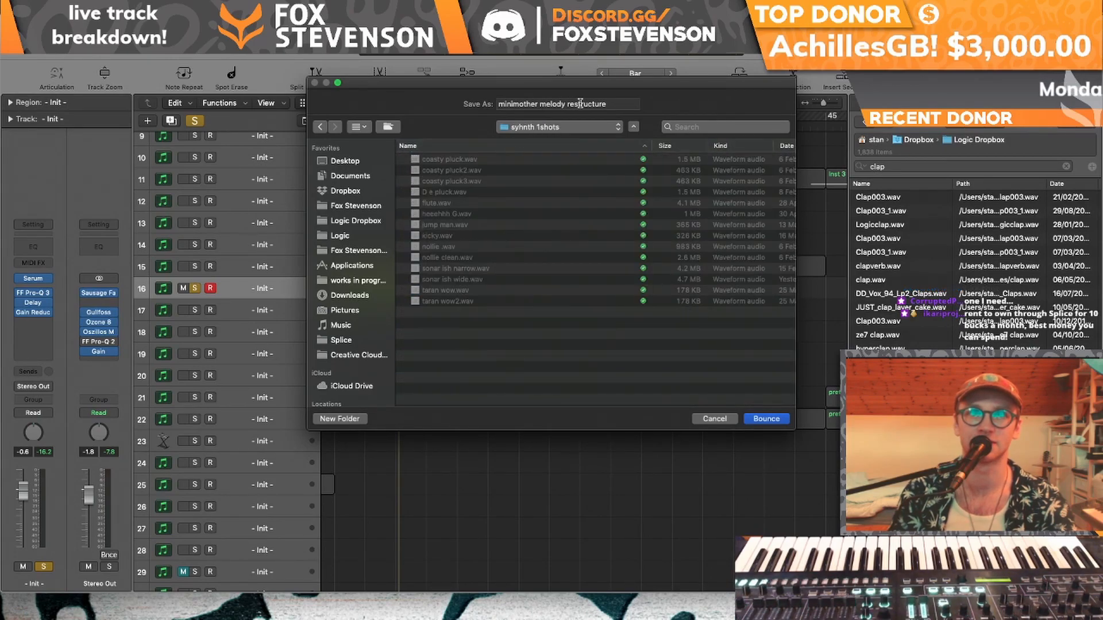
- Name the bounce "not like that" and render the pluck to audio
triple_click(613, 102)
type("not like that")
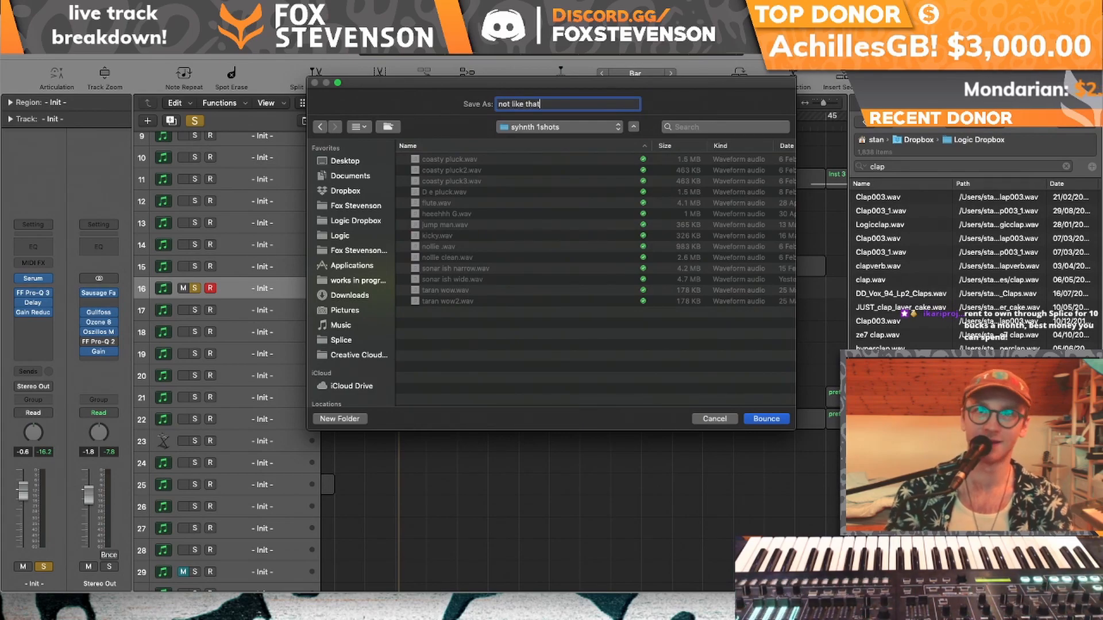
key("Return")
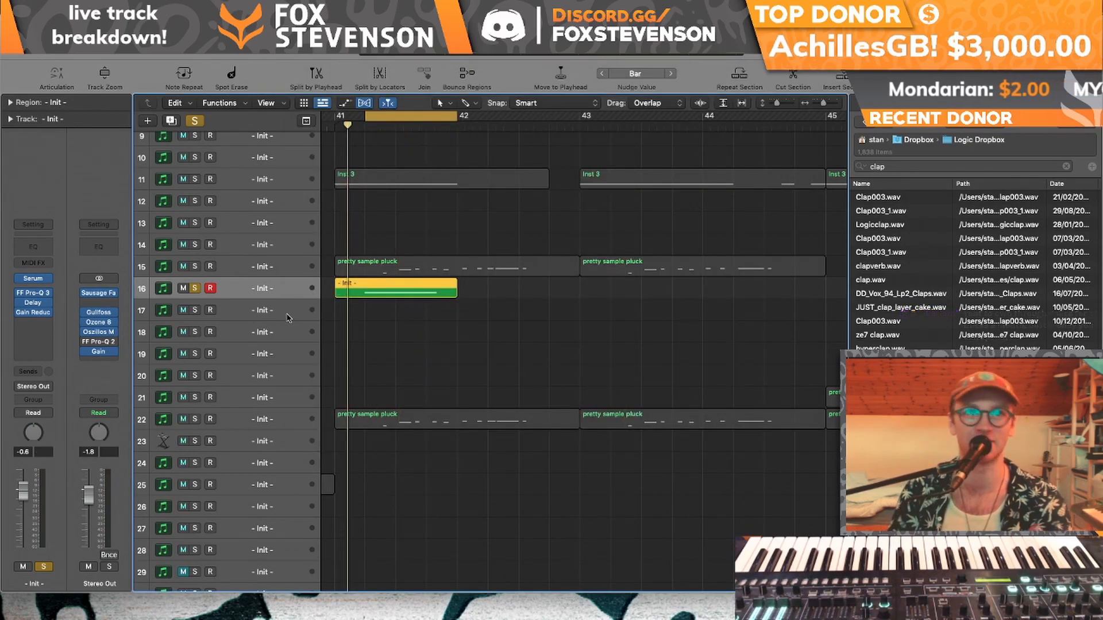
- Duplicate the pluck track with its Serum and effect settings, turn off the original's solo and open the copy's Serum
key("super+d")
left_click(194, 289)
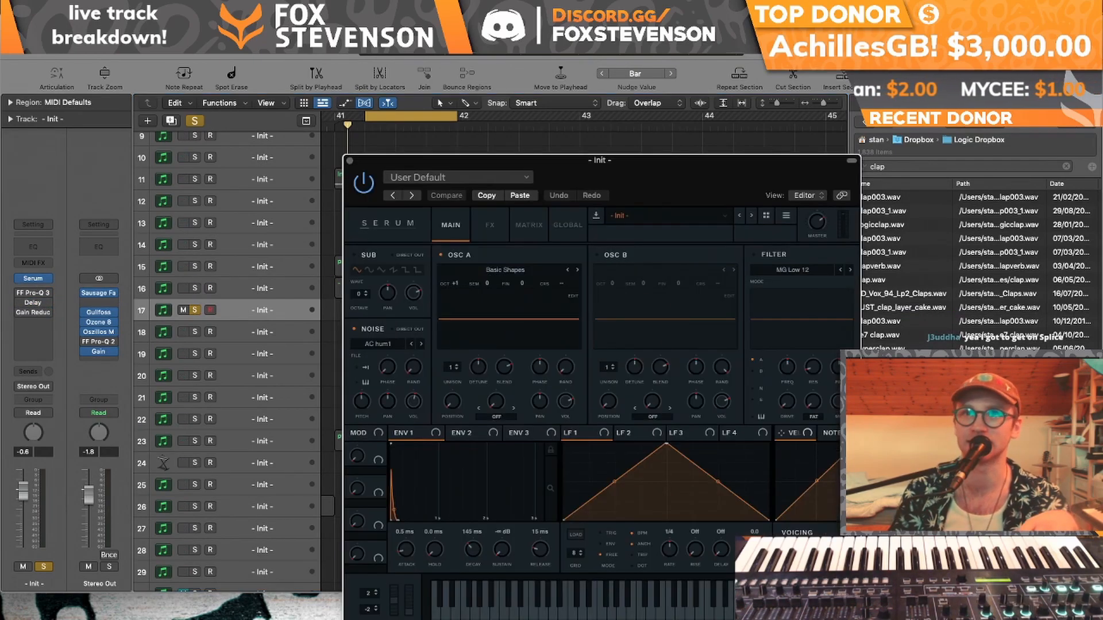
left_click(33, 278)
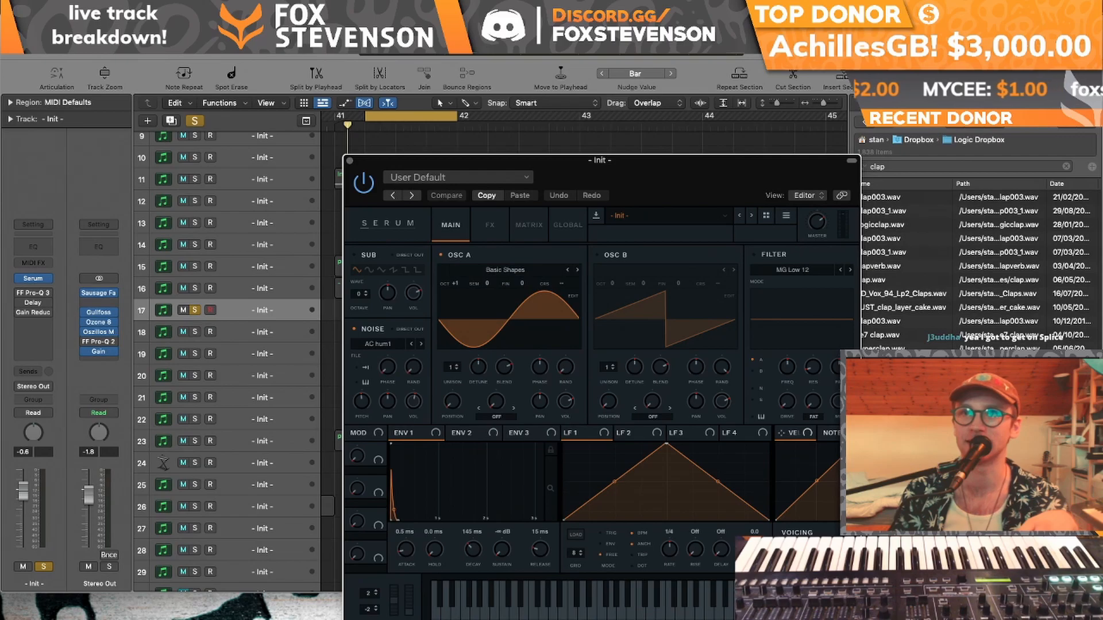
- Move the Serum window aside and browse from the home folder through !ALL HITS to the syhnth 1shots folder
key("F8")
left_click_drag(607, 176, 484, 105)
left_click(979, 114)
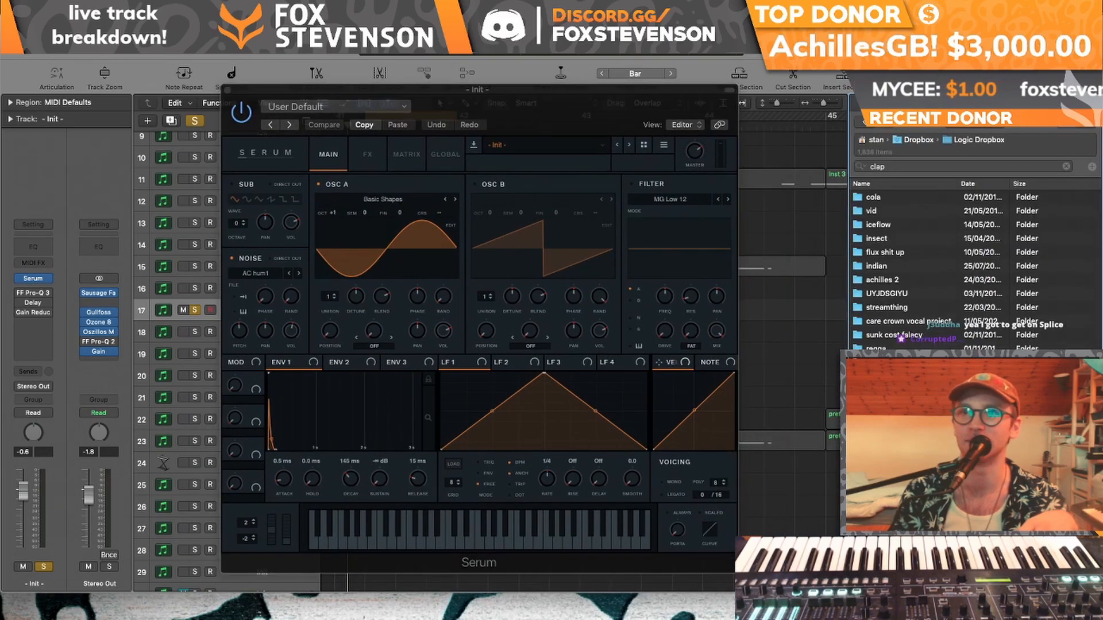
left_click(876, 140)
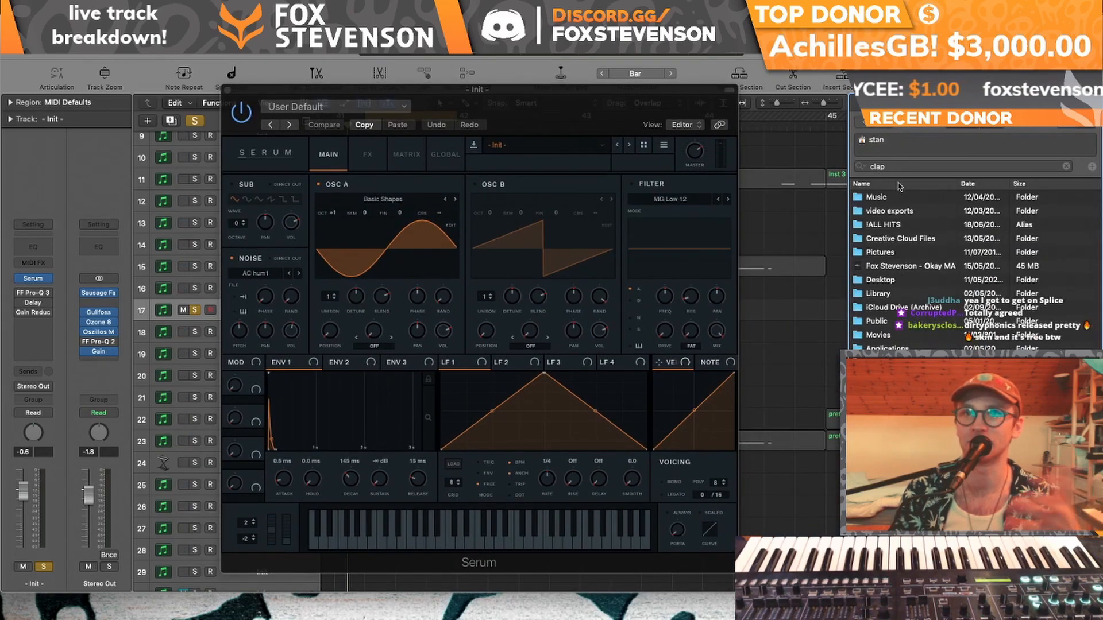
left_click(897, 225)
double_click(896, 225)
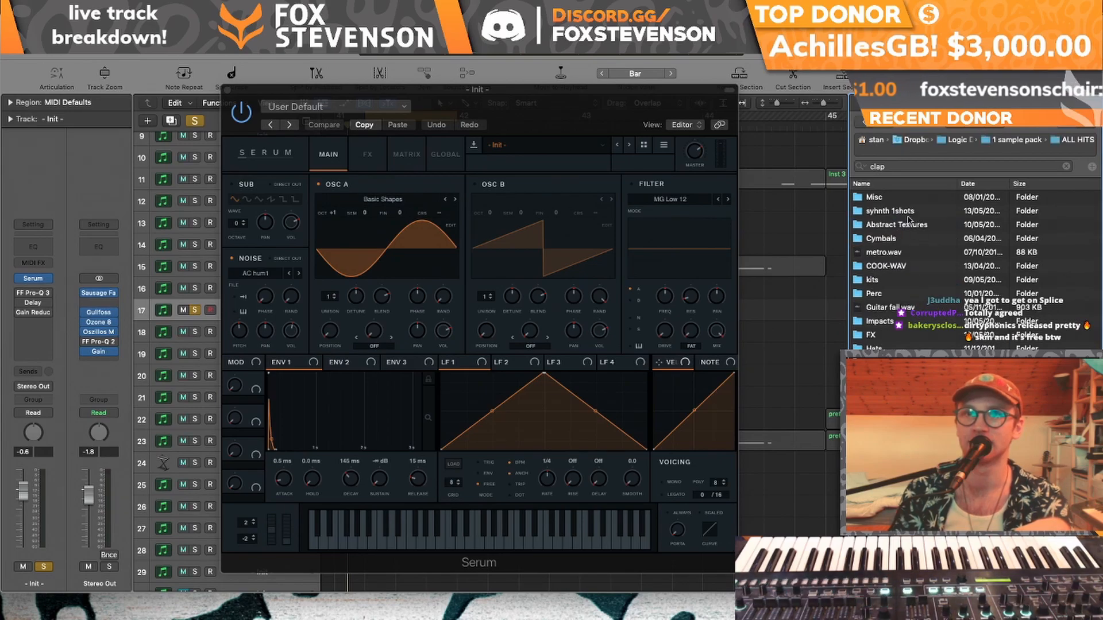
- Turn off oscillator A, sort the one-shots by newest date and load not like that.wav into Serum's noise oscillator
left_click(319, 184)
left_click(319, 183)
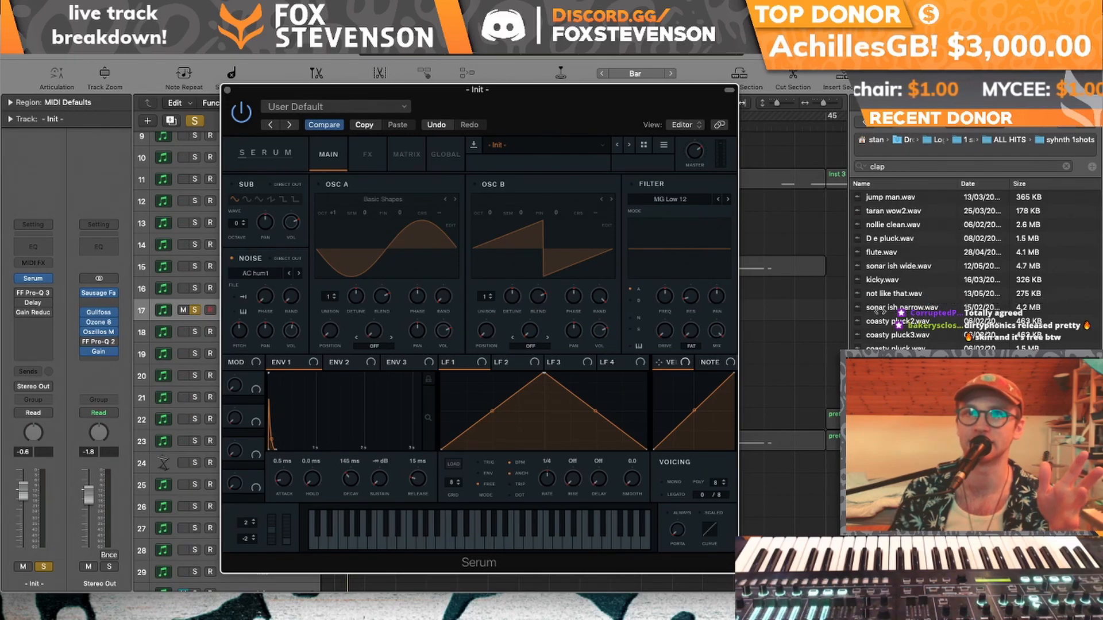
left_click(975, 185)
left_click(975, 184)
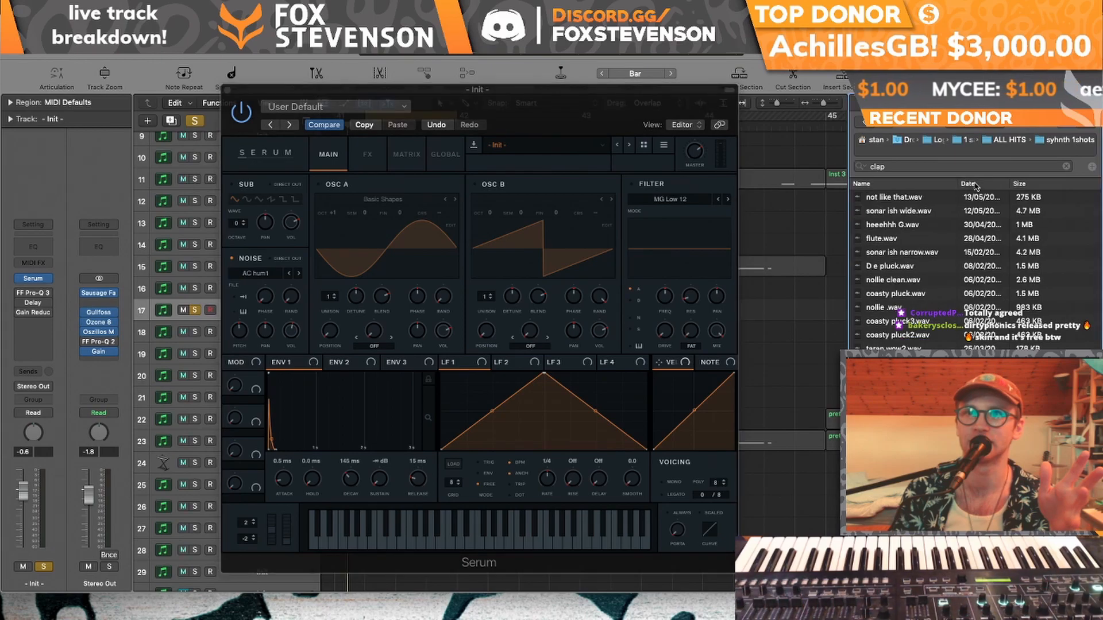
left_click_drag(894, 197, 251, 275)
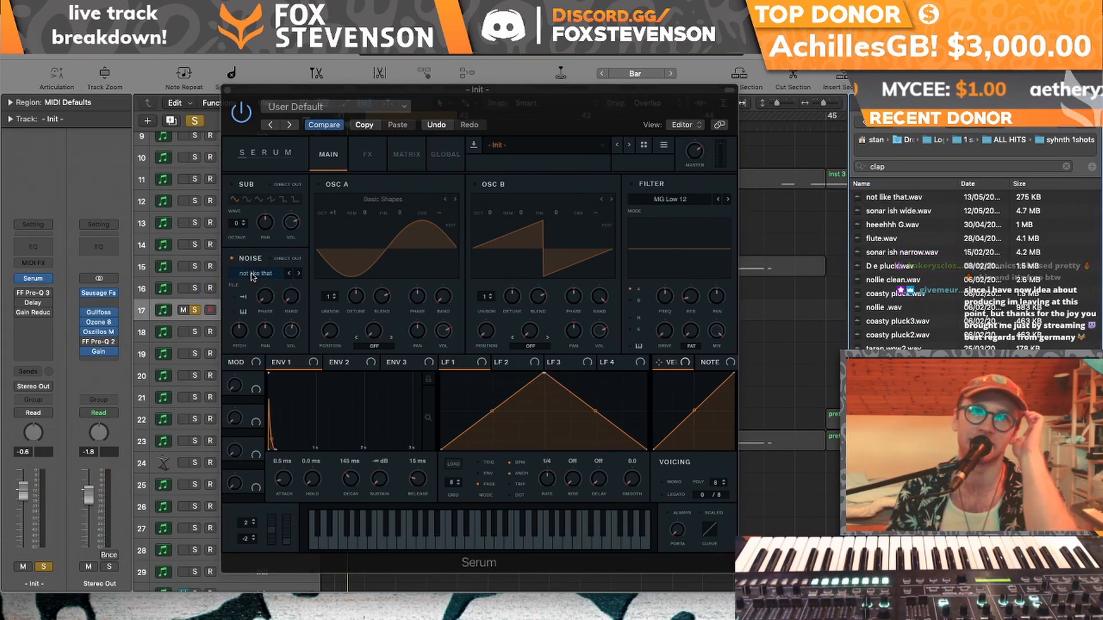
- Raise the noise oscillator's level, turn on its keyboard tracking and set the noise pitch to 28 st
left_click_drag(290, 331, 288, 274)
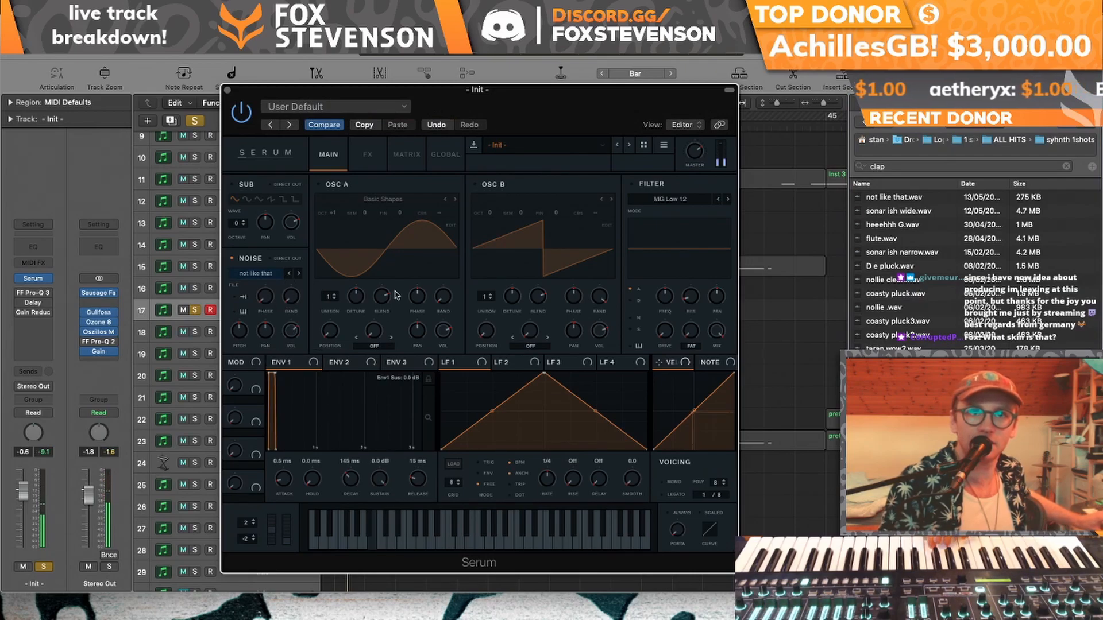
left_click_drag(243, 327, 245, 314)
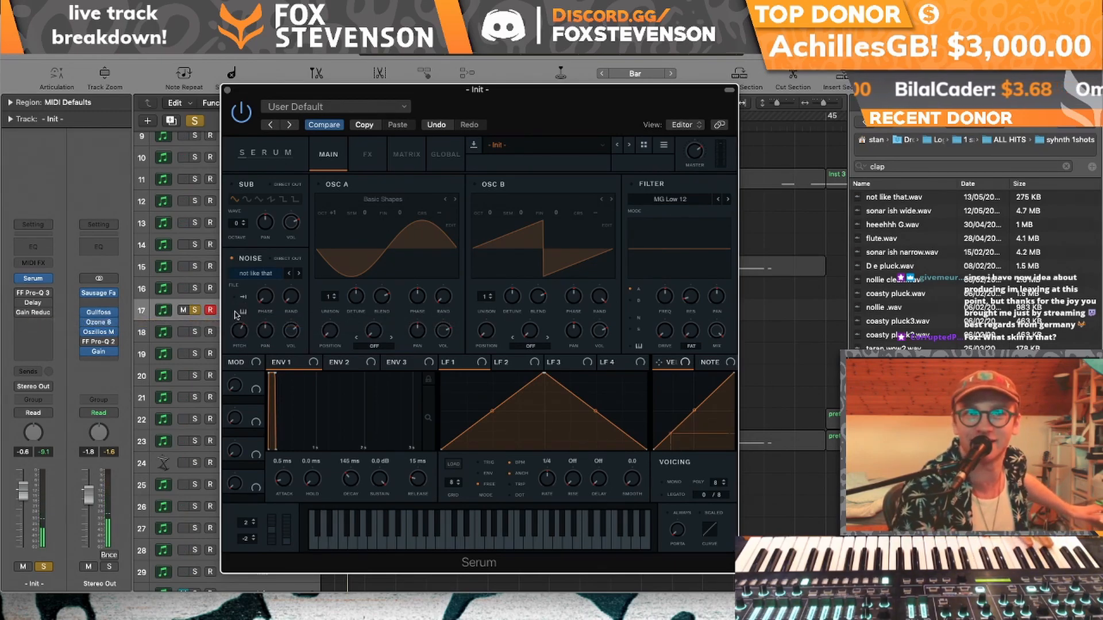
left_click_drag(236, 329, 237, 313)
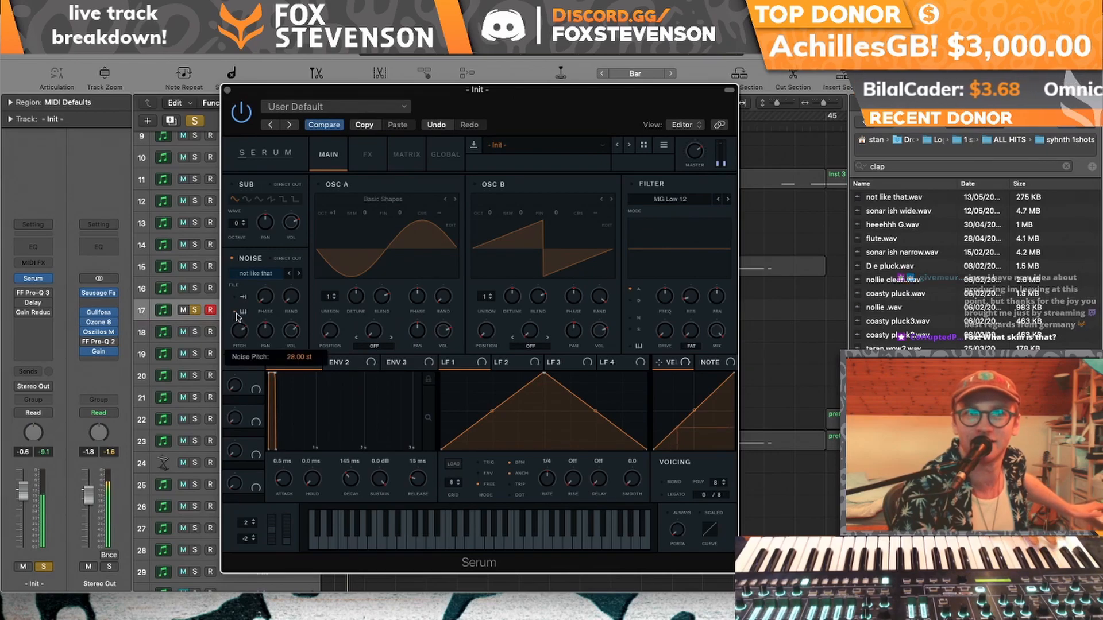
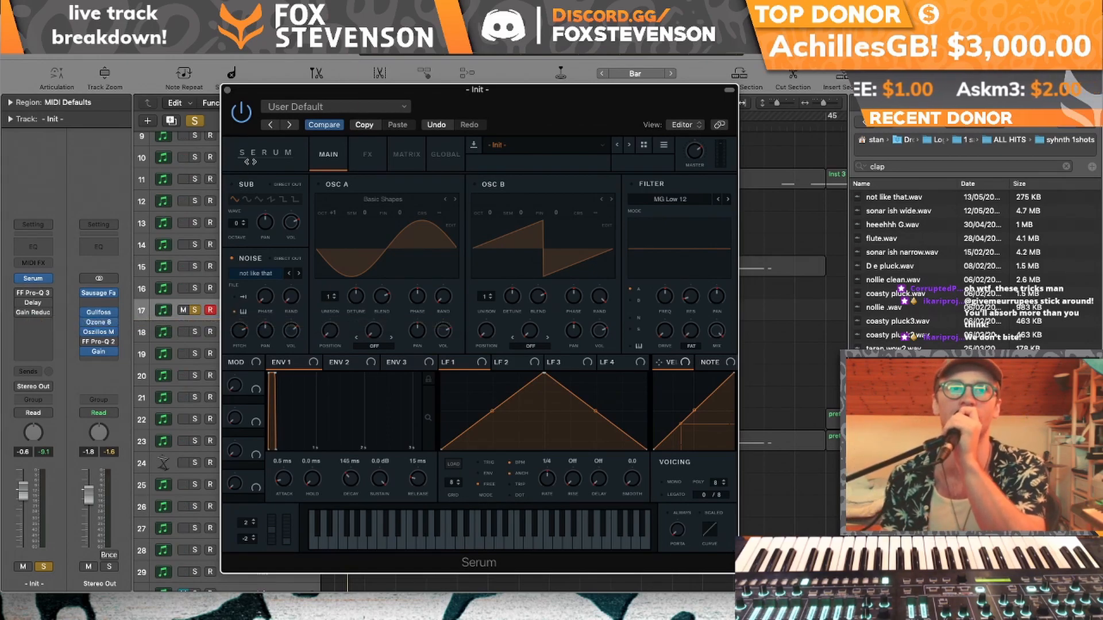
- Try the Anthracite - Orchid and Minimal skins on Serum and return to Anthracite - Fire
right_click(228, 148)
mouse_move(309, 174)
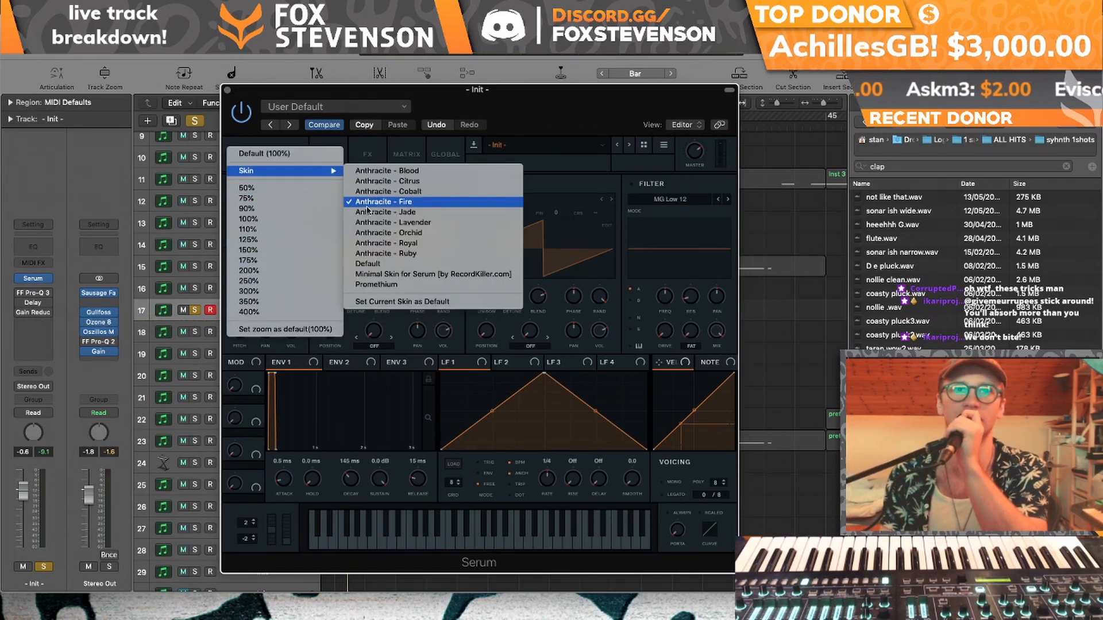
left_click(401, 233)
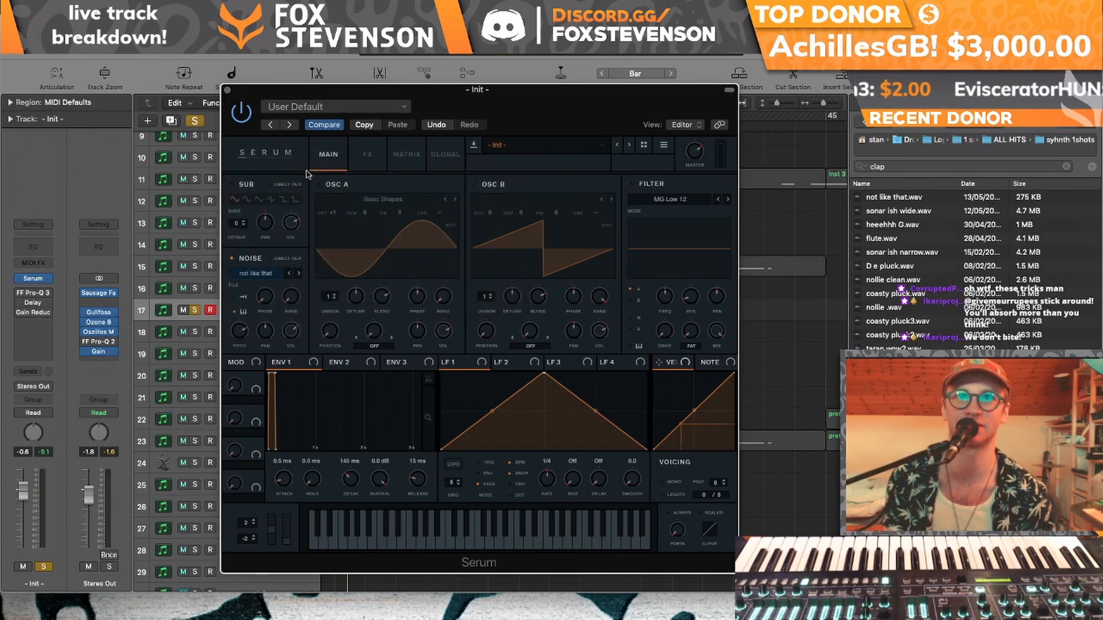
right_click(267, 163)
mouse_move(287, 171)
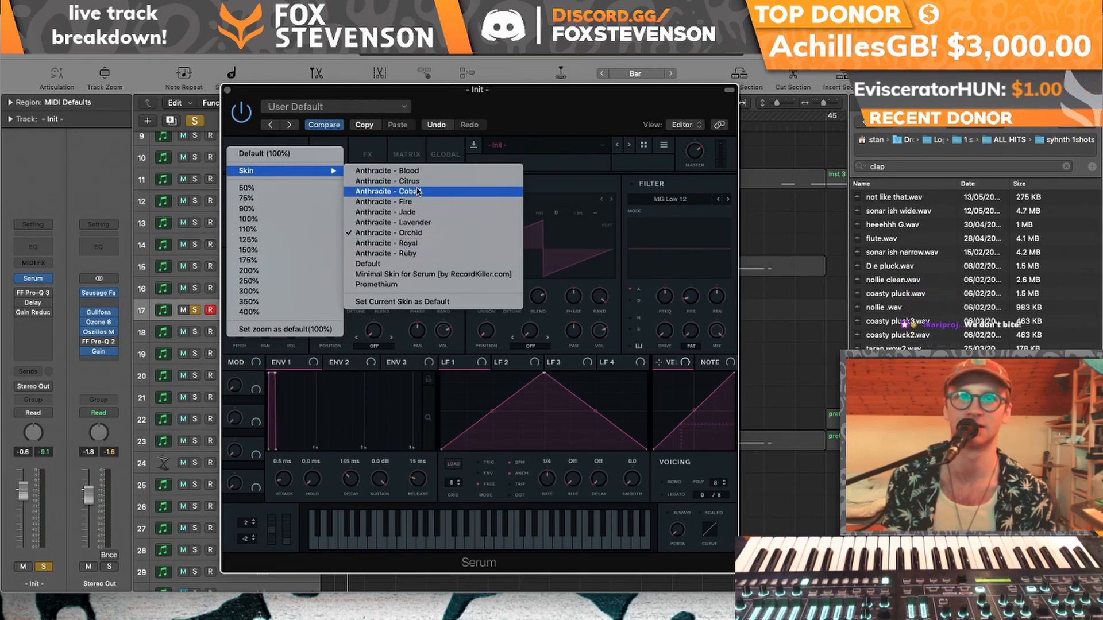
left_click(418, 277)
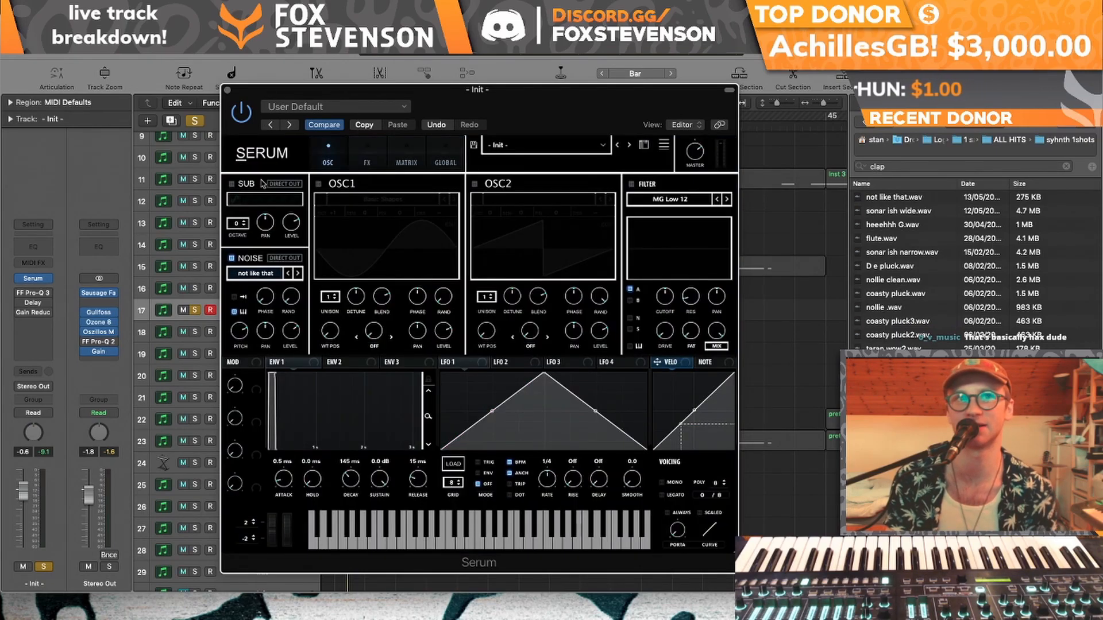
left_click(235, 151)
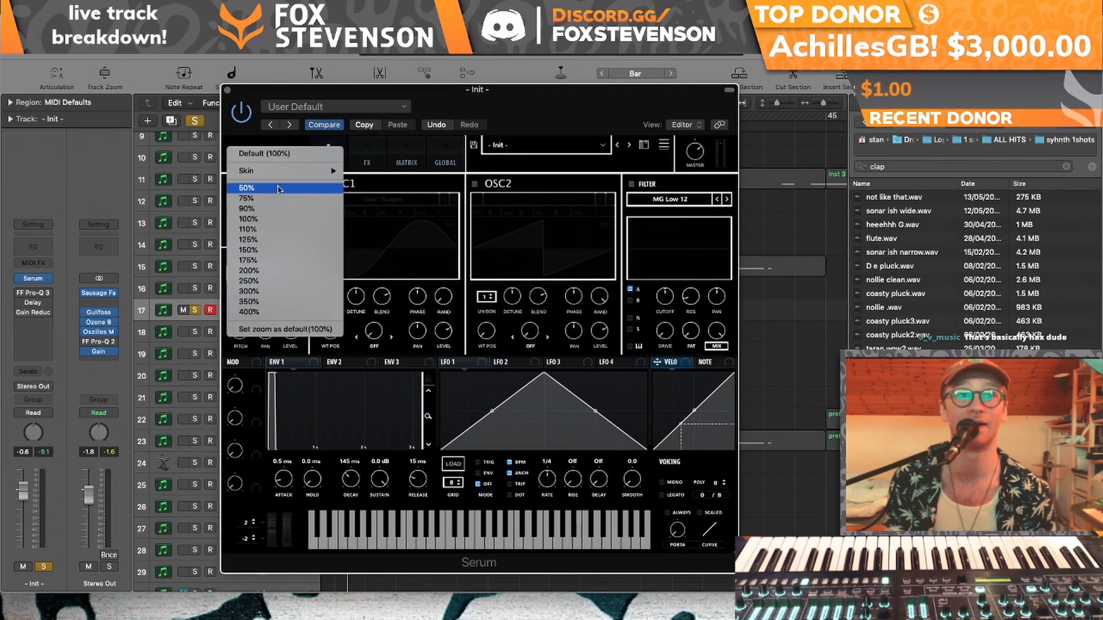
mouse_move(288, 174)
left_click(428, 204)
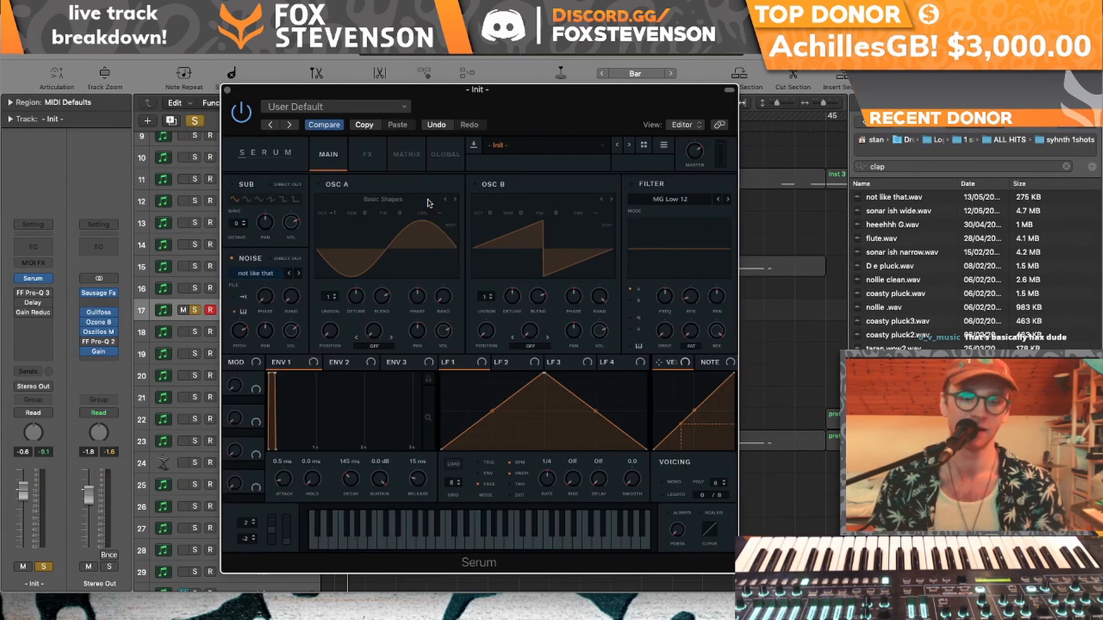
- Close Serum, turn off the solo on track 17 and delete the demo pluck tracks 16 and 17 with their region
left_click(228, 90)
left_click(196, 310)
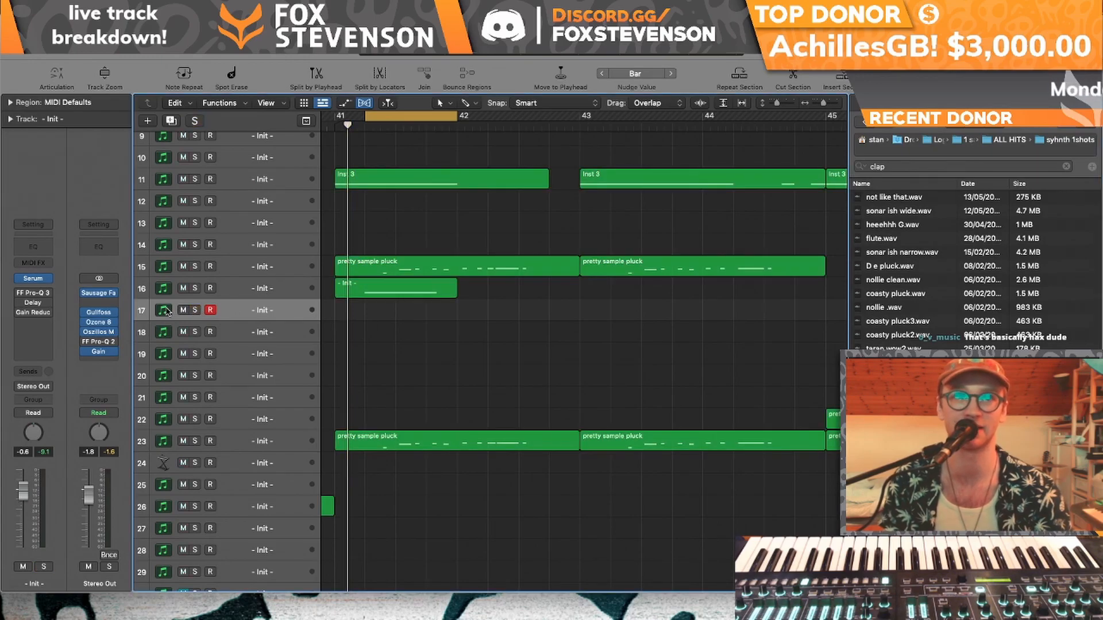
left_click(161, 286)
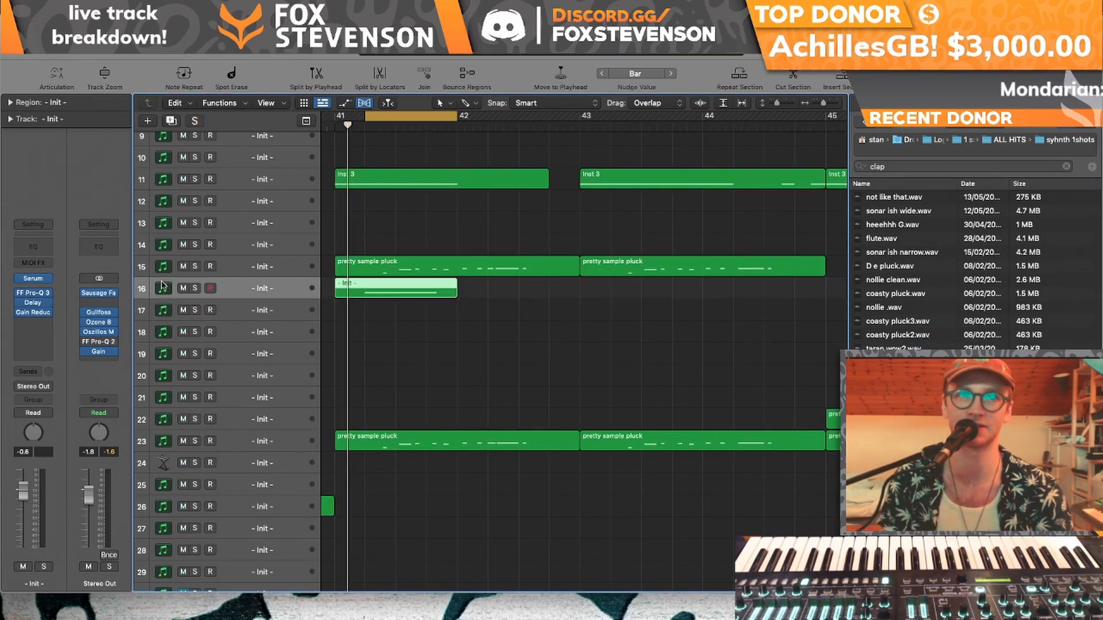
left_click(162, 309, "shift")
key("Delete")
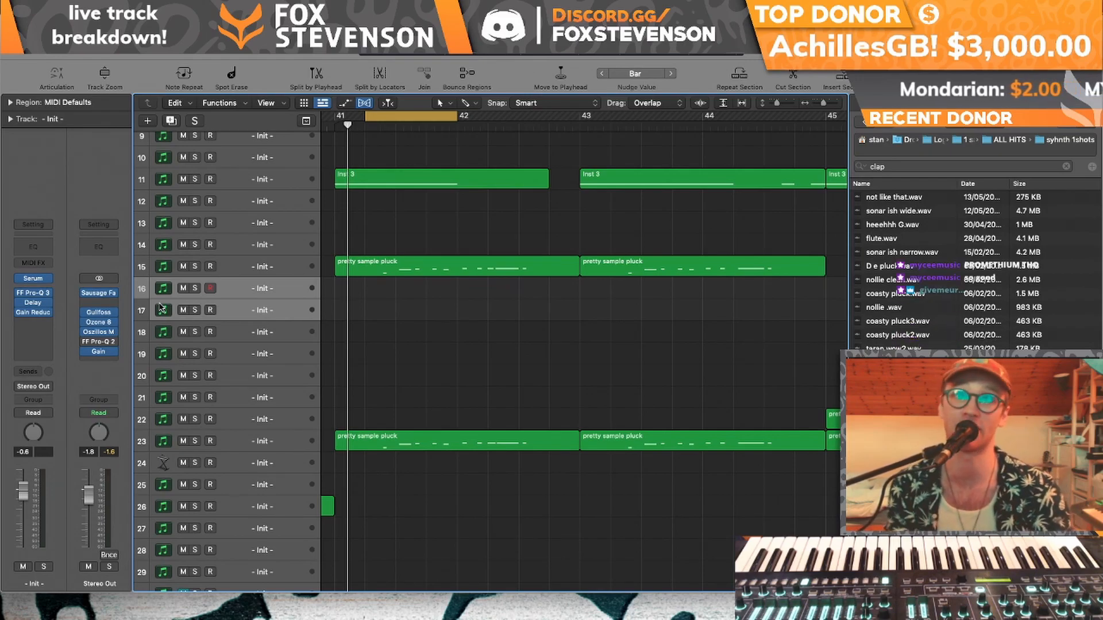
key("super+BackSpace")
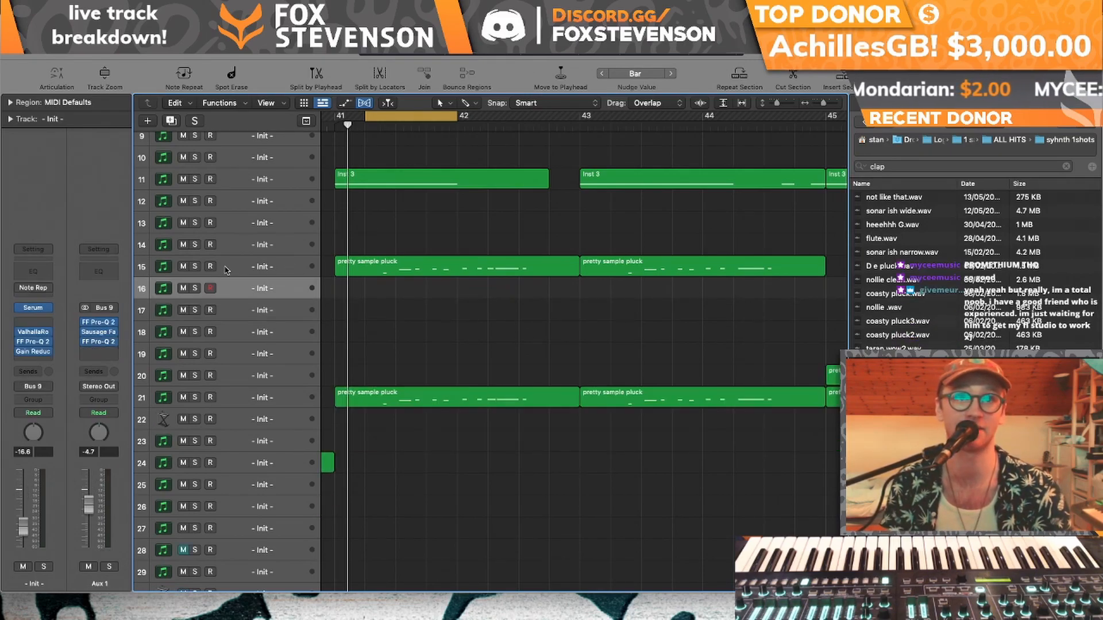
- Play the pretty sample pluck on track 15 soloed and move the cycle range so it ends at bar 43
left_click(195, 267)
key("space")
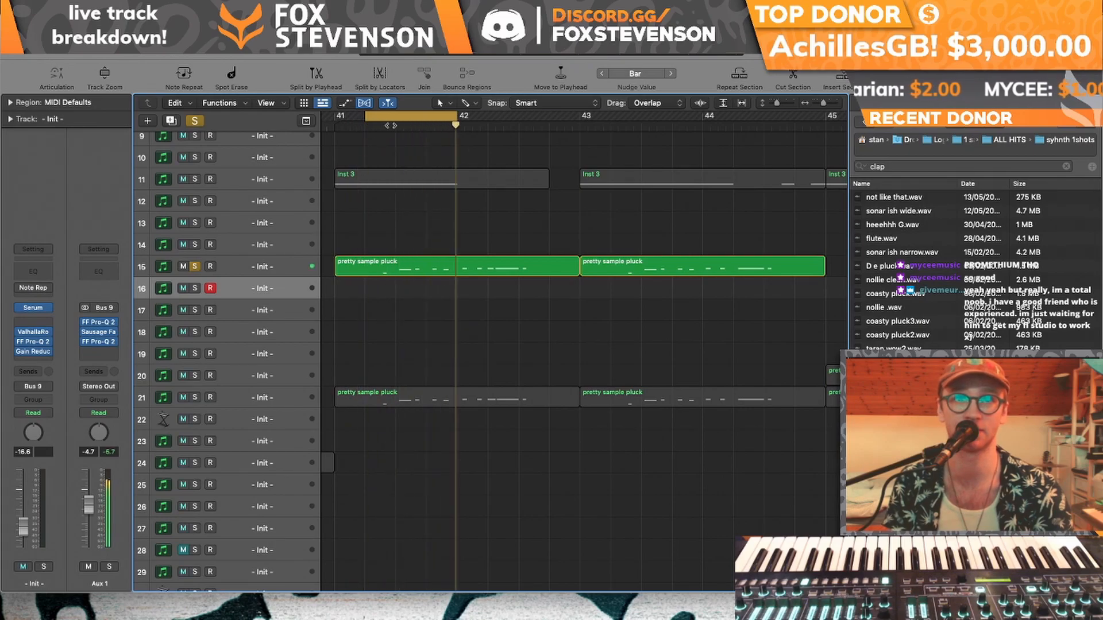
left_click_drag(393, 123, 563, 120)
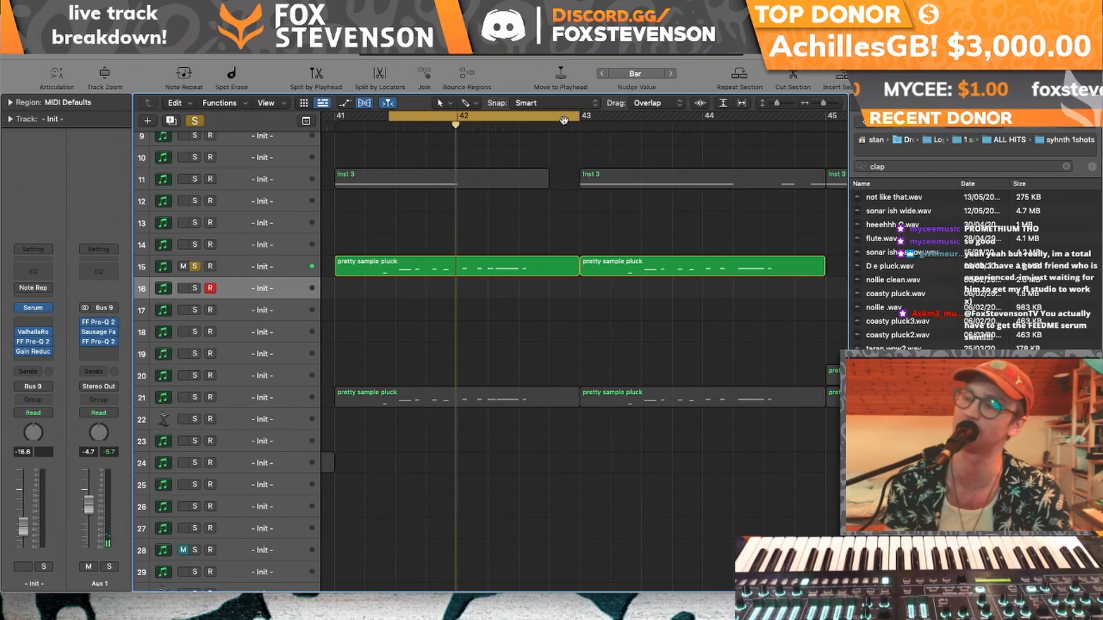
- Solo the pretty sample pluck layer on track 21 instead of track 15, play it and inspect its Serum patch
left_click(195, 397)
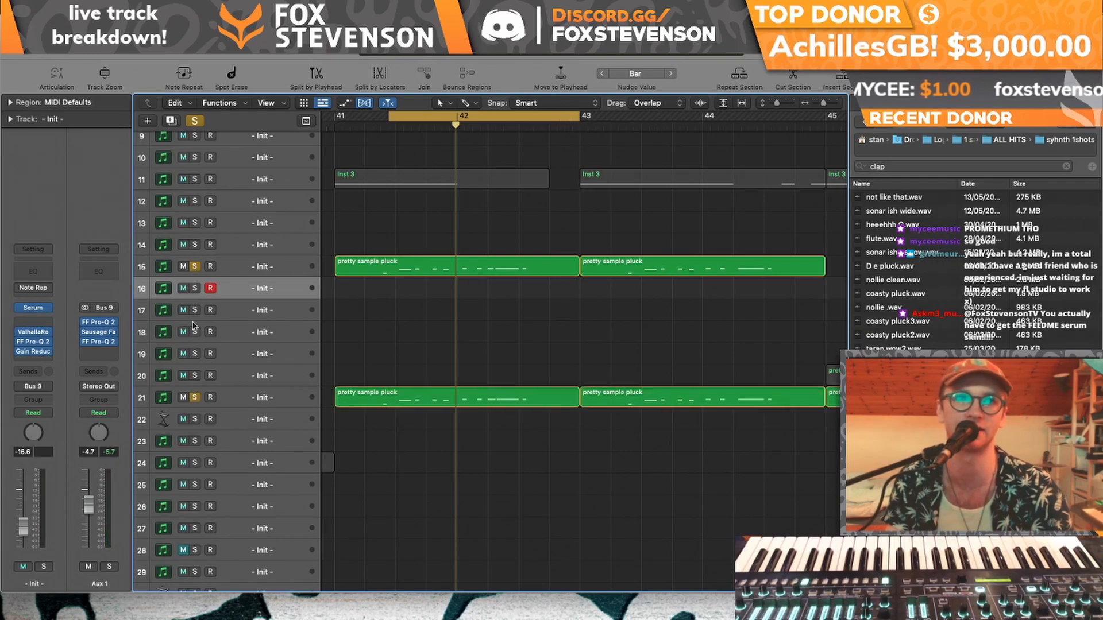
left_click(194, 266)
key("space")
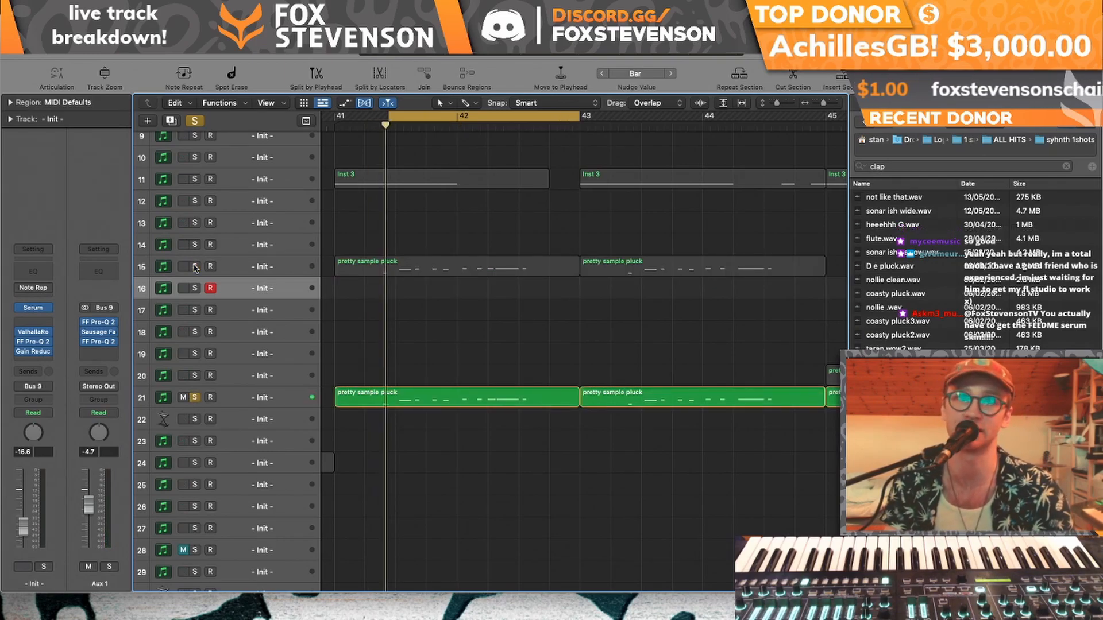
left_click(254, 397)
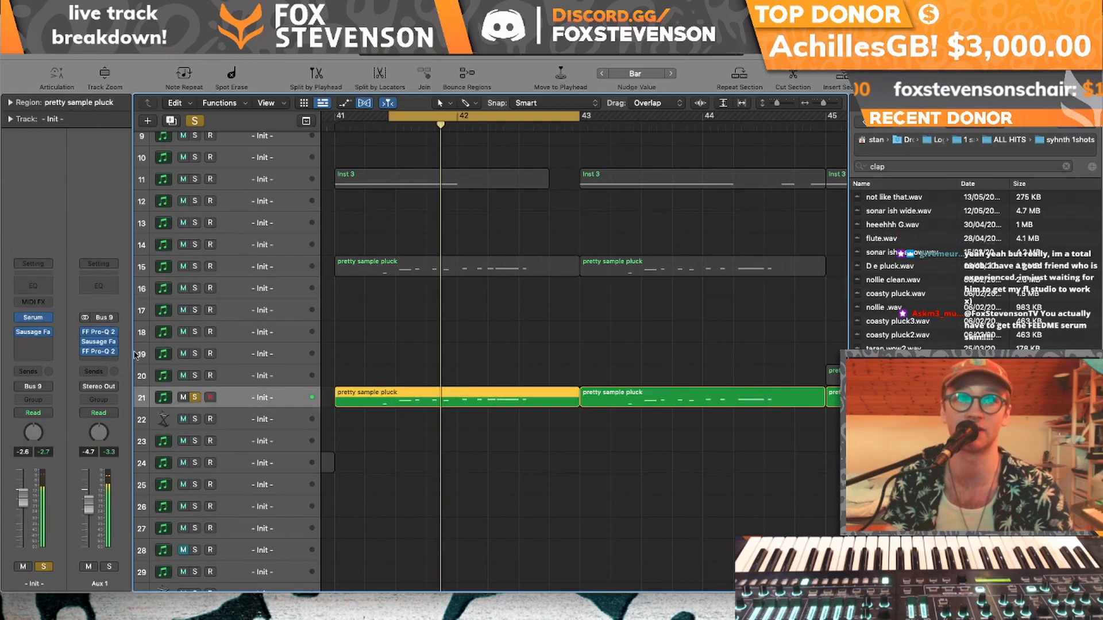
left_click(33, 320)
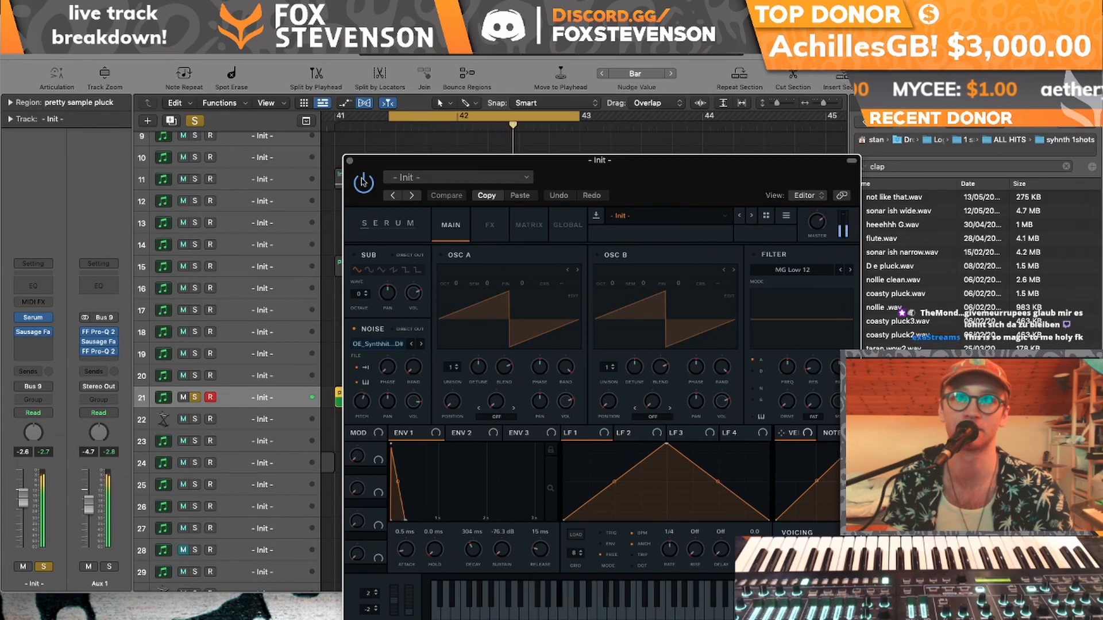
left_click(349, 162)
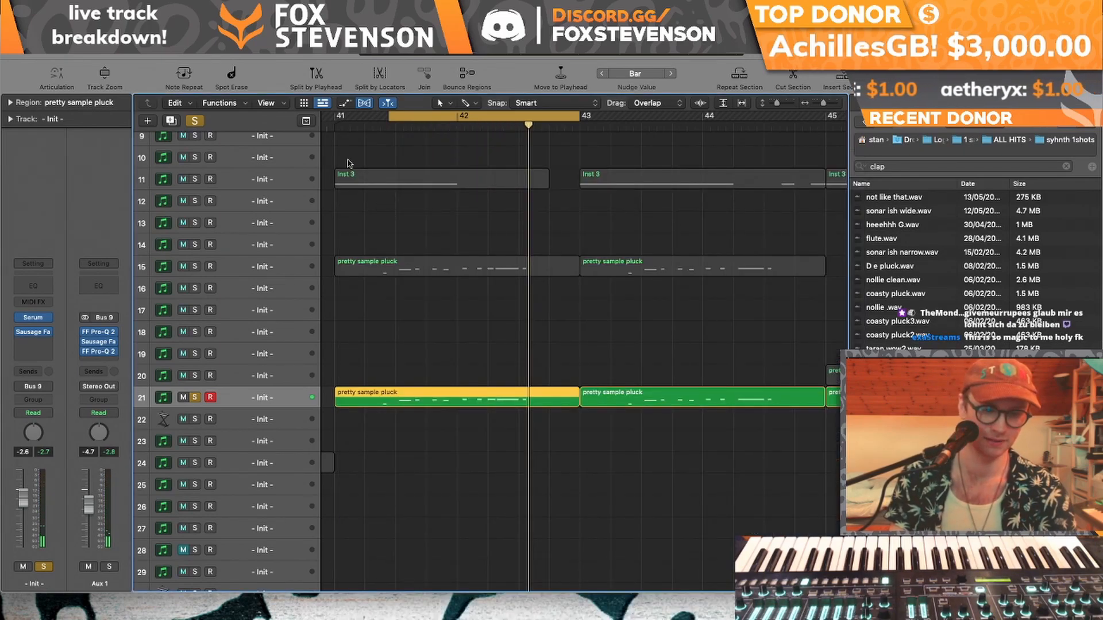
- Extend the cycle start earlier within bar 41, solo track 15 alongside track 21 and play both pluck layers together
scroll(431, 322, "up", 5)
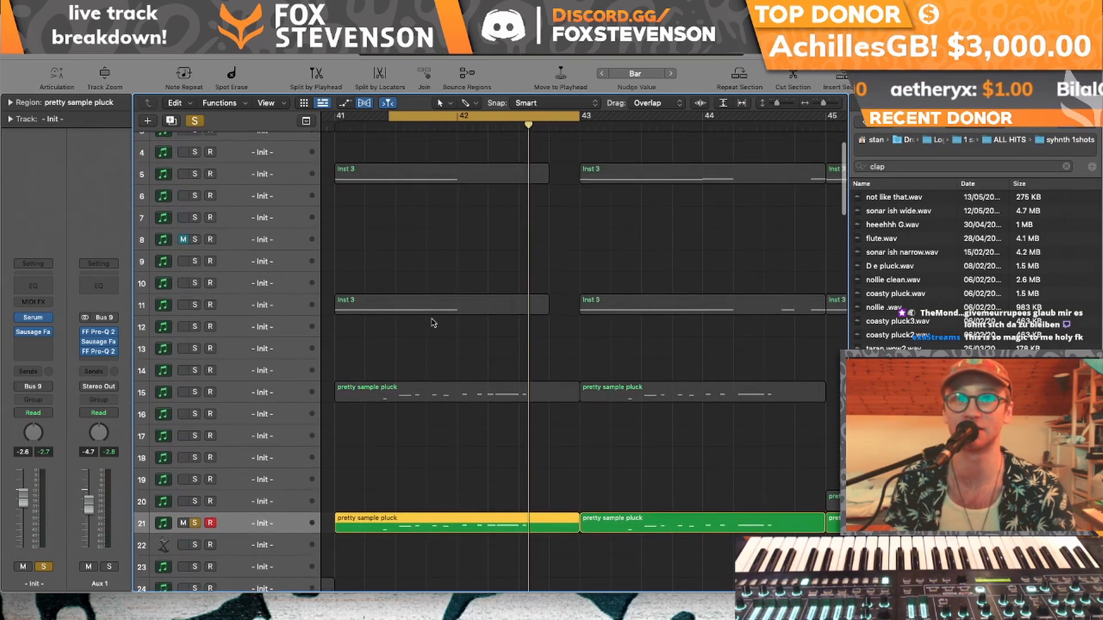
mouse_move(390, 117)
left_mouse_down()
mouse_move(339, 119)
mouse_move(373, 118)
left_mouse_up()
left_click(196, 399)
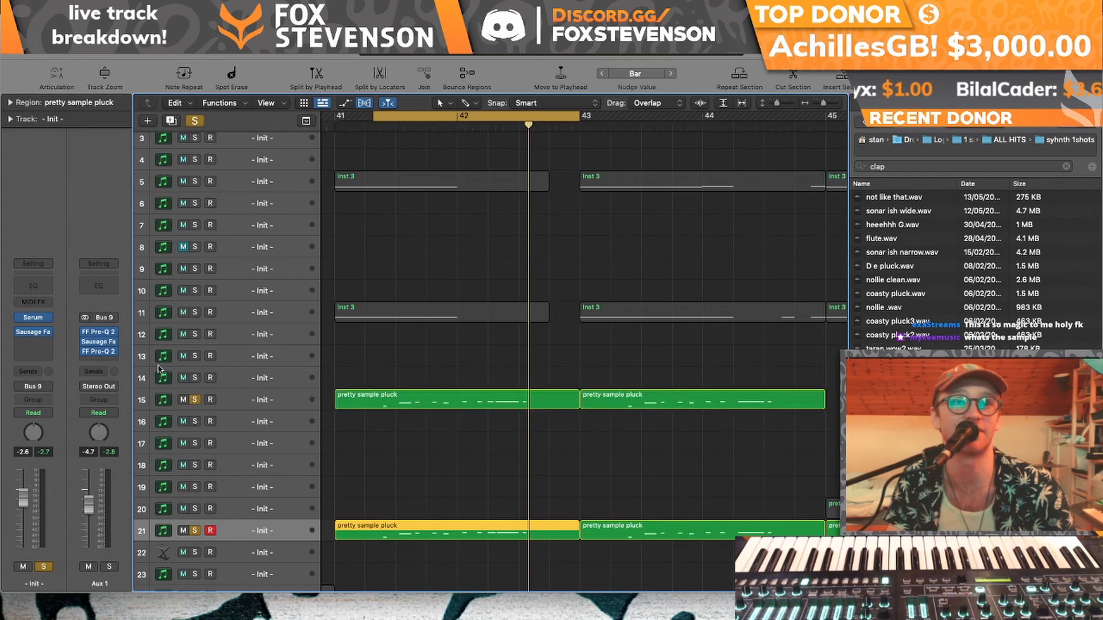
key("space")
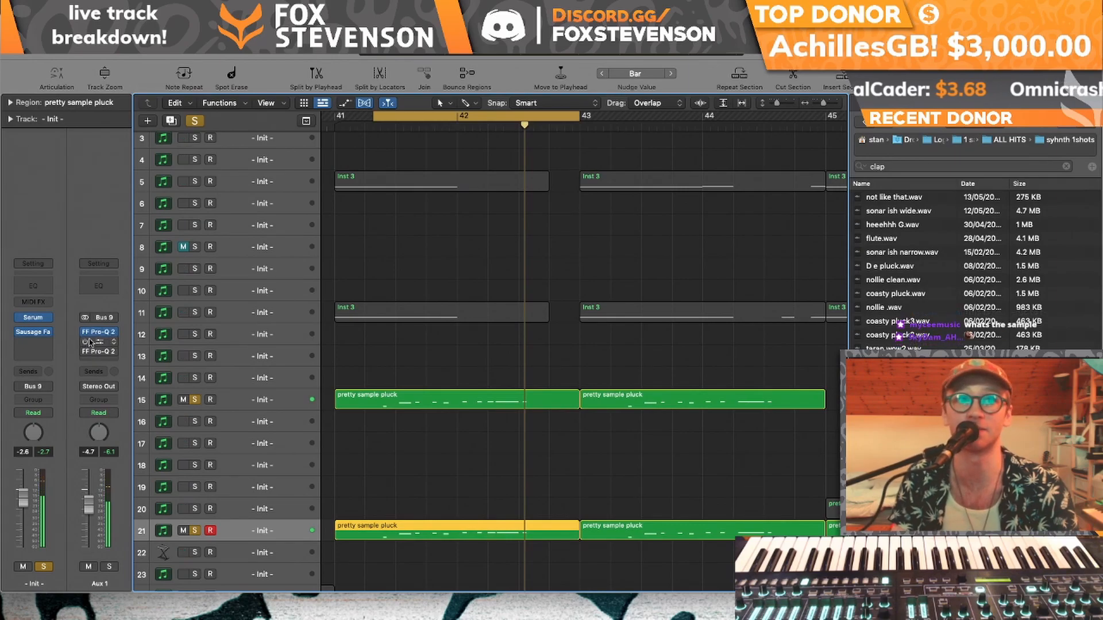
- Inspect the first FF Pro-Q 2 curve on Aux 1 and switch the bus's bypassed effects back on for comparison
left_click(91, 350)
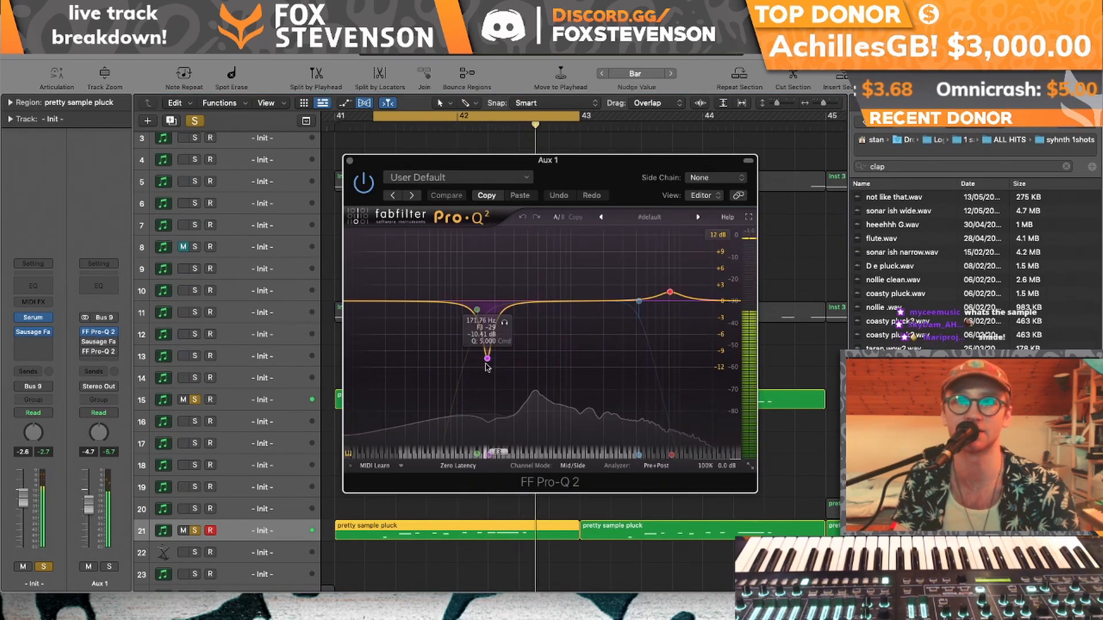
left_click(349, 161)
left_click(85, 344)
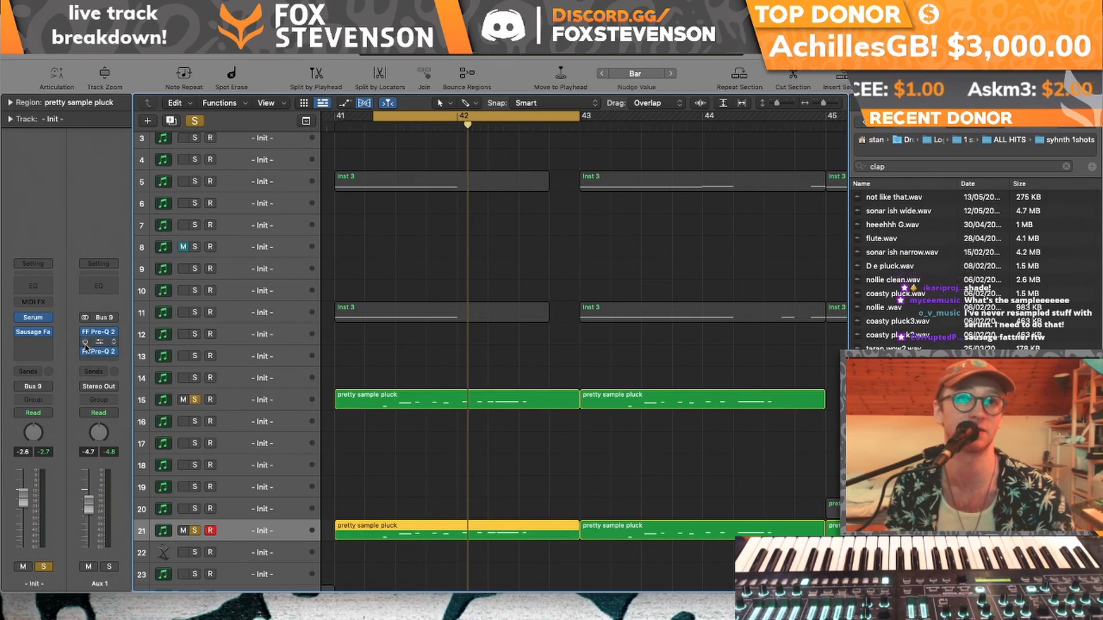
- Add a new software instrument track at the end of the track list
scroll(247, 343, "down", 20)
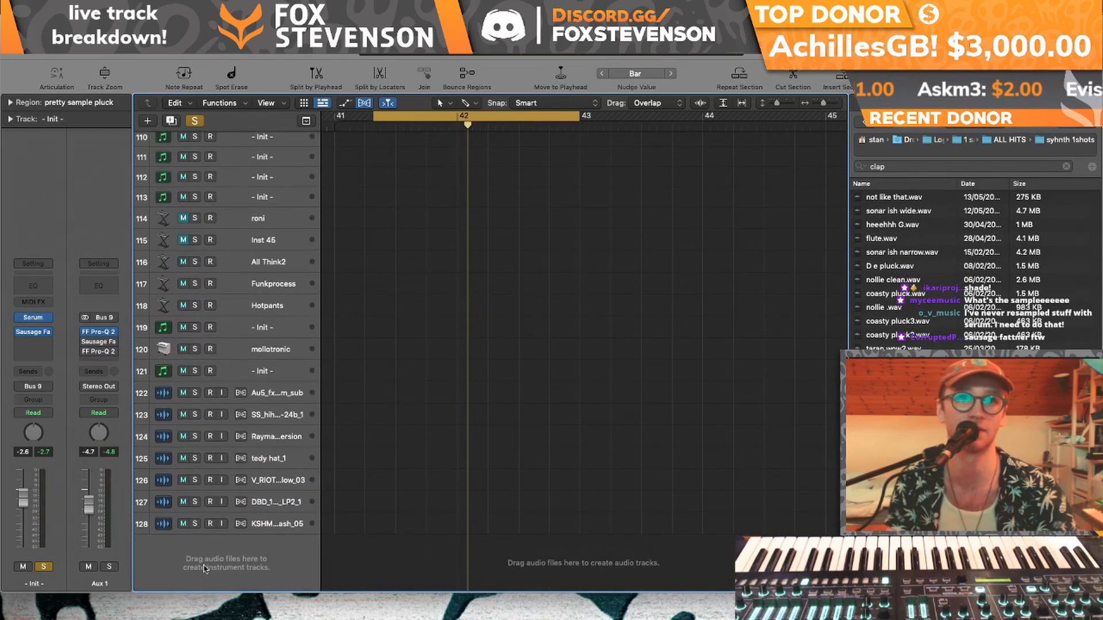
double_click(203, 565)
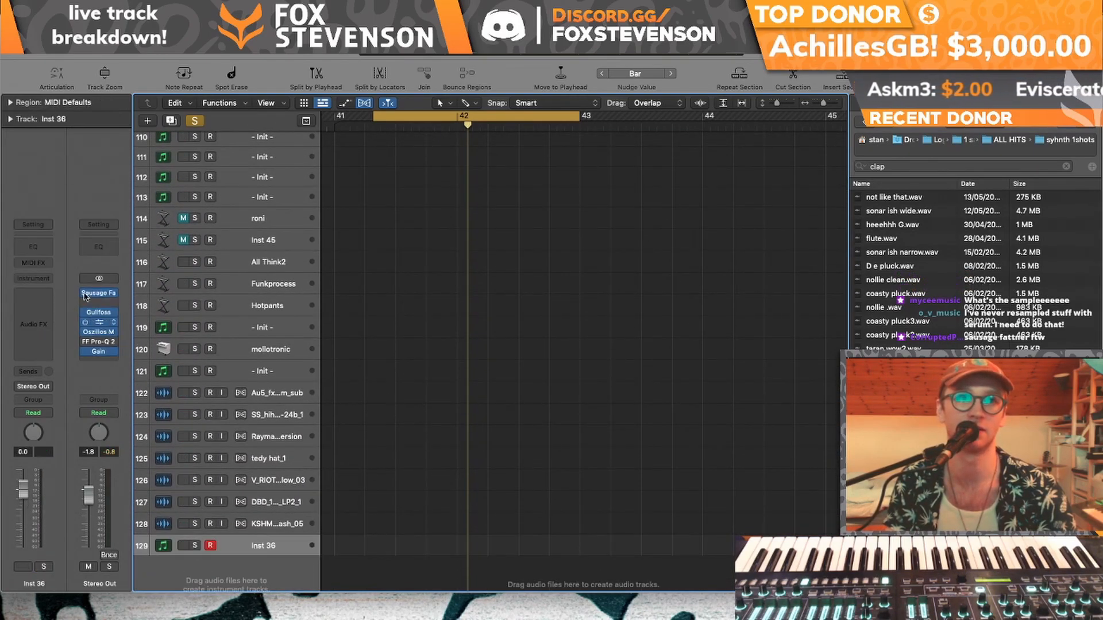
- Open the Oszillos Mega Scope on the Stereo Out channel, start playback, and move the scope window aside
left_click(99, 334)
key("space")
left_click_drag(675, 175, 882, 97)
scroll(425, 321, "up", 20)
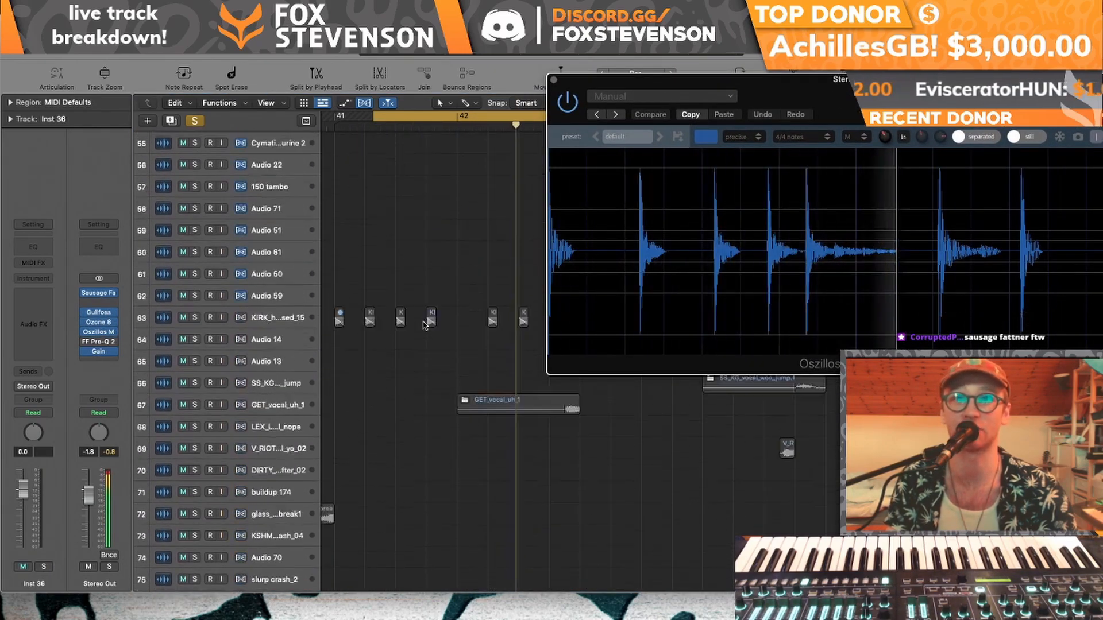
- Select the first pretty sample pluck region on track 21 to show its channel strip, and listen to it
scroll(425, 322, "down", 5)
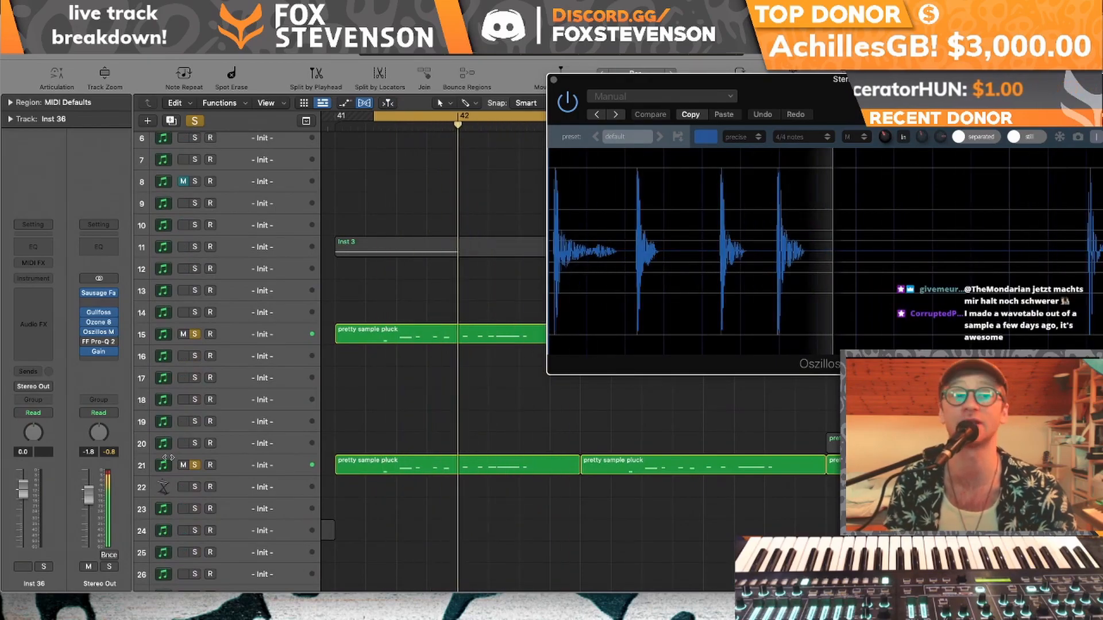
left_click(436, 465)
left_click(80, 345)
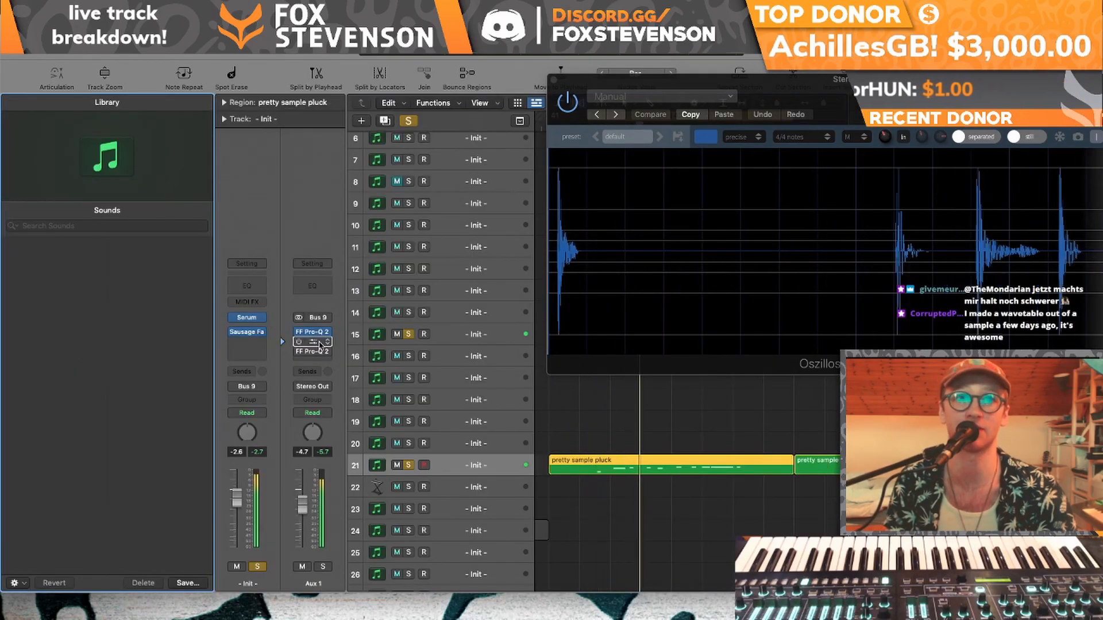
key("y")
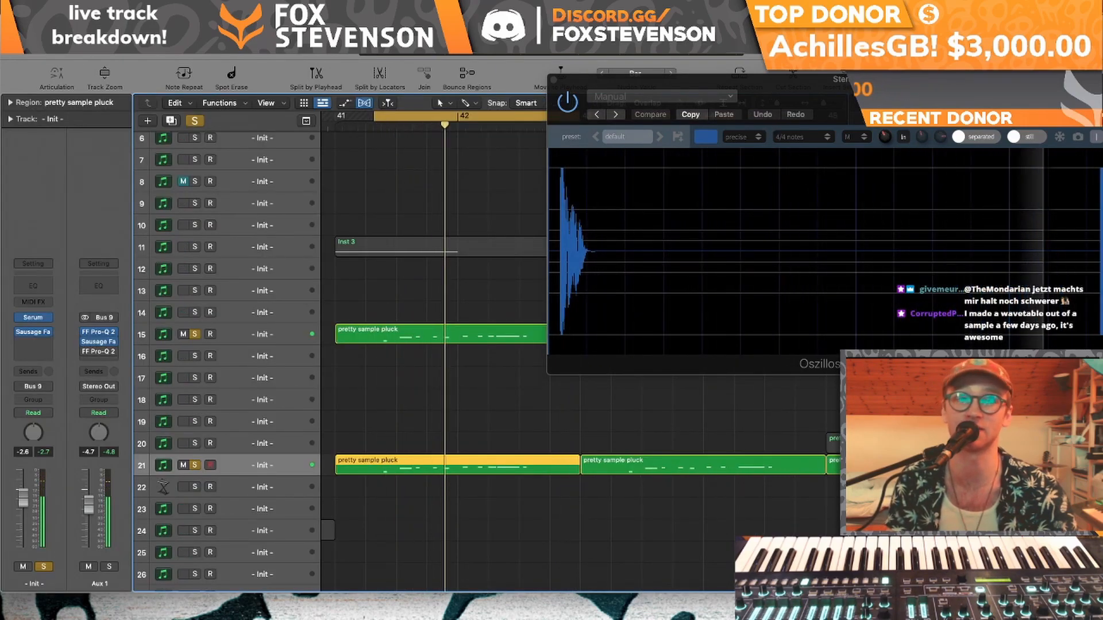
key("space")
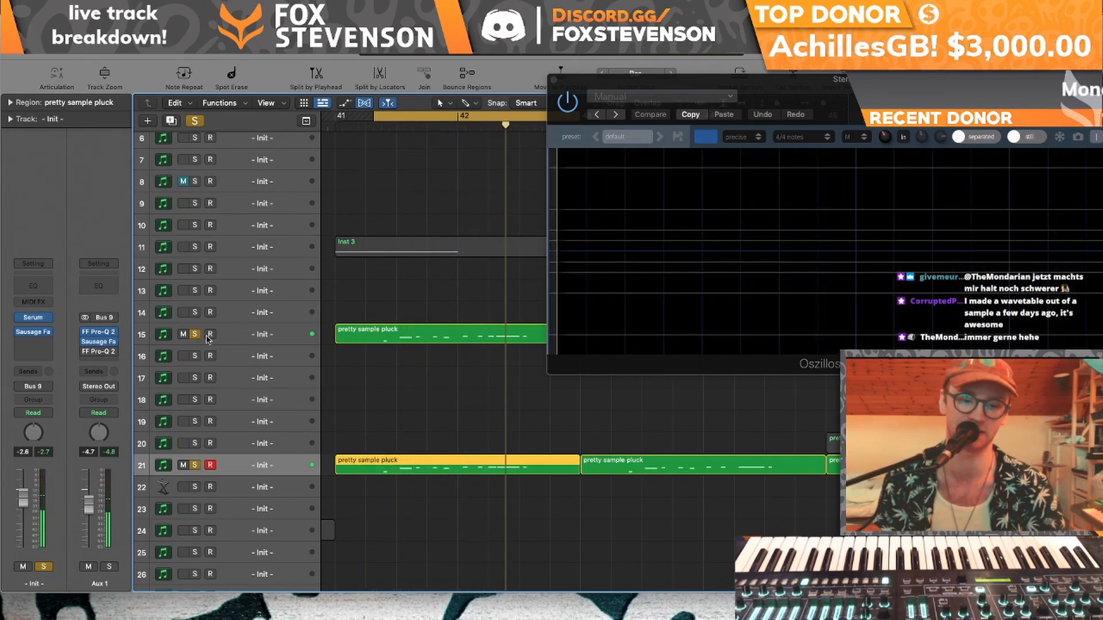
key("space")
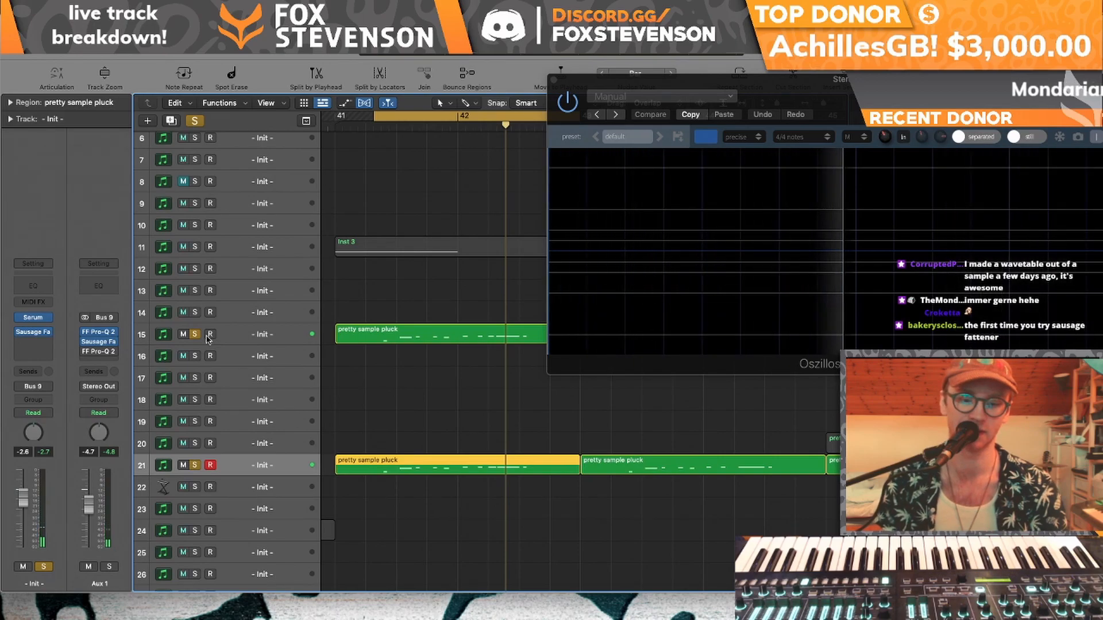
- Try a Fatness of 43% in the Aux 1 Sausage Fattener, compare with the saved setting, and resume playback
left_click(98, 341)
left_click_drag(584, 287, 550, 295)
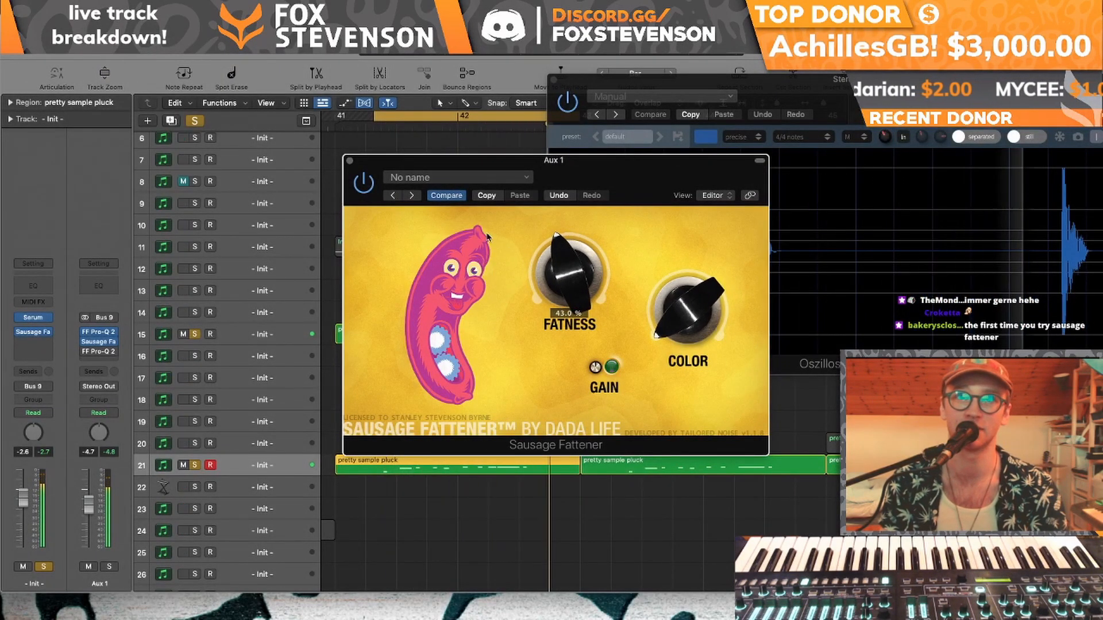
left_click(447, 195)
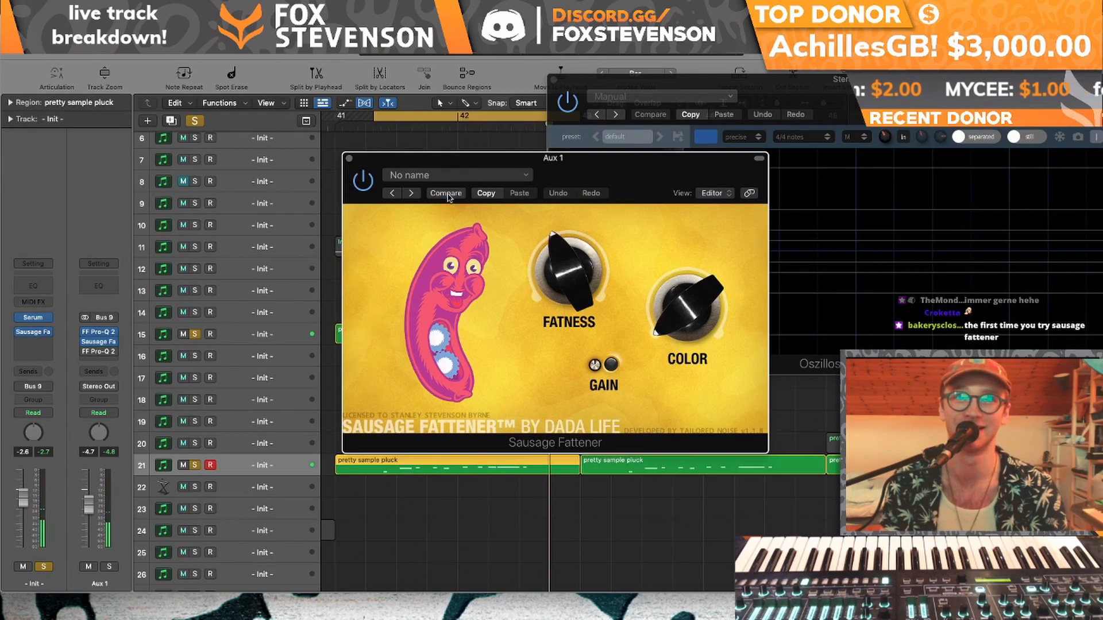
left_click(350, 160)
key("space")
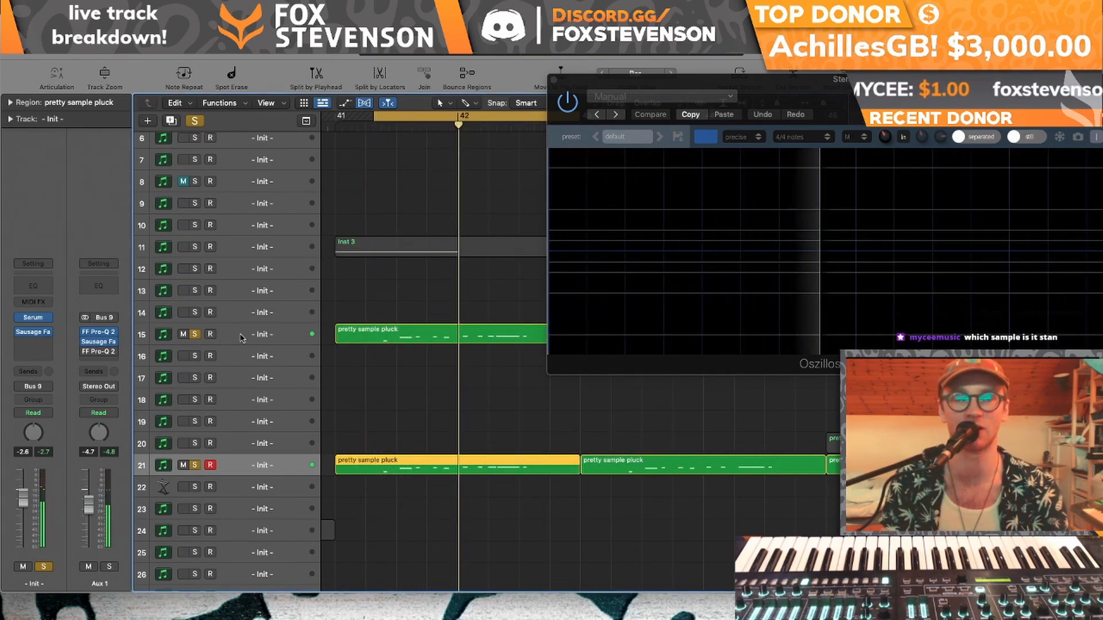
- Set the Envelope 1 sustain of track 21's Serum to minus infinity dB
left_click(35, 318)
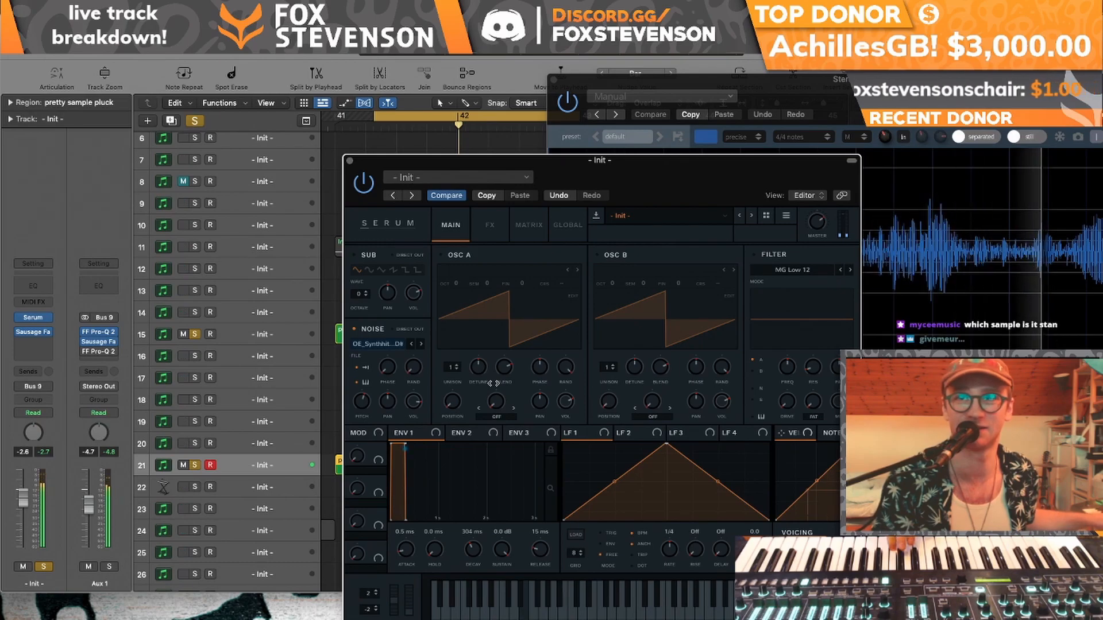
left_click(389, 344)
left_click(389, 346)
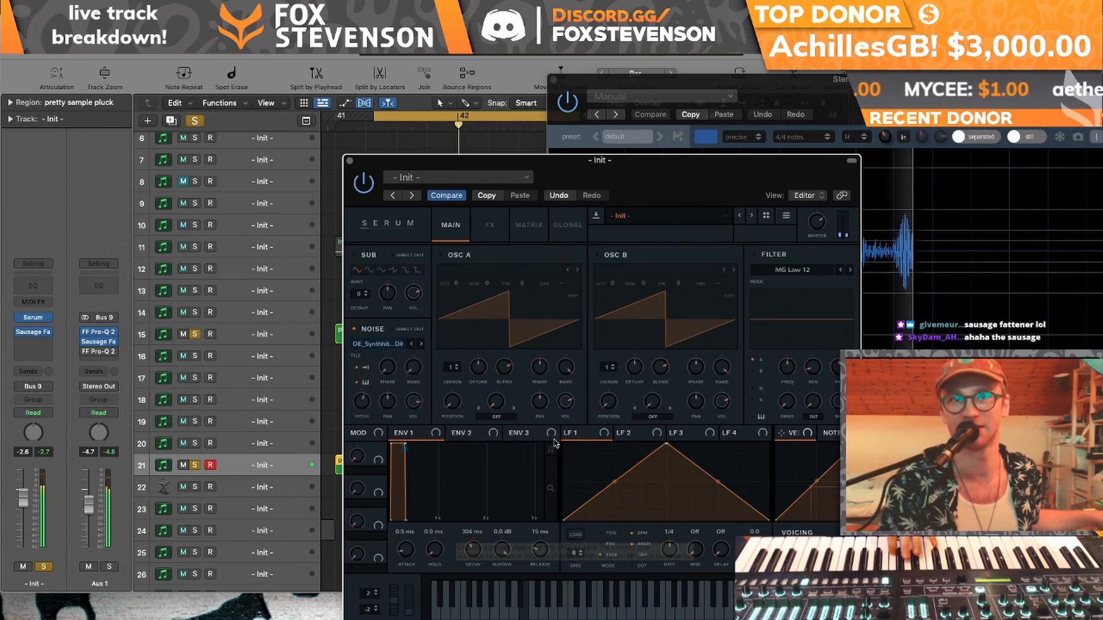
left_click_drag(503, 602, 503, 619)
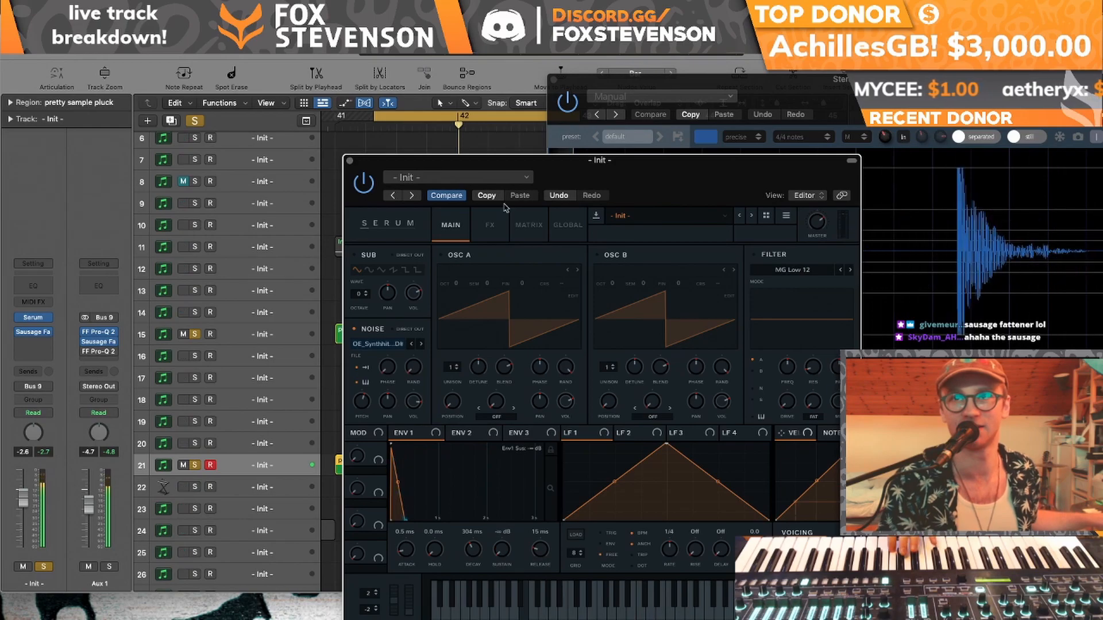
left_click(348, 161)
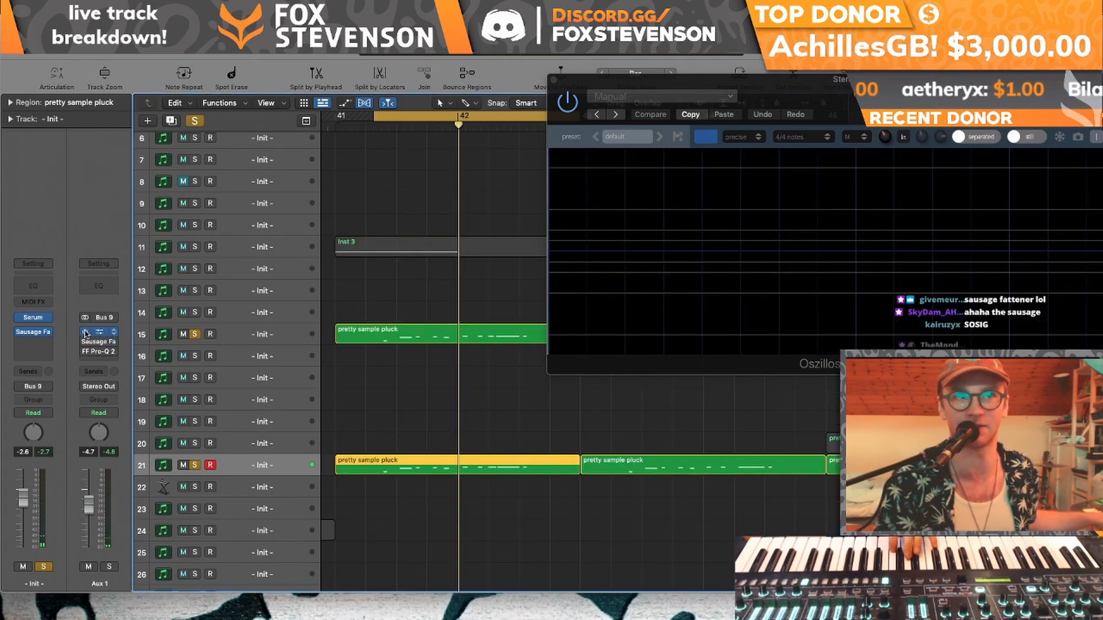
- Bypass the Sausage Fattener on track 21 and the effects on Aux 1, and play the dry Serum pluck
left_click(25, 328)
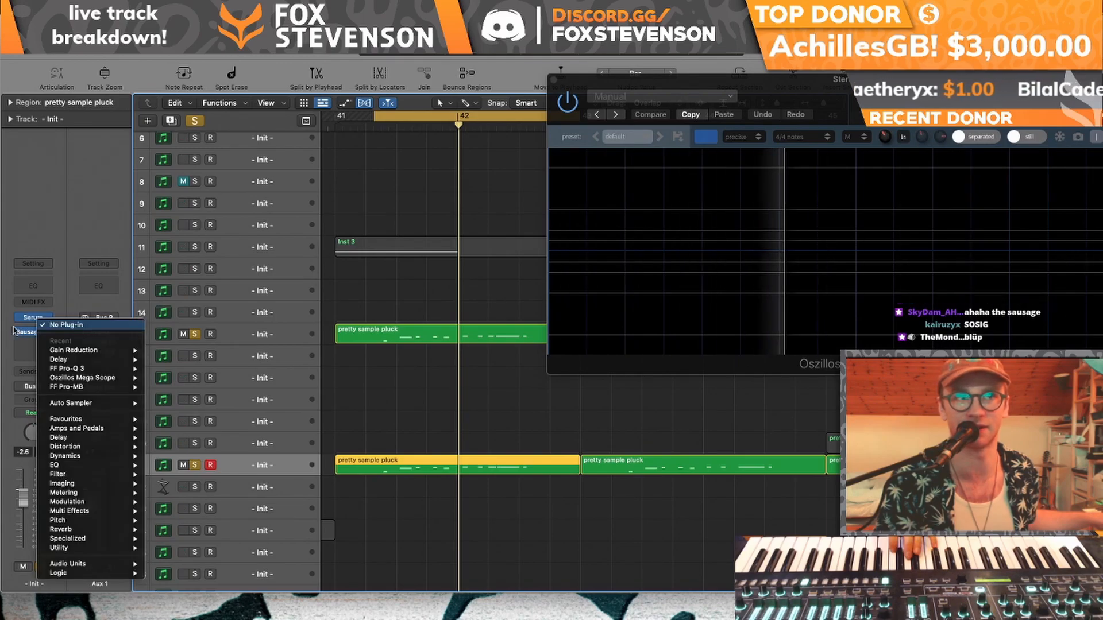
left_click(27, 325)
left_click(32, 318)
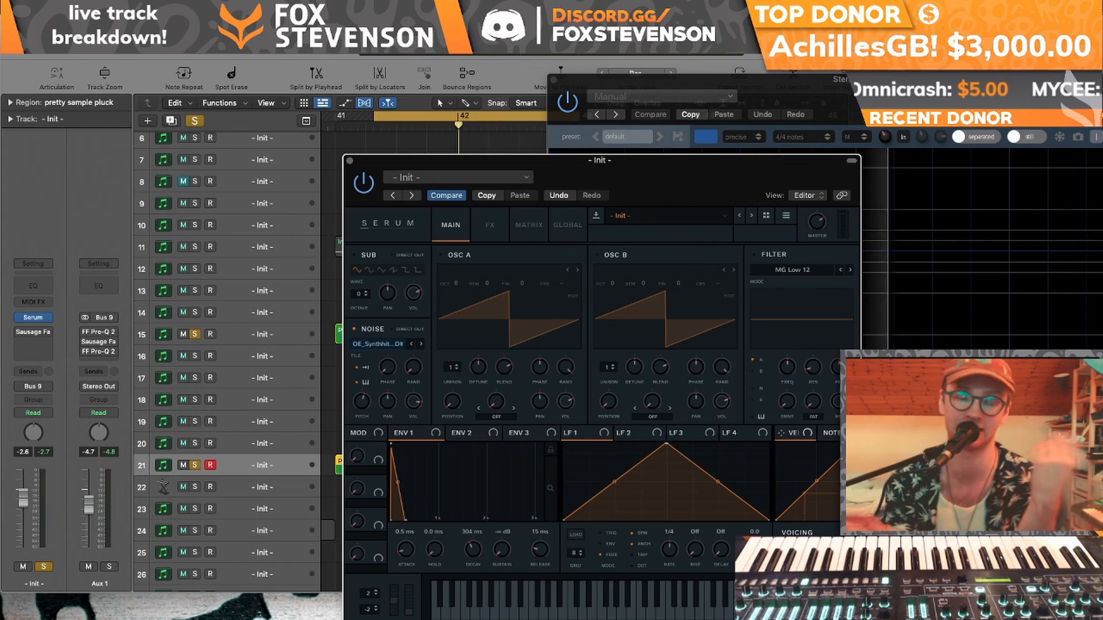
key("space")
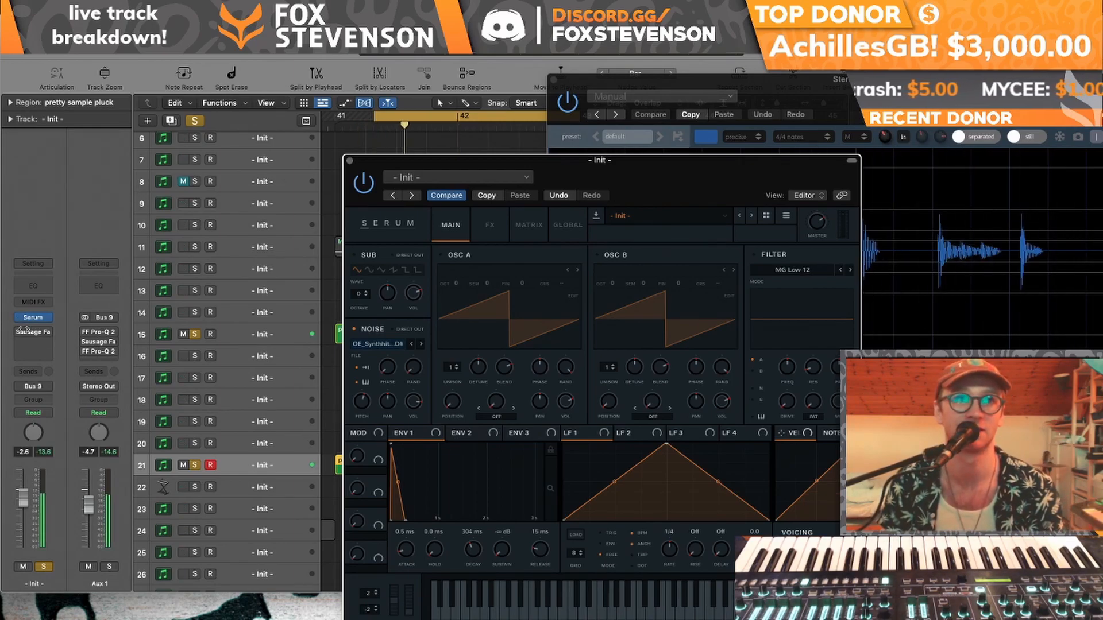
- Enable the Sausage Fattener on track 21 and all three effects on Aux 1
left_click(84, 333)
left_click(84, 342)
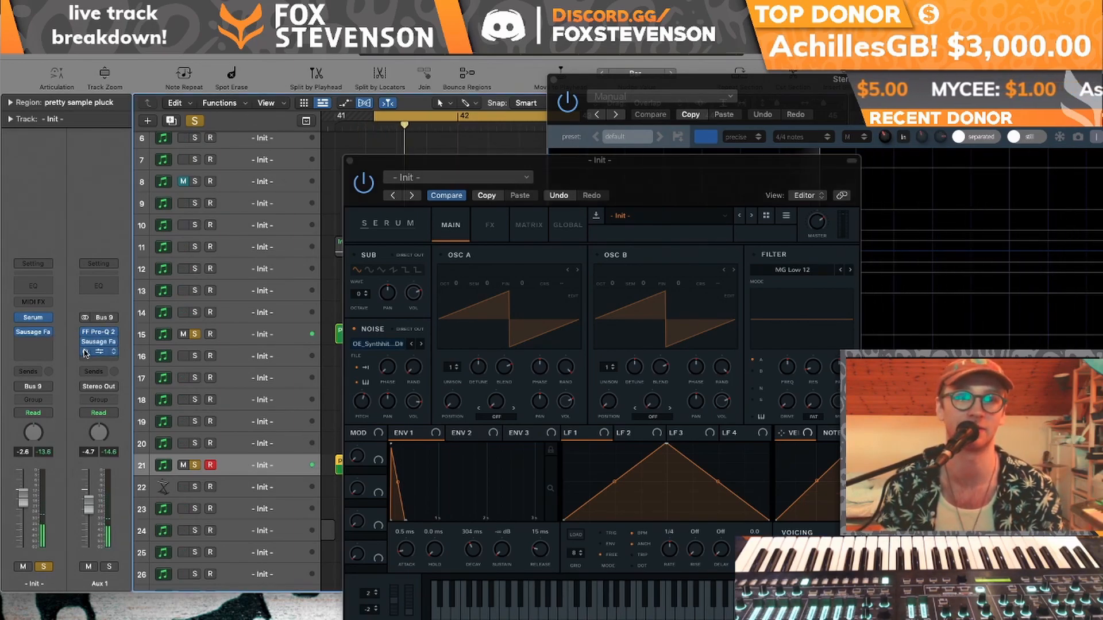
left_click(84, 352)
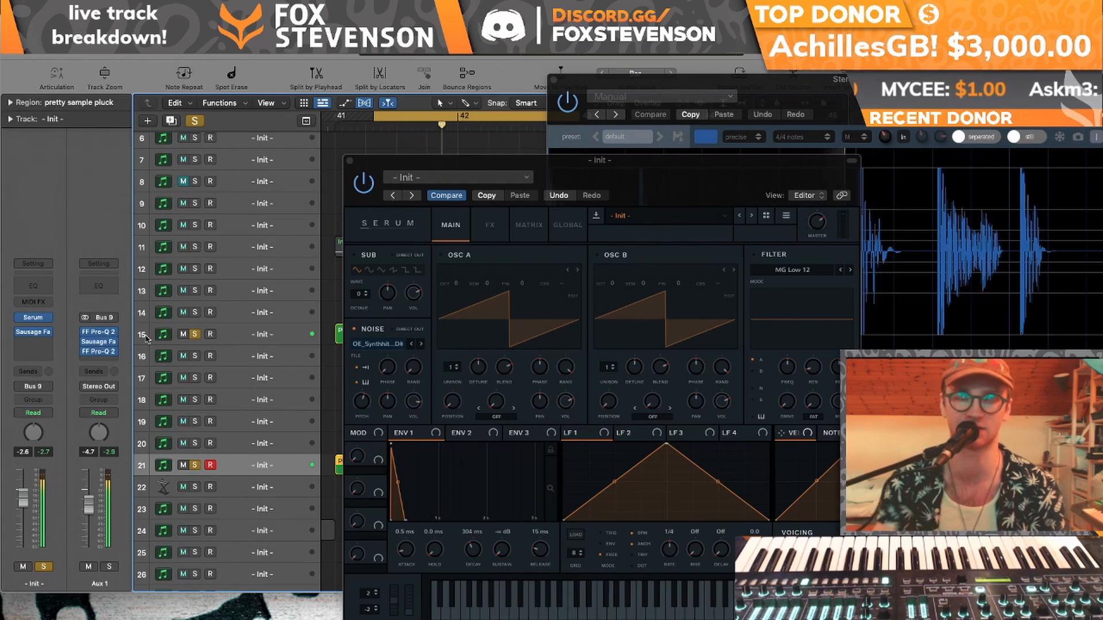
- Clear the solos on tracks 15 and 21, play the full mix, and close the Serum and scope windows
left_click(349, 161)
left_click(195, 334)
left_click(195, 465)
key("space")
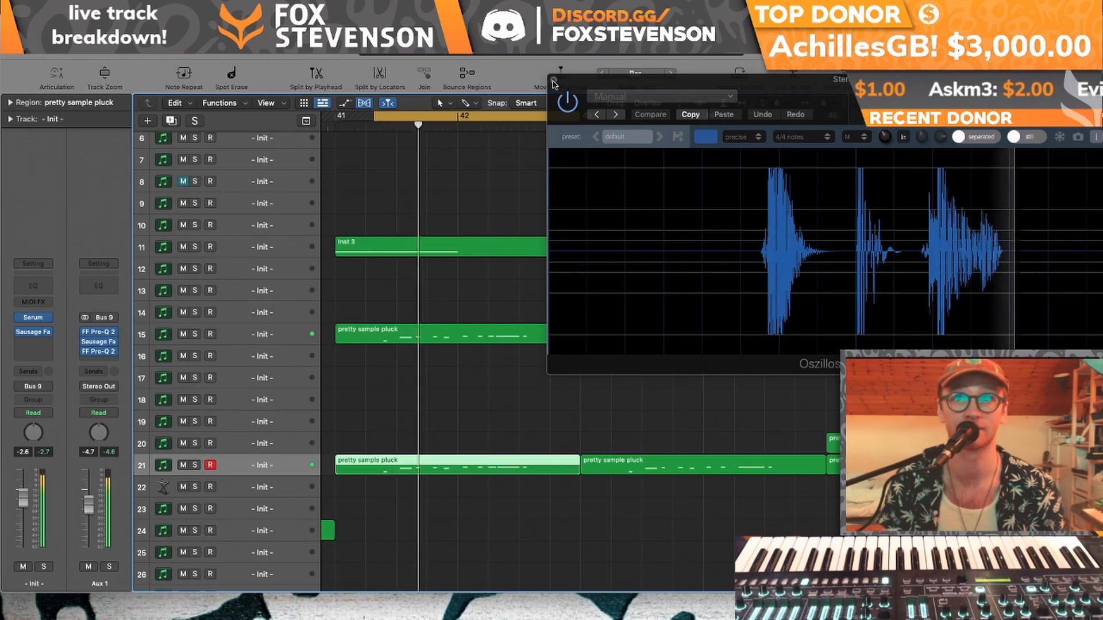
left_click(554, 83)
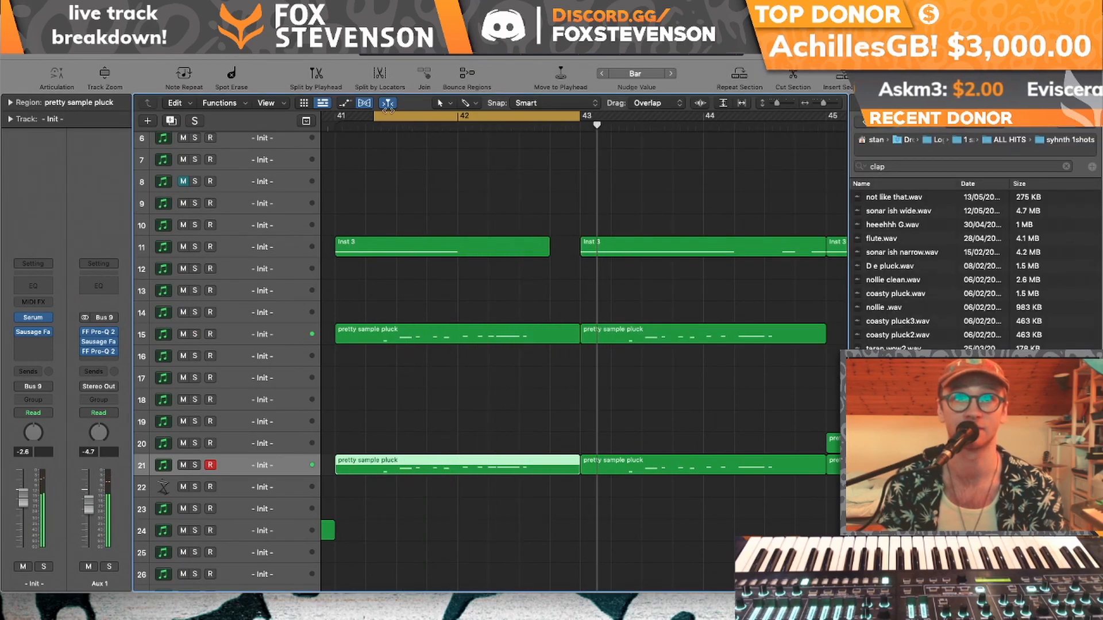
- Set the cycle range to bars 41–43, and solo KIRK_kick_22 and tracks 48 to 53 for playback
left_click_drag(347, 120, 576, 128)
scroll(531, 252, "down", 14)
scroll(531, 253, "up", 2)
scroll(533, 253, "up", 1)
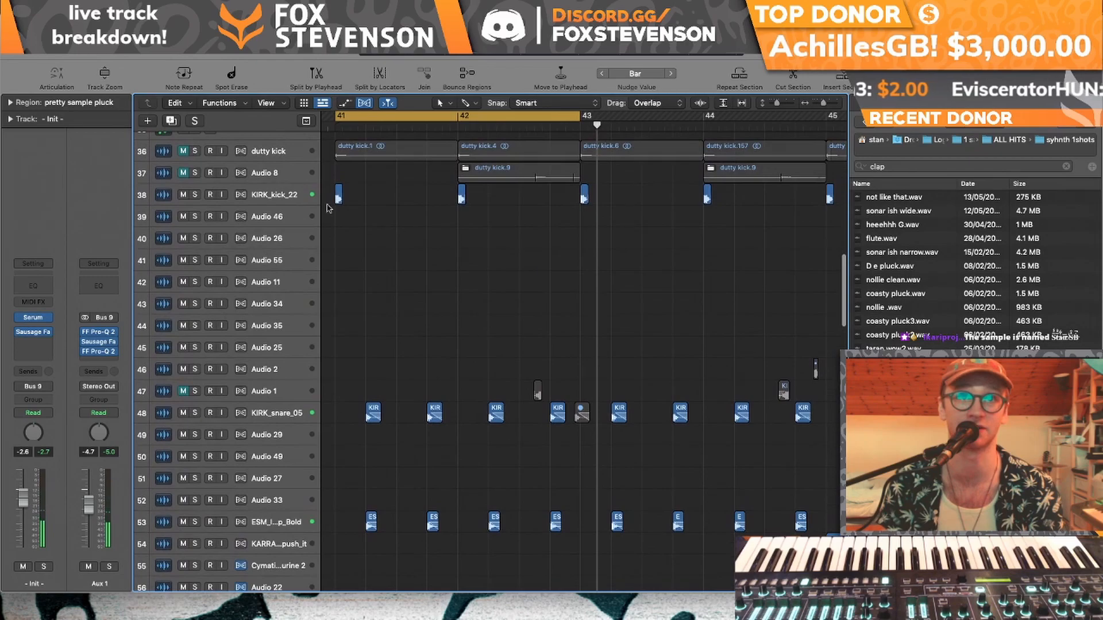
left_click(195, 195)
left_click_drag(196, 413, 195, 500)
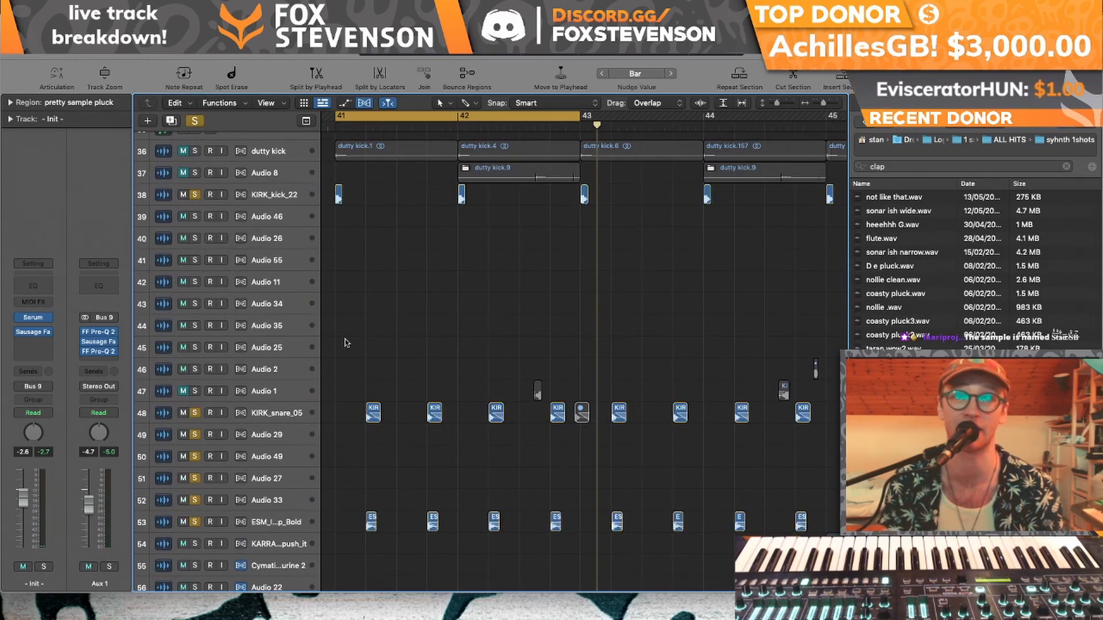
key("space")
- Listen to the drums with tracks 48 to 52 unsoloed, and restore their solos
left_click(833, 104)
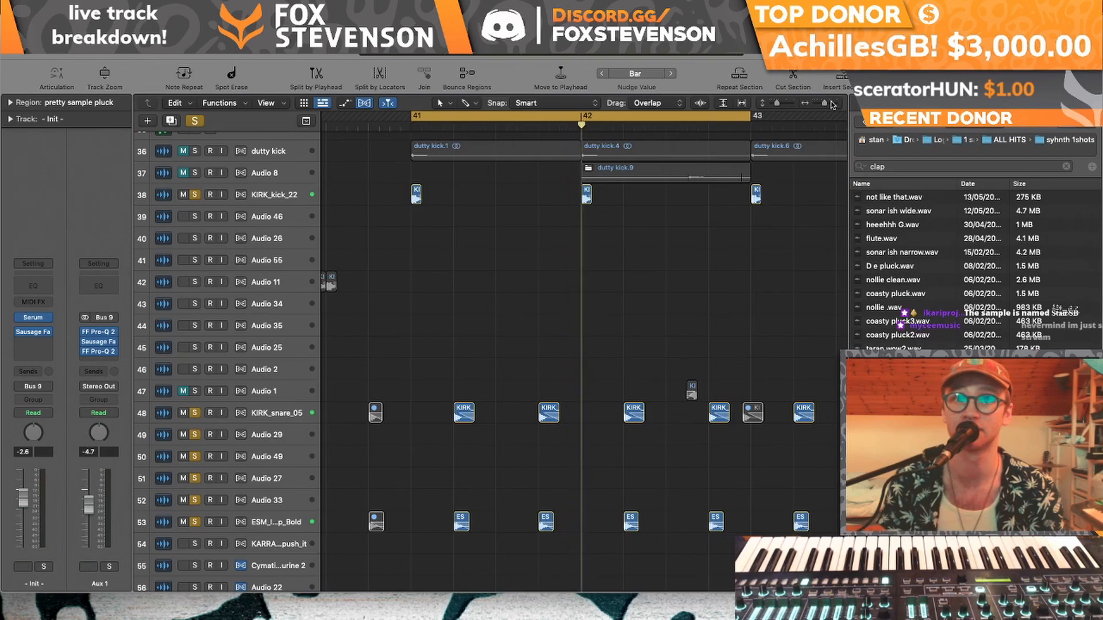
left_click(833, 104)
scroll(583, 333, "right", 5)
scroll(583, 333, "left", 5)
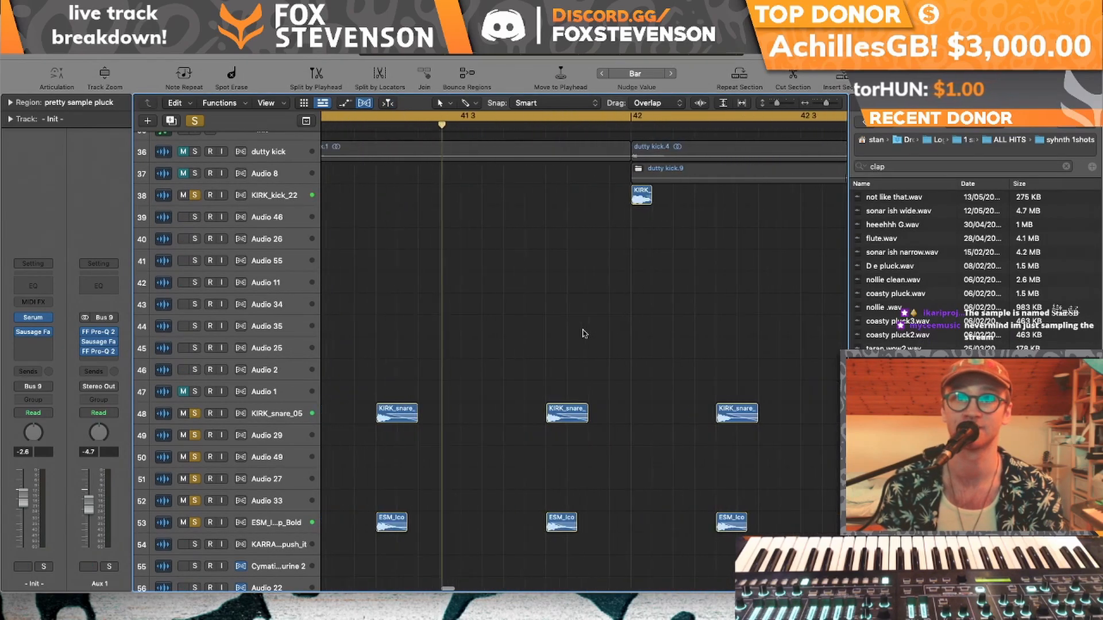
left_click_drag(197, 414, 195, 503)
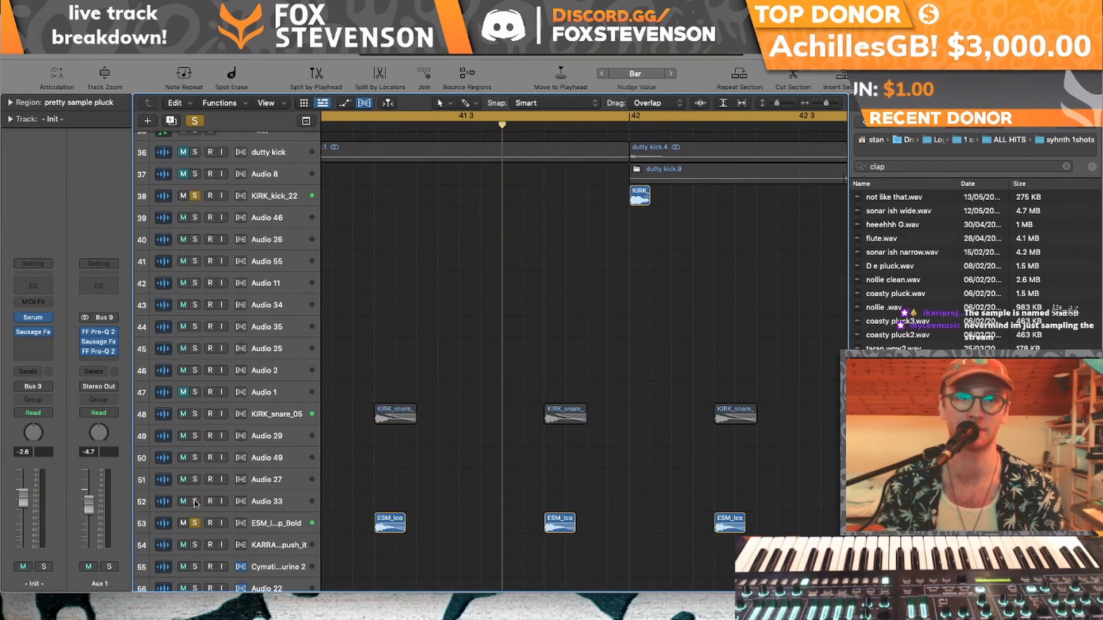
key("space")
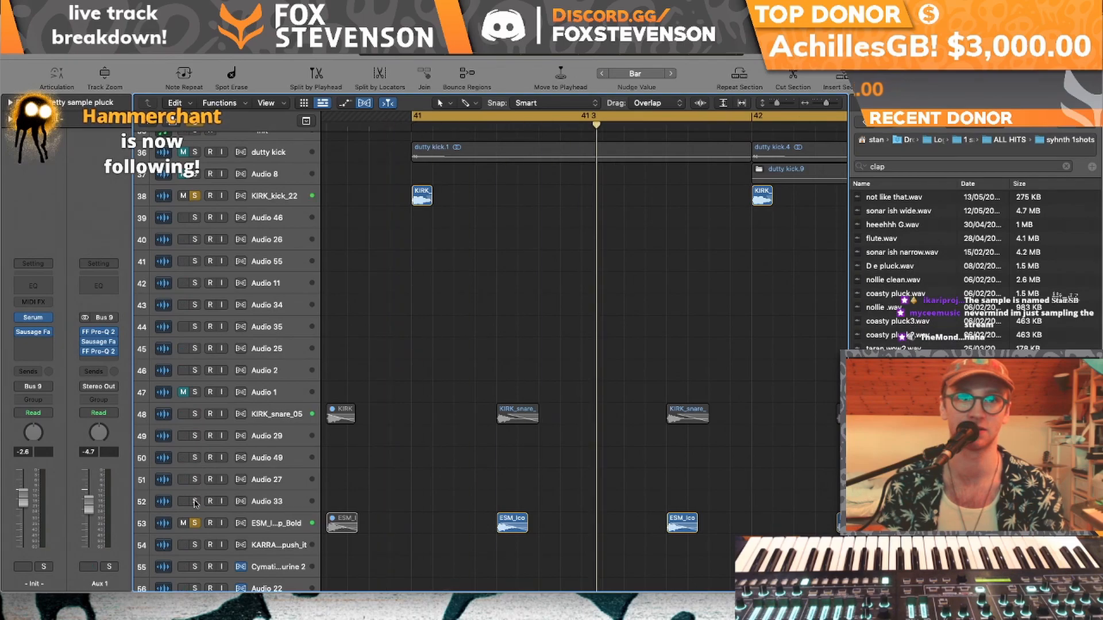
left_click_drag(194, 503, 195, 414)
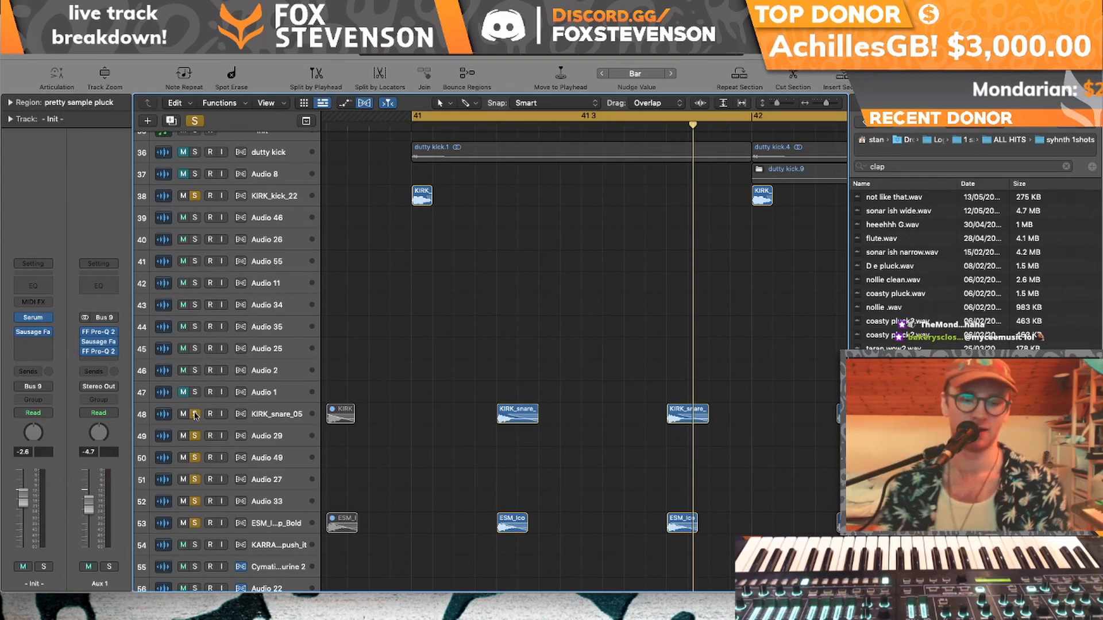
- Clear the solos on the kick and snare tracks and play the full mix
left_click(196, 195)
left_click_drag(825, 103, 823, 103)
scroll(685, 217, "right", 8)
scroll(686, 216, "down", 5)
scroll(685, 218, "down", 15)
scroll(390, 287, "left", 2)
scroll(389, 288, "down", 18)
key("space")
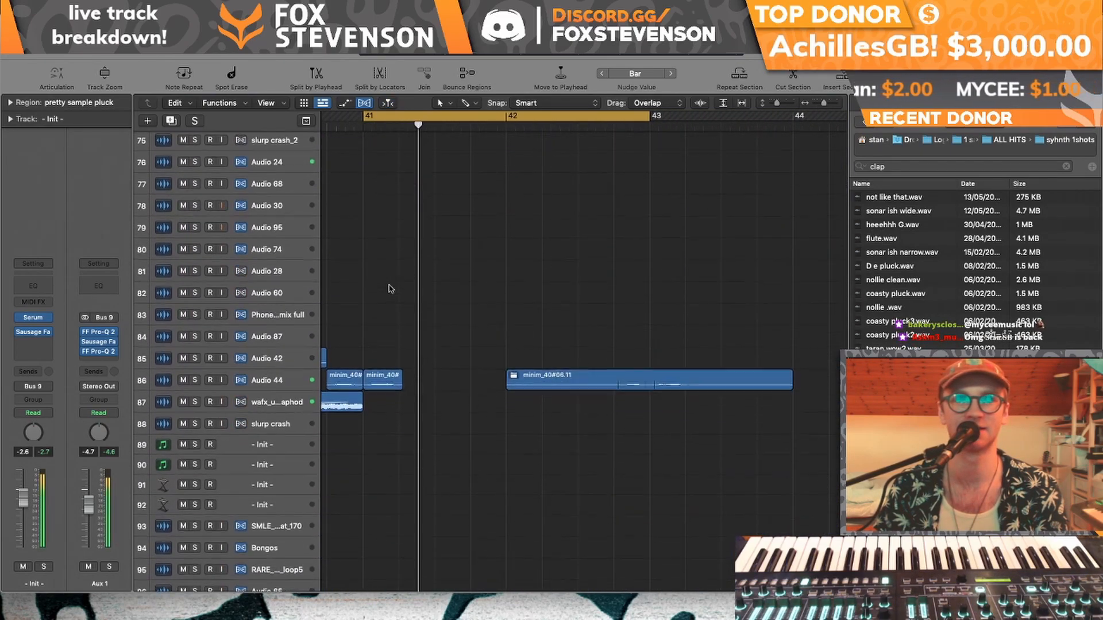
- Solo the Inst 3 tracks 5 and 11 and set the cycle range to bars 41–43
scroll(438, 307, "down", 5)
scroll(438, 307, "up", 12)
scroll(438, 308, "up", 20)
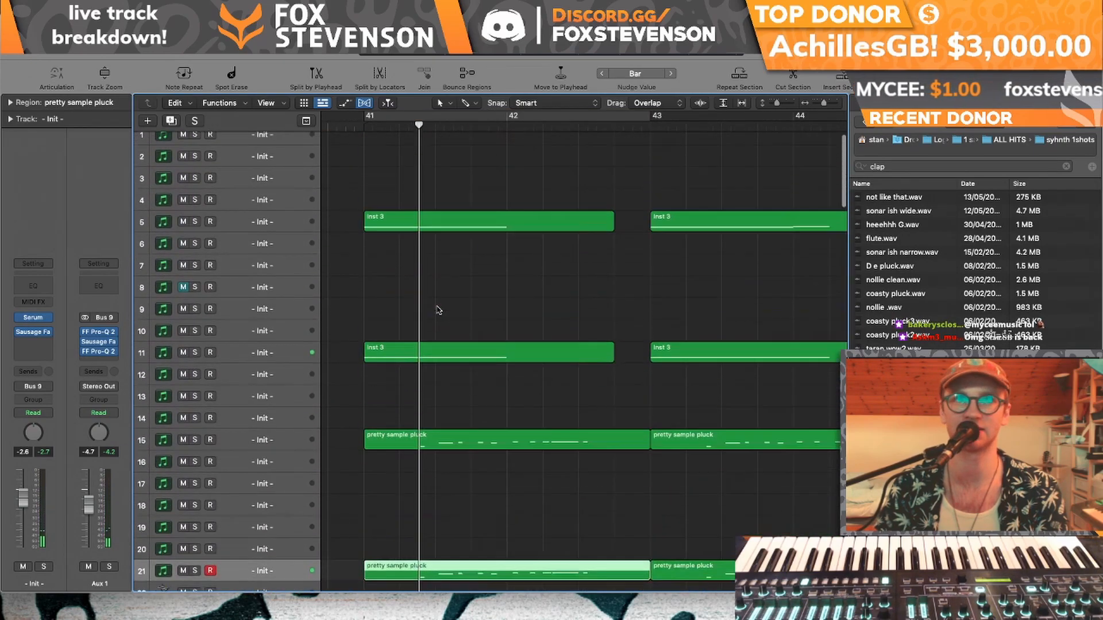
left_click(194, 361)
left_click(194, 229)
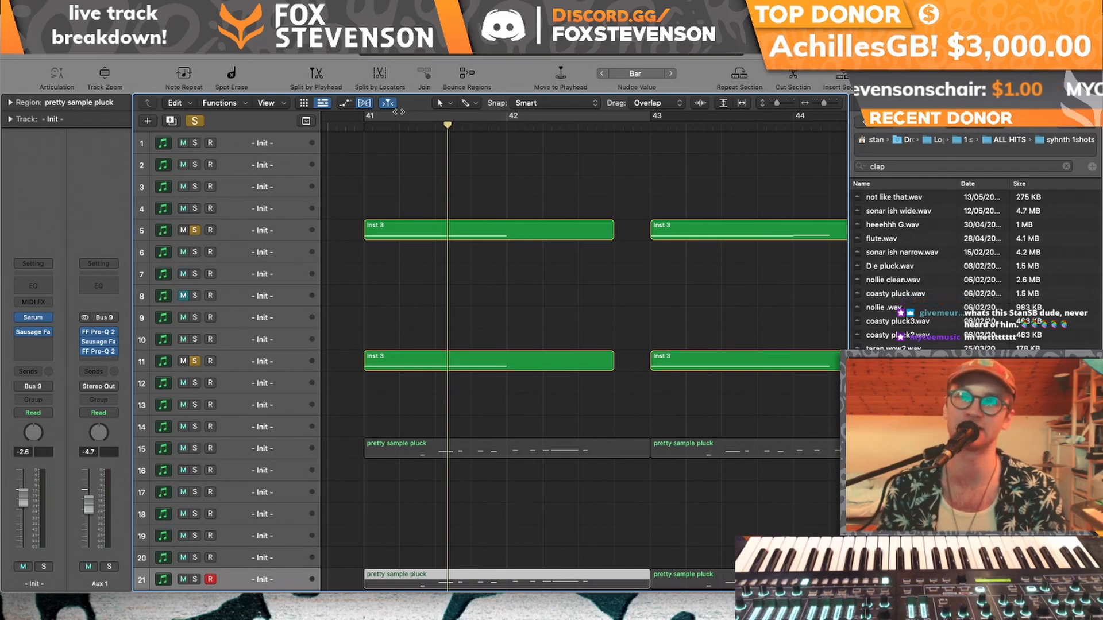
left_click_drag(371, 118, 641, 127)
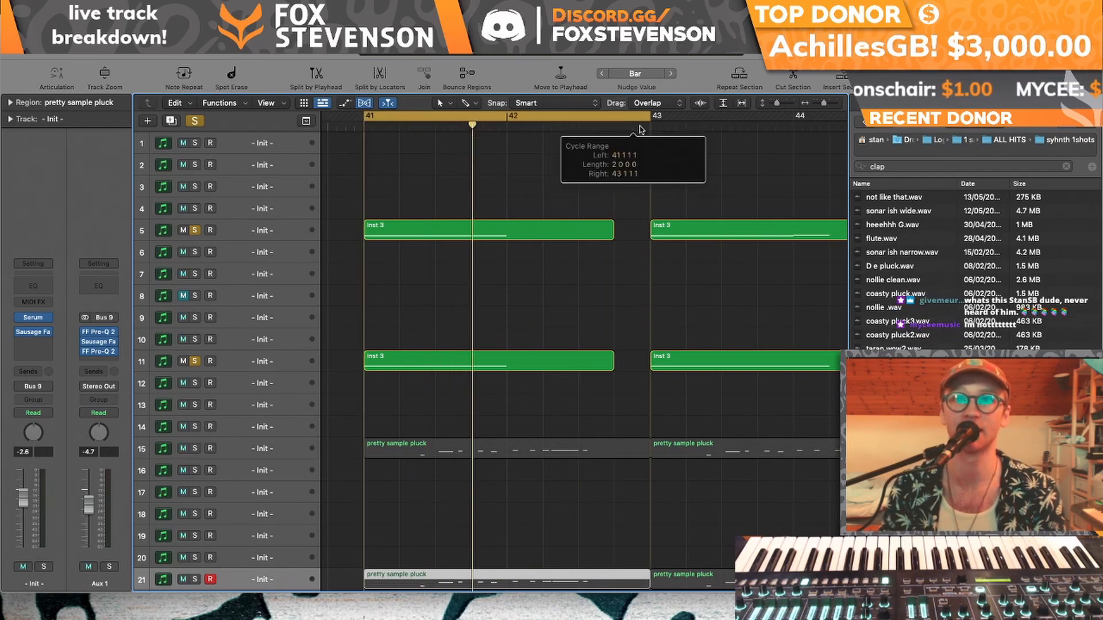
- Audition track 5 without track 11, inspect its Serum instrument, and solo track 11 again
left_click(195, 360)
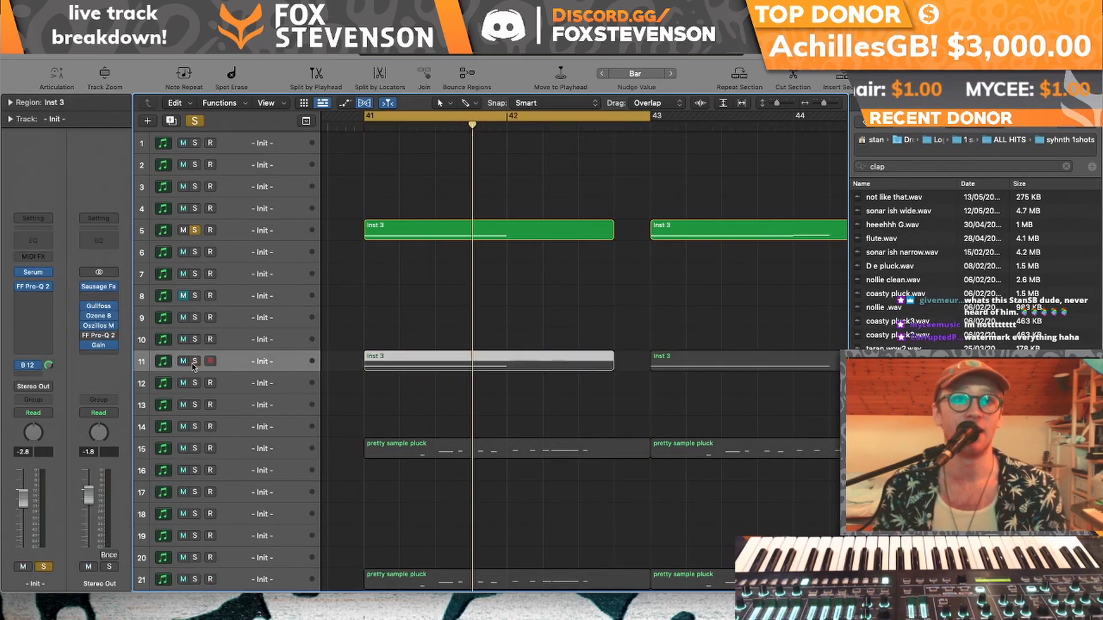
left_click(162, 232)
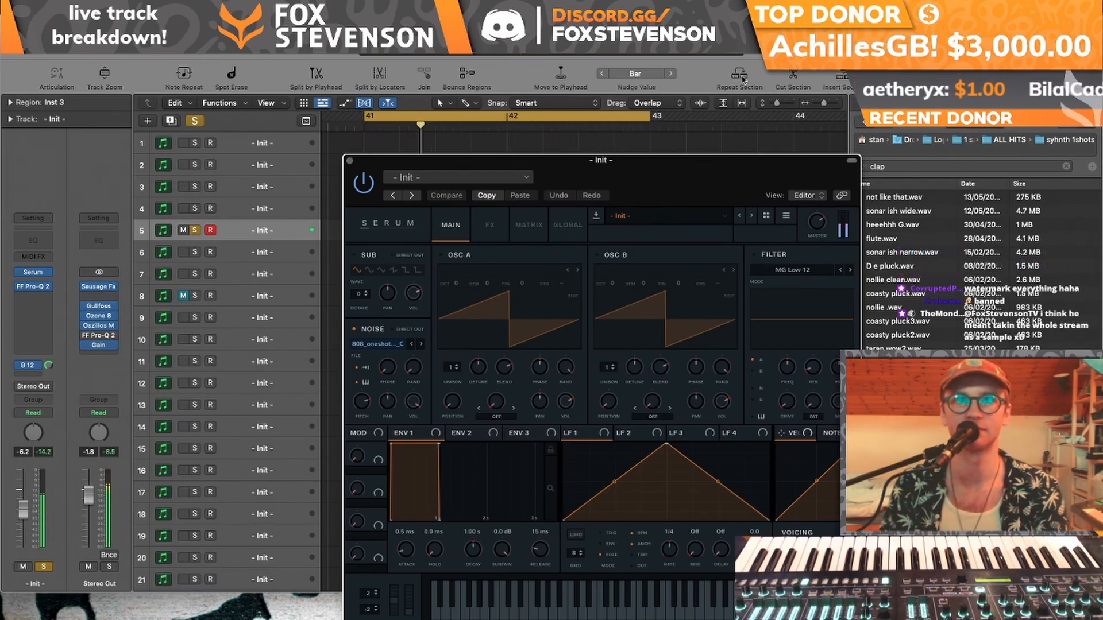
left_click(350, 160)
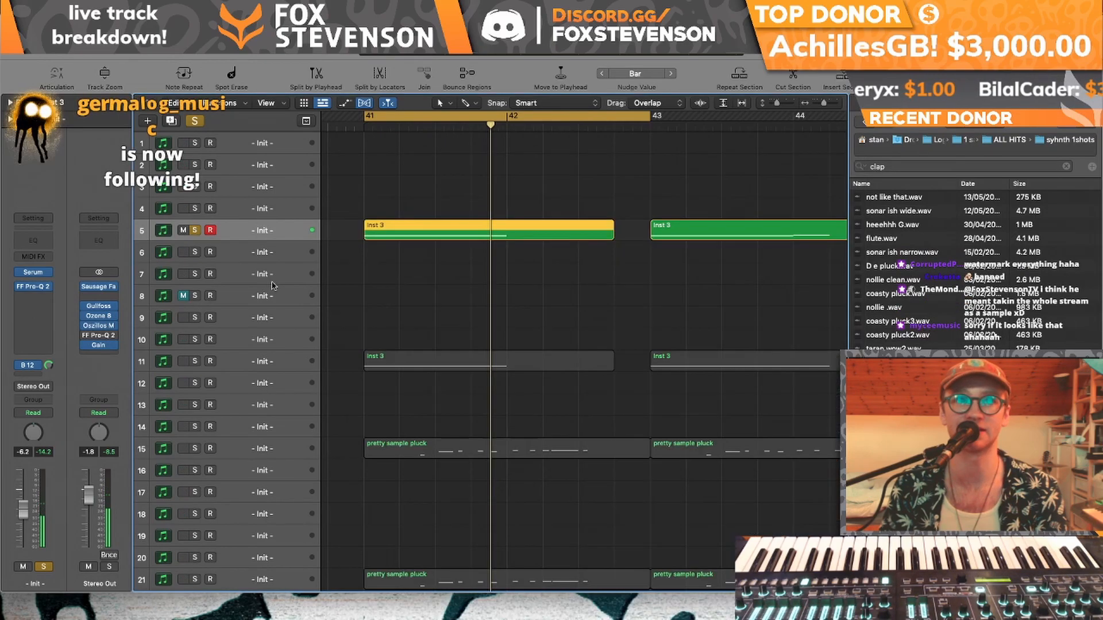
left_click(195, 362)
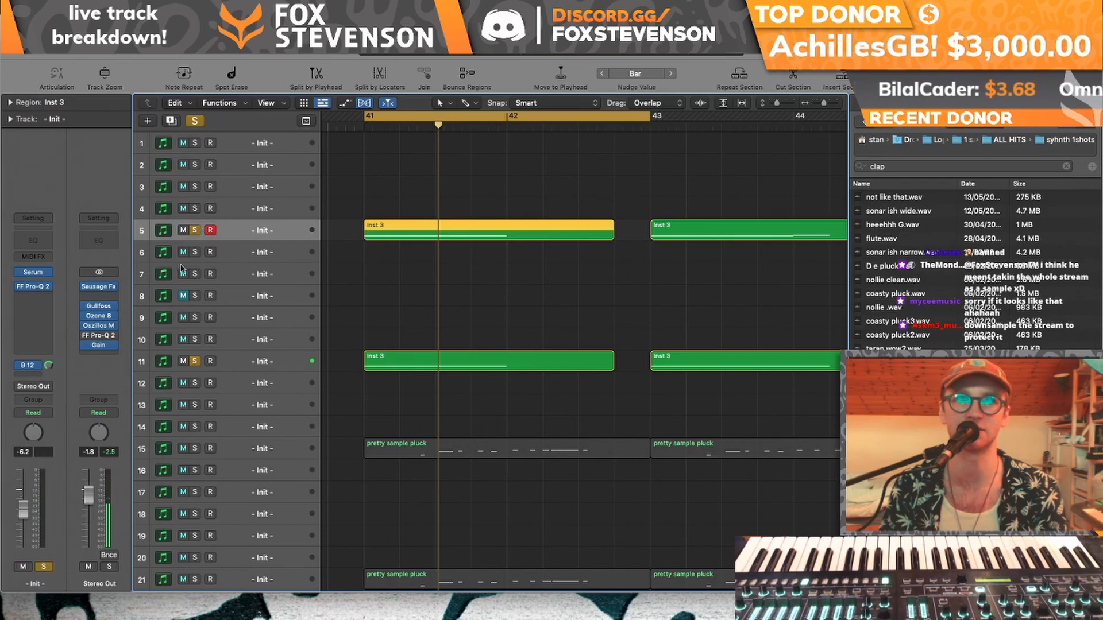
- Play the soloed Inst 3 layers and inspect the Bus 12 send to Aux 2 on tracks 5 and 11
key("space")
left_click(28, 365)
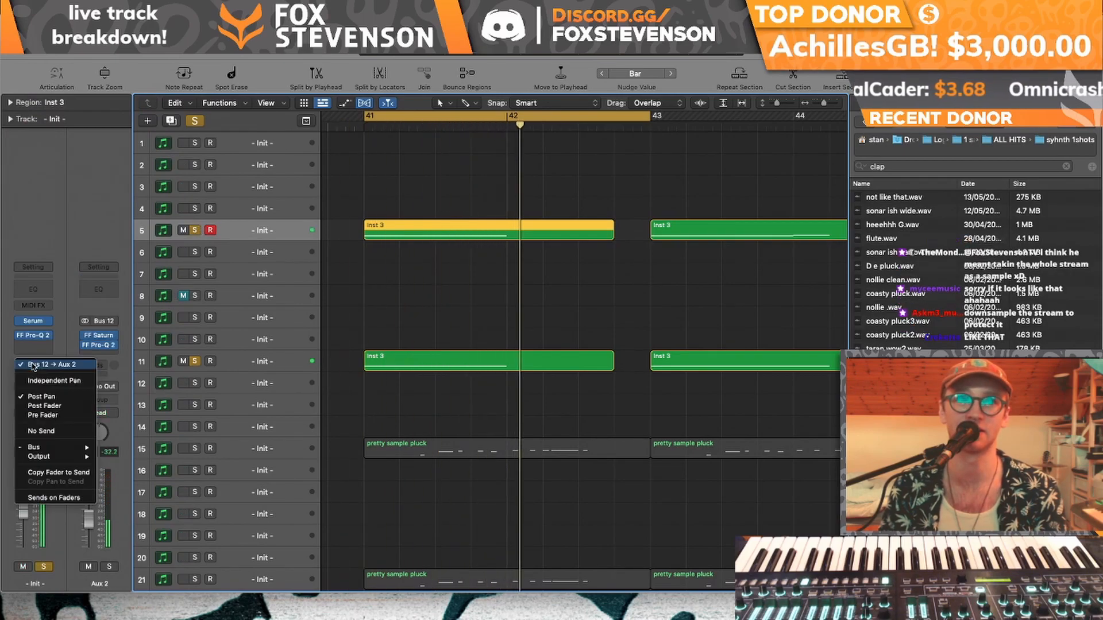
left_click(70, 374)
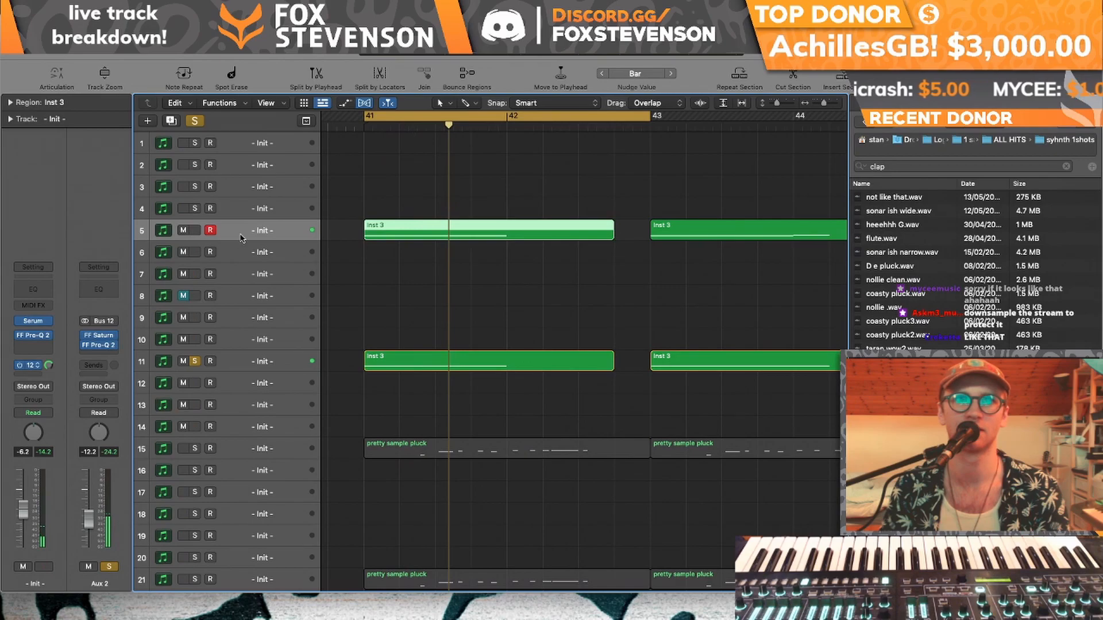
left_click(196, 361)
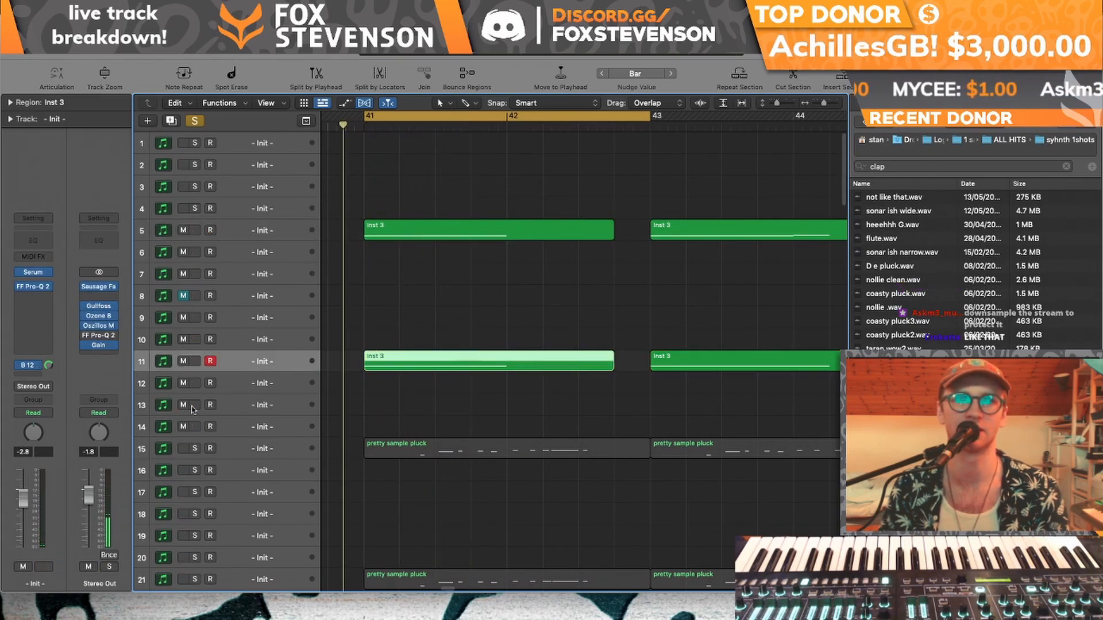
left_click(27, 366)
left_click(65, 305)
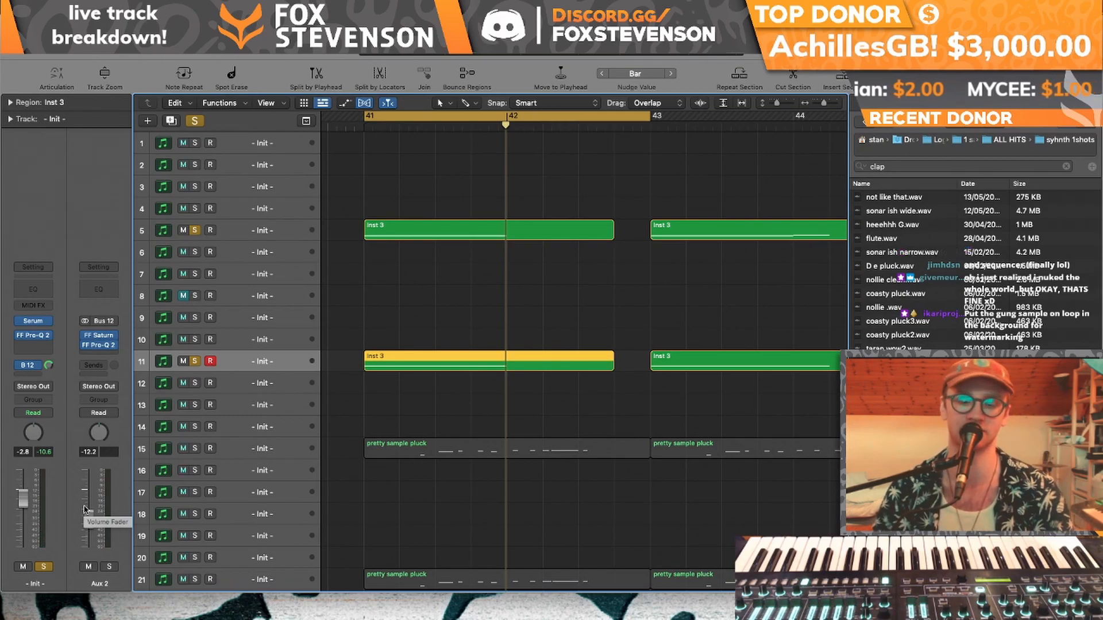
- Clear the Inst 3 solos and open Oszillos Mega Scope on the Stereo Out, with Gullfoss and Ozone 8 bypassed
left_click(195, 229)
scroll(248, 318, "down", 10)
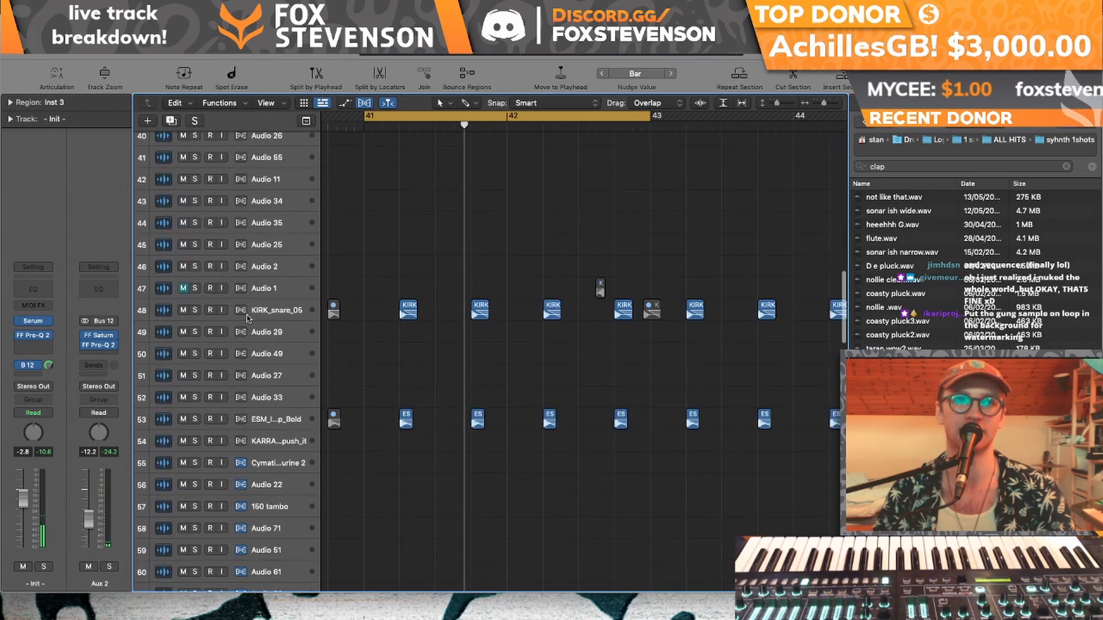
scroll(239, 320, "down", 20)
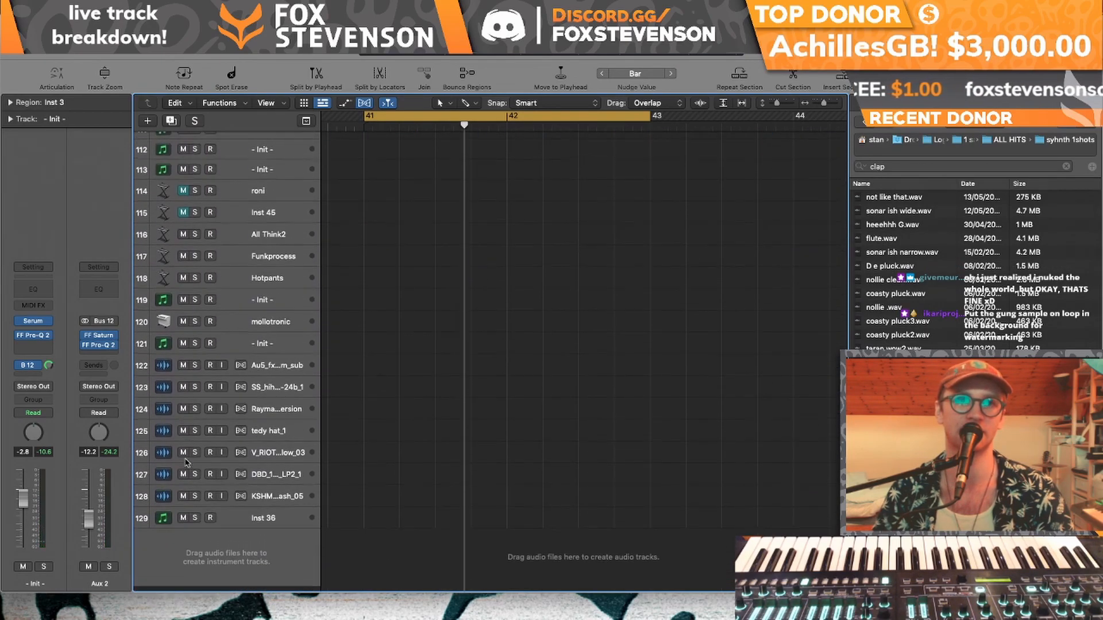
left_click(167, 521)
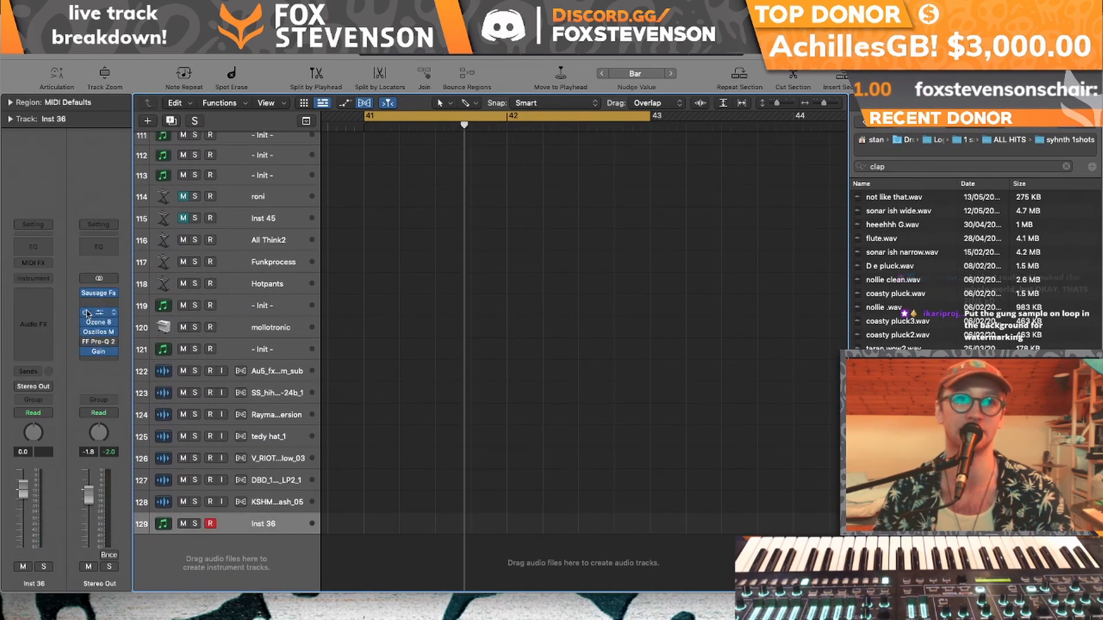
left_click(92, 332)
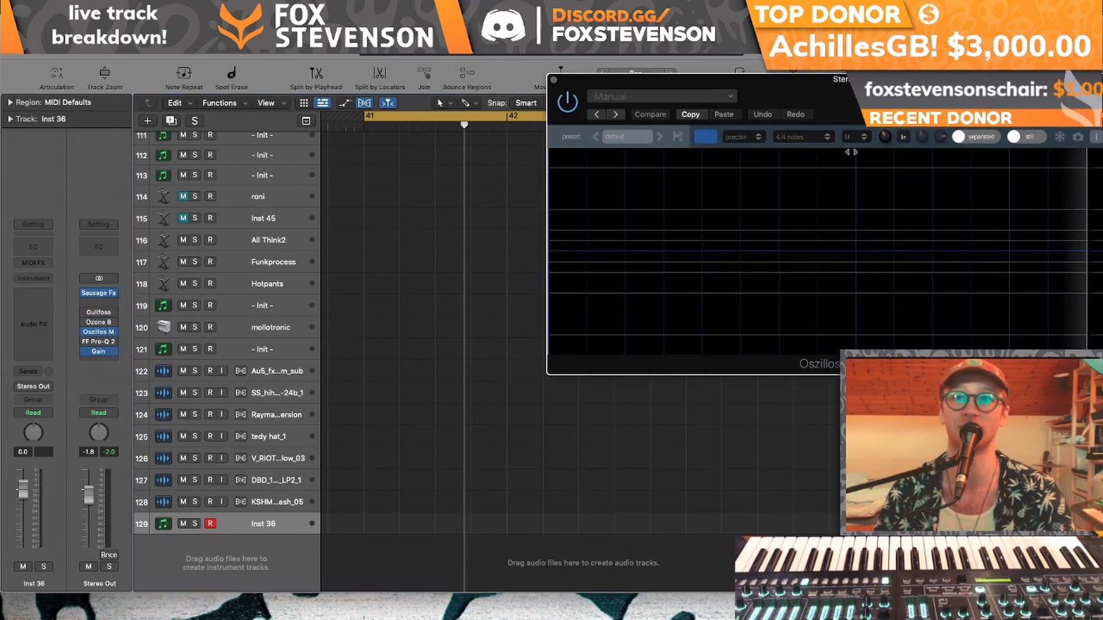
- Play the full mix and set the scope's waveform color to white and its display mode to the frequency-colored style
key("space")
scroll(493, 419, "up", 20)
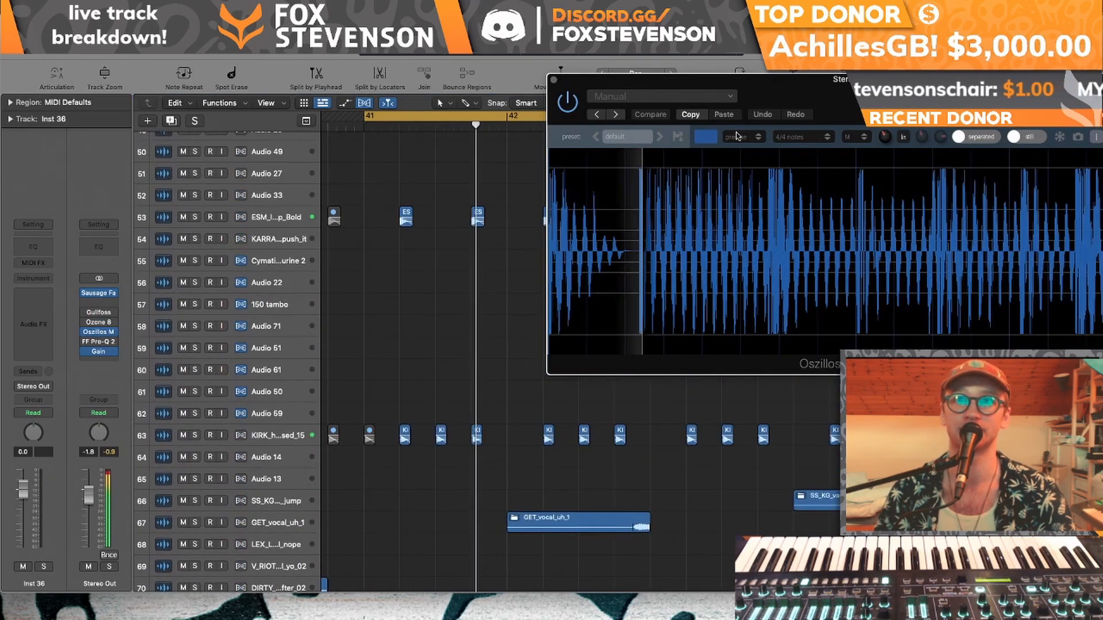
left_click(706, 136)
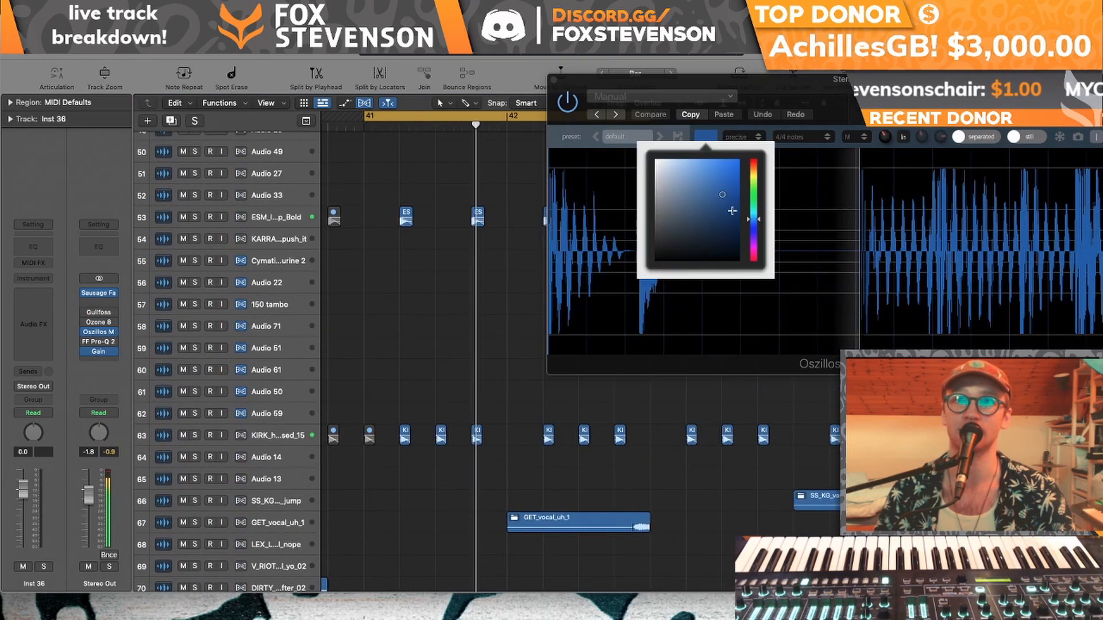
left_click(749, 138)
left_click(782, 139)
left_click(739, 139)
left_click(739, 139)
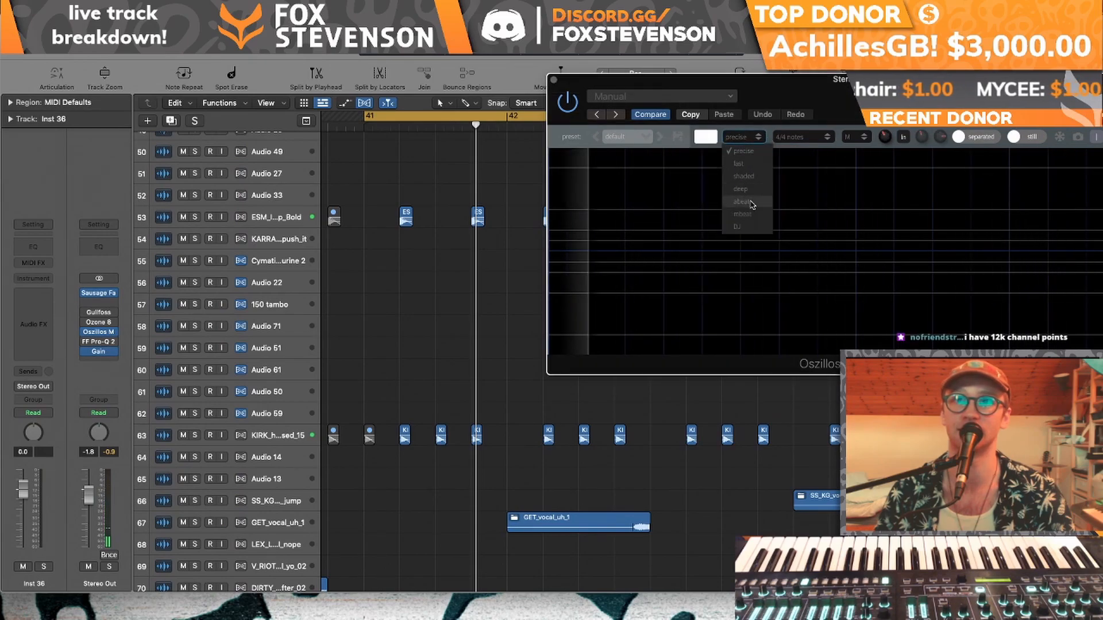
left_click(742, 202)
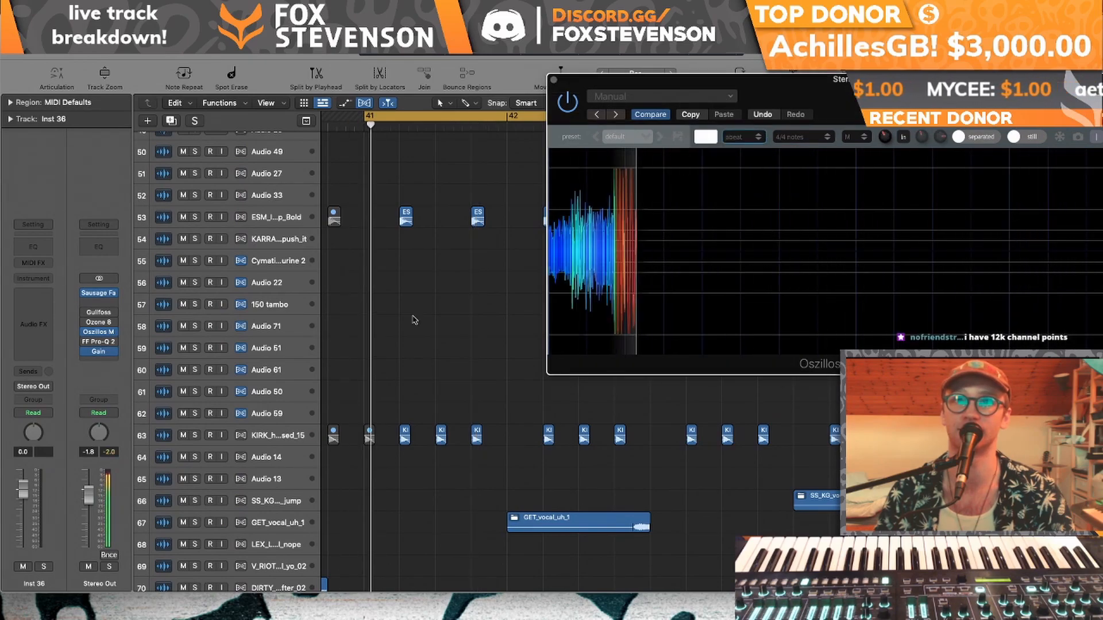
- Solo Inst 3 tracks 5 and 11 to examine the bass waveform on the scope
scroll(376, 342, "up", 20)
scroll(376, 341, "up", 2)
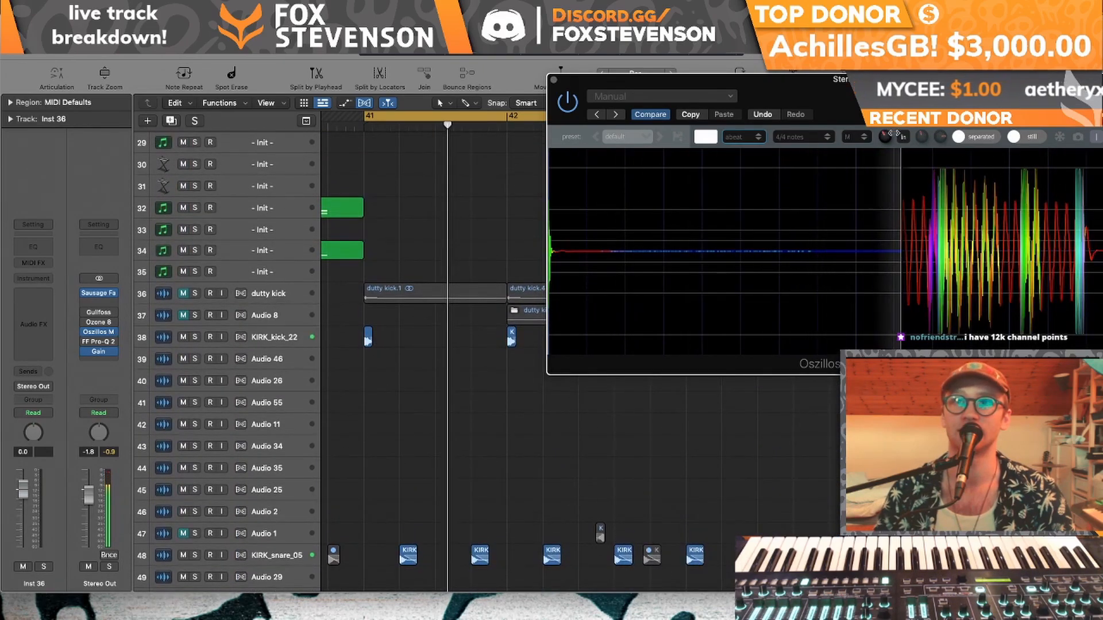
scroll(384, 299, "up", 20)
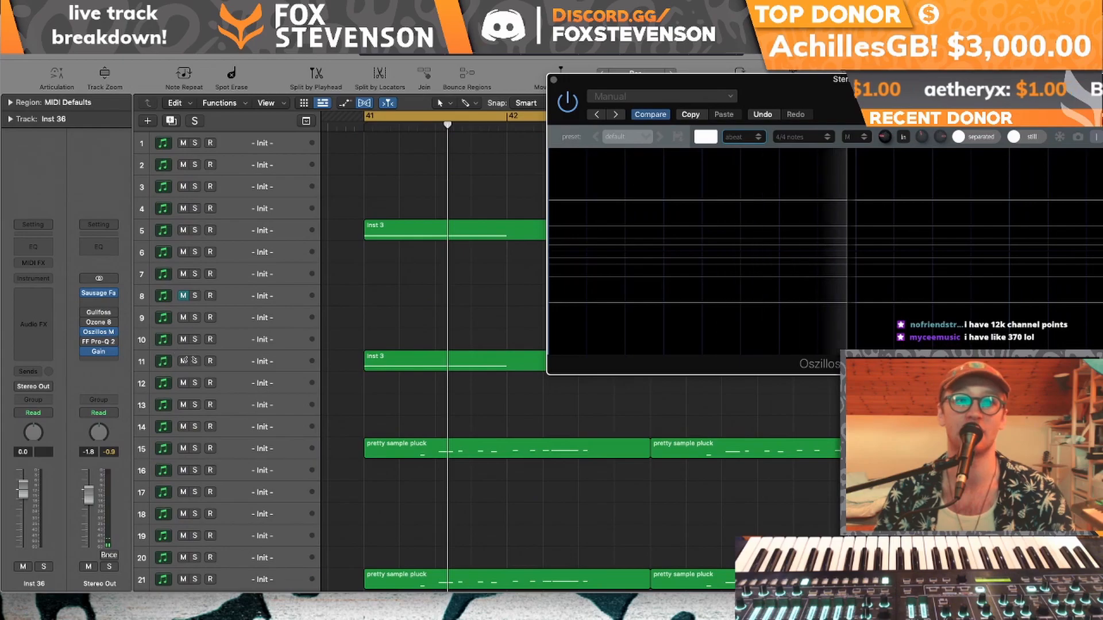
left_click(195, 230)
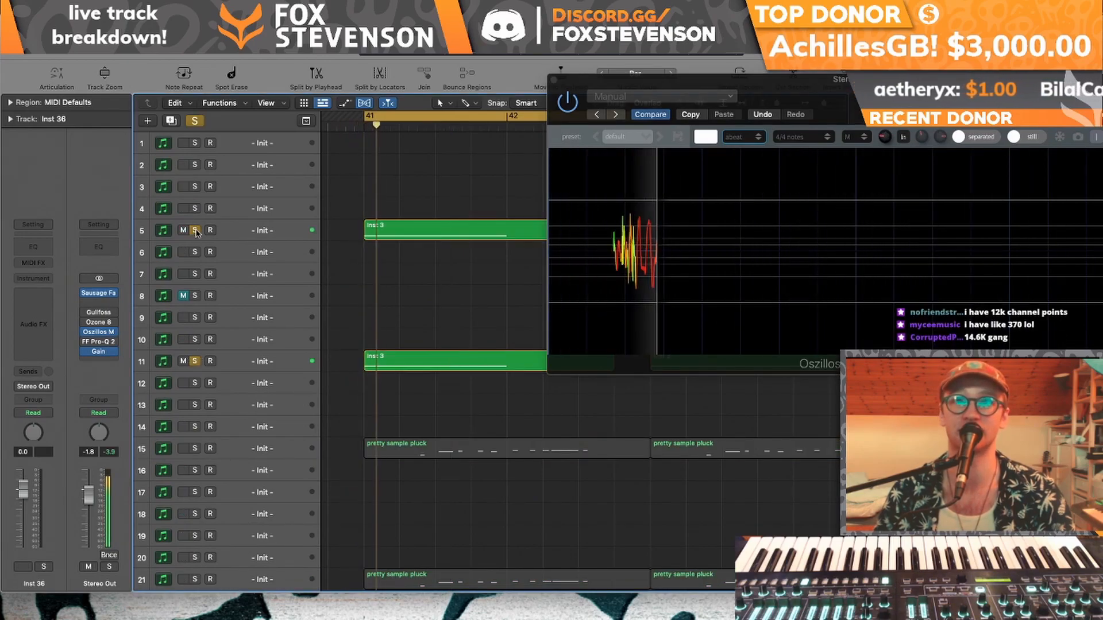
- Add the KIRK_kick_22 track to the soloed bass layers and play them through the scope
scroll(492, 280, "down", 5)
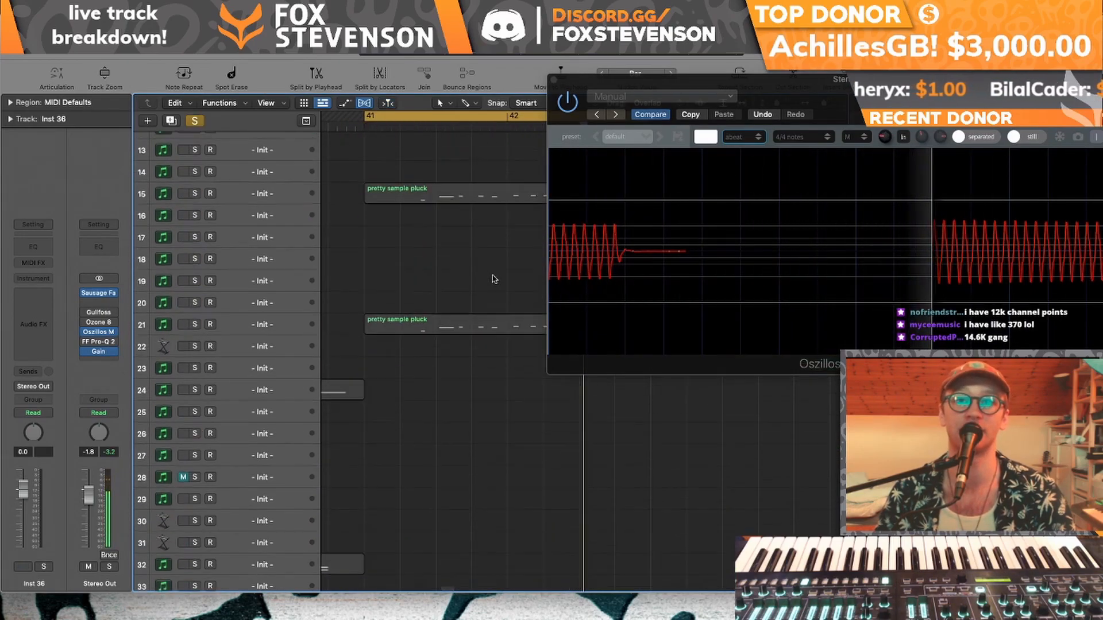
scroll(493, 280, "down", 15)
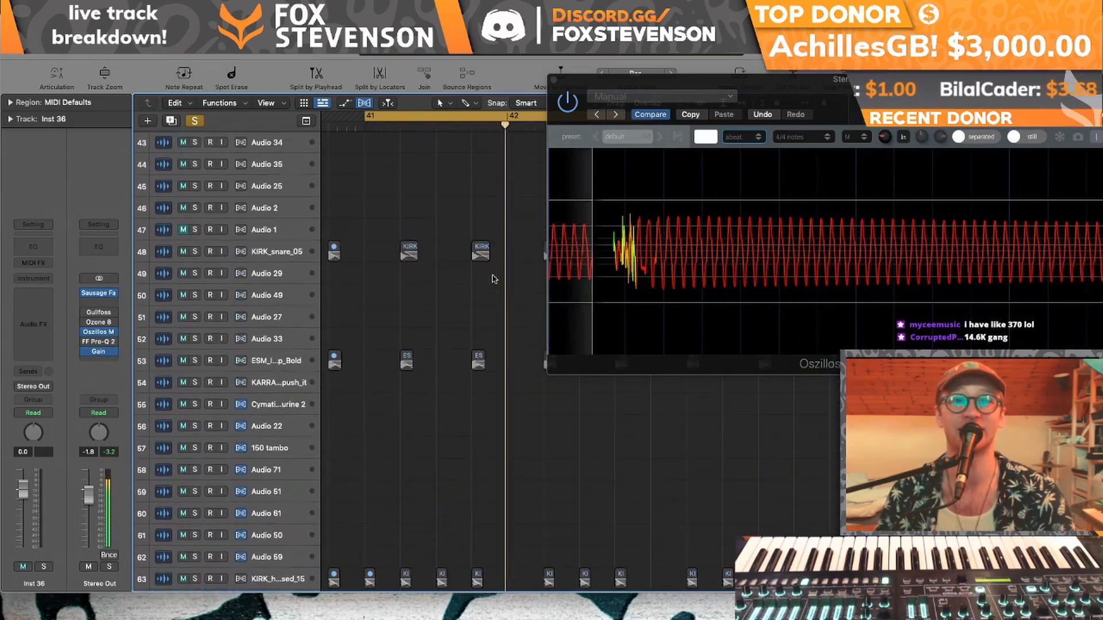
scroll(235, 316, "up", 6)
left_click(195, 300)
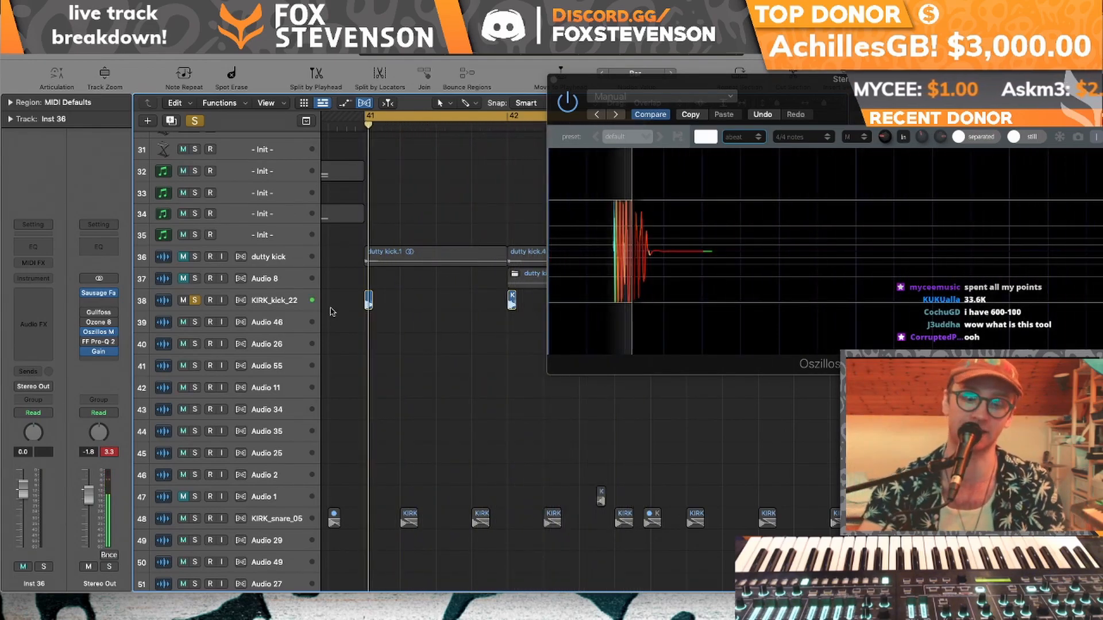
- Open Sausage Fattener on the Stereo Out, set Fatness to 35%, and move its window clear of the track list
left_click(99, 293)
left_click_drag(574, 160, 372, 76)
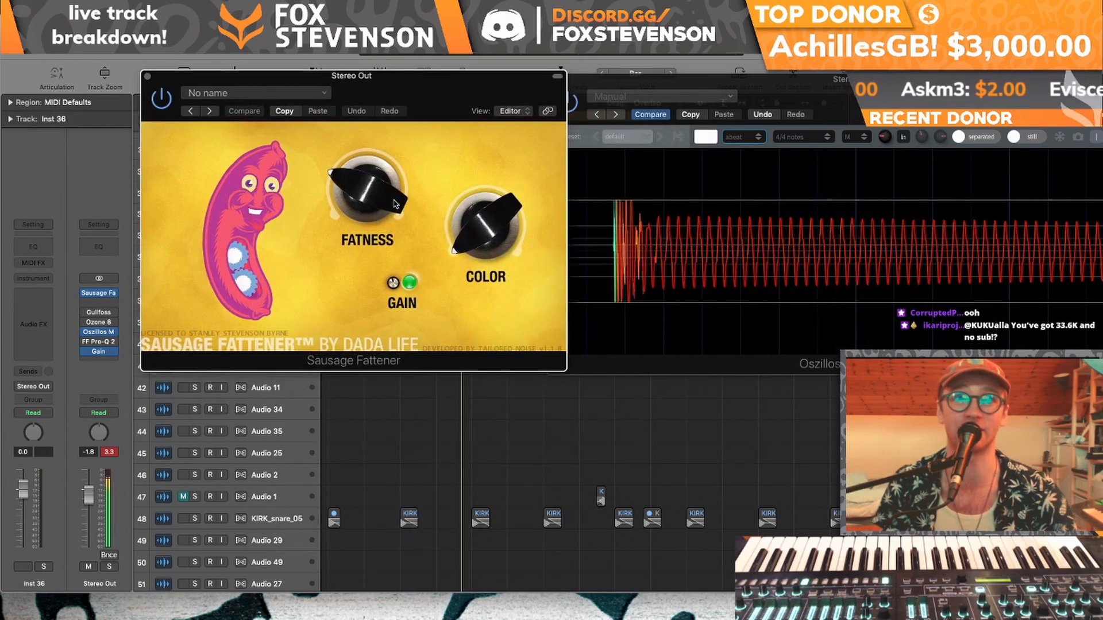
left_click_drag(374, 172, 372, 205)
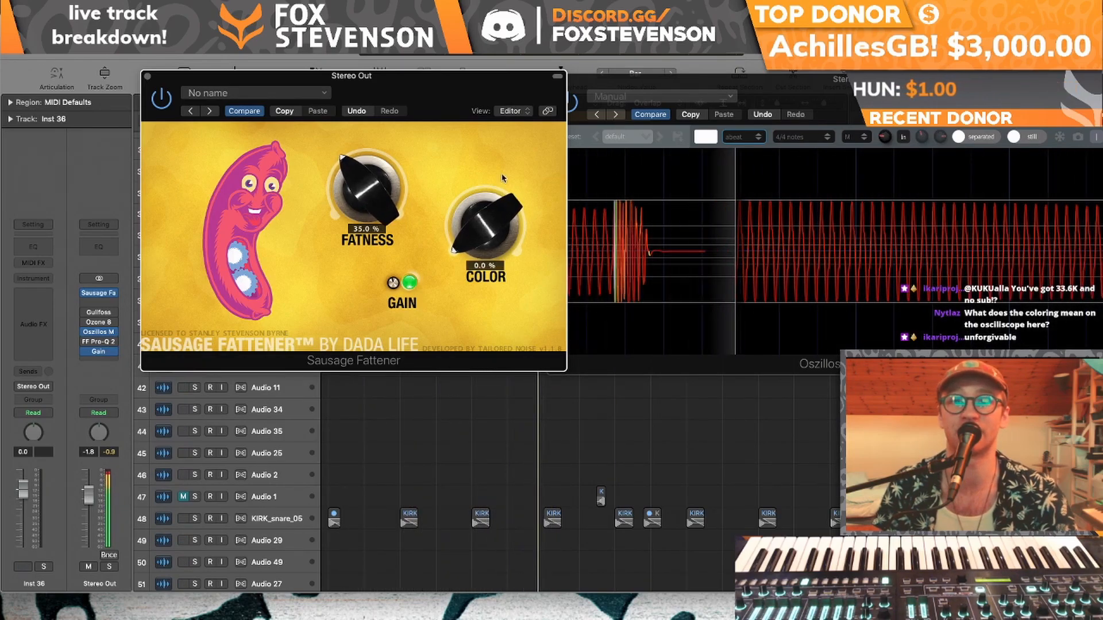
left_click(632, 201)
left_click_drag(334, 81, 724, 184)
- Insert a Gain plug-in on the KIRK_kick_22 track and set its gain to +1.6 dB
left_click(270, 301)
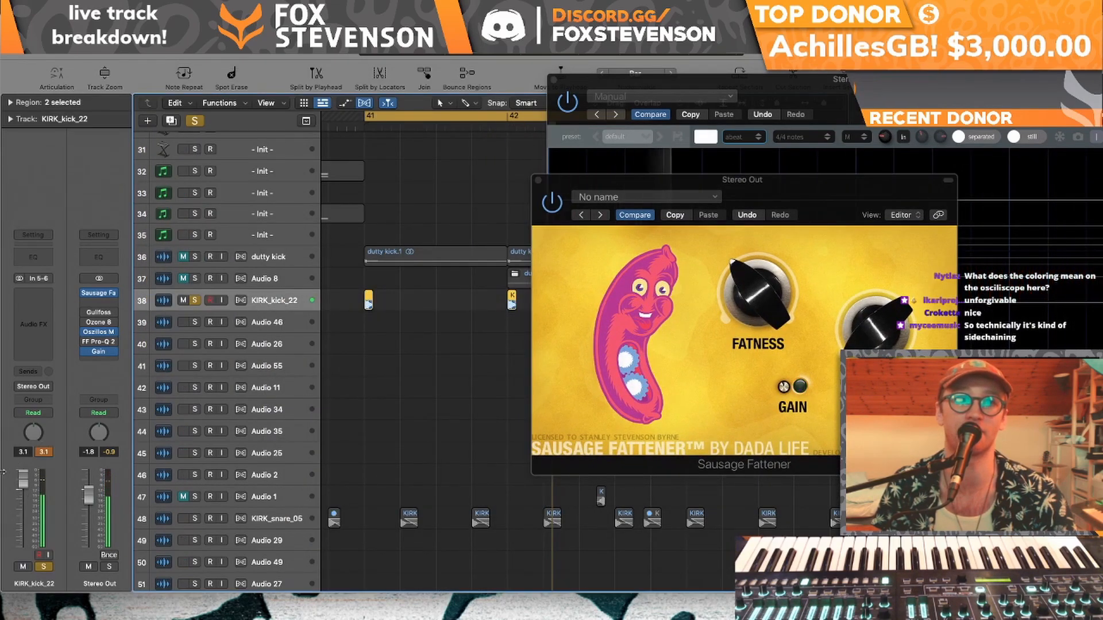
left_click(40, 315)
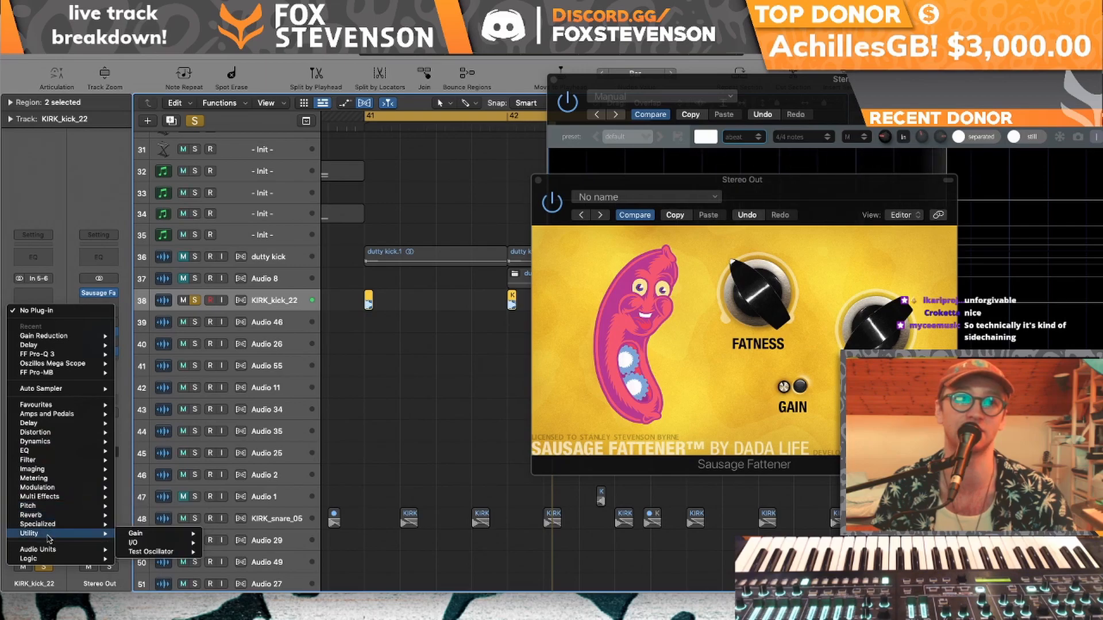
left_click(154, 535)
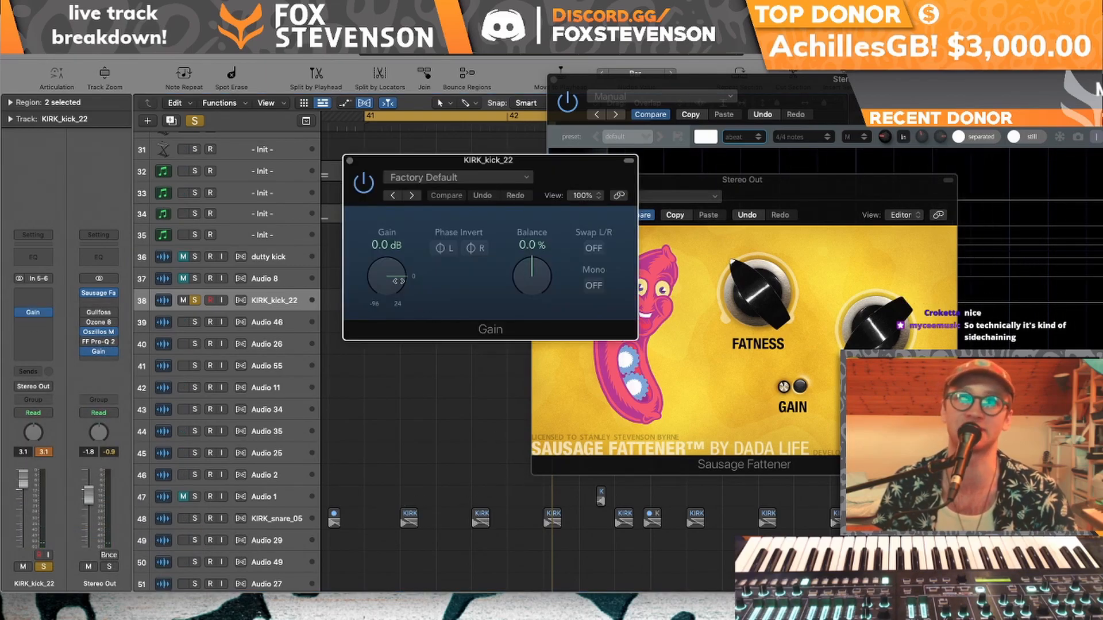
key("space")
left_click_drag(816, 93, 770, 42)
left_click_drag(385, 279, 381, 305)
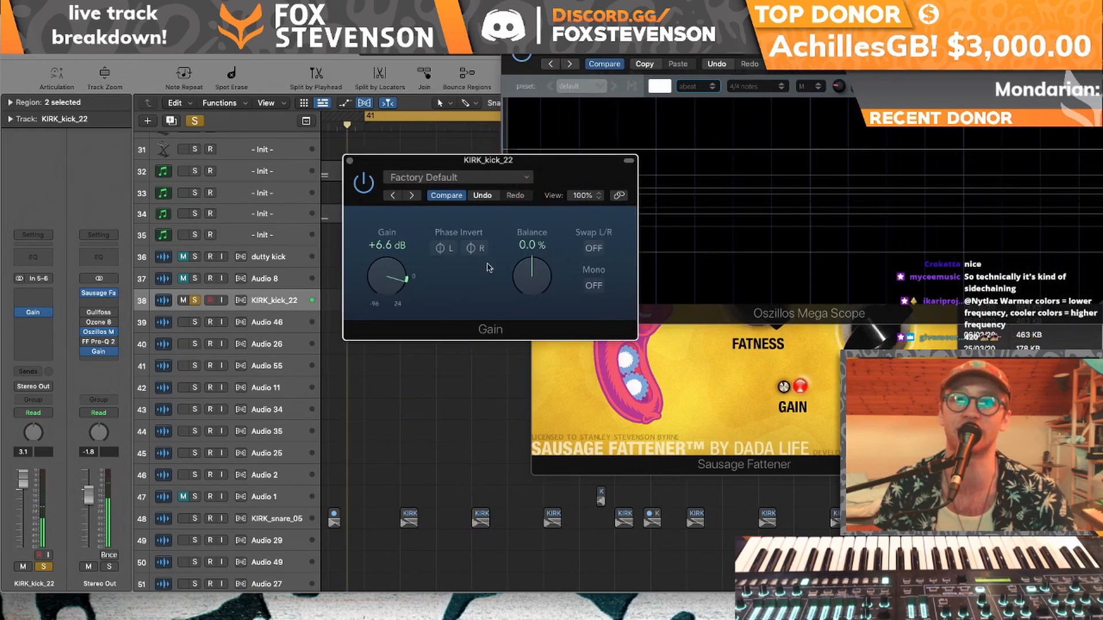
left_click(622, 191)
left_click_drag(393, 290, 387, 297)
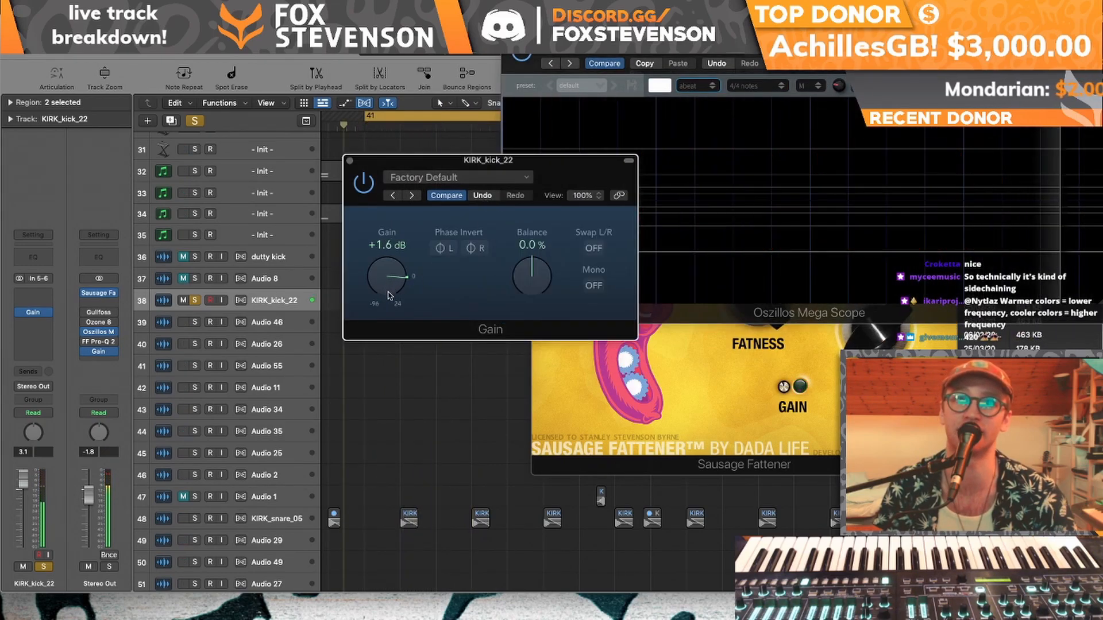
- Insert FF Saturn on the Stereo Out after the bypassed Sausage Fattener and choose the Gentle Saturation style
left_click(98, 293)
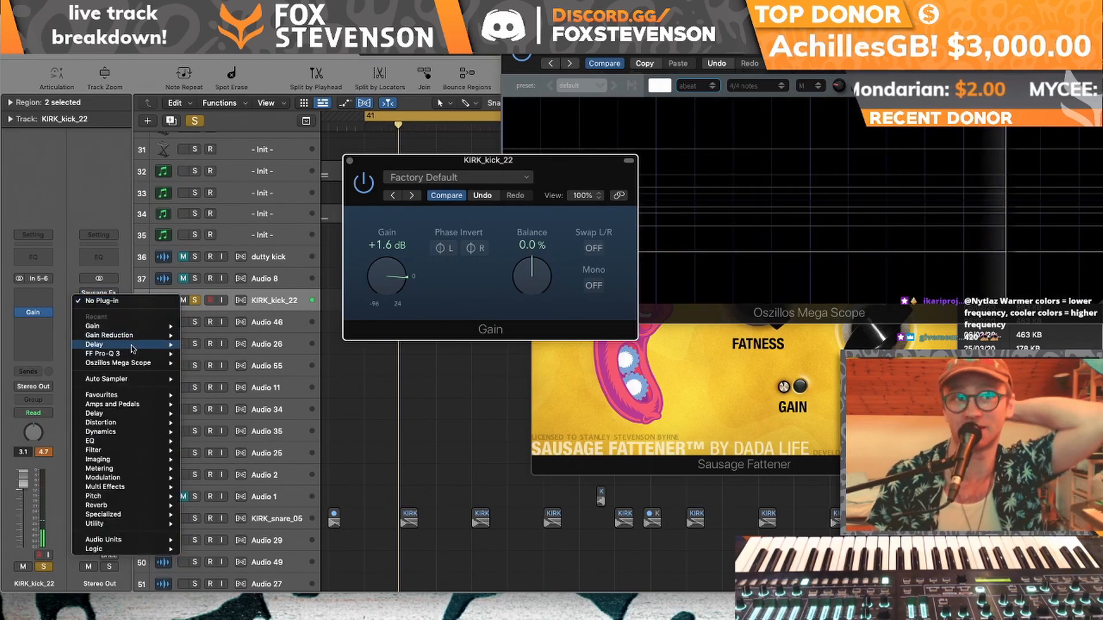
mouse_move(163, 542)
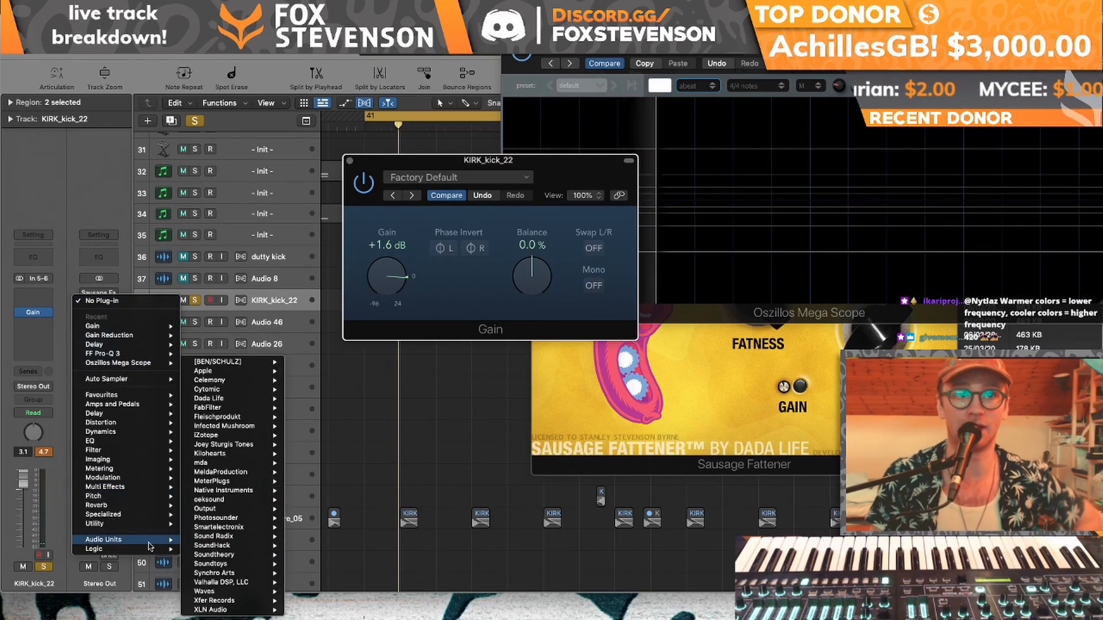
mouse_move(233, 409)
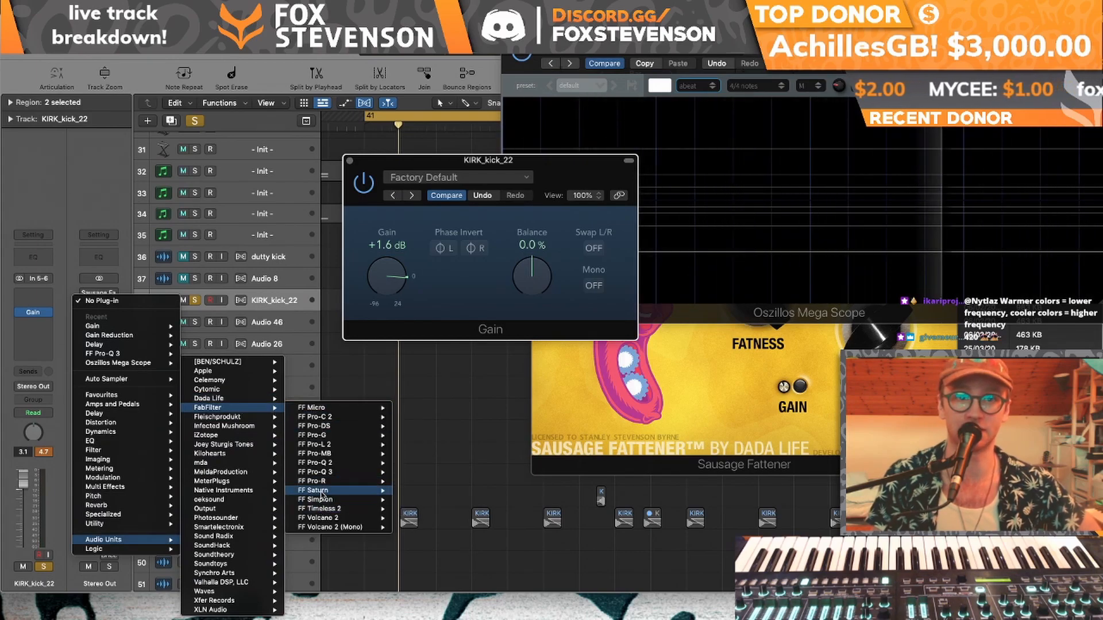
left_click(424, 491)
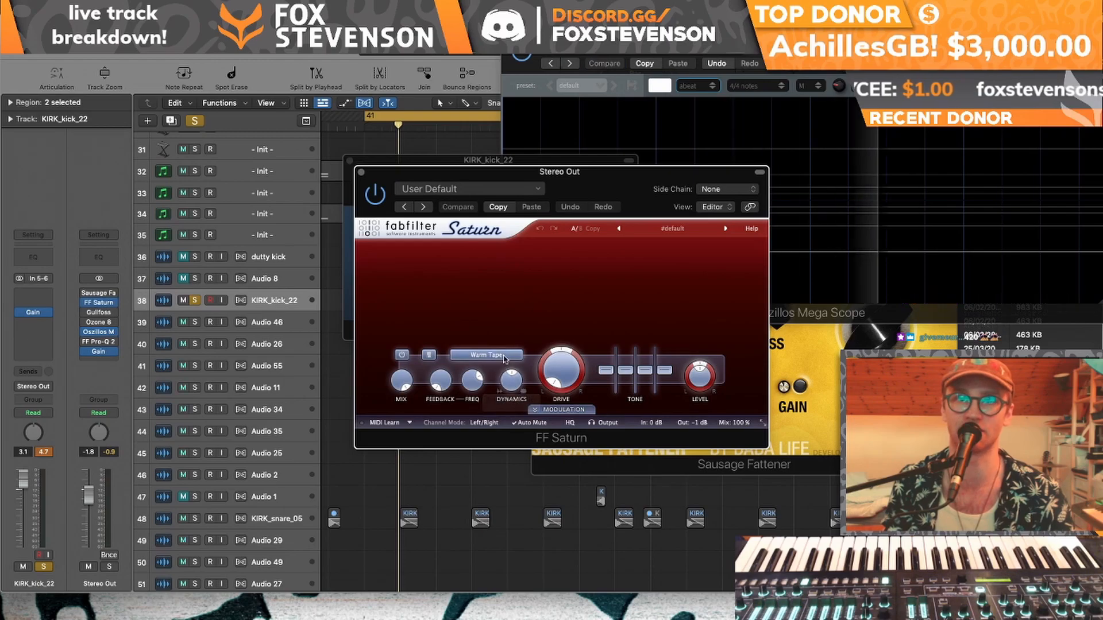
left_click(487, 355)
left_click(497, 489)
- Arrange the Saturn and Gain windows around the scope, start playback, and set Saturn's band 1 drive to 40.16%
left_click_drag(661, 175, 350, 63)
left_click(556, 175)
left_click_drag(556, 175, 804, 282)
key("space")
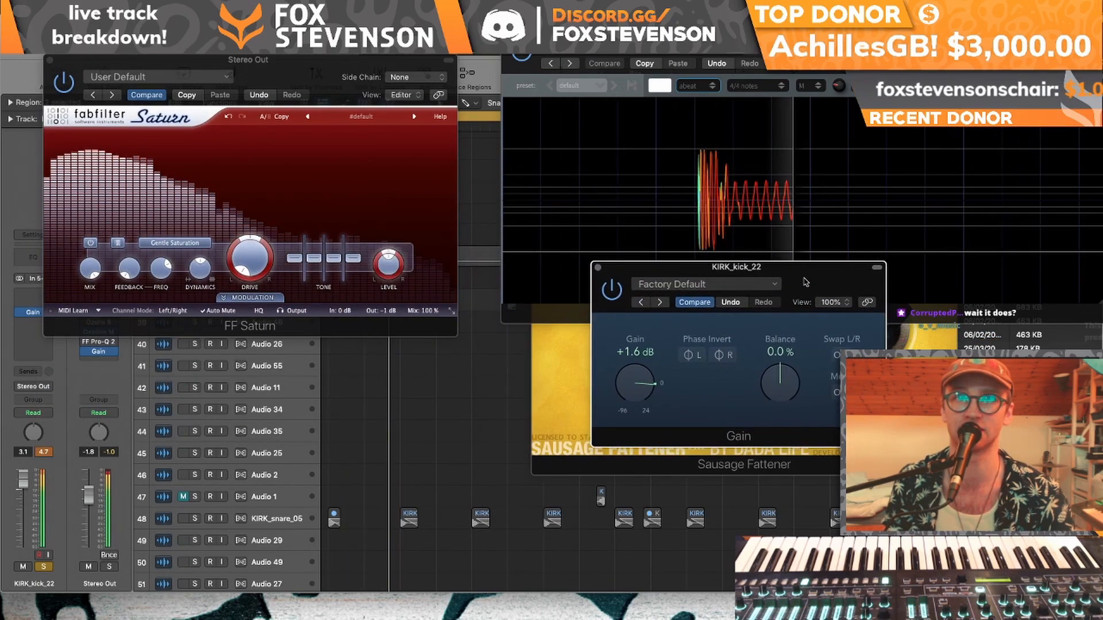
left_click_drag(251, 262, 251, 208)
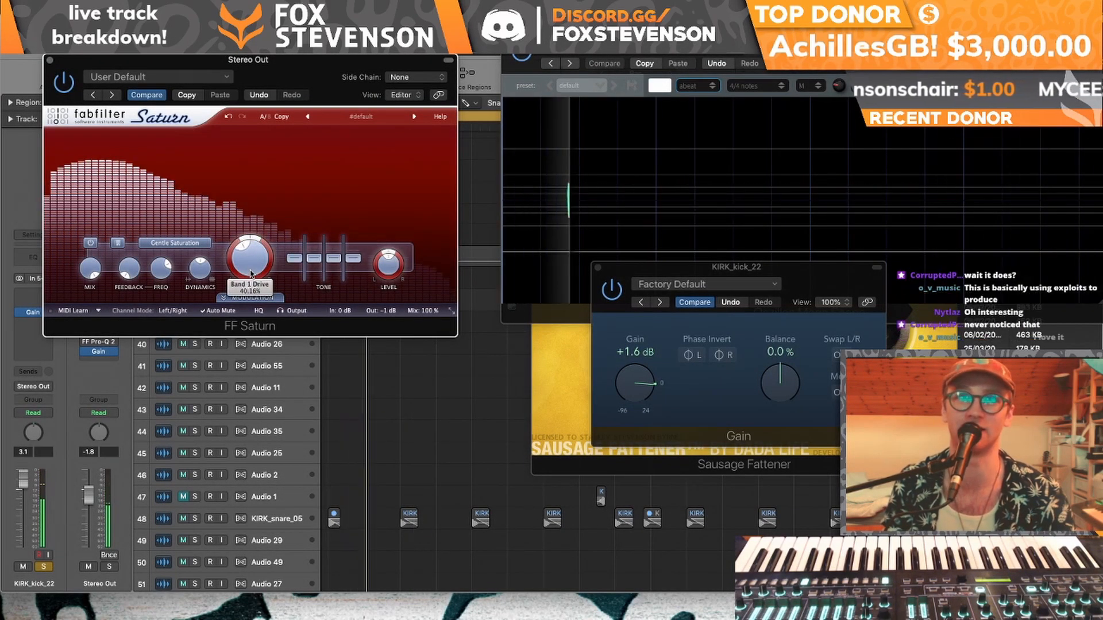
left_click_drag(250, 258, 250, 263)
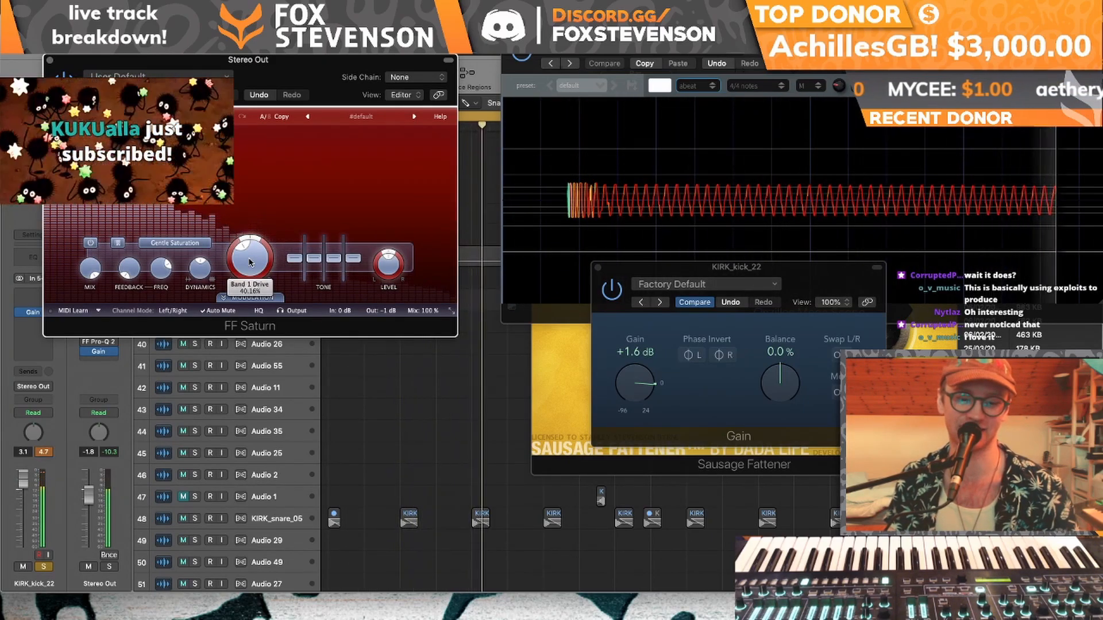
- Restart playback and raise Saturn's band 1 level to +10.82 dB
key("space")
key("space")
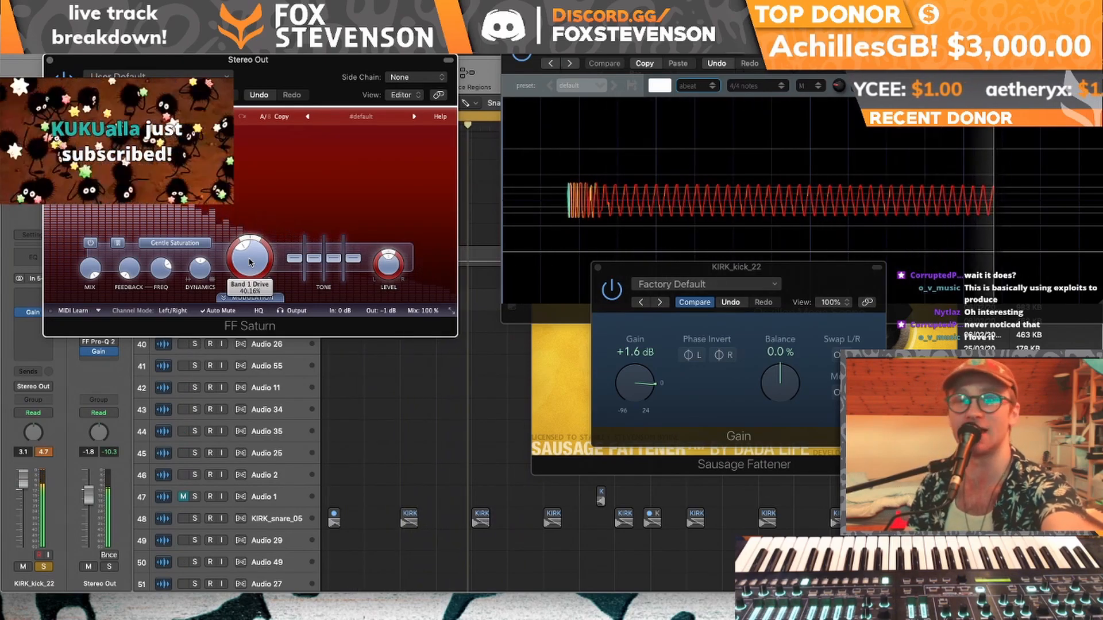
mouse_move(384, 251)
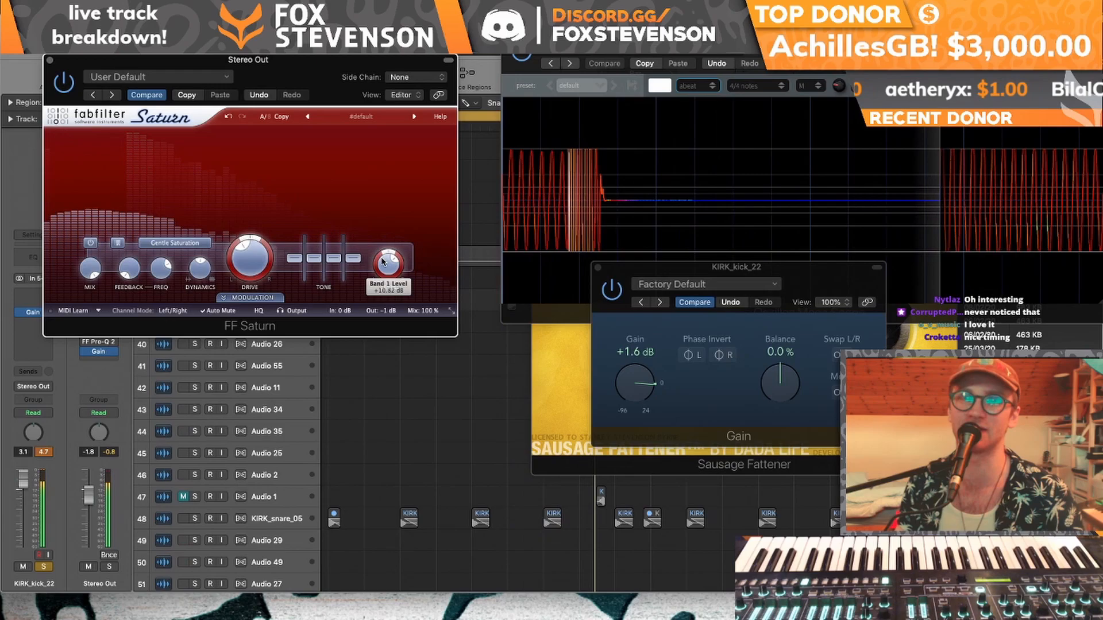
left_click_drag(383, 251, 384, 263)
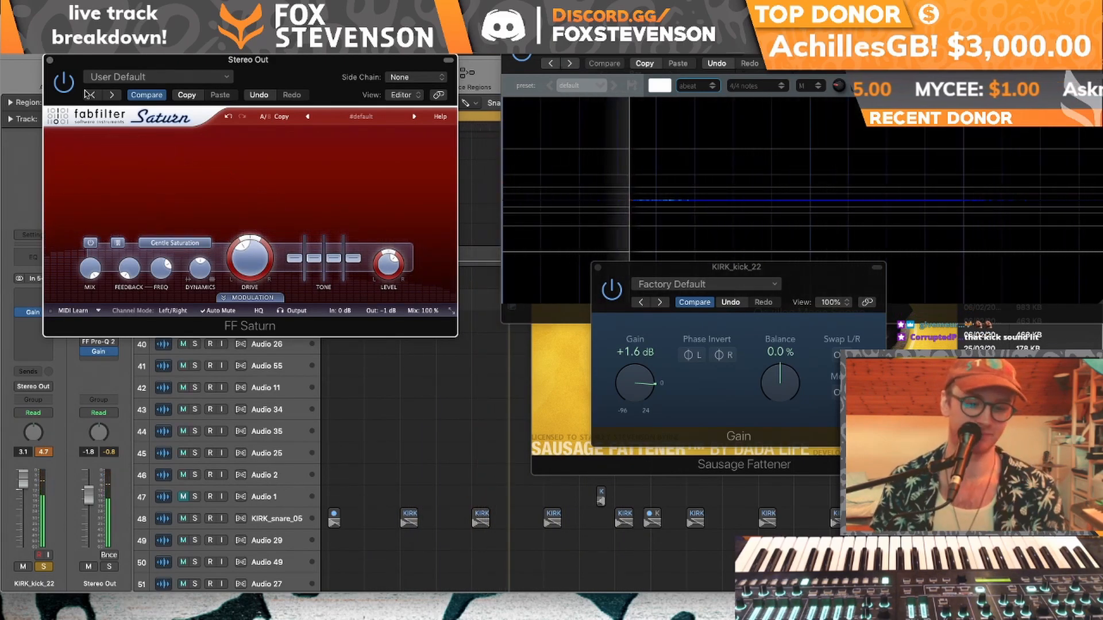
- Close the Saturn window, re-enable the Sausage Fattener on the Stereo Out, and play the soloed kick and bass
left_click(51, 61)
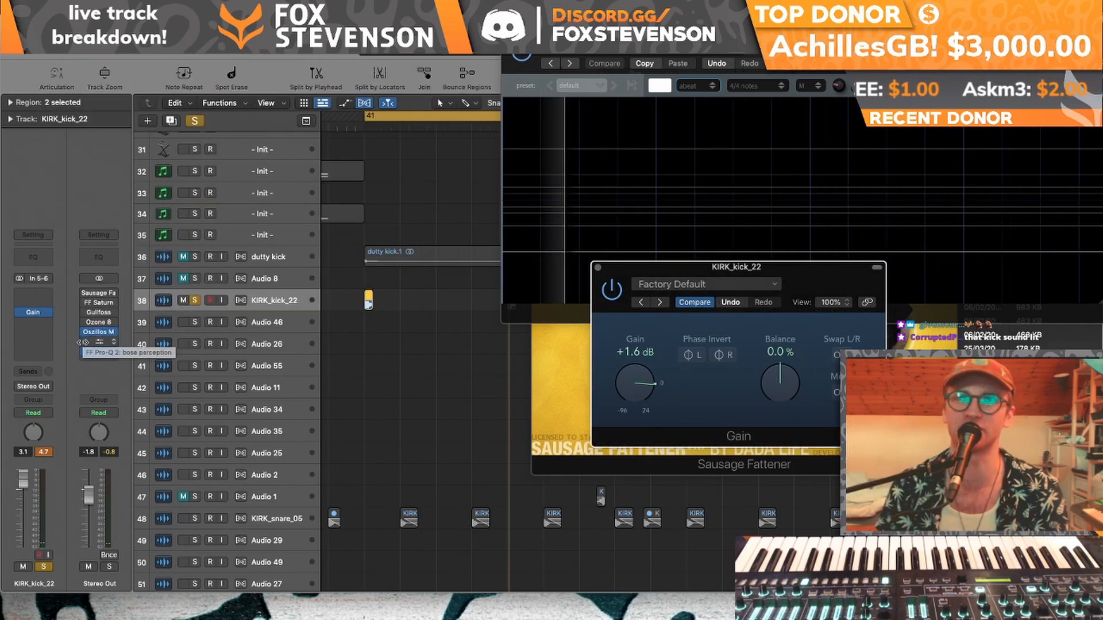
left_click_drag(95, 303, 169, 313)
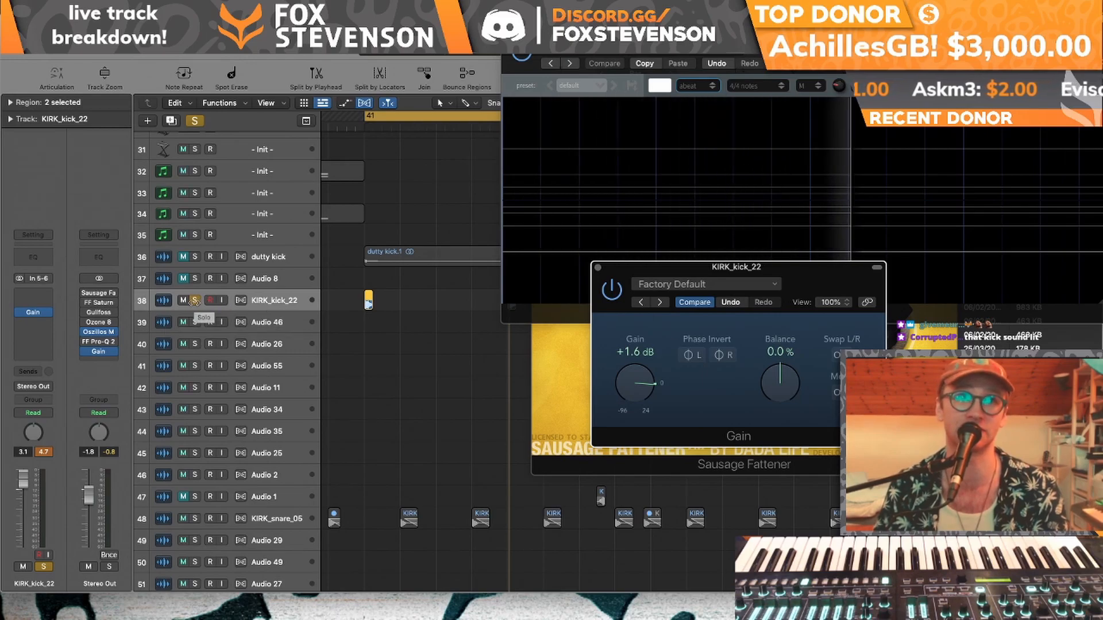
key("space")
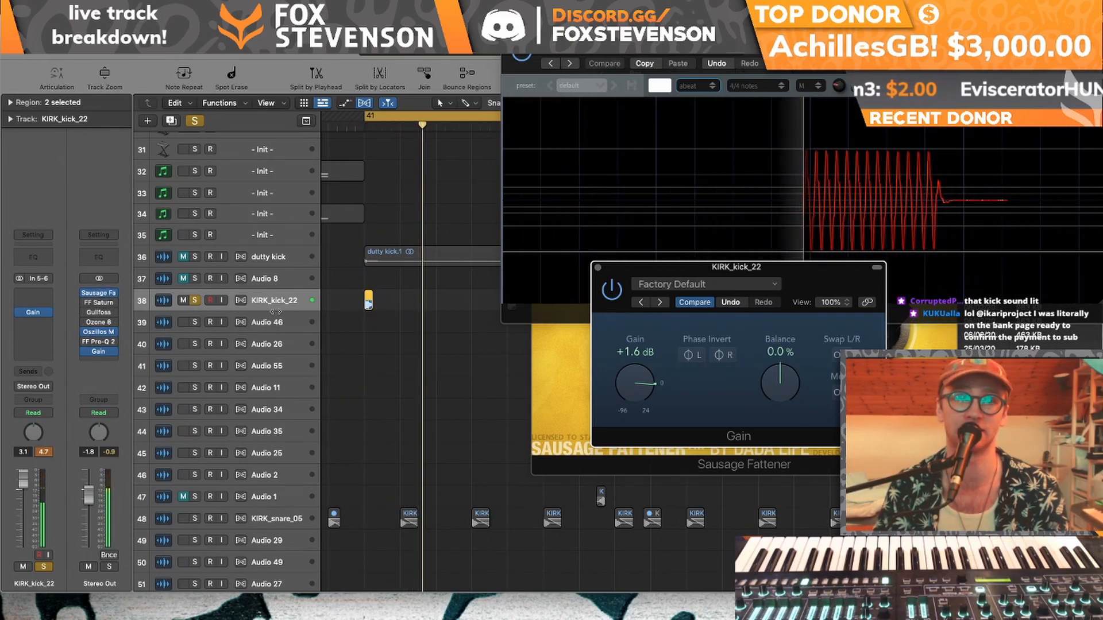
scroll(263, 321, "up", 10)
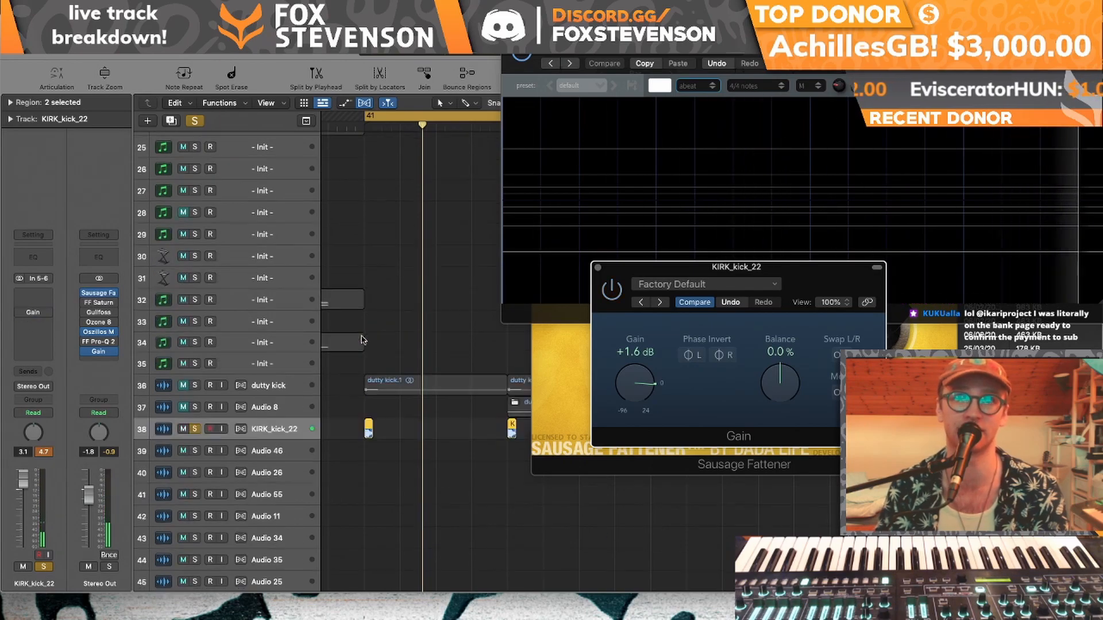
- Select the soloed bass on track 11, set the Sausage Fattener's Fatness to 24.0% during playback, and close its window
left_click(263, 324)
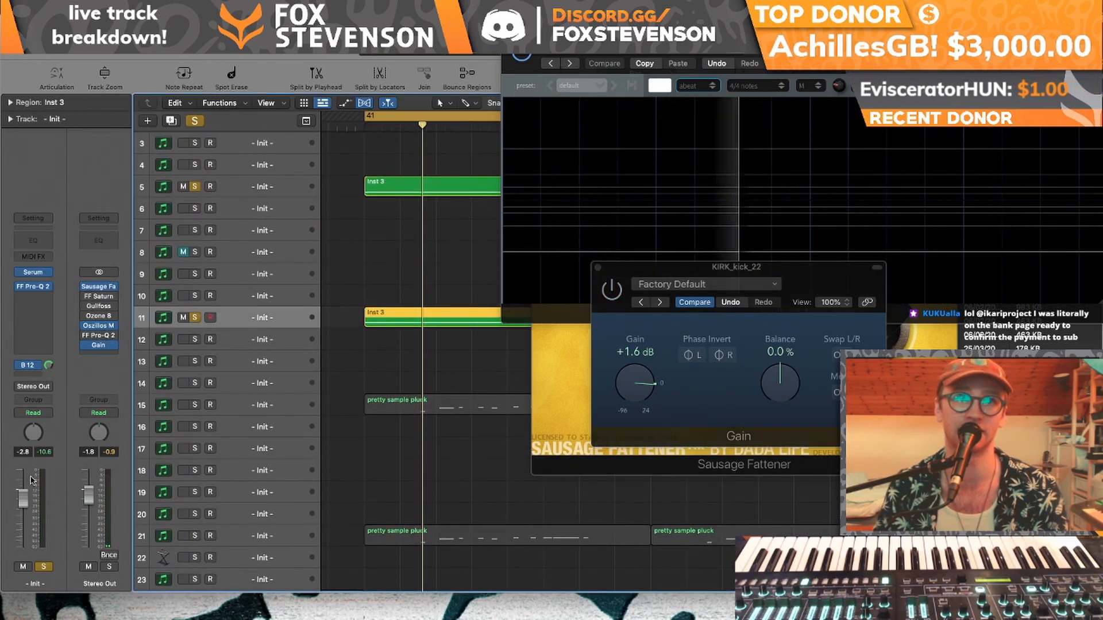
left_click(98, 287)
left_click(100, 287)
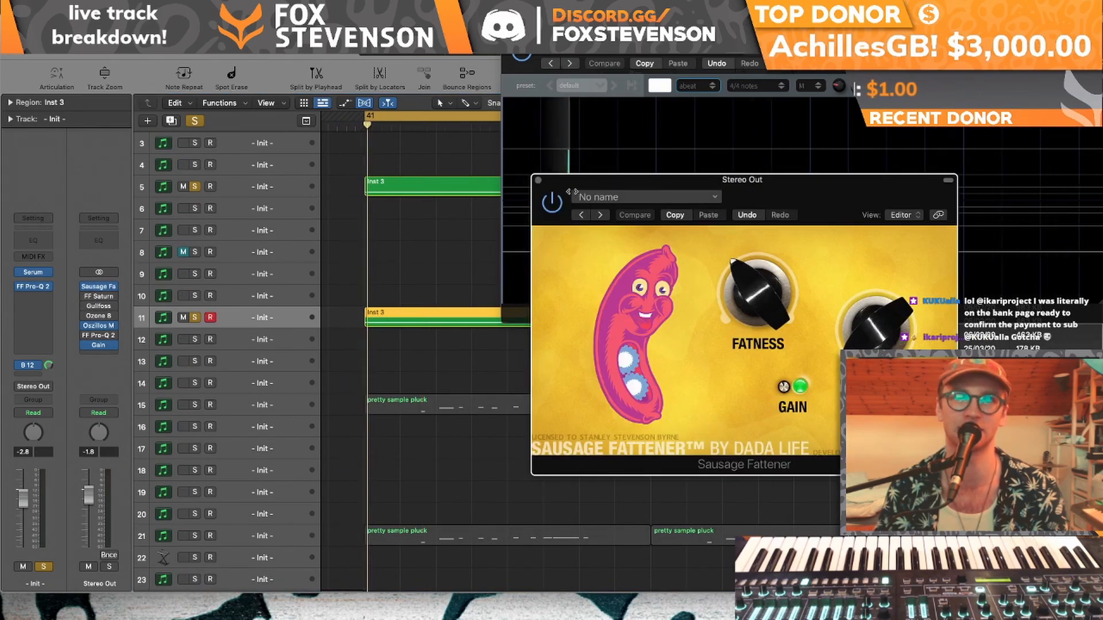
left_click_drag(747, 284, 743, 311)
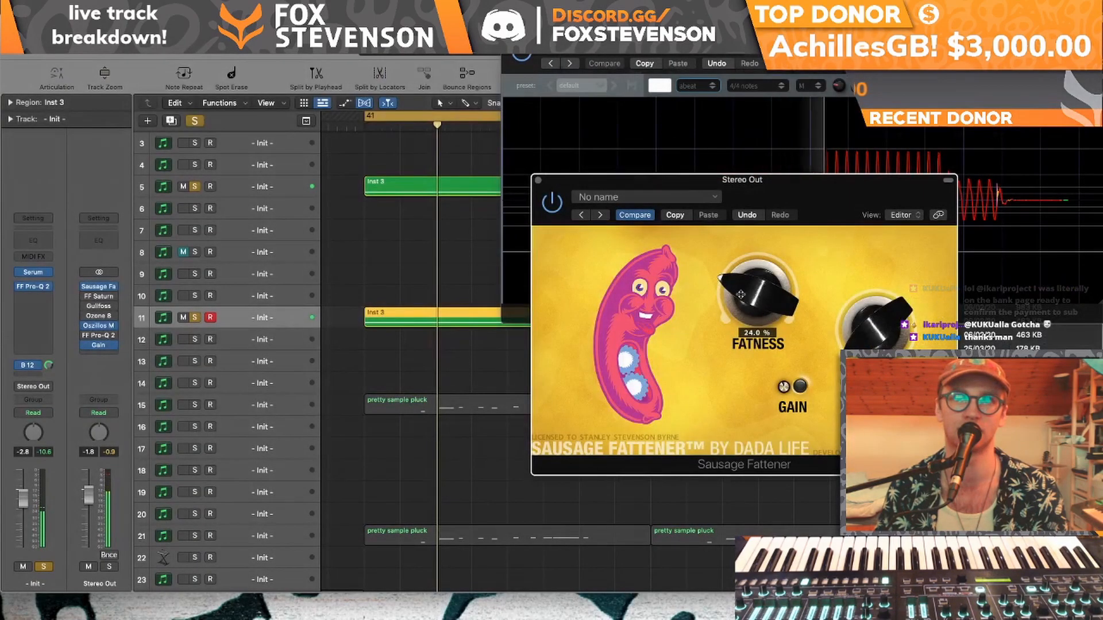
left_click(538, 180)
key("space")
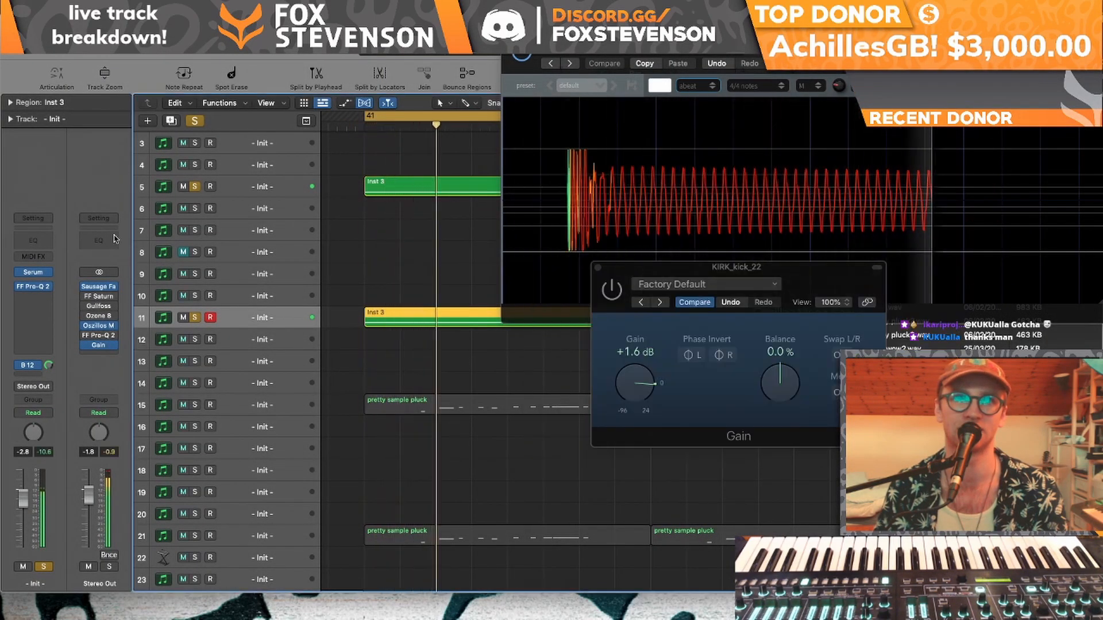
- Clear the track solos to hear the full mix, and close the oscilloscope and Gain windows
key("s")
key("space")
left_click(508, 30)
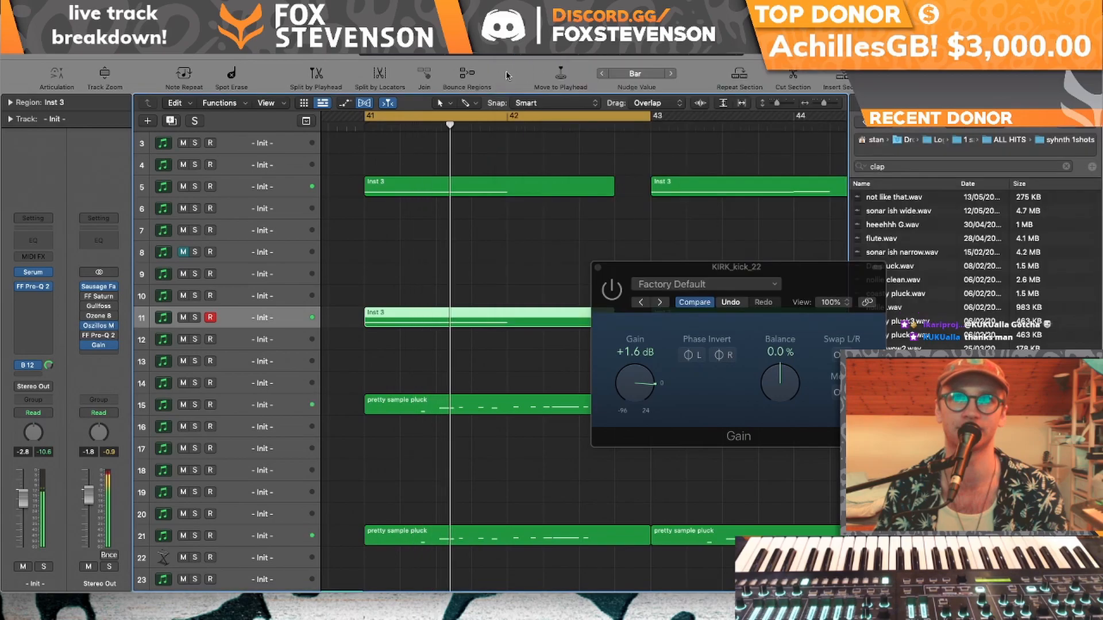
left_click(598, 266)
- Look through the whole track list for the remaining layers around bar 41
scroll(600, 267, "down", 10)
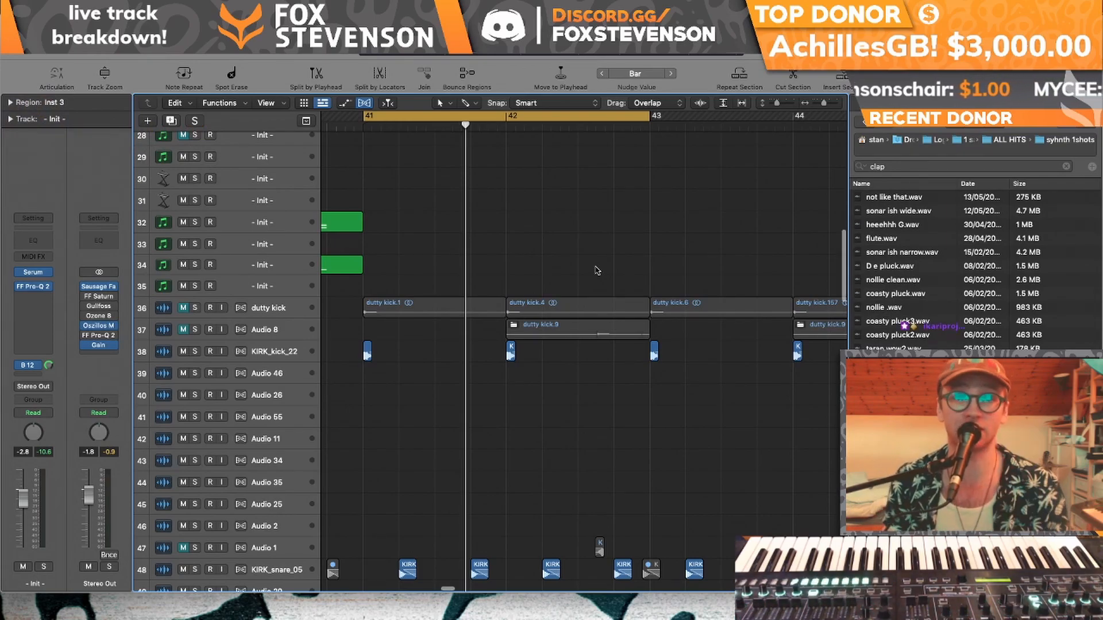
scroll(596, 270, "down", 20)
scroll(596, 270, "down", 1)
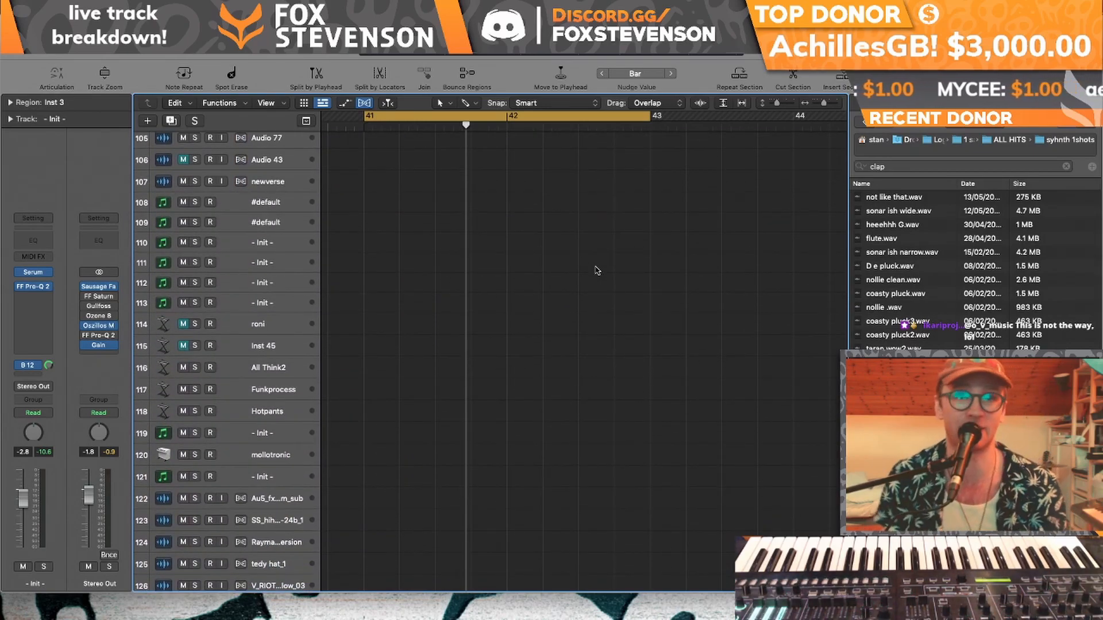
scroll(598, 270, "up", 20)
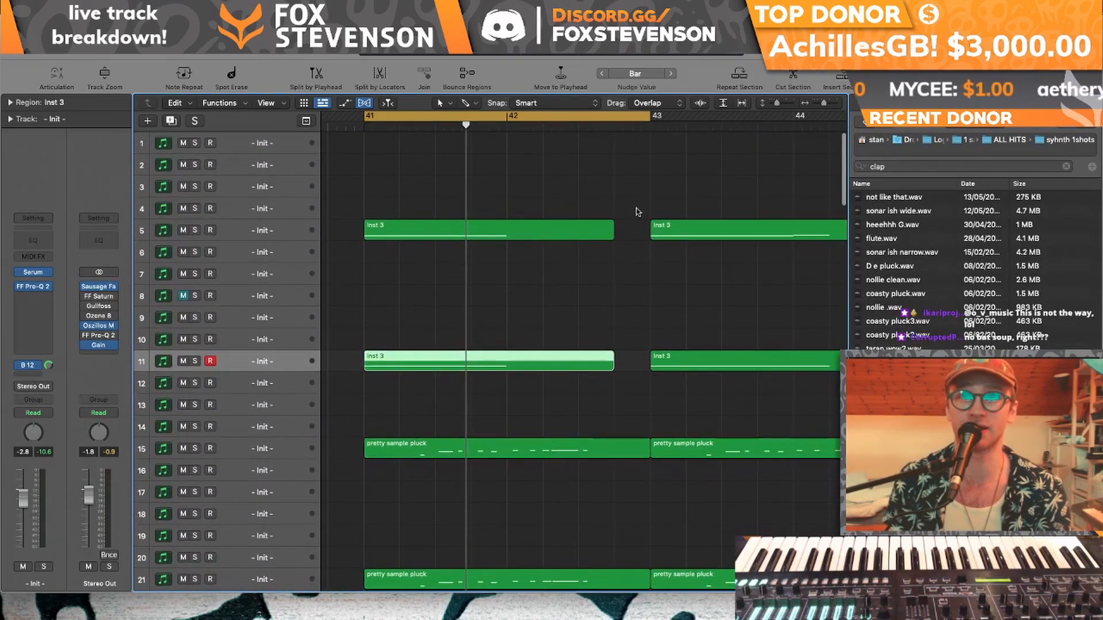
scroll(570, 263, "down", 8)
scroll(571, 263, "up", 3)
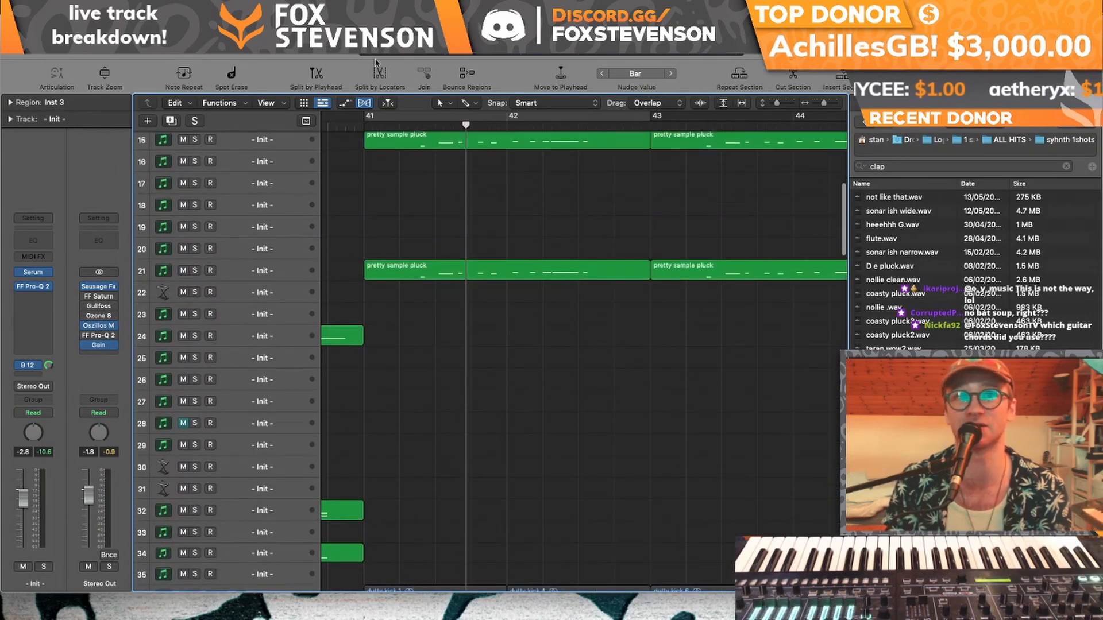
- Play the full drop from bar 41, and turn off the cycle range
left_click(375, 116)
scroll(375, 115, "down", 14)
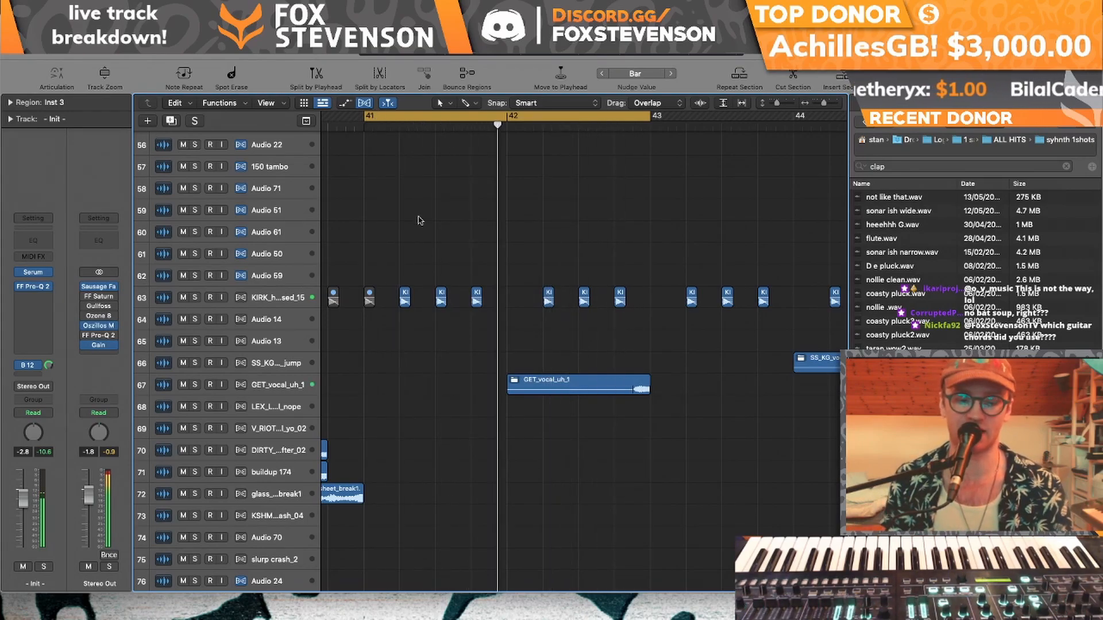
key("x")
key("x")
left_click(696, 118)
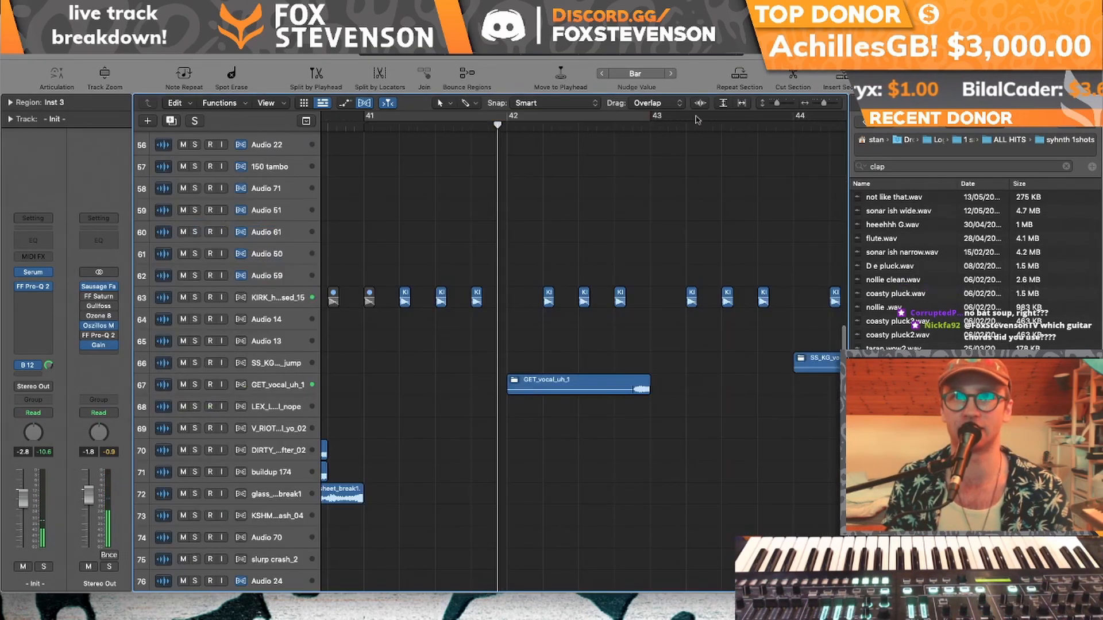
- Examine the drop's drum and vocal tracks and the earlier verse, and move the playhead to bar 17
scroll(616, 277, "down", 10)
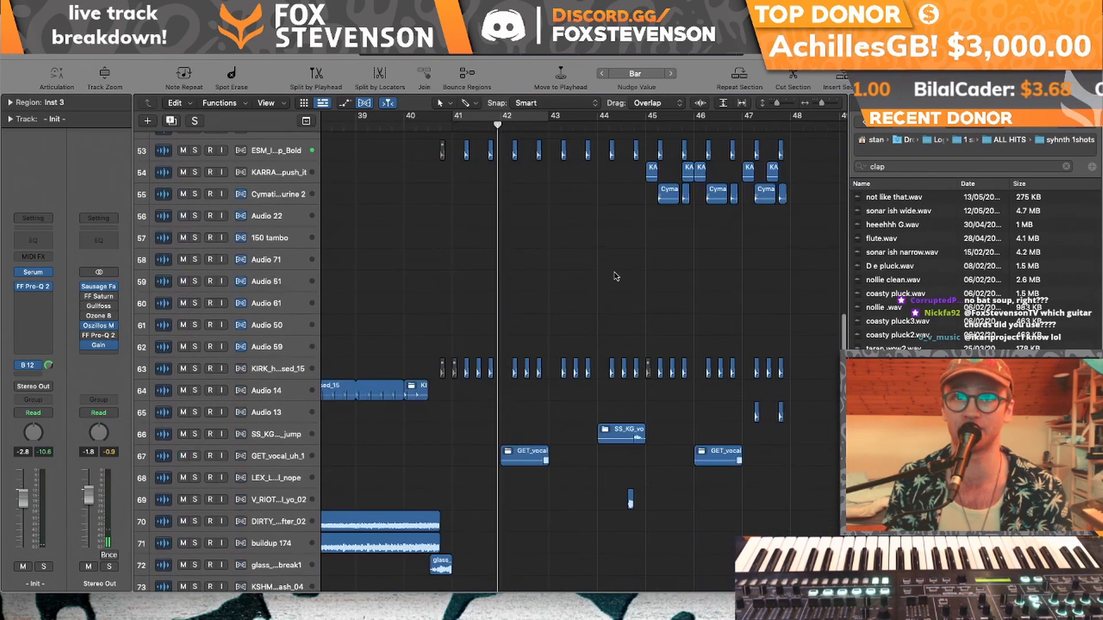
scroll(616, 277, "down", 5)
scroll(615, 276, "up", 8)
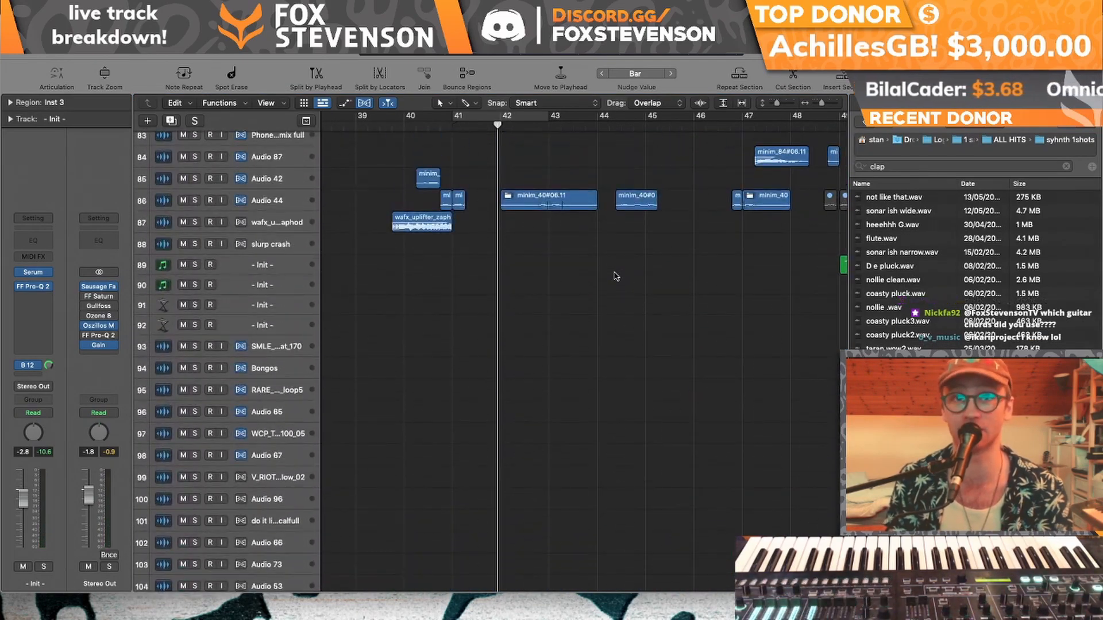
scroll(616, 277, "left", 2)
scroll(616, 276, "up", 15)
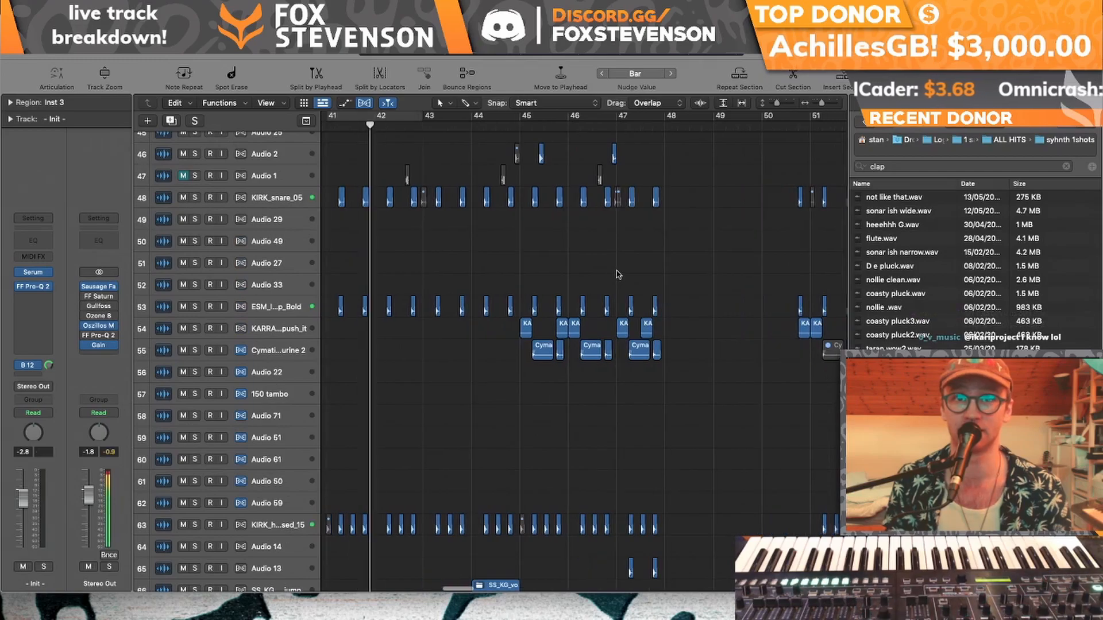
scroll(618, 273, "left", 6)
scroll(618, 274, "left", 3)
scroll(746, 172, "left", 10)
scroll(742, 186, "up", 10)
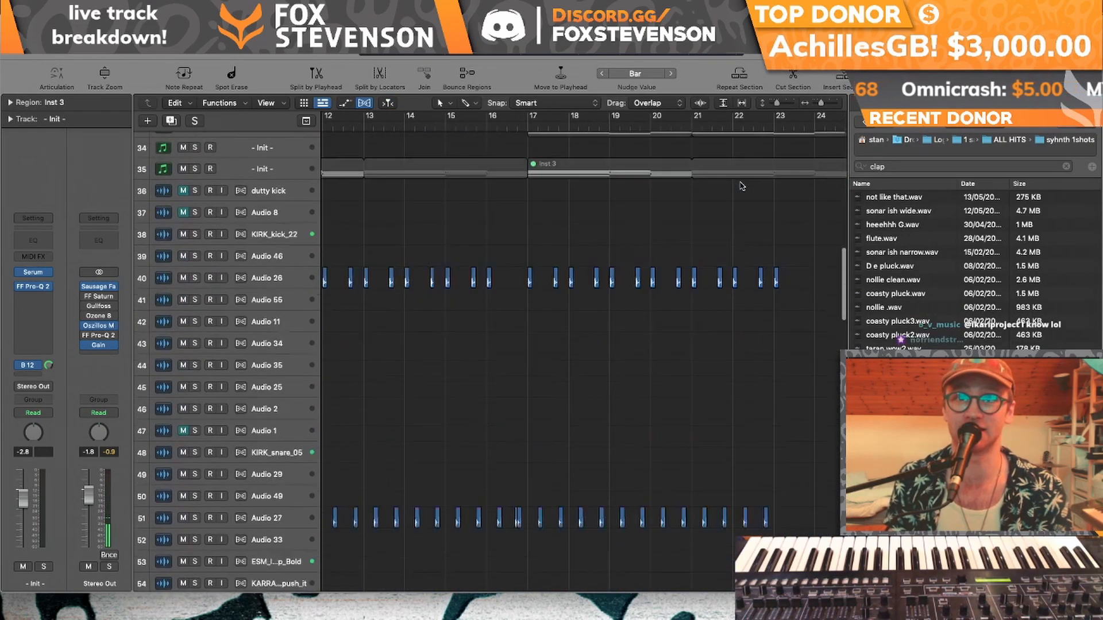
scroll(741, 186, "down", 12)
left_click(533, 124)
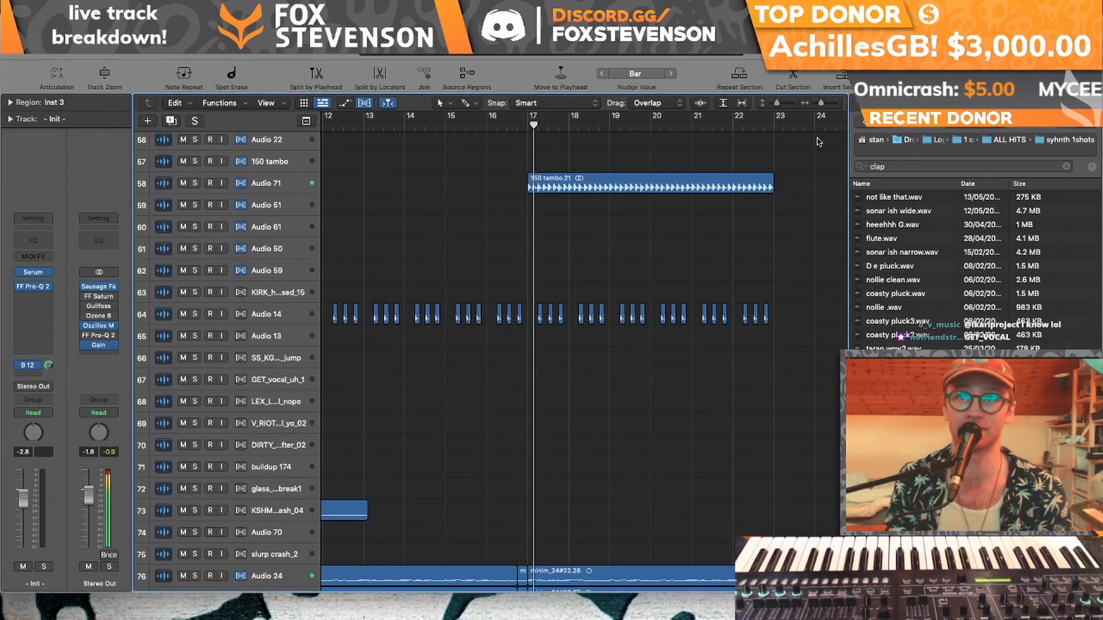
- Set the cycle range from bar 9 to bar 17 around the verse's audio layers
scroll(689, 188, "down", 3)
scroll(689, 188, "down", 5)
scroll(690, 187, "left", 2)
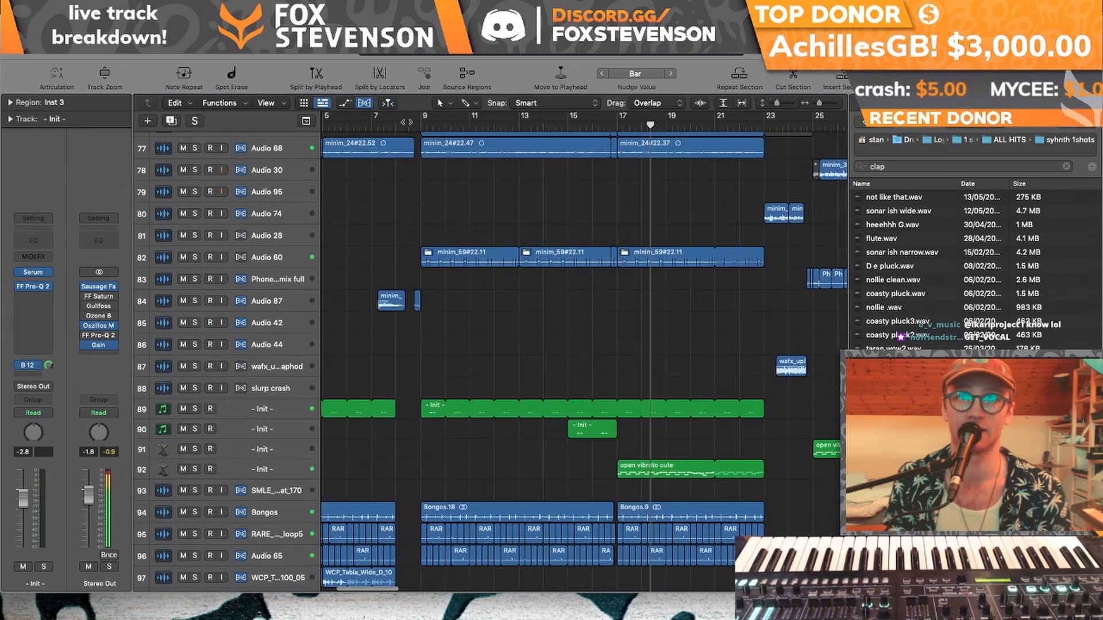
left_click_drag(425, 119, 615, 119)
scroll(187, 310, "up", 3)
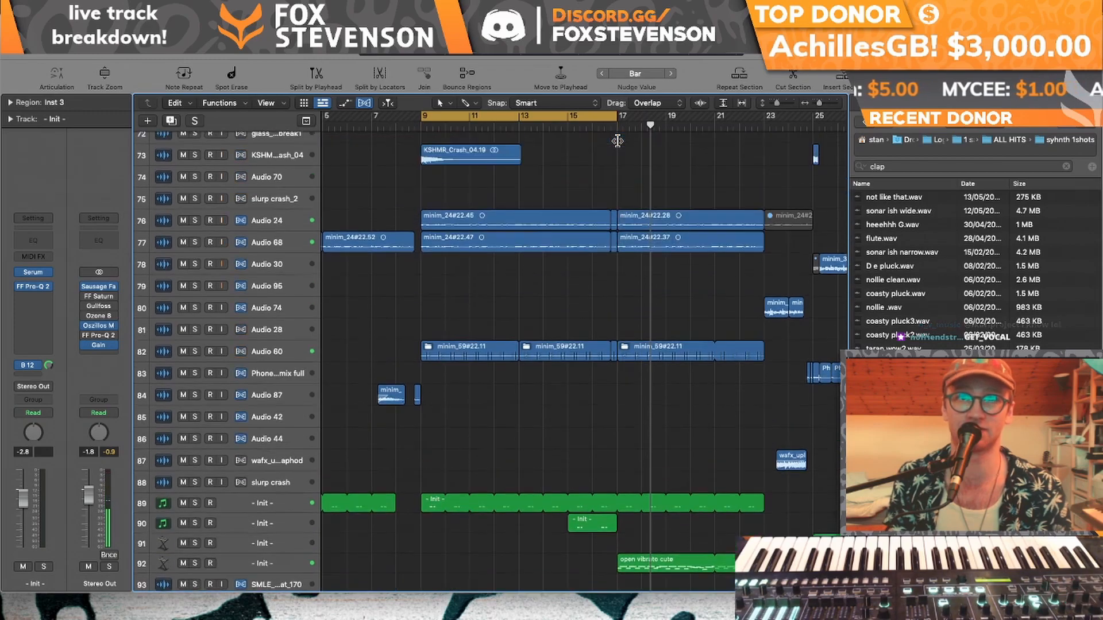
- Solo the Audio 24 track, select it, and play it within the cycle range
left_click(195, 313)
key("space")
left_click(164, 312)
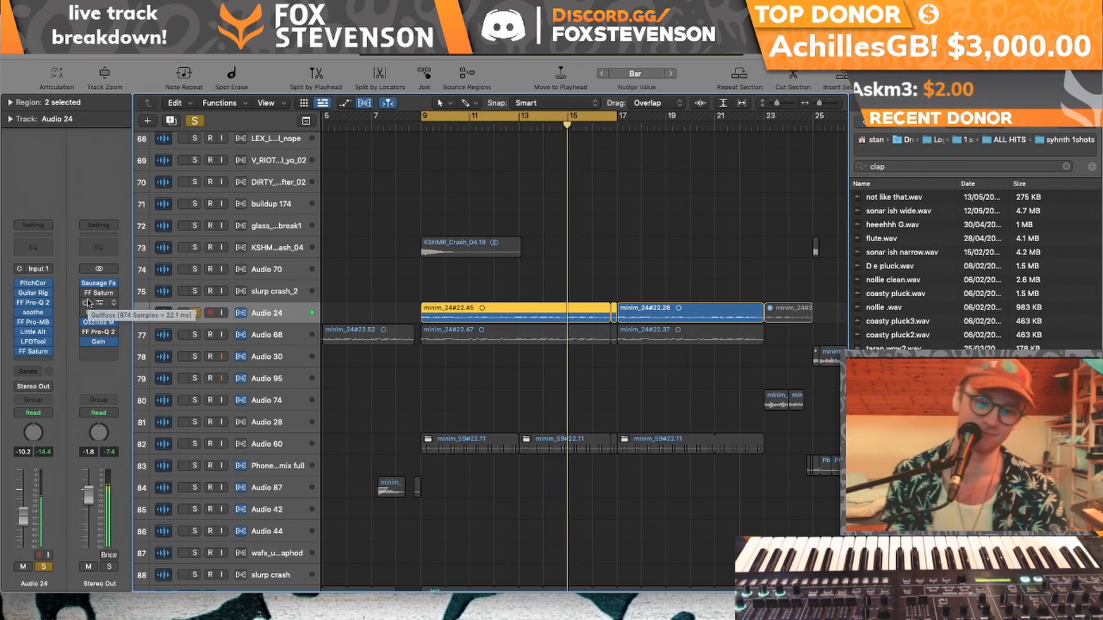
- Bypass all insert plug-ins on Audio 24 during playback and set its fader to -2.1 dB
left_click(21, 334)
left_click(21, 328)
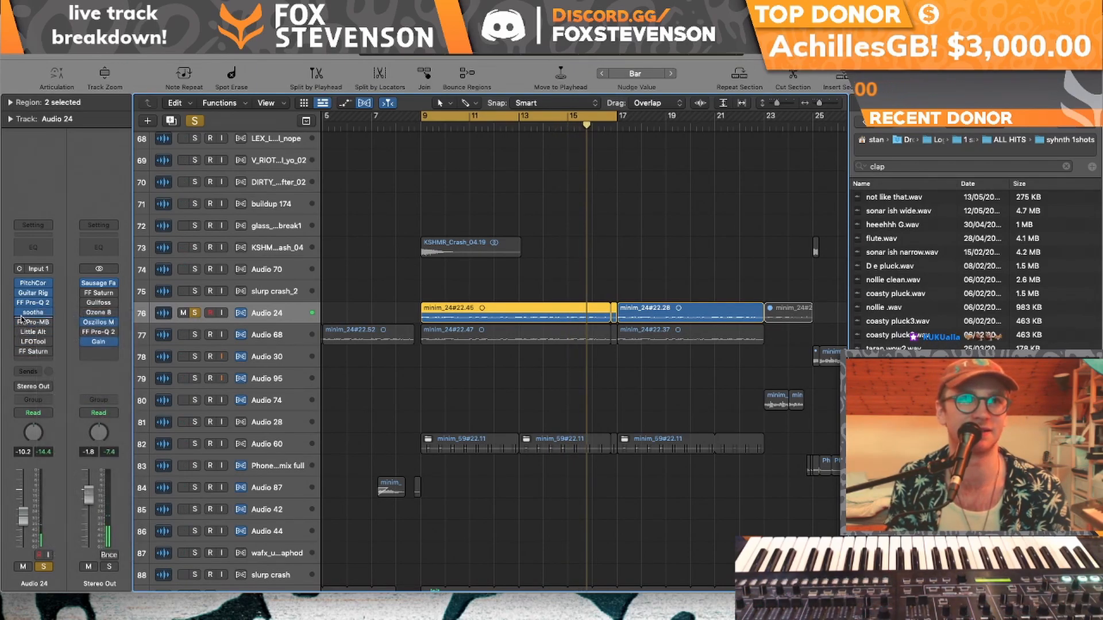
left_click(21, 303)
left_click(20, 294)
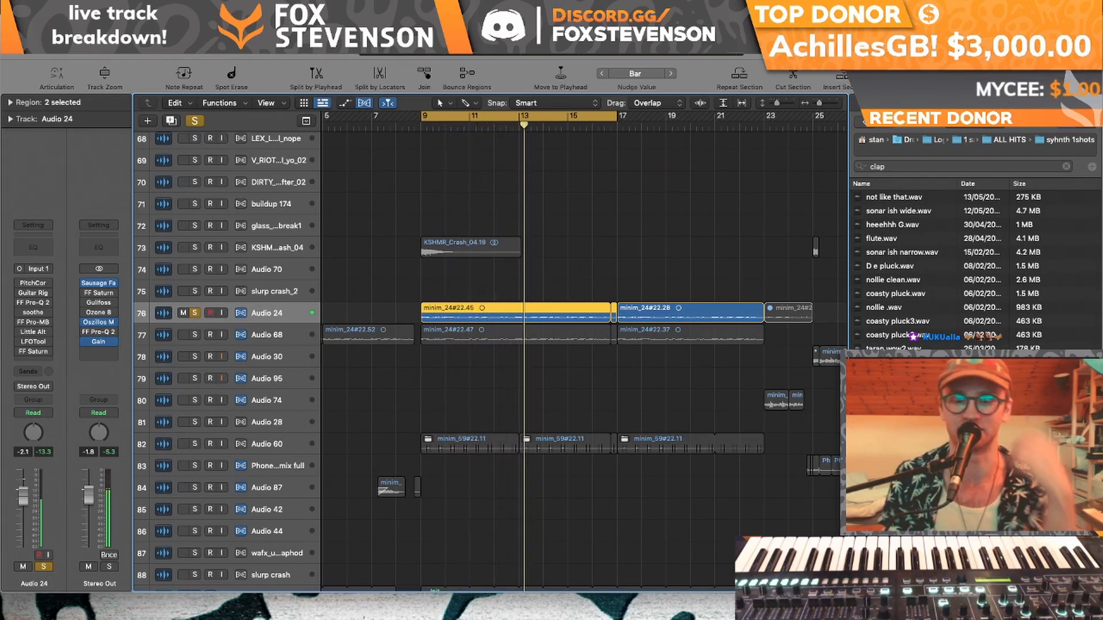
- Re-enable Pitch Correction on Audio 24 and open its window to examine the tuning settings
left_click(20, 283)
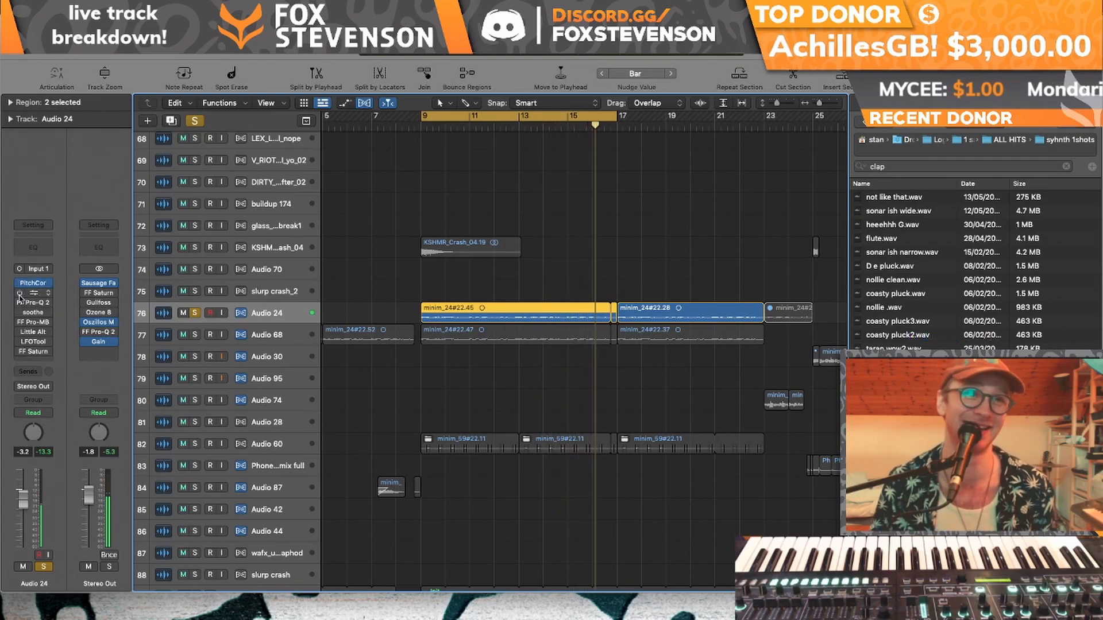
left_click(36, 283)
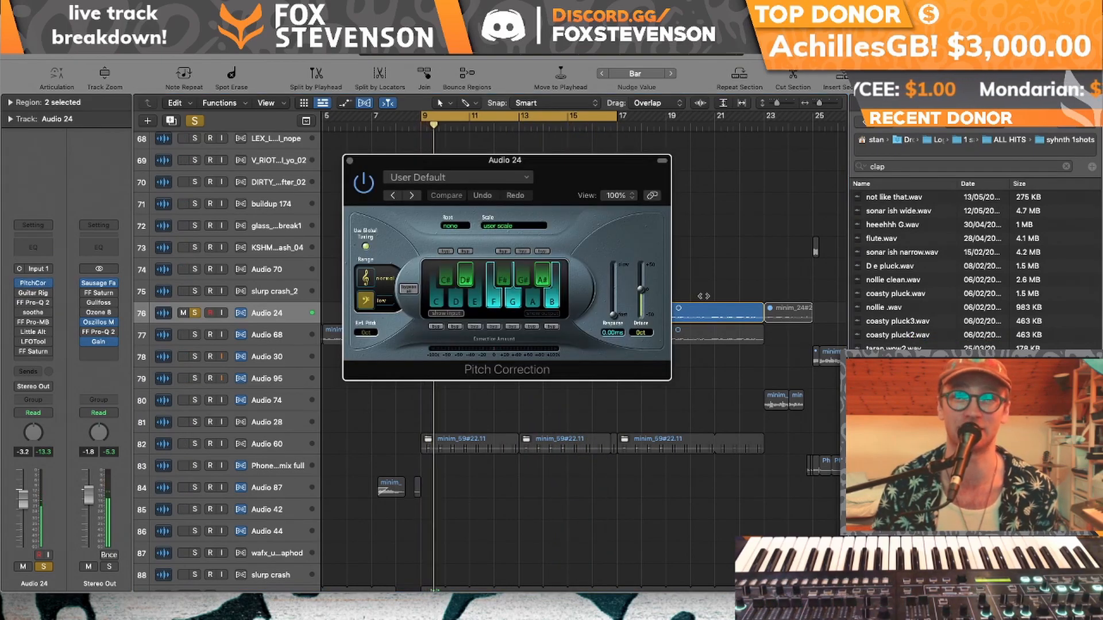
left_click(350, 161)
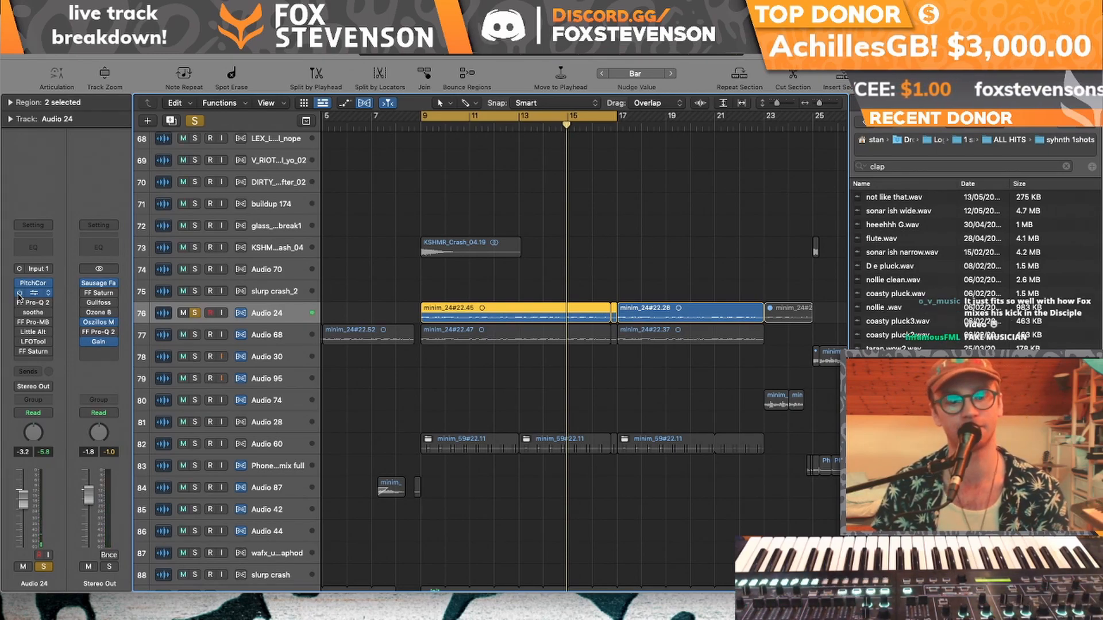
- Play Audio 24 with Guitar Rig and FF Pro-Q 2 re-enabled, and examine the EQ curve
key("space")
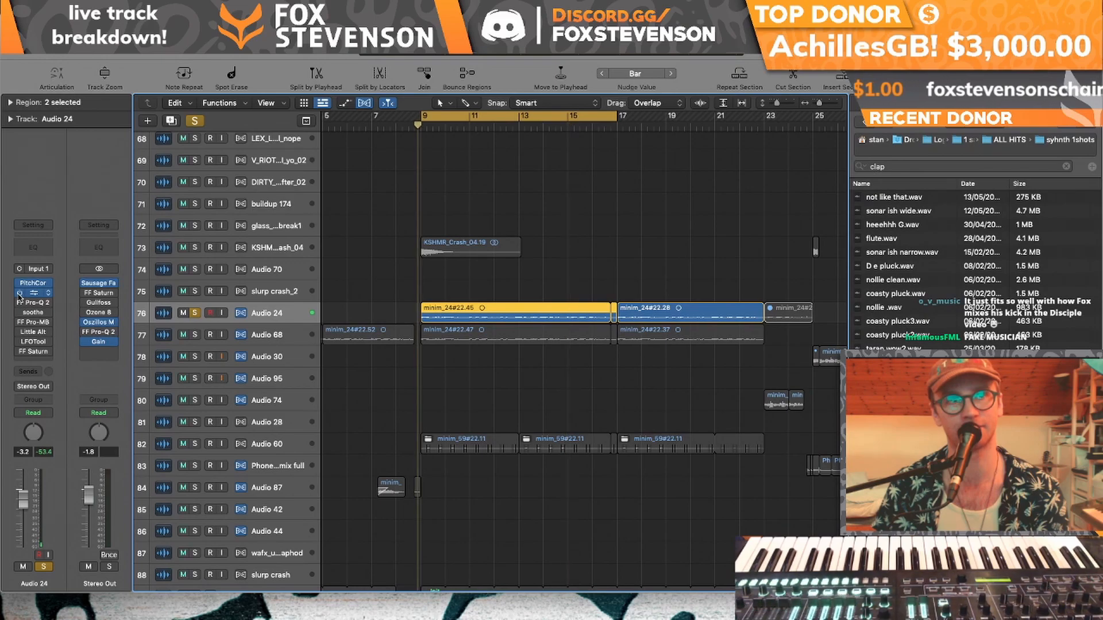
left_click(34, 303)
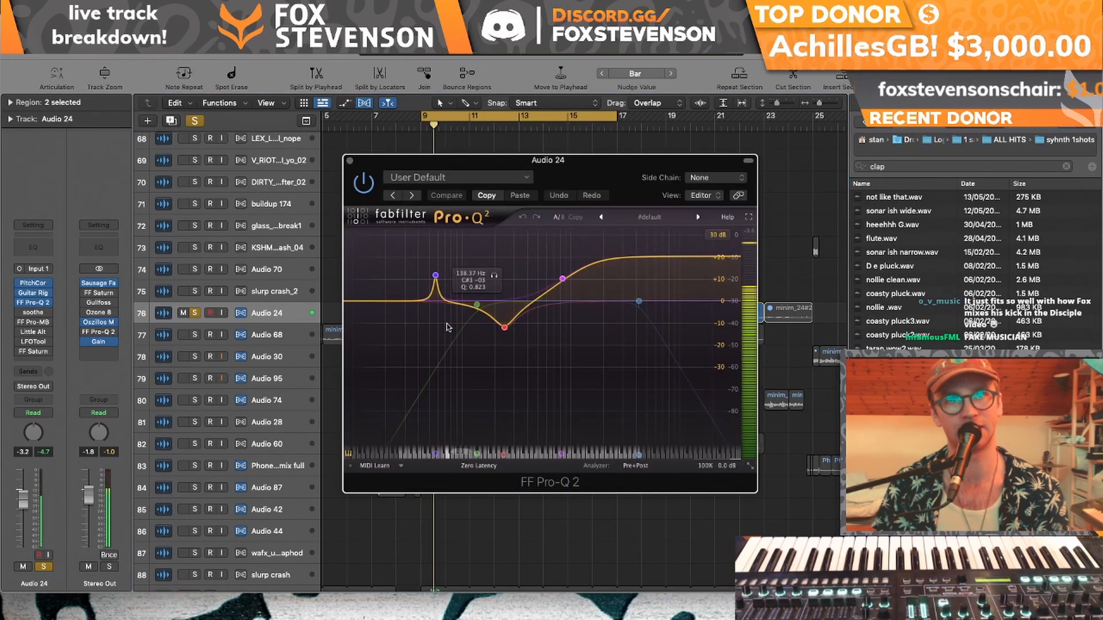
left_click(349, 161)
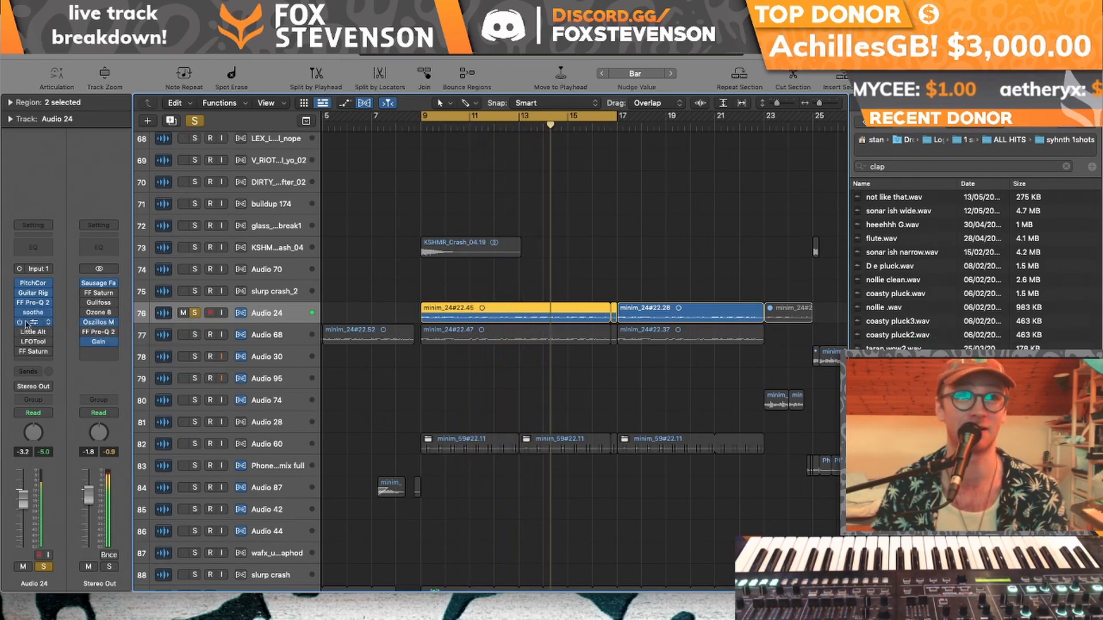
- Open FF Pro-MB on Audio 24, enable its upper-mid compression band, and toggle the plug-in's bypass to compare
left_click(35, 322)
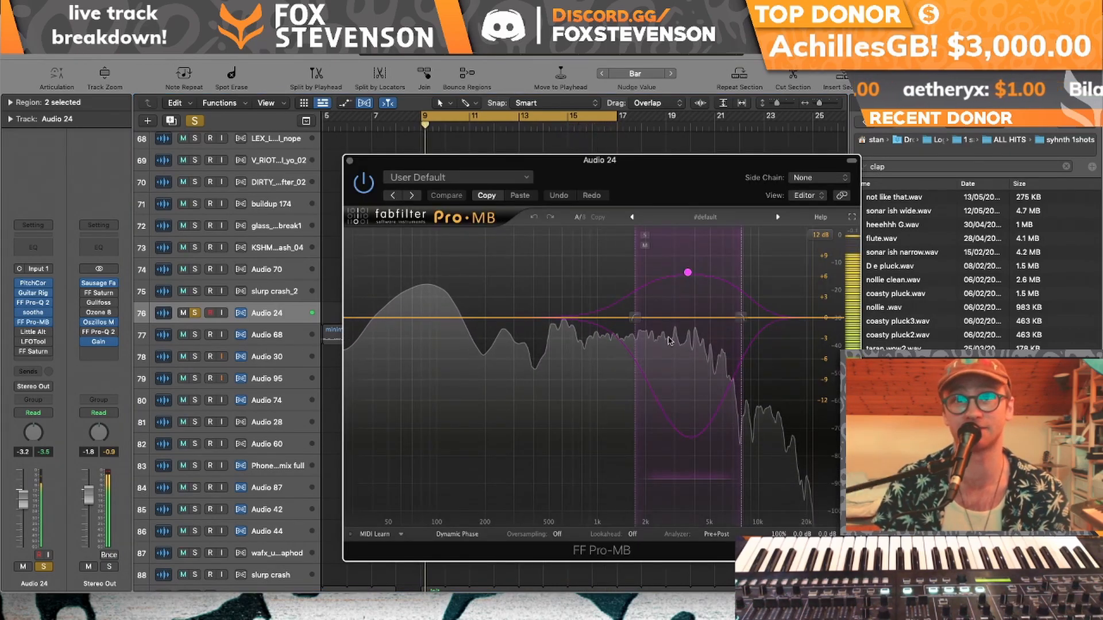
left_click(688, 273)
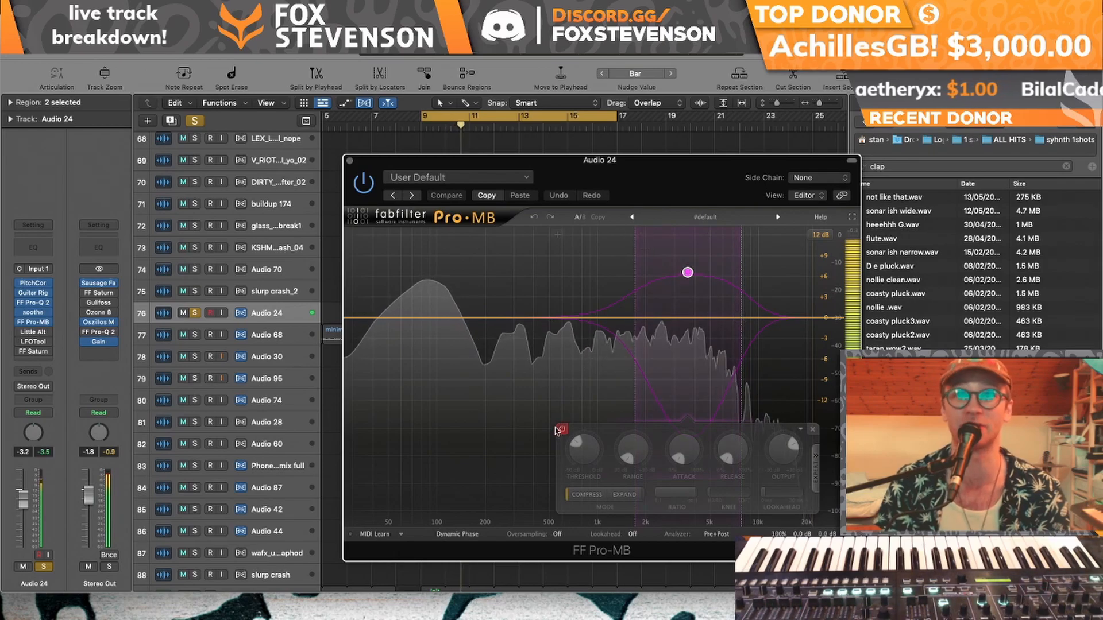
left_click(562, 429)
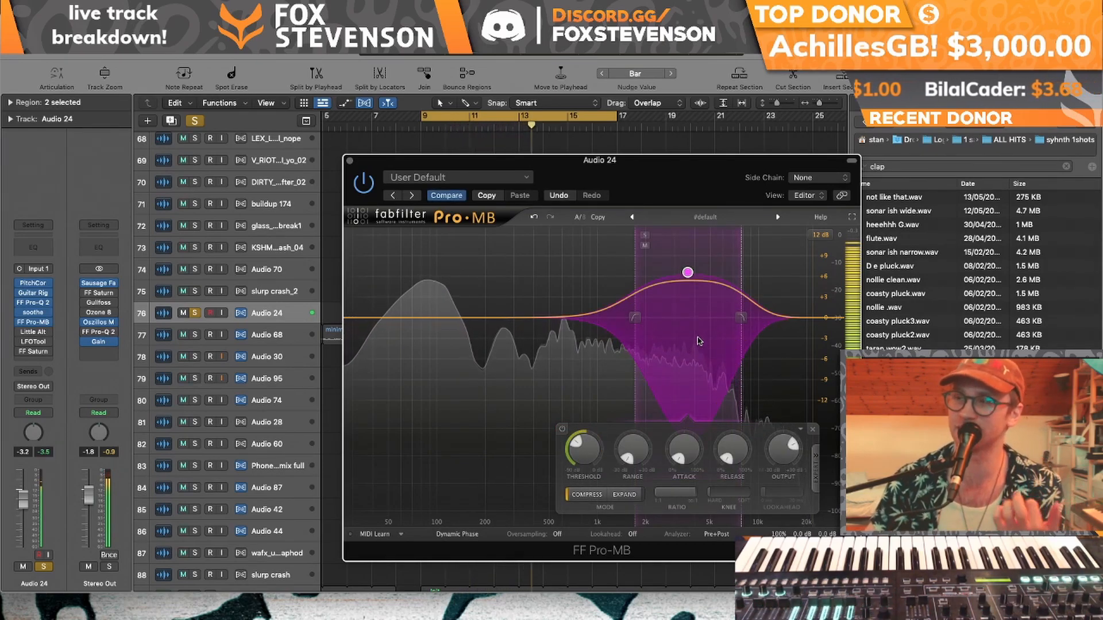
left_click(363, 183)
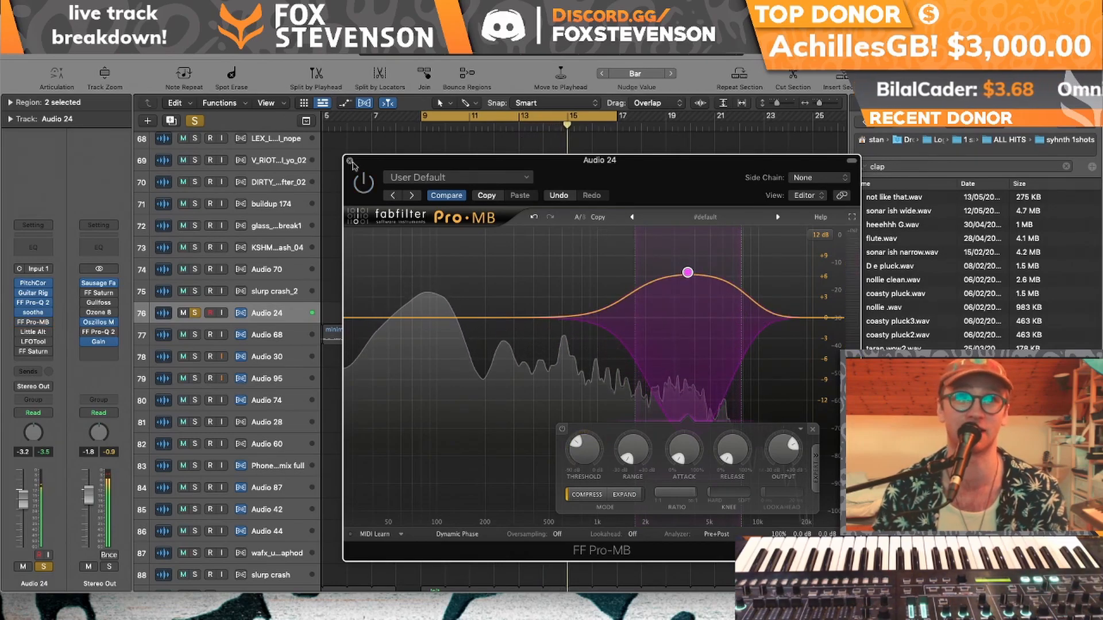
- Close FF Pro-MB, enable Little AlterBoy on Audio 24 and play the track with its window open
left_click(349, 161)
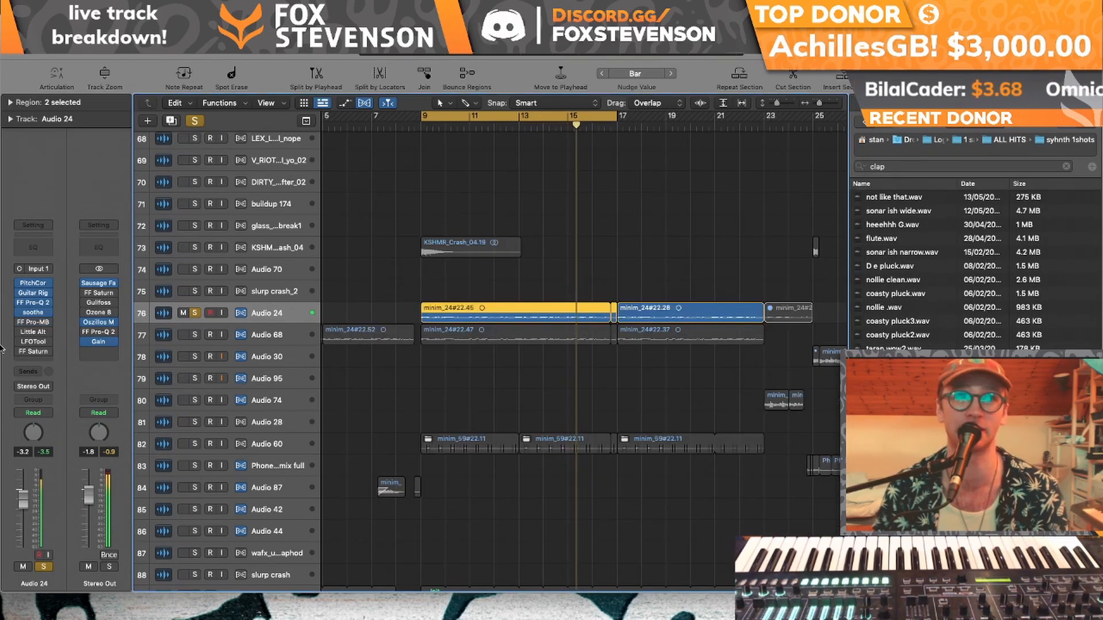
left_click(32, 332)
key("space")
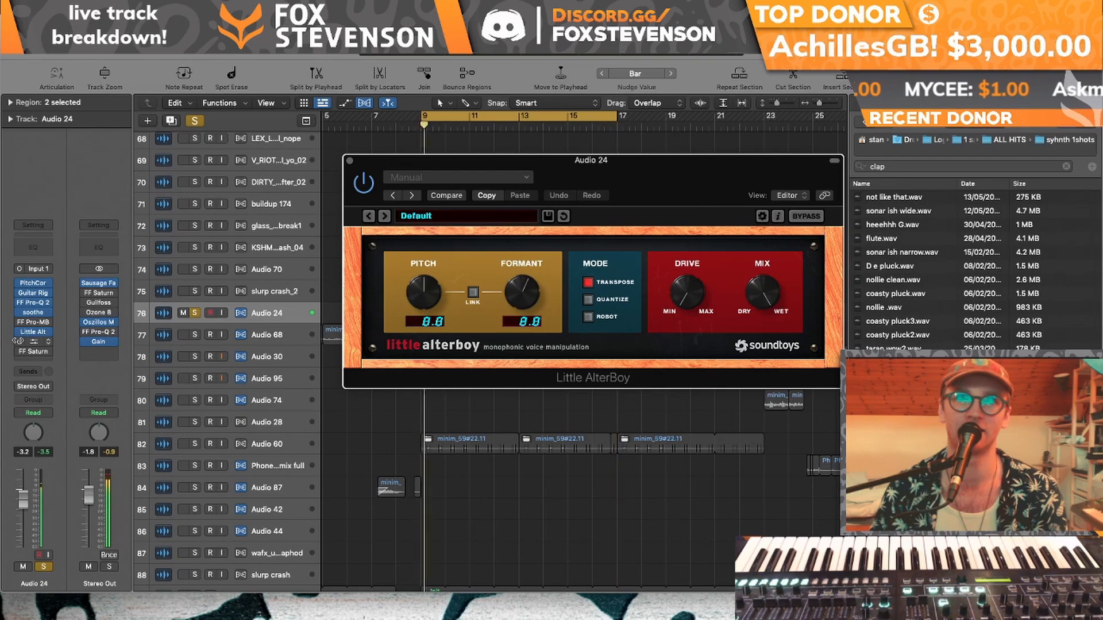
- Enable LFOTool on Audio 24, open its window and adjust the split crossover frequency during playback
left_click(19, 342)
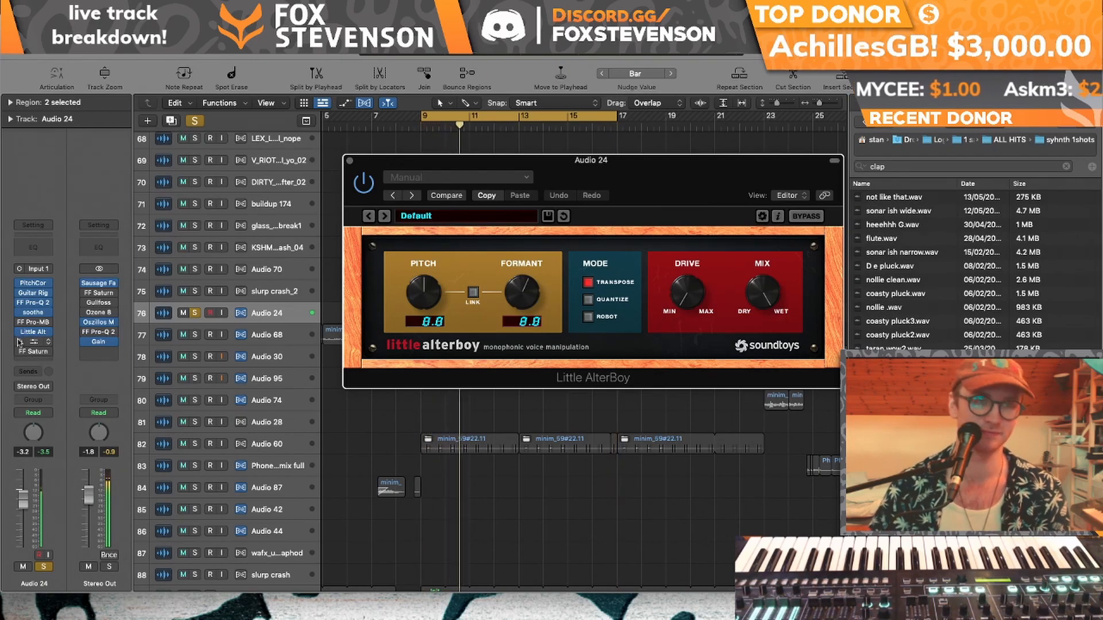
left_click(34, 341)
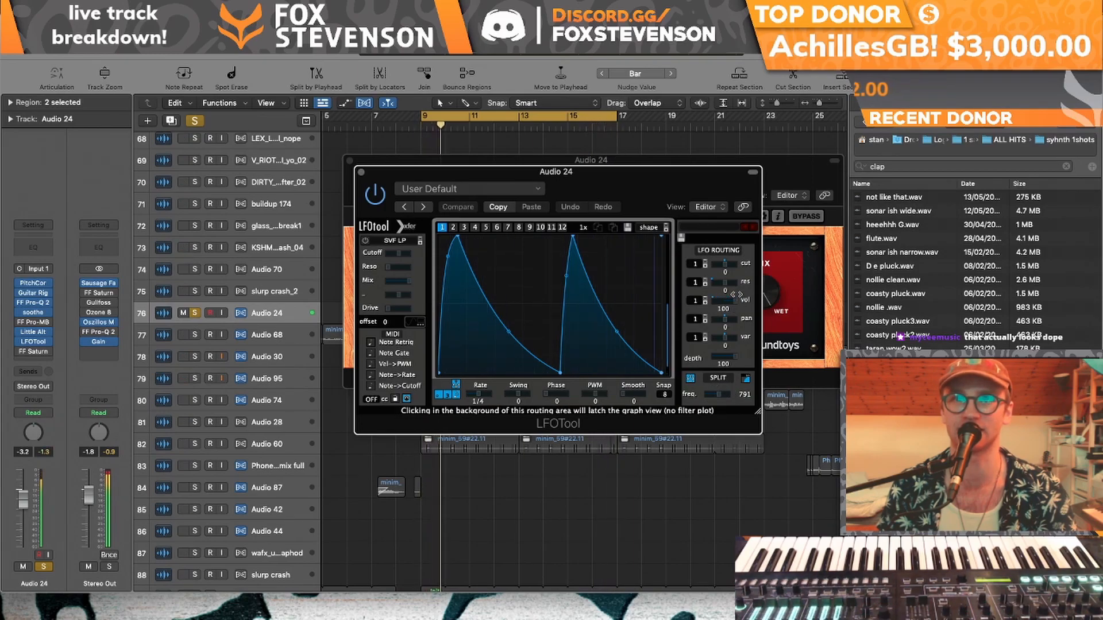
left_click_drag(718, 393, 607, 382)
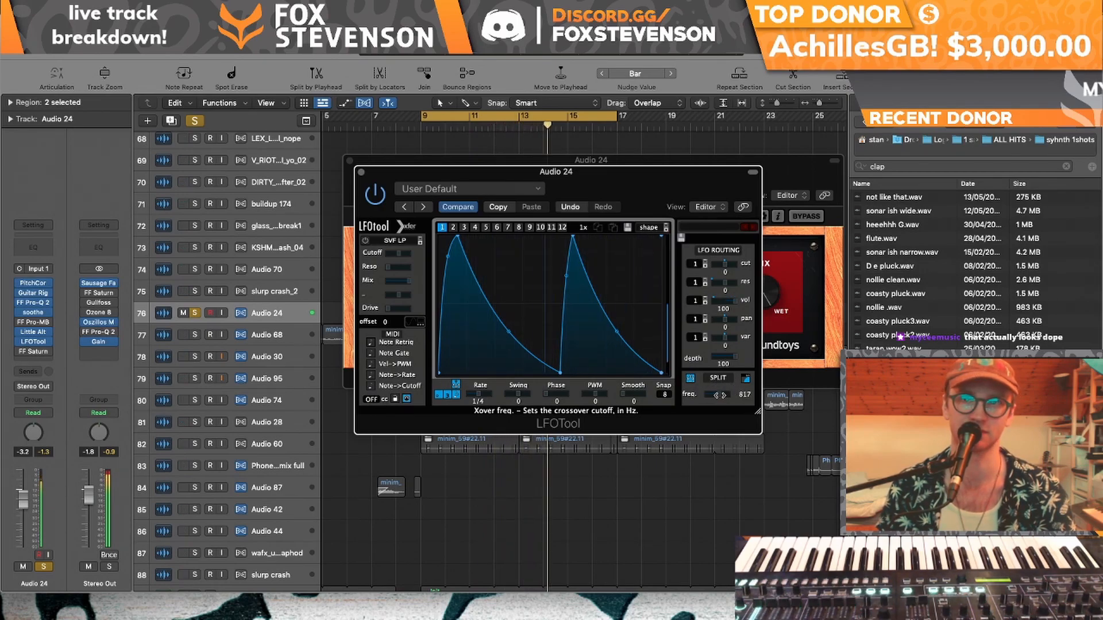
- Enable and open FF Saturn on Audio 24, auditioning its high band and low band in solo
left_click(33, 352)
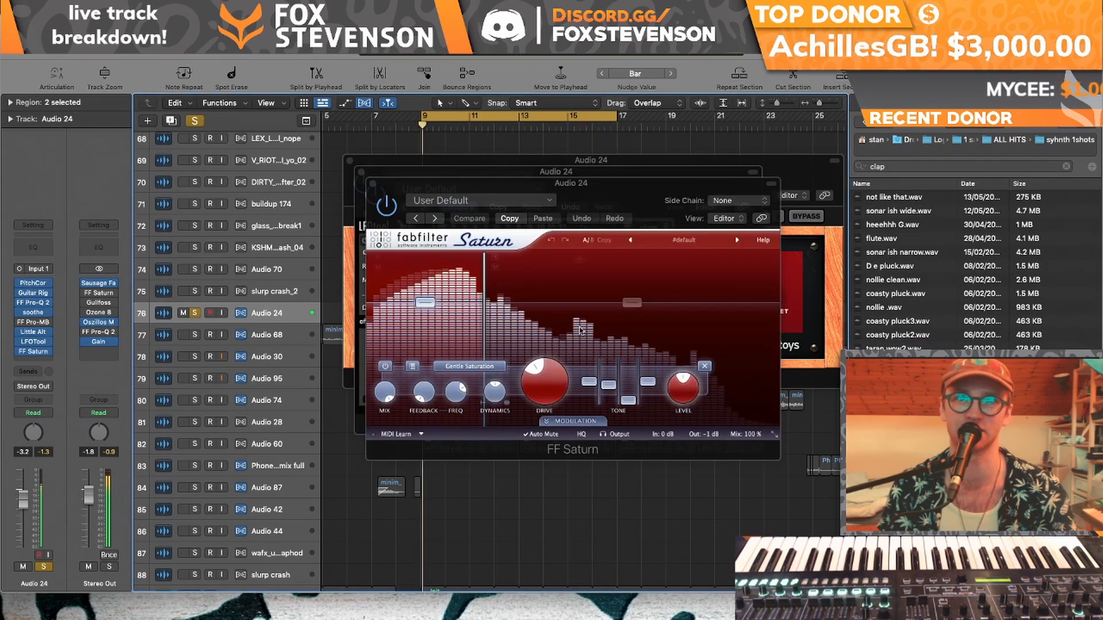
left_click(496, 258)
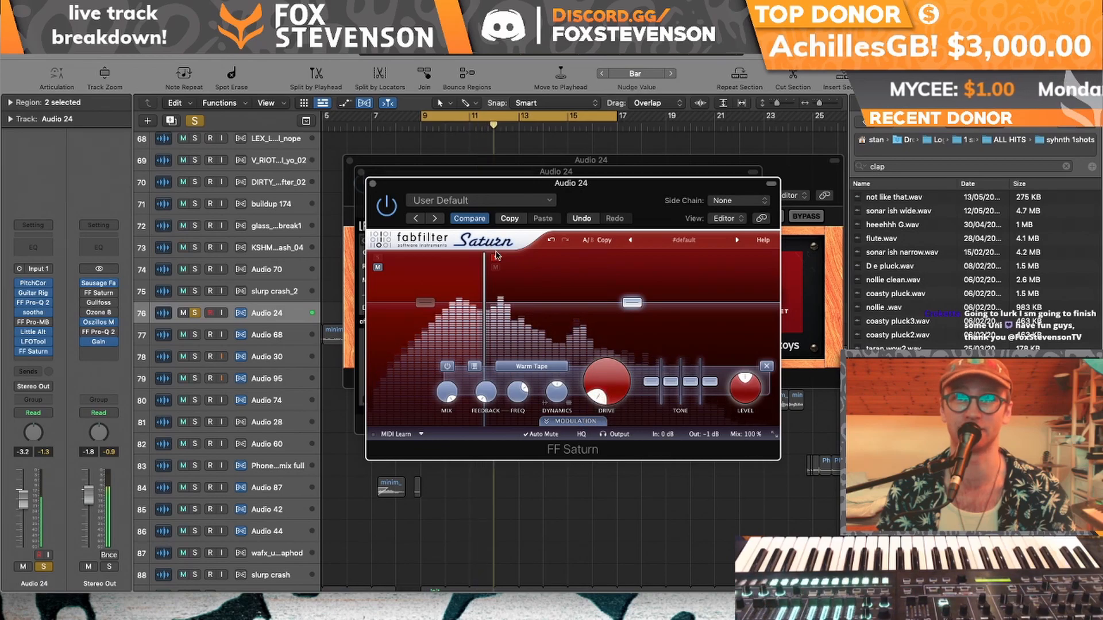
left_click(465, 284)
left_click(377, 259)
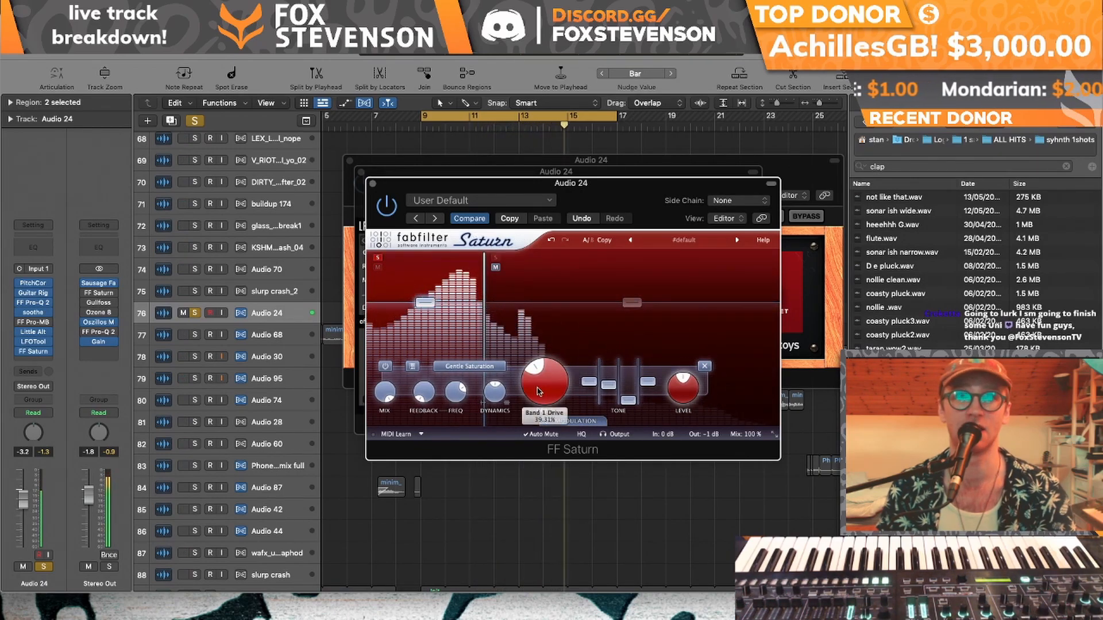
- Open Oszillos Mega Scope beside FF Saturn and toggle the bypass of Saturn's low band to compare the waveforms
left_click(97, 322)
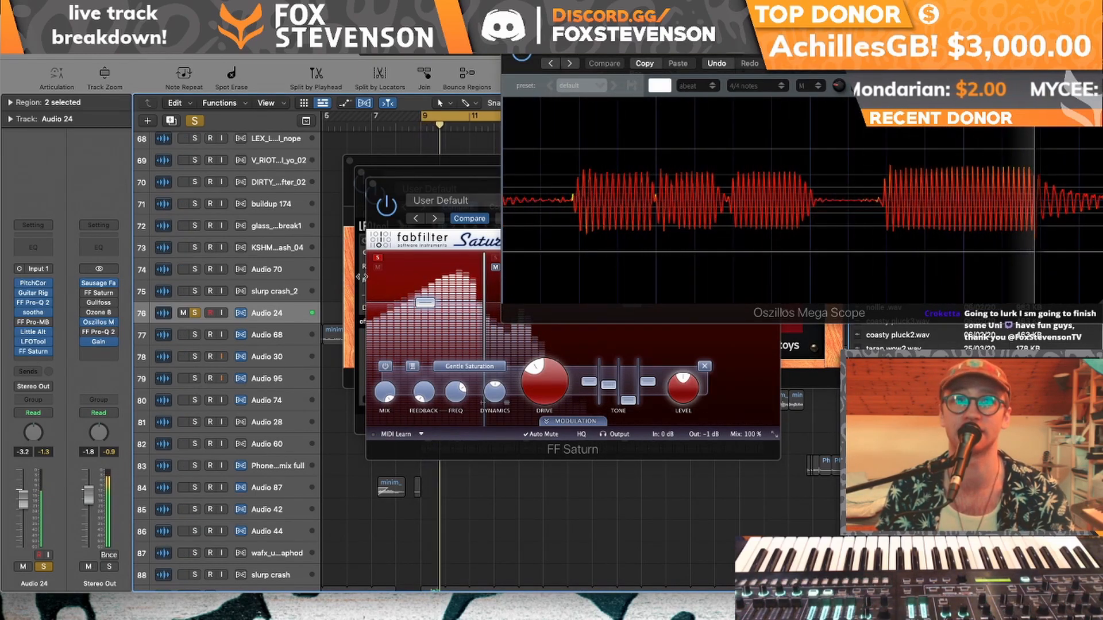
left_click(385, 367)
left_click_drag(661, 215, 358, 182)
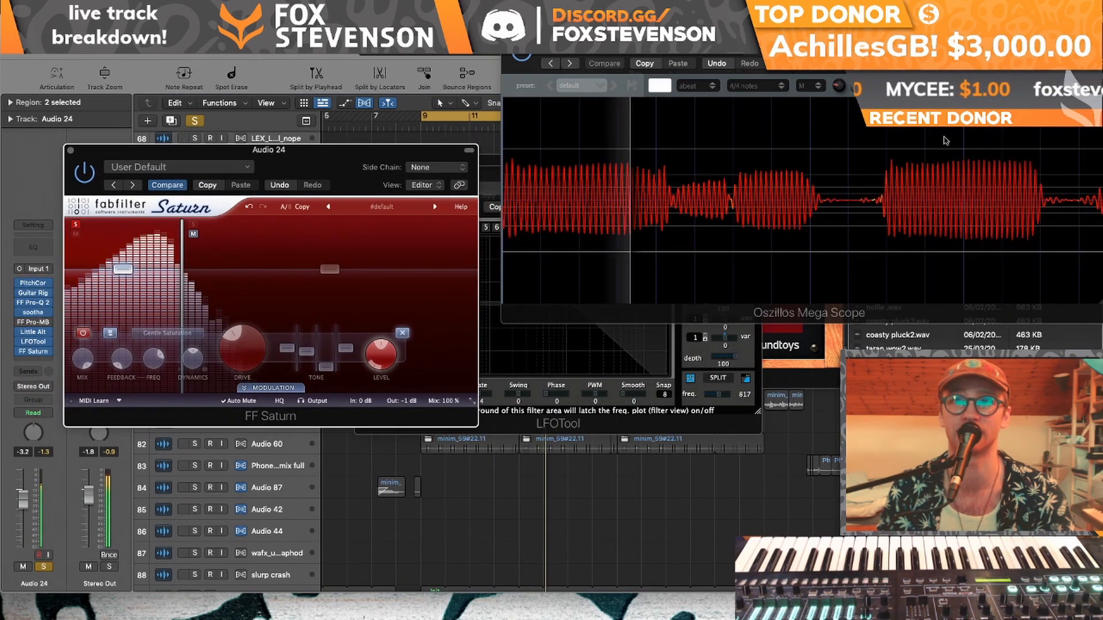
left_click(83, 332)
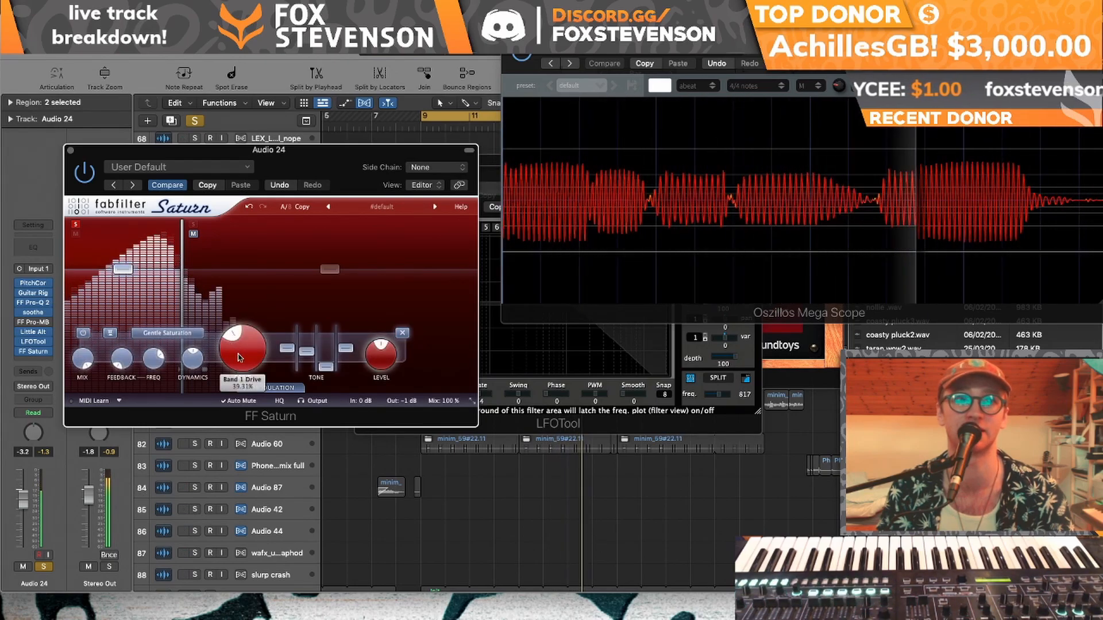
- Try raising FF Saturn's Band 1 Drive to about 79% with its second tone slider at minimum, and close the plug-in
left_click_drag(238, 358, 233, 306)
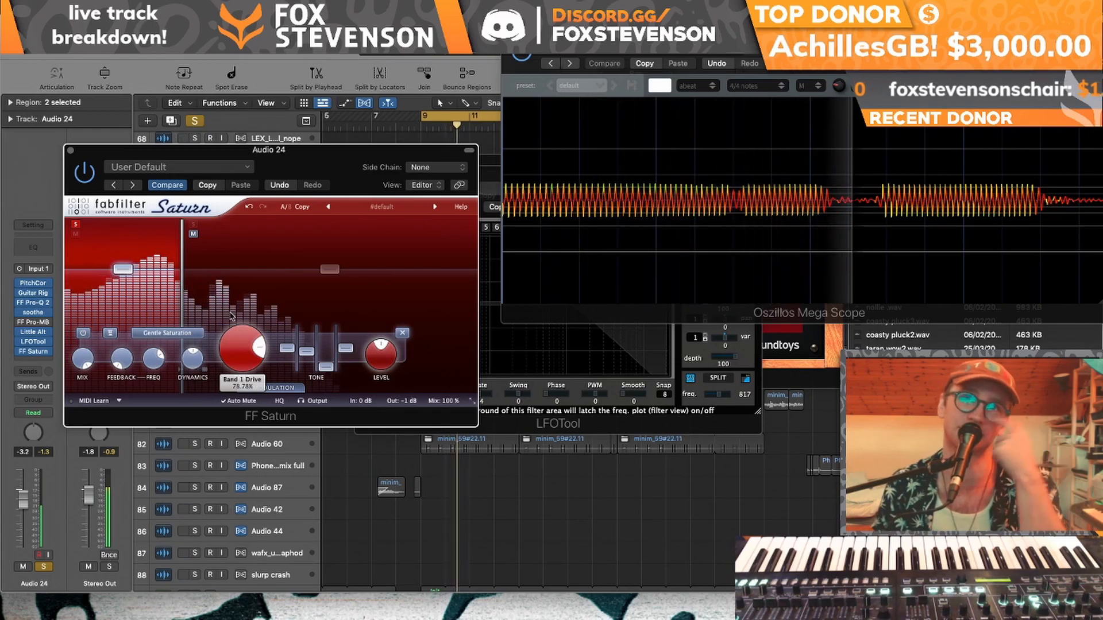
left_click_drag(306, 351, 303, 398)
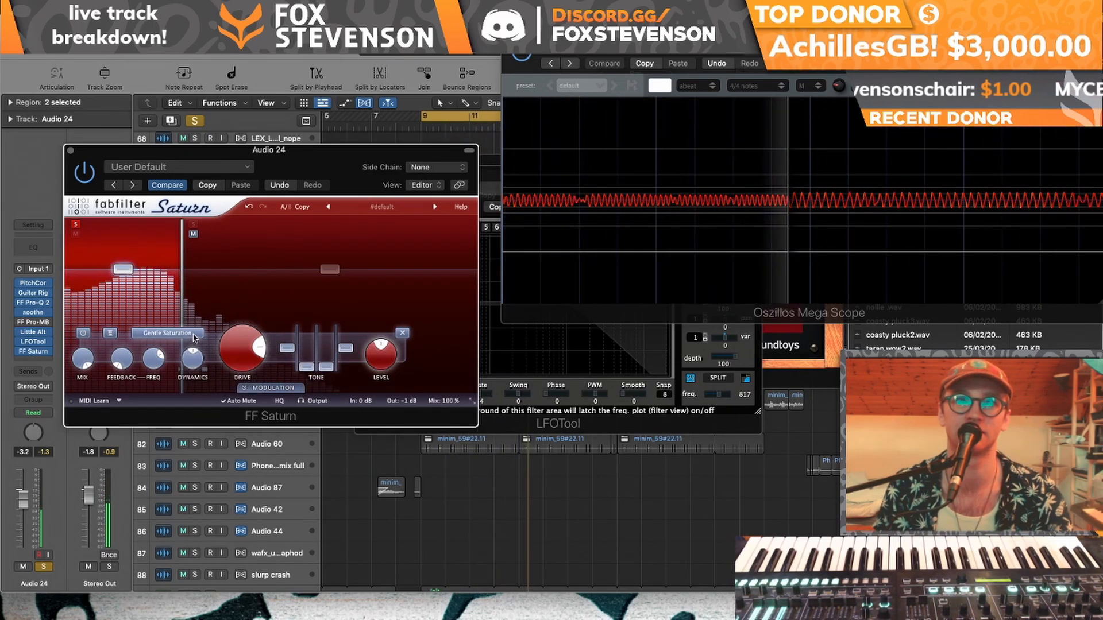
left_click(70, 150)
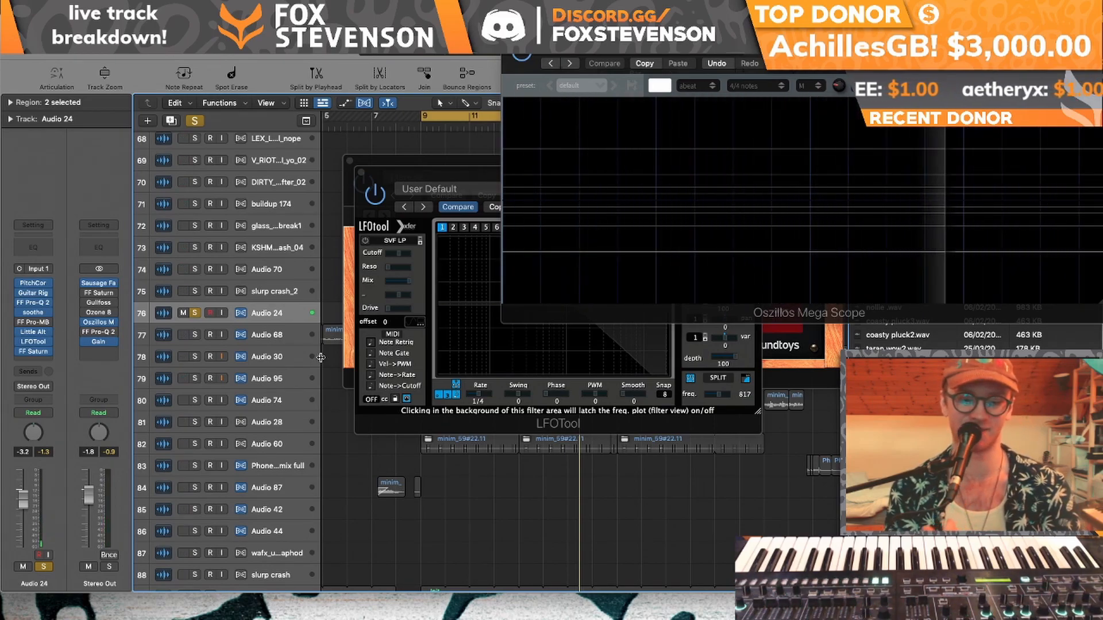
- Play Audio 24 with its full chain, close the LFOTool, Little AlterBoy and scope windows, and unsolo the track
key("space")
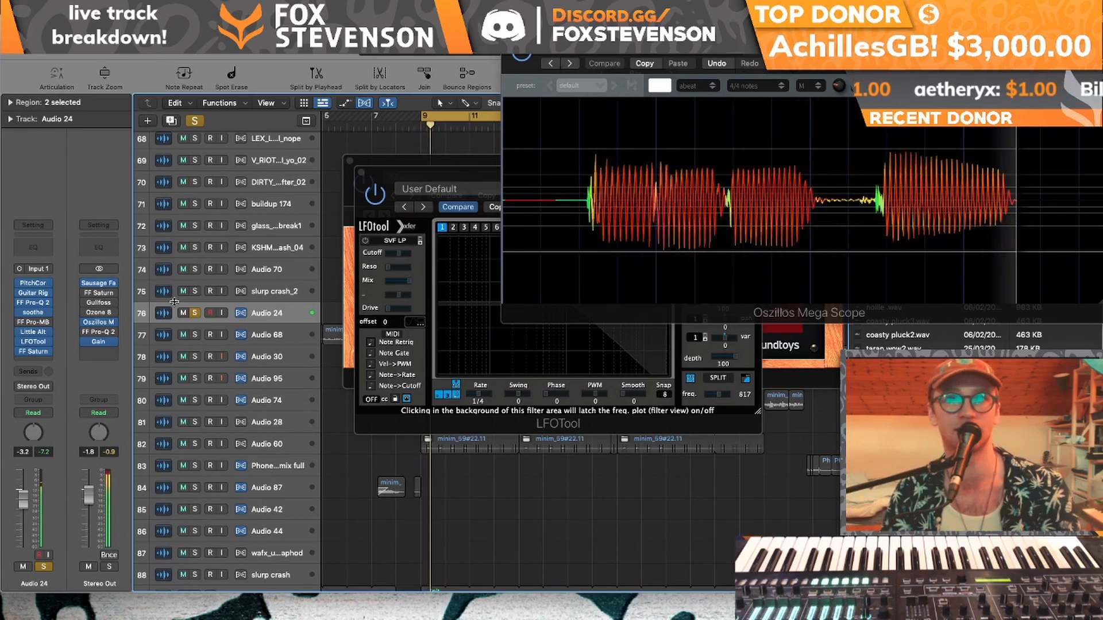
left_click(361, 171)
left_click(349, 162)
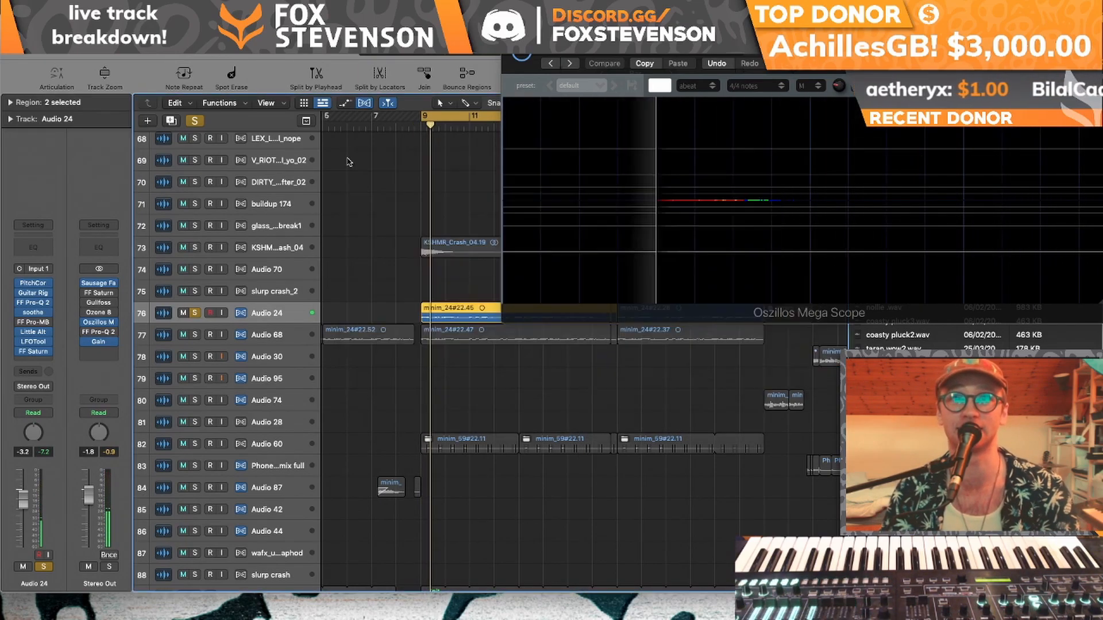
left_click(508, 27)
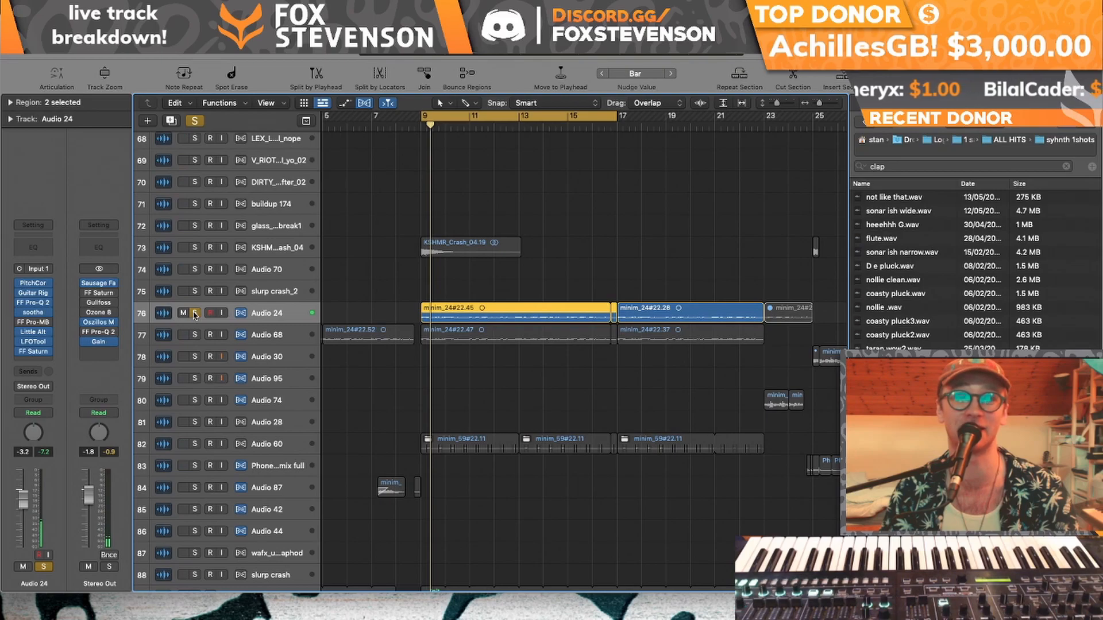
left_click(195, 313)
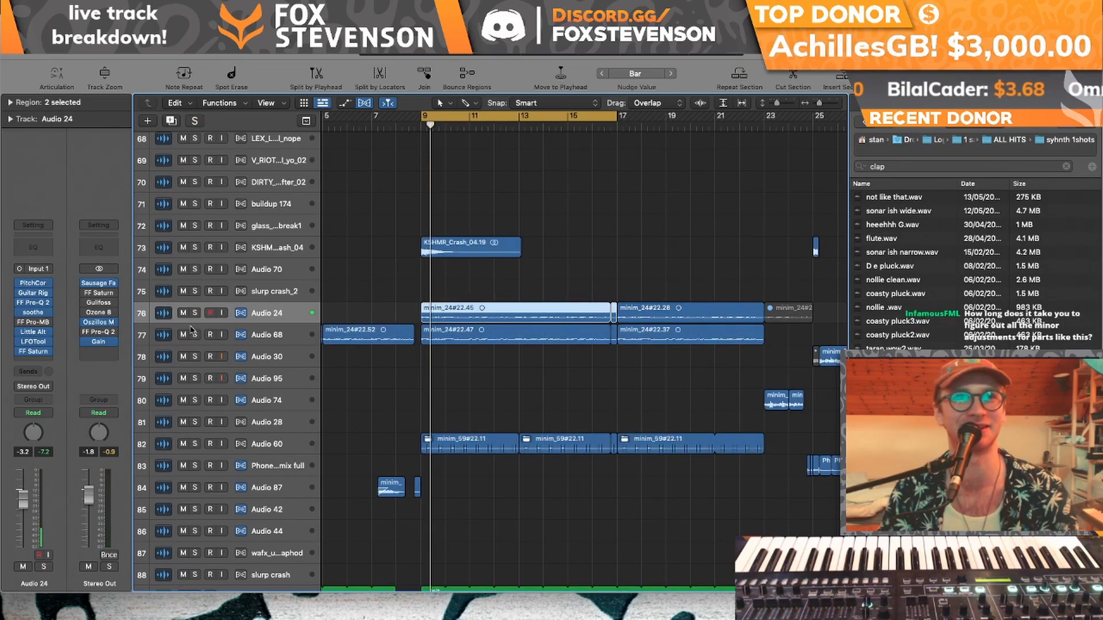
- Solo and select Audio 68 and play it on its own
left_click(195, 334)
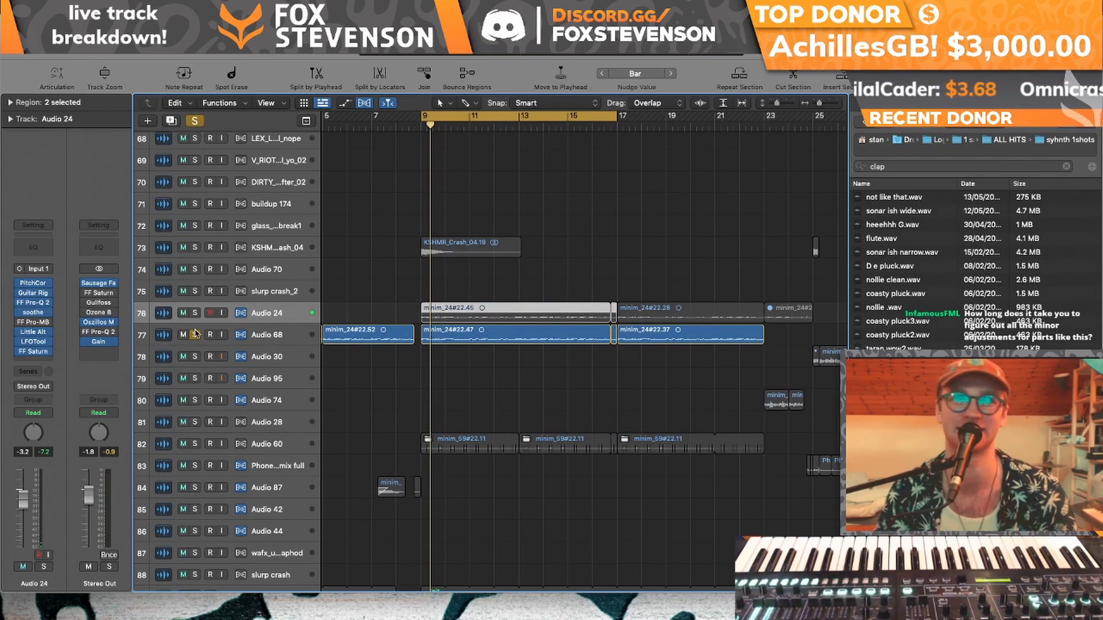
left_click(166, 335)
key("space")
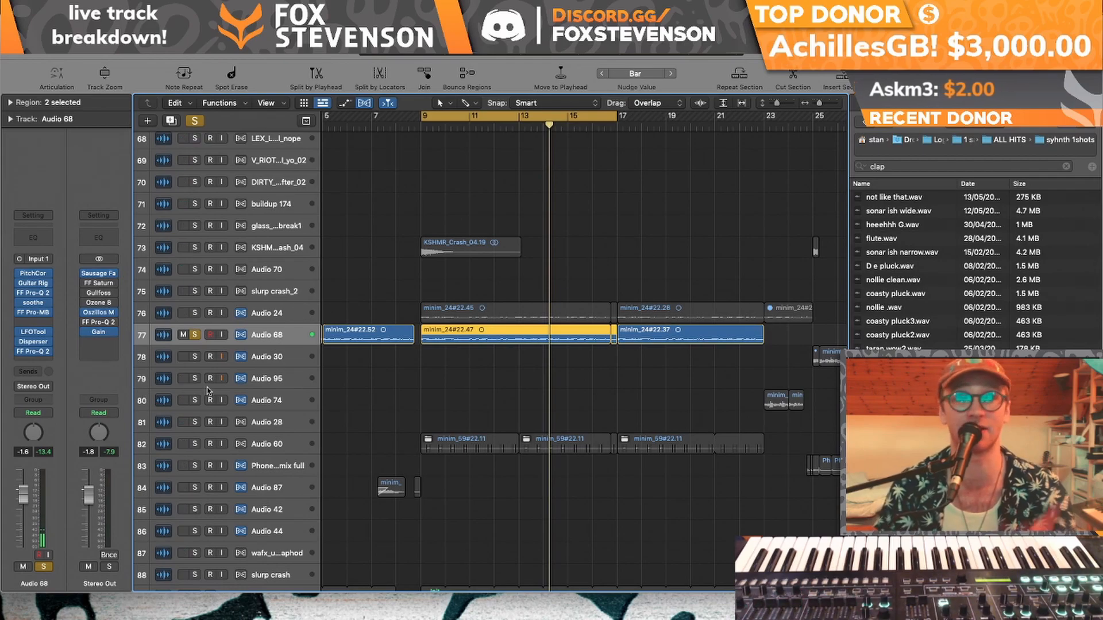
- Bypass Audio 68's insert plug-ins one by one, from the last FF Pro-Q 2 up the chain
key("space")
left_click(20, 351)
left_click(21, 342)
left_click(20, 332)
left_click(20, 313)
left_click(21, 304)
left_click(22, 291)
- Re-enable Audio 68's insert plug-ins one at a time down to Disperser during playback
left_click(20, 292)
left_click(21, 294)
left_click(20, 303)
left_click(19, 313)
left_click(20, 333)
left_click(21, 337)
left_click(20, 337)
left_click(20, 343)
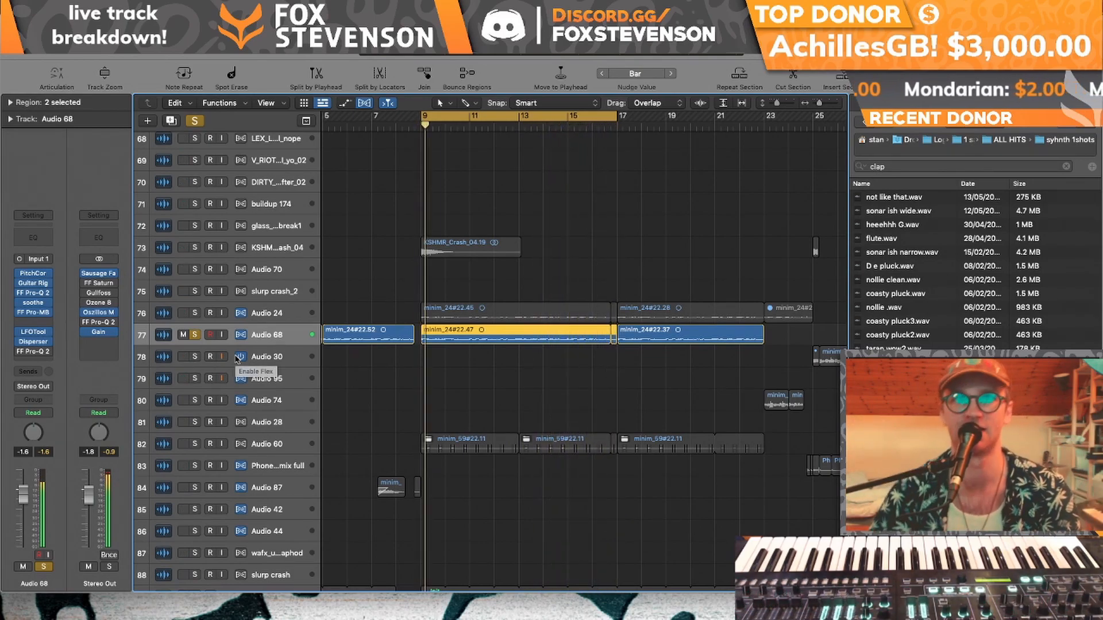
- Select and solo Audio 60 and remove the solo from Audio 68
left_click(190, 447)
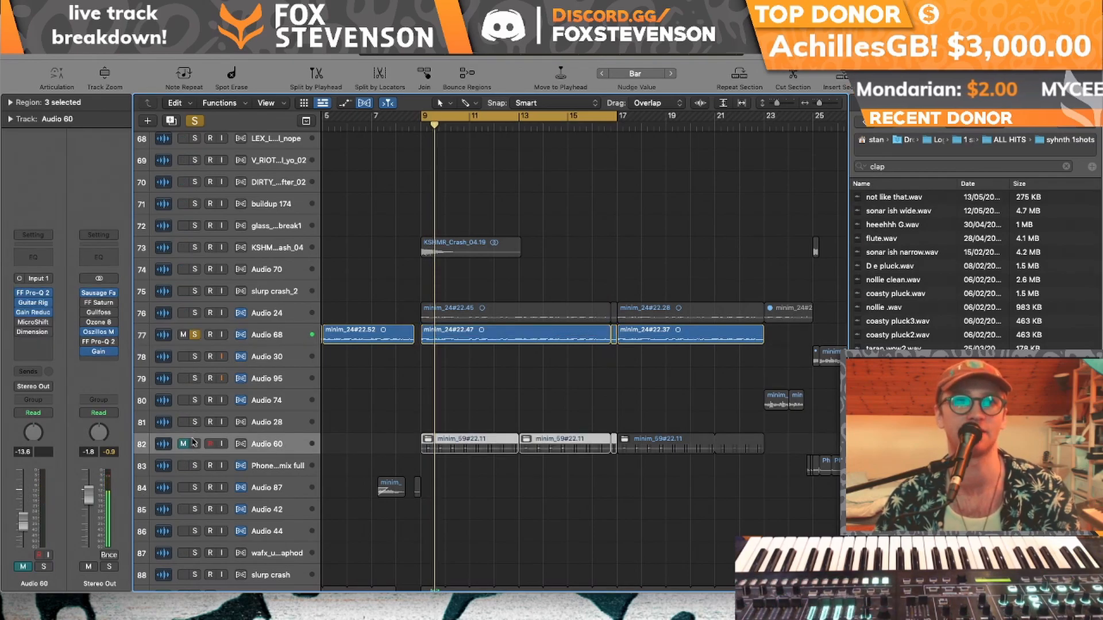
left_click(195, 443)
left_click(195, 334)
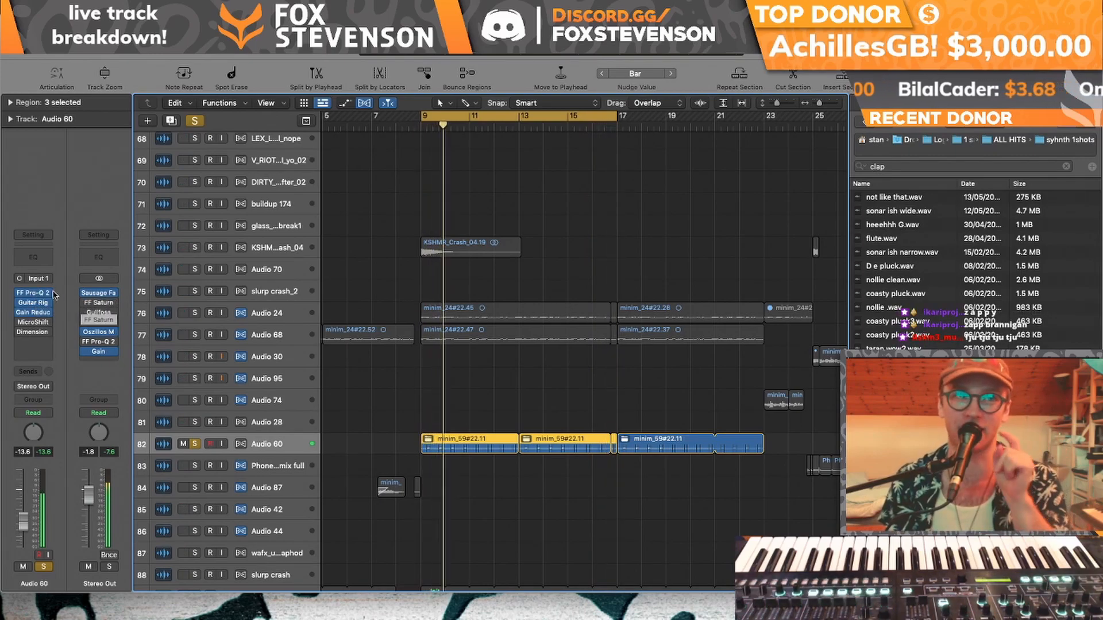
- Open FF Pro-Q 2 on Audio 60, try a Q of 40 on its two peak bands, widen them again and close it
left_click(33, 294)
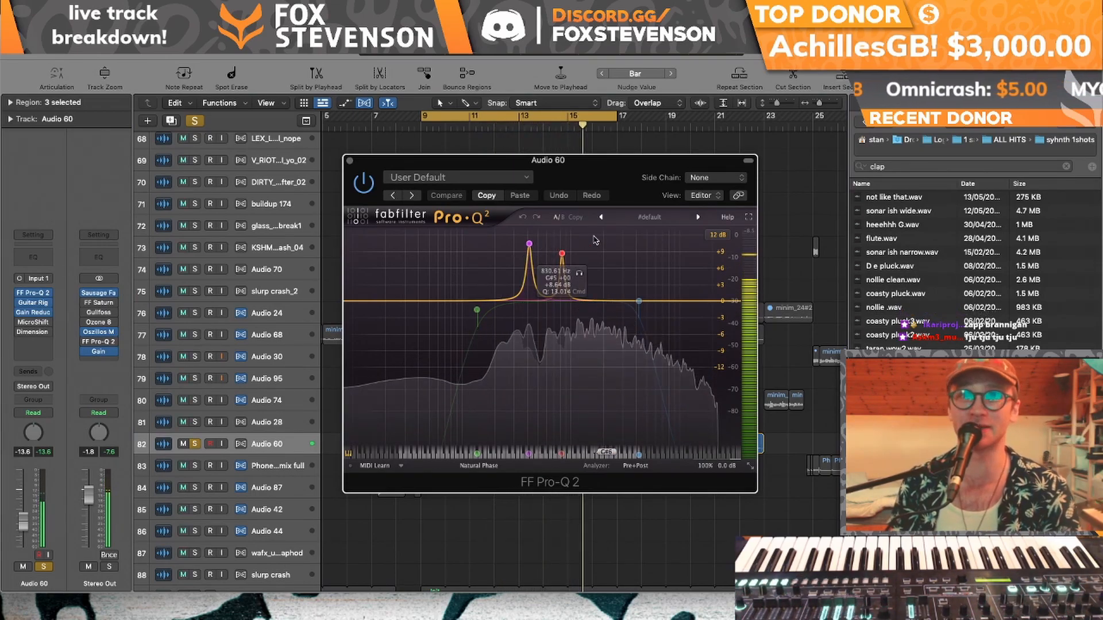
left_click_drag(596, 240, 493, 259)
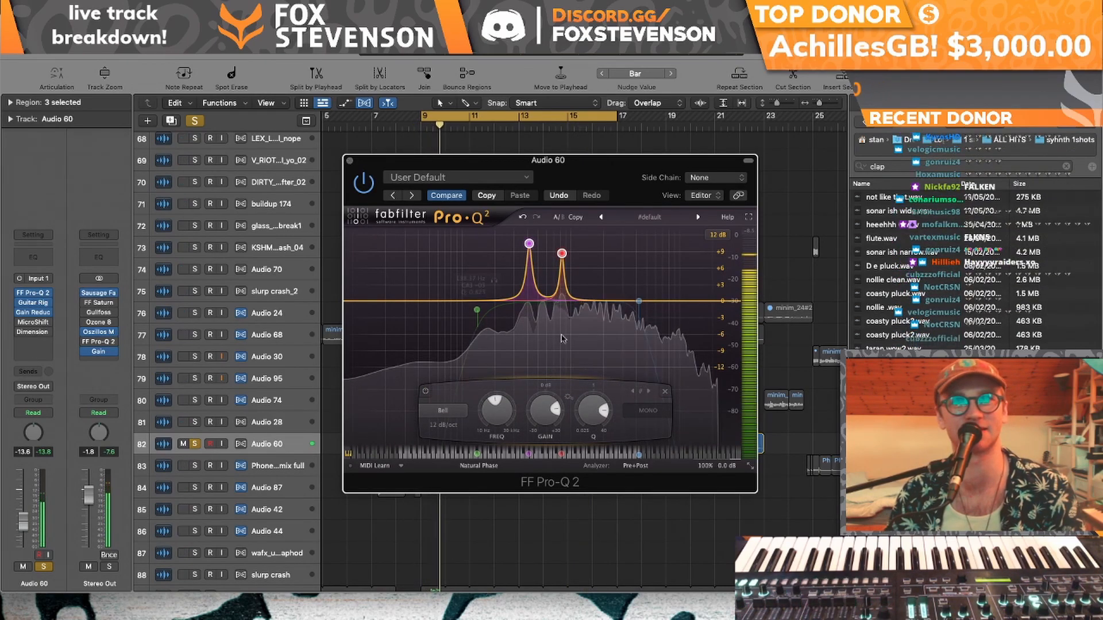
left_click_drag(597, 419, 594, 405)
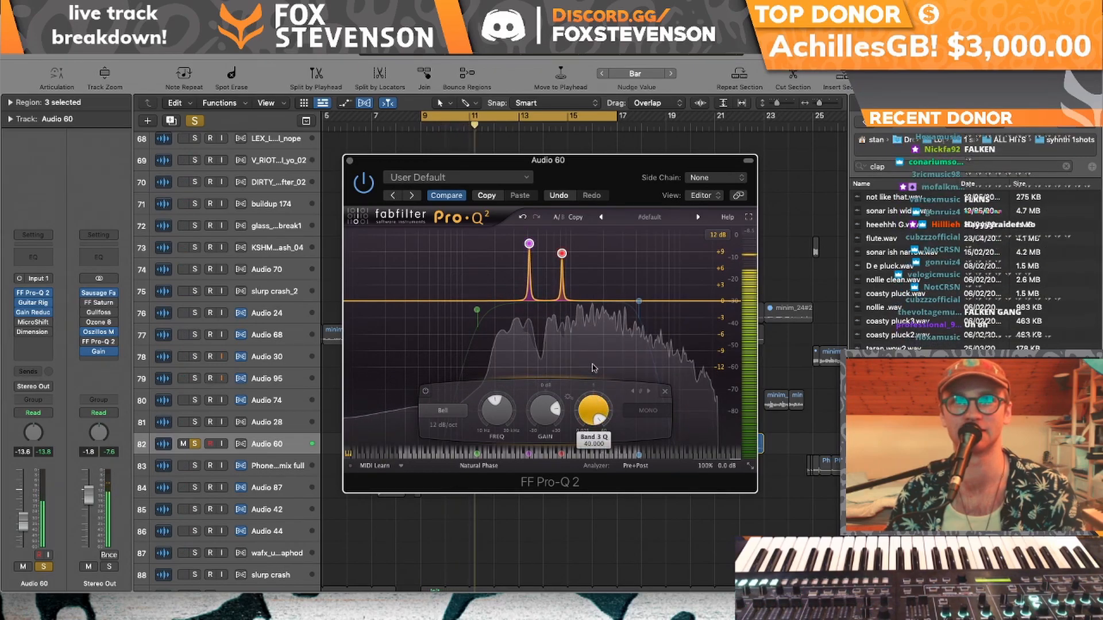
left_click_drag(592, 364, 588, 379)
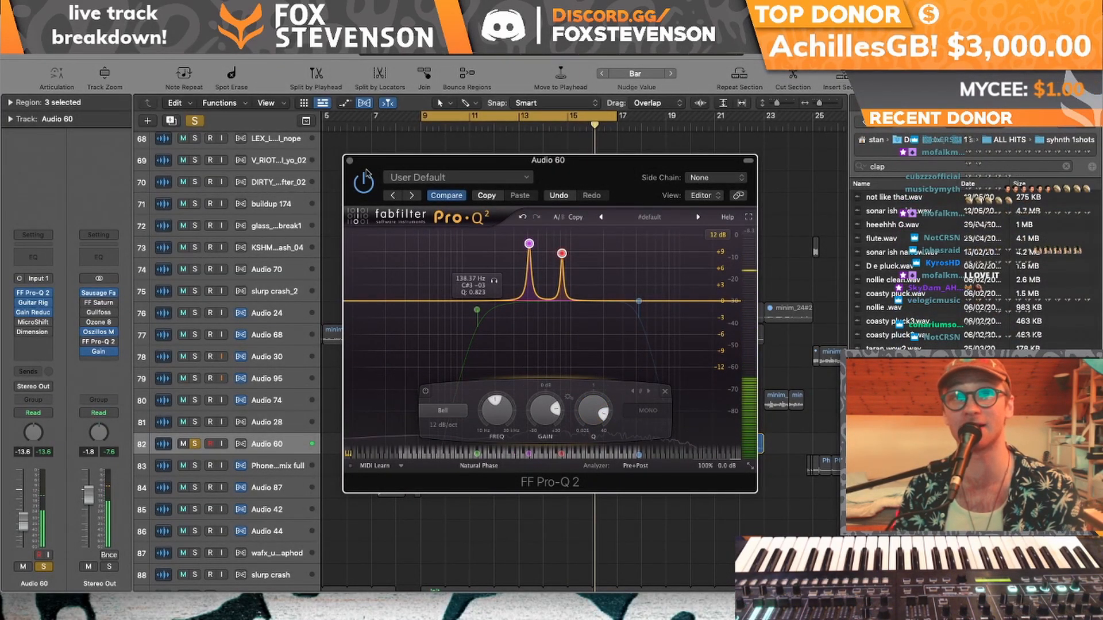
left_click(350, 161)
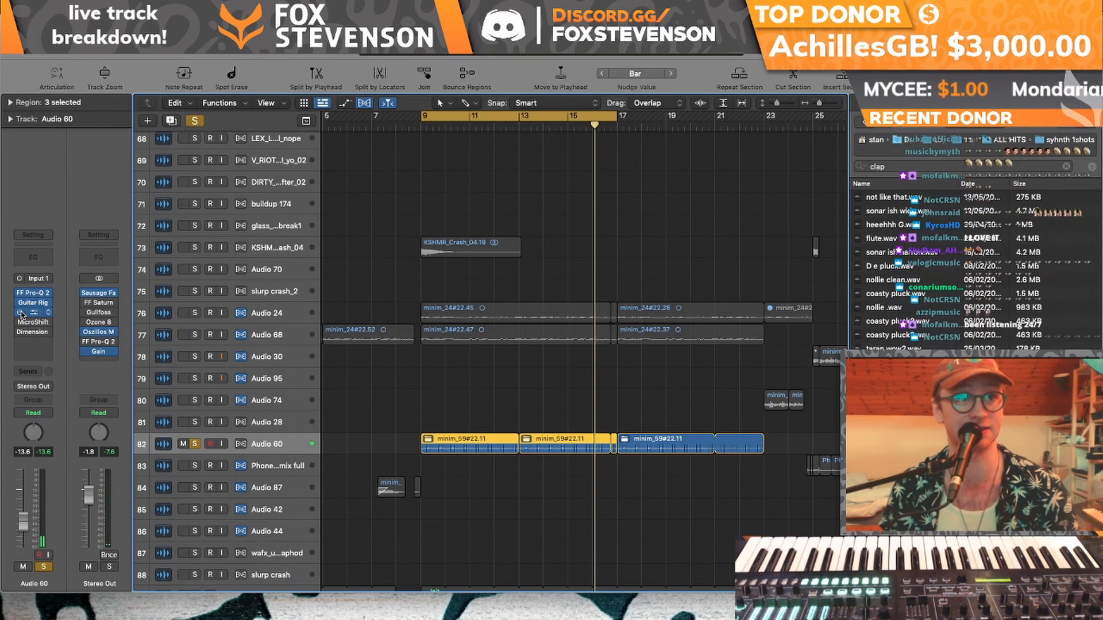
- Examine Guitar Rig on Audio 60 during playback, close it, unsolo the track and toggle its mute
key("space")
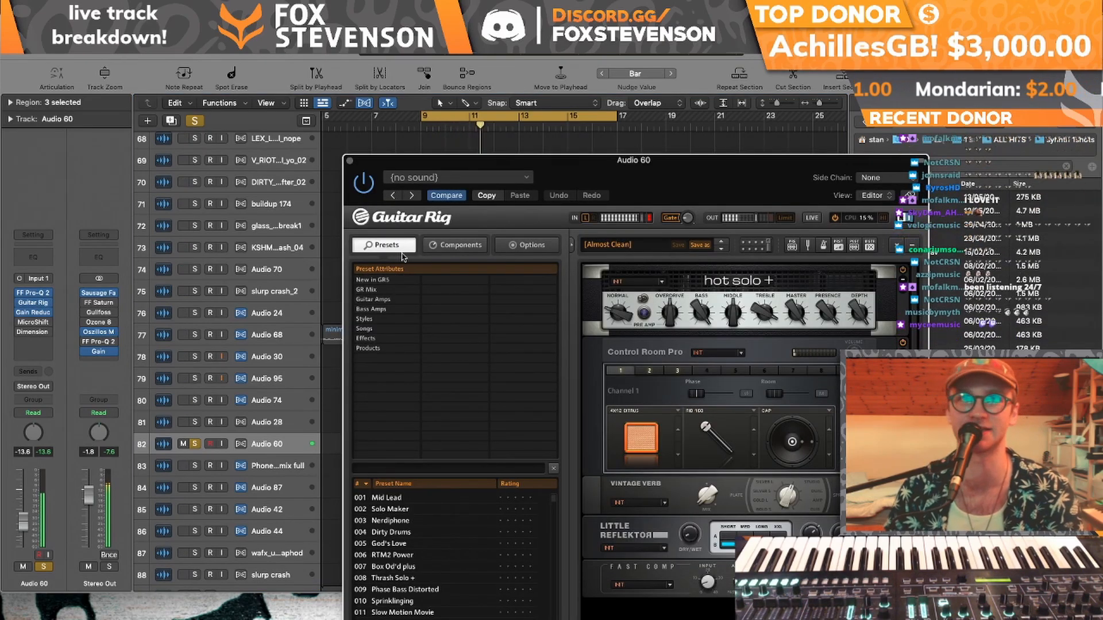
left_click(349, 161)
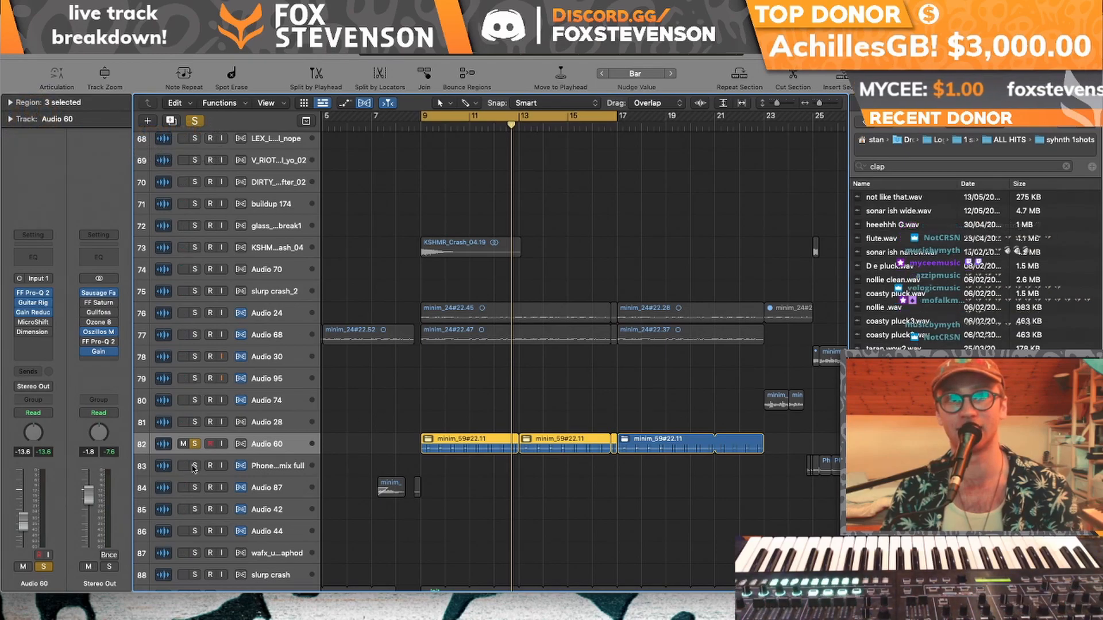
left_click(194, 444)
left_click(183, 444)
left_click(183, 444)
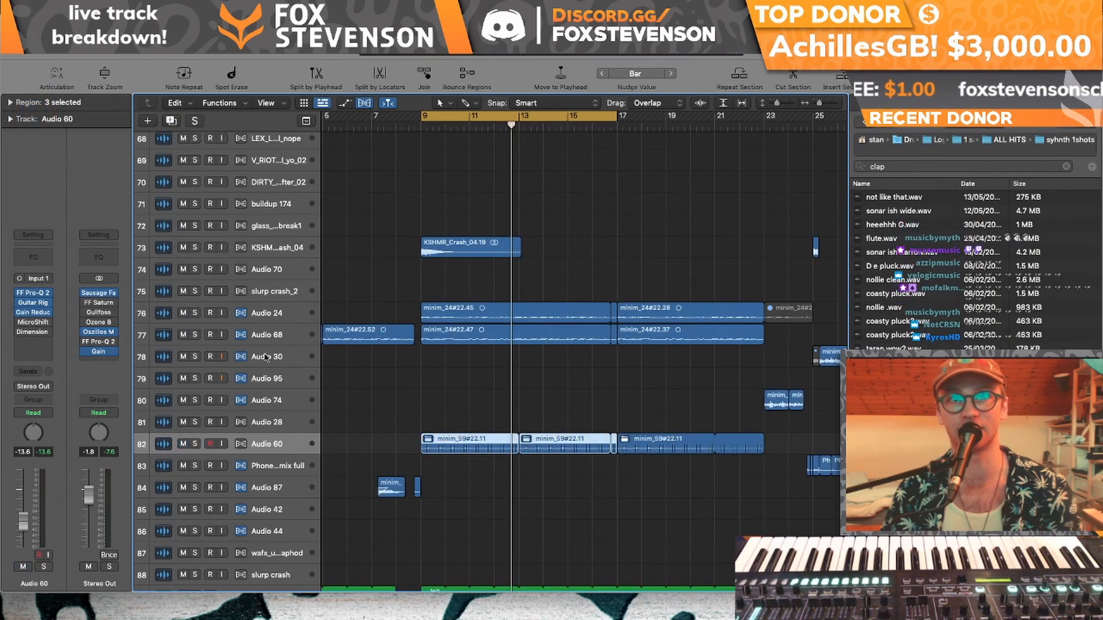
- Select Audio 24 and lower its fader to -4.1 dB against the full mix
scroll(456, 353, "down", 5)
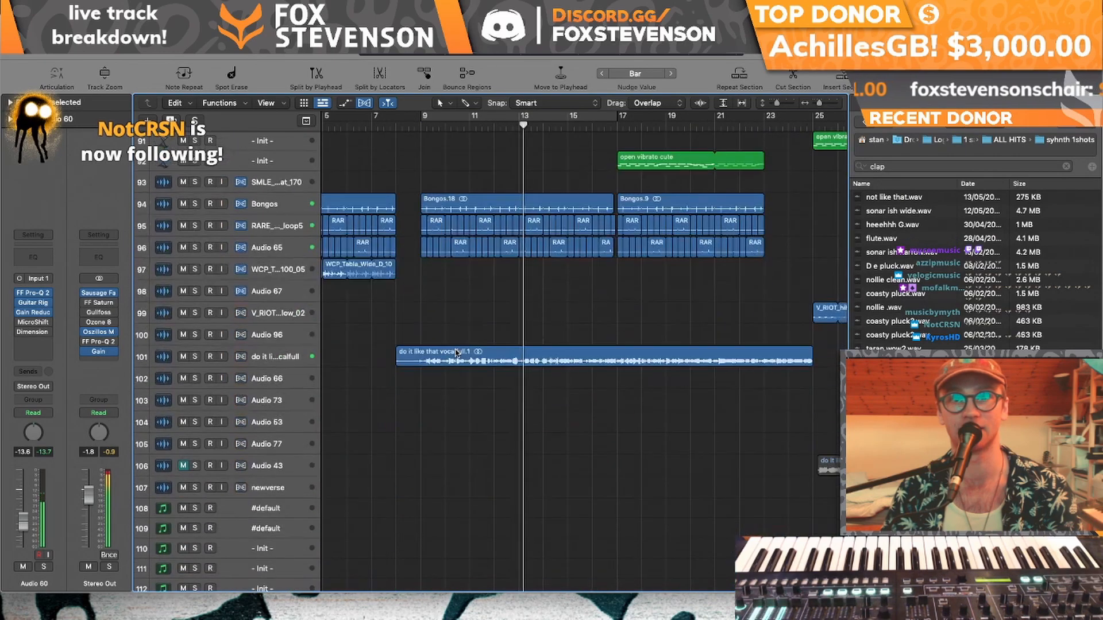
scroll(456, 353, "right", 3)
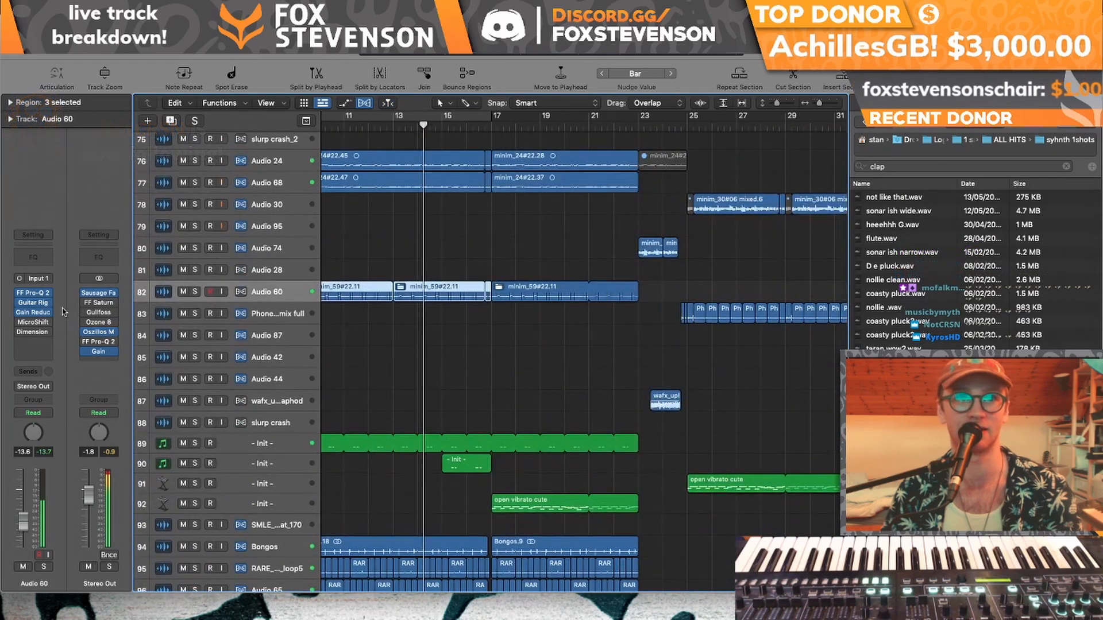
scroll(337, 319, "left", 3)
scroll(337, 319, "up", 5)
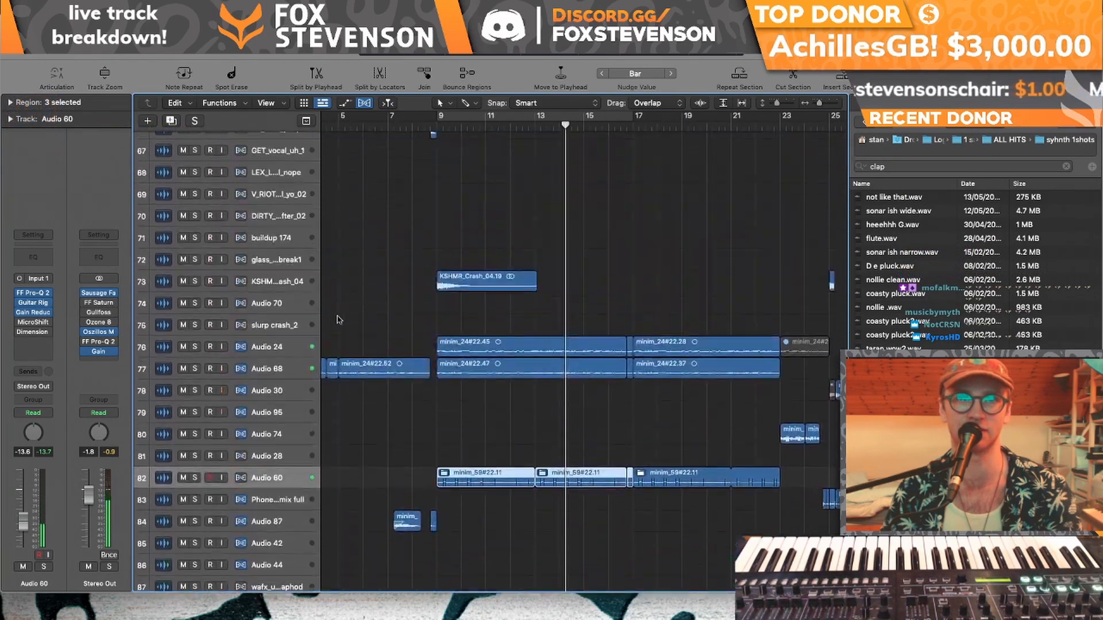
left_click(261, 341)
left_click_drag(23, 509, 24, 513)
key("space")
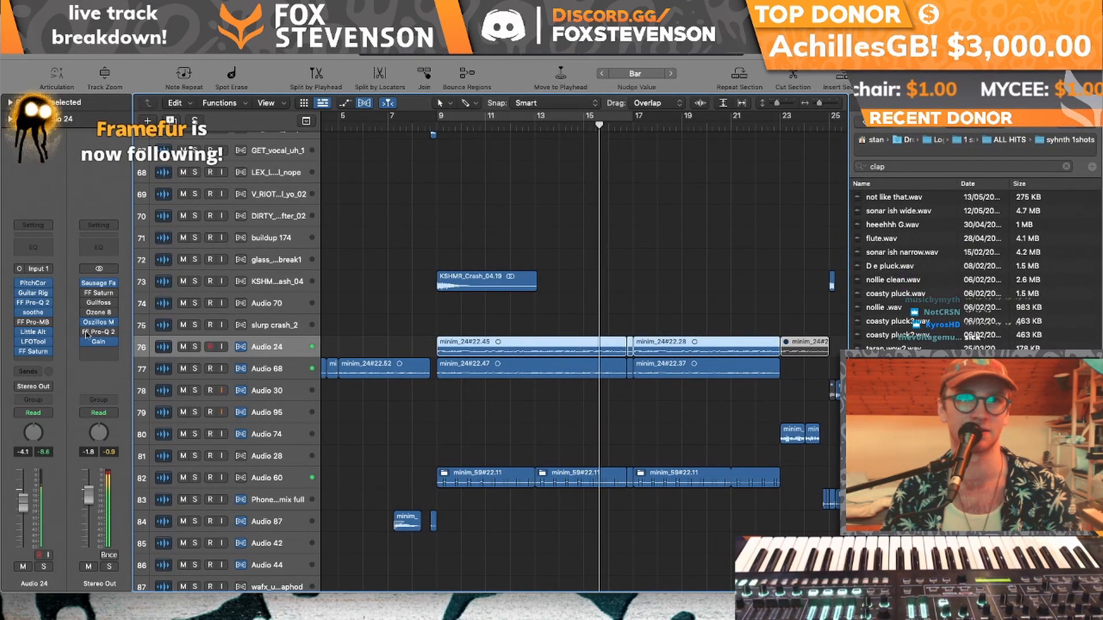
- Revert the project to its last saved version and dismiss the missing sampler instrument notice
scroll(519, 350, "down", 4)
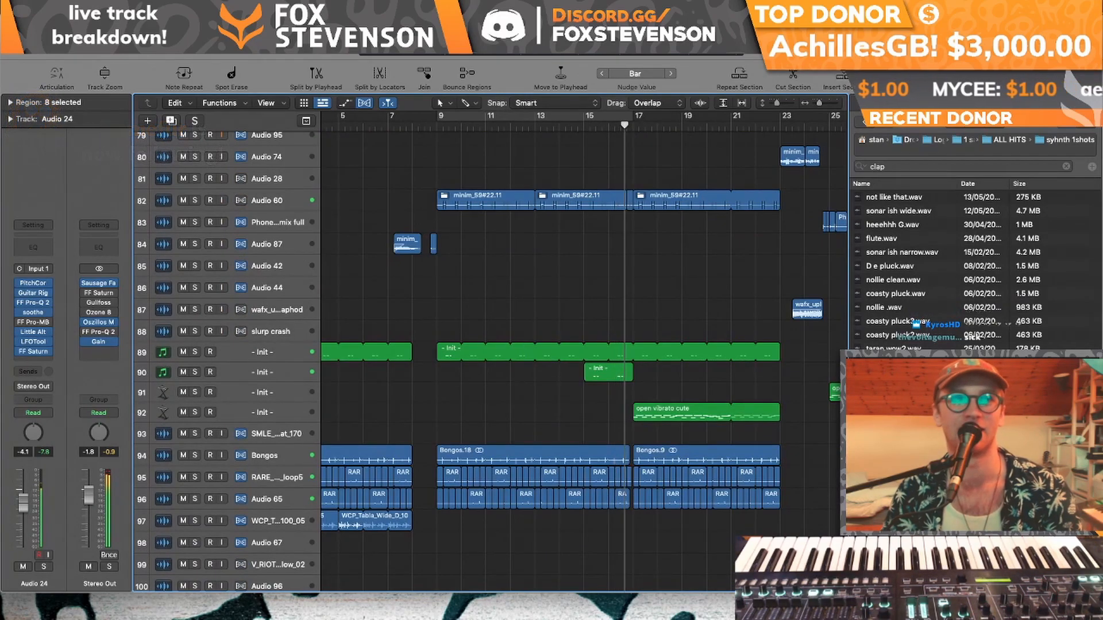
left_click(95, 45)
mouse_move(139, 56)
mouse_move(144, 135)
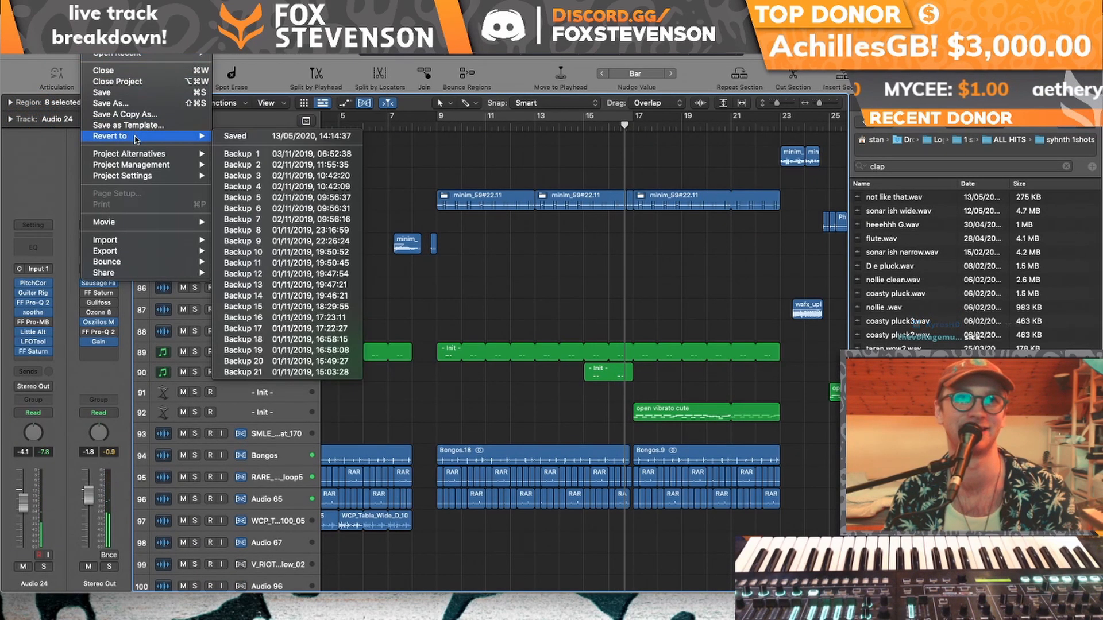
left_click(244, 141)
key("Return")
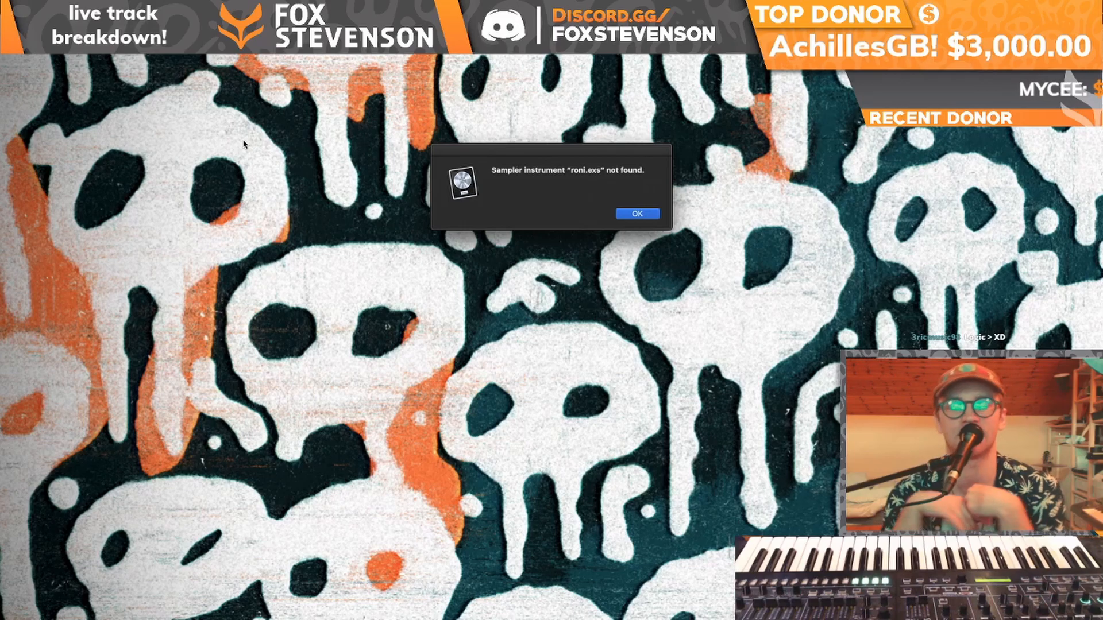
left_click(637, 214)
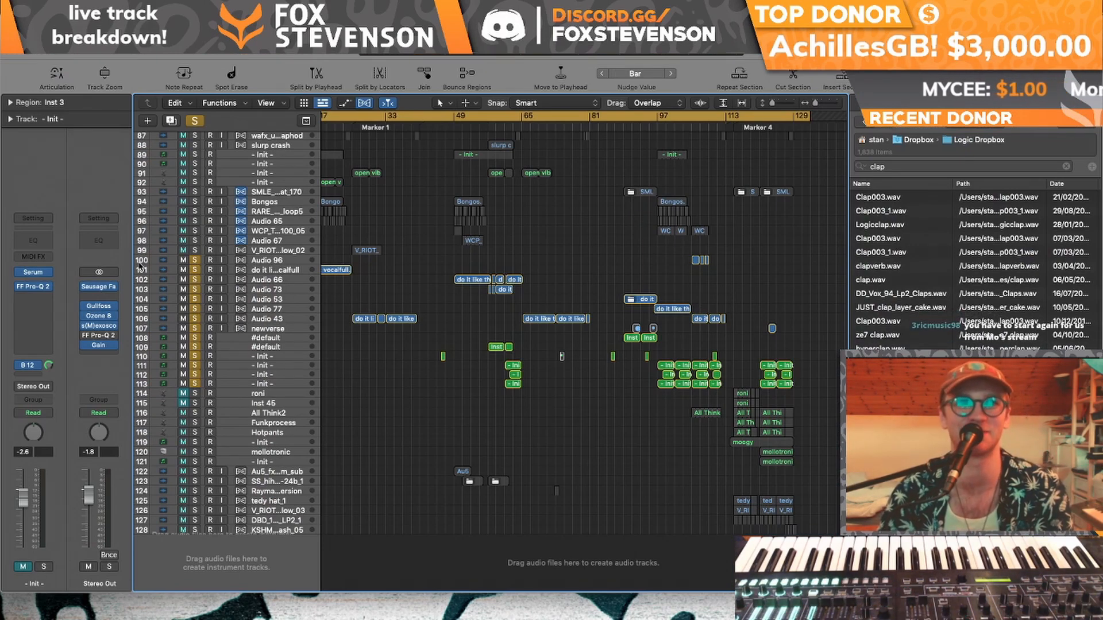
- Clear all solos and play the arrangement with the cycle range set to bars 41 to 49
left_click(193, 263)
scroll(482, 223, "up", 10)
scroll(481, 223, "left", 2)
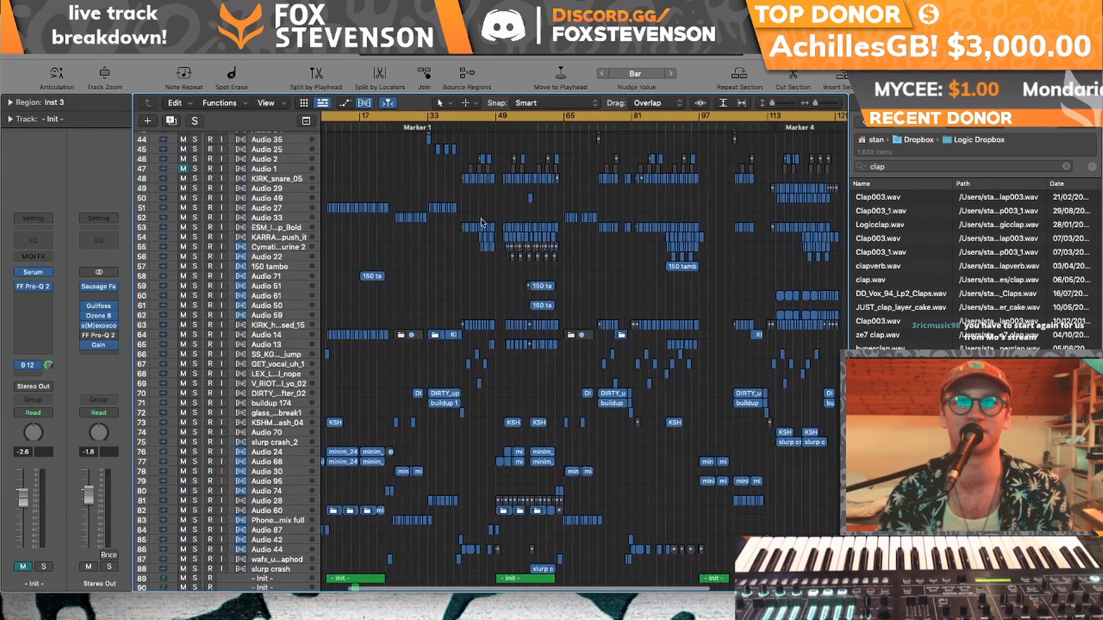
left_click_drag(463, 116, 516, 117)
key("space")
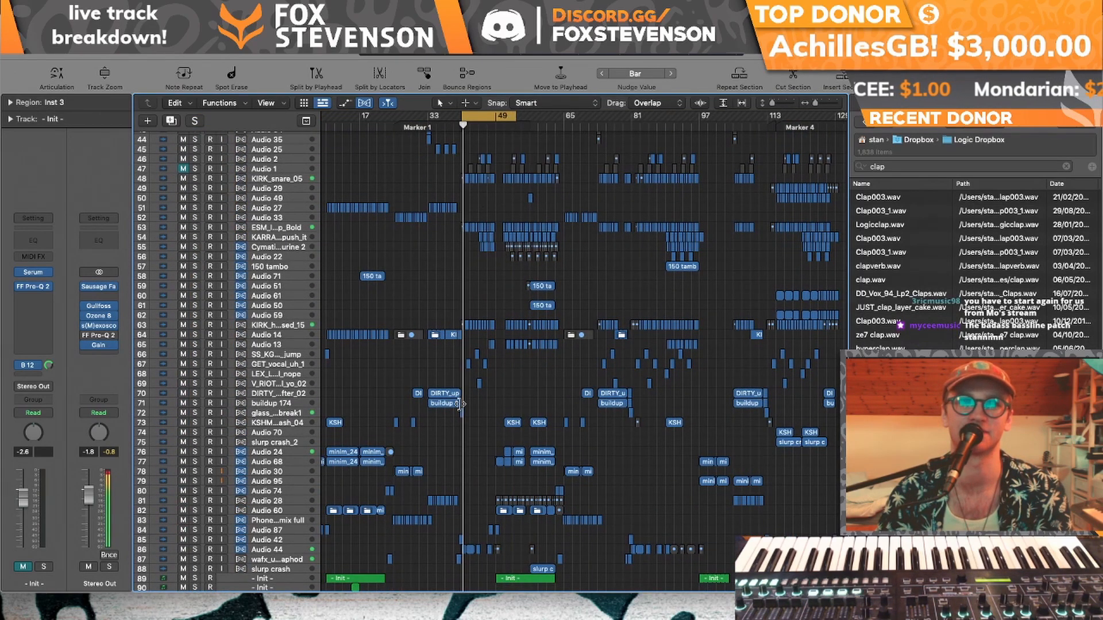
scroll(463, 119, "up", 6)
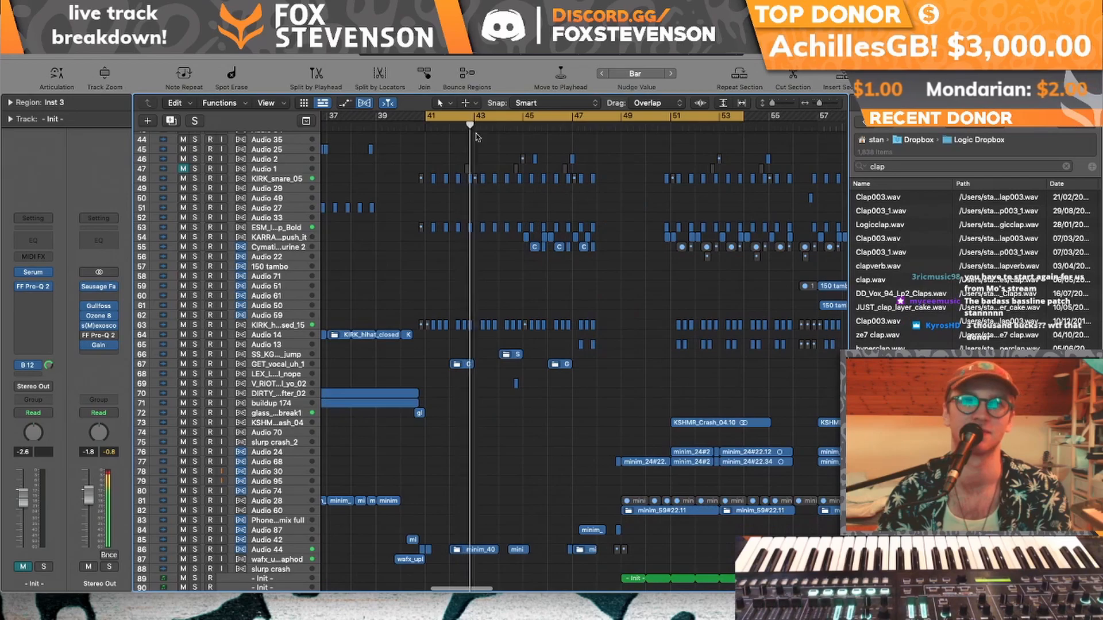
scroll(463, 116, "up", 15)
left_click_drag(743, 116, 623, 119)
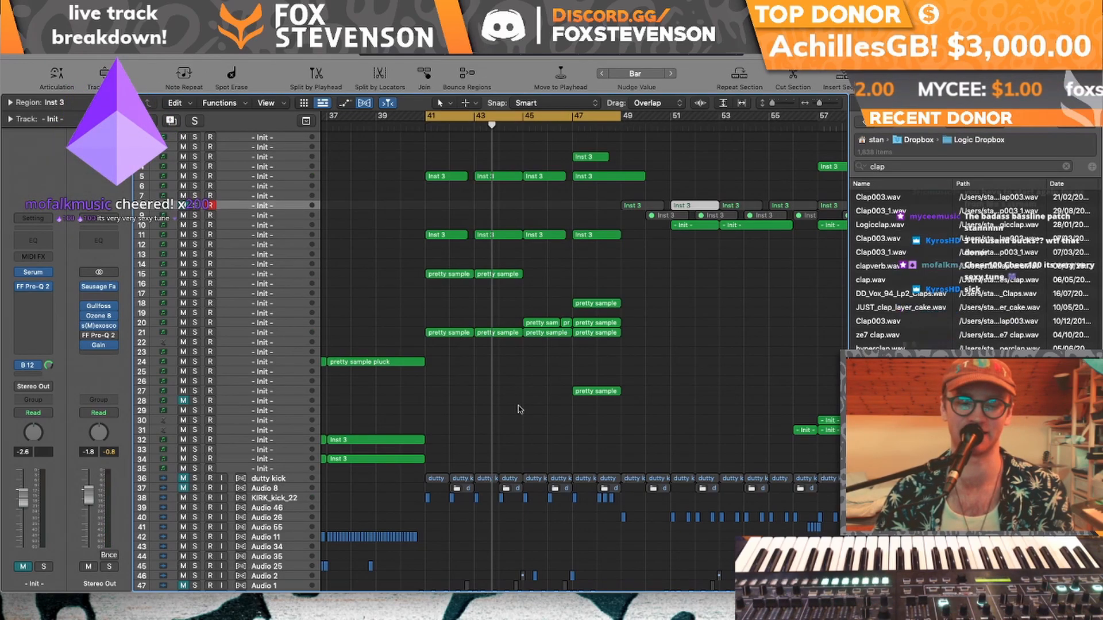
- Set the cycle range to bars 114 to 121 around Markers 3 and 4 and play that section
scroll(519, 409, "right", 15)
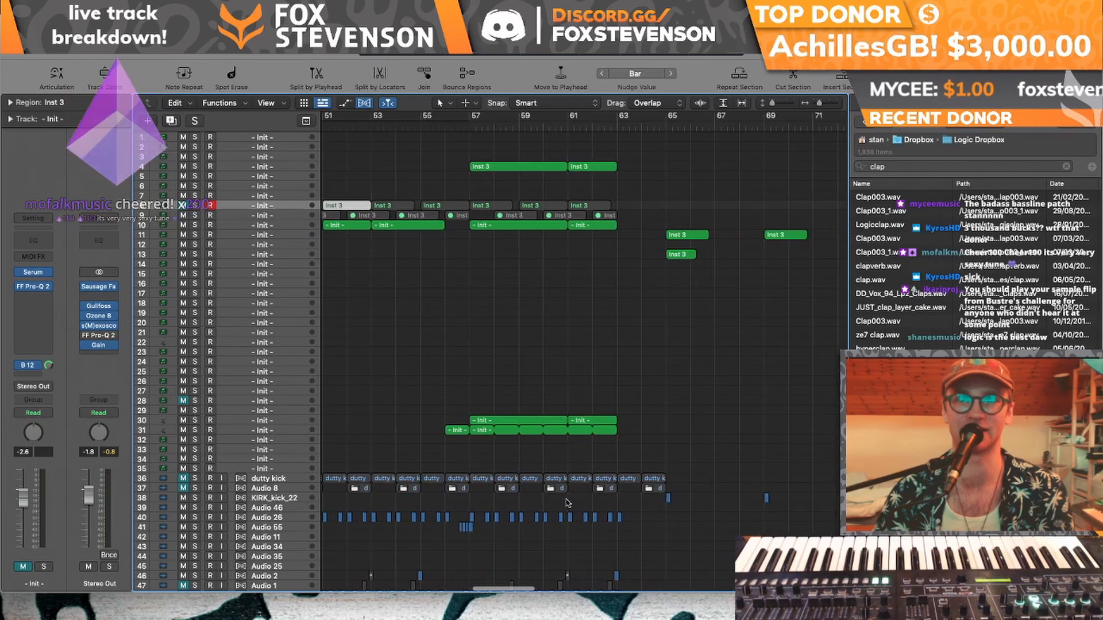
scroll(546, 460, "down", 15)
scroll(567, 504, "right", 15)
scroll(568, 503, "down", 2)
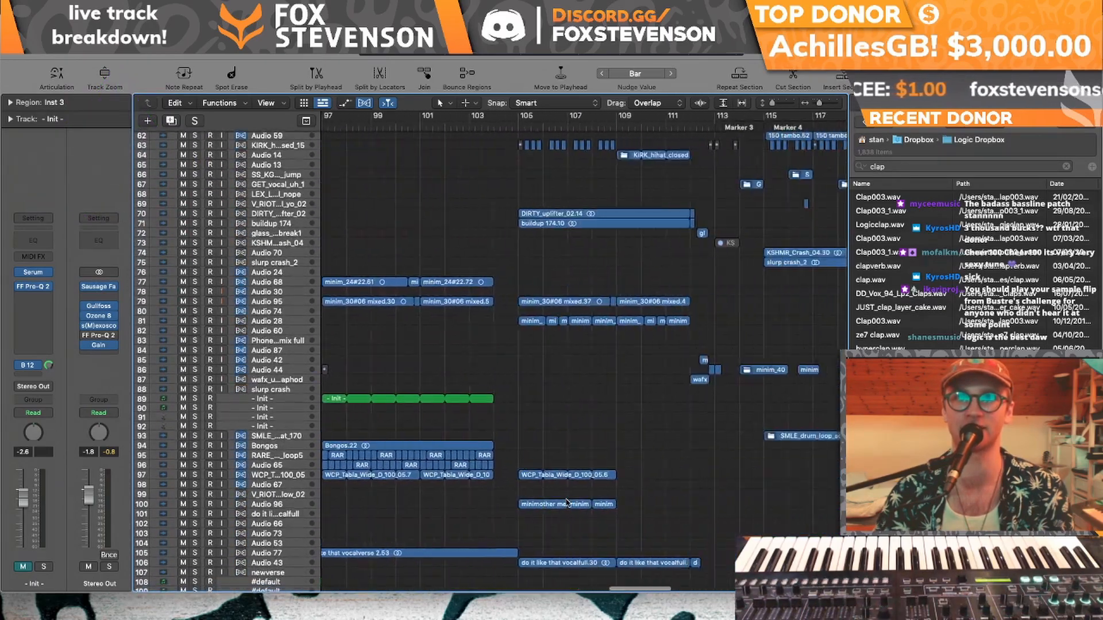
scroll(567, 503, "up", 7)
left_click_drag(595, 117, 762, 117)
key("space")
scroll(615, 322, "right", 4)
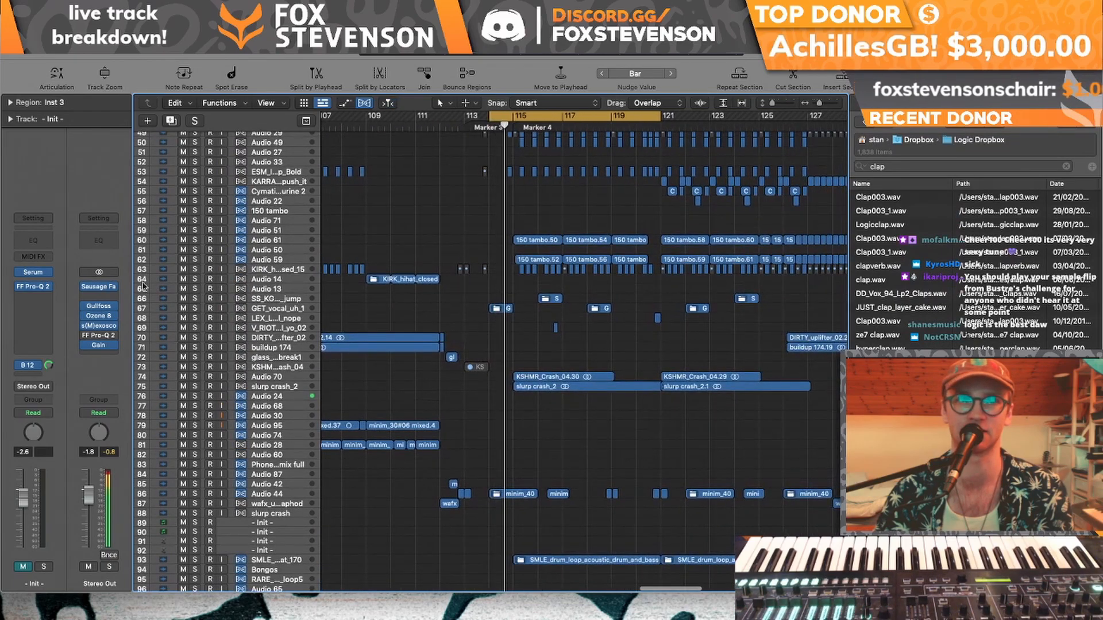
- Audition GET_vocal_uh_1 and Audio 44 soloed one after the other, removing each solo again
left_click(195, 309)
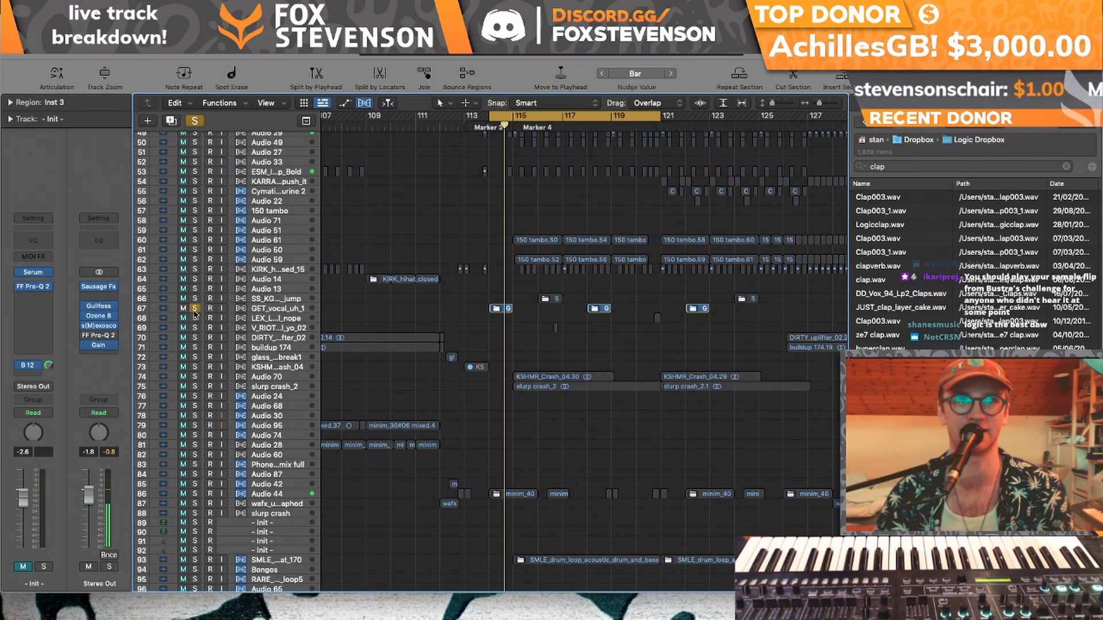
left_click(286, 310)
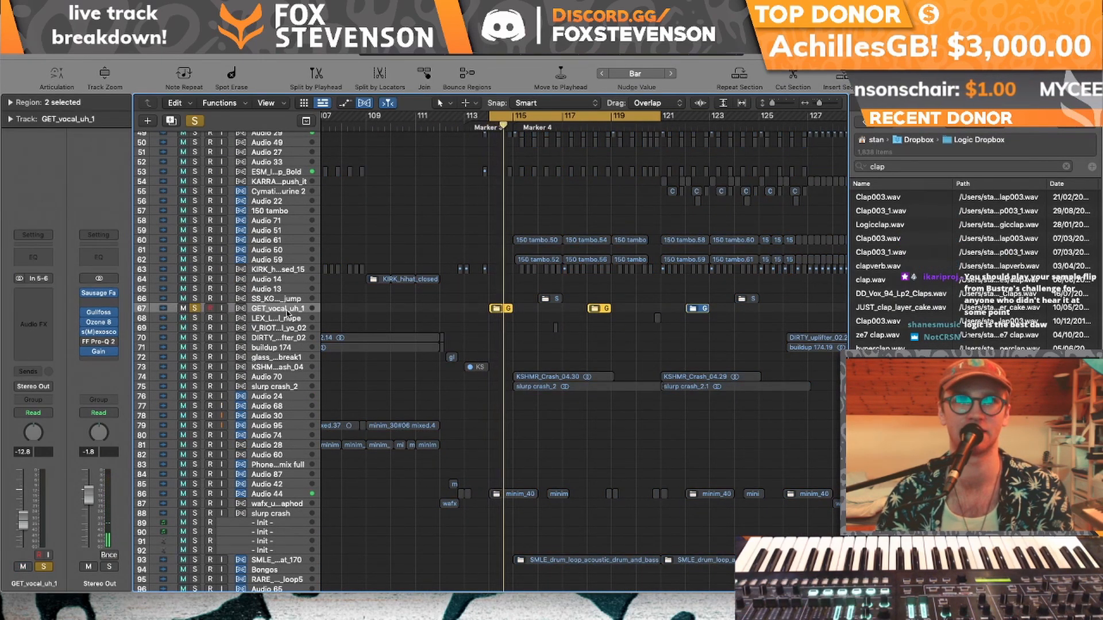
left_click(195, 309)
scroll(487, 364, "up", 15)
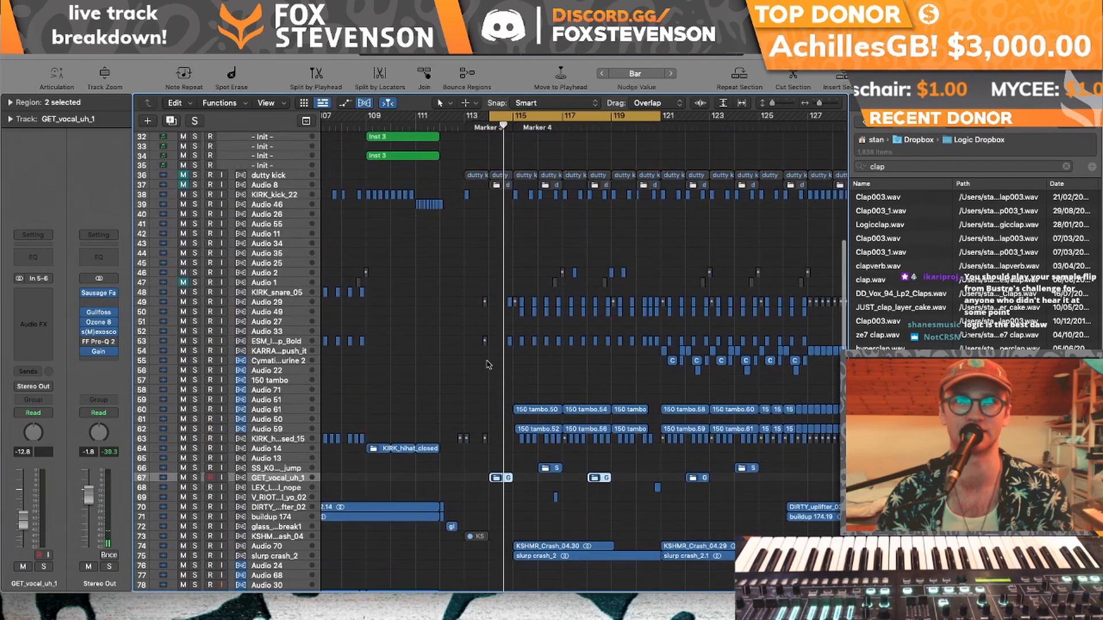
scroll(487, 364, "down", 15)
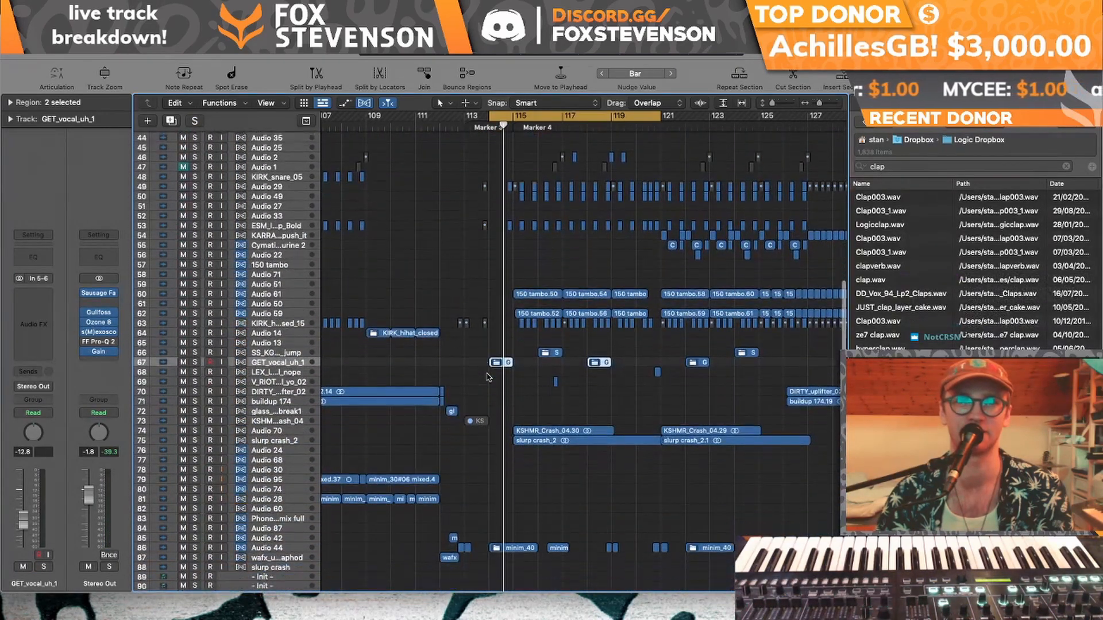
left_click(195, 470)
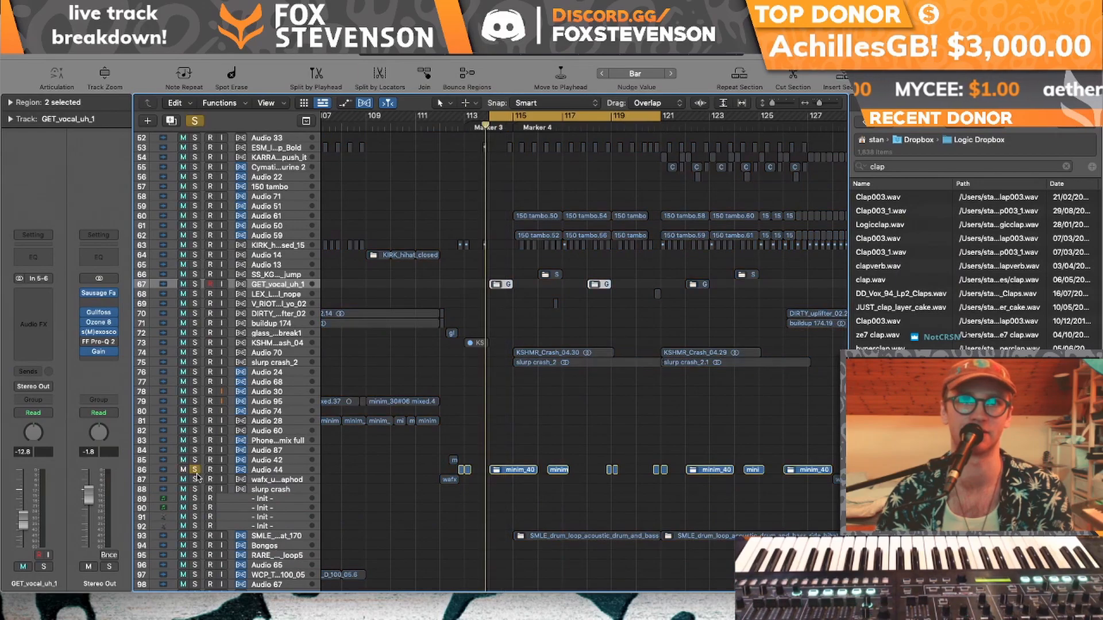
left_click(195, 470)
- Solo and select instrument track 12, with the cycle range shortened to bars 114 to 115
scroll(476, 372, "down", 8)
scroll(475, 372, "down", 2)
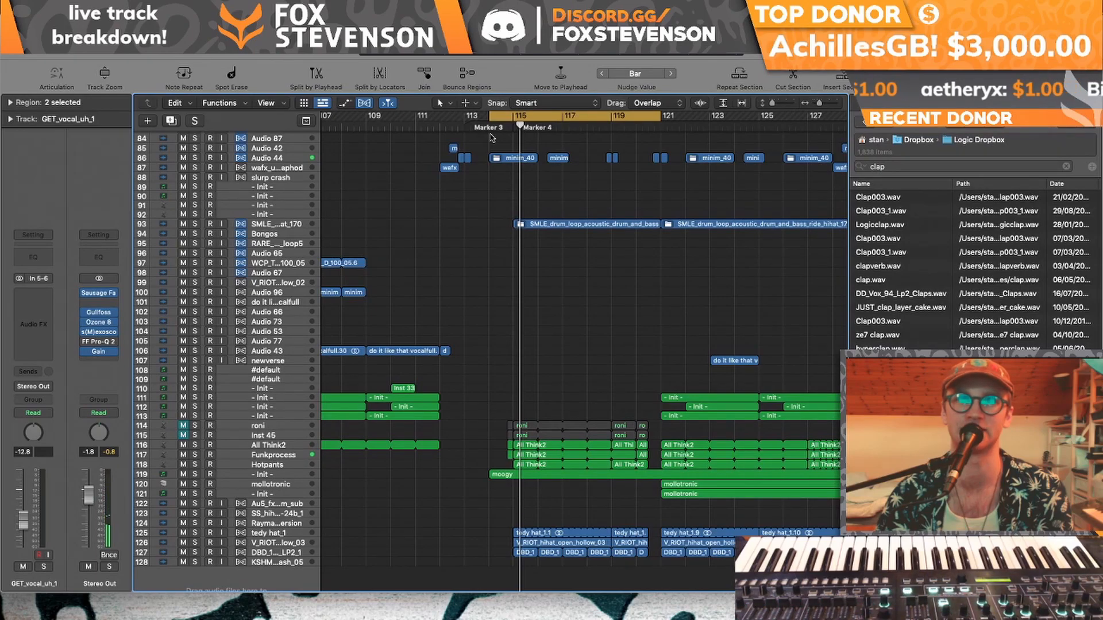
scroll(491, 138, "up", 20)
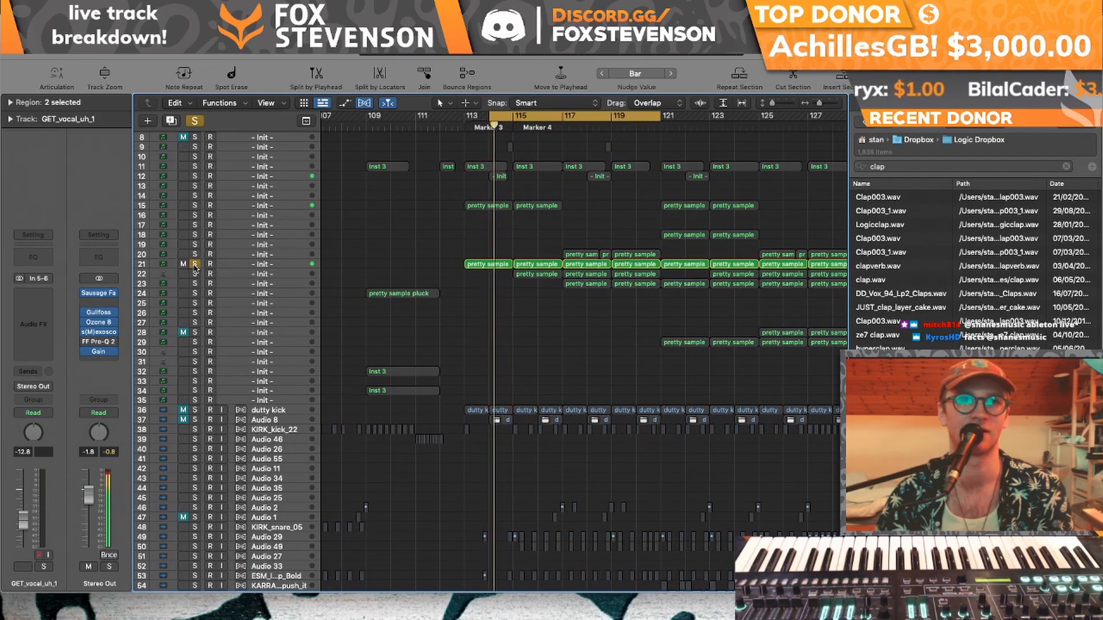
left_click(195, 176)
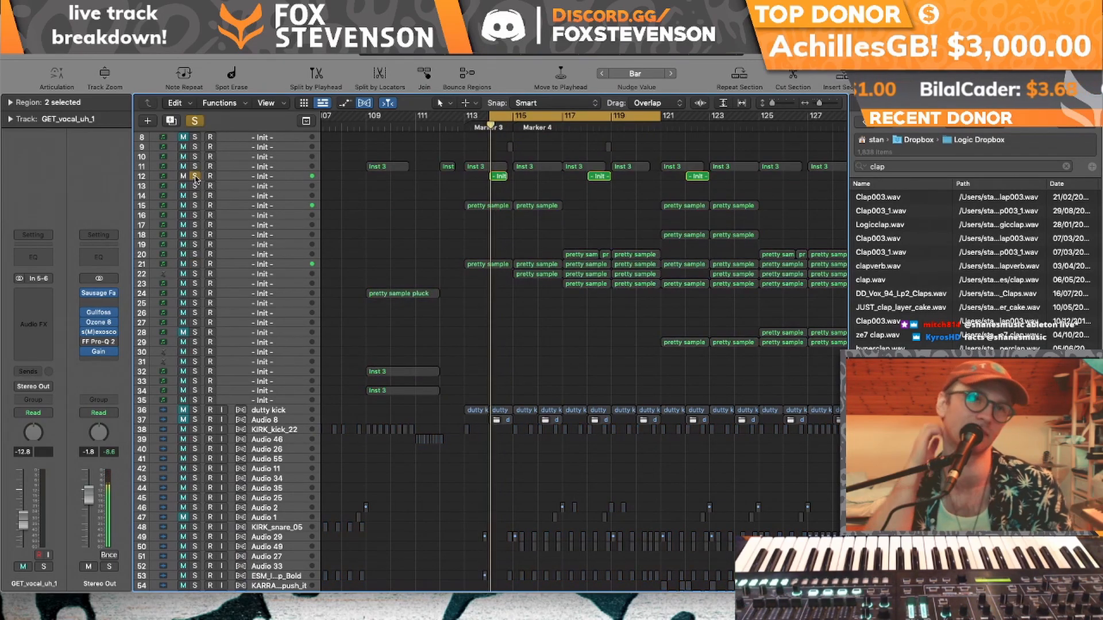
left_click_drag(659, 115, 521, 118)
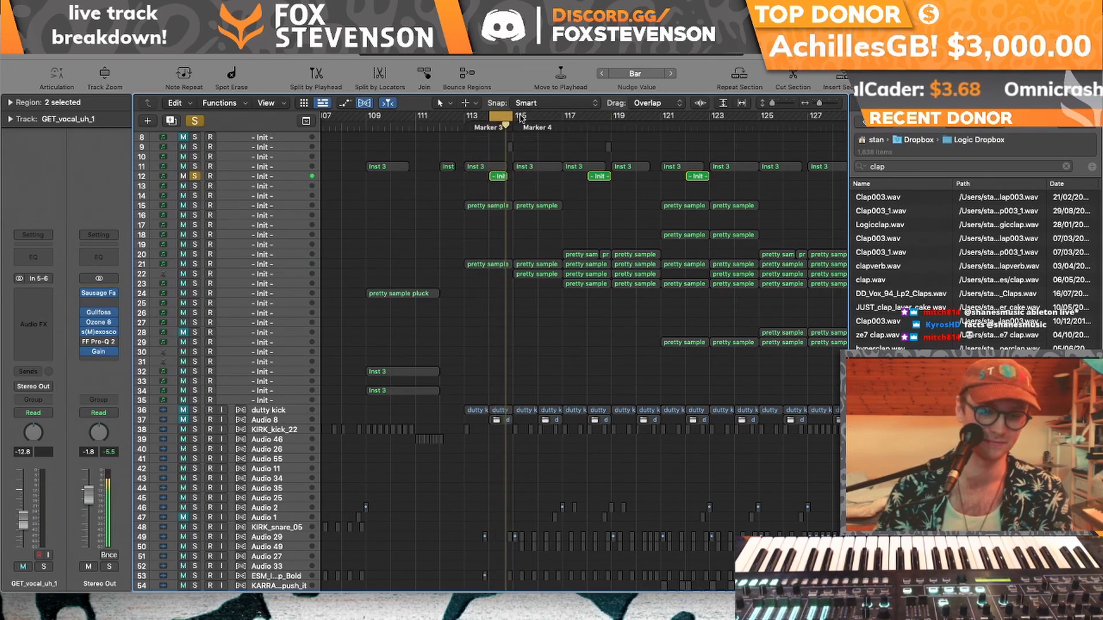
left_click(280, 180)
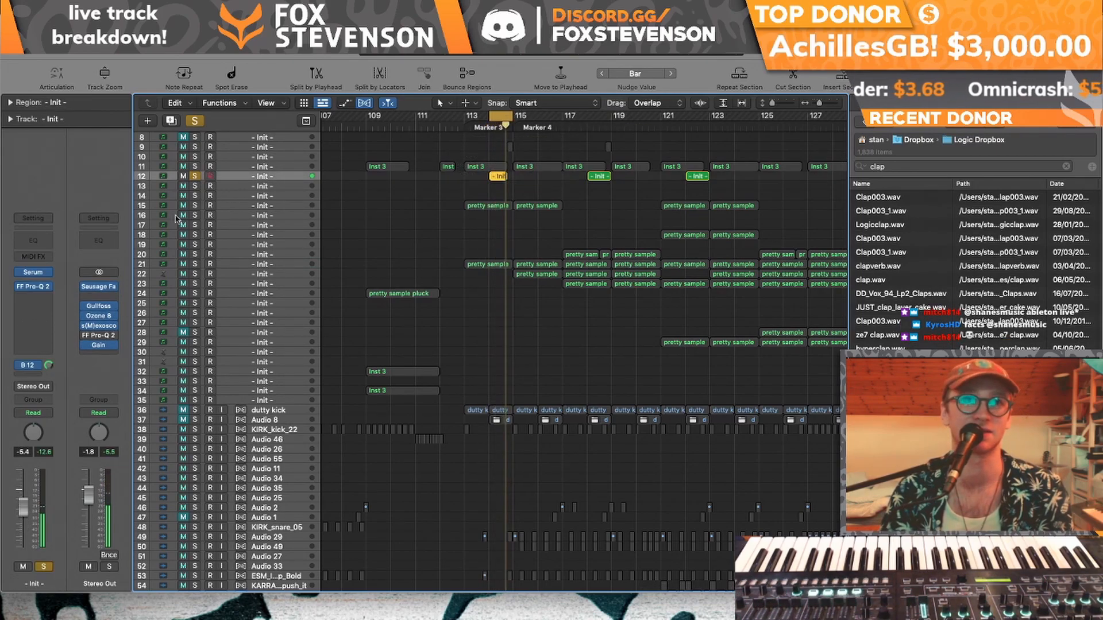
- Examine Serum and FF Pro-Q 2 on track 12, including Serum's FX distortion, and close the plug-ins
left_click(32, 273)
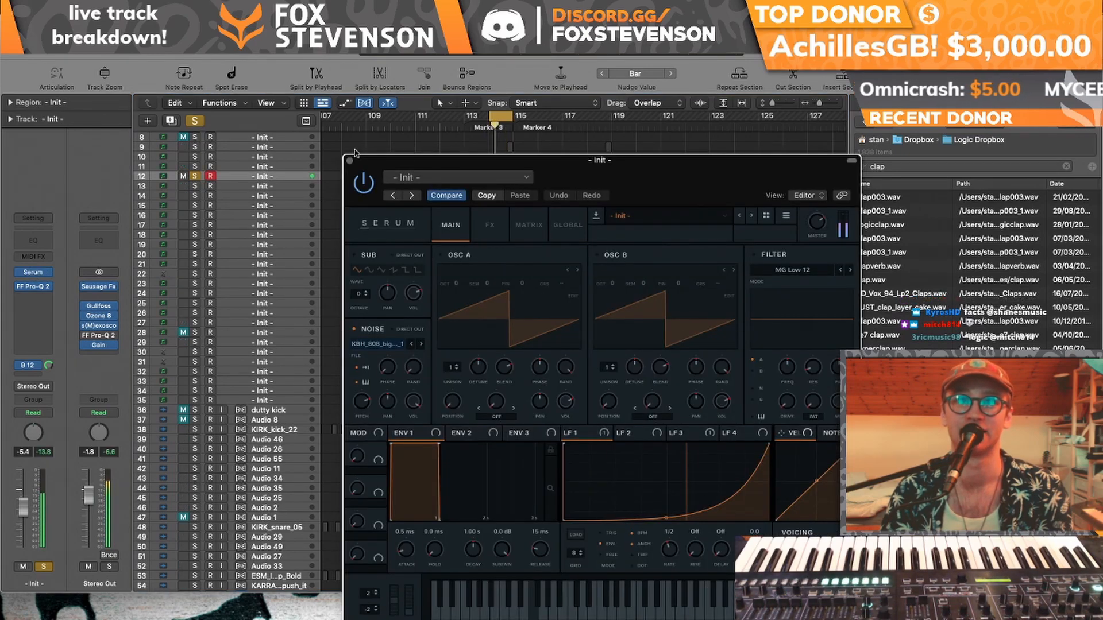
left_click(32, 272)
left_click(32, 287)
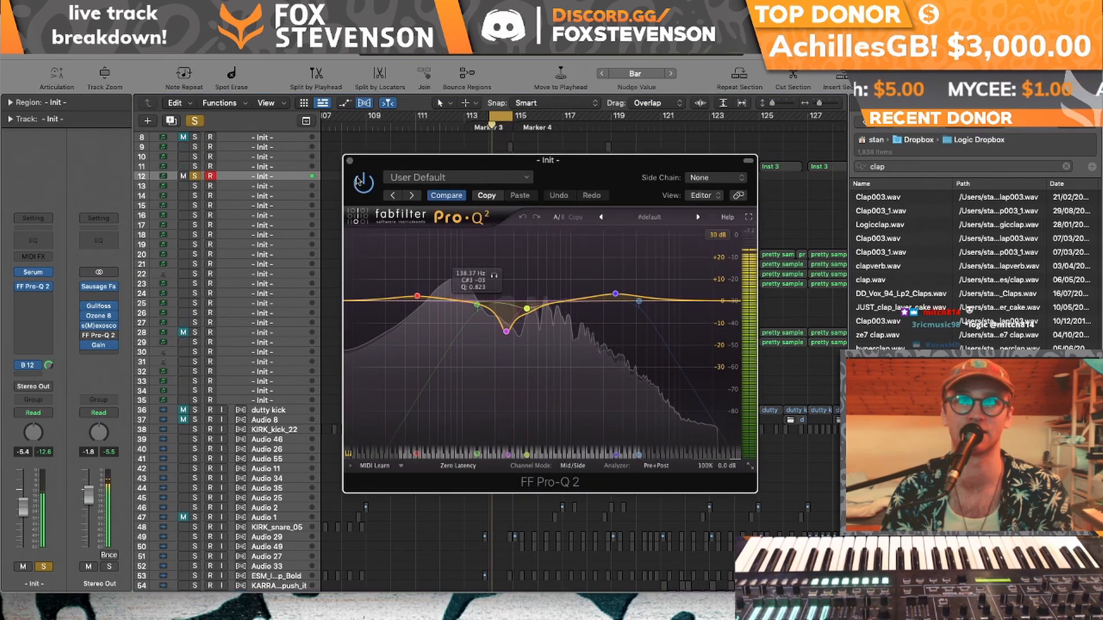
left_click(349, 160)
left_click(35, 273)
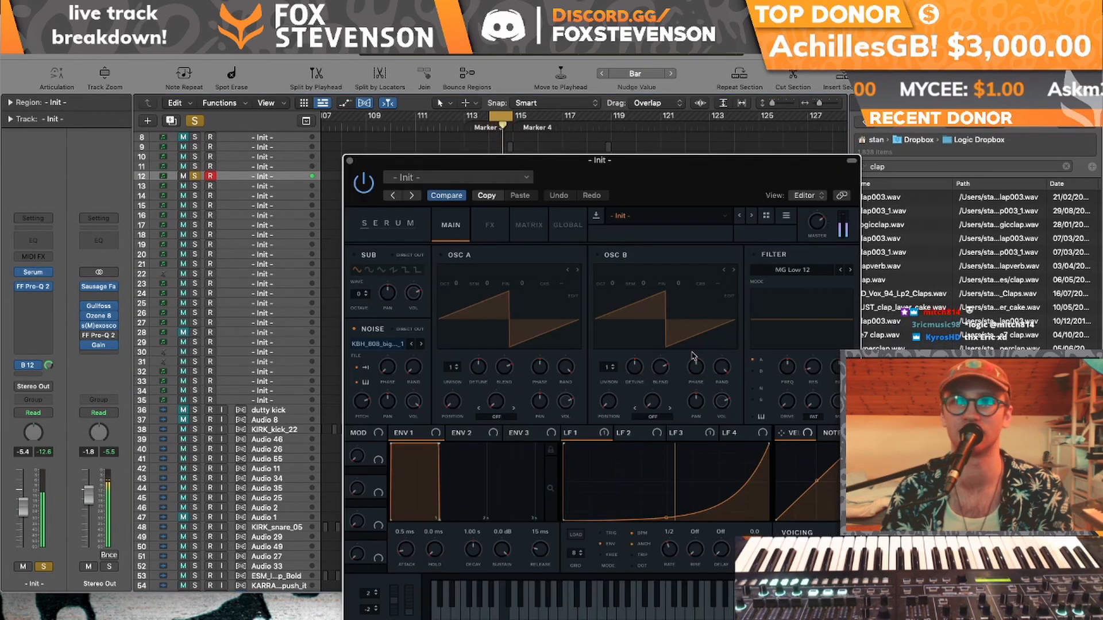
left_click(487, 227)
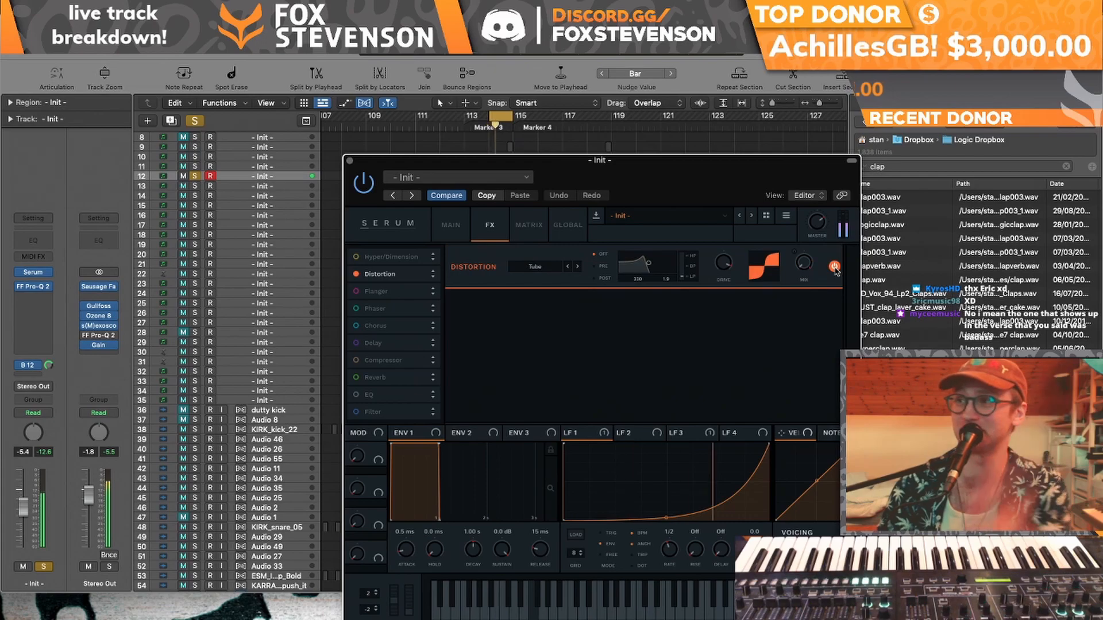
left_click(349, 161)
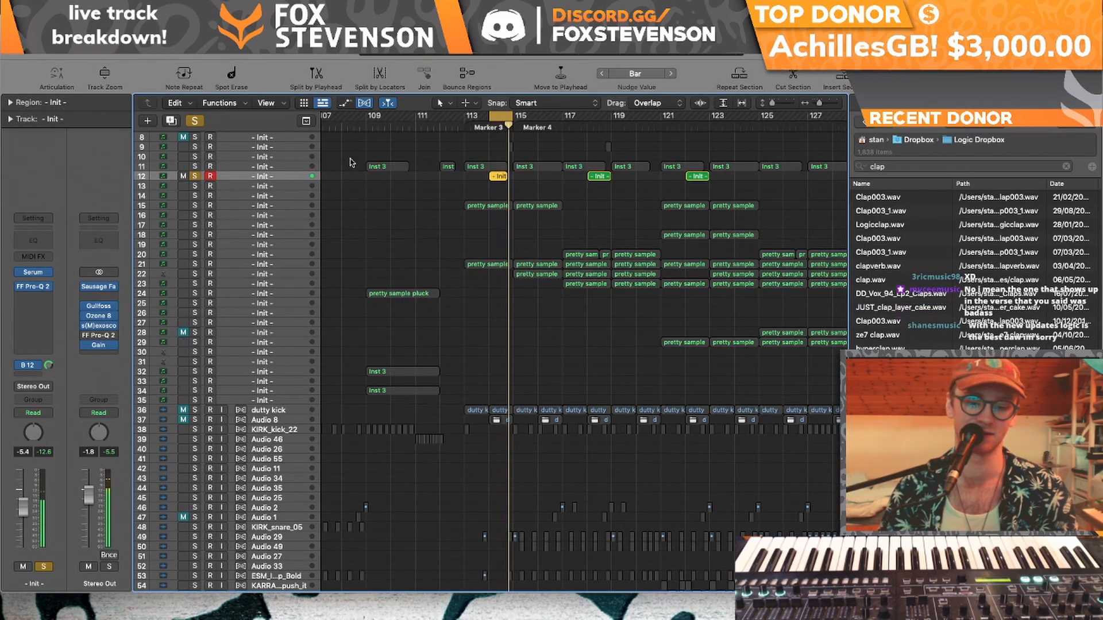
- Clear the solo and place the playhead just before bar 17 in the opening section
key("x")
key("x")
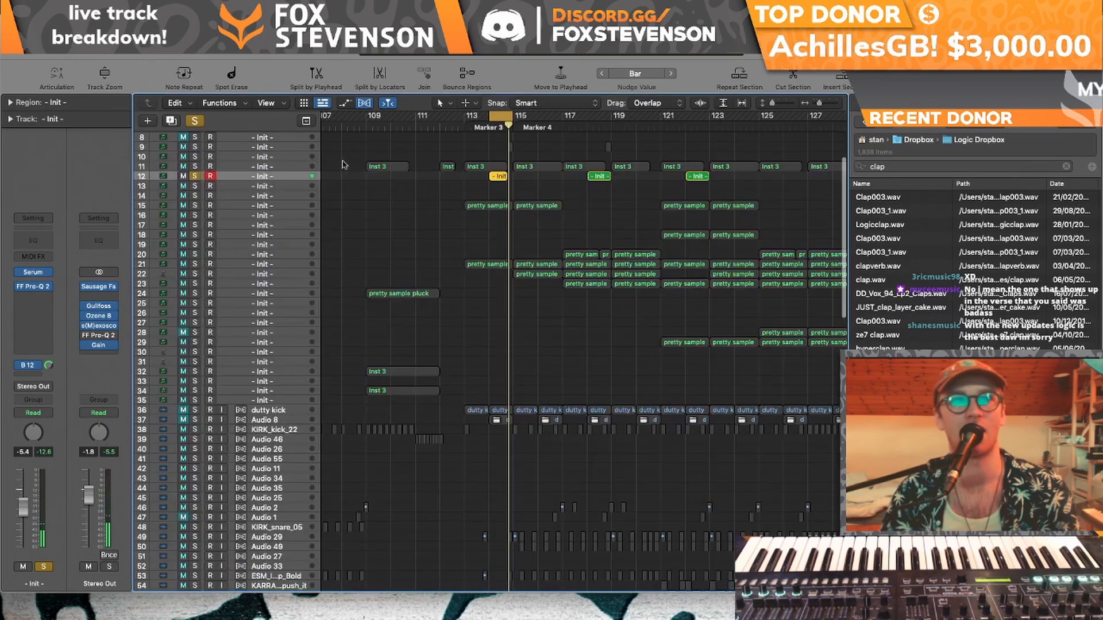
left_click(194, 120)
scroll(446, 263, "left", 20)
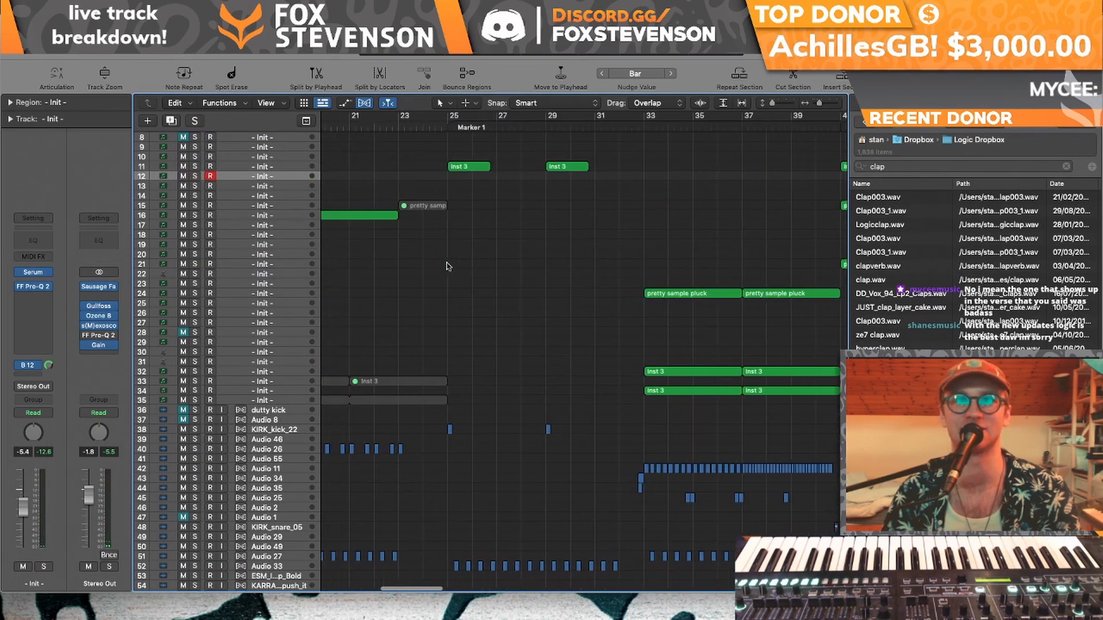
scroll(447, 266, "down", 20)
scroll(448, 266, "left", 8)
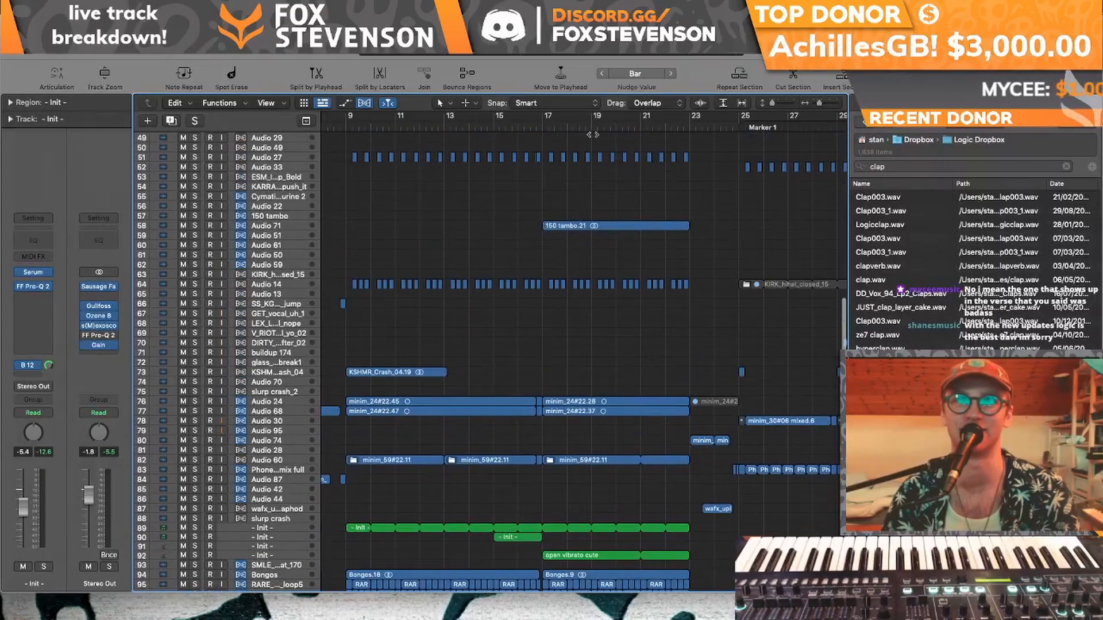
left_click(539, 128)
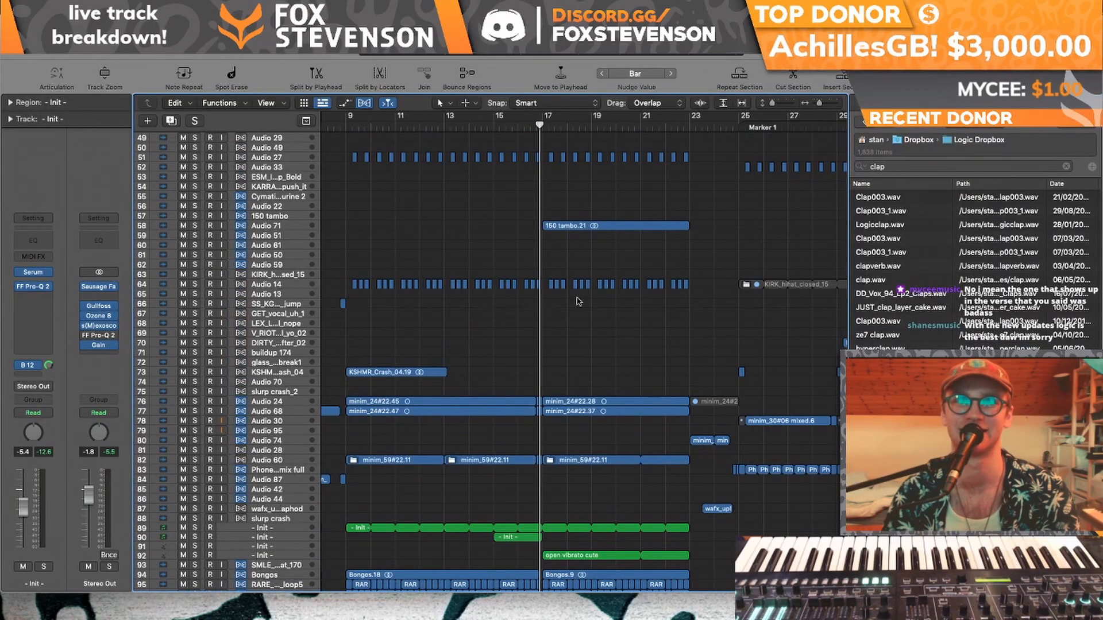
- Solo track 92 with the open vibrato cute region, cycling bars 17 to 21, and bypass its entire effect chain
left_click(194, 556)
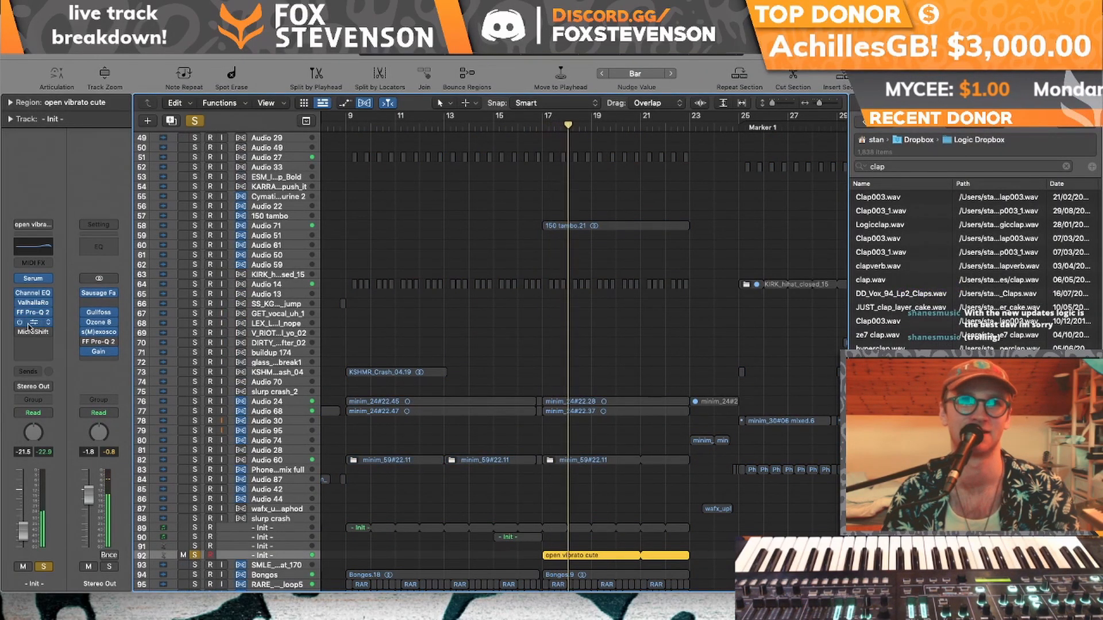
key("super+u")
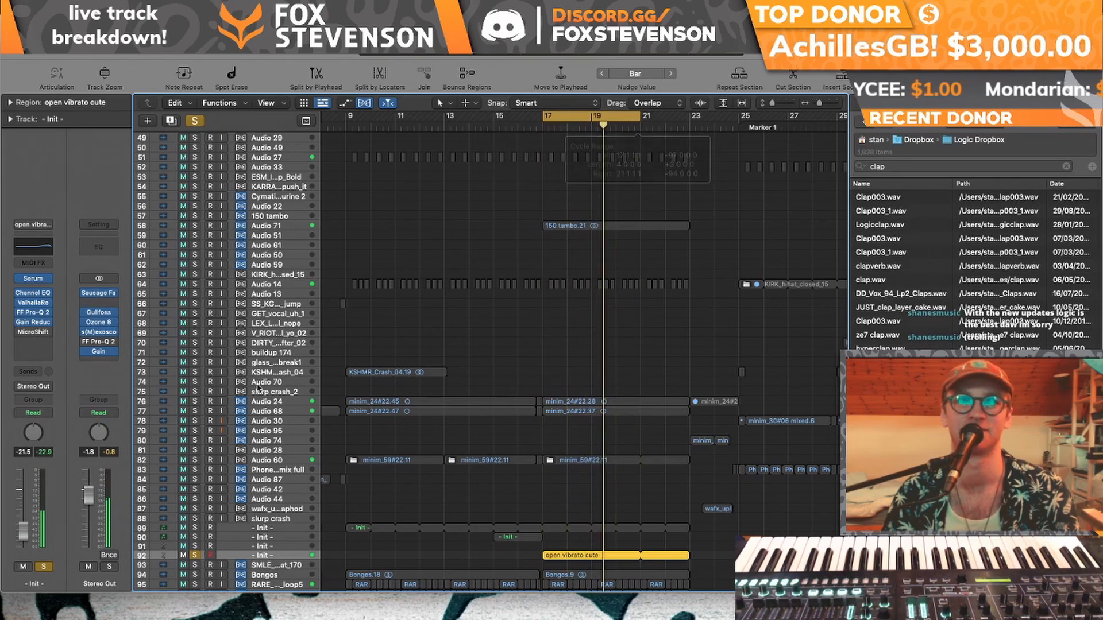
left_click(36, 311)
left_click(22, 316)
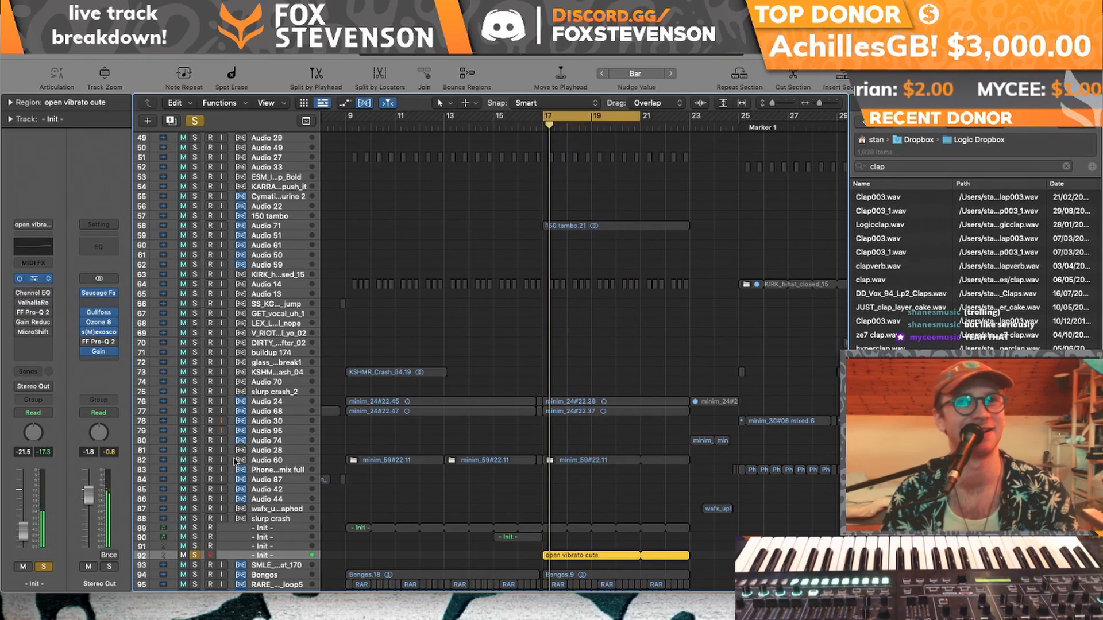
- Open Serum on track 92 and view Oscillator A's wavetable in the table editor
left_click(34, 279)
left_click_drag(670, 179, 595, 107)
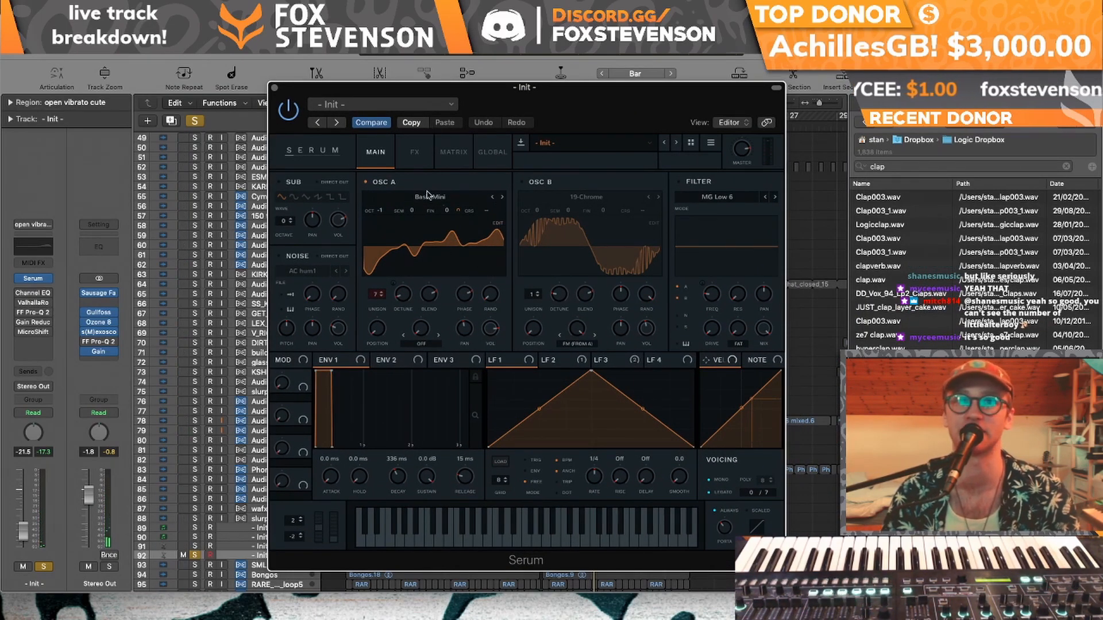
left_click(497, 225)
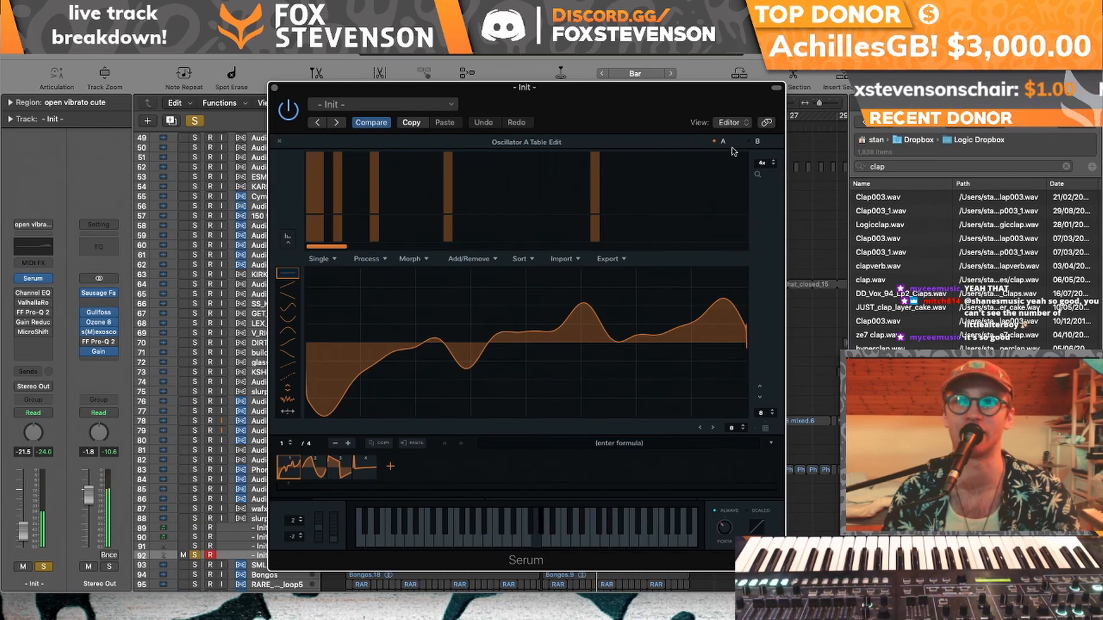
- Leave the wavetable editor, compare the sound with Serum's FX distortion off and on, and close Serum
left_click(279, 142)
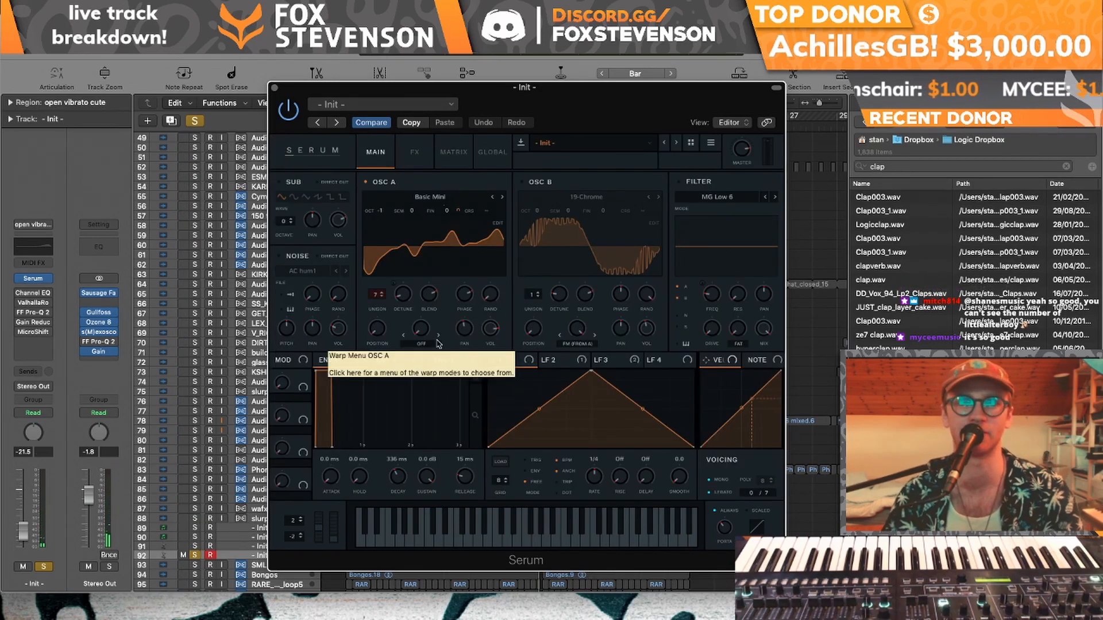
left_click(414, 148)
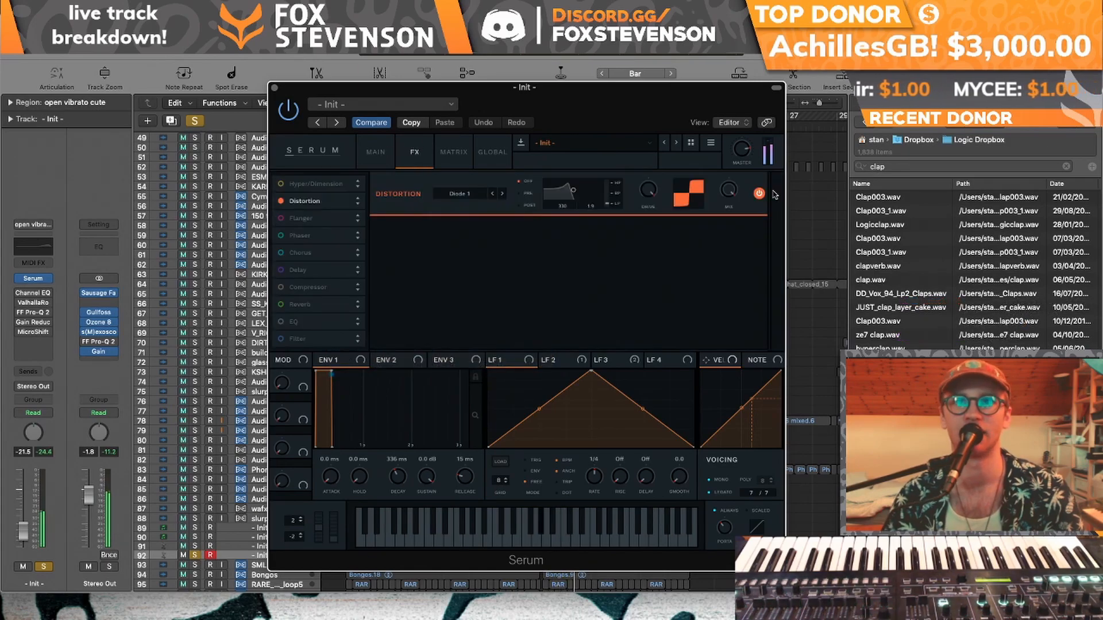
left_click(758, 194)
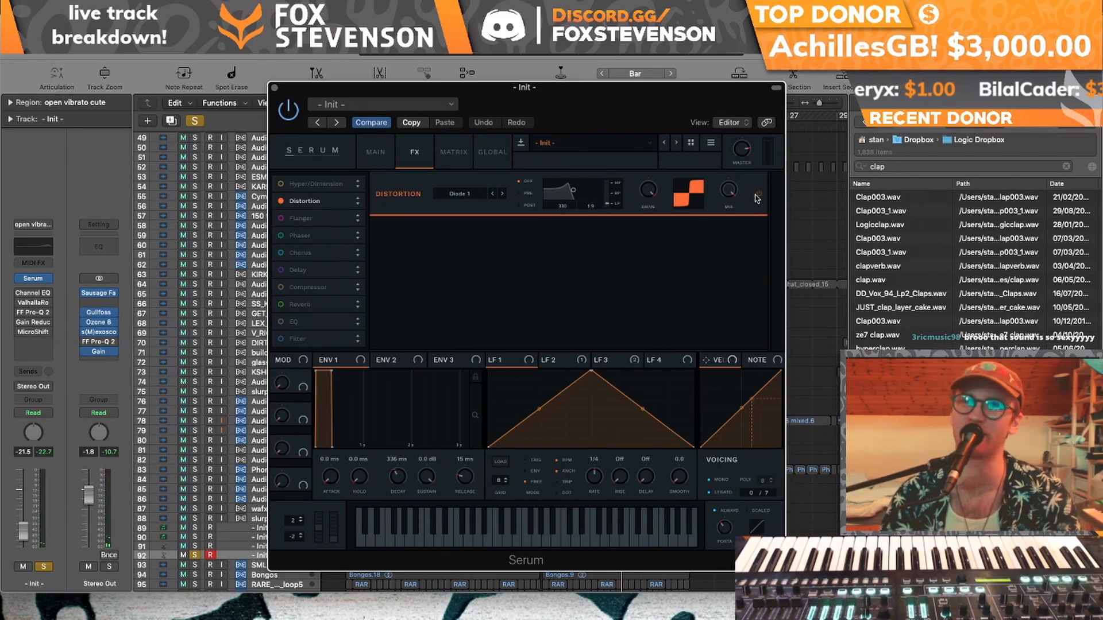
left_click(756, 196)
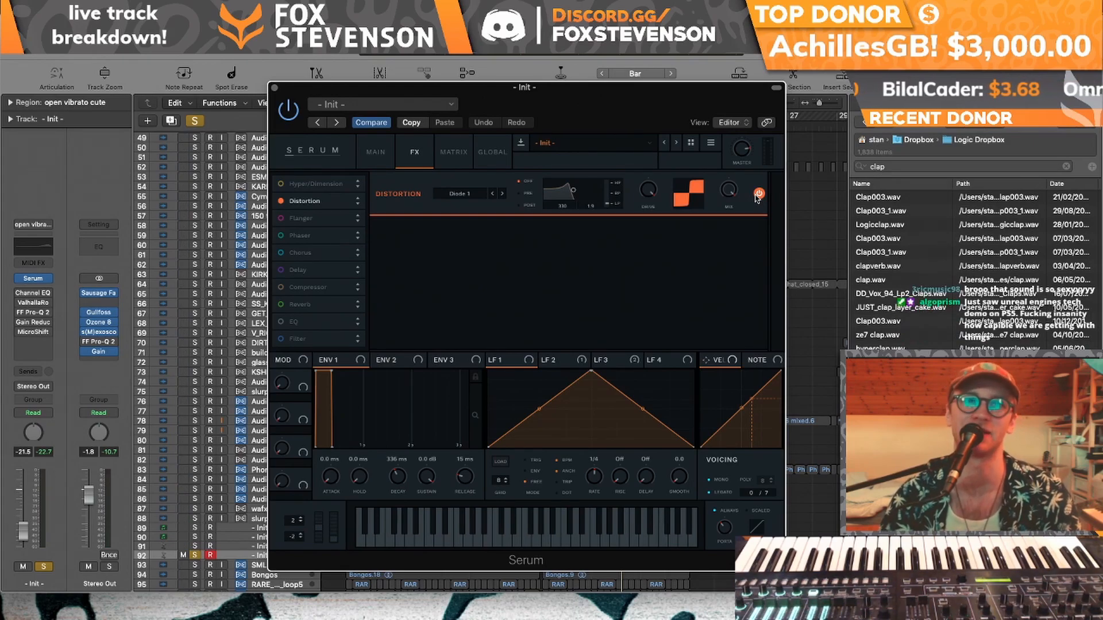
left_click(274, 87)
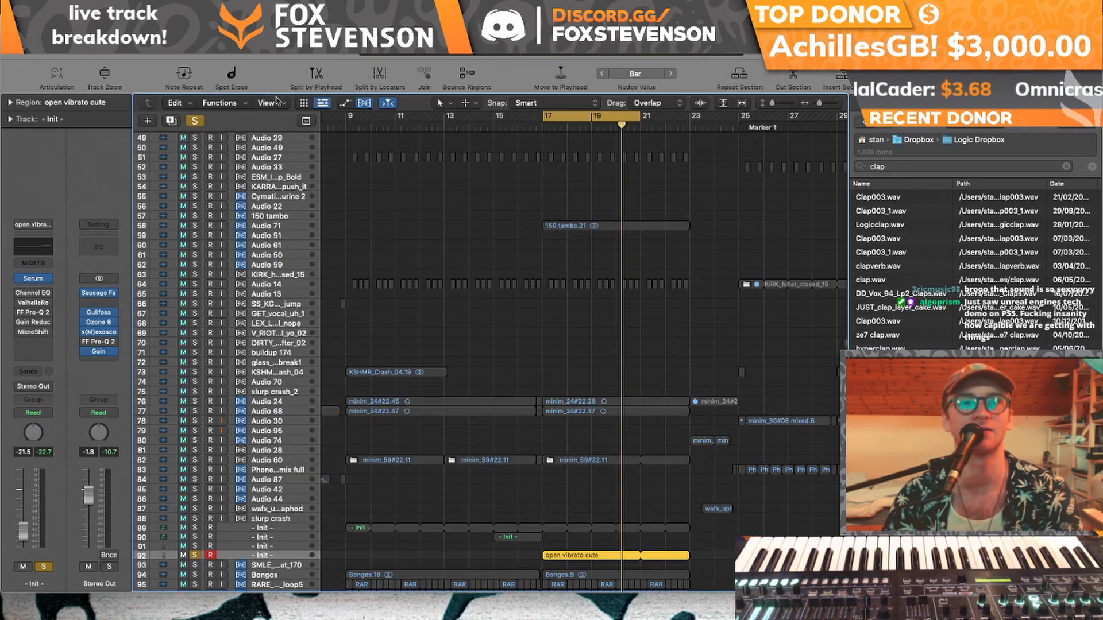
- Select the Audio 14 hi-hat track, set the cycle range to bars 9 to 11, and start playback from bar 9
left_click(305, 284)
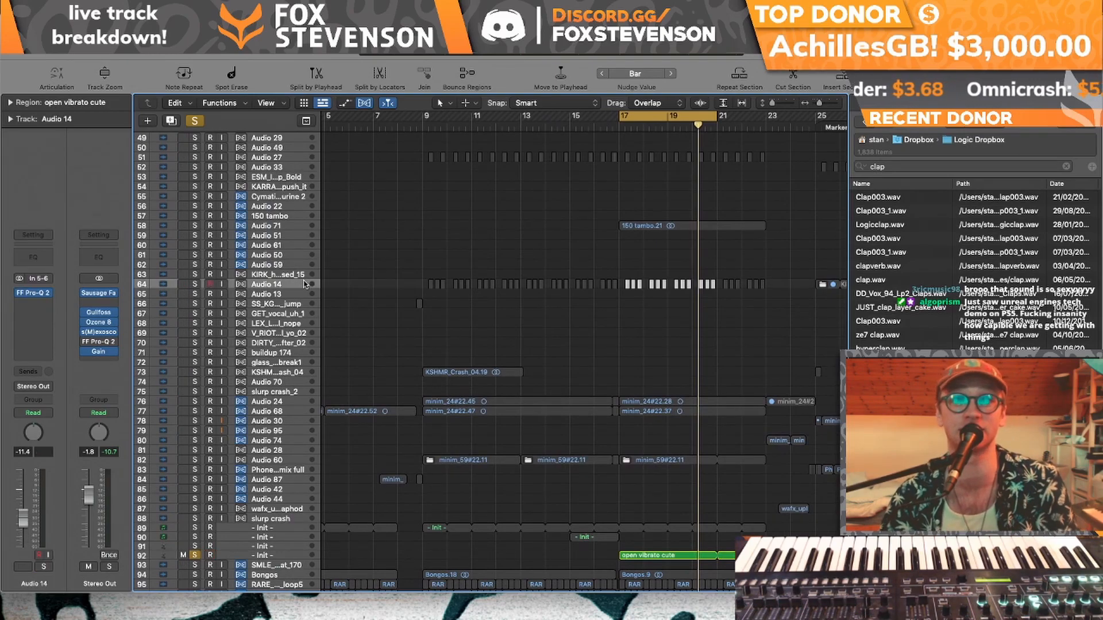
left_click_drag(427, 125, 471, 123)
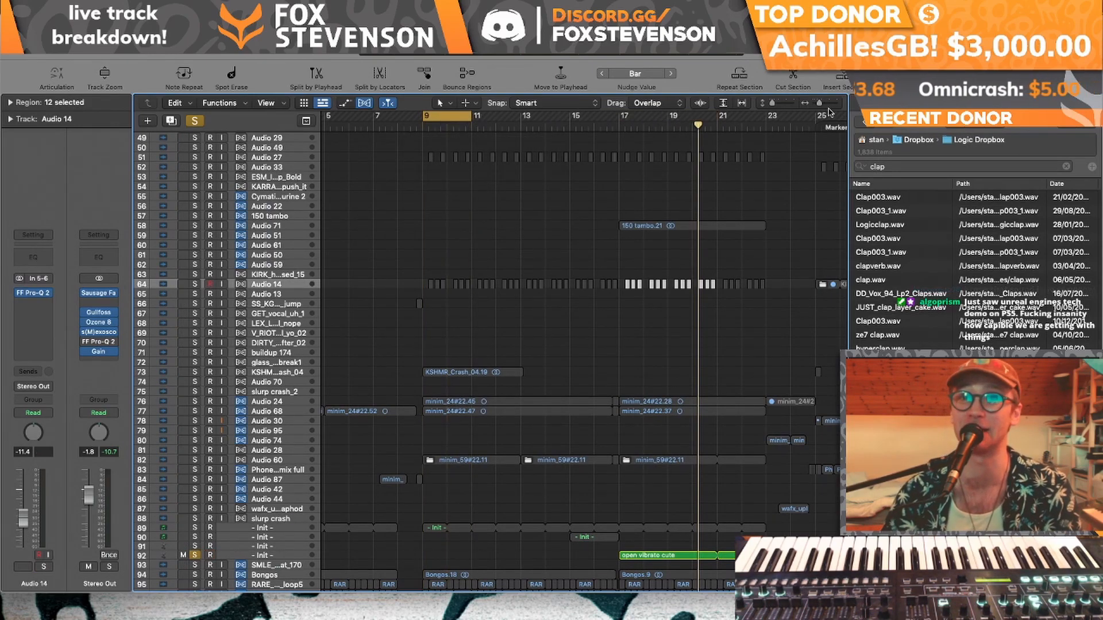
left_click_drag(820, 104, 826, 103)
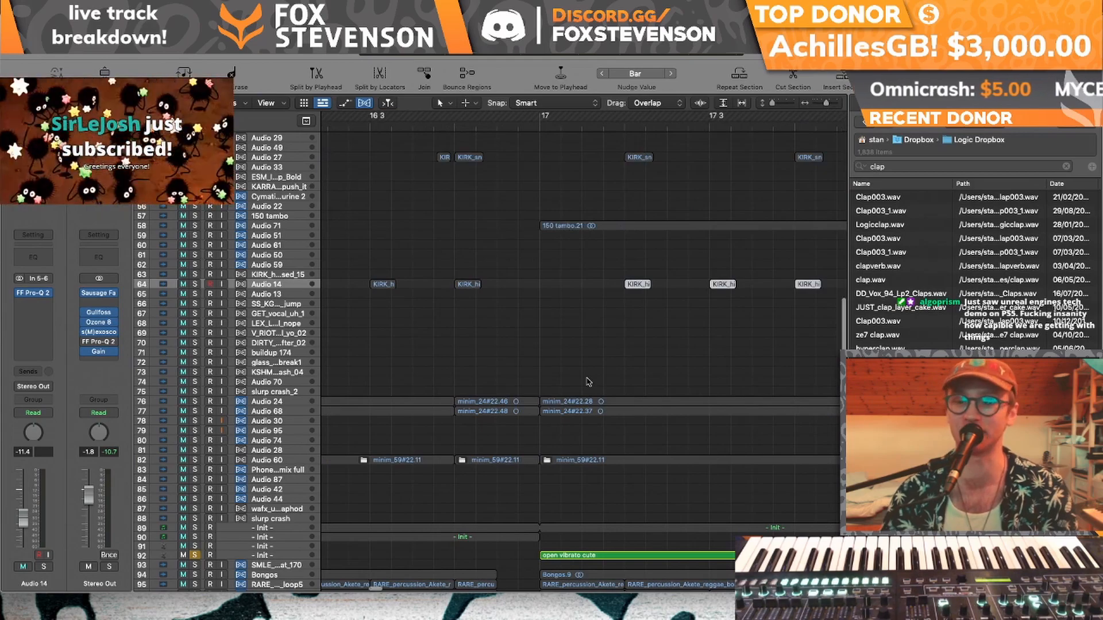
scroll(589, 382, "left", 15)
scroll(589, 382, "left", 3)
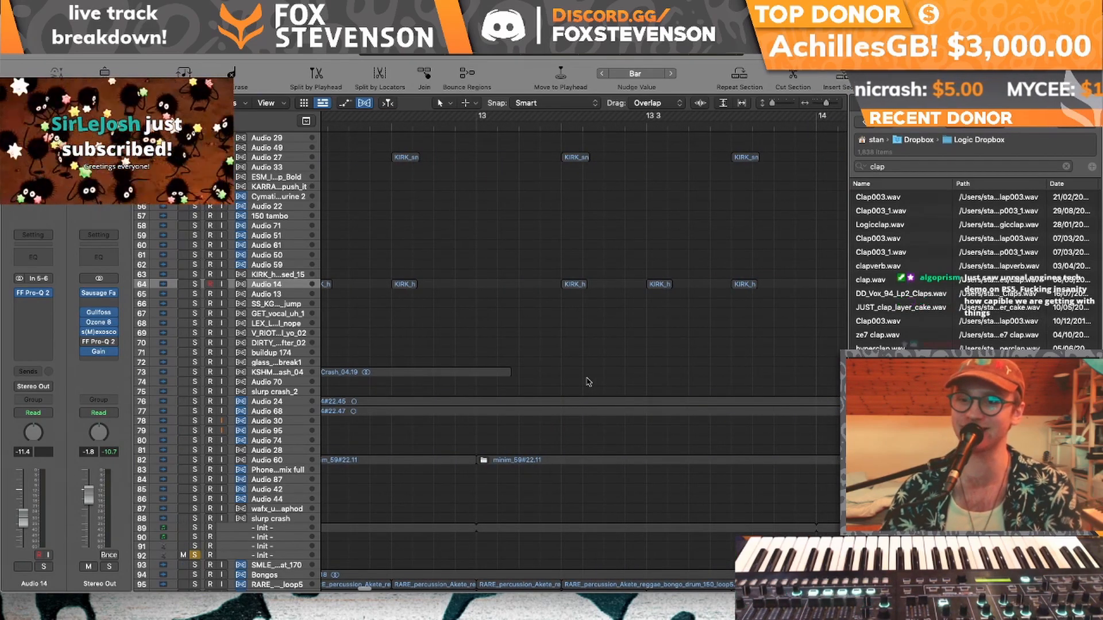
scroll(589, 382, "left", 5)
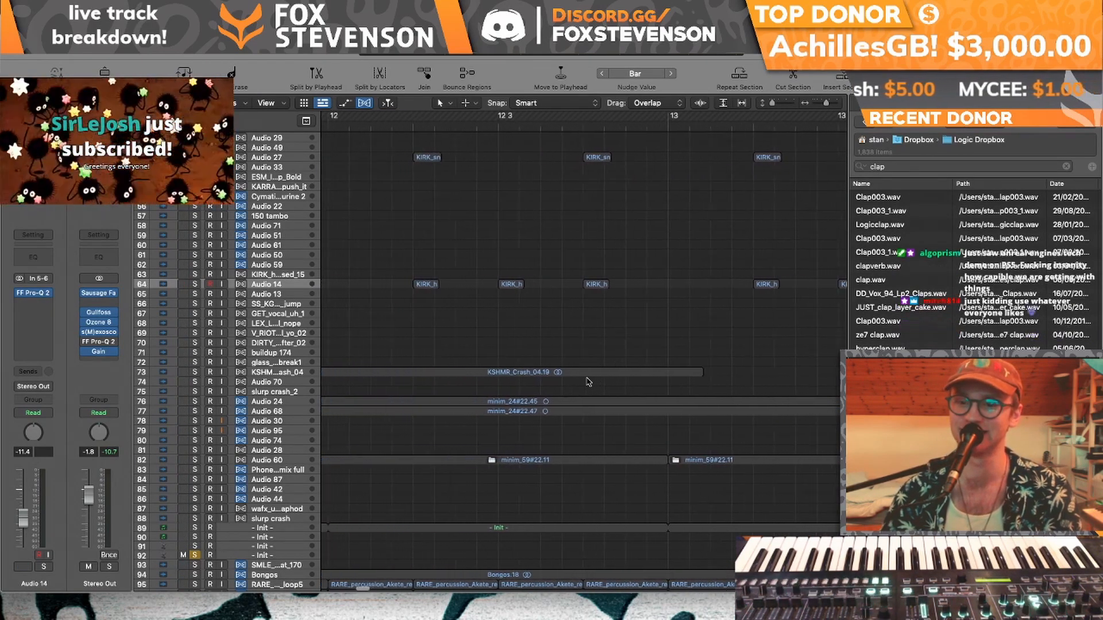
scroll(589, 382, "left", 20)
key("space")
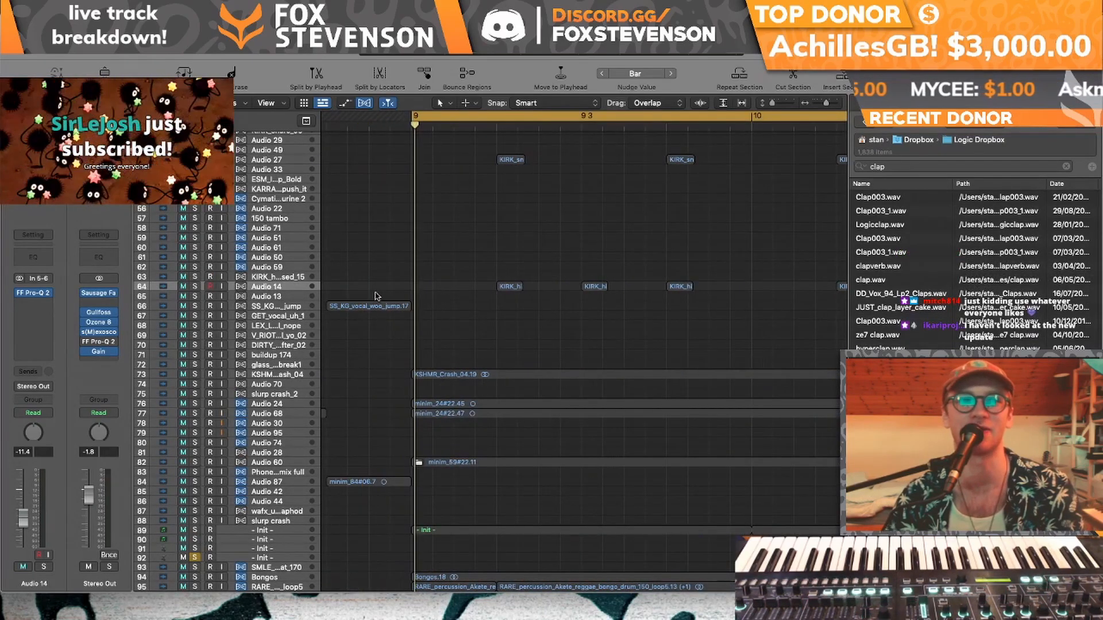
- Duplicate the Audio 14 track and move the first hi-hat region after bar 9 onto the new track
left_click(293, 296)
left_click(290, 290)
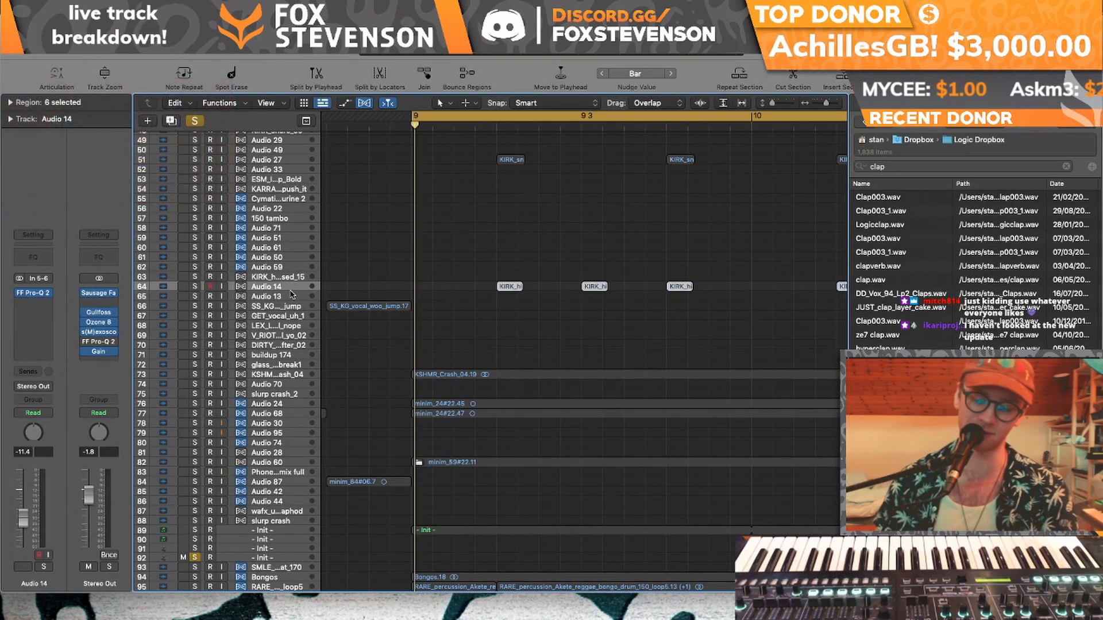
key("super+d")
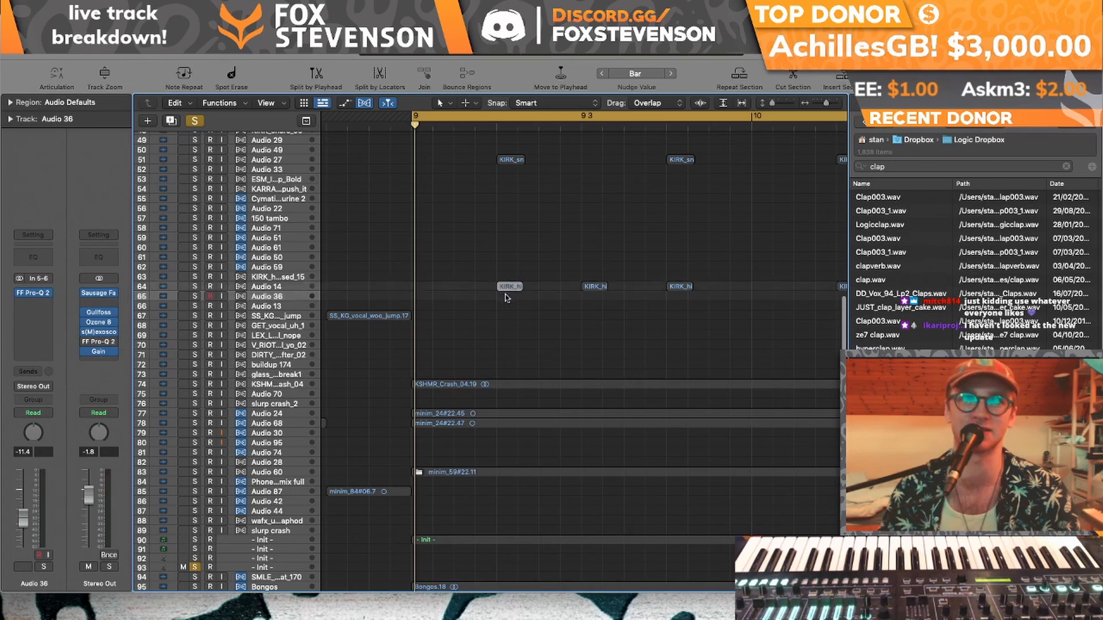
left_click_drag(506, 288, 506, 297)
- Cycle from 9.2 to just past 9.2.3 around the moved hi-hat, solo Audio 36, and play it
left_click_drag(499, 113, 572, 116)
left_click_drag(772, 103, 778, 103)
left_click(837, 106)
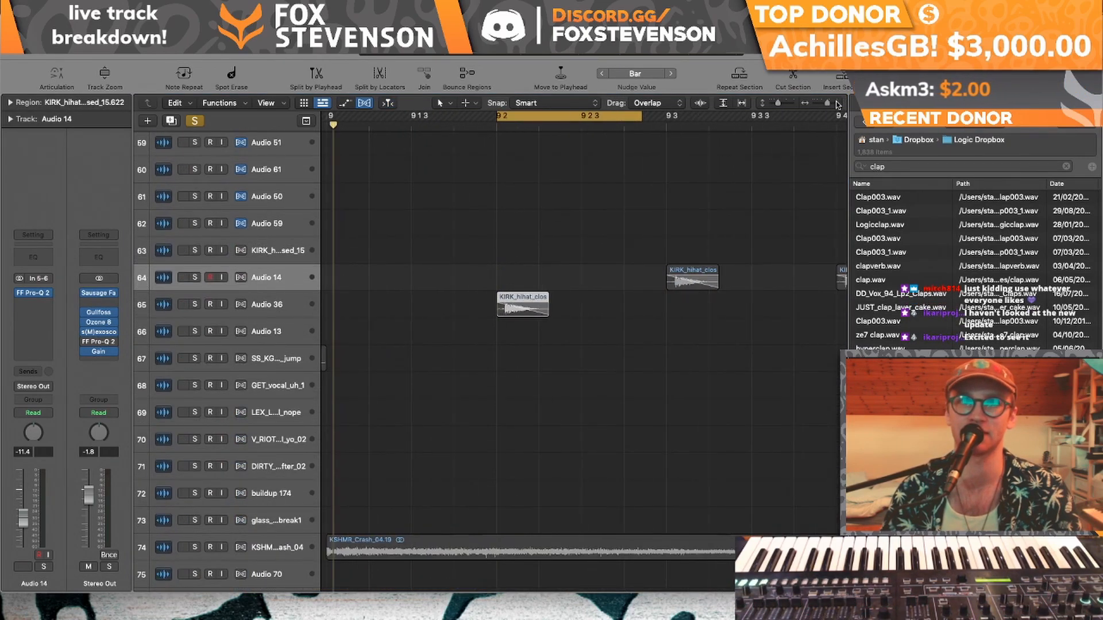
left_click(195, 304)
key("space")
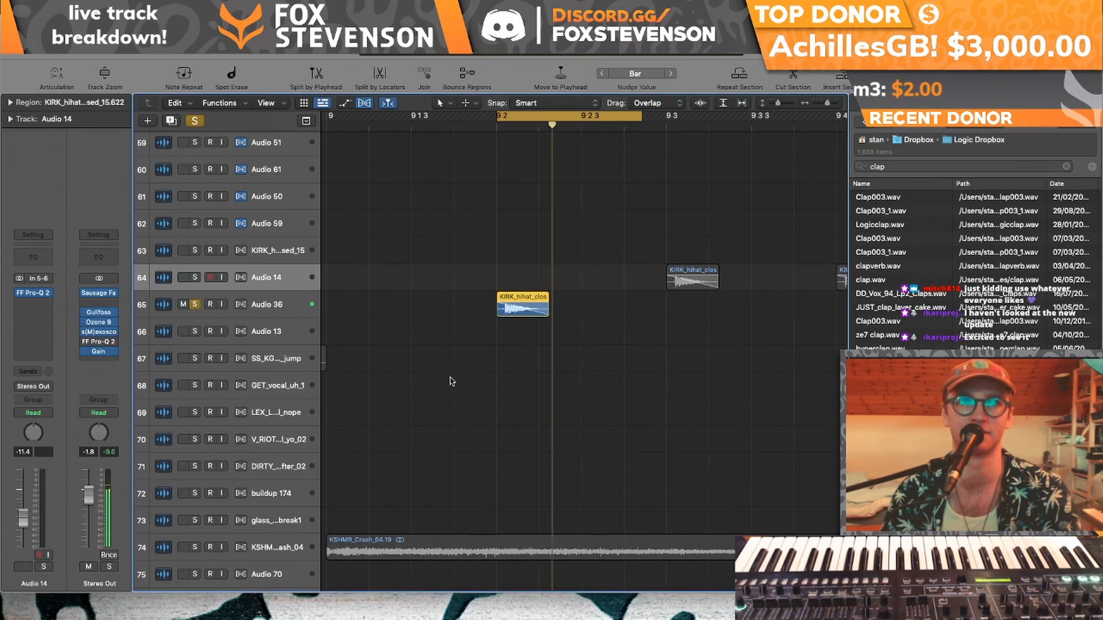
- Select Audio 36, turn on Flex, show the hi-hat region's parameters, and play the region transposed by +4
left_click(164, 305)
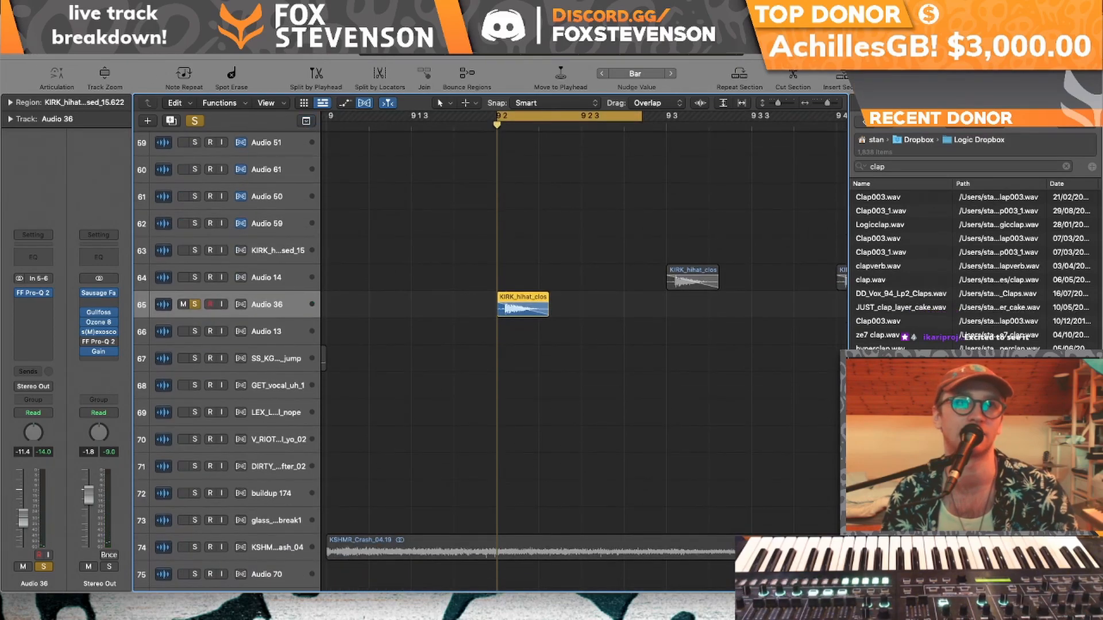
key("y")
key("y")
key("shift+slash")
key("shift+slash")
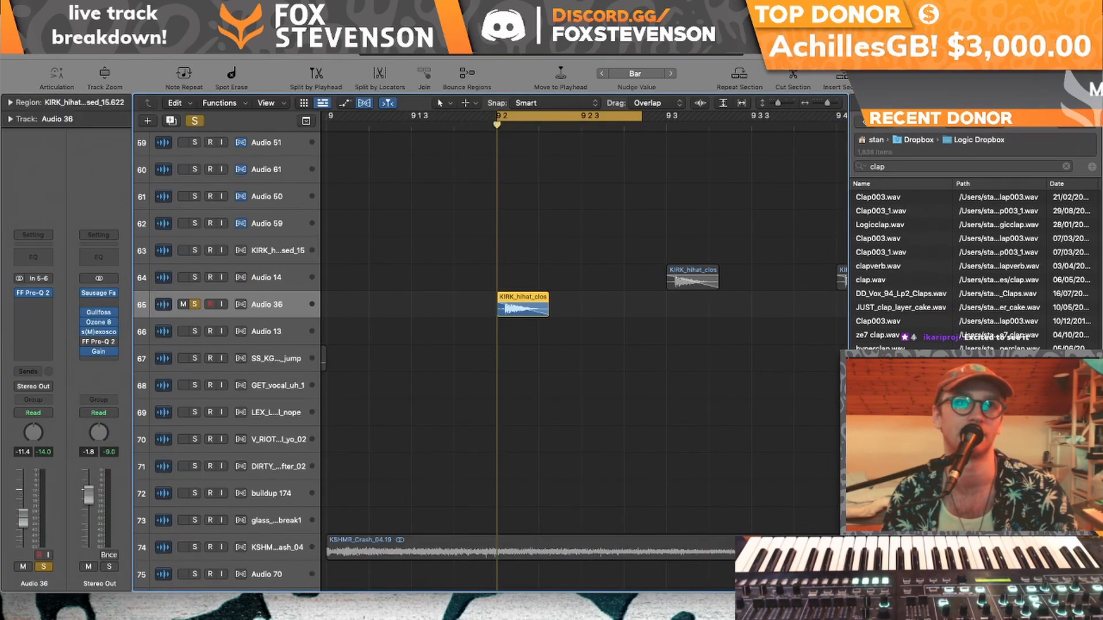
left_click(10, 102)
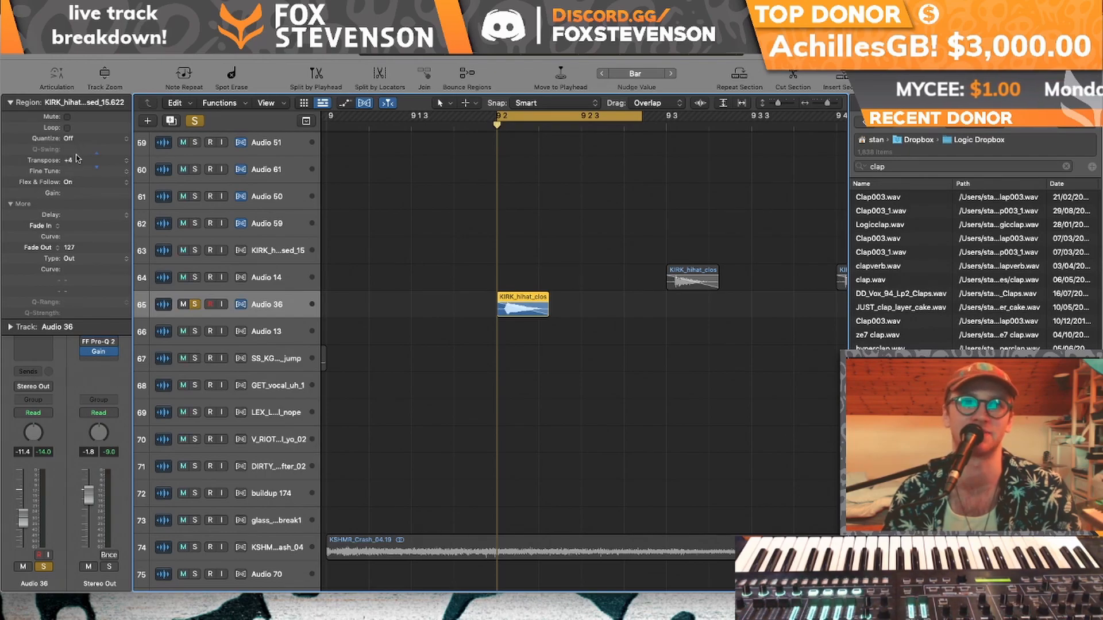
key("space")
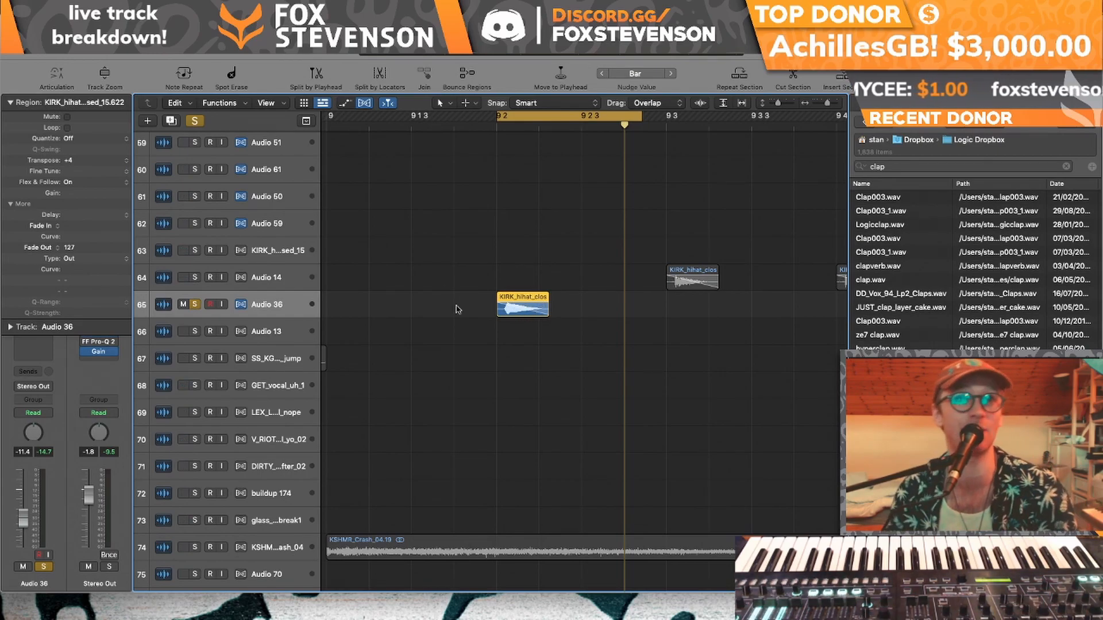
- Set the Audio 36 hi-hat region's transposition to +12
left_click(119, 176)
left_click(116, 168)
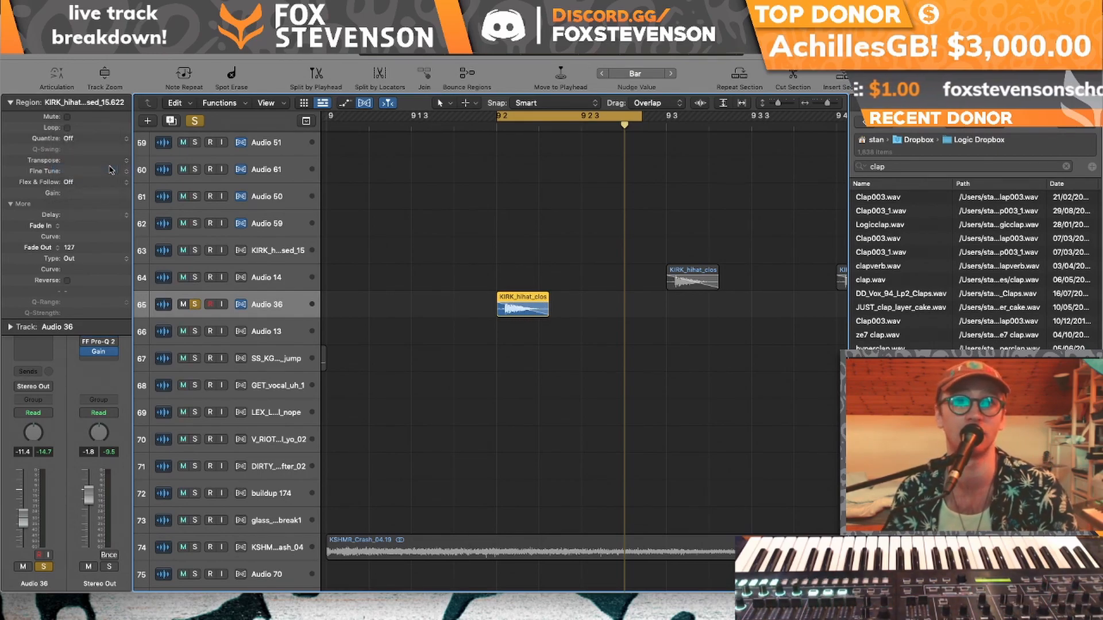
left_click(127, 161)
left_click(113, 151)
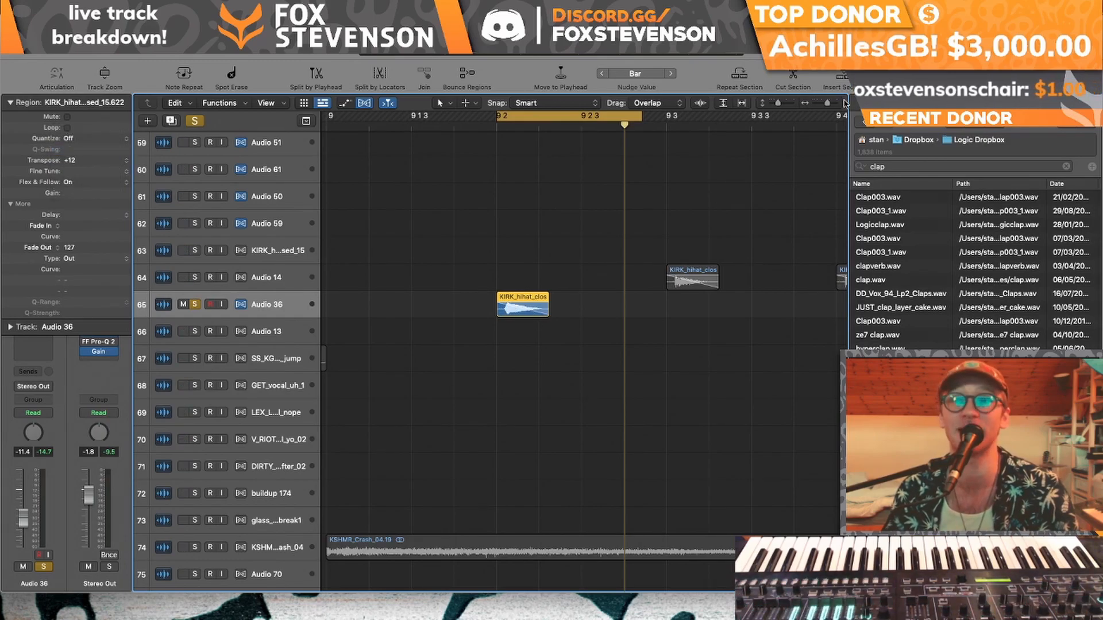
left_click_drag(828, 103, 834, 103)
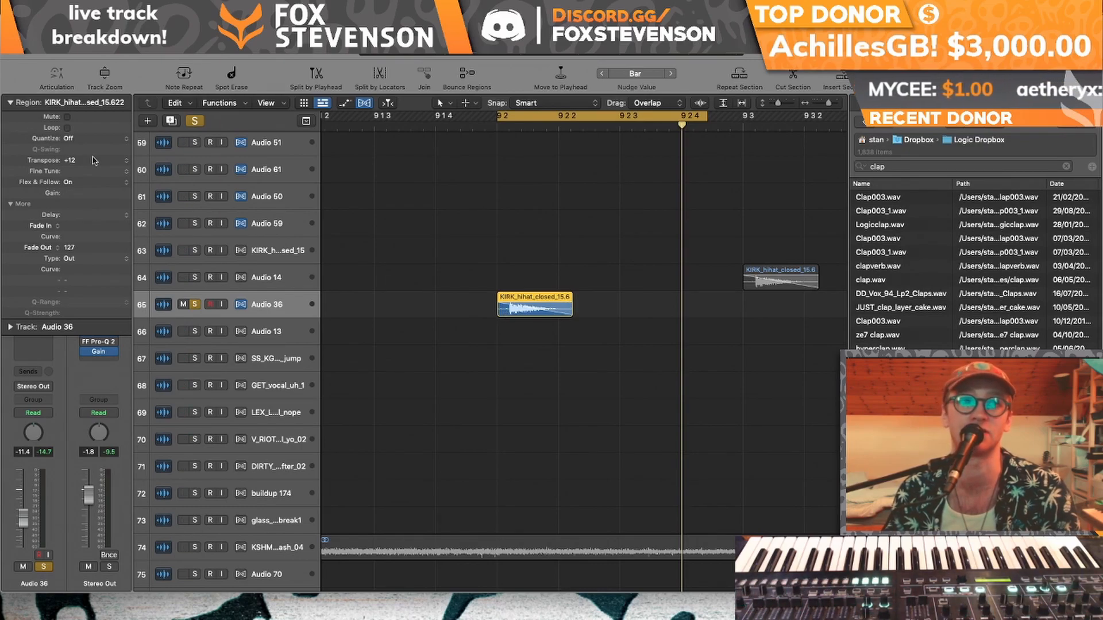
- Set the hi-hat region's transposition to +2 and compare playback with Audio 36's Flex switched off and on
left_click_drag(73, 161, 78, 155)
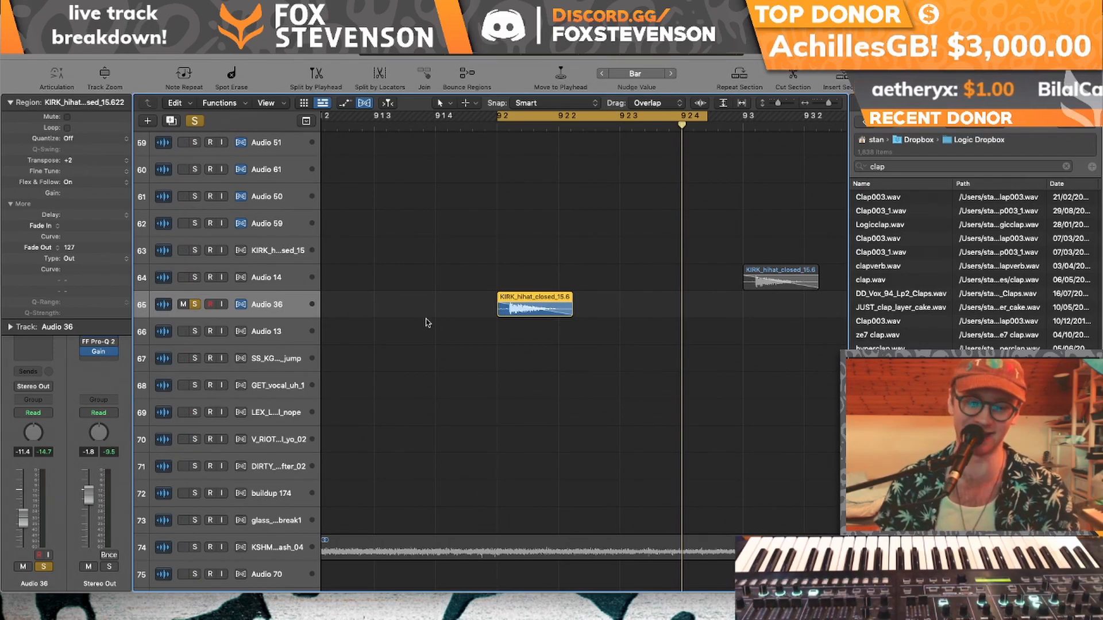
left_click(627, 364)
left_click(528, 300)
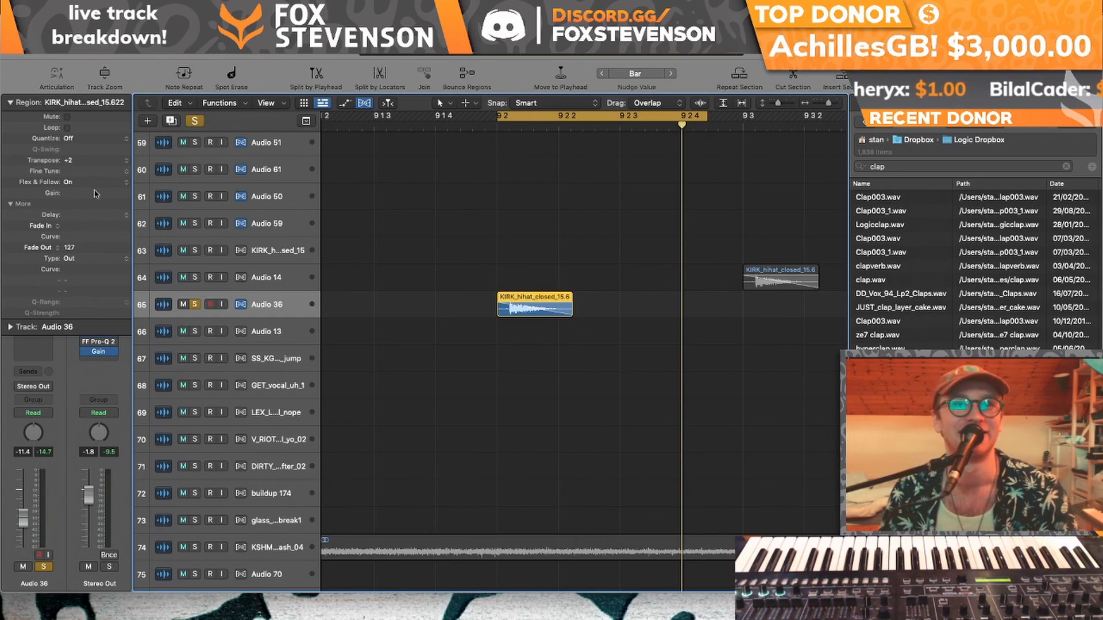
left_click(245, 306)
key("space")
left_click(658, 116)
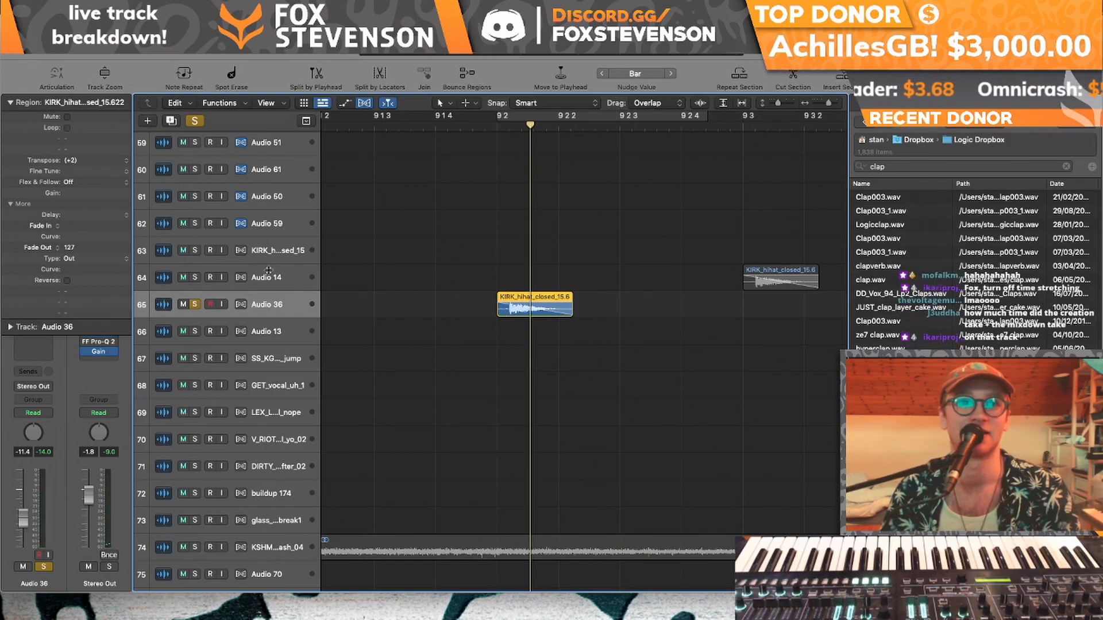
left_click(240, 306)
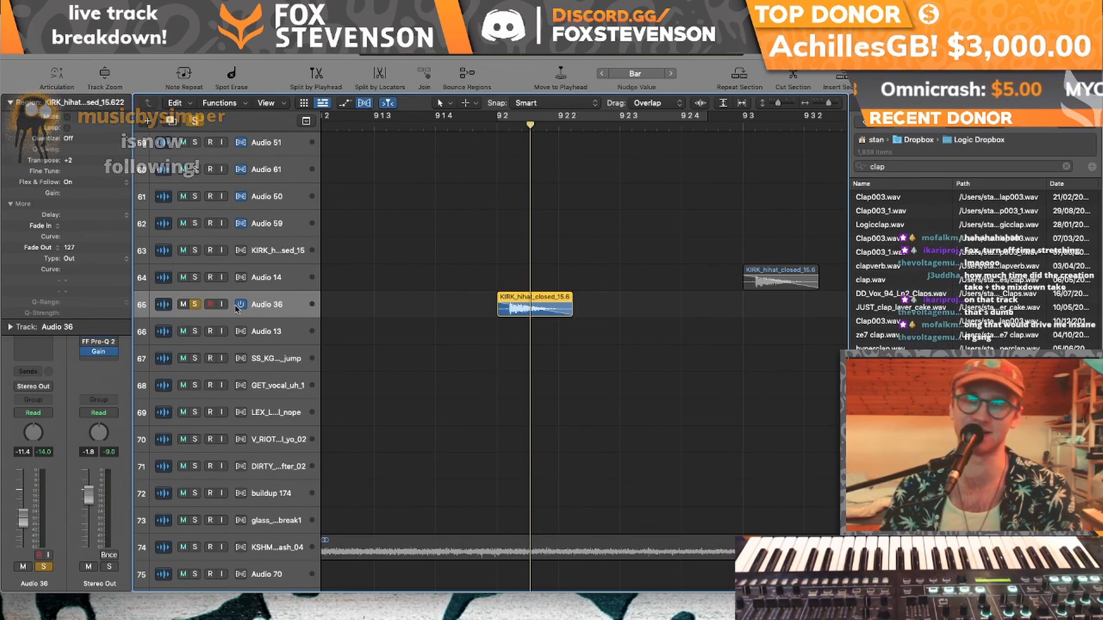
left_click(619, 119)
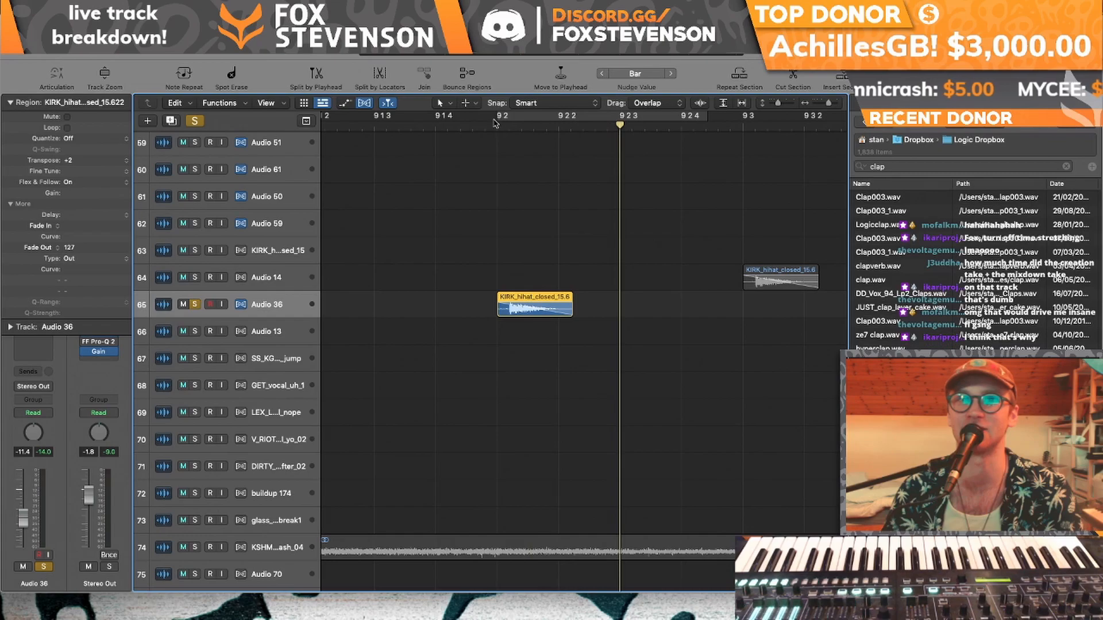
- Cycle from 9.2 to past 9.2.3 again, transpose the hi-hat region by +12, and play it
left_click_drag(495, 119, 653, 118)
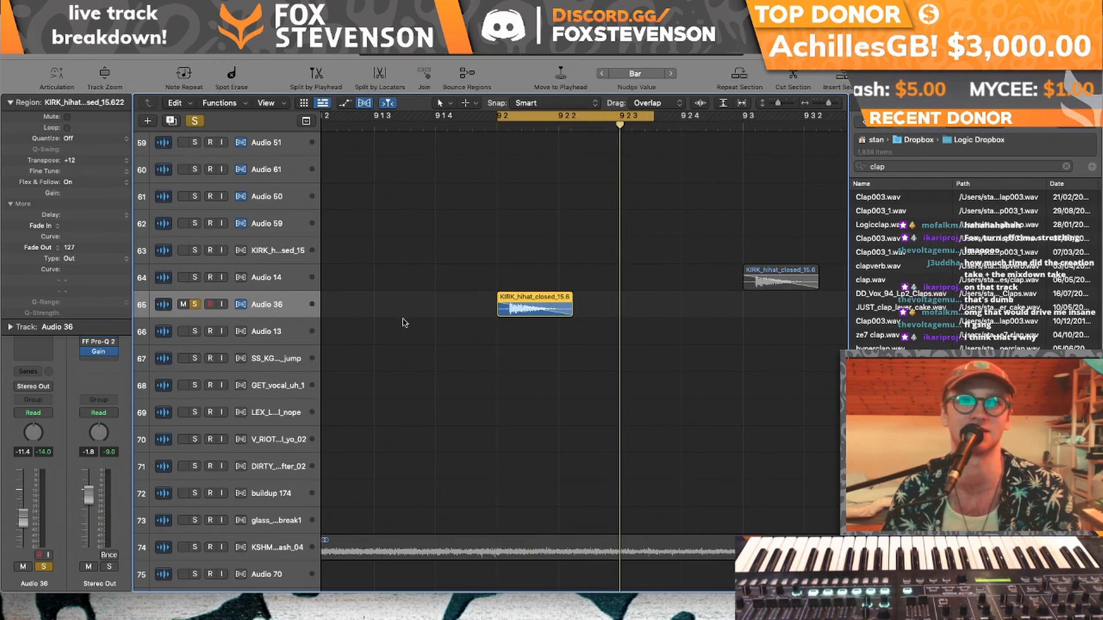
key("space")
left_click(241, 307)
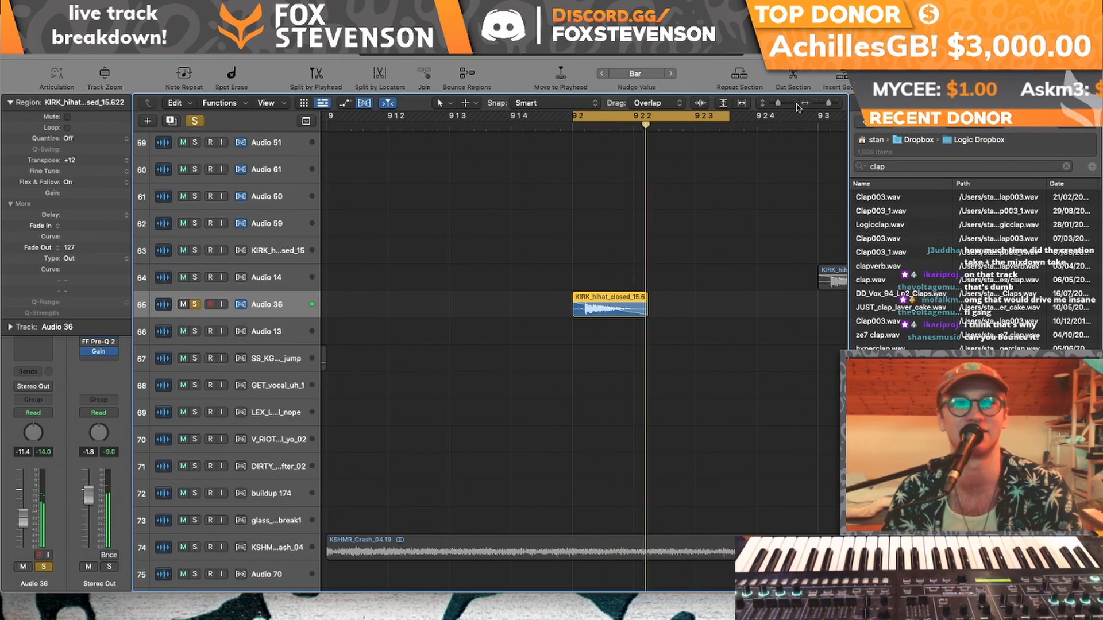
- Try the Rhythmic Flex mode on Audio 36, play the hi-hat, and compare it with Flex switched off
left_click_drag(779, 104, 781, 105)
left_click(246, 331)
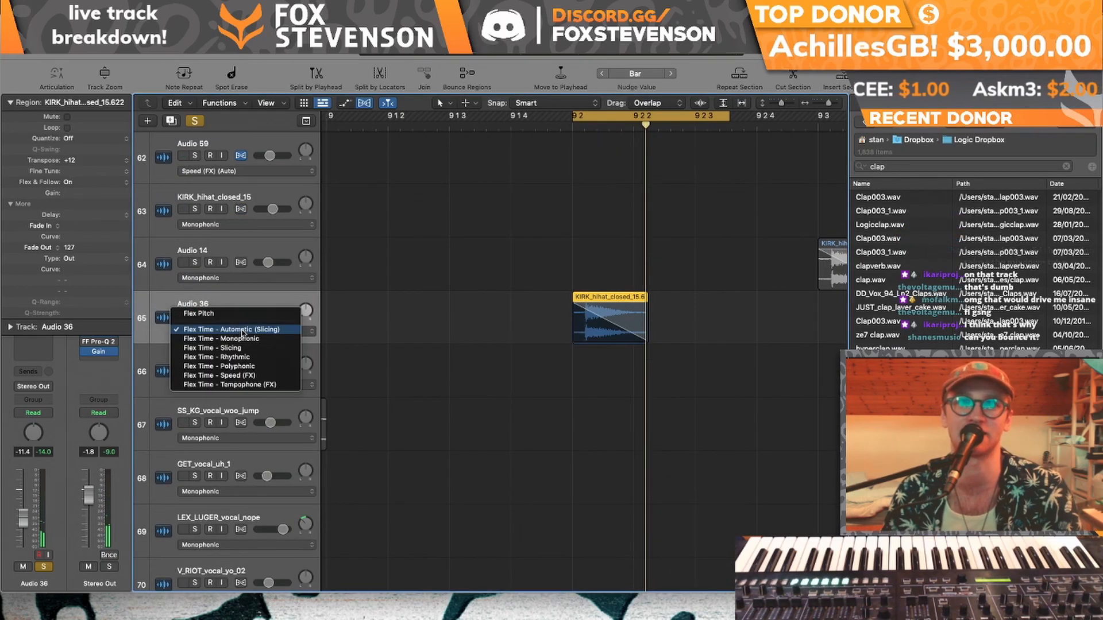
left_click(226, 357)
key("space")
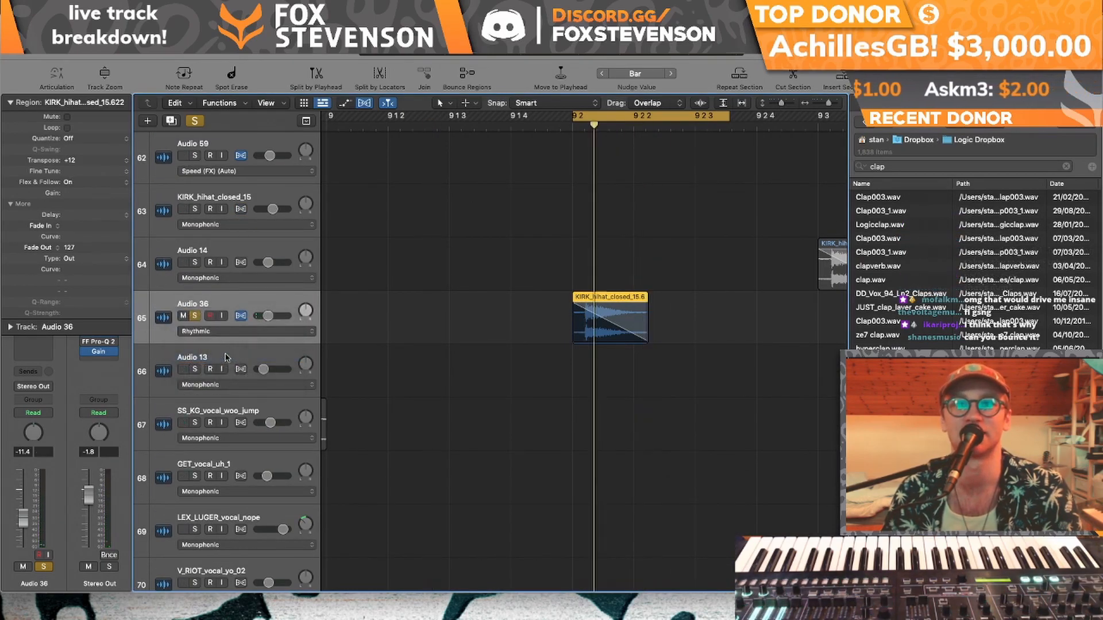
left_click(240, 316)
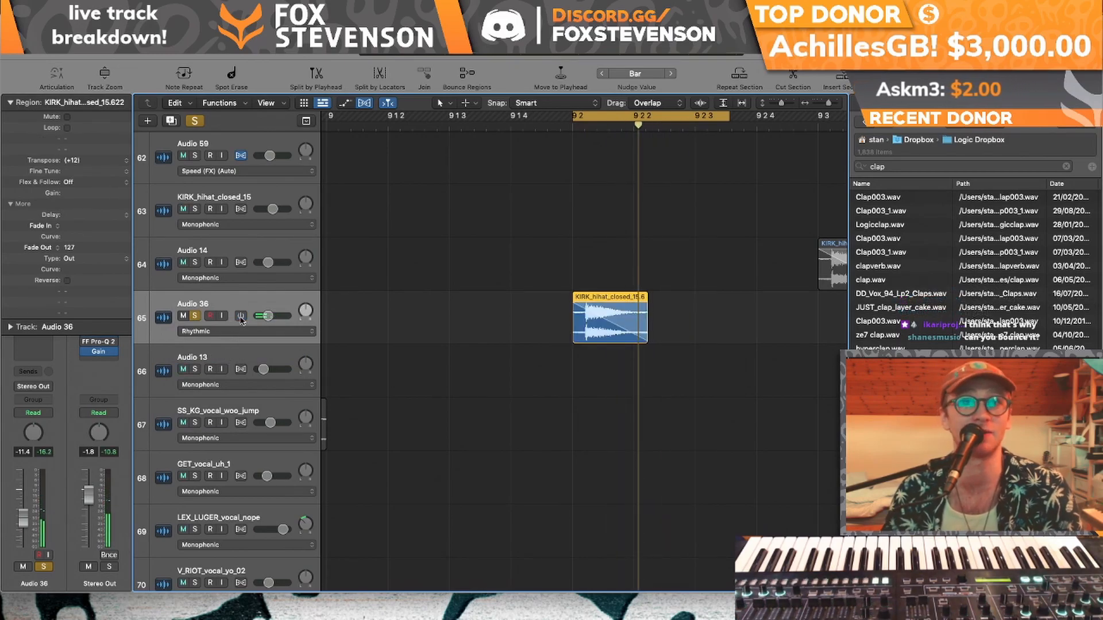
- Set Audio 36's Flex mode to Speed (FX), play the hi-hat, and clear the region's transposition
left_click(73, 161)
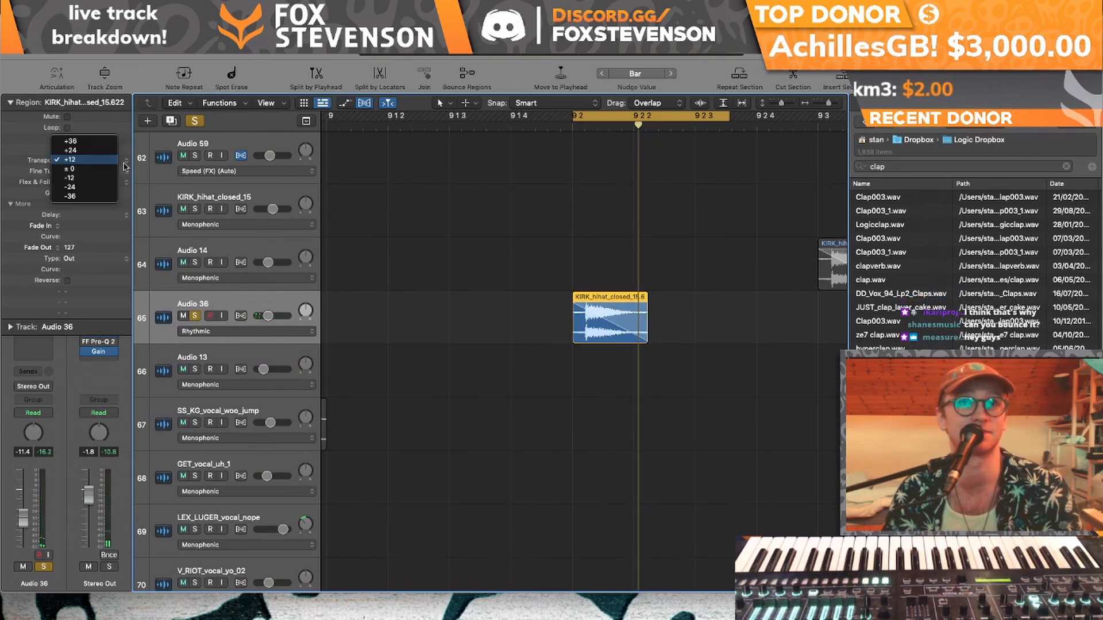
left_click(75, 162)
left_click(213, 332)
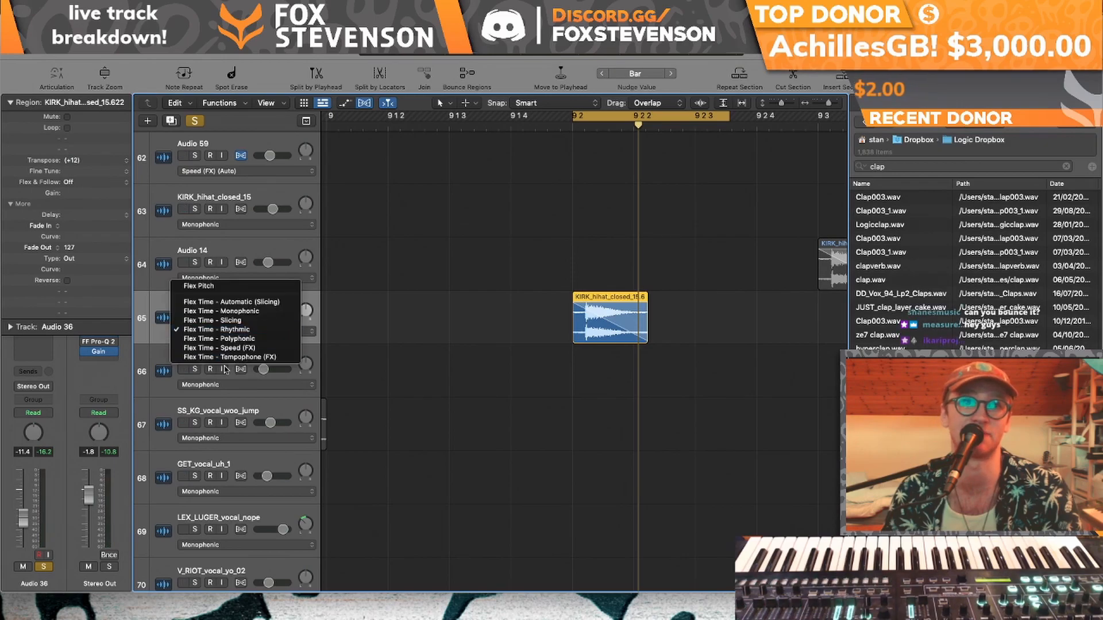
left_click(201, 347)
key("space")
double_click(71, 161)
key("BackSpace")
key("Return")
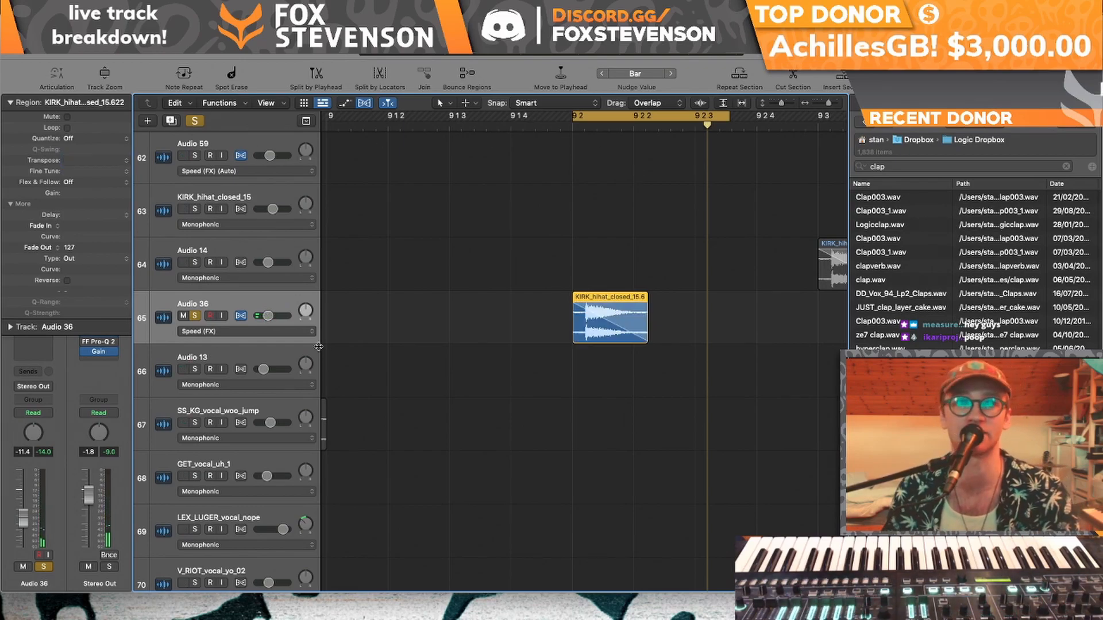
- Switch on Flex for Audio 36, try shortening the hi-hat region to just over half its length, and undo it after playback
left_click(240, 316)
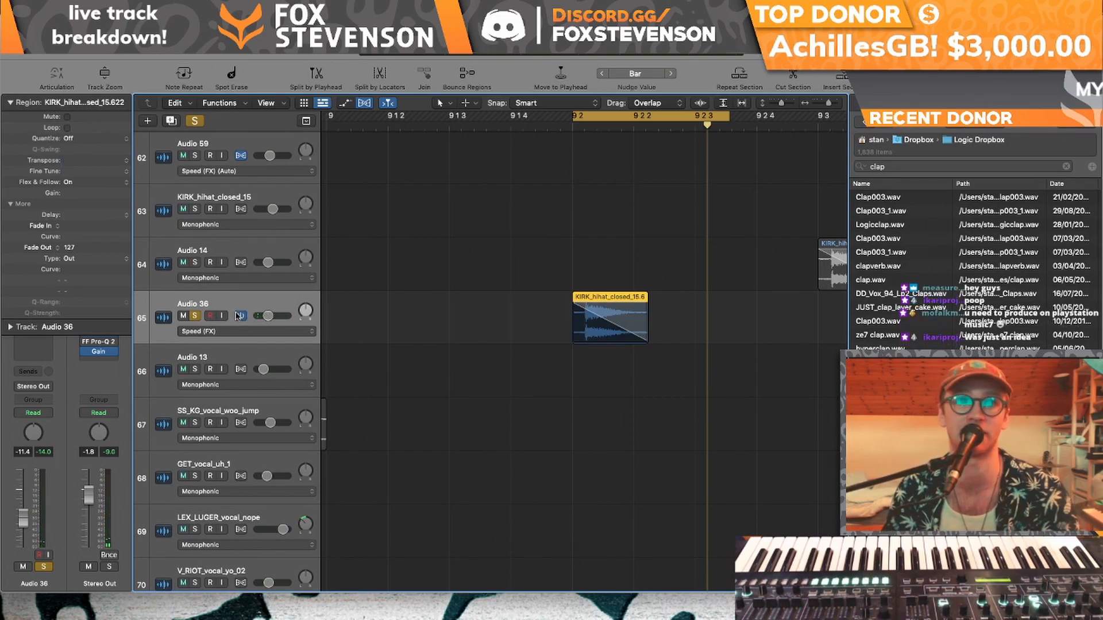
left_click(645, 295)
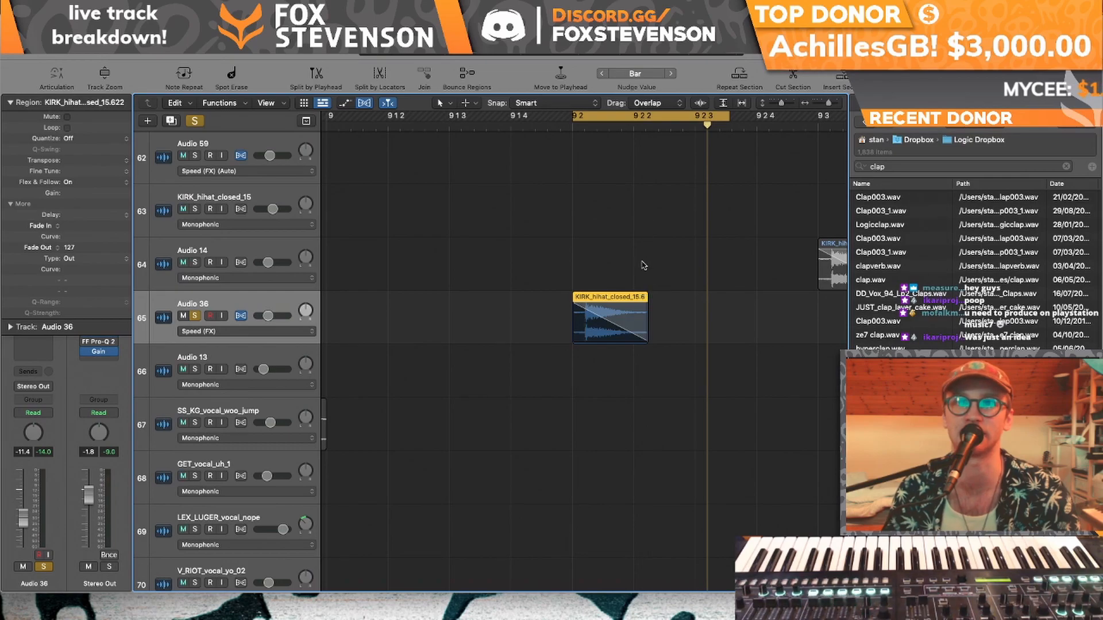
left_click_drag(645, 297, 611, 295)
key("space")
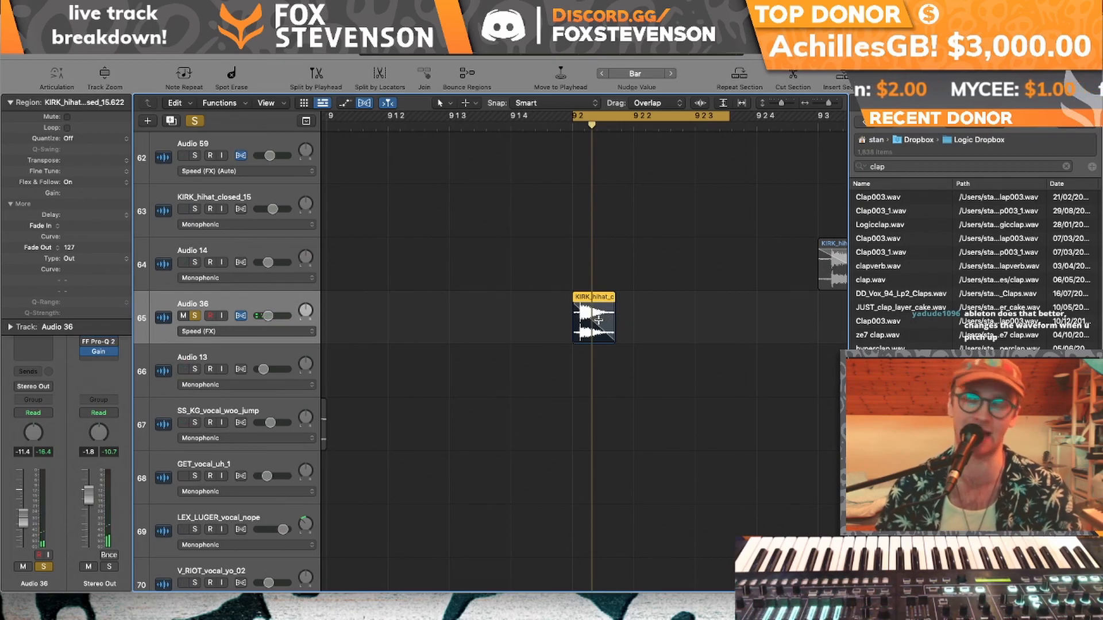
key("super+z")
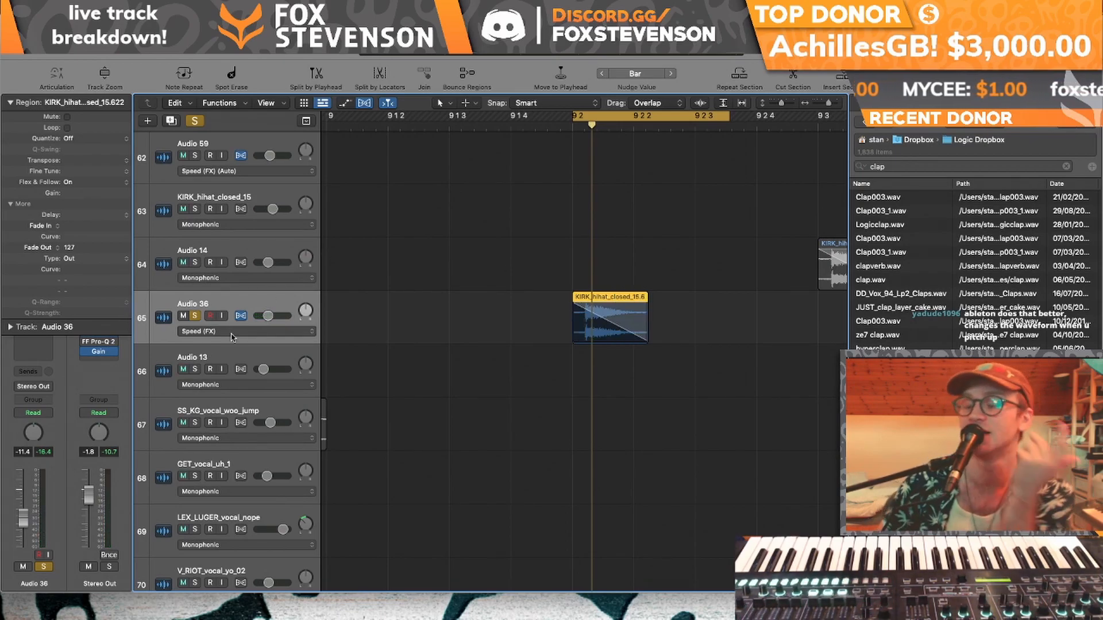
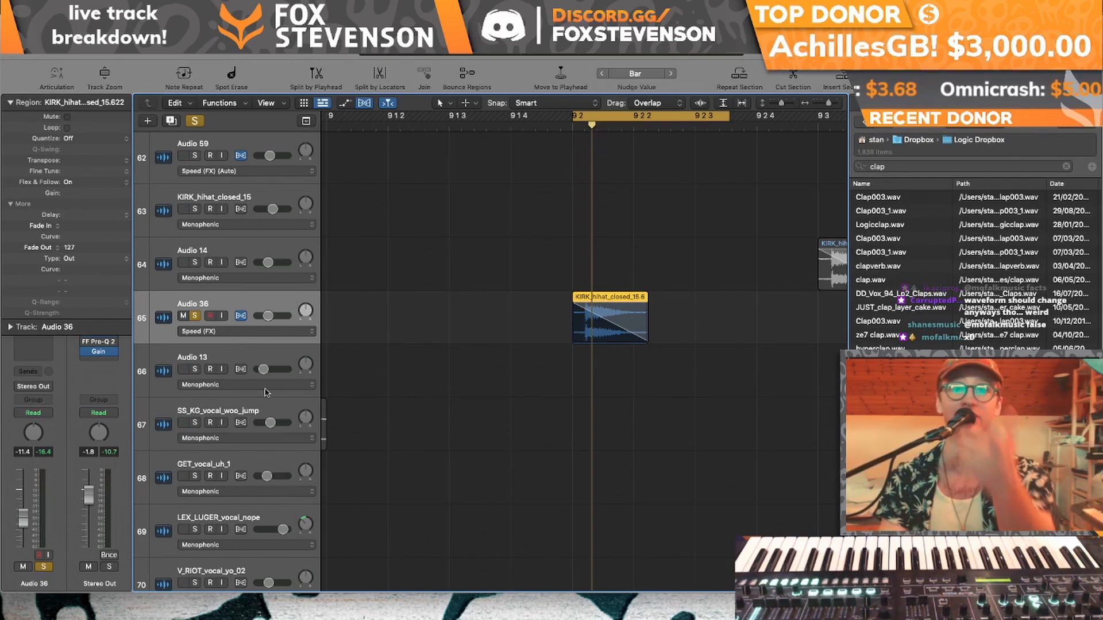
- Unsolo Audio 36 and move its hi-hat region in bar 9 up onto the Audio 14 track
key("space")
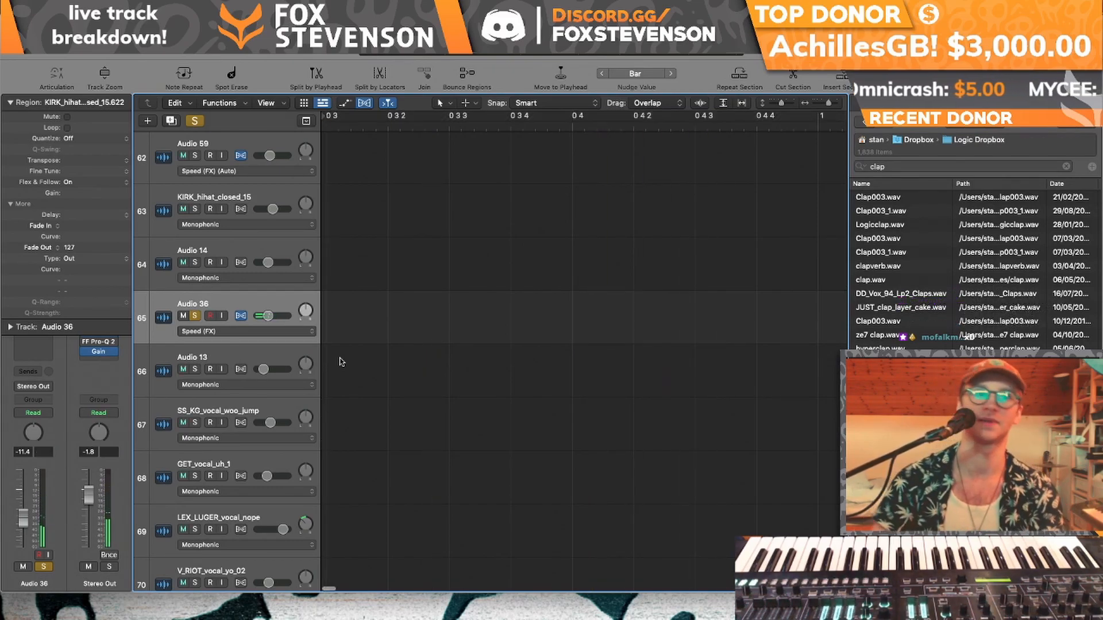
left_click(194, 315)
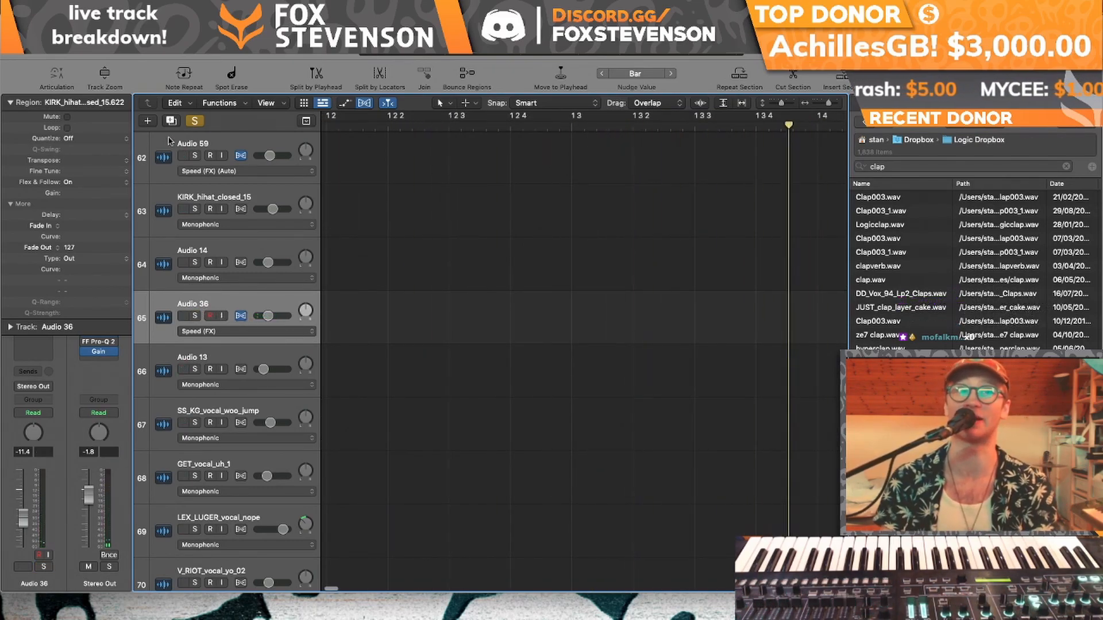
left_click(207, 121)
left_click_drag(828, 106, 824, 105)
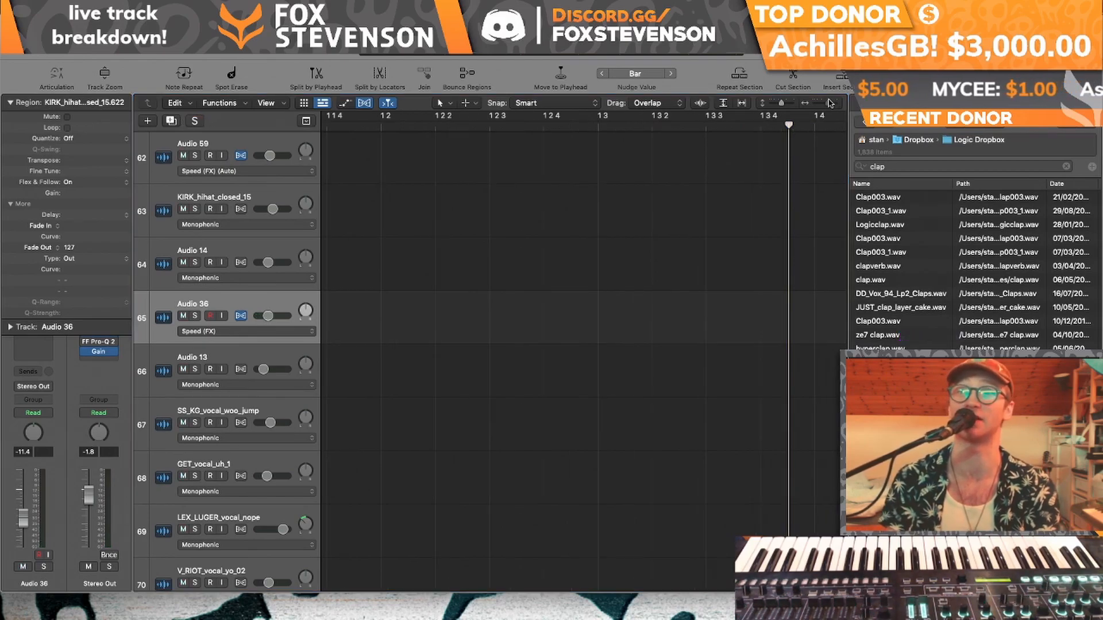
scroll(639, 259, "right", 9)
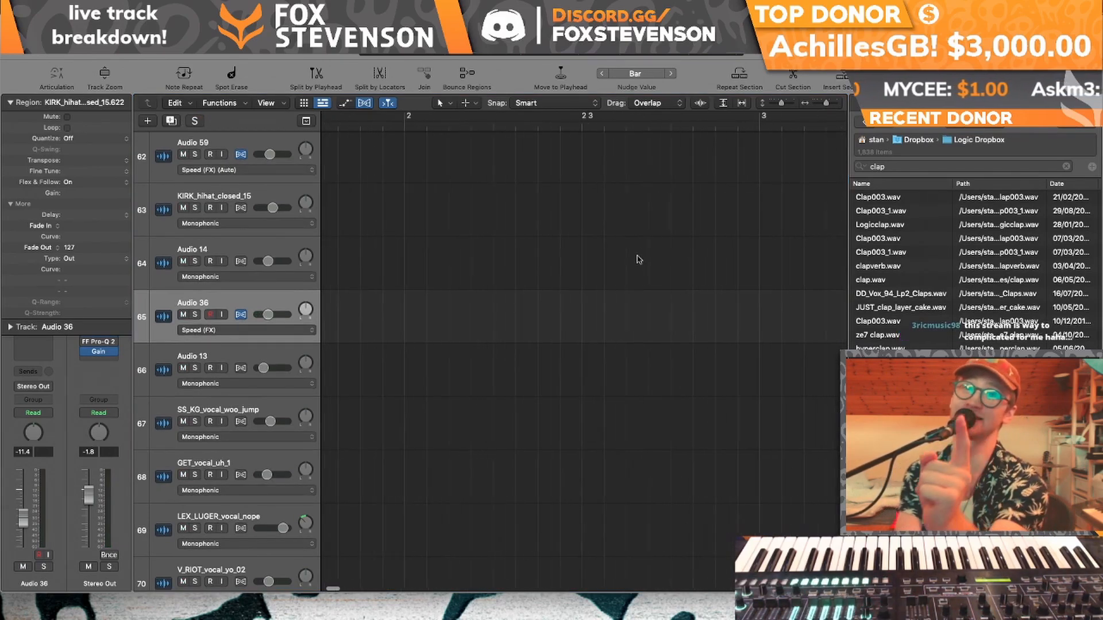
left_click_drag(827, 103, 821, 103)
key("space")
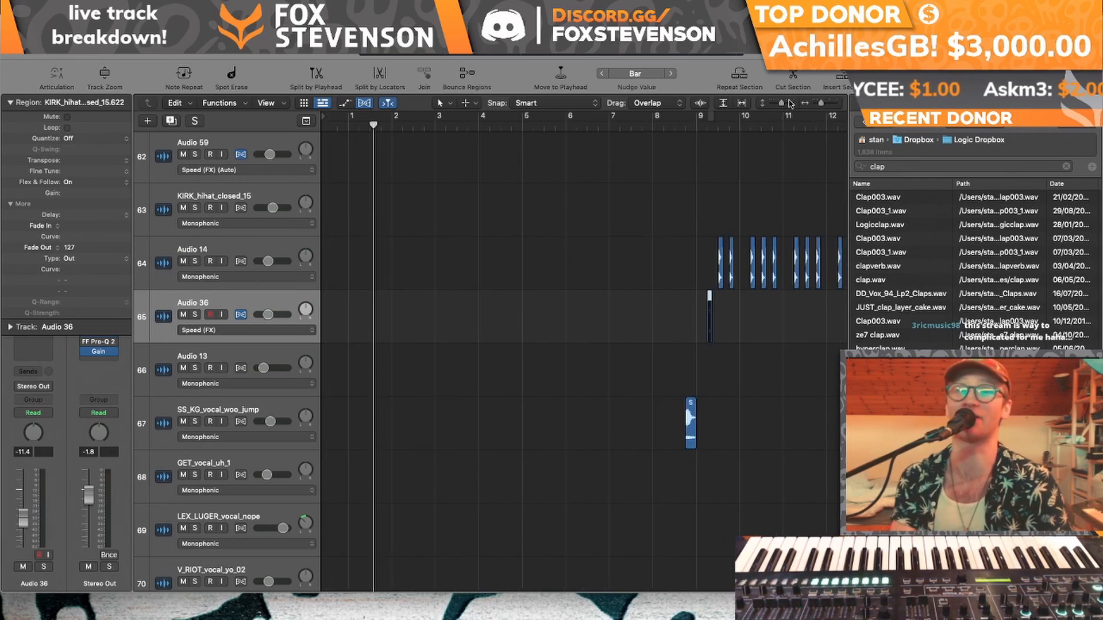
left_click_drag(709, 297, 709, 252)
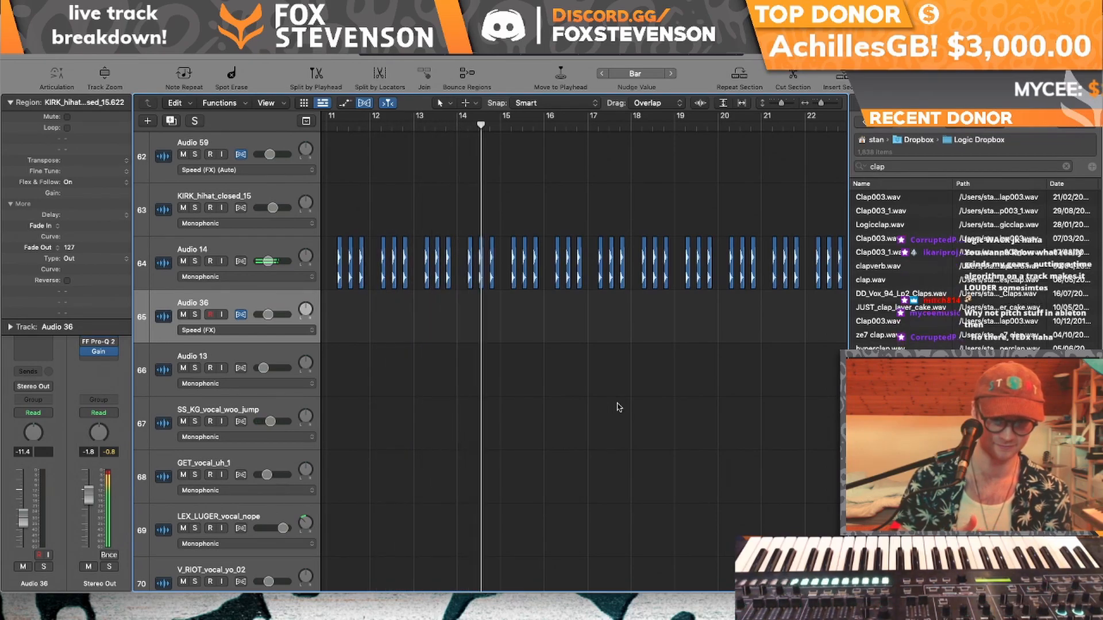
- Create a Quick Sampler instrument track from Logicclap.wav below the last track
left_click_drag(822, 102, 820, 101)
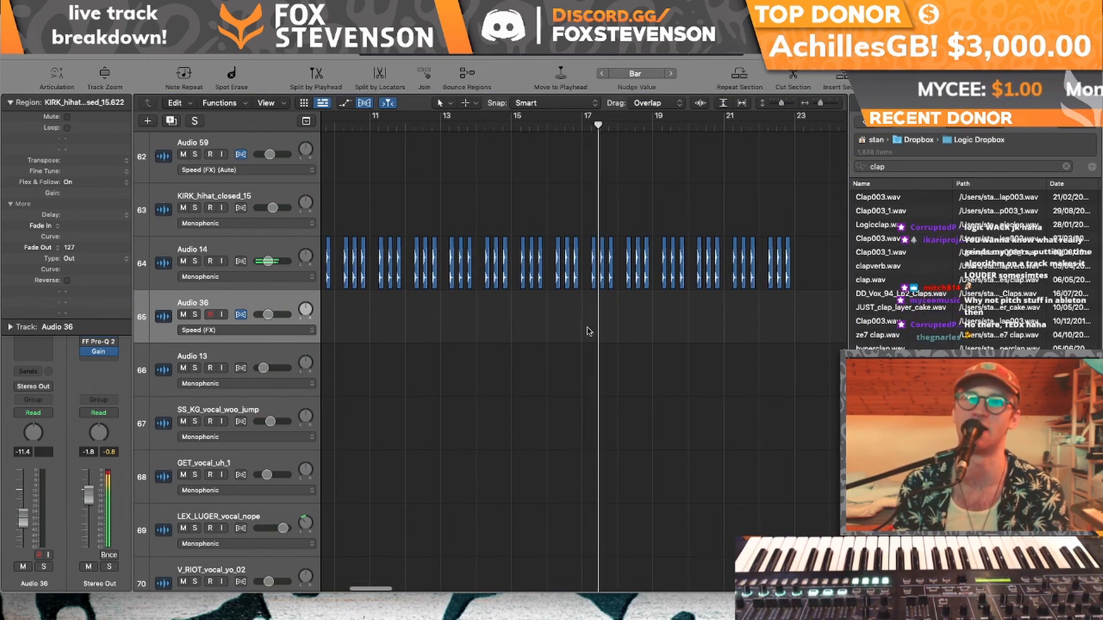
scroll(588, 331, "down", 15)
scroll(588, 331, "down", 5)
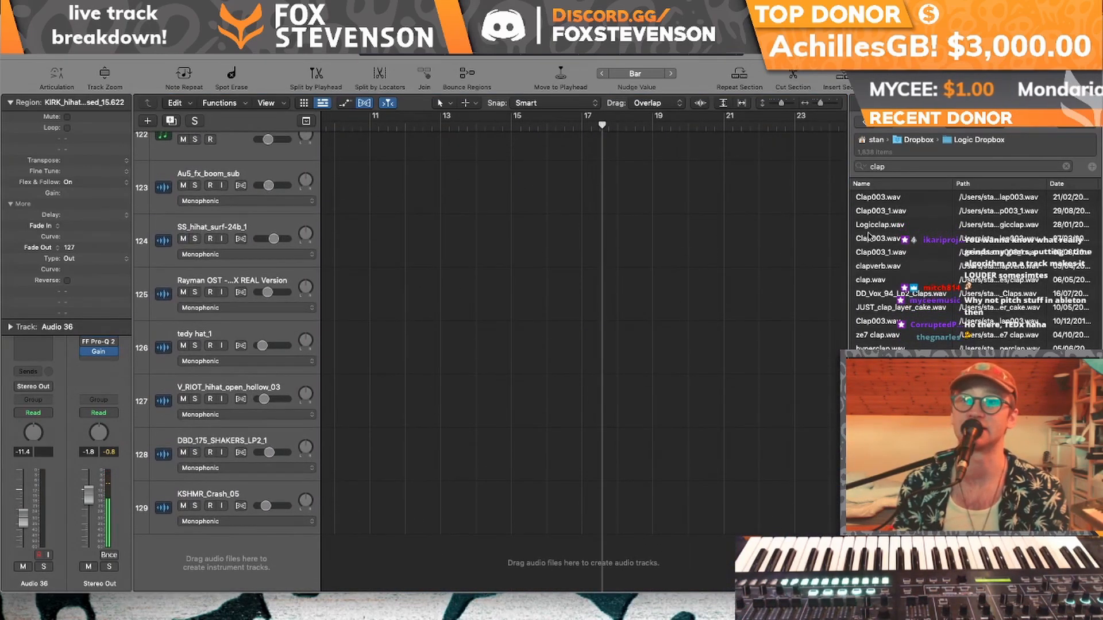
left_click_drag(877, 230, 228, 514)
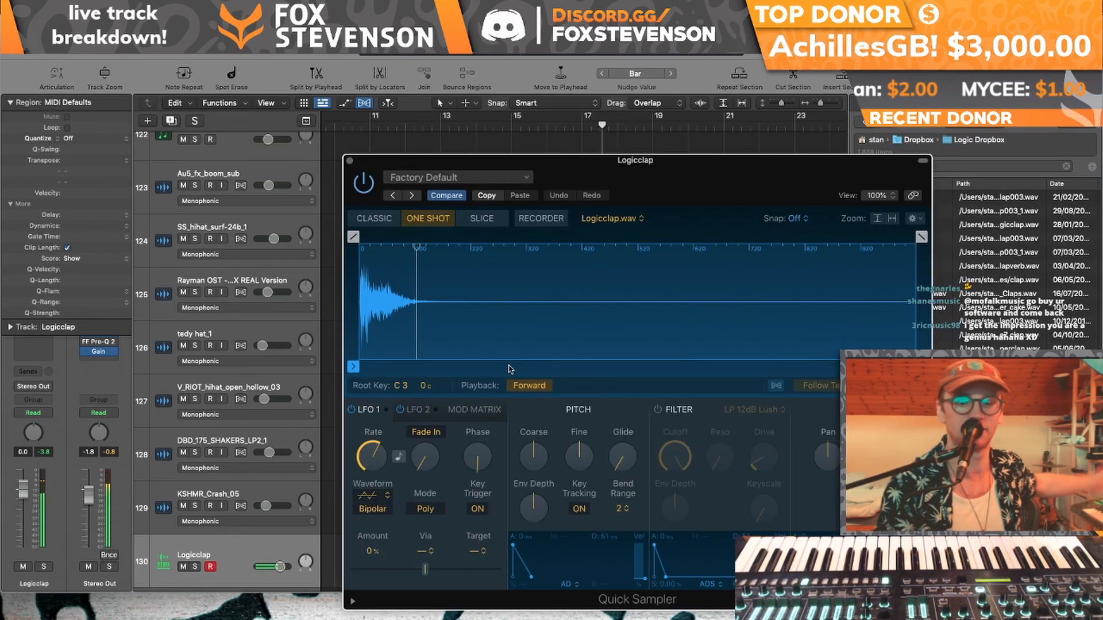
- Close the Quick Sampler and delete the Logicclap track
left_click(349, 161)
left_click(231, 547)
key("super+BackSpace")
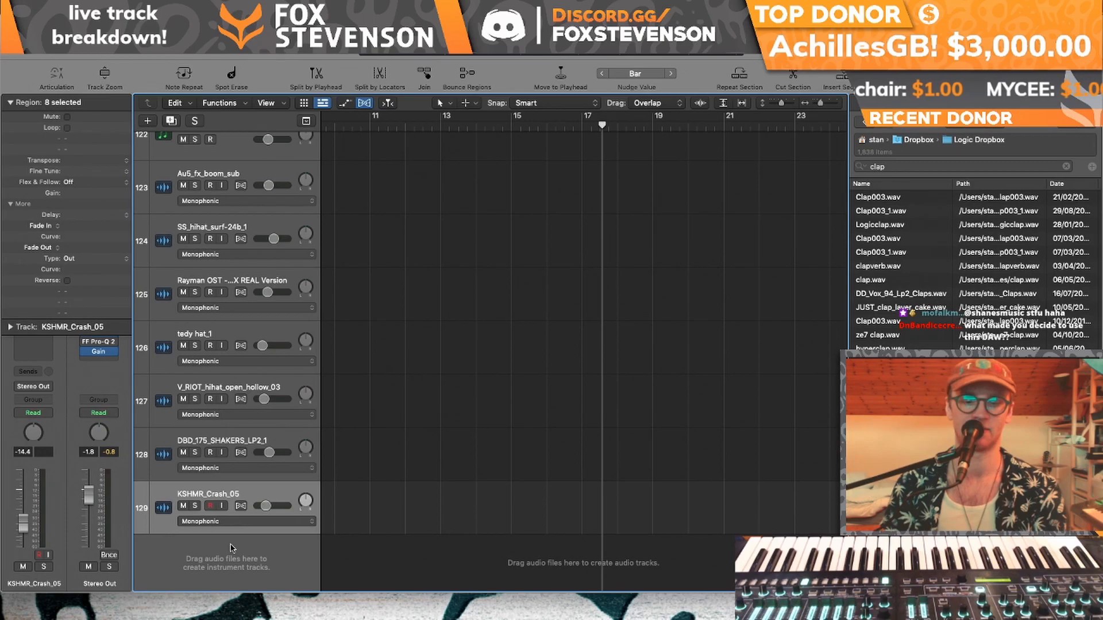
- Look over the whole arrangement, examining its drum, percussion, vocal and instrument tracks
key("z")
left_click_drag(781, 103, 777, 103)
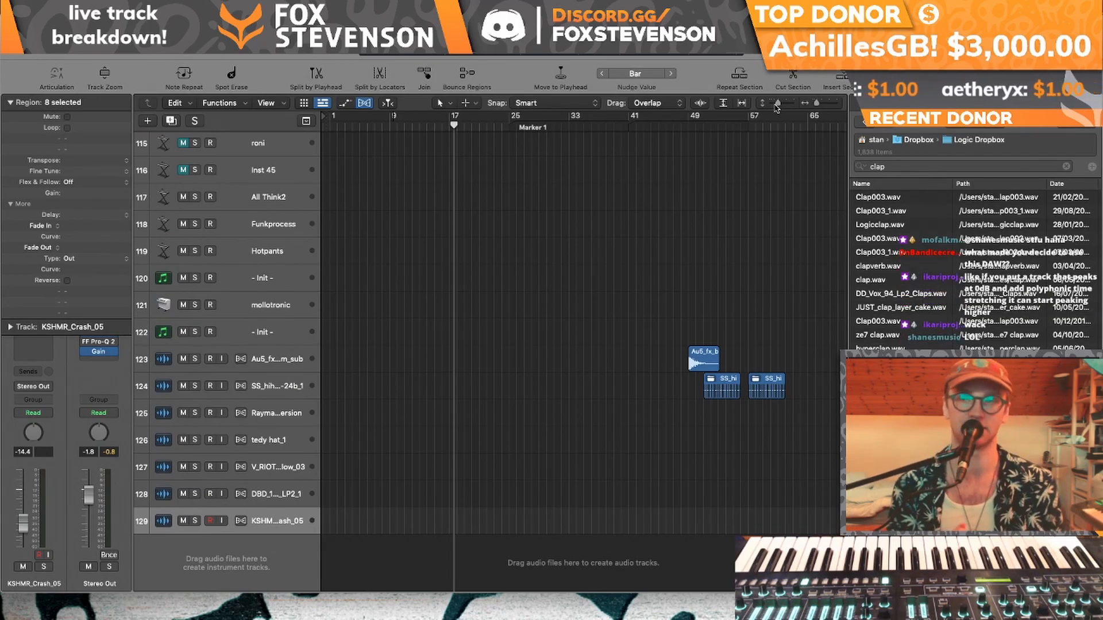
scroll(812, 247, "up", 15)
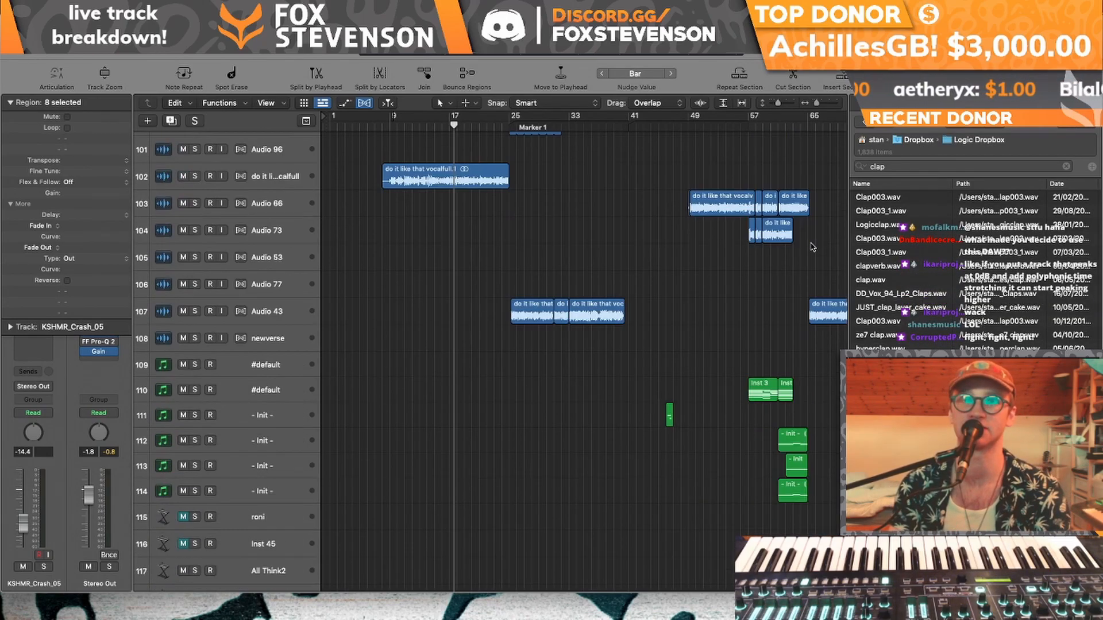
scroll(812, 247, "down", 12)
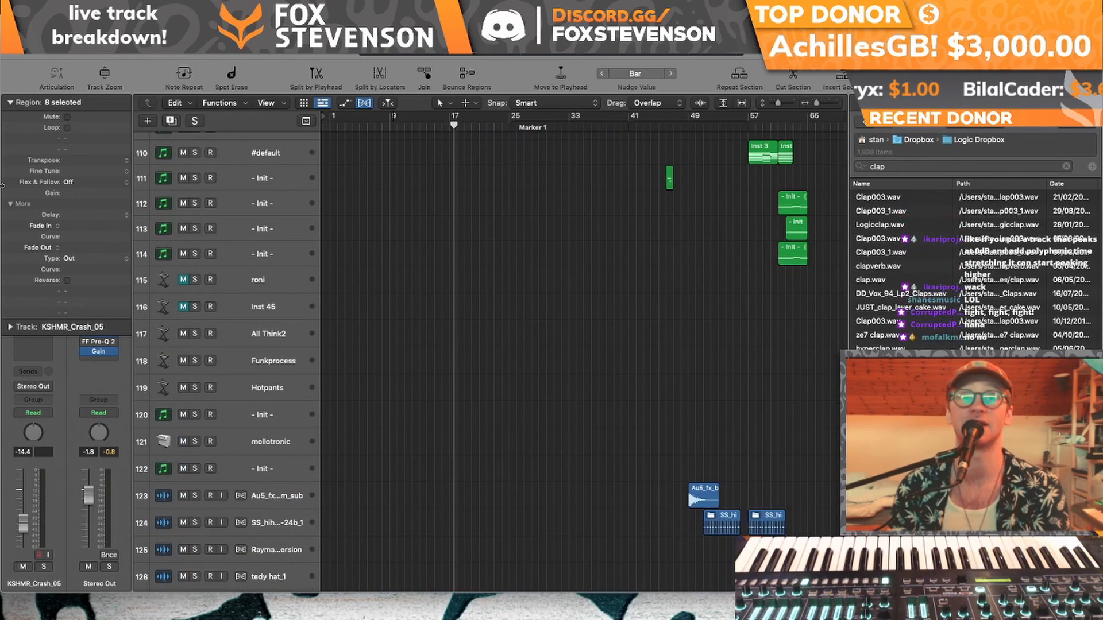
scroll(428, 252, "up", 20)
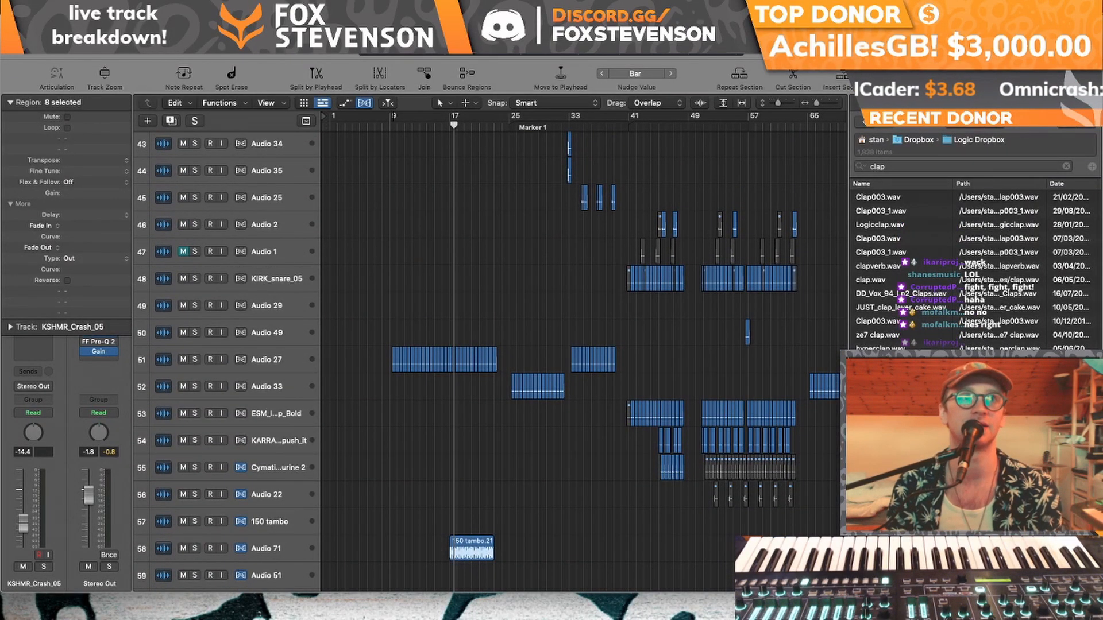
scroll(380, 213, "down", 20)
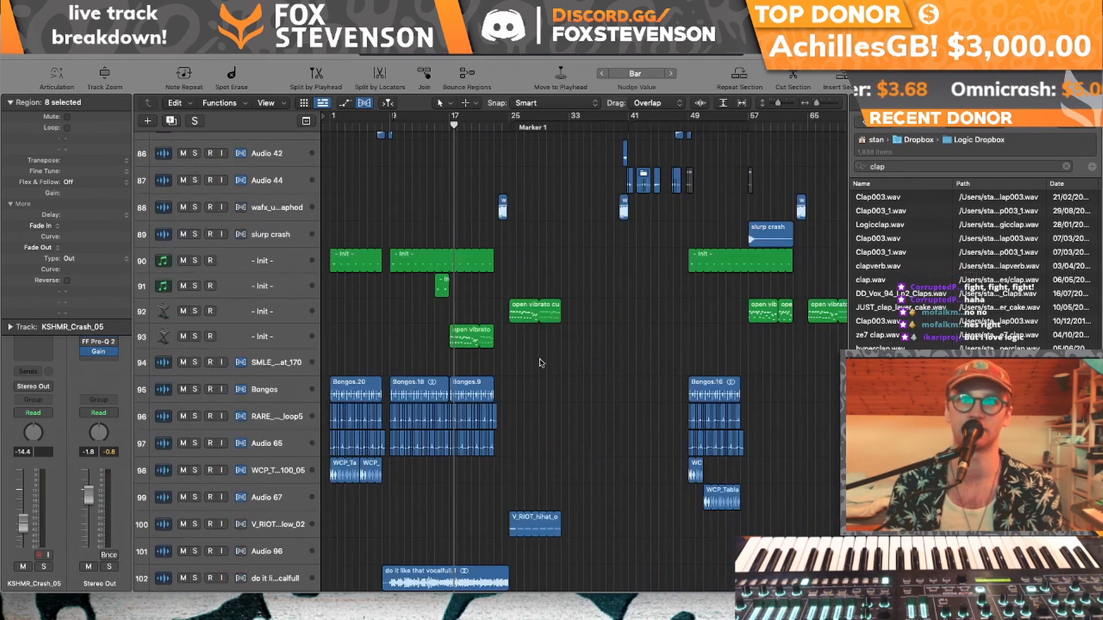
- Create a new audio track below KSHMR_Crash_05 and set a cycle range from bar 9 to bar 11
left_click(391, 132)
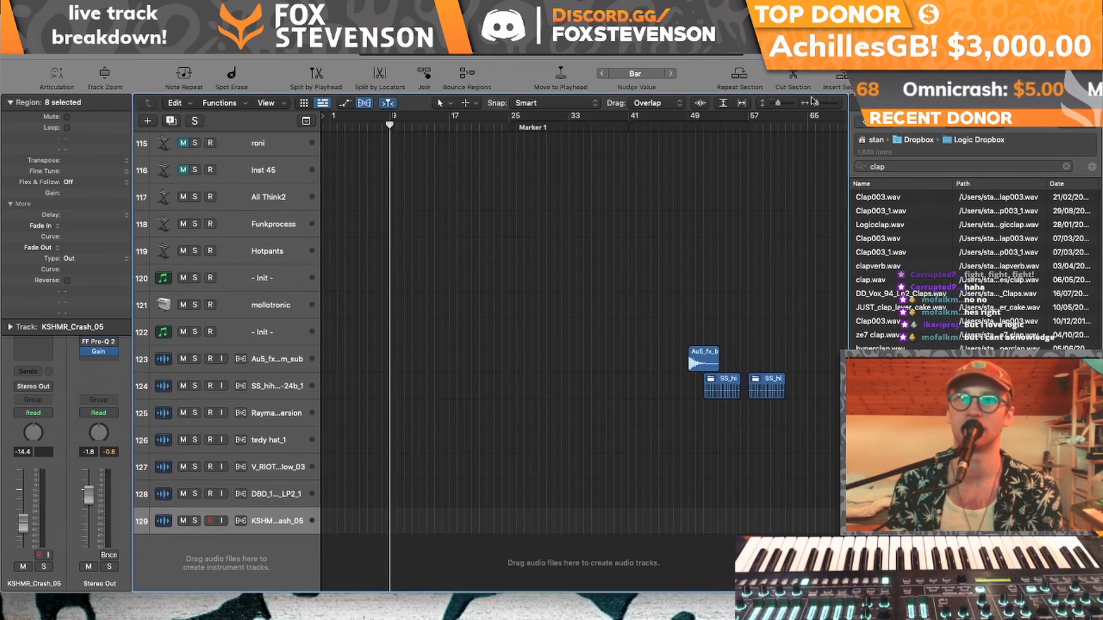
left_click_drag(812, 101, 831, 104)
left_click(10, 103)
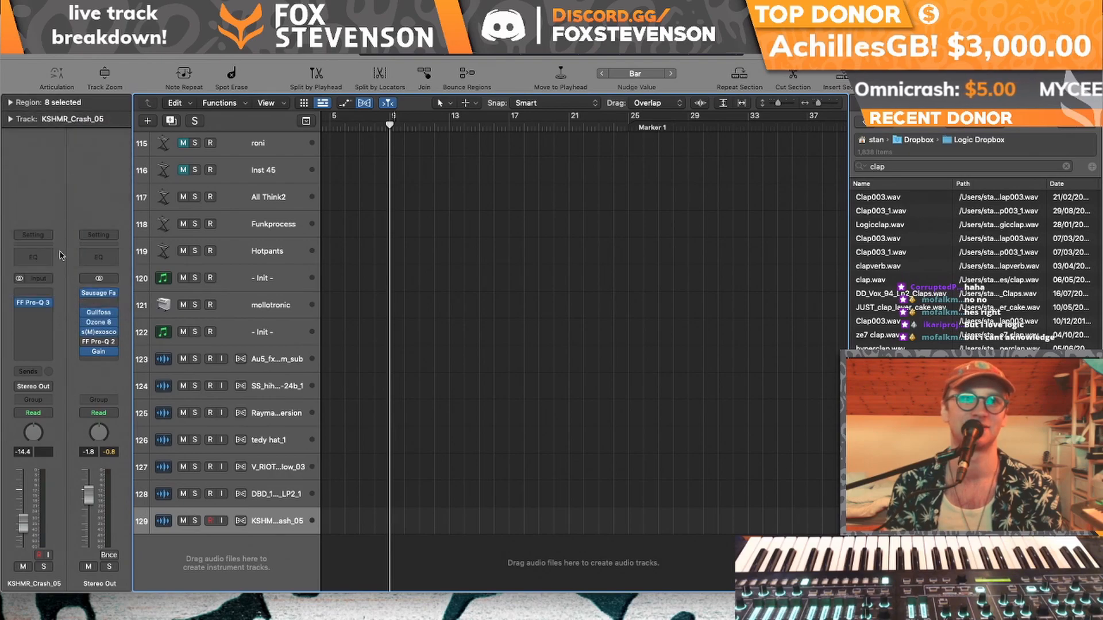
double_click(290, 577)
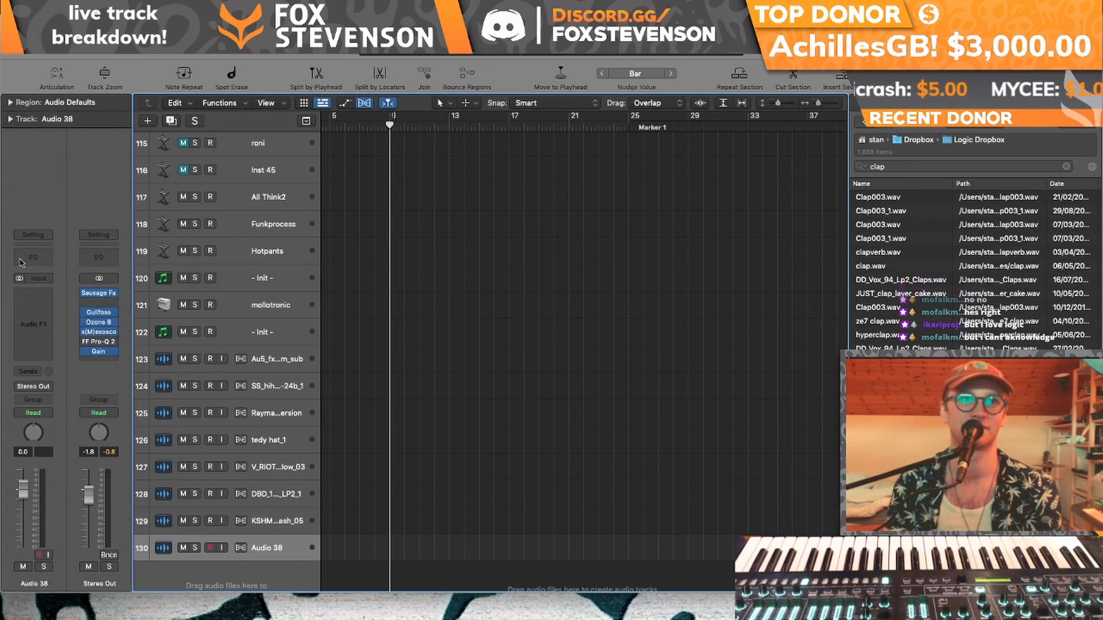
left_click_drag(389, 123, 419, 118)
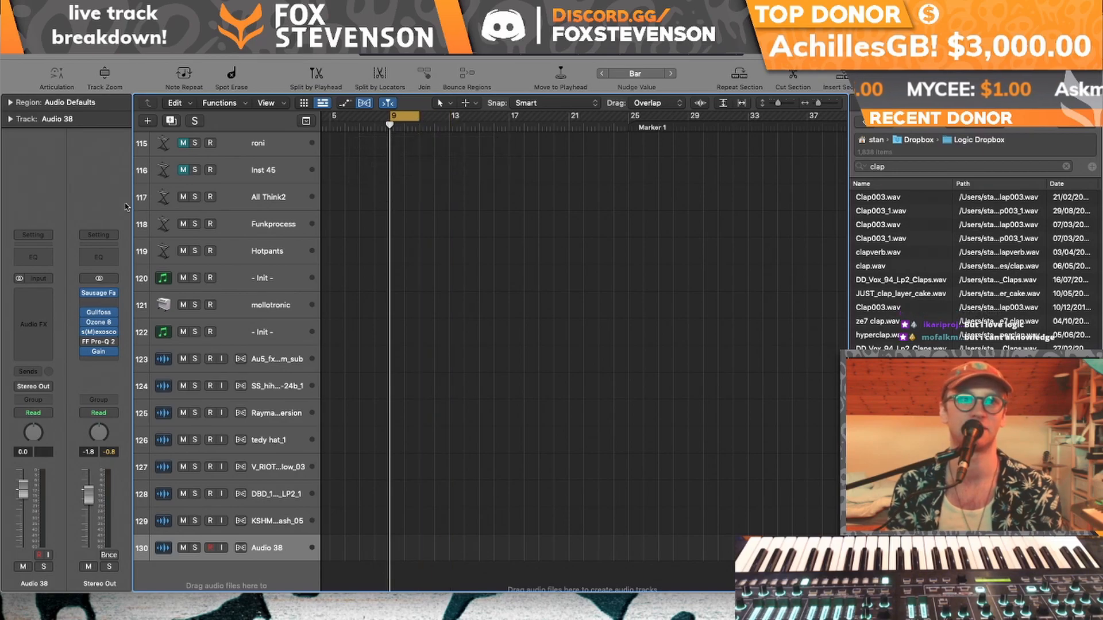
- Set Audio 38 to mono with Input 4 as its source and record-enable the track
left_click(49, 278)
mouse_move(35, 288)
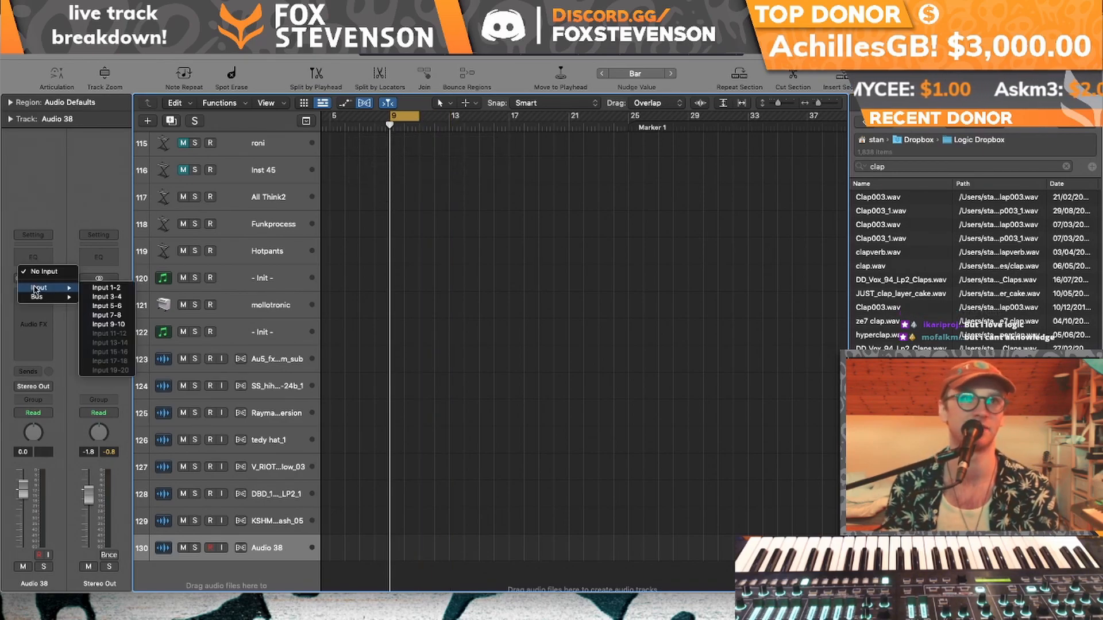
left_click(99, 297)
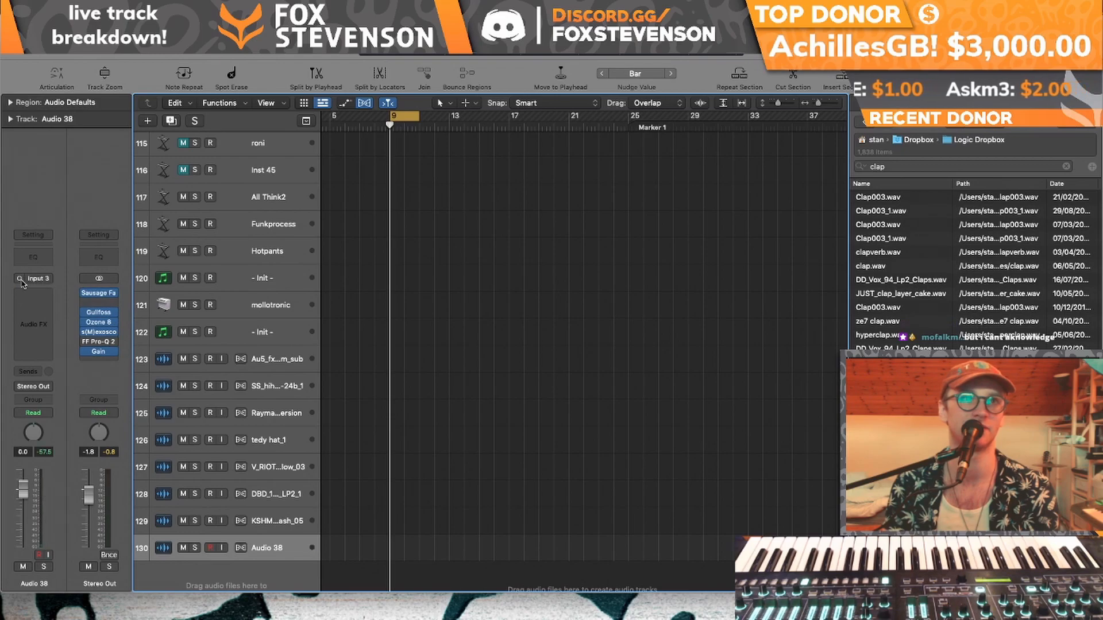
left_click(44, 280)
mouse_move(60, 309)
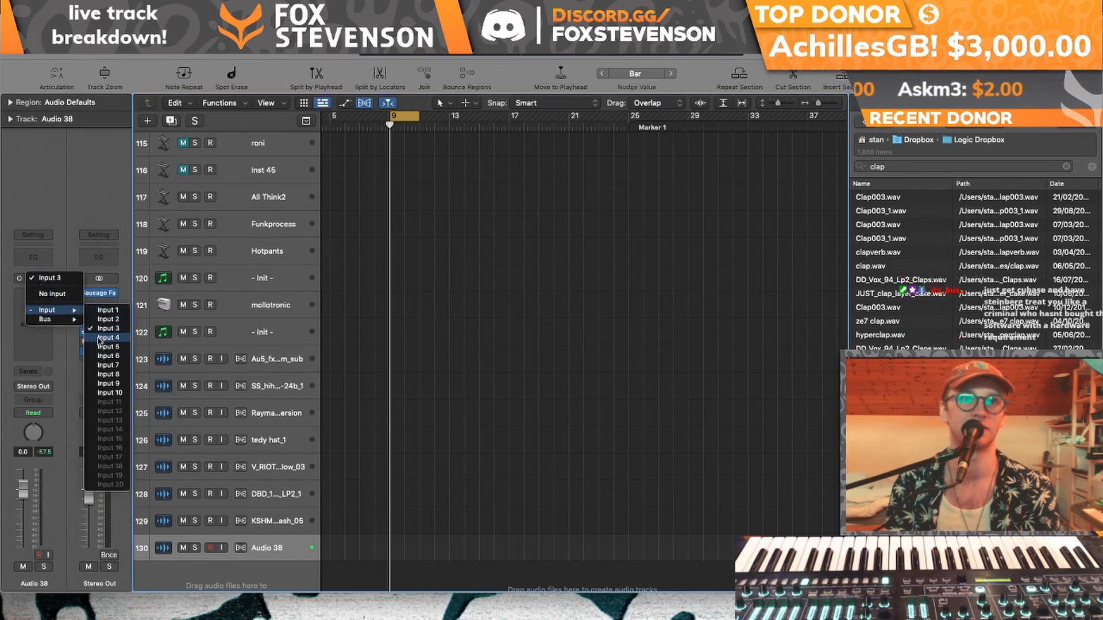
left_click(248, 522)
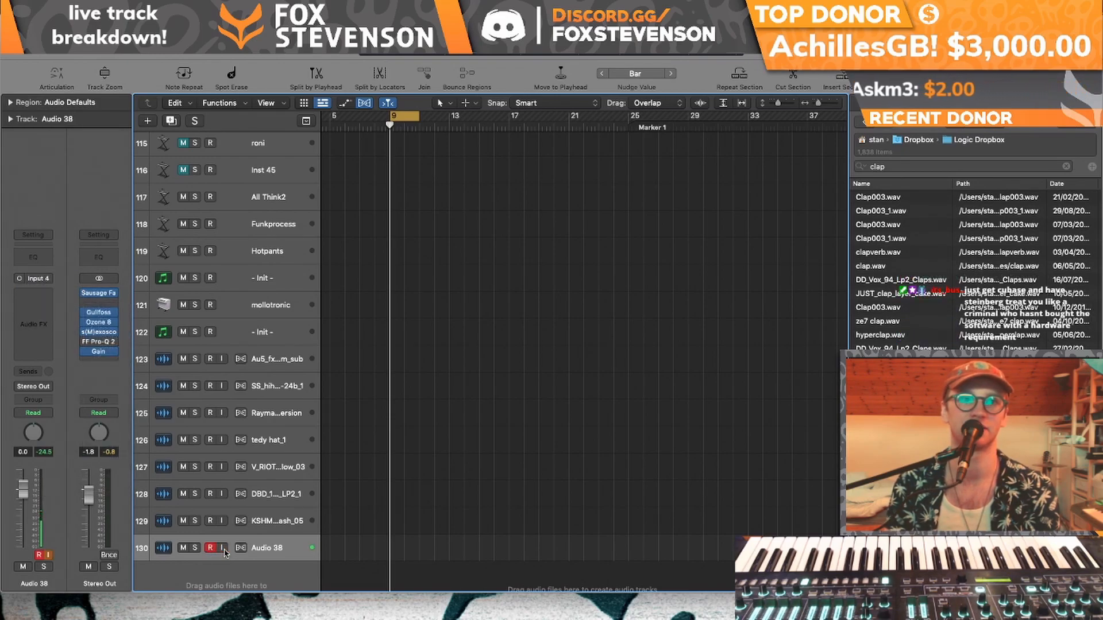
- Record two microphone takes on Audio 38 over the cycled bars 9 to 11
left_click_drag(818, 103, 820, 102)
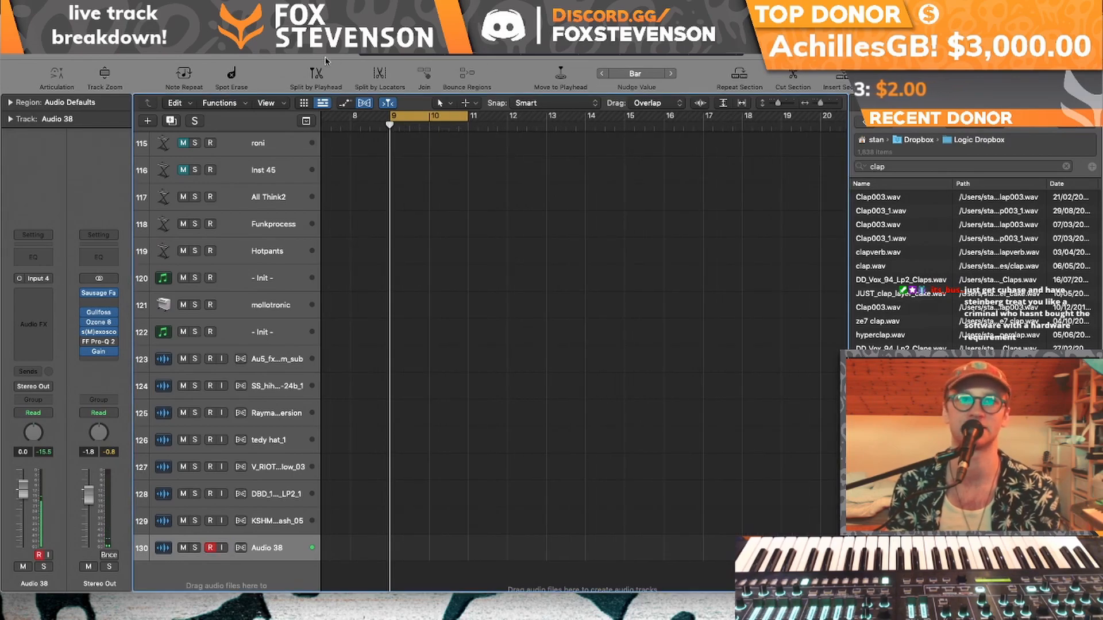
key("r")
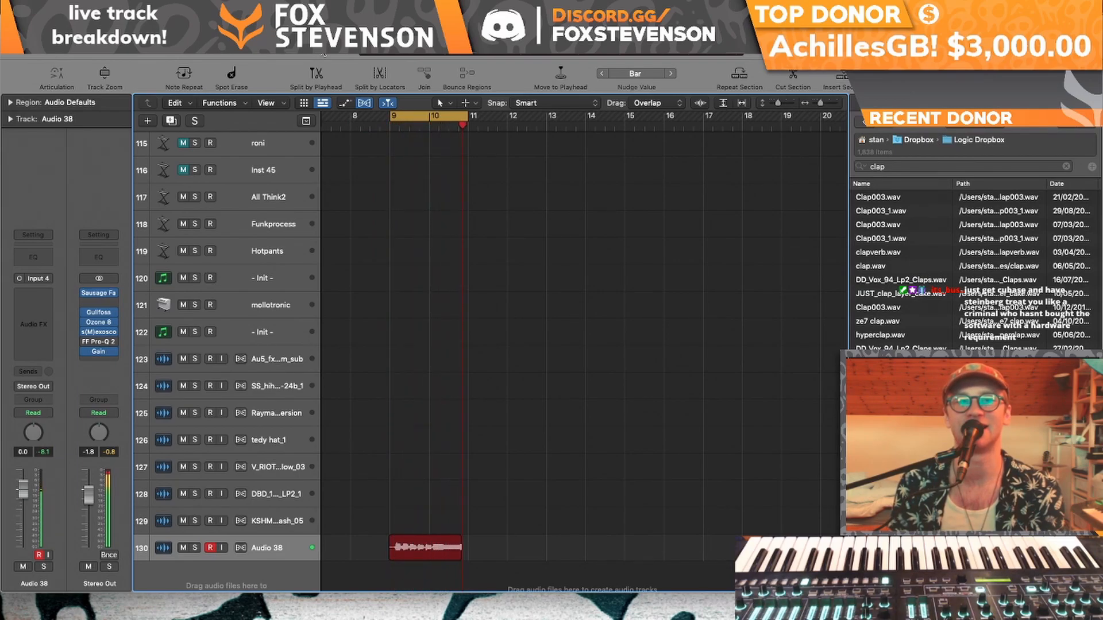
key("space")
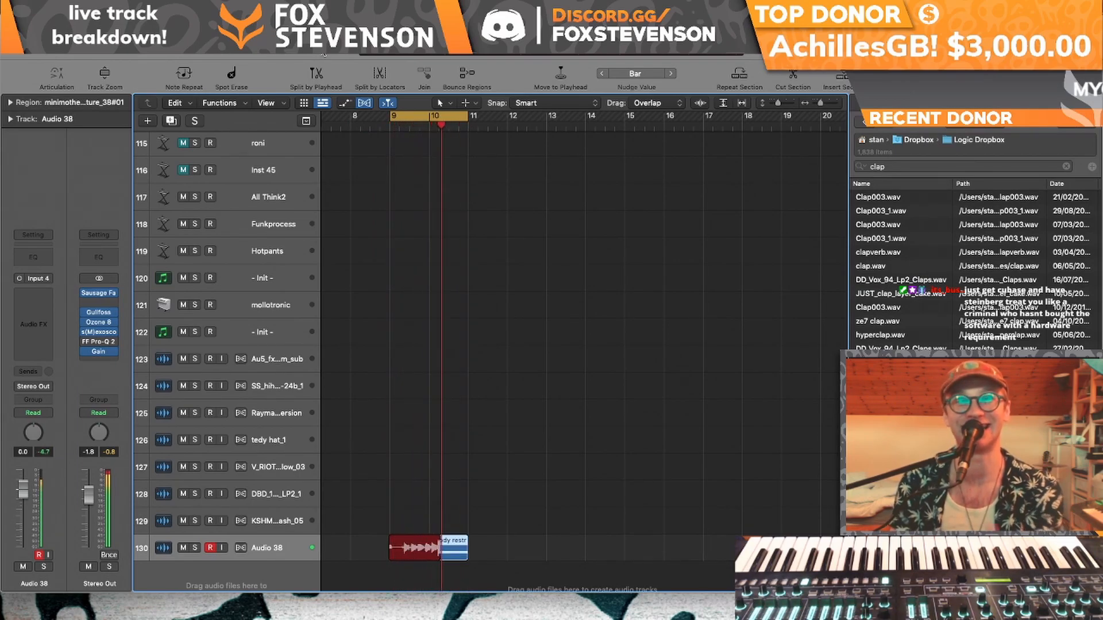
key("space")
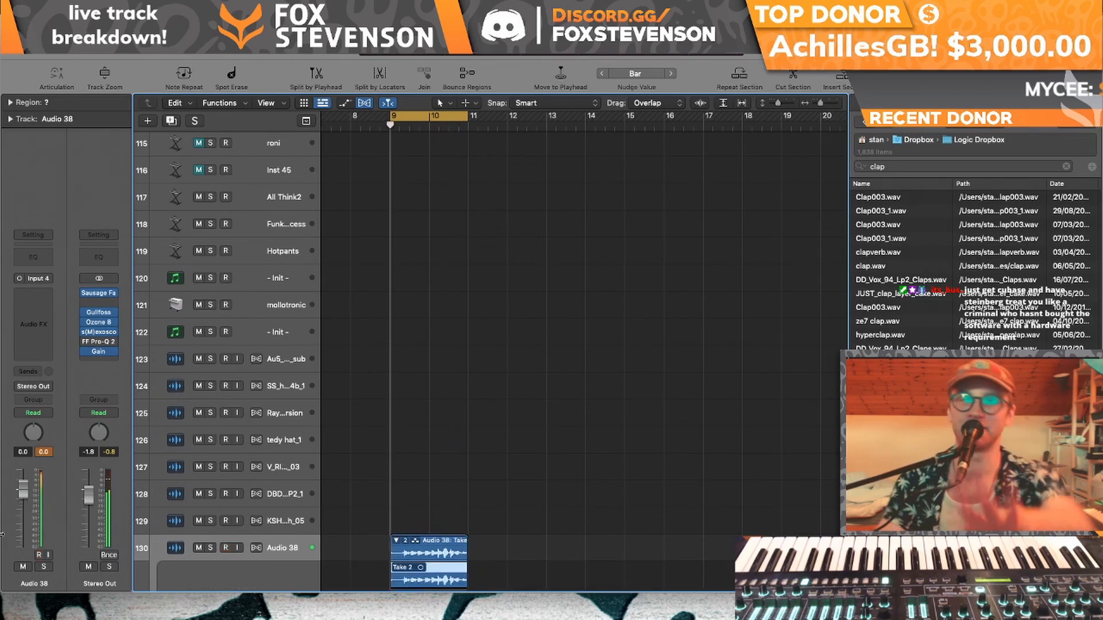
- Comp the recording on Audio 38 from Take 1 up to about bar 10 and Take 2 for the rest
left_click_drag(821, 102, 823, 103)
scroll(600, 264, "down", 4)
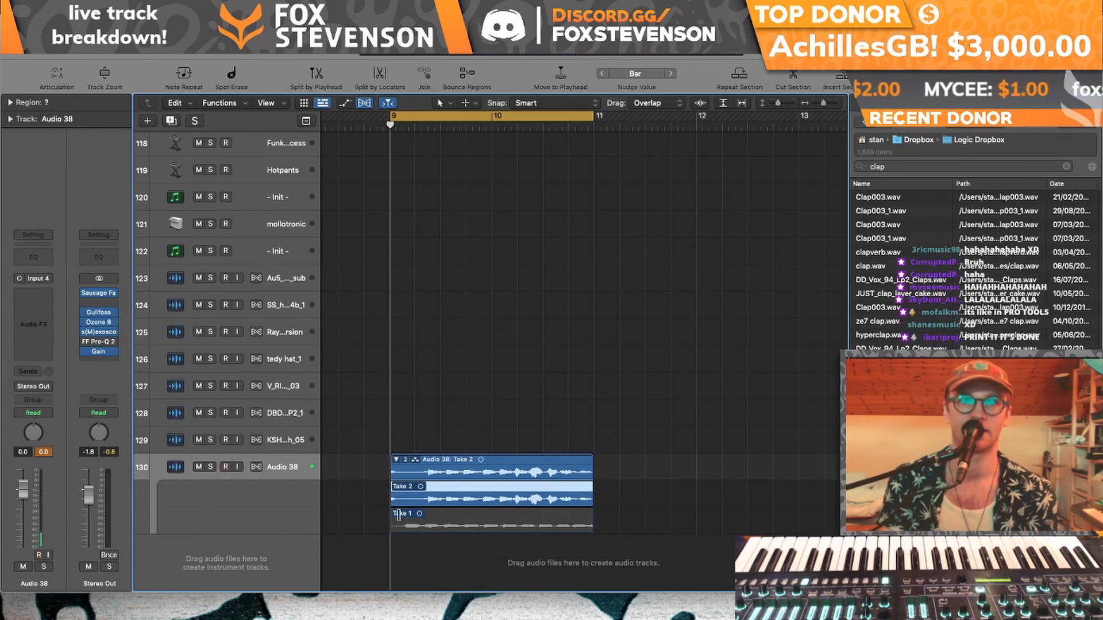
left_click_drag(398, 514, 499, 516)
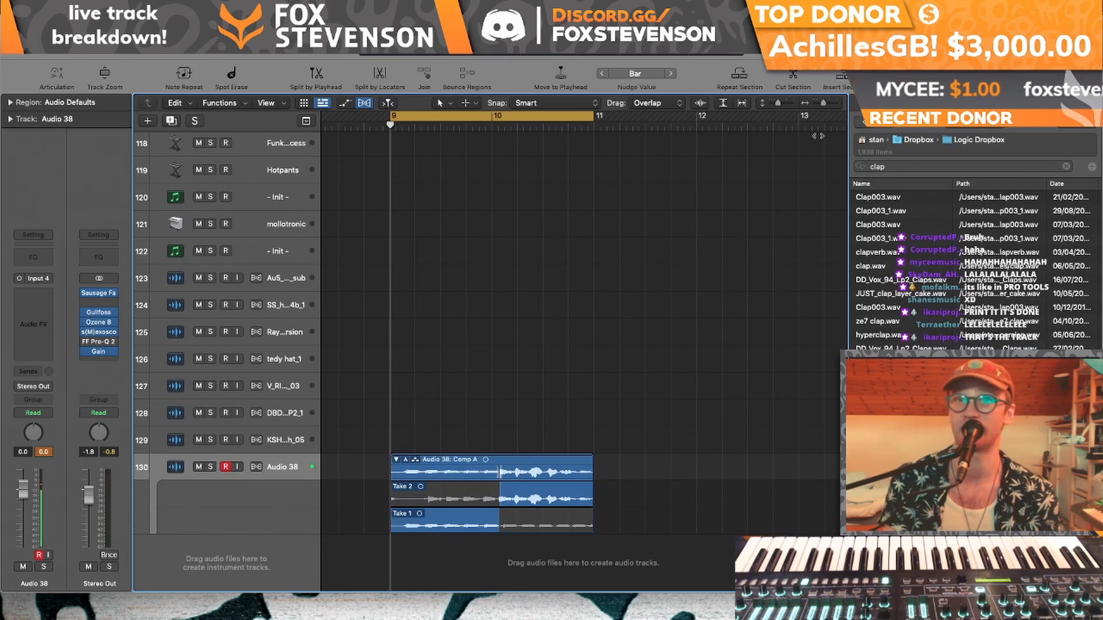
- Record-enable and solo the Audio 38 track
key("super+Right")
left_click(227, 467)
left_click(209, 467)
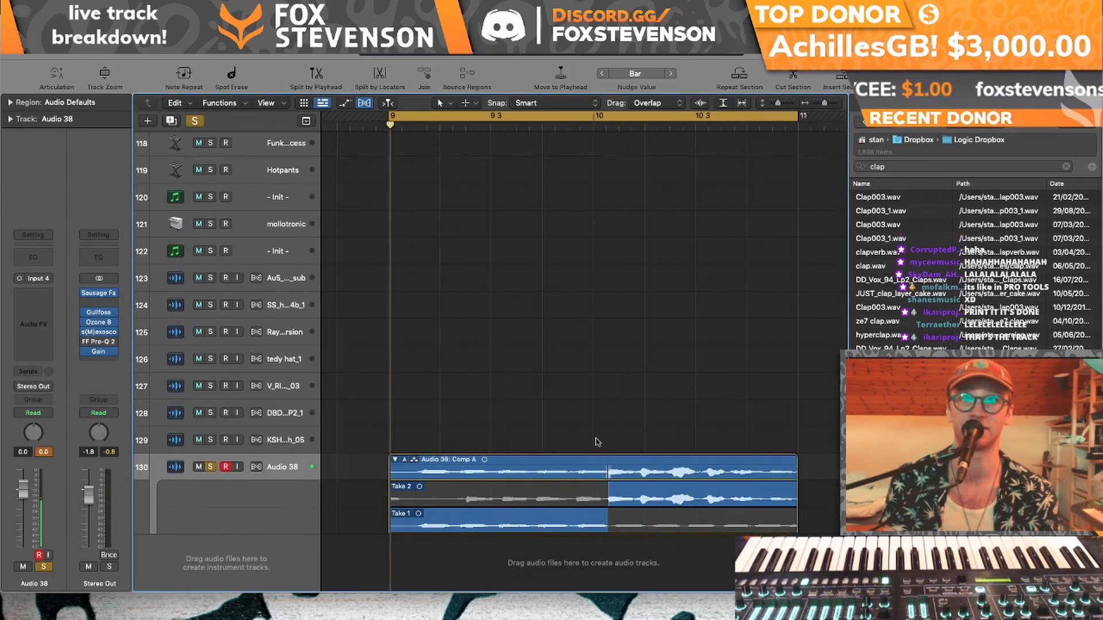
- Play back the comped Audio 38 recording over the cycled bars 9 to 11 and toggle the track's record-enable
key("space")
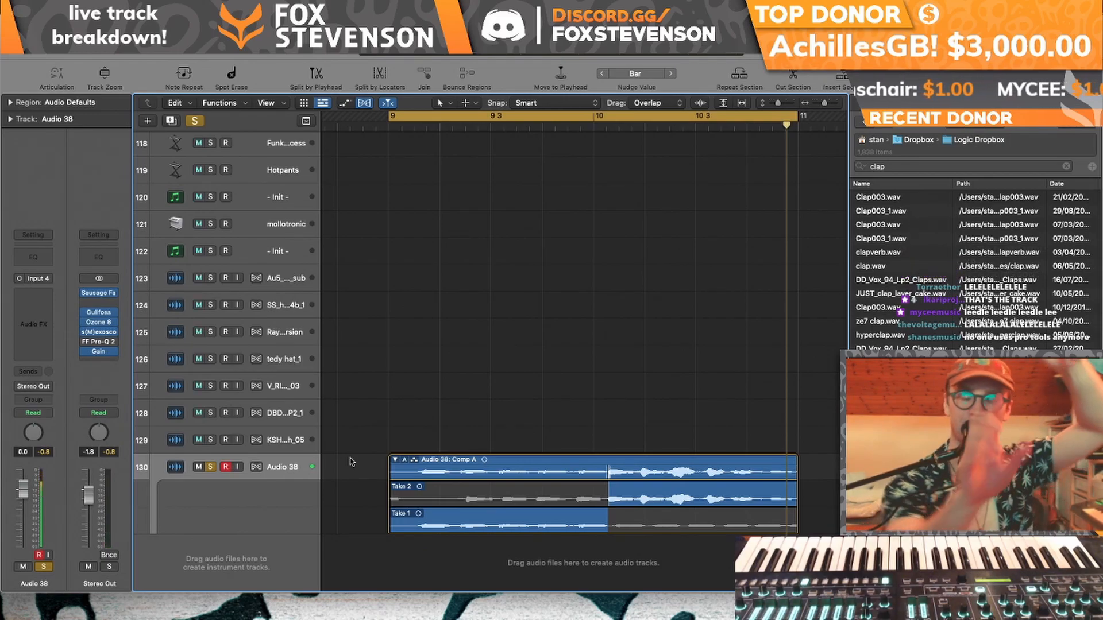
key("ctrl+r")
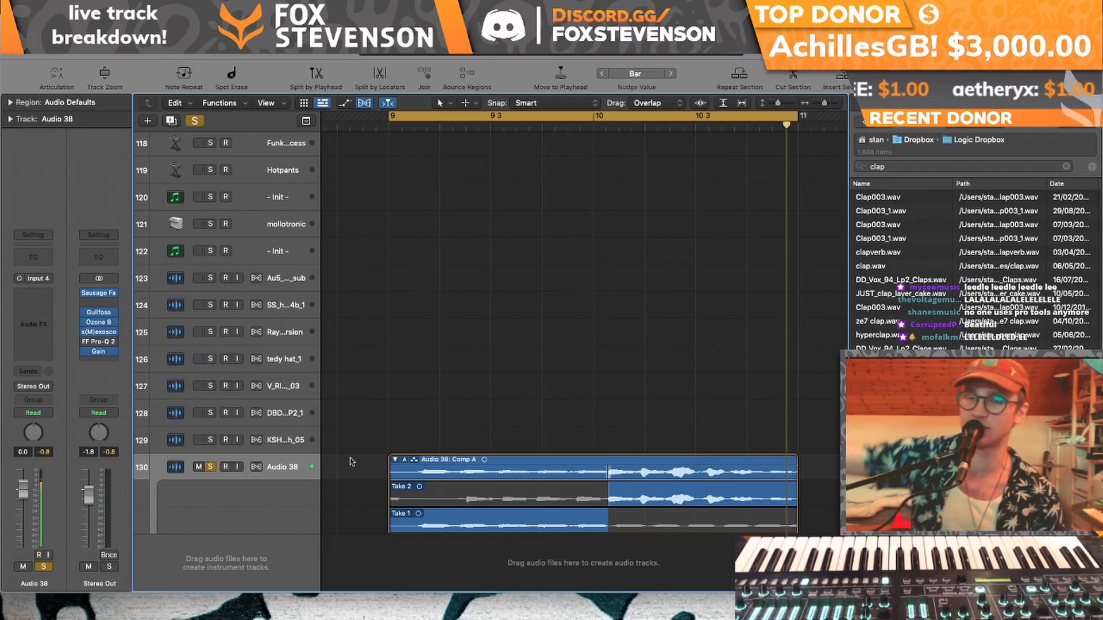
key("ctrl+r")
key("ctrl+r")
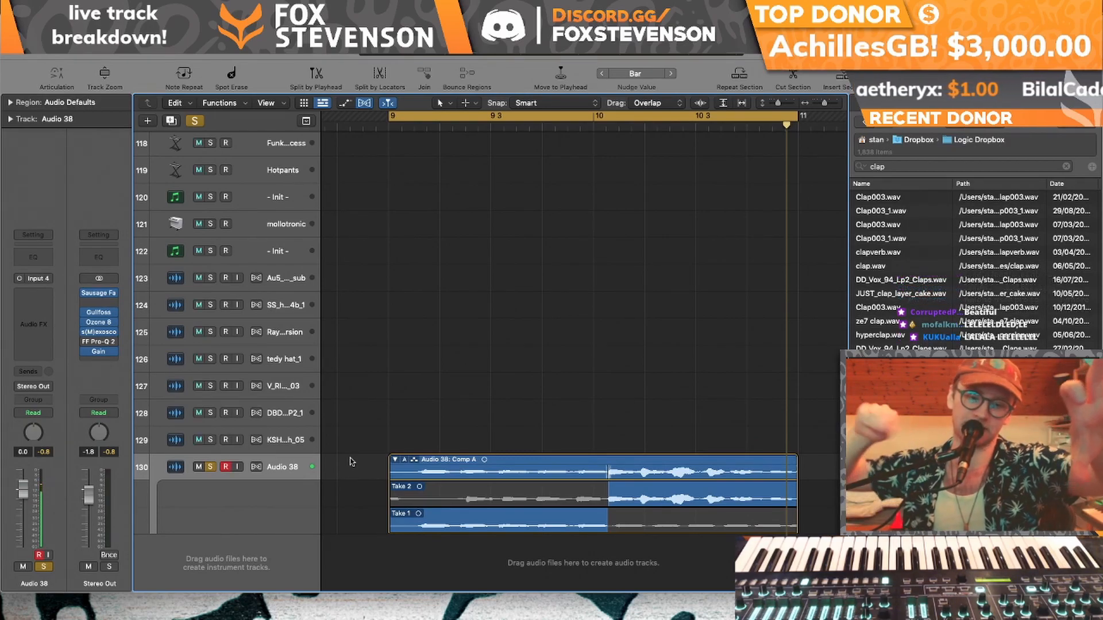
- Re-comp Audio 38 from about the fourth beat of bar 9 into short alternating sections of Take 2 and Take 1
left_click_drag(545, 498, 717, 499)
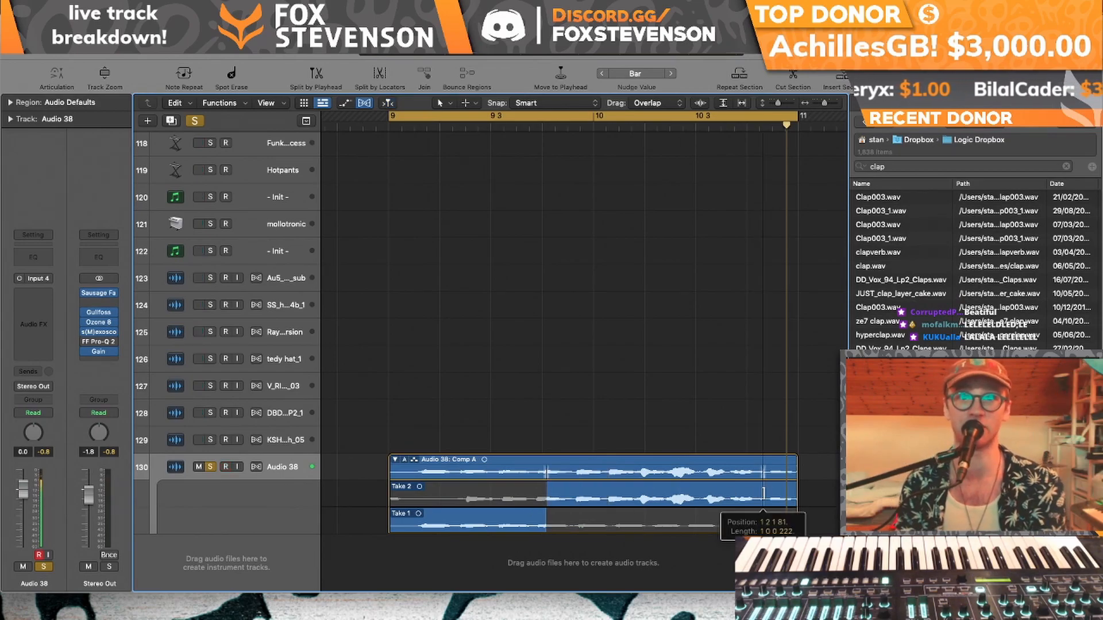
left_click_drag(569, 521, 628, 520)
left_click_drag(727, 520, 778, 520)
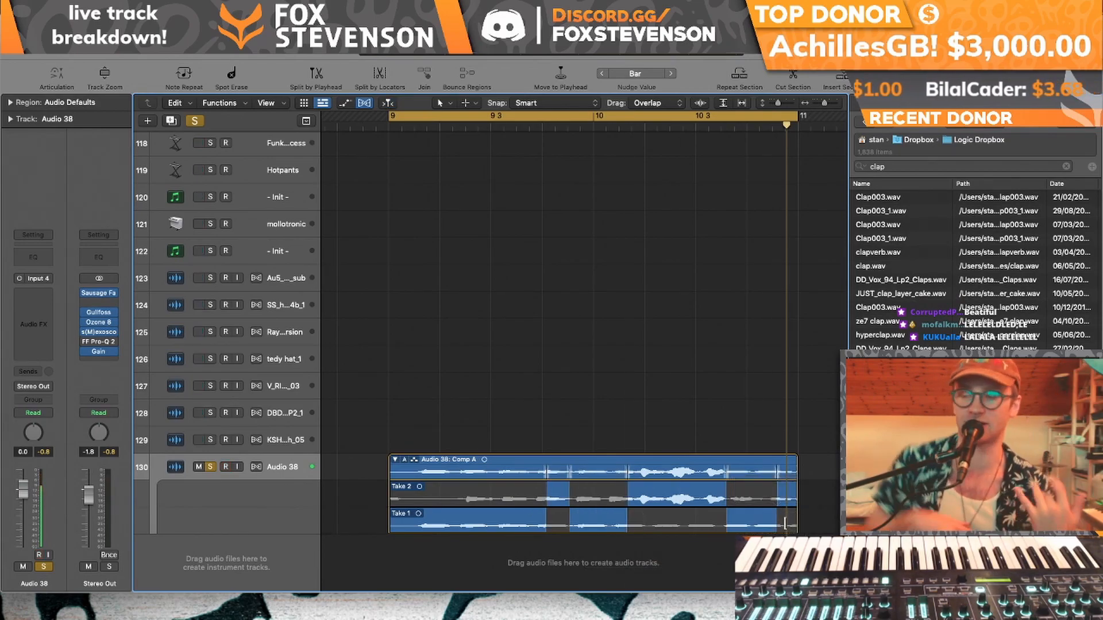
- Delete the Audio 38 take folder along with its recorded audio files, and remove the empty Audio 38 track
left_click(562, 461)
key("Delete")
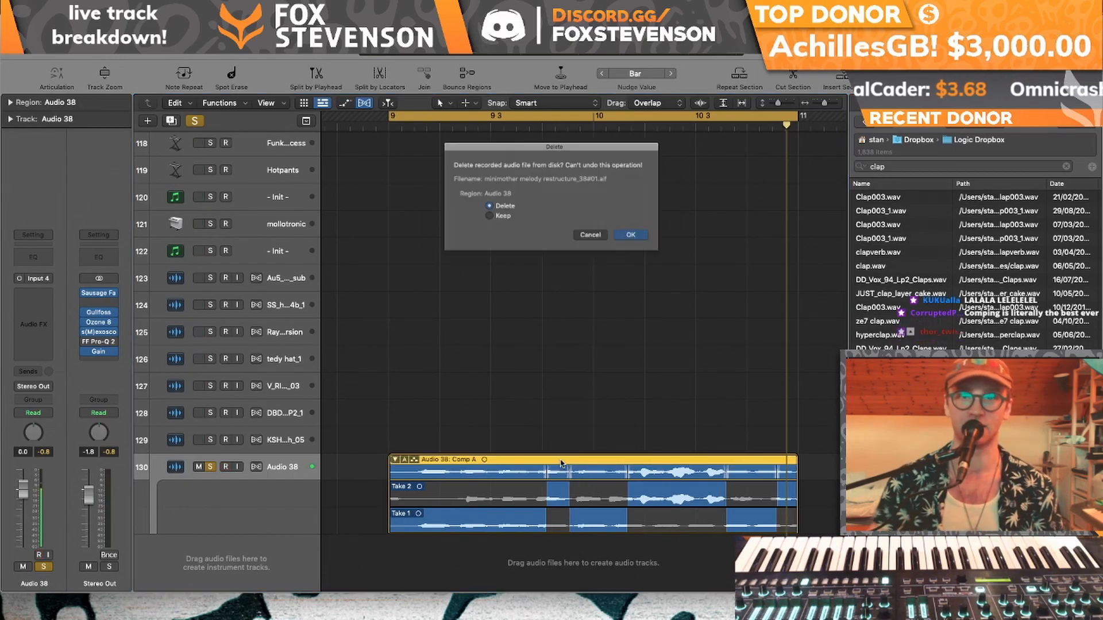
left_click(644, 242)
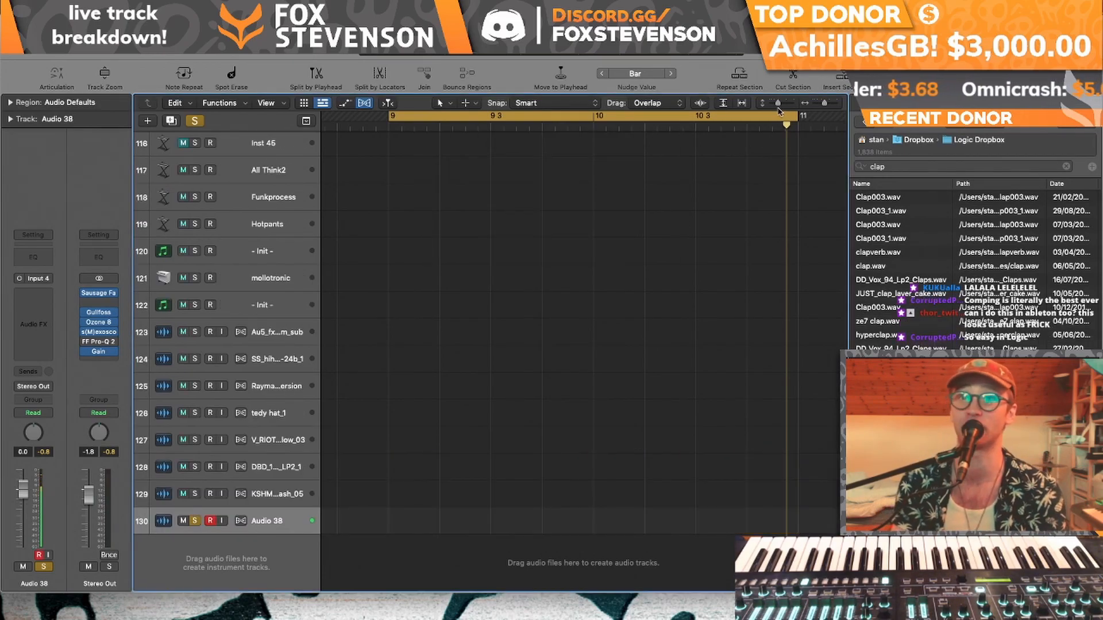
left_click_drag(779, 110, 771, 107)
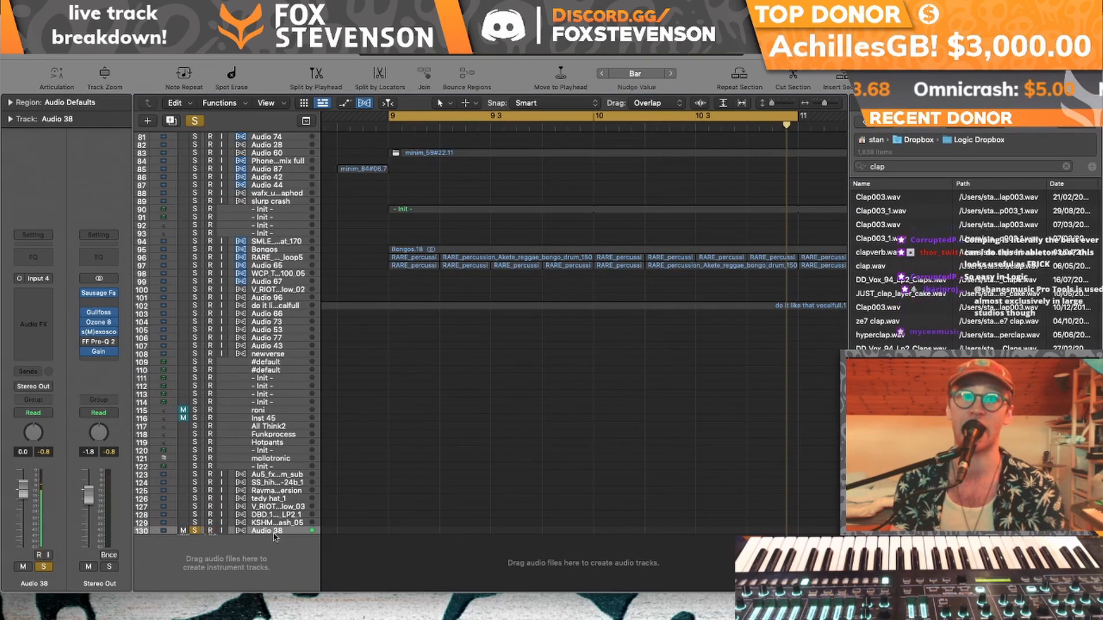
key("super+BackSpace")
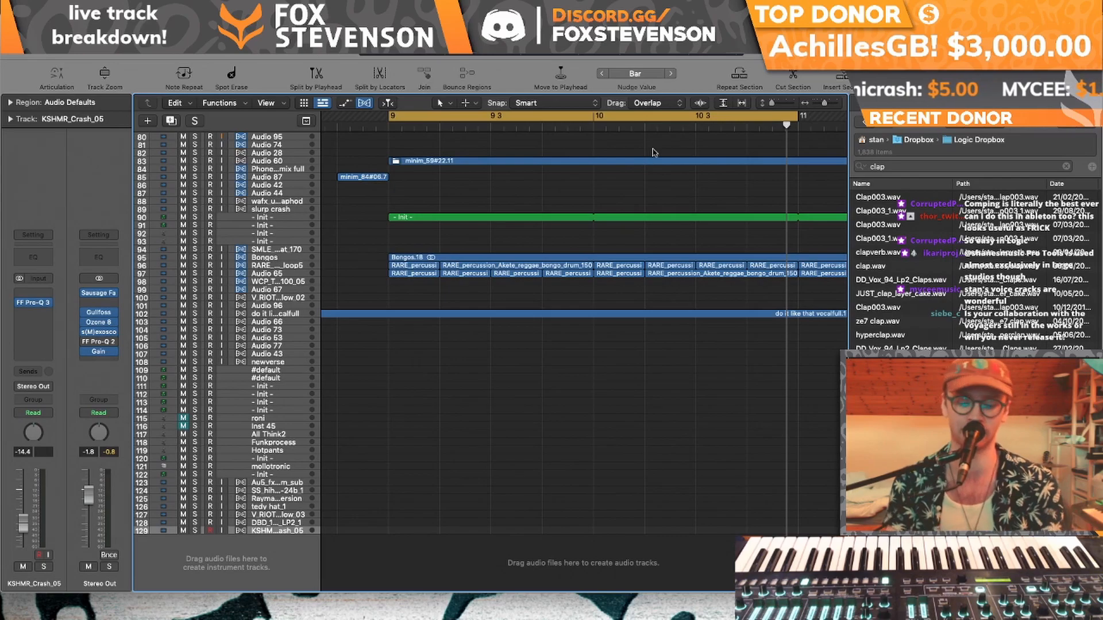
- Turn off cycling, play the full arrangement, and mute track 93 holding the open vibrato cute region
key("c")
key("space")
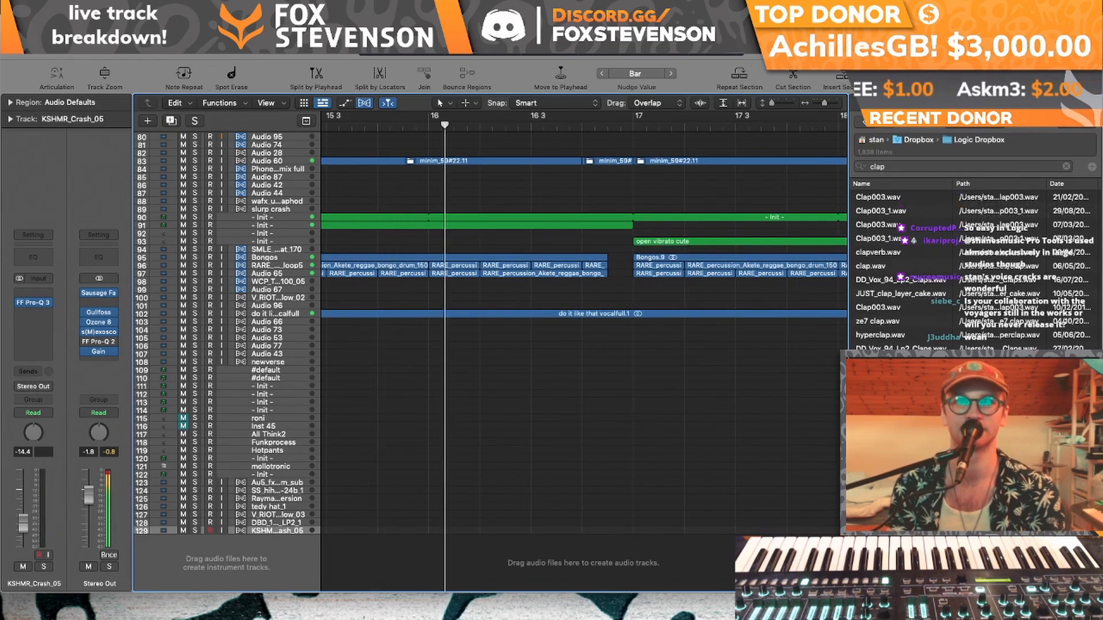
left_click_drag(824, 103, 811, 107)
left_click(184, 242)
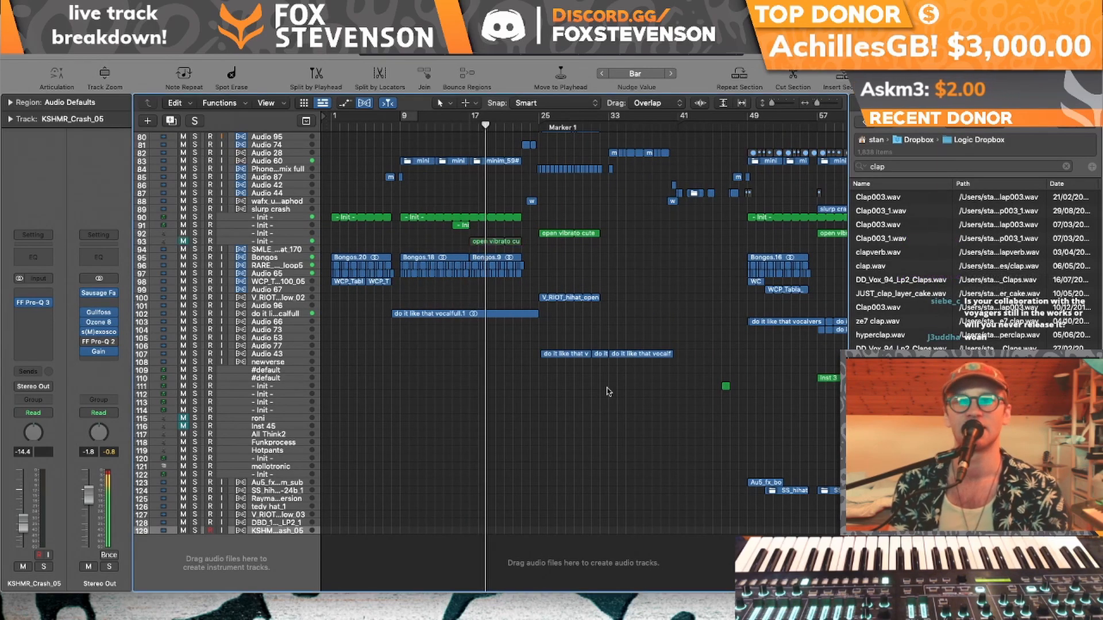
scroll(609, 392, "right", 10)
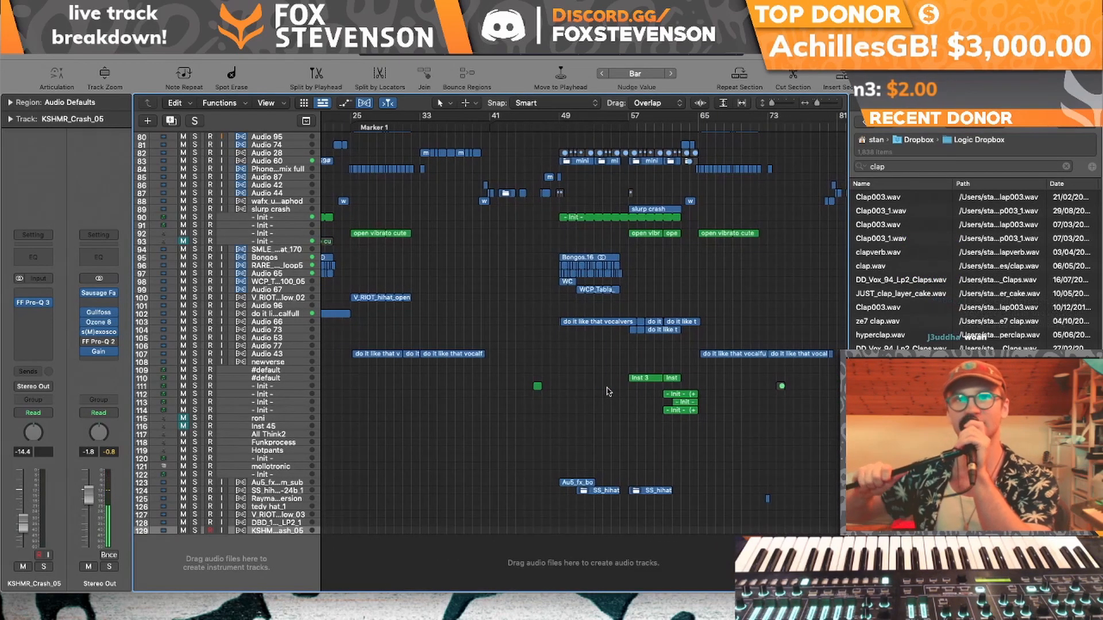
scroll(608, 390, "left", 10)
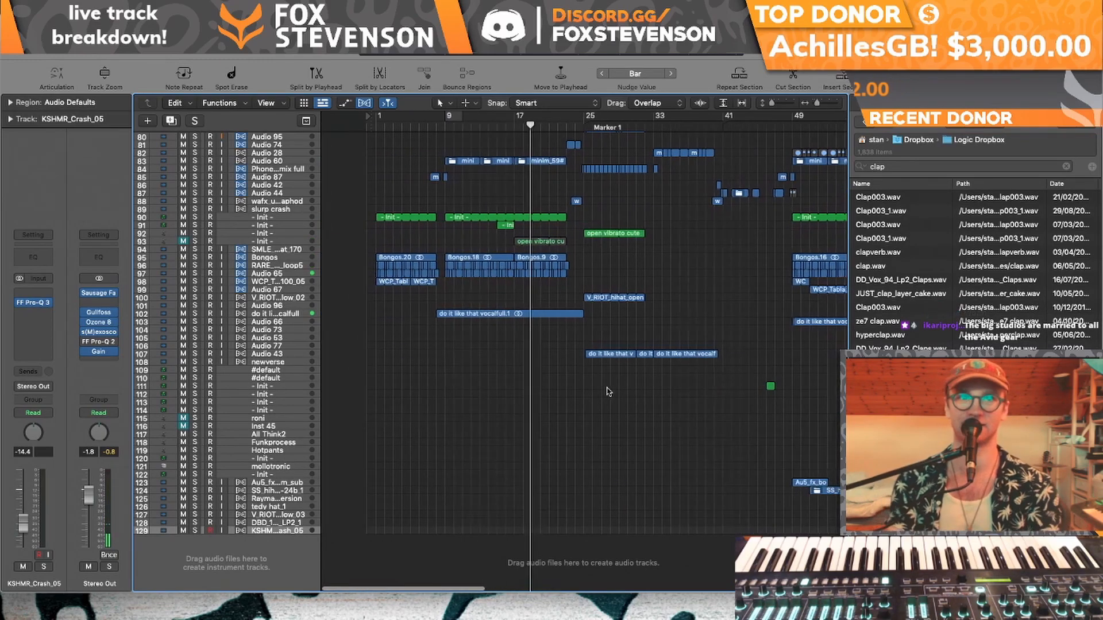
- Solo percussion tracks 95 to 99 and play them over a cycle range from bar 1 to bar 4
left_click_drag(195, 257, 196, 289)
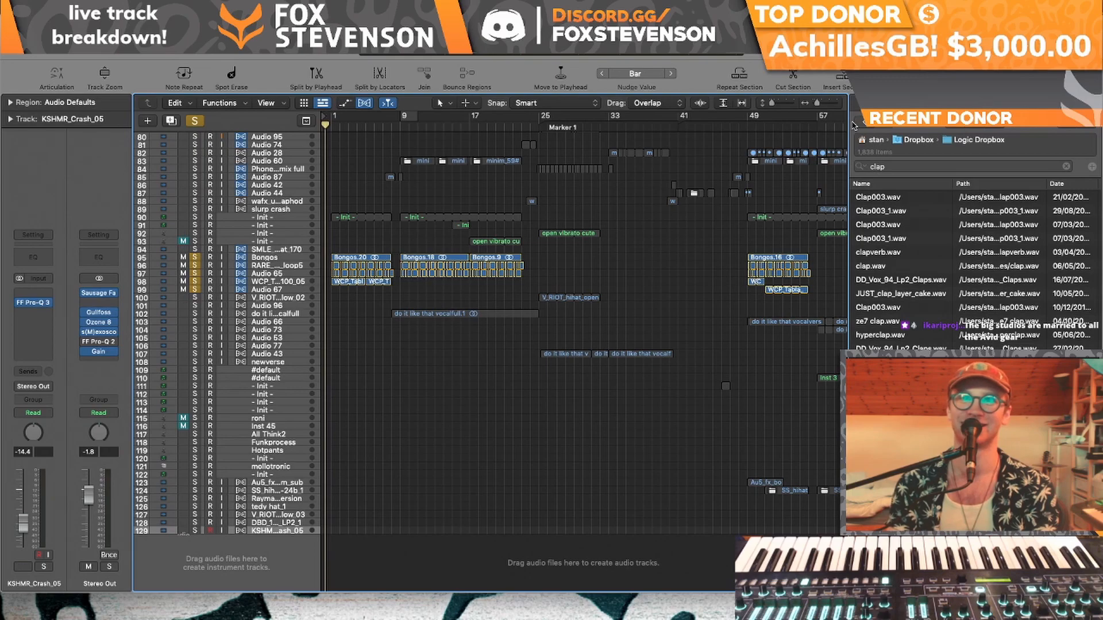
left_click_drag(816, 102, 822, 102)
left_click_drag(360, 116, 548, 121)
key("space")
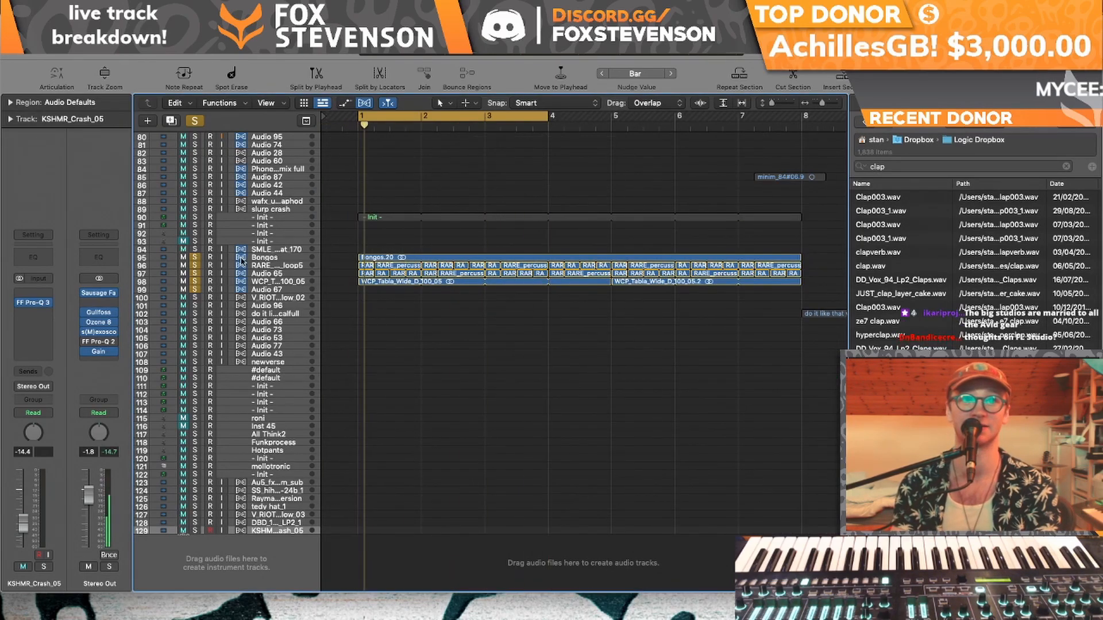
- Listen to the Bongos, RARE percussion loop5 and Audio 65 tracks one after another by soloing each in turn
left_click_drag(196, 290, 195, 266)
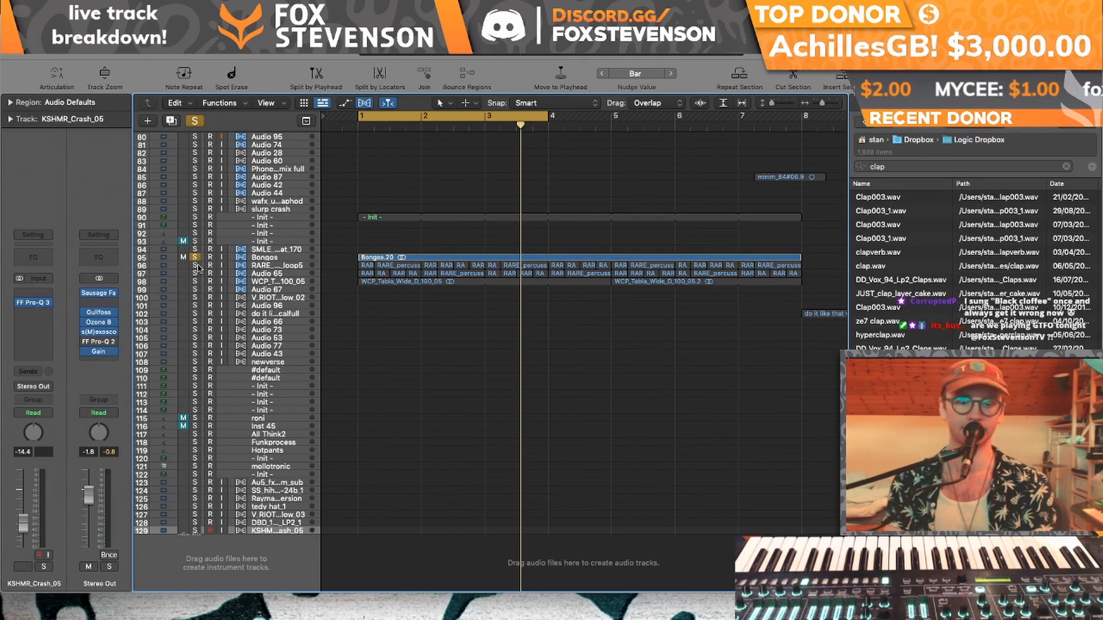
key("space")
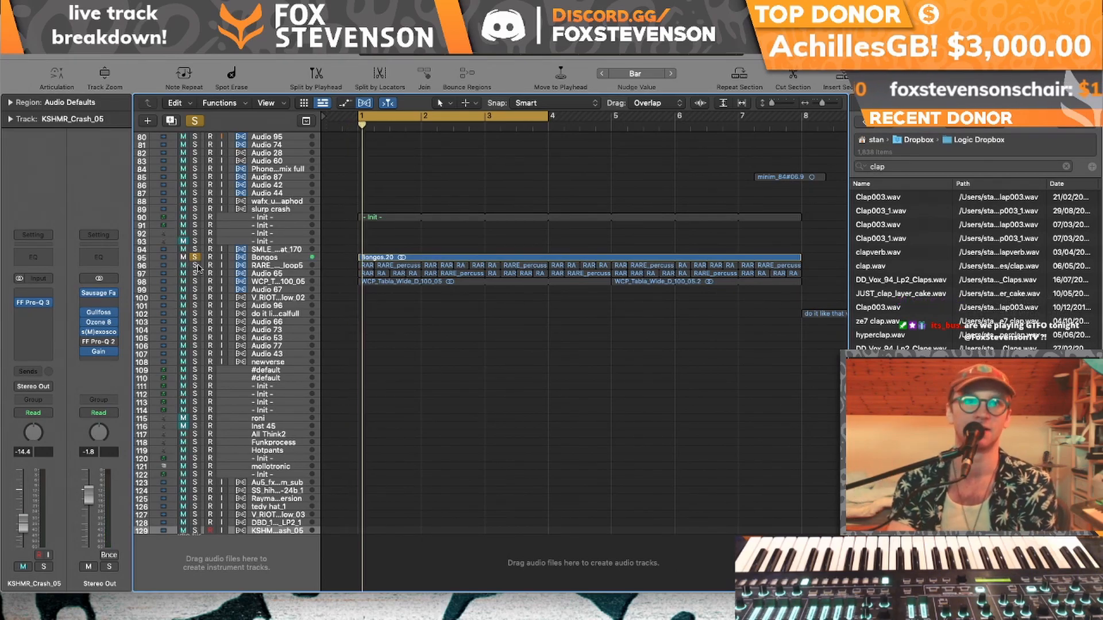
left_click(193, 273)
left_click(195, 265)
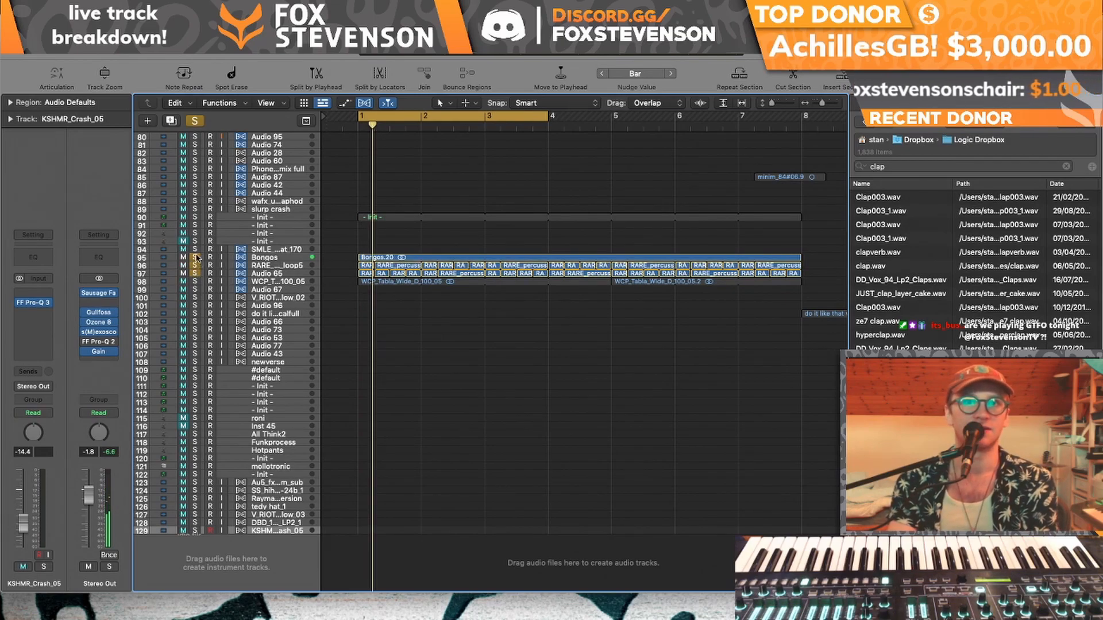
left_click(195, 257)
left_click(195, 274)
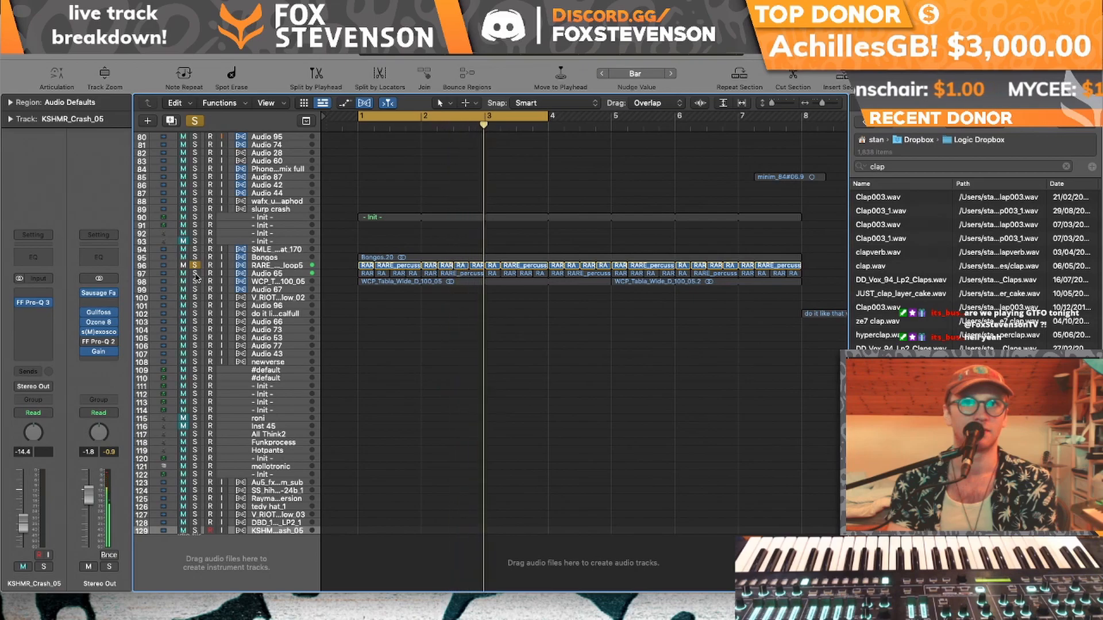
left_click(195, 274)
left_click(195, 266)
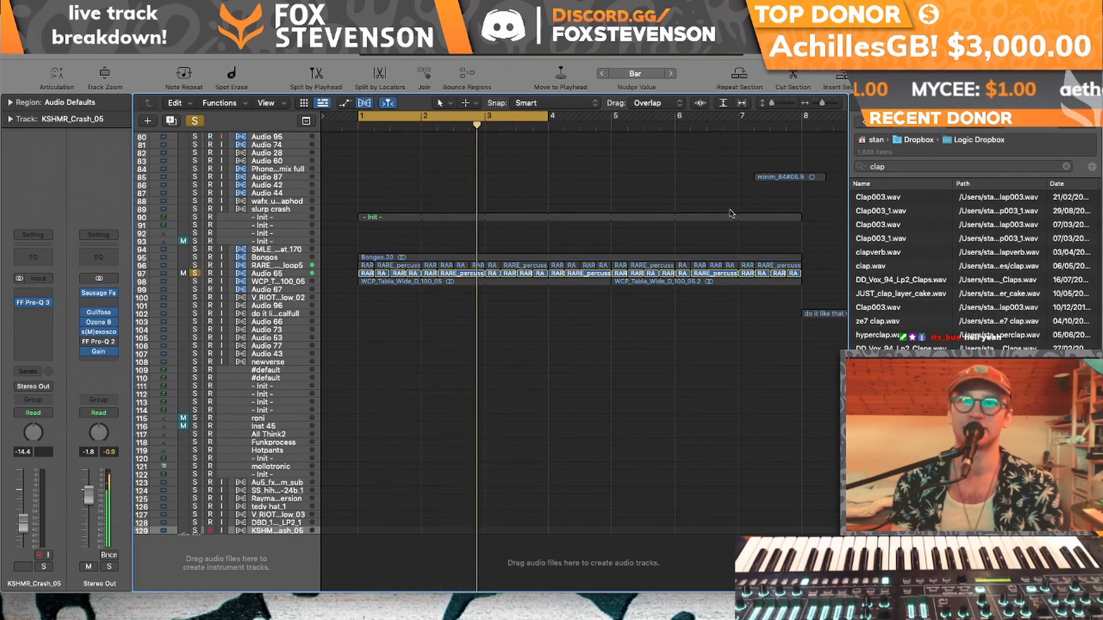
- Listen to the RARE percussion loop and Audio 65 soloed together, followed by WCP_Tabla_Wide_D_100_05 on its own
left_click_drag(771, 104, 776, 107)
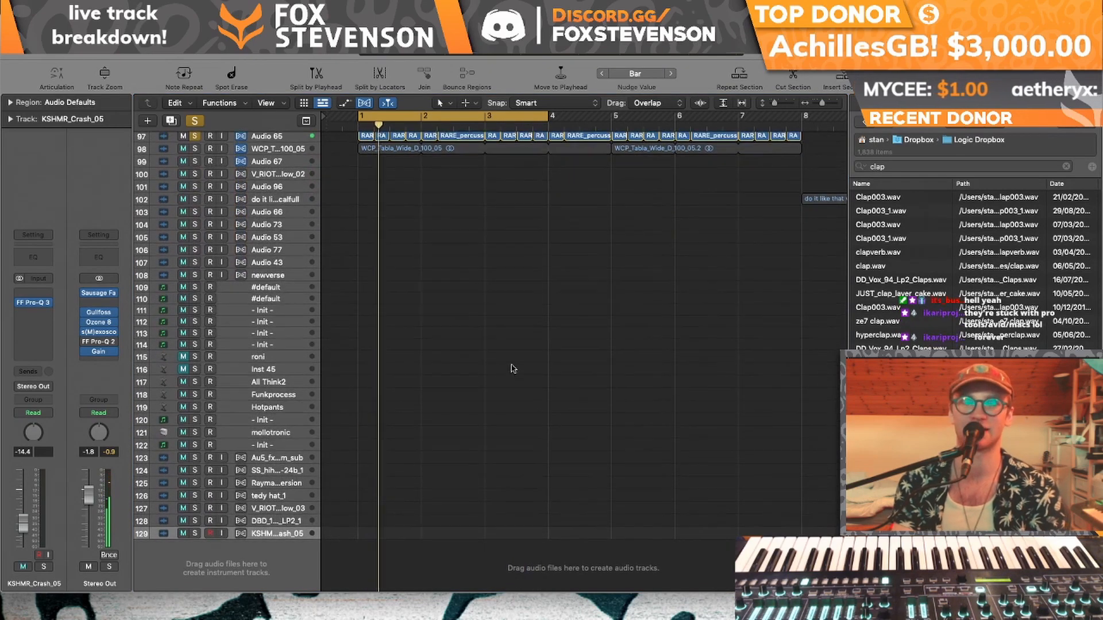
scroll(512, 369, "up", 9)
scroll(512, 368, "up", 2)
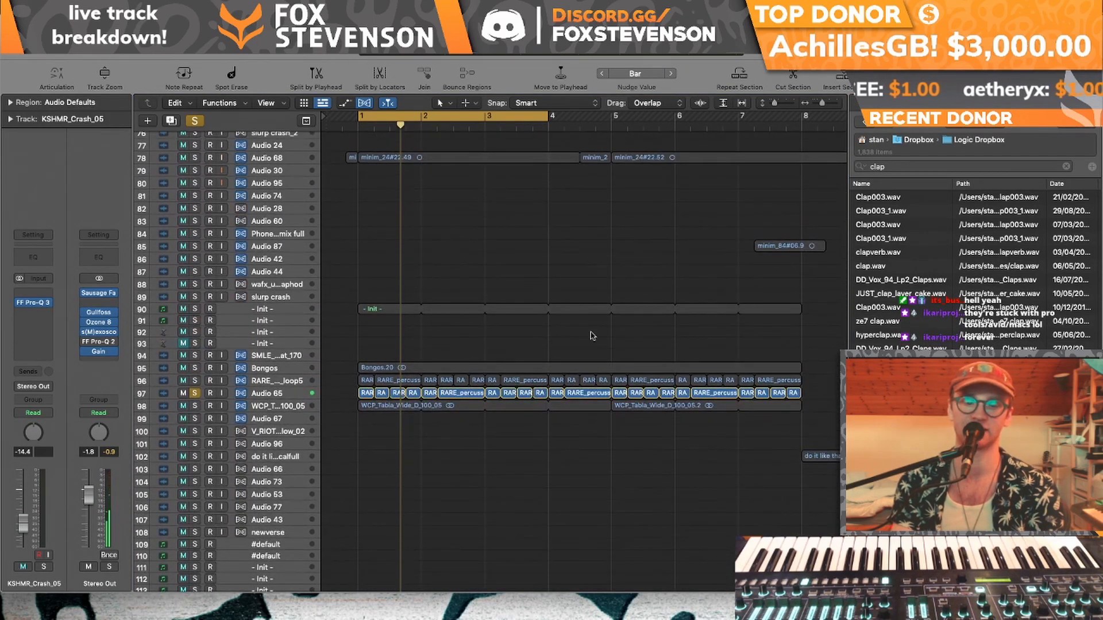
left_click_drag(822, 105, 779, 104)
scroll(564, 376, "left", 3)
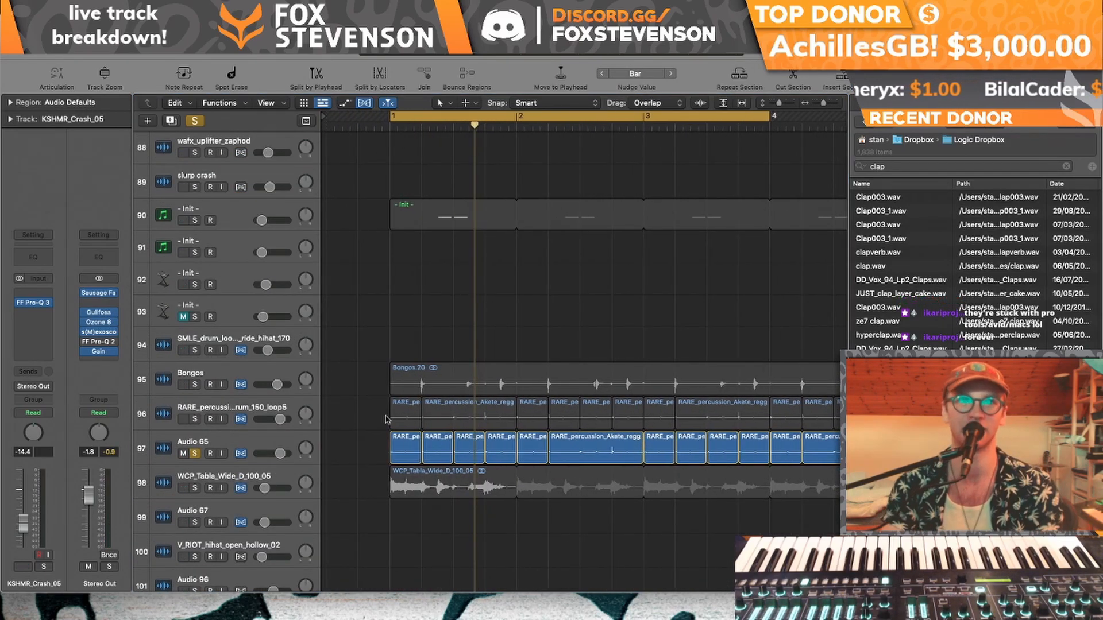
left_click(195, 418)
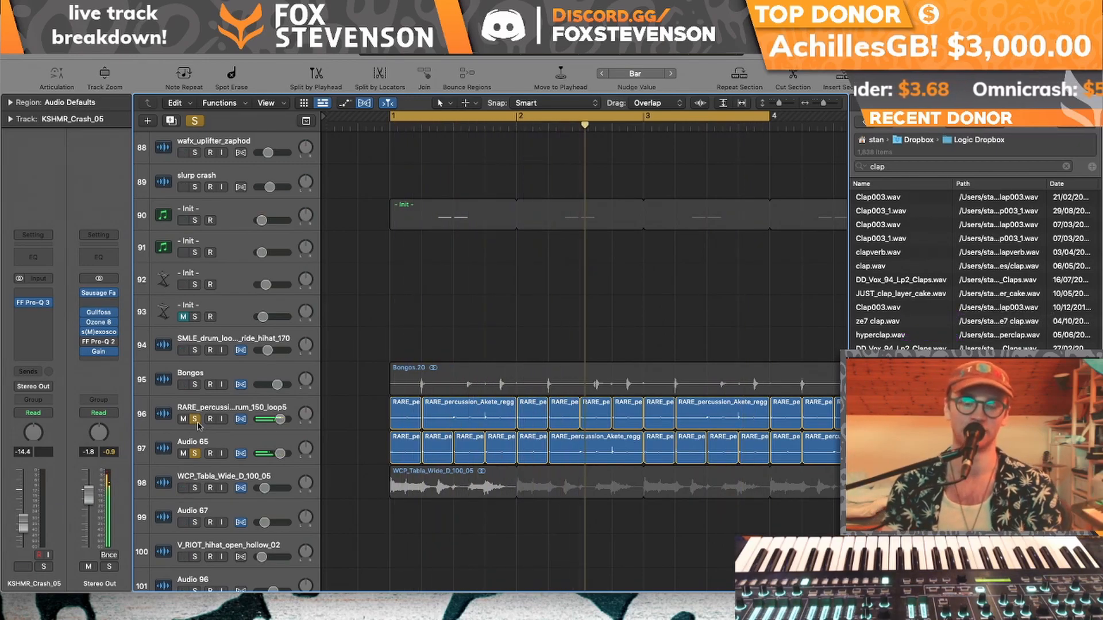
left_click(195, 488)
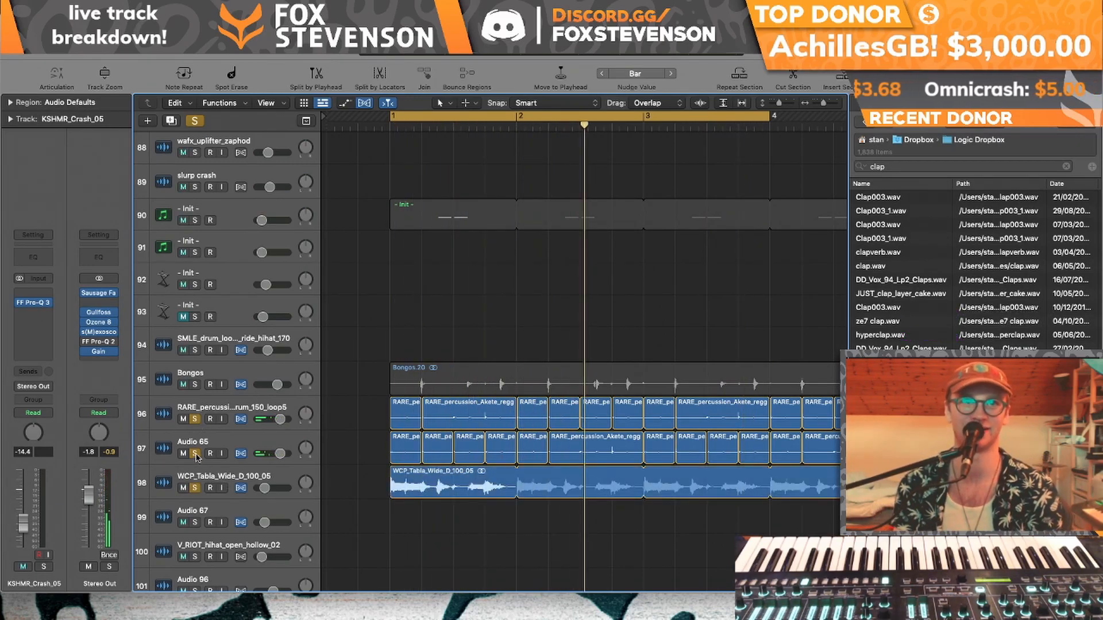
left_click(195, 453)
left_click(195, 419)
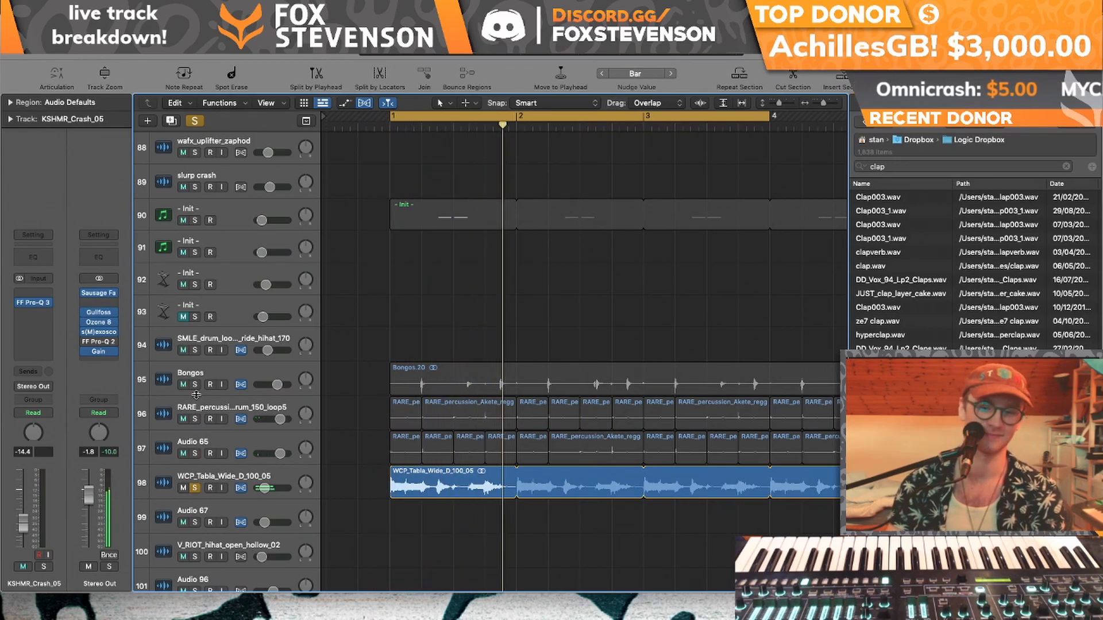
- Play the four percussion tracks 95 to 98 soloed together, and clear their solos to hear them in the full mix
left_click_drag(196, 454, 196, 383)
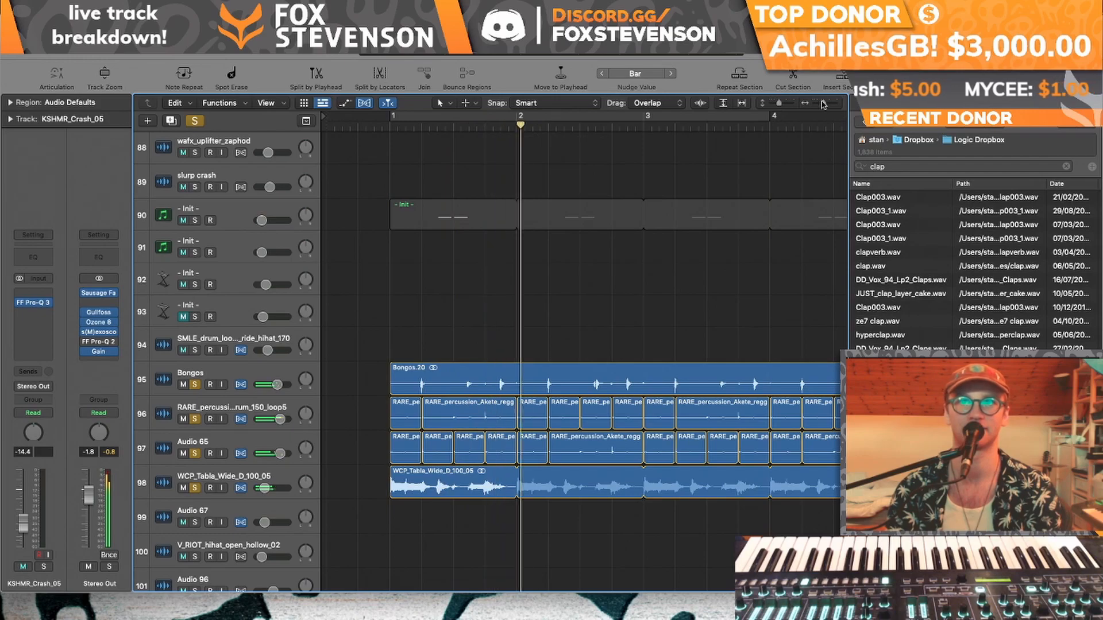
left_click_drag(822, 103, 820, 103)
scroll(386, 425, "right", 4)
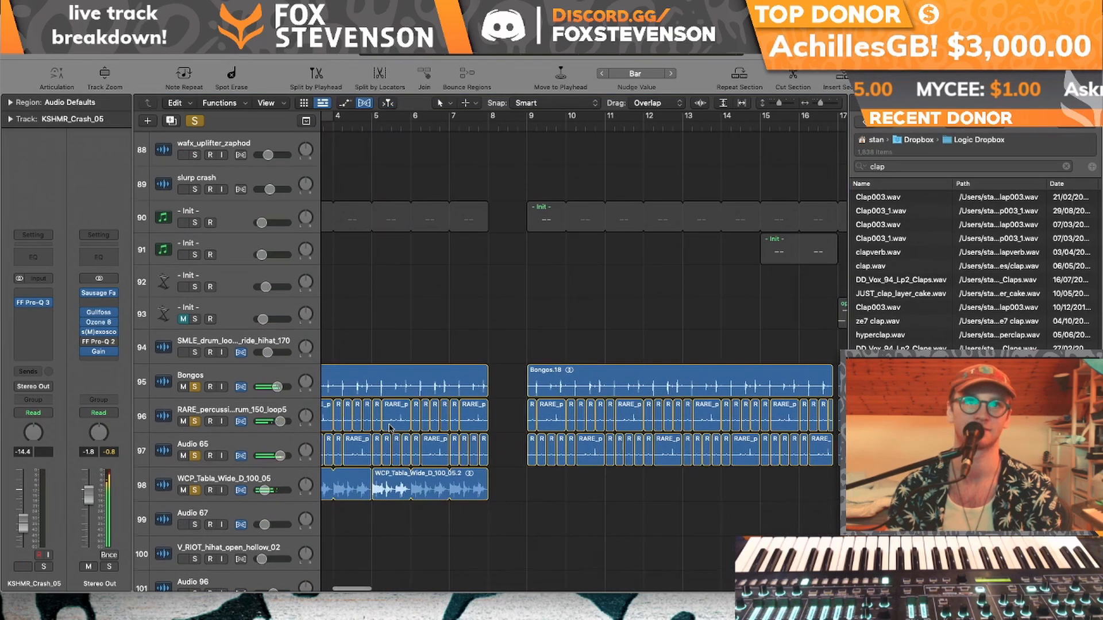
left_click_drag(194, 385, 197, 573)
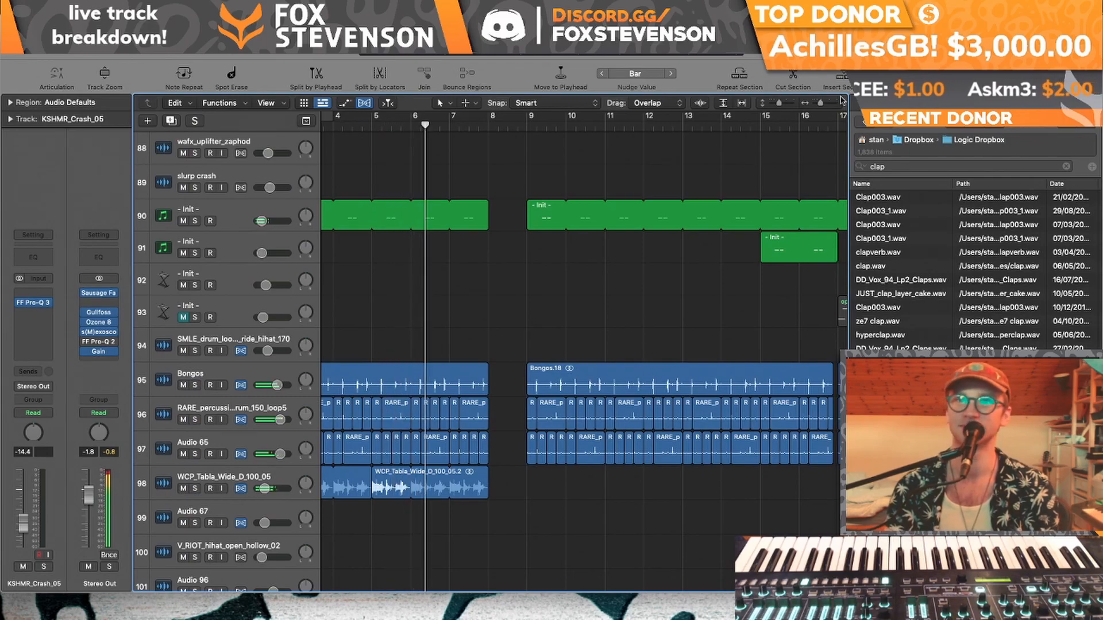
left_click_drag(820, 103, 818, 104)
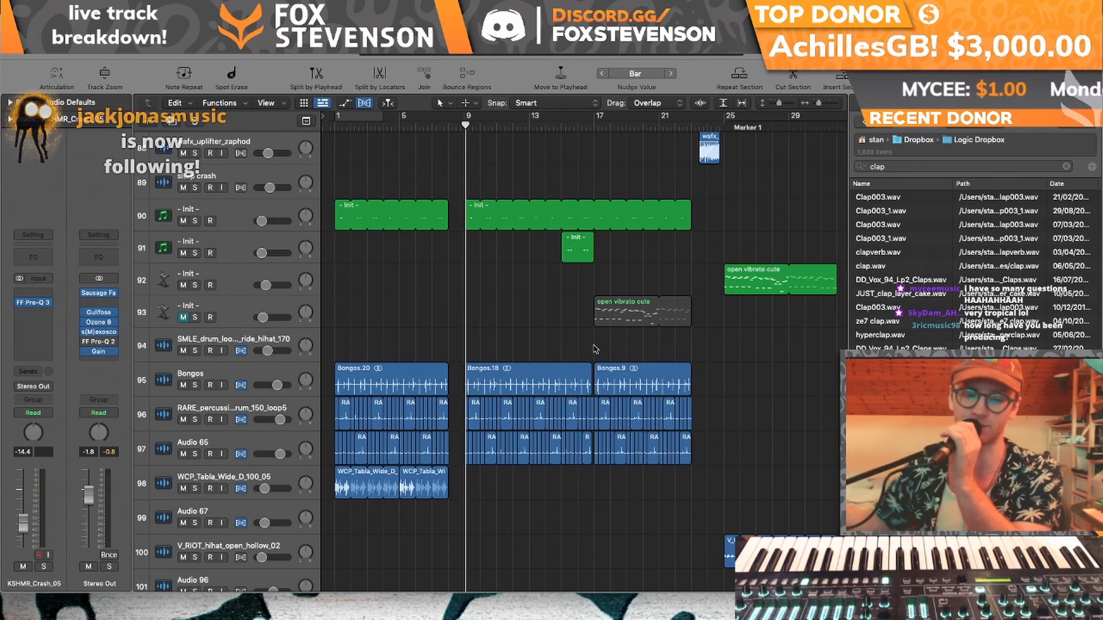
- Cycle the final section from bar 115 to 129 and listen to tracks 120 to 123 soloed
scroll(738, 390, "down", 15)
scroll(737, 391, "right", 10)
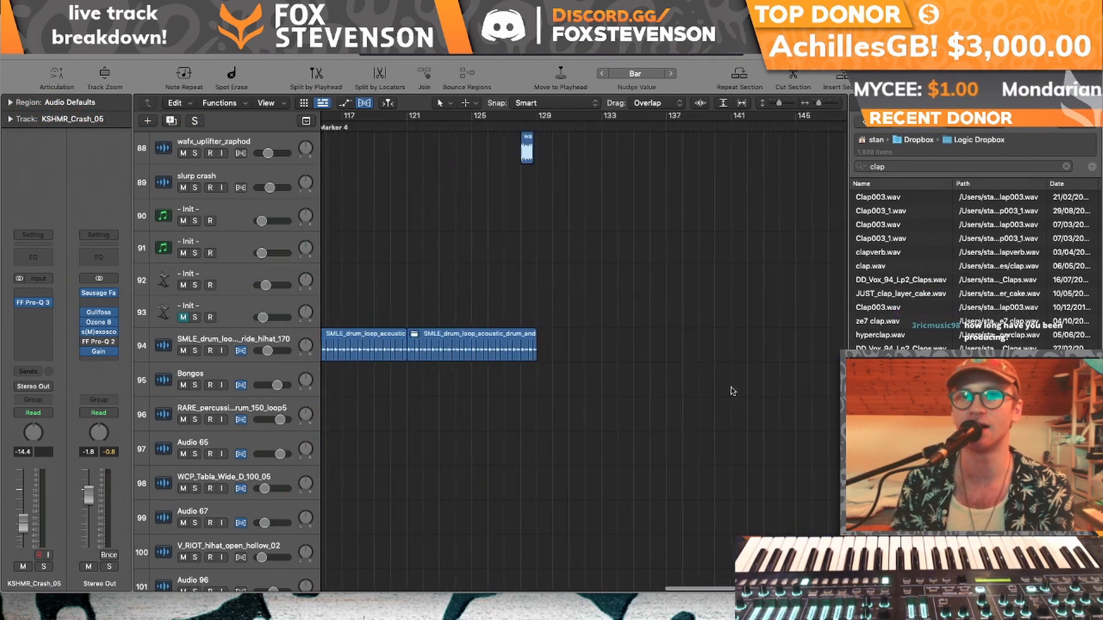
scroll(722, 379, "up", 3)
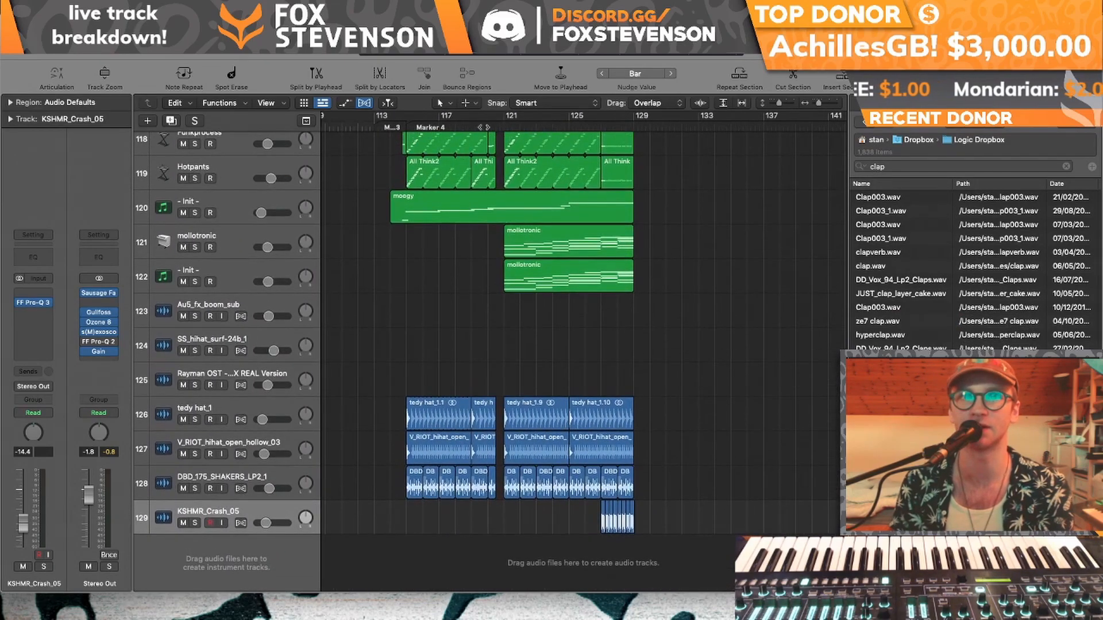
left_click_drag(407, 118, 628, 138)
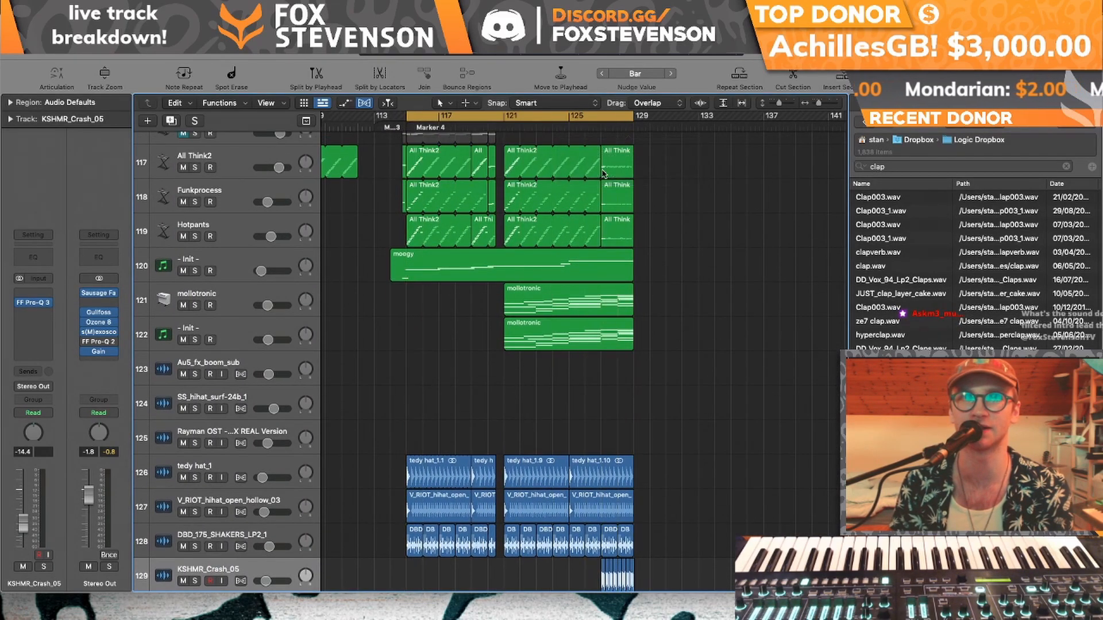
scroll(402, 259, "down", 1)
key("space")
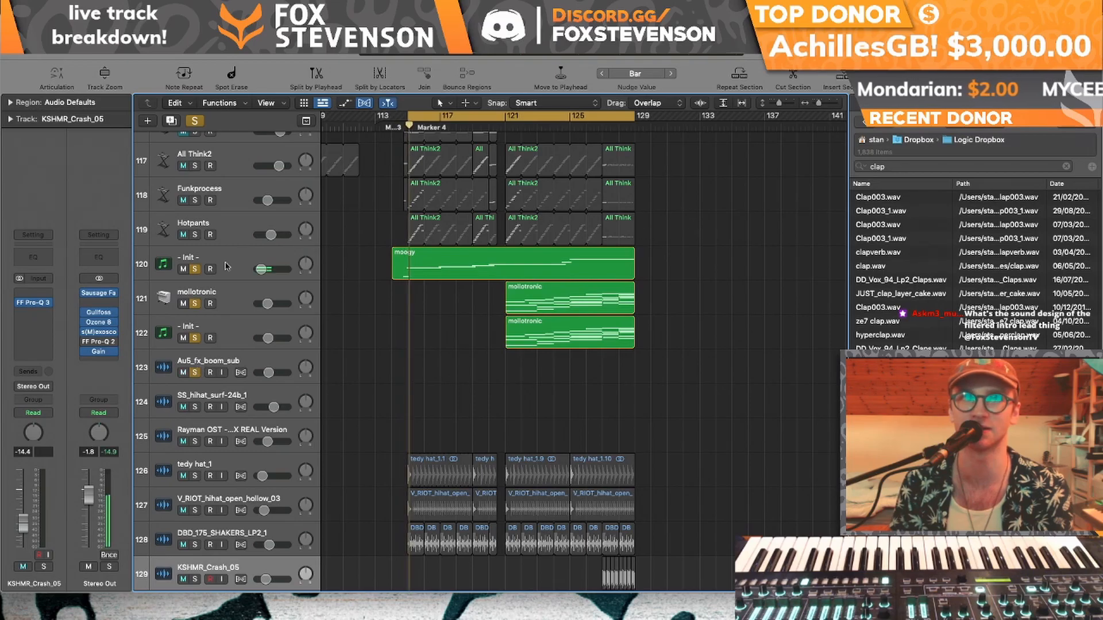
scroll(309, 351, "up", 20)
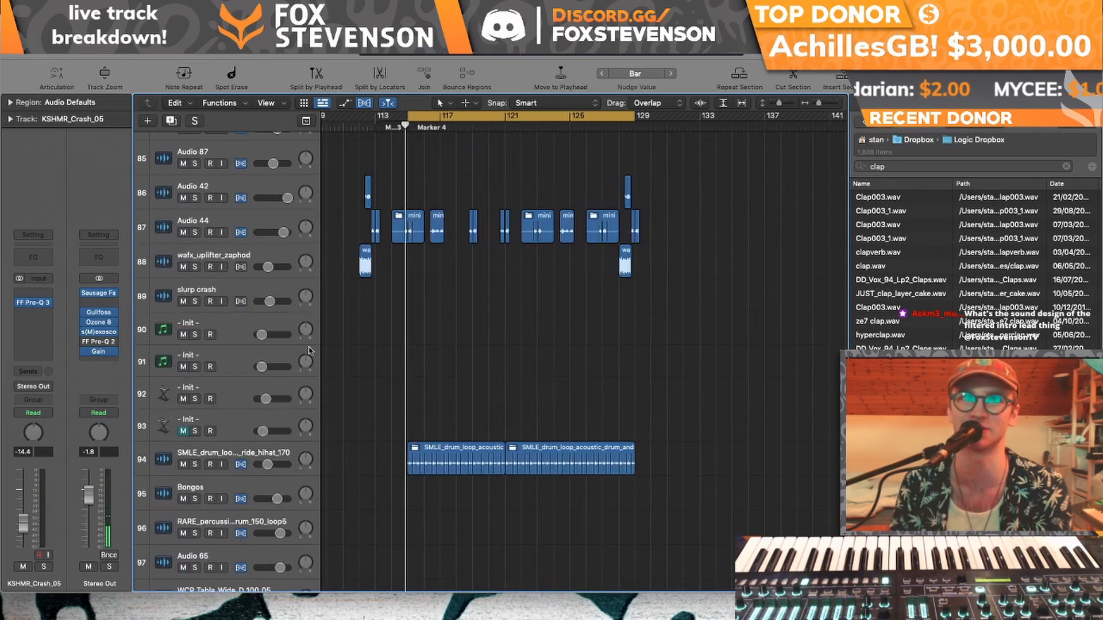
- Look through the track list for the remaining layers while the section from bar 115 to 129 plays
scroll(309, 351, "up", 5)
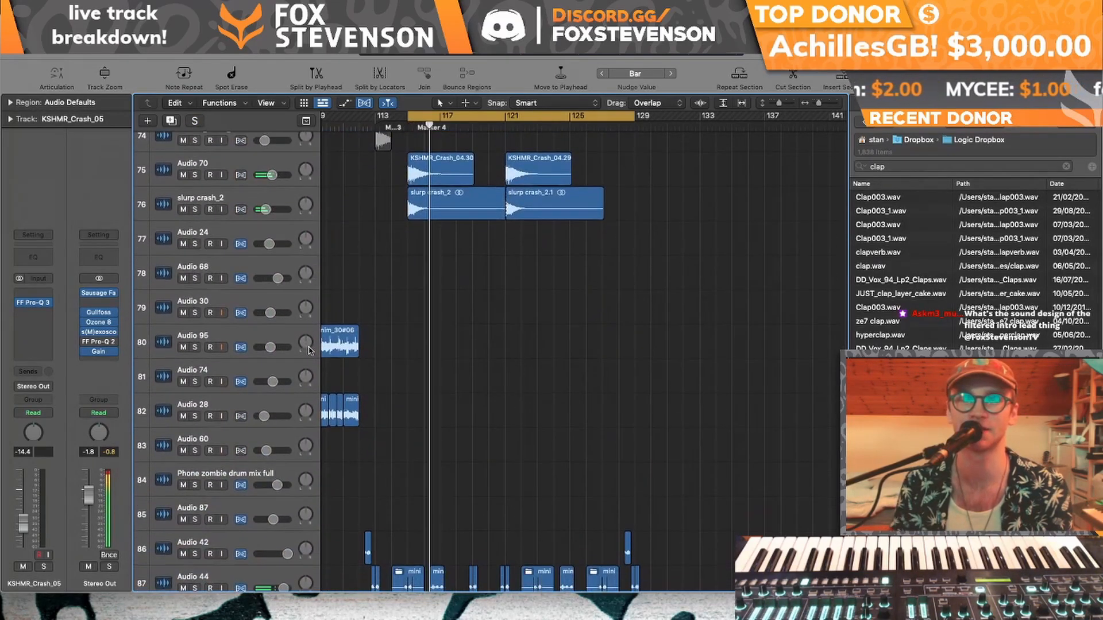
scroll(309, 351, "down", 20)
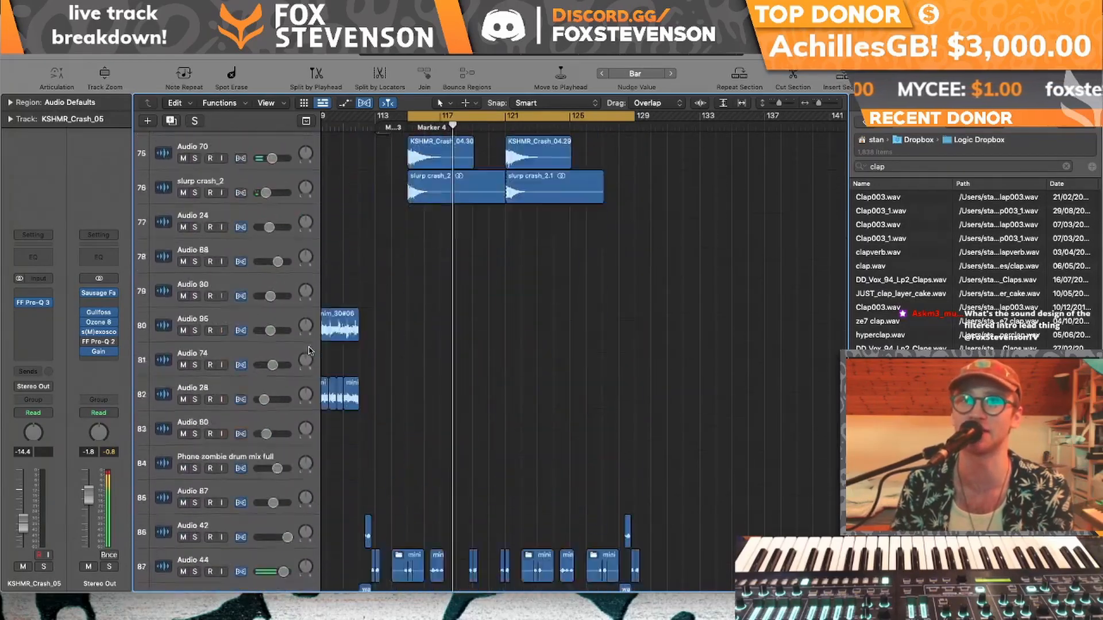
scroll(308, 351, "up", 3)
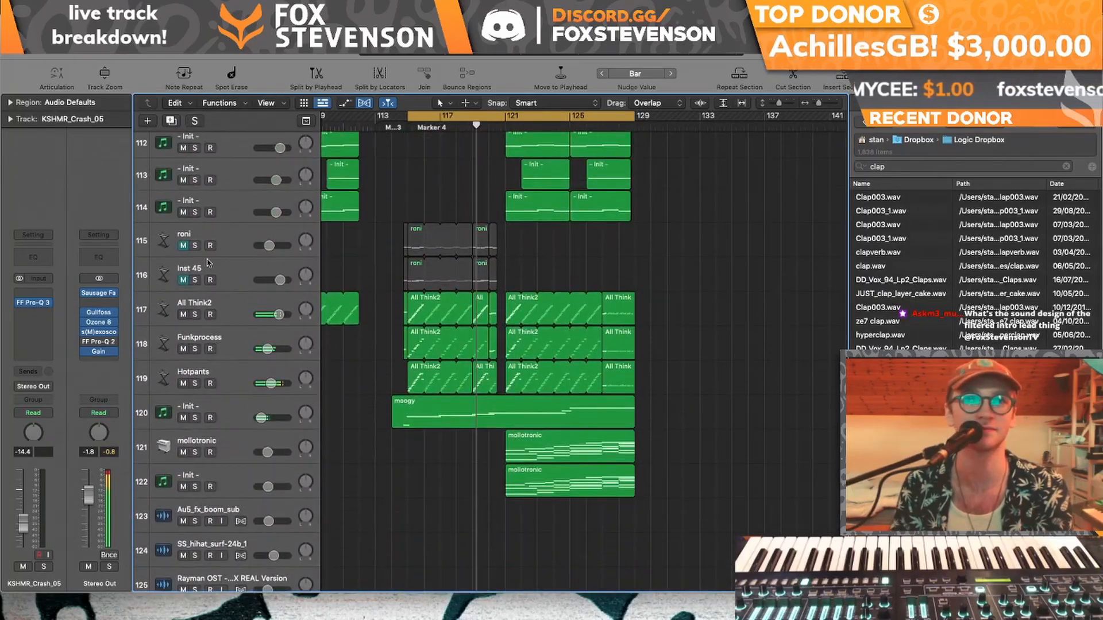
scroll(433, 276, "up", 3)
scroll(434, 276, "up", 1)
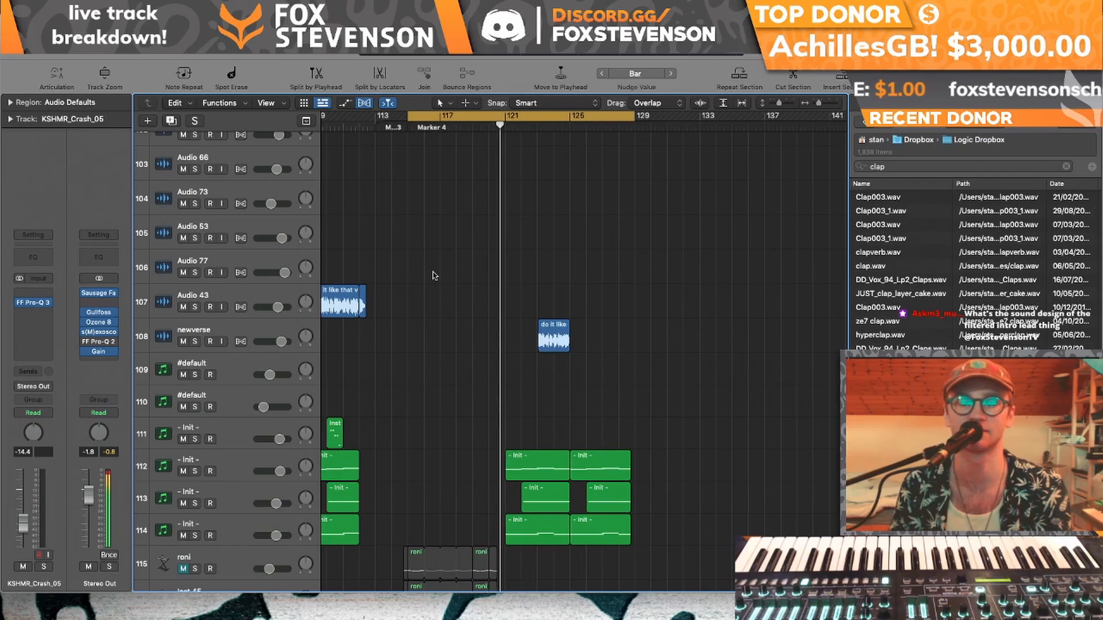
scroll(434, 276, "up", 14)
scroll(433, 276, "up", 5)
scroll(434, 276, "down", 12)
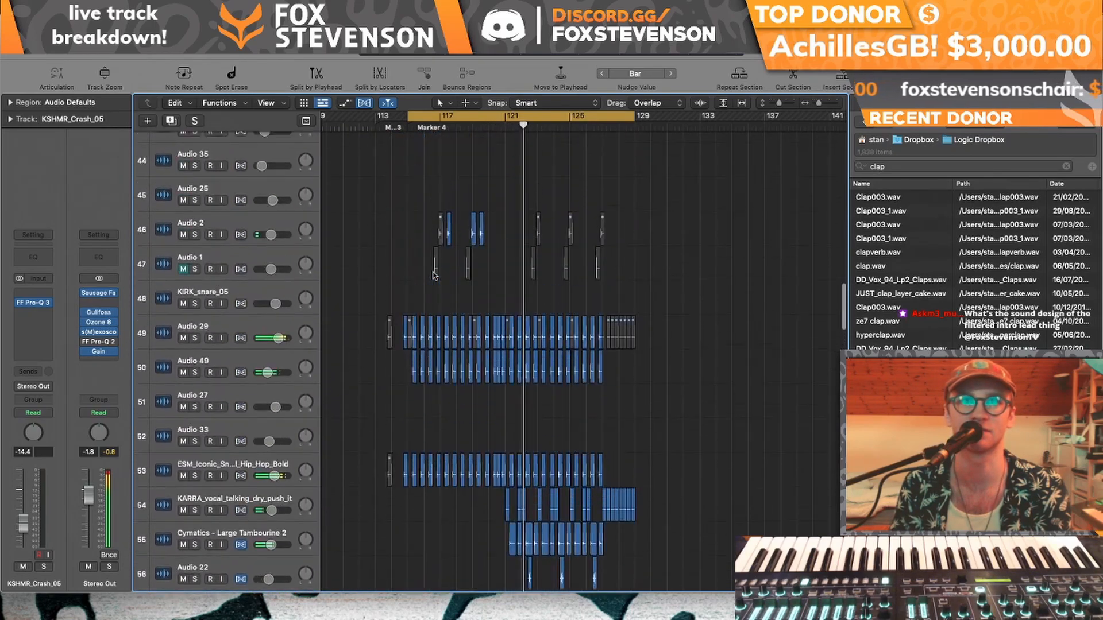
scroll(434, 275, "down", 8)
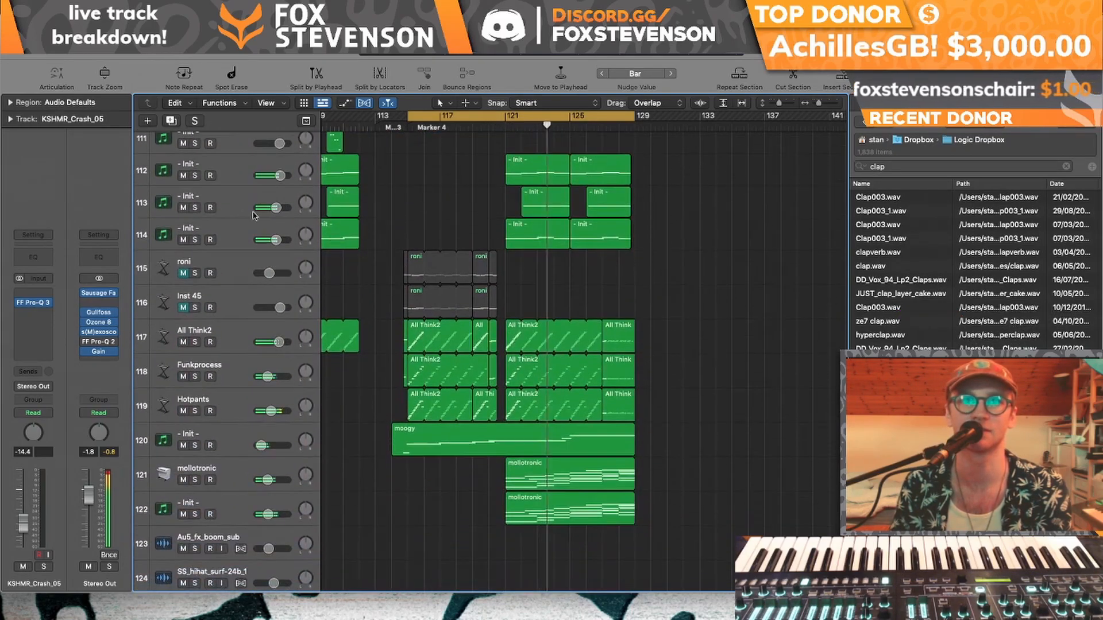
- Solo the instrument tracks 112 to 114, listen to them together, and stop playback
left_click_drag(196, 240, 195, 176)
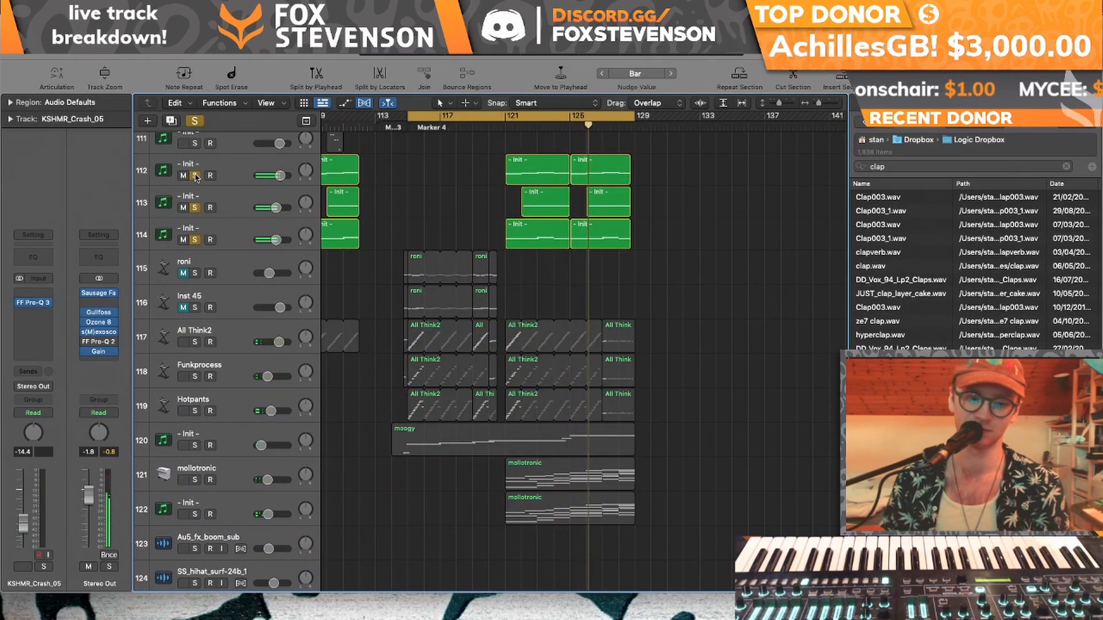
key("alt+comma")
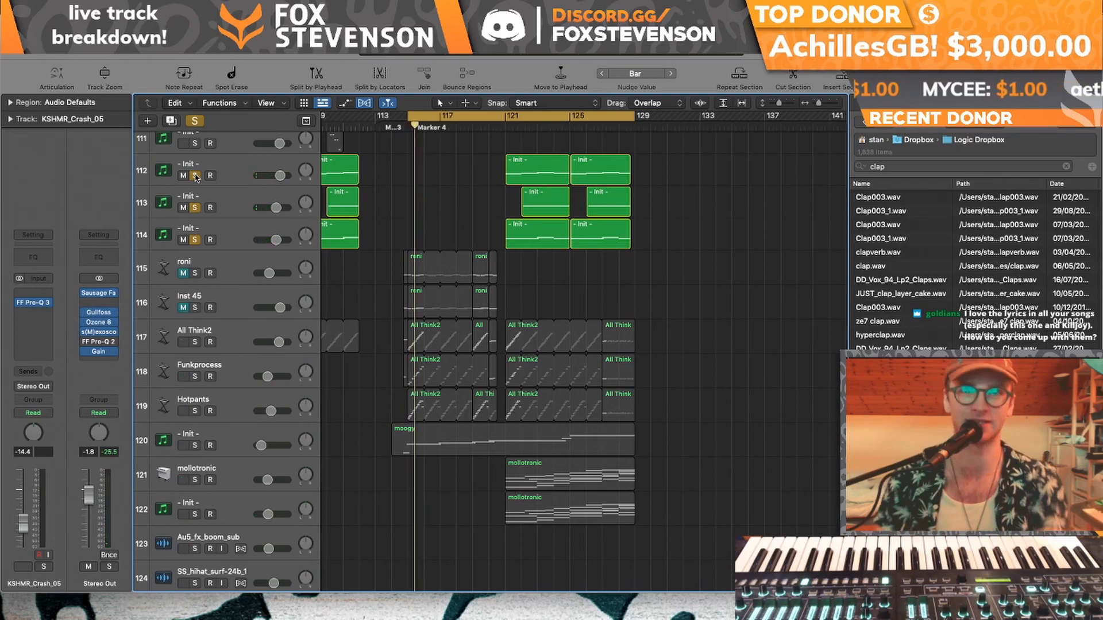
key("space")
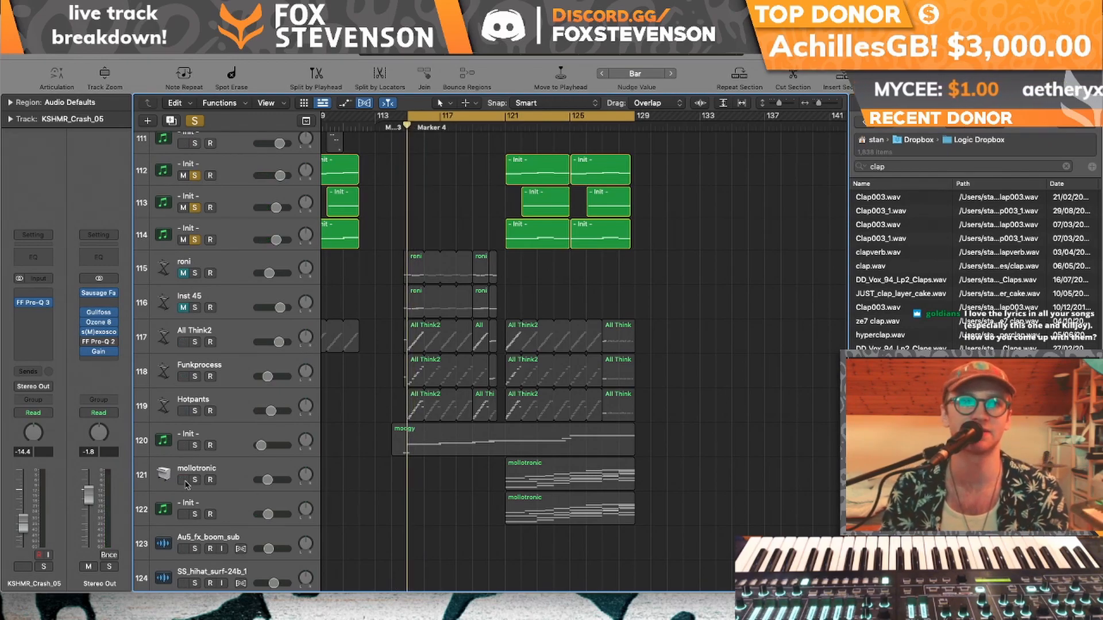
- Listen to tracks 1 to 7 soloed together at the start of the arrangement, and clear all solos to hear the full mix
scroll(353, 318, "up", 10)
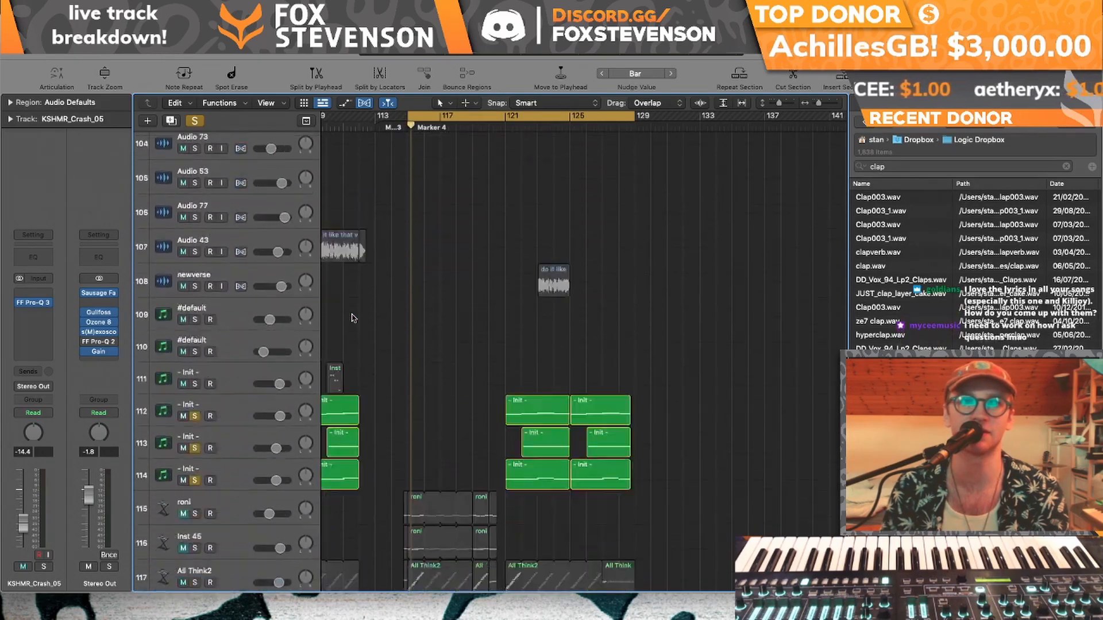
scroll(353, 318, "up", 20)
scroll(353, 317, "down", 20)
scroll(353, 316, "up", 20)
scroll(352, 316, "up", 20)
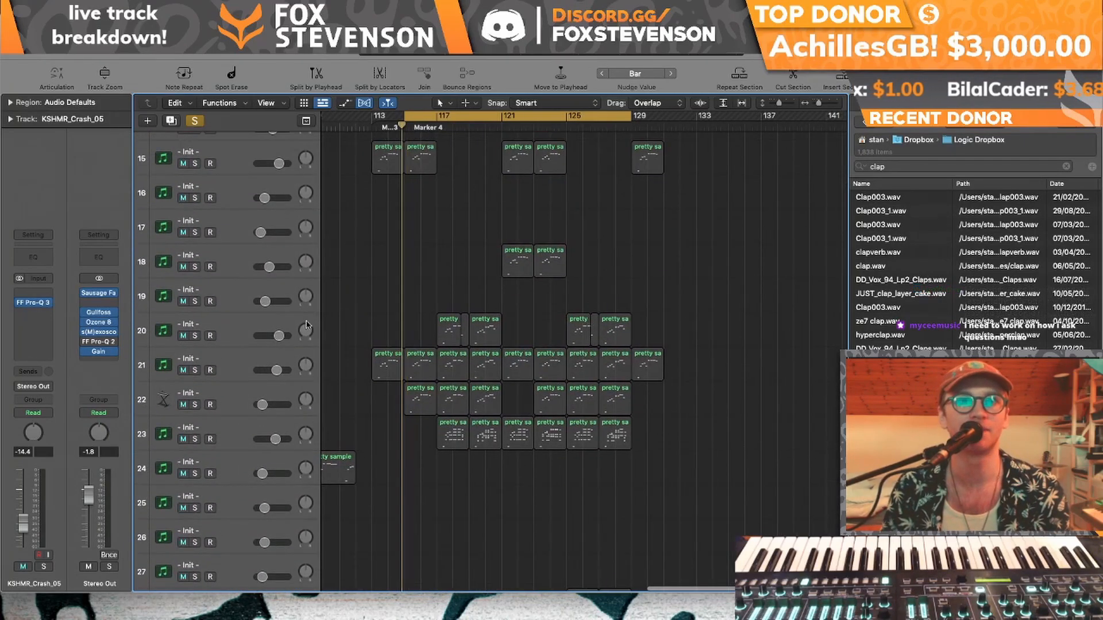
scroll(307, 325, "up", 14)
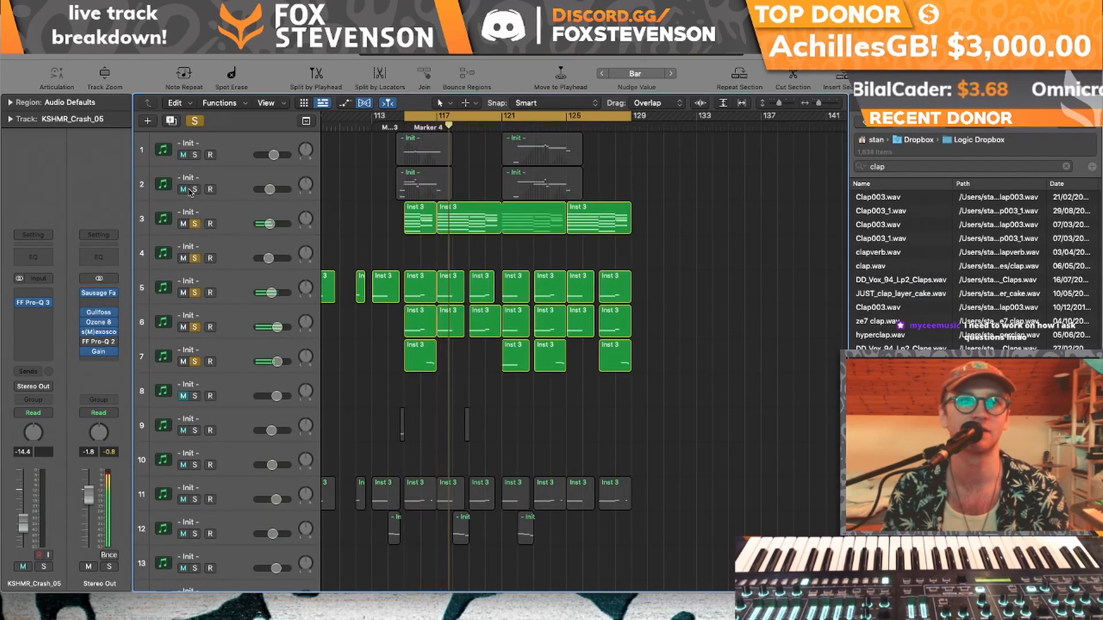
left_click_drag(193, 189, 194, 155)
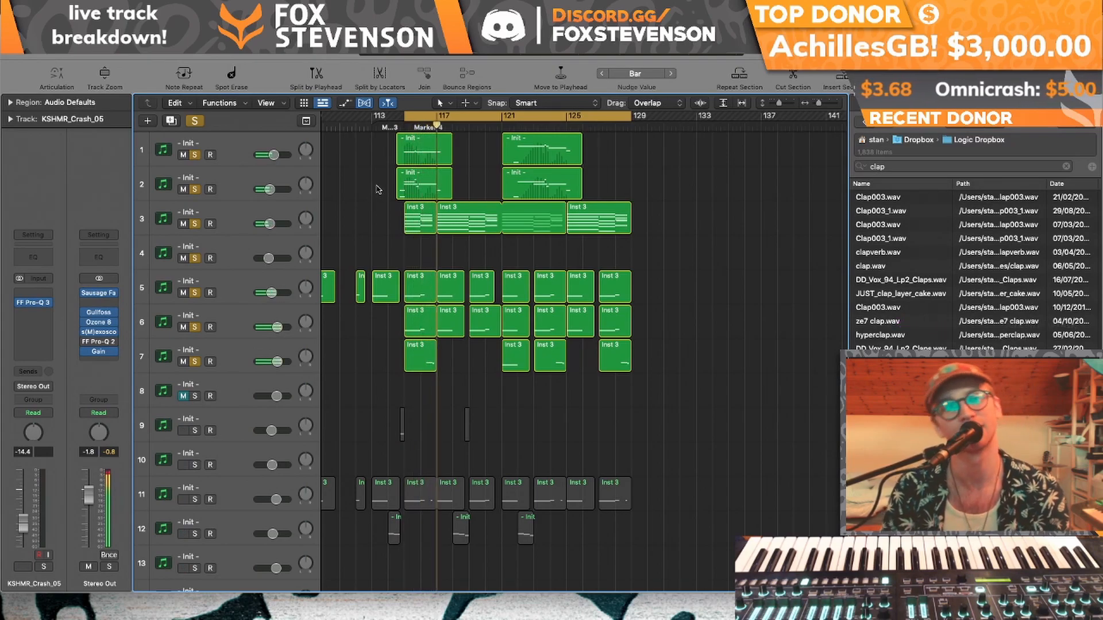
scroll(473, 277, "down", 10)
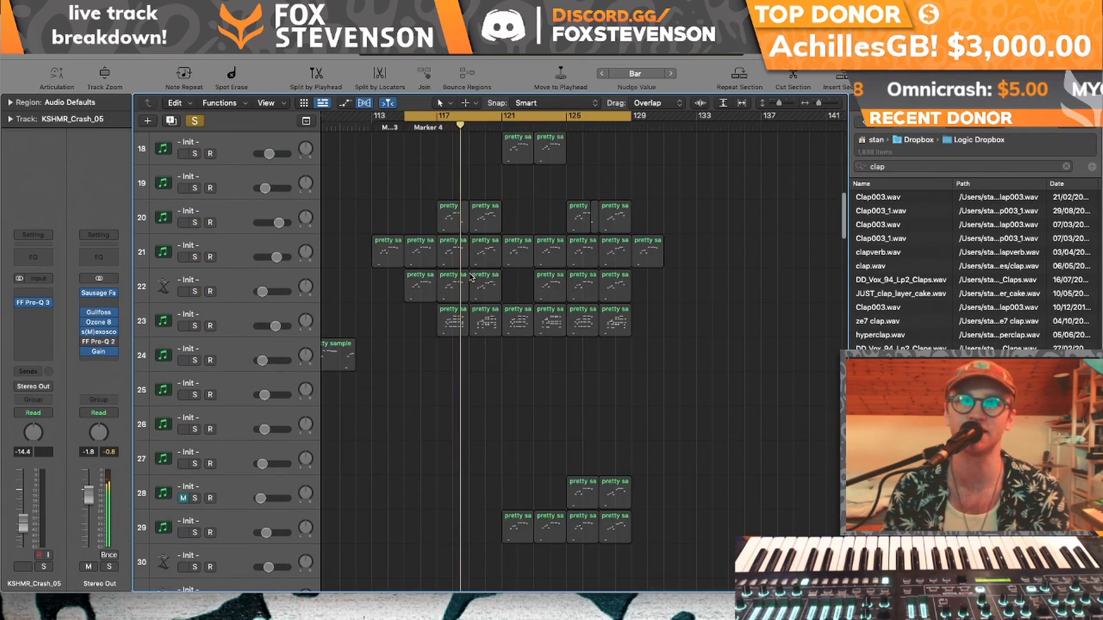
key("ctrl+alt+super+s")
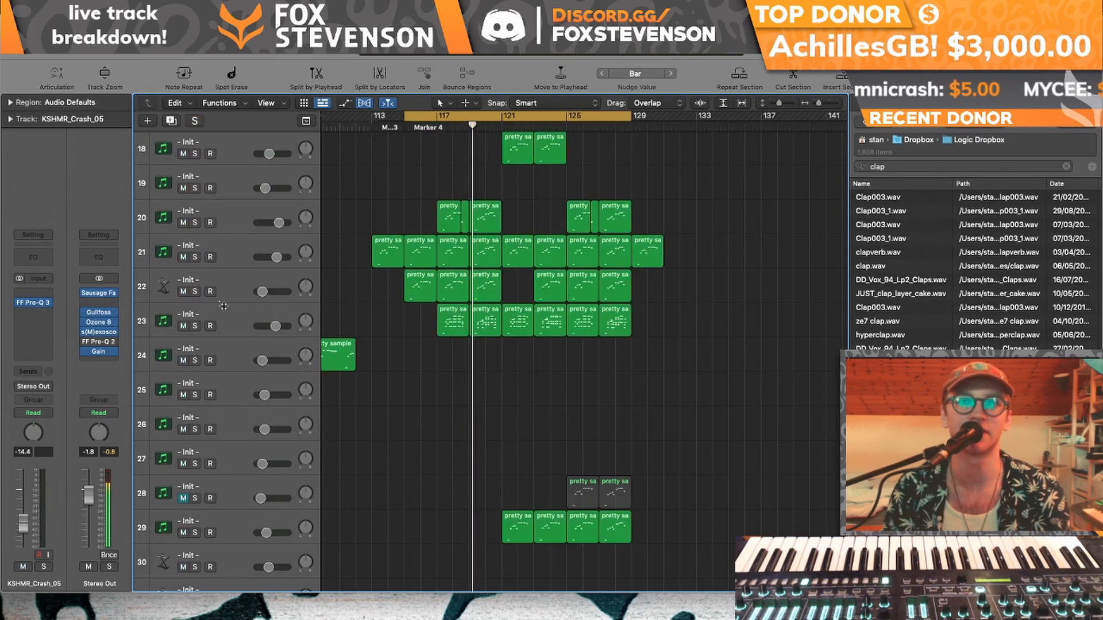
- Cycle bars 117 to 121, listen to track 23 alone and with tracks 20 to 22 soloed alongside it, and clear their solos
left_click(197, 326)
left_click_drag(438, 117, 496, 118)
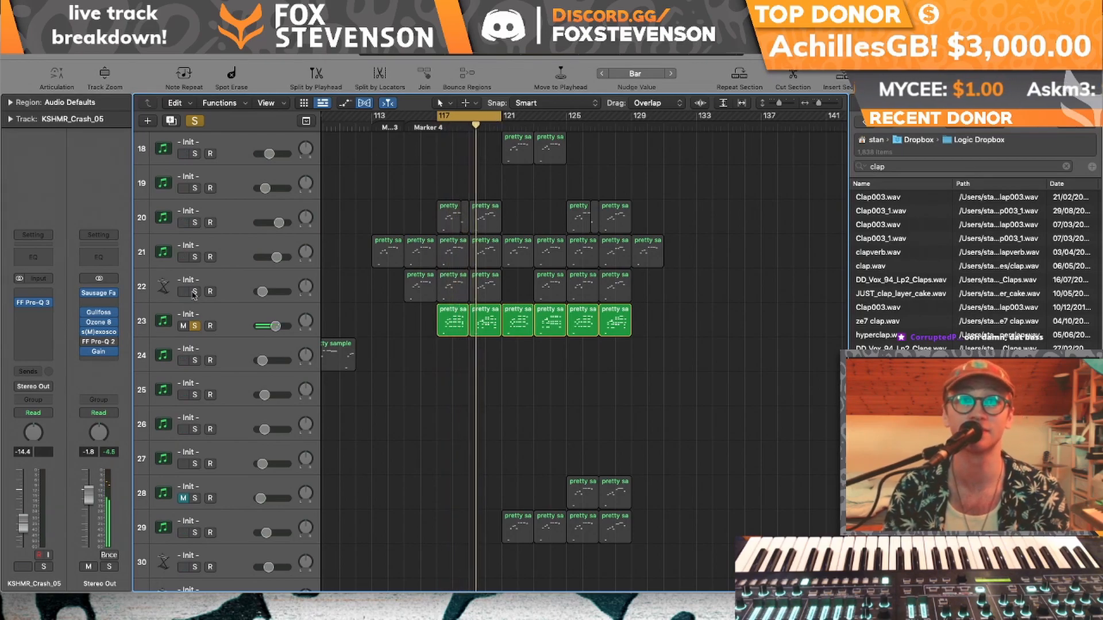
left_click_drag(194, 291, 195, 223)
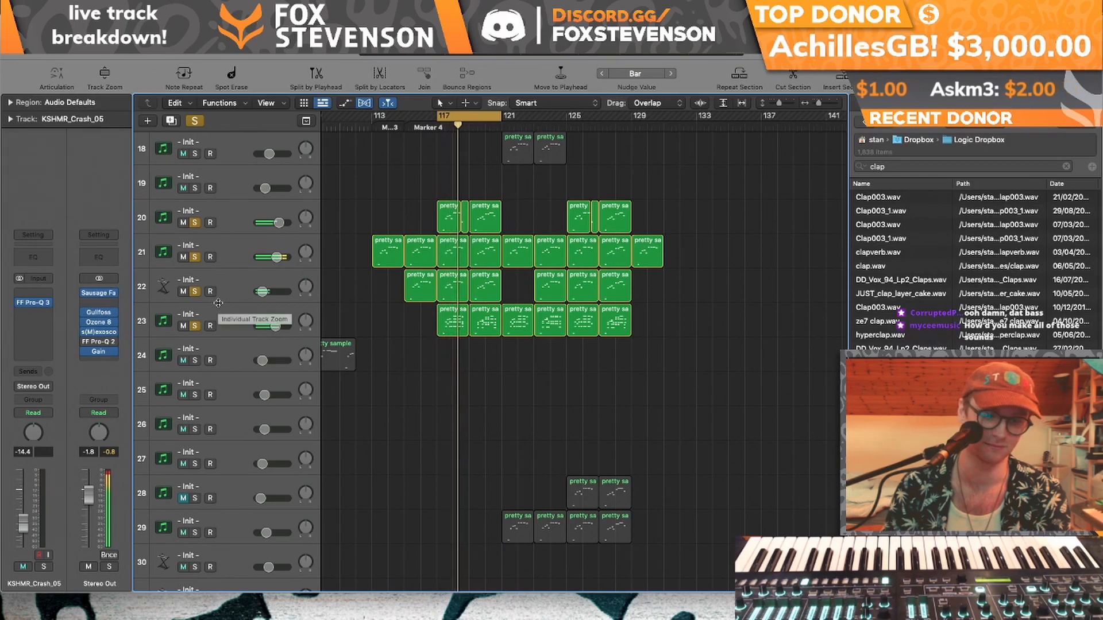
key("x")
key("x")
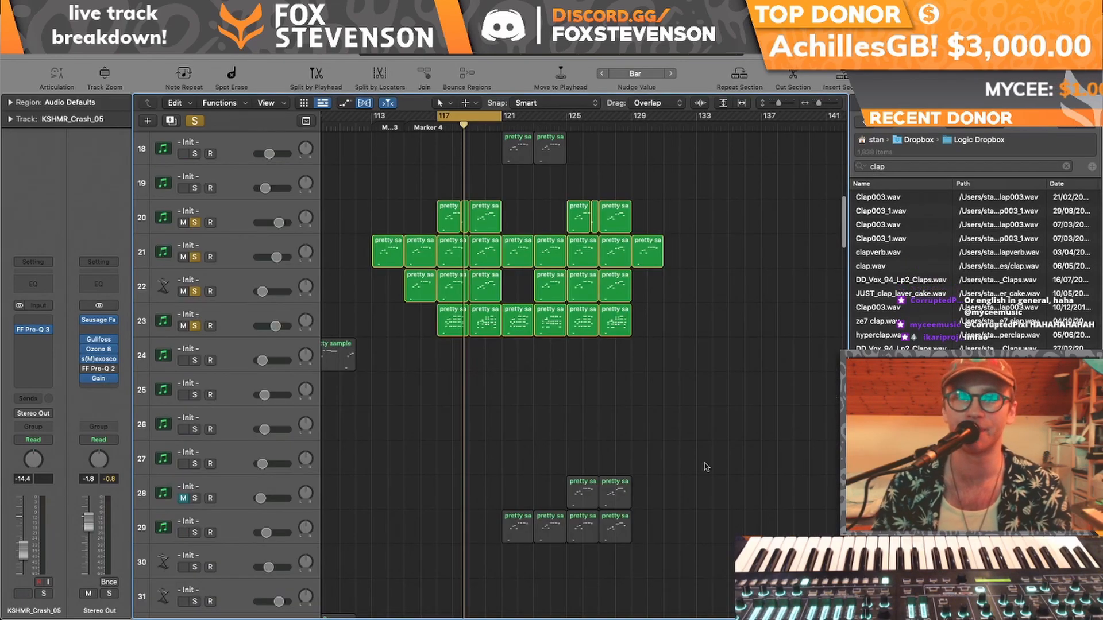
scroll(391, 331, "down", 2)
left_click_drag(196, 290, 195, 180)
- Cycle bars 113 to 121 and play tracks 1 and 2 soloed together
scroll(199, 180, "up", 14)
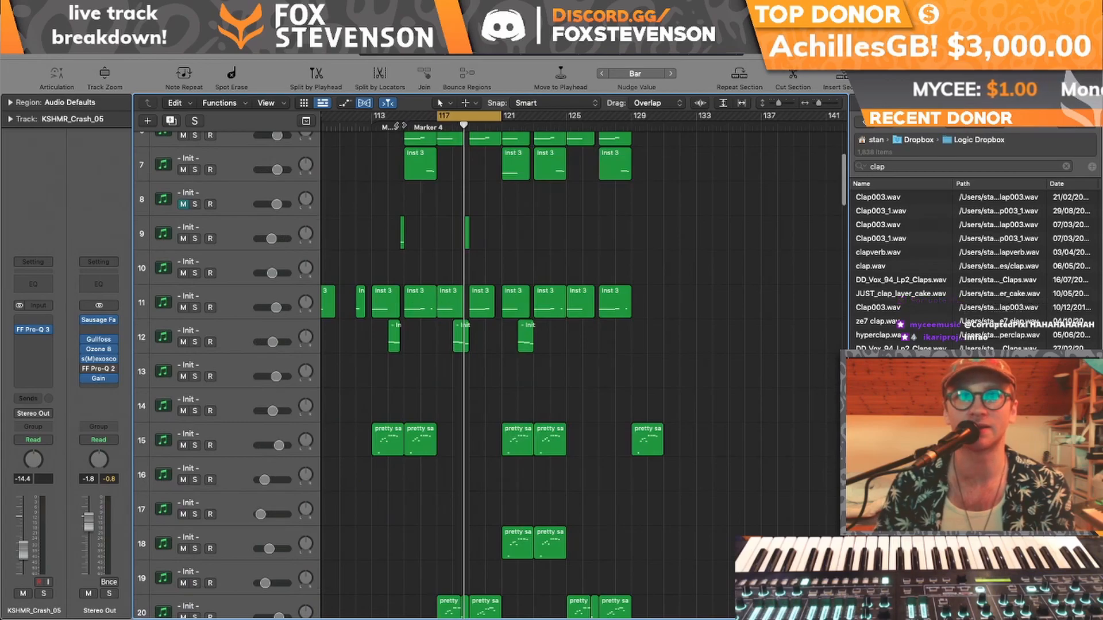
left_click_drag(377, 119, 503, 118)
scroll(222, 207, "up", 5)
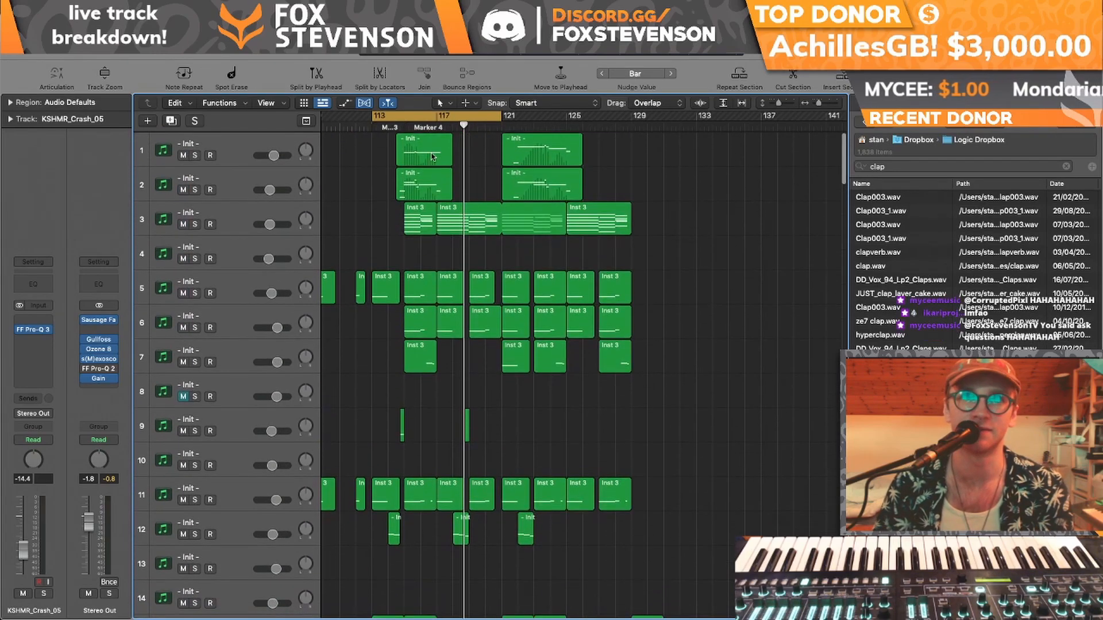
key("space")
left_click_drag(195, 189, 194, 159)
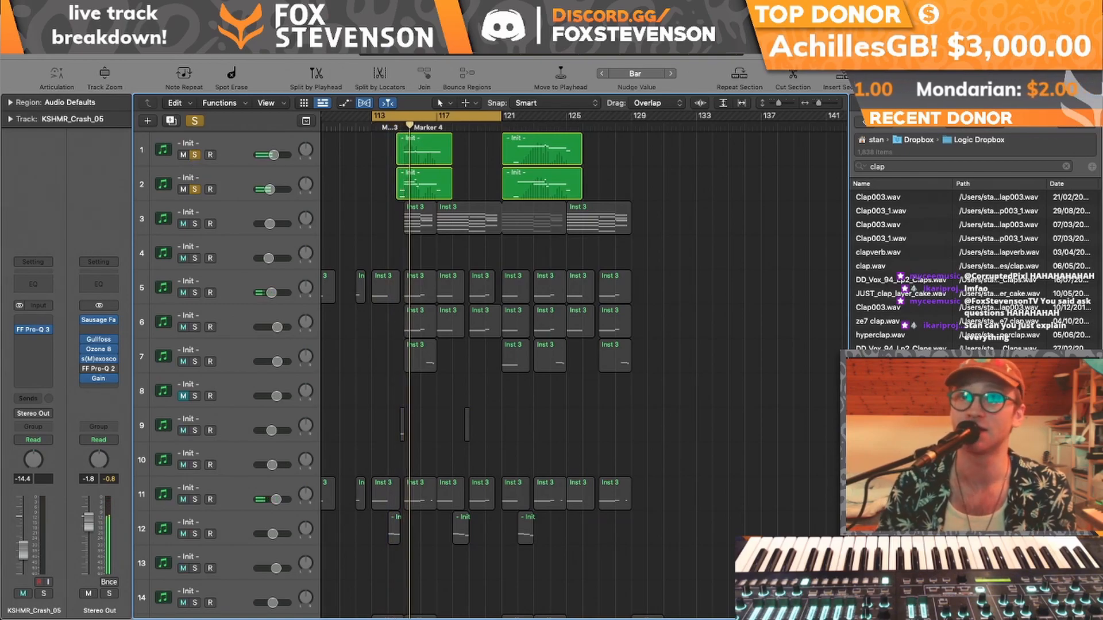
- Enlarge the timeline around the soloed regions, open track 1's Serum synth, and examine its effects and oscillator settings
left_click(832, 102)
left_click(234, 179)
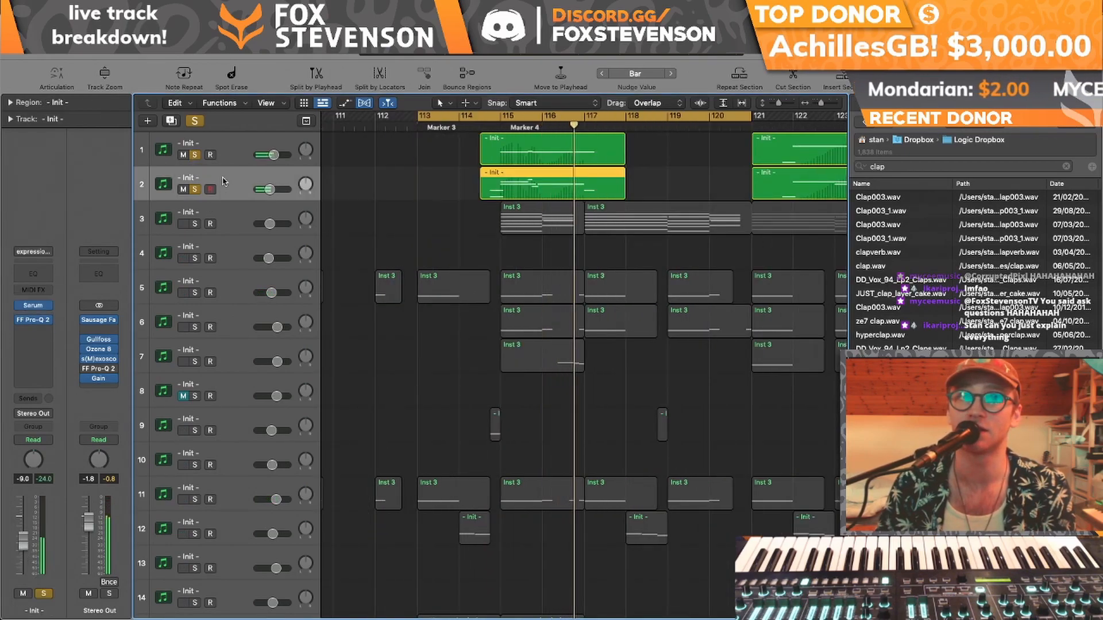
left_click(236, 152)
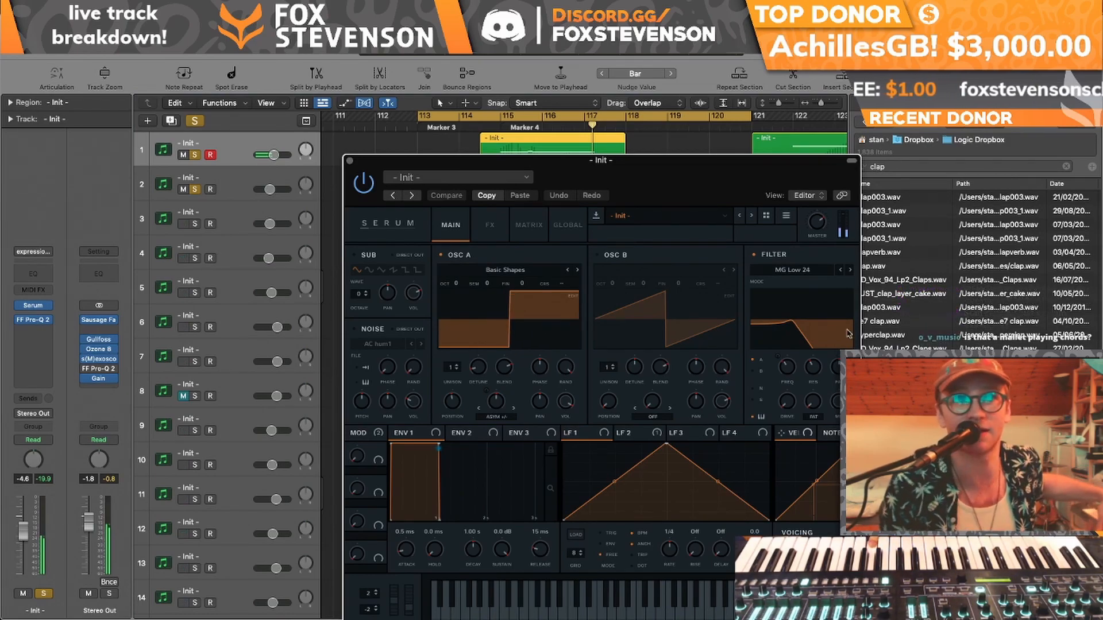
left_click(490, 225)
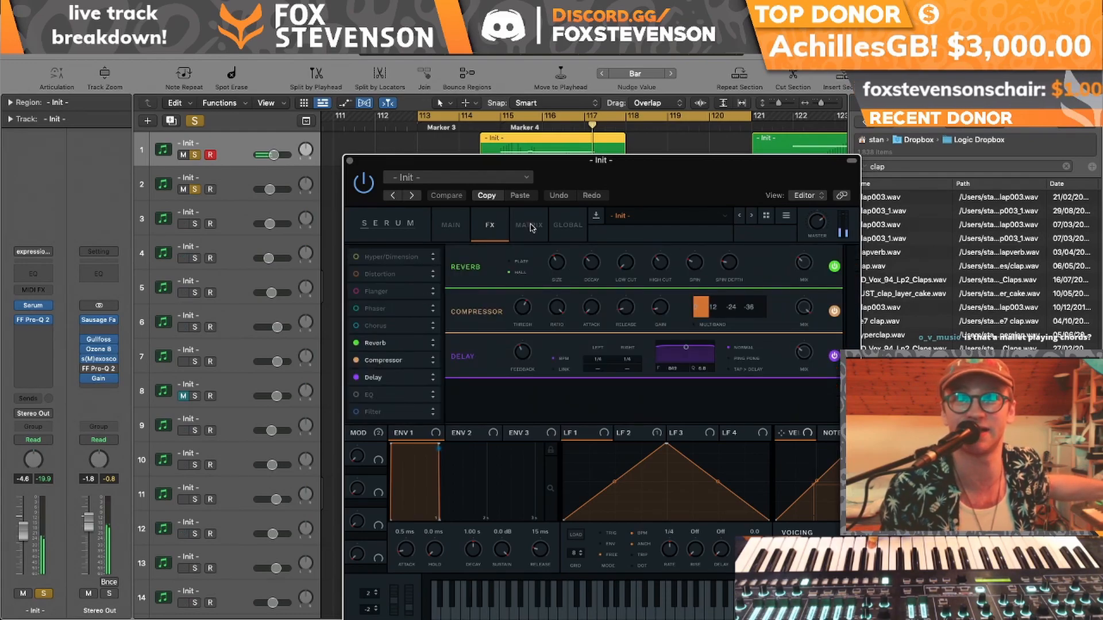
left_click(452, 225)
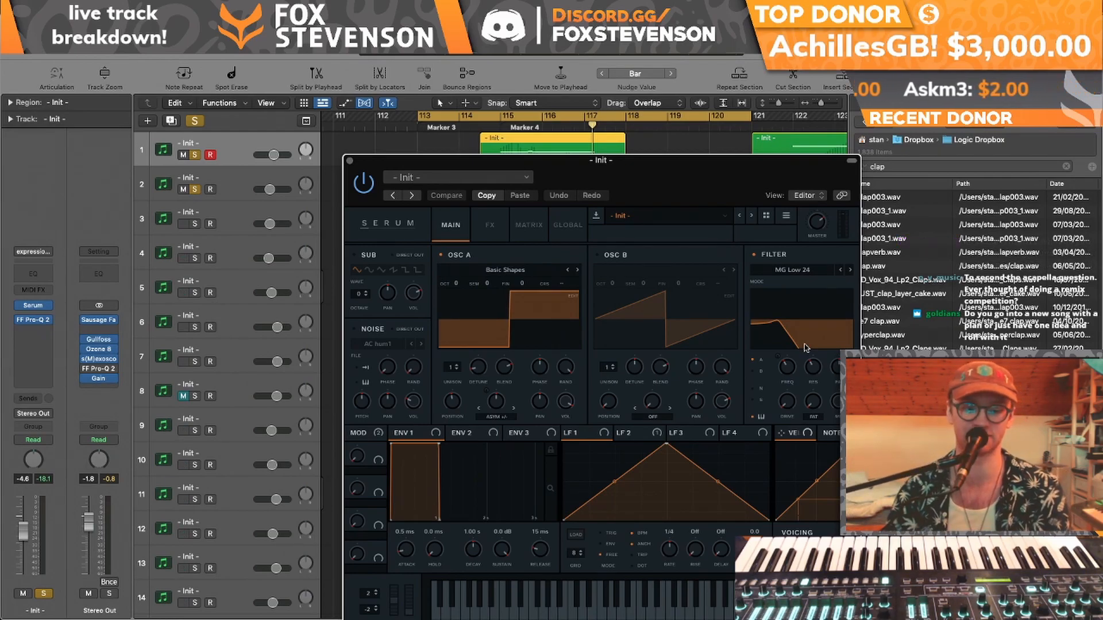
- Close the synth, clear the solos on tracks 1 and 2, and listen to track 3 soloed over bars 117 to 121
left_click(349, 161)
left_click(194, 155)
left_click(195, 189)
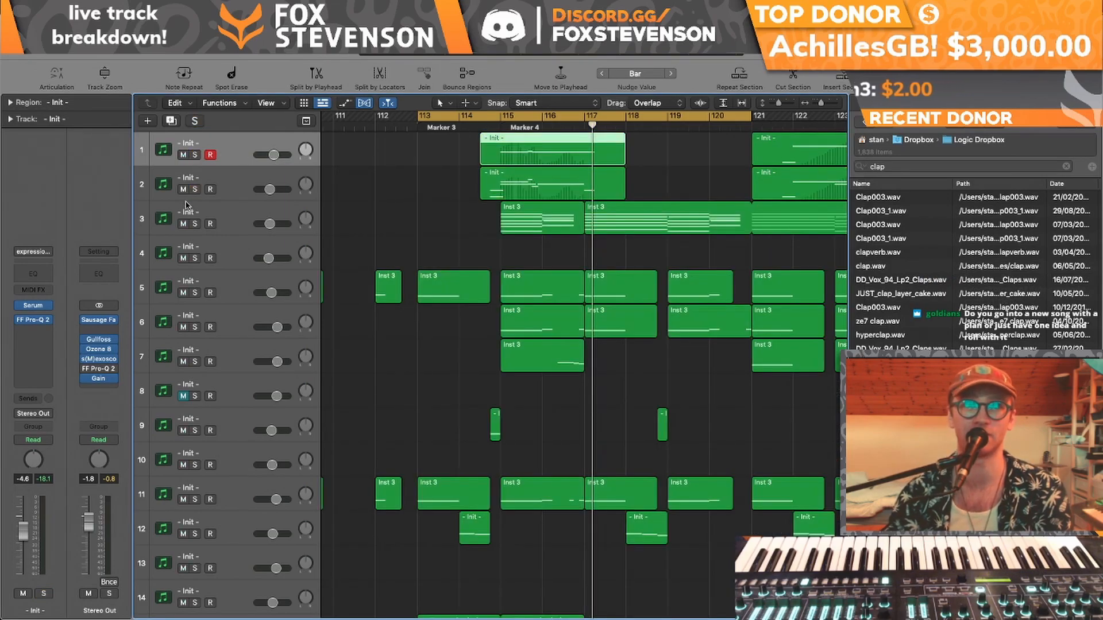
left_click(195, 226)
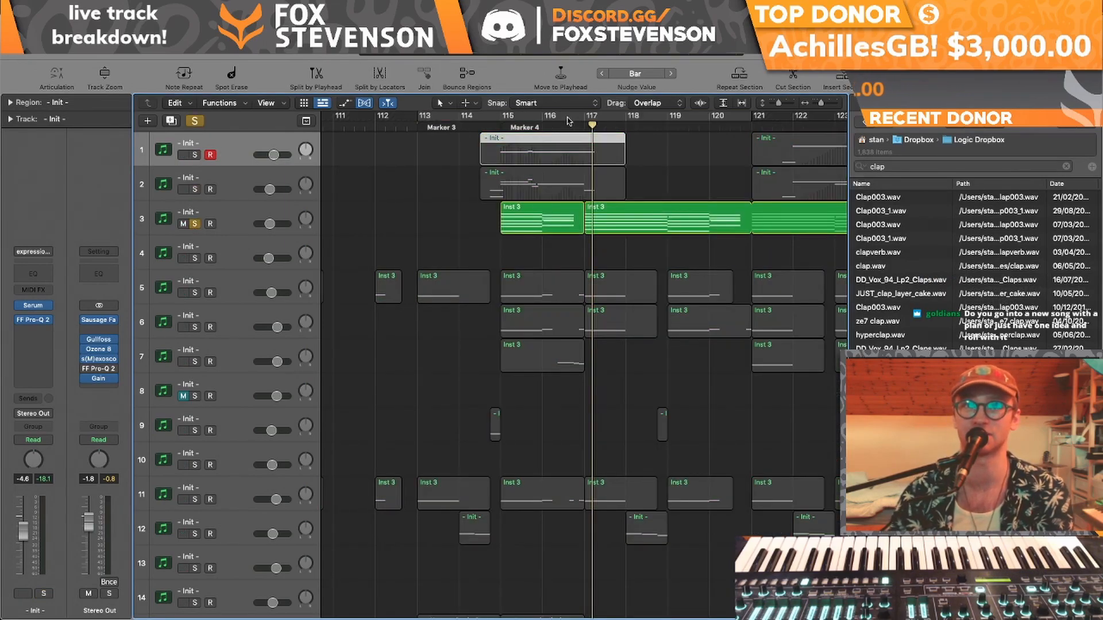
left_click_drag(584, 118, 749, 117)
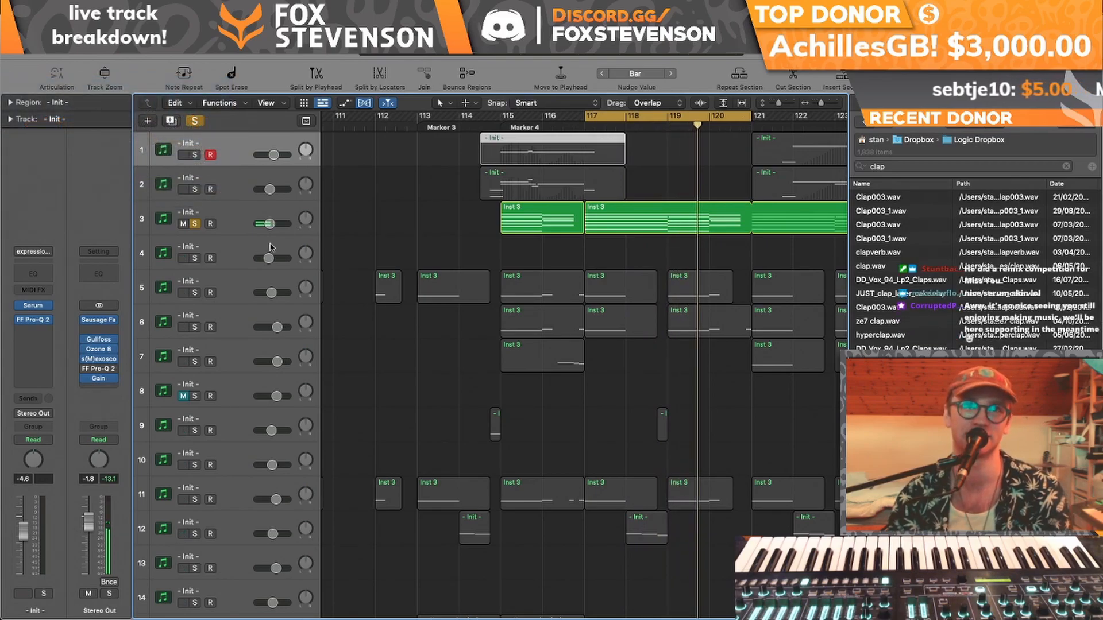
- Cycle bars 115 to 119 and listen to tracks 5 and 6 soloed without track 3
left_click(198, 293)
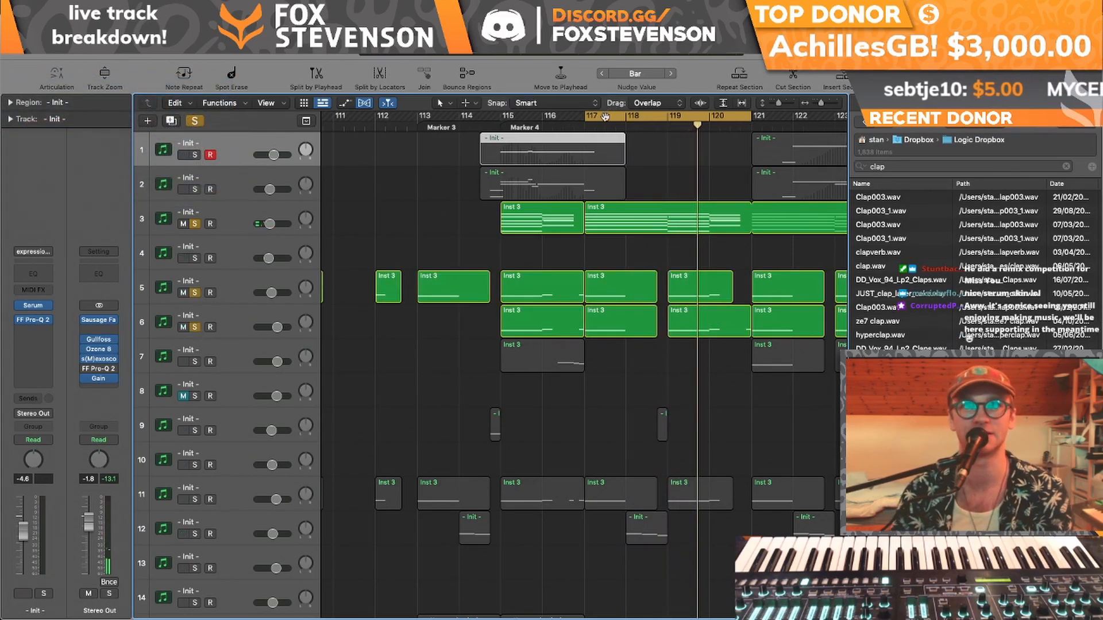
left_click_drag(508, 122, 667, 123)
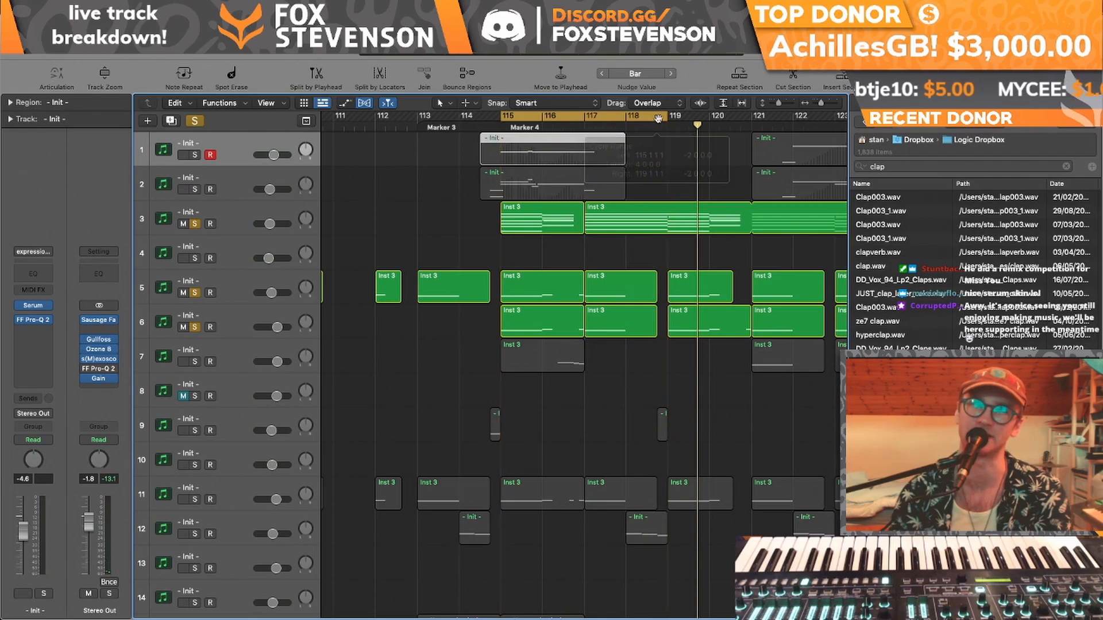
key("space")
left_click(195, 224)
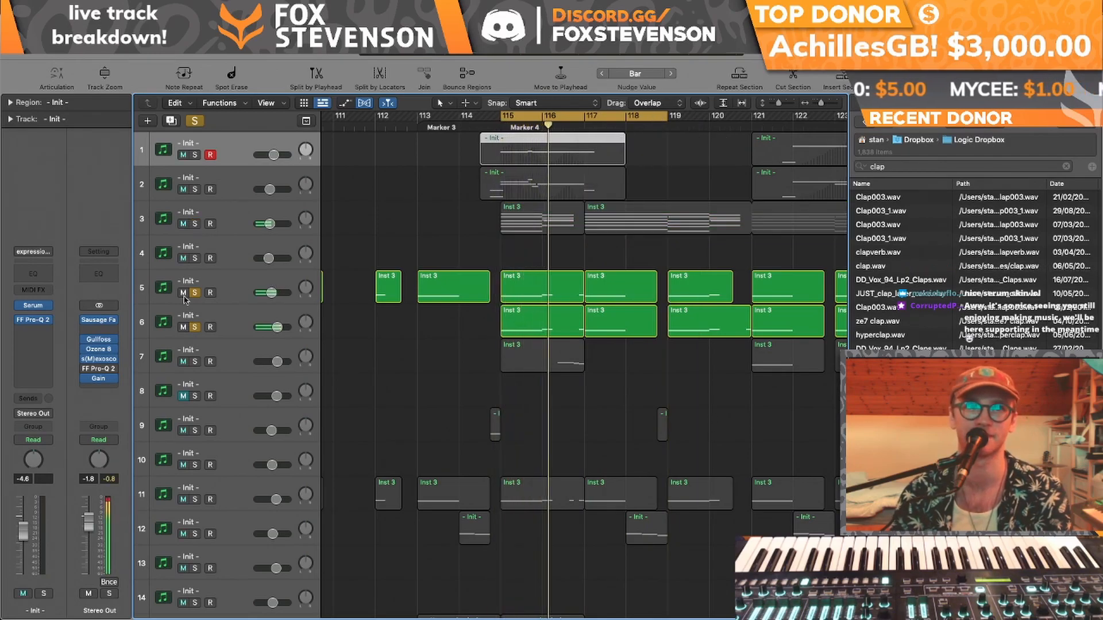
left_click(196, 326)
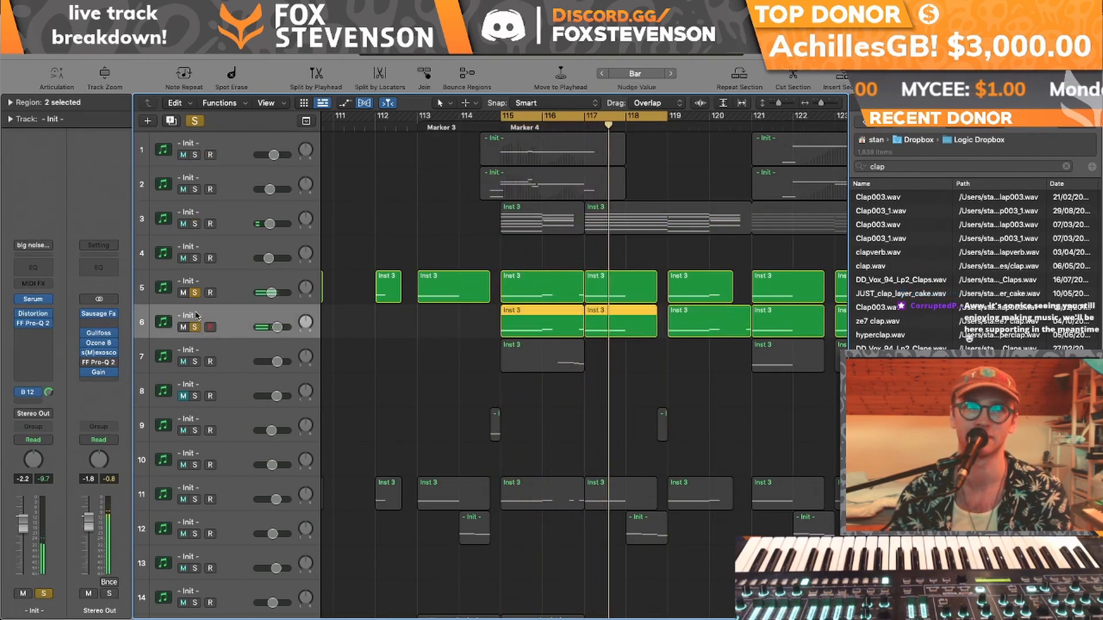
- Add track 7 to the solo with tracks 5 and 6, and clear all three solos
left_click(195, 362)
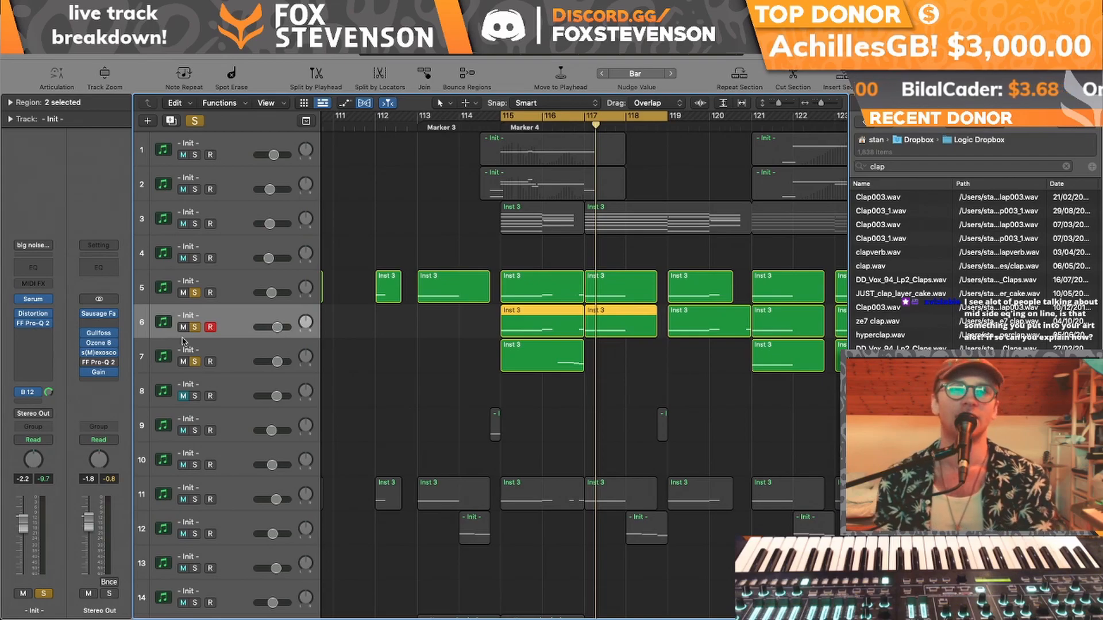
left_click_drag(194, 289, 192, 400)
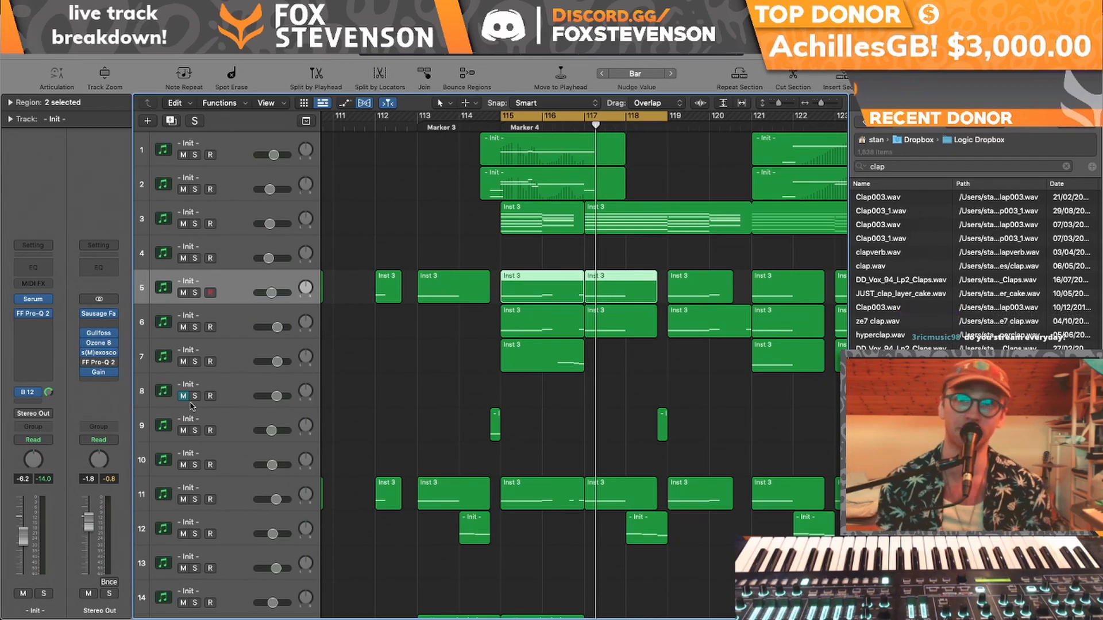
scroll(575, 298, "down", 20)
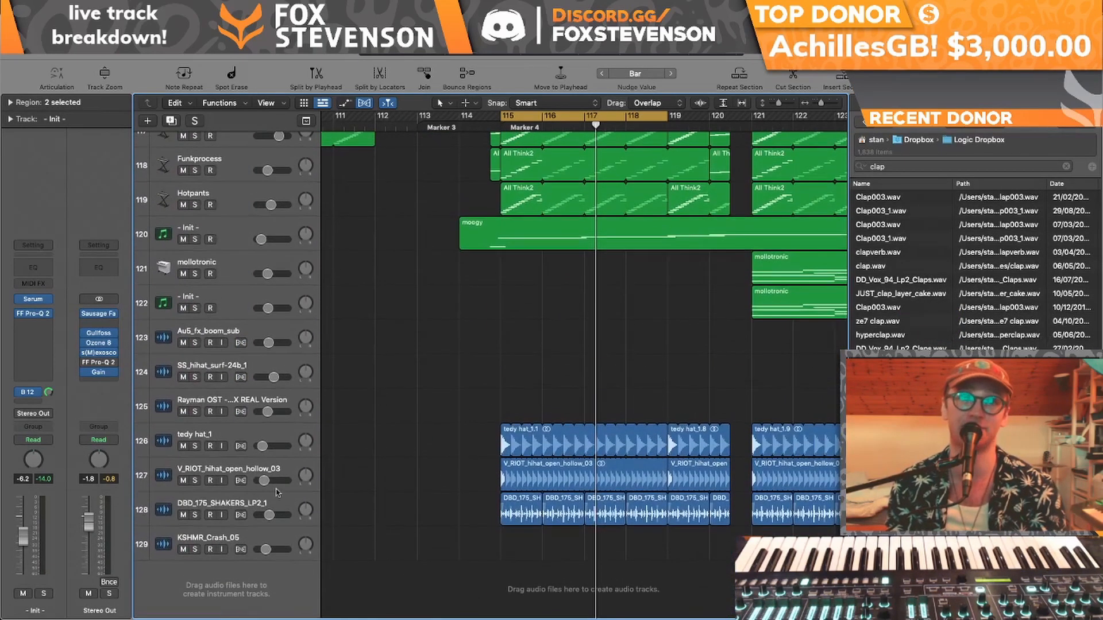
- Create a software instrument track below KSHMR_Crash_05 and load a default stereo Serum on it
left_click(163, 542)
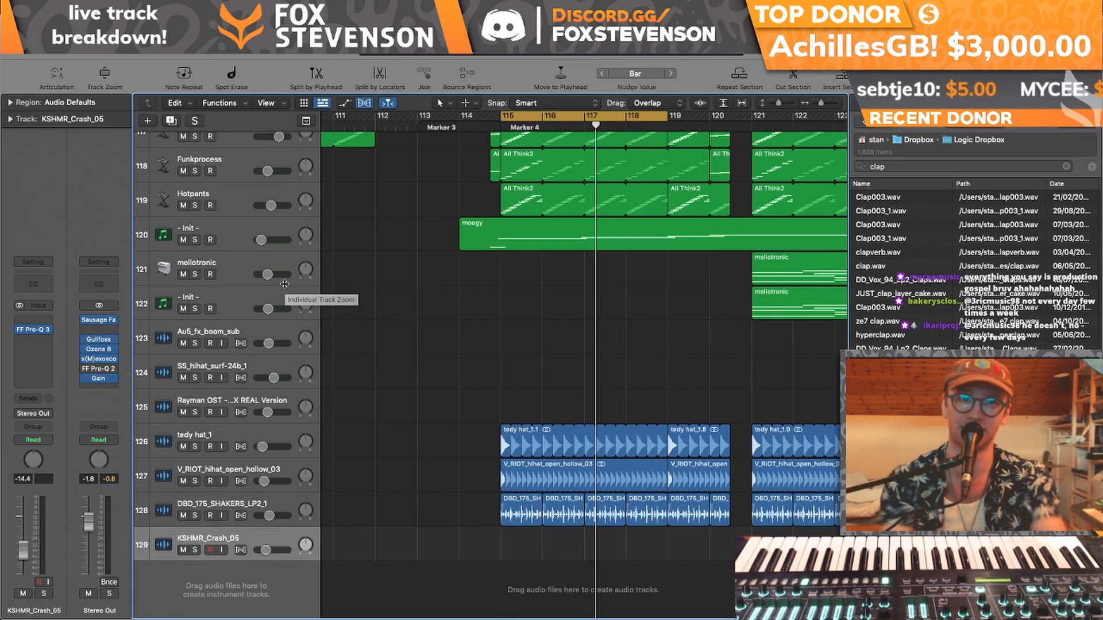
left_click(160, 296)
double_click(187, 582)
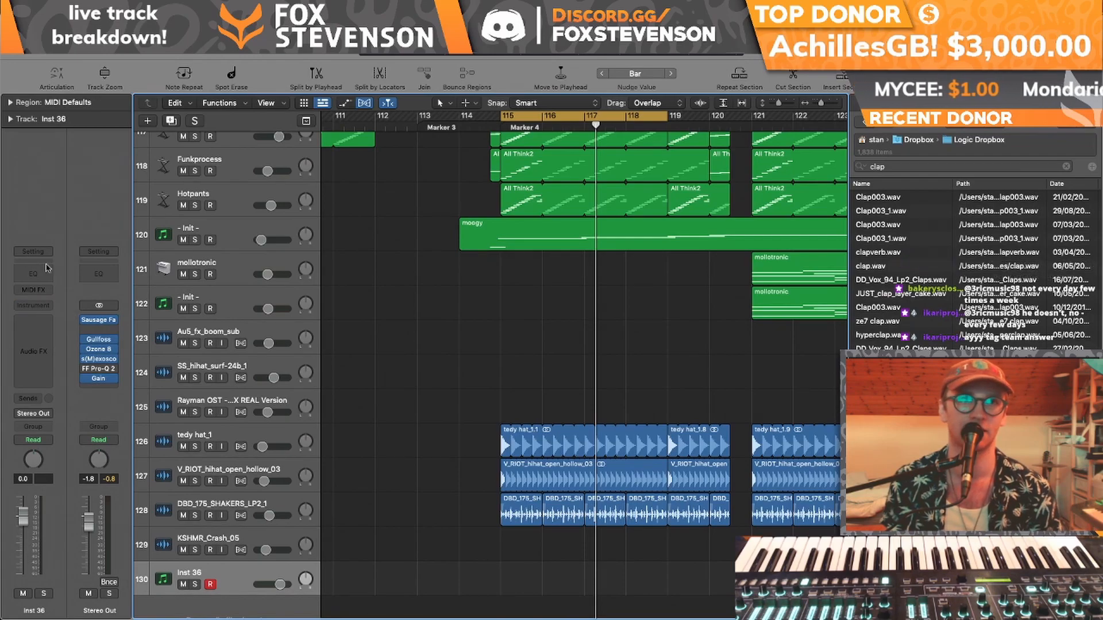
left_click(33, 252)
left_click(17, 291)
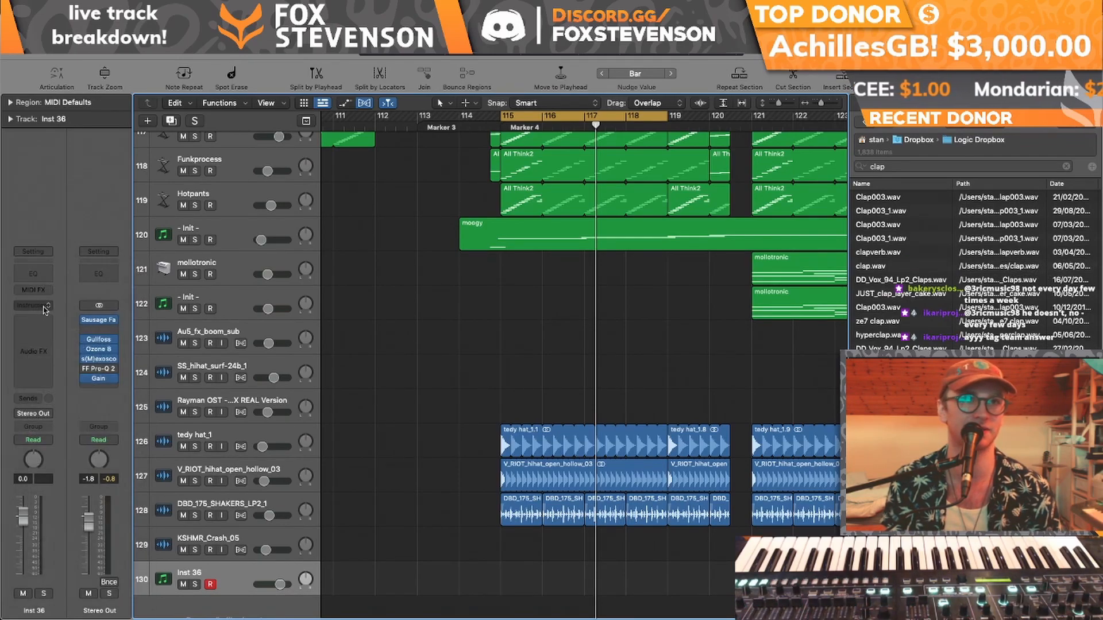
left_click(44, 307)
mouse_move(149, 358)
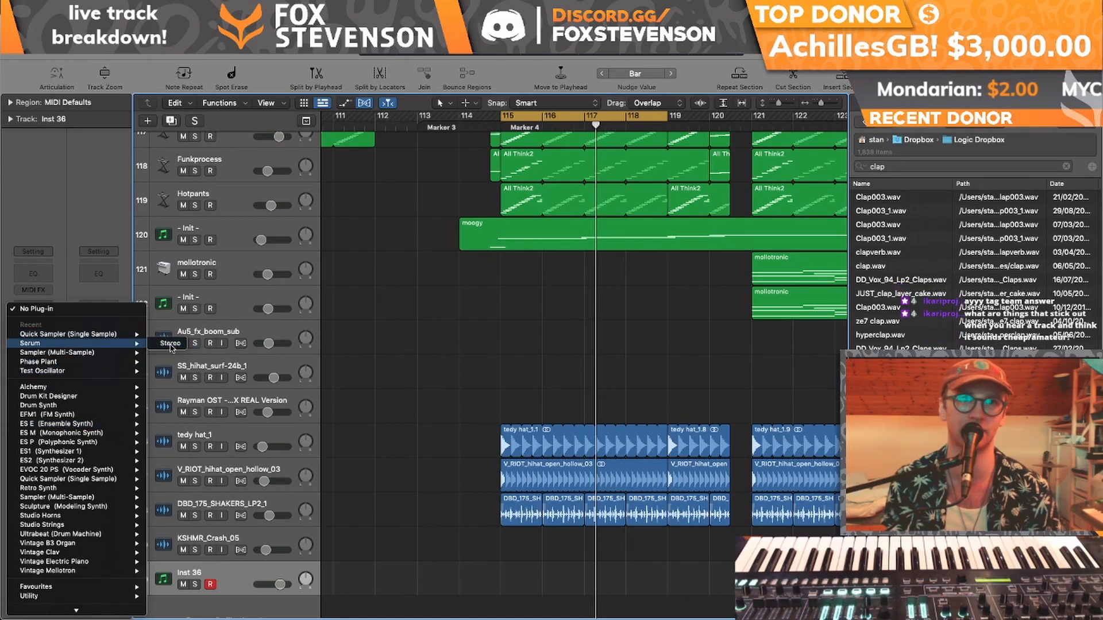
left_click(169, 351)
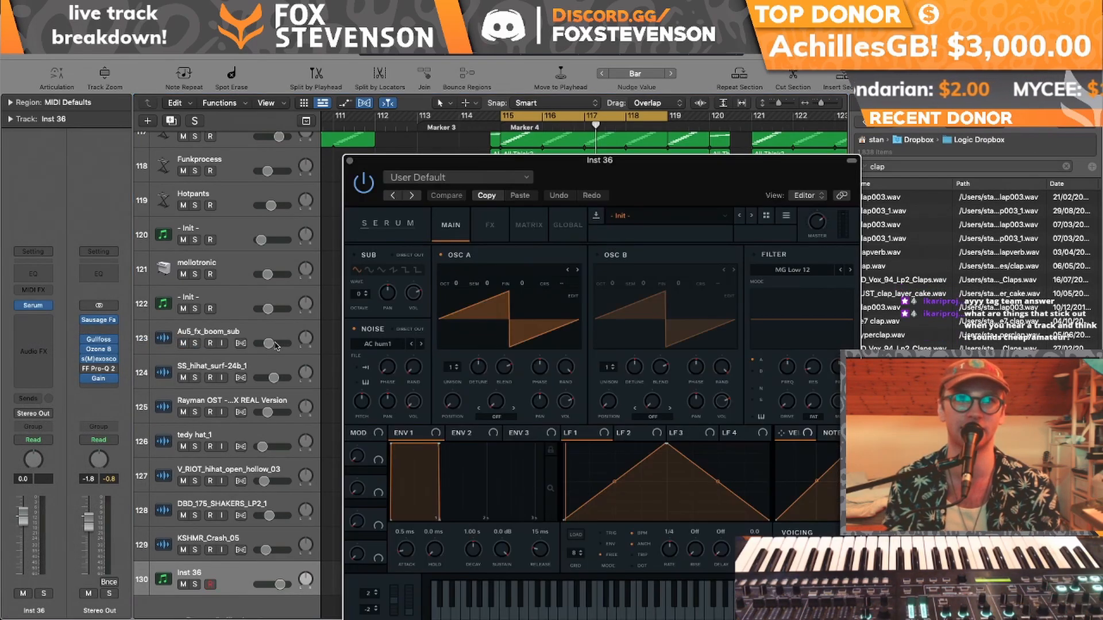
left_click(348, 165)
- Copy track 3's region starting at bar 117 onto the new Inst 36 track at bar 117, and cycle bars 117 to 121
scroll(596, 241, "up", 20)
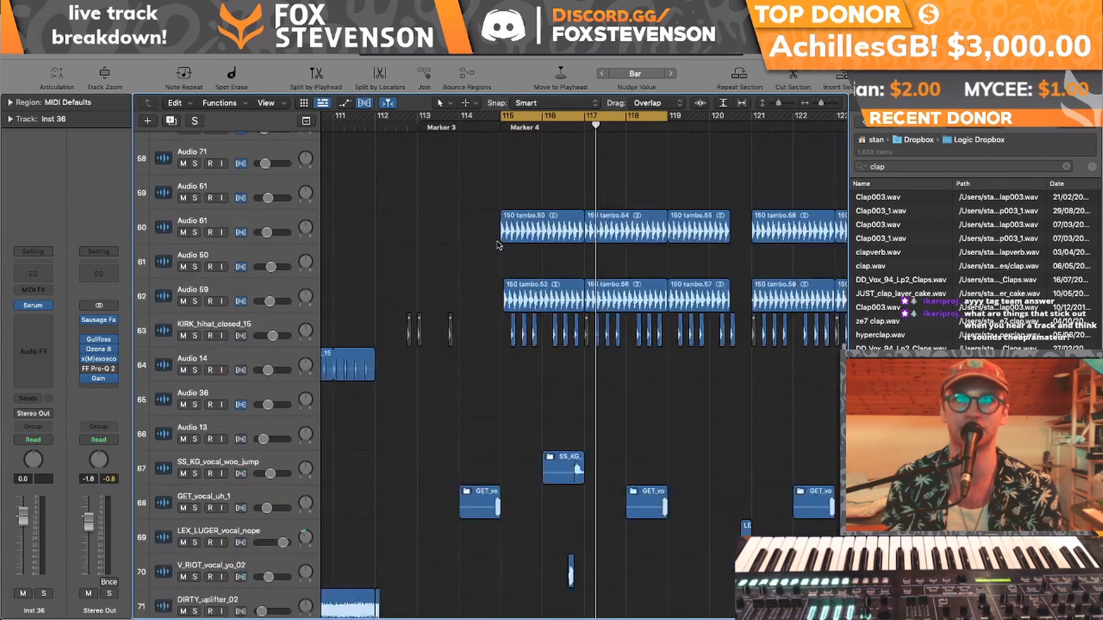
left_click(630, 227)
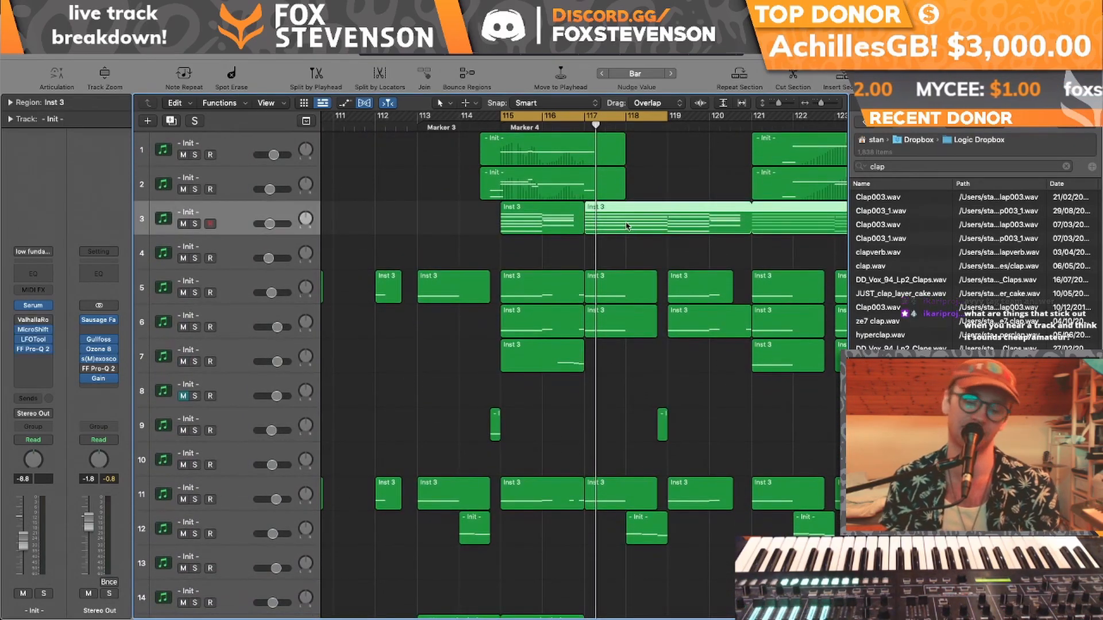
scroll(630, 229, "down", 20)
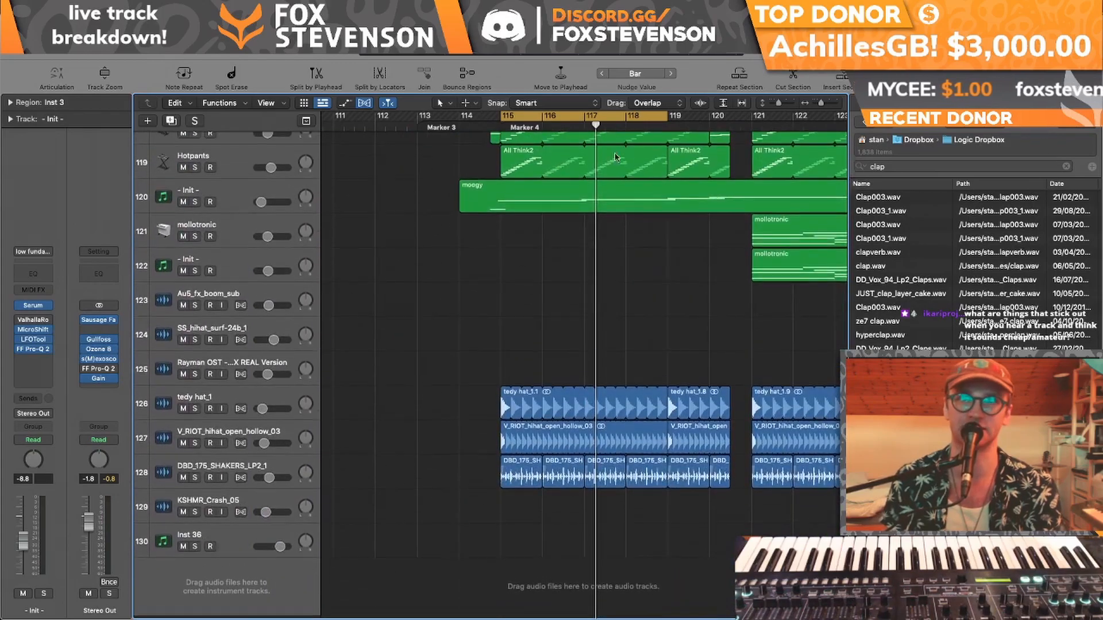
left_click_drag(592, 118, 676, 118)
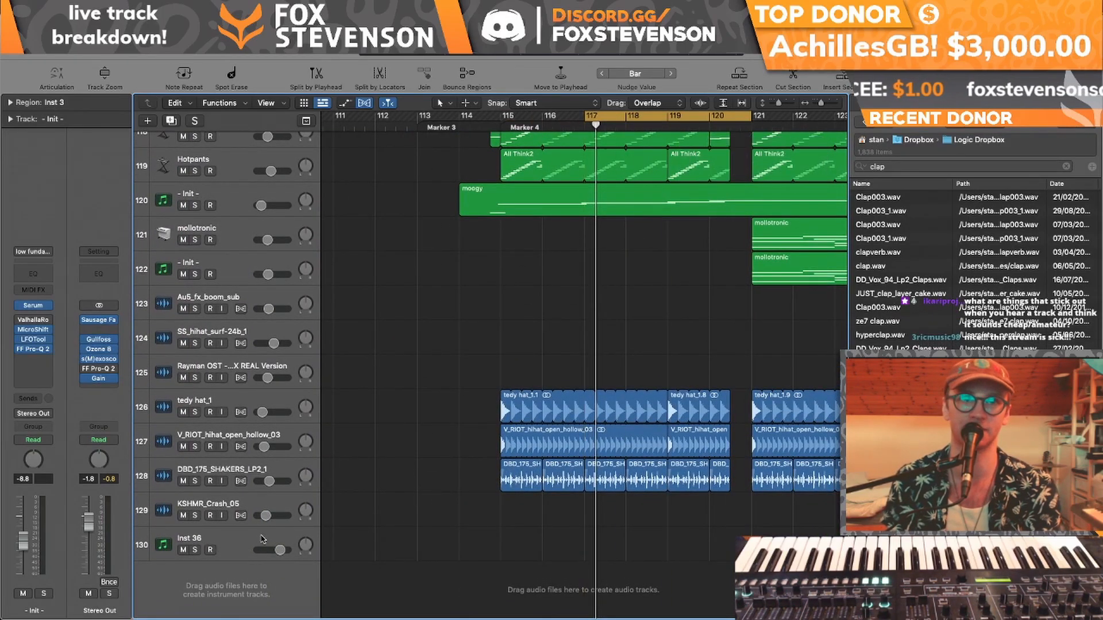
left_click(493, 534)
key("super+v")
left_click_drag(643, 547, 632, 547)
- Solo the Inst 36 track, start playback, and lower its volume to -3.5 dB
left_click(195, 549)
key("space")
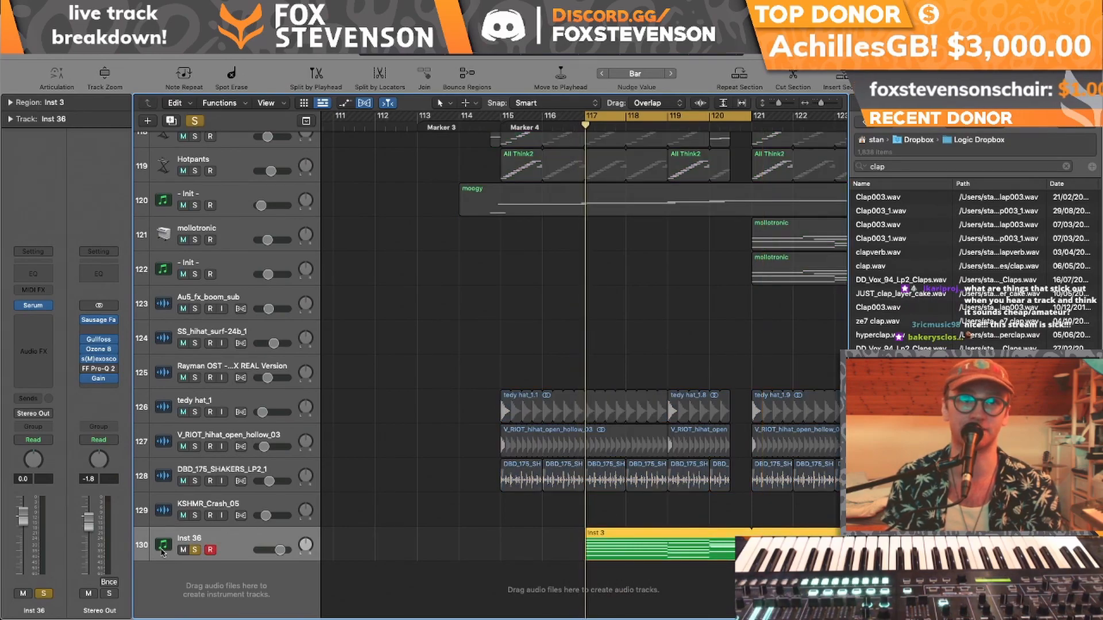
left_click_drag(23, 560, 22, 516)
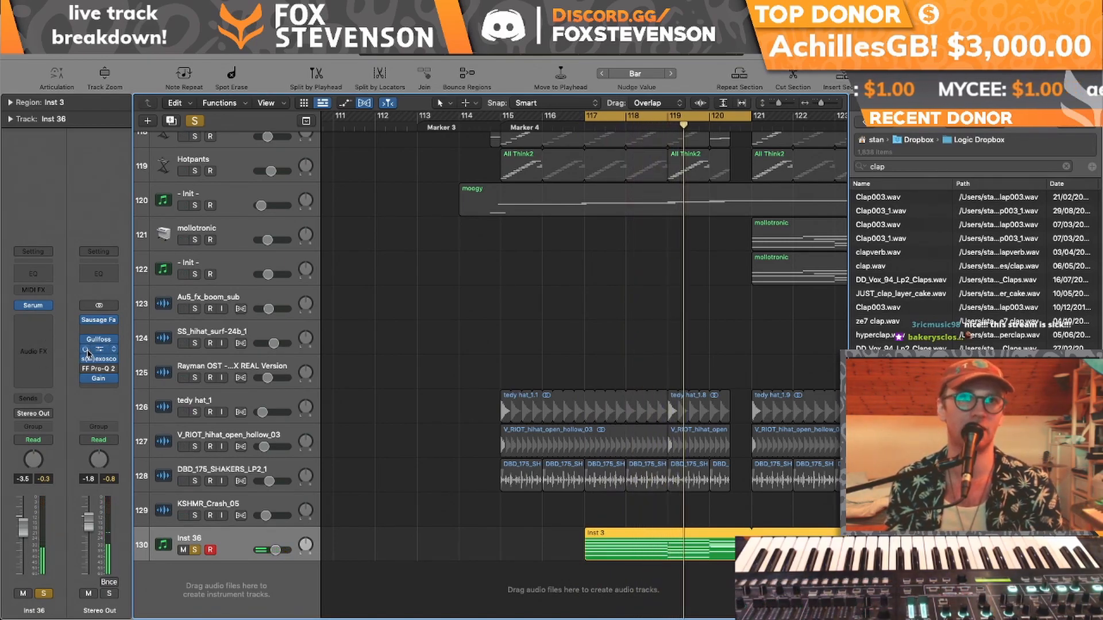
left_click(43, 325)
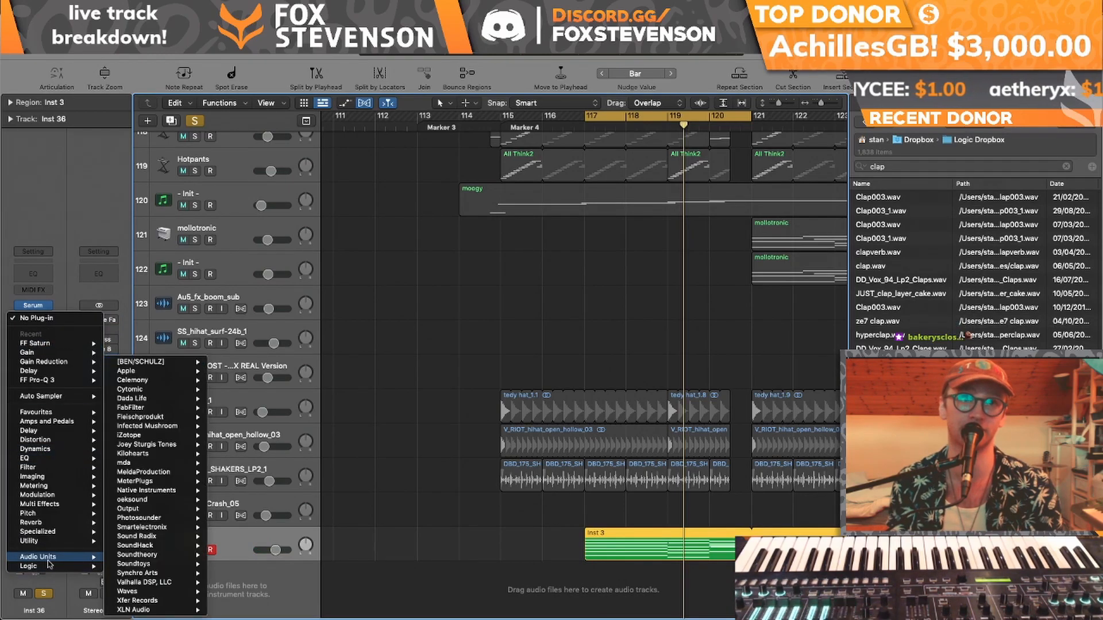
mouse_move(57, 557)
mouse_move(131, 426)
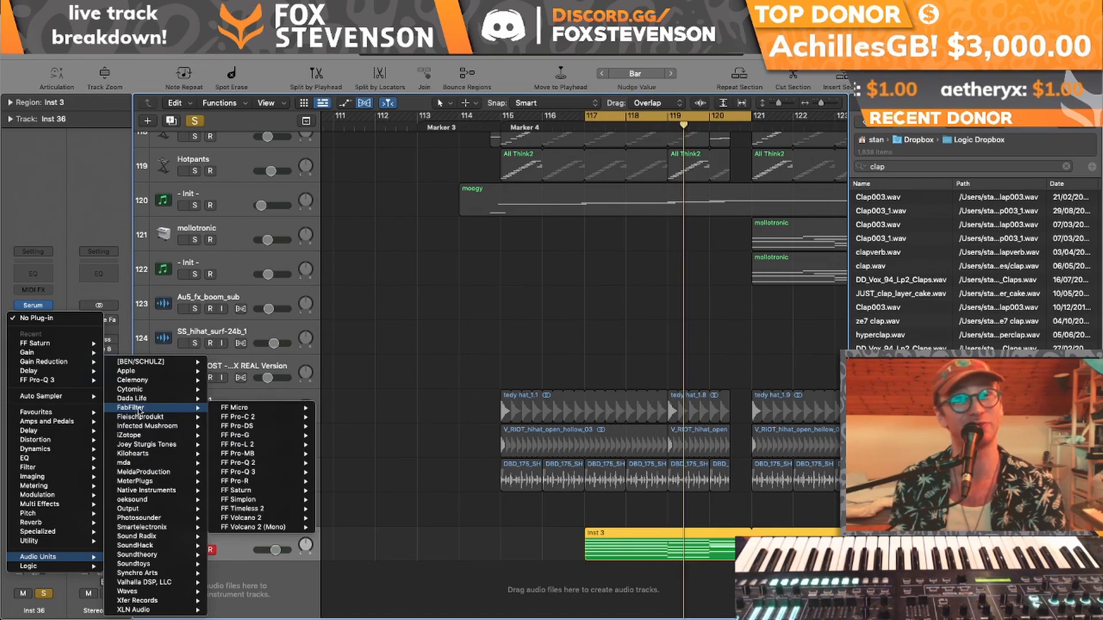
mouse_move(242, 463)
left_click(345, 463)
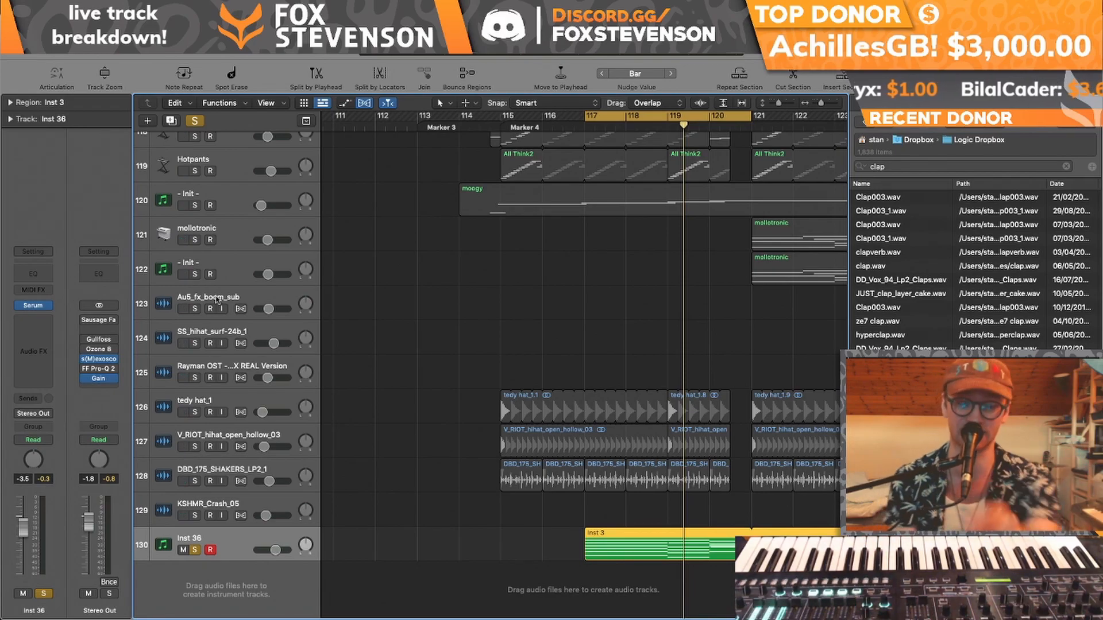
- Open Inst 36's region in the Piano Roll and delete one lower note from each of the chords at bars 117, 119 and 120
double_click(605, 550)
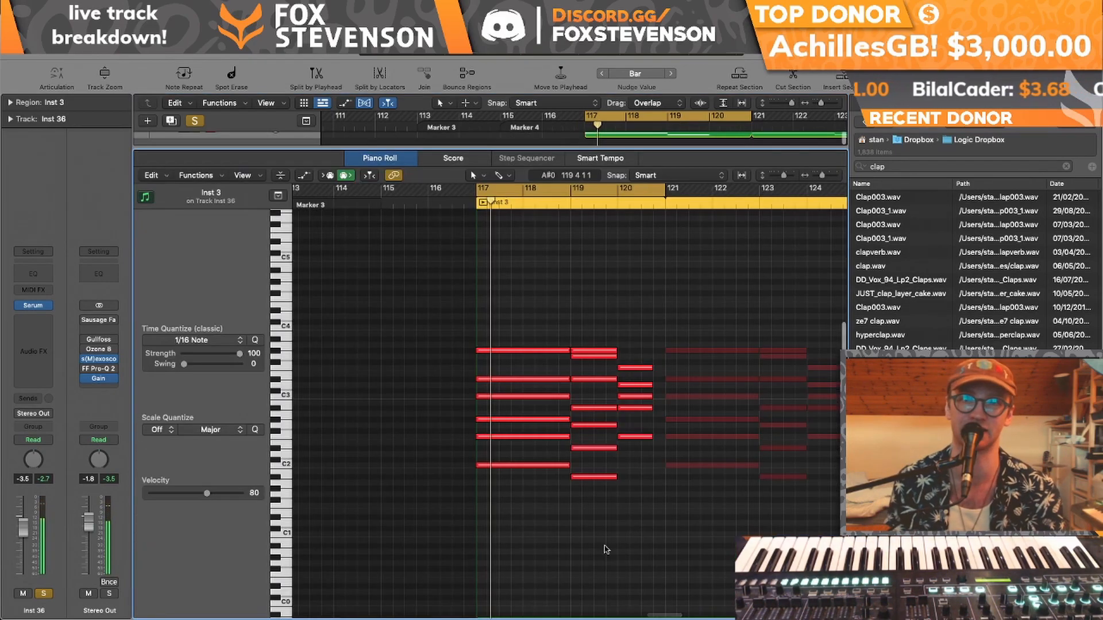
scroll(551, 494, "right", 2)
left_click(498, 436)
left_click(498, 421)
left_click(621, 436, "shift")
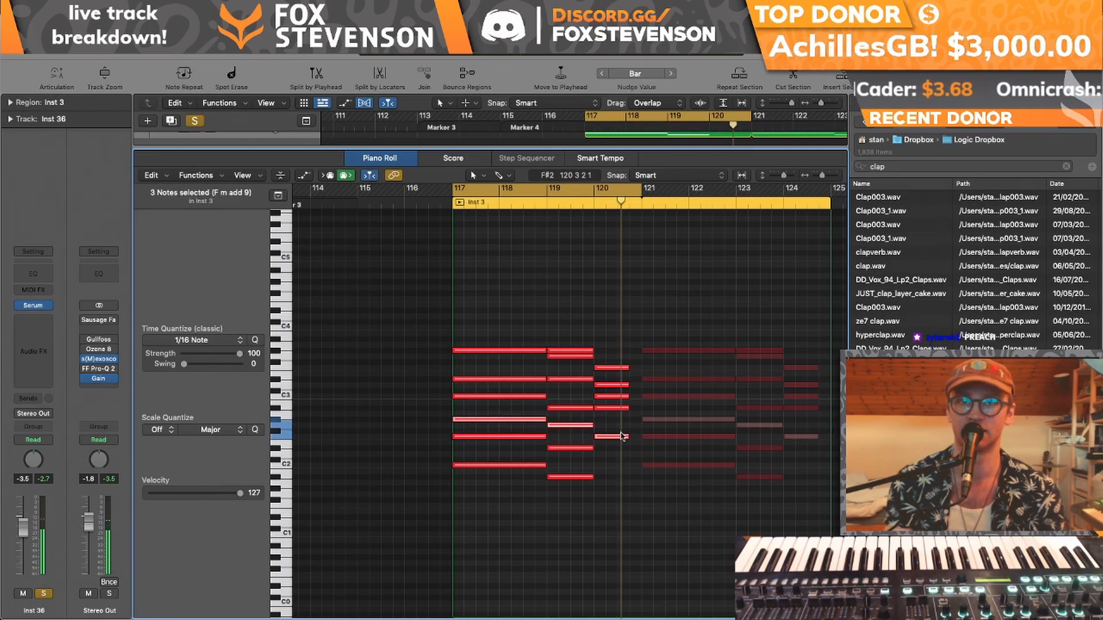
key("Delete")
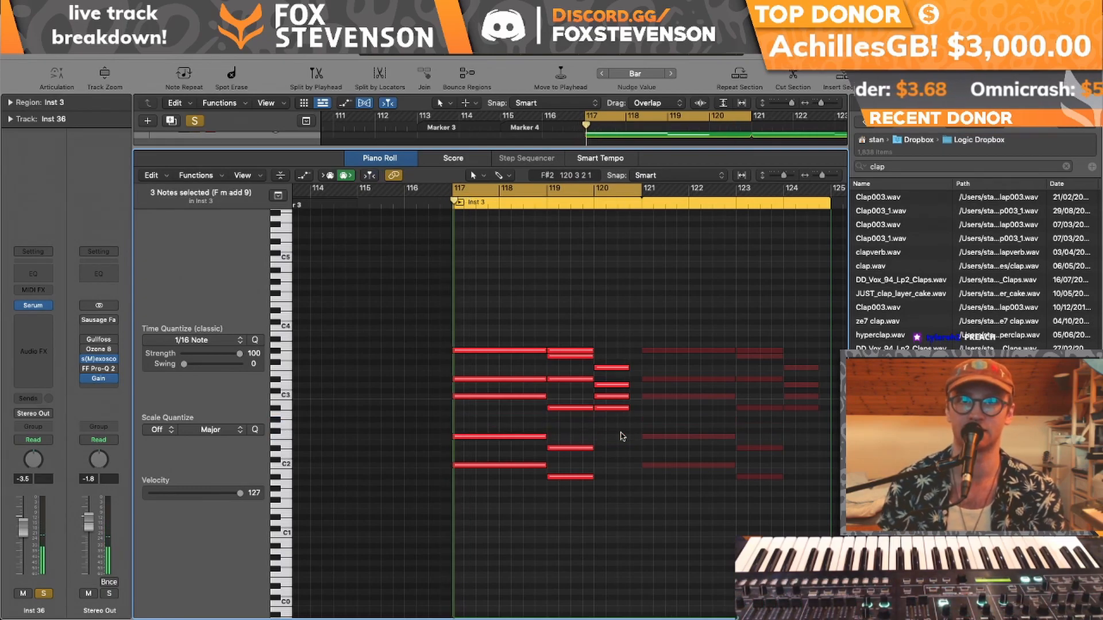
- Add higher notes to the chords at bars 117, 119 and 120, and rearrange the low notes of the last two chords
left_click_drag(498, 379, 504, 330)
left_click(570, 345)
left_click_drag(570, 349, 604, 361)
left_click_drag(597, 408, 567, 452)
left_click(578, 480)
left_click(565, 452)
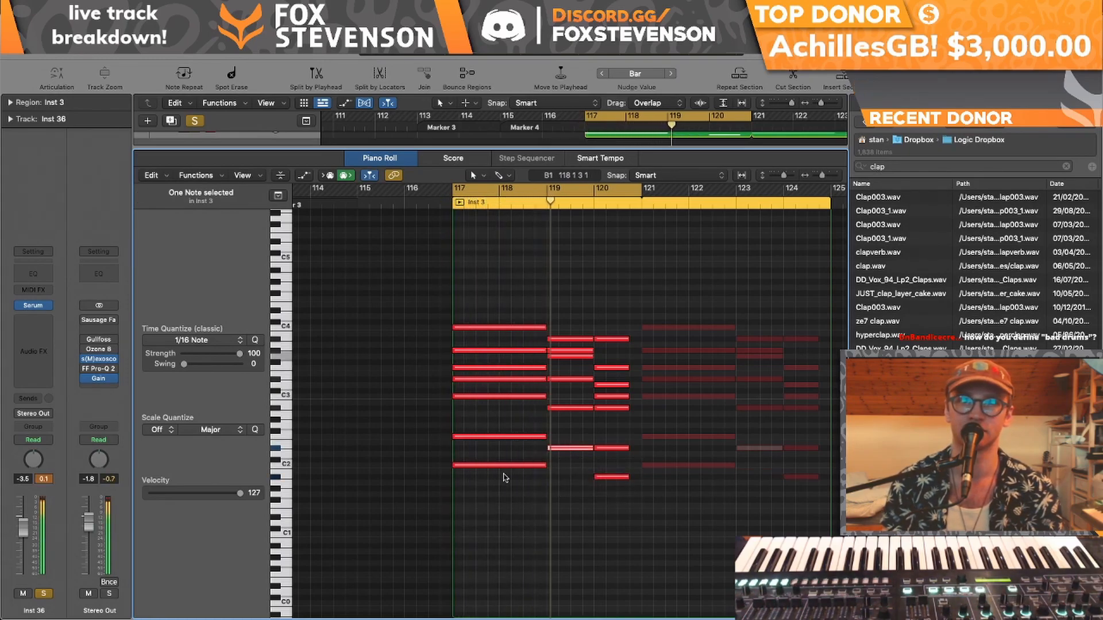
- Lower the first chord's bottom note to F1 and lengthen all notes of the bar 120 chord to reach bar 121
left_click_drag(500, 470, 499, 511)
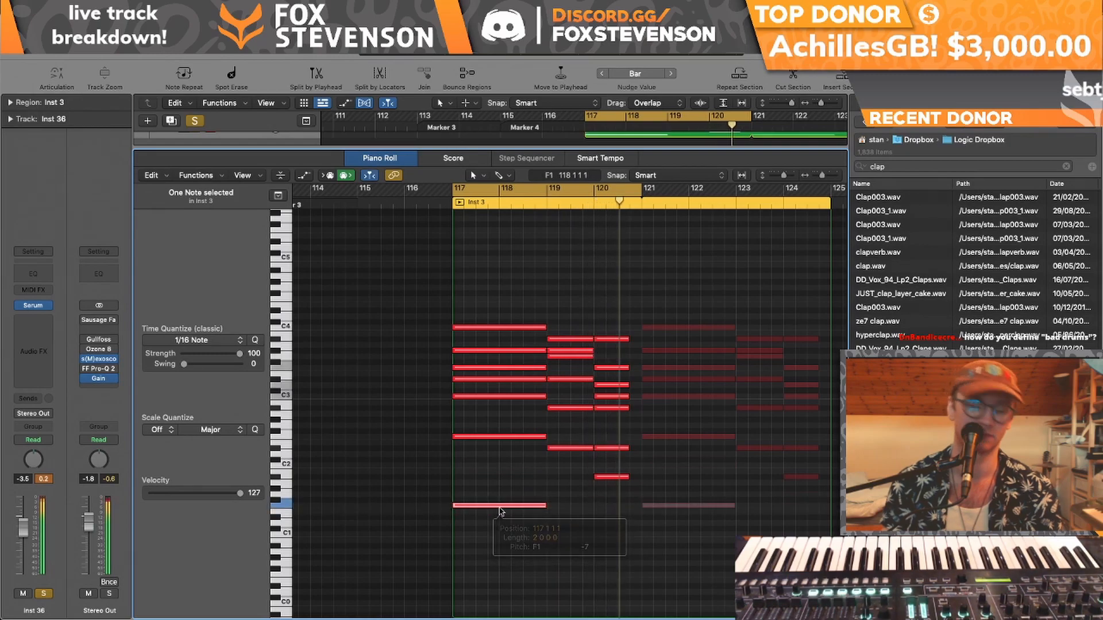
left_click(499, 511)
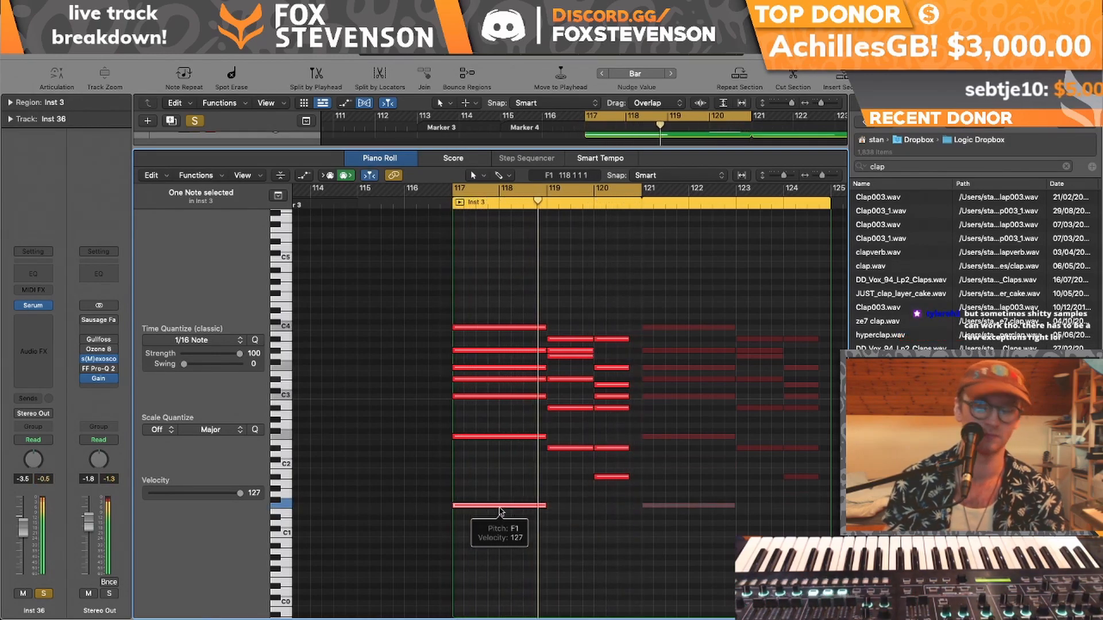
left_click_drag(613, 315, 631, 477)
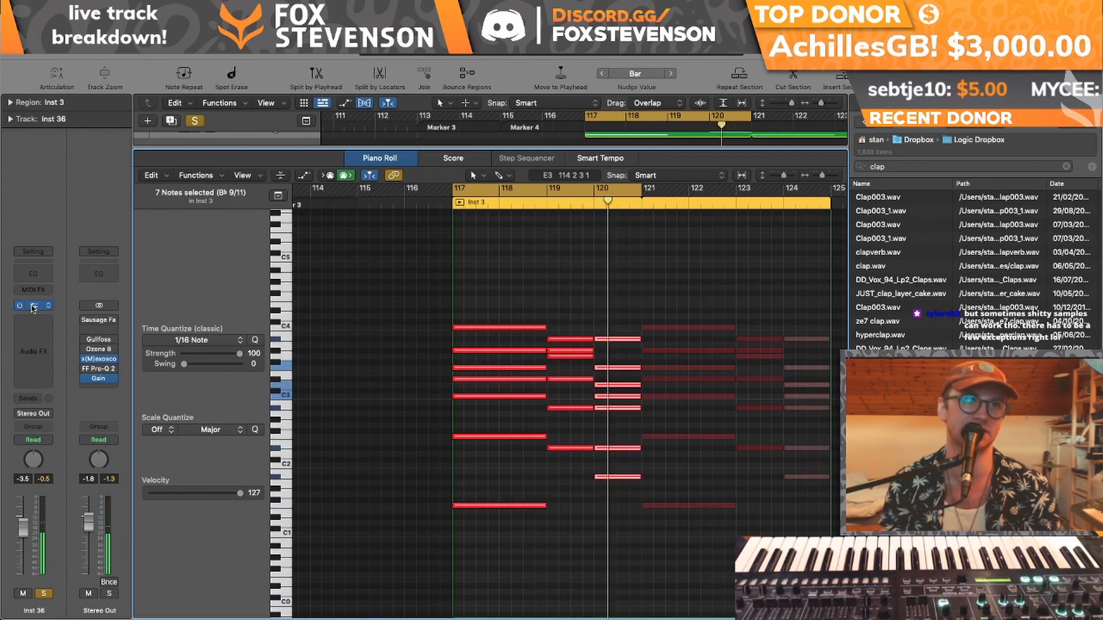
- Set oscillator A's unison to 15 voices in Inst 36's Serum and close the synth
left_click(34, 306)
mouse_move(454, 371)
left_mouse_down()
mouse_move(484, 262)
mouse_move(476, 368)
left_mouse_up()
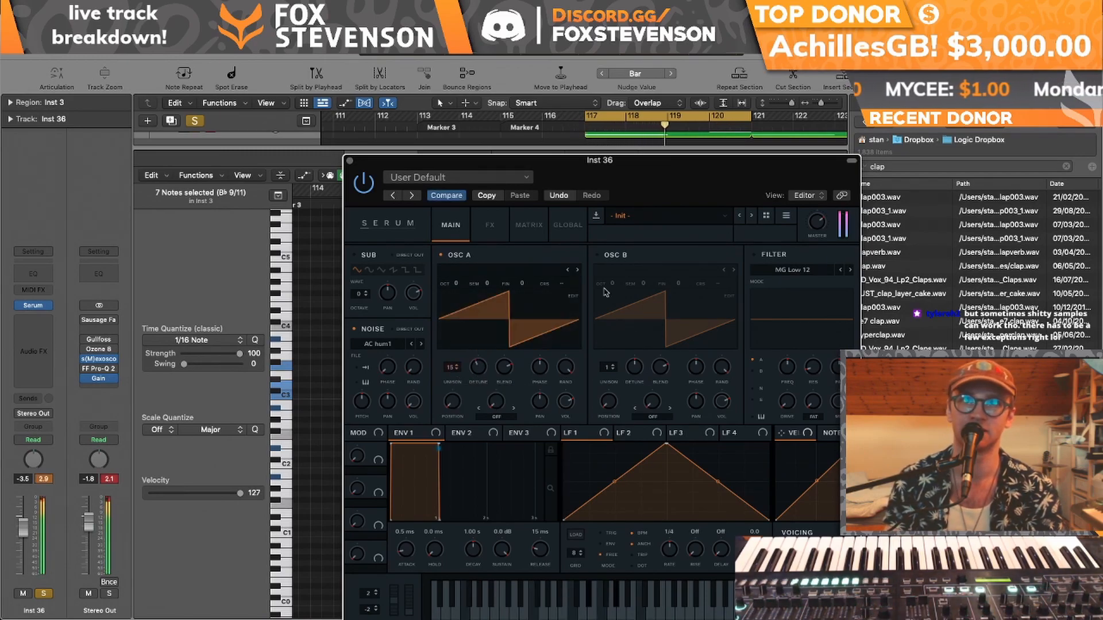
left_click(349, 161)
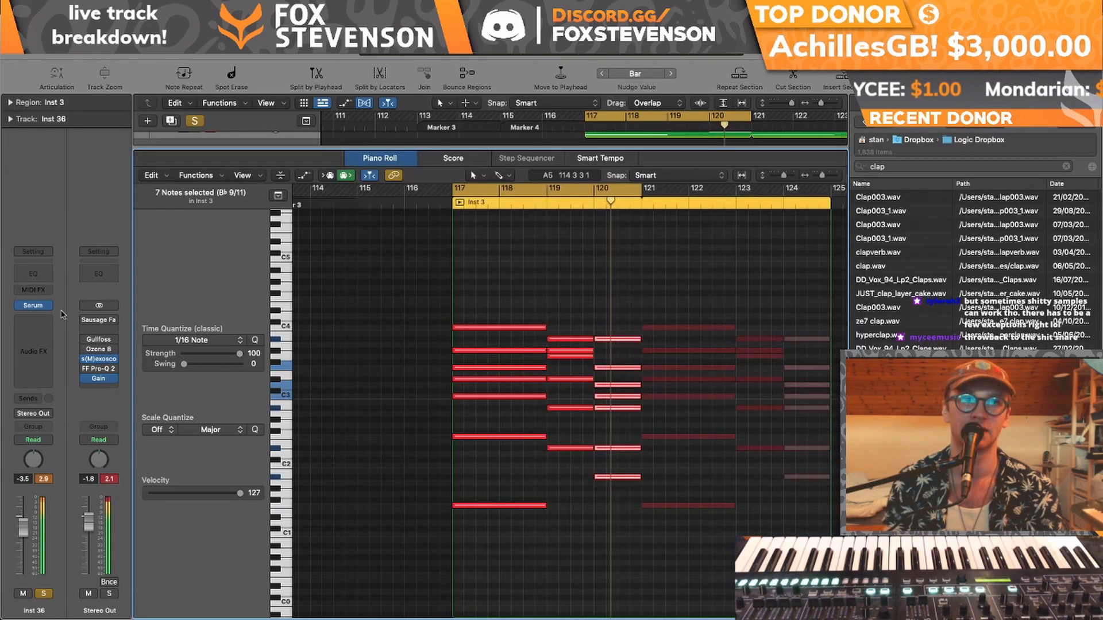
- Raise the second-lowest note of the bar 120 chord by two semitones to F2
left_click(533, 517)
left_click_drag(617, 448, 619, 440)
mouse_move(619, 440)
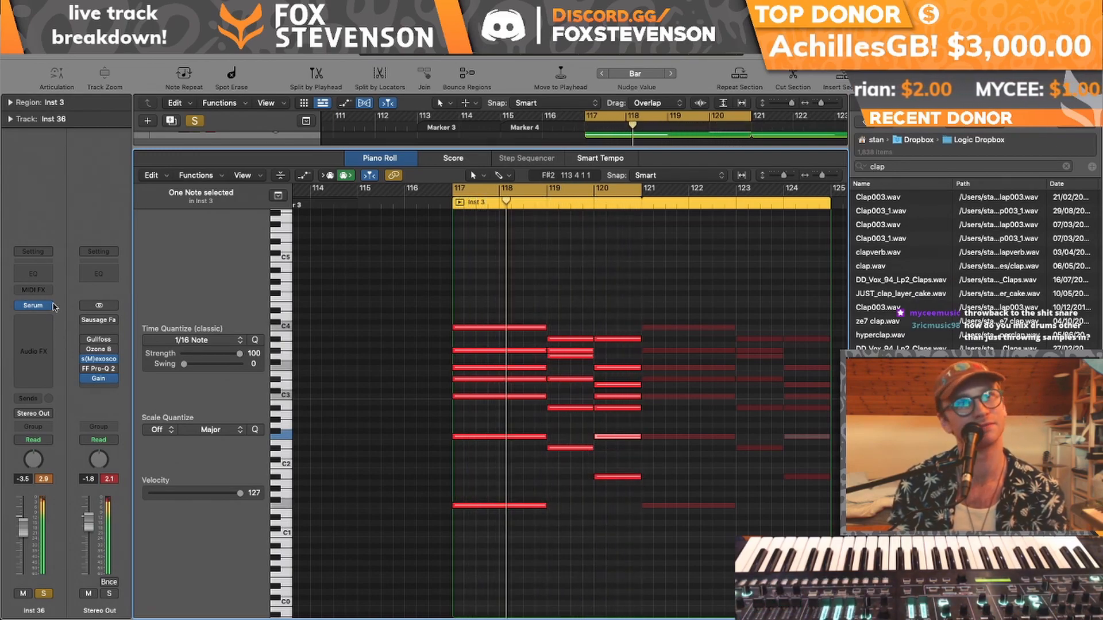
- Insert a stereo FF Pro-Q 3 on Inst 36 and add a 36 dB/oct high cut at about 9177 Hz
left_click(33, 317)
mouse_move(74, 380)
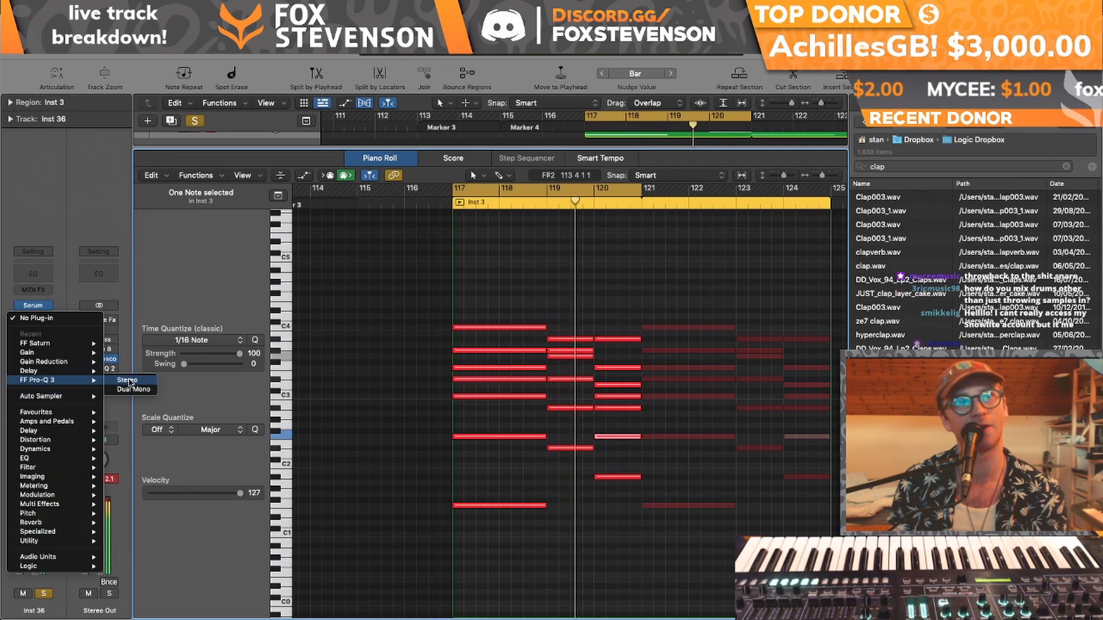
left_click(127, 381)
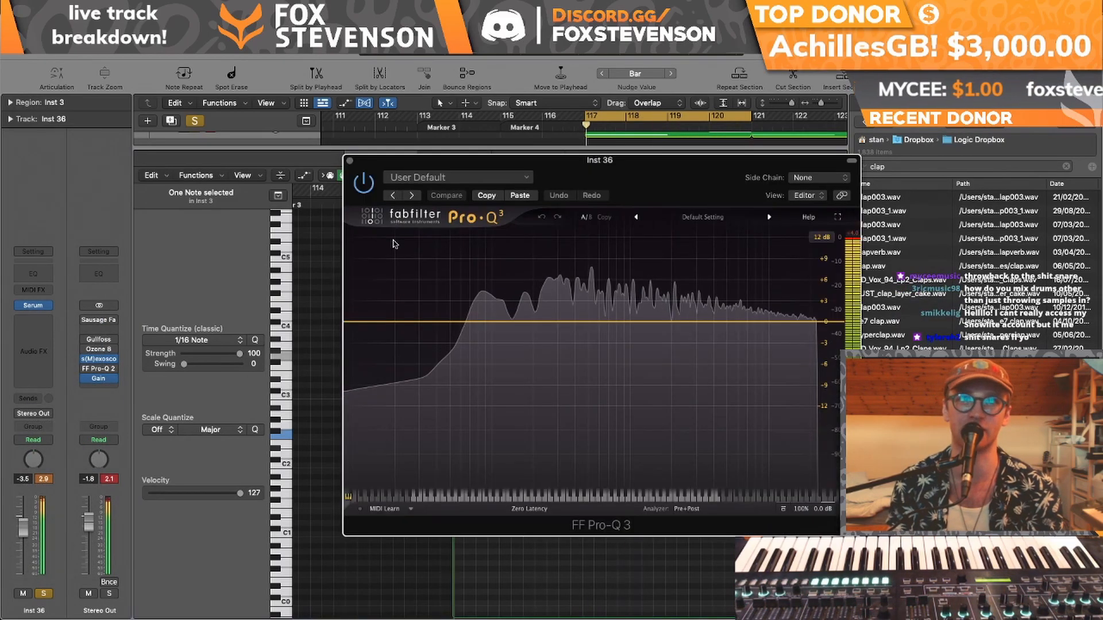
left_click_drag(817, 322, 763, 328)
- Switch the EQ band to Low Cut, move it to about 6848 Hz, and switch it back to High Cut
left_click(609, 459)
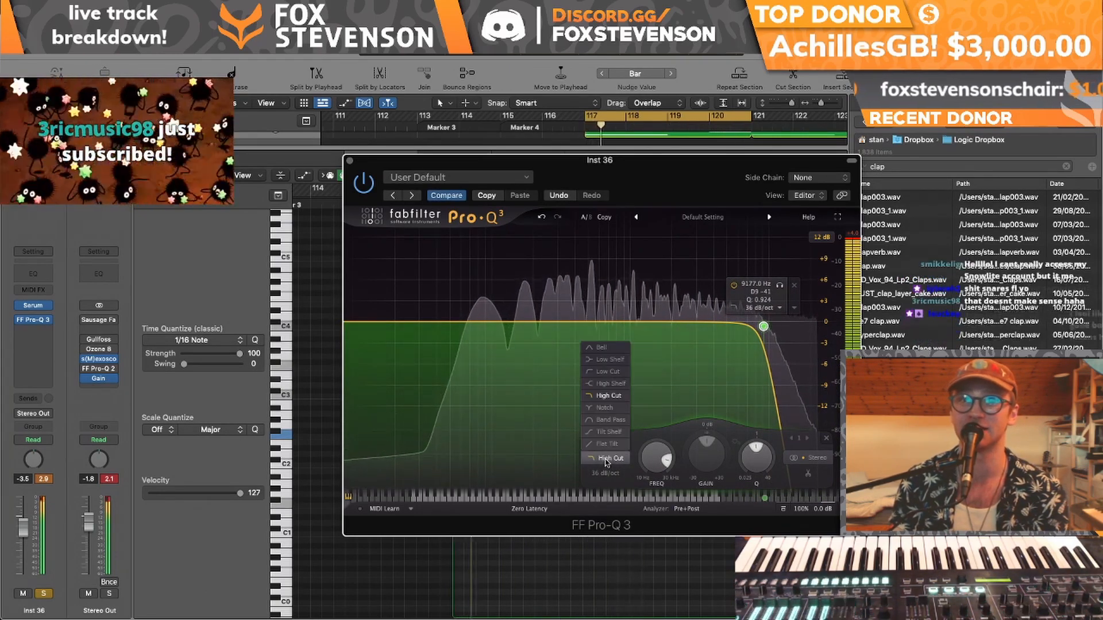
left_click(610, 371)
left_click_drag(763, 326, 745, 321)
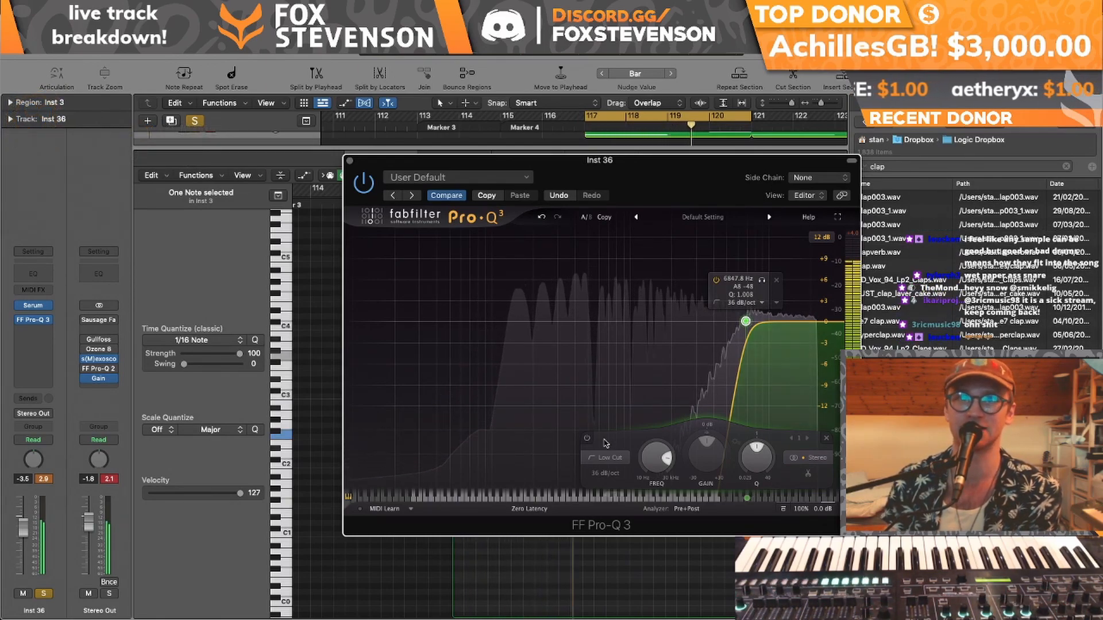
left_click(609, 457)
left_click(609, 399)
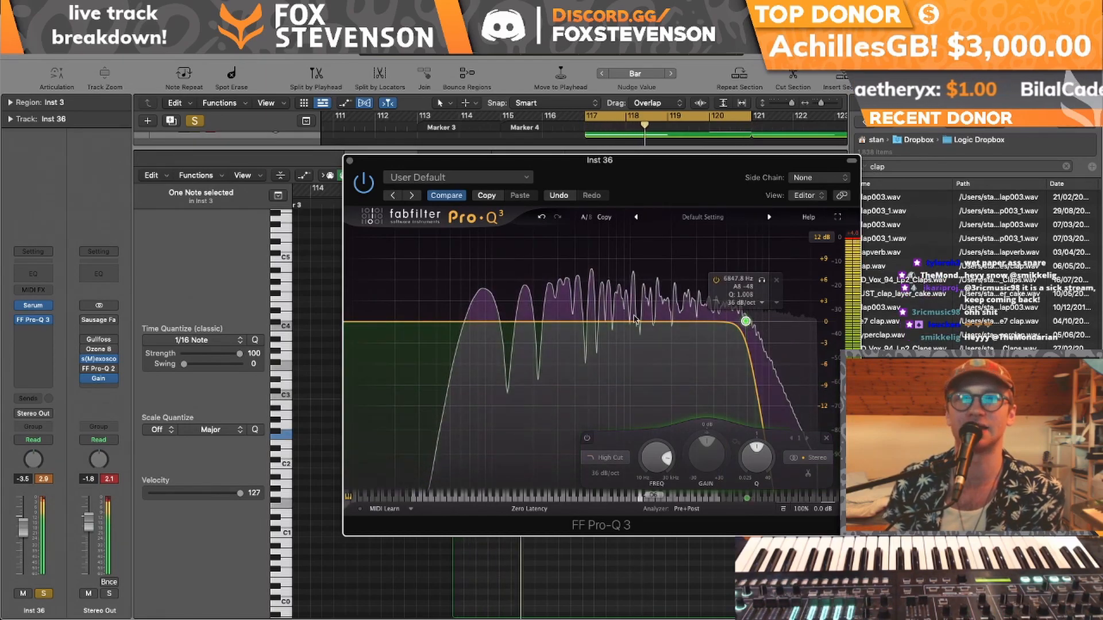
- Add a Mid bell band to Inst 36's FF Pro-Q 3 and cut it by about 10 dB at about 678 Hz
left_click(617, 317)
left_click(717, 458)
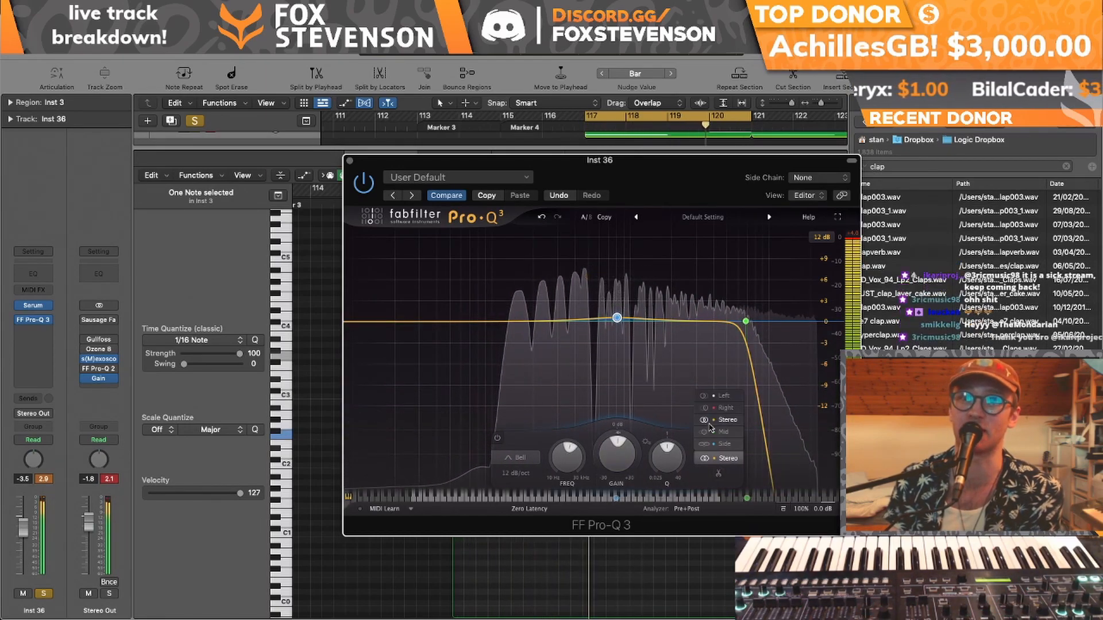
left_click(719, 432)
left_click_drag(616, 318, 618, 390)
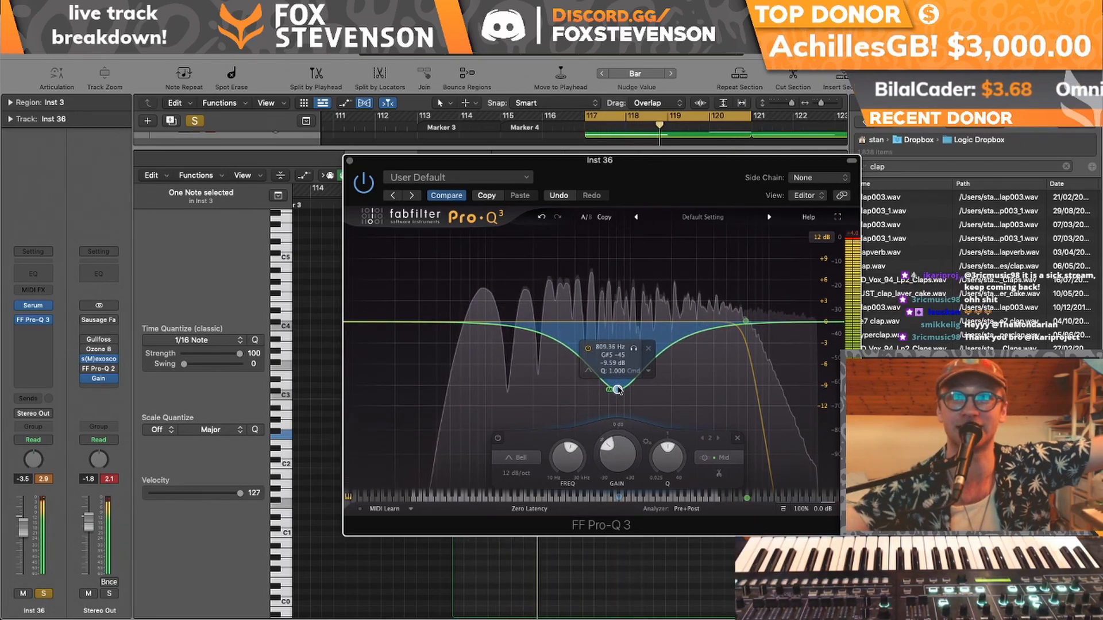
left_click_drag(618, 390, 602, 390)
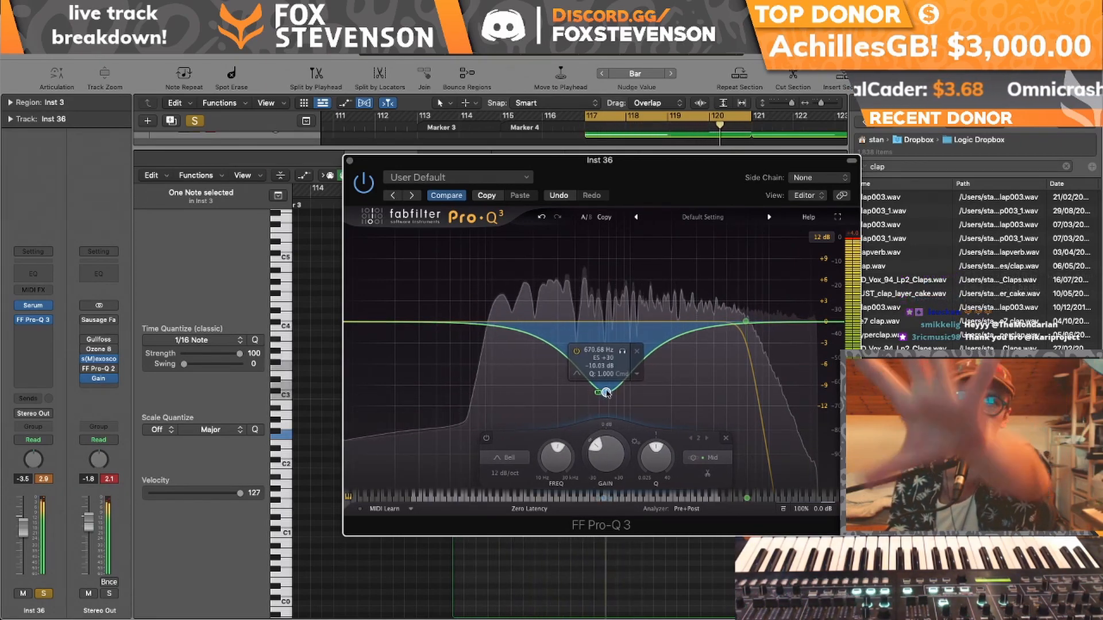
left_click(350, 161)
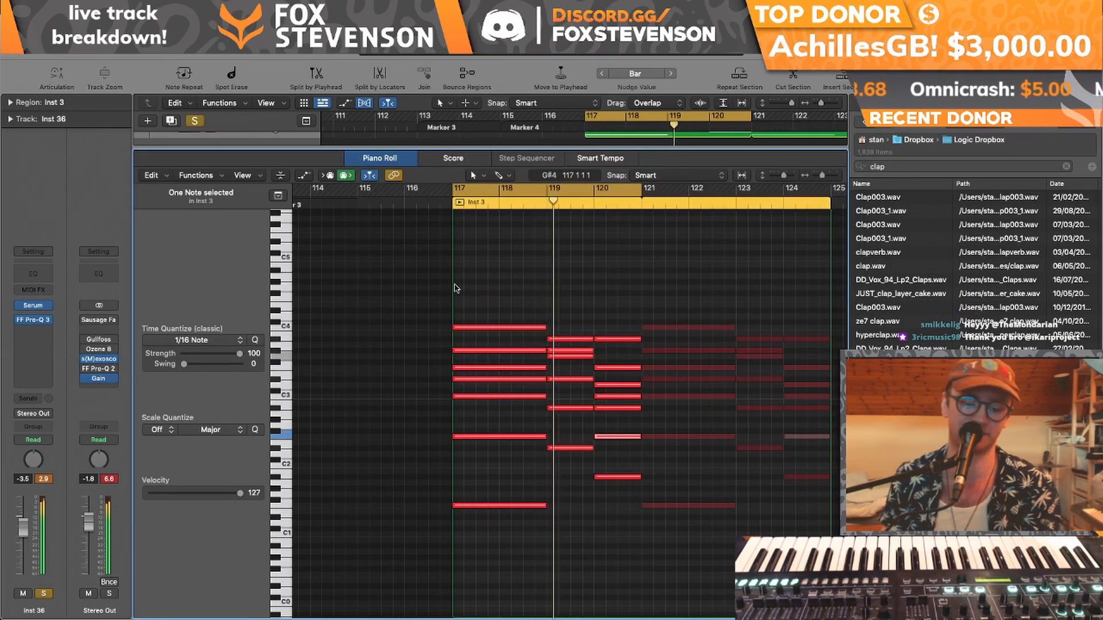
- Close the piano roll and copy the two consecutive pretty sample pluck regions that start at bar 117
key("x")
key("x")
scroll(695, 277, "up", 20)
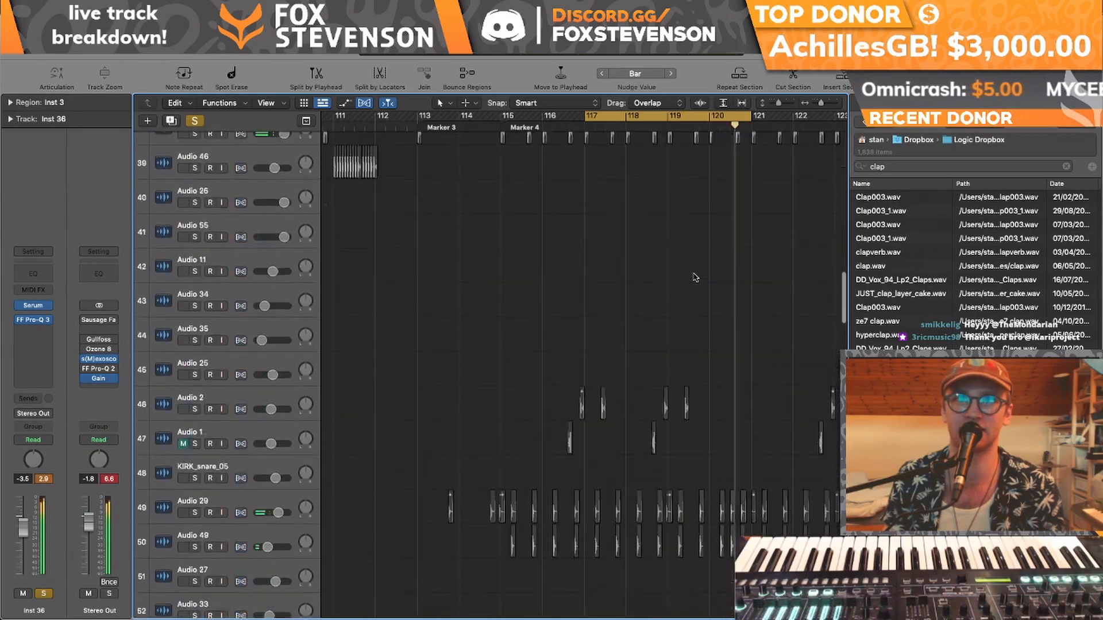
scroll(638, 534, "down", 10)
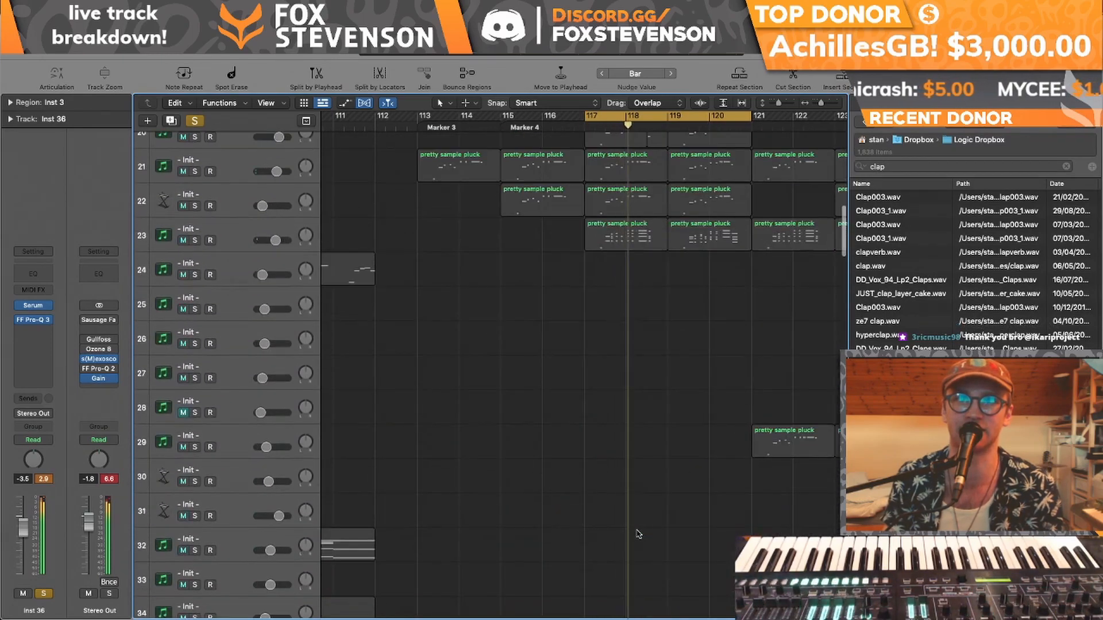
left_click(624, 327)
key("shift+Right")
left_click_drag(624, 327, 628, 325)
scroll(627, 327, "down", 20)
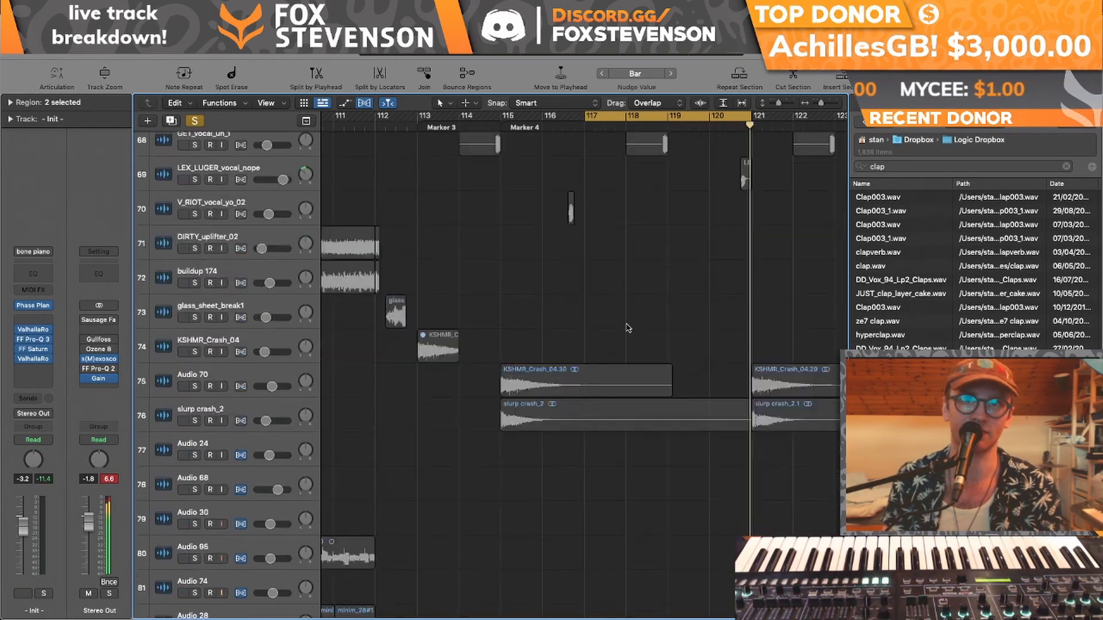
- Duplicate the Inst 36 track and place the copied pretty sample pluck regions on the new track at bar 117
left_click(238, 549)
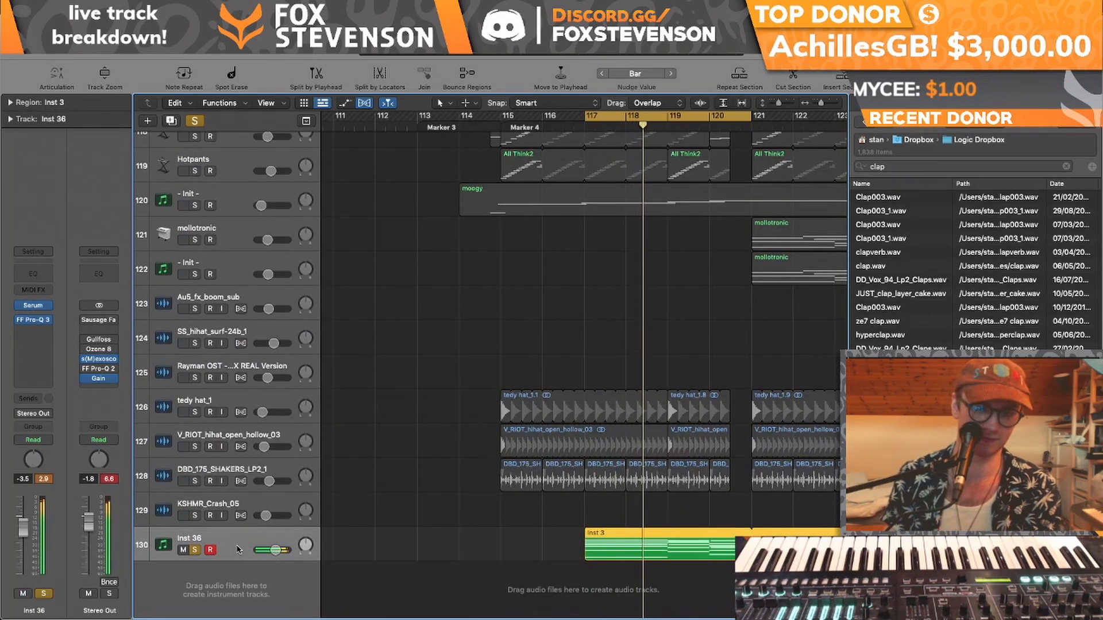
key("super+d")
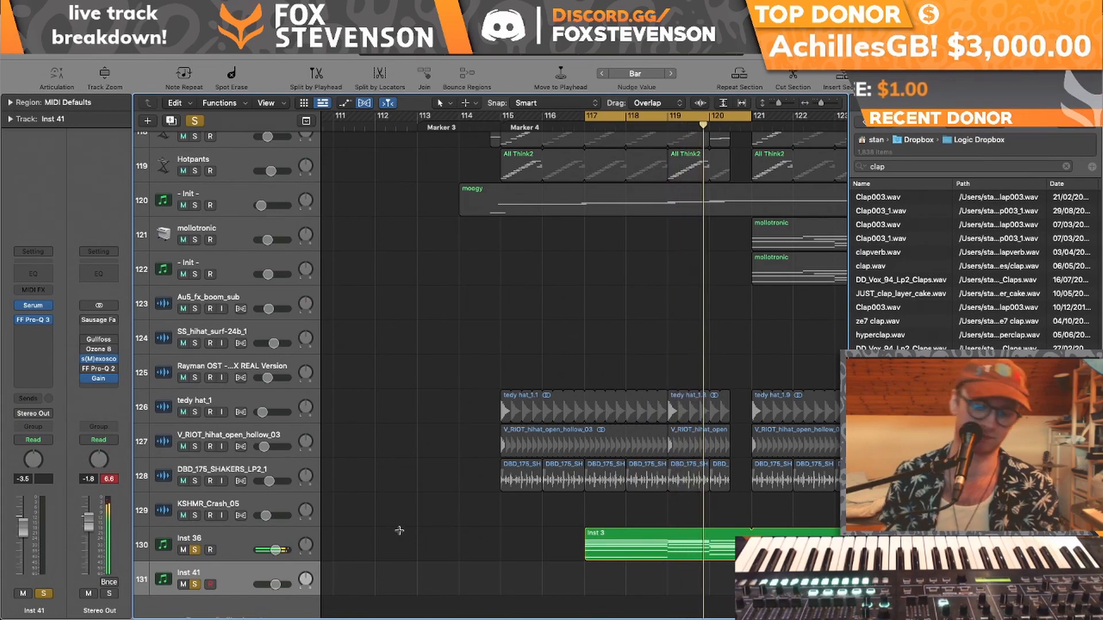
key("super+v")
left_click_drag(732, 583, 610, 582)
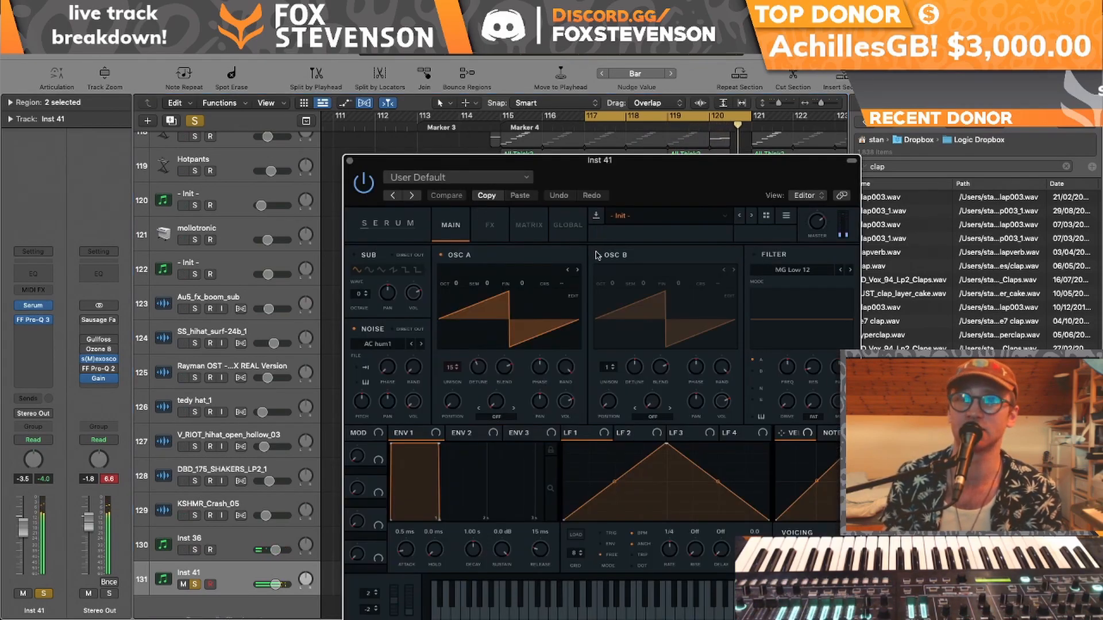
- Reduce oscillator A's unison to 1 voice in Inst 41's Serum and play the result
left_click(598, 255)
left_click(597, 255)
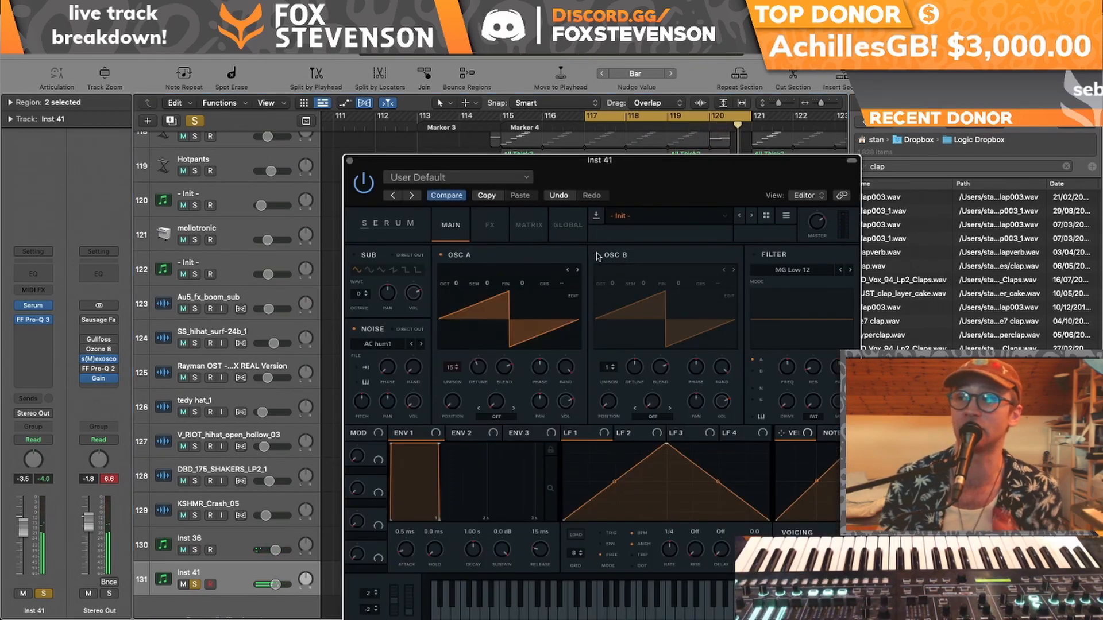
left_click_drag(453, 362, 453, 402)
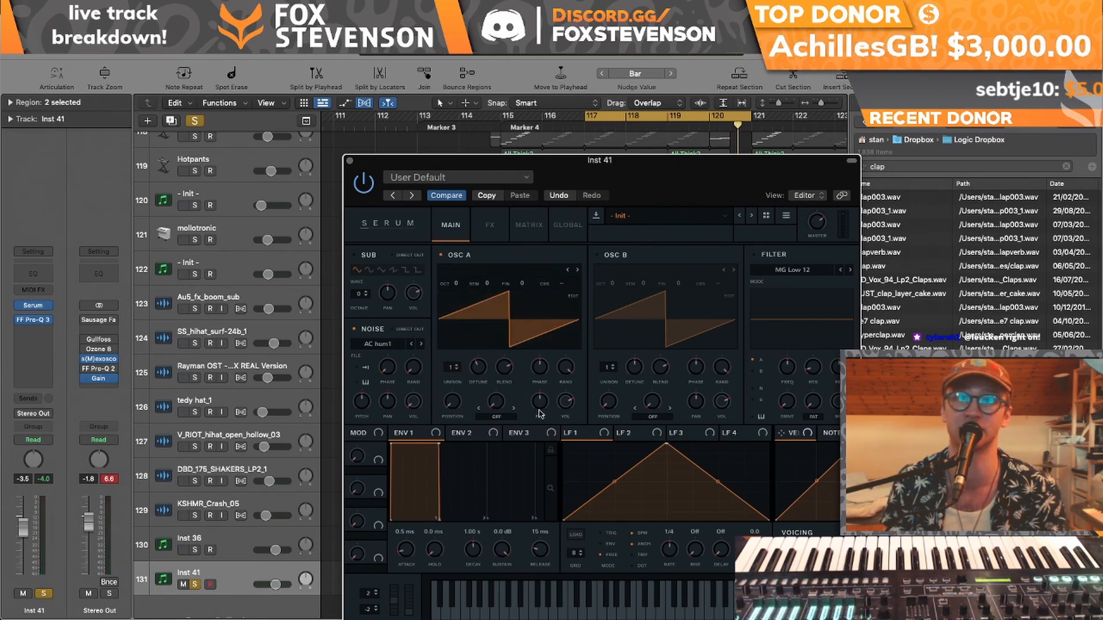
key("space")
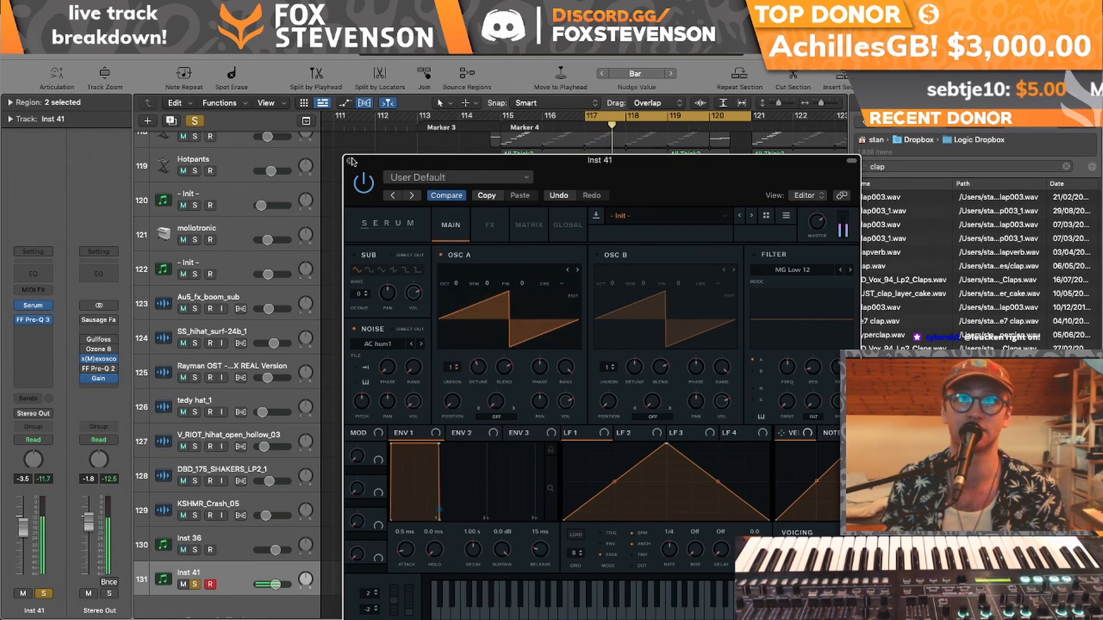
- Lengthen all notes of the two pretty sample pluck regions in the piano roll, shortening the overlapped notes
key("v")
key("p")
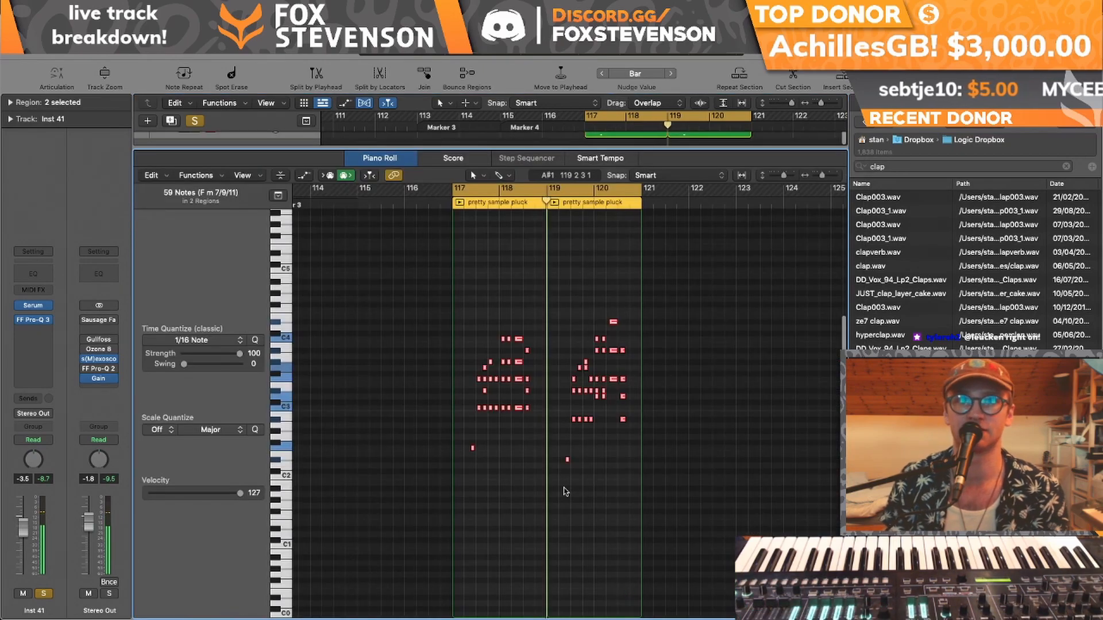
left_click_drag(475, 449, 554, 450)
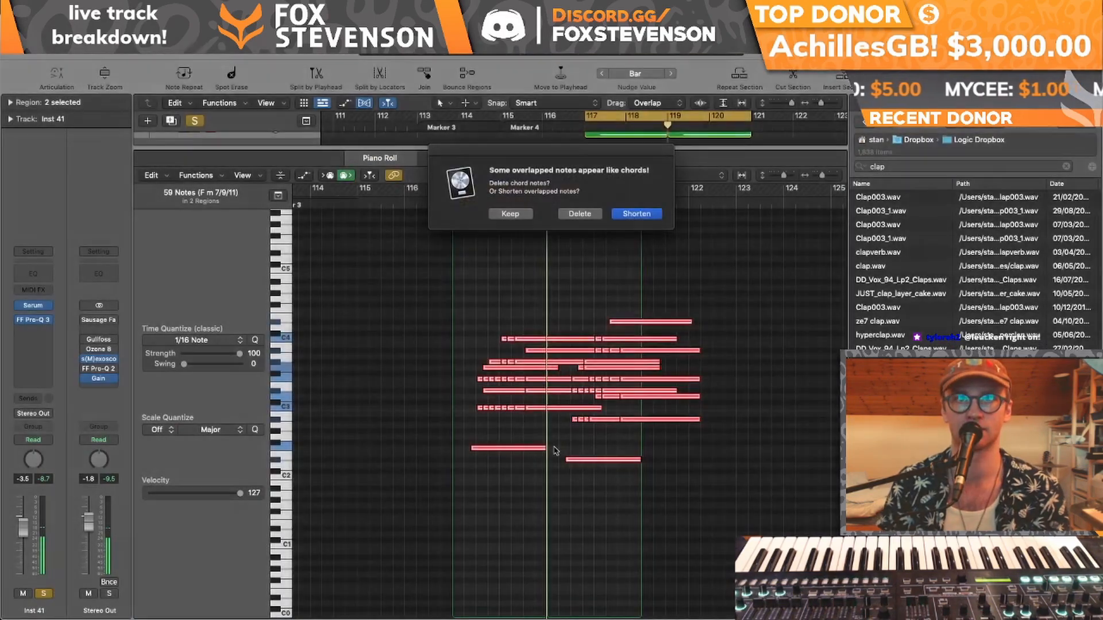
key("Escape")
key("space")
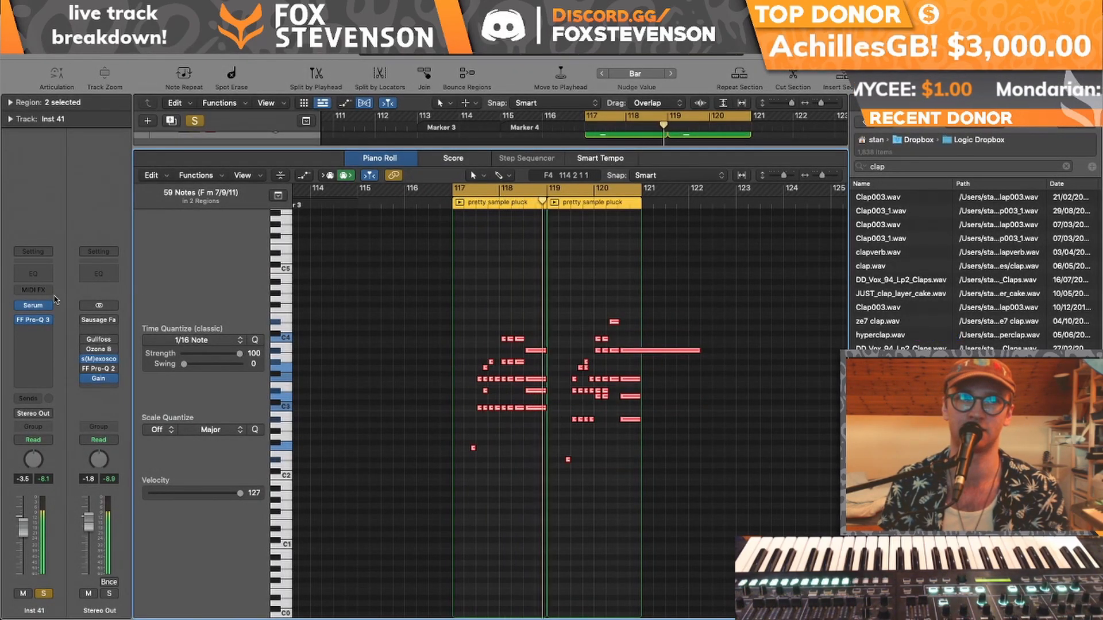
- Remove the high-cut band from Inst 41's FF Pro-Q 3
left_click(33, 306)
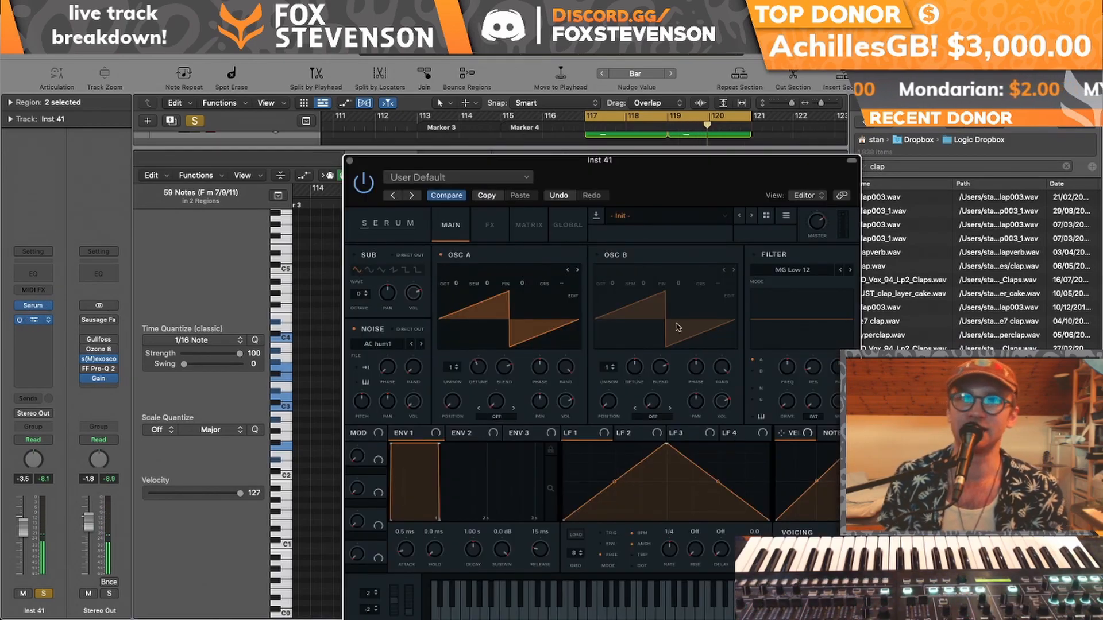
left_click(757, 333)
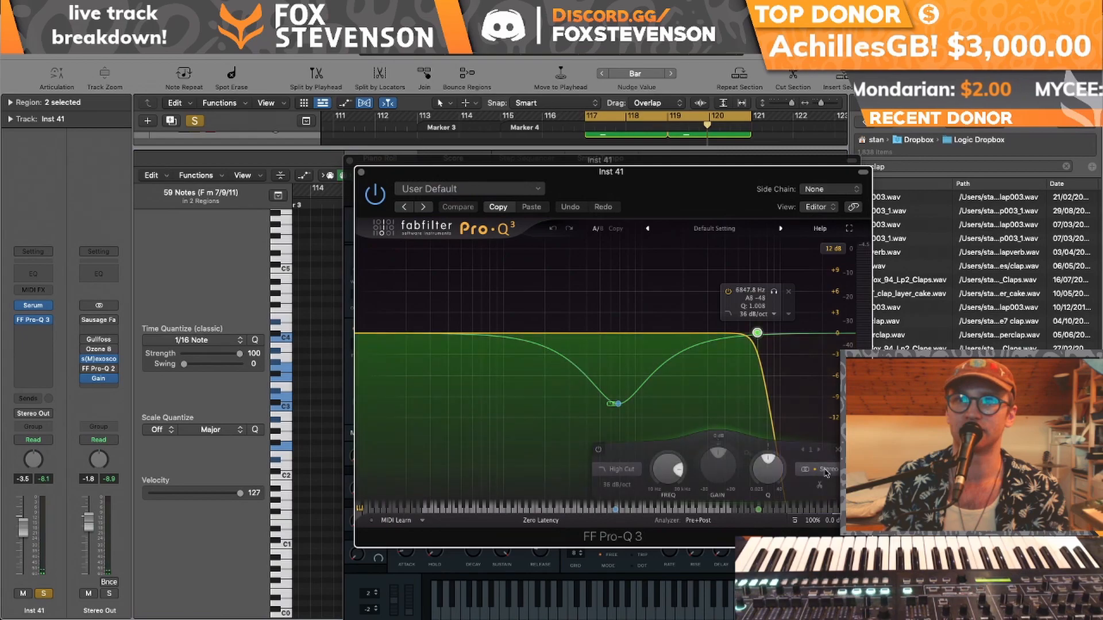
left_click(836, 451)
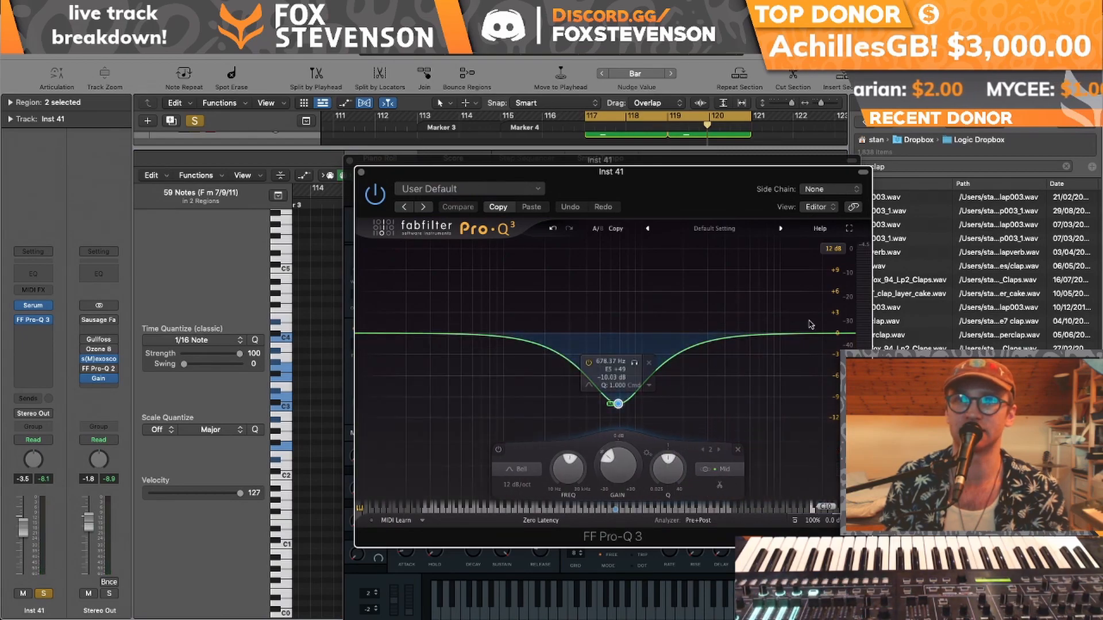
- Switch the remaining bell band on Inst 41 from Mid to Side and cut it by about 12 dB at about 672 Hz
left_click_drag(618, 404, 620, 338)
left_click(720, 470)
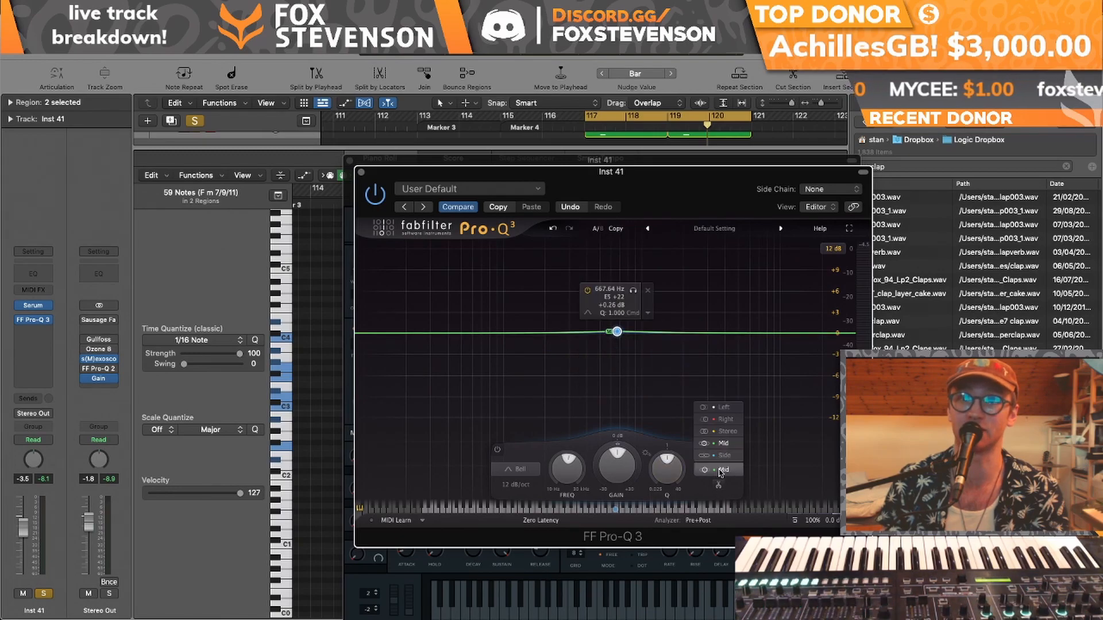
left_click(722, 456)
left_click_drag(617, 332, 618, 424)
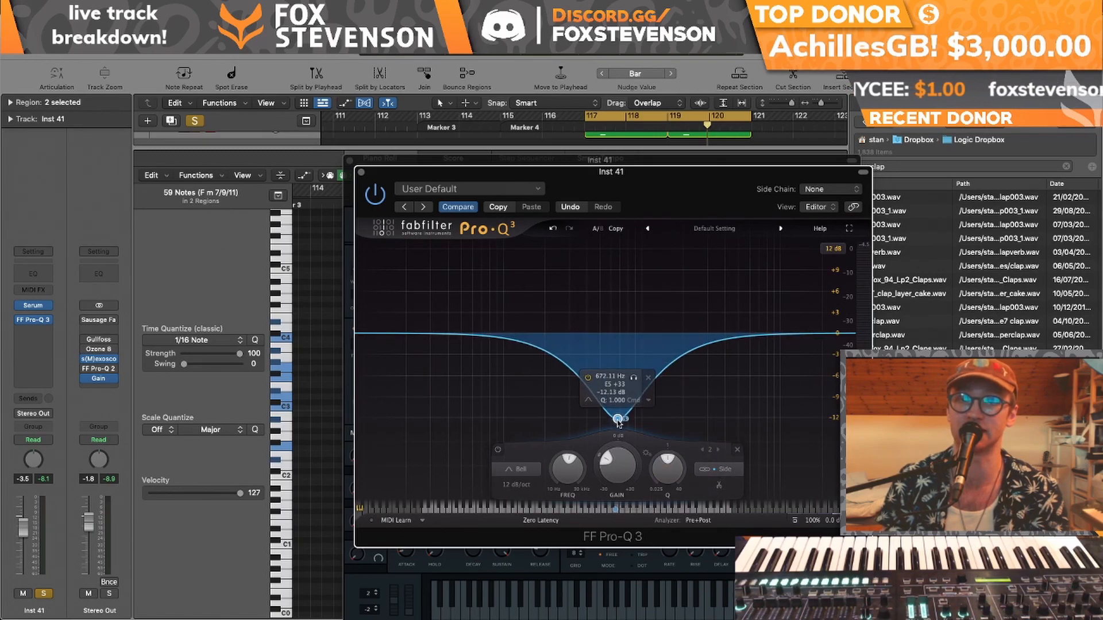
- Set oscillator A in Inst 41's Serum to 2 unison voices with 0.06 detune, using the Basic Shapes wavetable at position 4
left_click(30, 310)
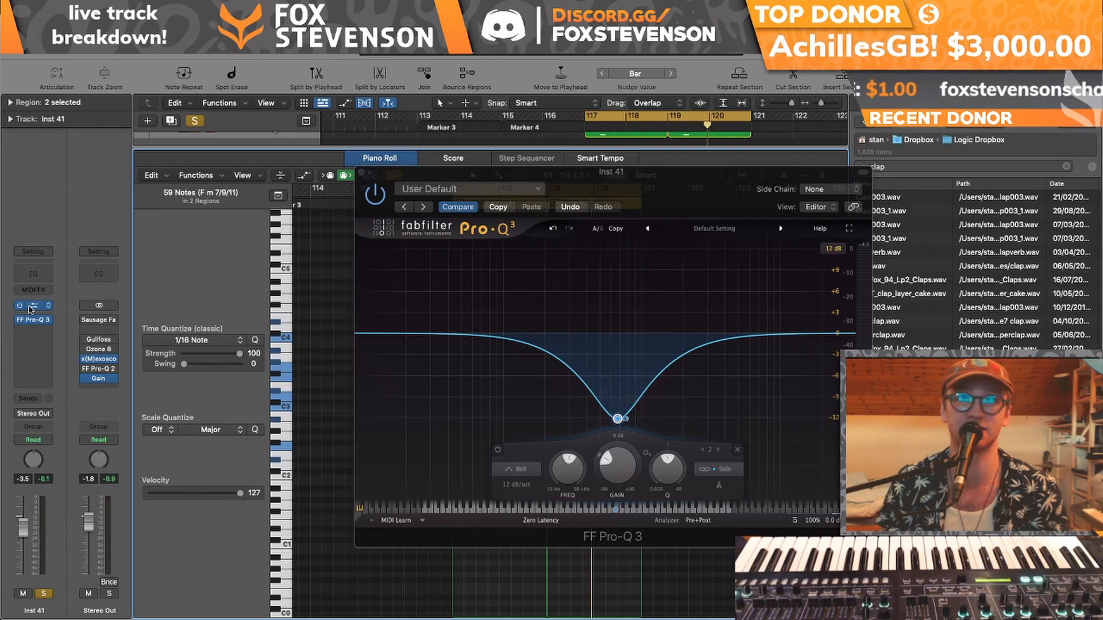
left_click(451, 363)
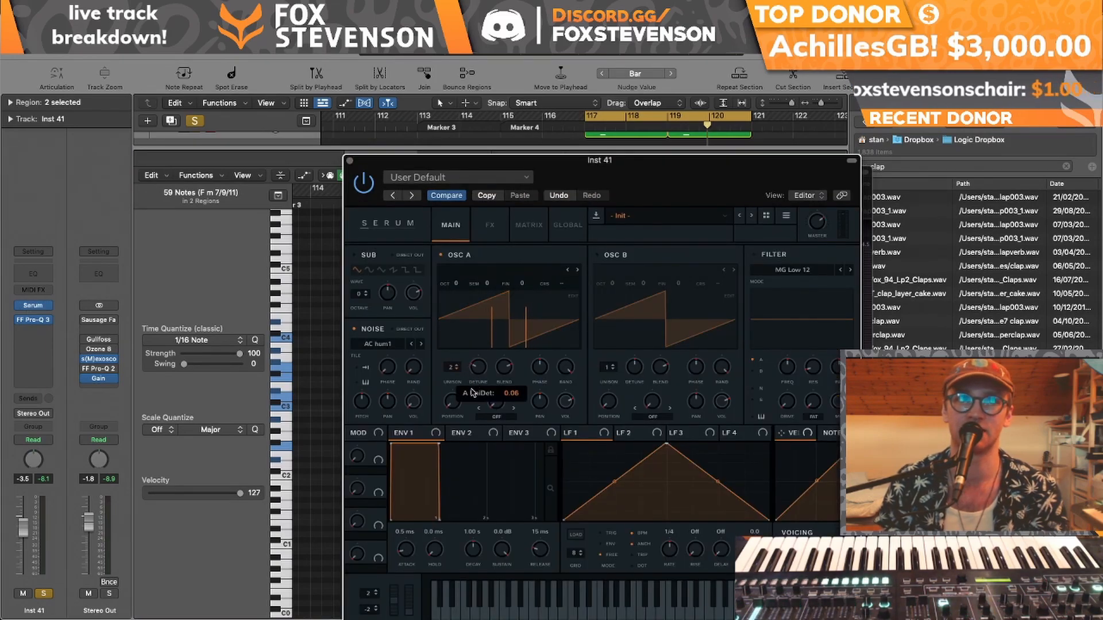
left_click(492, 281)
mouse_move(506, 282)
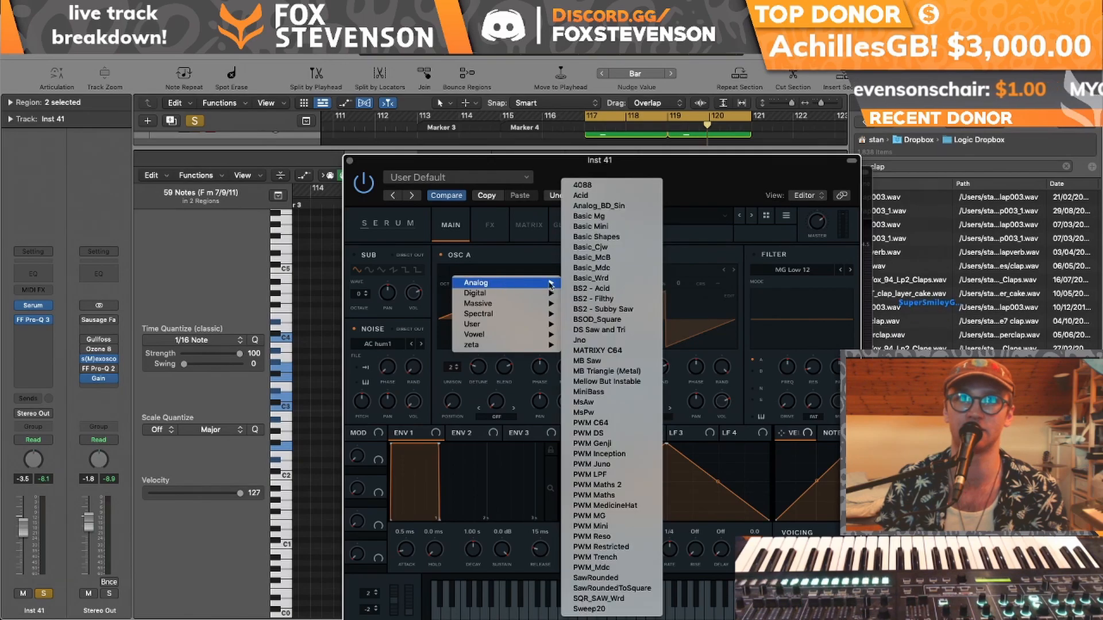
left_click(596, 236)
left_click_drag(458, 373, 455, 339)
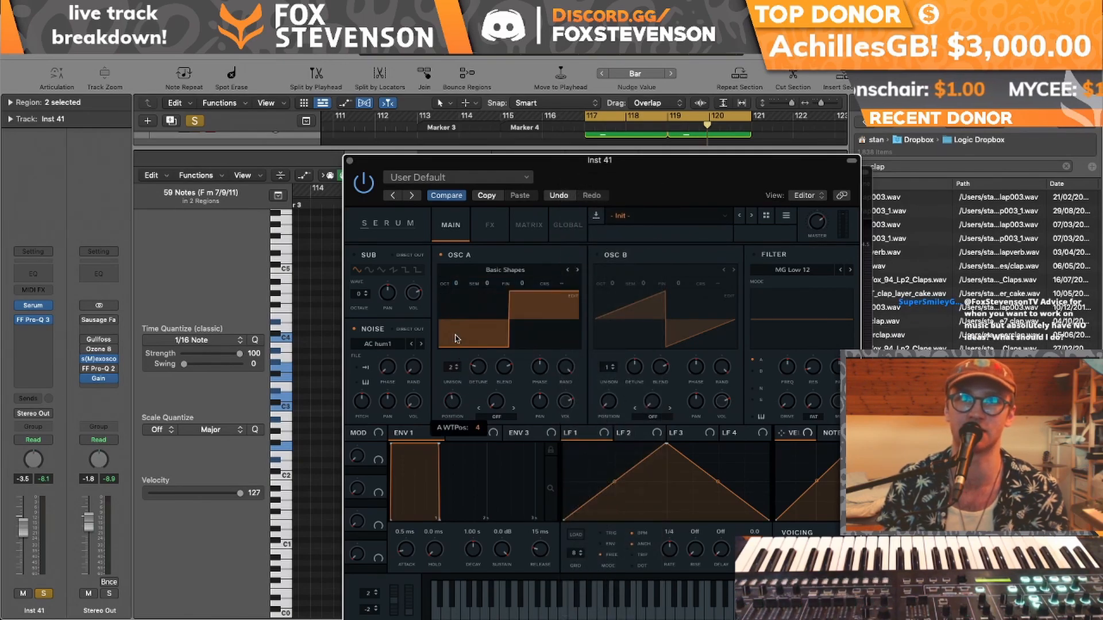
left_click(351, 161)
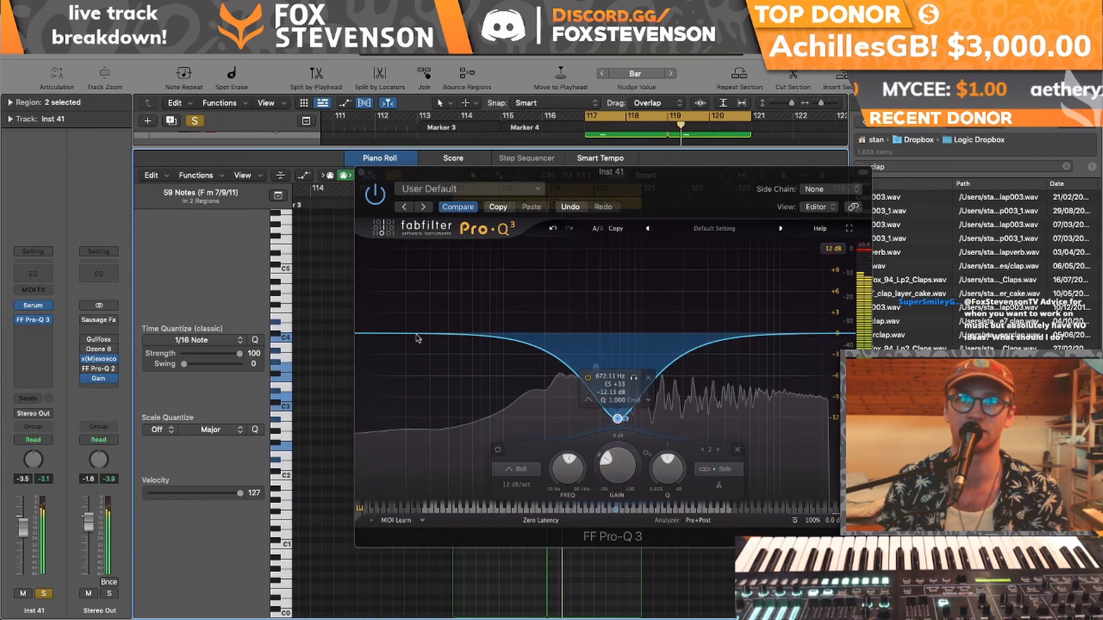
- Return to the arrangement, solo Inst 36 alongside Inst 41 and raise Inst 41's volume to -0.1 dB
key("v")
key("e")
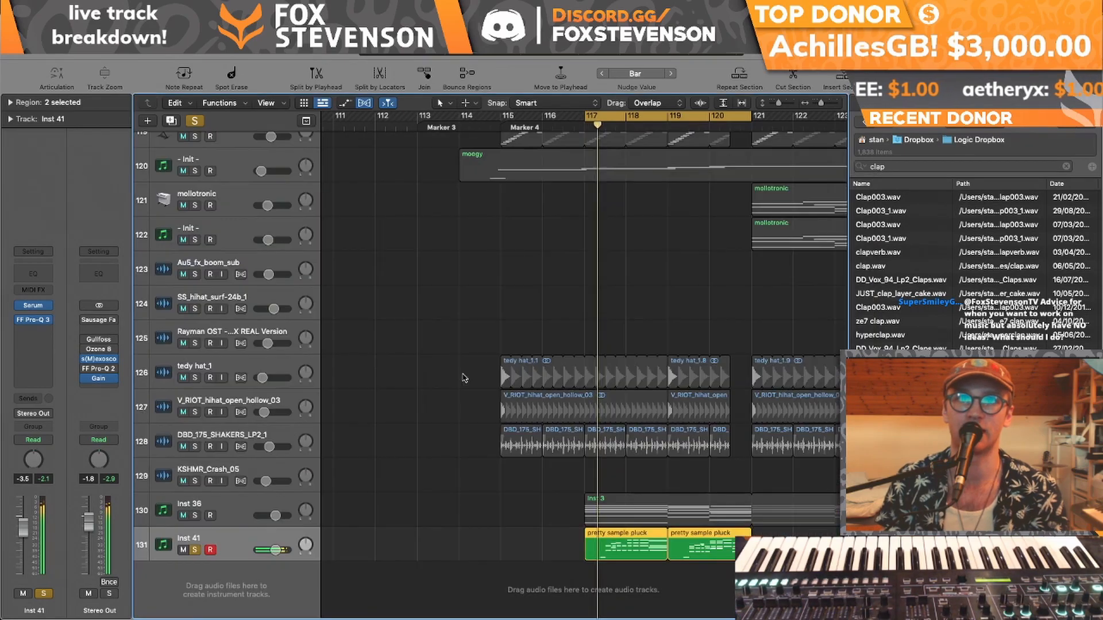
left_click(195, 516)
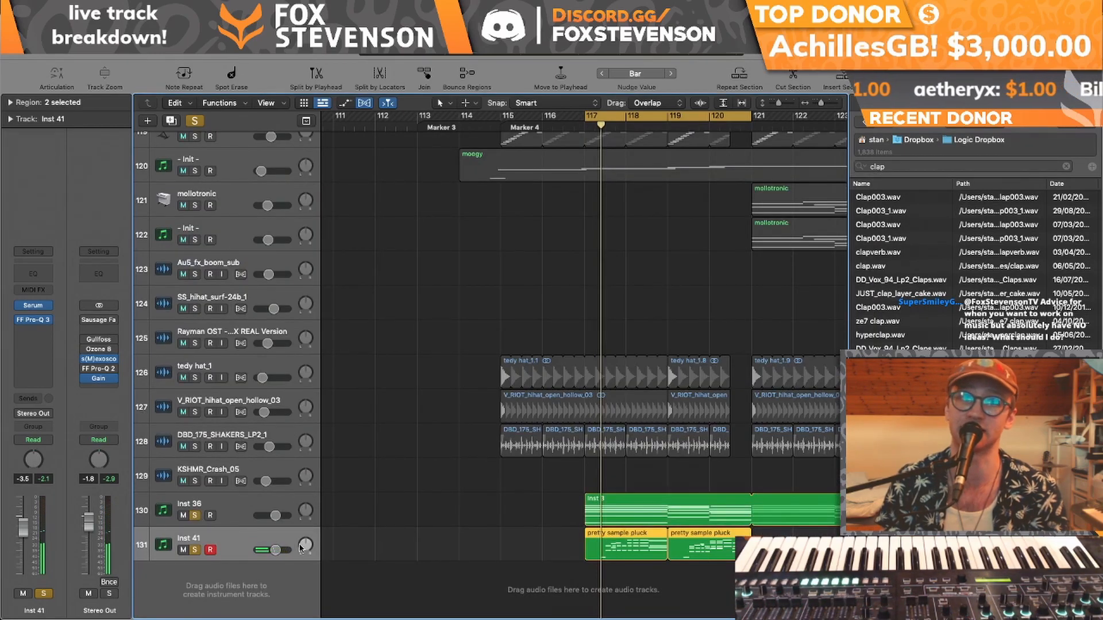
left_click_drag(275, 549, 280, 550)
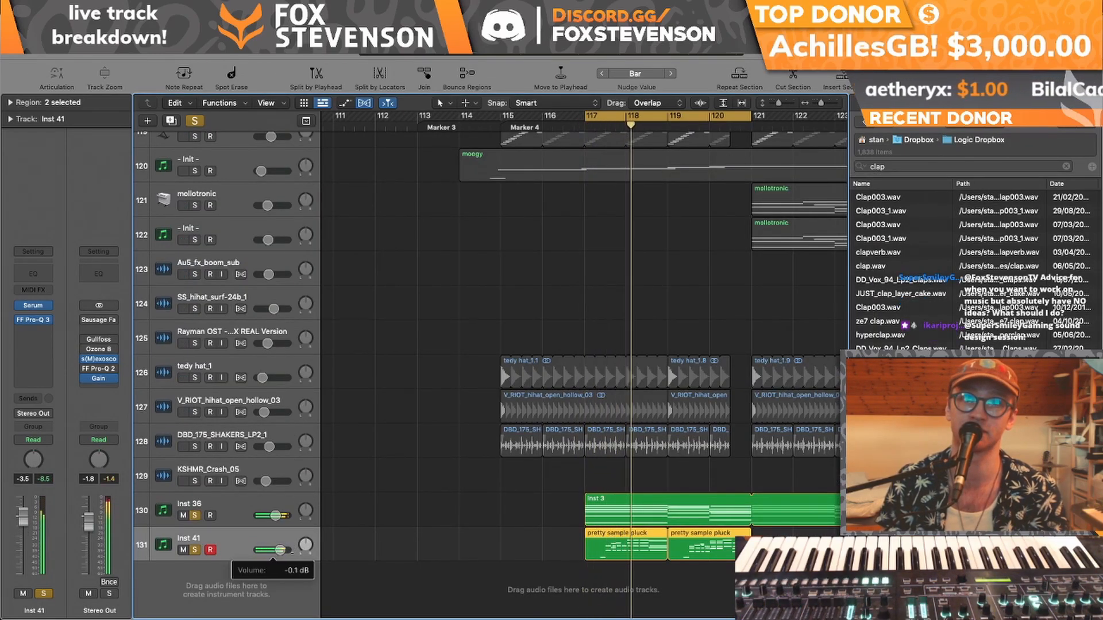
- Add a slight Side bell boost in Inst 41's FF Pro-Q 3 and move the existing Side cut to about 330 Hz
left_click(33, 319)
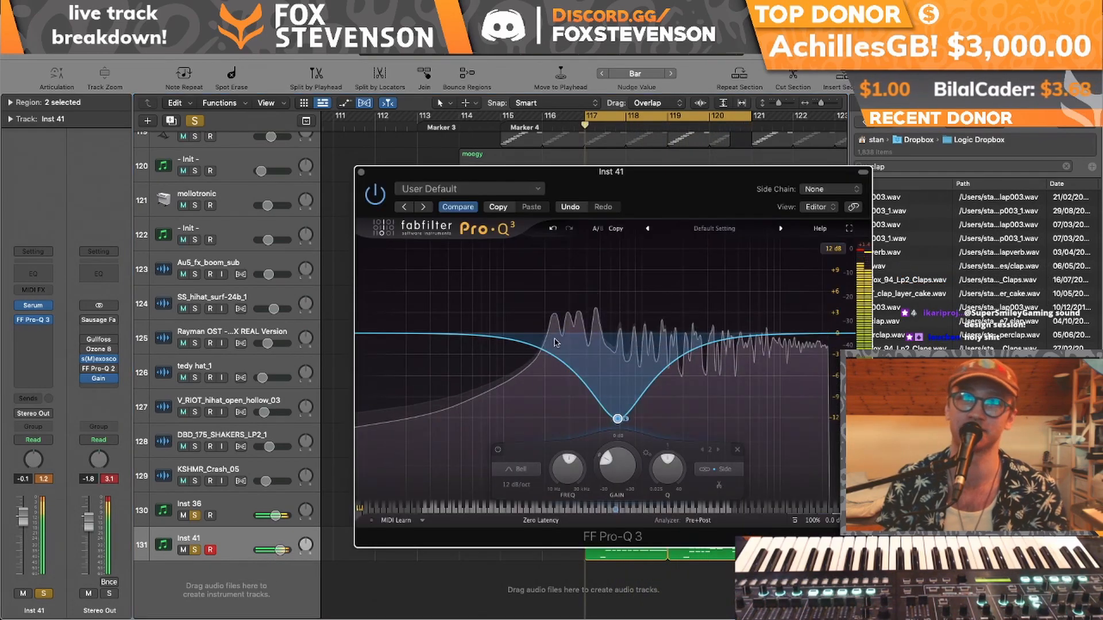
double_click(577, 329)
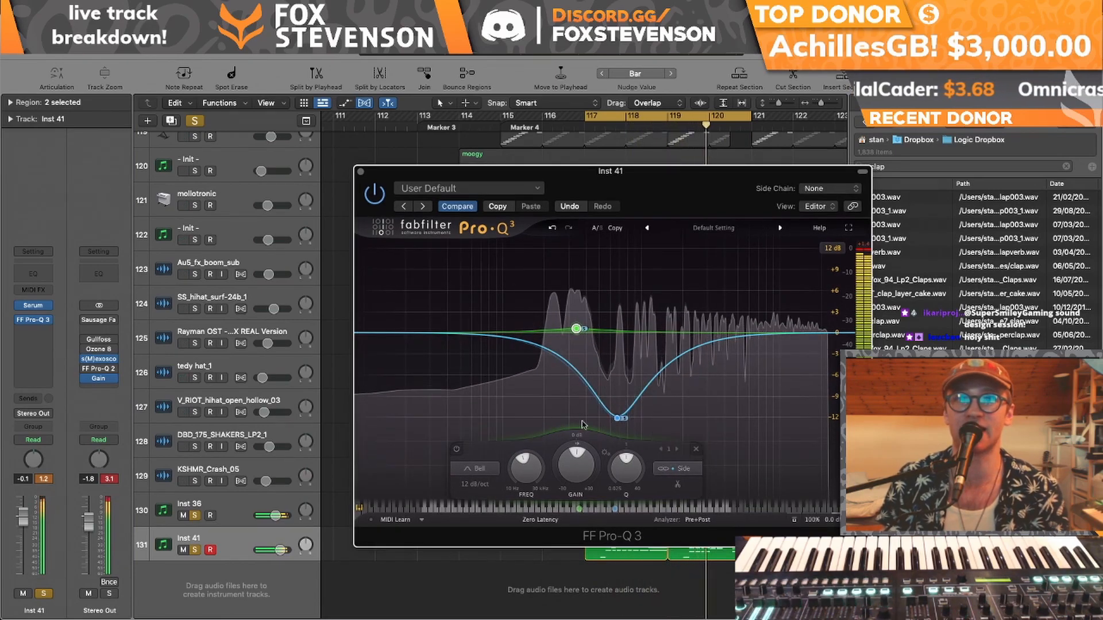
left_click_drag(617, 417, 574, 417)
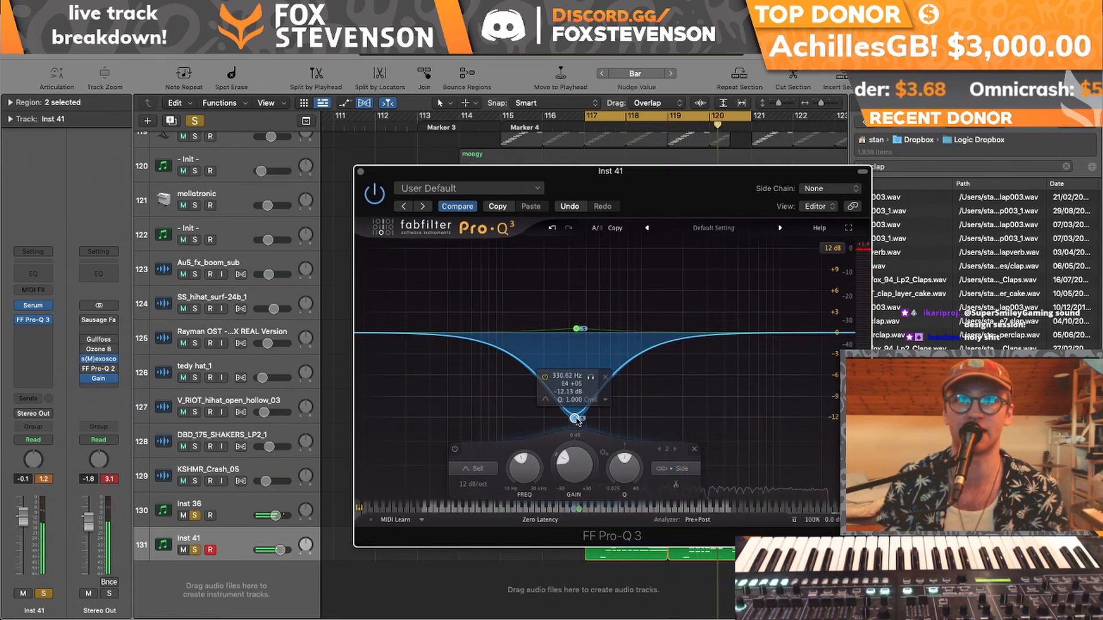
left_click(360, 171)
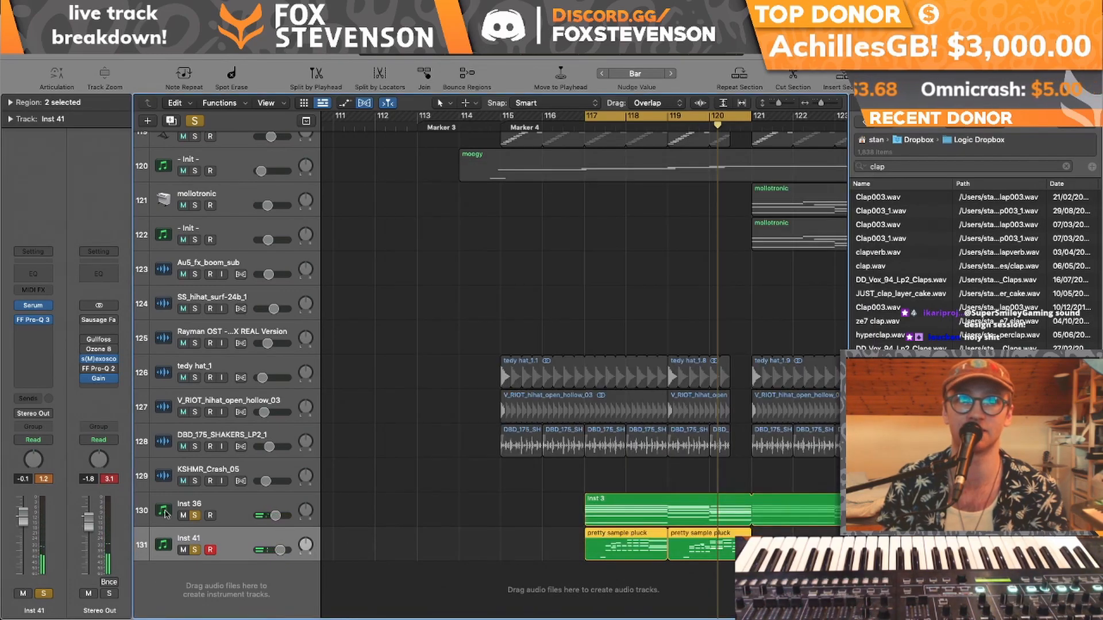
- Move the Mid cut in Inst 36's FF Pro-Q 3 to about 364 Hz and play the result
left_click(166, 513)
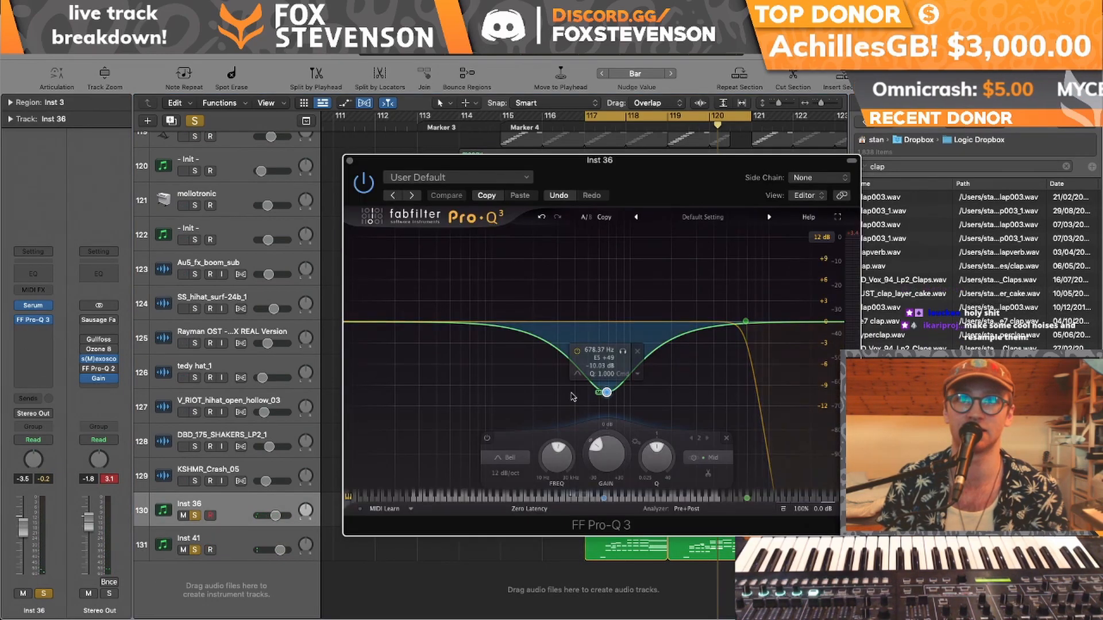
left_click_drag(607, 392, 570, 393)
key("space")
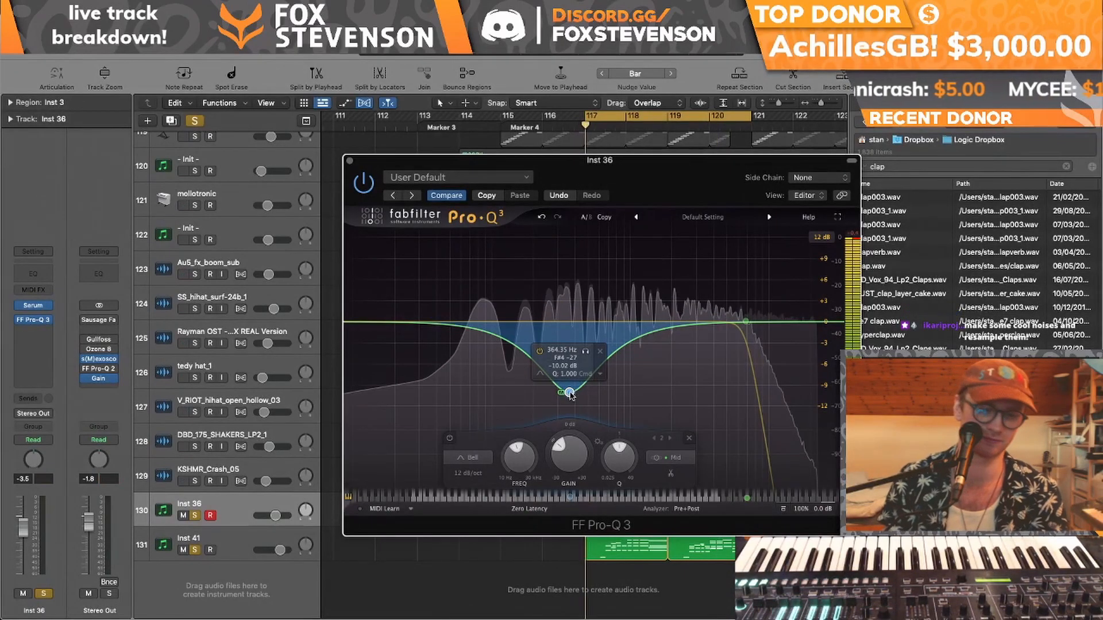
- In Inst 36's FF Pro-Q 3, move the Mid cut to about 354 Hz, -10.8 dB, and add a Stereo bell dip of -3.63 dB near 1928 Hz
left_click_drag(569, 394, 567, 400)
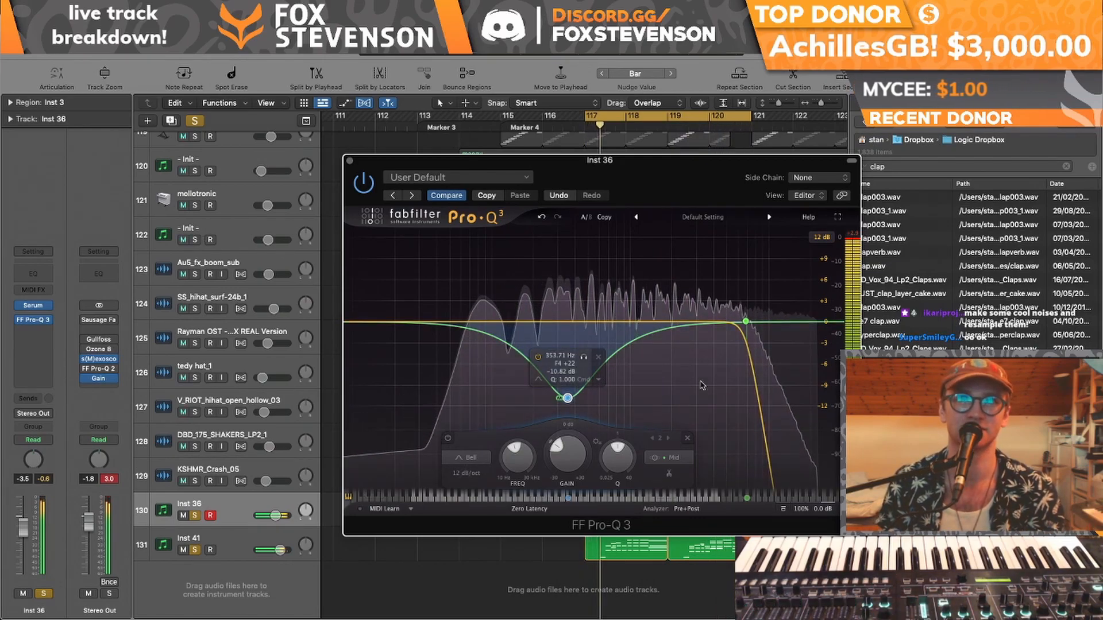
left_click_drag(618, 310, 670, 347)
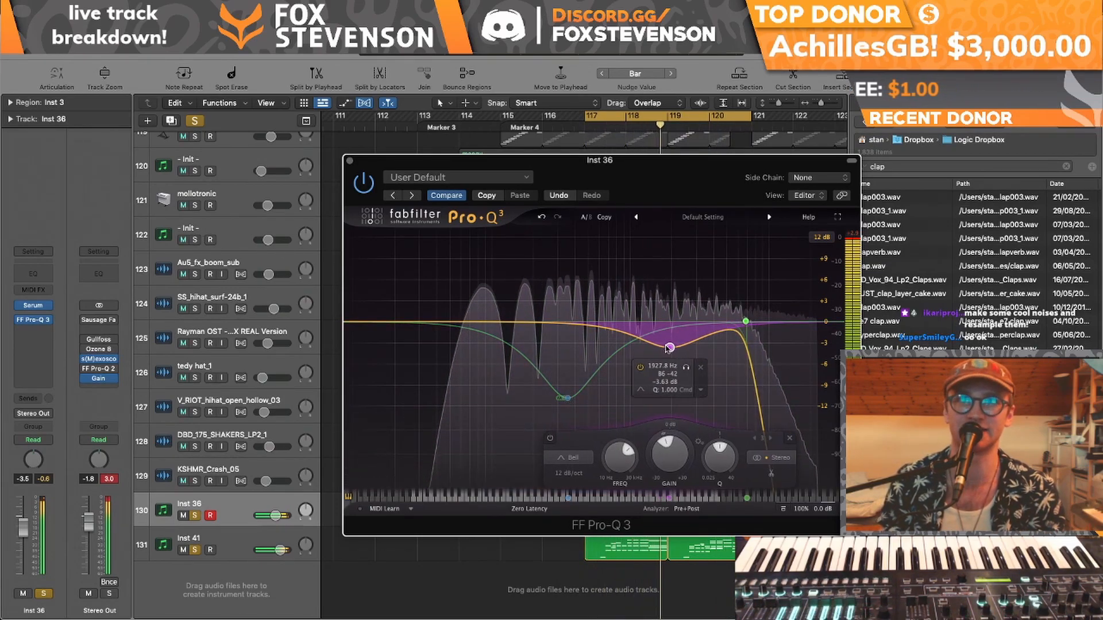
key("v")
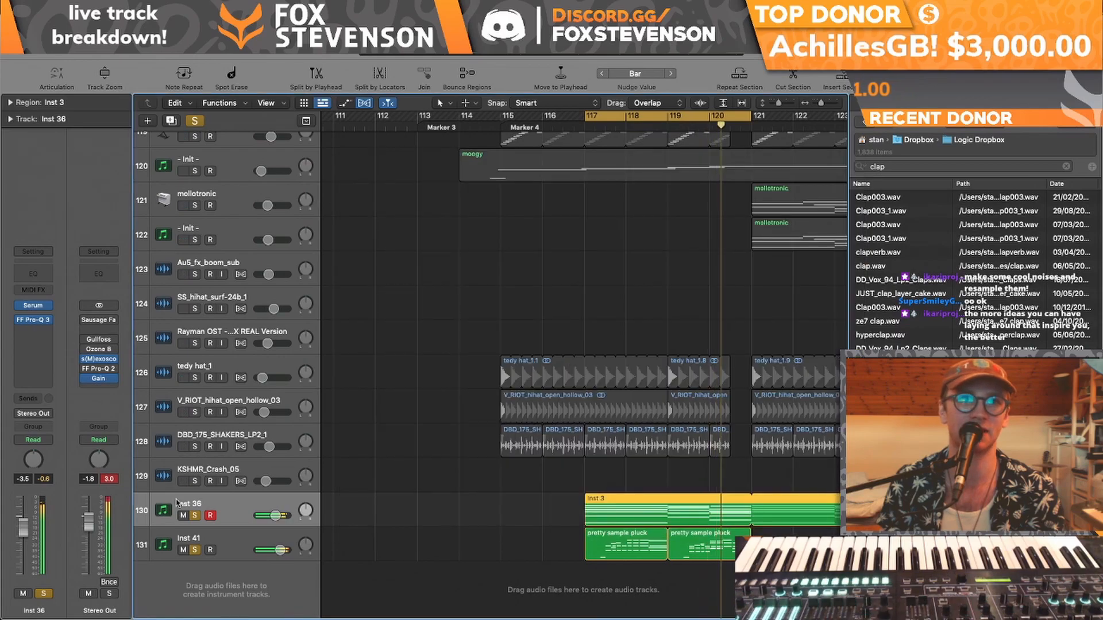
- Add a Stereo bell boost of +2.23 dB at about 2143 Hz in Inst 41's FF Pro-Q 3 while playing, and stop playback
key("Down")
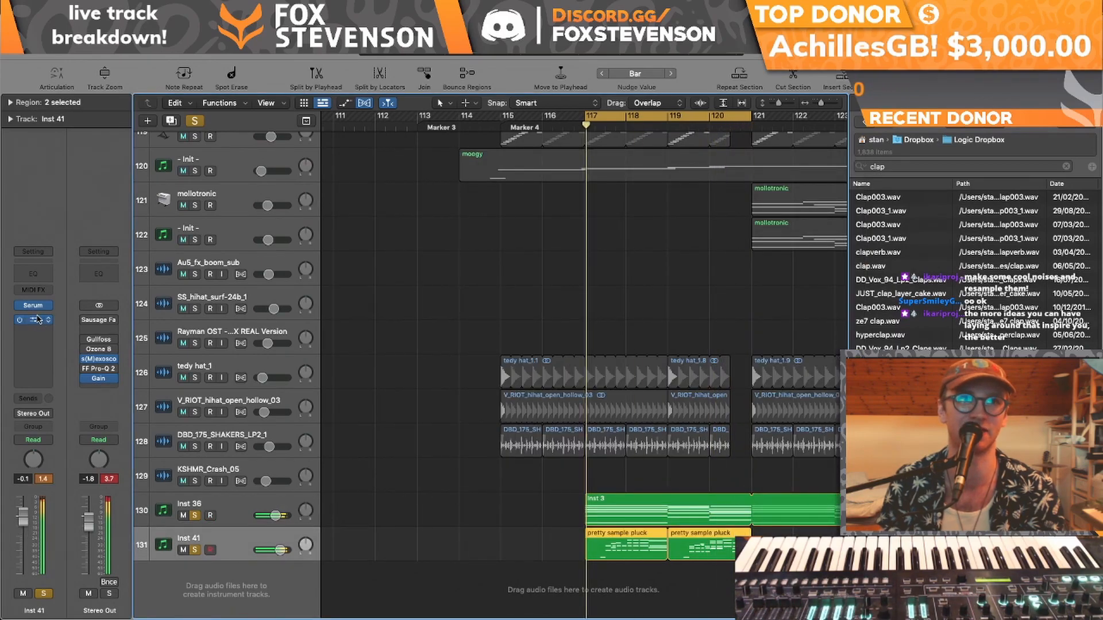
left_click(37, 319)
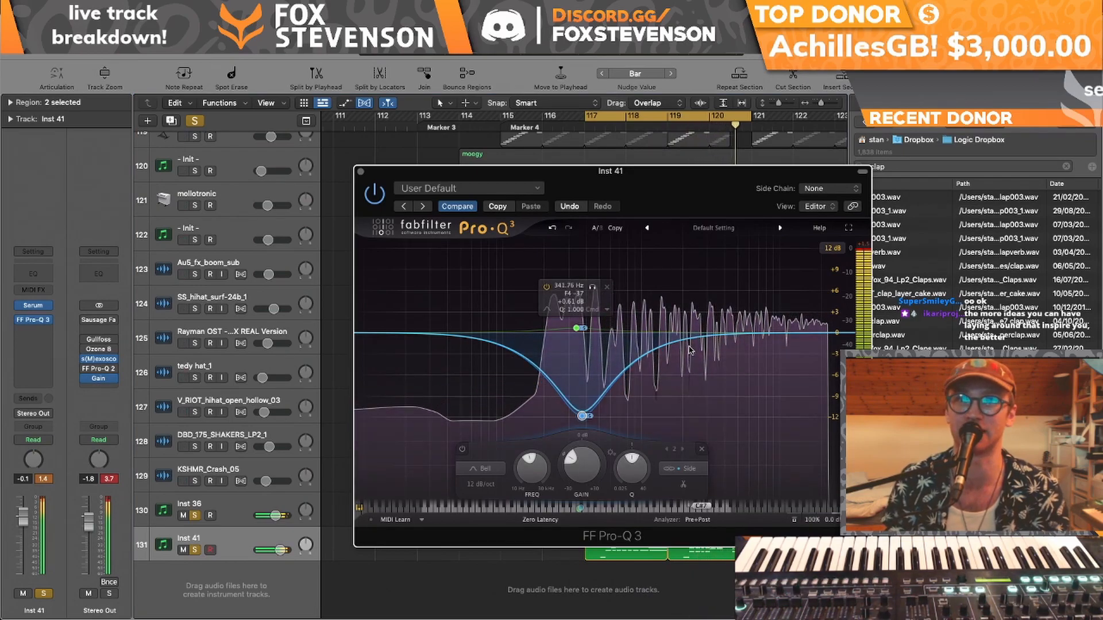
double_click(687, 337)
left_click(795, 468)
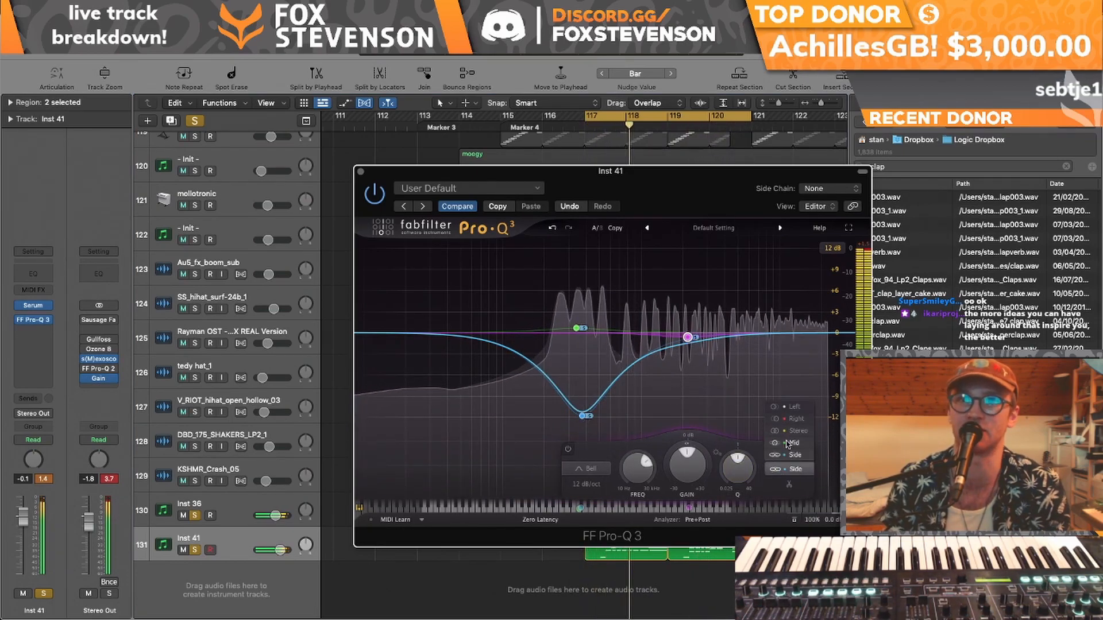
left_click(790, 435)
mouse_move(687, 337)
left_mouse_down()
mouse_move(704, 302)
mouse_move(691, 299)
mouse_move(686, 318)
left_mouse_up()
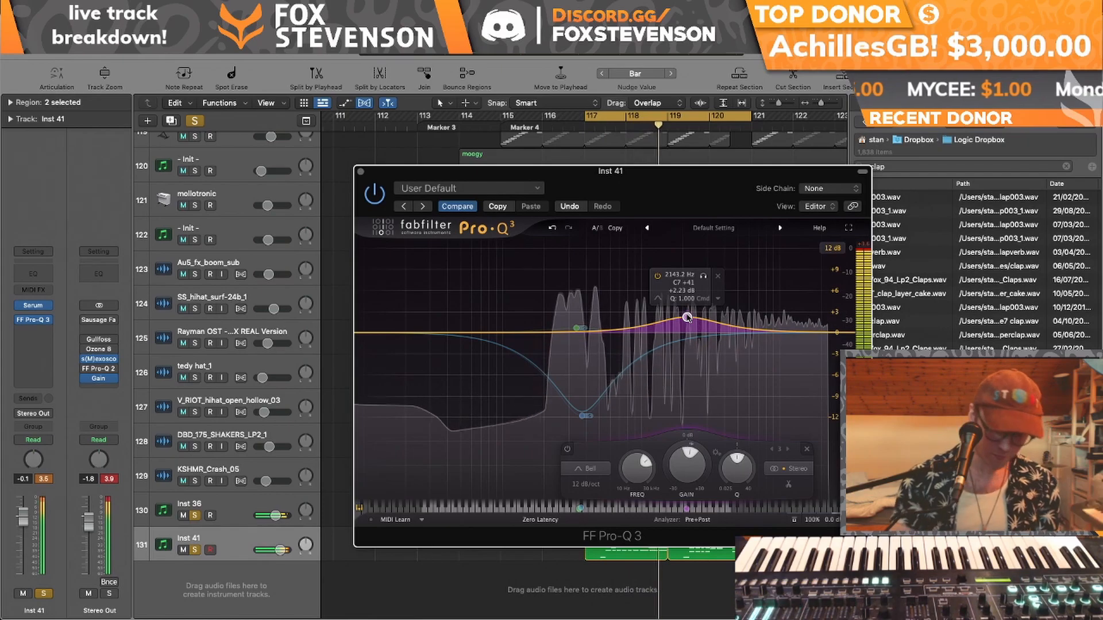
key("space")
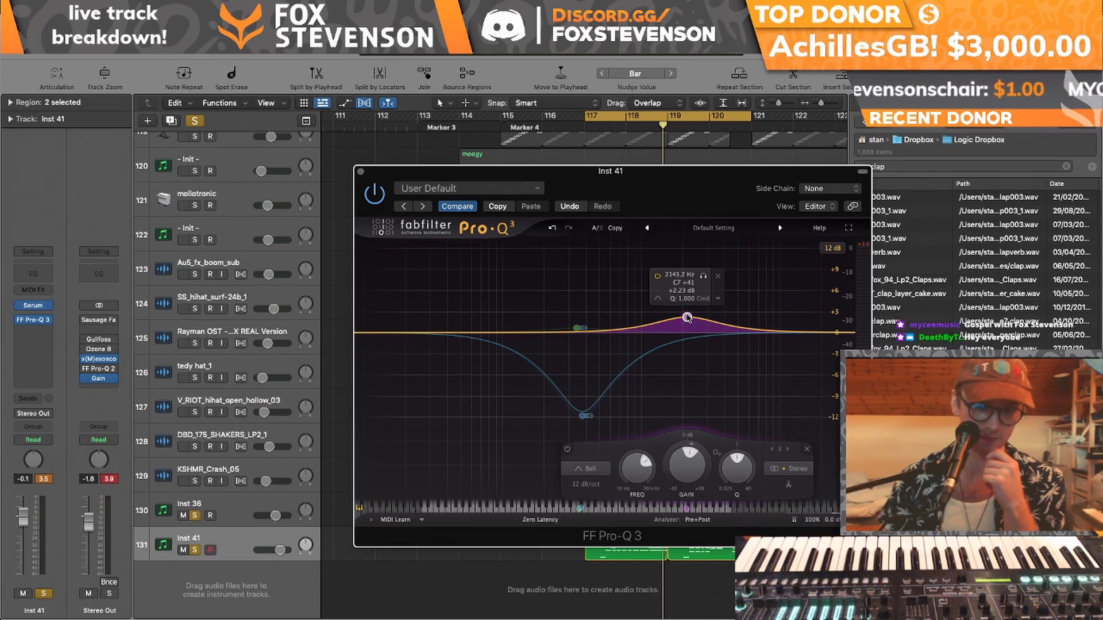
- Close the EQ window and bypass FF Pro-Q 3 on both Inst 36 and Inst 41
left_click_drag(368, 173, 663, 125)
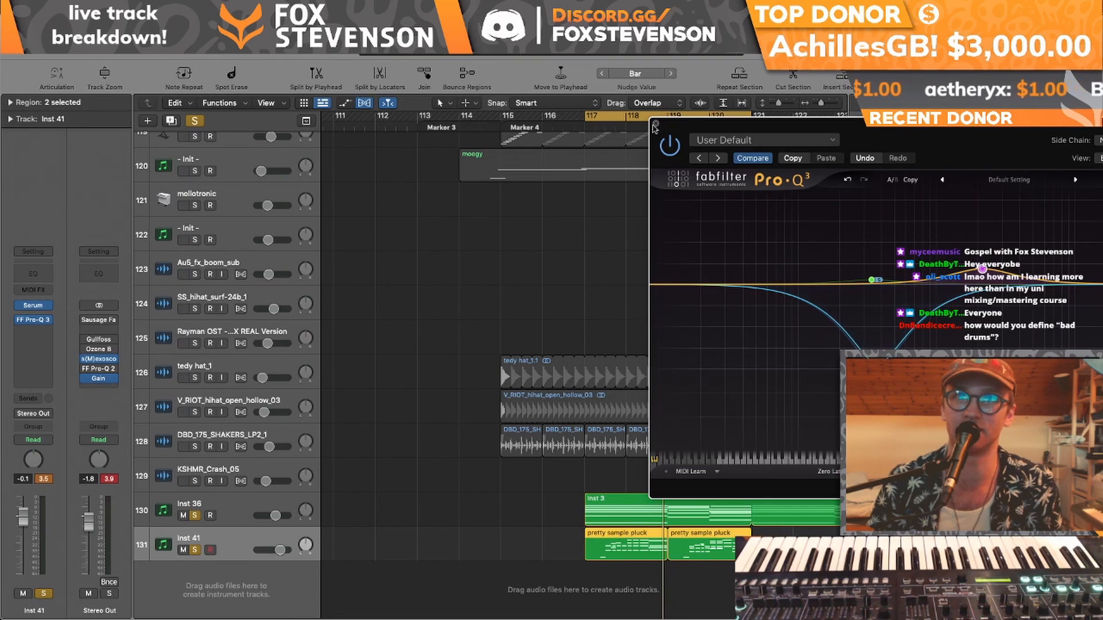
left_click(653, 122)
left_click(157, 511)
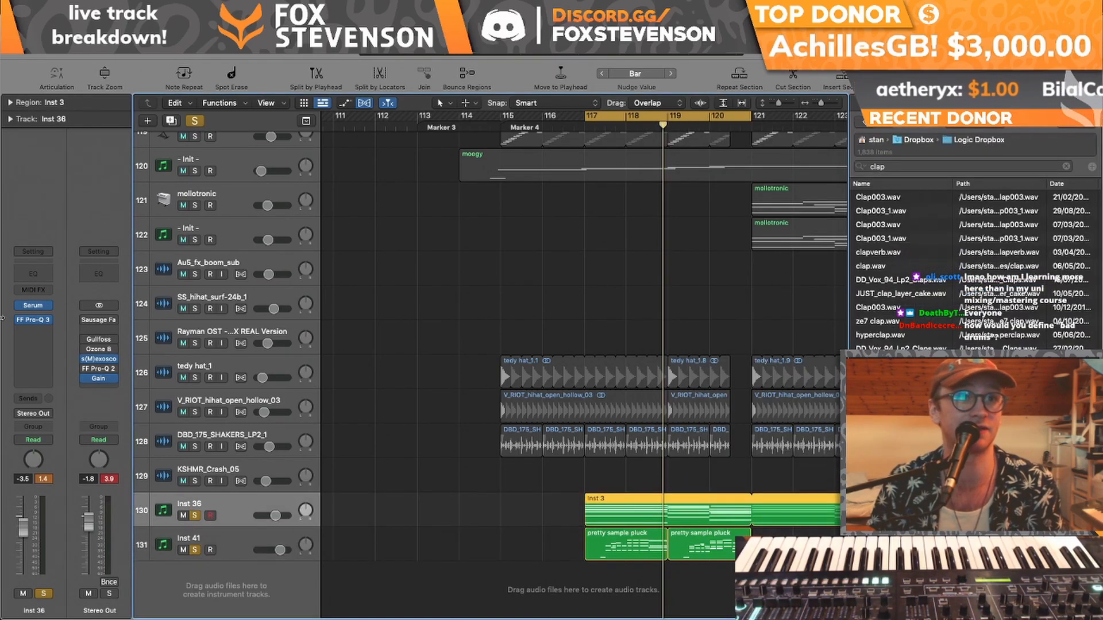
left_click(148, 550)
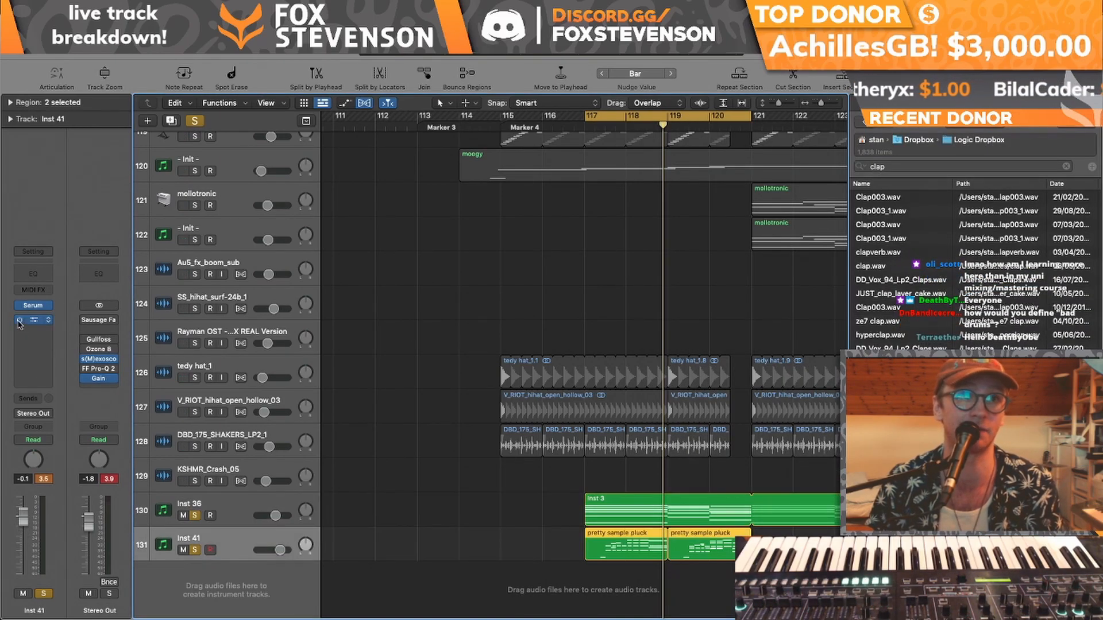
- Split off and mute the section of Inst 36's region from midway through bar 117 to bar 119
left_click_drag(601, 511, 666, 530)
left_click(666, 529)
key("Return")
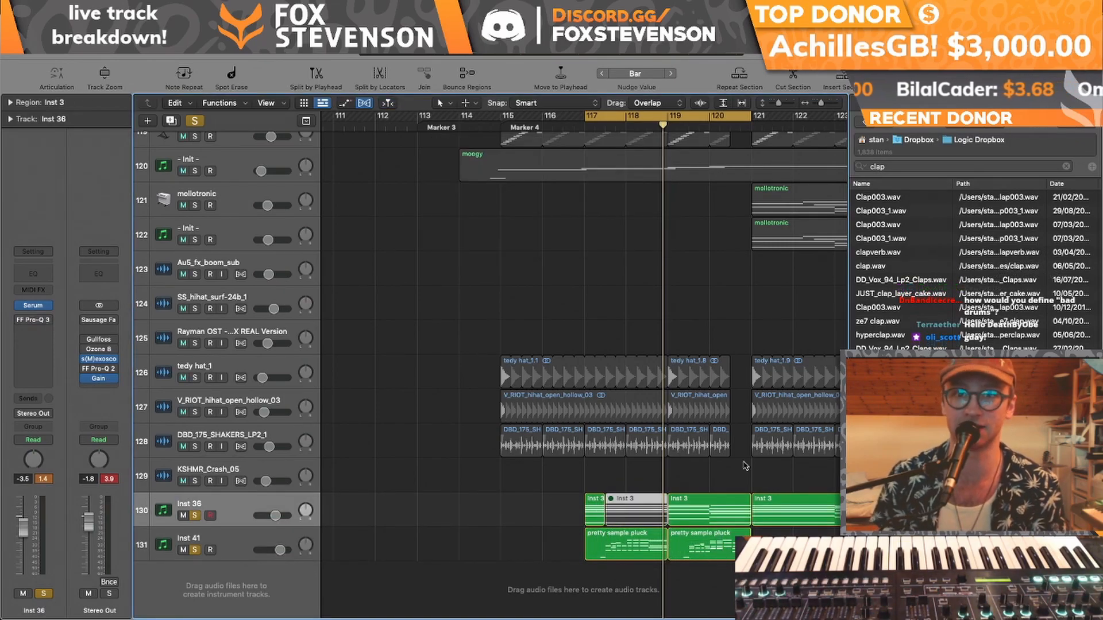
- Delete Inst 36's section from mid bar 119 to the last beat of bar 120 and Inst 41's last beat of bar 120, splitting crossing notes
left_click_drag(685, 521, 743, 520)
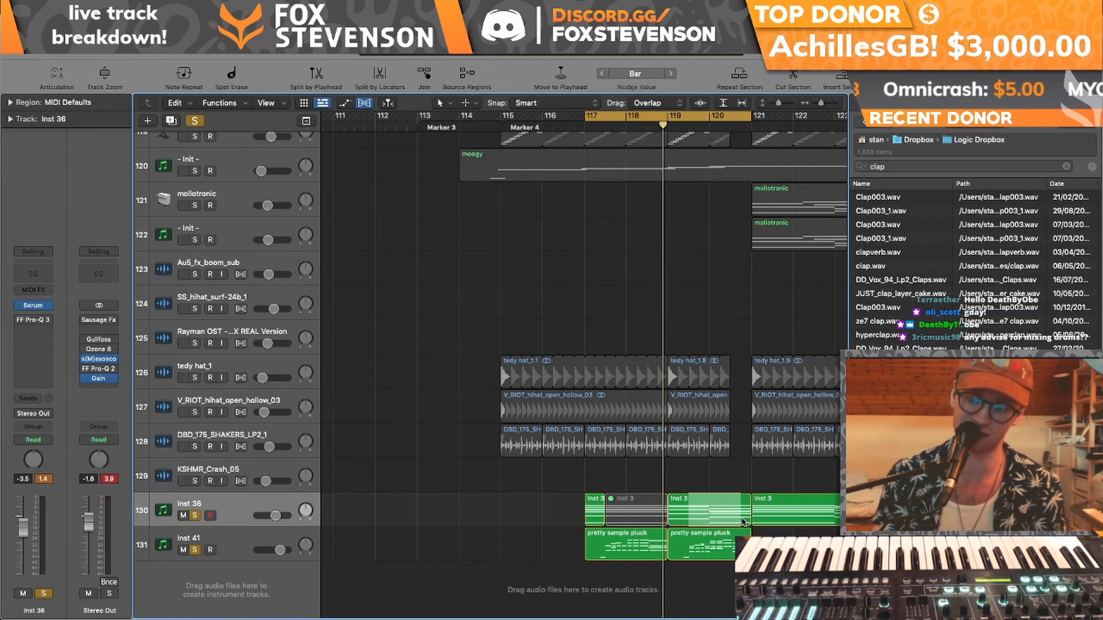
key("Delete")
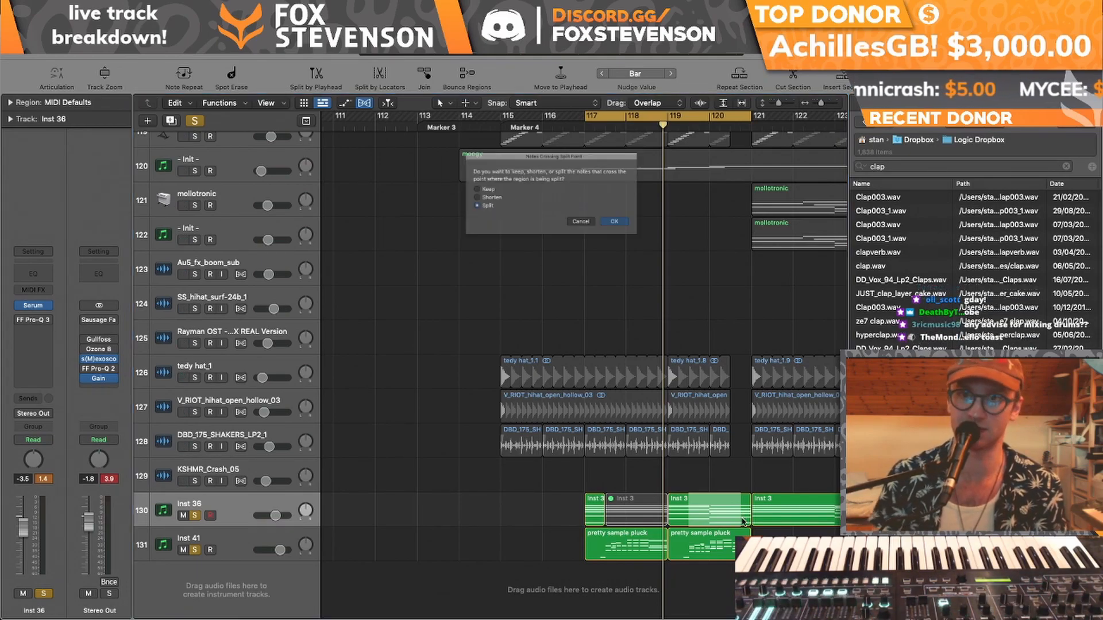
key("Return")
left_click_drag(742, 536, 763, 535)
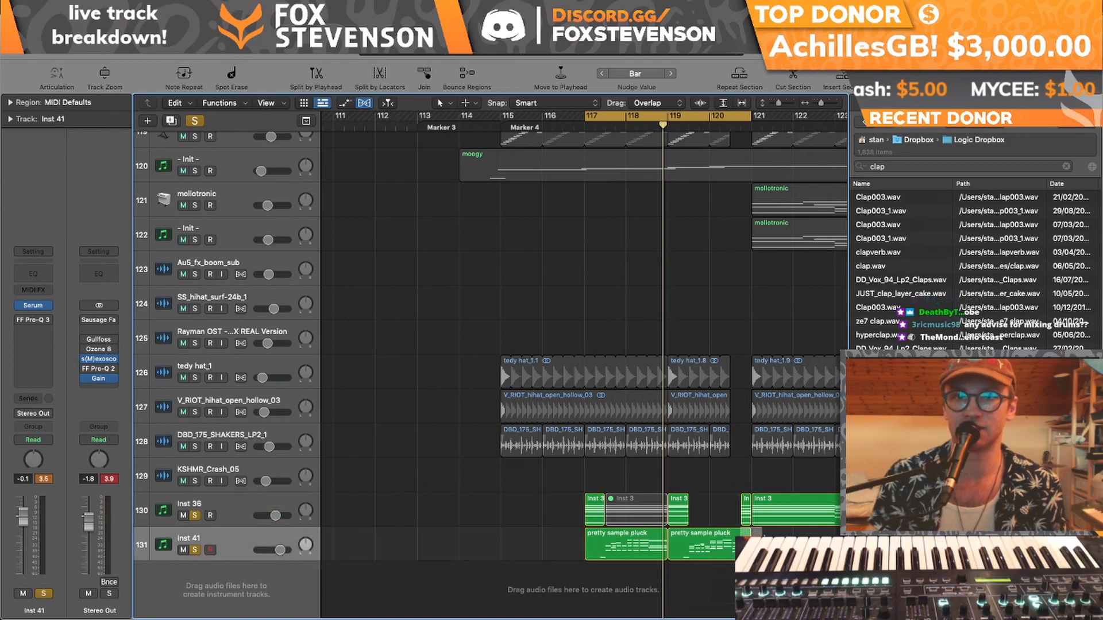
key("Delete")
key("Return")
- In the last beat of bar 118, split and unmute Inst 36's section, mute Inst 41's pluck, and play the result
left_click_drag(667, 515, 658, 518)
key("Delete")
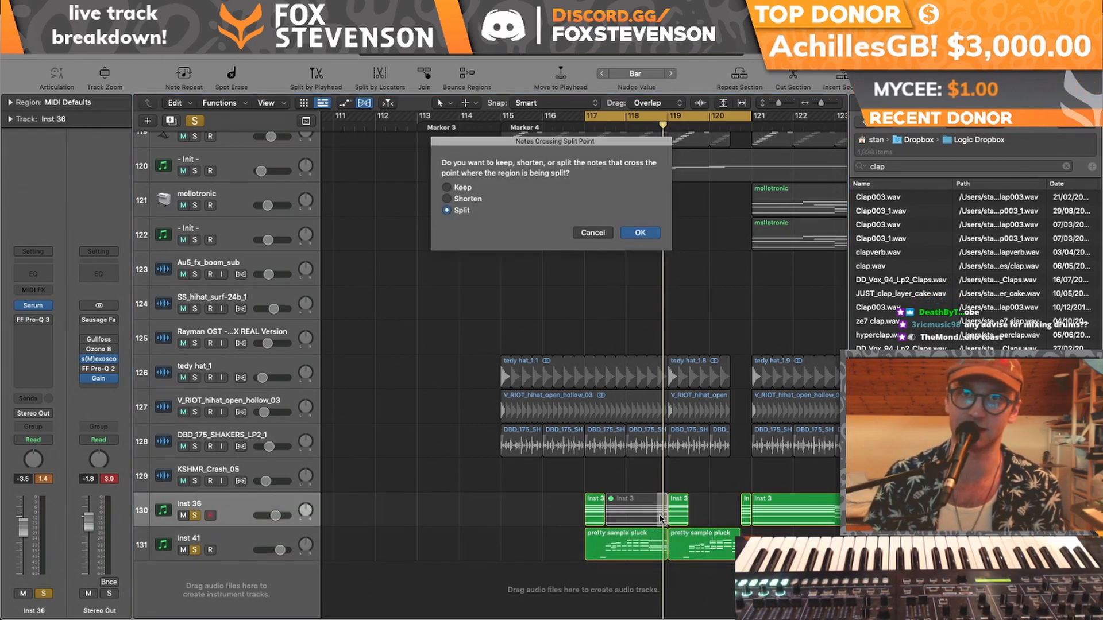
key("Return")
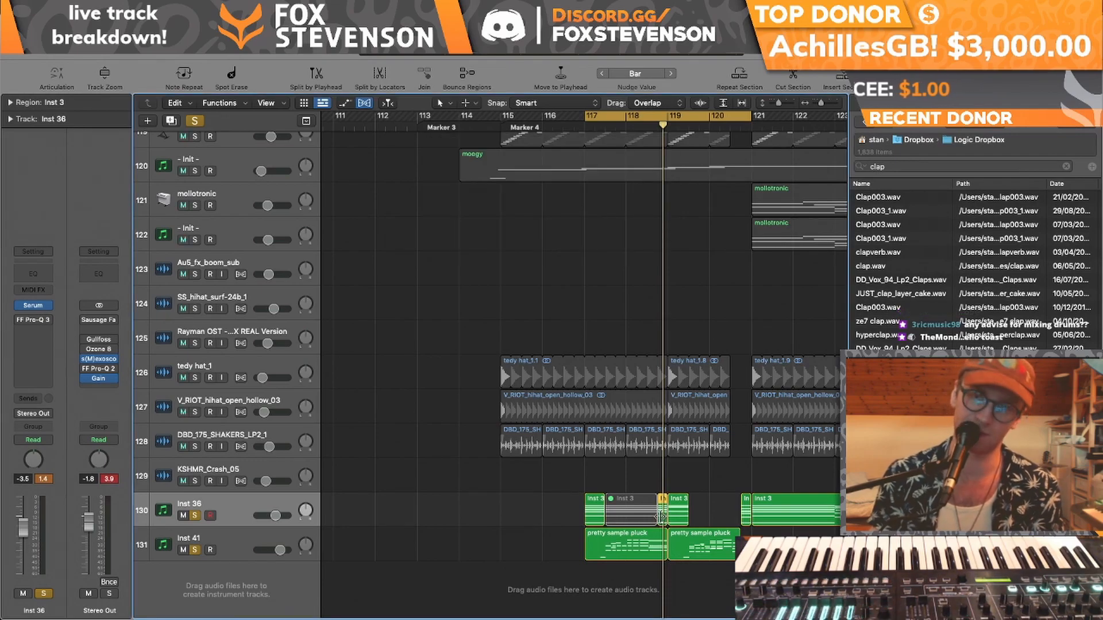
left_click_drag(656, 527, 667, 536)
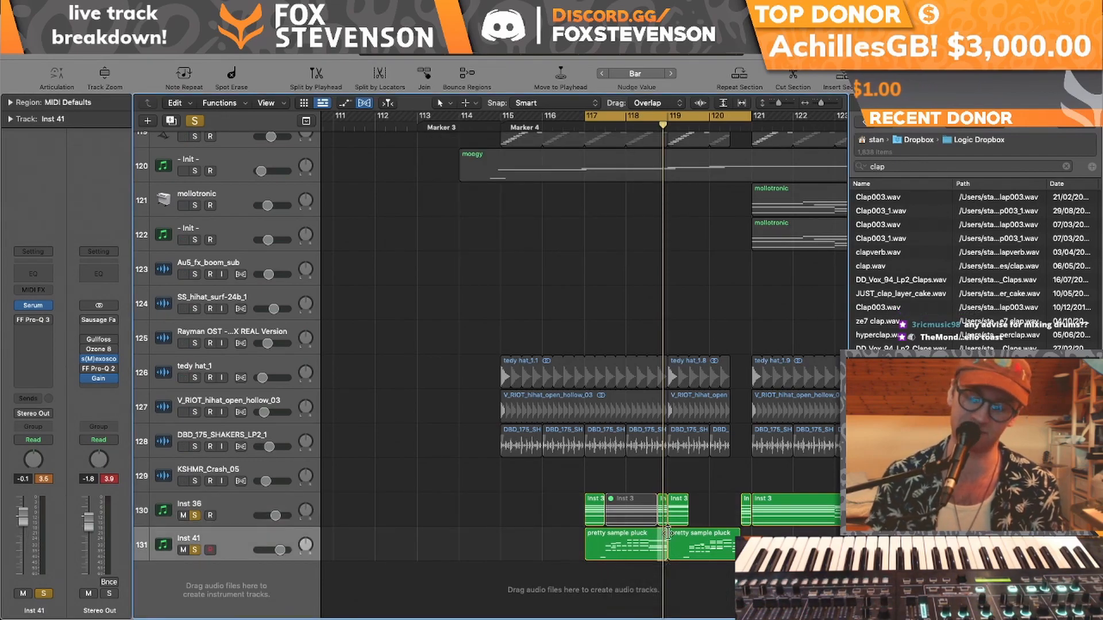
key("Delete")
key("Return")
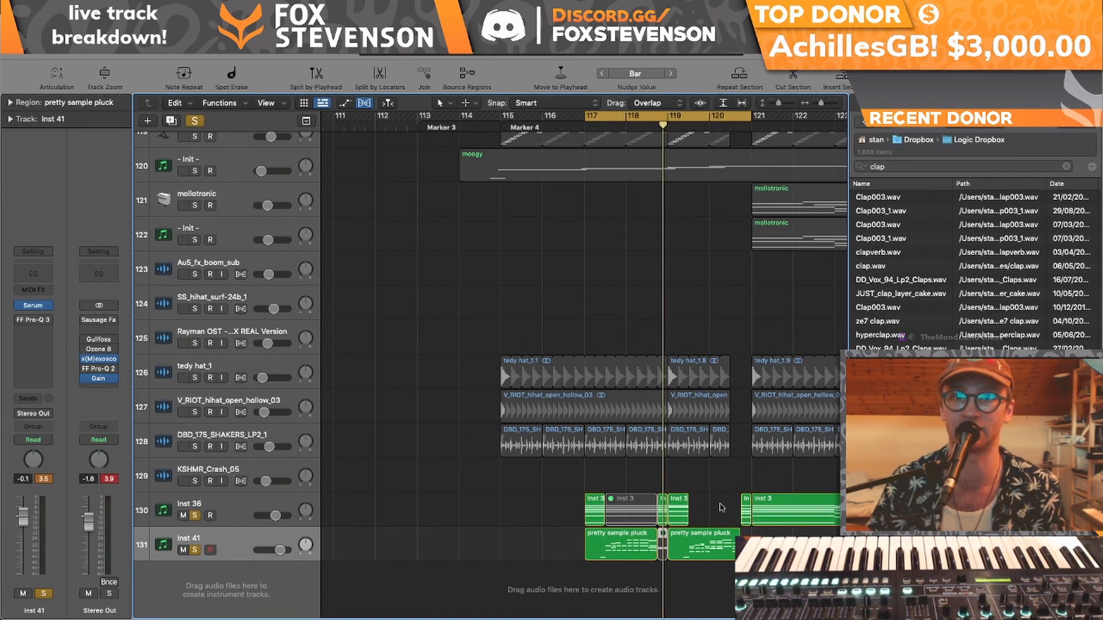
key("space")
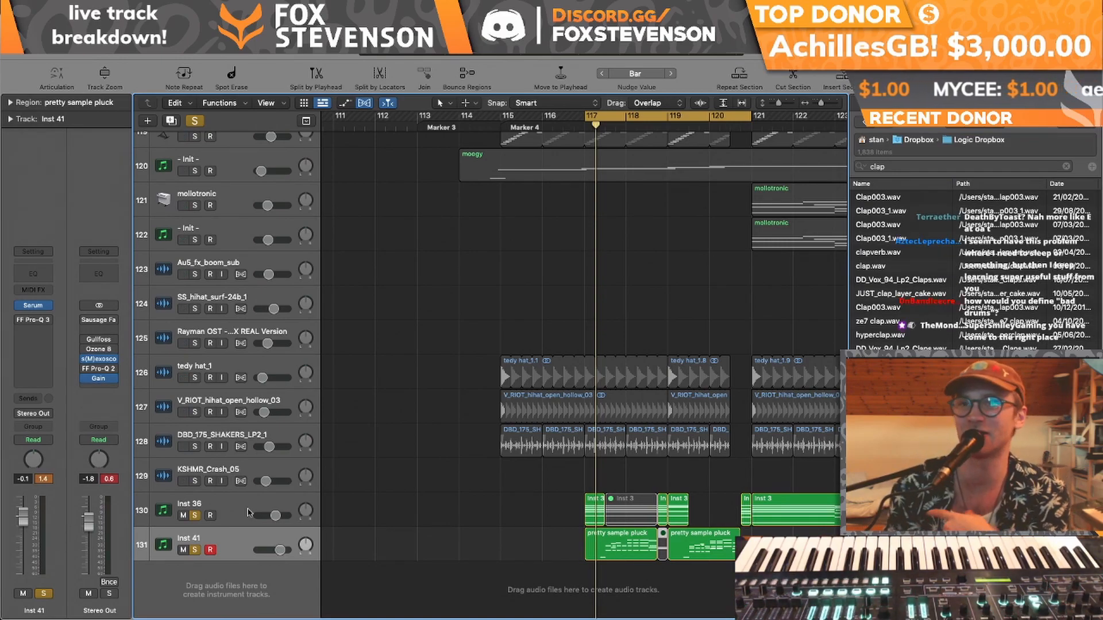
- Delete all the regions on the Inst 36 and Inst 41 tracks around bars 117 to 121
left_click_drag(550, 547, 775, 540)
key("Delete")
key("Delete")
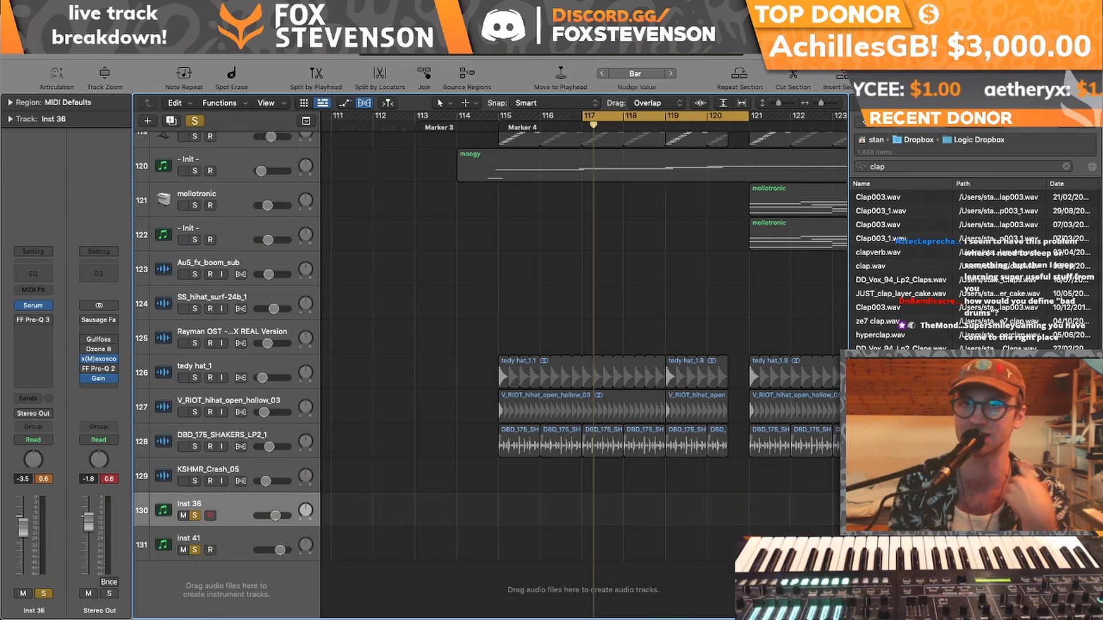
- Set the cycle range to bars 115–121, unsolo Inst 36 and Inst 41, and briefly play the full arrangement
left_click_drag(501, 116, 747, 127)
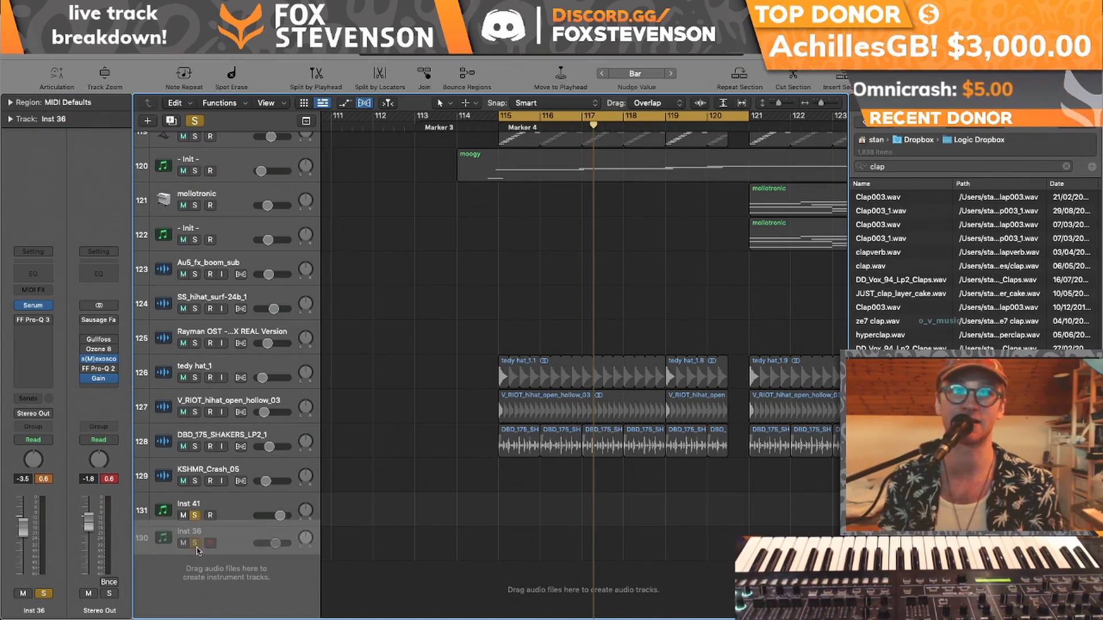
left_click(195, 550)
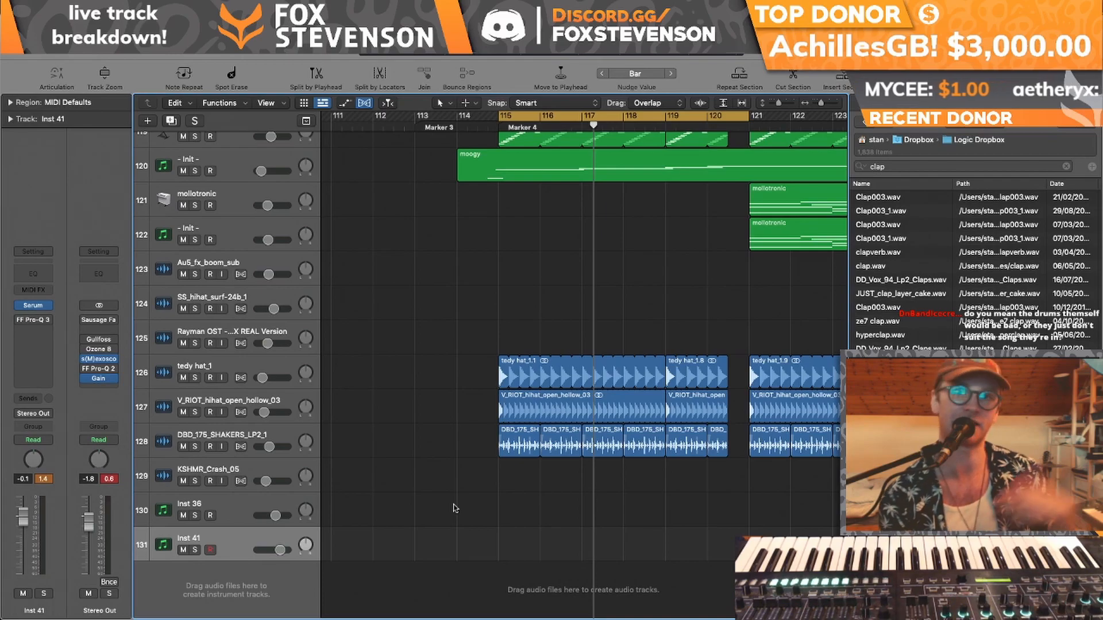
key("space")
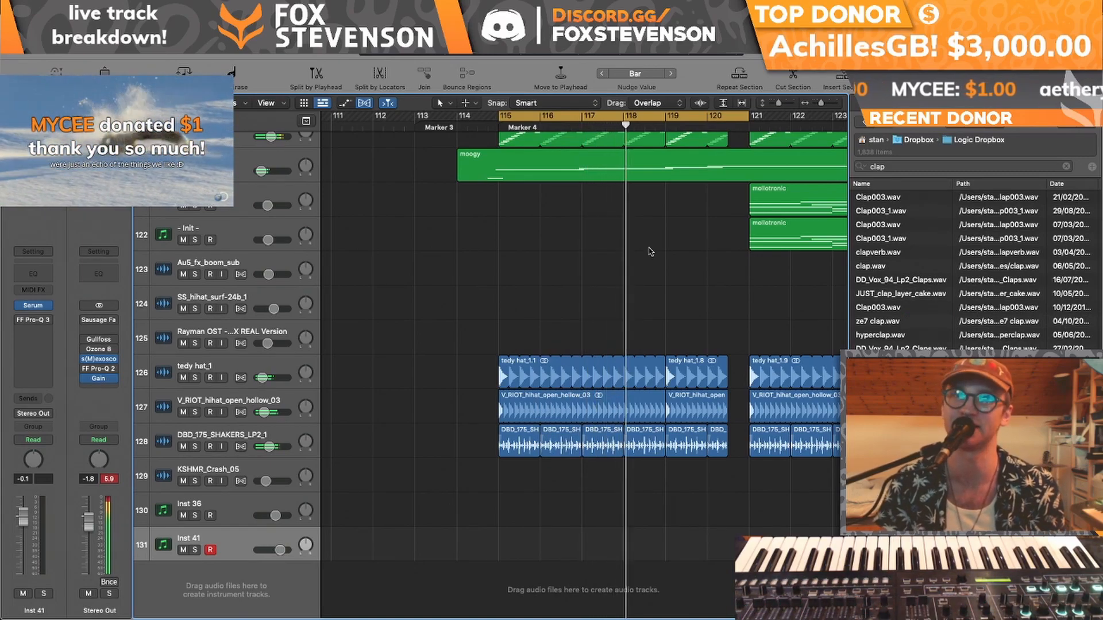
key("space")
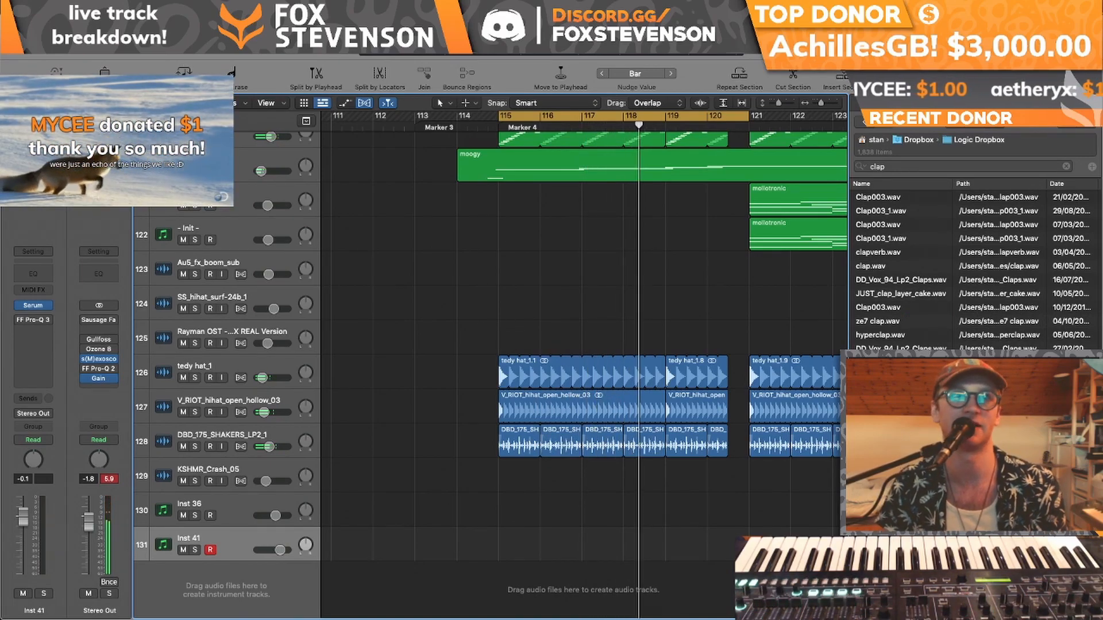
- Revert the project to its most recently saved version and dismiss the missing sampler instrument message
left_click(94, 6)
mouse_move(172, 141)
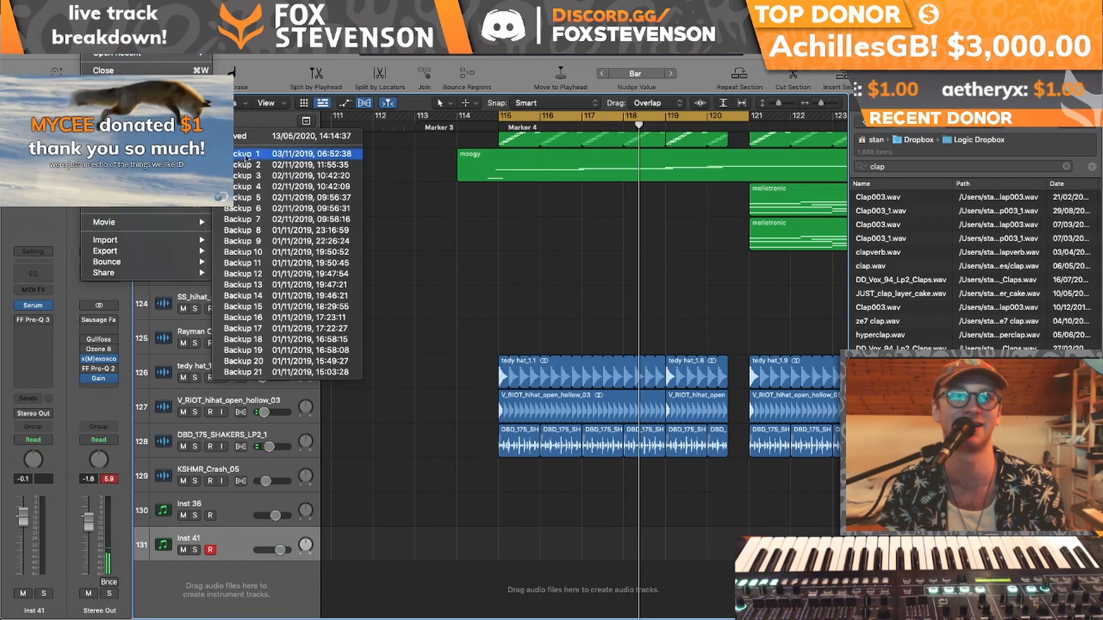
left_click(264, 140)
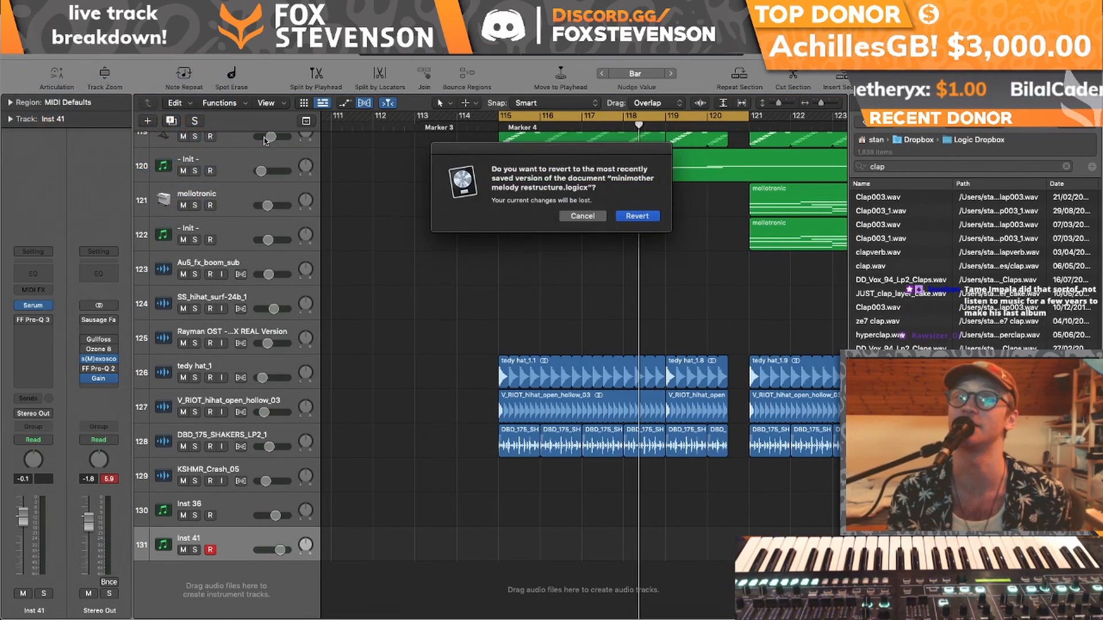
key("Return")
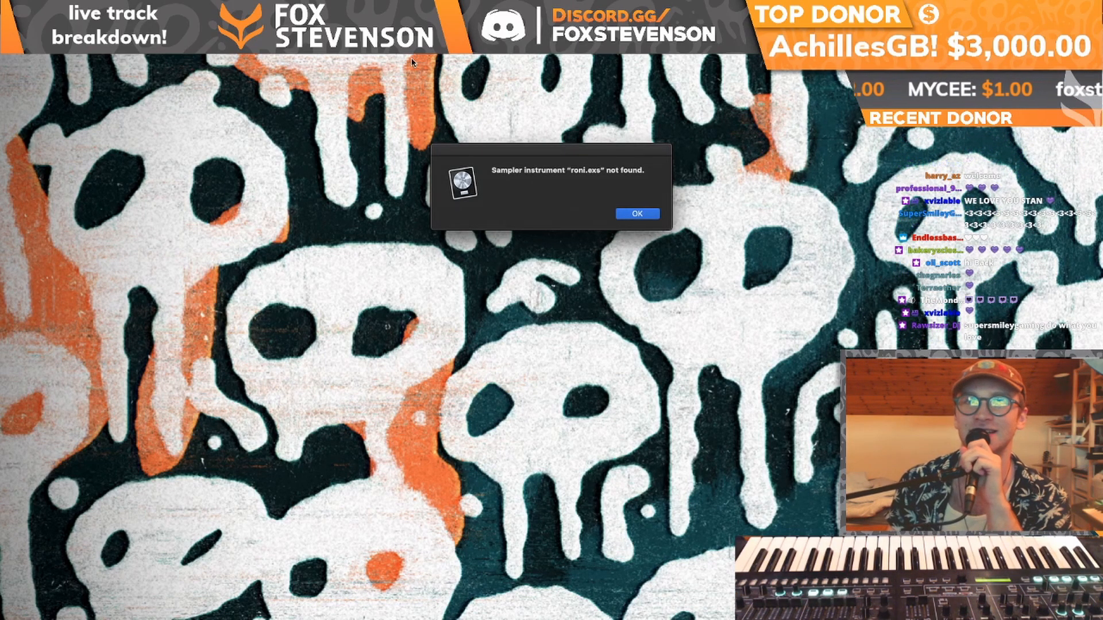
left_click(626, 213)
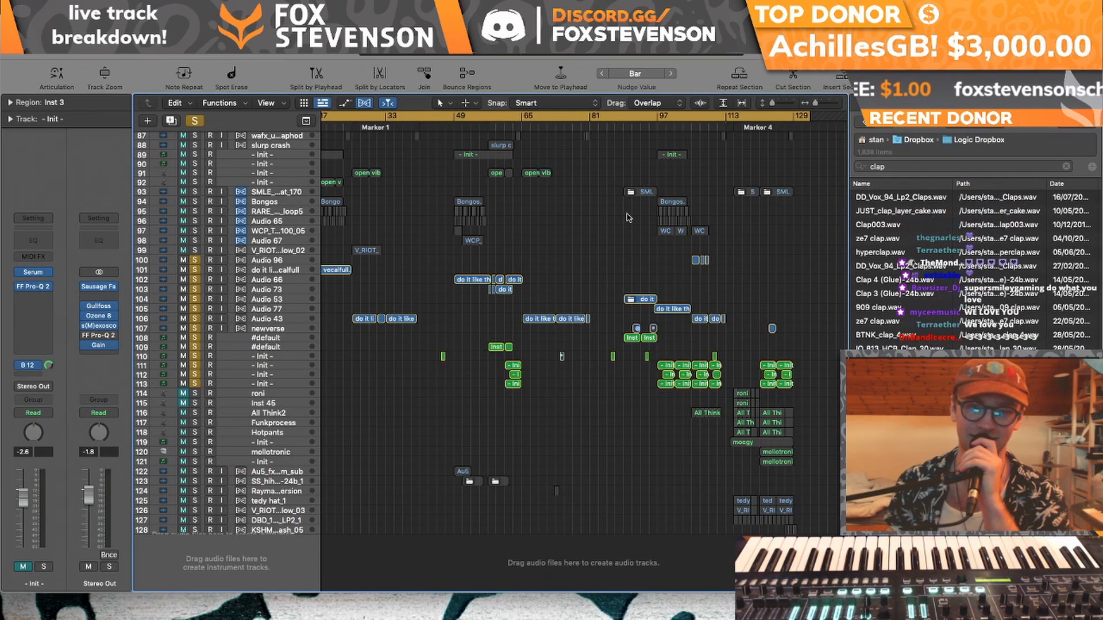
- Turn off all the track solos and play the arrangement from around bar 80
left_click_drag(197, 382, 216, 160)
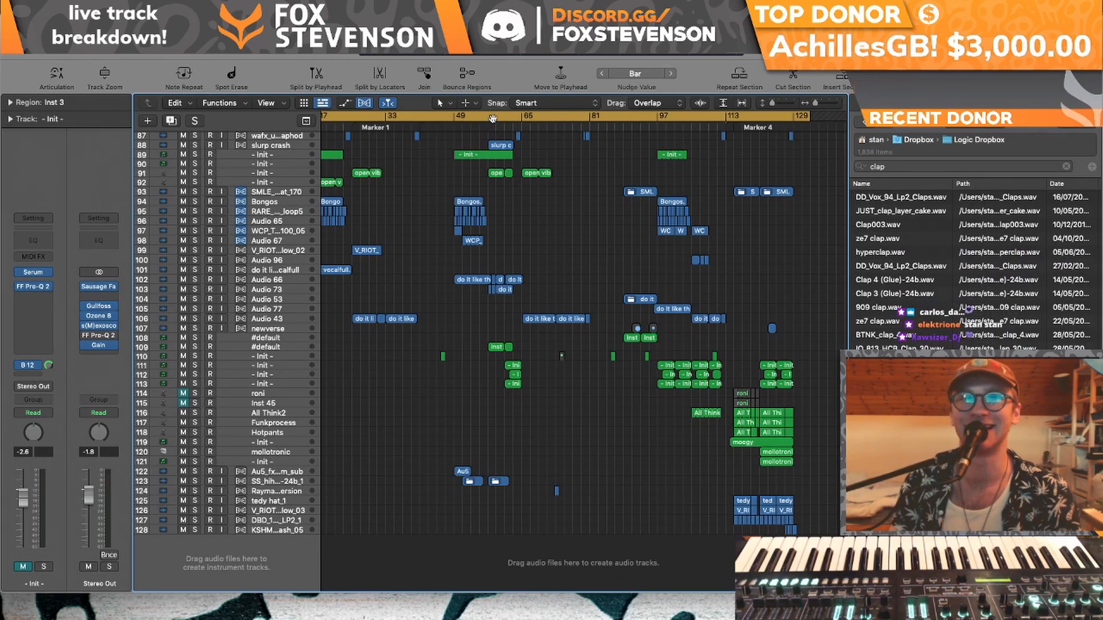
scroll(701, 298, "up", 20)
scroll(700, 298, "right", 3)
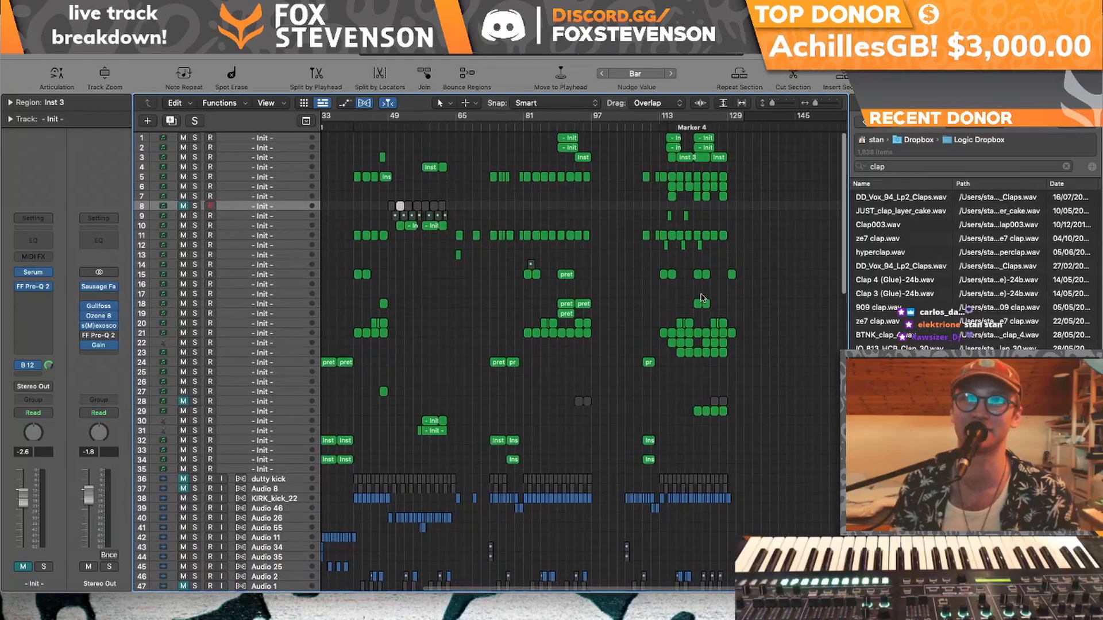
key("space")
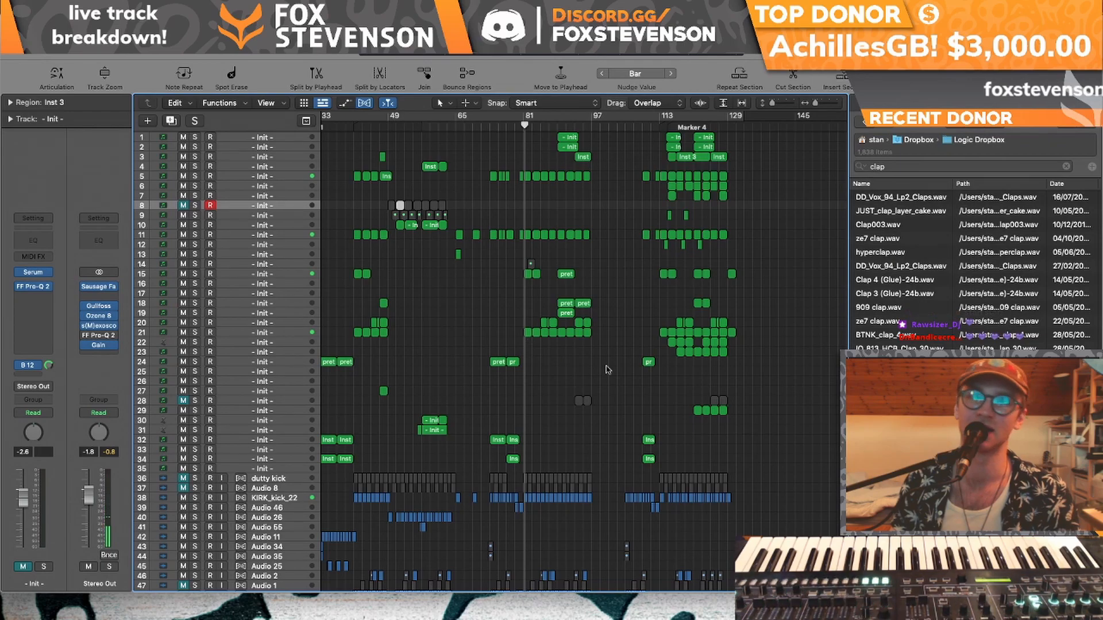
- Create a new software instrument track below the last track and load Serum as its instrument
scroll(608, 368, "down", 15)
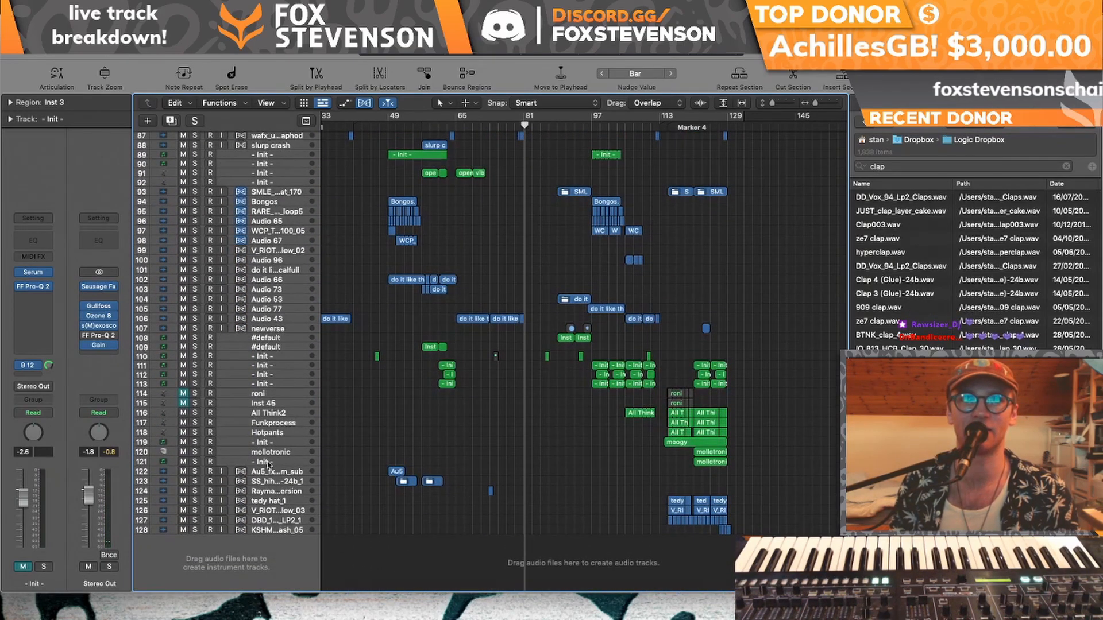
left_click(267, 462)
double_click(253, 551)
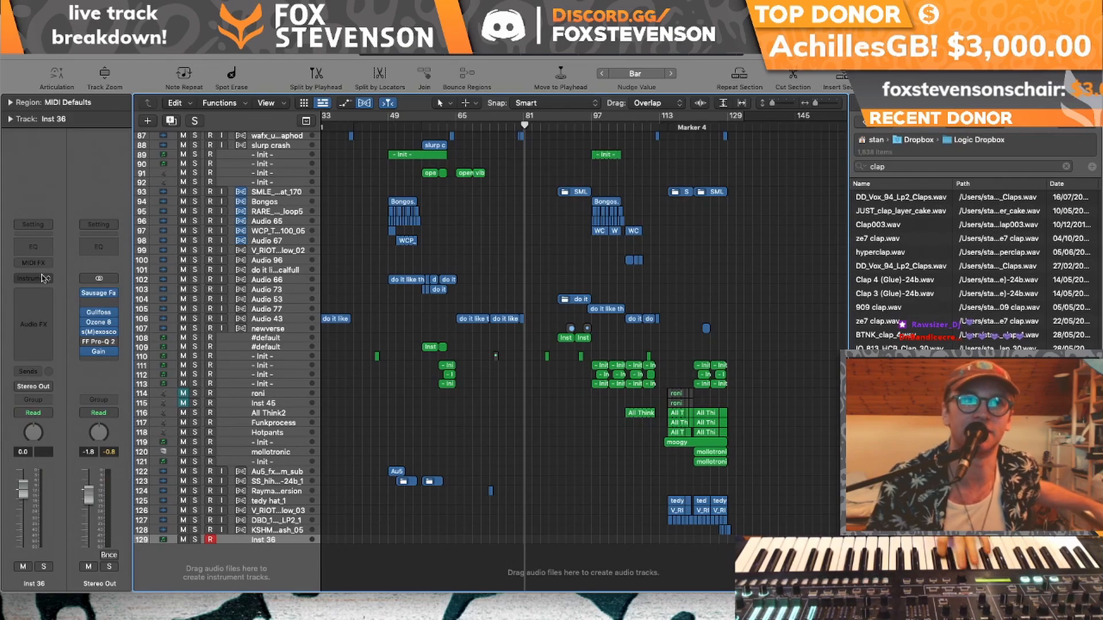
left_click(32, 317)
mouse_move(115, 308)
left_click(170, 308)
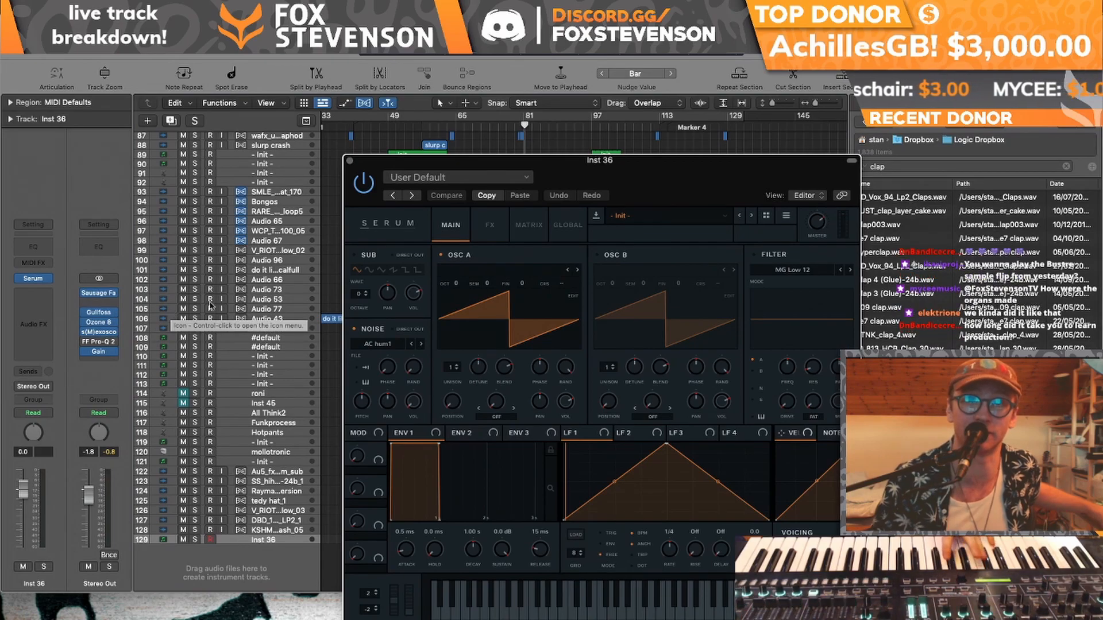
- Set Serum oscillator A's warp mode to Asym +/- and modulate its warp amount with LFO 2
left_click_drag(580, 172, 551, 70)
left_click(468, 313)
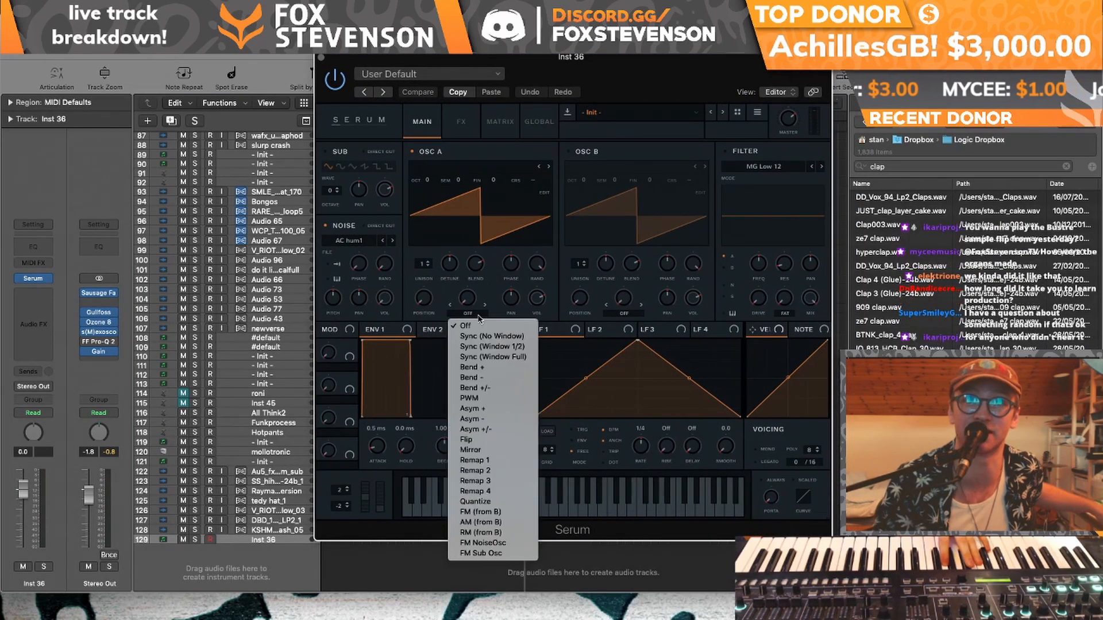
left_click(476, 430)
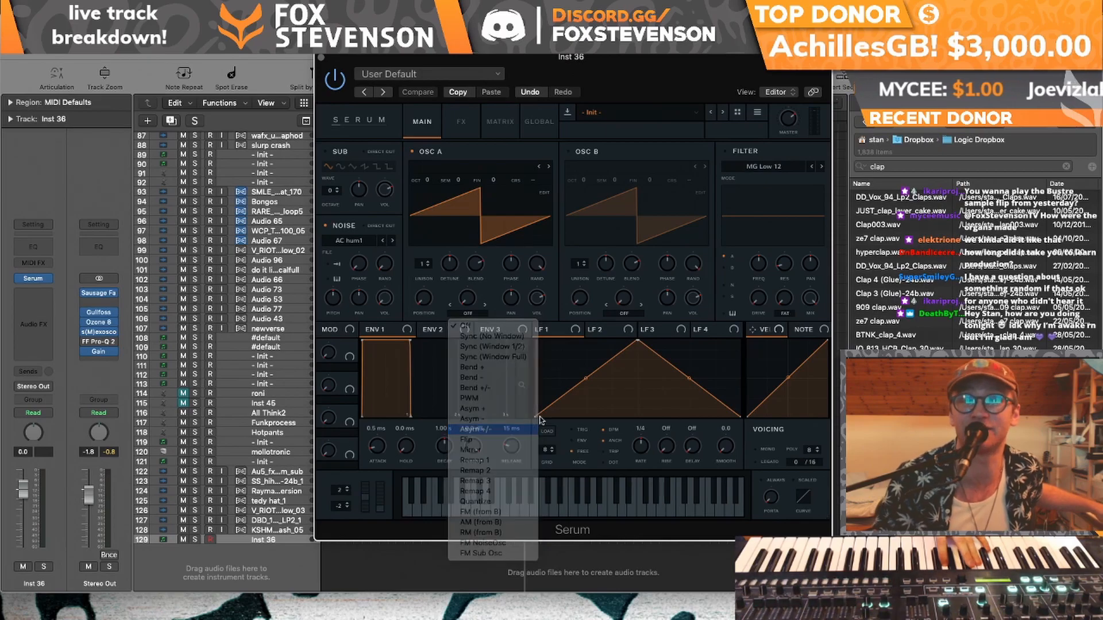
double_click(467, 298)
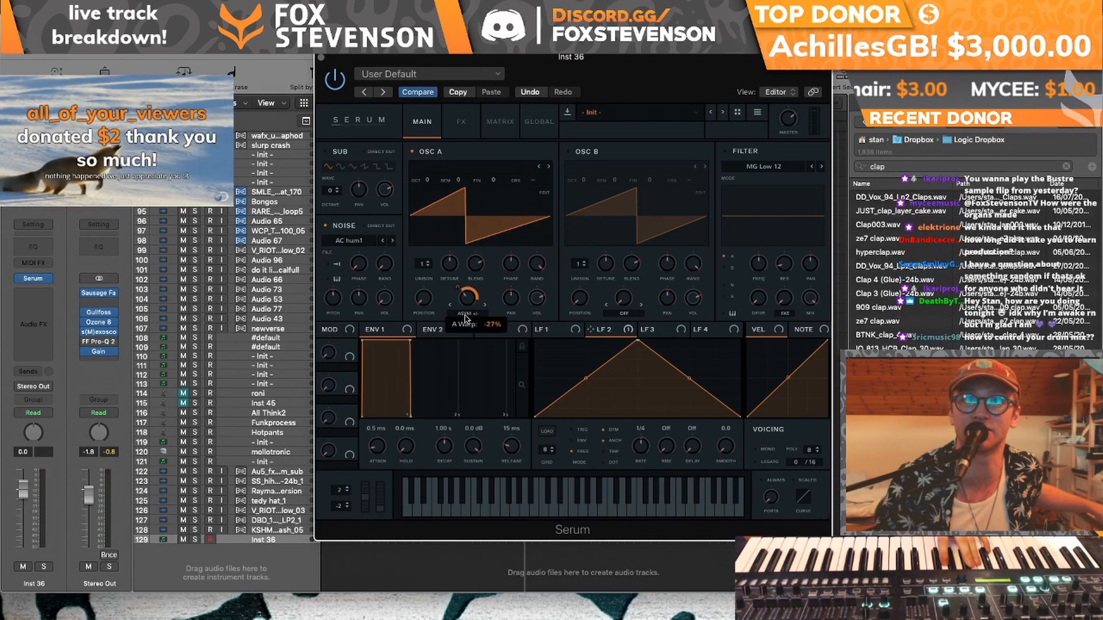
left_click_drag(463, 293, 464, 313)
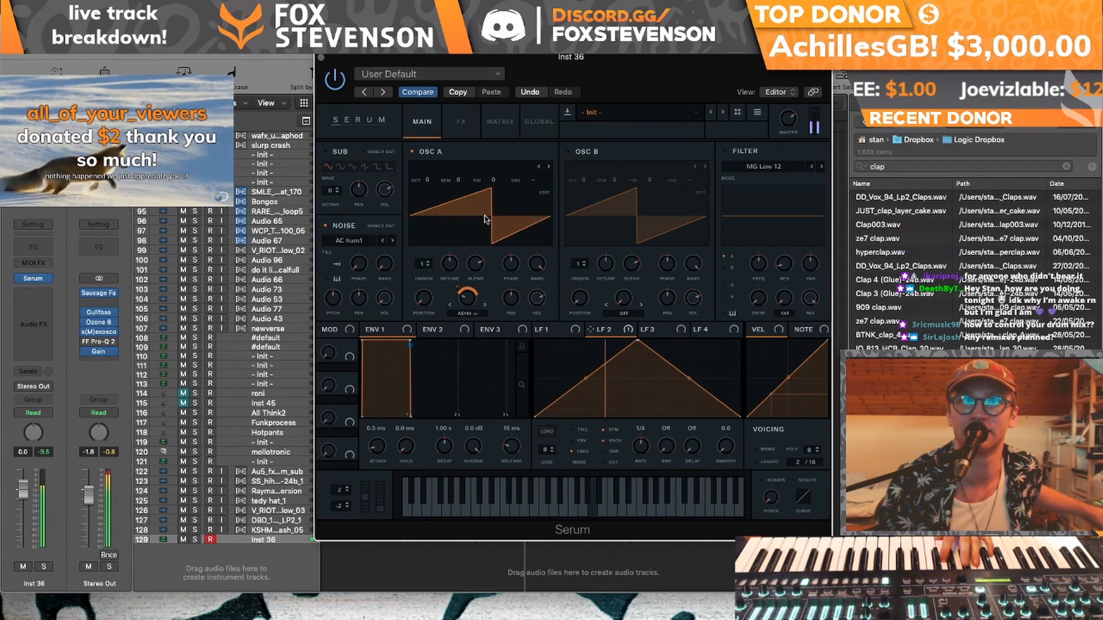
- Switch off BPM sync for LFO 2, set its rate to 1.6 Hz, and close the Serum window
left_click(603, 431)
left_click_drag(643, 450, 639, 467)
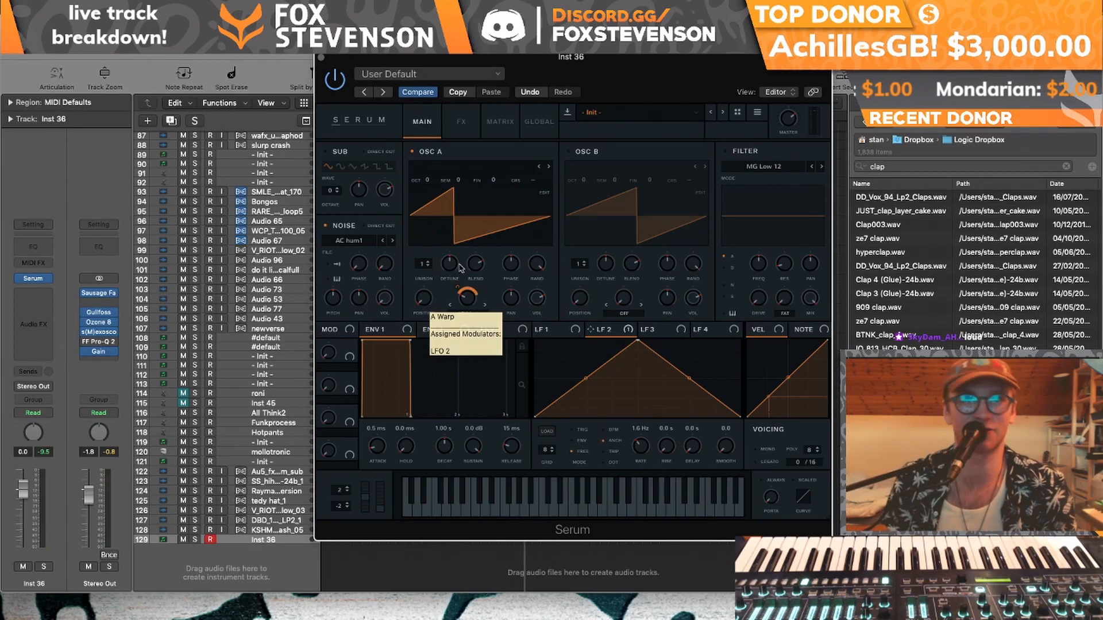
left_click(322, 58)
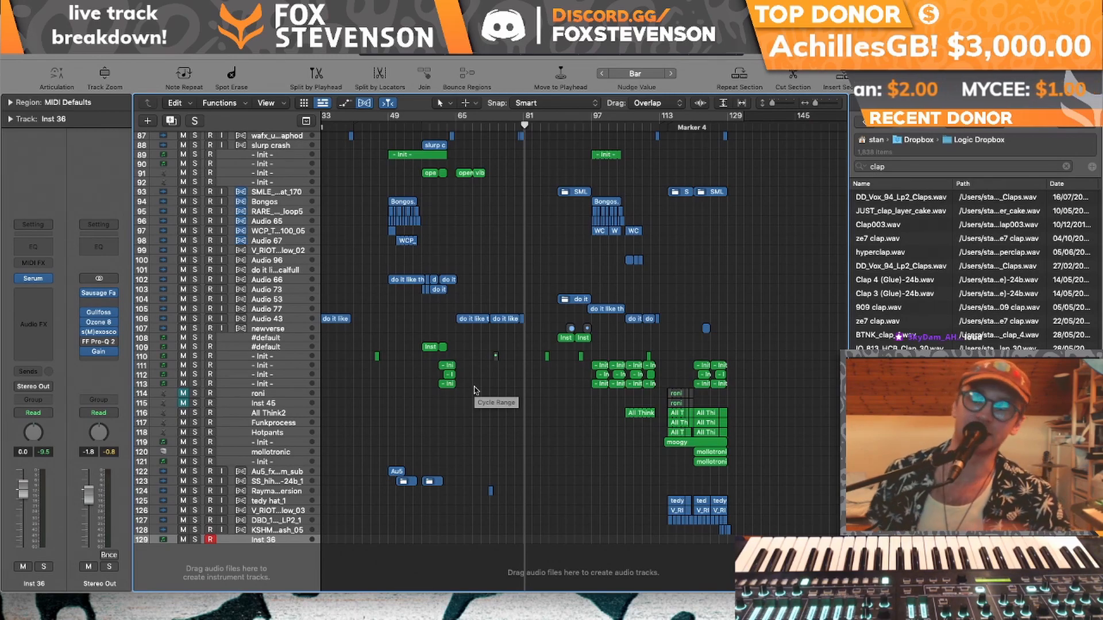
- Set the cycle range to bars 41–49 and play that section of the arrangement
scroll(471, 385, "up", 15)
scroll(465, 380, "left", 5)
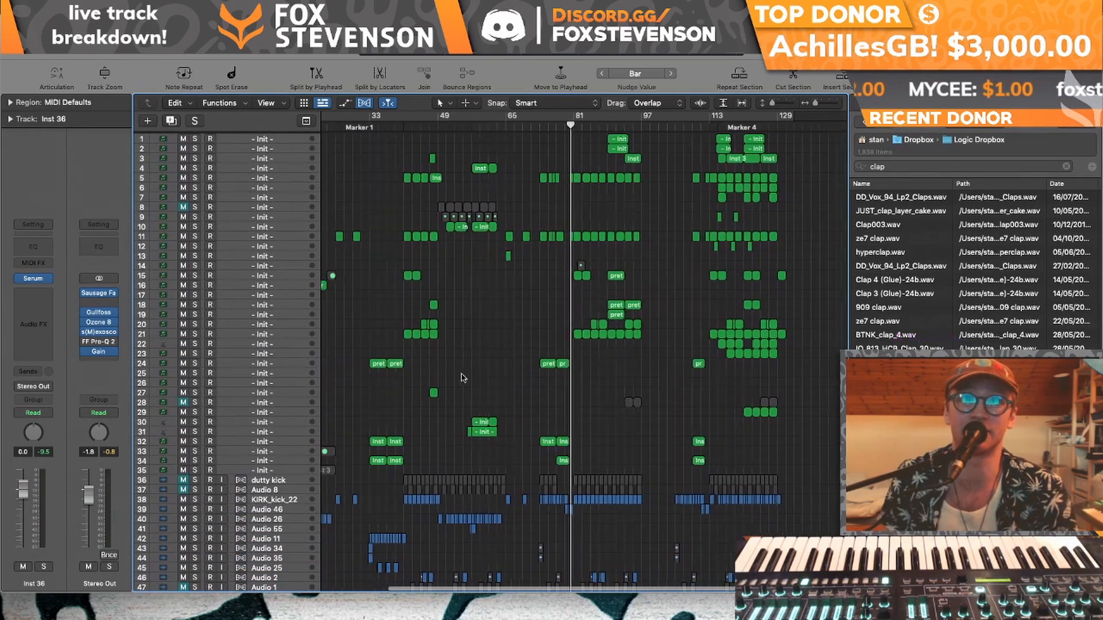
scroll(461, 378, "left", 1)
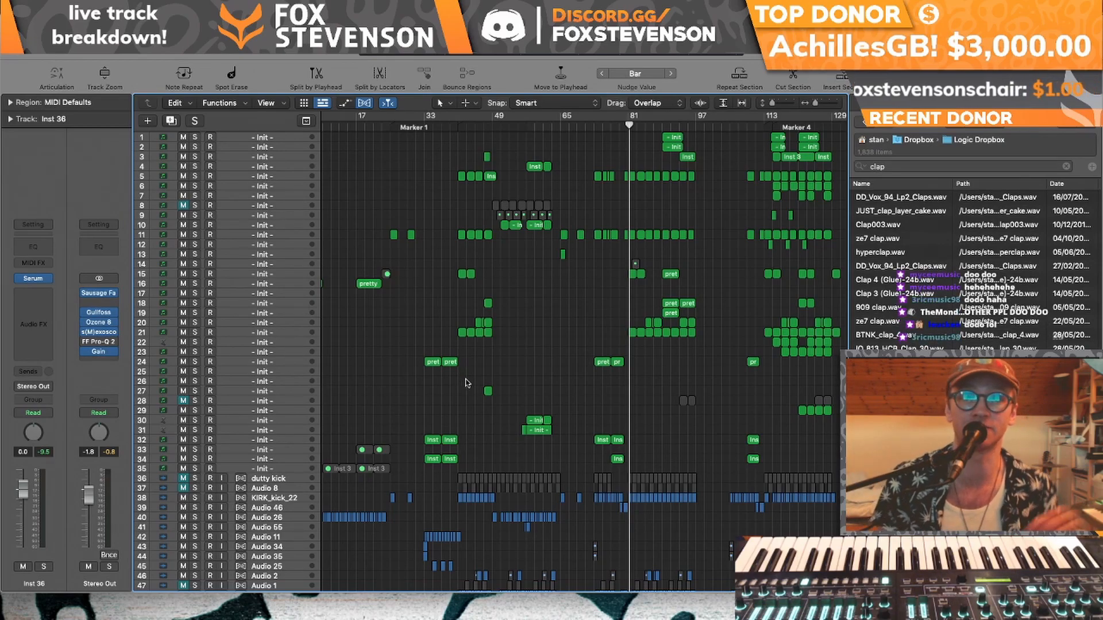
scroll(464, 379, "down", 10)
scroll(466, 383, "up", 7)
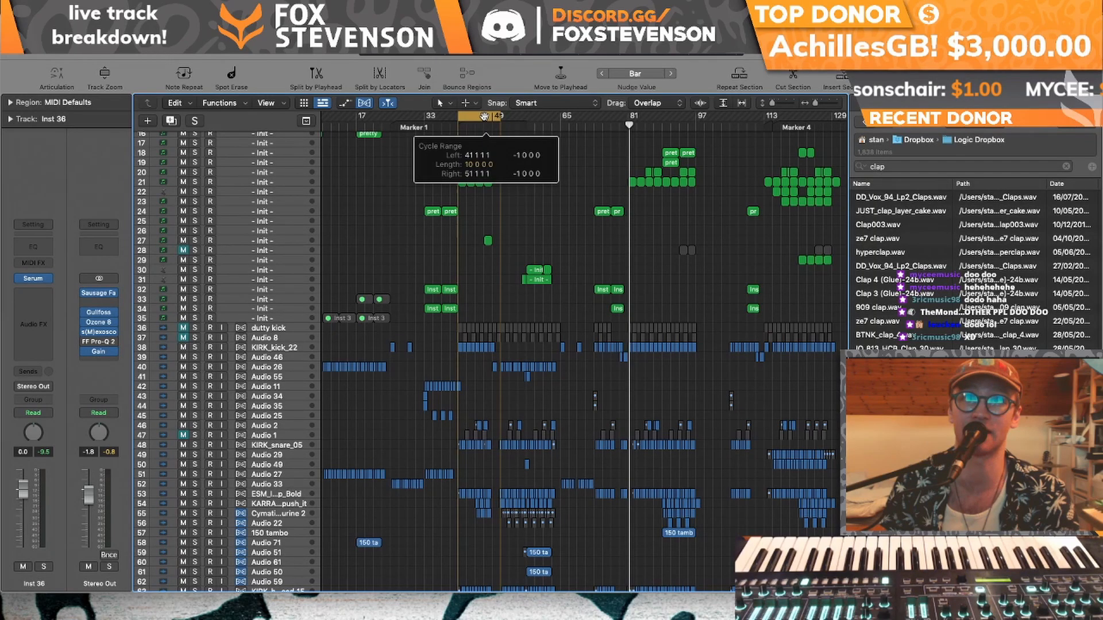
scroll(615, 251, "up", 5)
left_click_drag(684, 119, 660, 120)
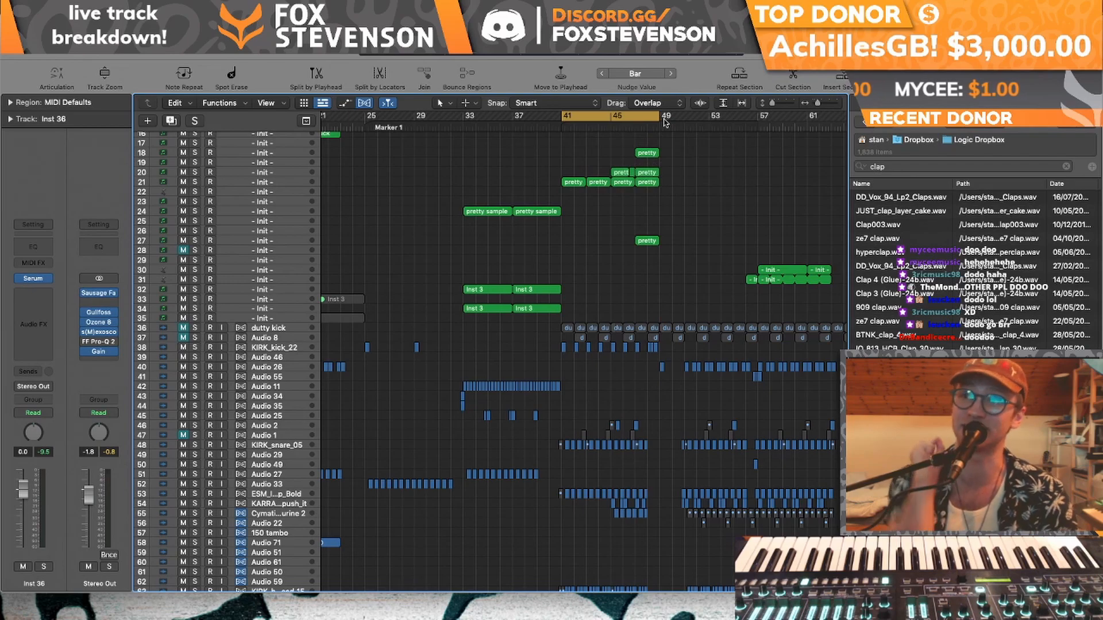
key("space")
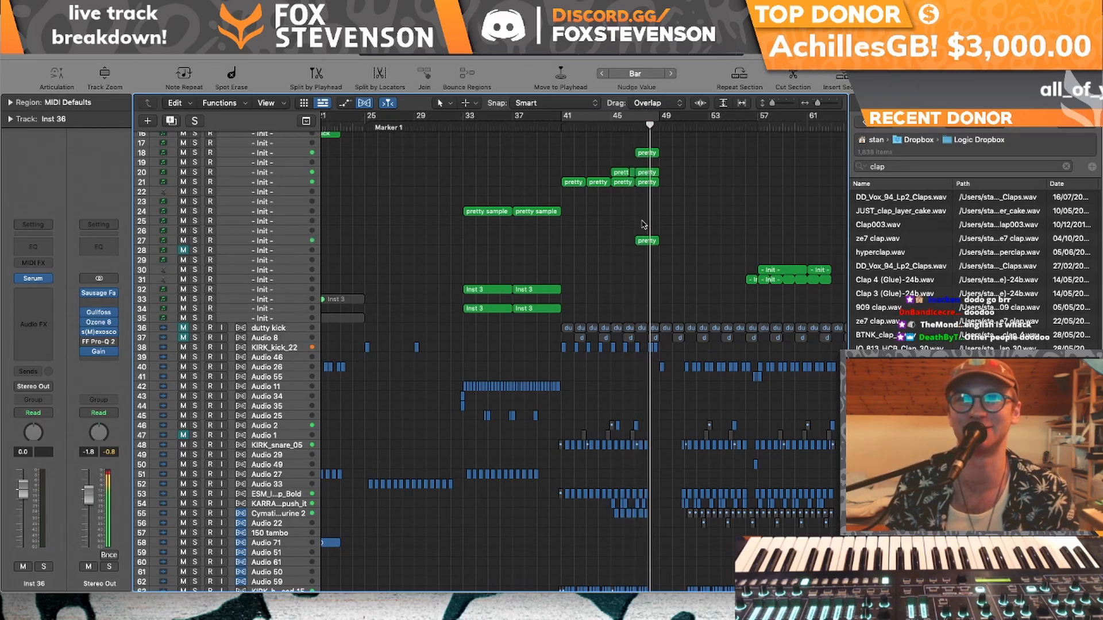
- Set the cycle range to bars 57–64, play it, and examine the layered regions on the lower tracks
scroll(643, 225, "right", 5)
scroll(644, 225, "down", 10)
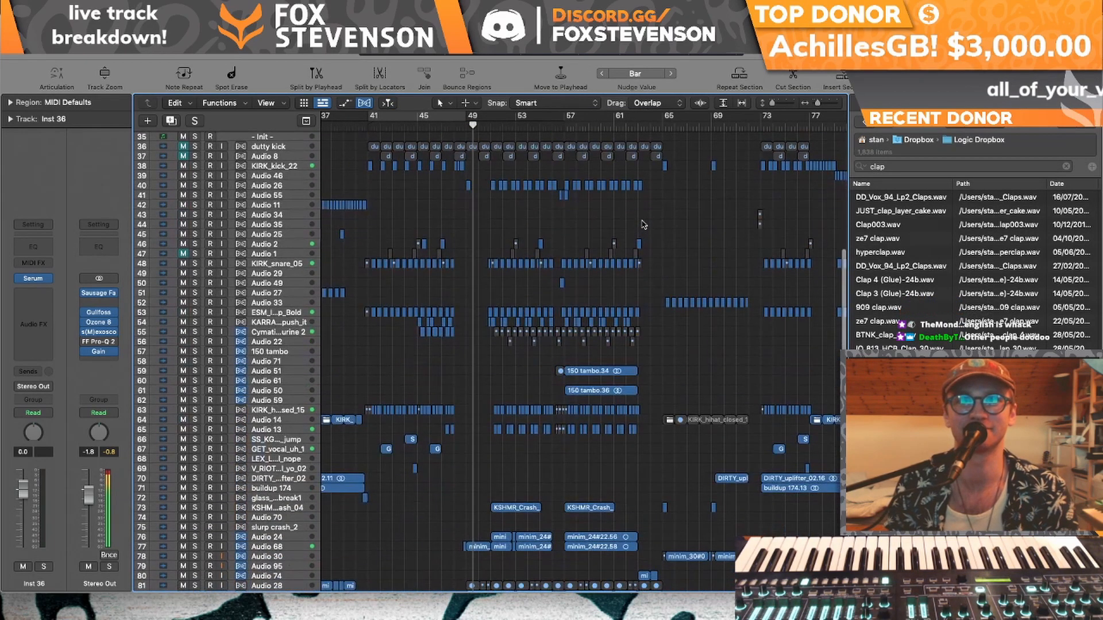
scroll(644, 224, "up", 3)
scroll(644, 224, "right", 2)
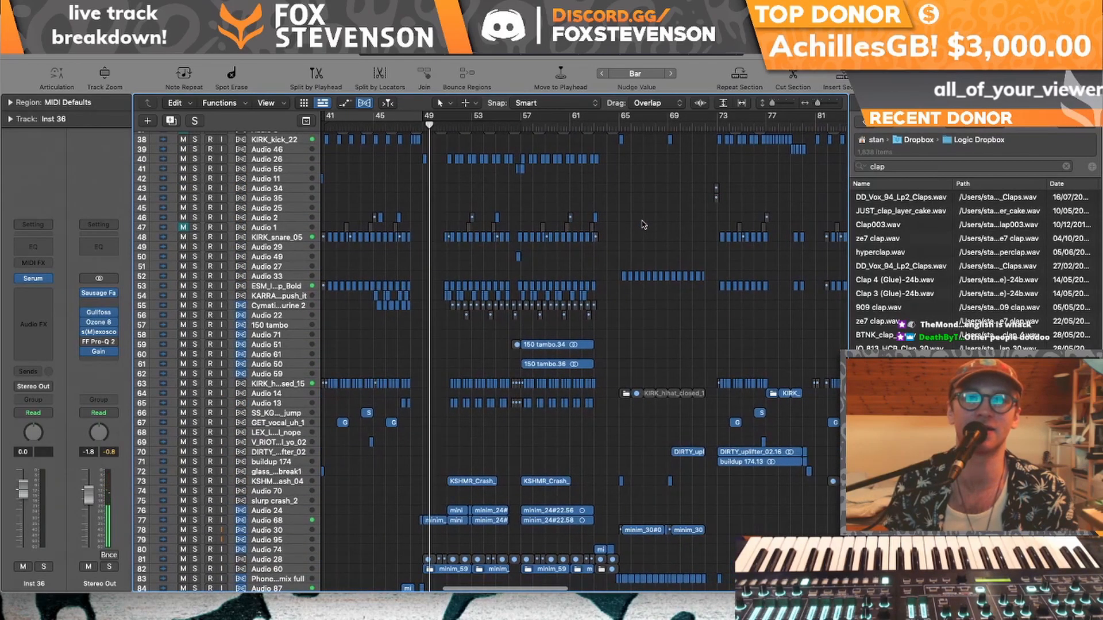
left_click_drag(524, 117, 606, 117)
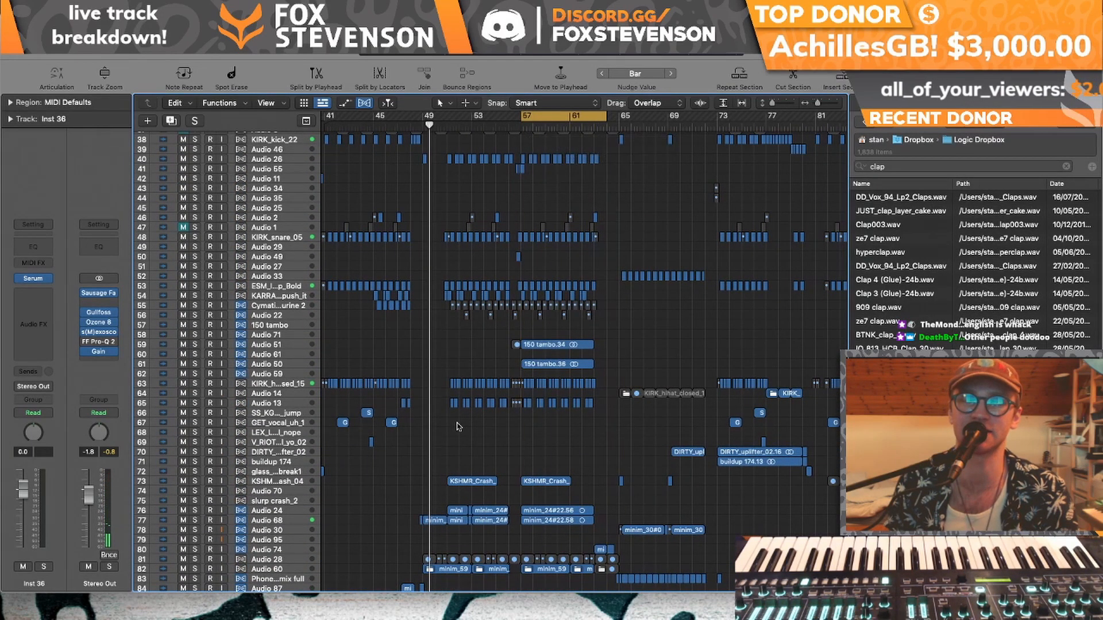
key("super+Right")
key("super+Right")
key("super+Right")
key("super+Right")
key("super+Right")
scroll(425, 405, "right", 6)
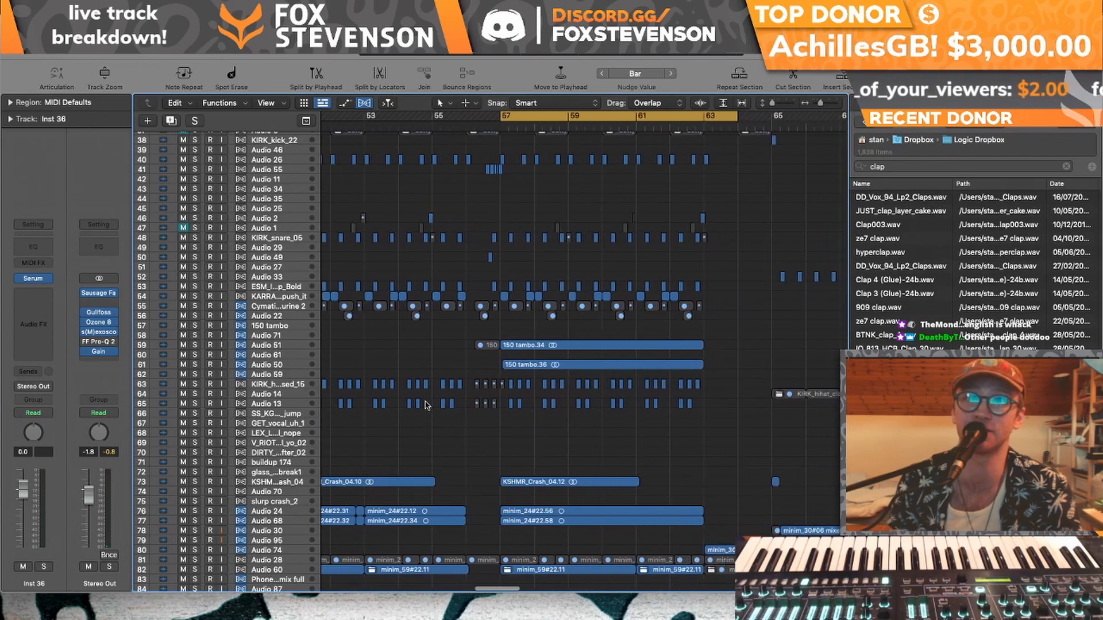
key("space")
scroll(425, 405, "down", 5)
scroll(423, 404, "down", 5)
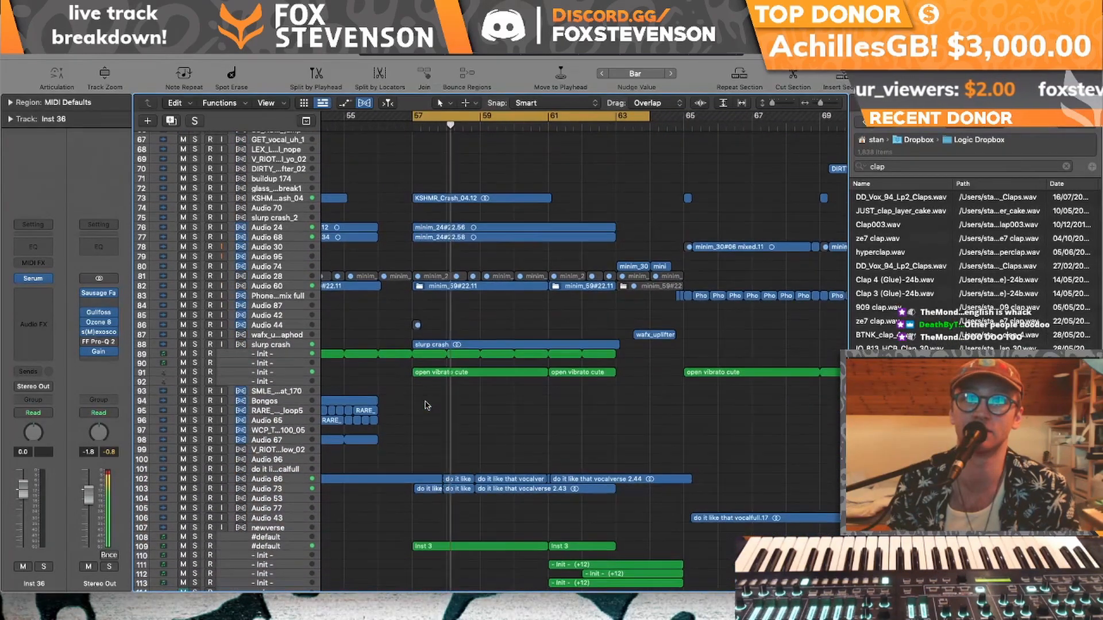
scroll(342, 326, "left", 8)
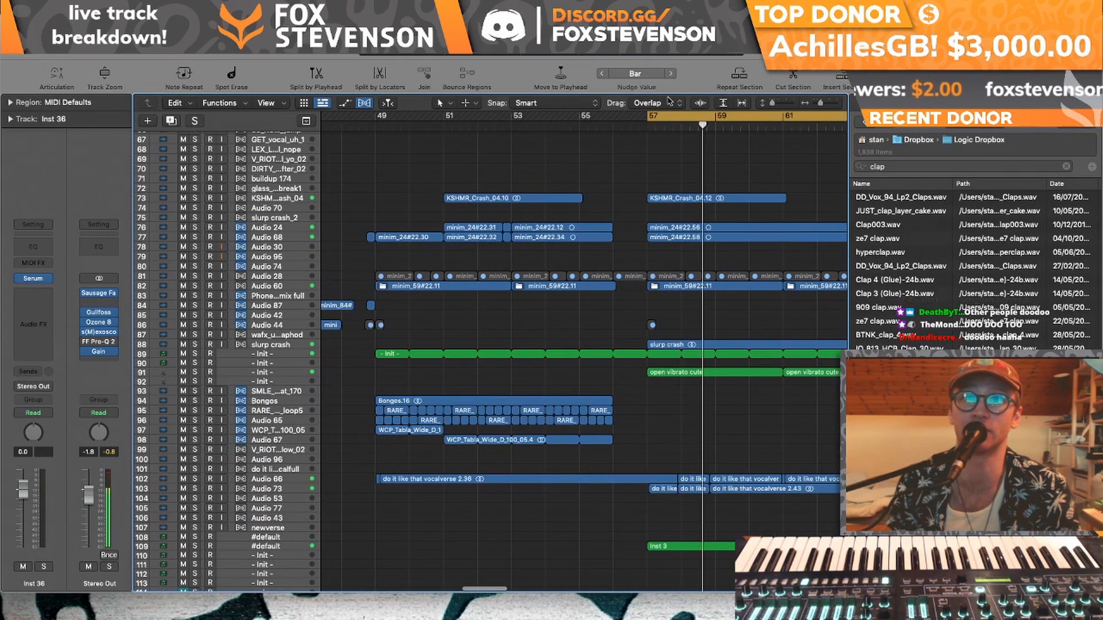
- Turn off cycling, play from around bar 49, and mute the vocal tracks Audio 66 and Audio 73
left_click(648, 118)
left_click(372, 128)
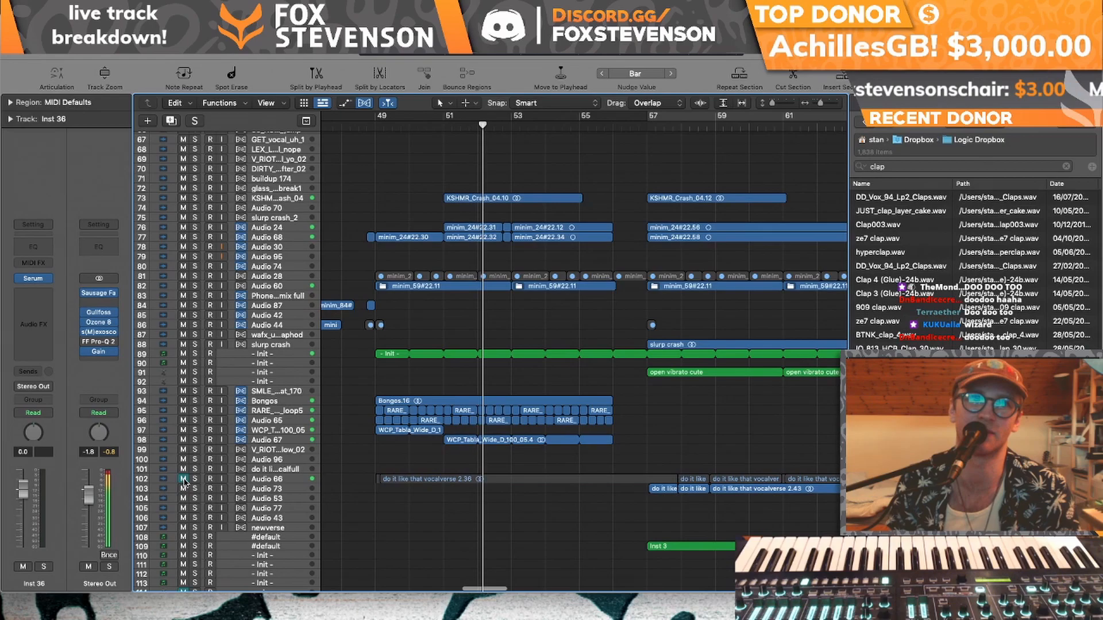
key("super+Left")
key("super+Left")
left_click_drag(183, 480, 184, 489)
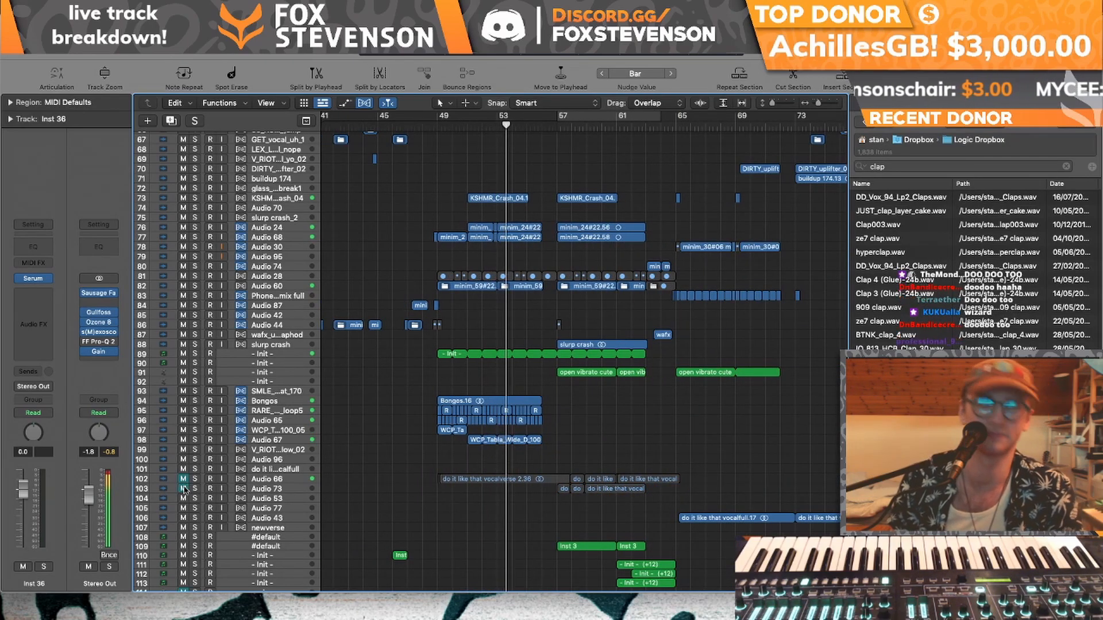
- Set the cycle range to bars 49–57
key("super+Right")
key("super+Right")
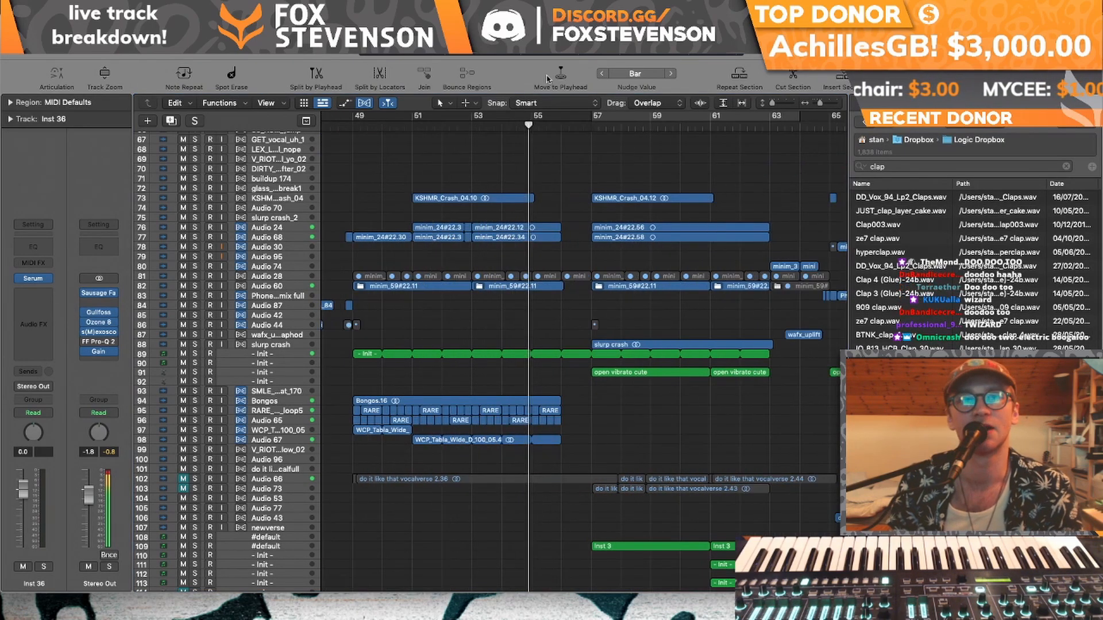
left_click_drag(370, 117, 592, 116)
scroll(306, 419, "down", 6)
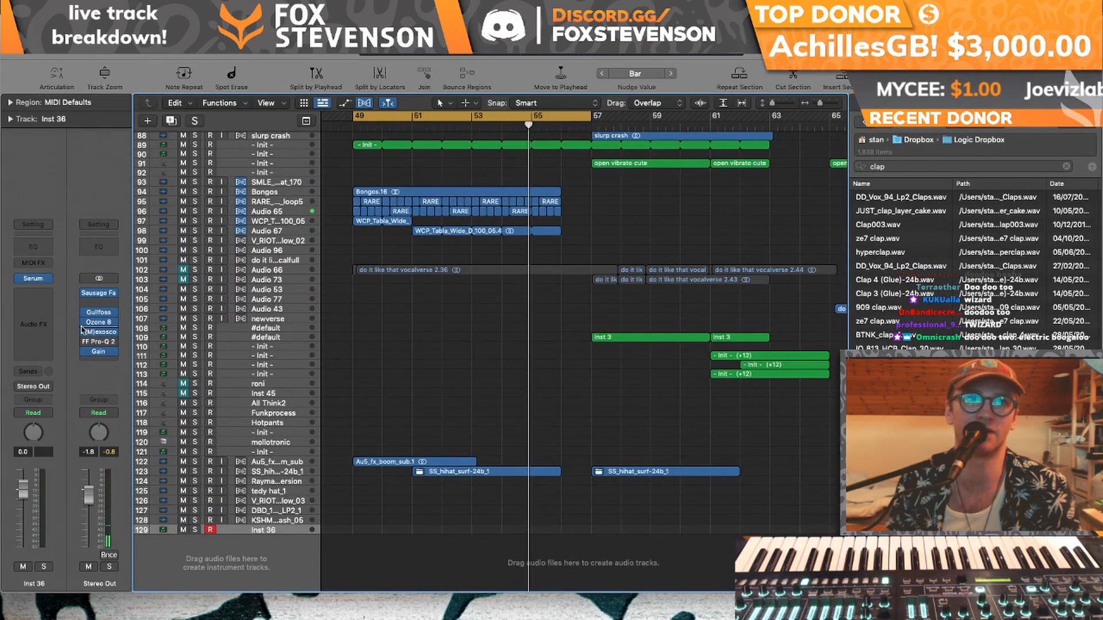
- Enable the low cut band in the Stereo Out's FF Pro-Q 2 and raise it to about 6645 Hz during playback
left_click(103, 344)
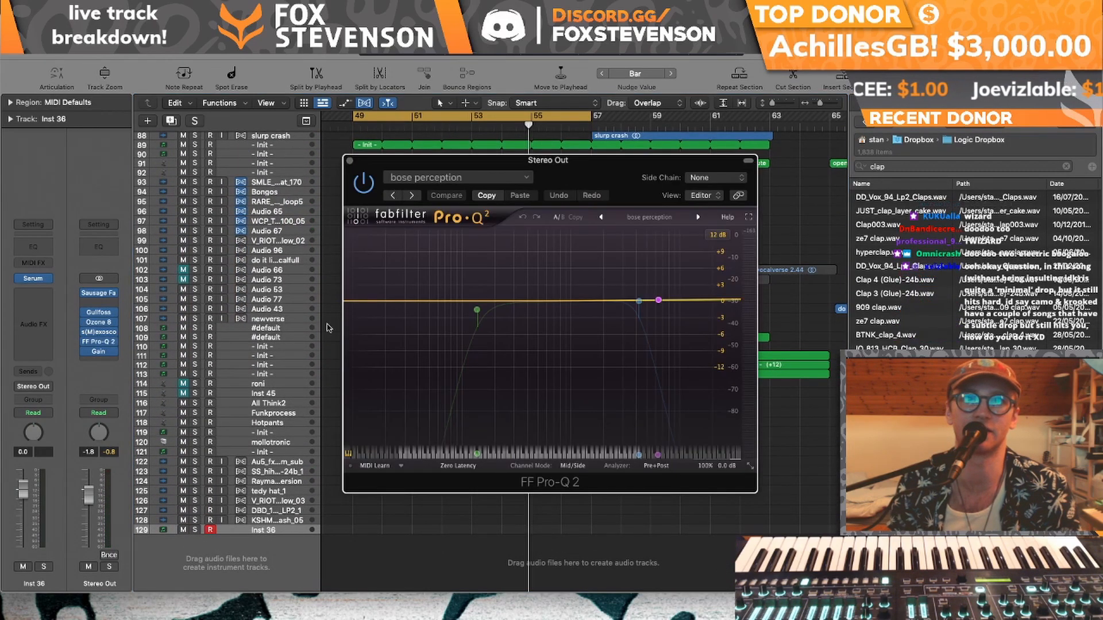
left_click(477, 311)
left_click(365, 393)
left_click_drag(476, 314, 615, 310)
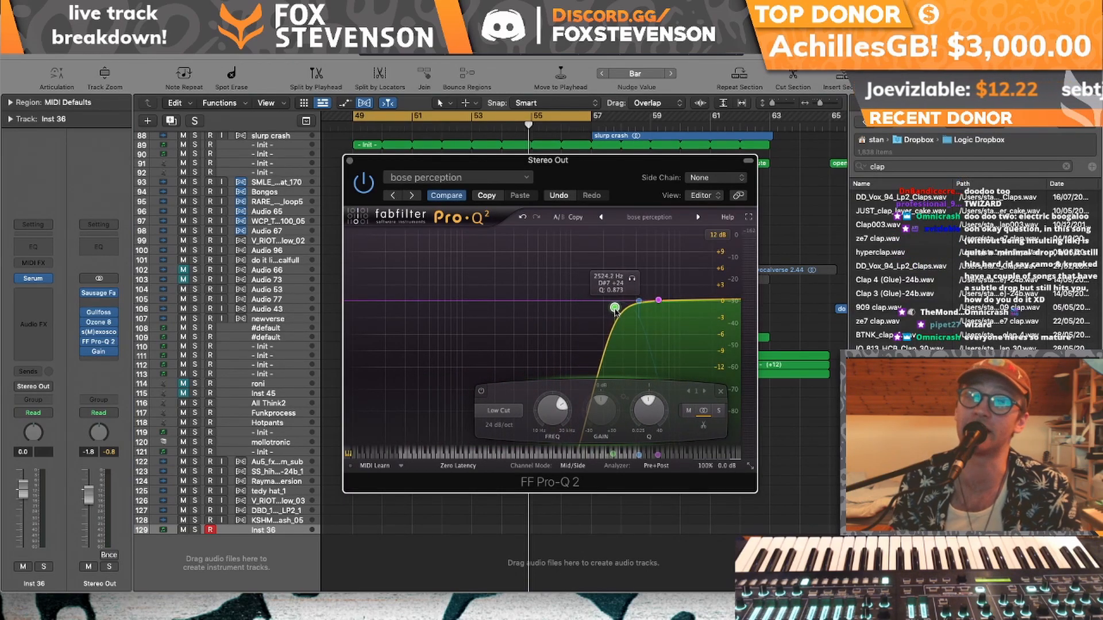
key("space")
left_click_drag(615, 311, 661, 308)
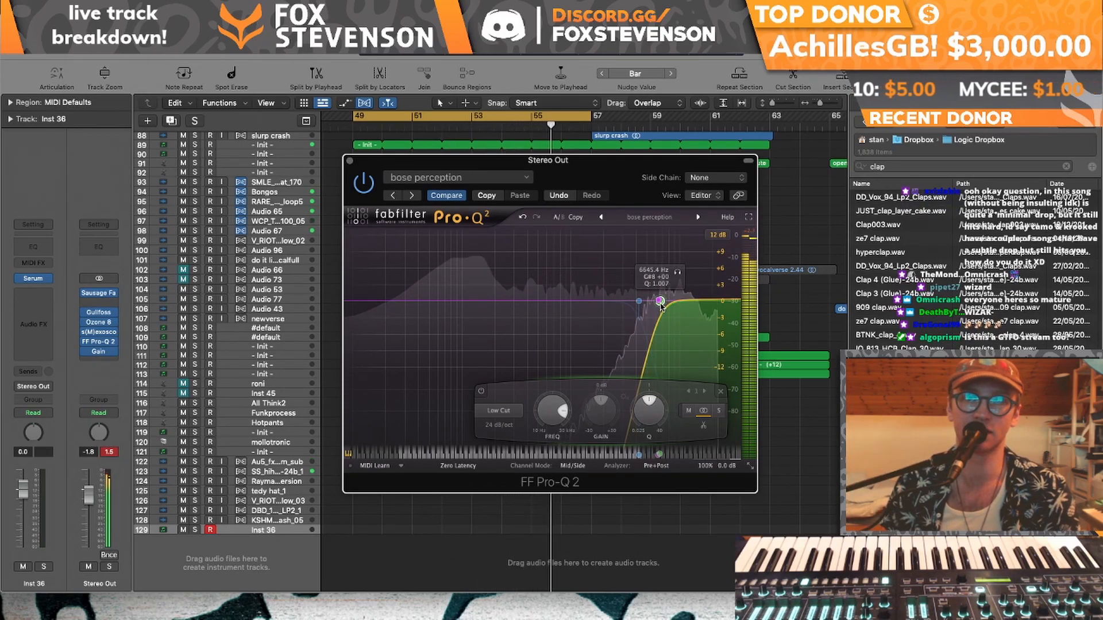
key("space")
- Move the EQ window clear of the track list, unmute Audio 66, and play the high-frequency content with the vocal
left_click_drag(547, 159, 747, 149)
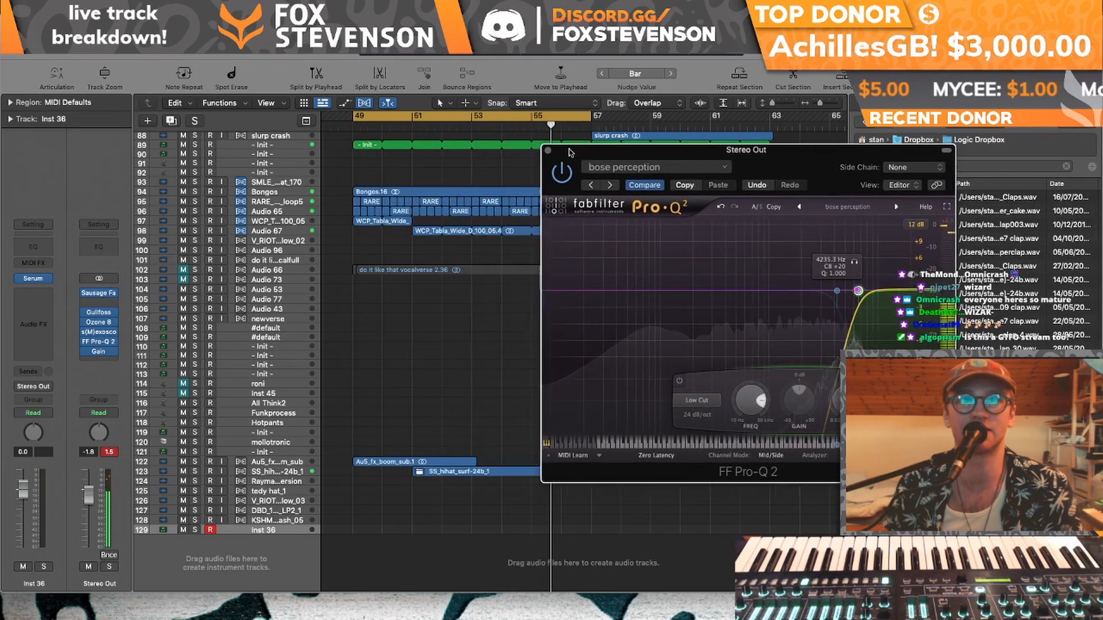
left_click(185, 271)
key("space")
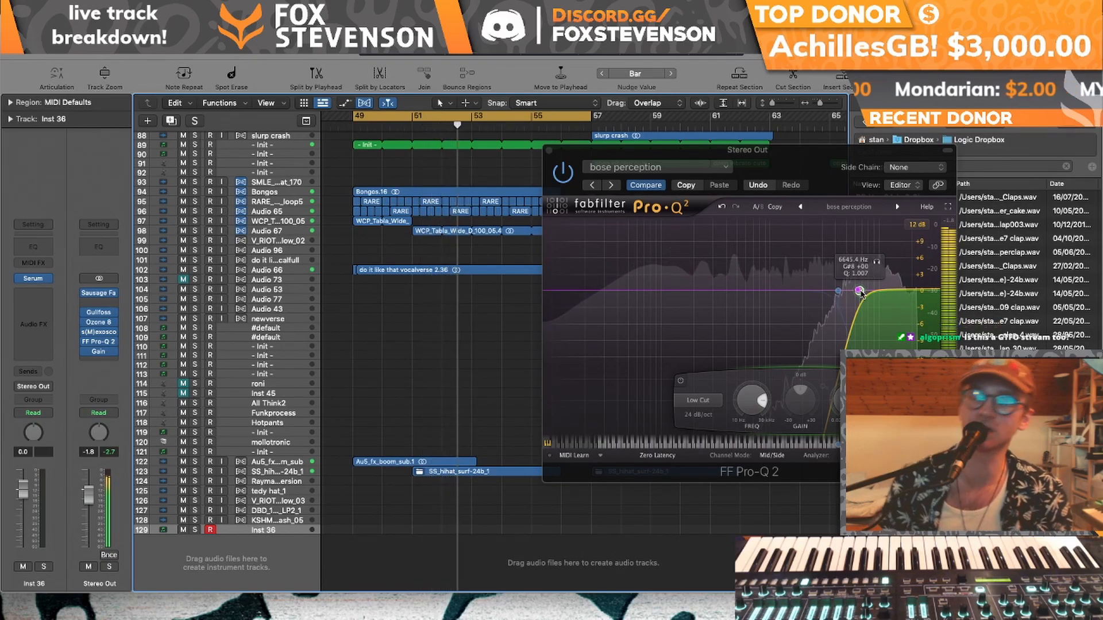
key("space")
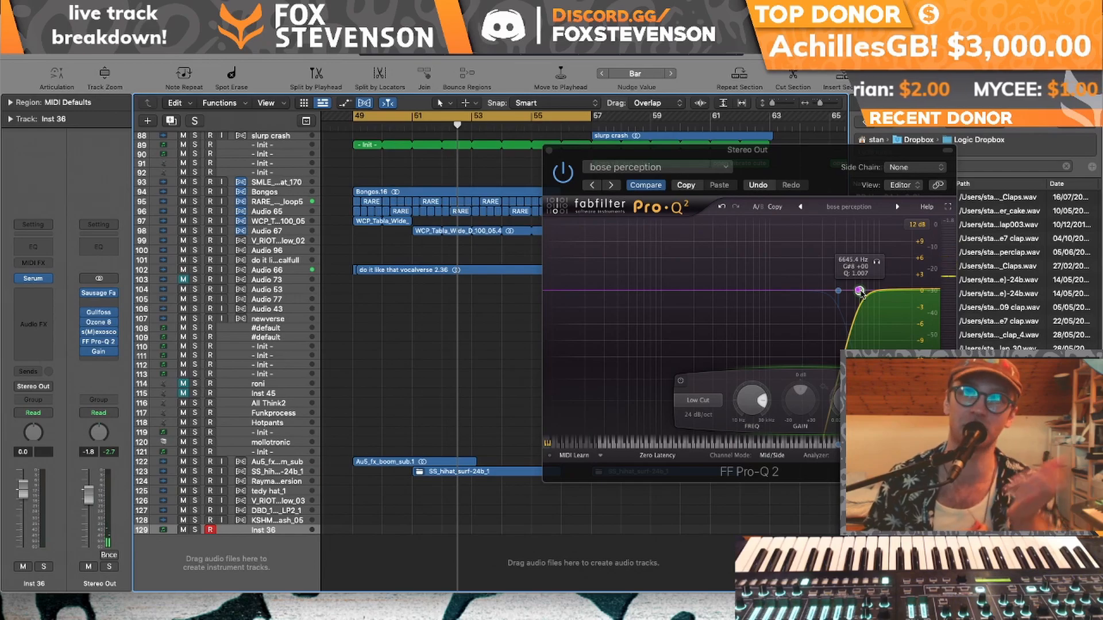
- Undo the low cut change on the Stereo Out EQ, briefly play the unfiltered mix, and close the EQ
left_click(860, 293)
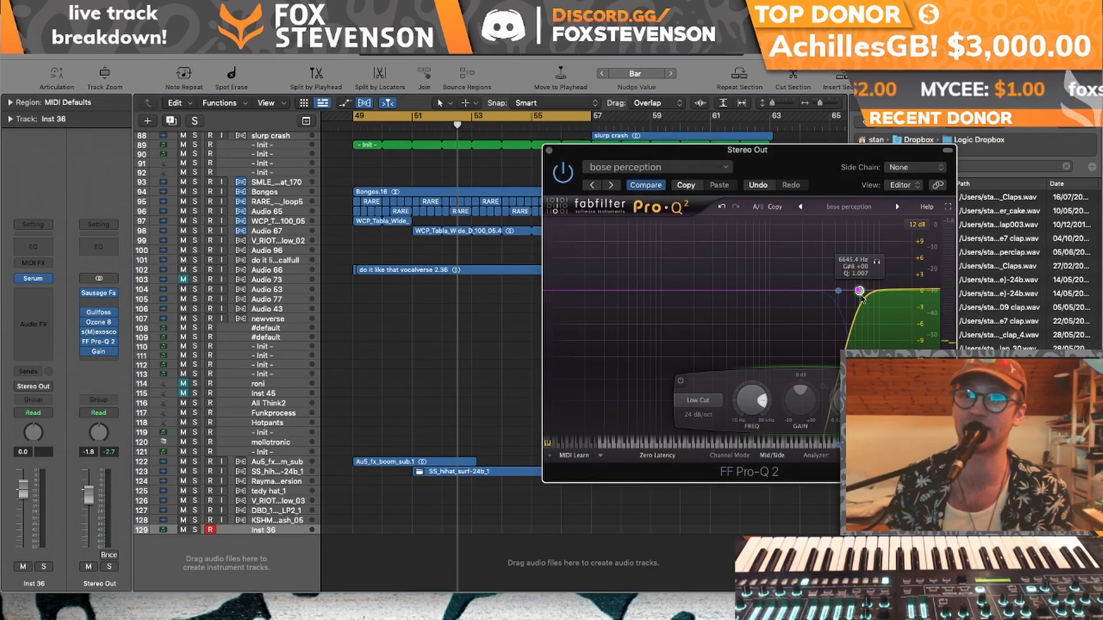
key("super+z")
key("space")
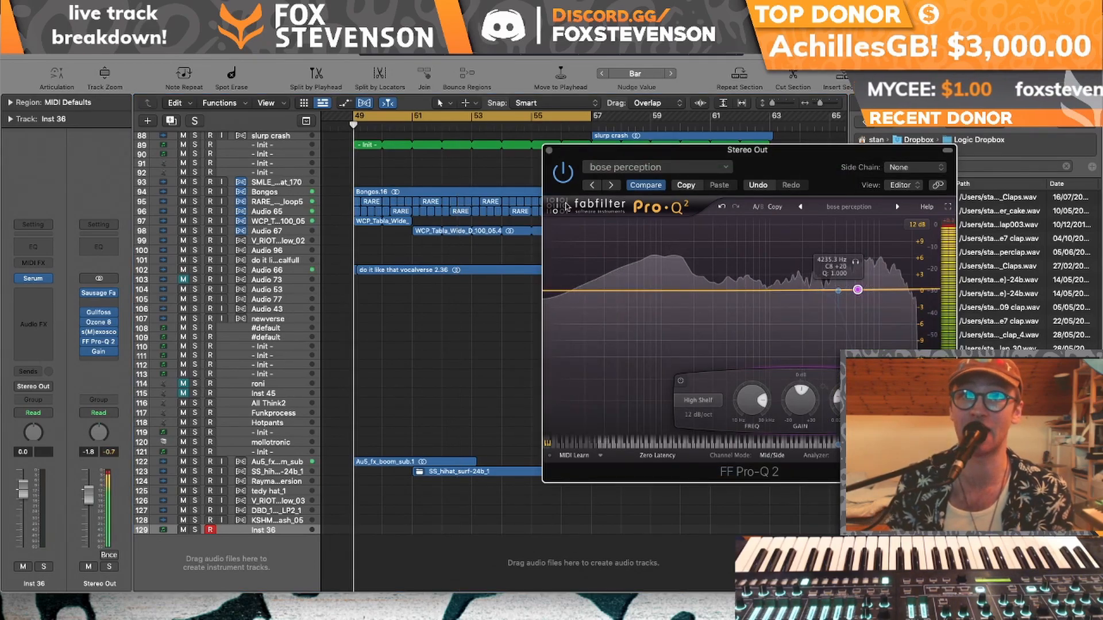
left_click(549, 150)
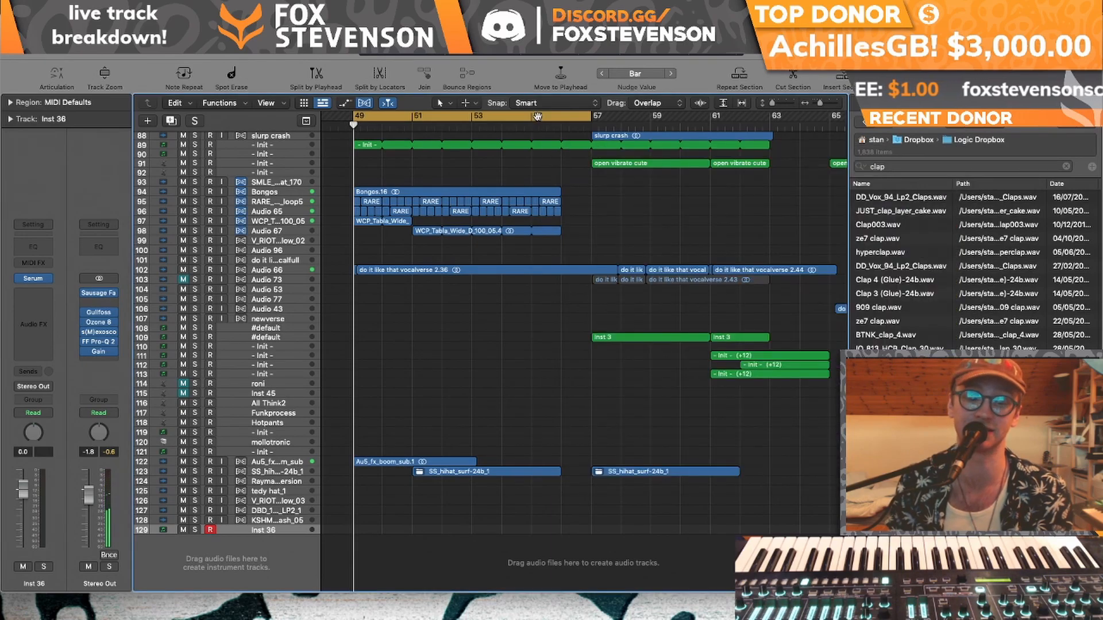
scroll(537, 117, "up", 10)
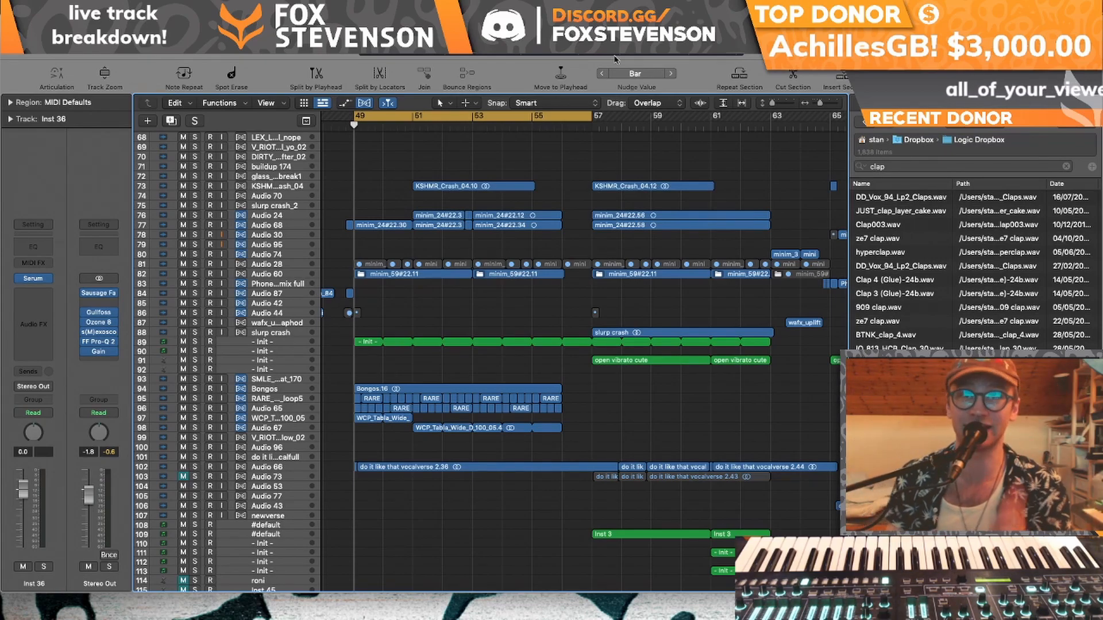
scroll(496, 117, "right", 15)
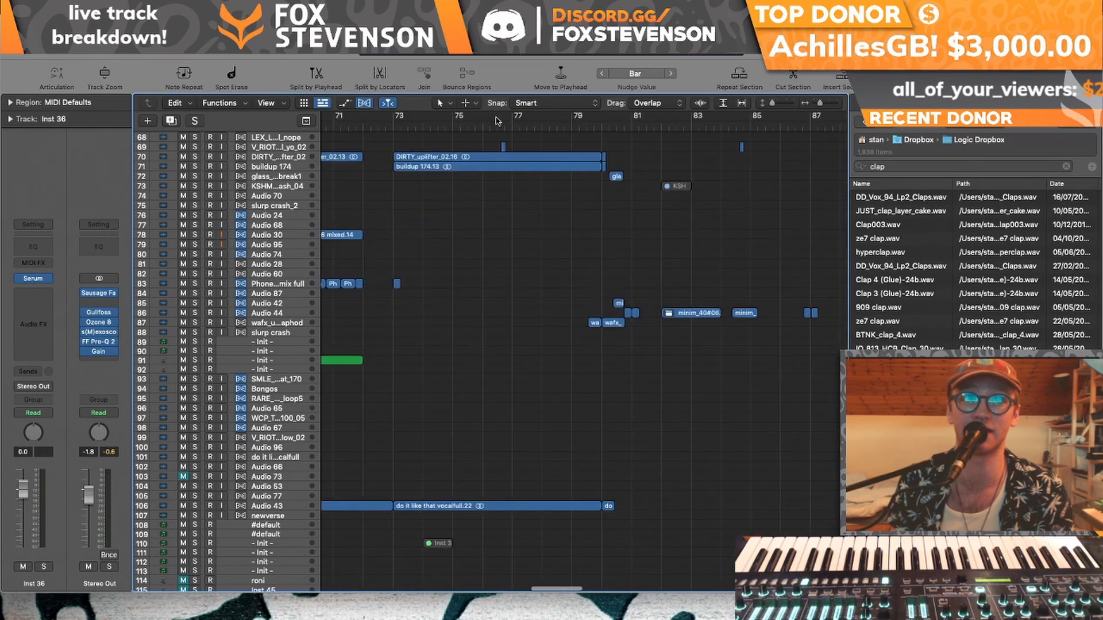
scroll(497, 121, "down", 6)
scroll(496, 119, "left", 5)
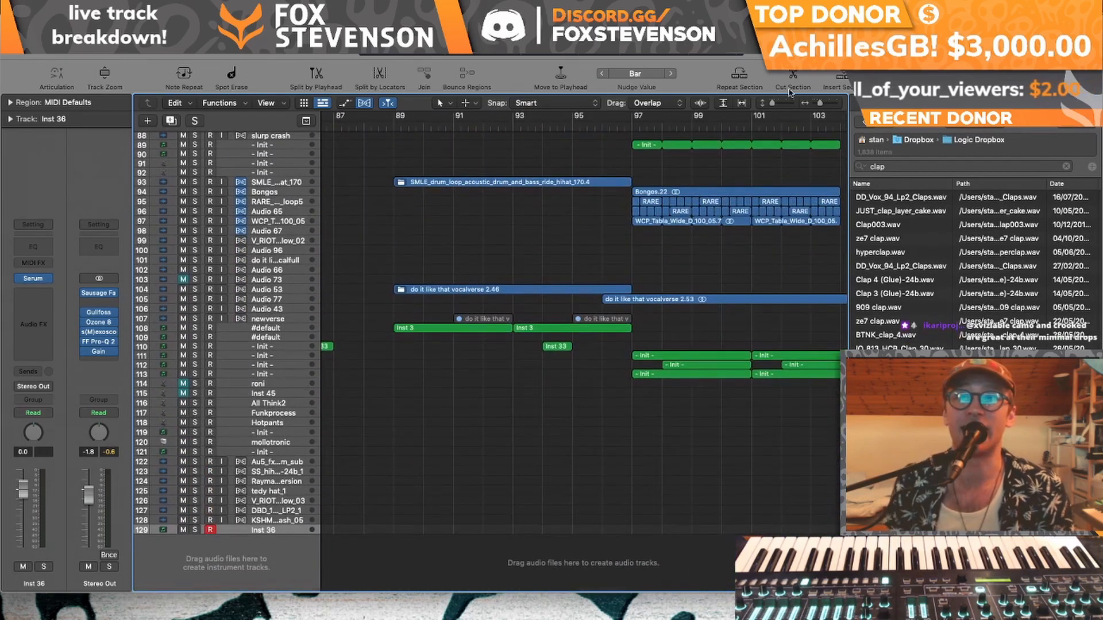
left_click_drag(825, 106, 817, 106)
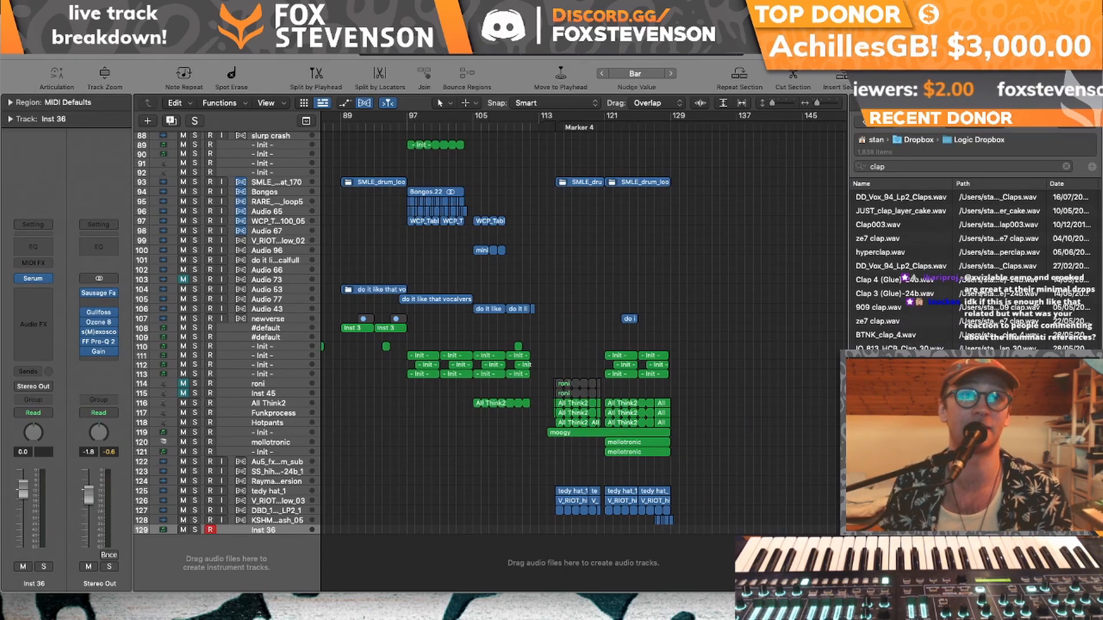
left_click(87, 7)
left_click(591, 352)
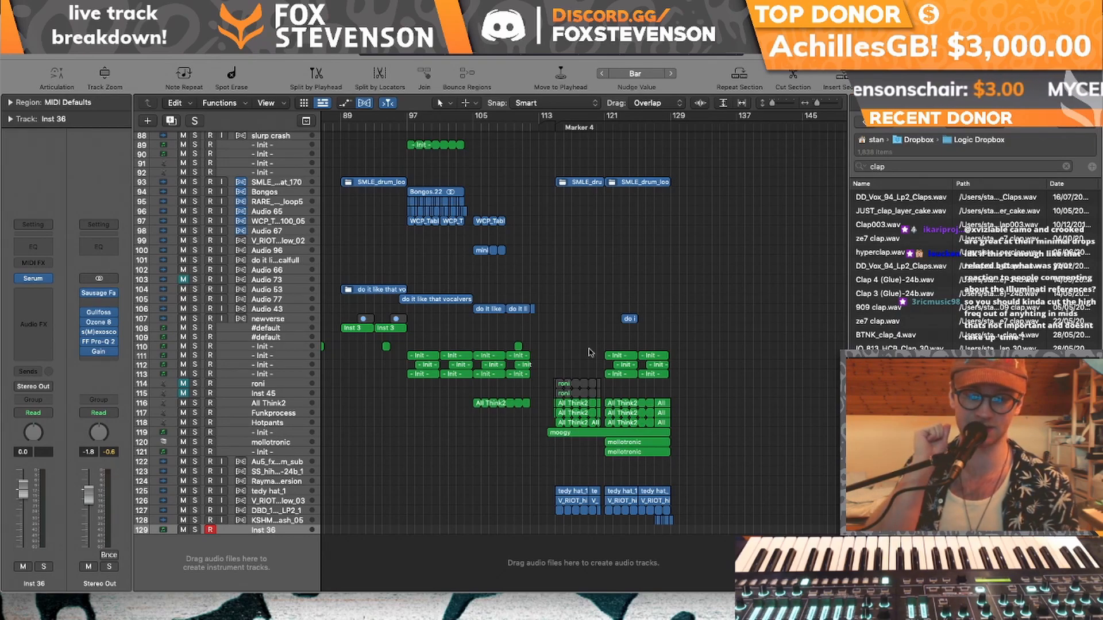
- Set the cycle range to bars 51–57, select the first Audio 74 region, and play the section
scroll(590, 352, "left", 5)
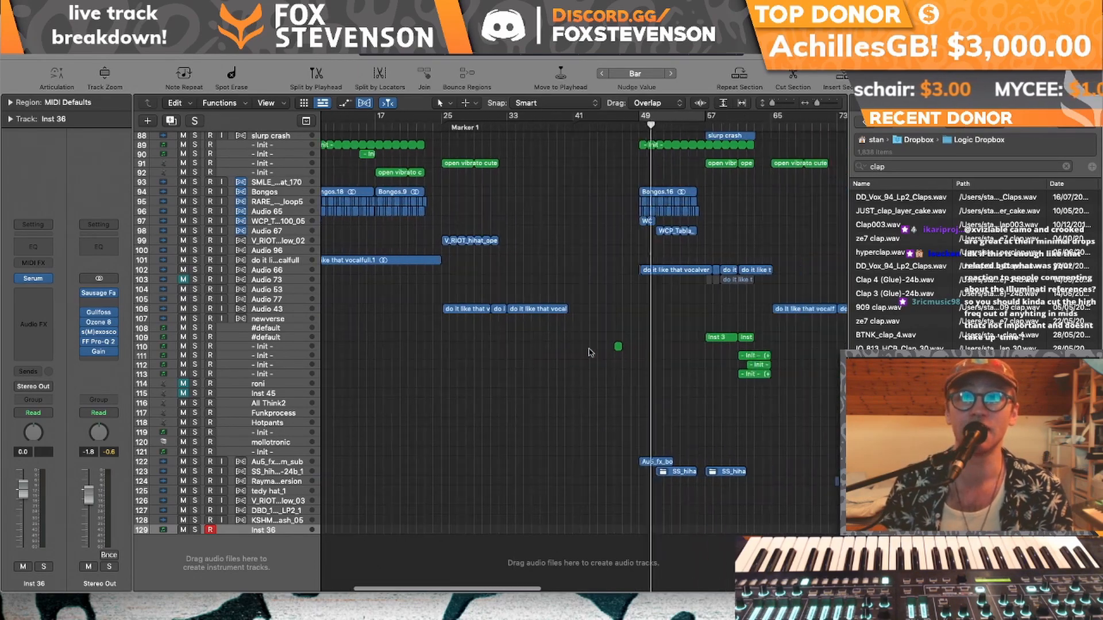
scroll(591, 352, "up", 10)
scroll(590, 352, "left", 3)
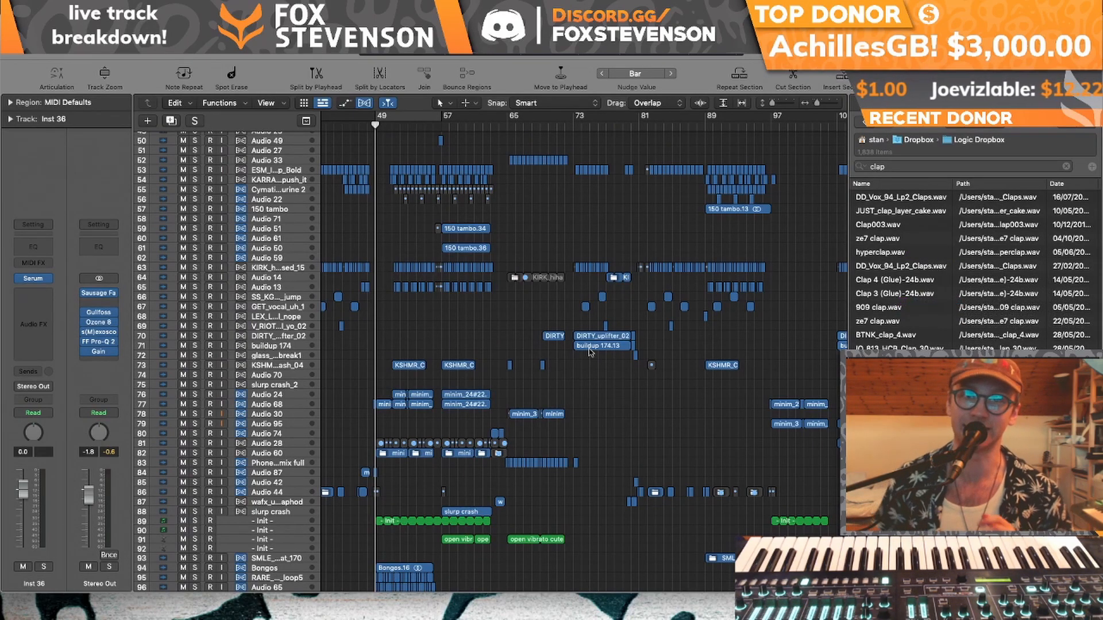
left_click_drag(392, 126, 440, 123)
left_click(495, 433)
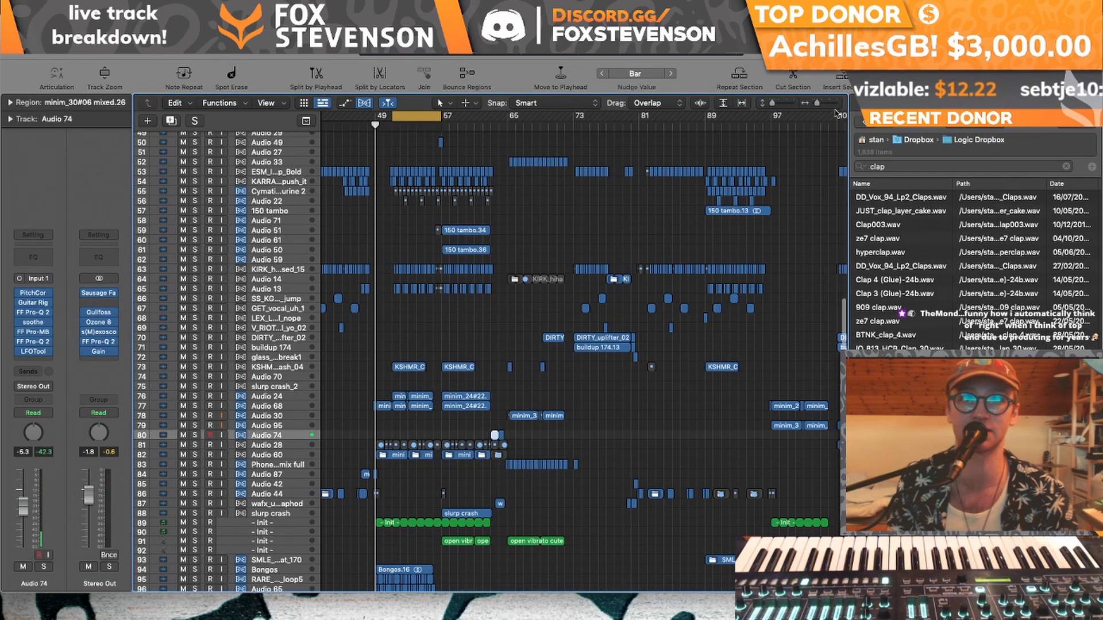
key("z")
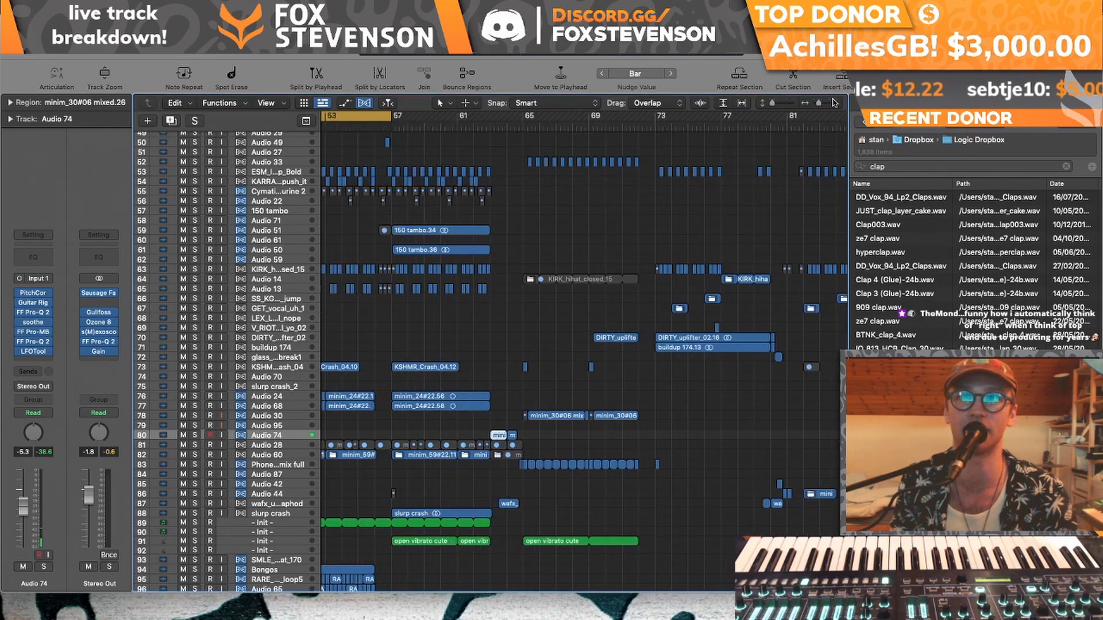
key("space")
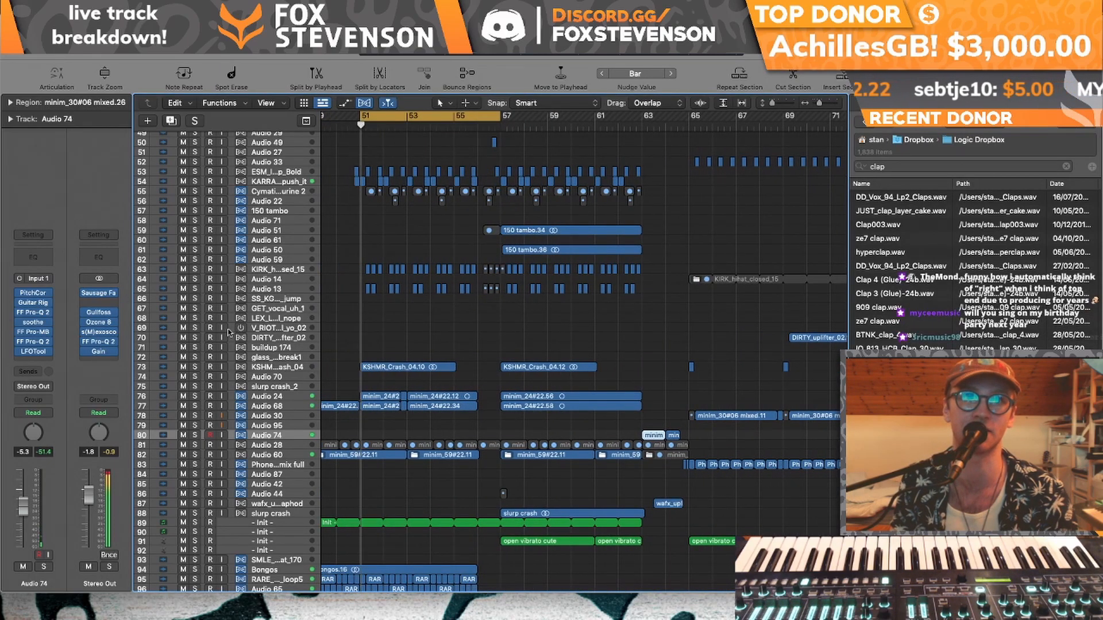
- Change the Stereo Out FF Pro-Q 2's high shelf band to Low Cut, mute Audio 66, and play only the high frequencies
left_click(99, 343)
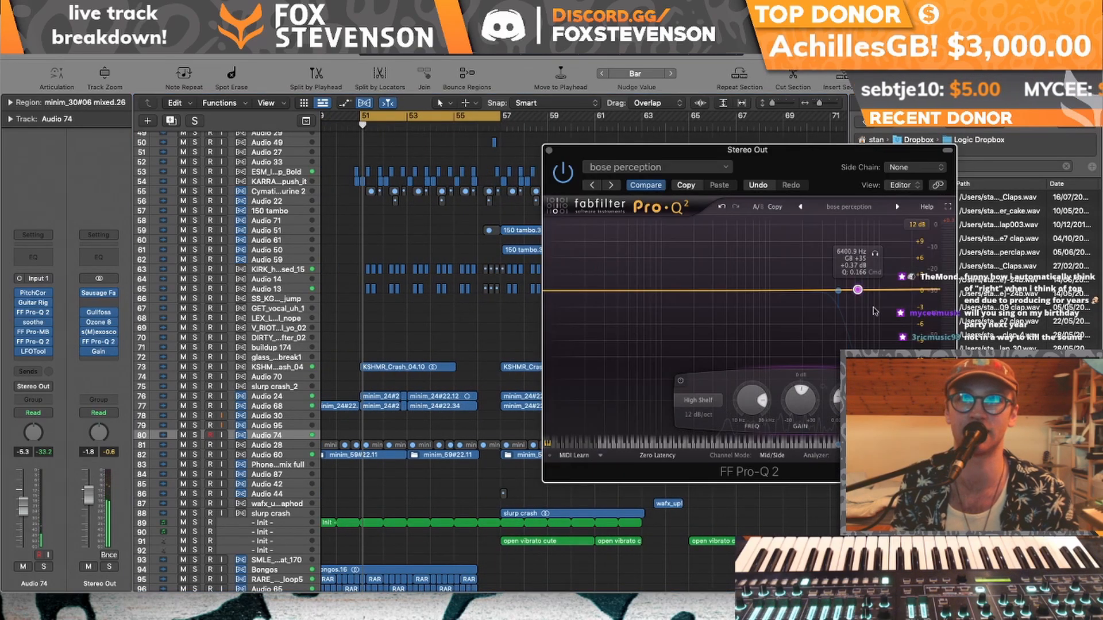
left_click(696, 402)
left_click(696, 439)
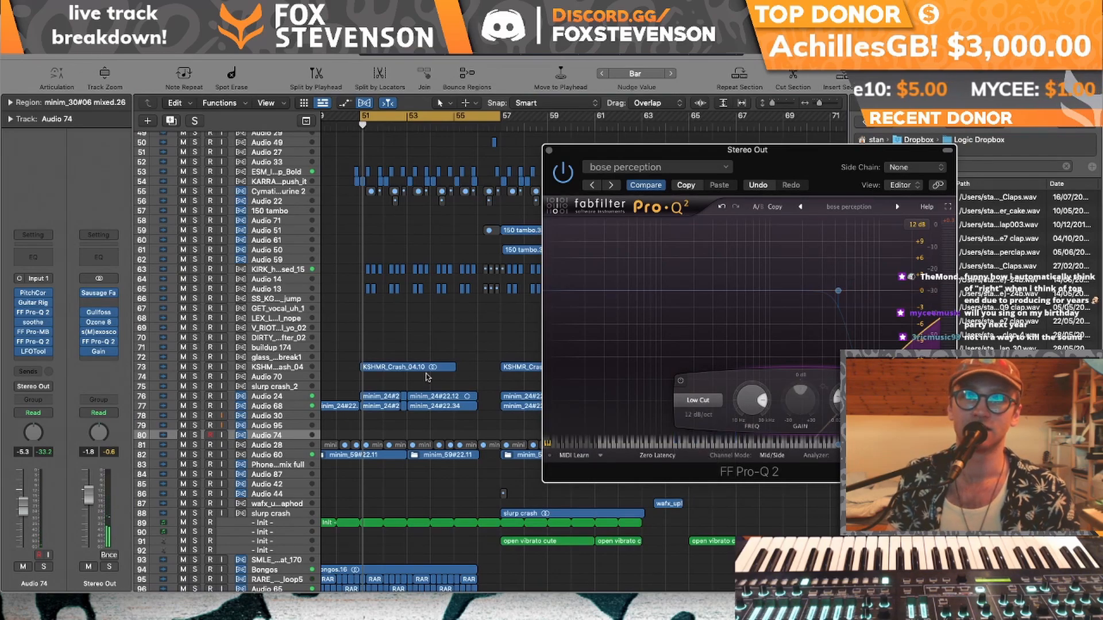
scroll(426, 377, "down", 10)
left_click(183, 269)
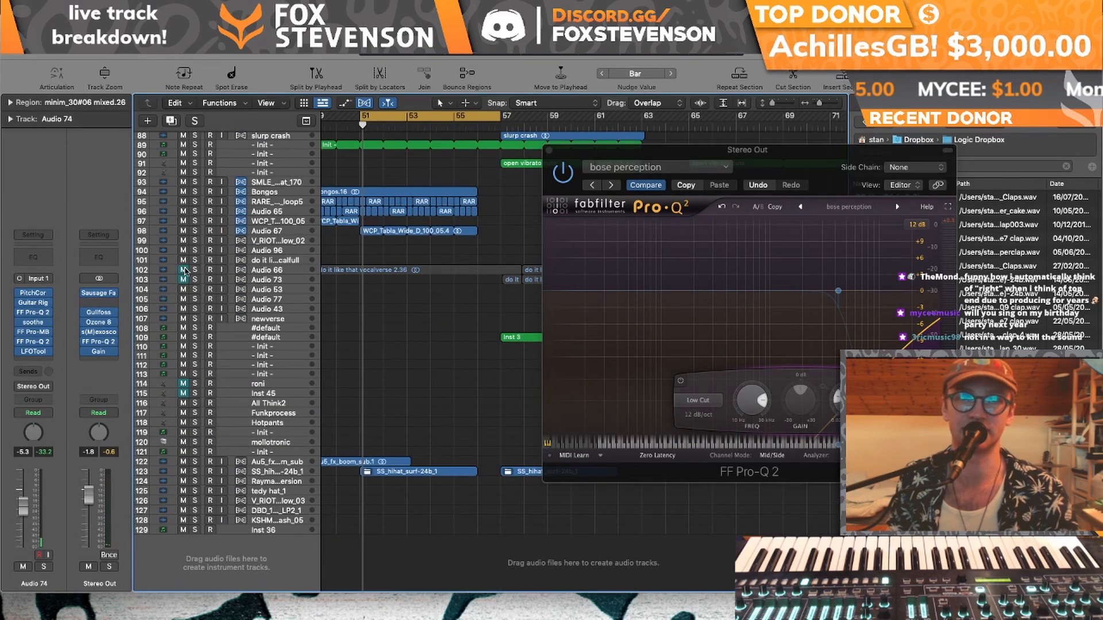
key("space")
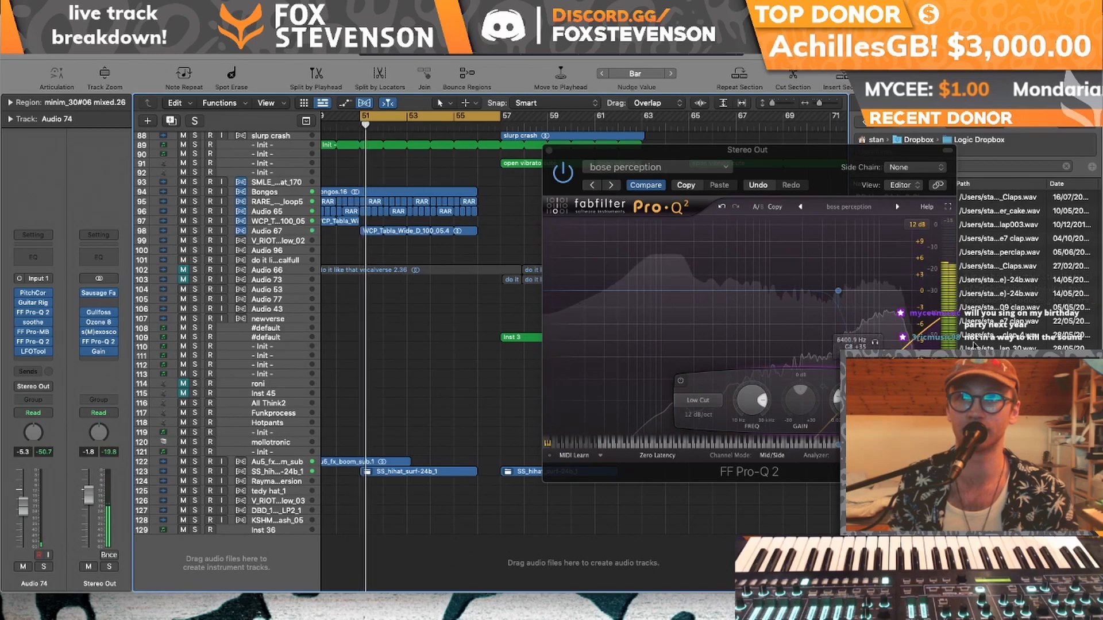
left_click(858, 348)
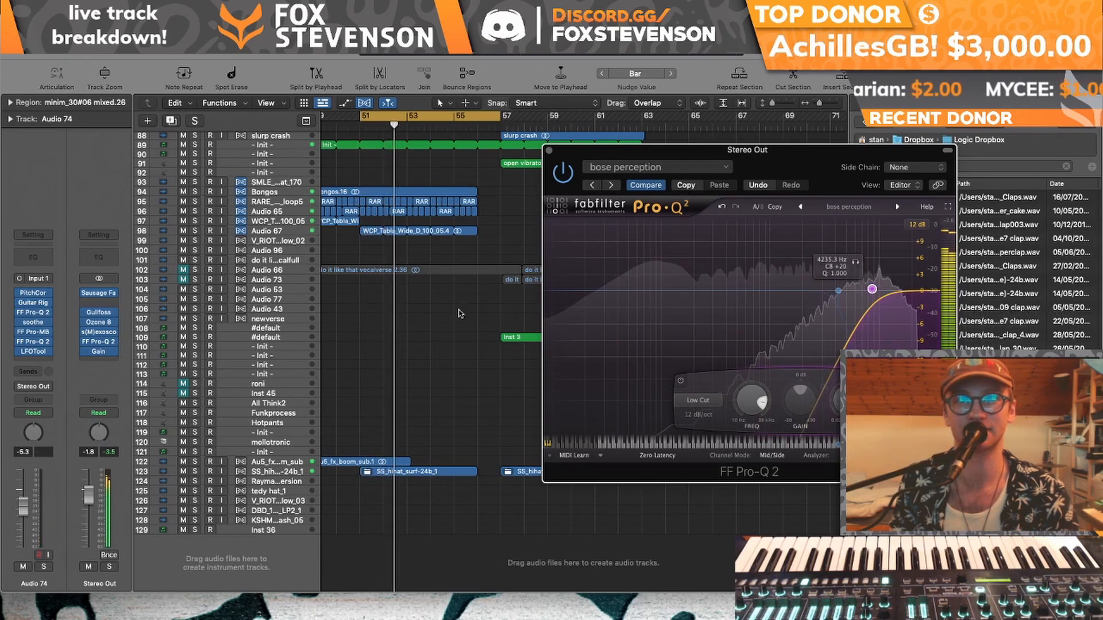
- Lower the Stereo Out EQ's low cut to about 186 Hz and add a 24 dB/oct high cut at about 2668 Hz
scroll(459, 313, "up", 10)
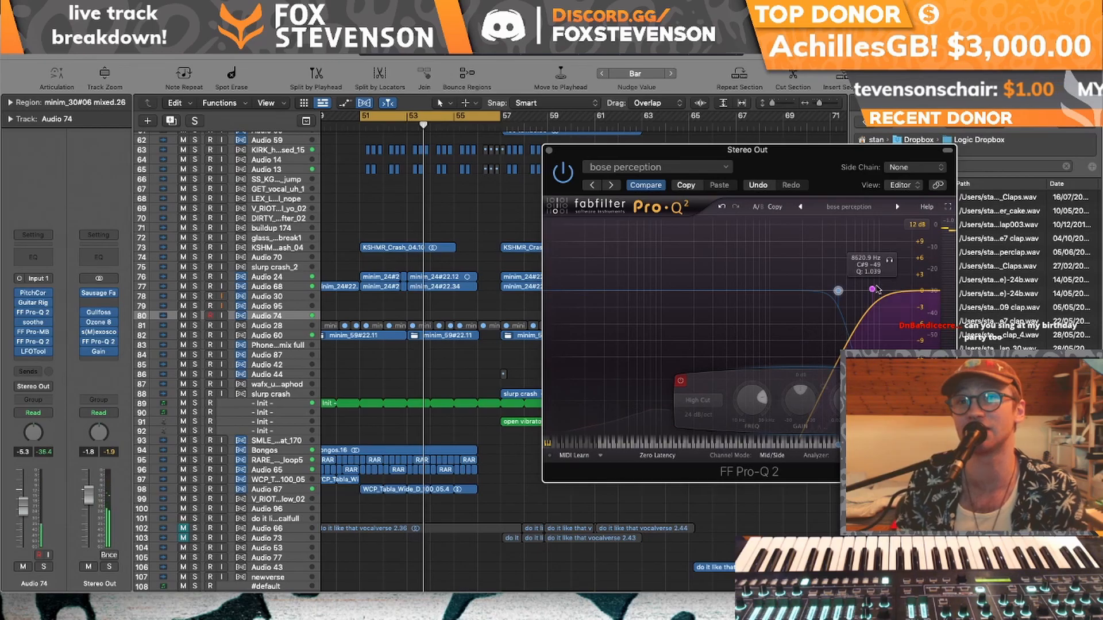
left_click_drag(874, 289, 631, 287)
left_click_drag(936, 291, 828, 299)
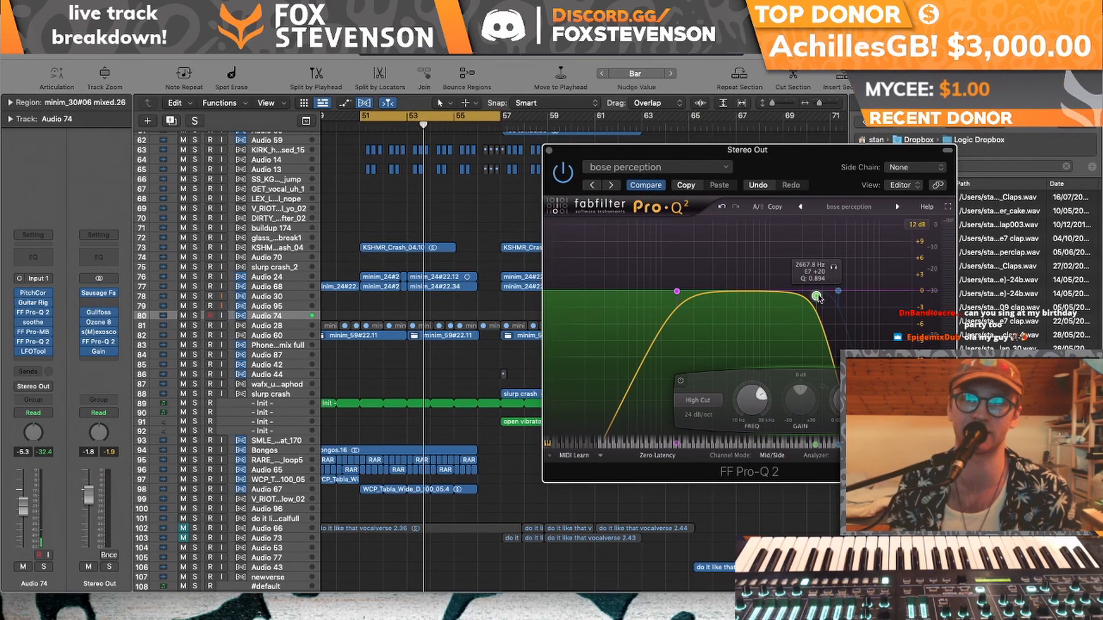
left_click_drag(676, 291, 689, 289)
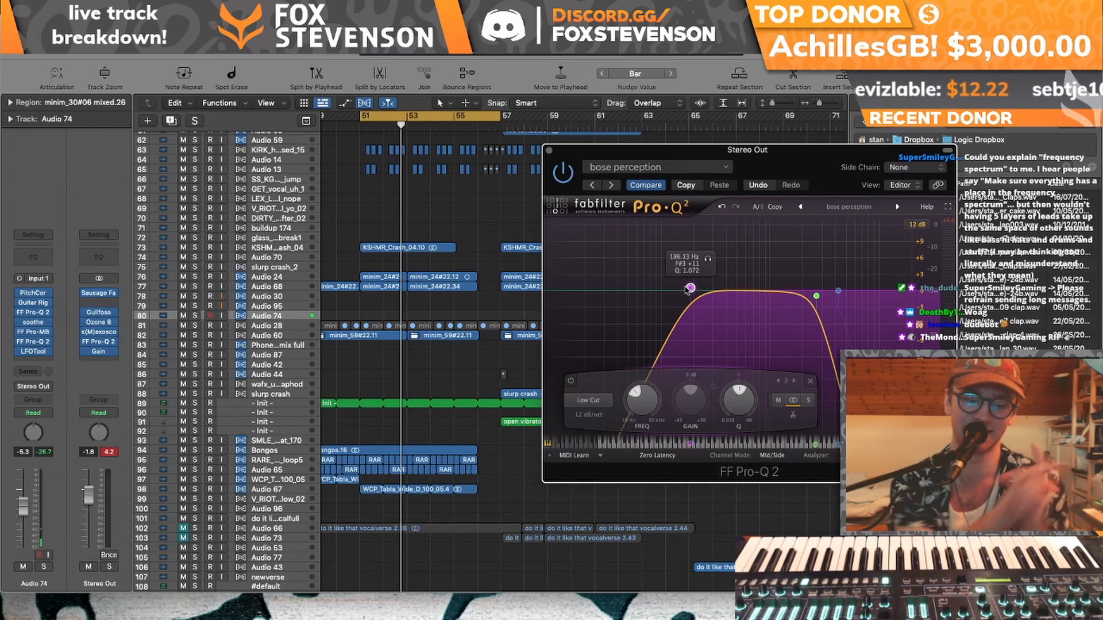
- Play the isolated mid range, raise the high cut frequency slightly, and delete the low cut band
key("space")
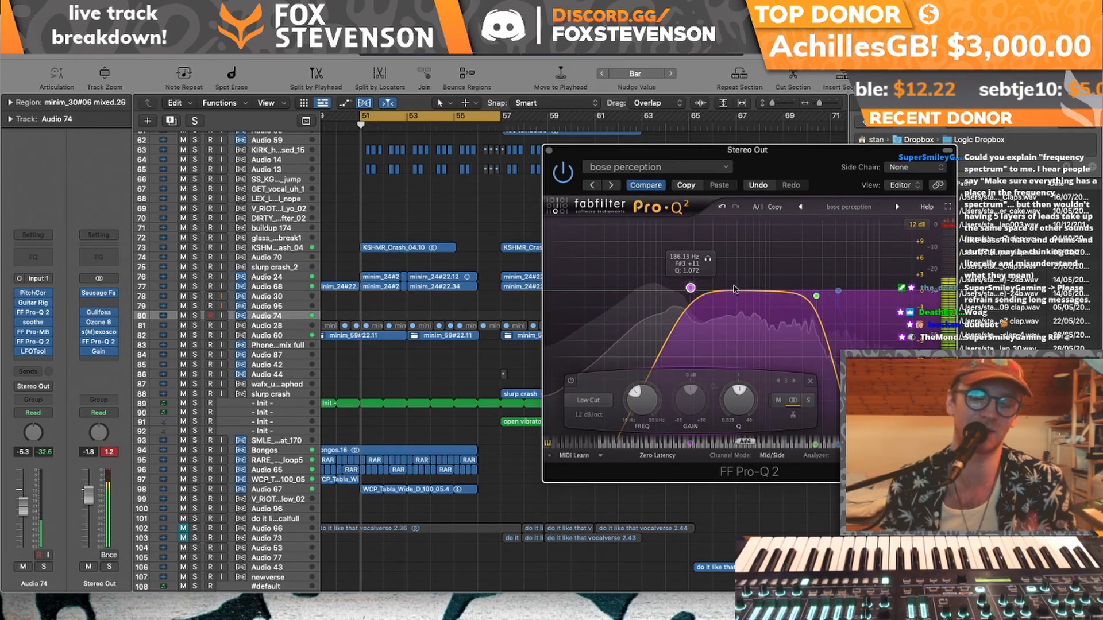
left_click(815, 297)
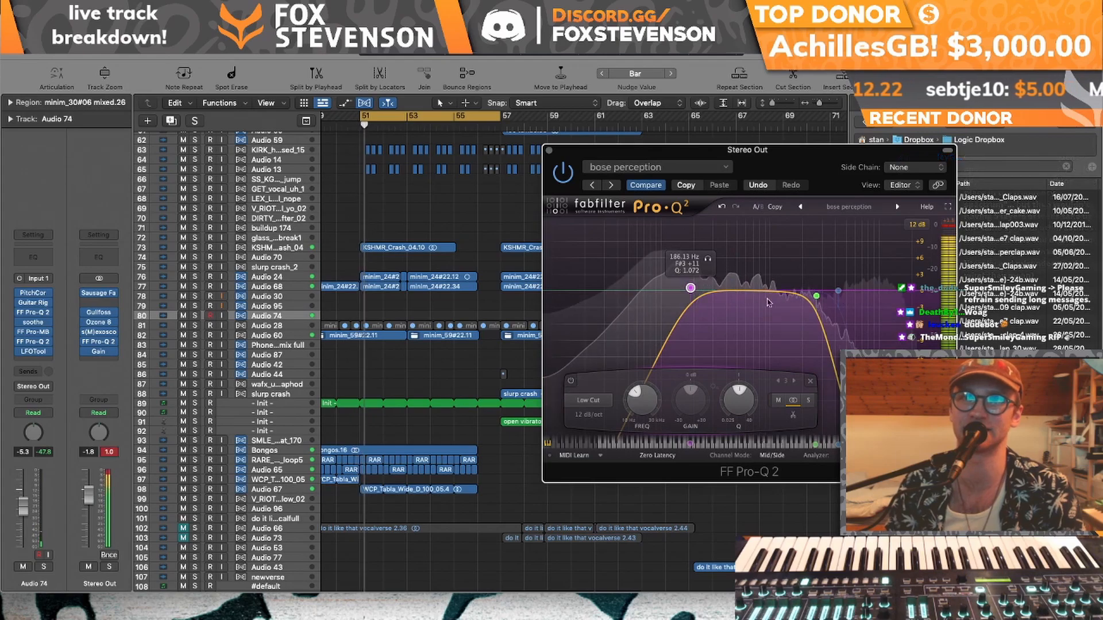
left_click_drag(816, 296, 837, 297)
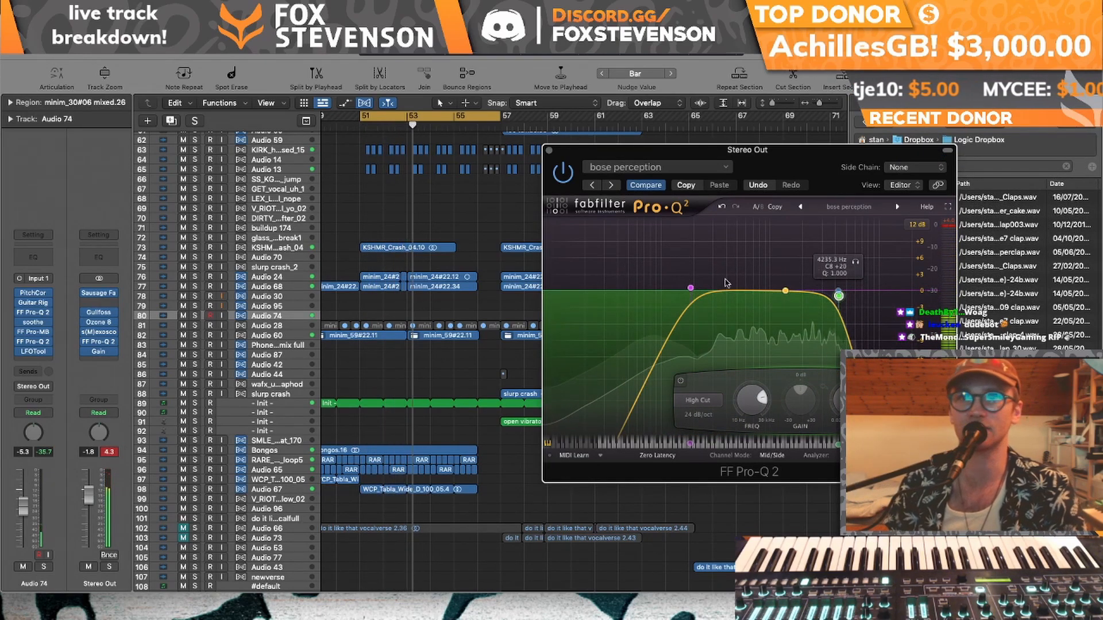
left_click(691, 288)
left_click(813, 381)
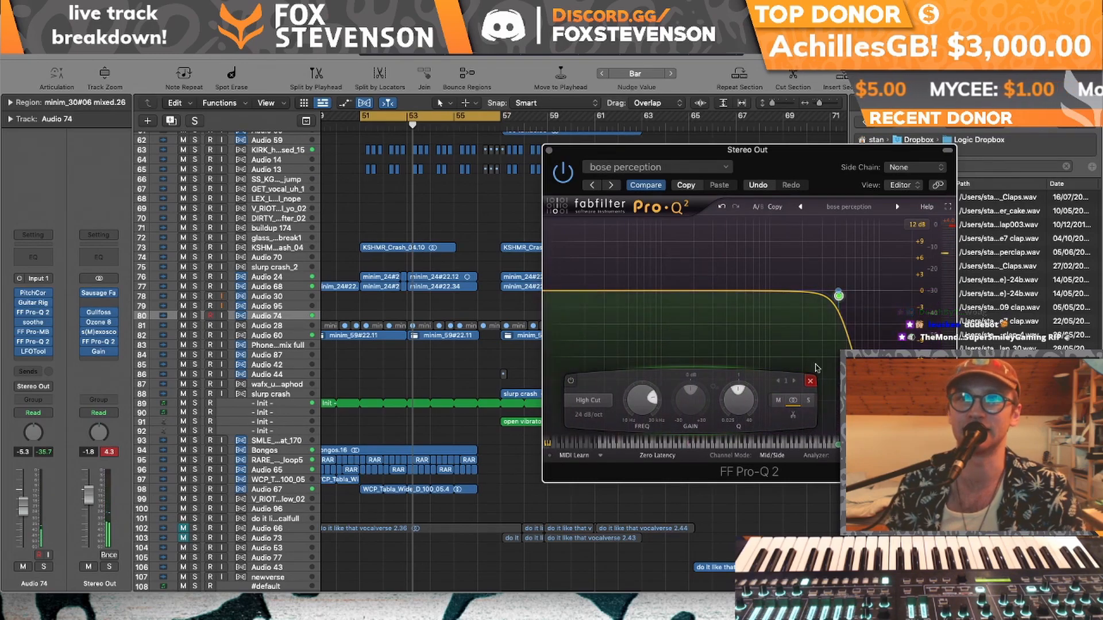
- During playback, lower the high cut to about 3666 Hz and add a new 24 dB/oct low cut in the low mids
key("space")
left_click_drag(839, 296, 832, 292)
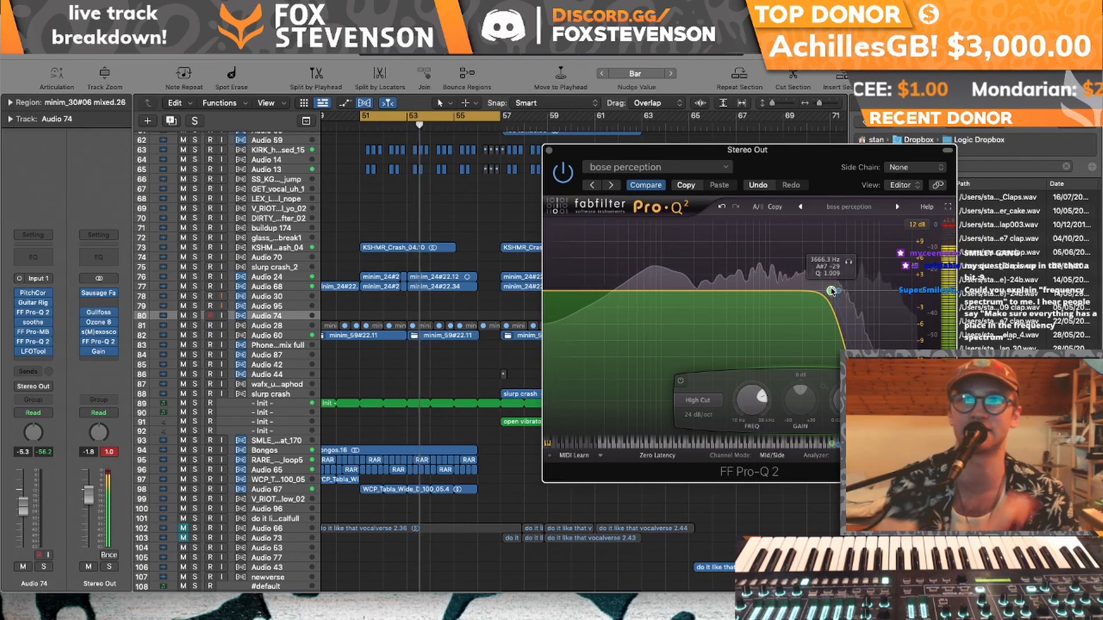
double_click(695, 292)
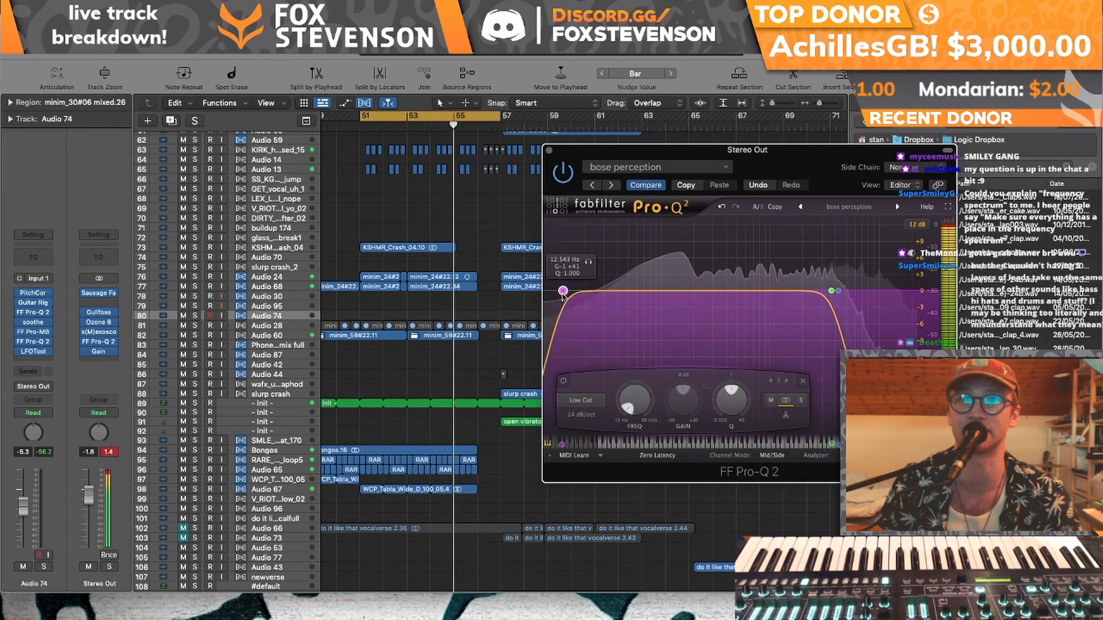
left_click_drag(695, 293, 697, 293)
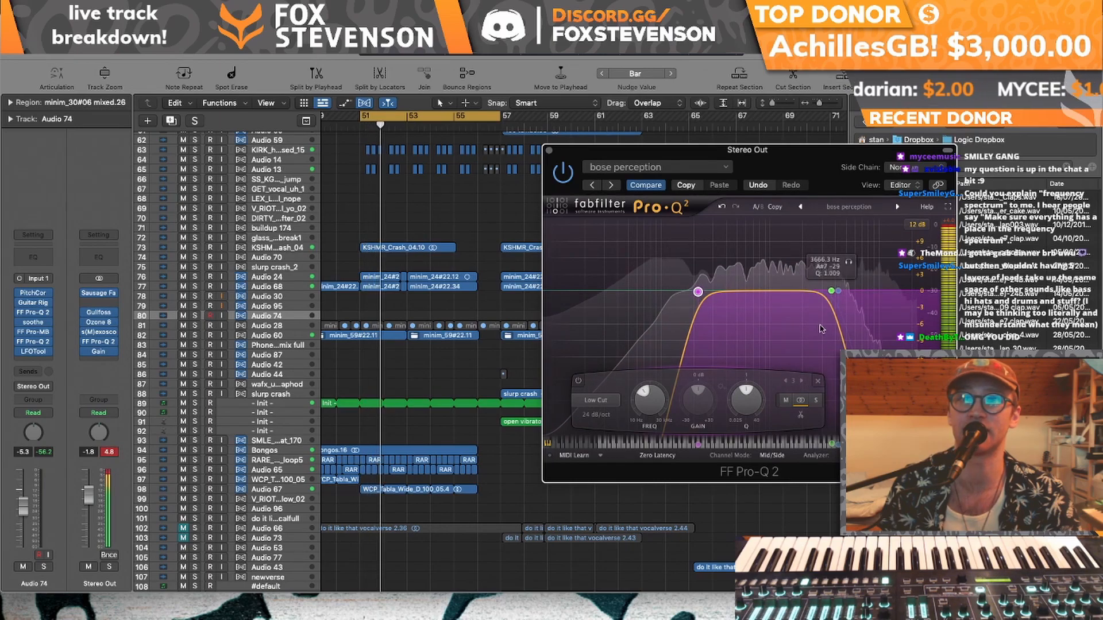
- Bypass the low cut band and lower the high cut to about 128 Hz to isolate the low end
left_click(578, 381)
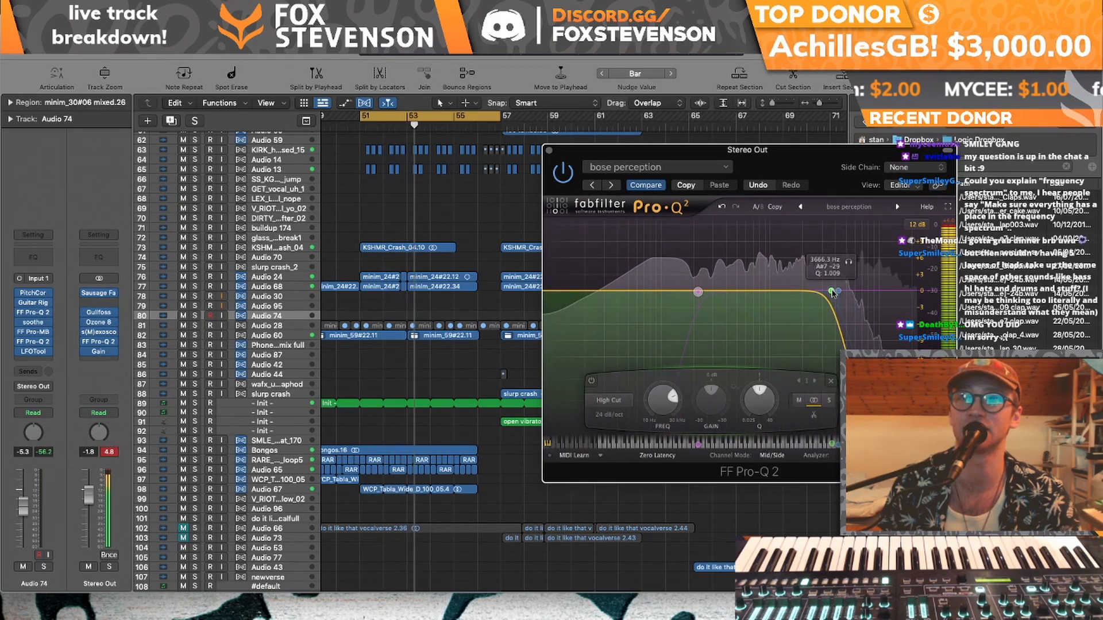
left_click(673, 292)
scroll(673, 292, "up", 1)
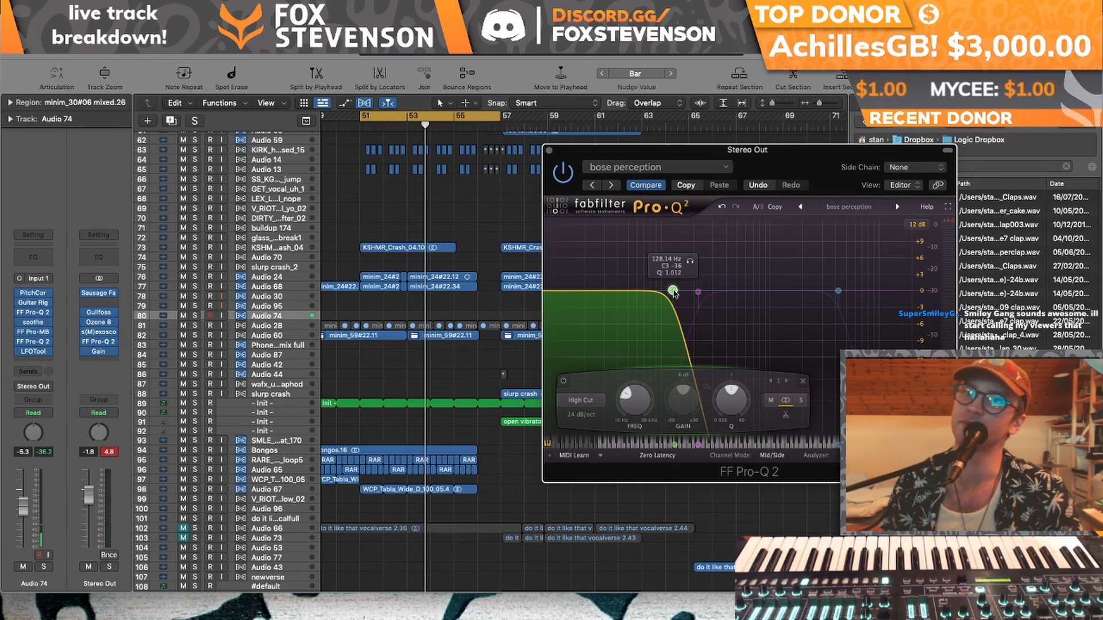
- Delete the high cut band, close the Stereo Out EQ, and select the Inst 36 track
left_click(802, 381)
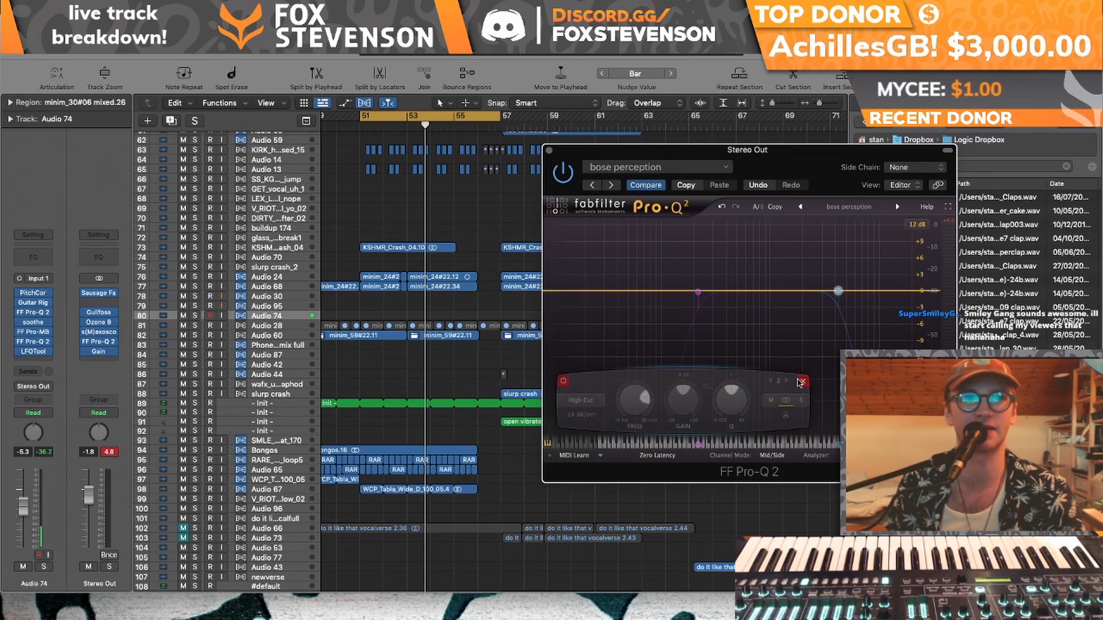
left_click(547, 150)
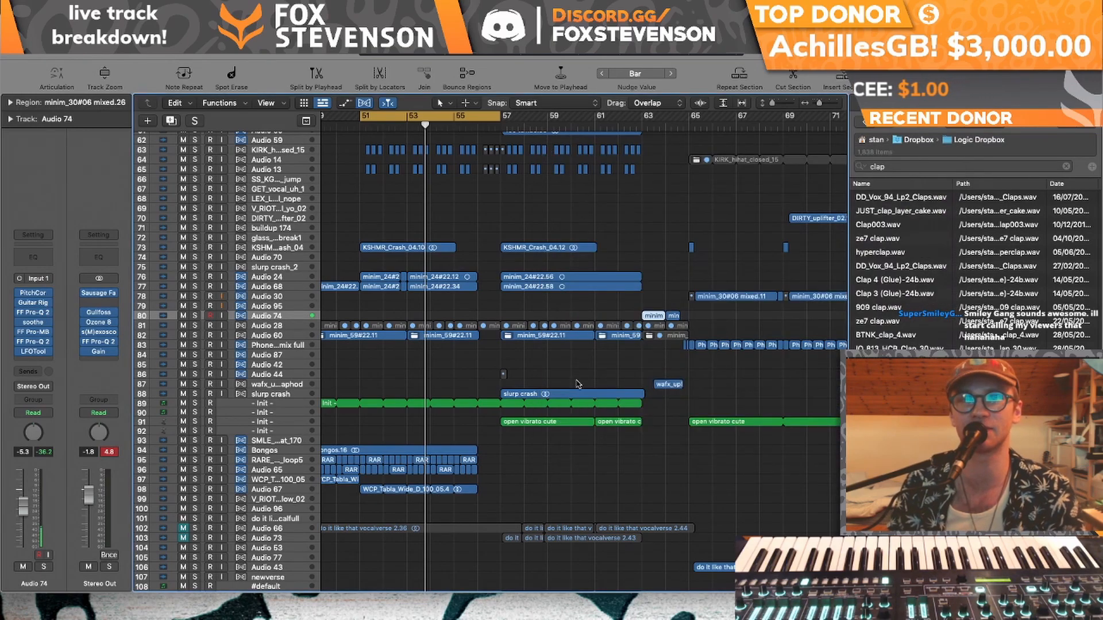
scroll(578, 384, "down", 10)
left_click(264, 532)
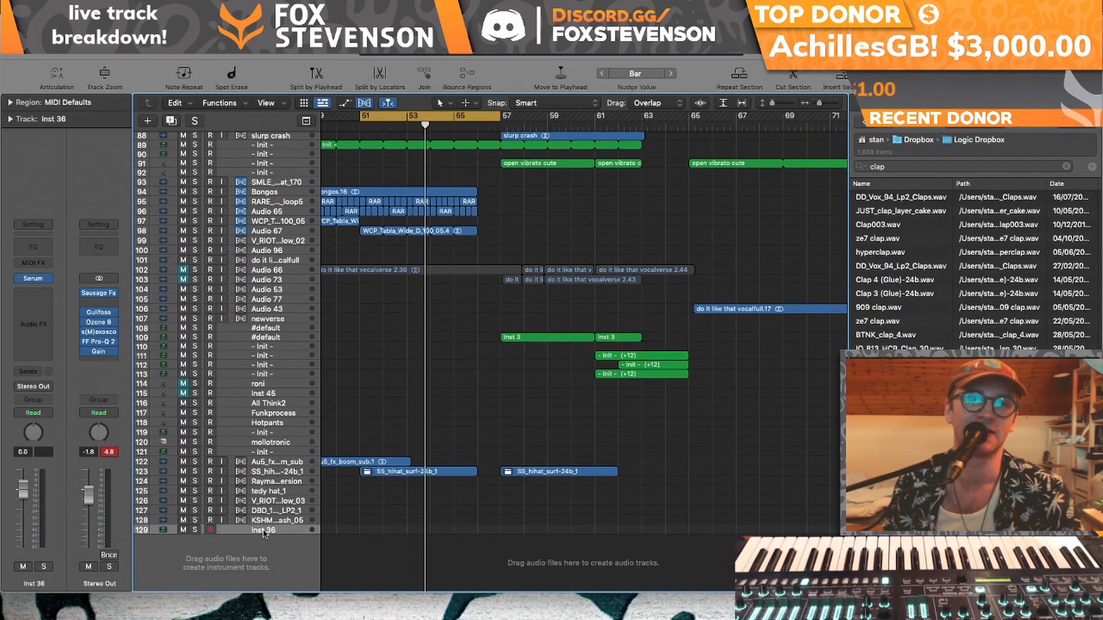
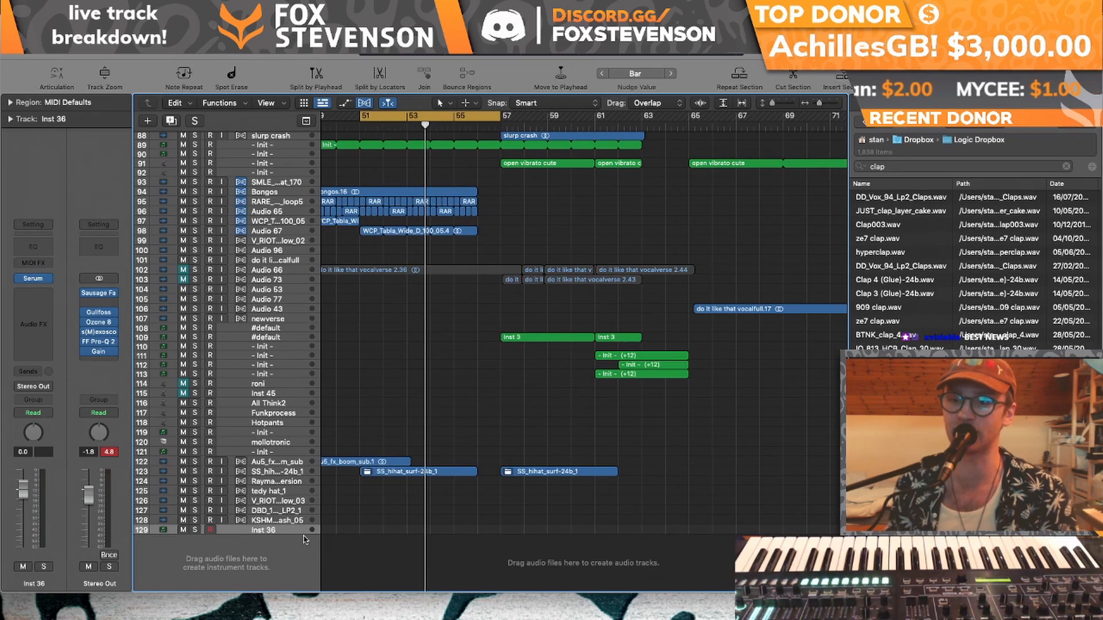
- Turn off the cycle range and play the arrangement from bar 9
left_click(456, 117)
key("Return")
key("space")
left_click_drag(818, 104, 811, 102)
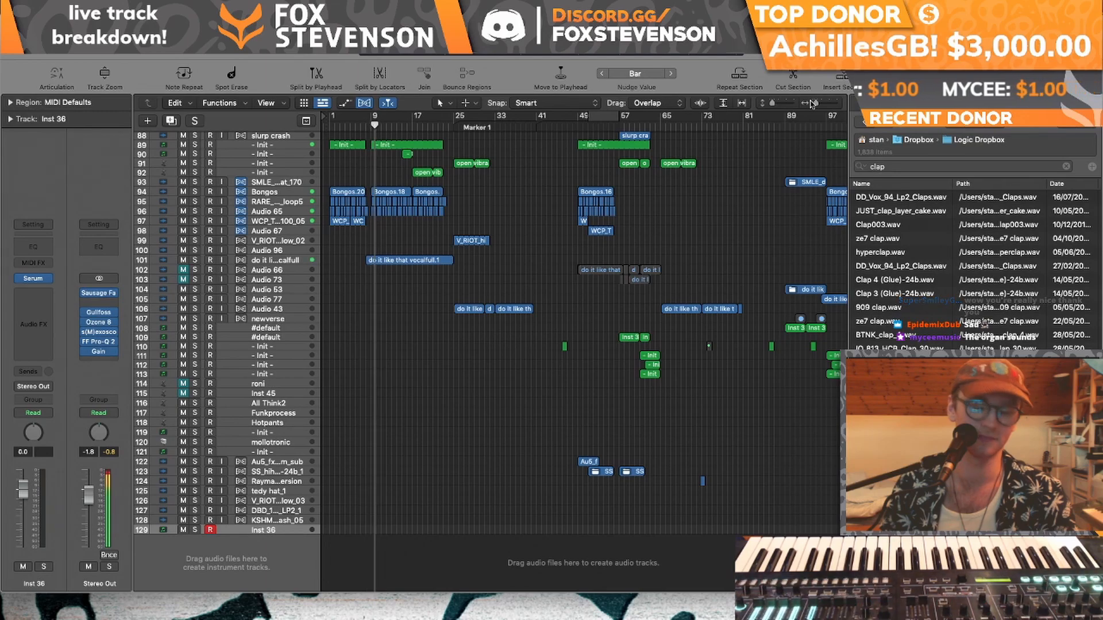
scroll(785, 120, "up", 20)
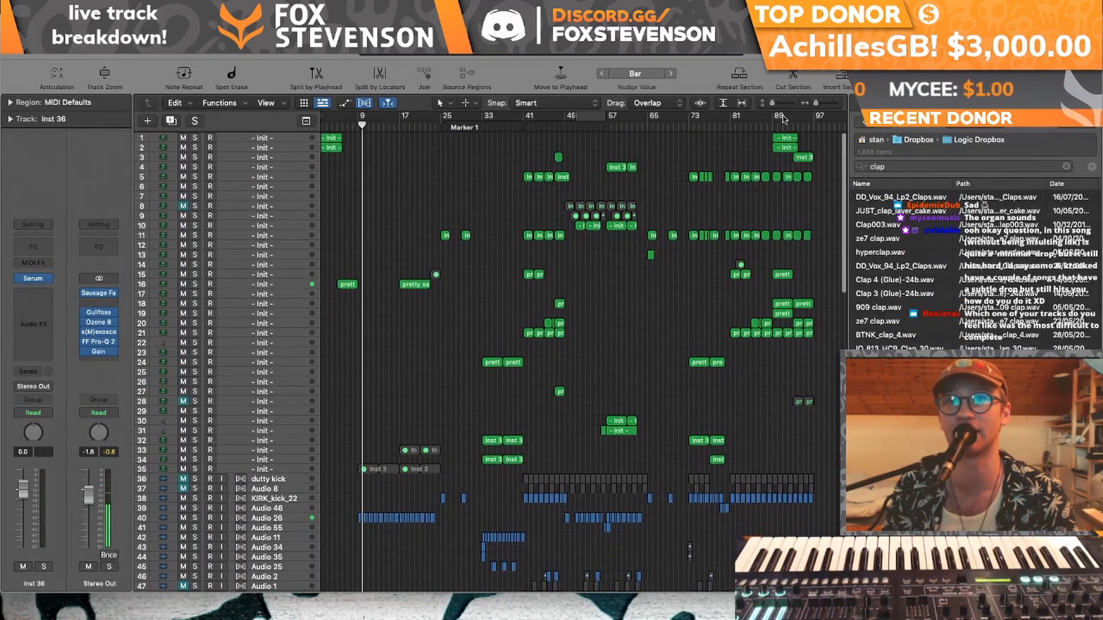
- Set the cycle range to bars 115–122 at Marker 4 and audition the section
left_click_drag(758, 117, 814, 116)
key("space")
key("space")
left_click(835, 104)
left_click(835, 103)
left_click(837, 107)
scroll(751, 193, "right", 20)
left_click_drag(376, 117, 644, 117)
key("space")
key("space")
- Solo track 3 after briefly auditioning track 4, and set the cycle range to bars 117–121
left_click(195, 166)
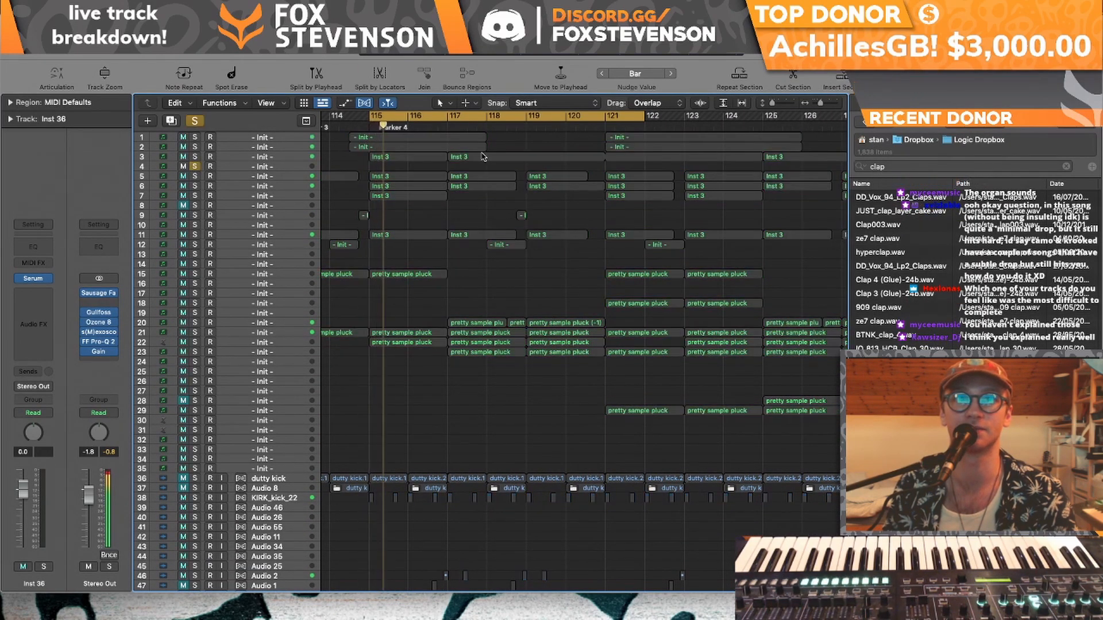
left_click(195, 157)
left_click(195, 166)
left_click(451, 117)
left_click_drag(451, 117, 604, 116)
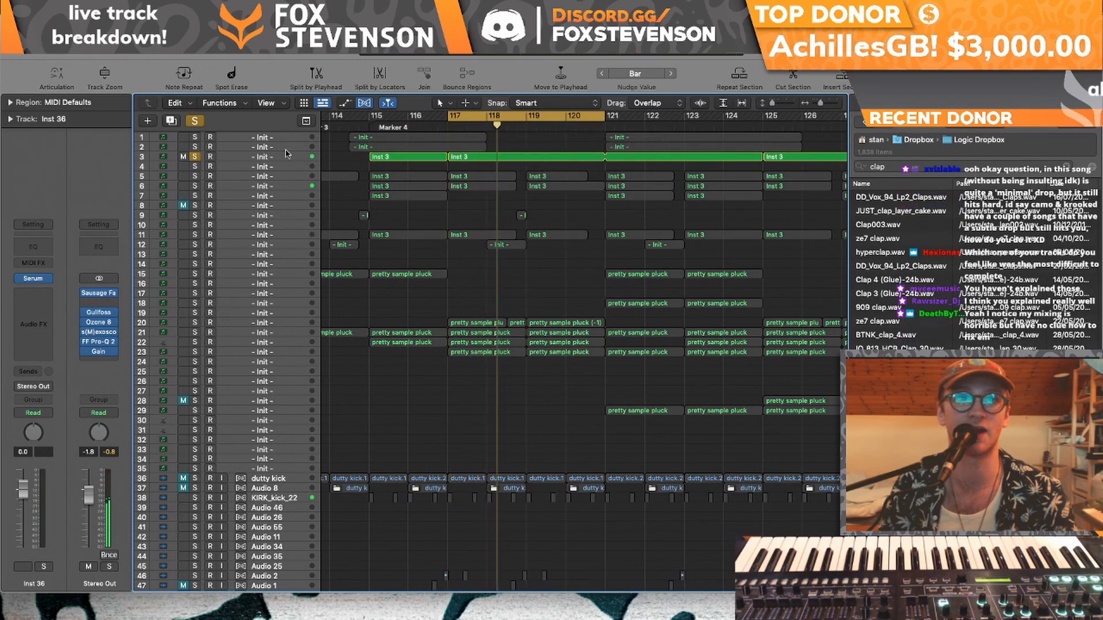
- Open track 3's Serum, switch off oscillator A to hear oscillator B alone, and stop playback
left_click(287, 155)
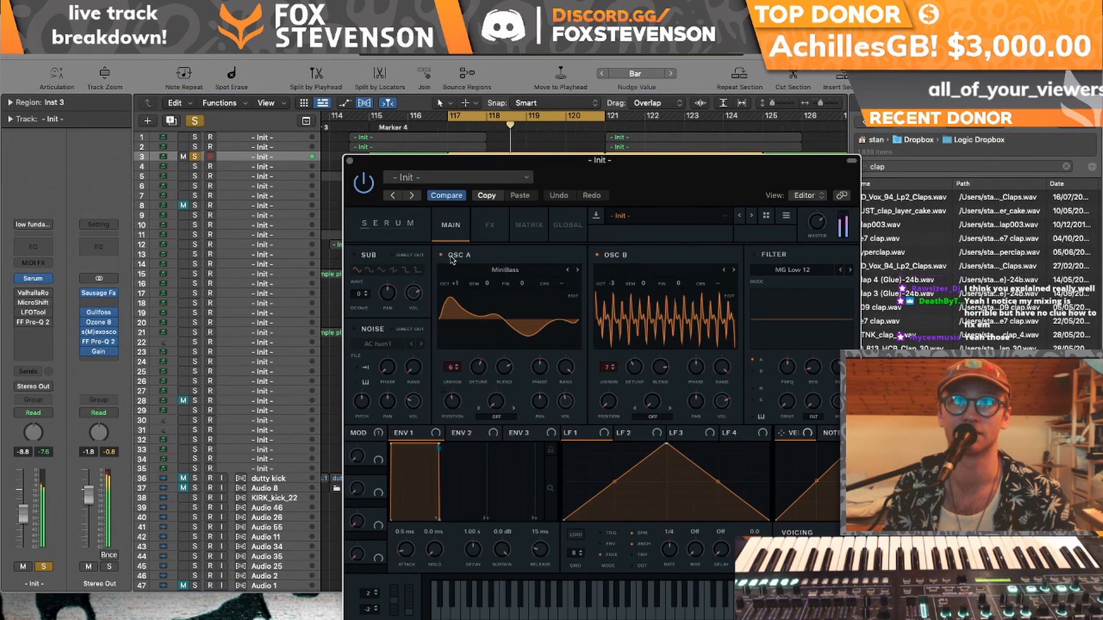
right_click(451, 257)
left_click(451, 257)
left_click(442, 255)
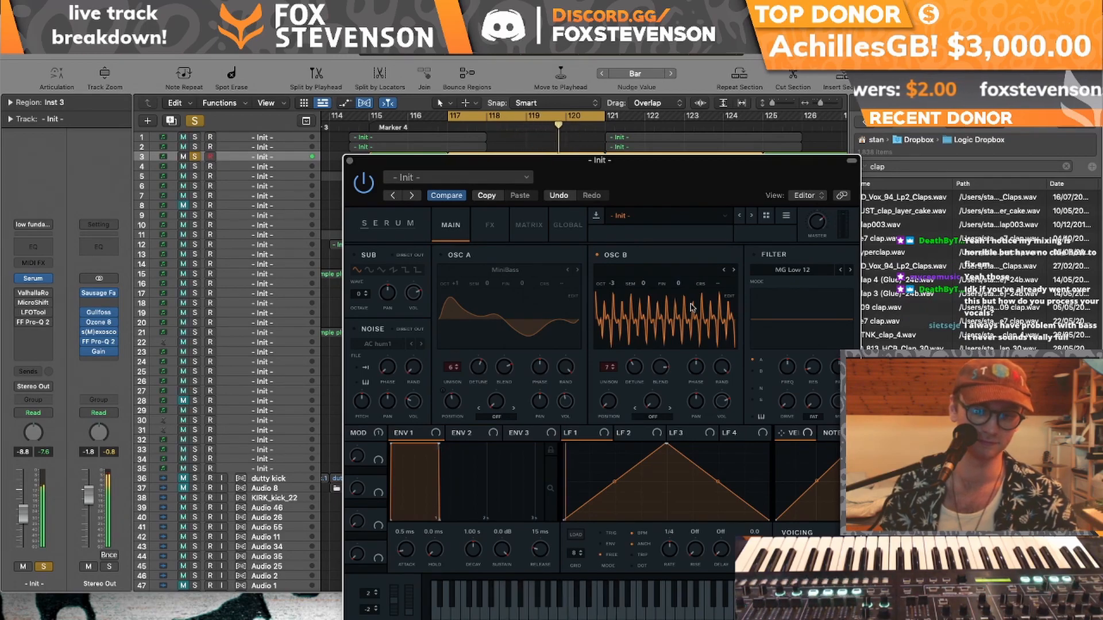
key("space")
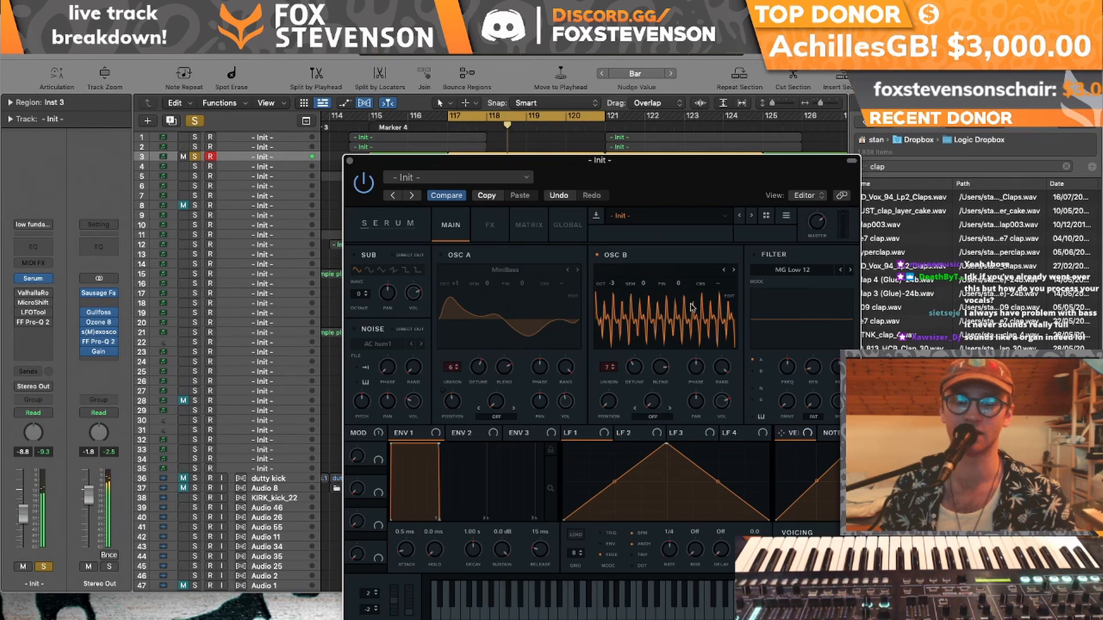
- Move the Serum window higher so it fits on screen and open oscillator B's wavetable editor
left_click_drag(718, 185, 732, 96)
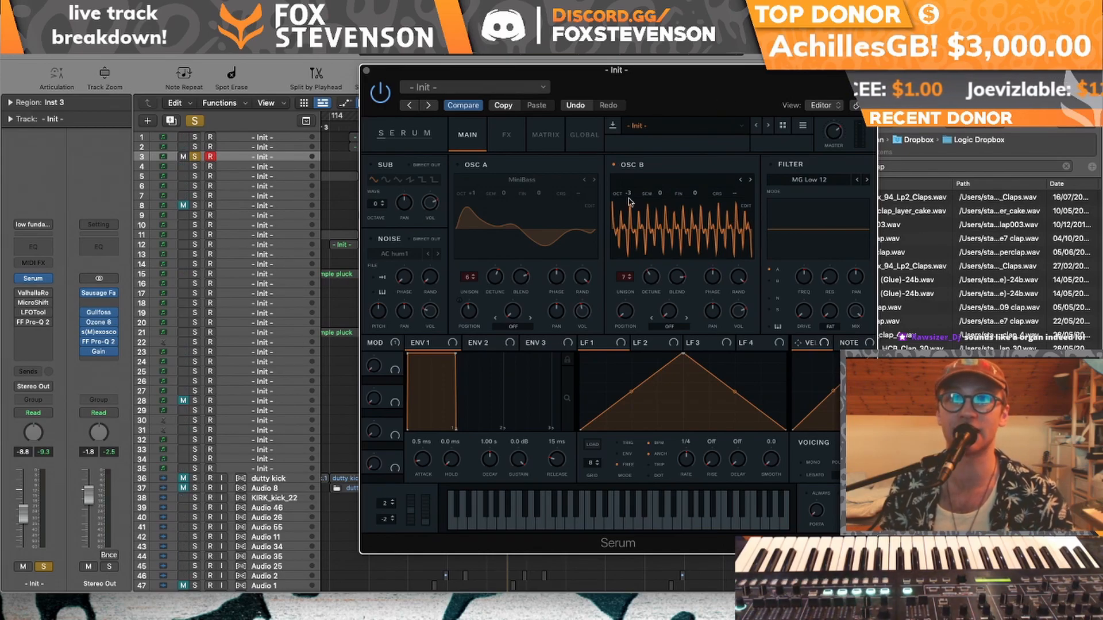
left_click(745, 205)
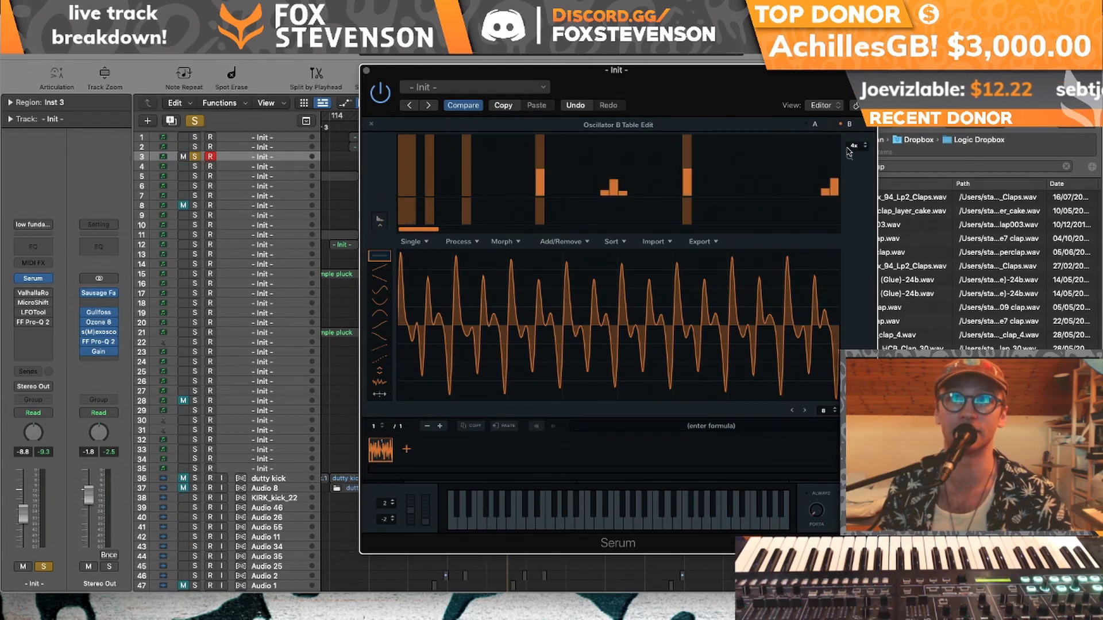
- Zoom oscillator B's harmonic view out to 2x, erase the small side harmonics around the peaks, start playback and close the wavetable editor
left_click_drag(853, 161, 856, 181)
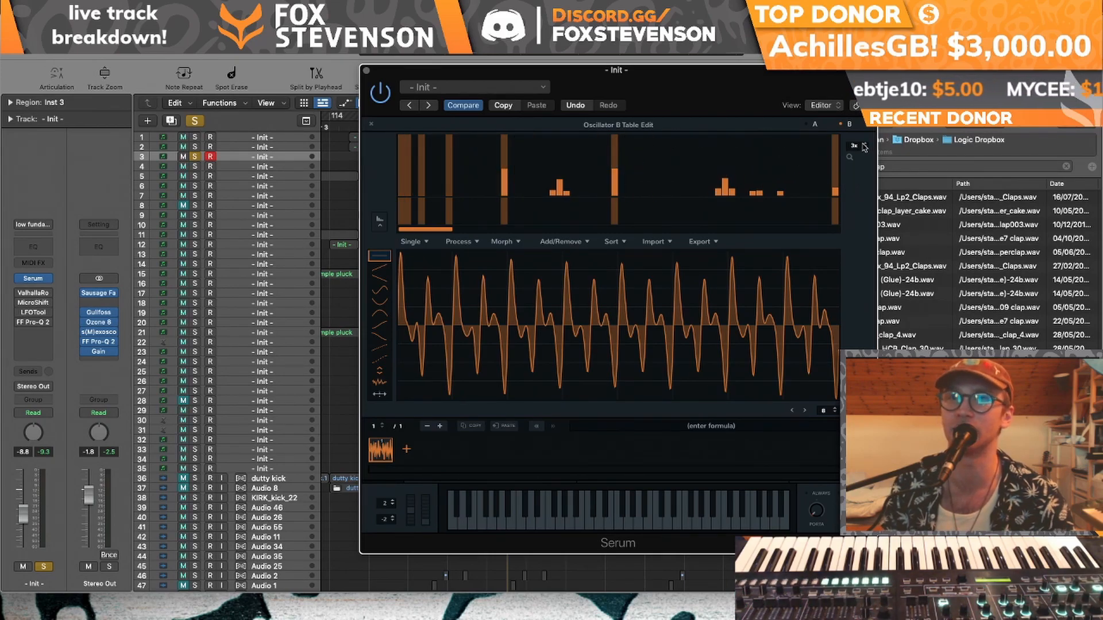
left_click_drag(865, 147, 863, 159)
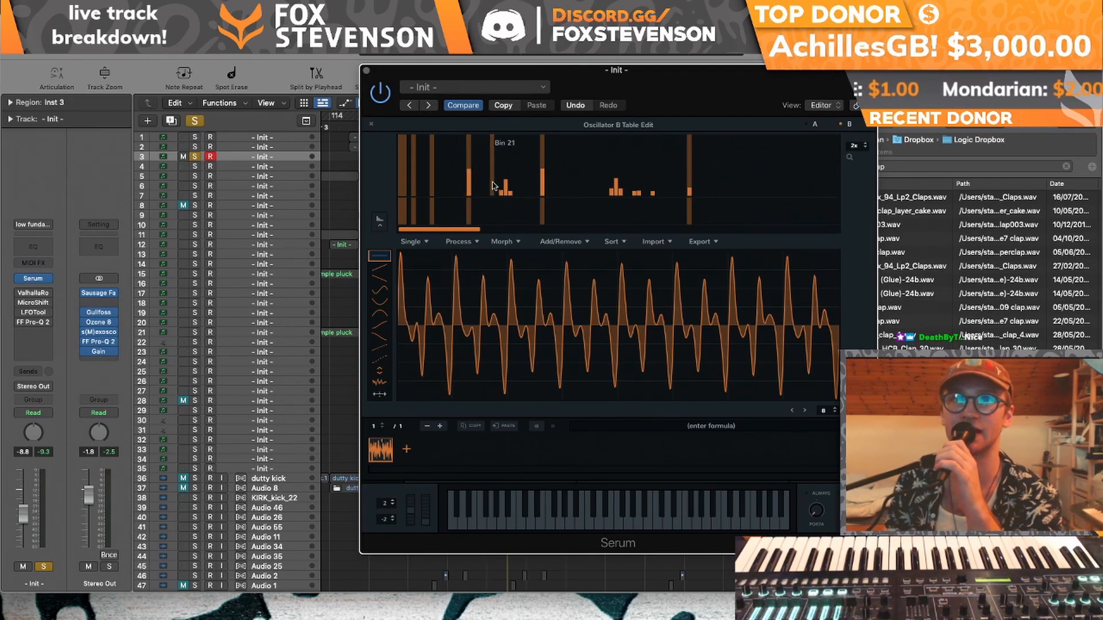
left_click_drag(500, 194, 509, 202)
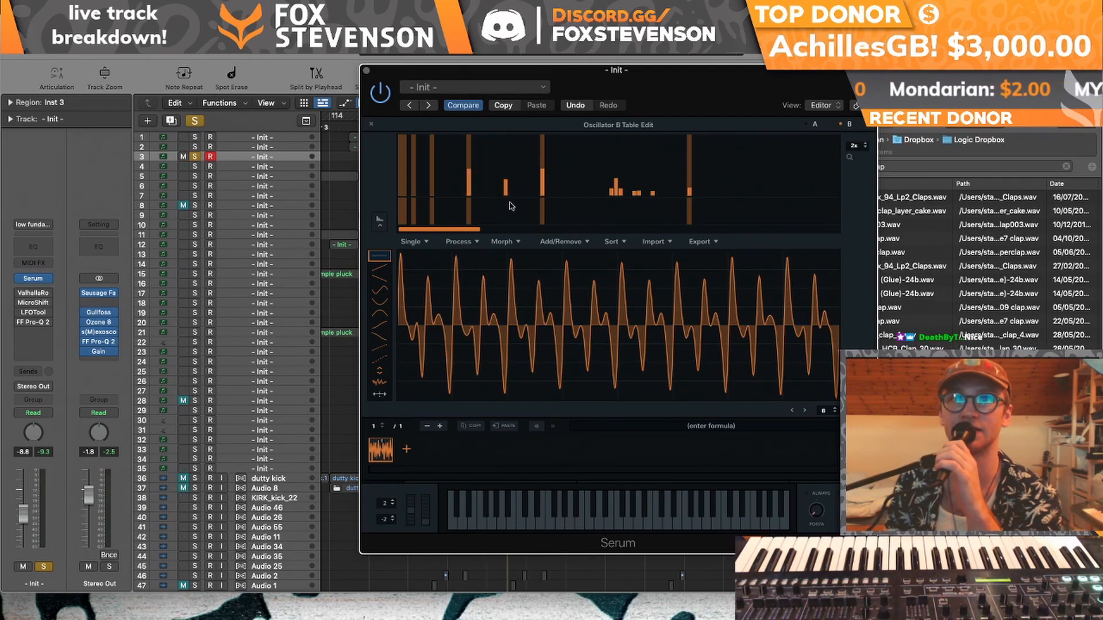
left_click_drag(607, 193, 610, 206)
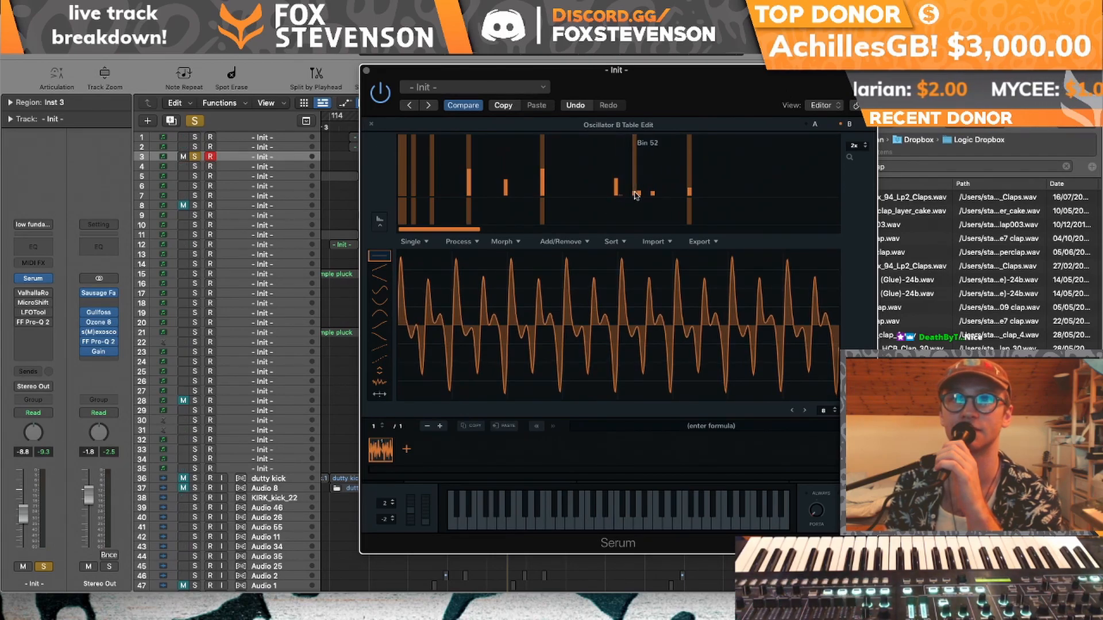
left_click_drag(635, 195, 637, 200)
key("space")
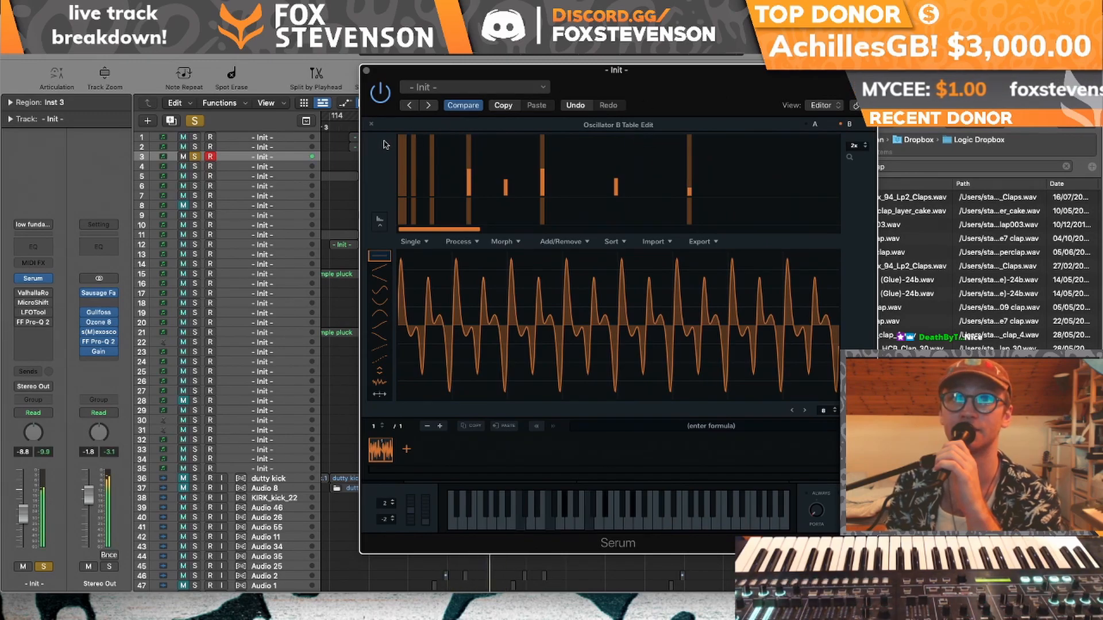
left_click(371, 125)
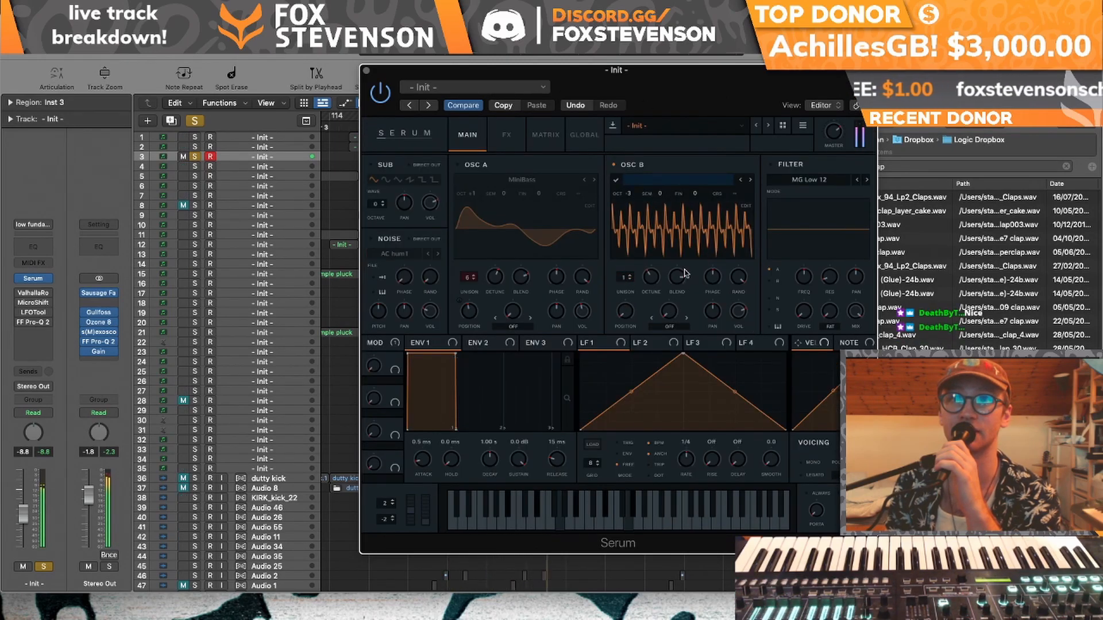
- Reopen oscillator B's wavetable editor, draw small side harmonics around the main peaks, including bin 48, and close the editor
left_click(746, 208)
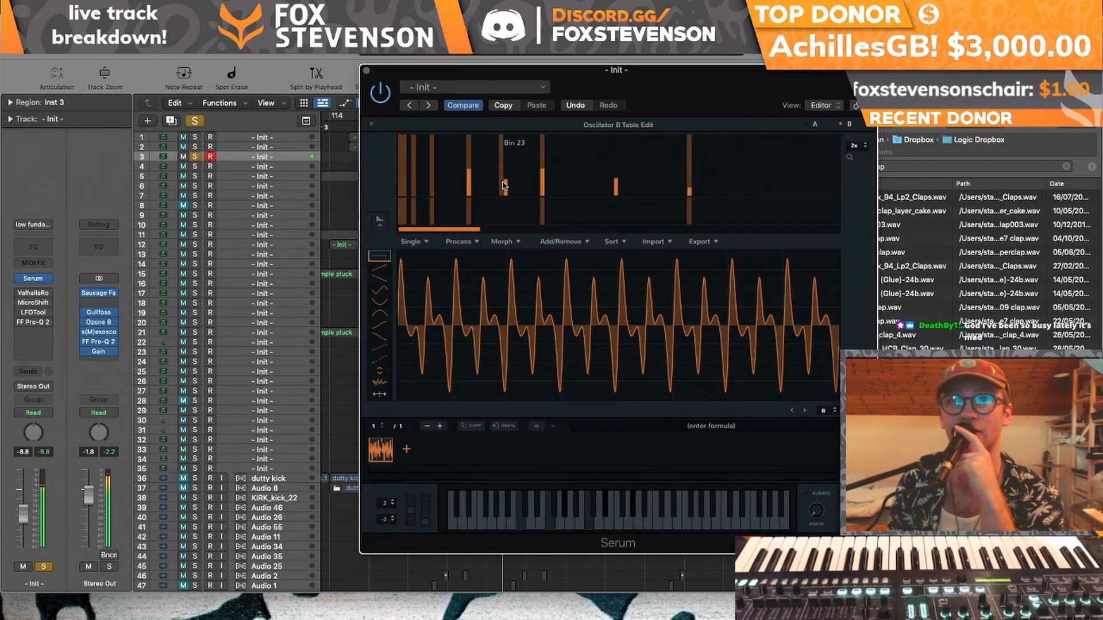
left_click_drag(506, 182, 506, 176)
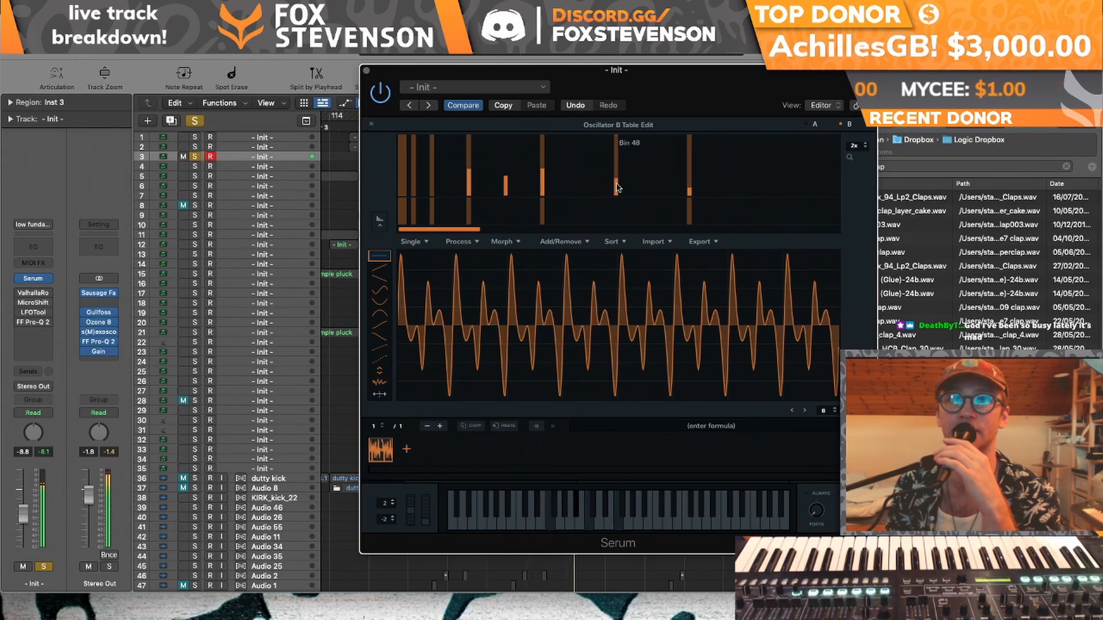
left_click(507, 190)
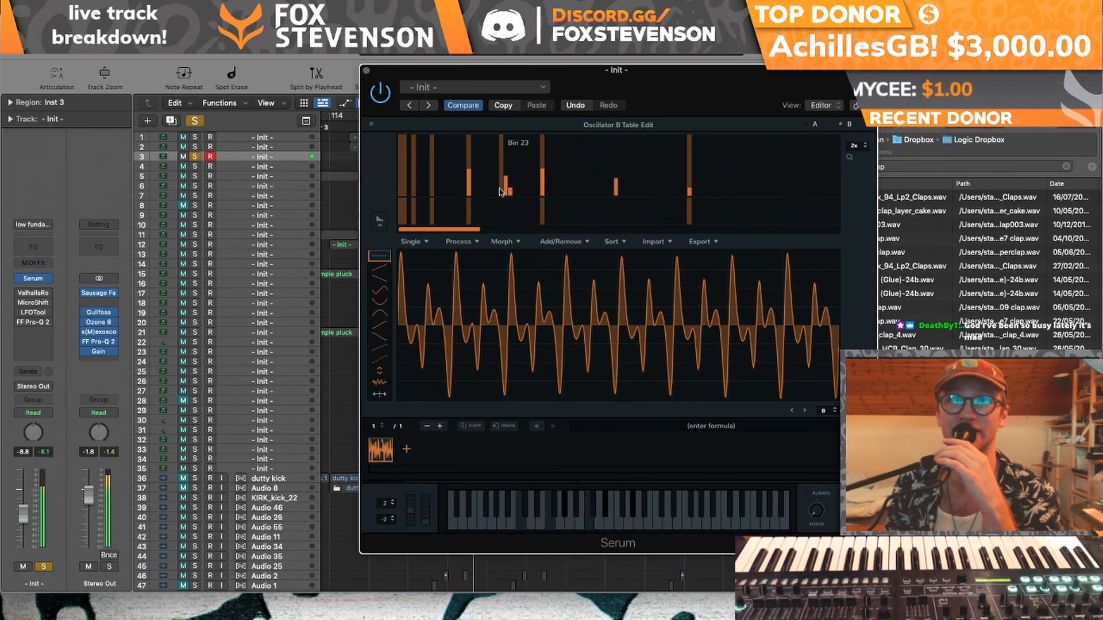
left_click(400, 141)
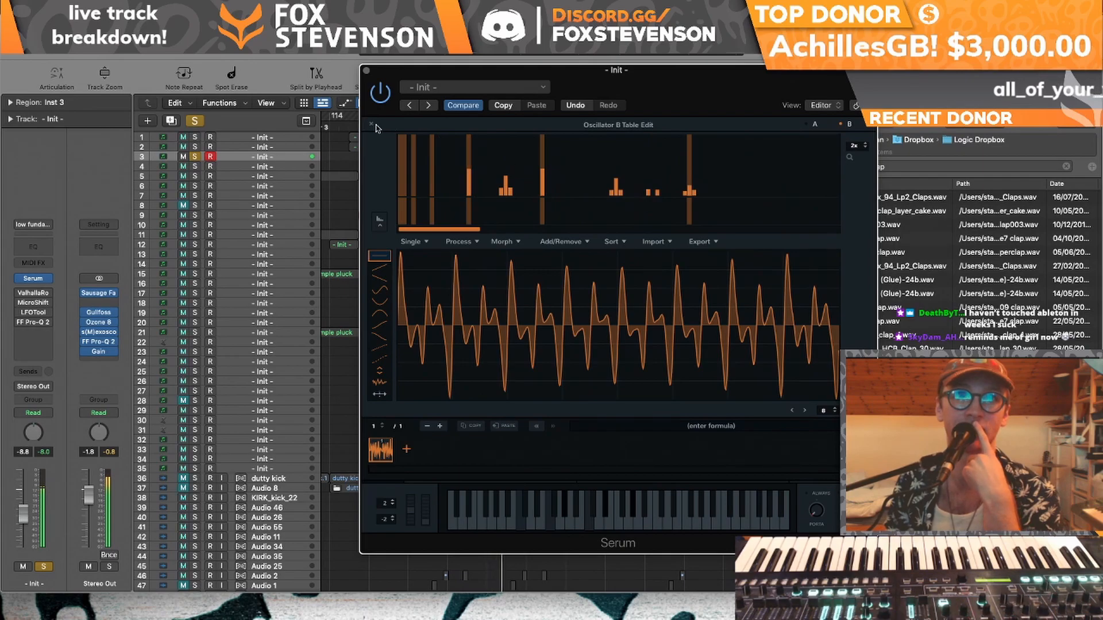
left_click(372, 125)
- Raise oscillator B's unison and switch oscillator A back on, briefly auditioning it without oscillator B
left_click_drag(627, 243, 627, 219)
left_click(657, 274)
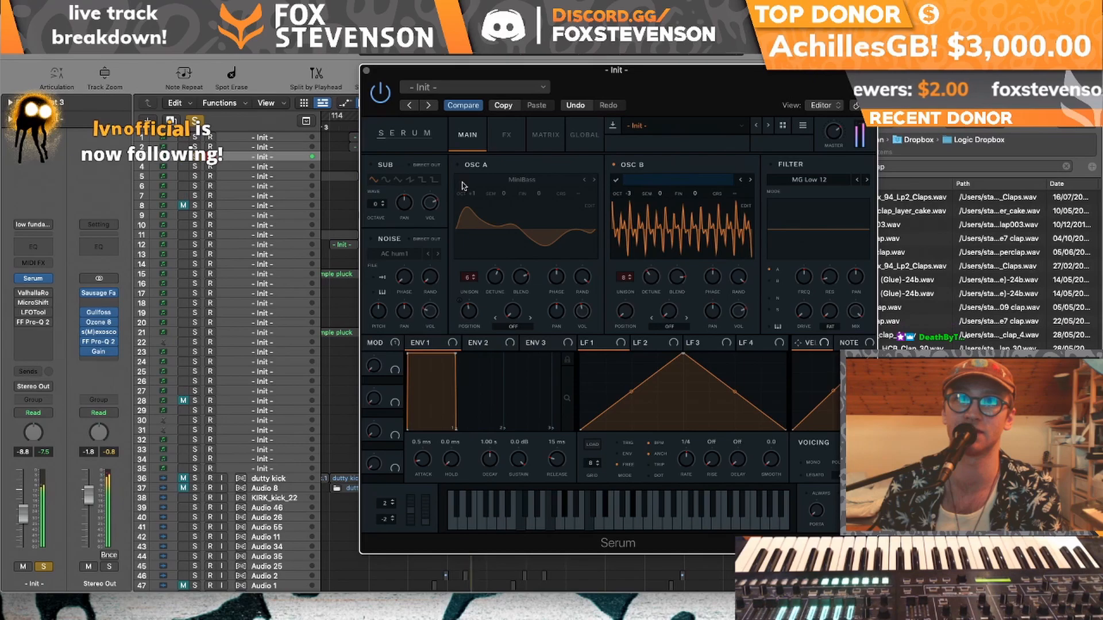
left_click(458, 165)
left_click(614, 165)
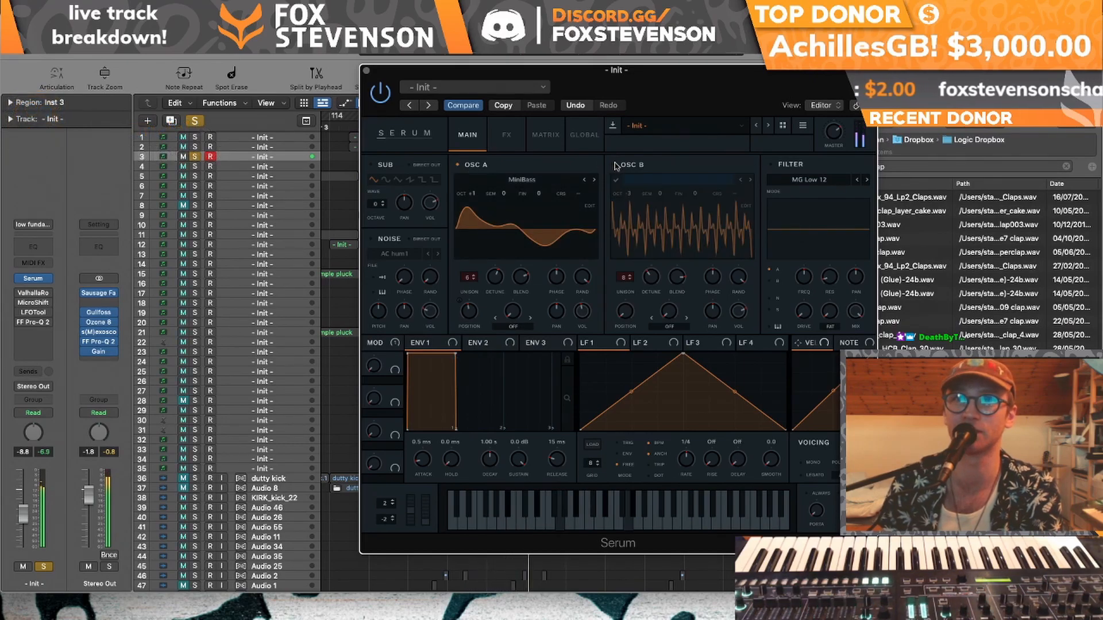
left_click(614, 165)
left_click_drag(495, 278, 487, 313)
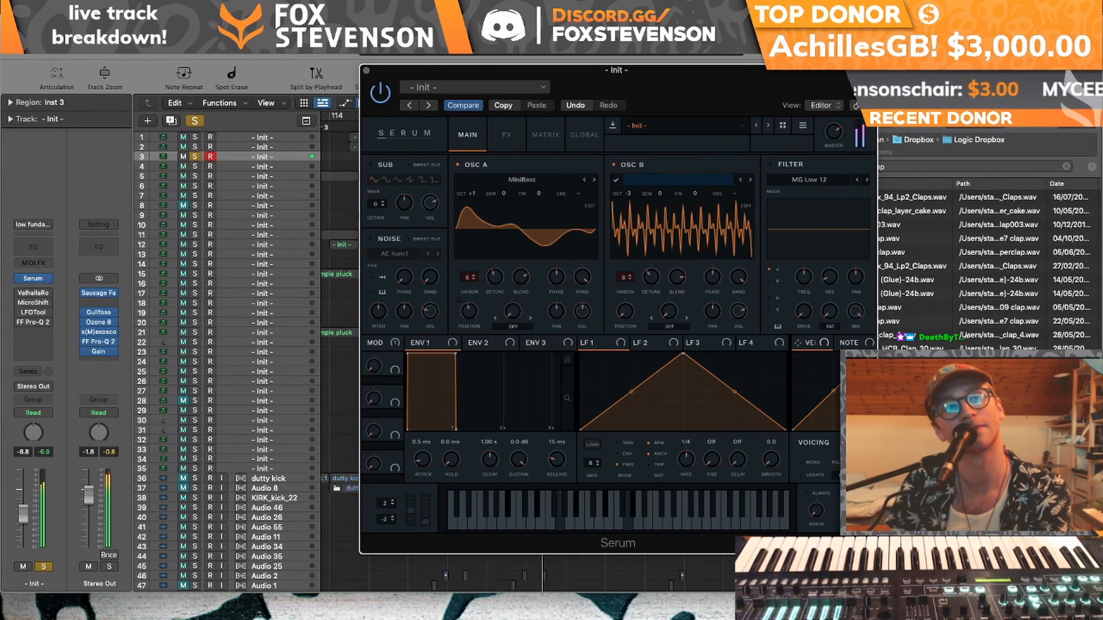
- Enable track 3's MicroShift, LFOTool and FF Pro-Q 2 inserts, then close all plug-in windows and unsolo the track
left_click(37, 313)
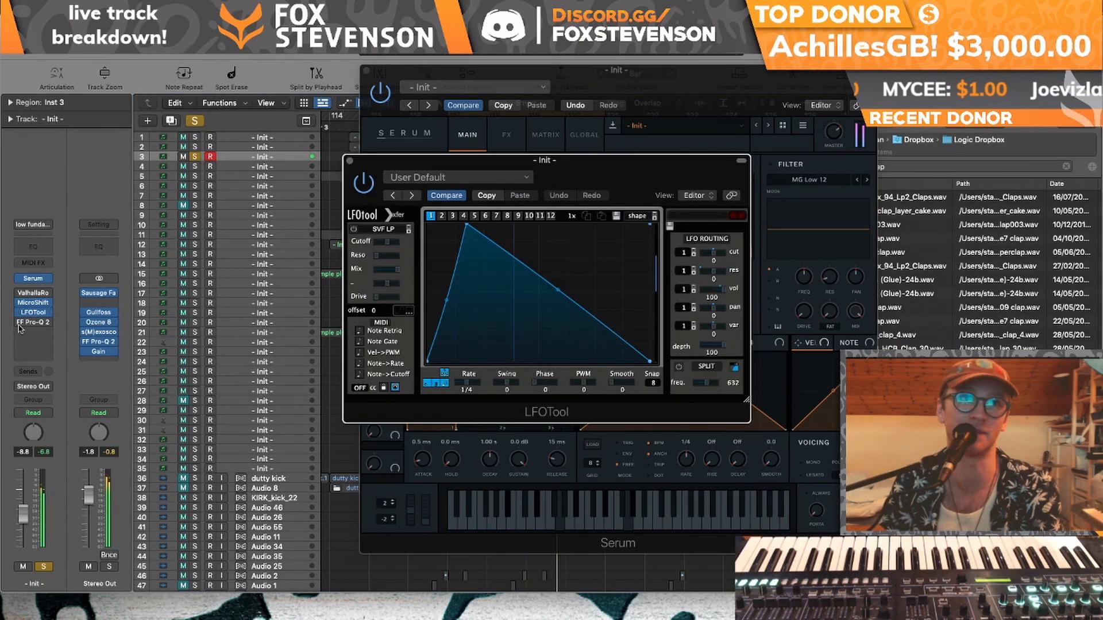
left_click(35, 322)
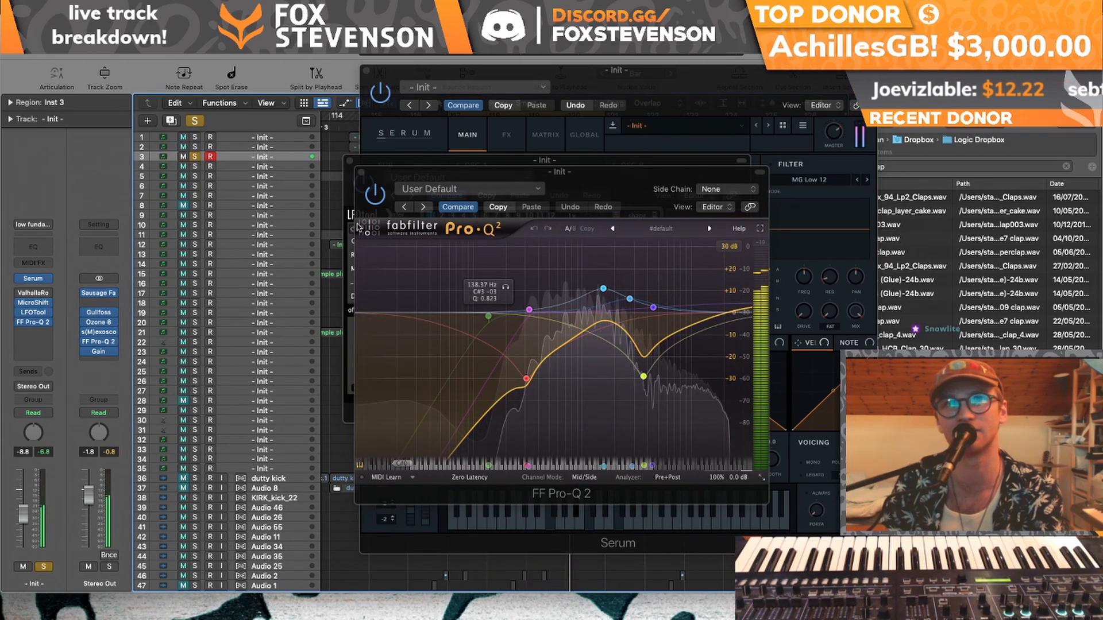
left_click(359, 170)
left_click(350, 161)
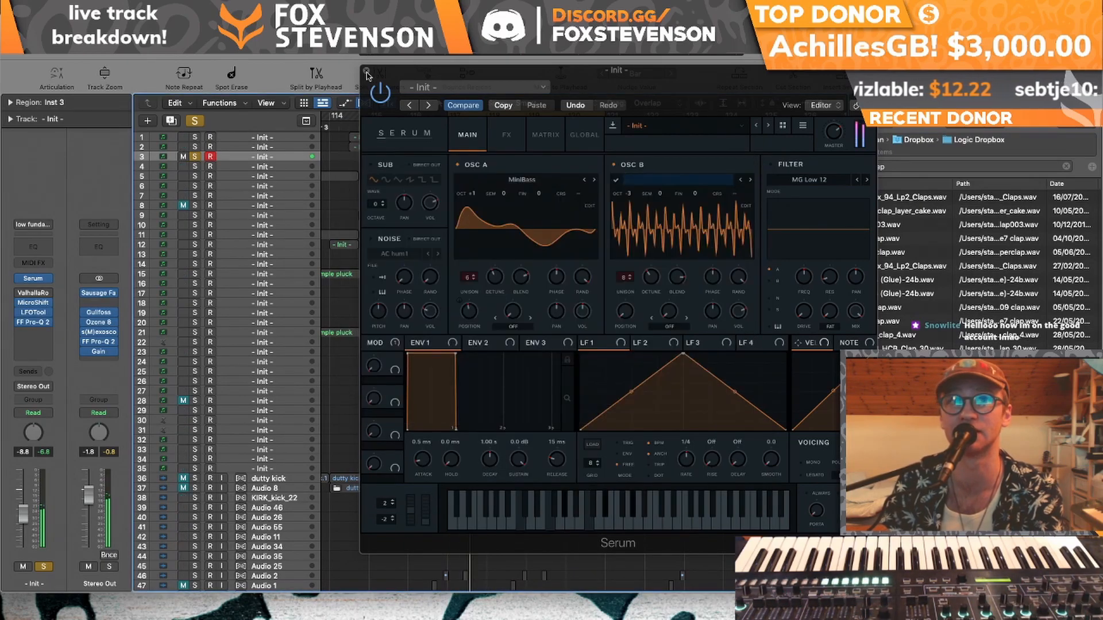
left_click(367, 73)
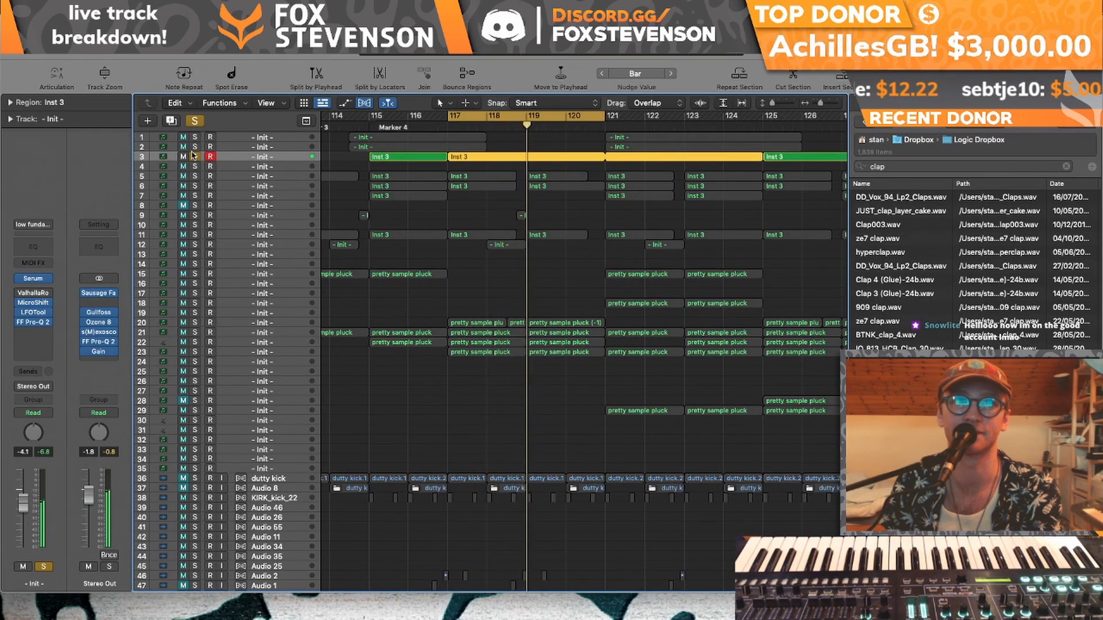
left_click(194, 156)
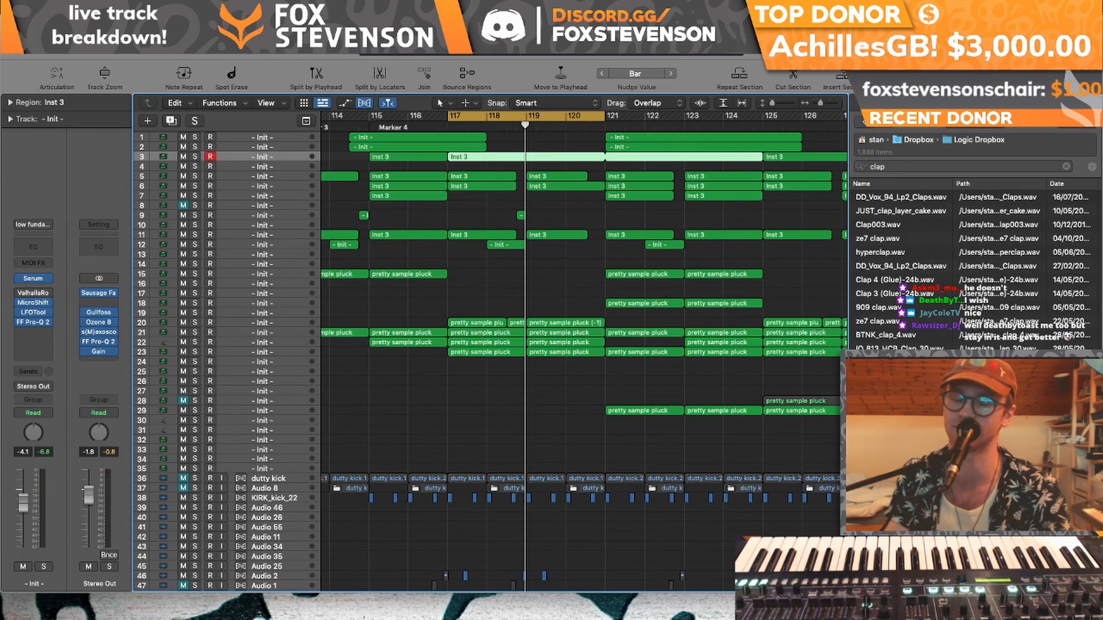
key("super+n")
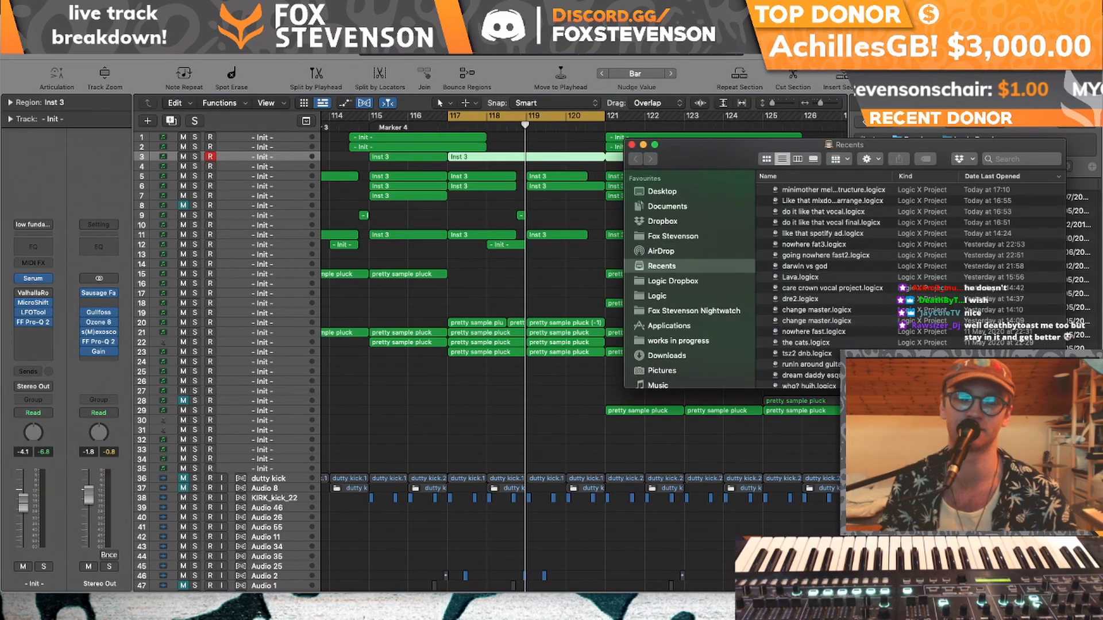
key("super+w")
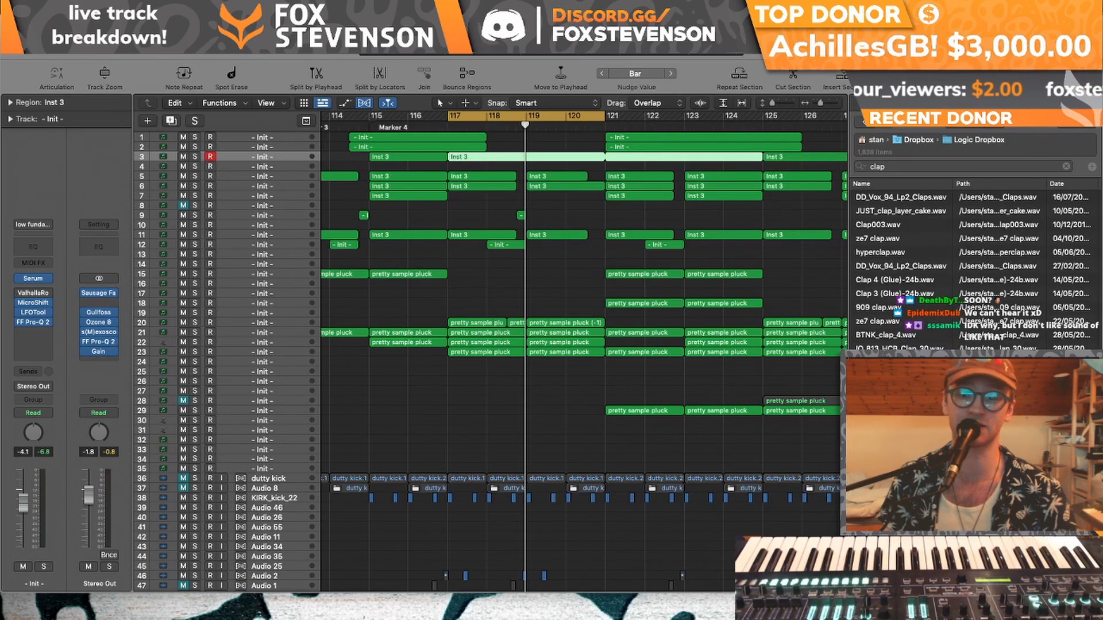
- Solo tracks 119–121 and set the moogy track's fader to -23.5 dB
scroll(212, 410, "down", 15)
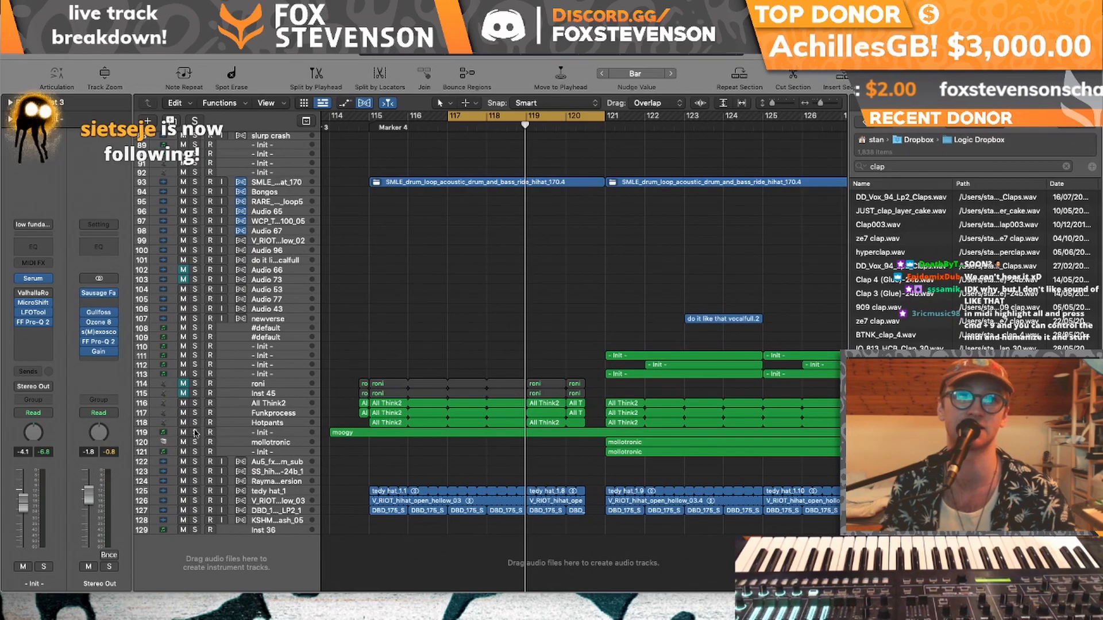
left_click_drag(195, 432, 194, 452)
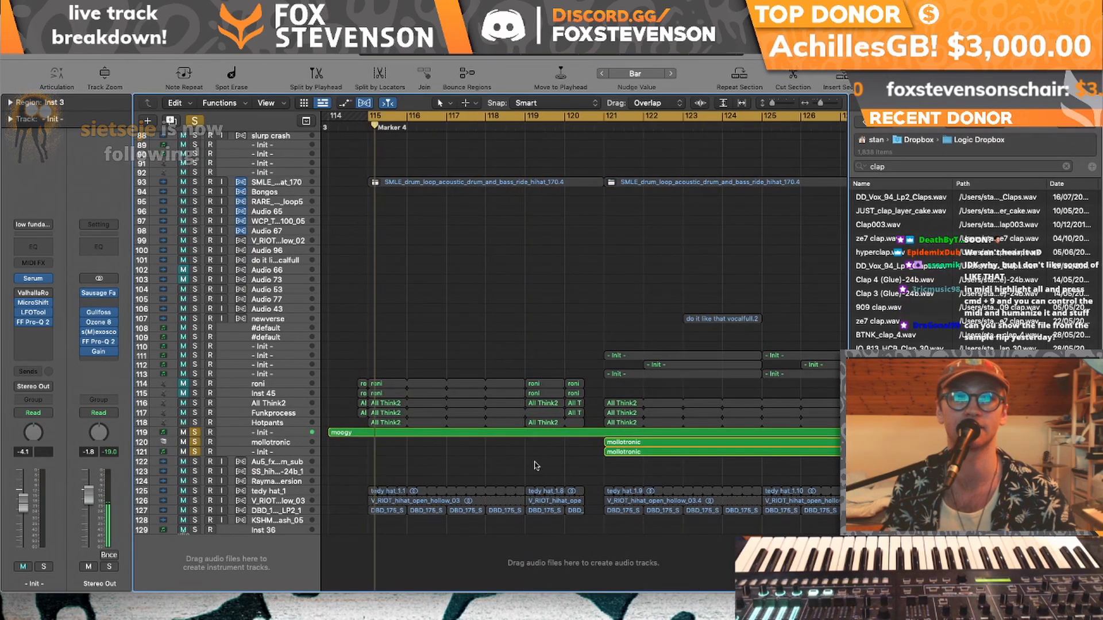
left_click(242, 433)
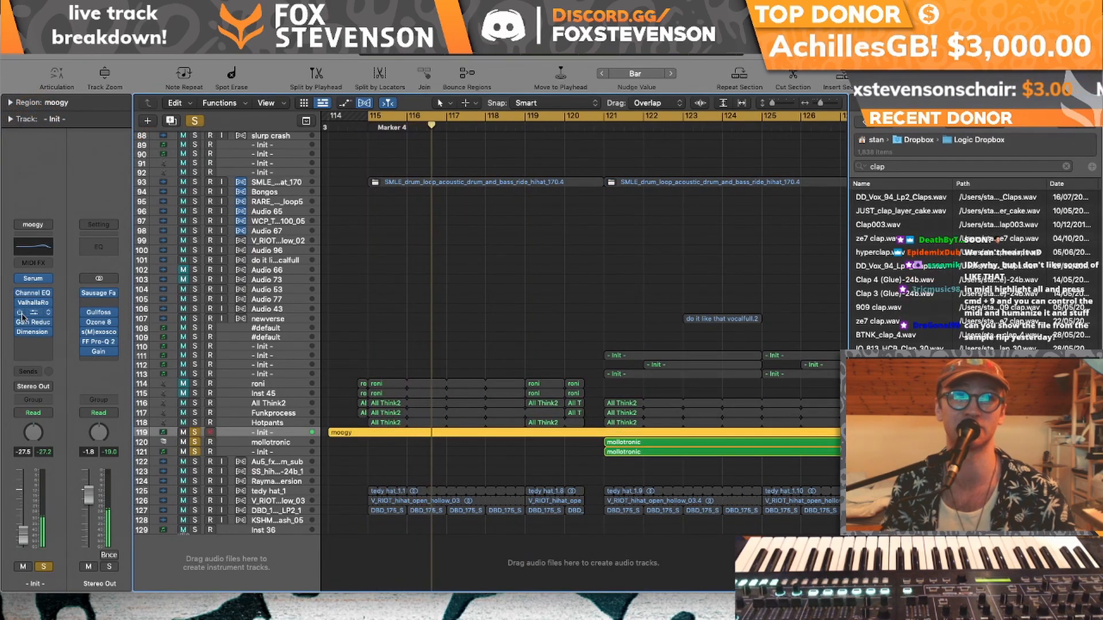
left_click_drag(33, 525, 33, 521)
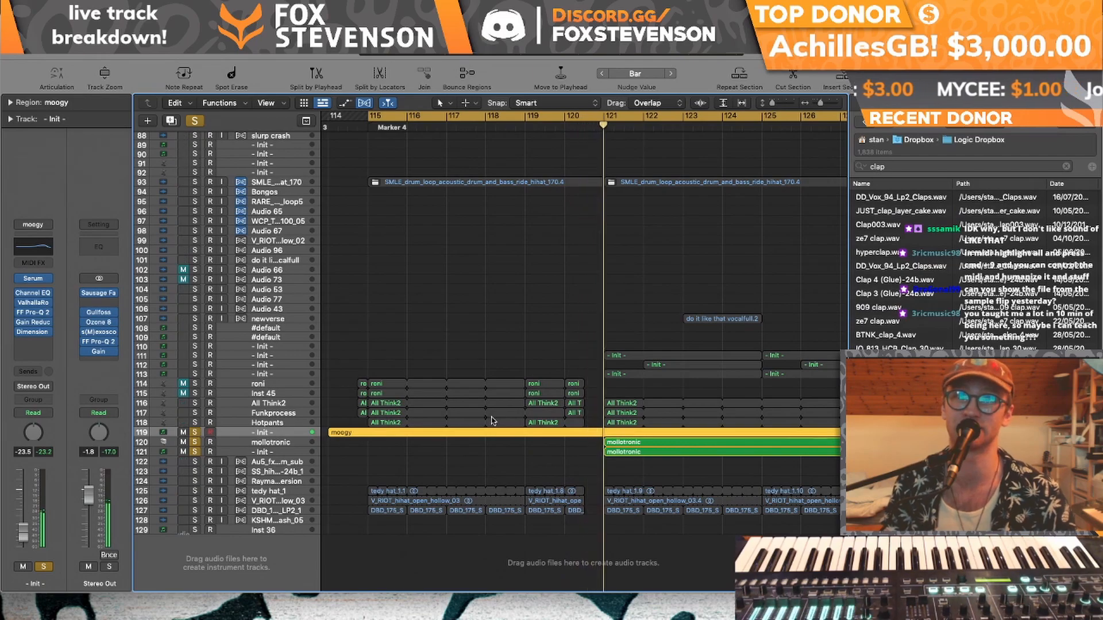
- Unsolo track 119, set the cycle range to bars 121–129 and audition the two mollotronic tracks
scroll(493, 421, "right", 8)
left_click(195, 433)
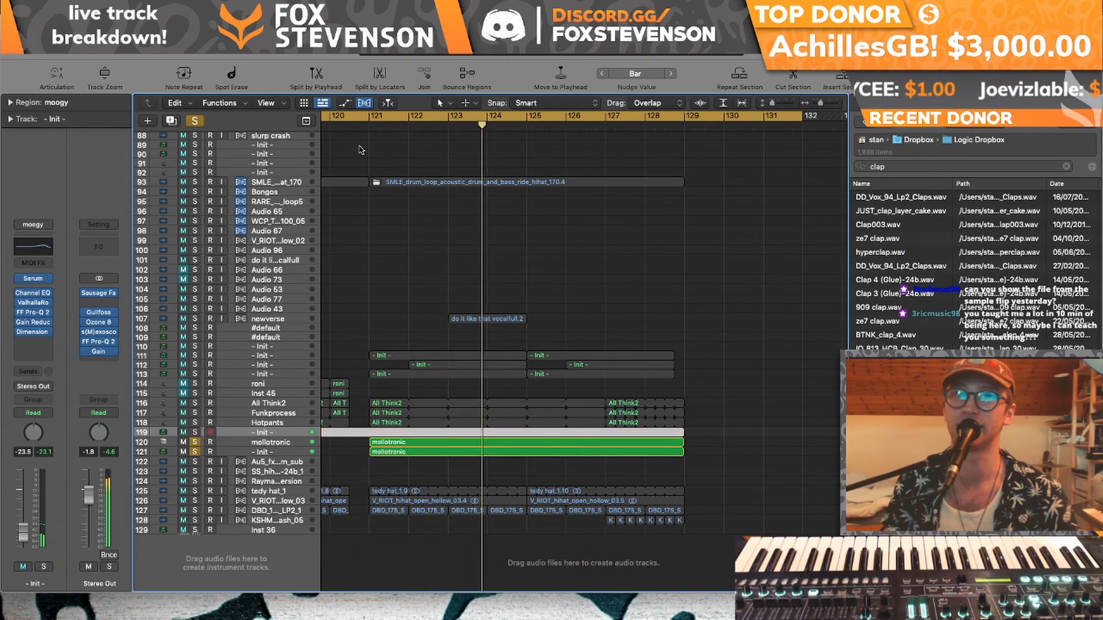
left_click_drag(373, 118, 678, 116)
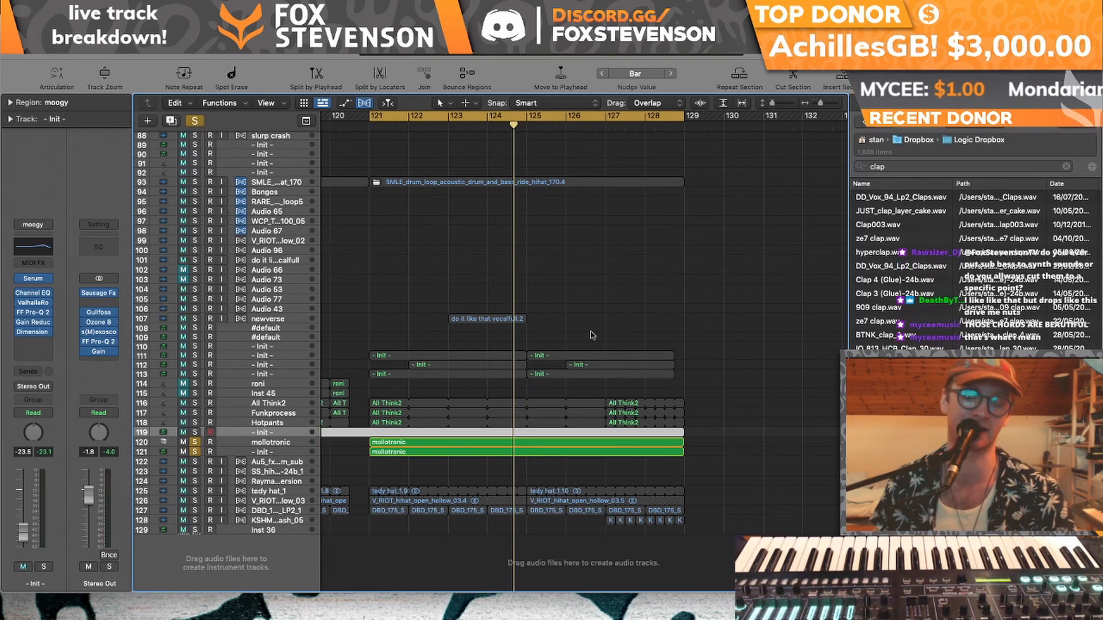
key("space")
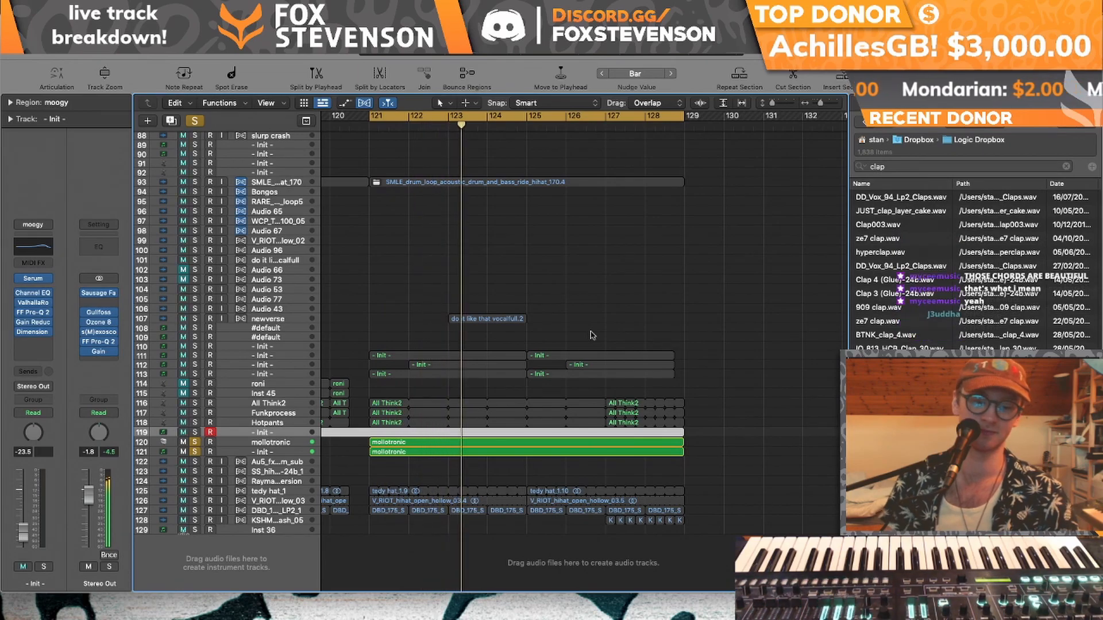
scroll(574, 402, "left", 3)
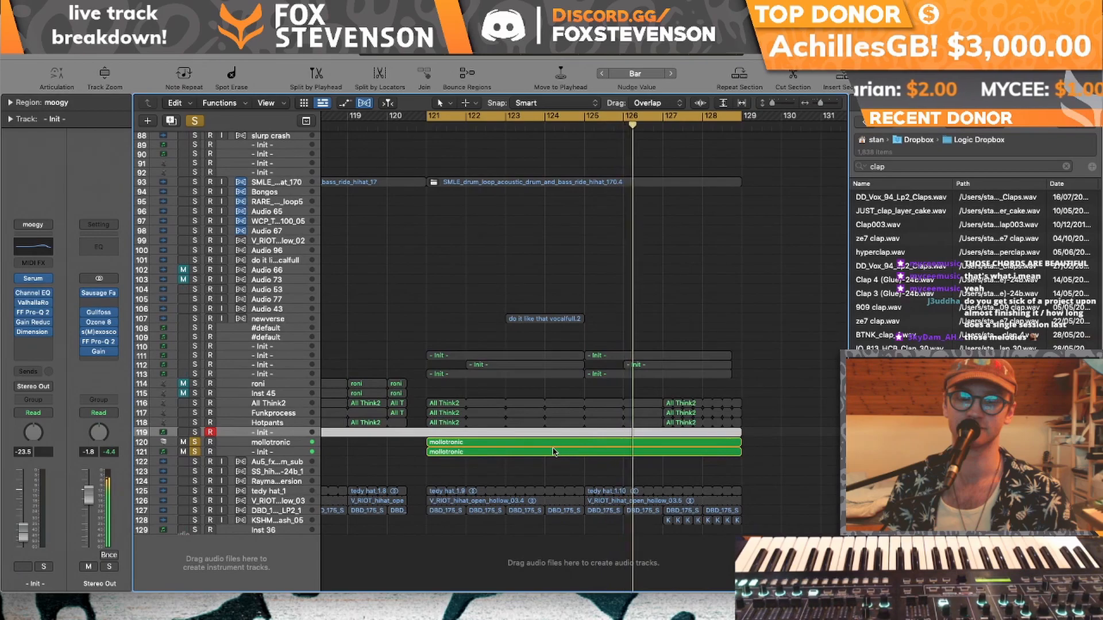
- Solo track 119 again, enlarge the track lanes and set its fader to -21.5 dB while auditioning the chords
left_click(193, 433)
key("space")
key("space")
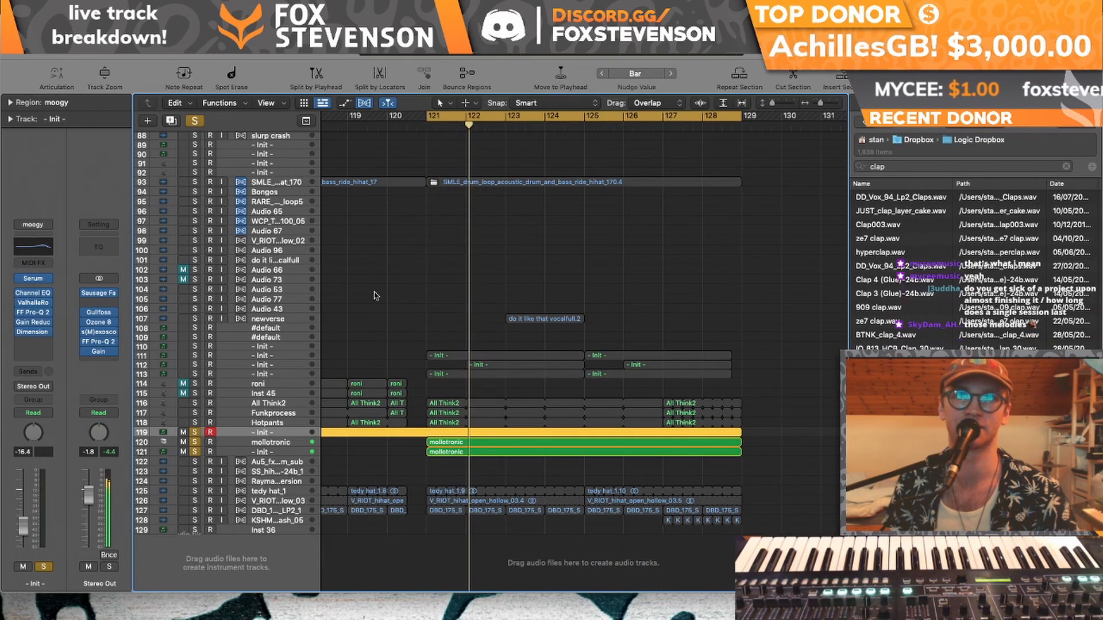
left_click_drag(772, 103, 820, 102)
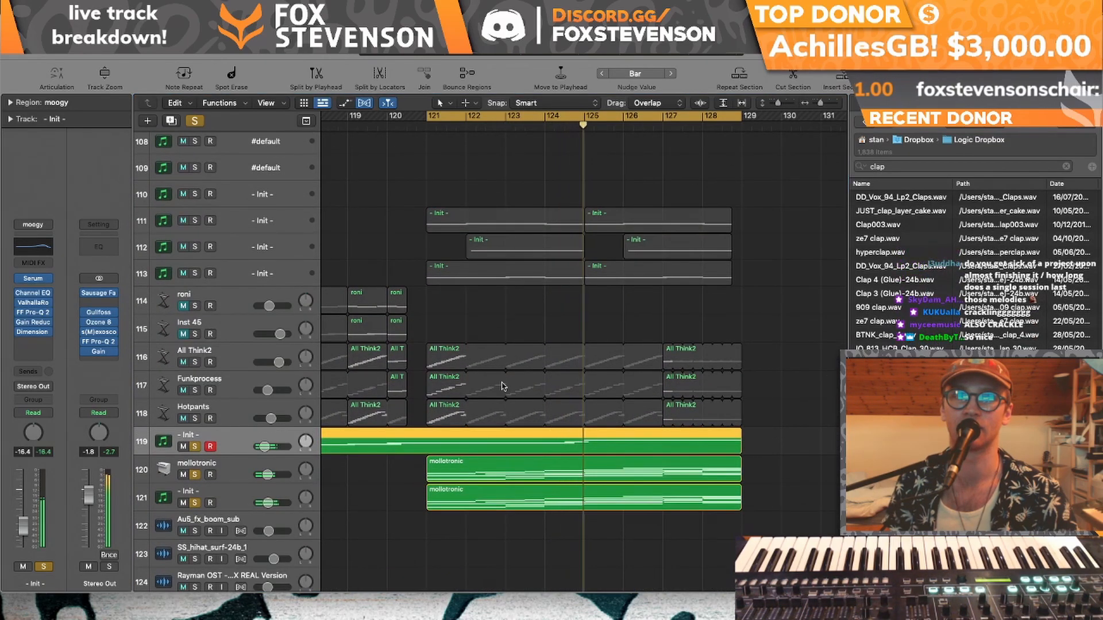
left_click_drag(23, 523, 26, 530)
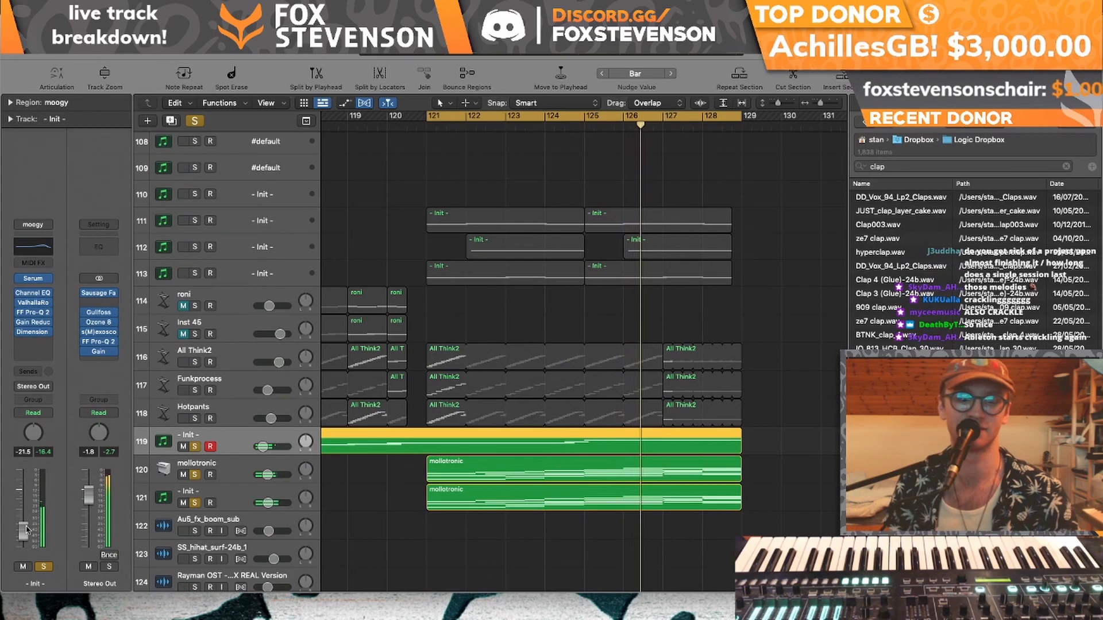
key("space")
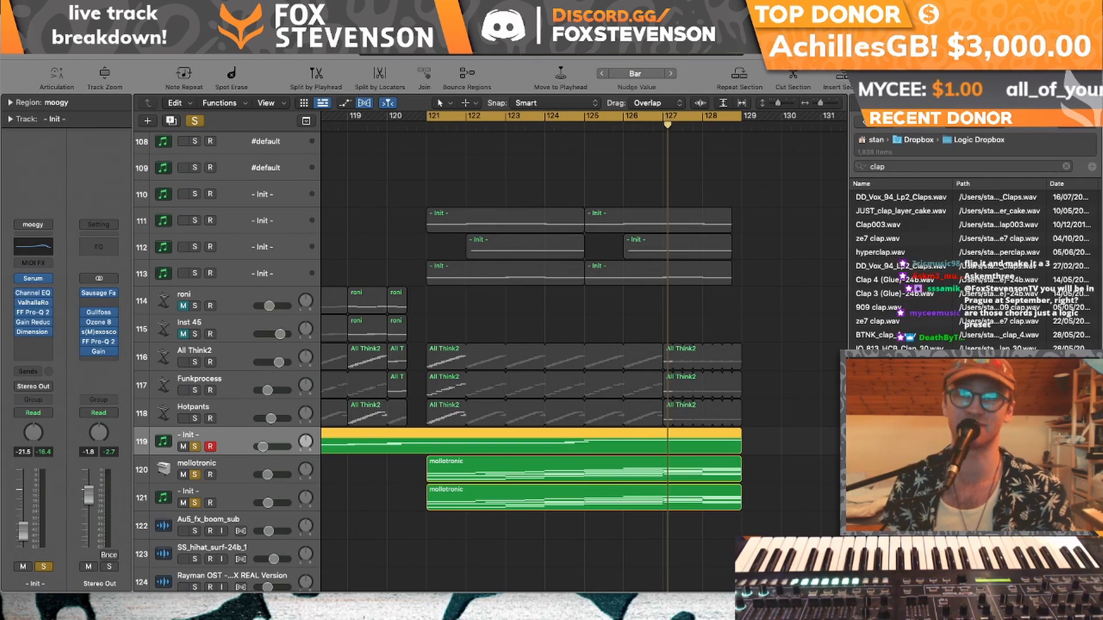
- Solo the All Think2, Funkprocess and Hotpants tracks in place of tracks 119–121 and play the section
left_click(739, 317)
left_click_drag(196, 417, 196, 362)
key("space")
left_click_drag(194, 503, 195, 445)
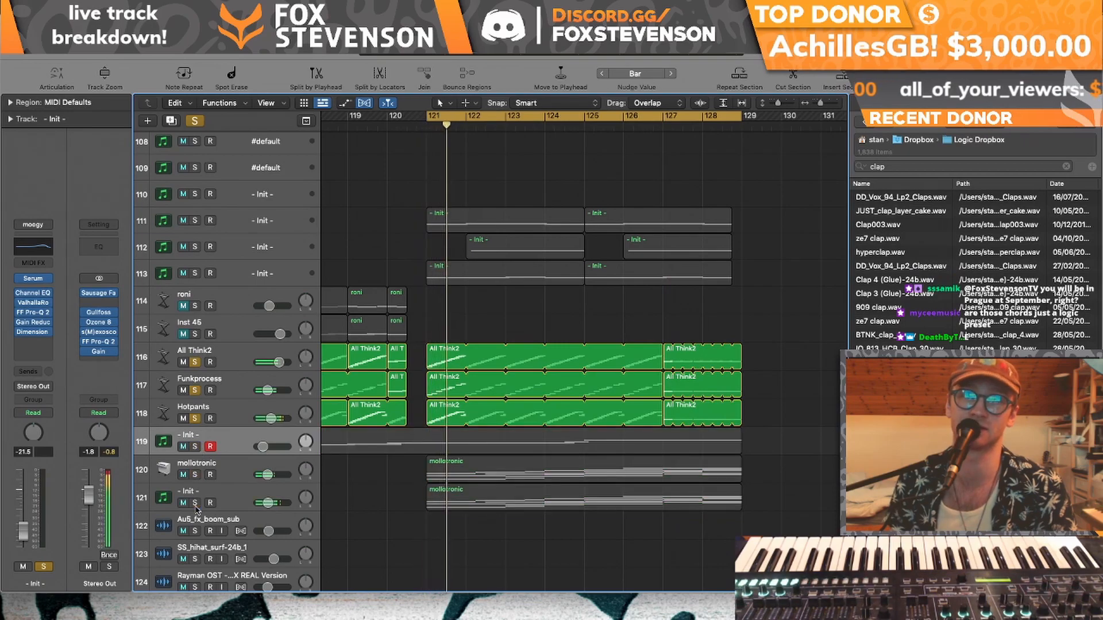
- Select the All Think2 track to show its channel strip and unsolo tracks 116–118
left_click(170, 393)
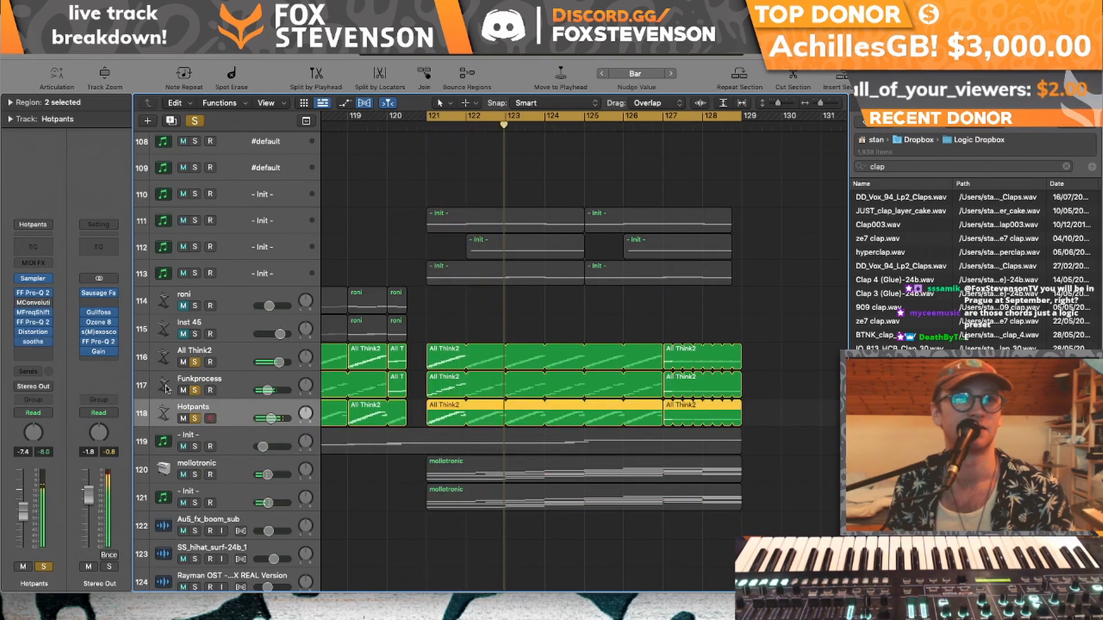
left_click(165, 362)
left_click_drag(194, 362, 196, 410)
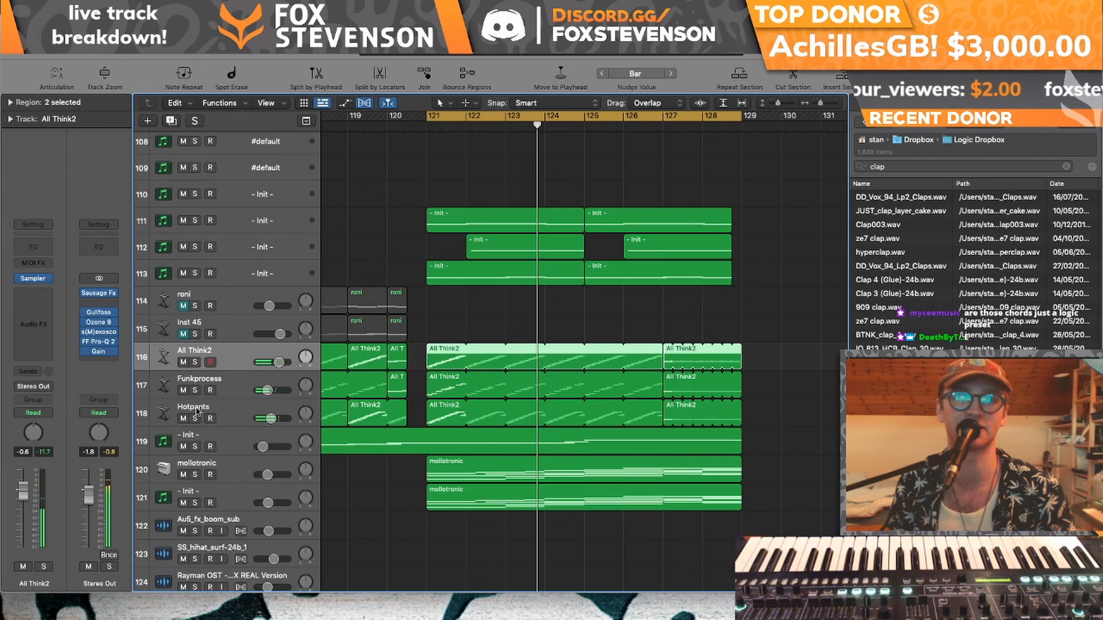
- Solo the All Think2, Funkprocess and Hotpants tracks one at a time during playback, then clear the last solo
left_click(196, 362)
key("space")
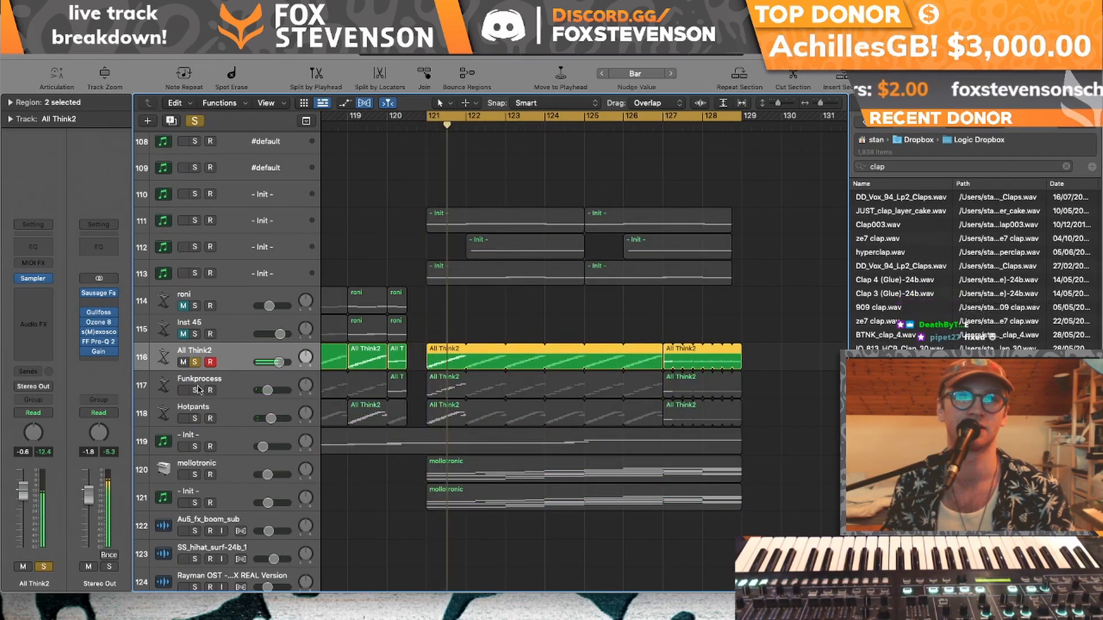
left_click(196, 390)
left_click(197, 363)
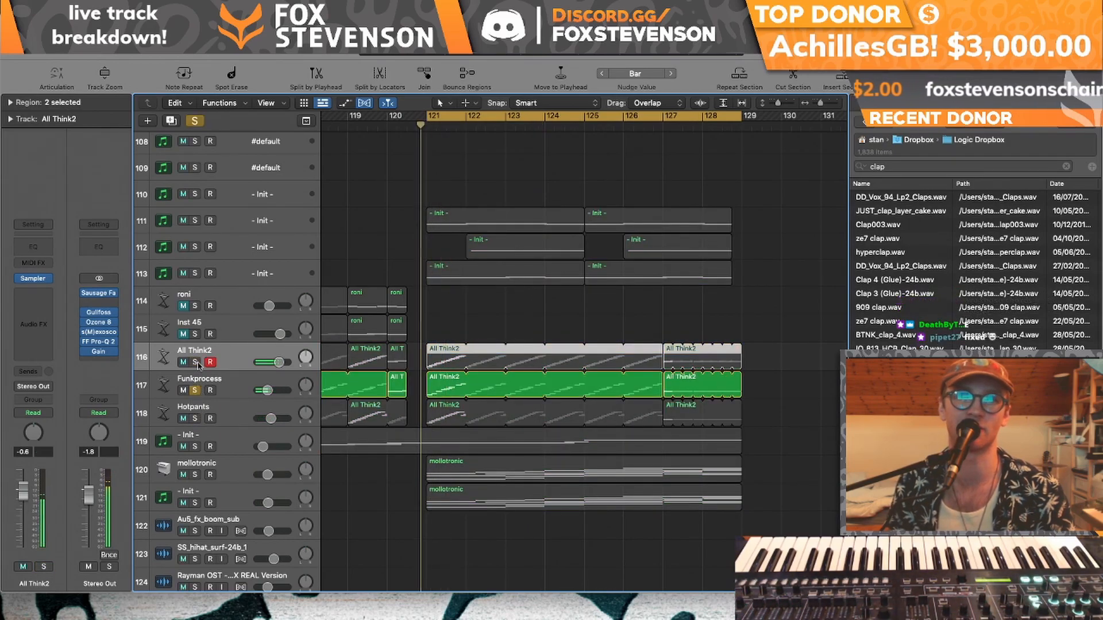
left_click(194, 393)
left_click(194, 418)
key("space")
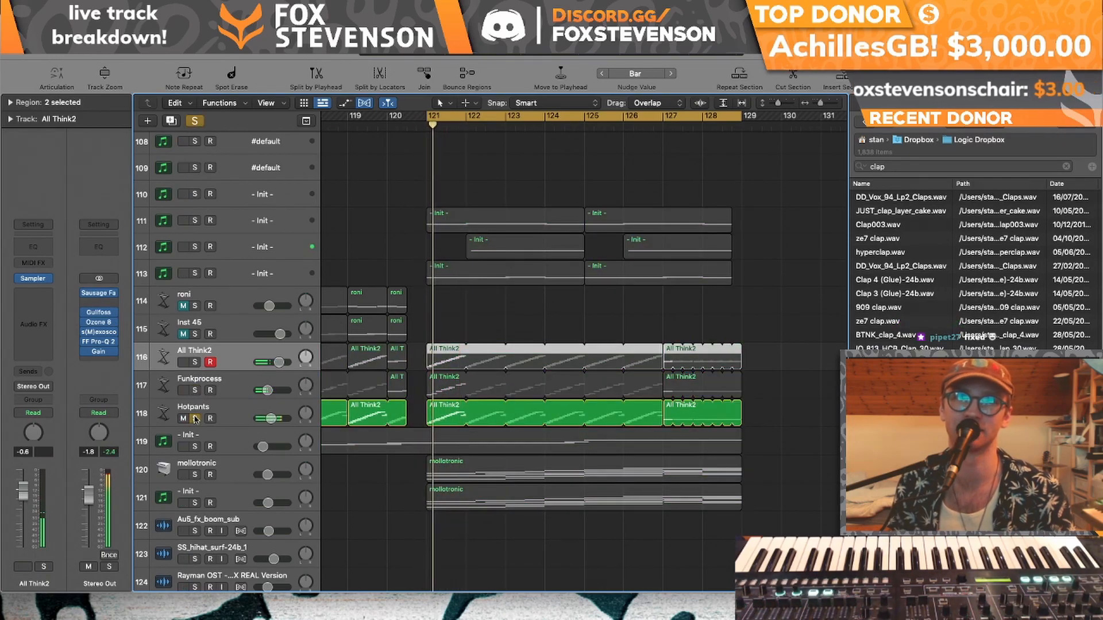
left_click(194, 418)
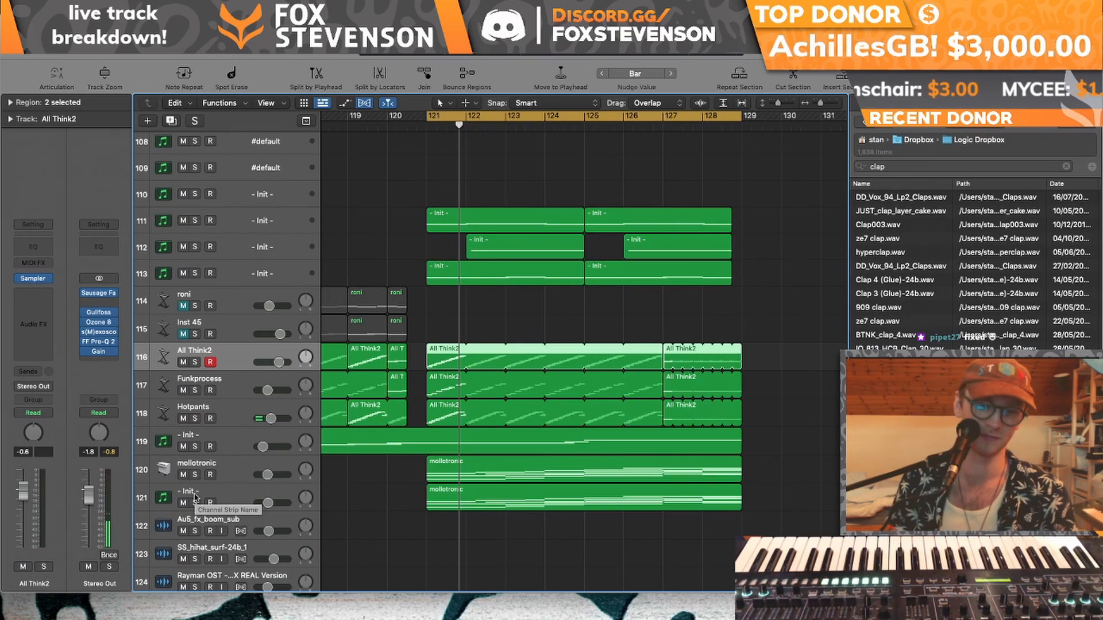
- Solo mollotronic track 120, view its Vintage Mellotron instrument during playback and toggle the track's MicroShift effect
scroll(205, 450, "down", 1)
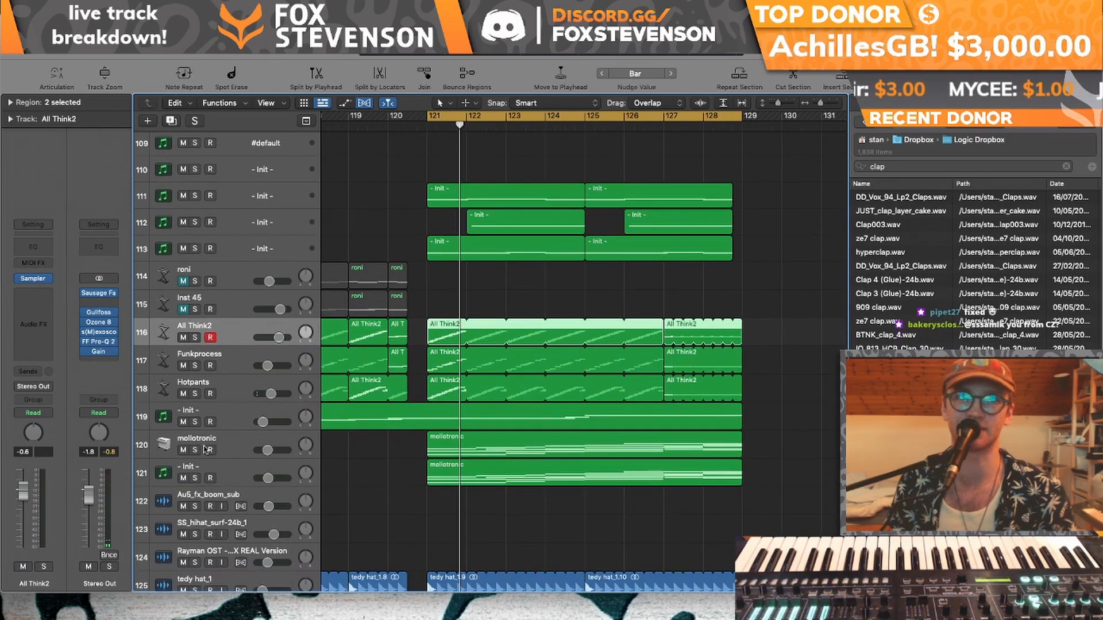
left_click(141, 446)
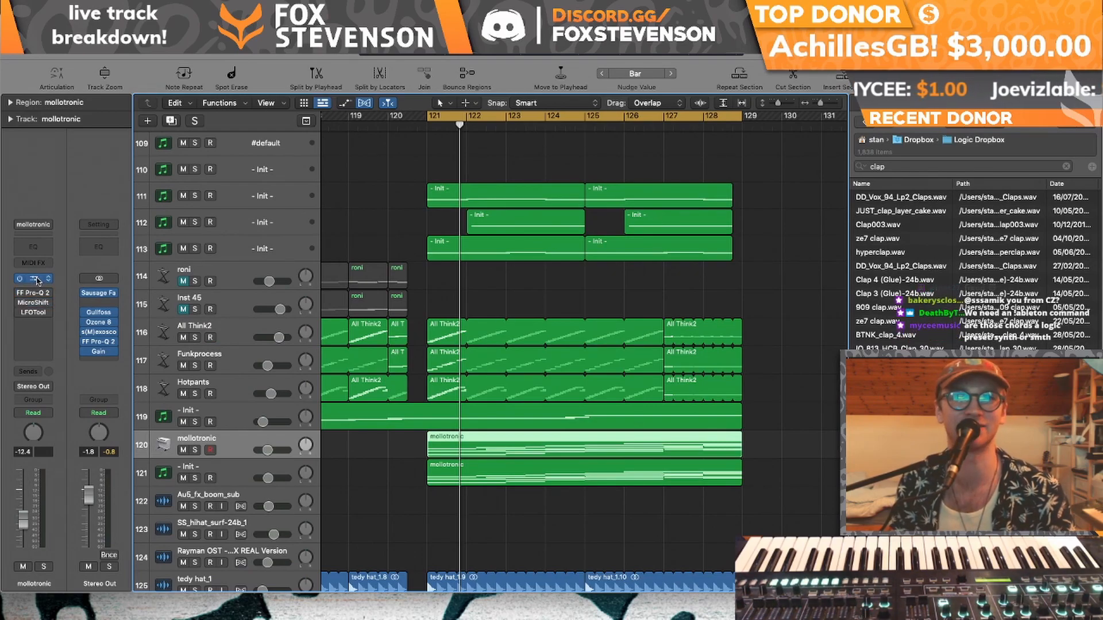
left_click(36, 279)
left_click(196, 450)
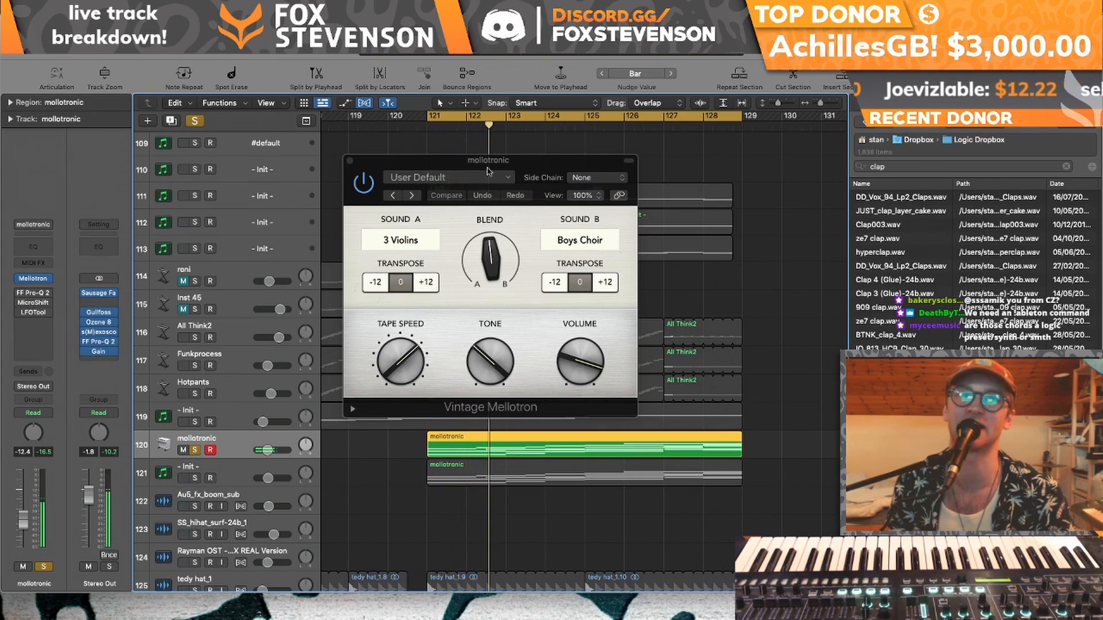
left_click(350, 161)
left_click(21, 304)
left_click(20, 304)
- Solo track 121 in place of track 120 and view its Serum patch during playback
left_click(195, 478)
left_click(197, 448)
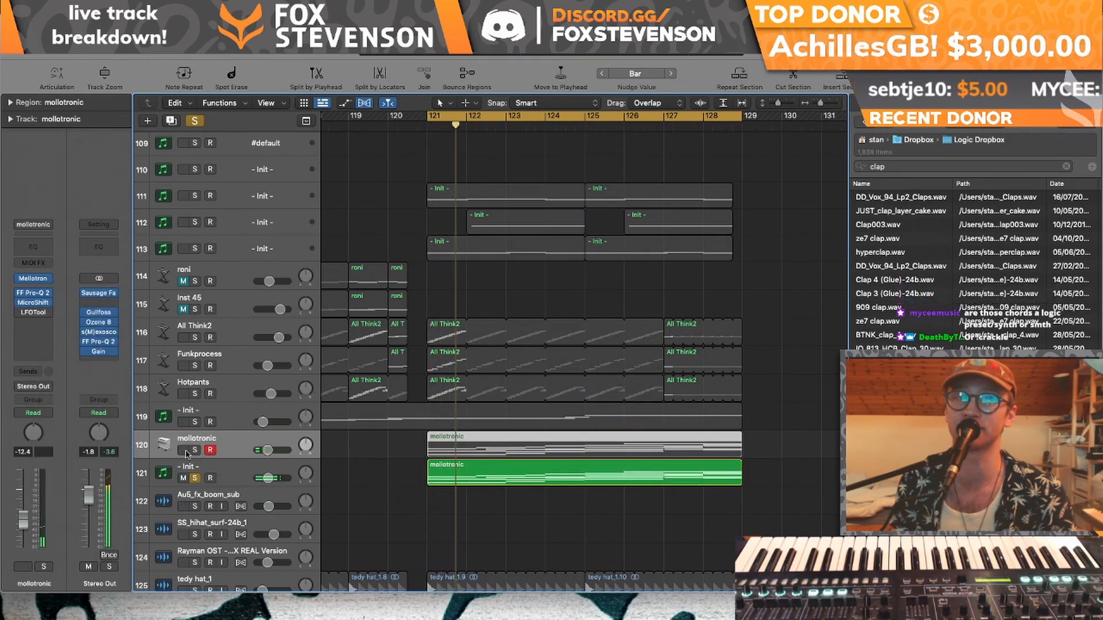
left_click(218, 470)
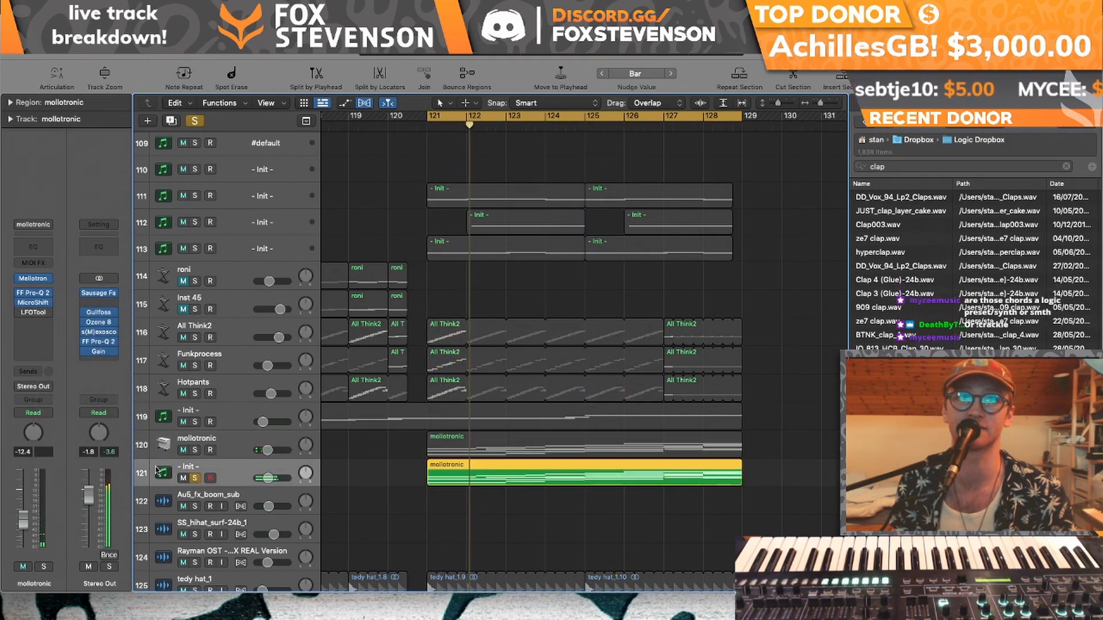
left_click(34, 278)
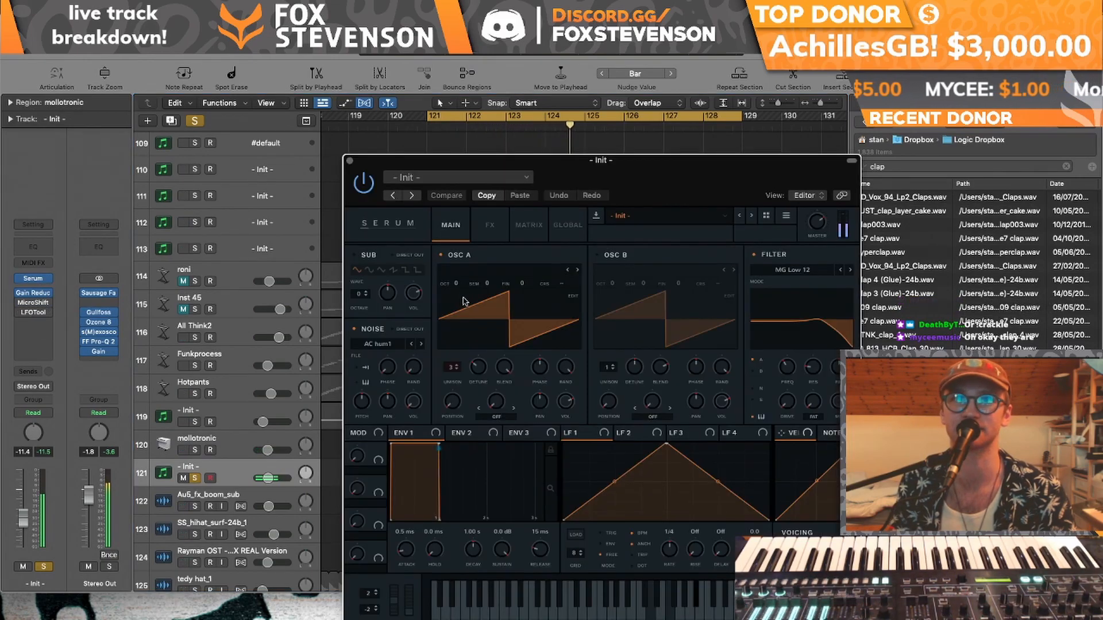
left_click(349, 161)
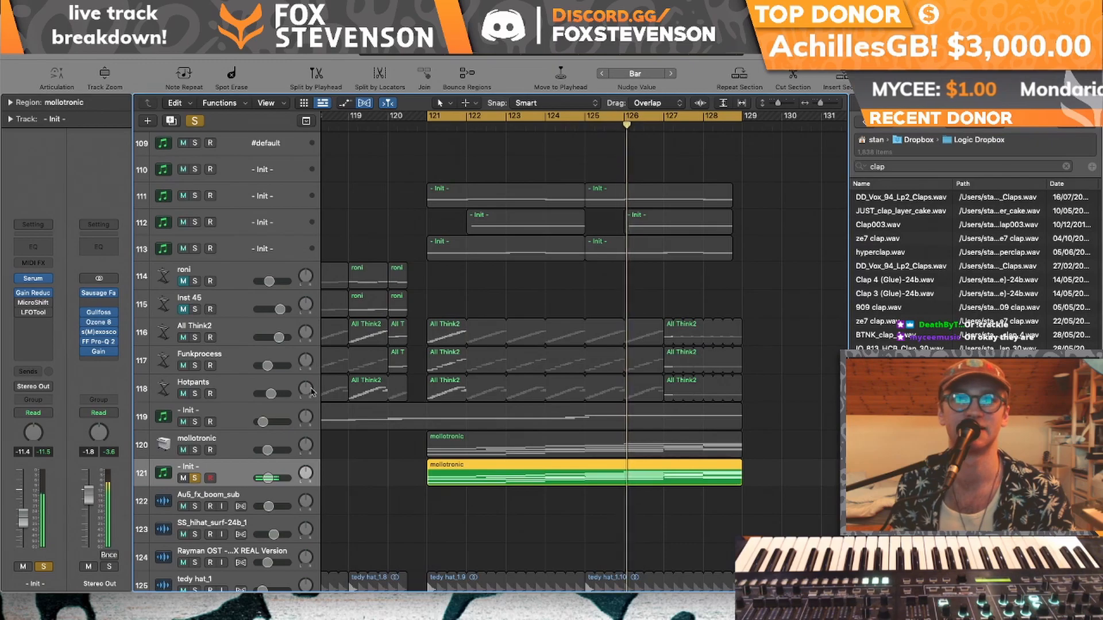
- Audition track 121 with tracks 120 and 119 soloed, drop track 119, select the Hotpants region at bar 119 and clear all solos
left_click(194, 449)
left_click(194, 421)
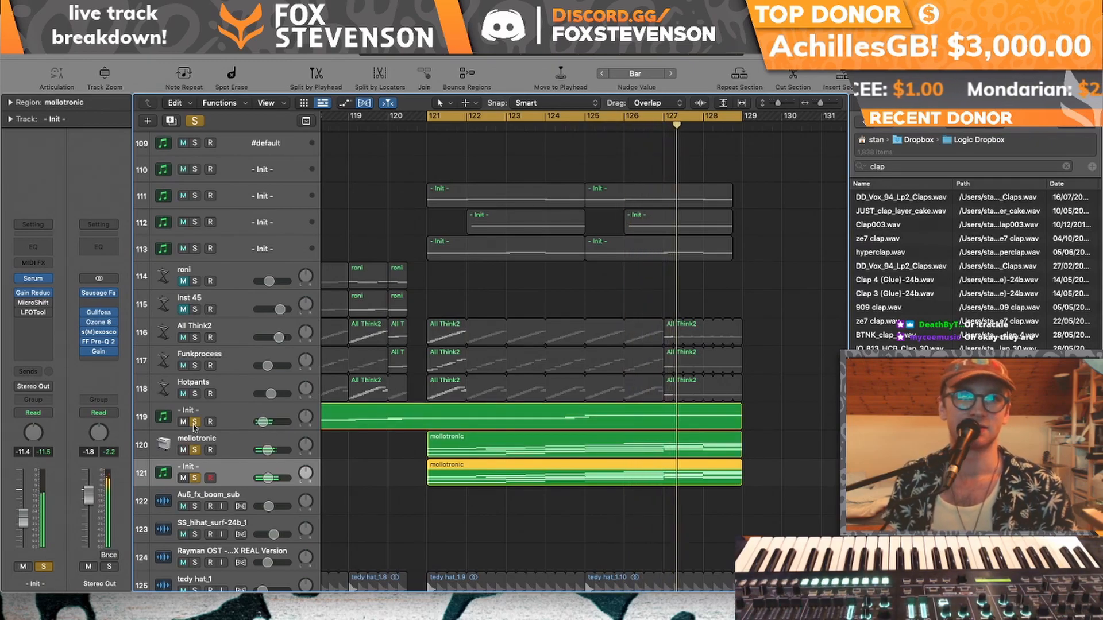
left_click(195, 422)
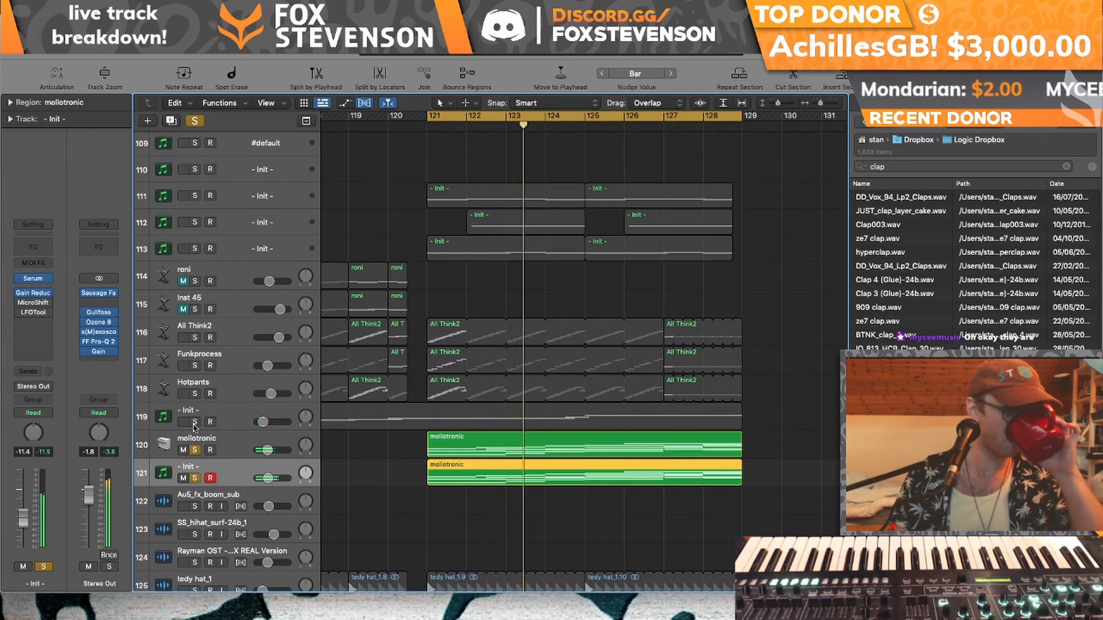
left_click(391, 392)
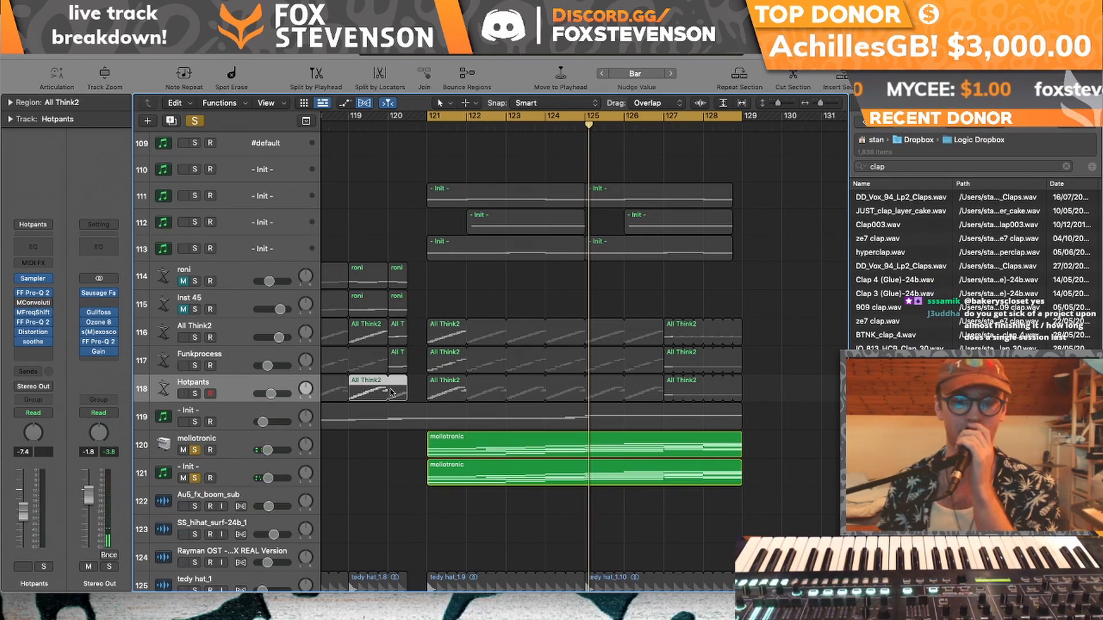
left_click(193, 120)
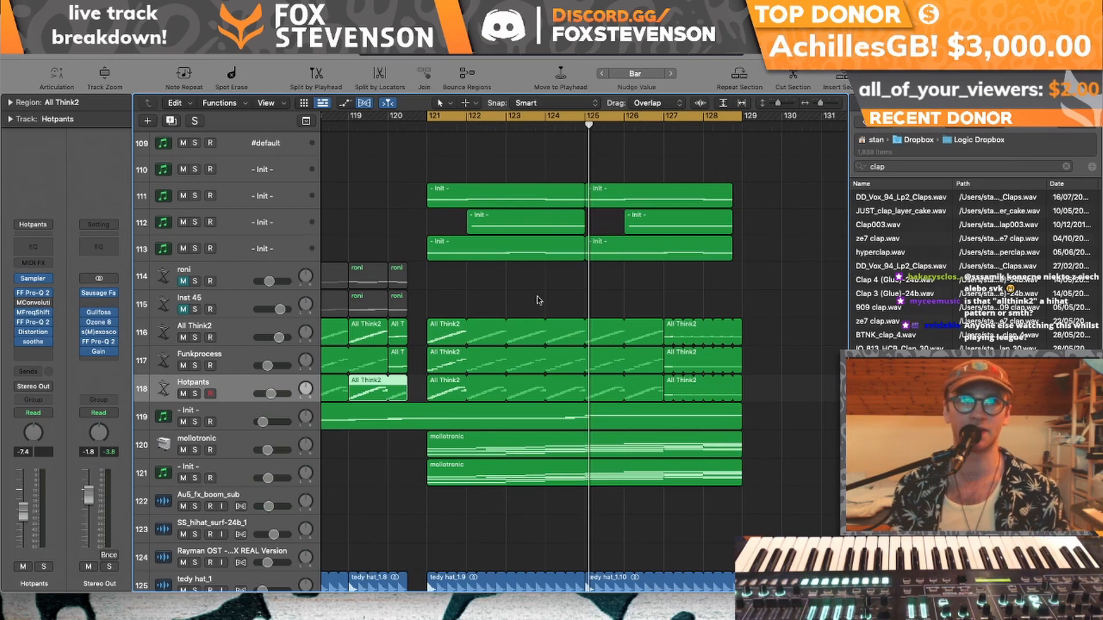
- Search the Logic Dropbox folder for "think", look through the files and try narrowing the search to "think ab"
left_click(906, 167)
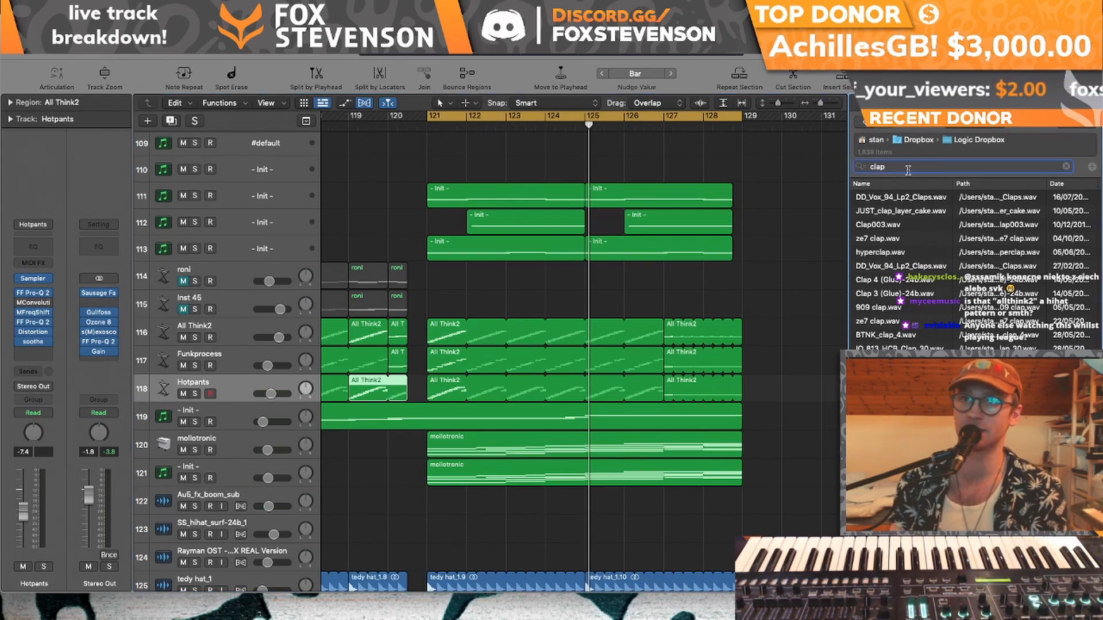
double_click(908, 170)
type("think")
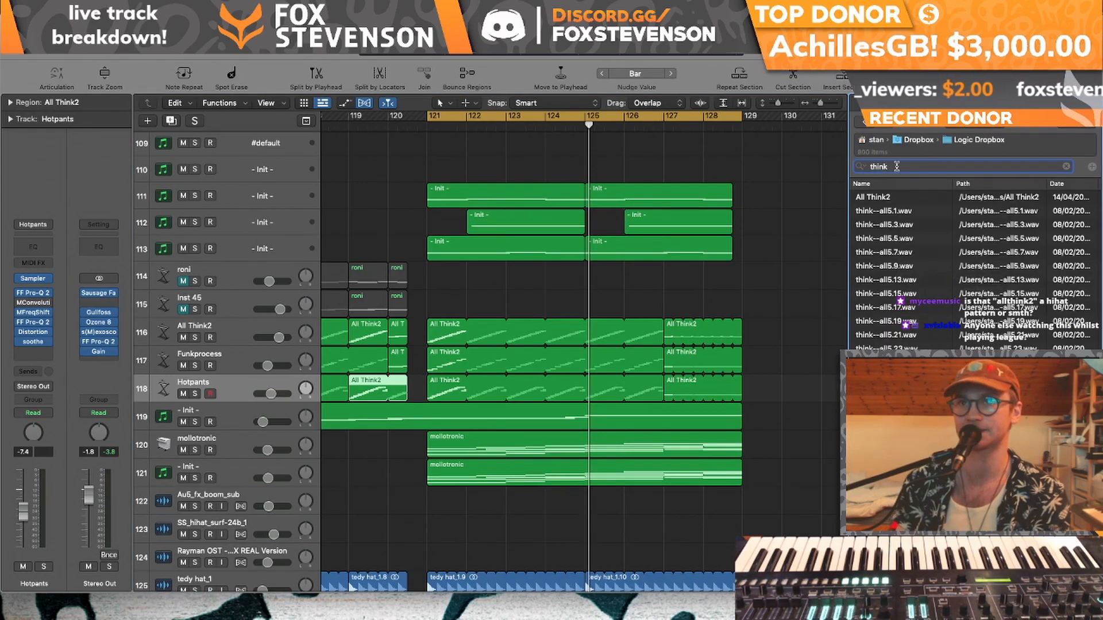
scroll(920, 223, "down", 5)
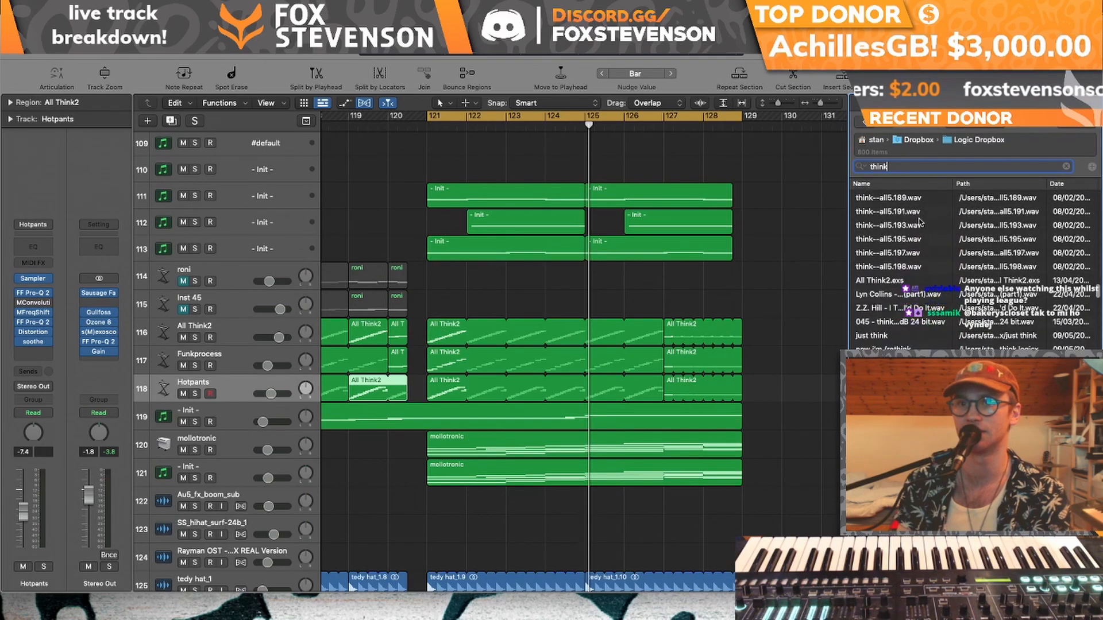
scroll(920, 222, "down", 10)
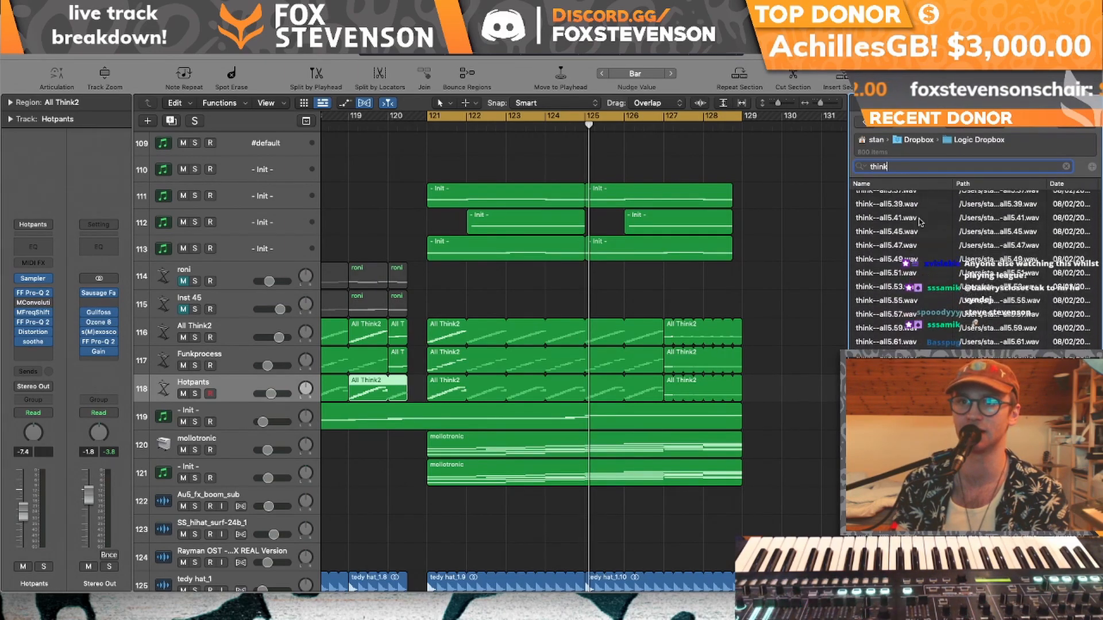
scroll(919, 222, "up", 10)
scroll(919, 222, "right", 2)
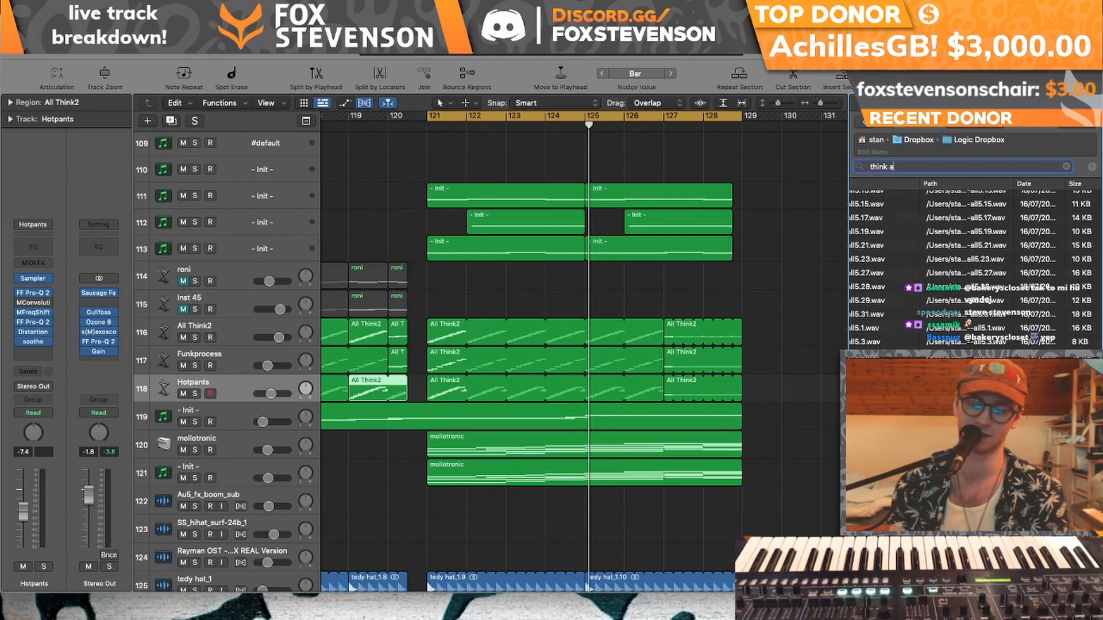
type("b")
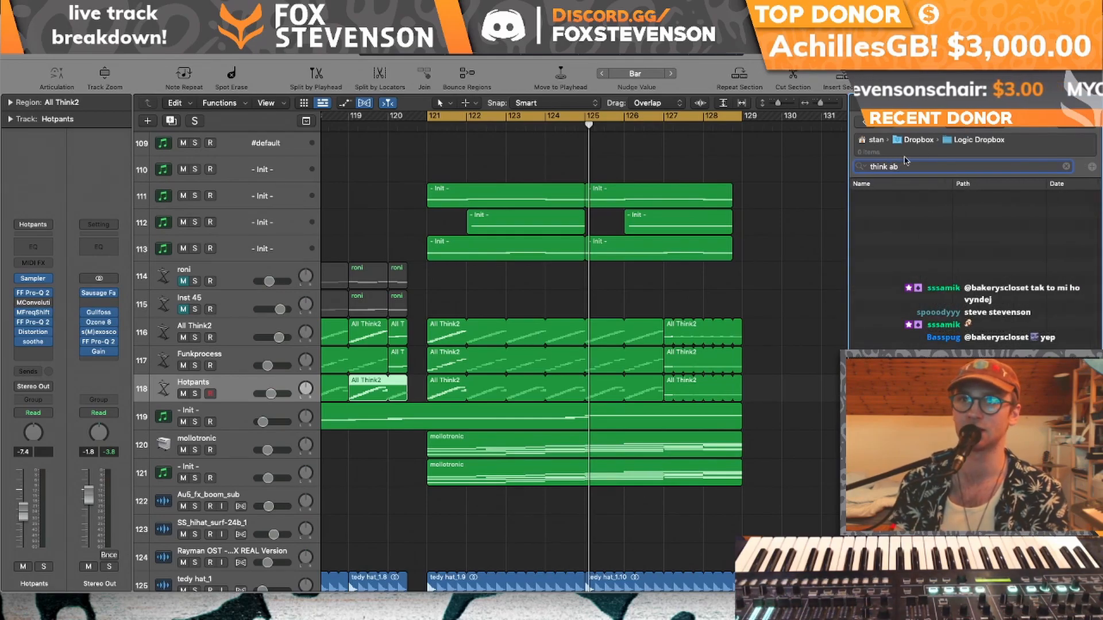
key("BackSpace")
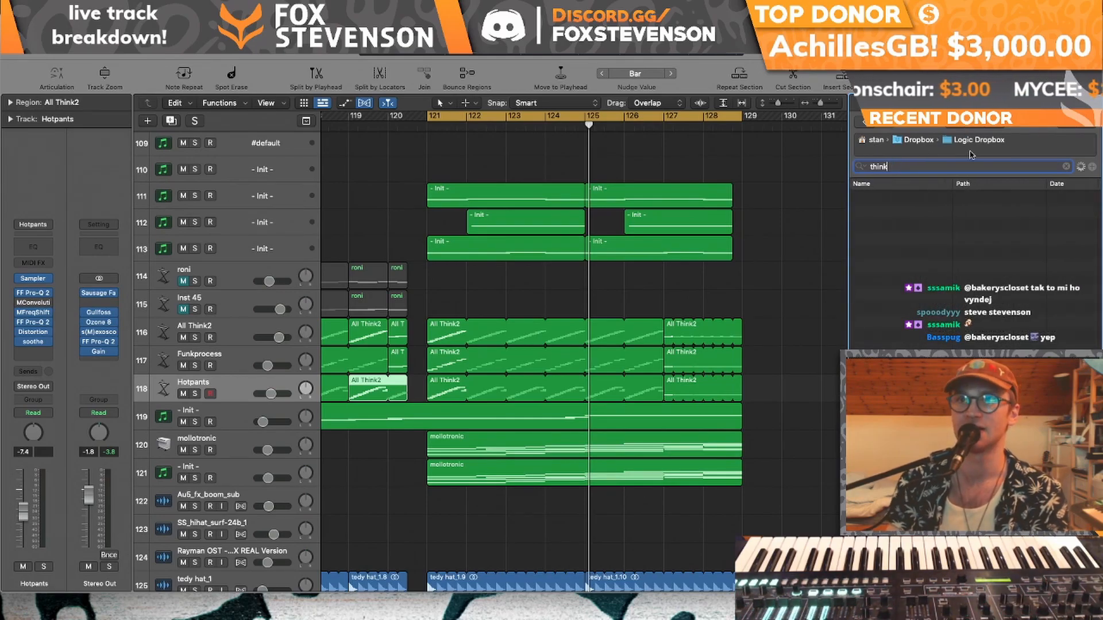
- Browse the !ALL HITS sample folder, look into Beats, sort the folders by name and open big Breaks
left_click(900, 225)
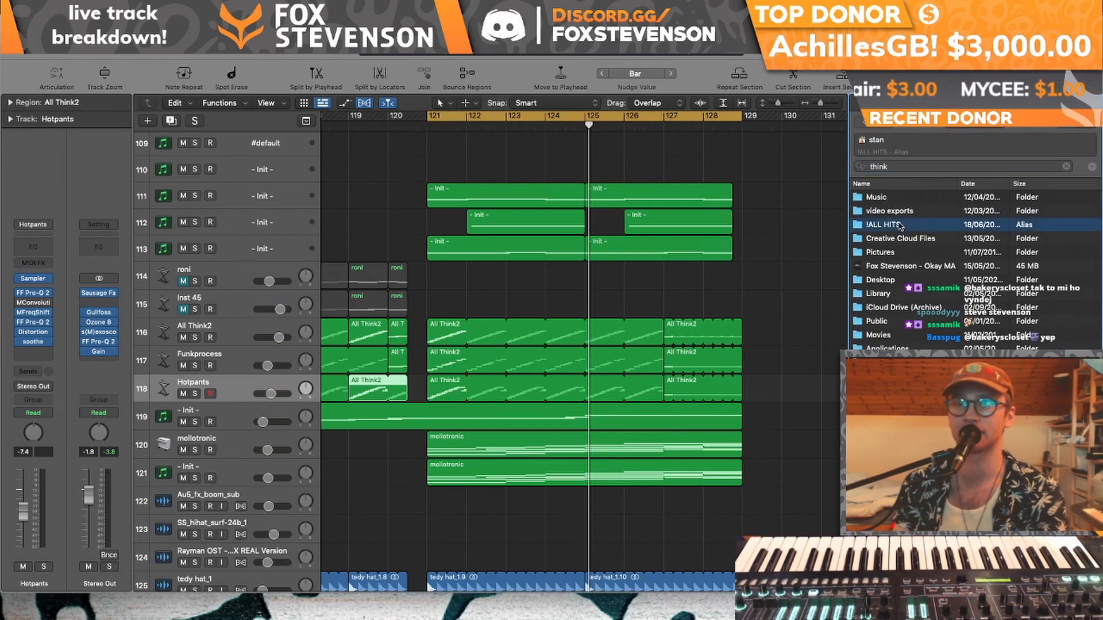
double_click(900, 225)
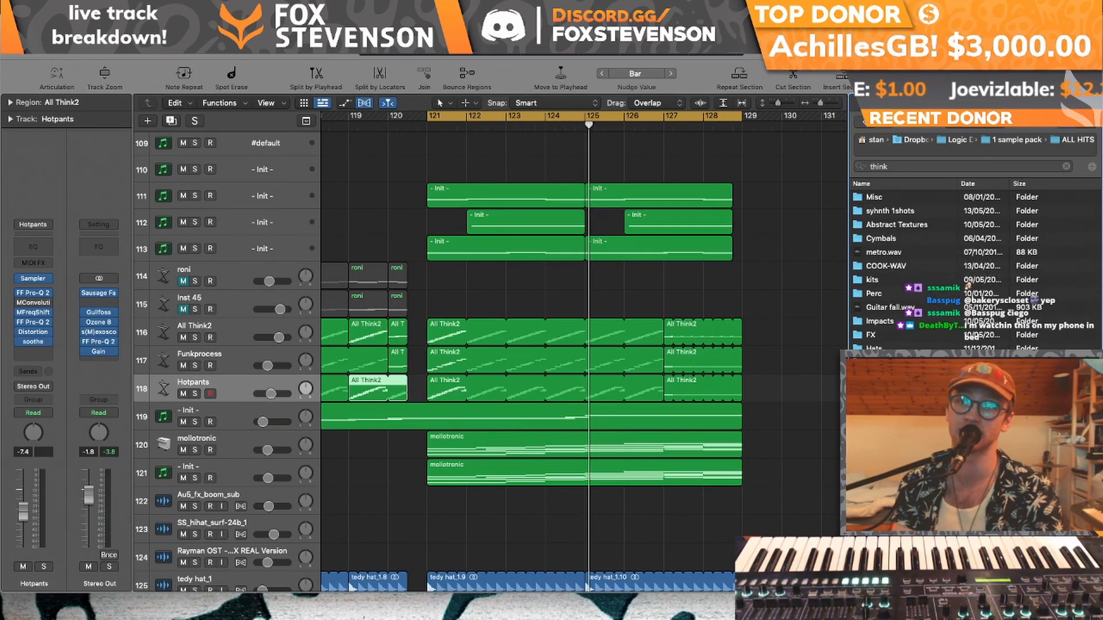
double_click(874, 377)
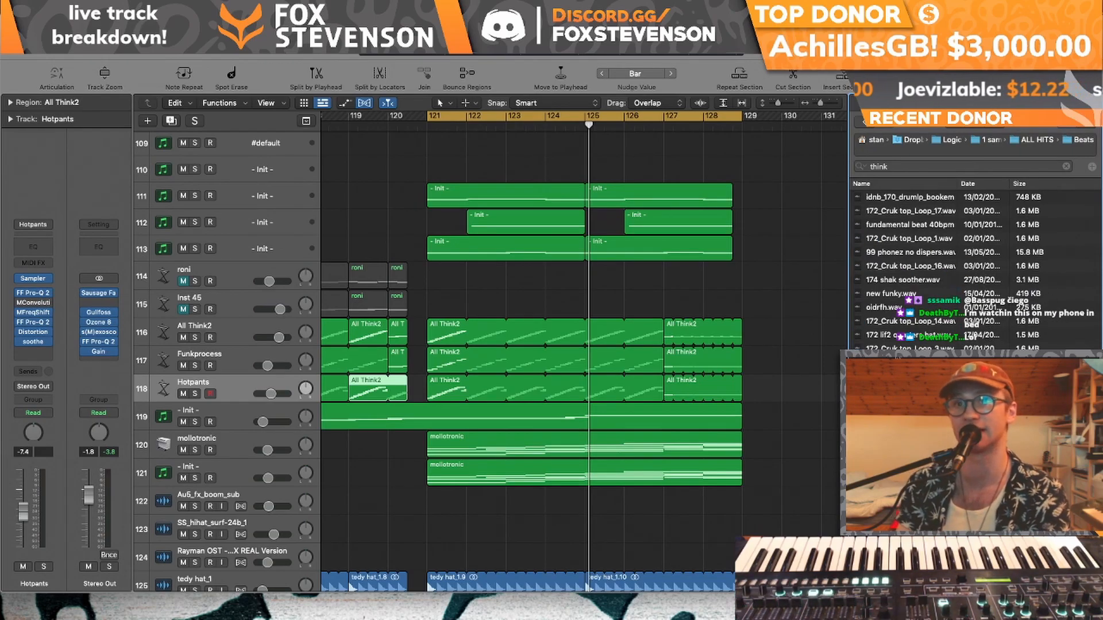
left_click(864, 123)
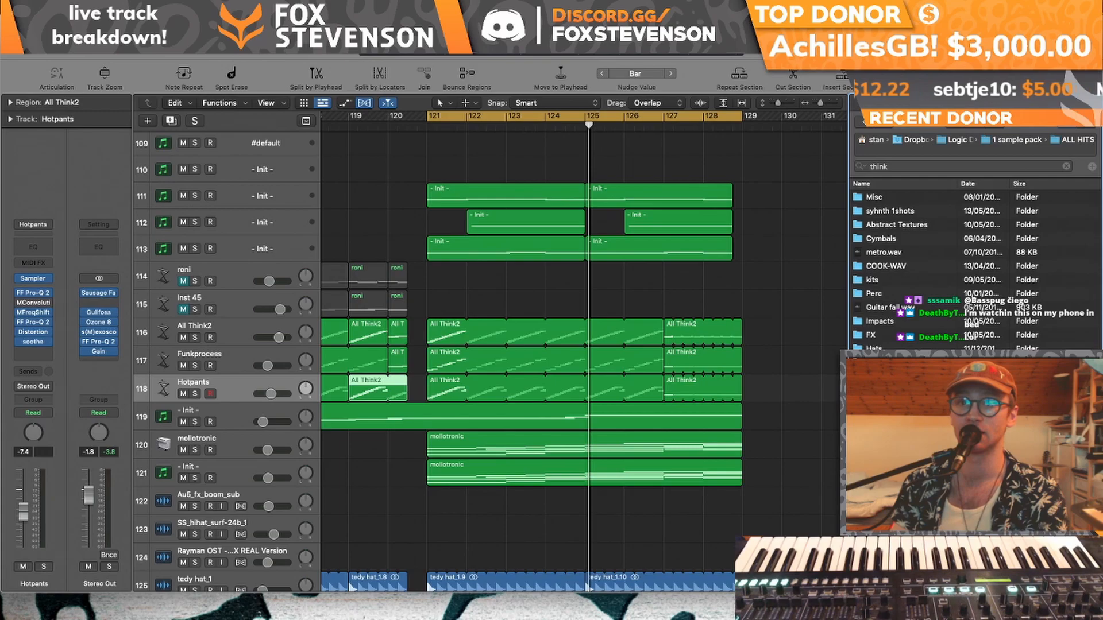
left_click(906, 184)
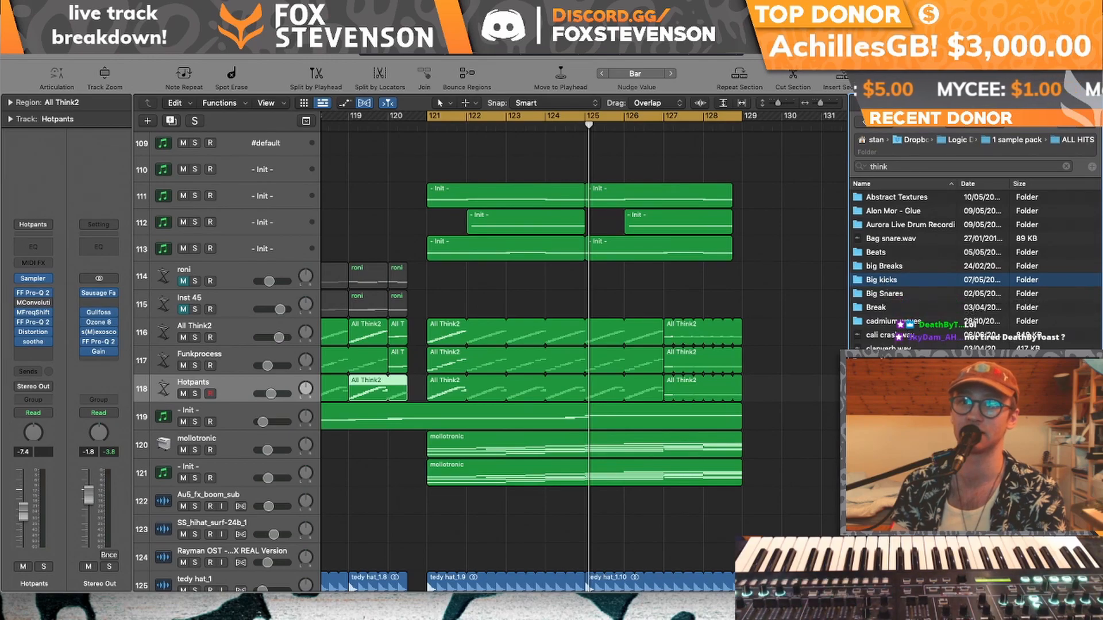
double_click(881, 267)
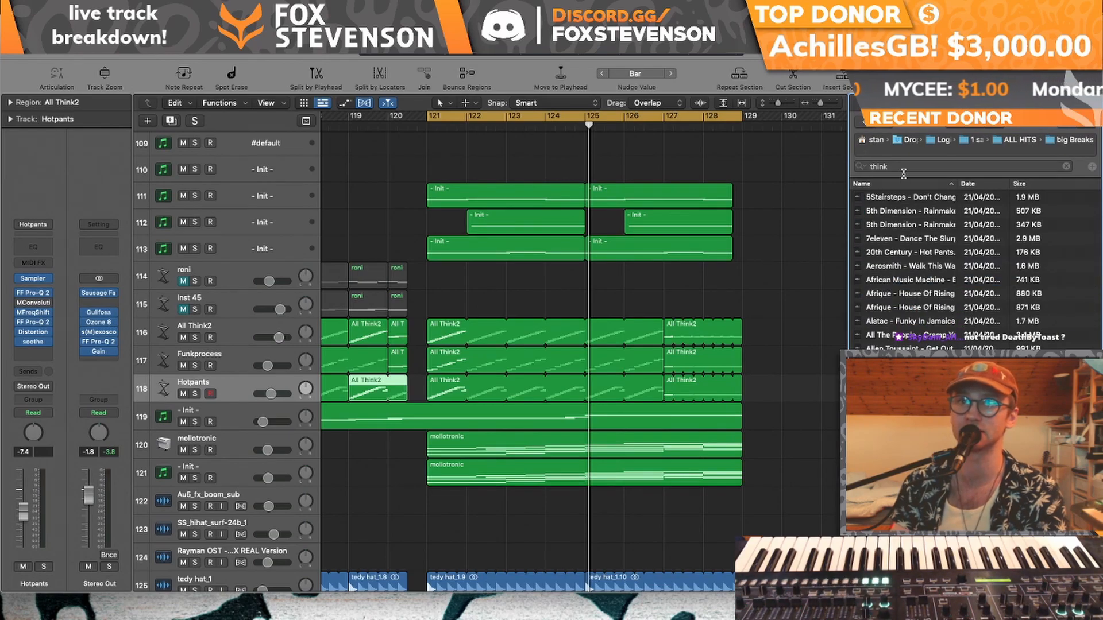
- Search big Breaks for "think" and preview the Z.Z. Hill break and both Lyn Collins parts
left_click(906, 224)
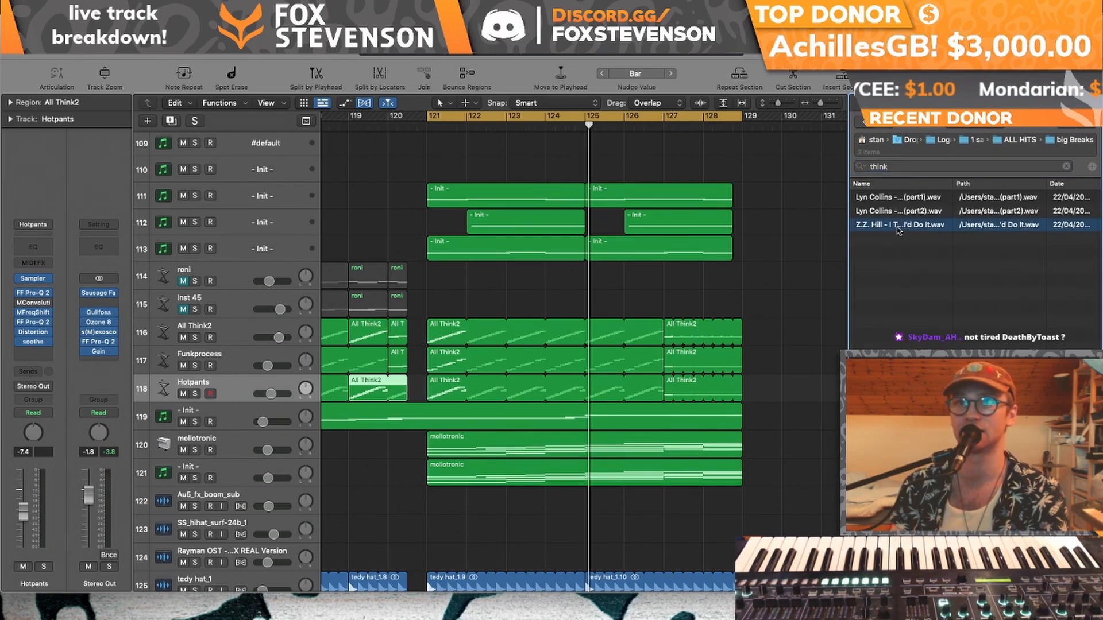
left_click(897, 212)
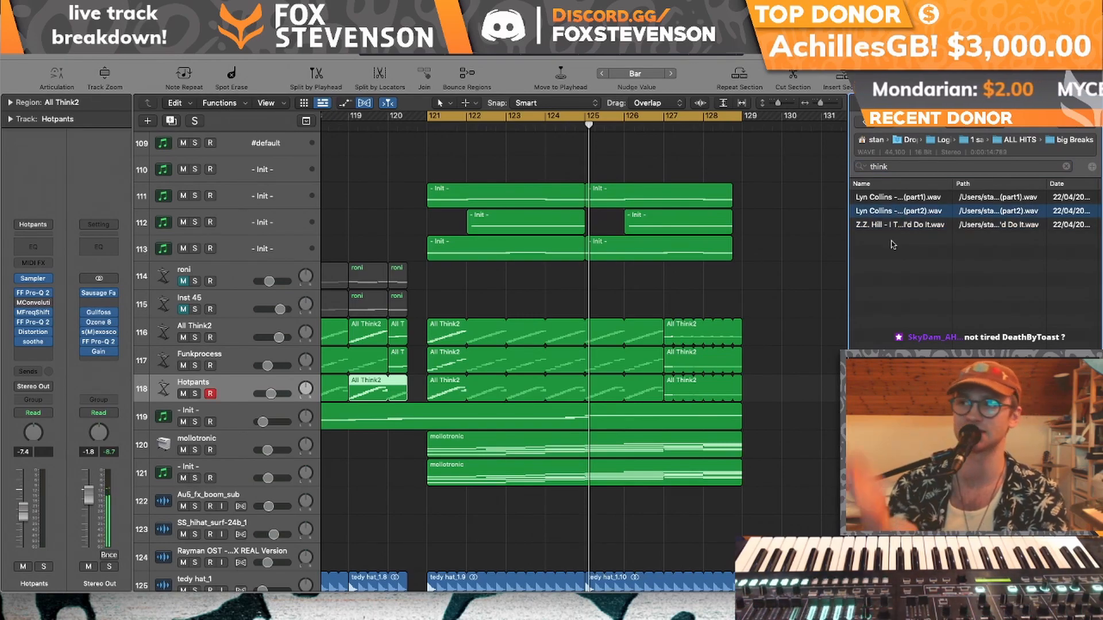
left_click(905, 198)
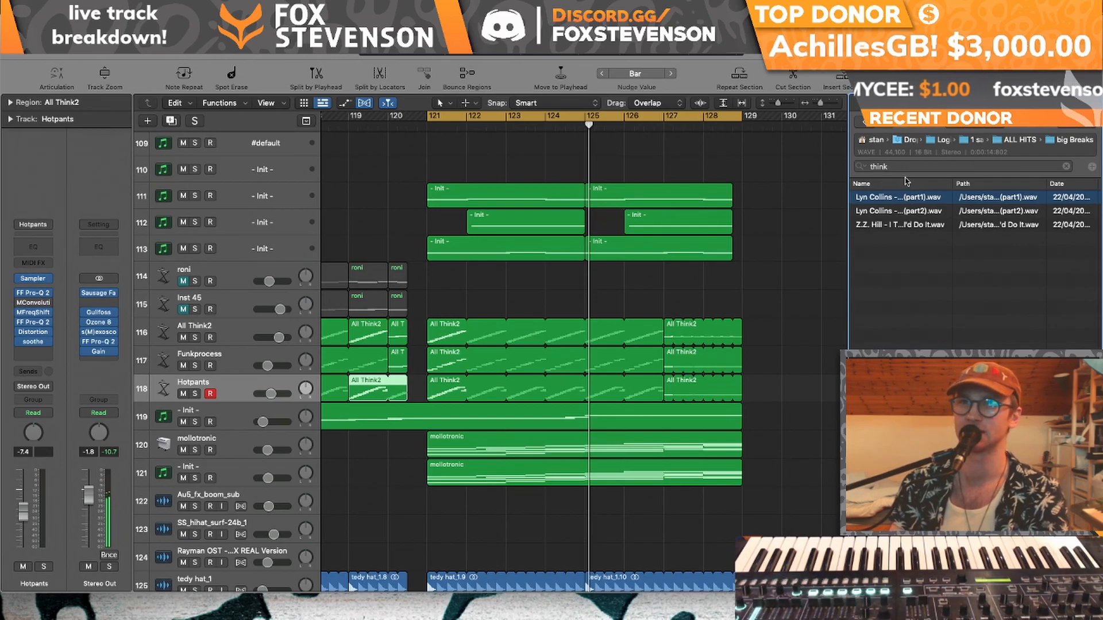
- Search big Breaks for "amen" and preview versions 1 and 2 of the Winstons break
double_click(885, 167)
type("ame")
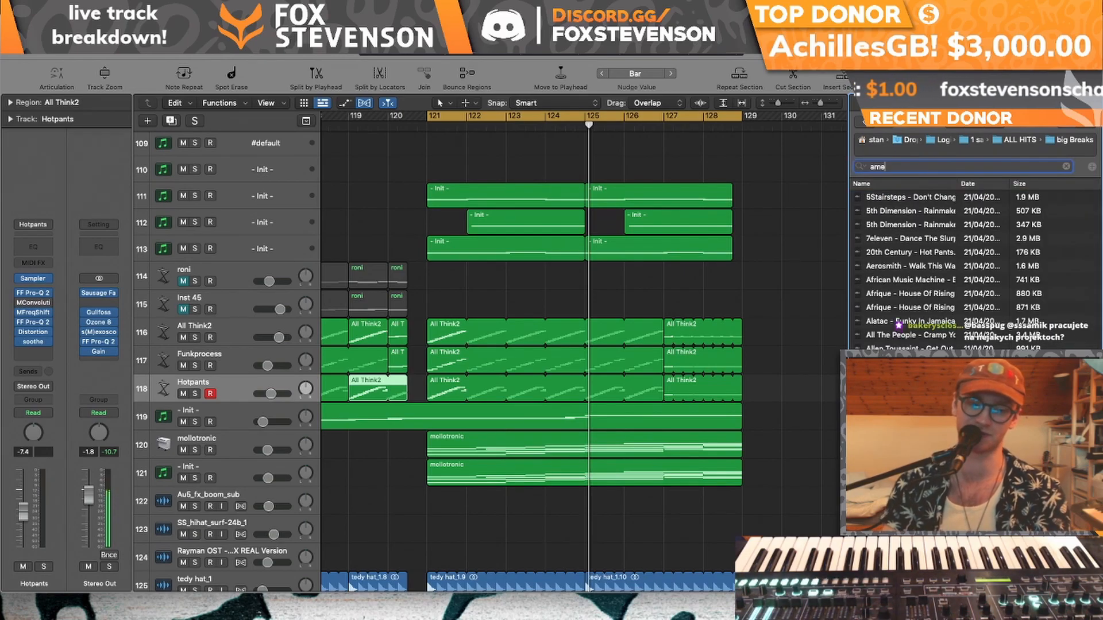
type("n")
left_click(906, 198)
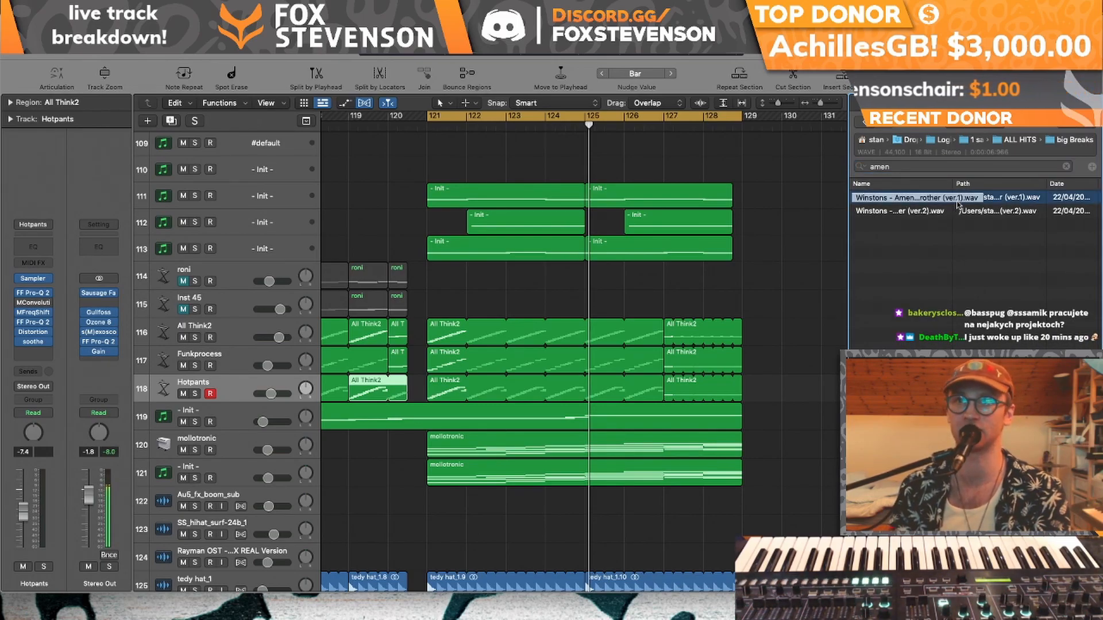
left_click_drag(948, 184, 955, 184)
left_click(926, 212)
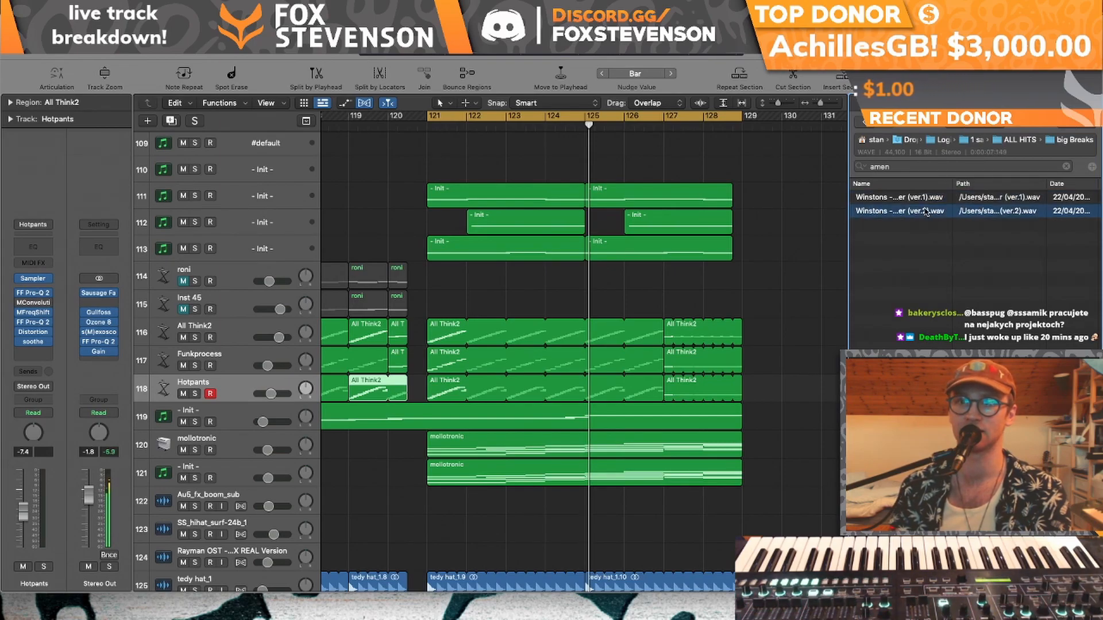
- Search big Breaks for "funky drummer" and preview versions 1 and 2 of the James Brown break
double_click(917, 166)
type("funky")
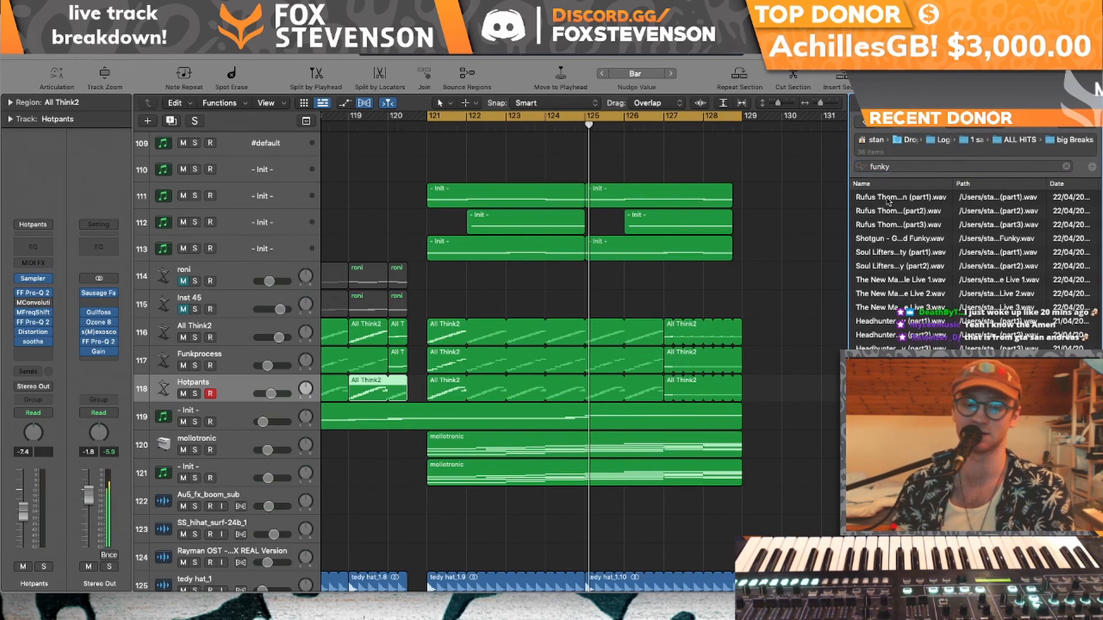
left_click(888, 200)
left_click(901, 168)
type("drummer")
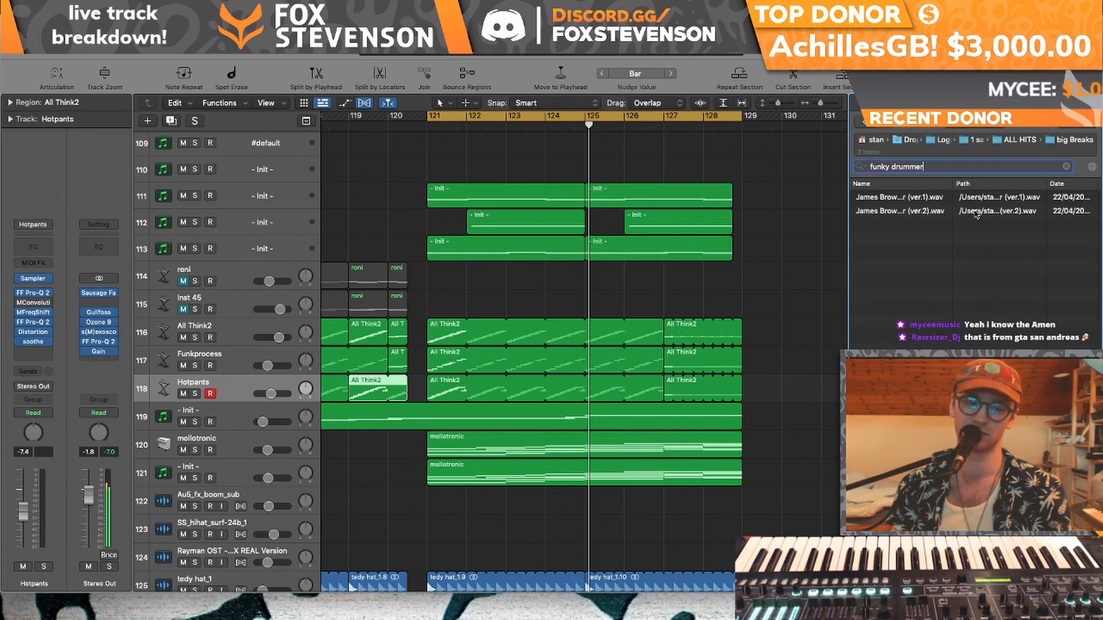
left_click(975, 213)
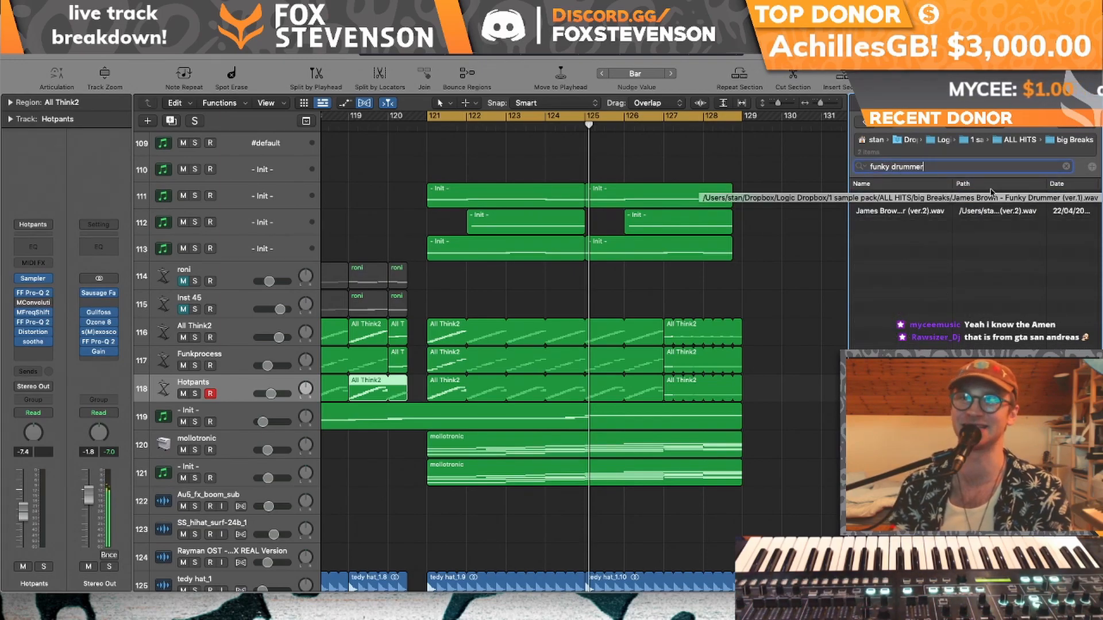
left_click(921, 205)
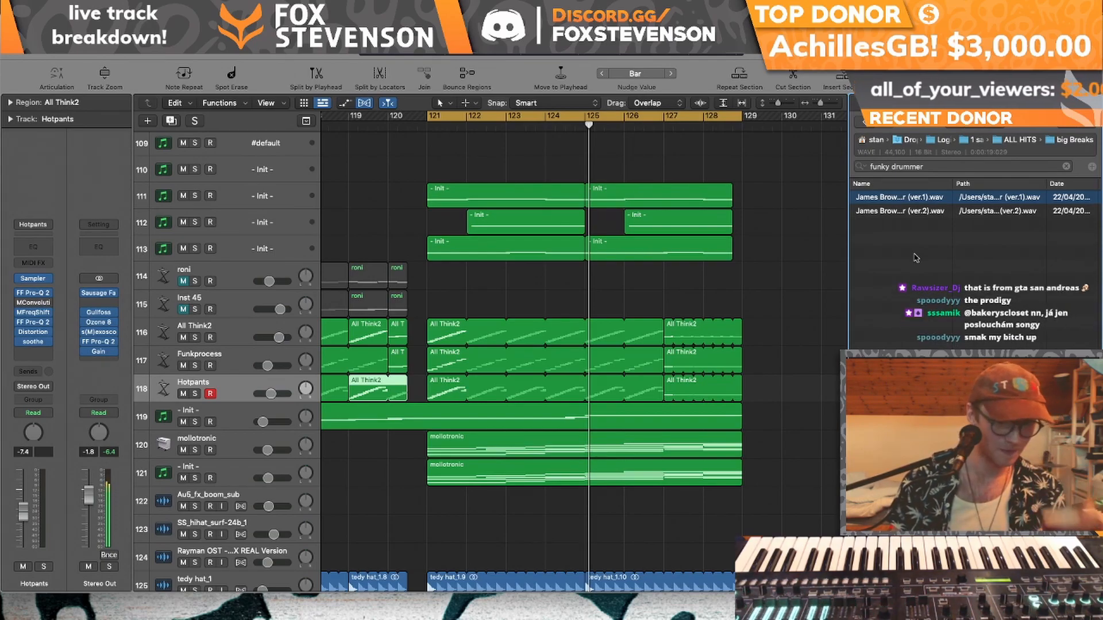
left_click(926, 212)
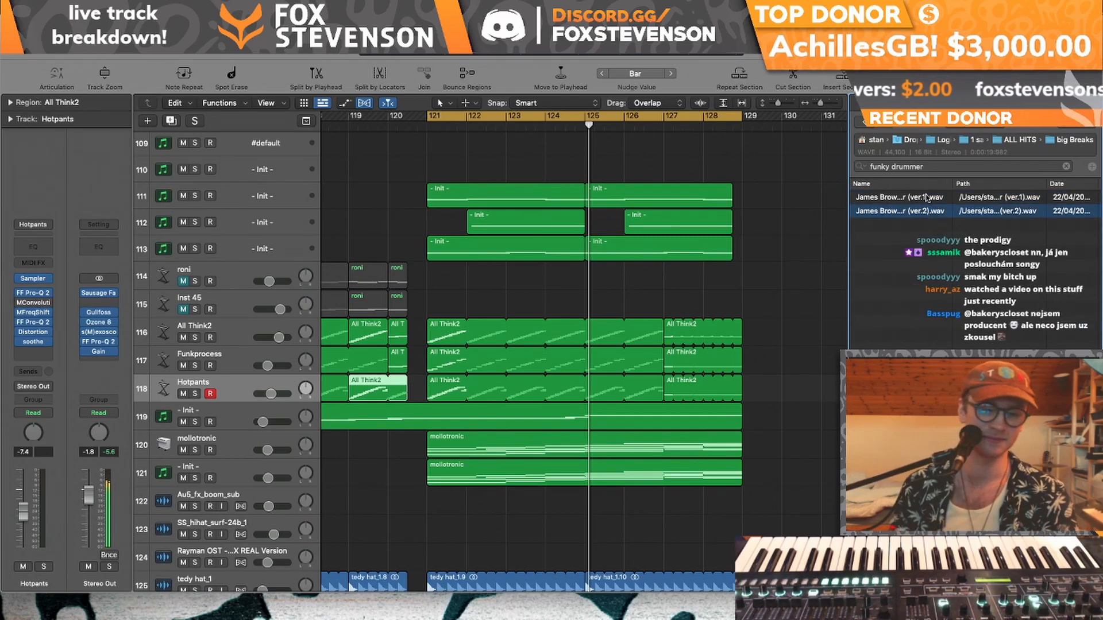
- Search big Breaks for "james" and preview the James Brown breaks from part 3 through part 7 and the following Pt2 file
triple_click(931, 166)
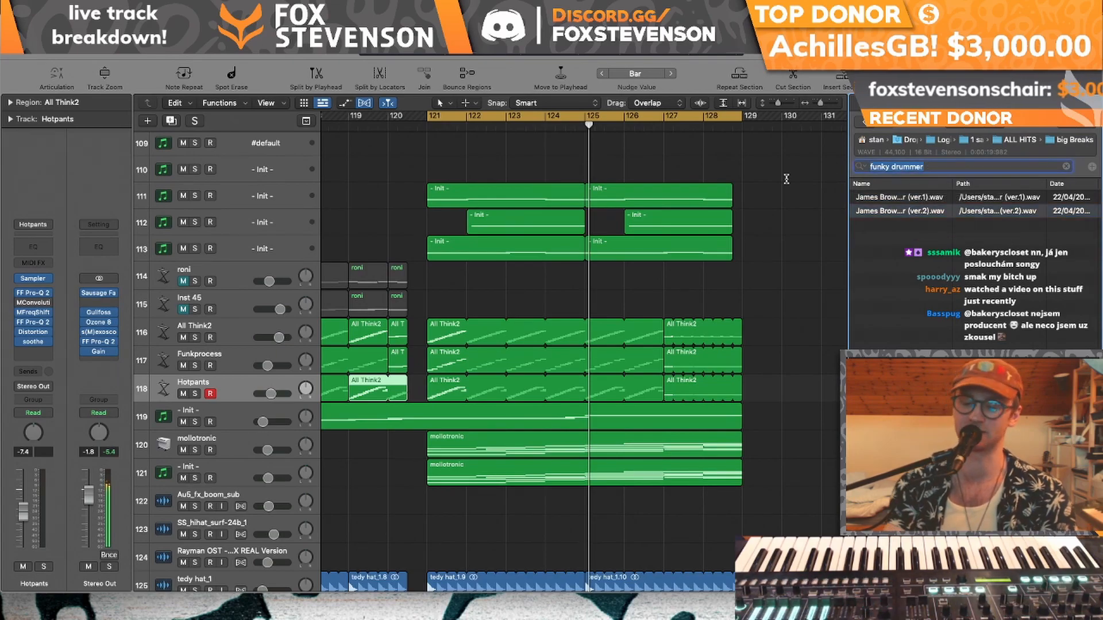
type("james")
left_click(915, 254)
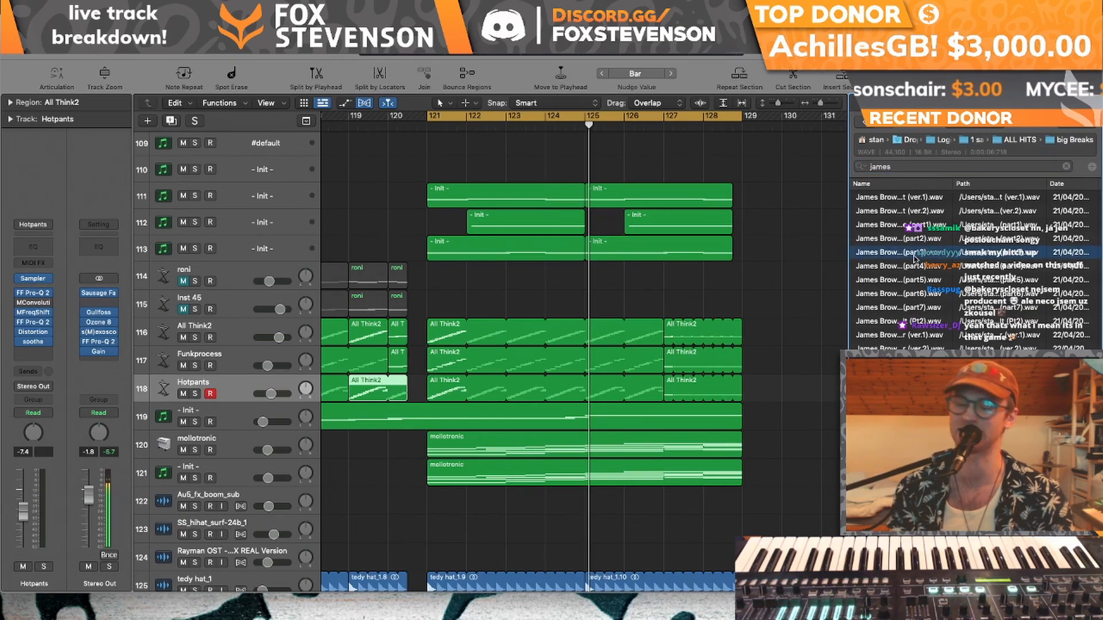
key("Down")
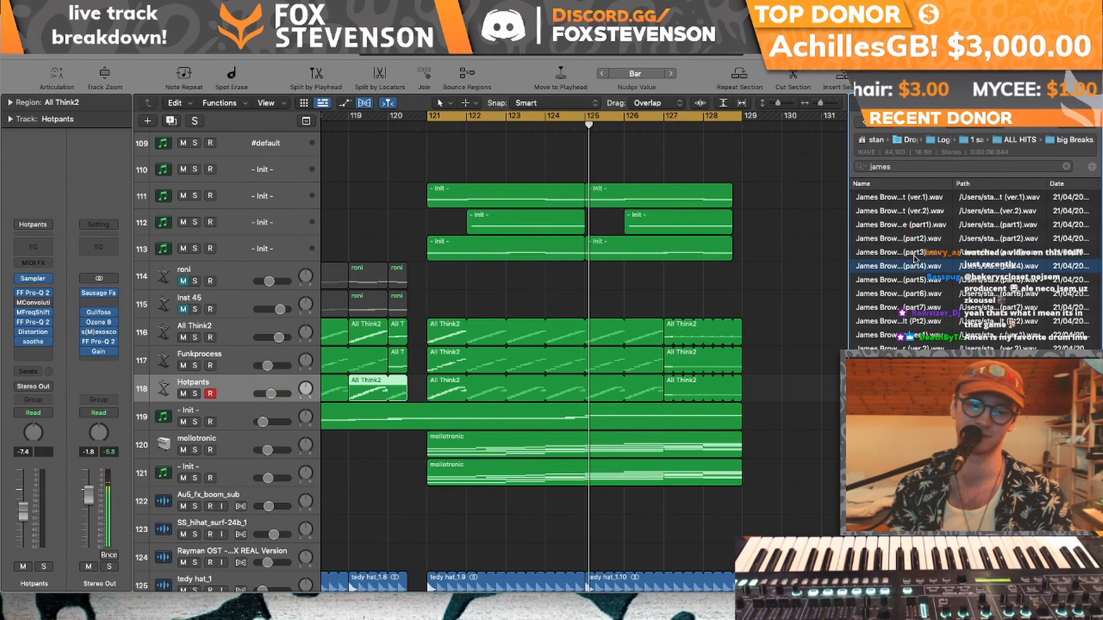
key("Down")
key("Down")
key("Down")
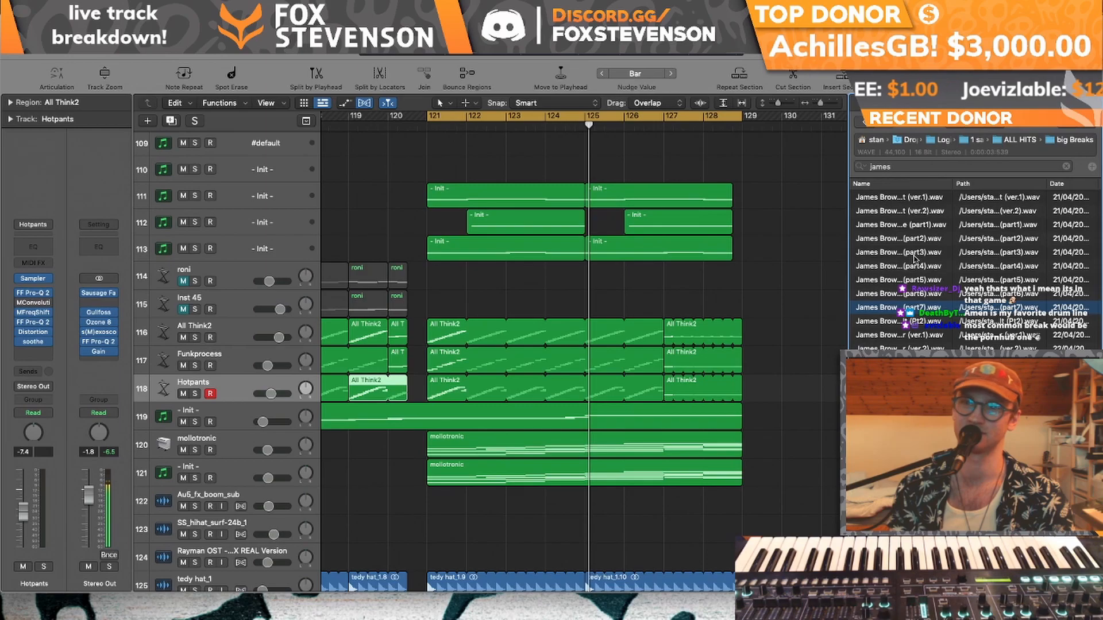
key("Down")
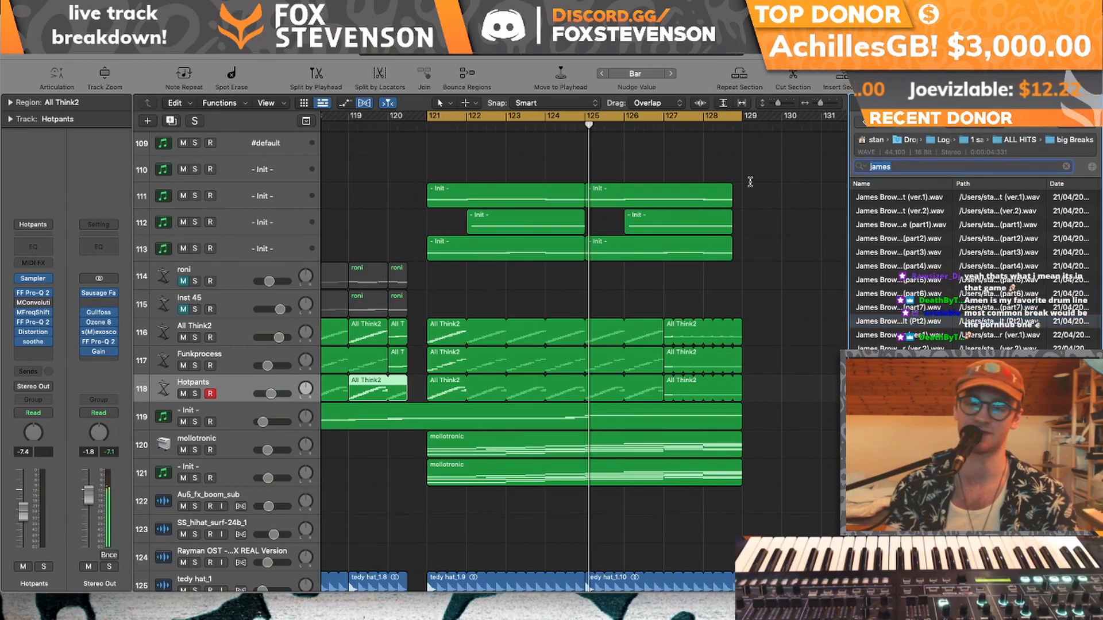
- Clear the break search, browse the full big Breaks list and preview the Funk Inc. break and another funk break nearby
key("BackSpace")
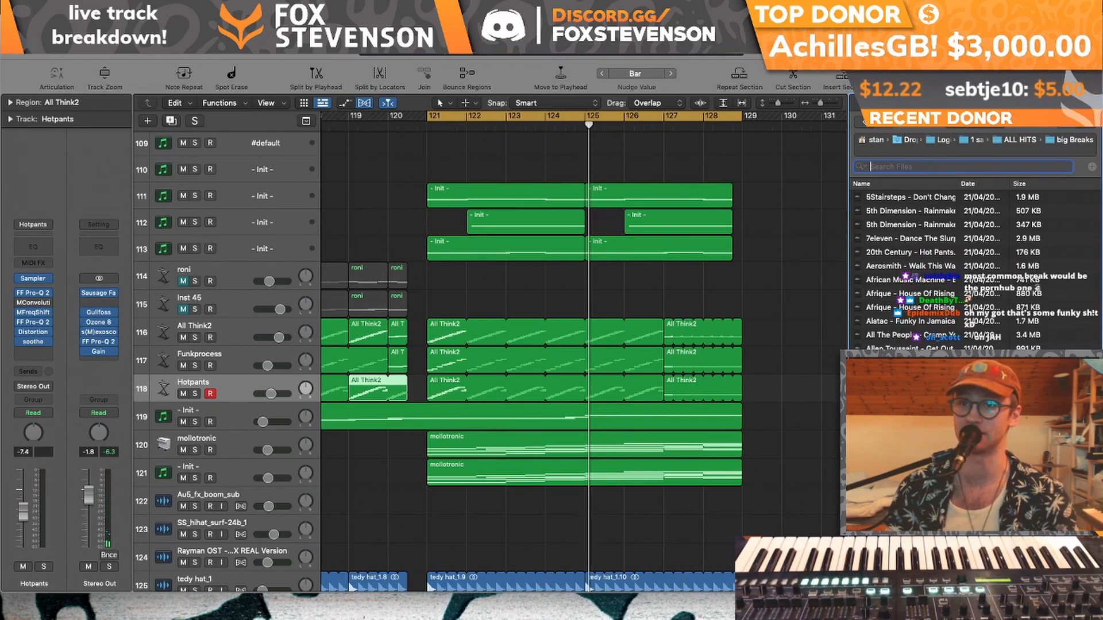
key("Return")
scroll(953, 273, "down", 20)
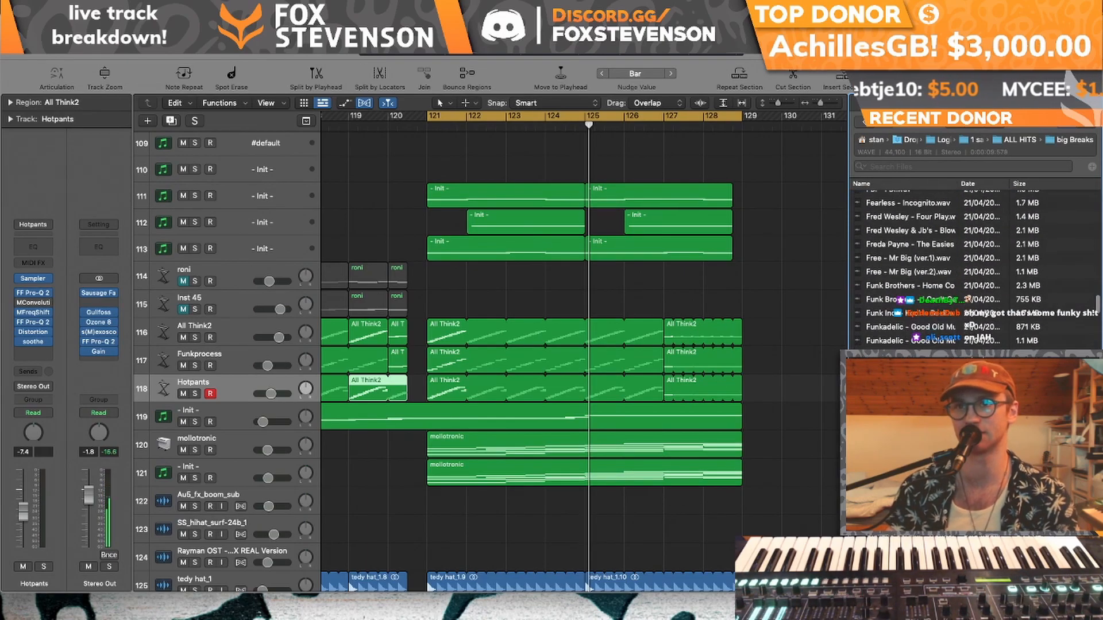
left_click(938, 311)
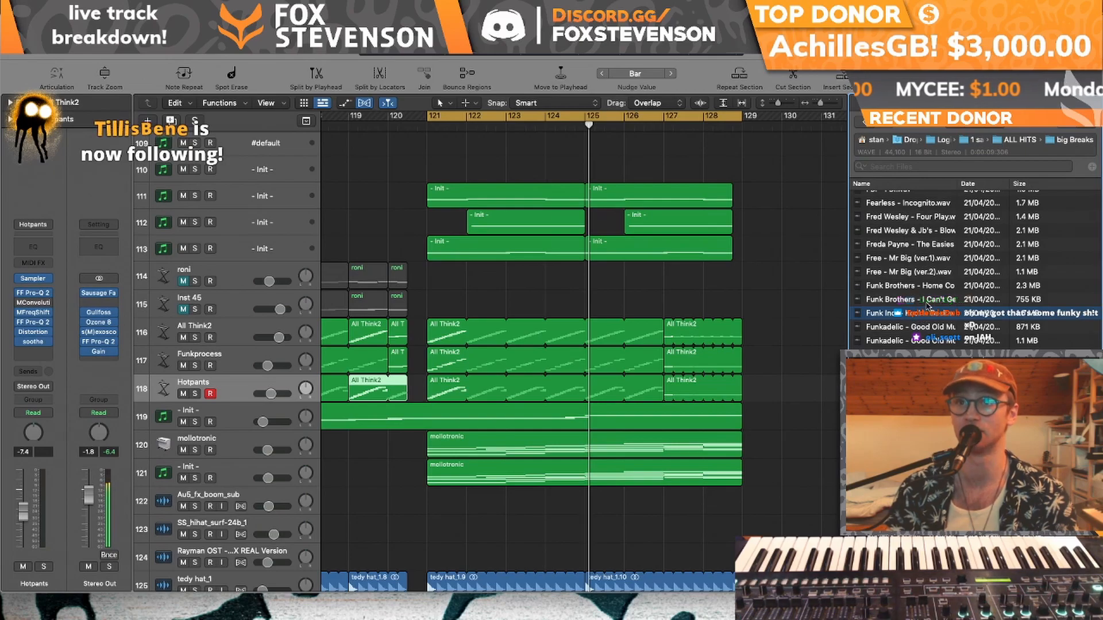
left_click(919, 353)
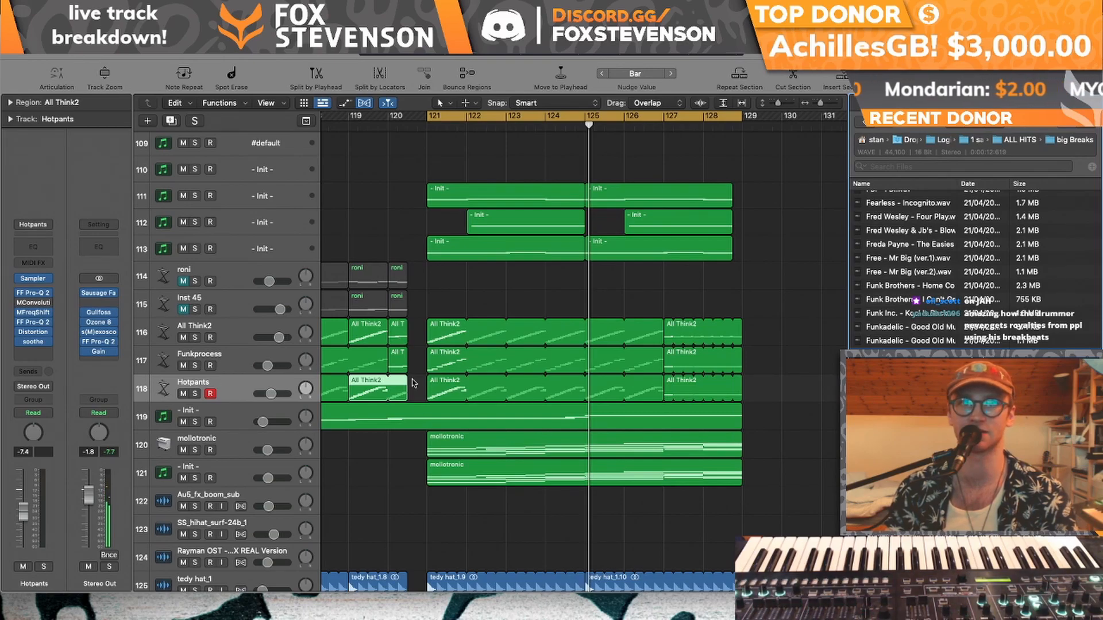
- Solo the All Think2 layer, switch the solo to Funkprocess and compare Funkprocess with its soothe plug-in bypassed and active
left_click(194, 338)
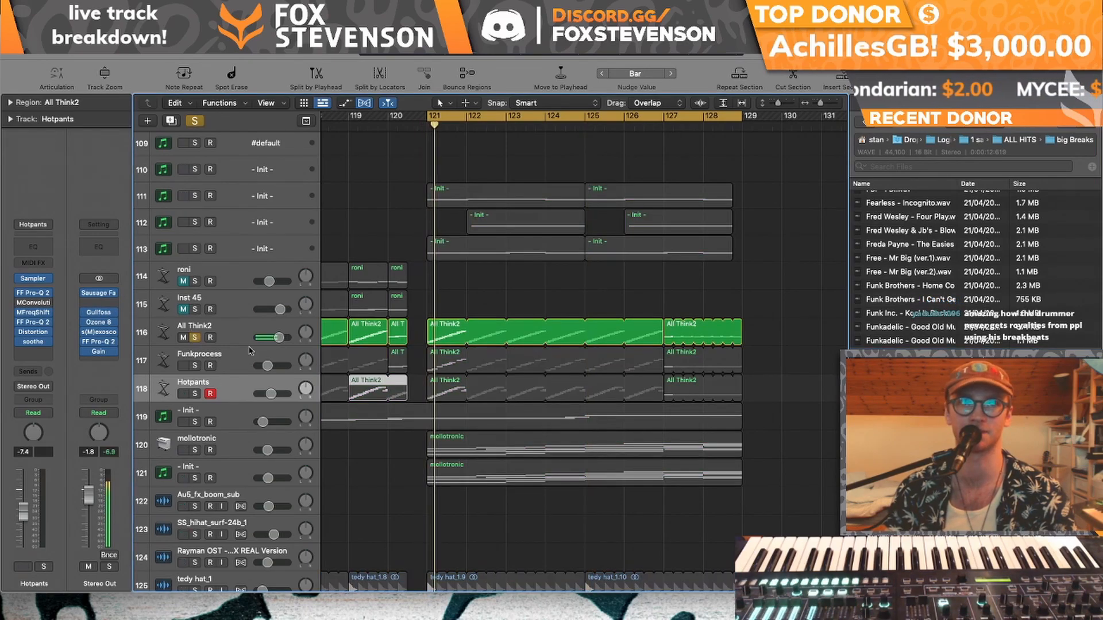
left_click(198, 365)
left_click(195, 337)
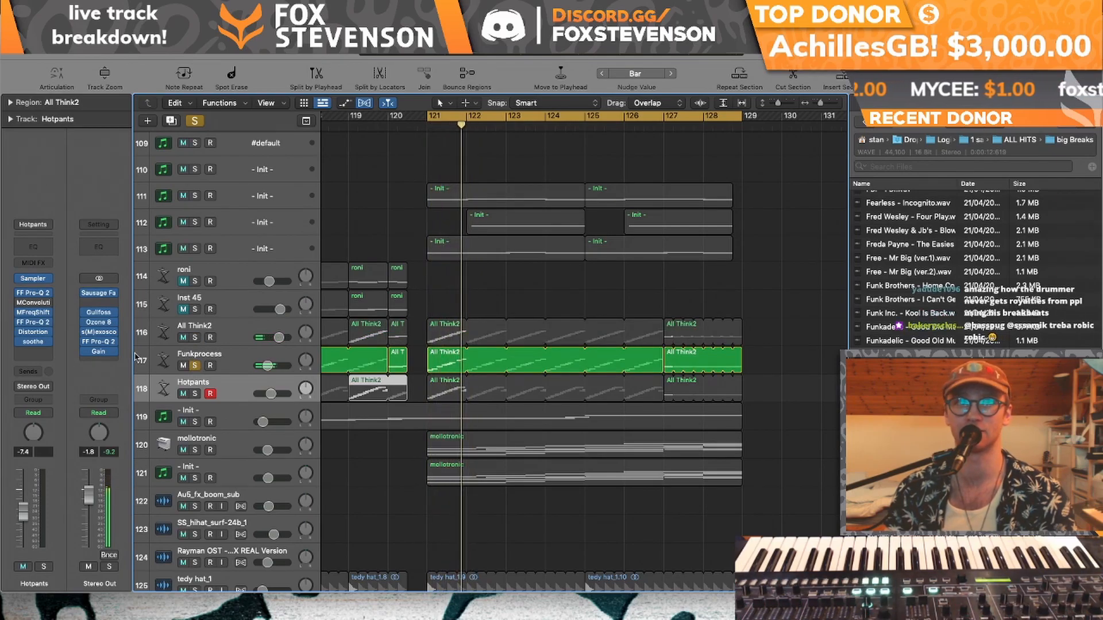
left_click(162, 361)
left_click(20, 313)
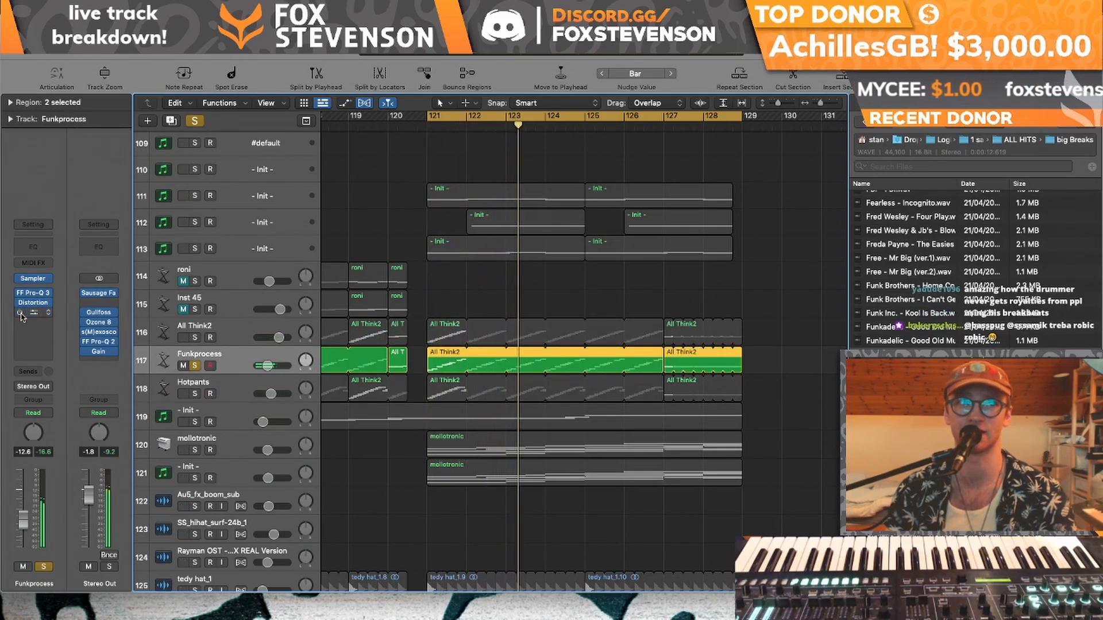
left_click(20, 314)
- Listen to the Hotpants layer soloed without Funkprocess, then clear the solos on both layers and stop playback
left_click(195, 394)
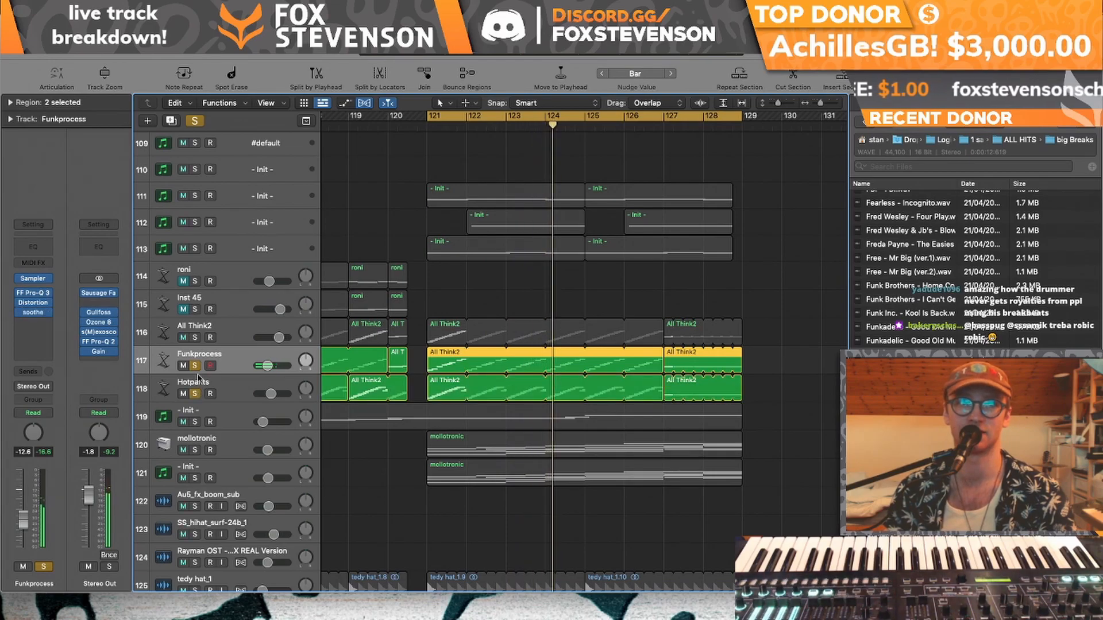
left_click(194, 365)
key("space")
key("space")
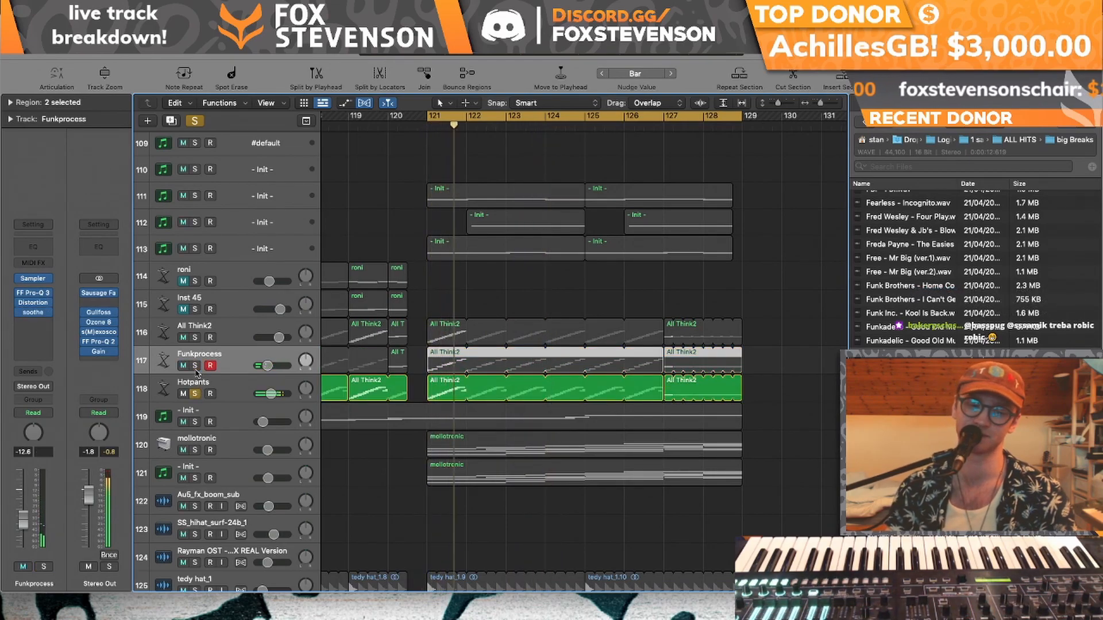
left_click(196, 368)
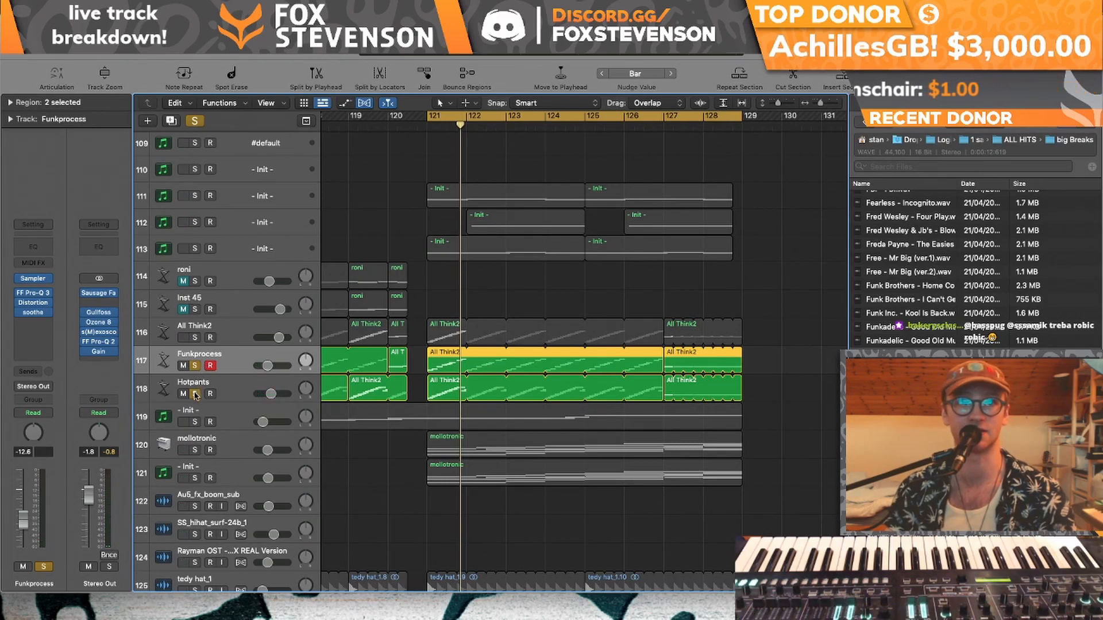
left_click(195, 394)
left_click(194, 364)
key("space")
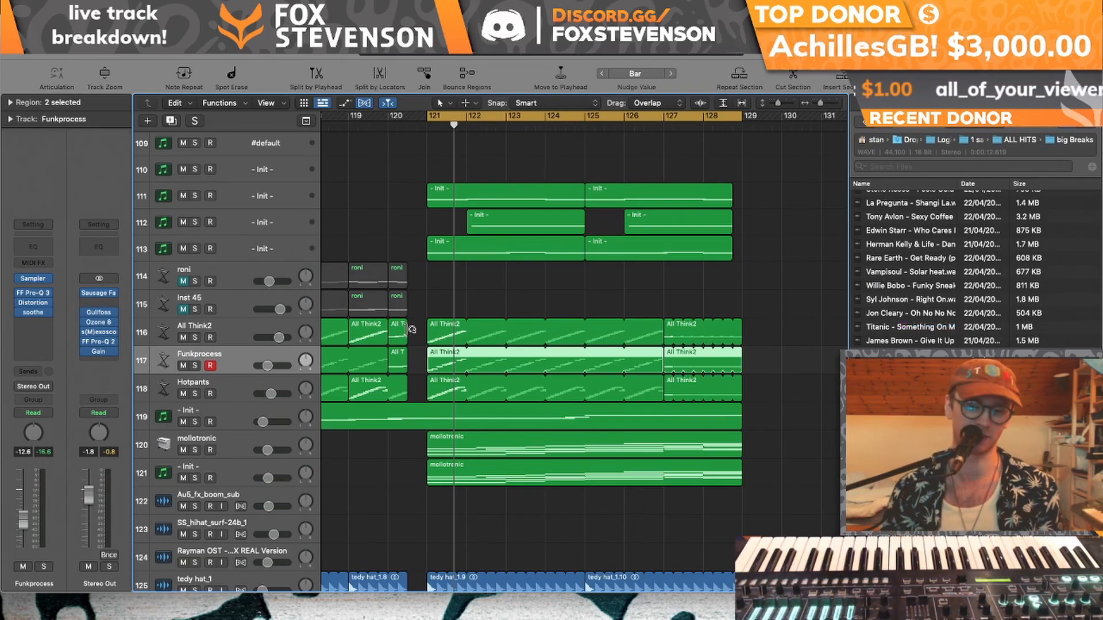
- Search big Breaks for "funky" and preview one of the breaks further down the list
left_click(913, 166)
type("funk")
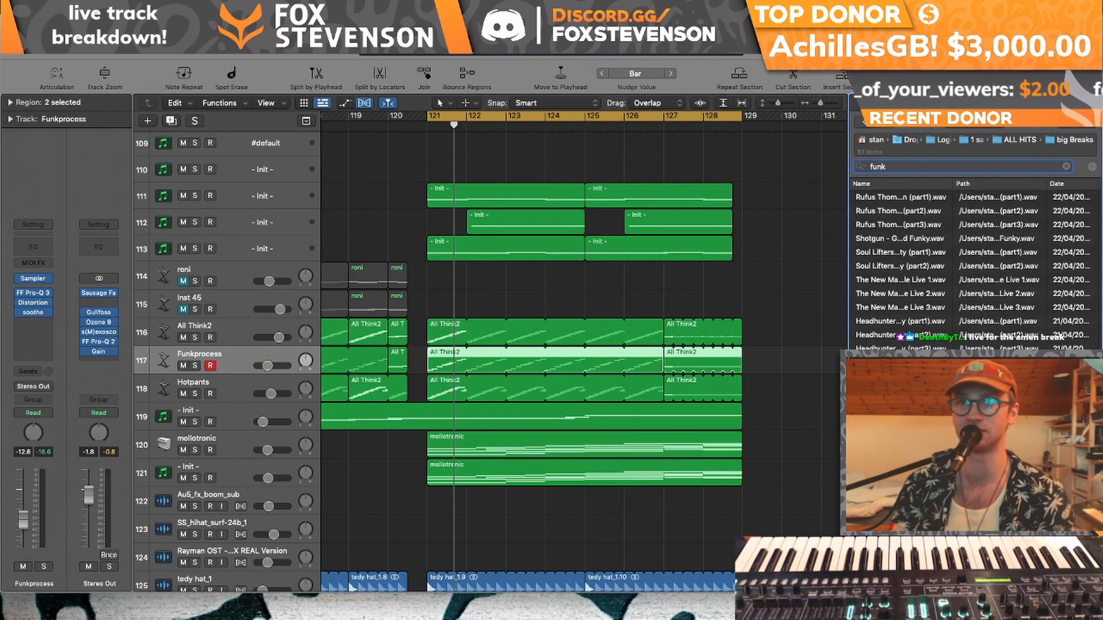
type("y")
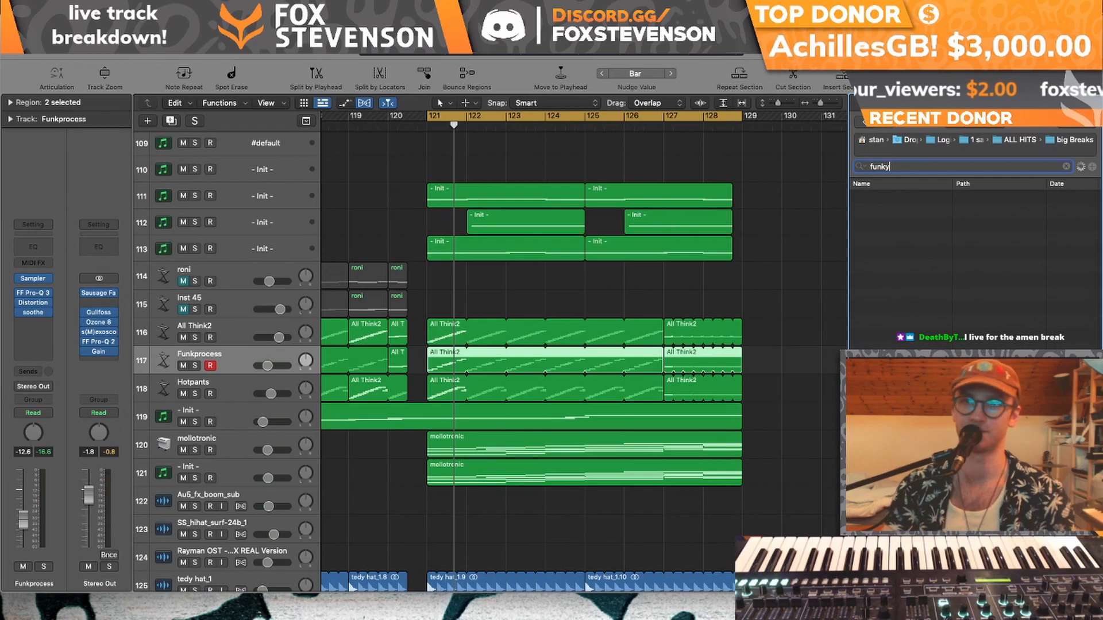
scroll(923, 315, "down", 2)
left_click(921, 315)
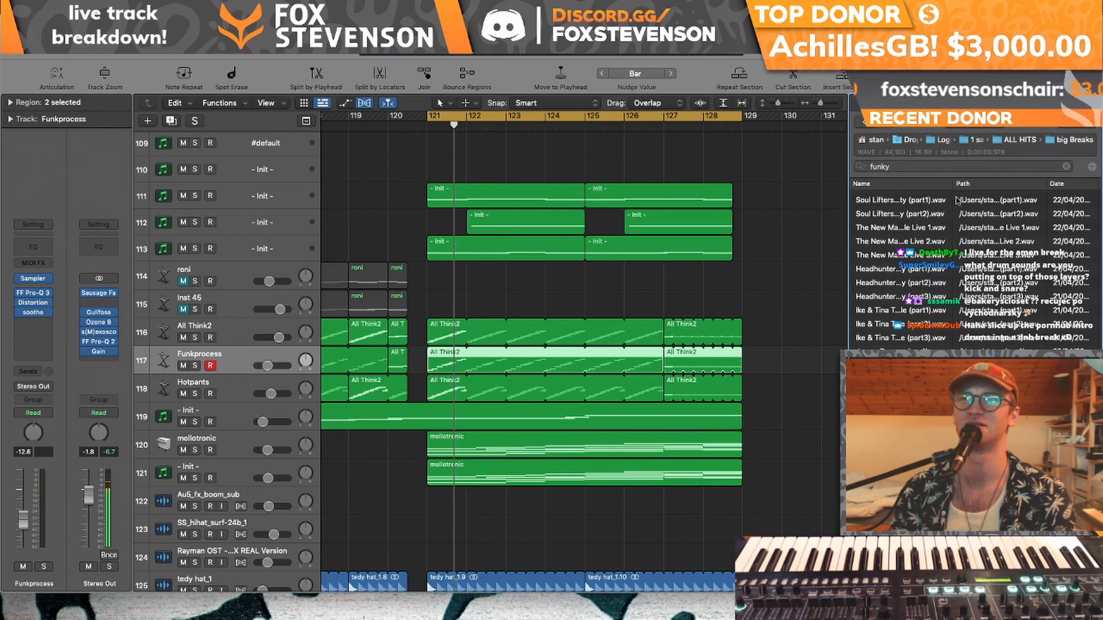
left_click_drag(955, 185, 953, 193)
- Play all layers together from bar 121 with no solos, restarting playback and zooming the timeline out slightly
key("space")
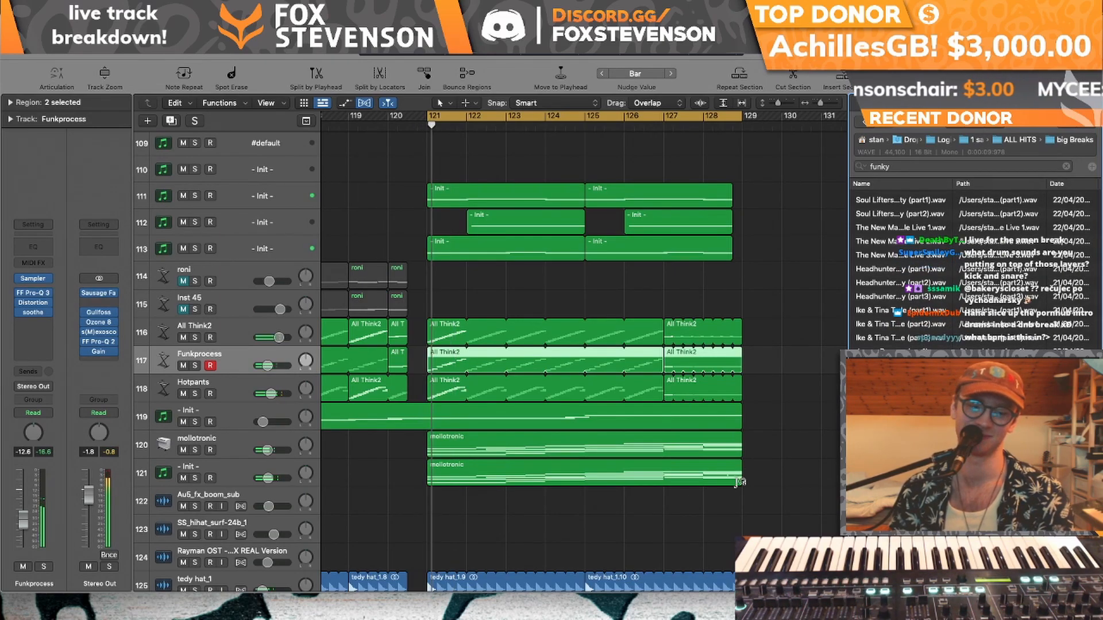
left_click(535, 313)
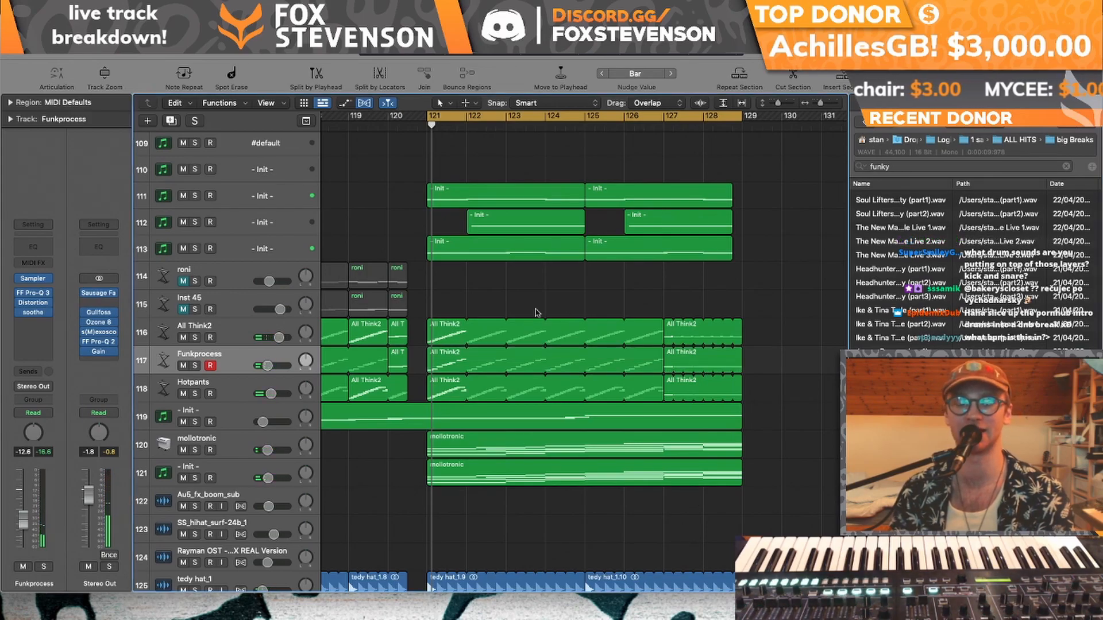
key("space")
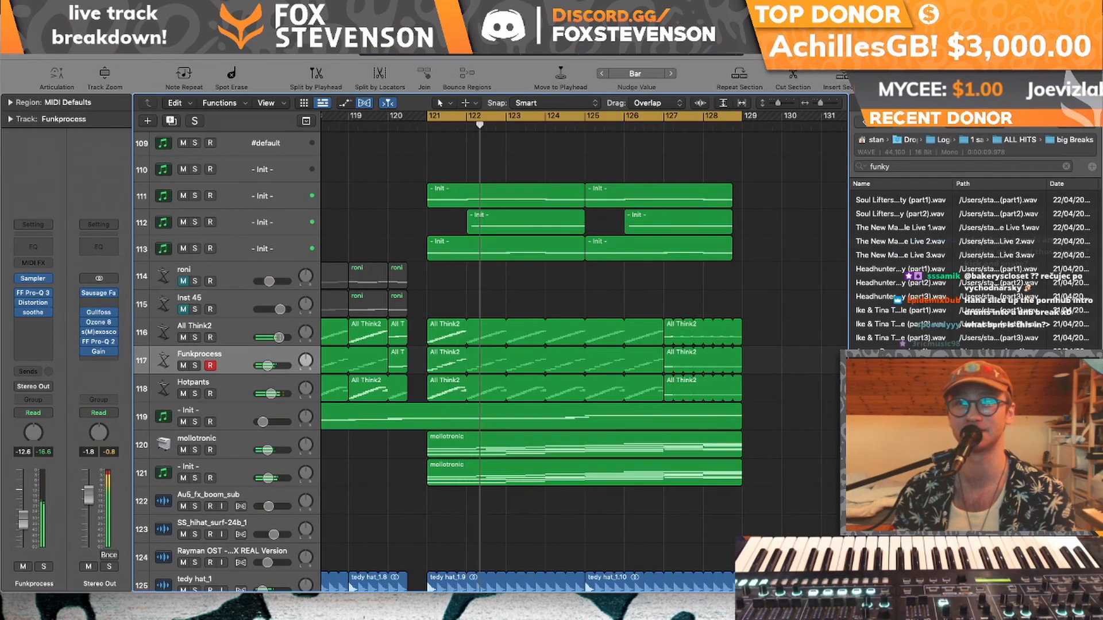
key("space")
key("space")
left_click_drag(822, 103, 820, 102)
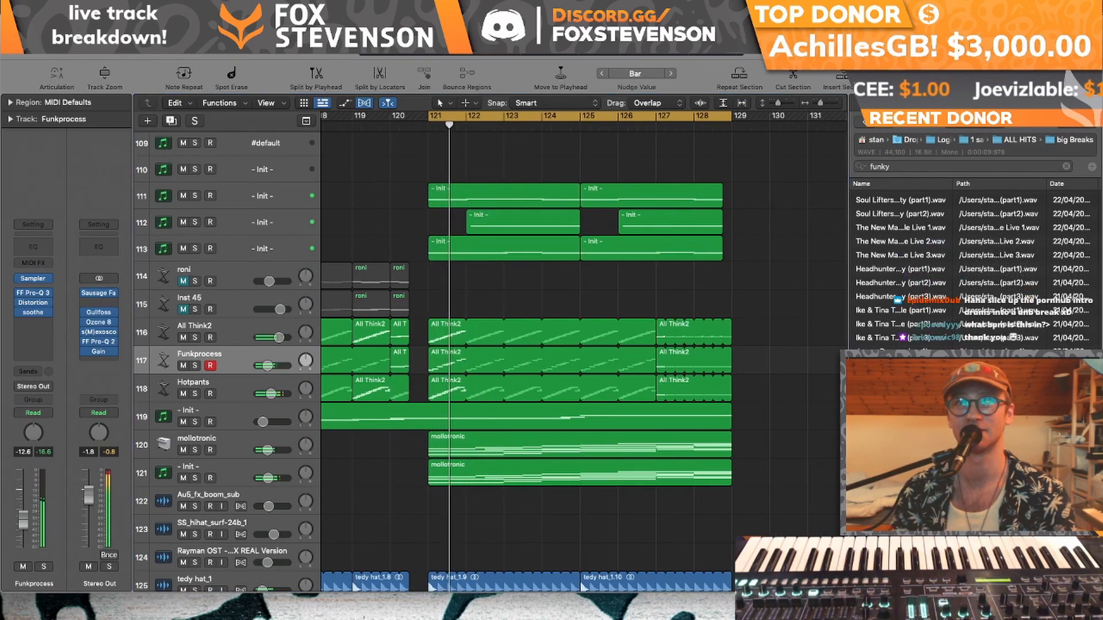
key("space")
key("space")
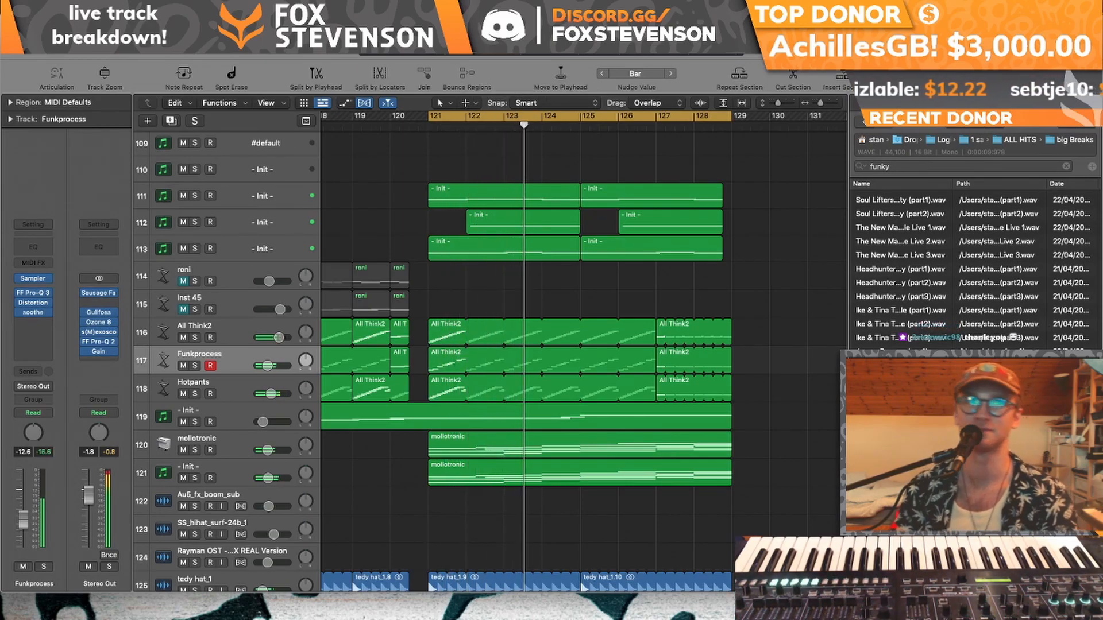
- Look back through the earlier arrangement sections to around bar 36, shrinking the track height to survey the track list
scroll(548, 364, "left", 15)
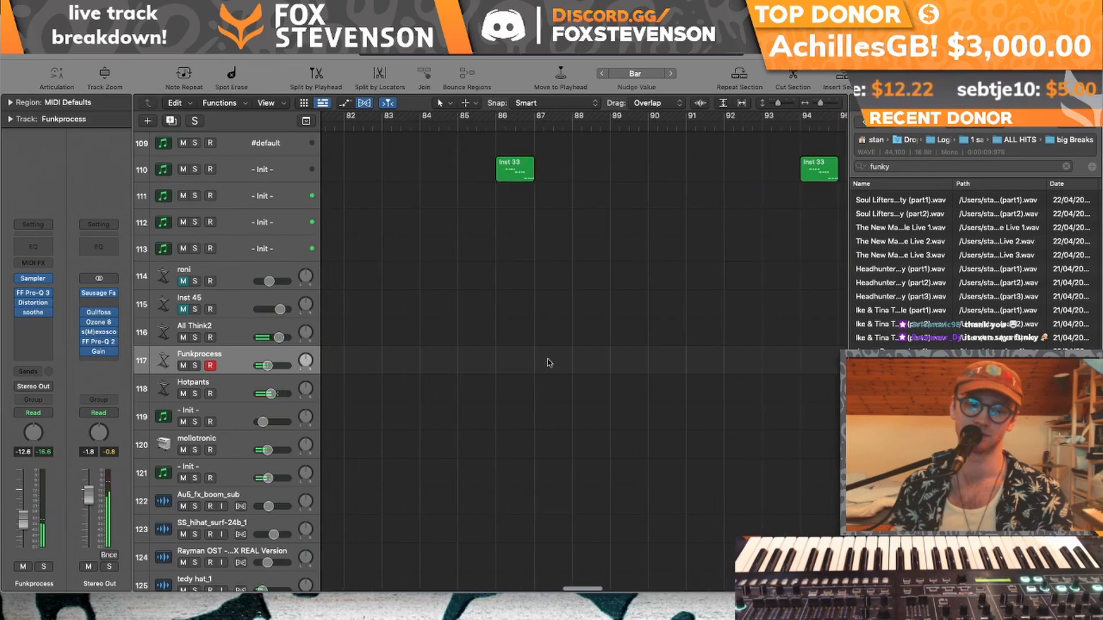
scroll(547, 364, "up", 10)
scroll(547, 364, "up", 2)
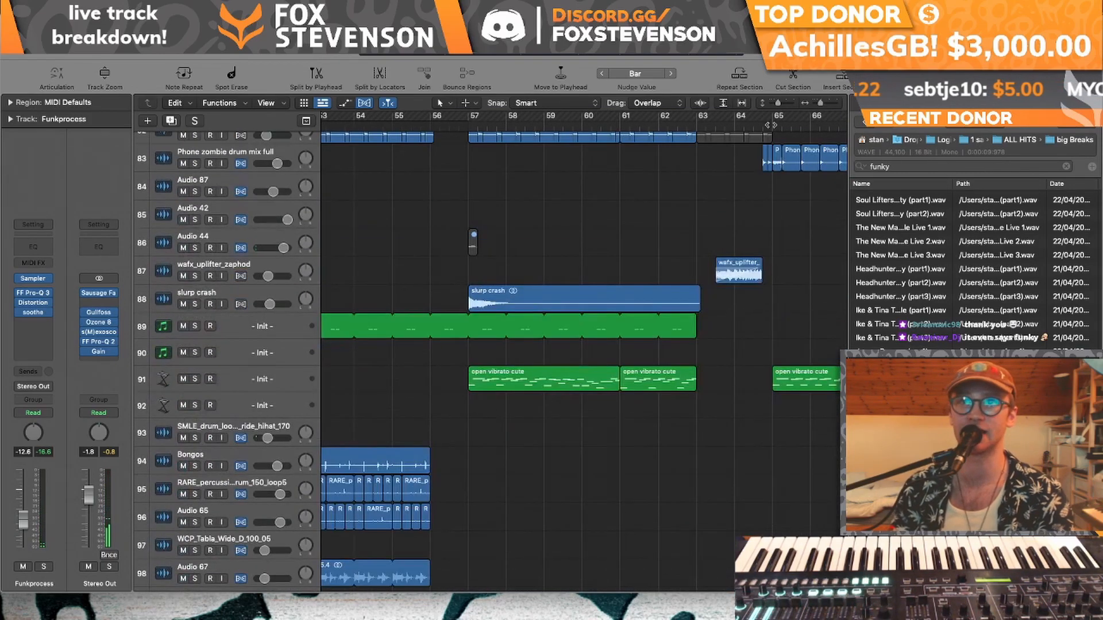
left_click_drag(777, 105, 774, 106)
scroll(640, 243, "up", 15)
scroll(641, 243, "left", 3)
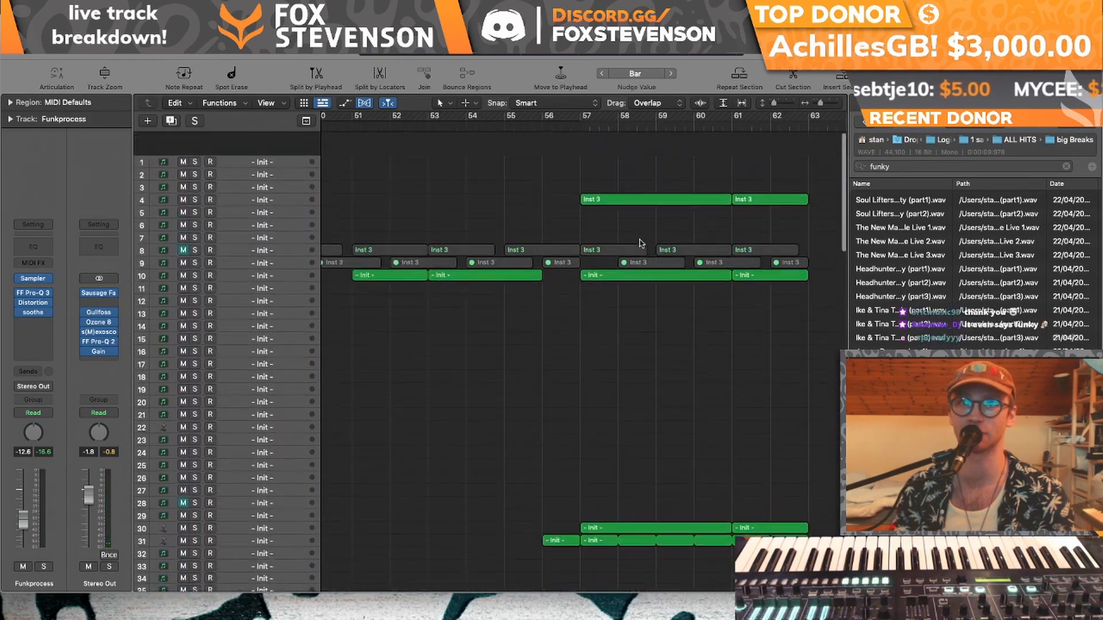
scroll(641, 243, "down", 20)
scroll(640, 243, "left", 3)
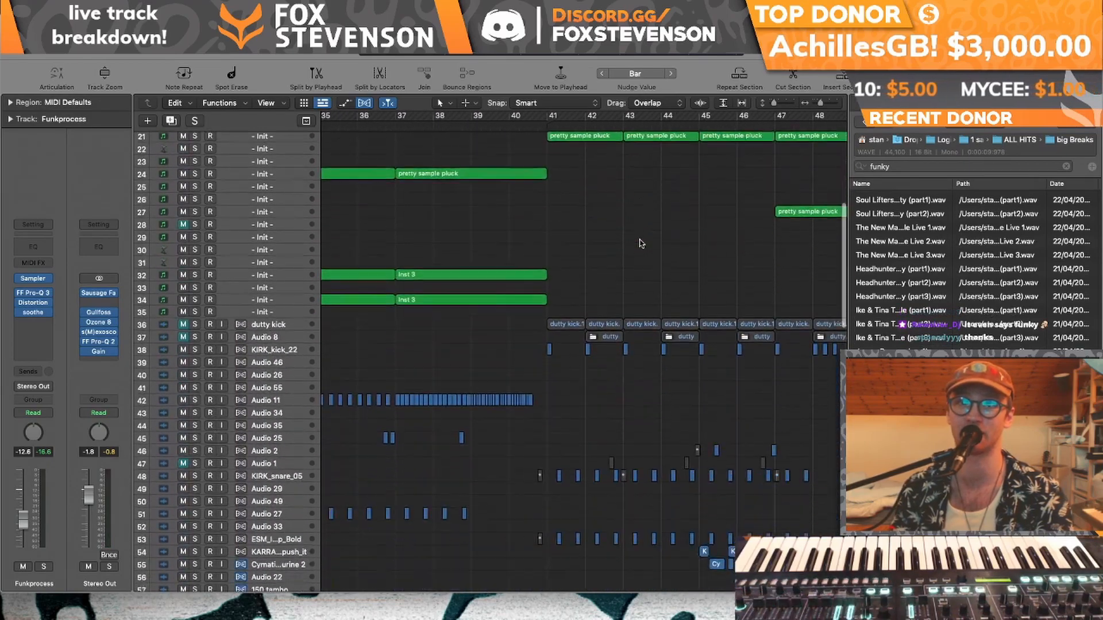
scroll(641, 243, "up", 9)
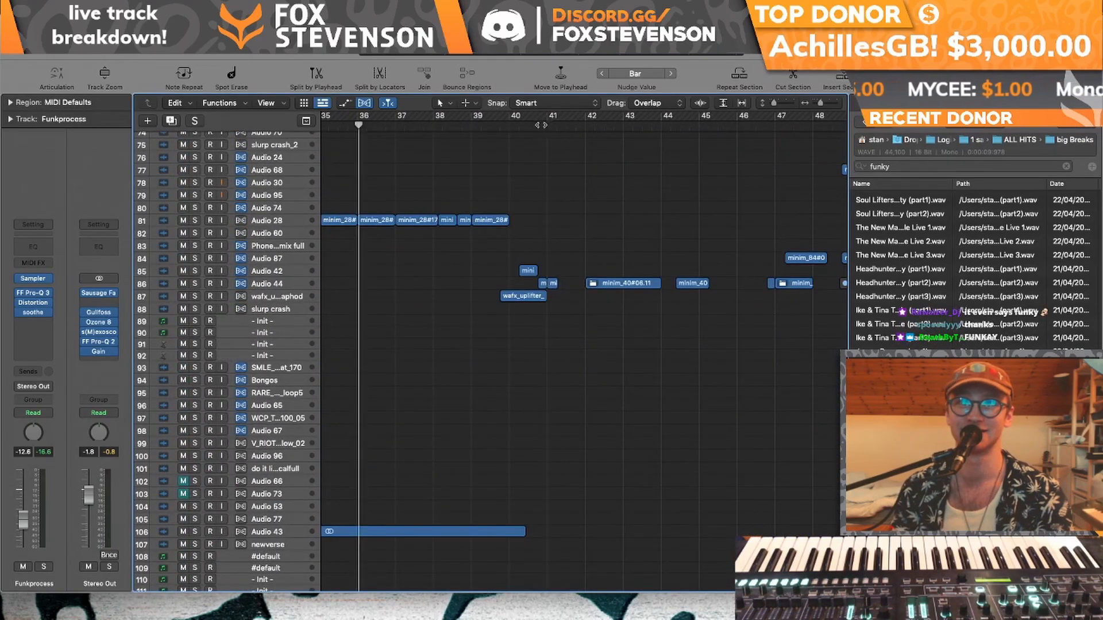
- Play the arrangement with the cycle range on bars 49 to 55, then turn that cycle off
key("space")
scroll(595, 215, "up", 20)
scroll(595, 215, "left", 12)
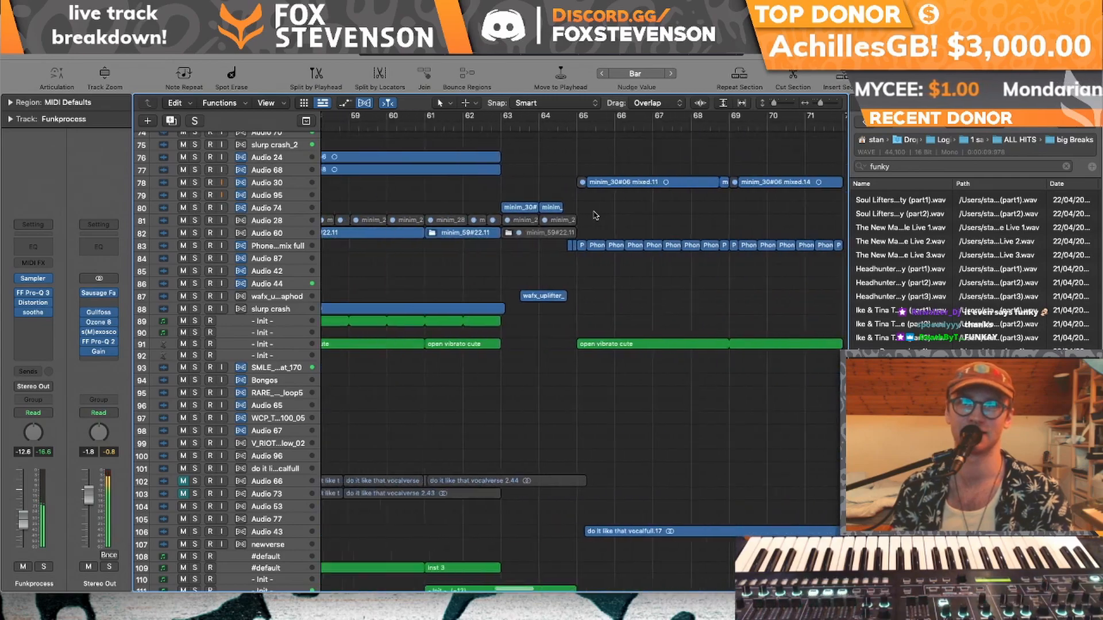
left_click_drag(526, 137, 722, 138)
scroll(657, 375, "down", 10)
scroll(658, 375, "up", 6)
scroll(659, 377, "up", 4)
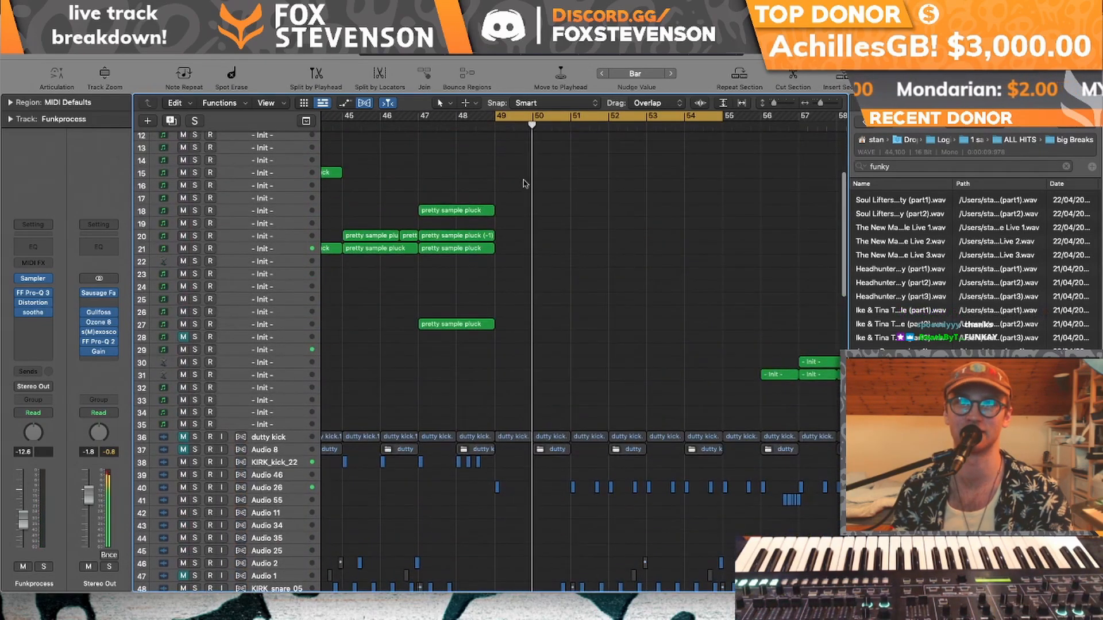
left_click(560, 117)
- Set the cycle range to bars 41 to 45 and play that section
scroll(562, 122, "left", 12)
scroll(560, 121, "right", 6)
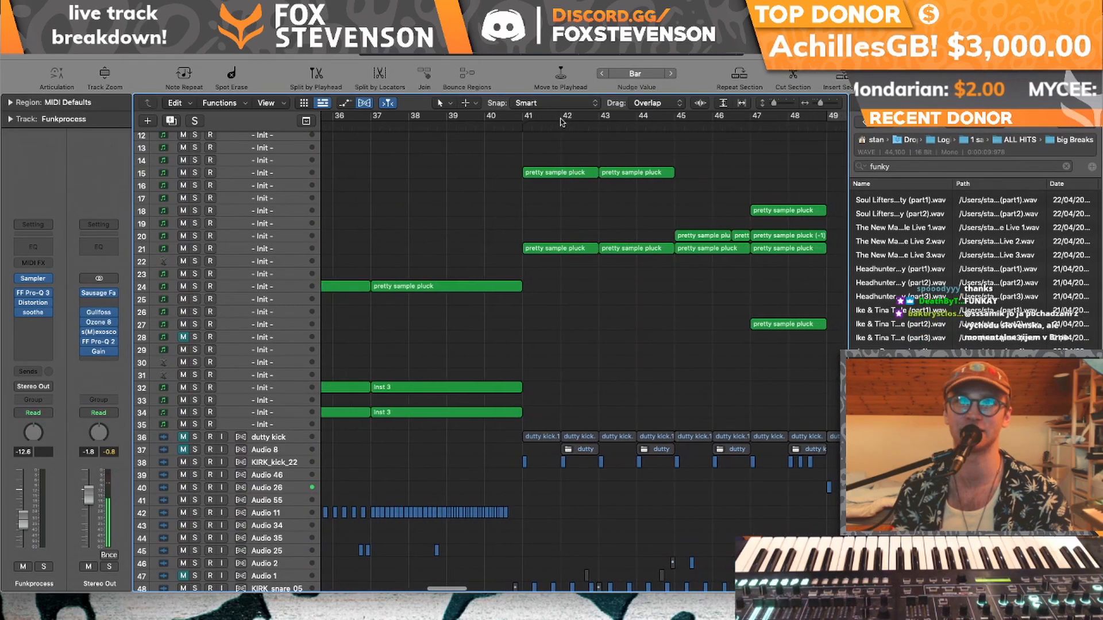
left_click_drag(526, 118, 675, 118)
scroll(616, 360, "up", 5)
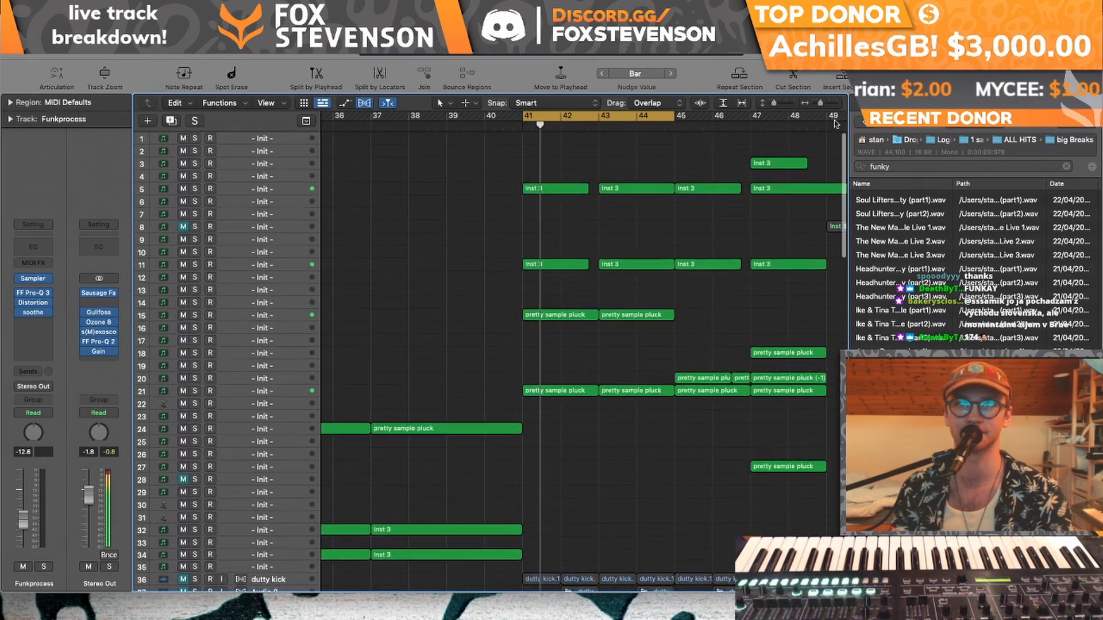
scroll(589, 367, "up", 5)
- Select both pretty sample pluck regions starting at bar 41 on tracks 15 and 21 and open their notes in the Piano Roll
left_click_drag(518, 405, 522, 312)
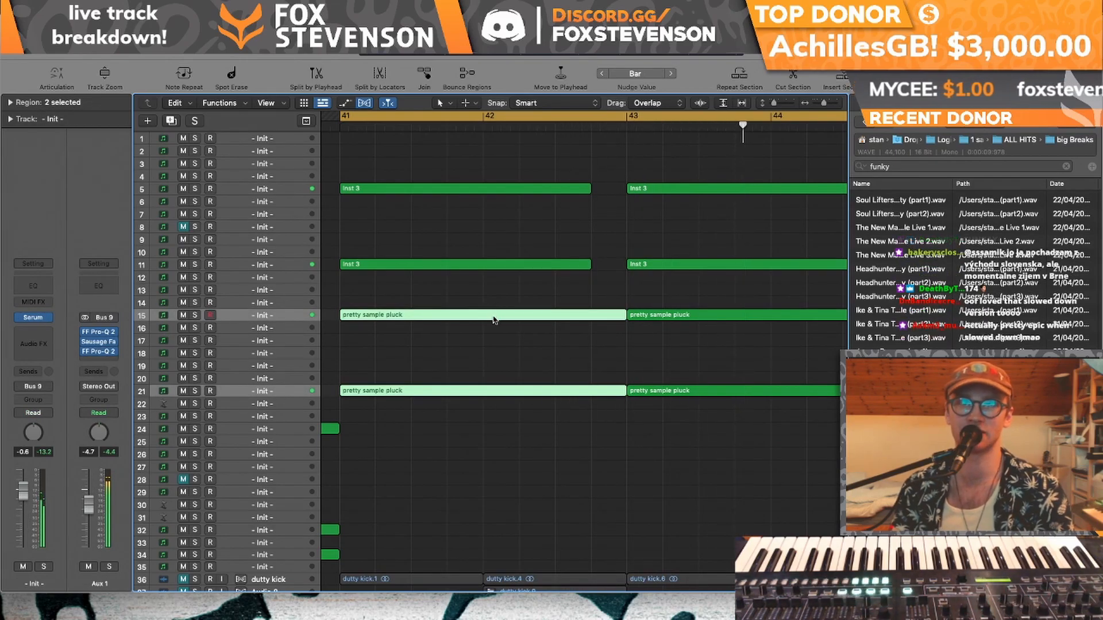
double_click(494, 315)
left_click_drag(823, 173, 830, 174)
scroll(577, 411, "left", 5)
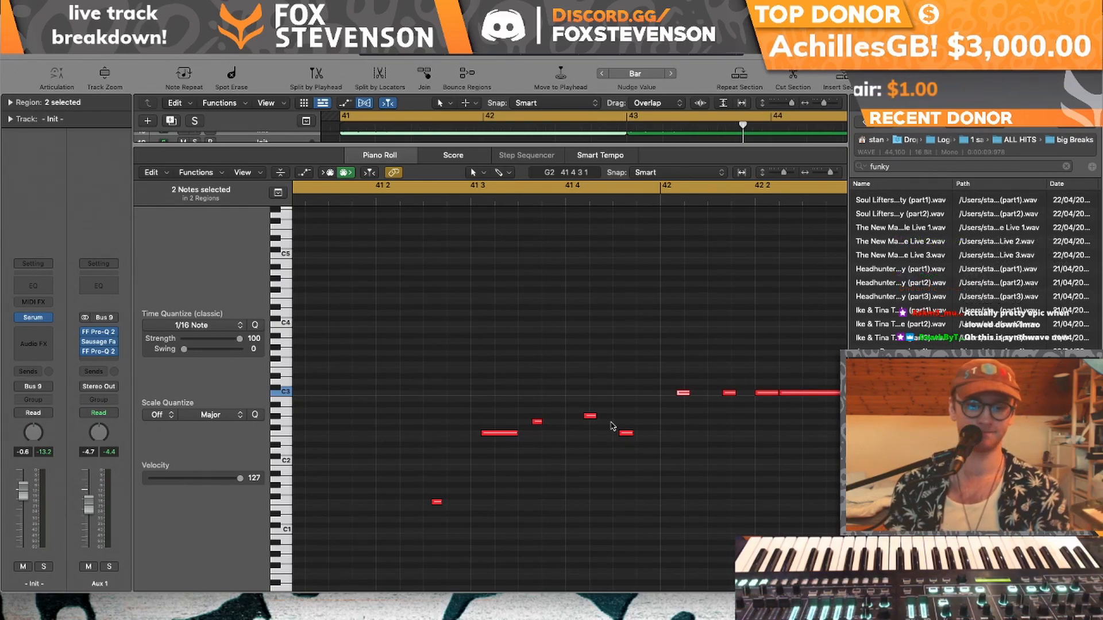
- Play the pluck melody in the Piano Roll, restarting from position 42 3
key("space")
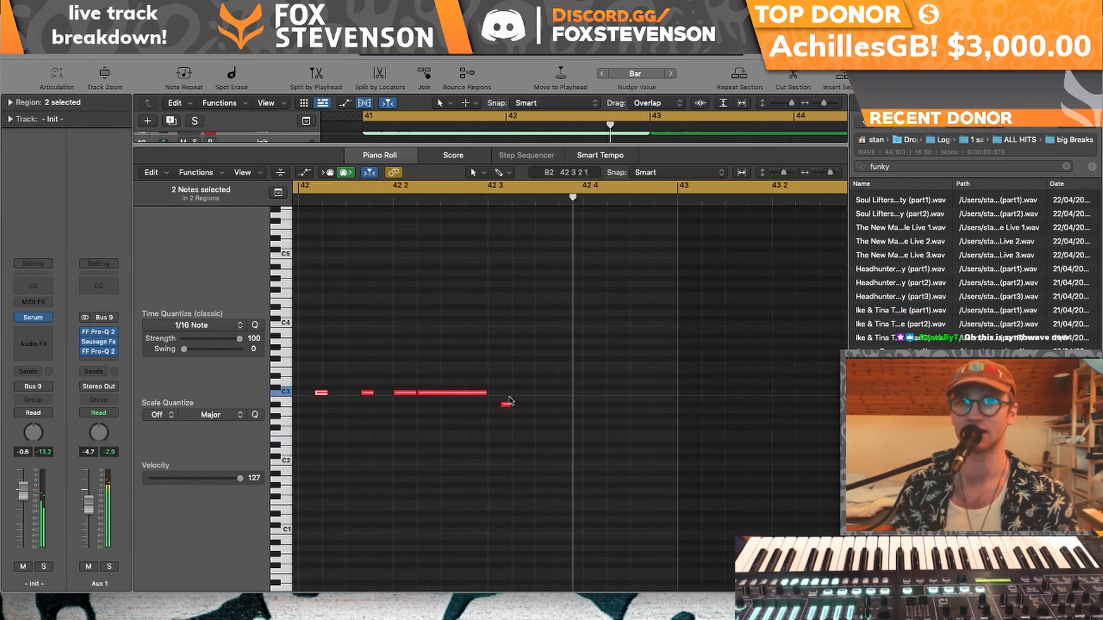
left_click(487, 204)
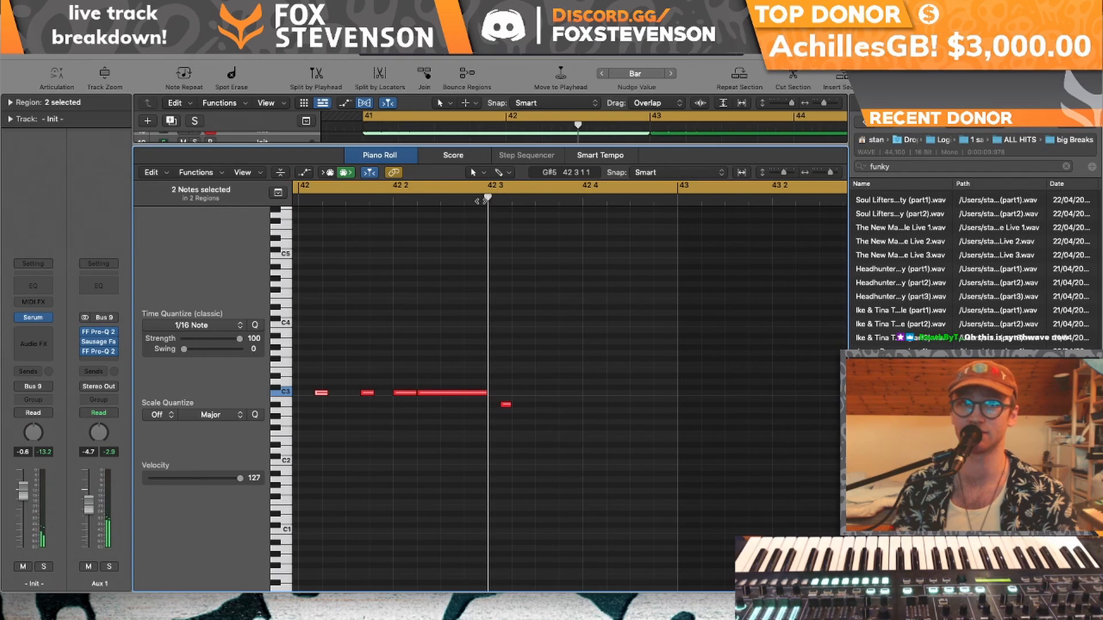
key("space")
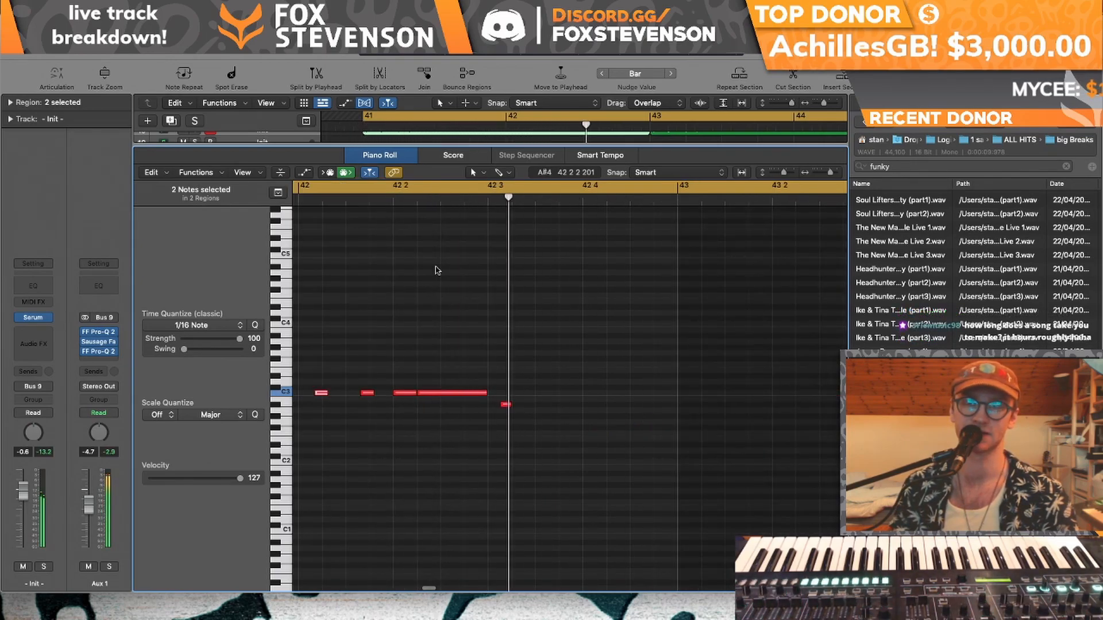
- Return to the arrangement, keep both bar 41 pluck regions selected and replay the looped section
key("x")
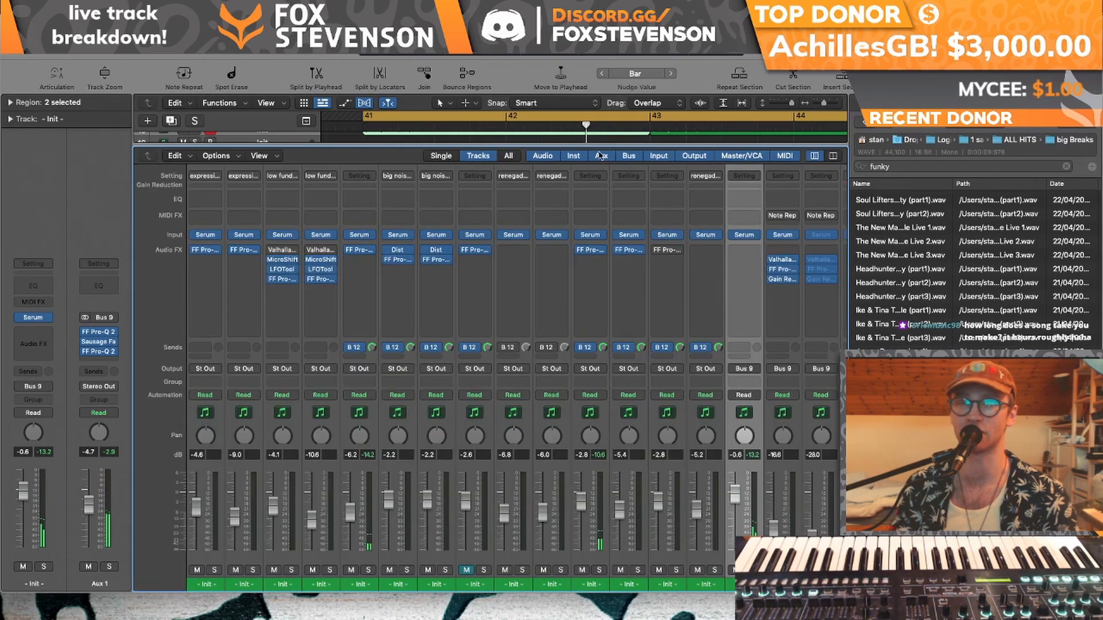
key("x")
scroll(508, 286, "up", 5)
left_click(483, 316, "shift")
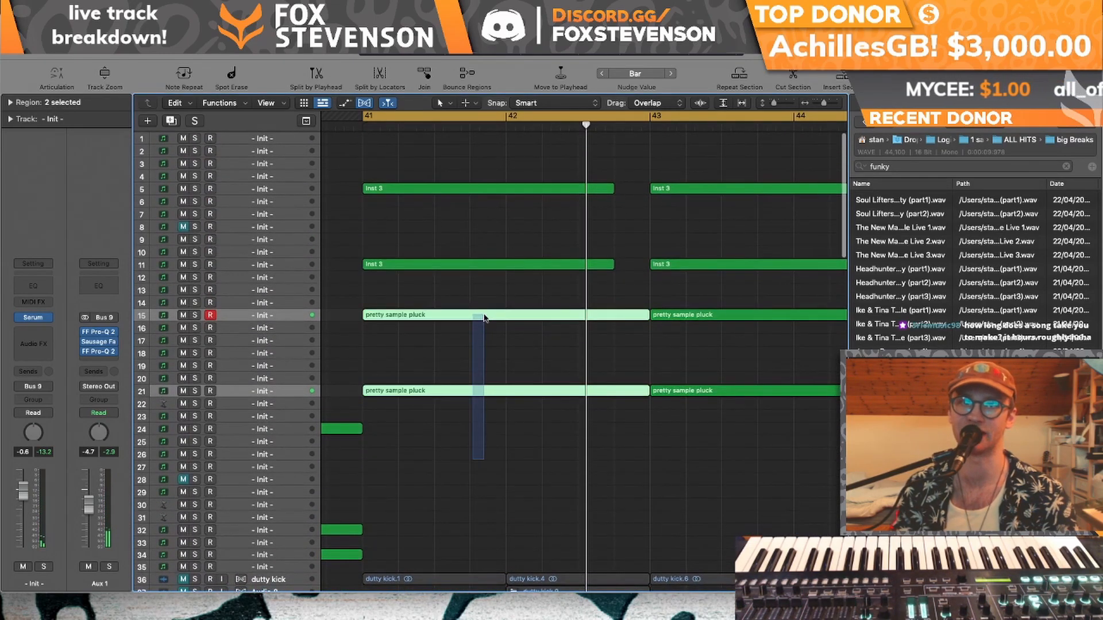
key("space")
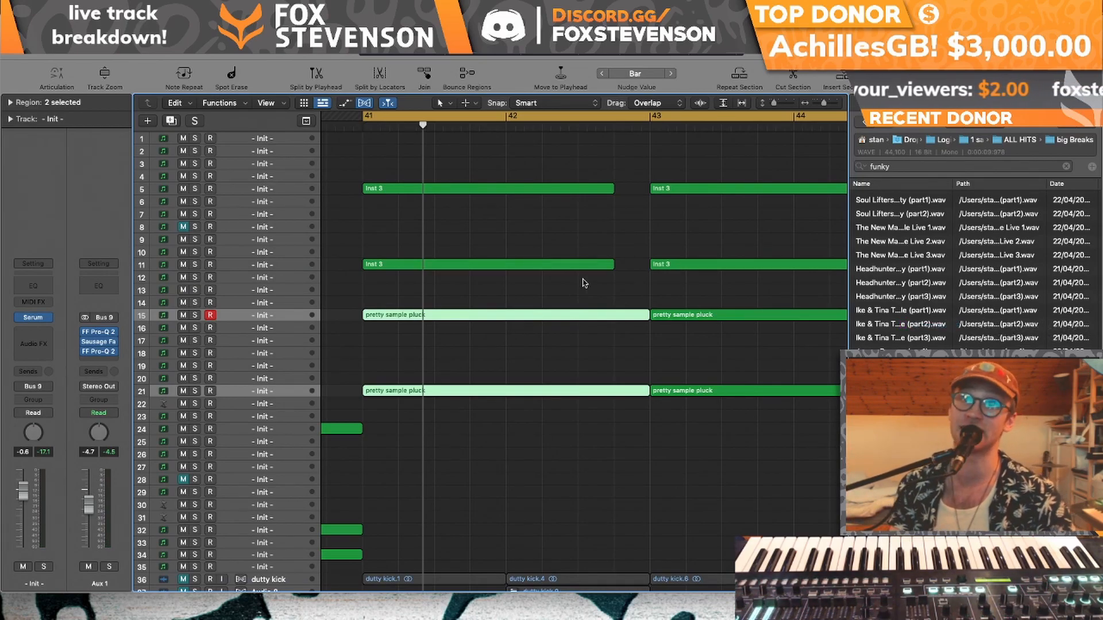
left_click_drag(823, 102, 822, 103)
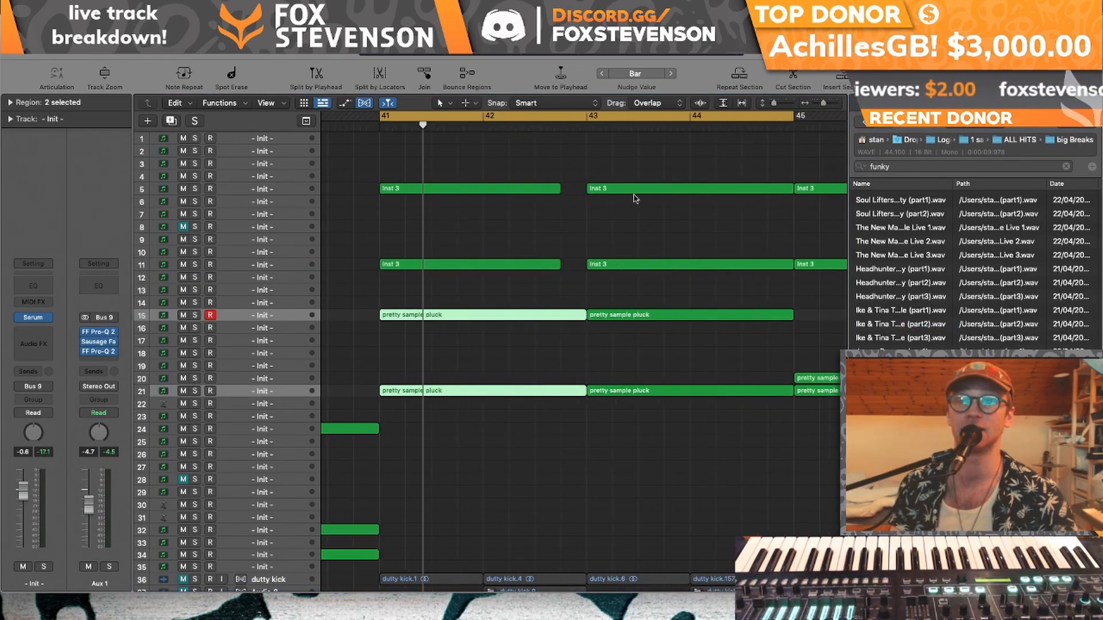
scroll(550, 266, "right", 2)
key("space")
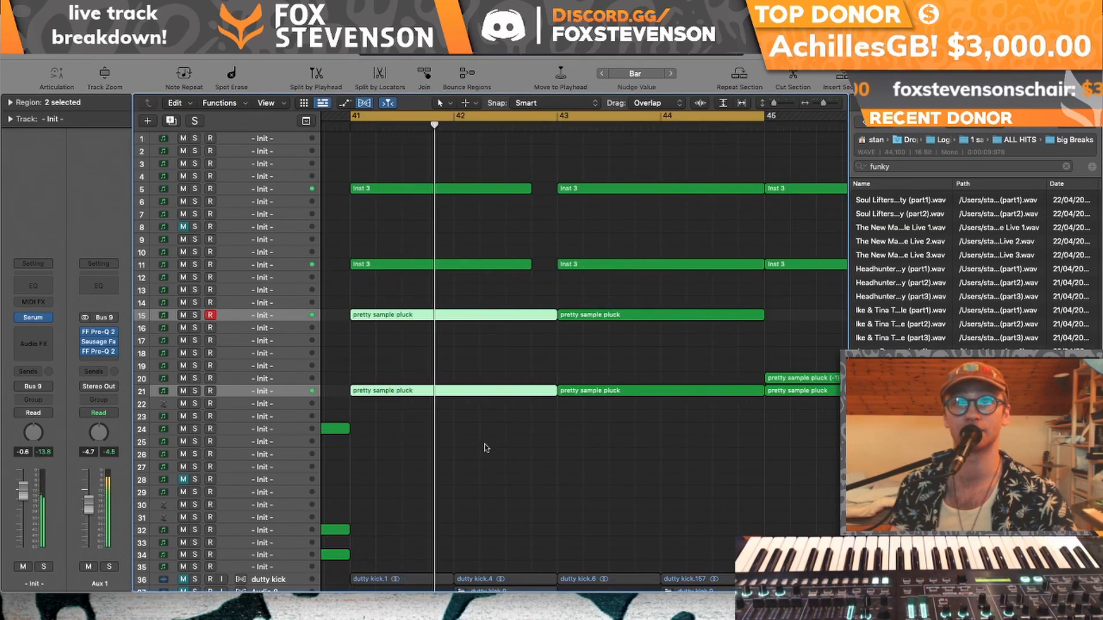
key("space")
- Reopen the two pluck regions in the Piano Roll and quantize all their notes to 1/8 Note
double_click(478, 316)
key("super+a")
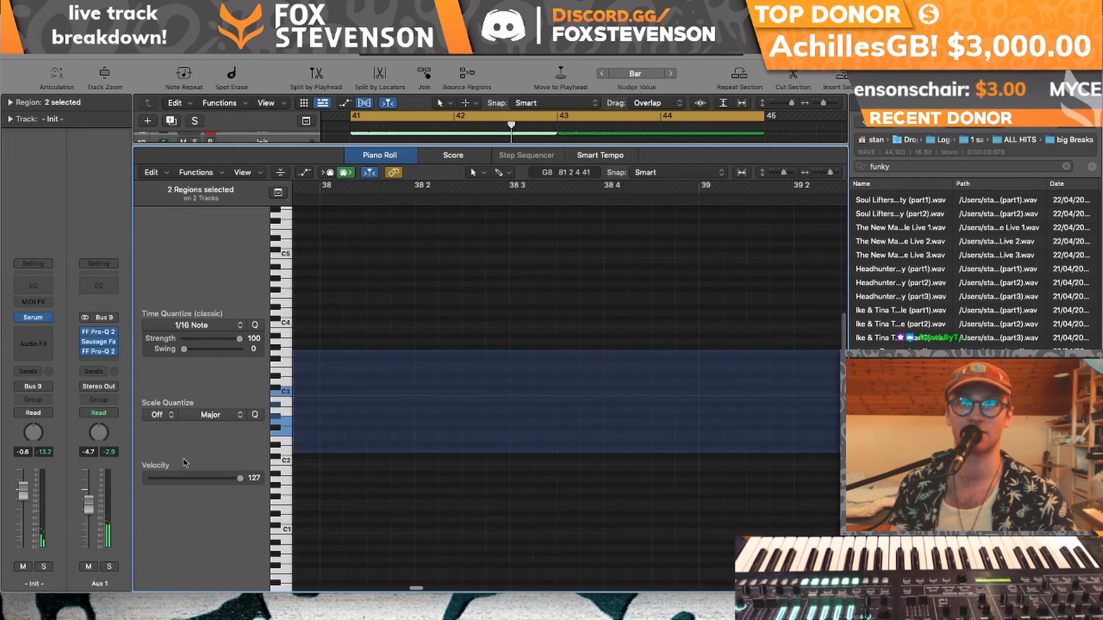
scroll(912, 310, "right", 3)
scroll(563, 420, "right", 20)
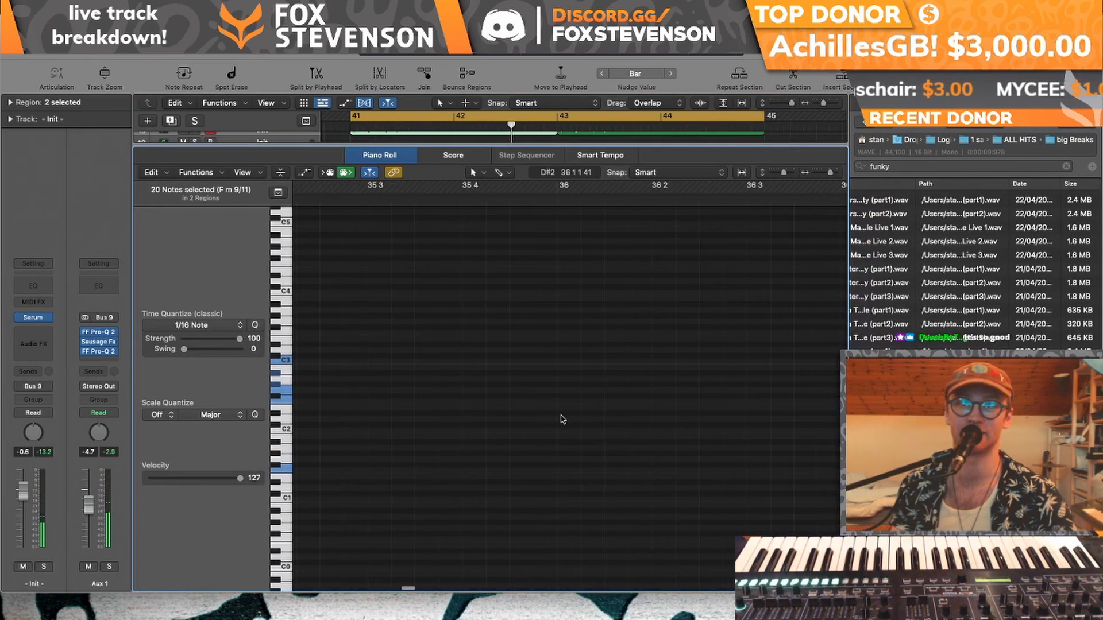
scroll(563, 420, "right", 7)
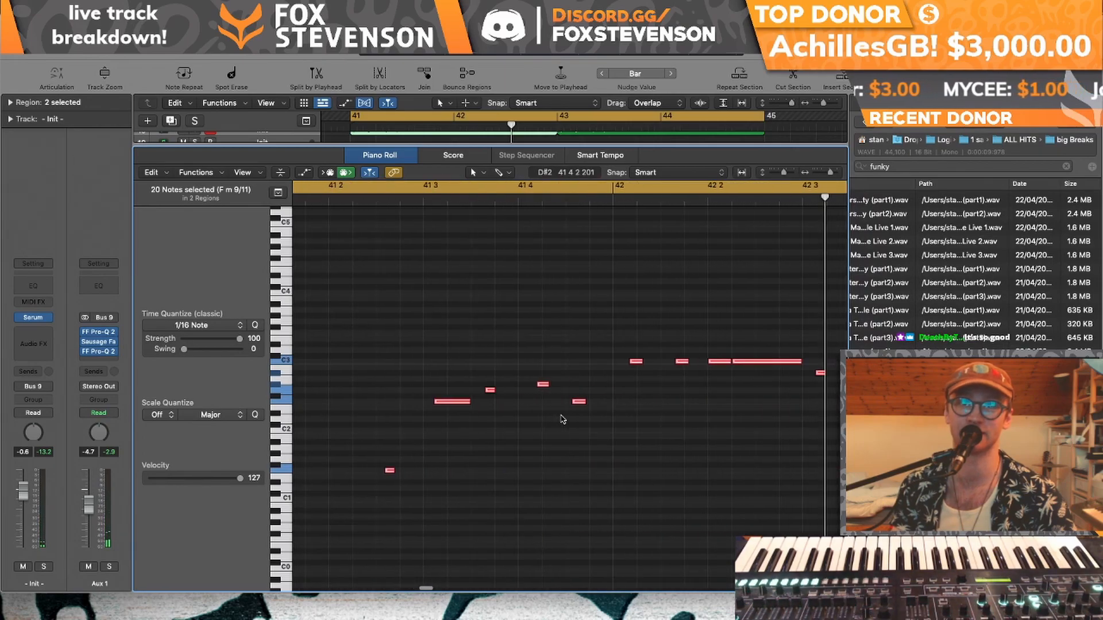
left_click_drag(831, 172, 828, 172)
scroll(539, 369, "right", 5)
left_click(178, 327)
left_click(183, 387)
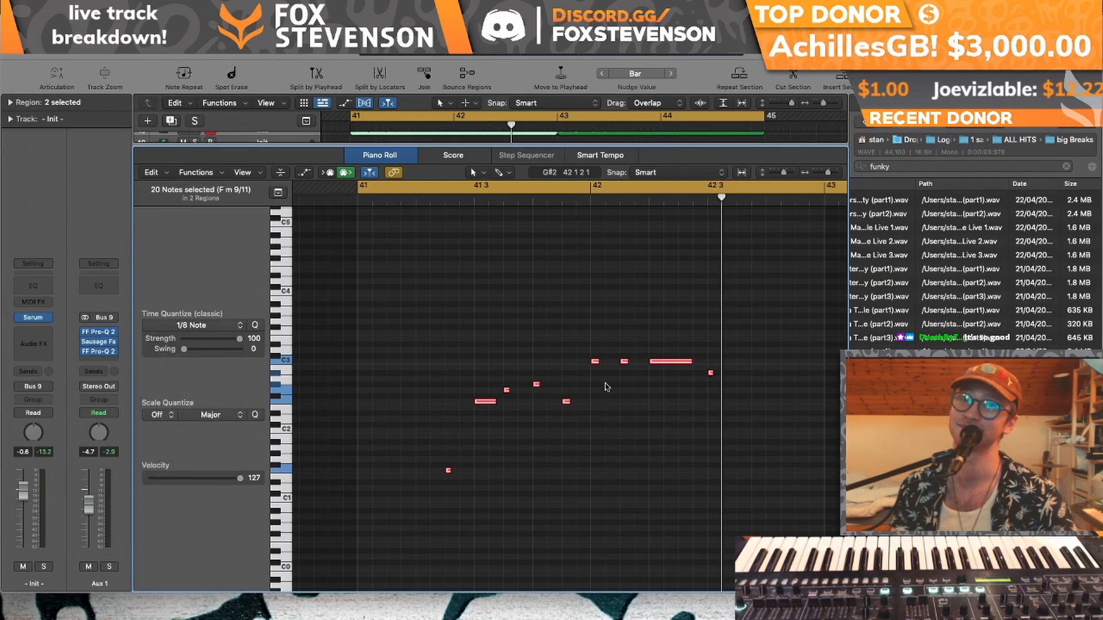
- Examine the long quantized note before 42 3, undoing a stray edit, and play the quantized pluck melody
left_click(607, 387)
left_click(676, 362)
left_click(679, 392)
key("super+z")
left_click_drag(674, 408, 647, 333)
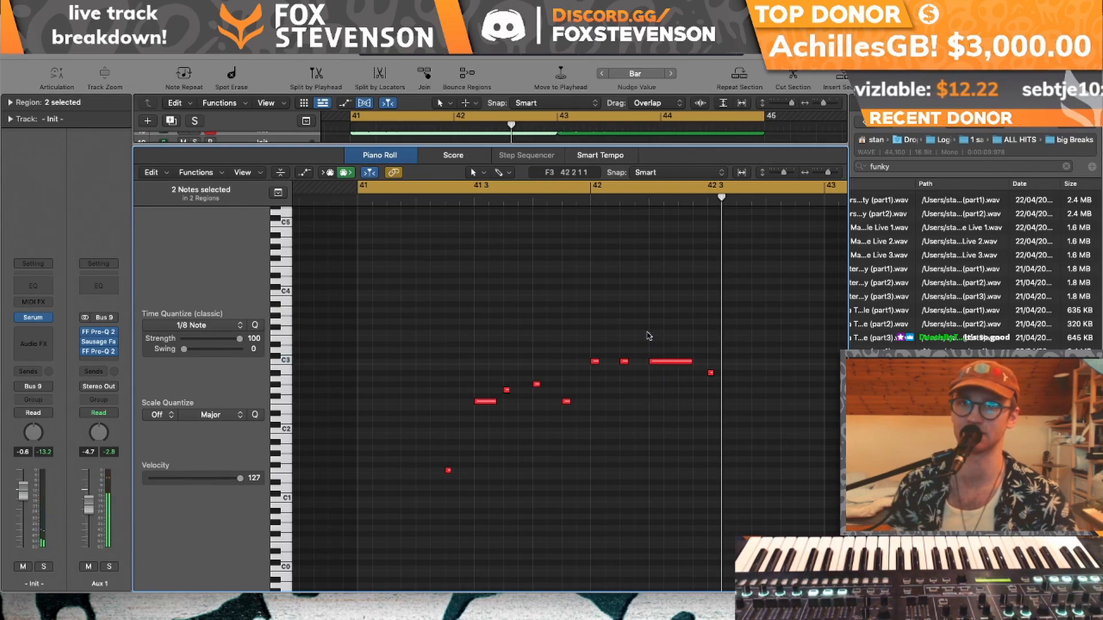
key("space")
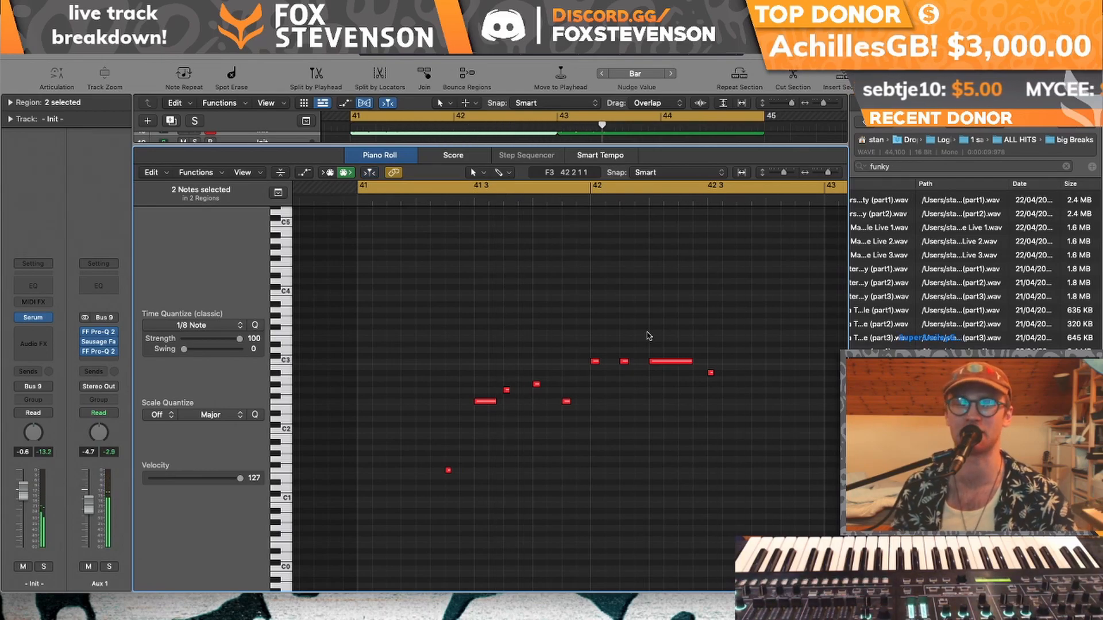
- Go back to the arrangement, listen to the loop and undo the quantization of the pluck notes
key("x")
key("x")
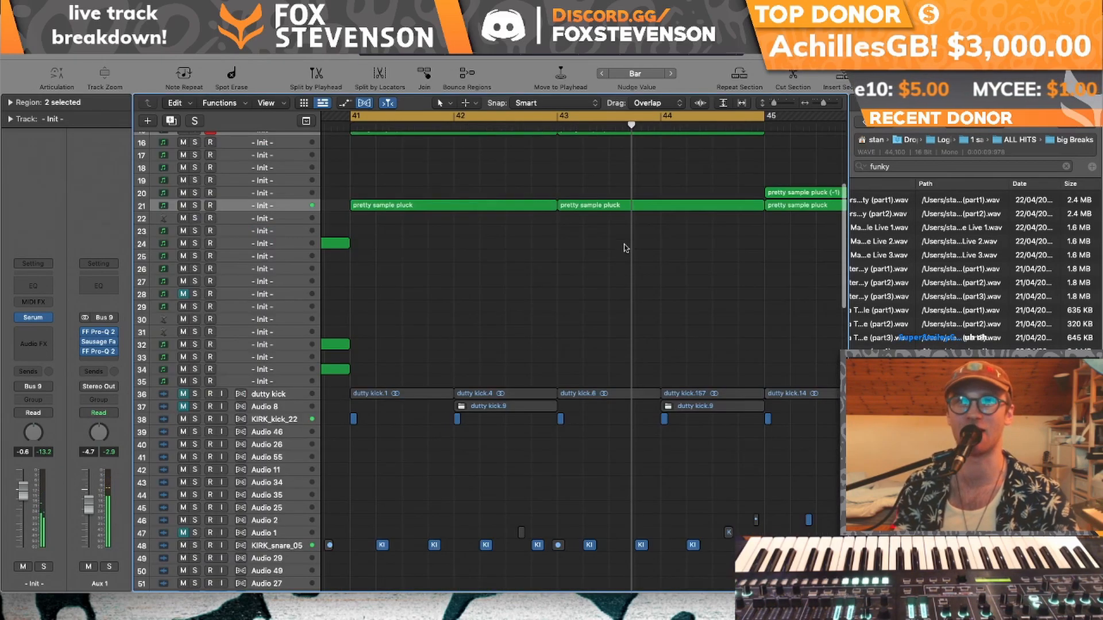
left_click(619, 133)
scroll(545, 271, "up", 10)
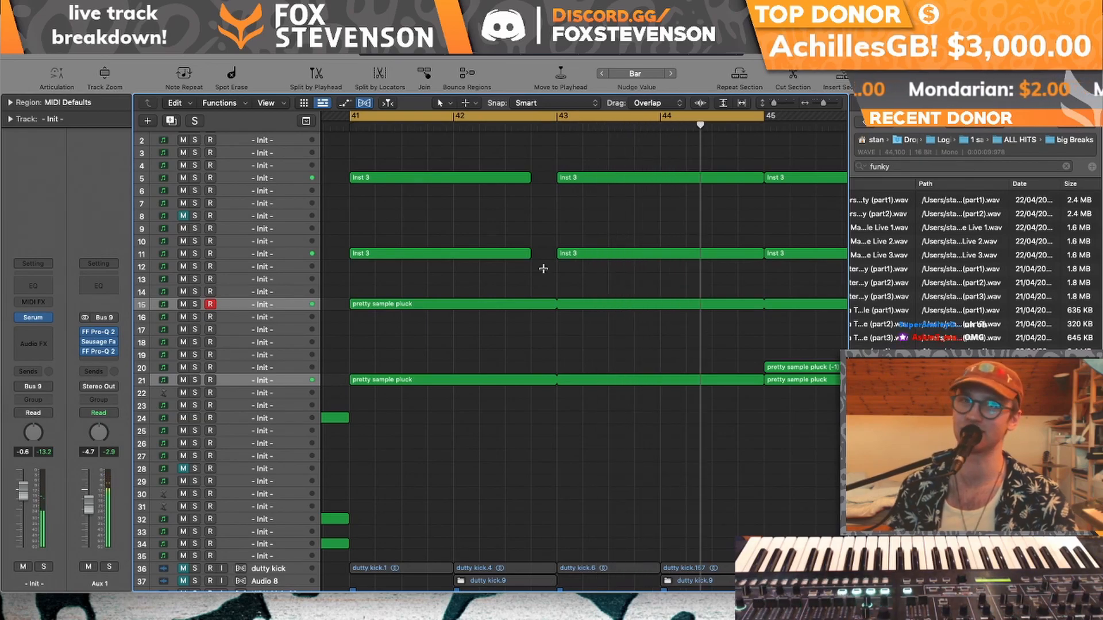
key("super+z")
- Quantize all notes of the two bar 41 pluck regions to 1/8 Note again and play the result with the arrangement
left_click_drag(508, 424, 508, 275)
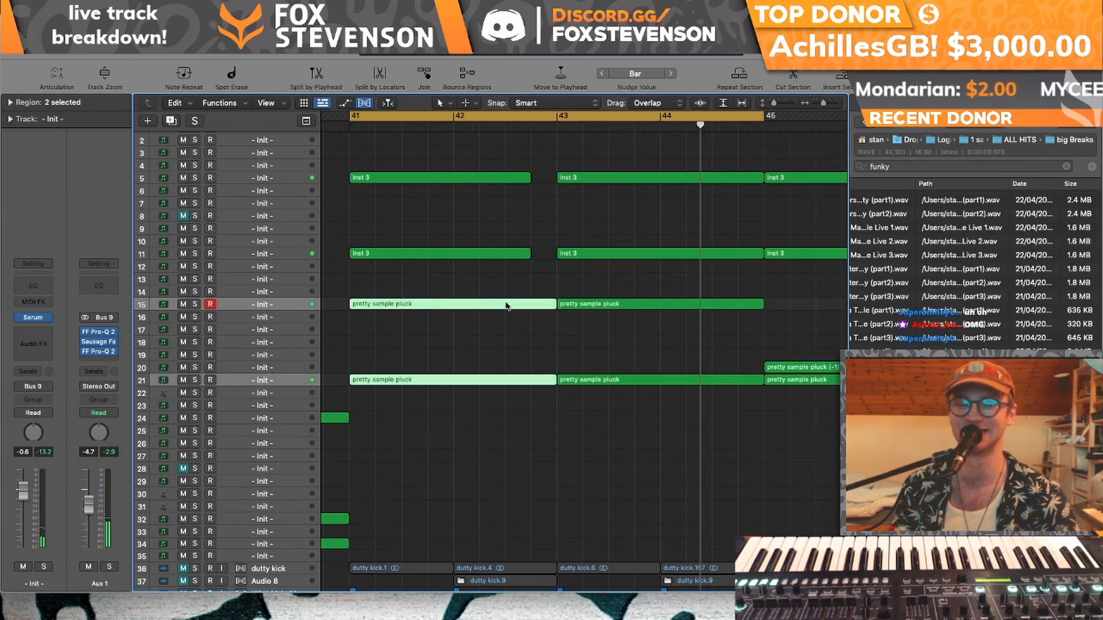
double_click(505, 306)
key("super+a")
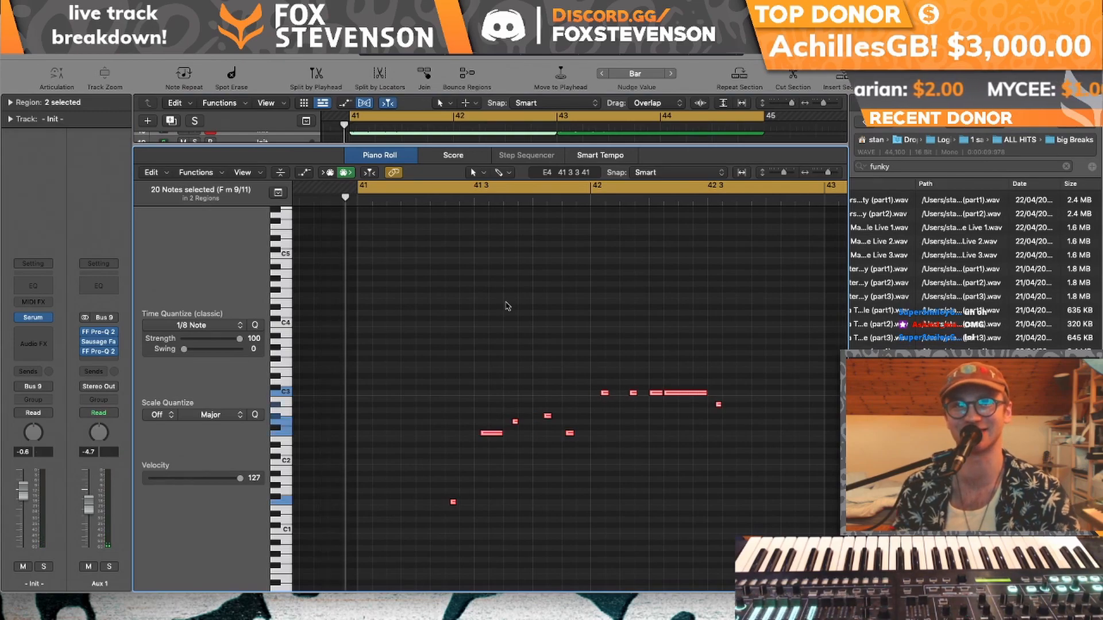
key("space")
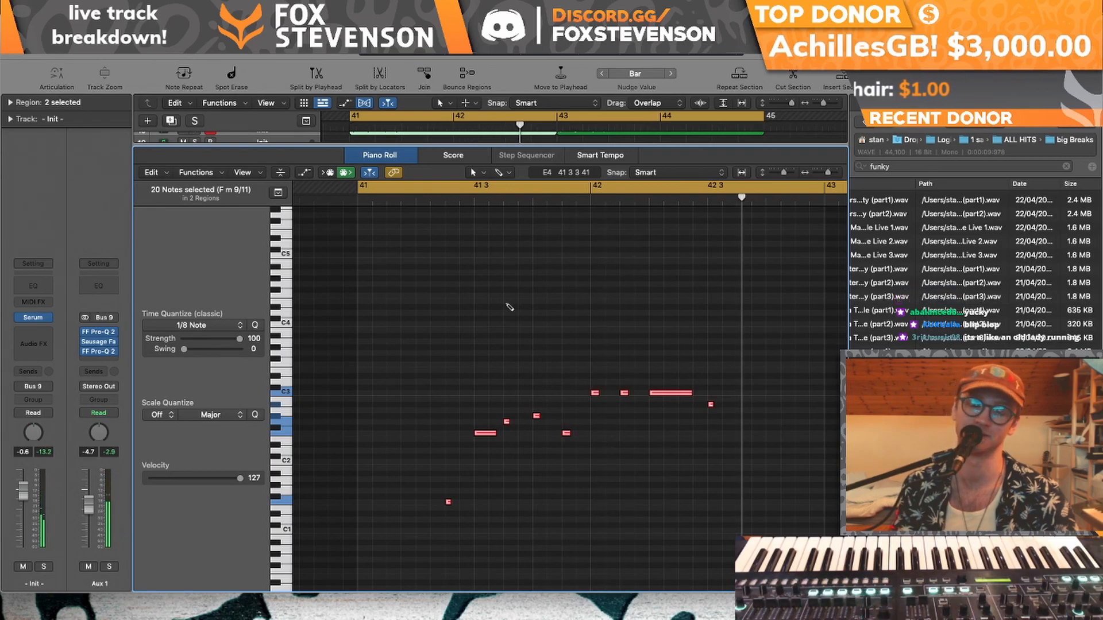
key("x")
key("x")
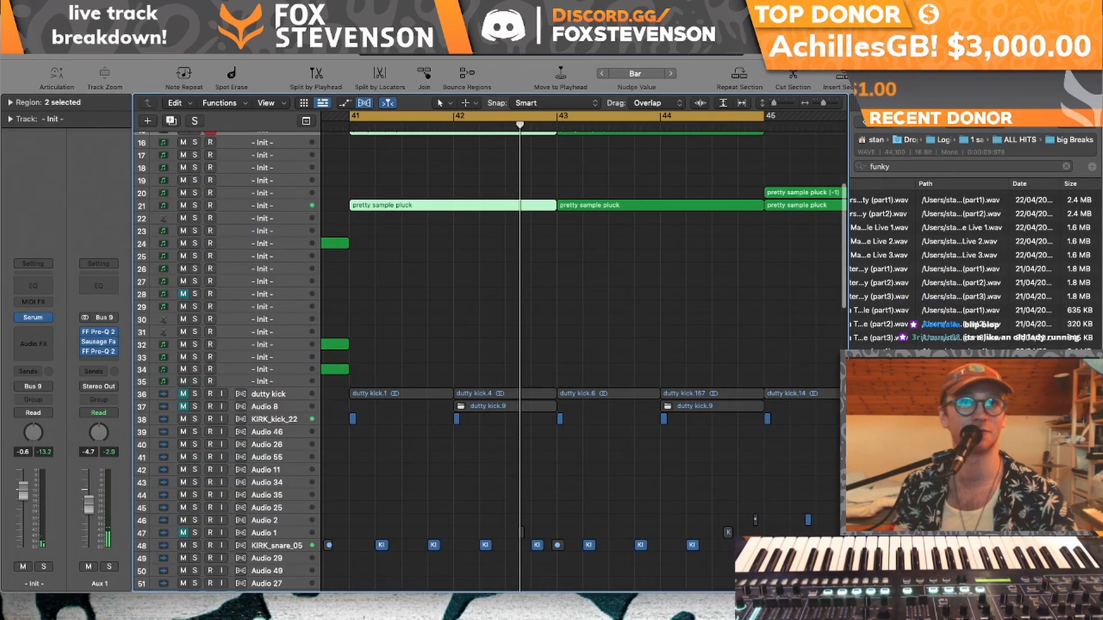
- Open the recent project "do it like that vocal.logicx"
left_click(93, 8)
mouse_move(172, 53)
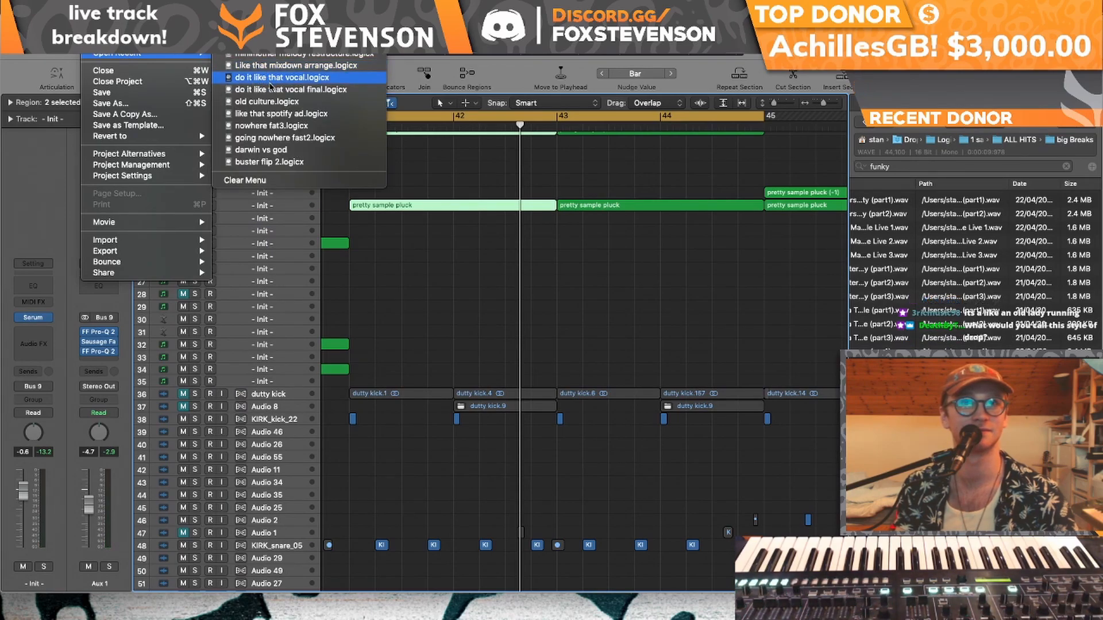
left_click(270, 80)
left_click(653, 217)
left_click(512, 216)
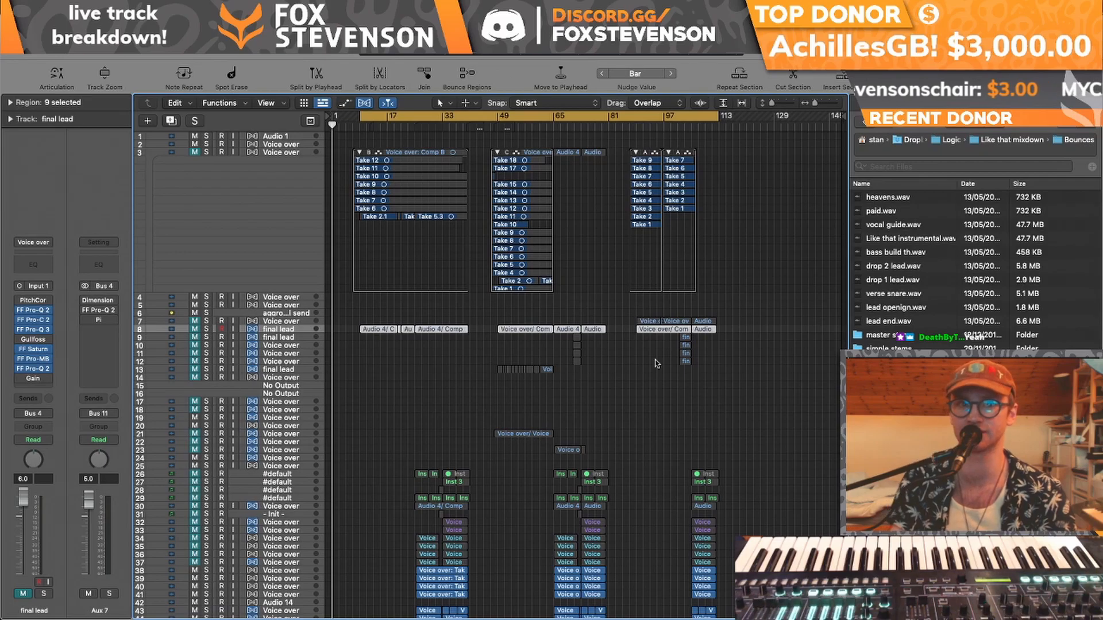
- Unmute the final lead and the other vocal tracks, and set the cycle range from bar 9 to about bar 22
scroll(656, 363, "down", 5)
key("super+Right")
key("super+Right")
key("super+Right")
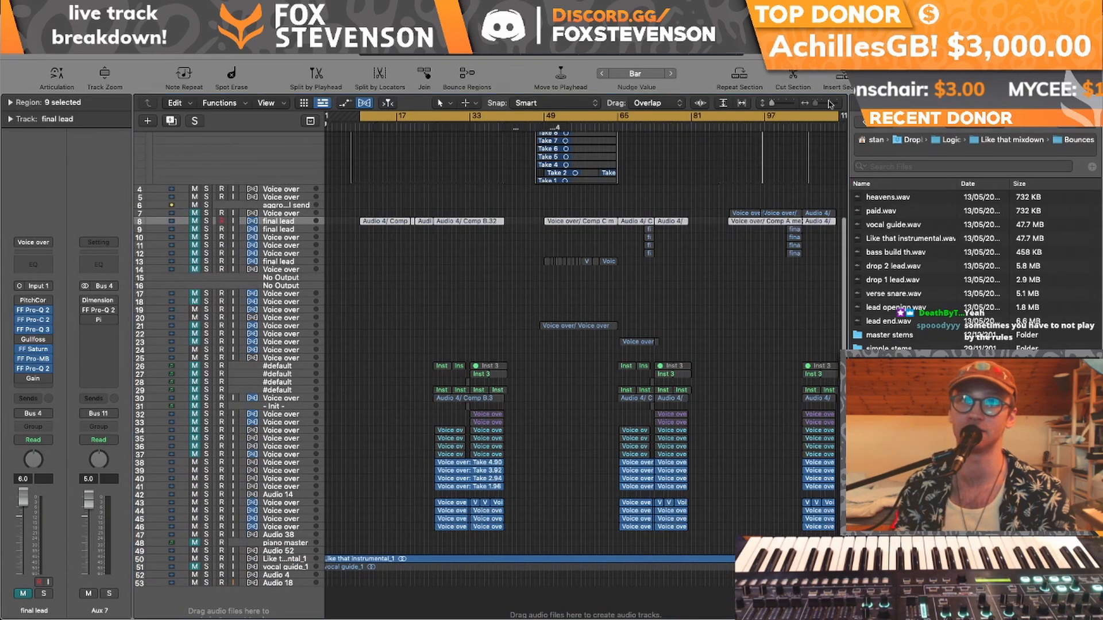
mouse_move(207, 222)
left_mouse_down()
mouse_move(196, 517)
mouse_move(210, 216)
mouse_move(198, 513)
mouse_move(207, 498)
mouse_move(210, 217)
left_mouse_up()
left_click_drag(362, 114, 480, 115)
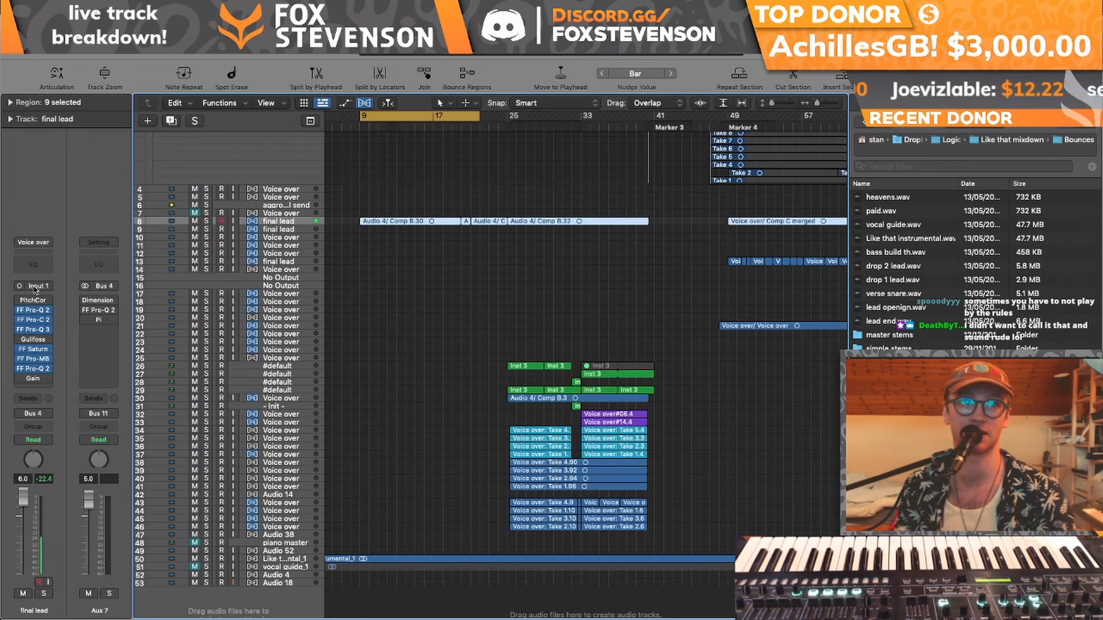
- Remove the bypassed plug-ins and the empty insert slots from the final lead channel strip
left_click(35, 242)
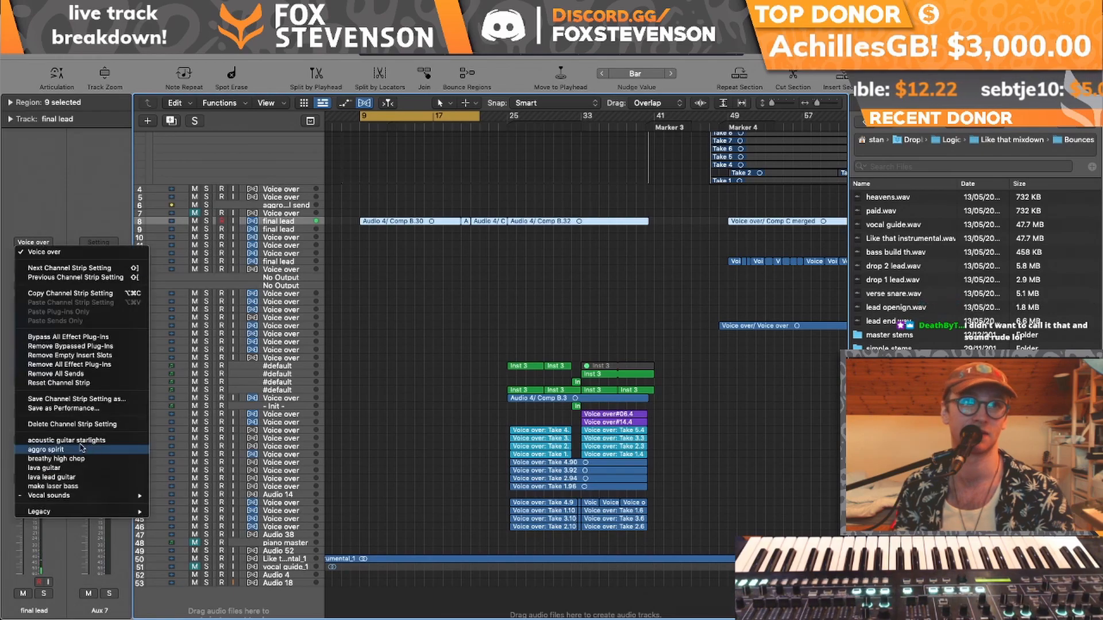
left_click(107, 346)
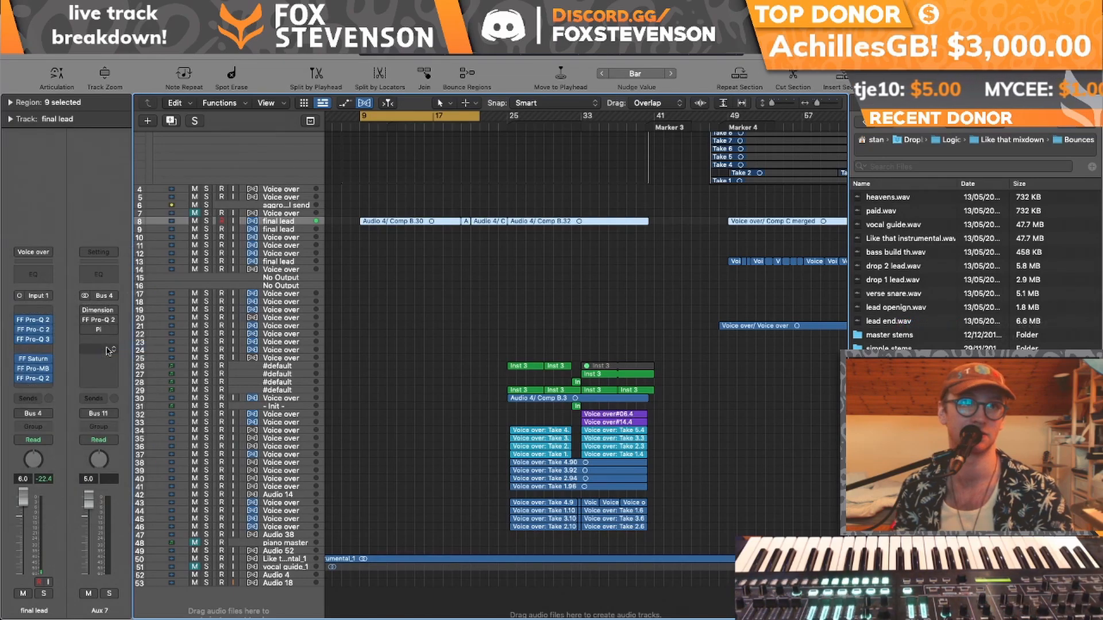
left_click(34, 252)
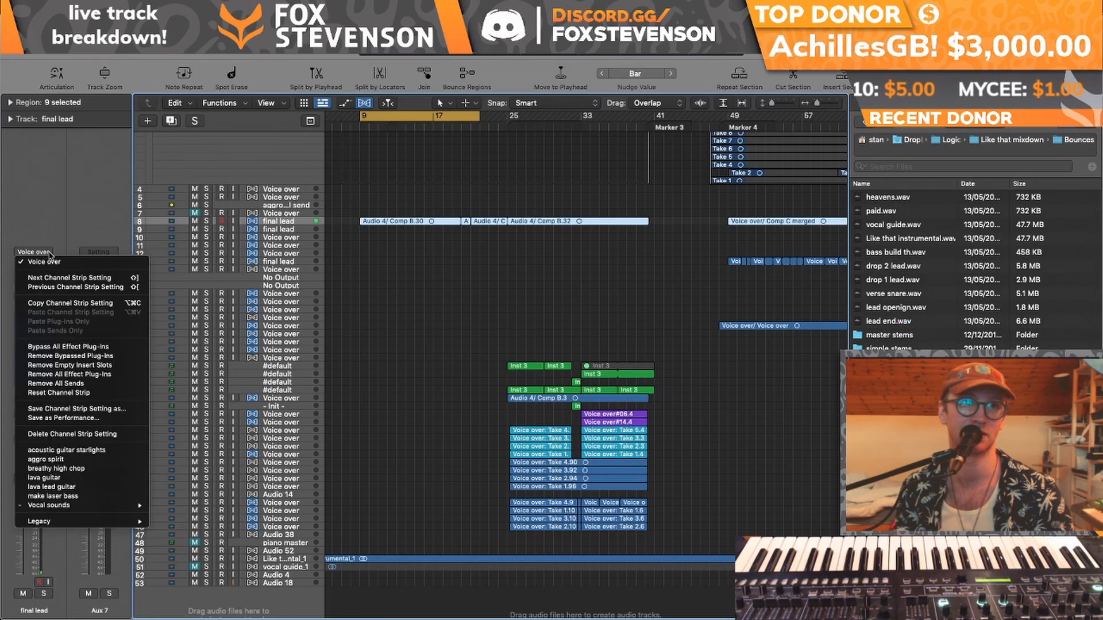
left_click(73, 367)
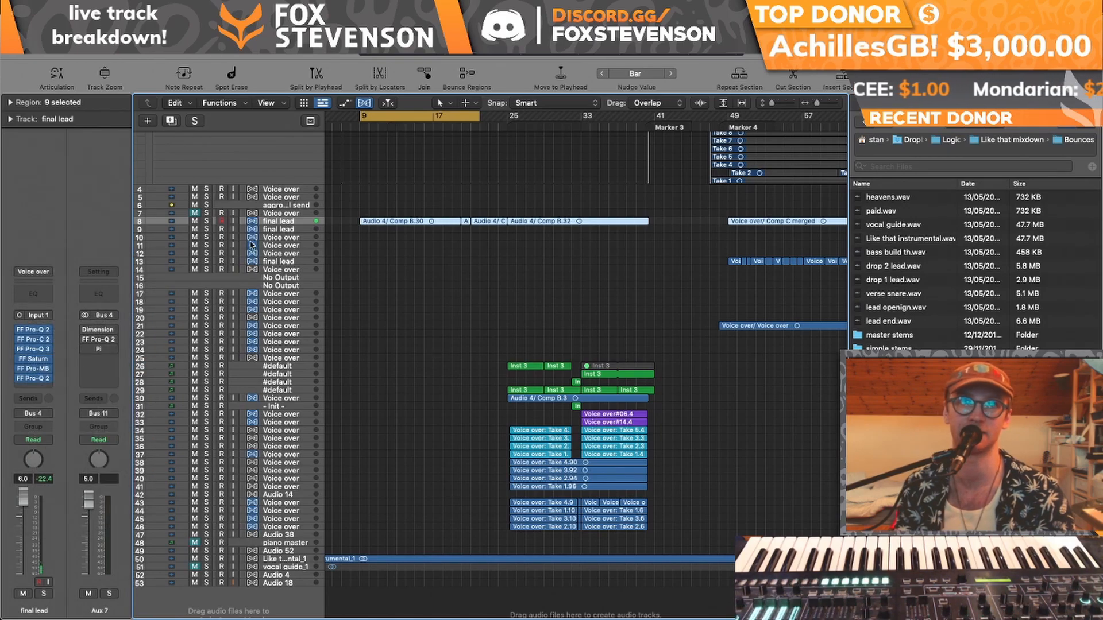
- Solo the final lead and bypass all its insert plug-ins to listen to the dry vocal
left_click(206, 222)
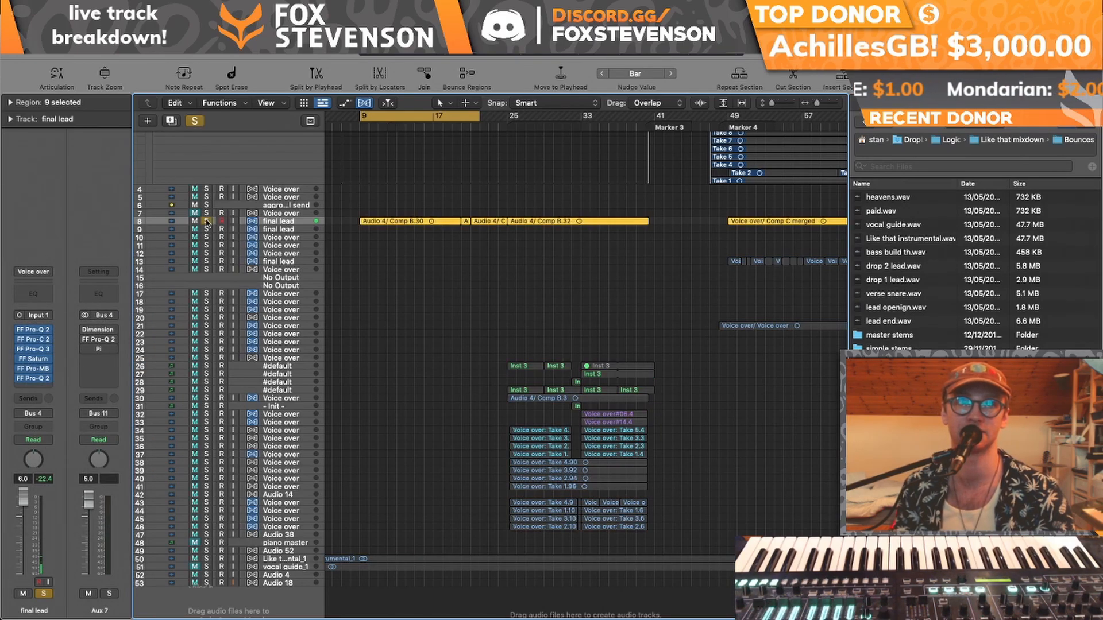
left_click(21, 380)
left_click(21, 380)
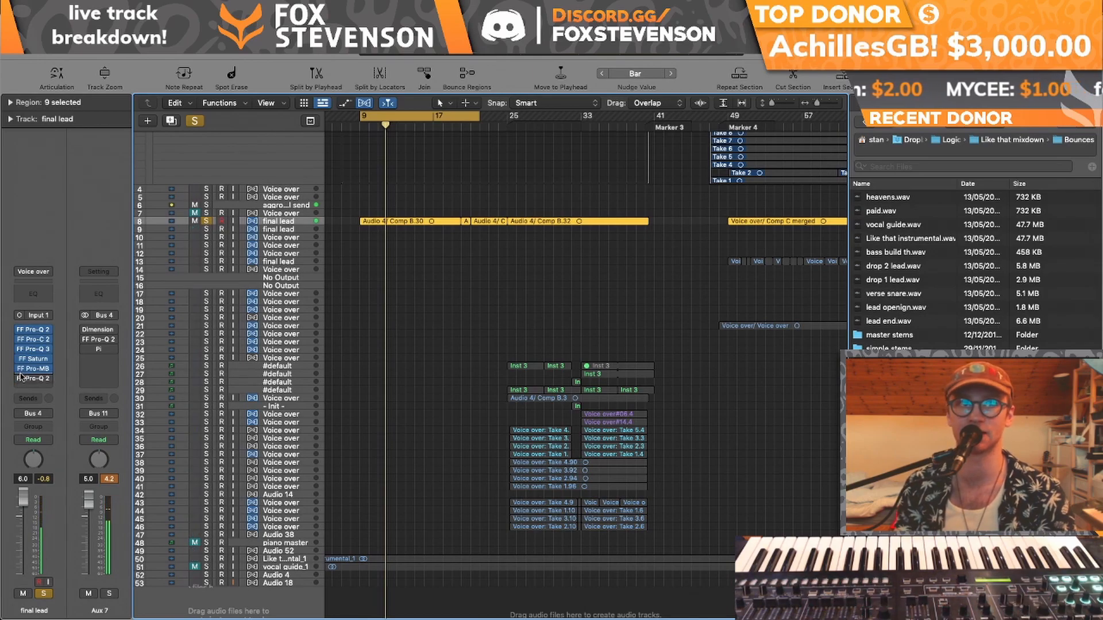
left_click(21, 359)
left_click(20, 359)
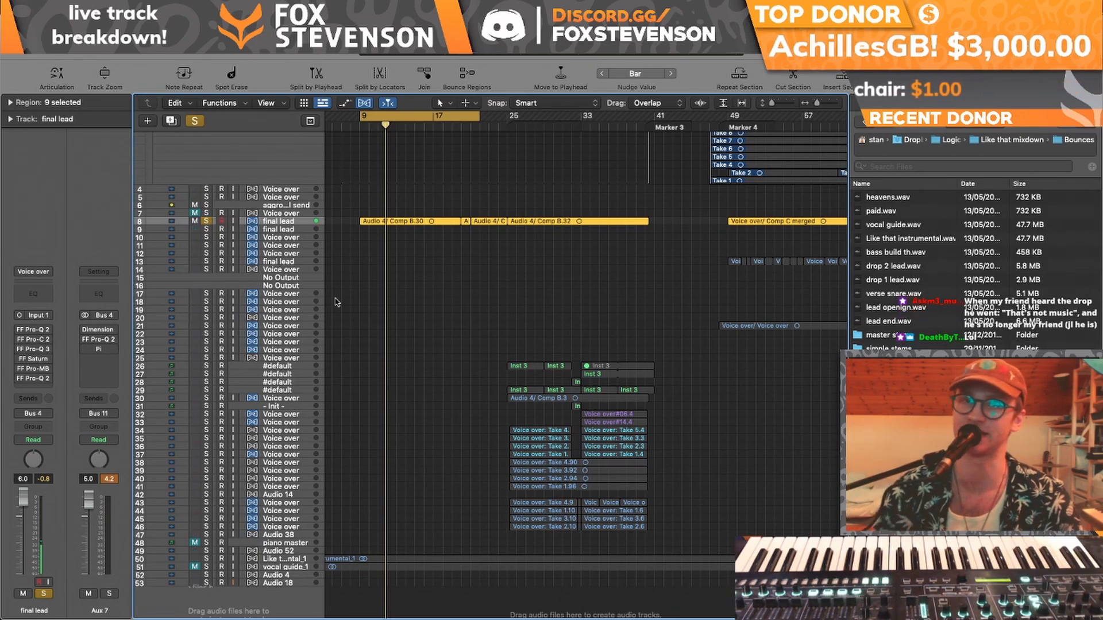
key("Return")
left_click_drag(773, 103, 821, 103)
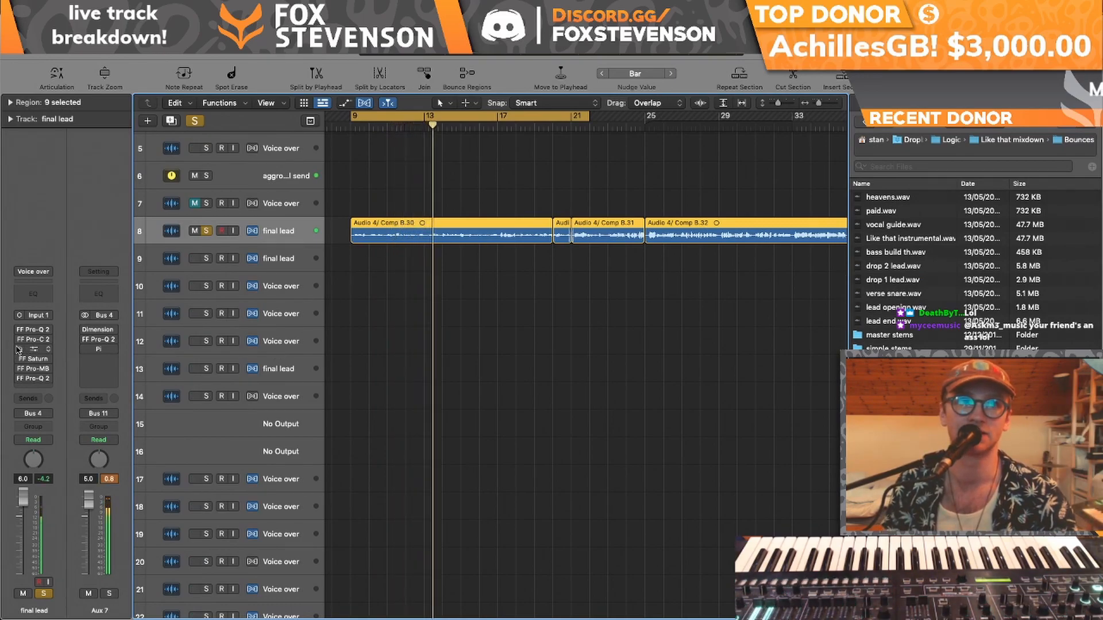
- Activate and open the first FF Pro-Q 2 on the final lead, examine its low shelf and compare the vocal with and without it
left_click(48, 331)
left_click(32, 331)
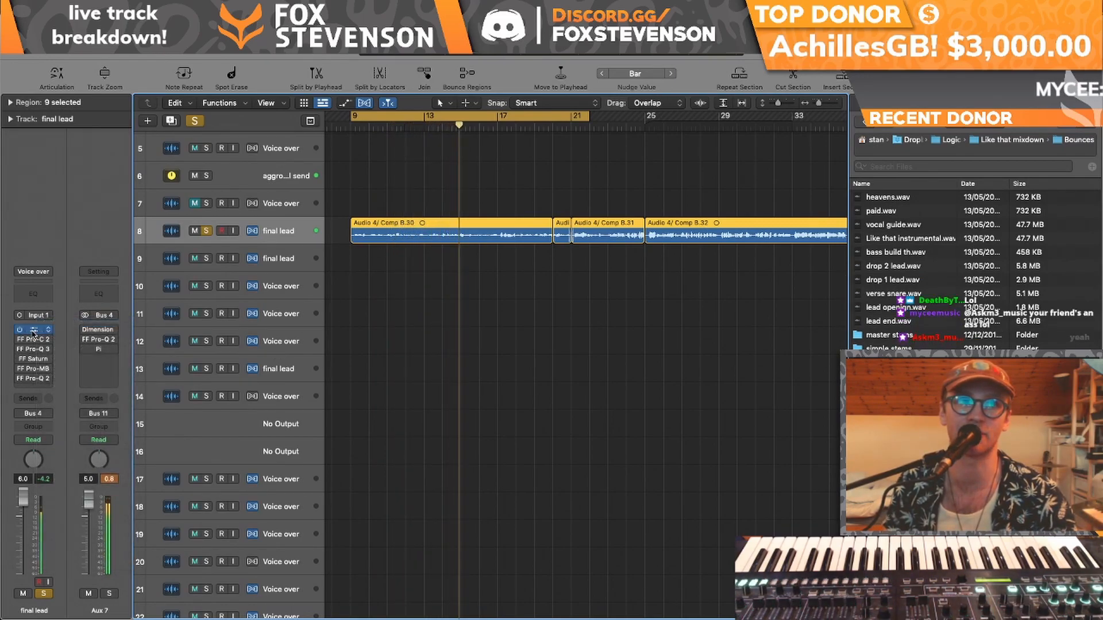
left_click(33, 330)
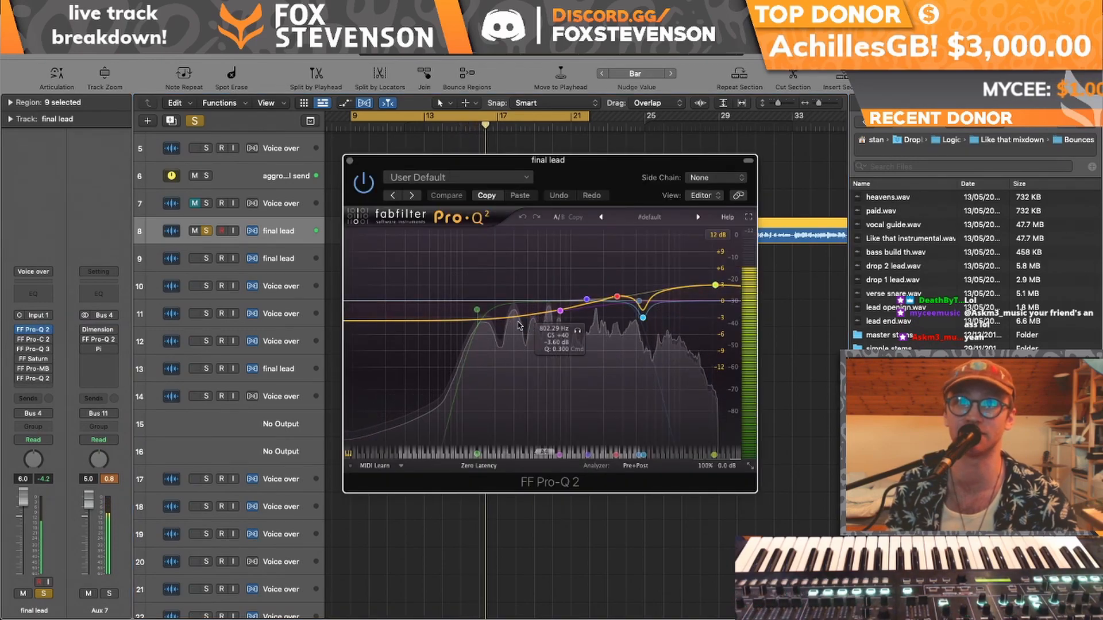
mouse_move(553, 341)
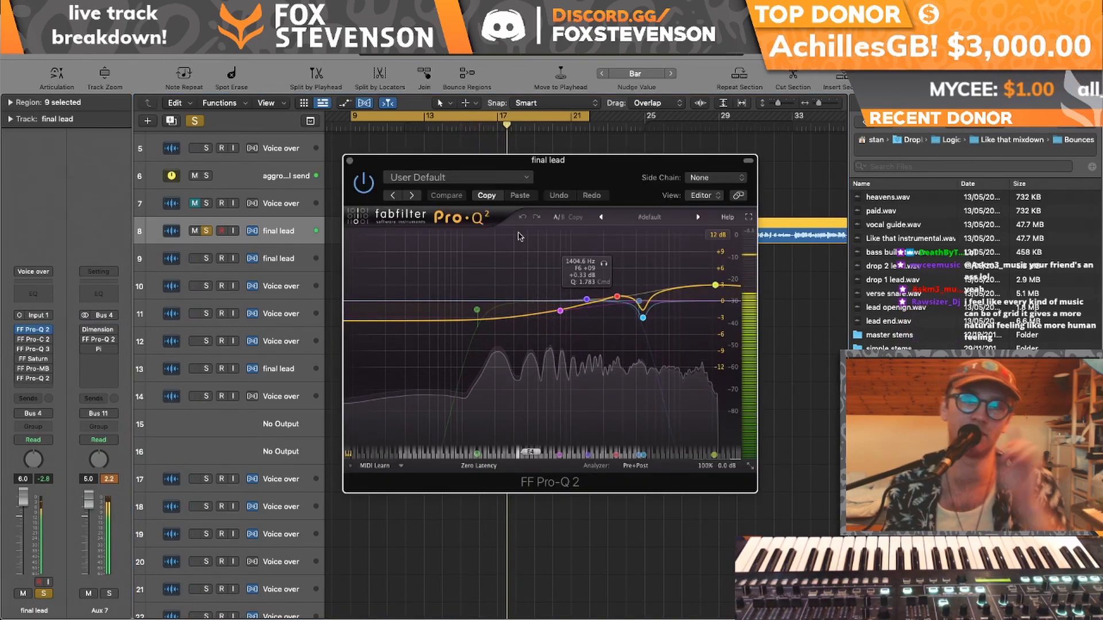
key("space")
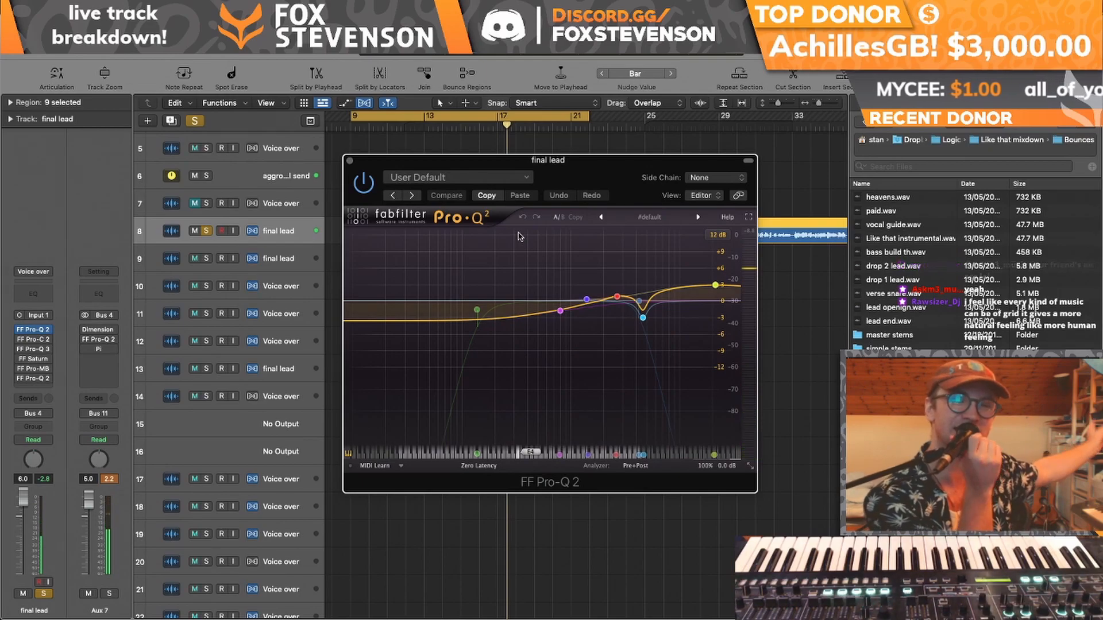
left_click(561, 312)
key("space")
key("space")
left_click(454, 195)
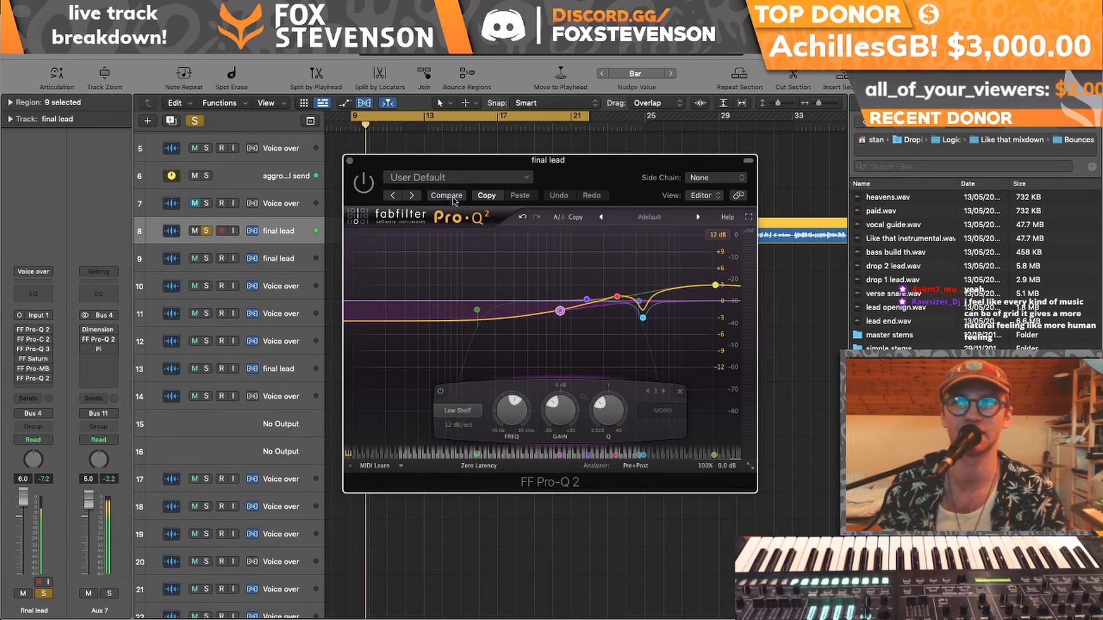
left_click(351, 161)
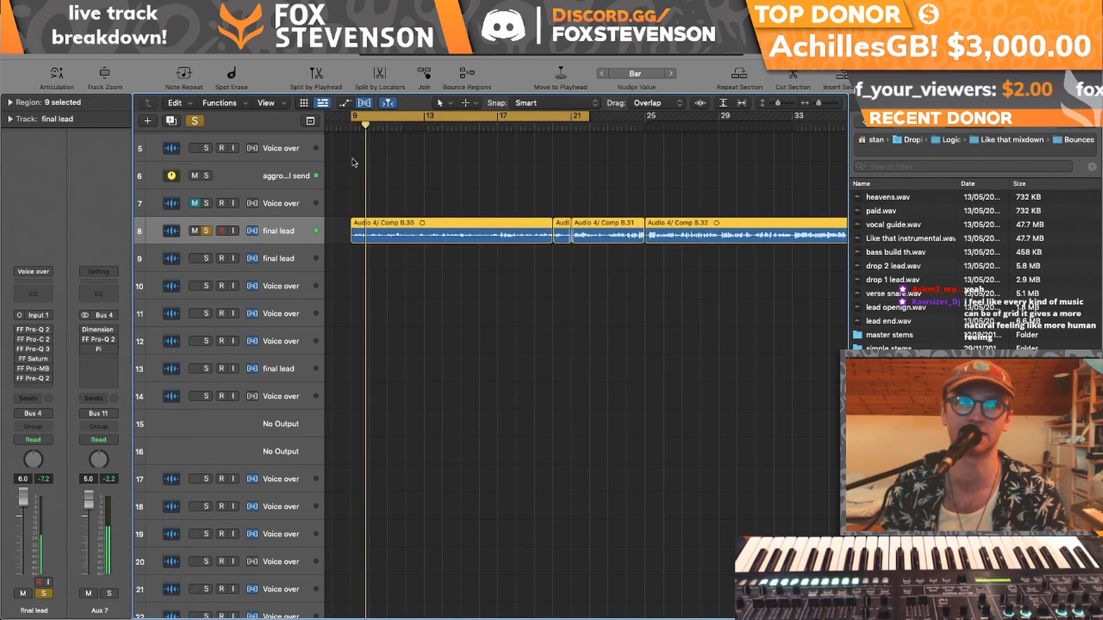
- Reactivate Pro-Q 2, Pro-C 2 and Pro-Q 3 on the final lead and inspect the Pro-Q 3 curve during playback
key("space")
key("space")
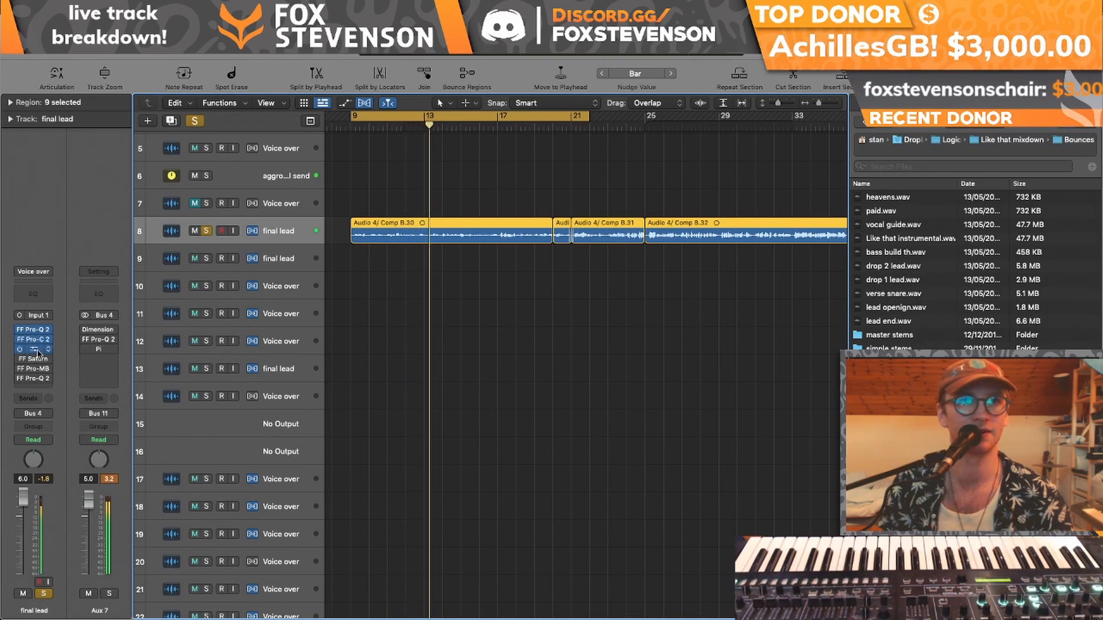
left_click(36, 350)
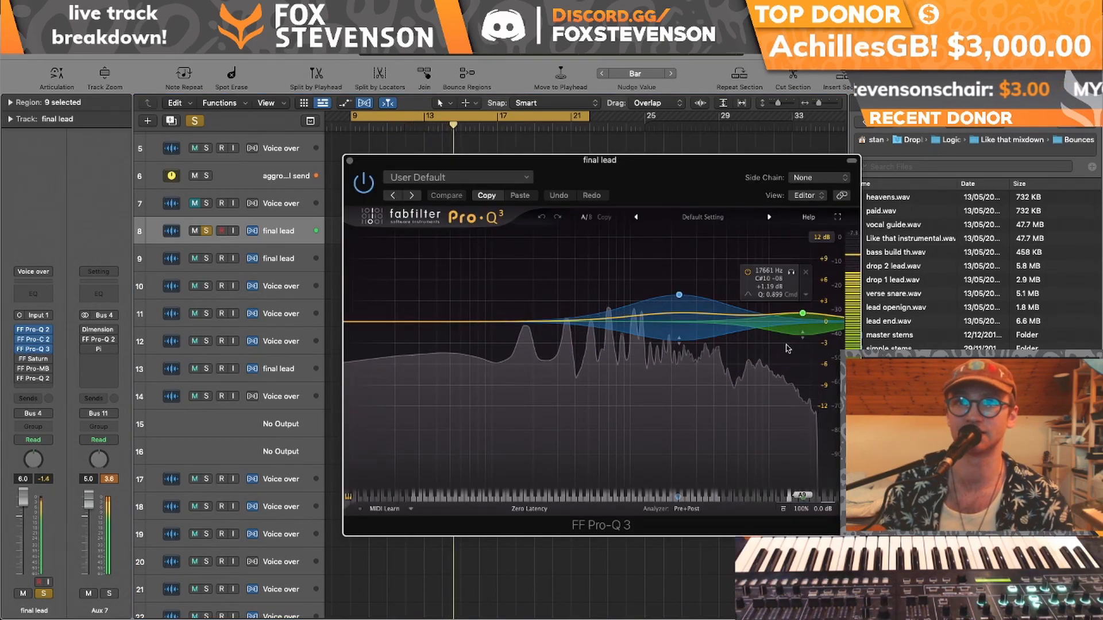
key("space")
key("space")
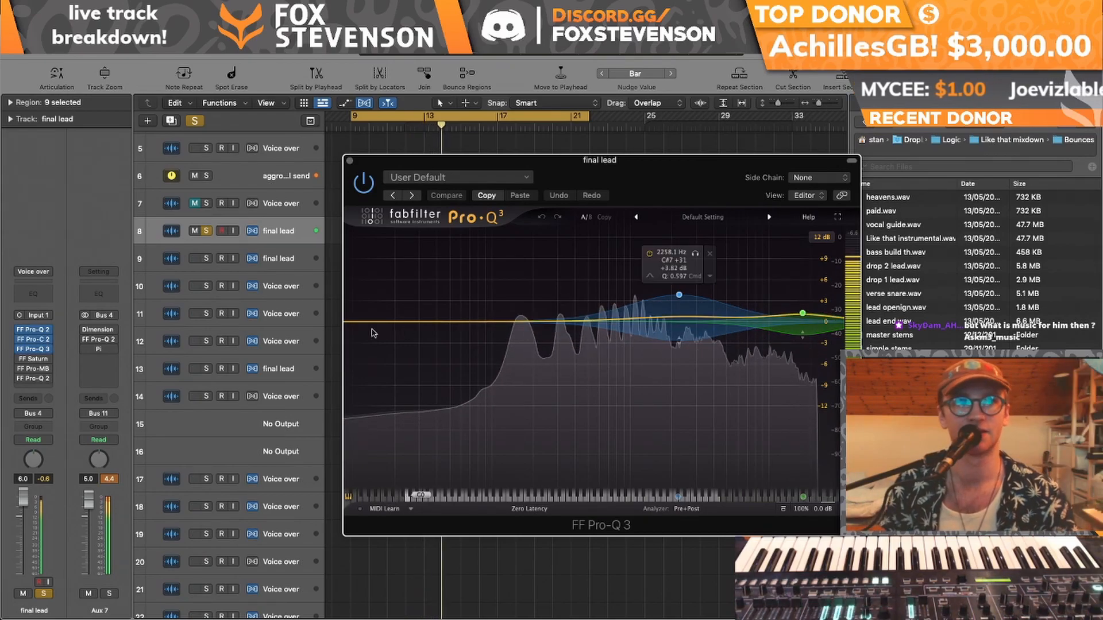
key("space")
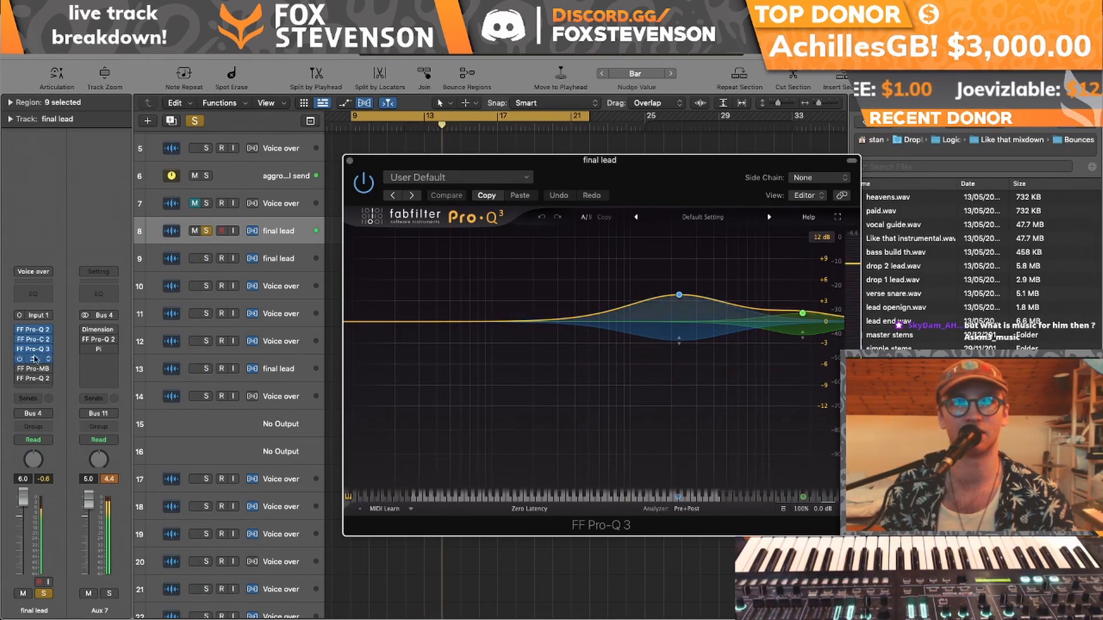
- Reactivate and open FF Saturn on the final lead and raise its Drive while the vocal plays
left_click(30, 359)
key("space")
left_click_drag(635, 180, 718, 133)
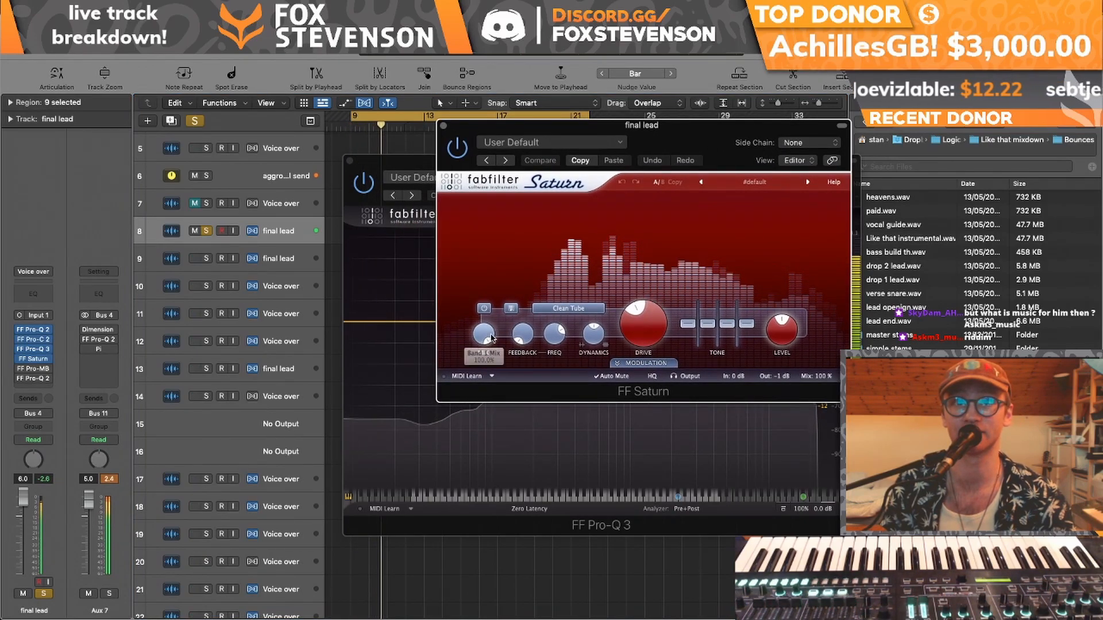
left_click_drag(644, 319, 653, 279)
key("space")
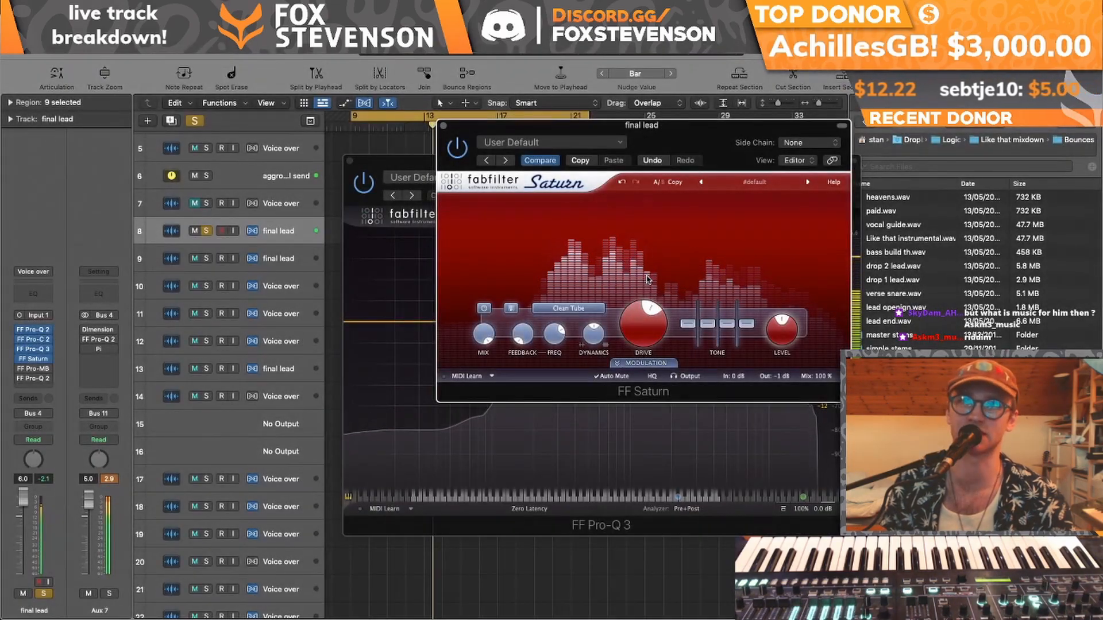
- Reactivate and open FF Pro-MB and the last FF Pro-Q 2 on the final lead to inspect both during playback
left_click(33, 368)
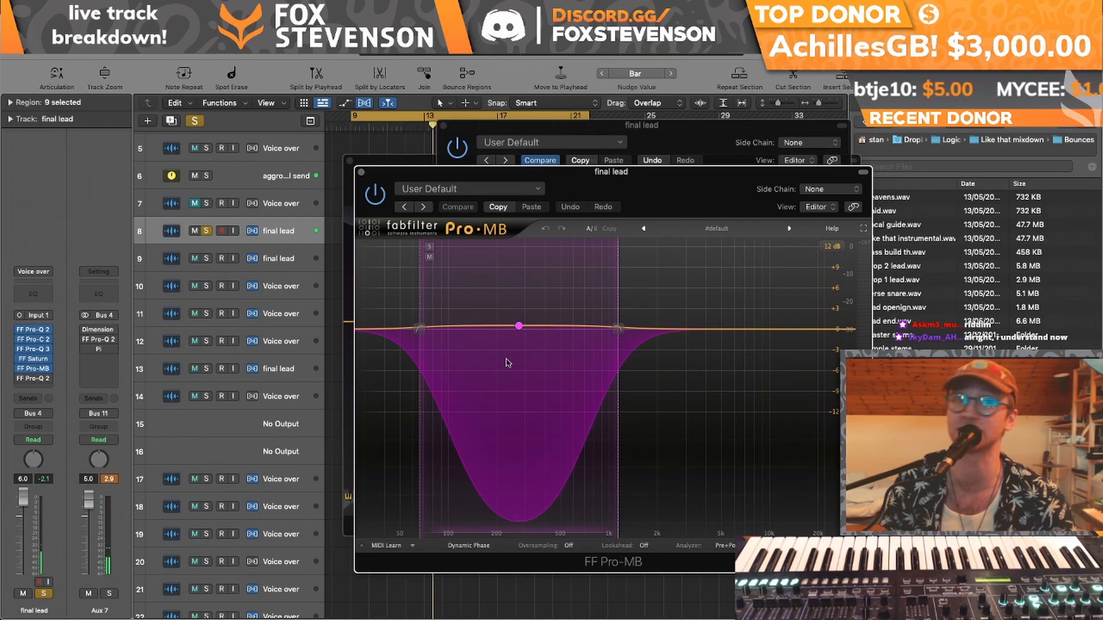
key("space")
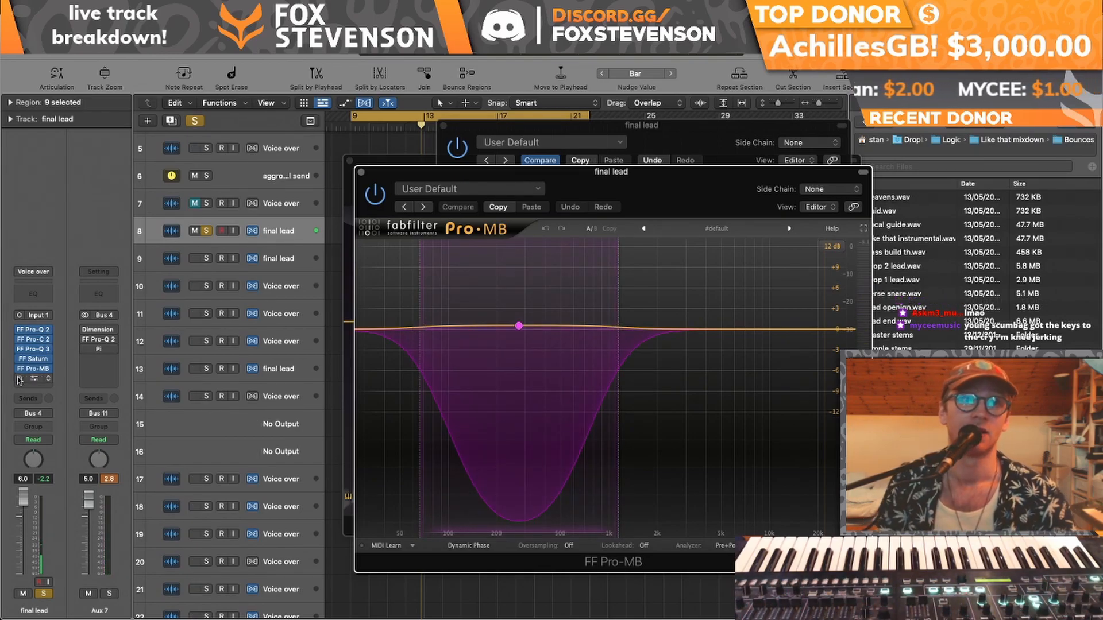
left_click(20, 380)
left_click(30, 379)
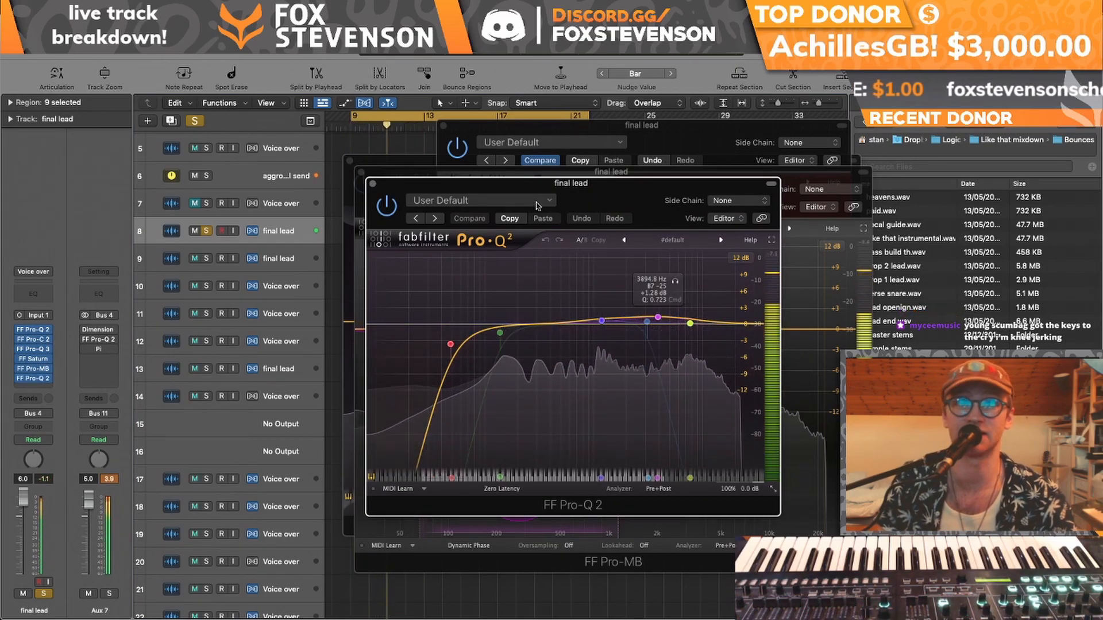
- Close the open plug-in windows, take the final lead out of solo and play the vocal arrangement
left_click(372, 183)
left_click(361, 172)
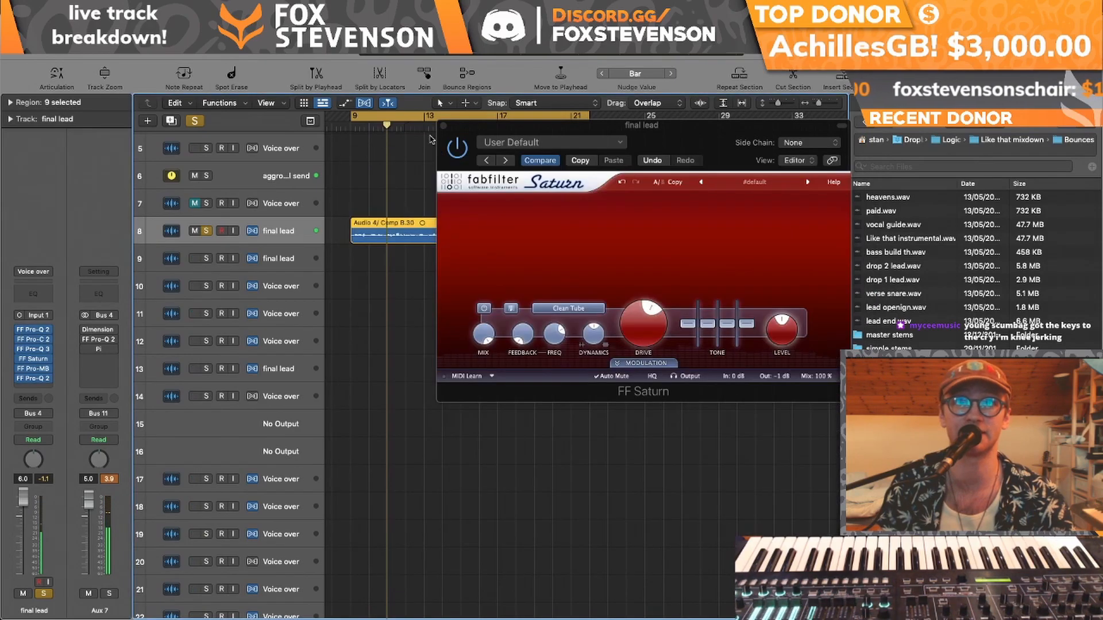
left_click(442, 125)
left_click(205, 234)
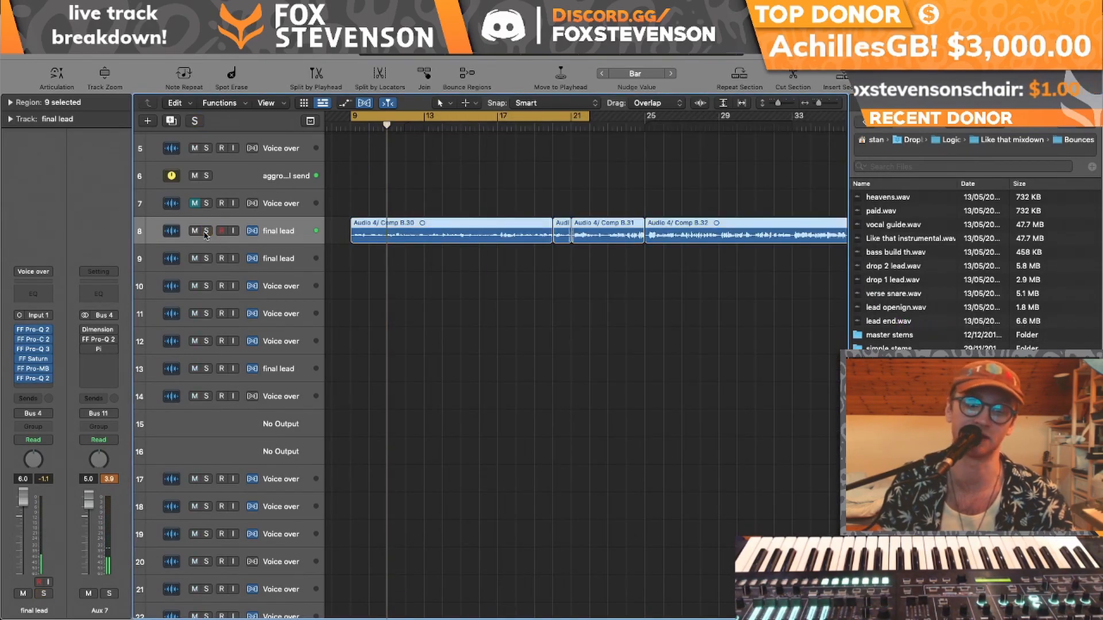
key("space")
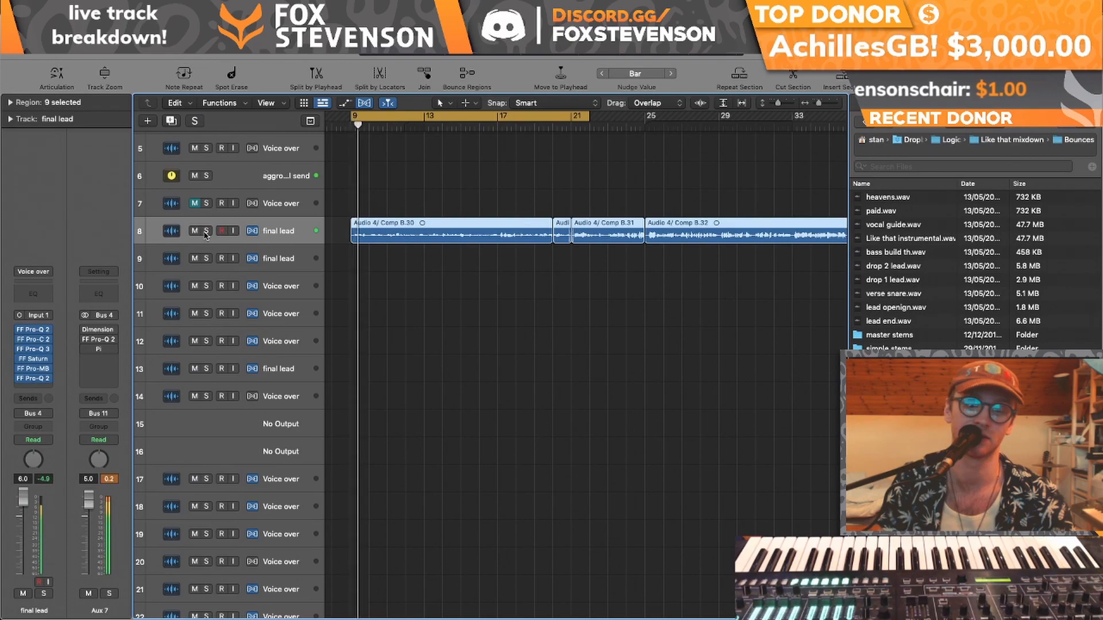
- Select the muted Voice over comp on track 3 and look through its recorded takes
scroll(402, 245, "up", 10)
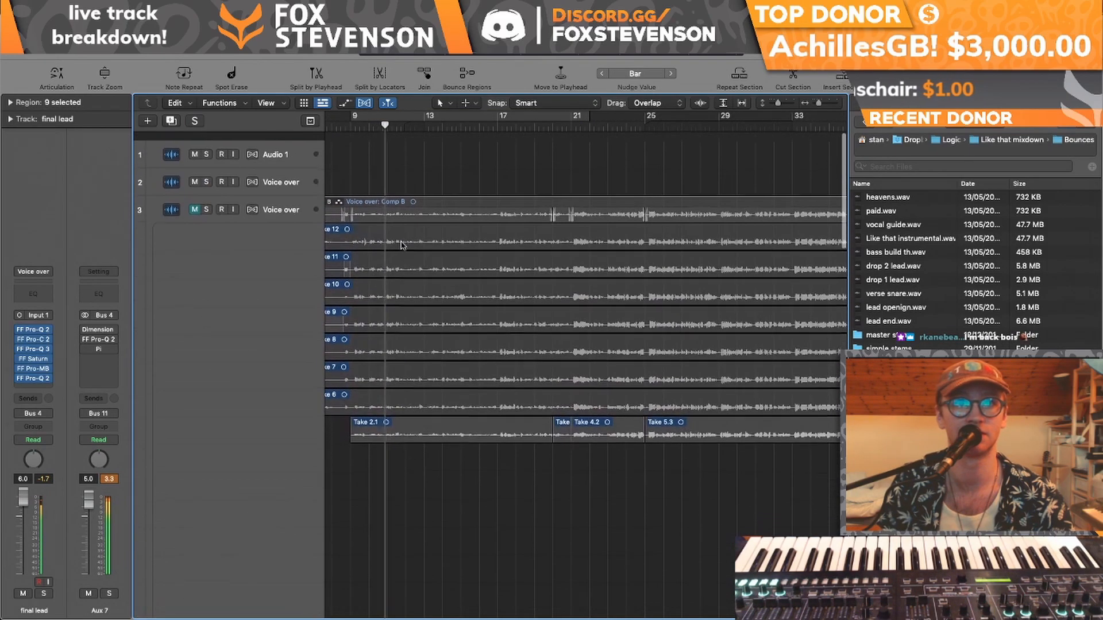
scroll(402, 245, "up", 2)
scroll(402, 246, "down", 10)
scroll(402, 246, "up", 10)
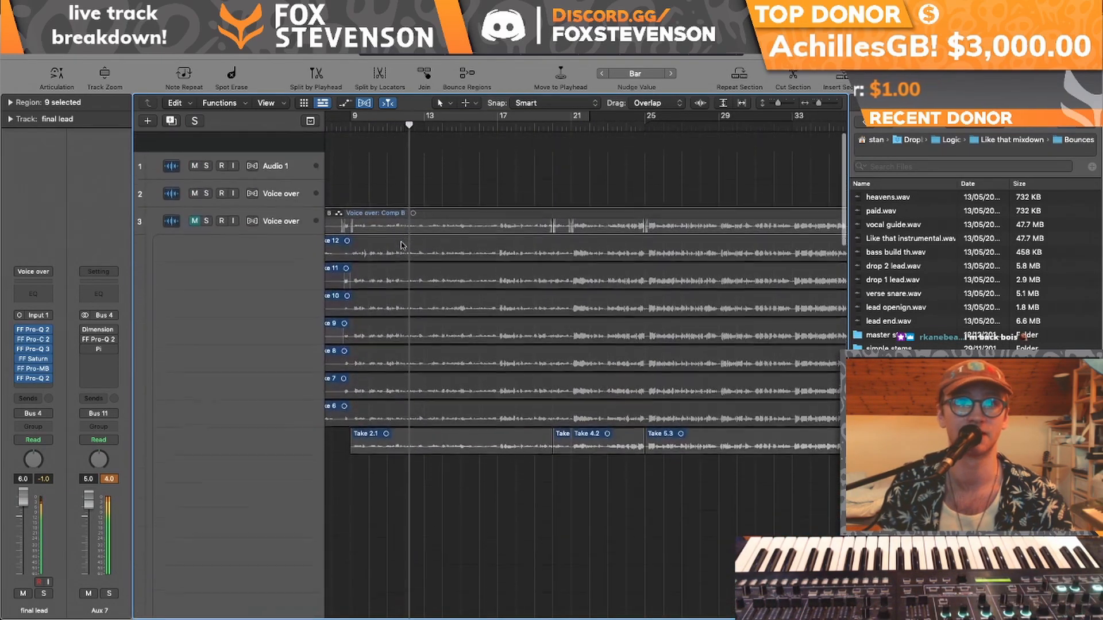
left_click(166, 206)
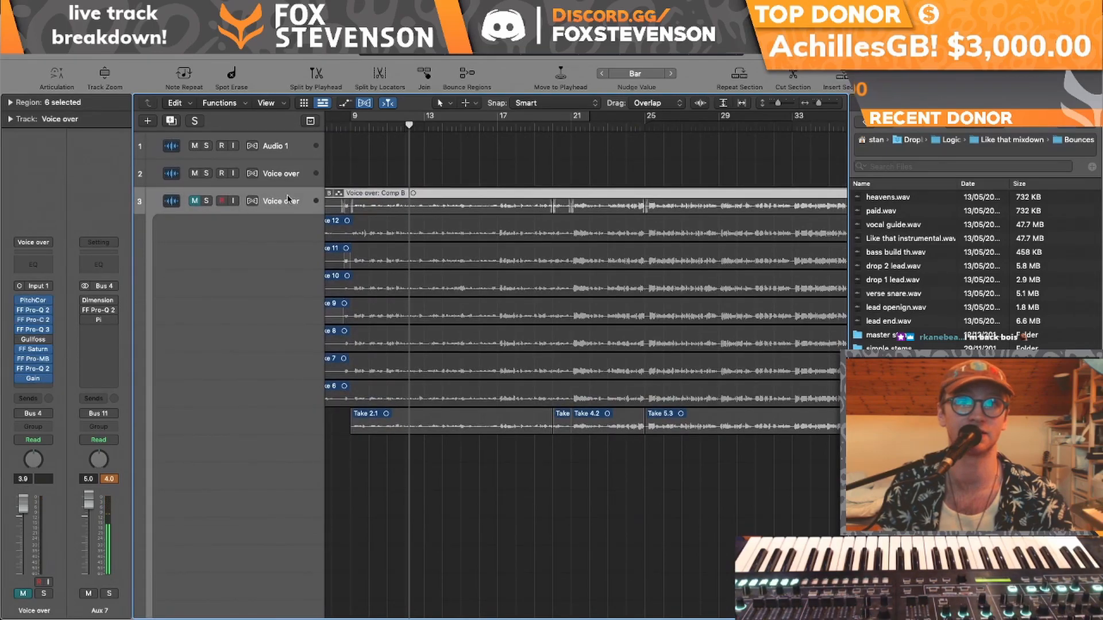
scroll(555, 253, "right", 5)
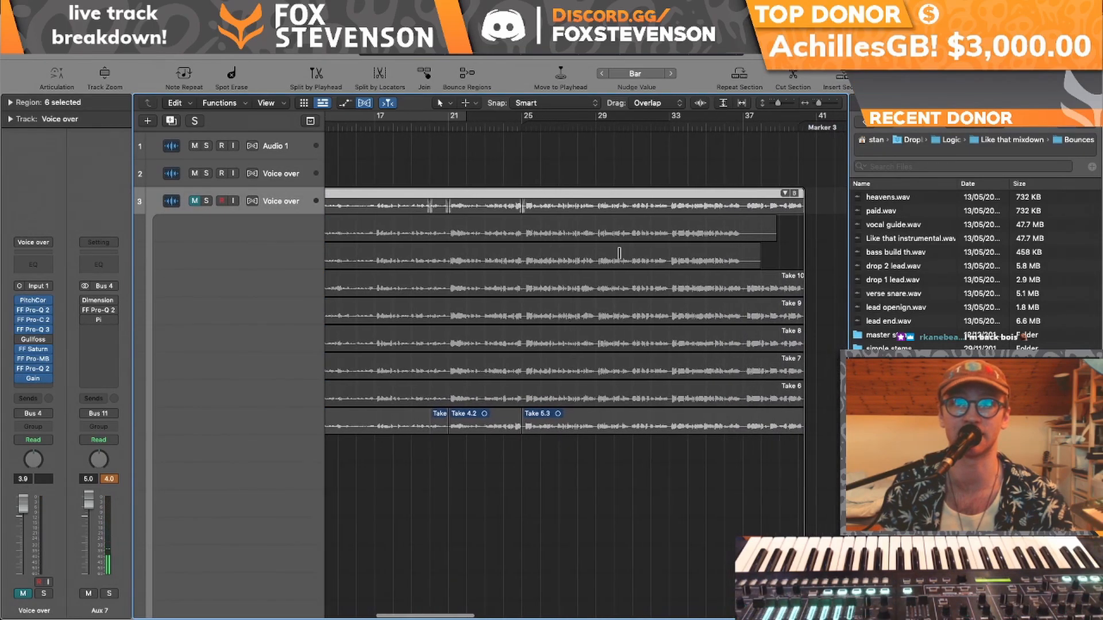
- Play the section from about bar 25, select instrument track 26, and audition Voice over track 30 briefly in solo
scroll(382, 229, "down", 8)
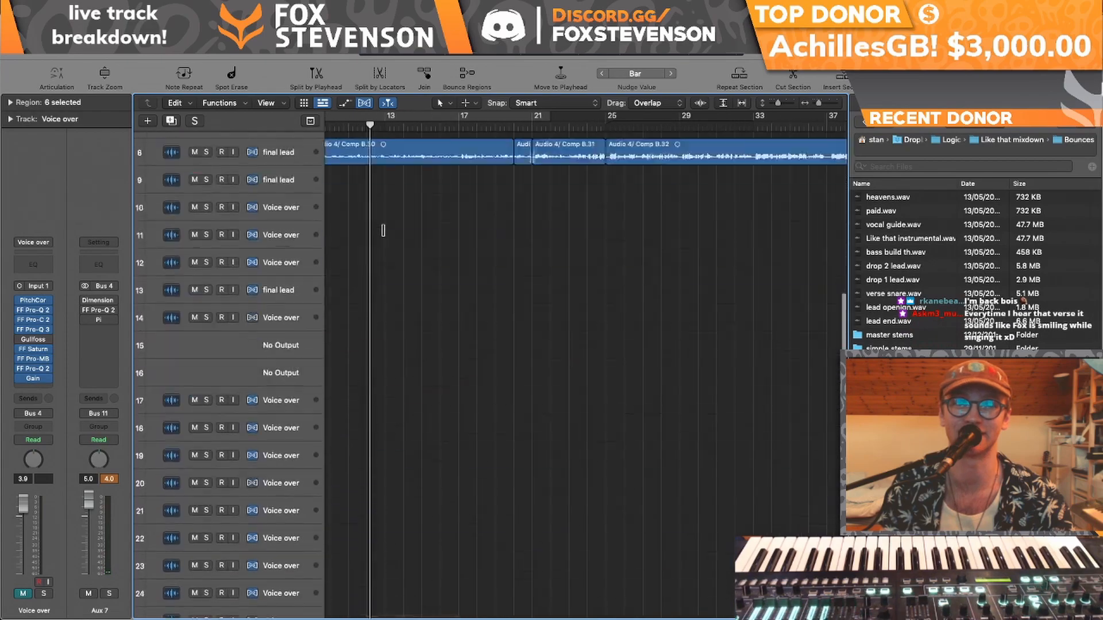
scroll(383, 230, "down", 5)
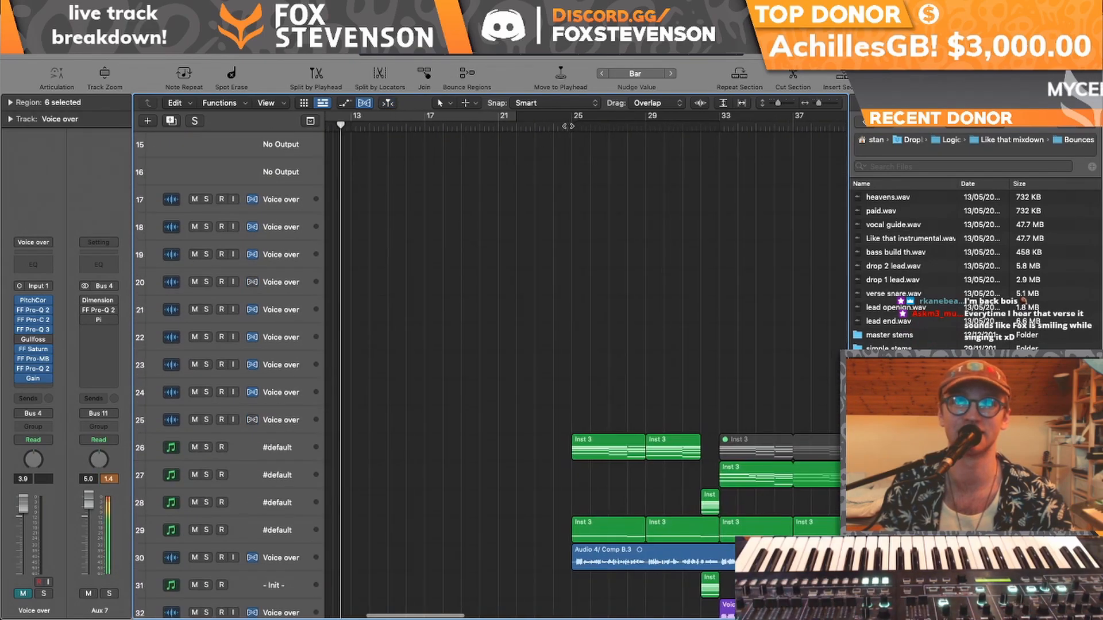
left_click(284, 456)
scroll(284, 456, "down", 5)
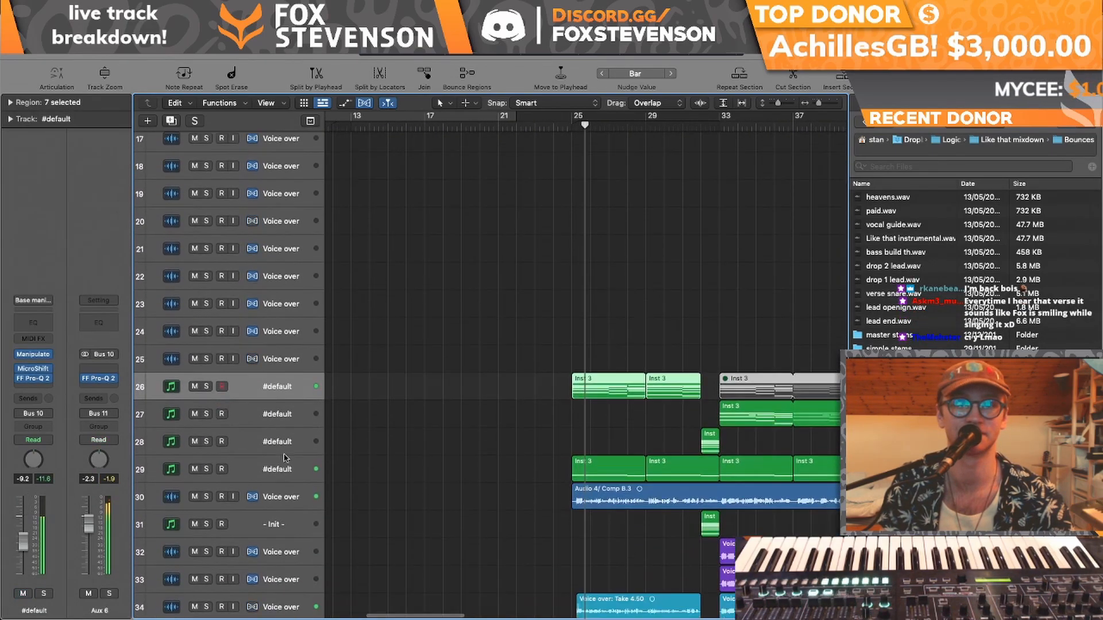
scroll(285, 454, "right", 5)
left_click(244, 447)
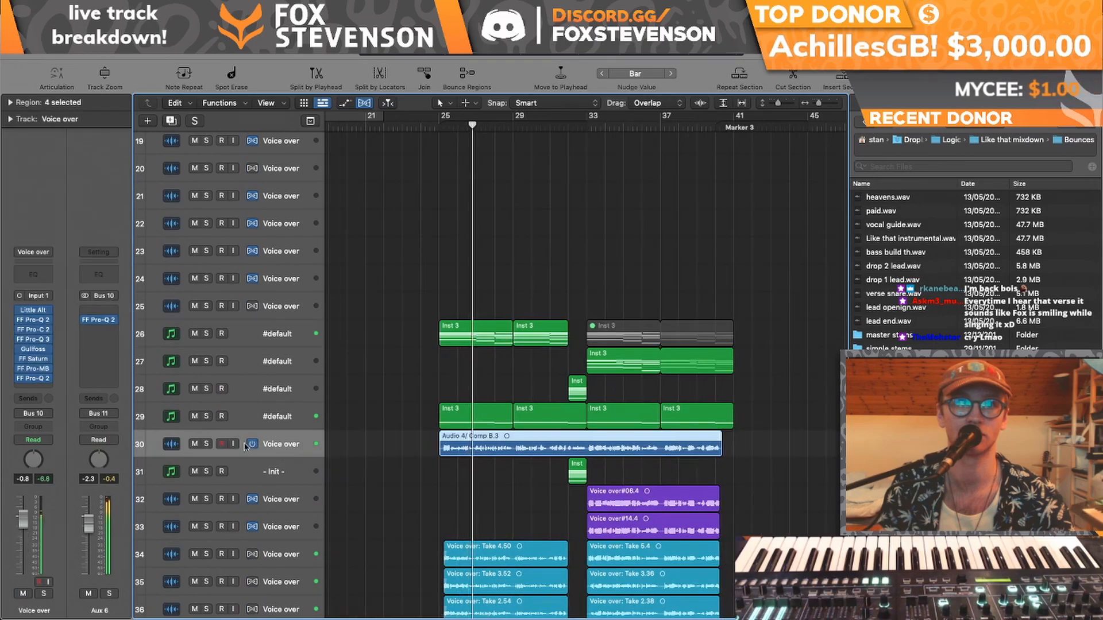
left_click(207, 444)
left_click(207, 444)
scroll(287, 397, "up", 10)
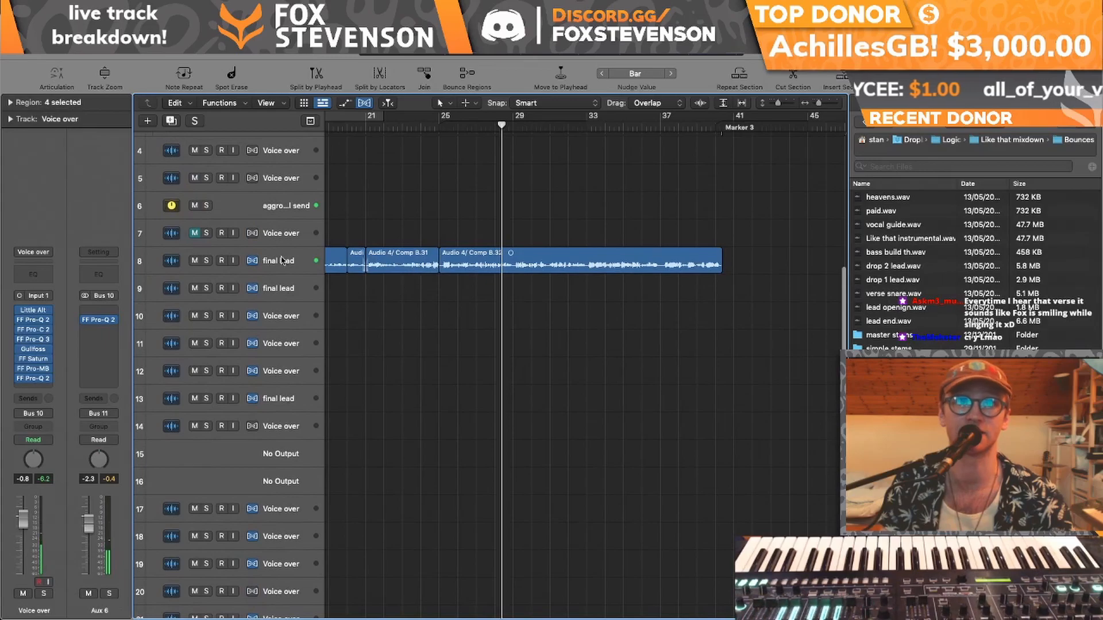
- Set the cycle range from bar 25 to about bar 40, solo instrument tracks 26 to 29 and play them
left_click_drag(439, 117, 715, 117)
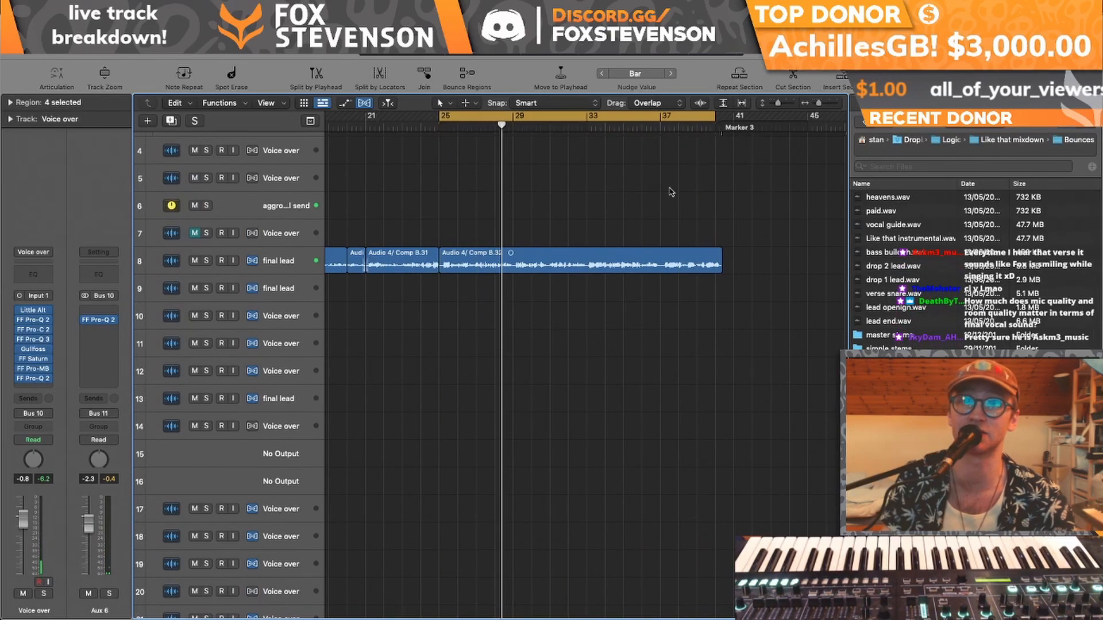
scroll(671, 192, "down", 10)
scroll(671, 191, "up", 1)
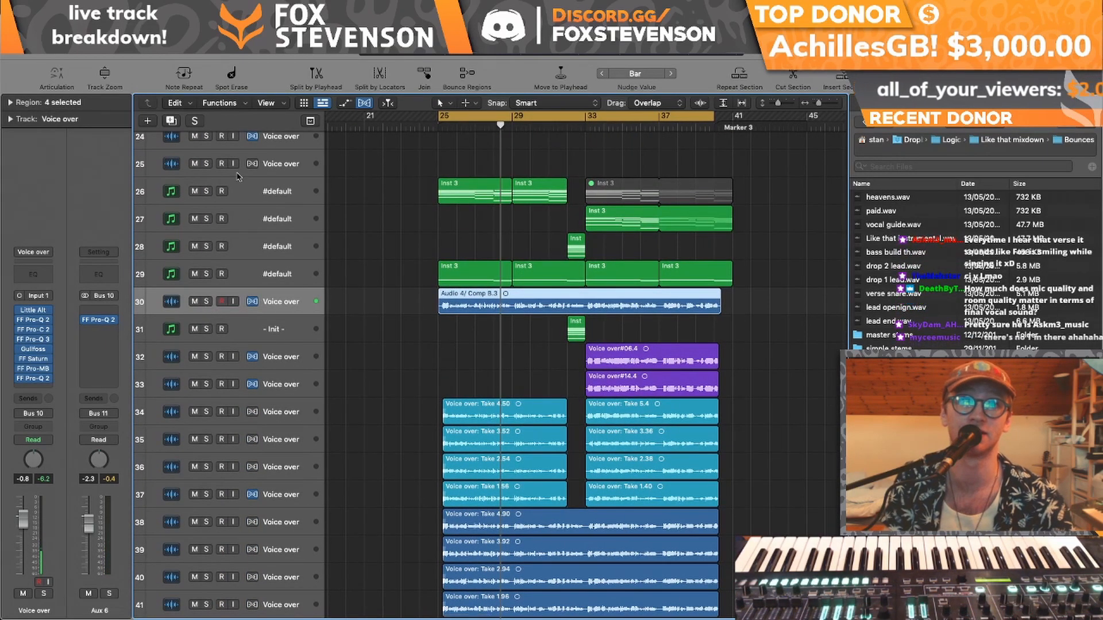
left_click_drag(206, 192, 206, 270)
key("space")
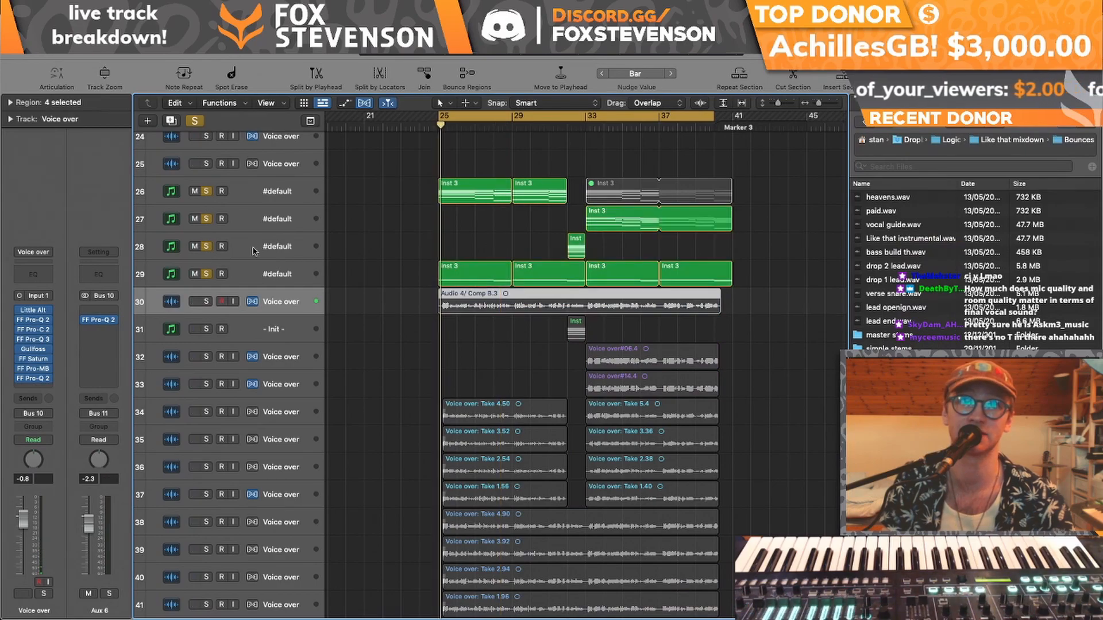
- Select instrument track 26 and open its Manipulator plug-in to inspect the settings, closing the window when finished
scroll(280, 281, "up", 2)
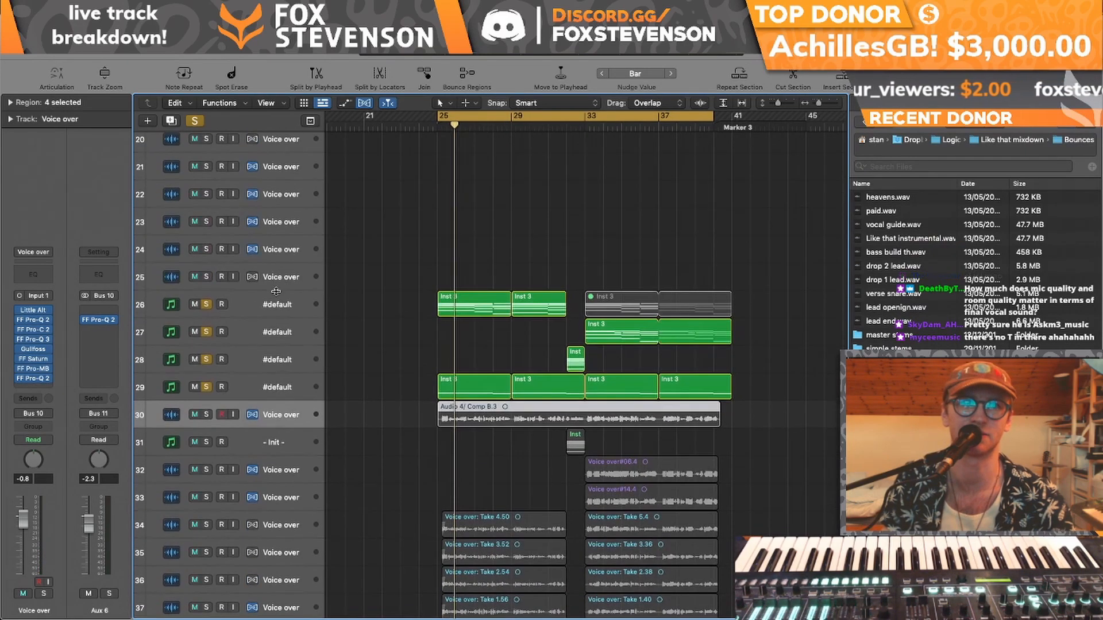
left_click(271, 303)
left_click(36, 355)
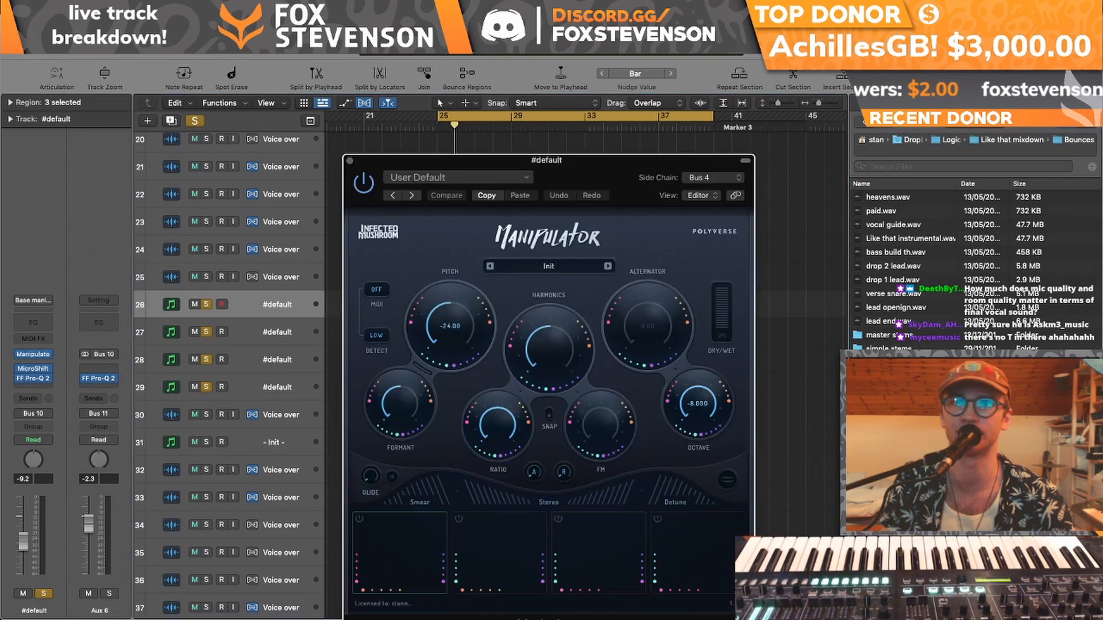
left_click(350, 162)
- Add Voice over track 30 to the soloed instrument tracks and play them together from bar 25
scroll(394, 263, "up", 8)
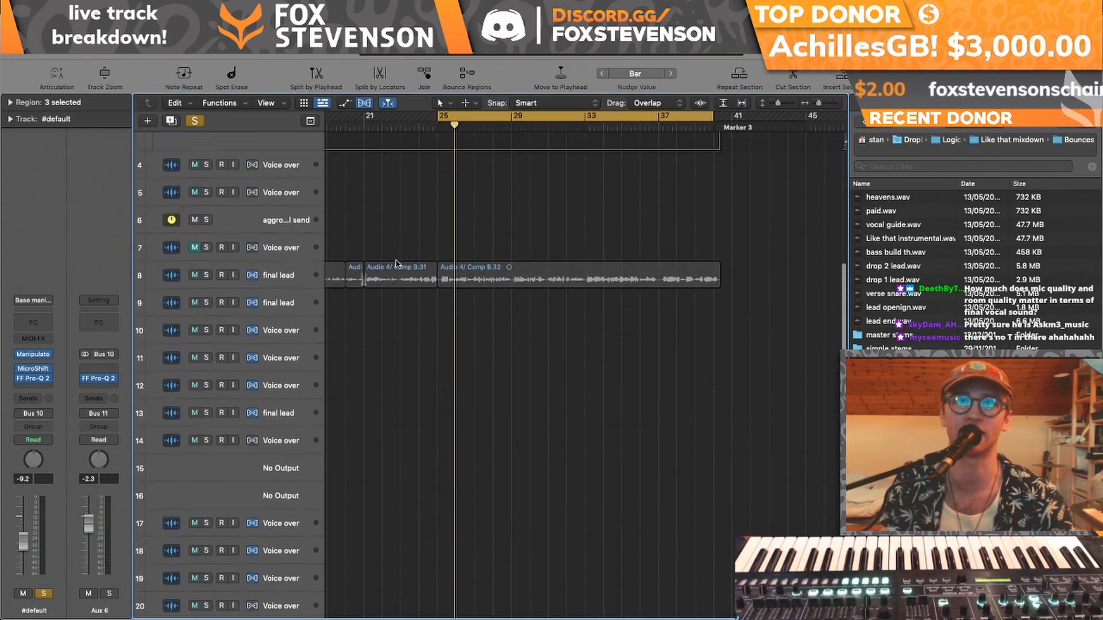
left_click(206, 344)
scroll(419, 448, "down", 10)
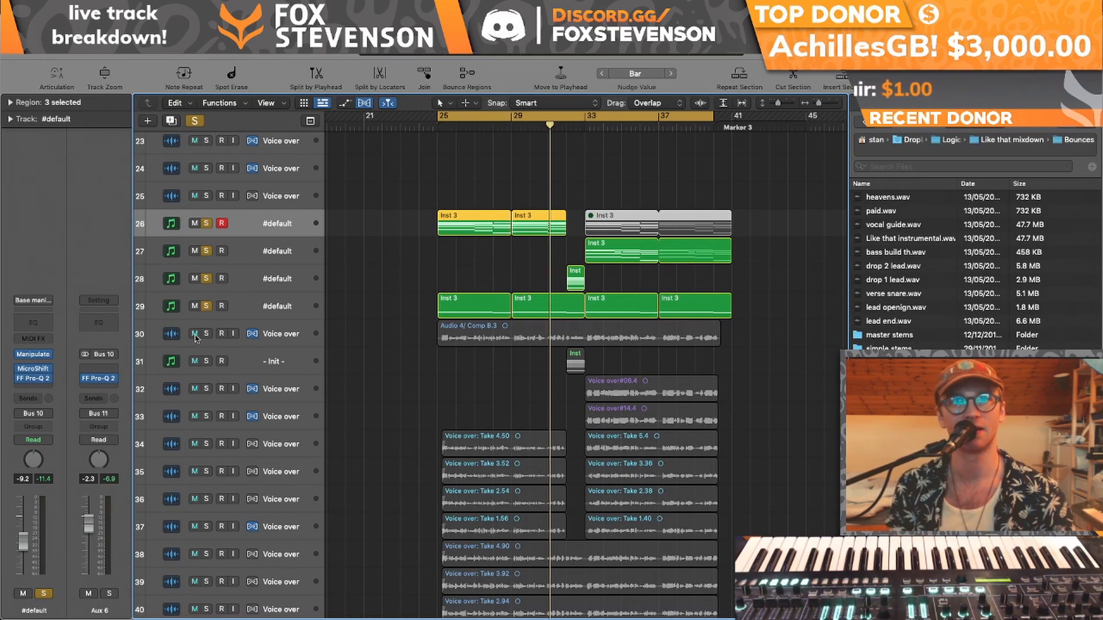
left_click(205, 334)
mouse_move(206, 309)
left_mouse_down()
mouse_move(208, 250)
mouse_move(208, 307)
left_mouse_up()
key("space")
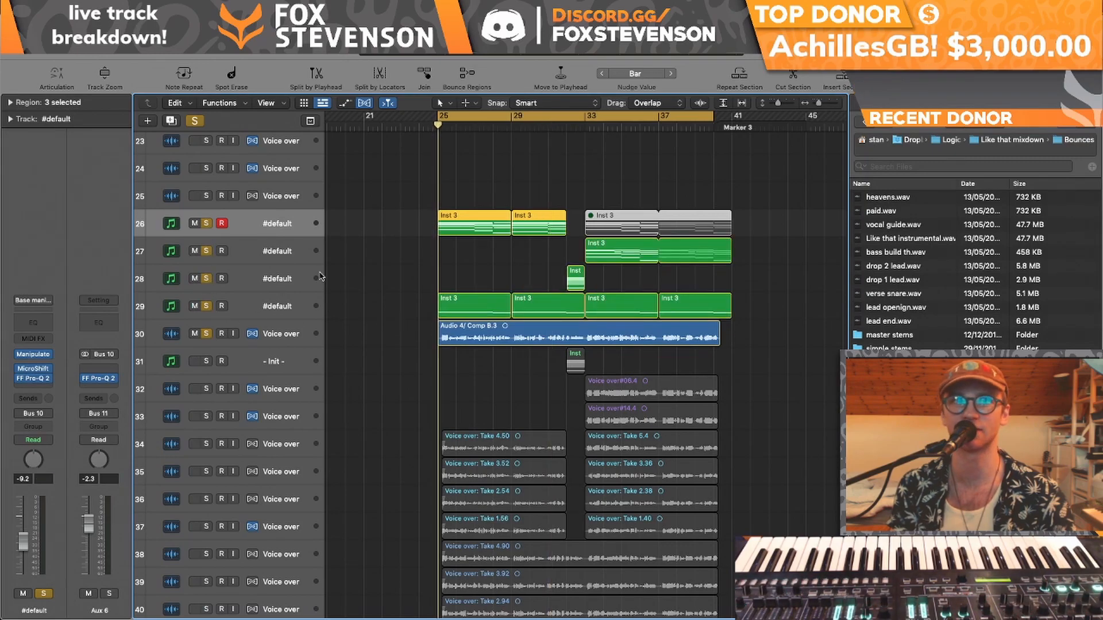
- Add the final lead on track 8 to the solo and compare playback with its Aux 7 channel muted and unmuted
scroll(321, 276, "up", 5)
scroll(320, 276, "up", 8)
left_click(282, 208)
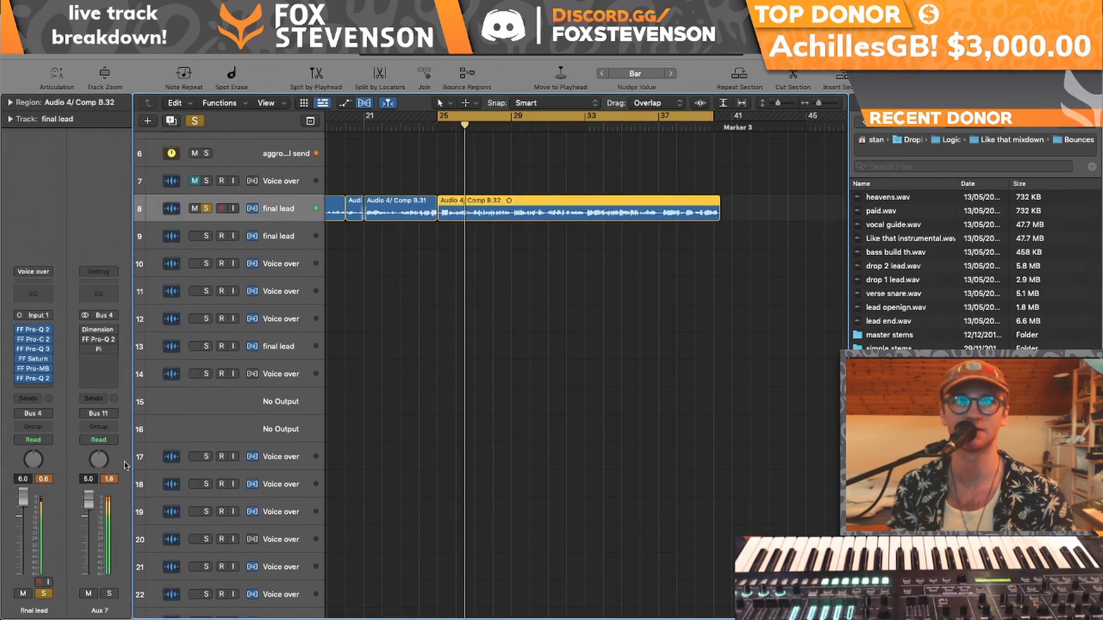
left_click(88, 595)
scroll(374, 399, "down", 8)
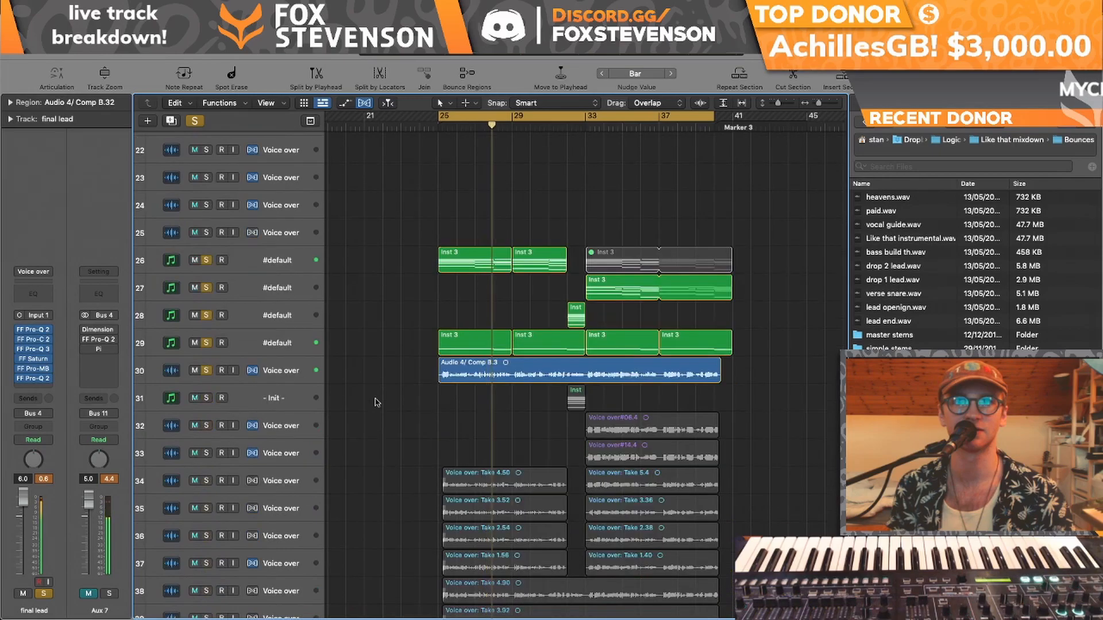
left_click(88, 595)
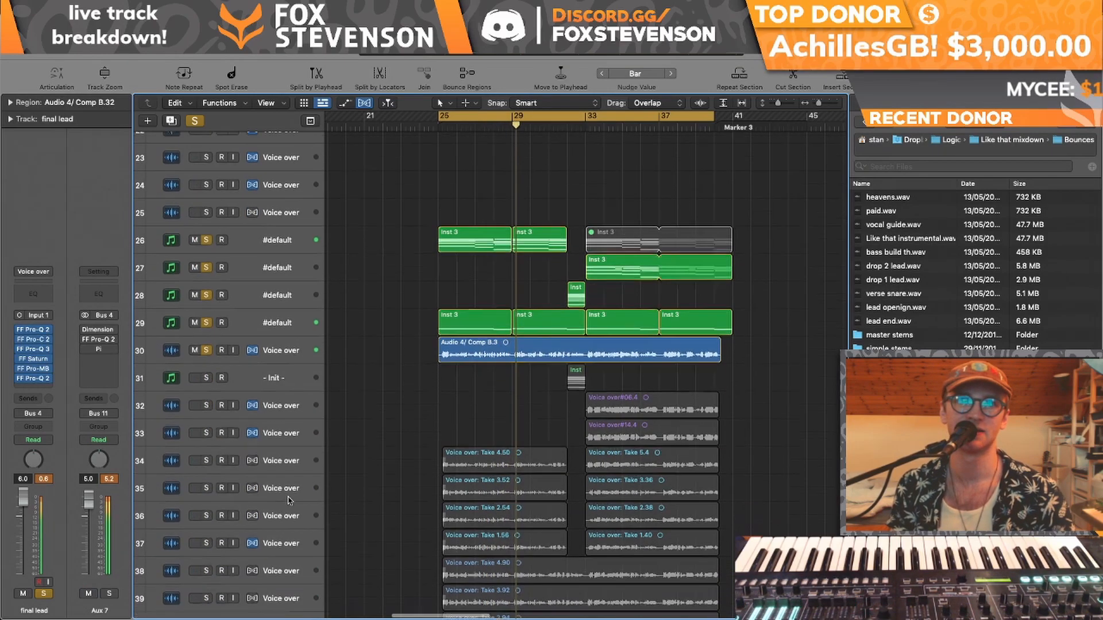
- Add Voice over tracks 34 to 37 to the solo, restart playback from bar 25 and select track 35
scroll(222, 429, "down", 2)
left_click_drag(206, 405, 210, 506)
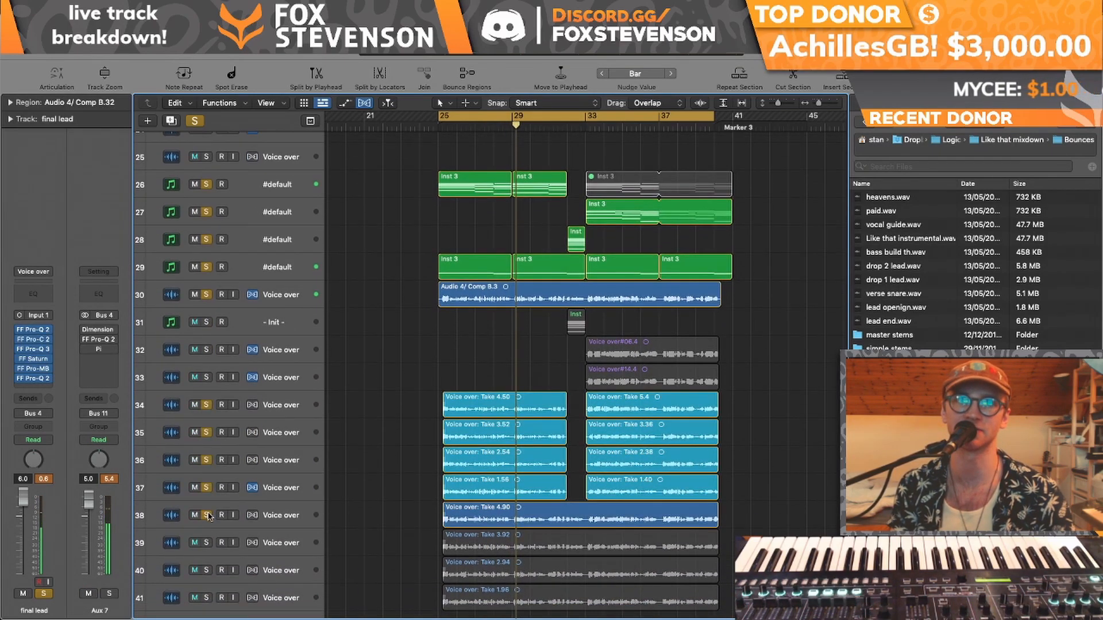
left_click(207, 515)
key("Return")
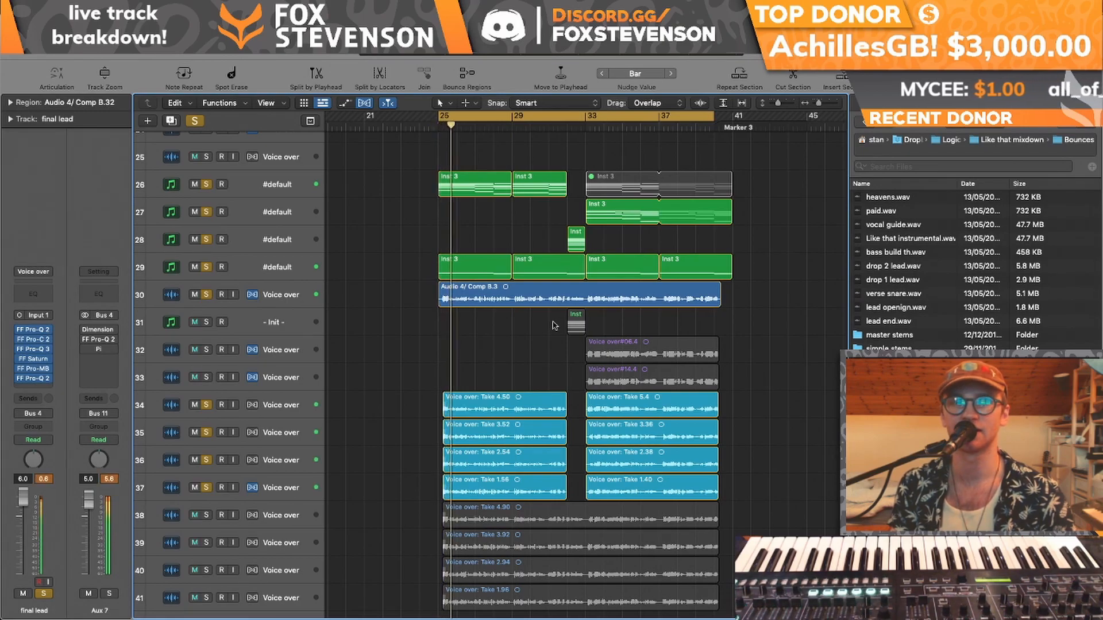
left_click(282, 434)
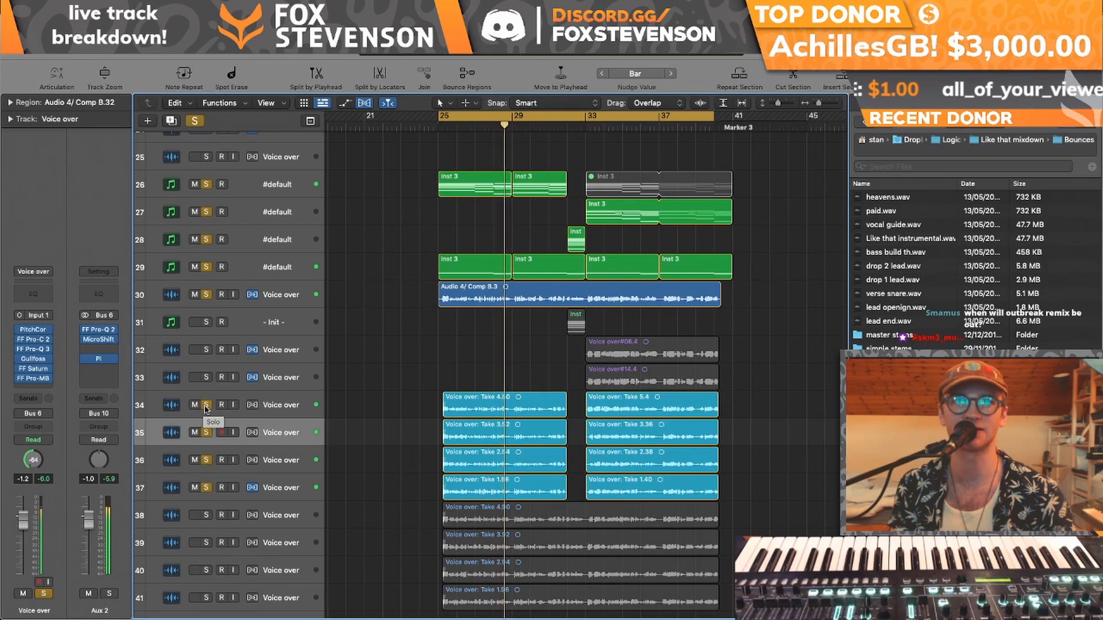
- Audition only Voice over tracks 34 to 37, then clear all solos and stop playback
left_click(206, 514)
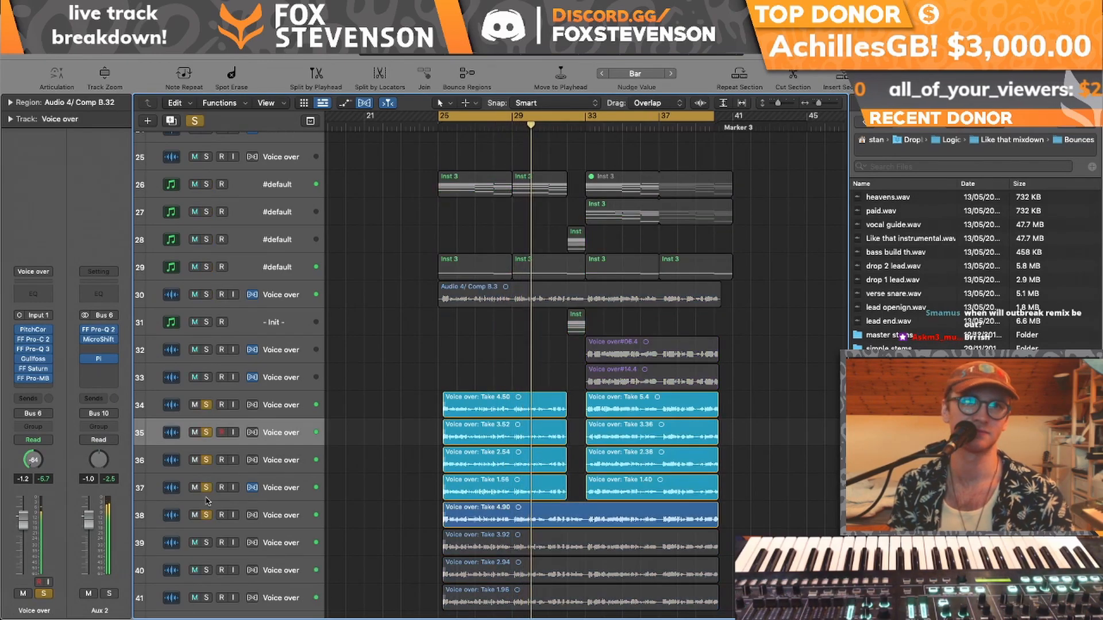
left_click(207, 515)
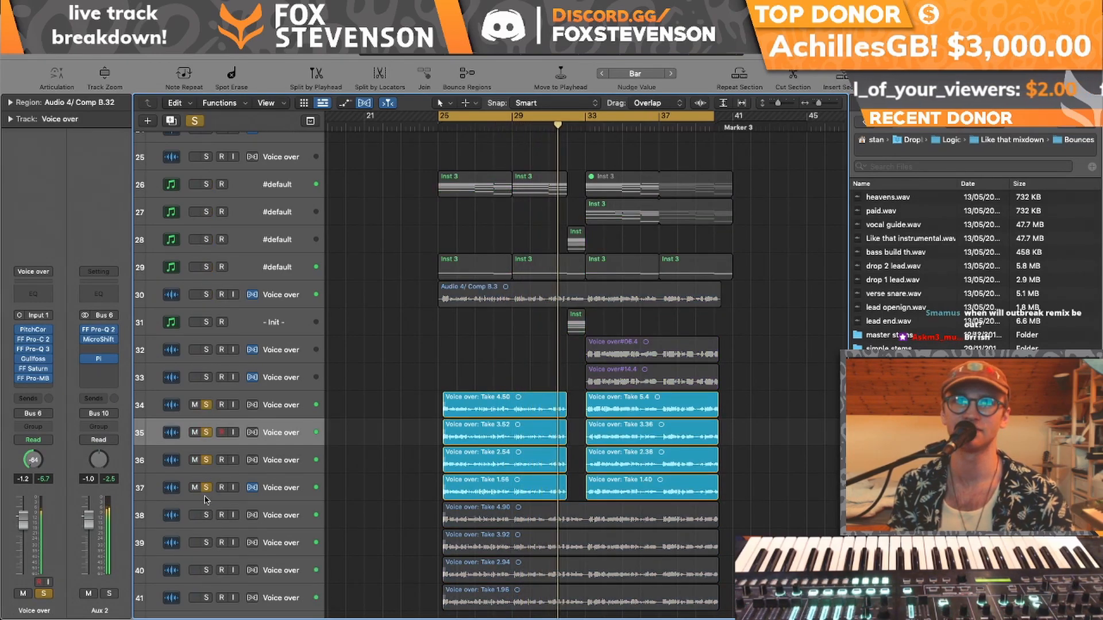
left_click(206, 514, "alt")
key("space")
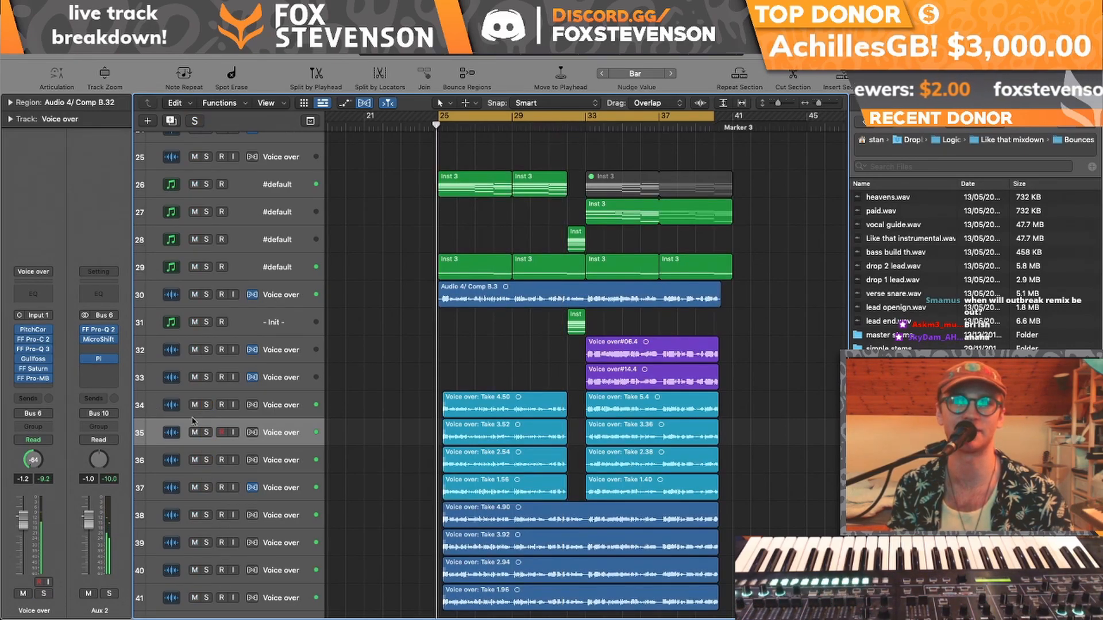
- Solo and play Voice over tracks 38 to 41, select track 38 and enlarge the track height
left_click_drag(206, 515, 207, 597)
key("space")
scroll(173, 505, "down", 3)
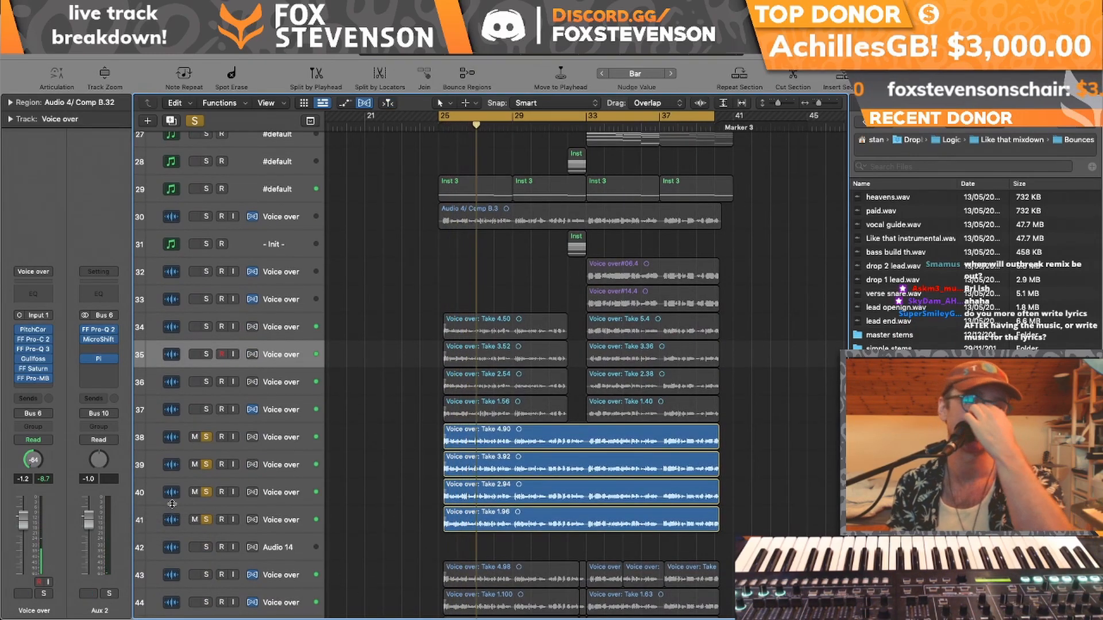
left_click(297, 428)
left_click_drag(778, 103, 781, 108)
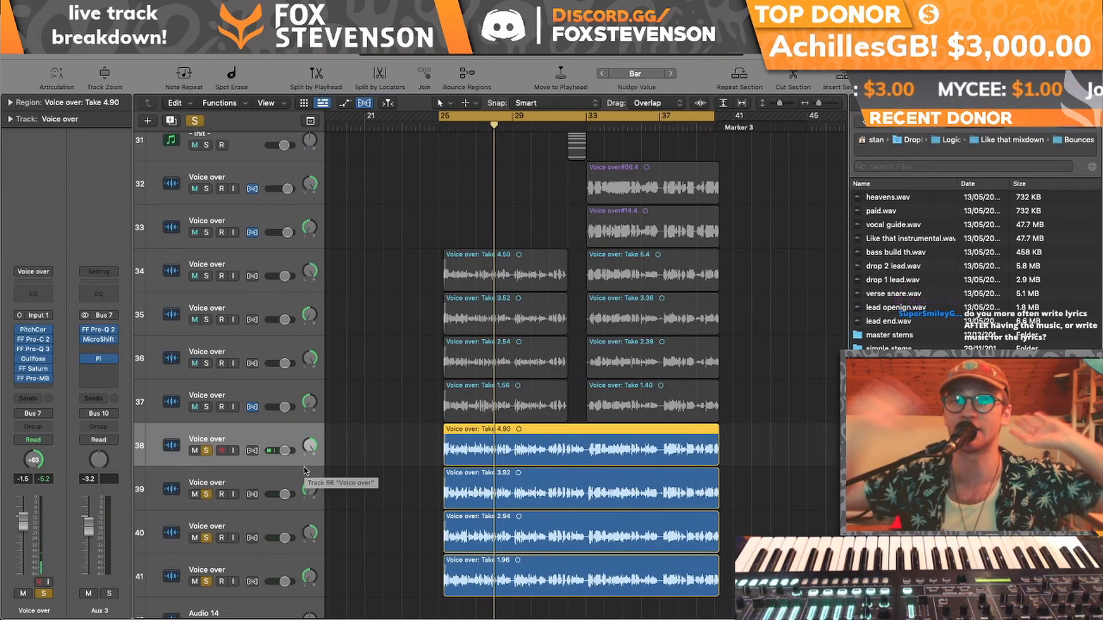
- Add the final lead on track 8 to the solo and play it with Voice over tracks 38 to 41
scroll(374, 389, "up", 15)
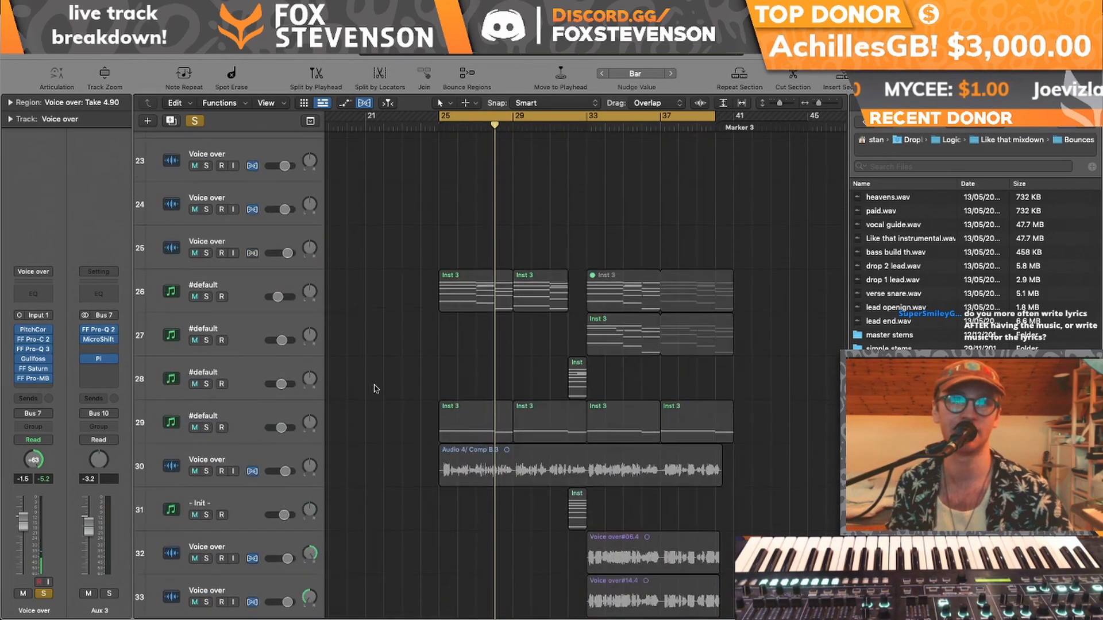
left_click(206, 356)
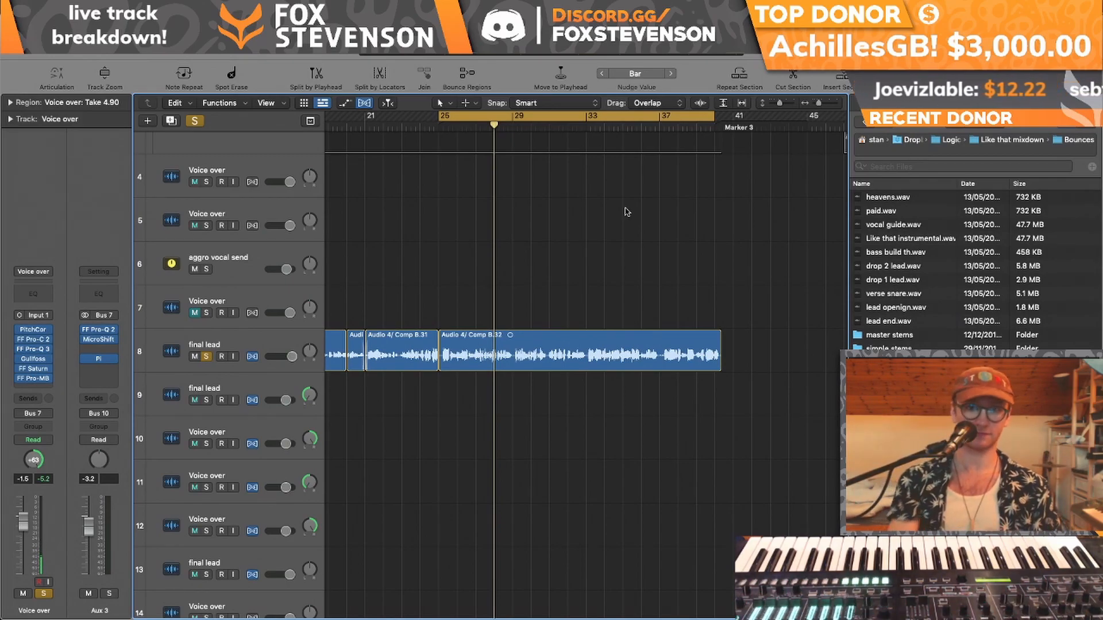
key("space")
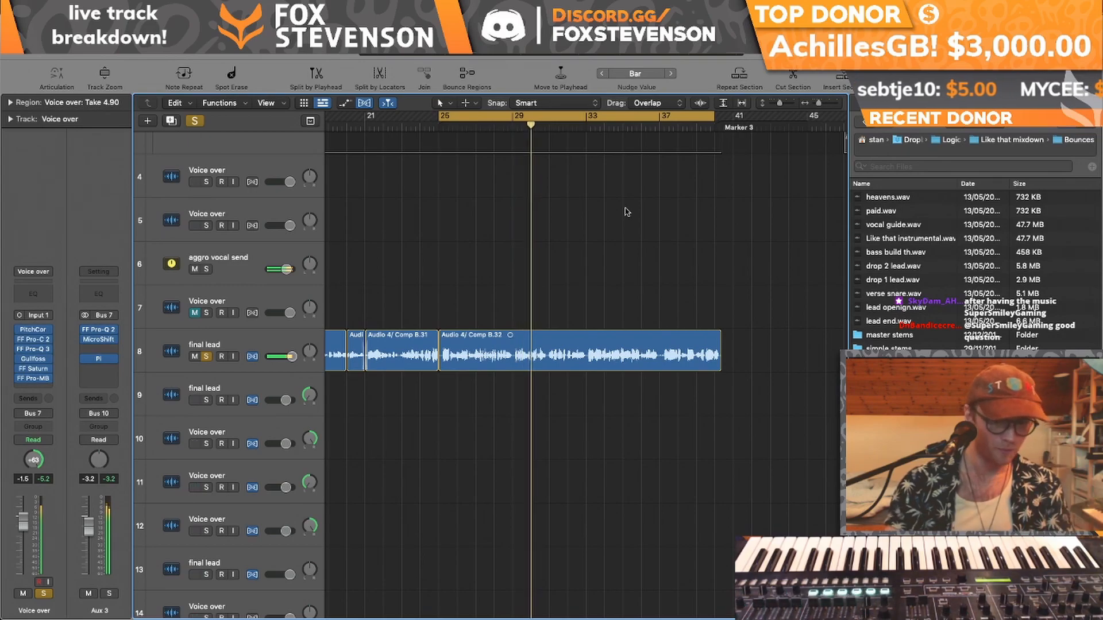
scroll(650, 206, "down", 15)
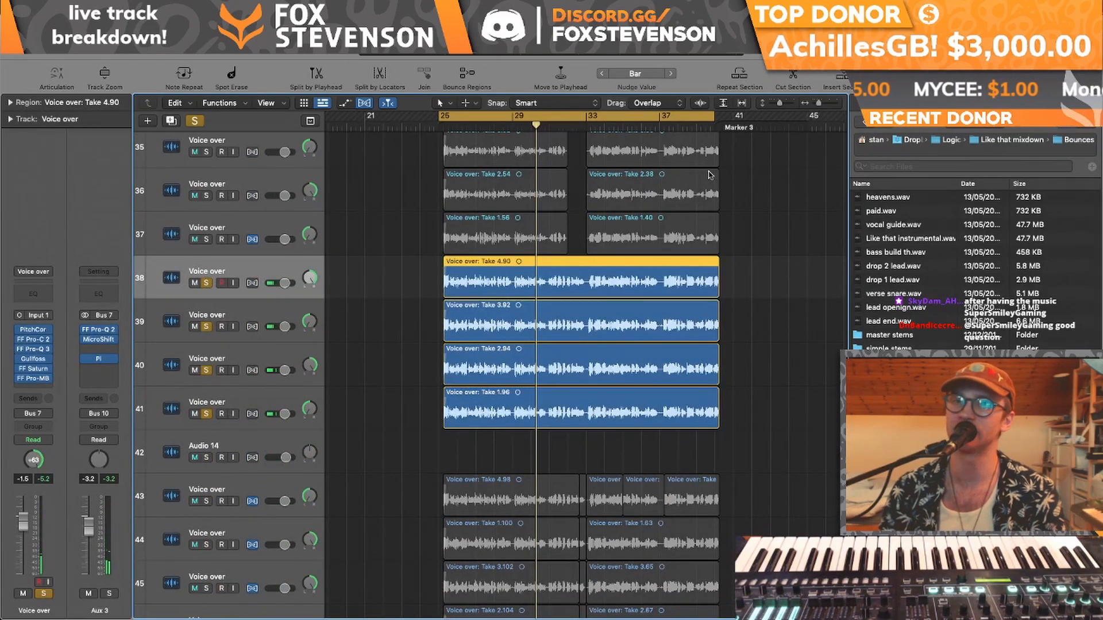
- Replace the current solos with Voice over tracks 43 to 46, play them briefly and clear the solos
left_click(207, 283)
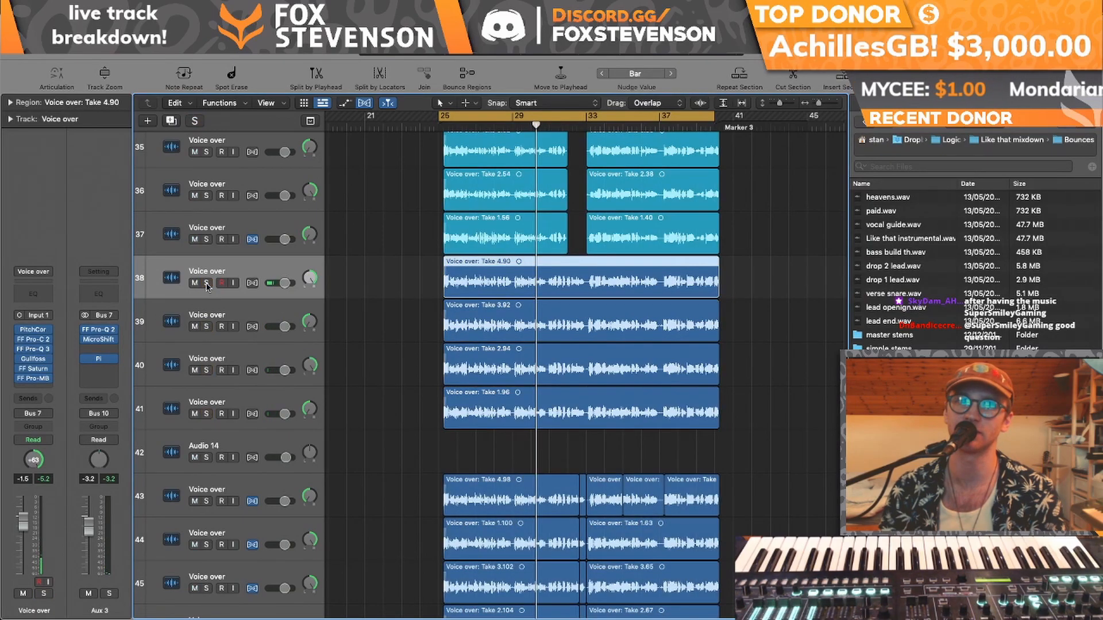
scroll(217, 370, "down", 2)
left_click_drag(207, 379, 206, 527)
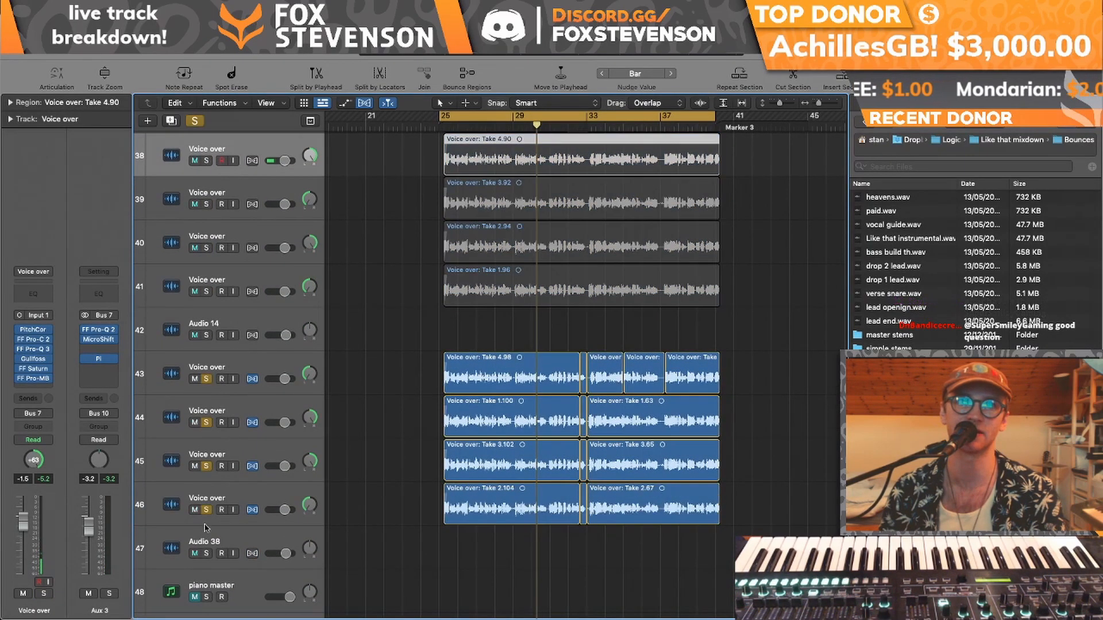
key("space")
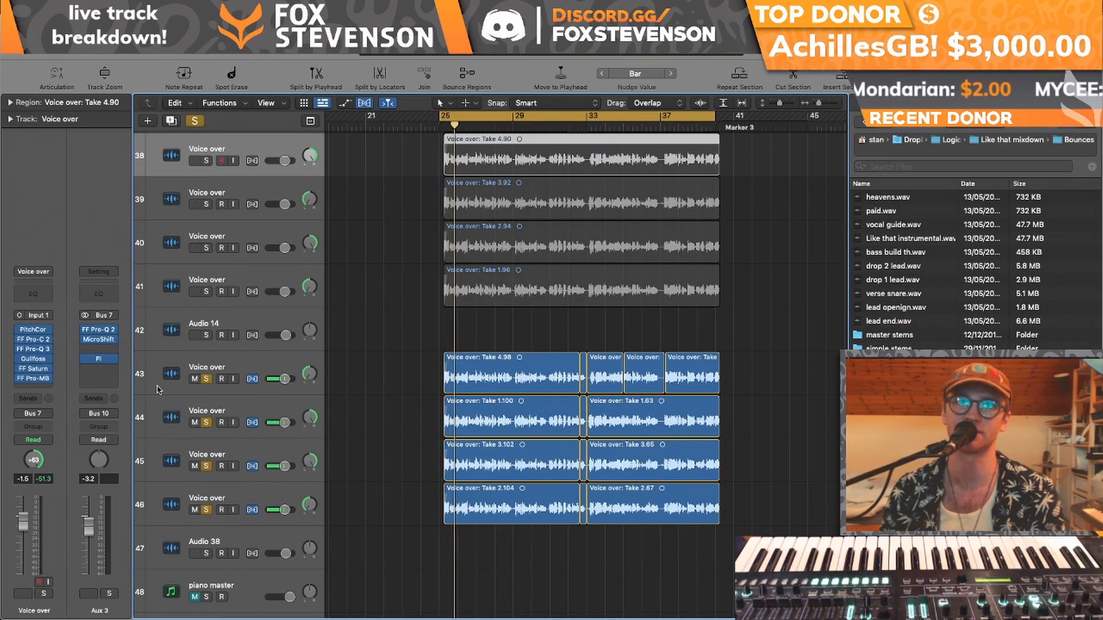
left_click(206, 378)
- Look over the vocal layers and set the cycle range to bars 25 to 41
scroll(331, 455, "up", 3)
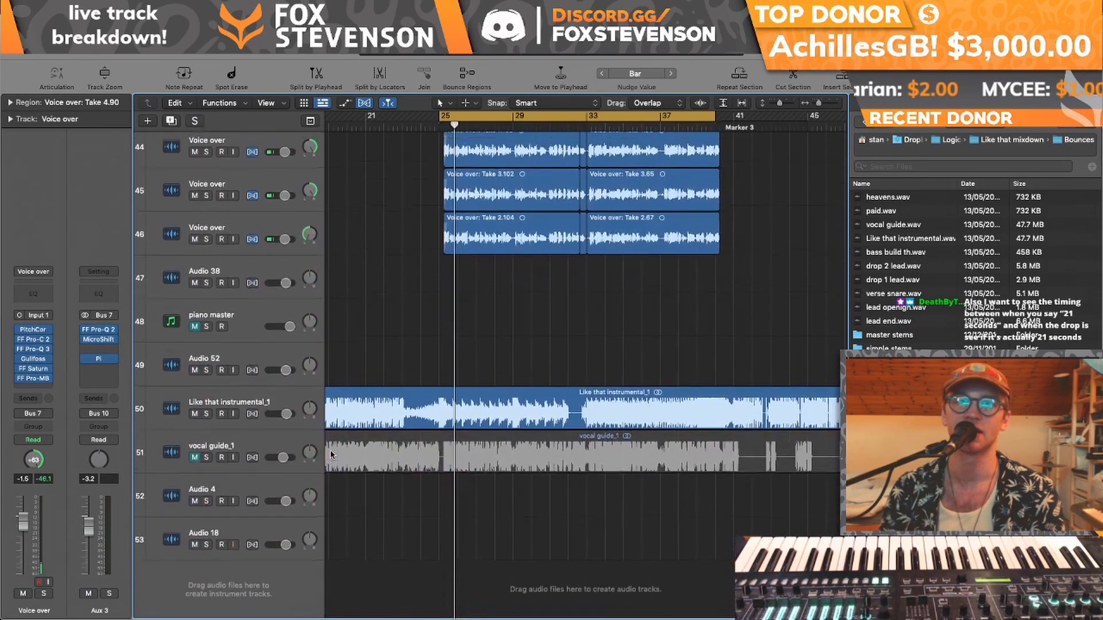
scroll(332, 455, "up", 4)
left_click(594, 117)
left_click_drag(590, 117, 730, 120)
scroll(705, 168, "up", 15)
scroll(702, 169, "down", 20)
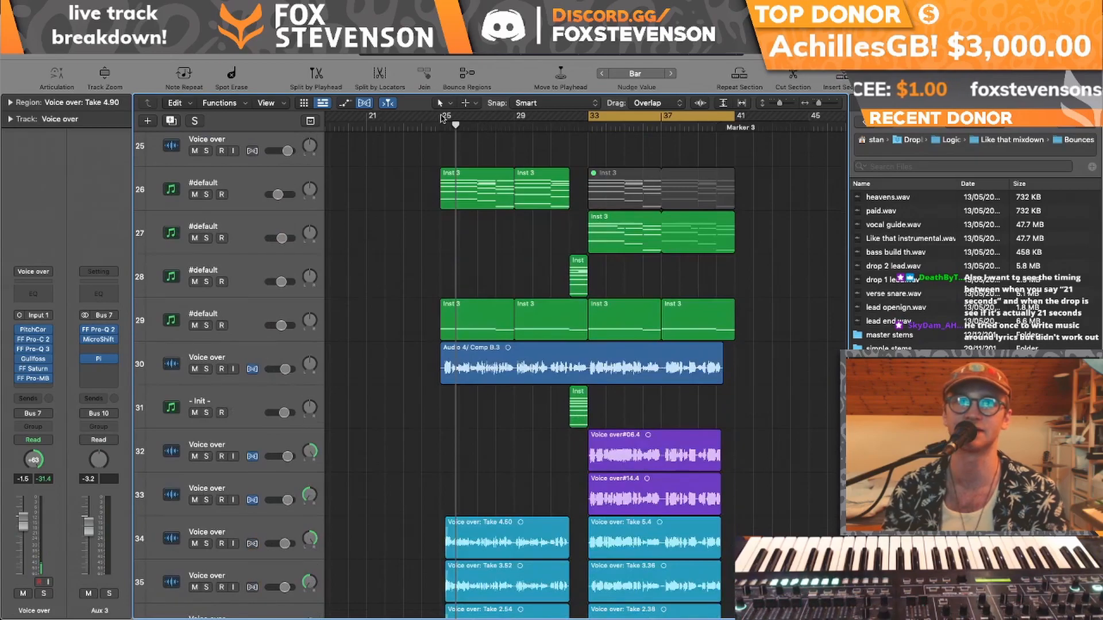
left_click_drag(442, 118, 734, 118)
- Play the full arrangement while looking through its tracks, and mute the Like that instrumental_1 track
scroll(693, 230, "up", 15)
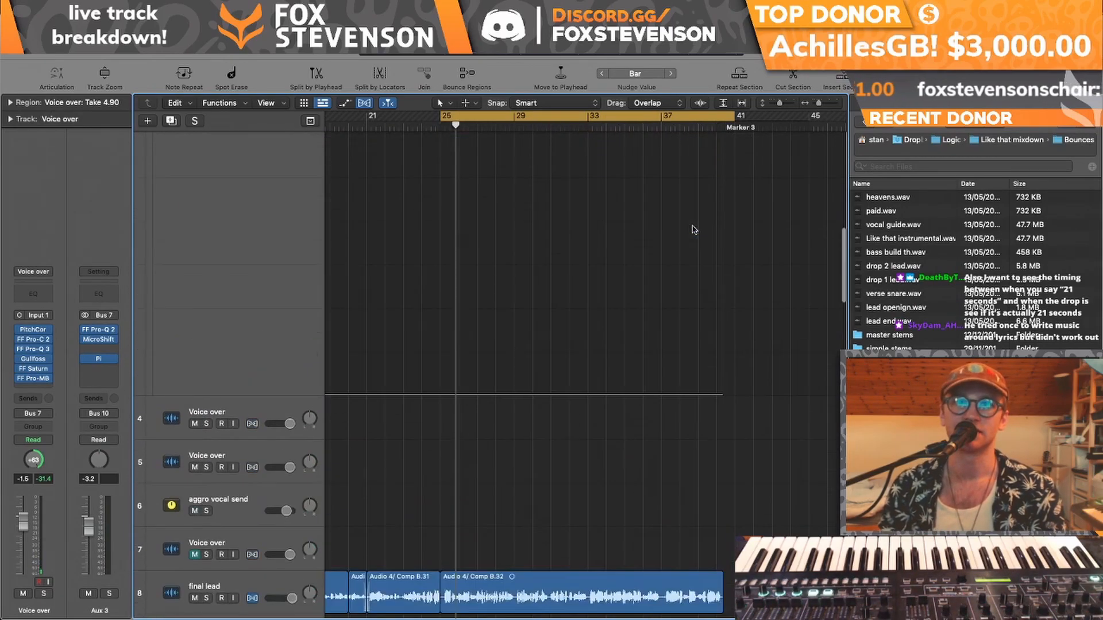
scroll(454, 295, "down", 10)
scroll(454, 297, "up", 20)
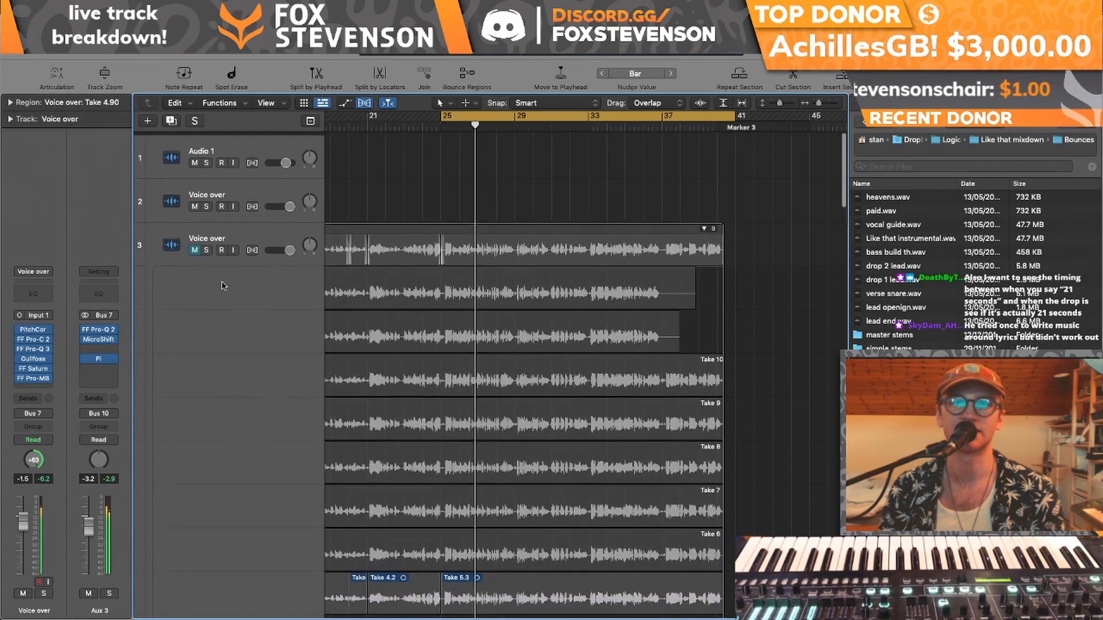
scroll(223, 285, "down", 20)
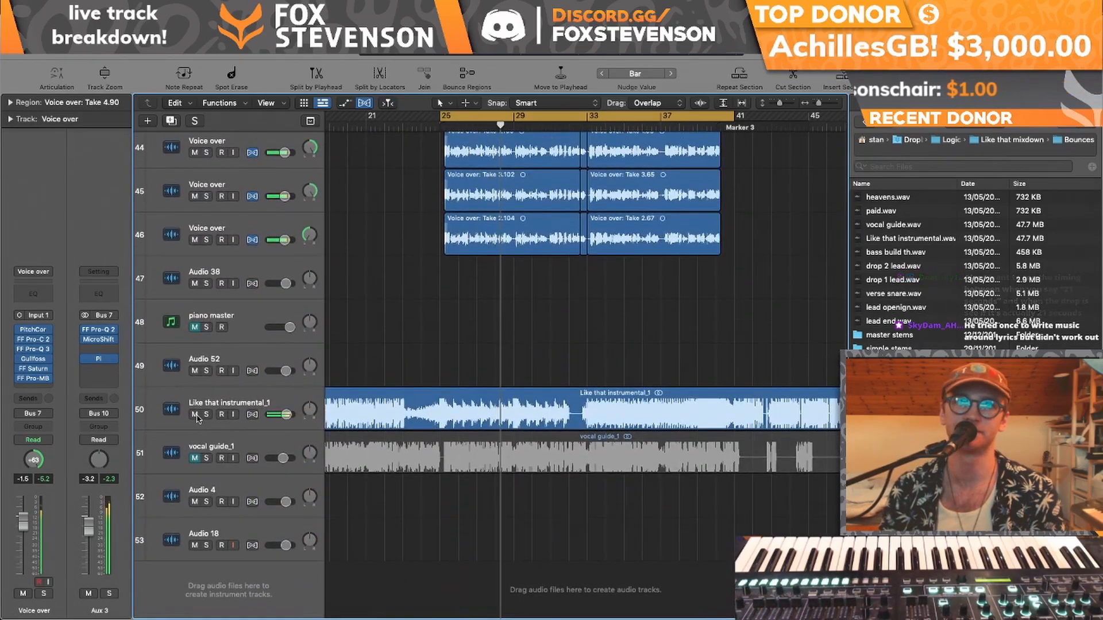
left_click(195, 414)
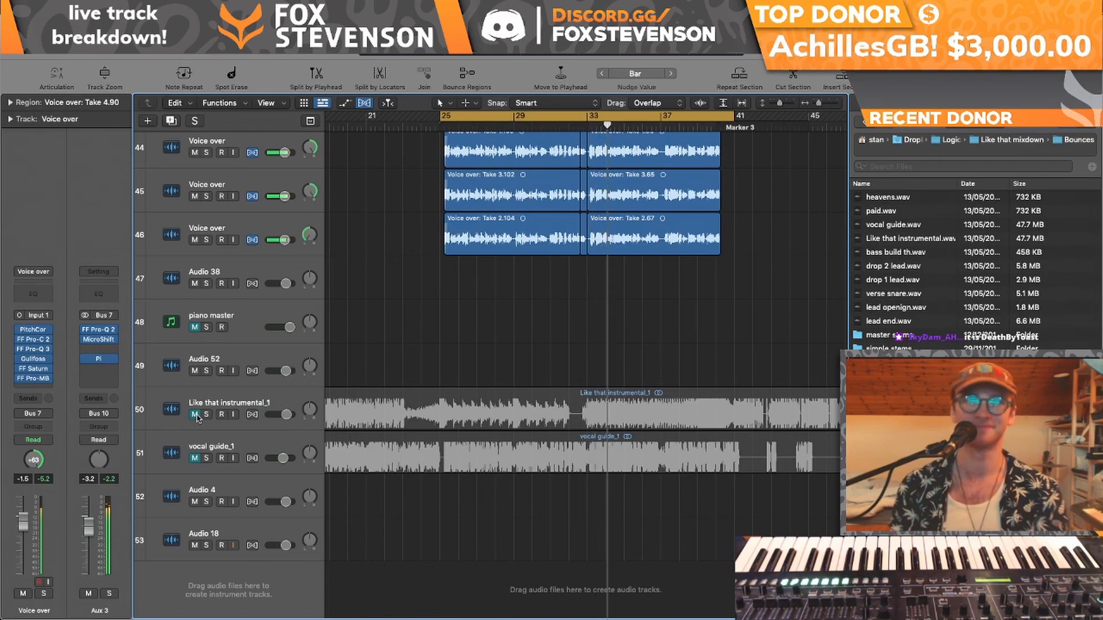
- Solo the purple Voice over tracks 32 and 33 and set the cycle range to bars 33 to 41
scroll(158, 456, "up", 10)
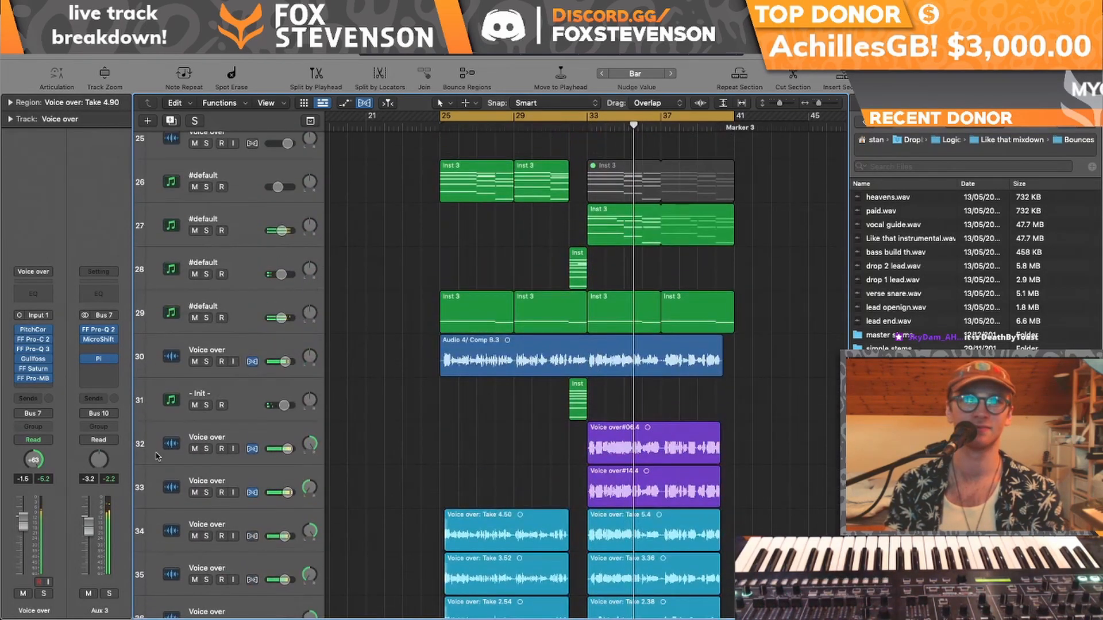
left_click_drag(206, 449, 207, 492)
left_click(590, 116)
left_click_drag(590, 117, 734, 117)
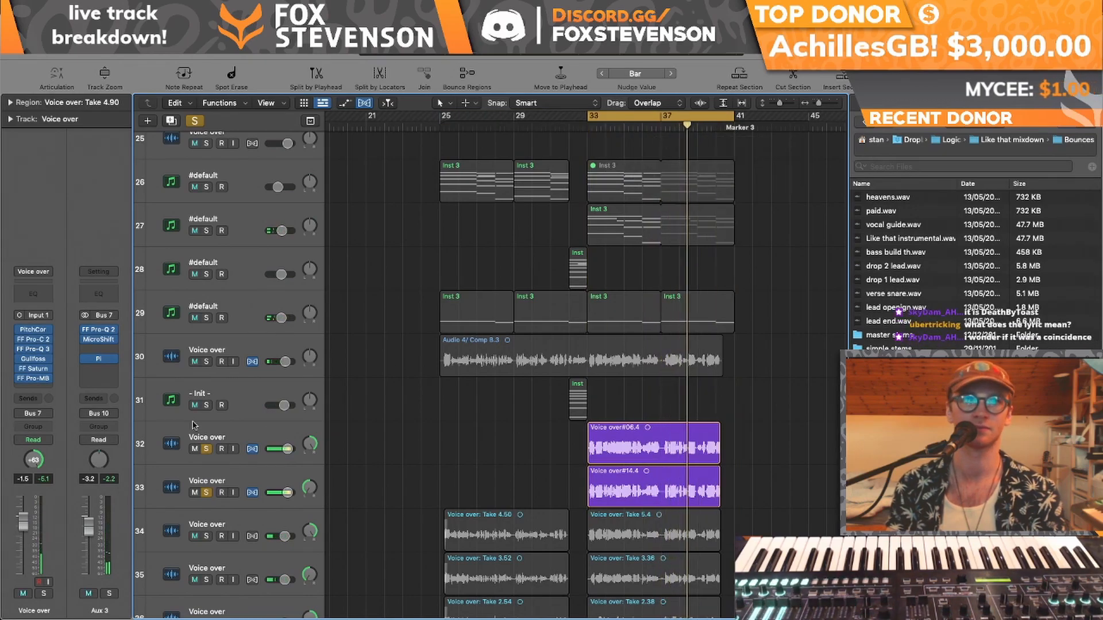
- Take Voice over tracks 32 and 33 out of solo and play the full vocal stack over bars 33 to 41
left_click_drag(208, 451, 207, 492)
key("space")
key("space")
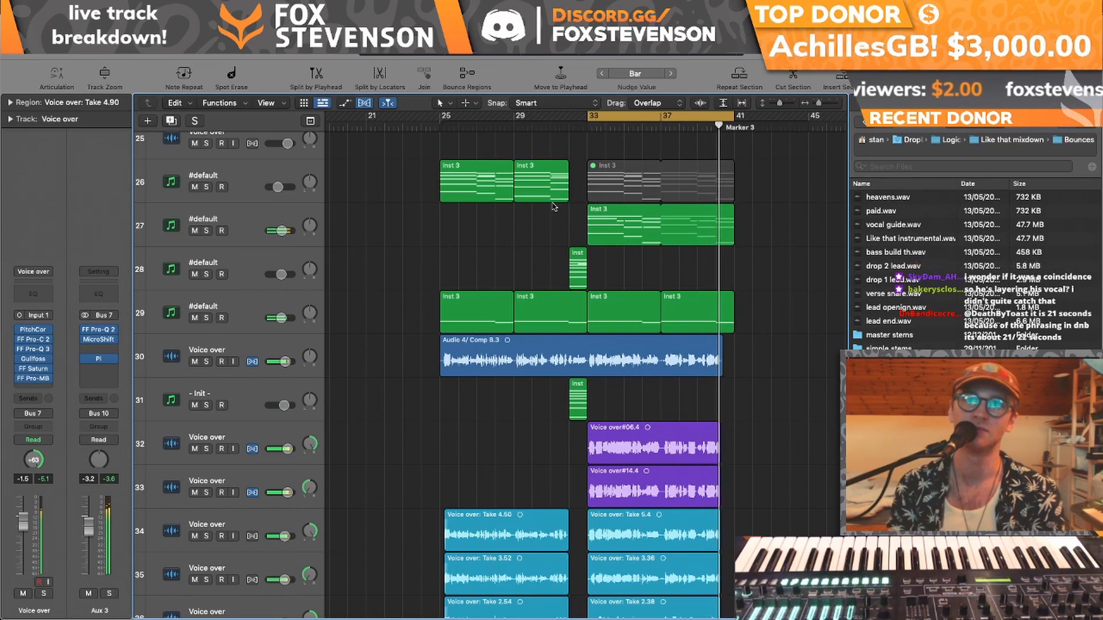
- Extend the cycle range back over bars 25 to 41
left_click(440, 103)
left_click(440, 103)
left_click_drag(441, 118, 743, 122)
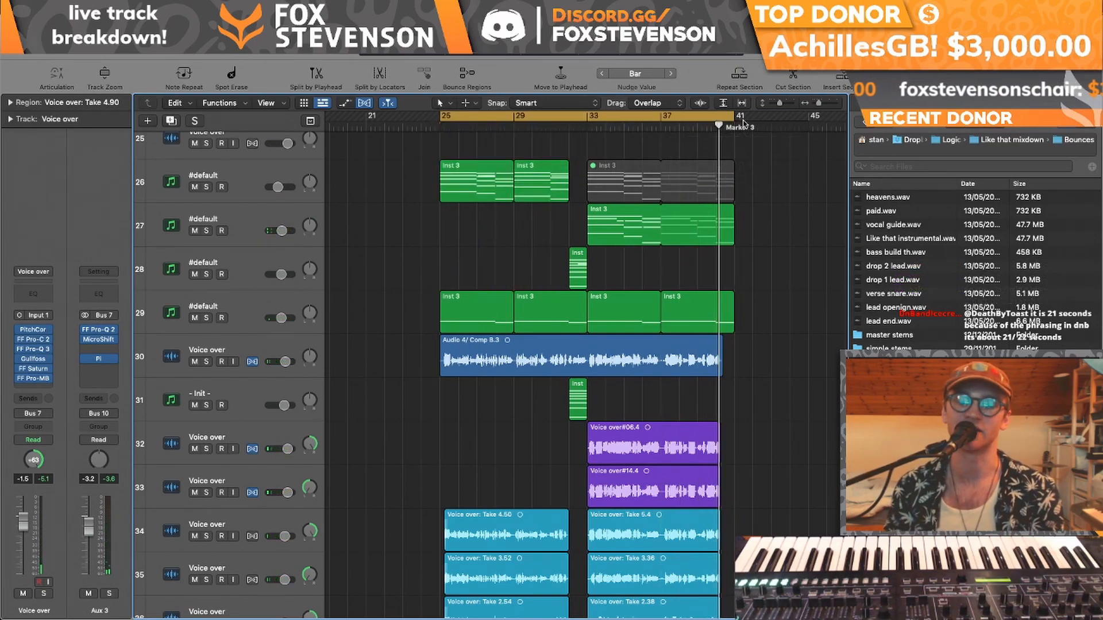